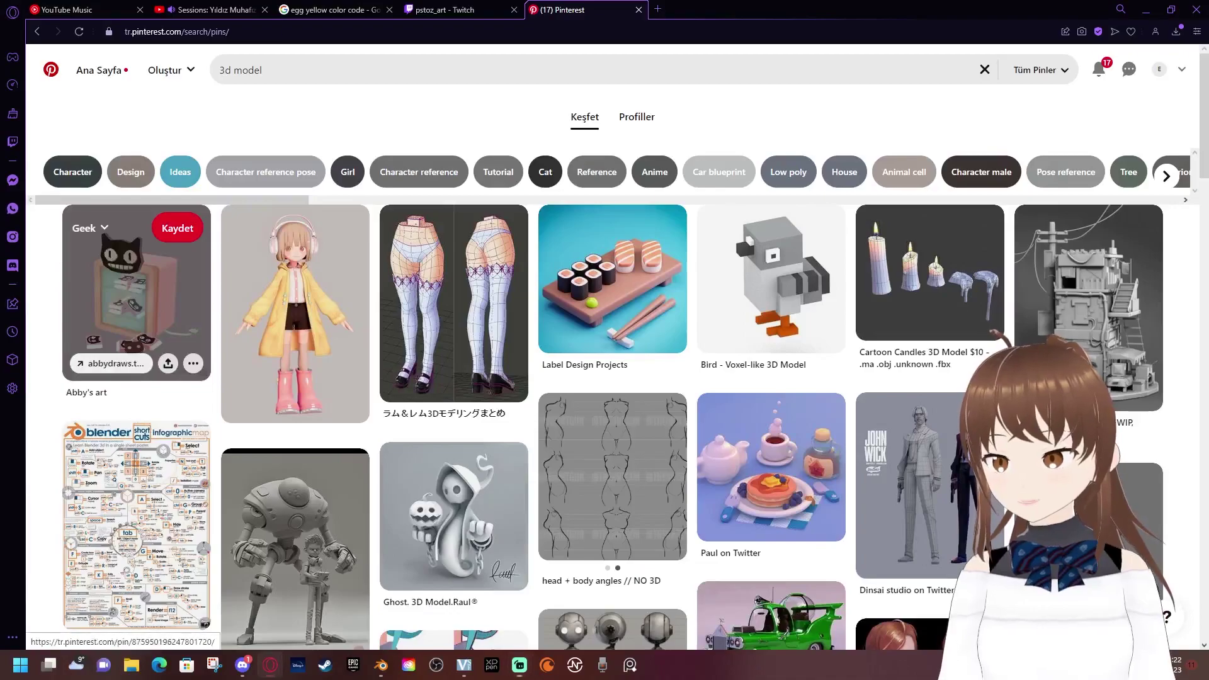
Browse Abby's art pin, then open the sushi 'Label Design Projects' pin from the 3d model results
click(135, 289)
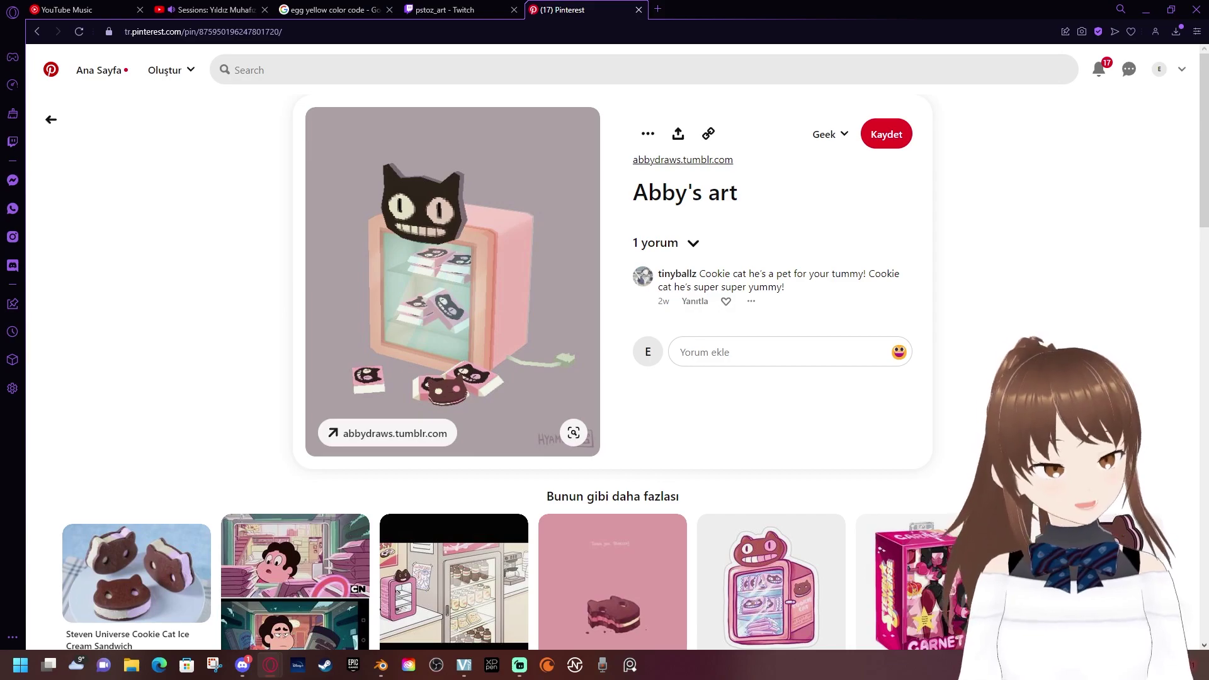
scroll(604, 347, down, 3)
scroll(604, 346, down, 2)
scroll(504, 340, up, 5)
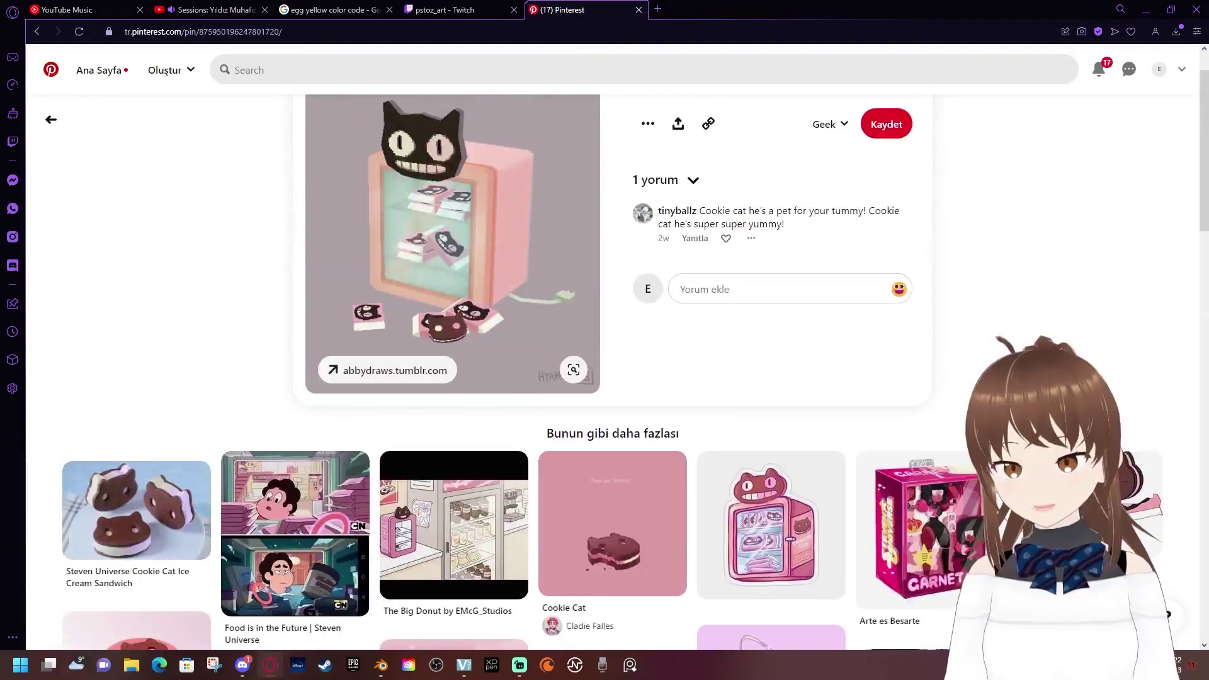
scroll(454, 340, down, 4)
scroll(454, 340, up, 4)
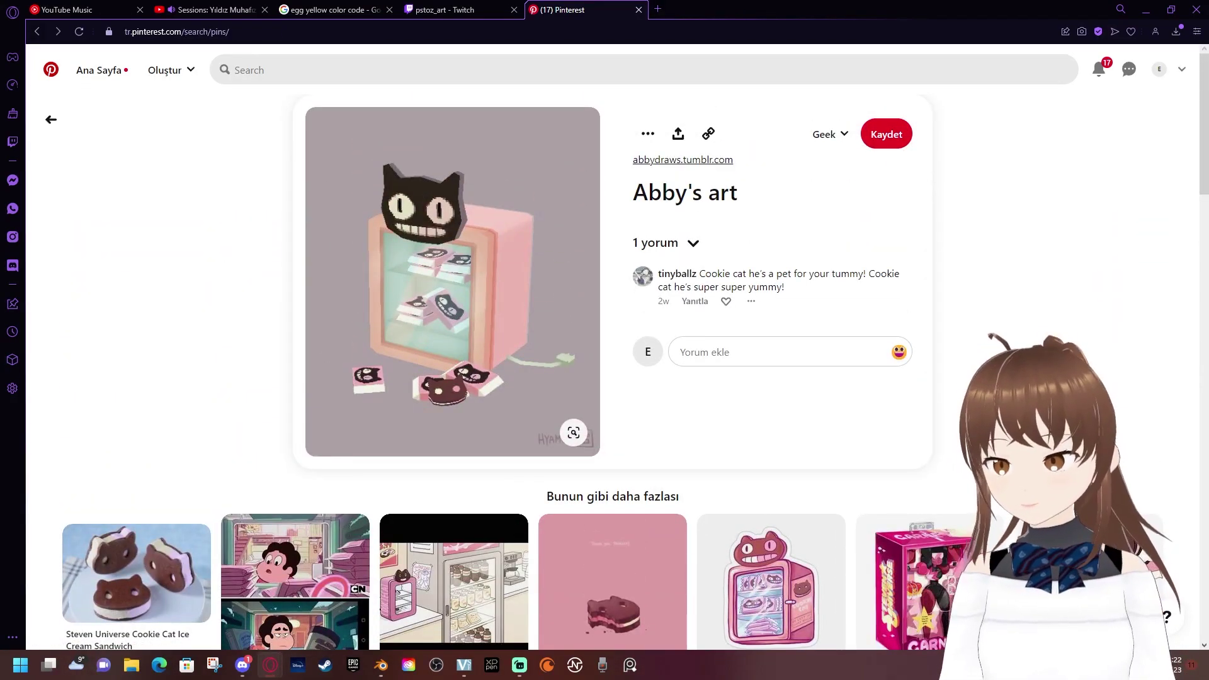
click(51, 120)
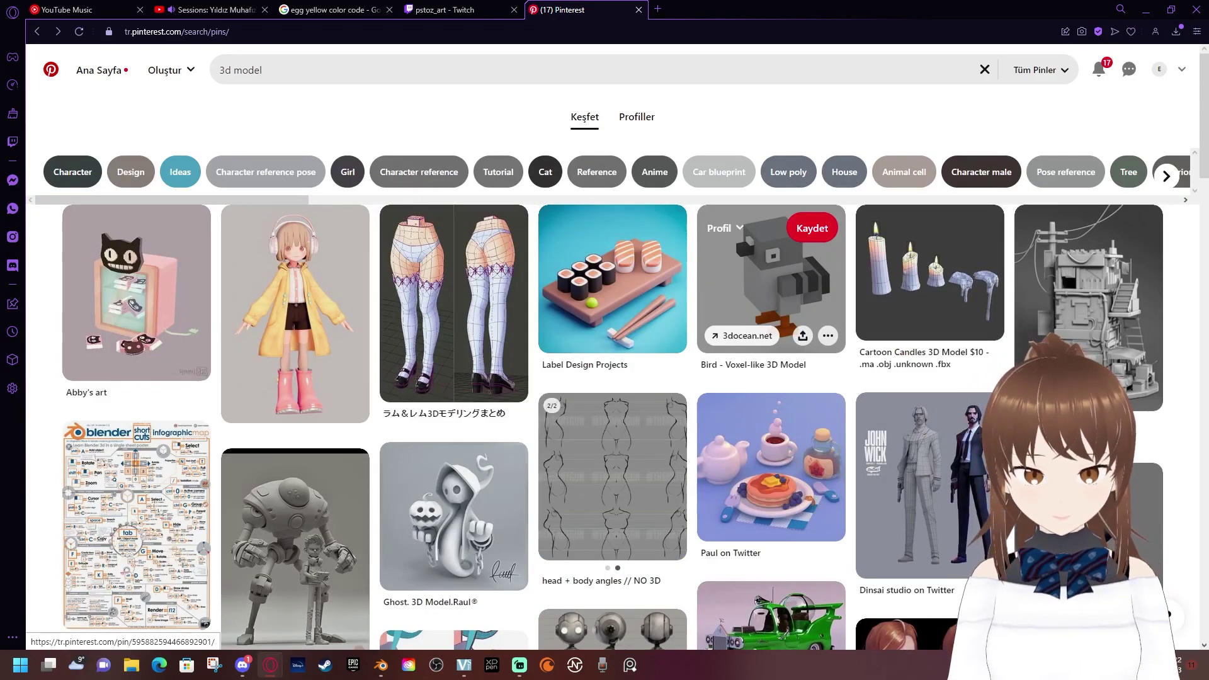
click(612, 279)
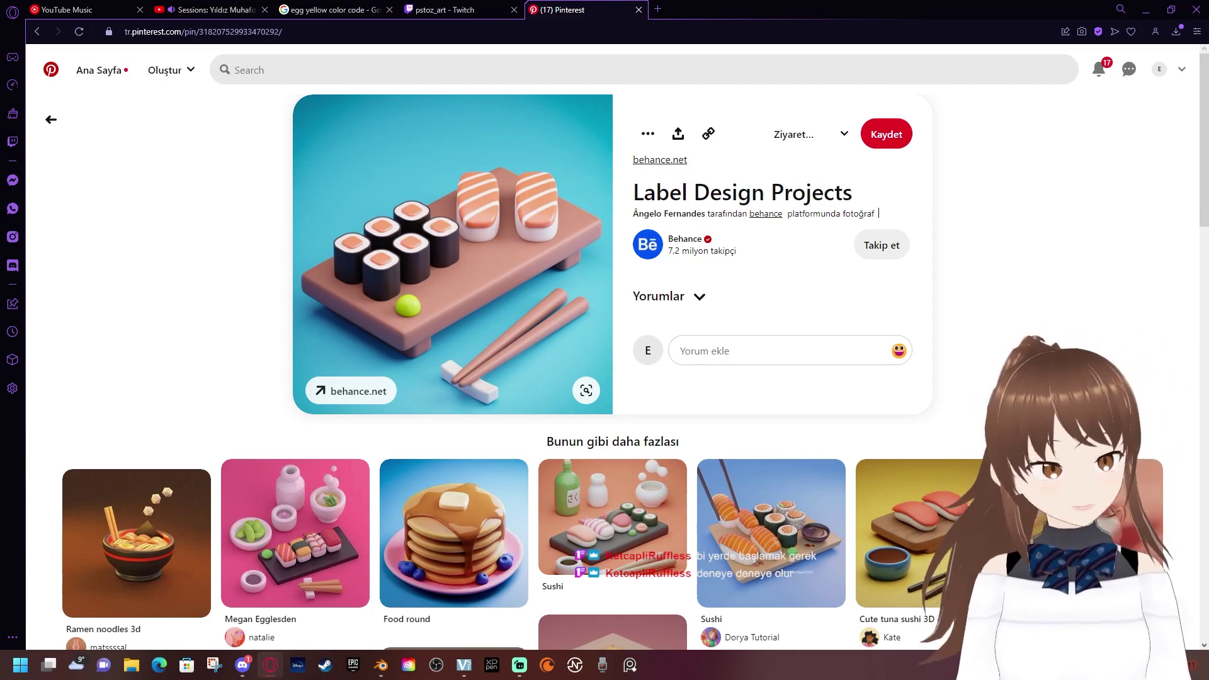
scroll(752, 386, down, 4)
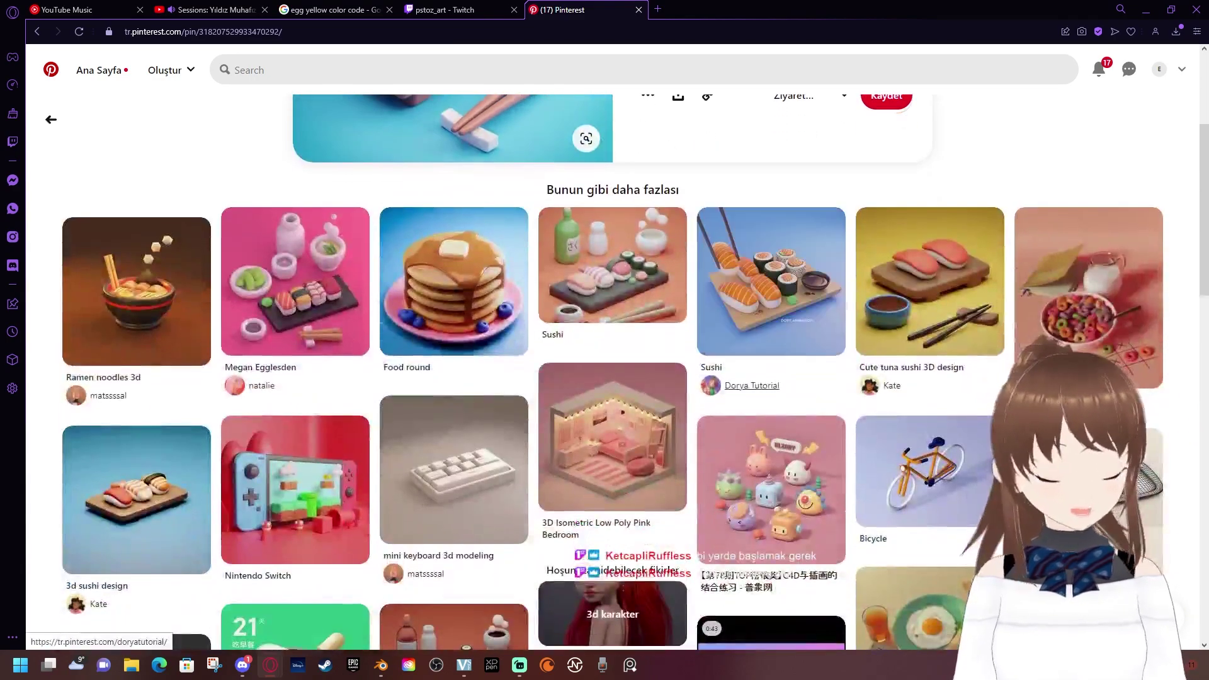
scroll(296, 315, down, 2)
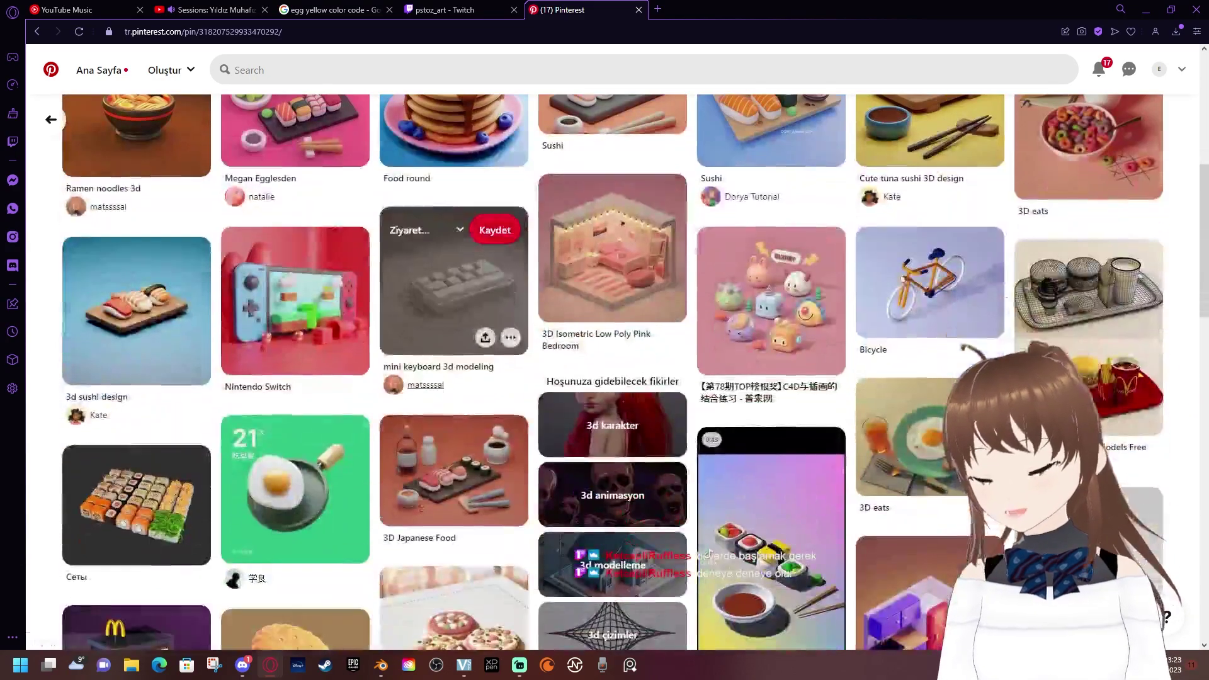
scroll(296, 296, down, 4)
scroll(296, 362, down, 1)
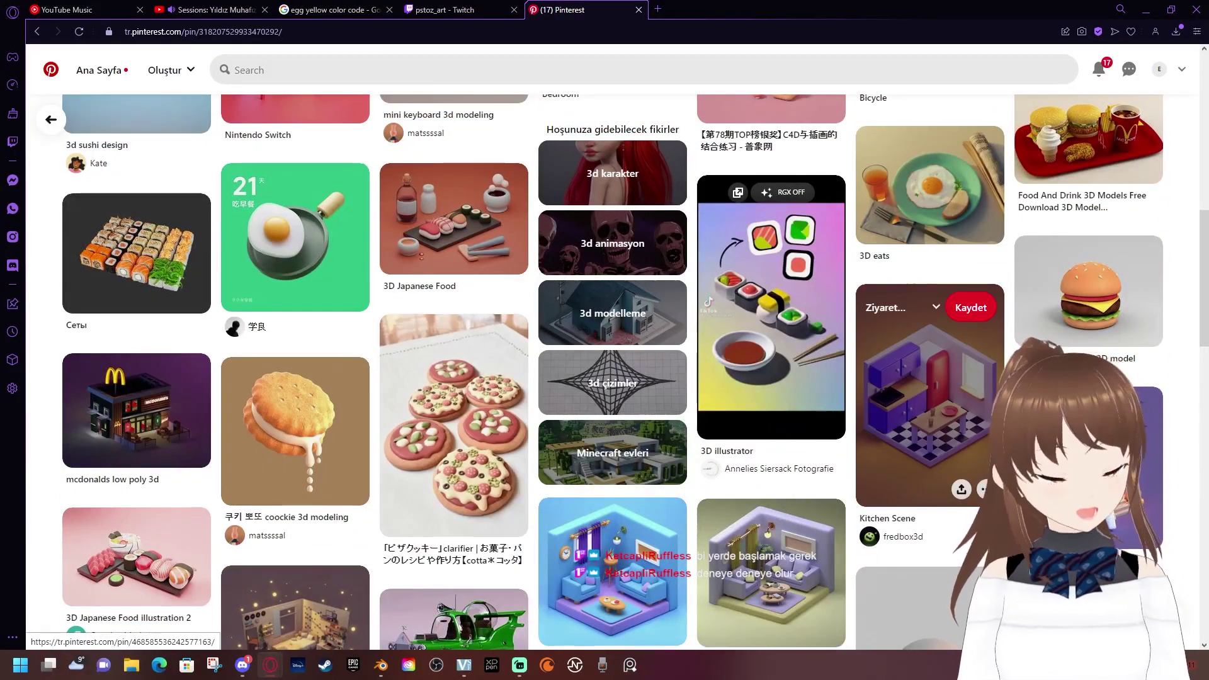
scroll(926, 391, down, 5)
scroll(610, 441, up, 3)
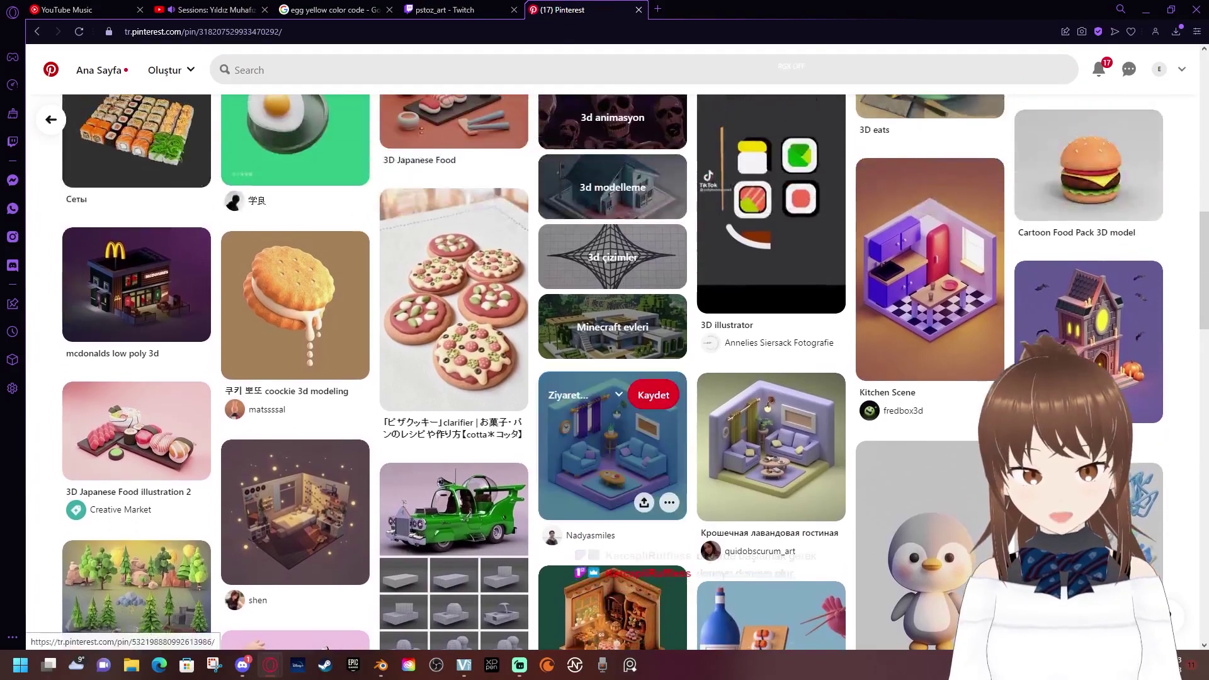
click(592, 453)
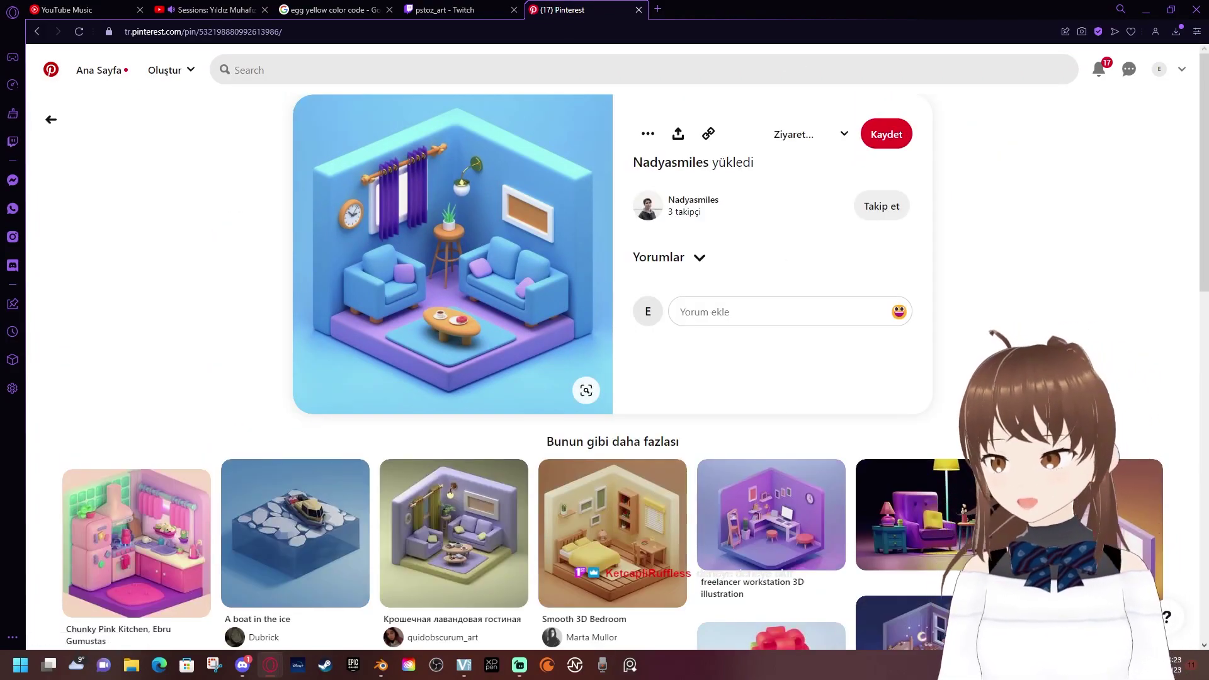
key(alt+Left)
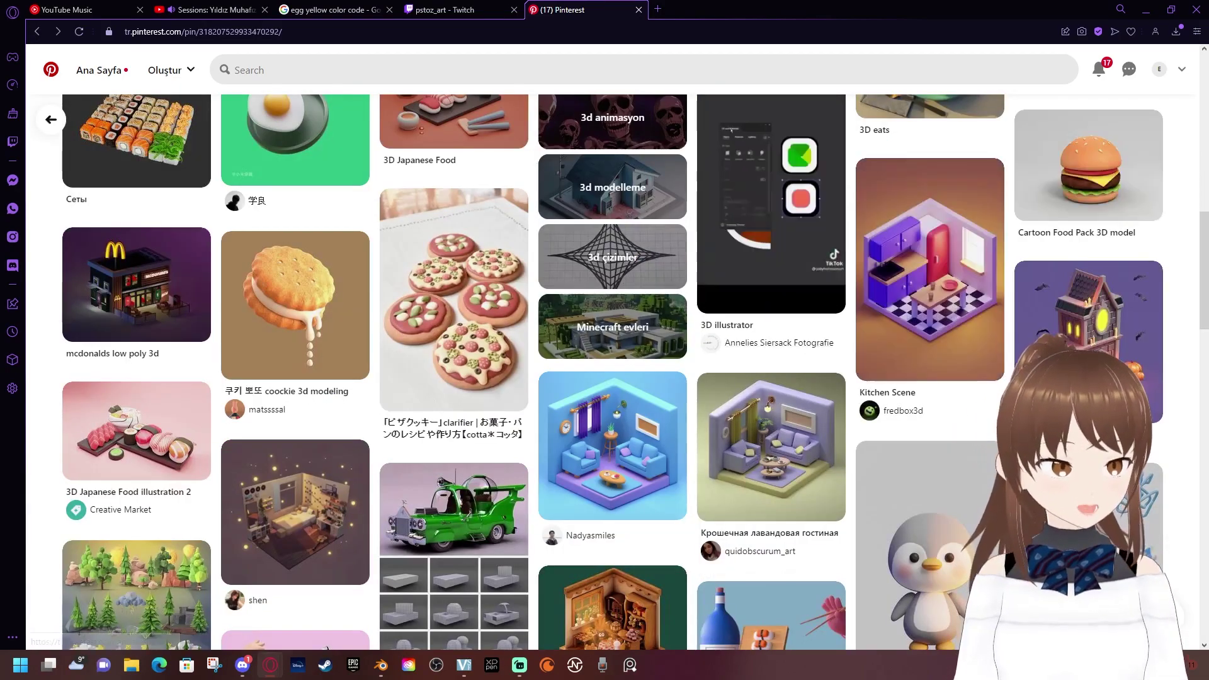
scroll(932, 314, up, 2)
scroll(932, 315, up, 1)
scroll(932, 315, up, 1)
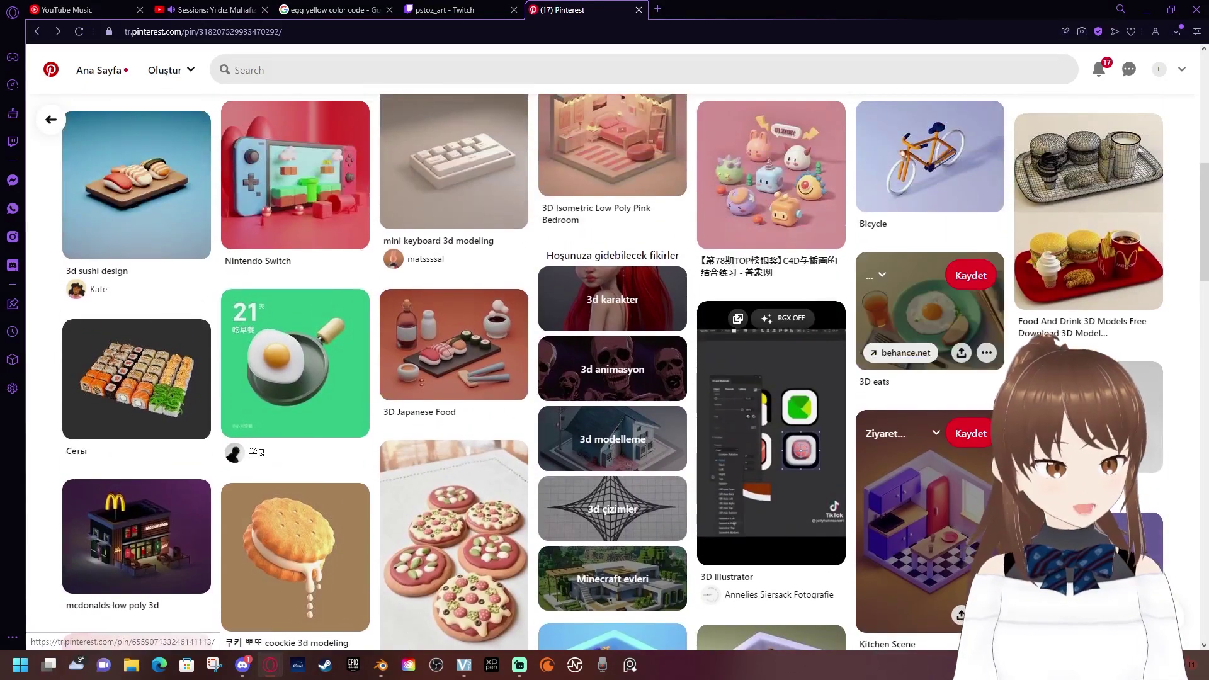
scroll(932, 296, up, 2)
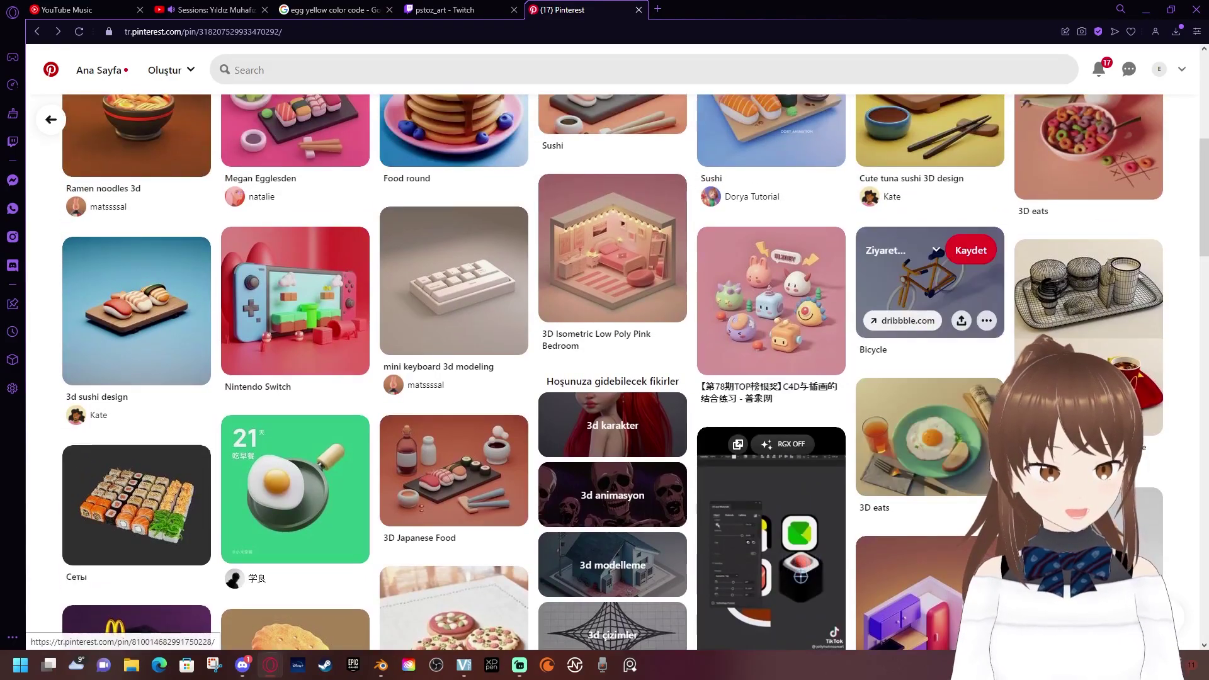
scroll(453, 378, down, 4)
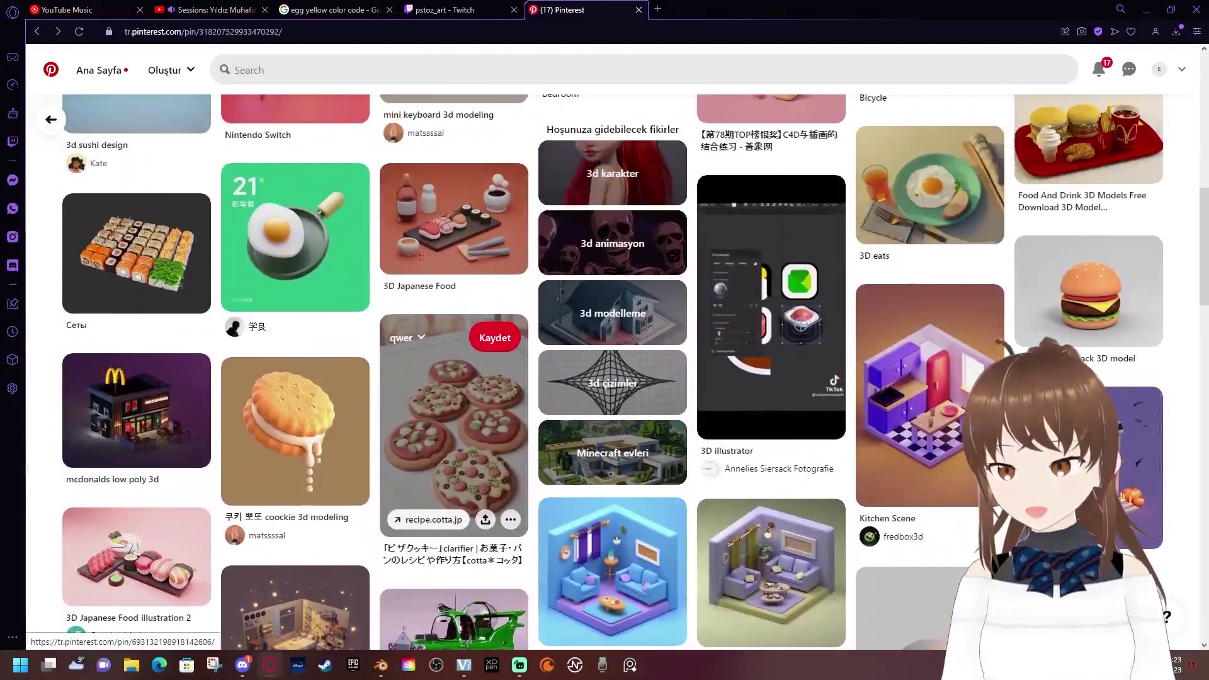
scroll(296, 283, down, 6)
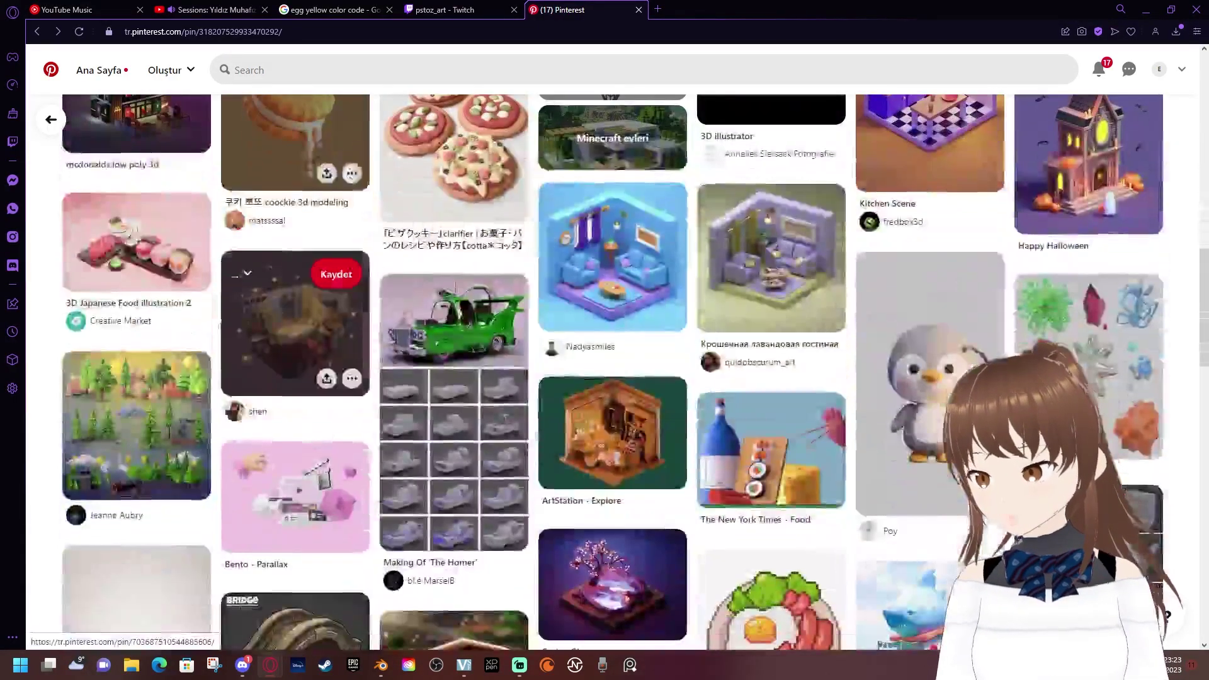
scroll(296, 271, down, 4)
scroll(296, 271, down, 2)
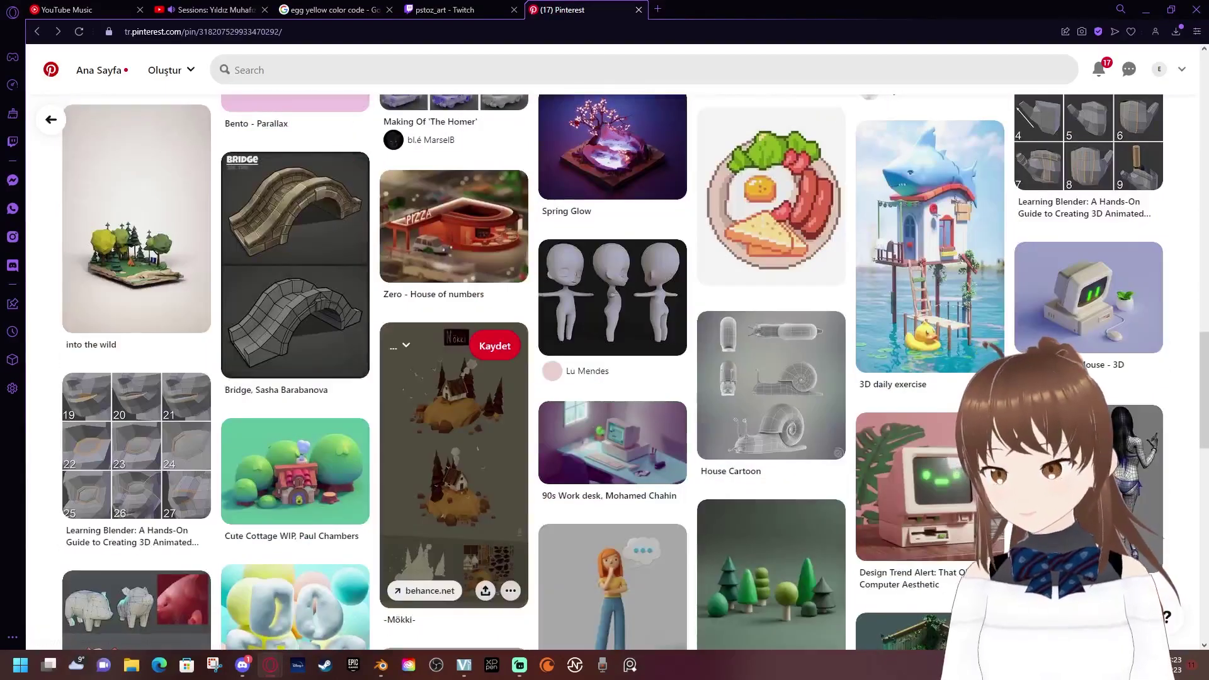
Briefly try saving and opening the Bridge pin, then return to the sushi pin
click(271, 175)
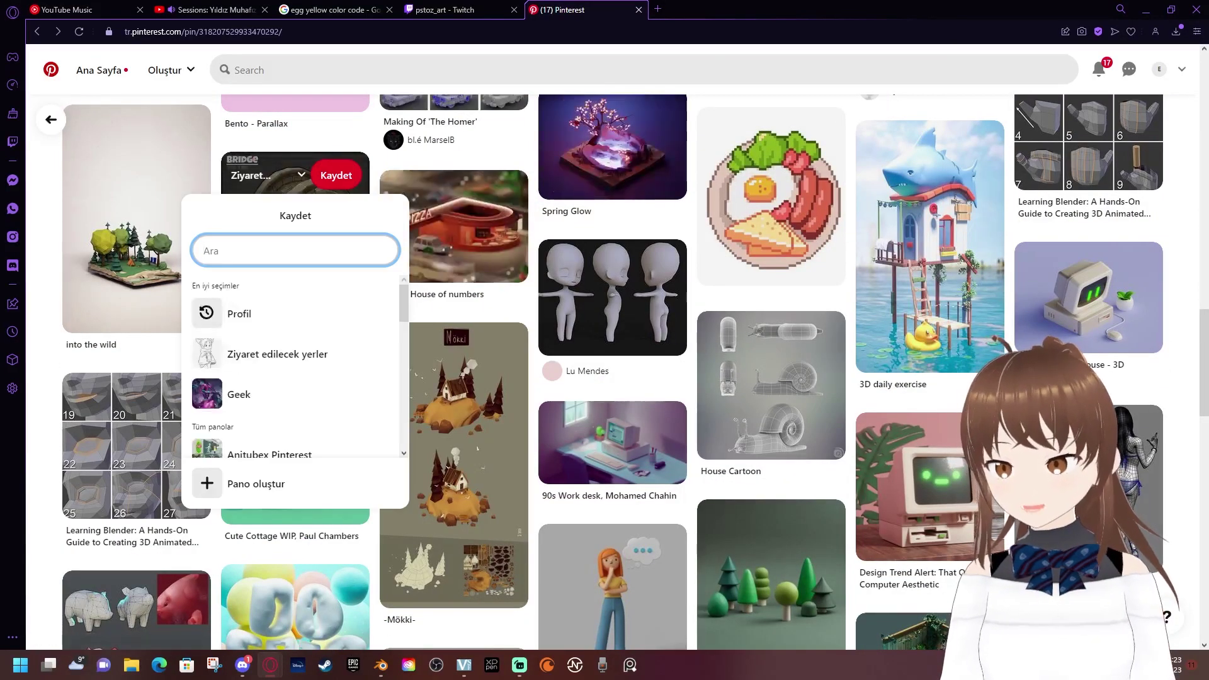
key(Escape)
click(295, 264)
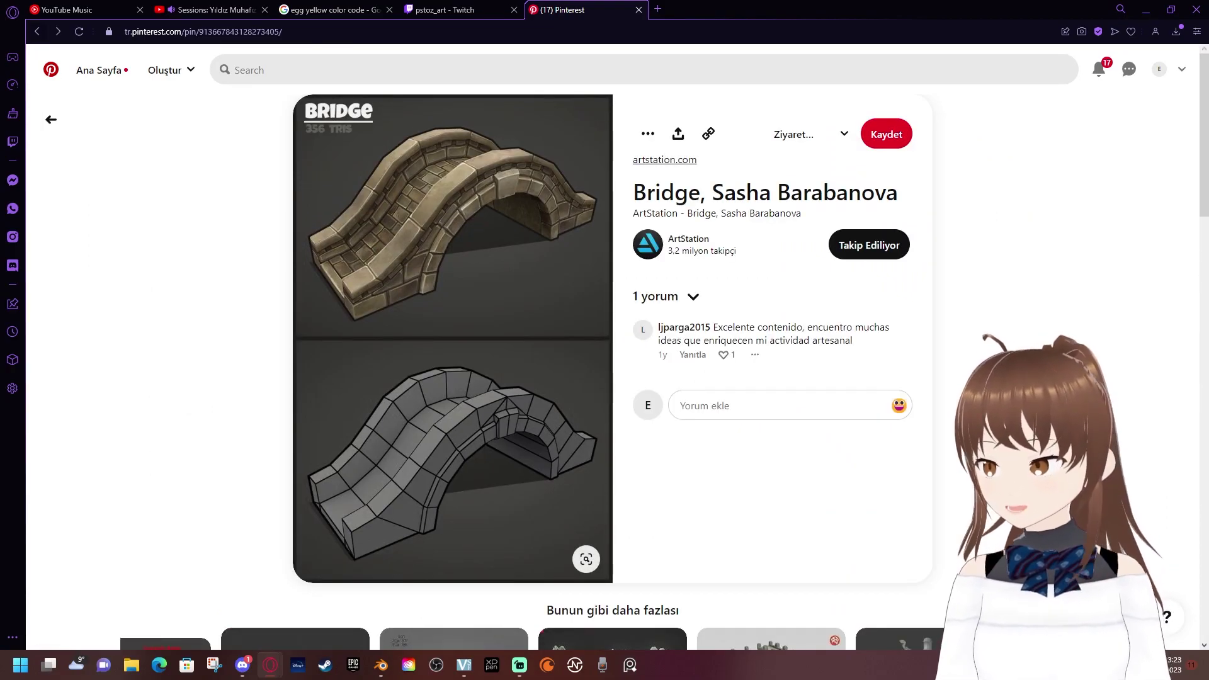
key(alt+Left)
Scroll the related pins and back to the top, then bring up the empty PureRef board
scroll(453, 201, down, 3)
scroll(453, 202, down, 3)
scroll(453, 202, down, 3)
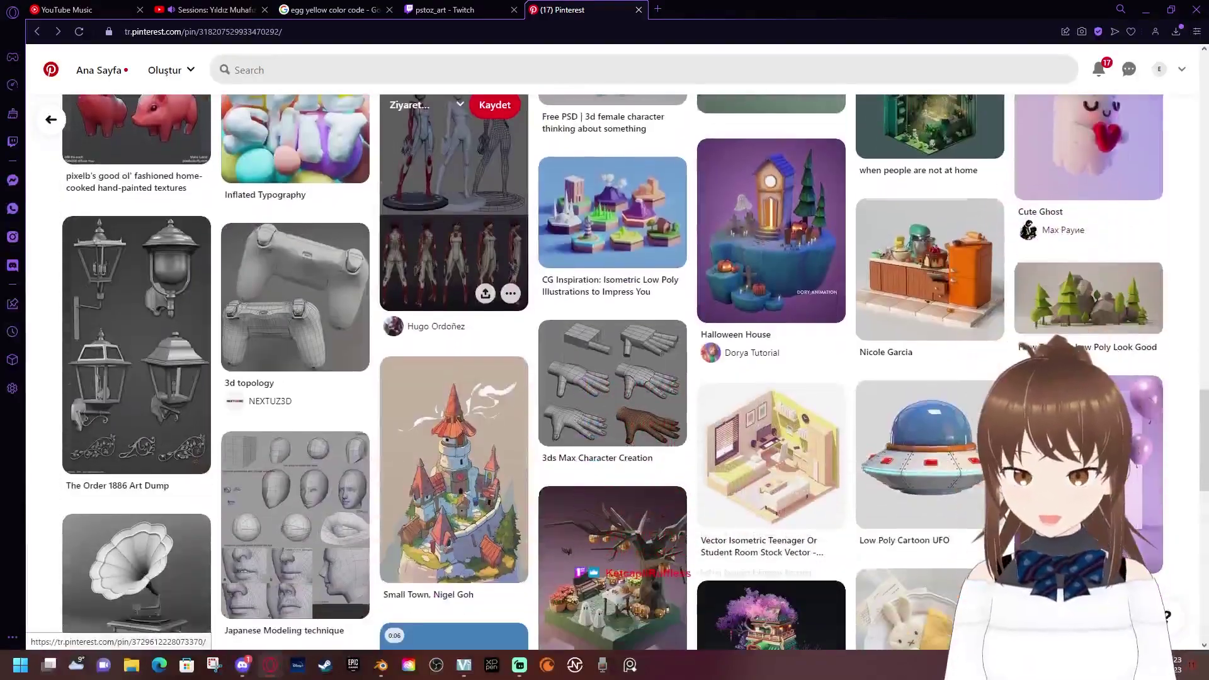
scroll(454, 402, down, 2)
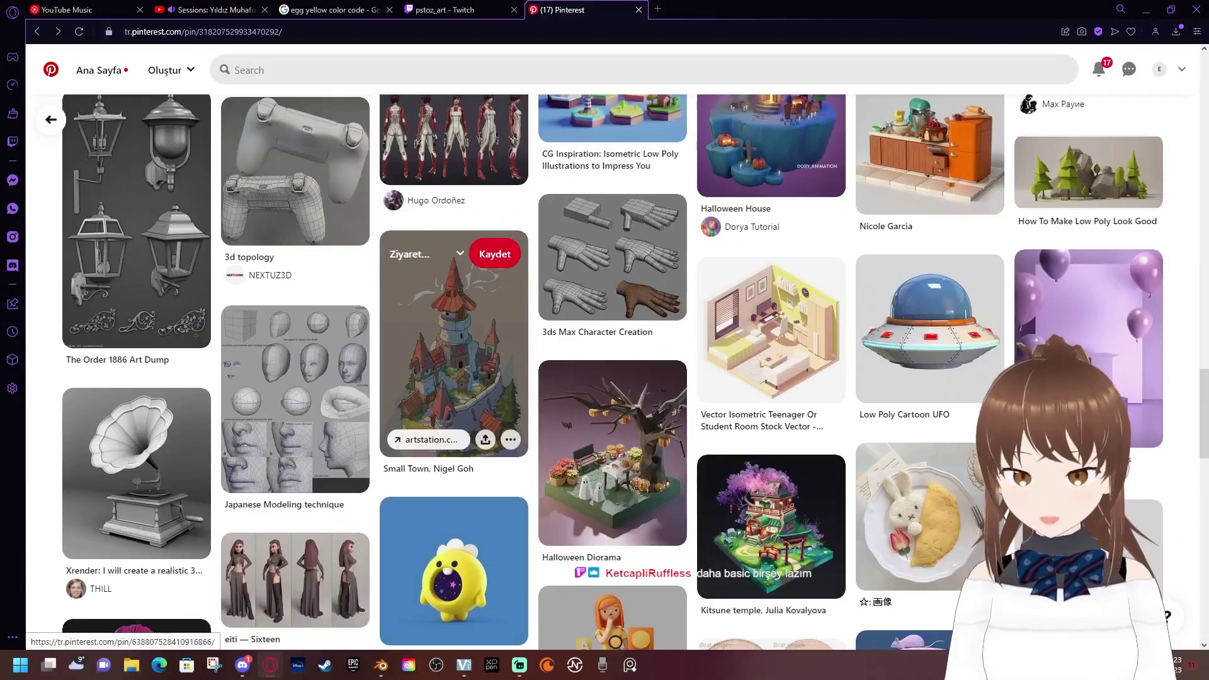
scroll(454, 378, down, 3)
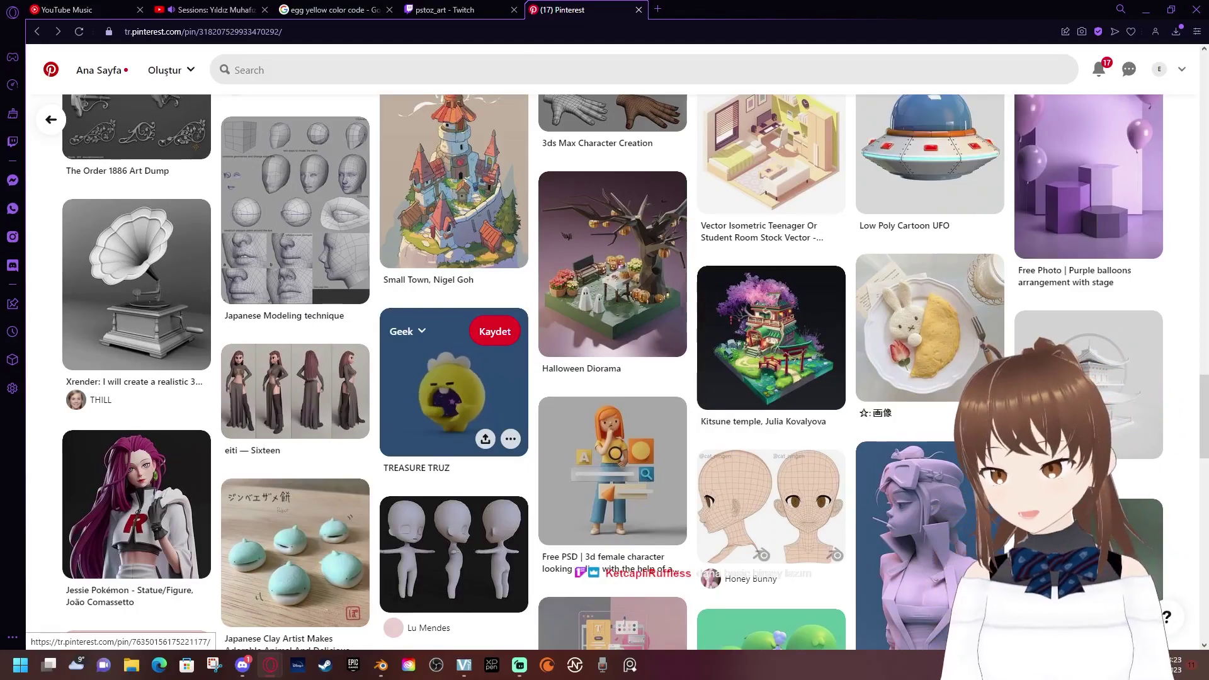
scroll(453, 378, down, 5)
scroll(453, 378, down, 5)
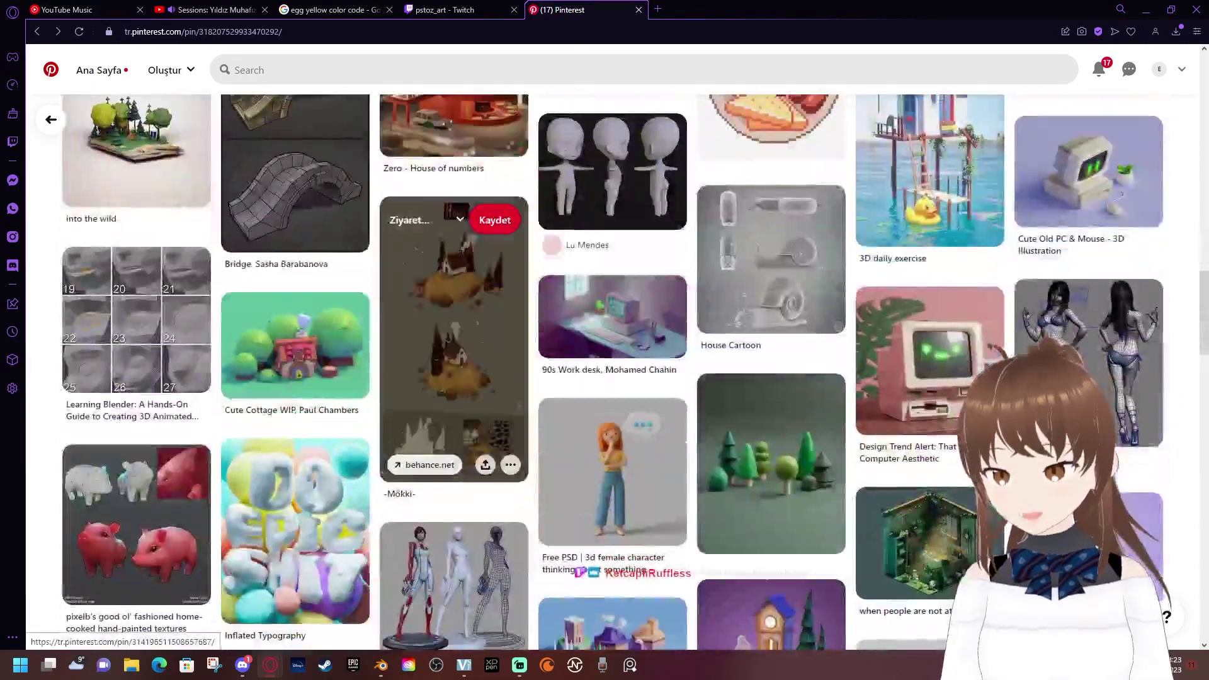
scroll(453, 378, up, 3)
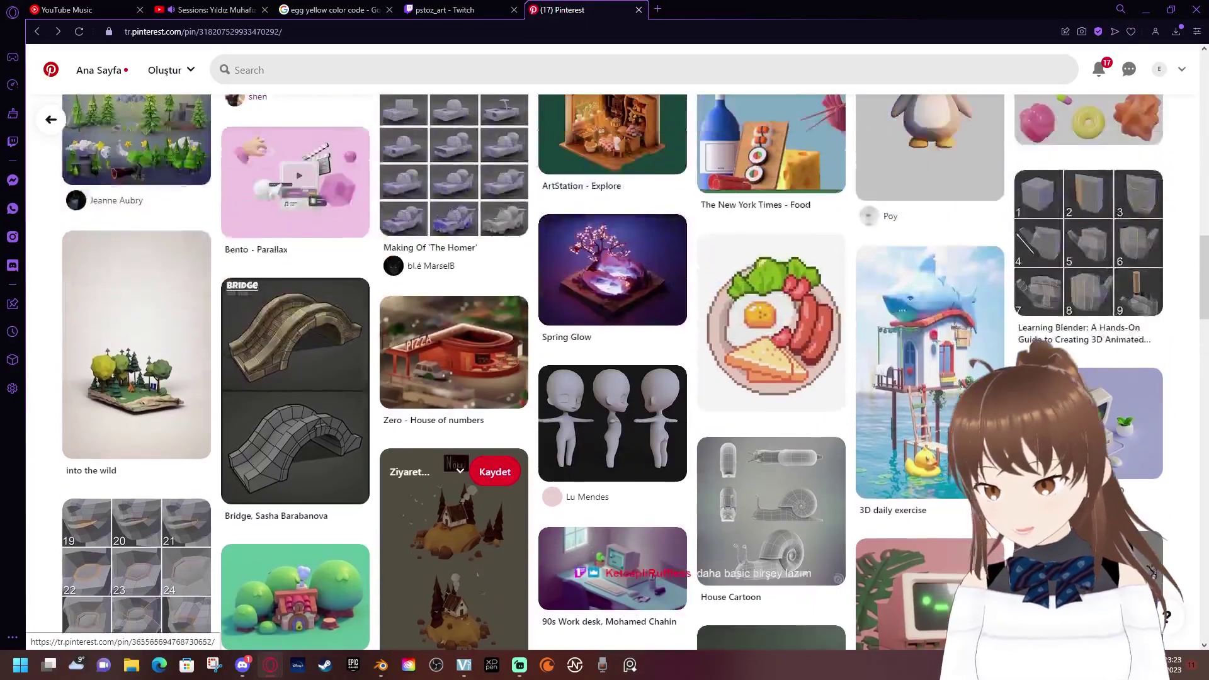
scroll(453, 378, up, 5)
scroll(453, 378, up, 4)
scroll(453, 378, up, 4)
scroll(296, 409, up, 5)
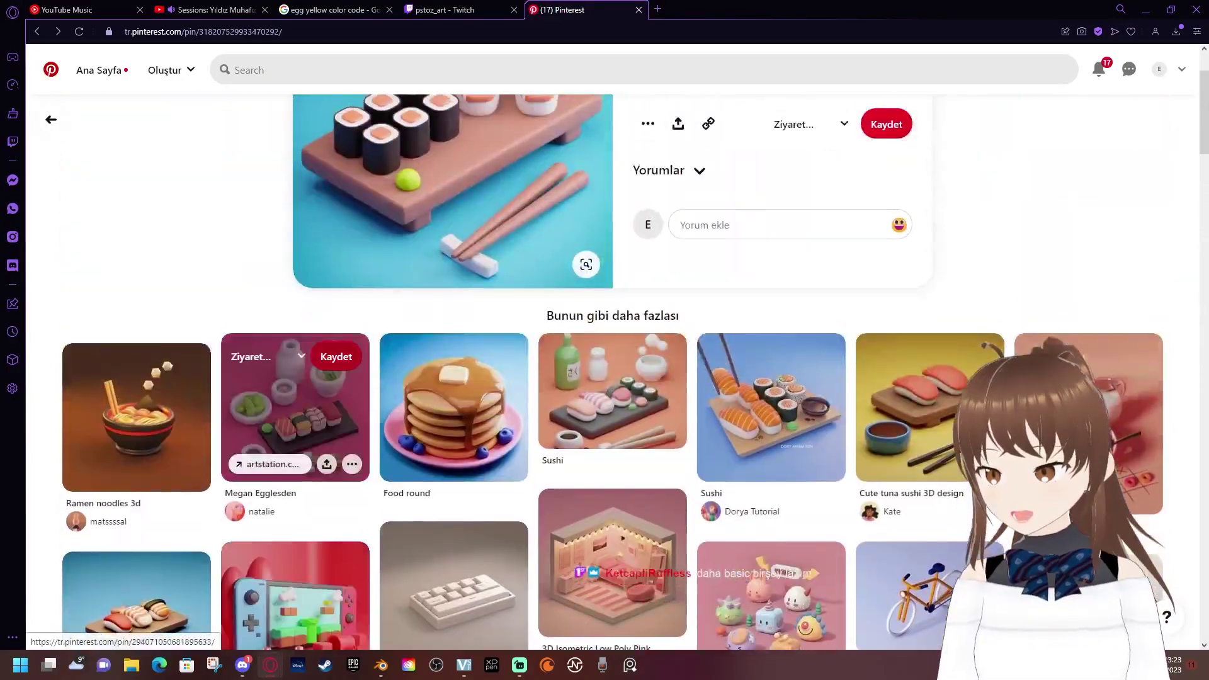
scroll(296, 409, up, 2)
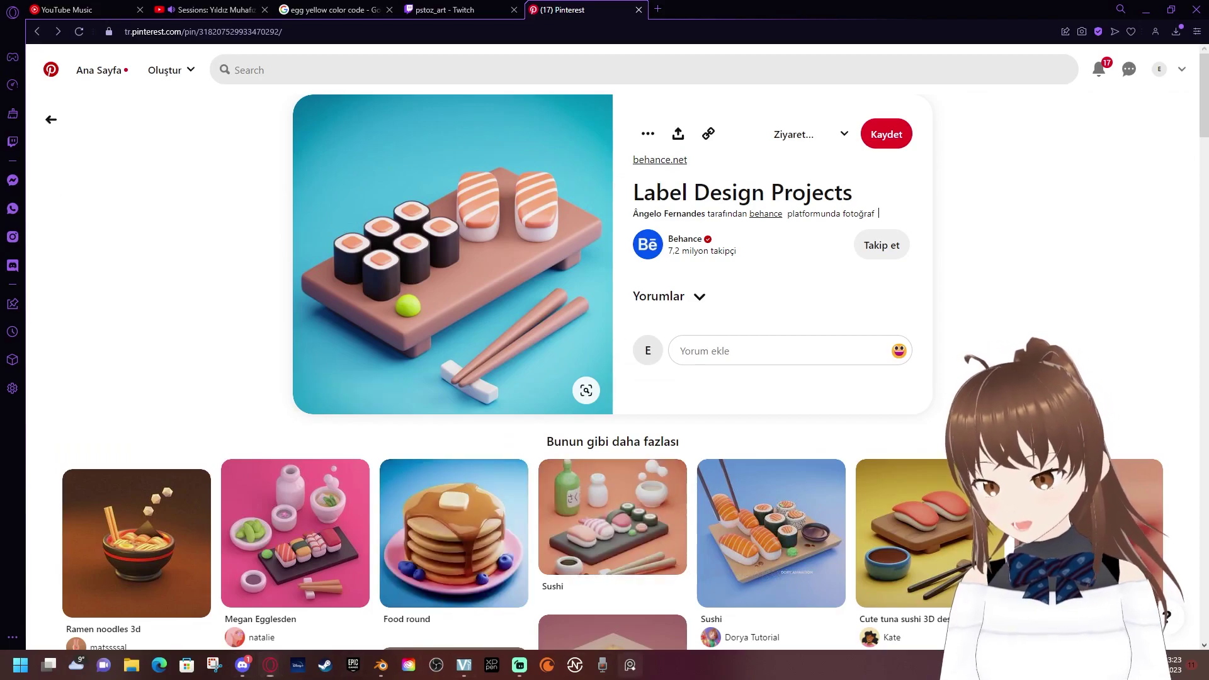
click(630, 665)
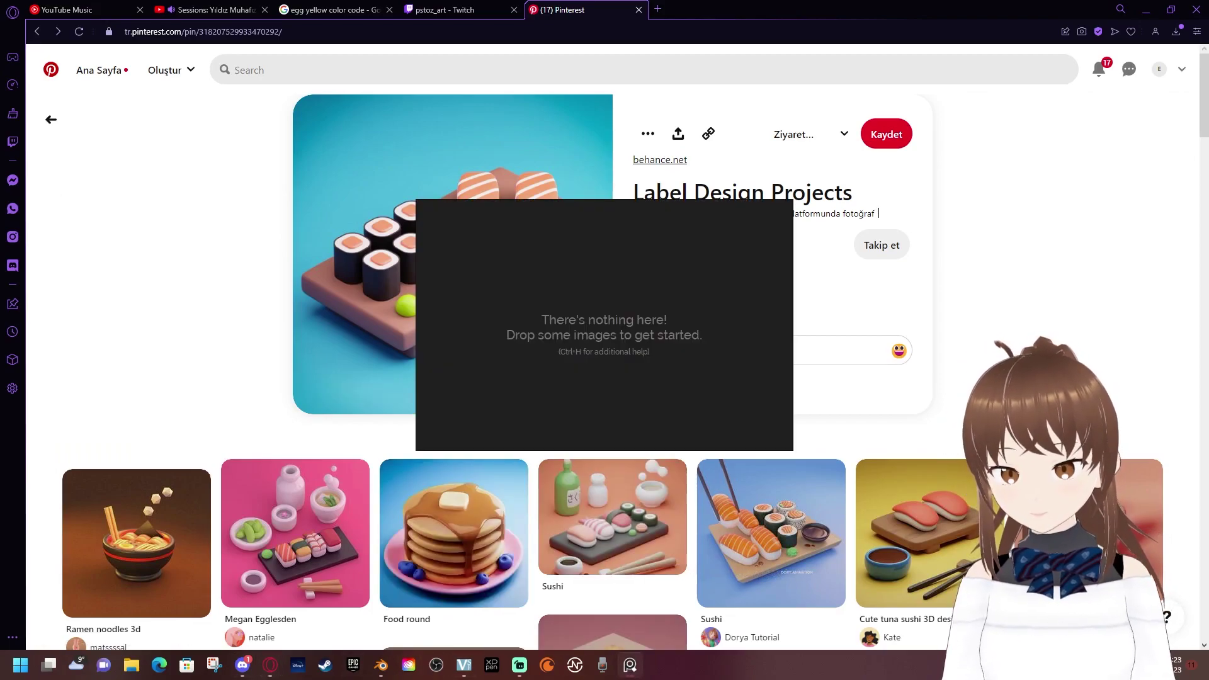
Copy the sushi platter image from Pinterest and paste it onto the PureRef board
right_click(337, 178)
click(378, 225)
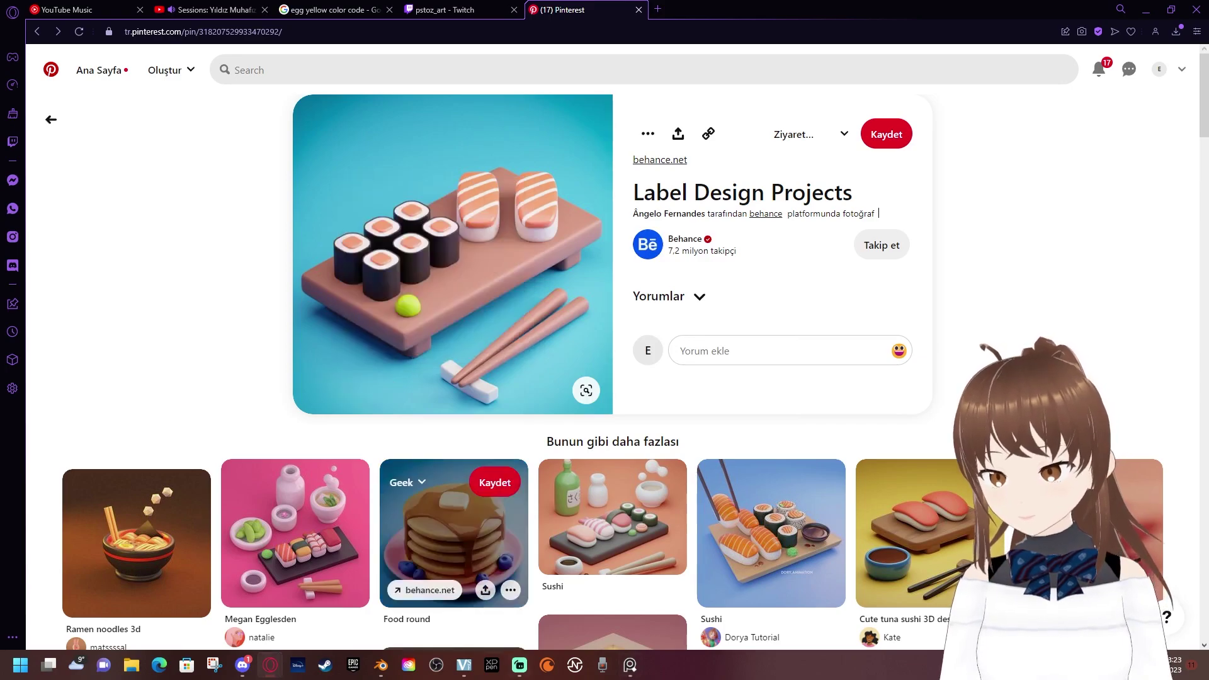
click(630, 665)
key(ctrl+v)
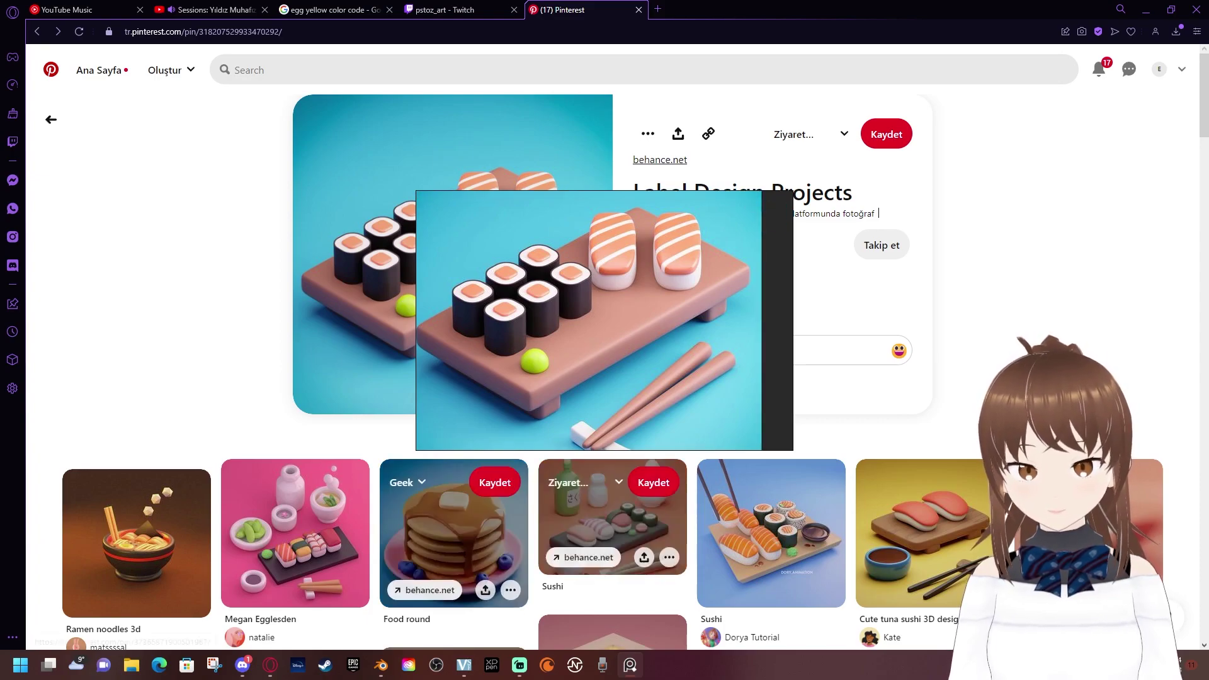
Shift the reference board left, return to the browser, and reuse the sushi image's context menu
drag(605, 315, 511, 314)
key(alt+Tab)
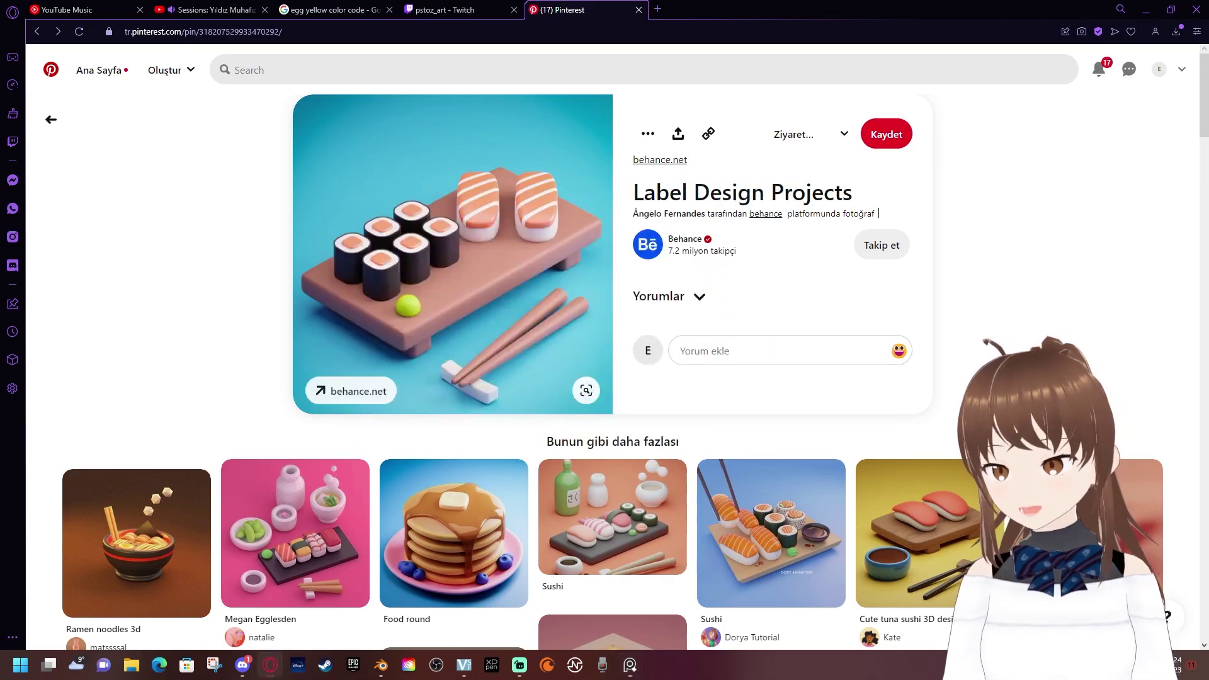
right_click(432, 348)
click(466, 397)
Slide the PureRef sushi image off to the left and maximize the browser showing the sushi pin
key(alt+Tab)
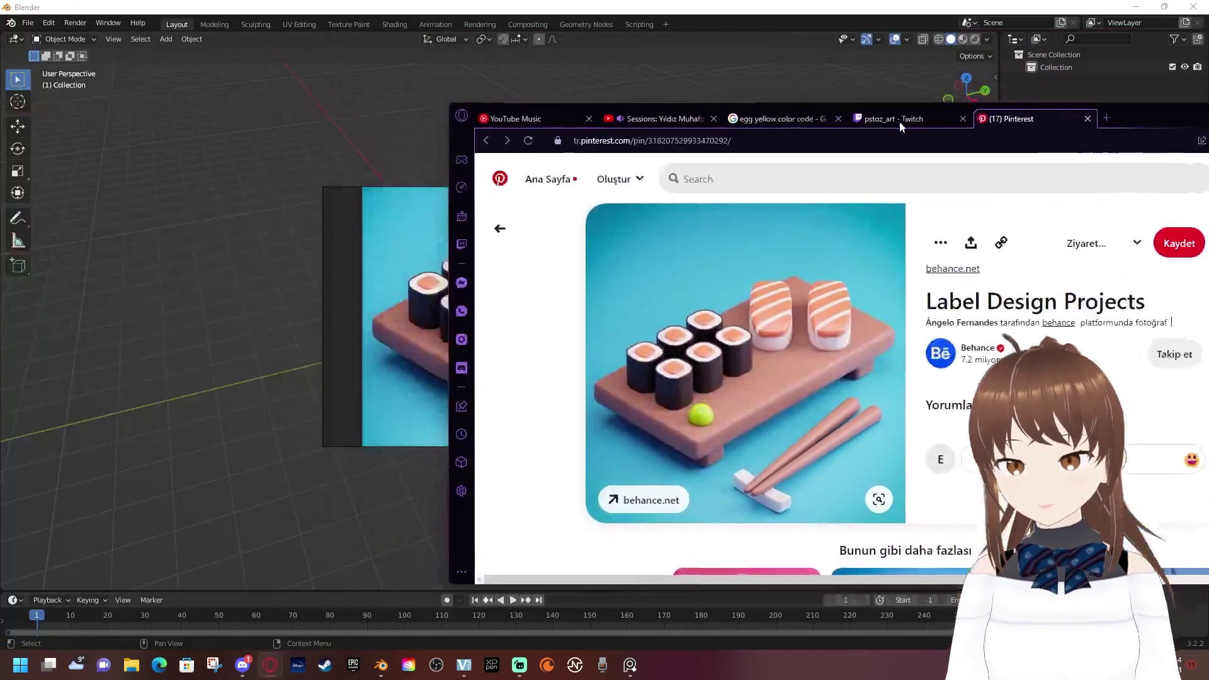
drag(429, 315, 241, 315)
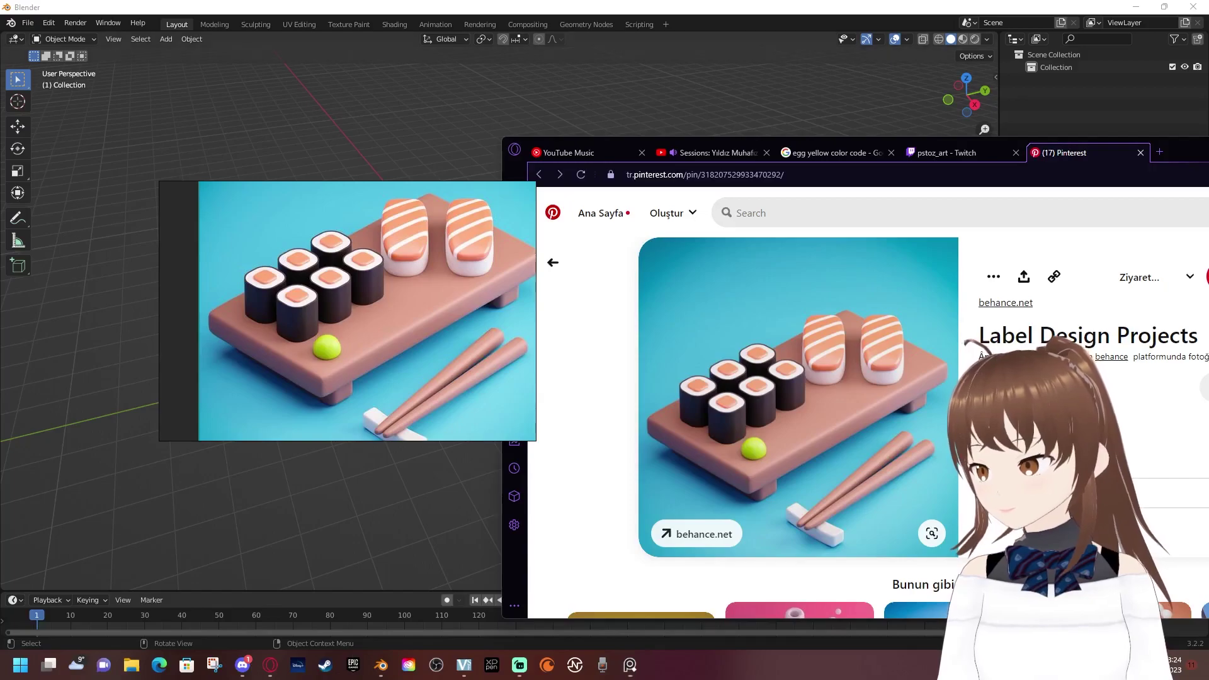
right_click(237, 292)
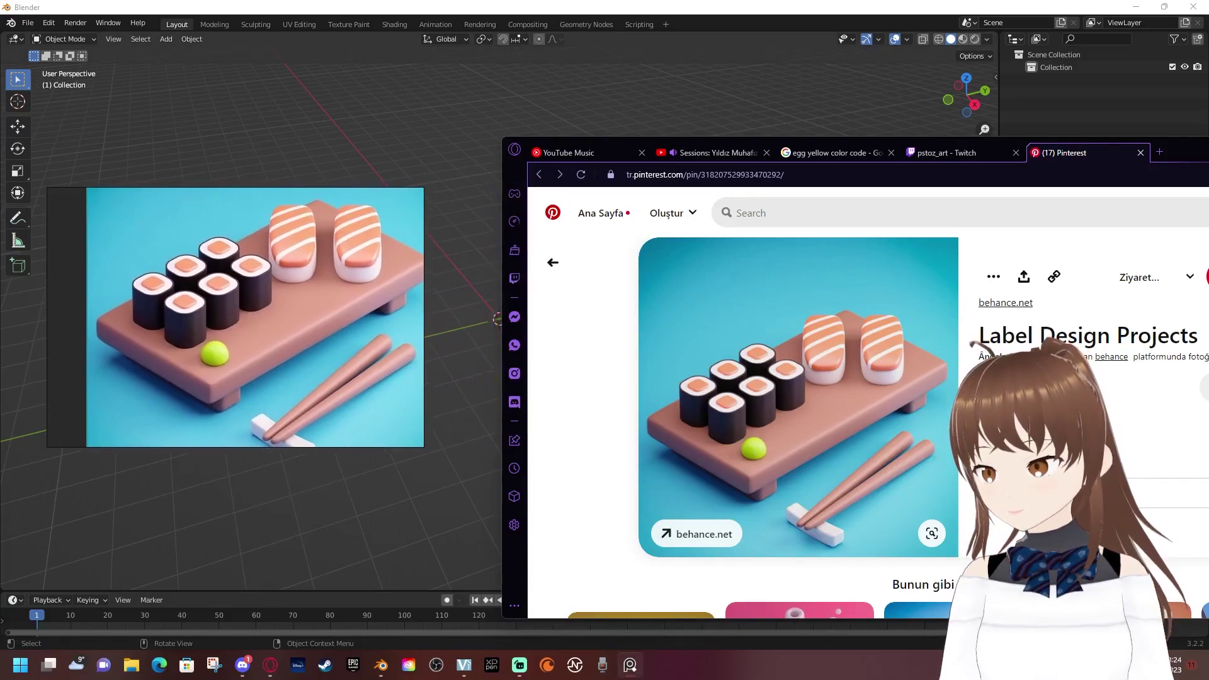
mouse_move(315, 315)
mouse_down()
mouse_move(63, 315)
mouse_move(0, 289)
mouse_up()
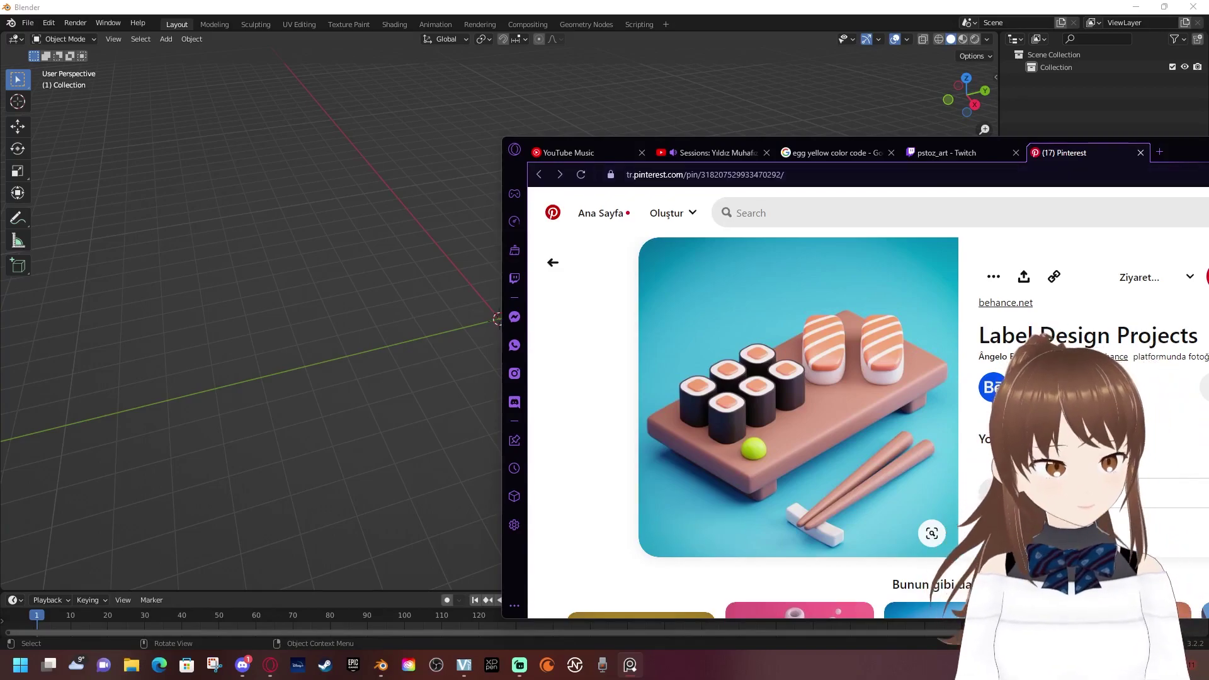
drag(1170, 159, 1015, 249)
double_click(1015, 249)
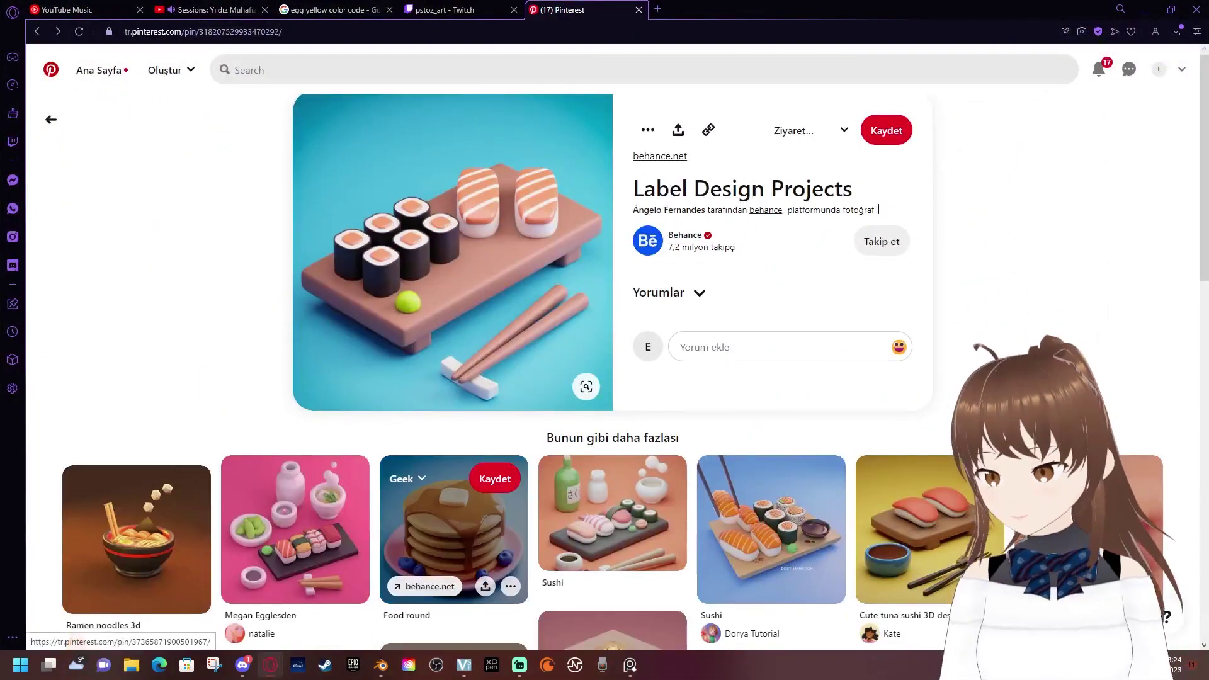
scroll(453, 504, down, 3)
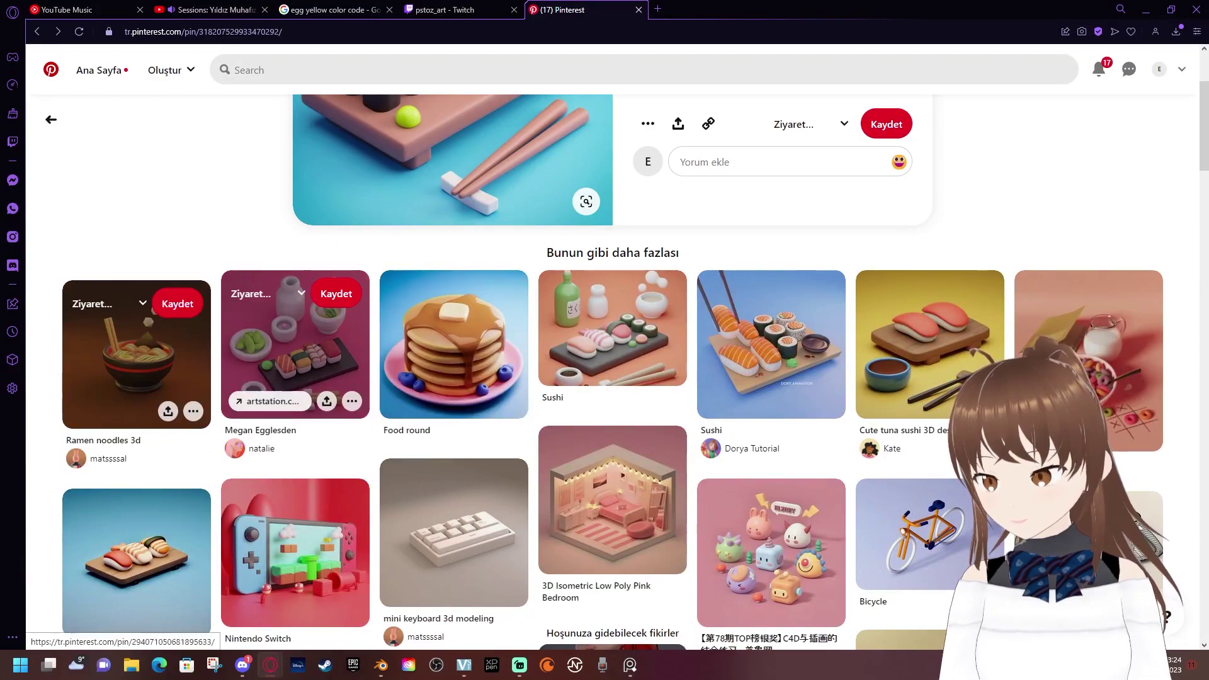
click(290, 352)
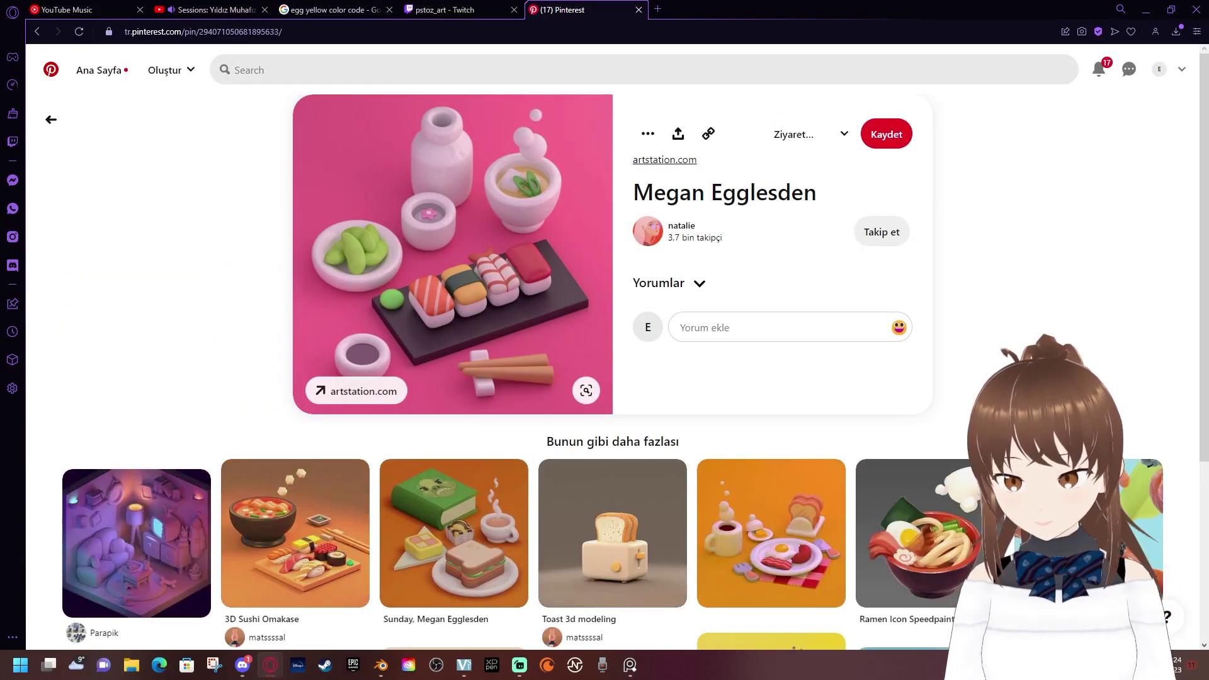
right_click(439, 214)
click(479, 263)
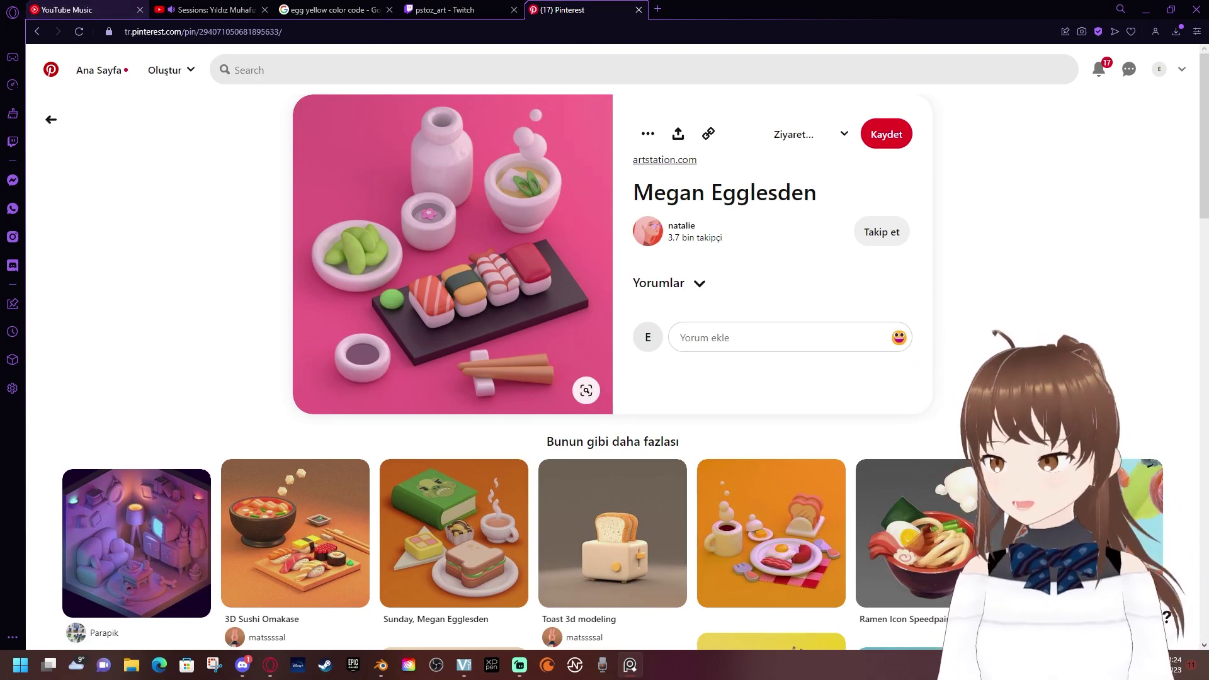
key(alt+Left)
Scroll through the sushi pin's related ideas and open the ghost character pin
scroll(605, 377, down, 5)
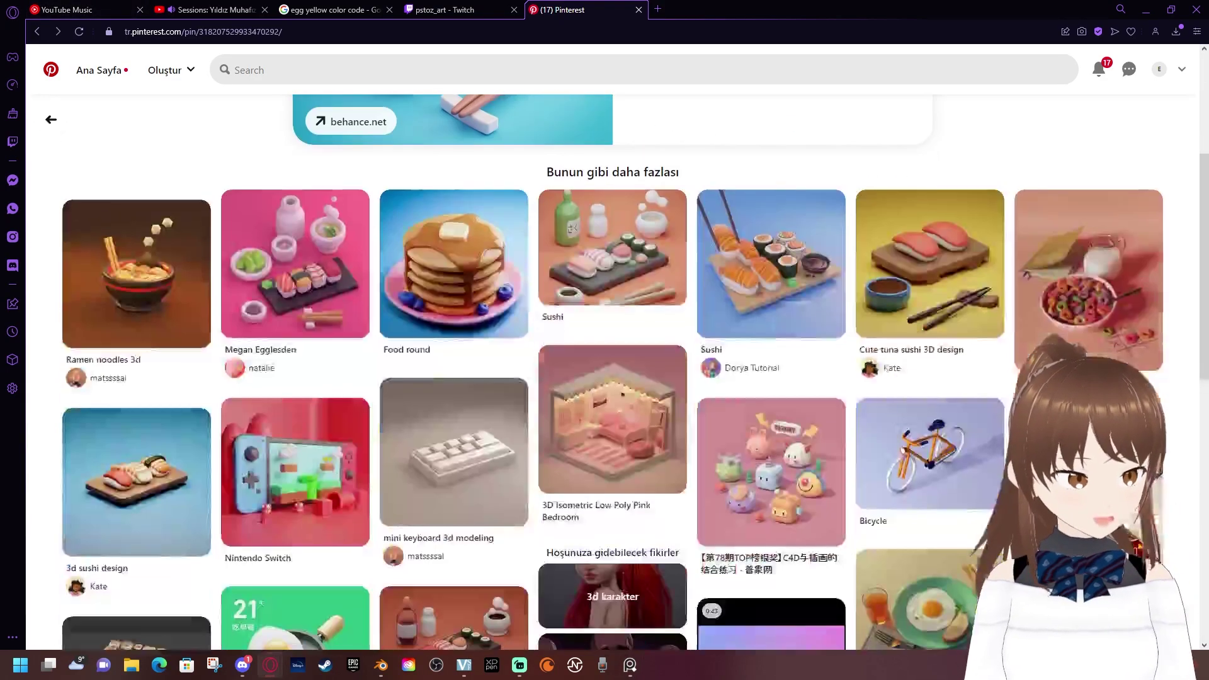
scroll(604, 378, down, 5)
scroll(605, 377, down, 5)
scroll(453, 176, down, 5)
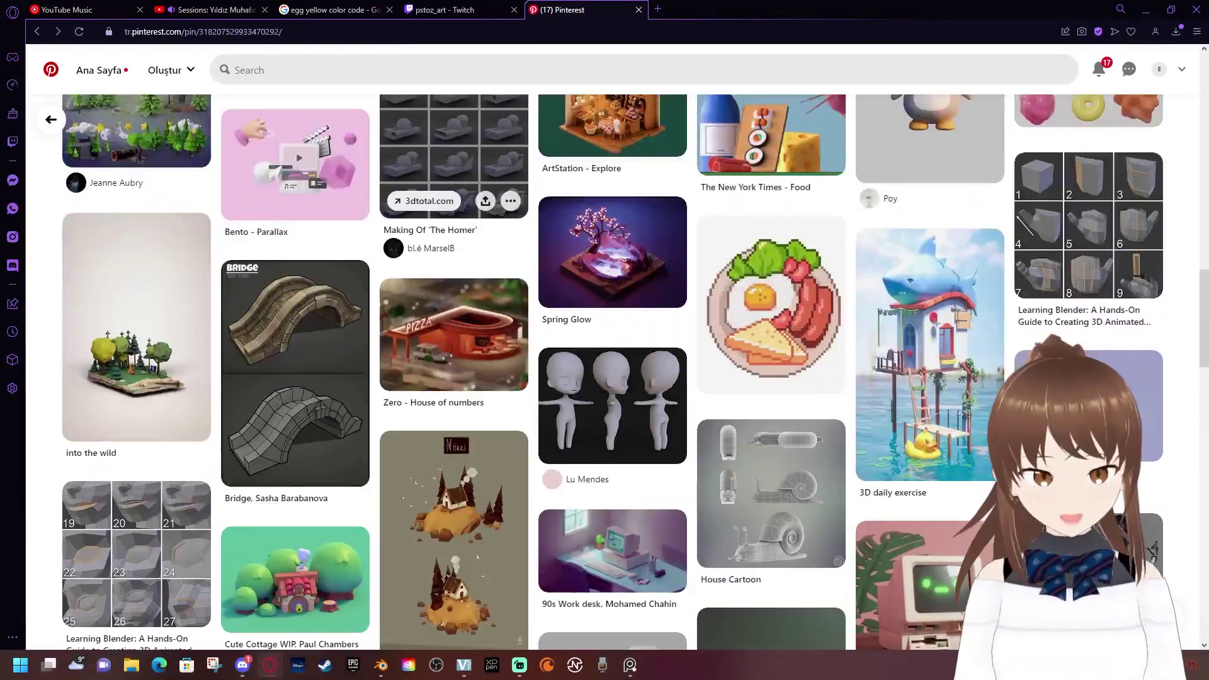
scroll(453, 188, down, 5)
scroll(453, 189, down, 3)
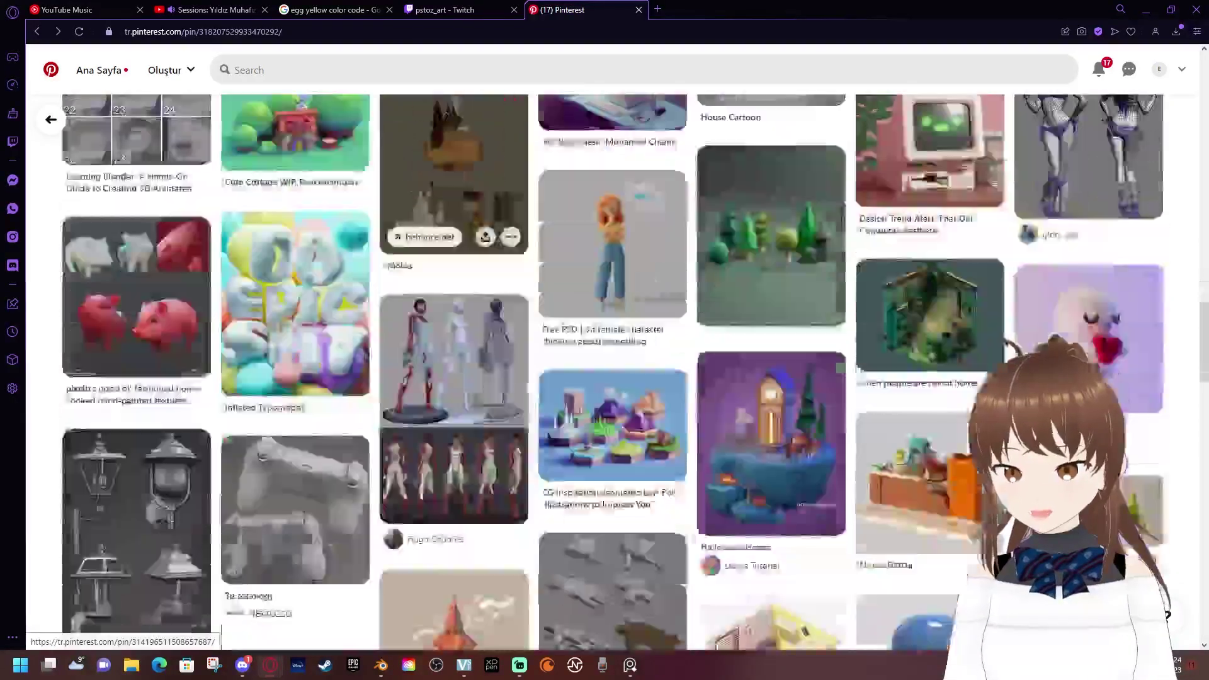
scroll(453, 189, down, 5)
scroll(453, 189, down, 4)
scroll(454, 252, down, 5)
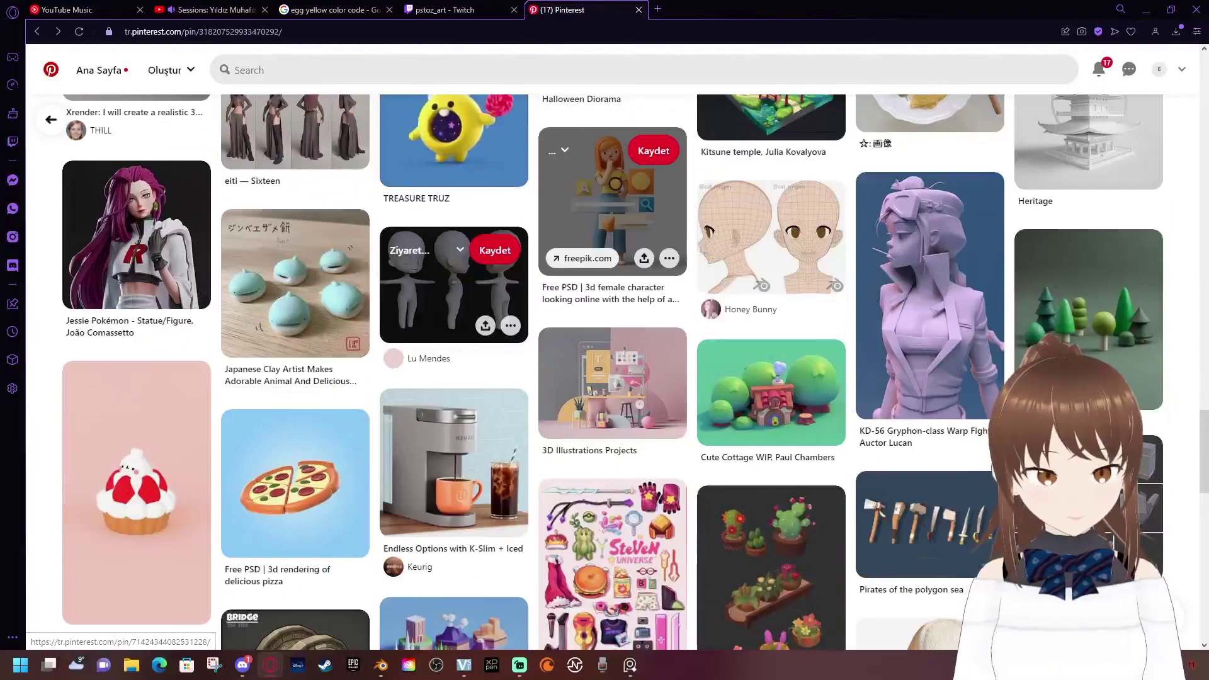
scroll(1001, 409, down, 4)
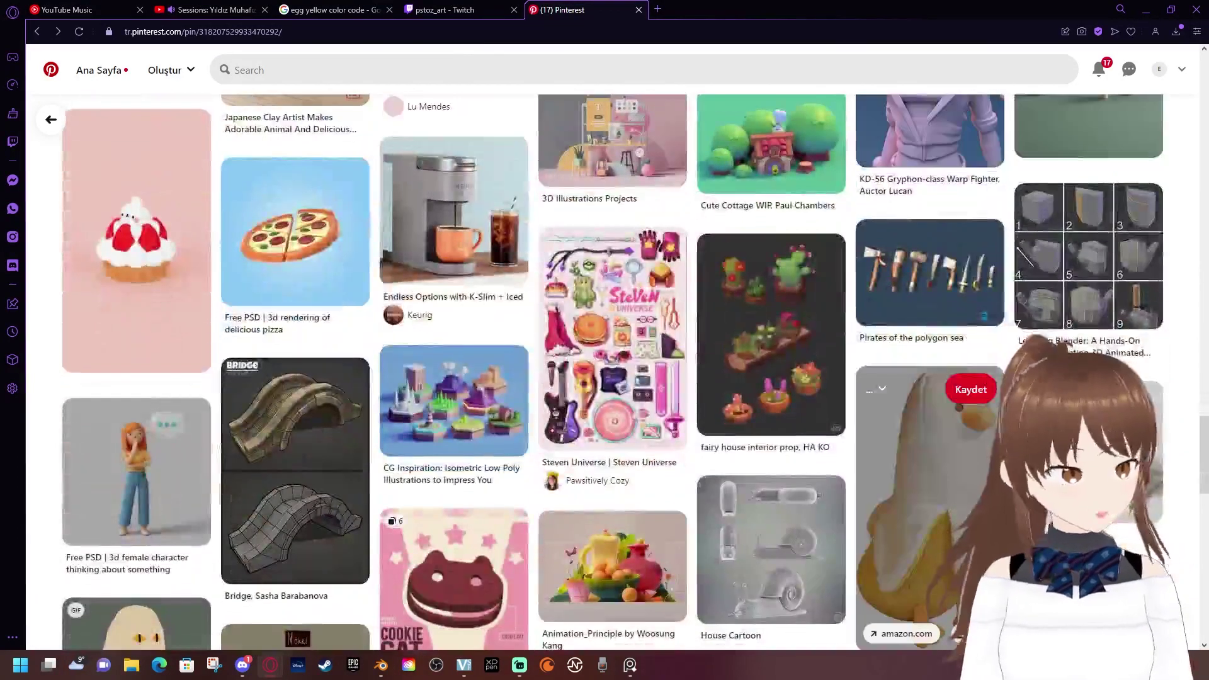
scroll(611, 303, down, 4)
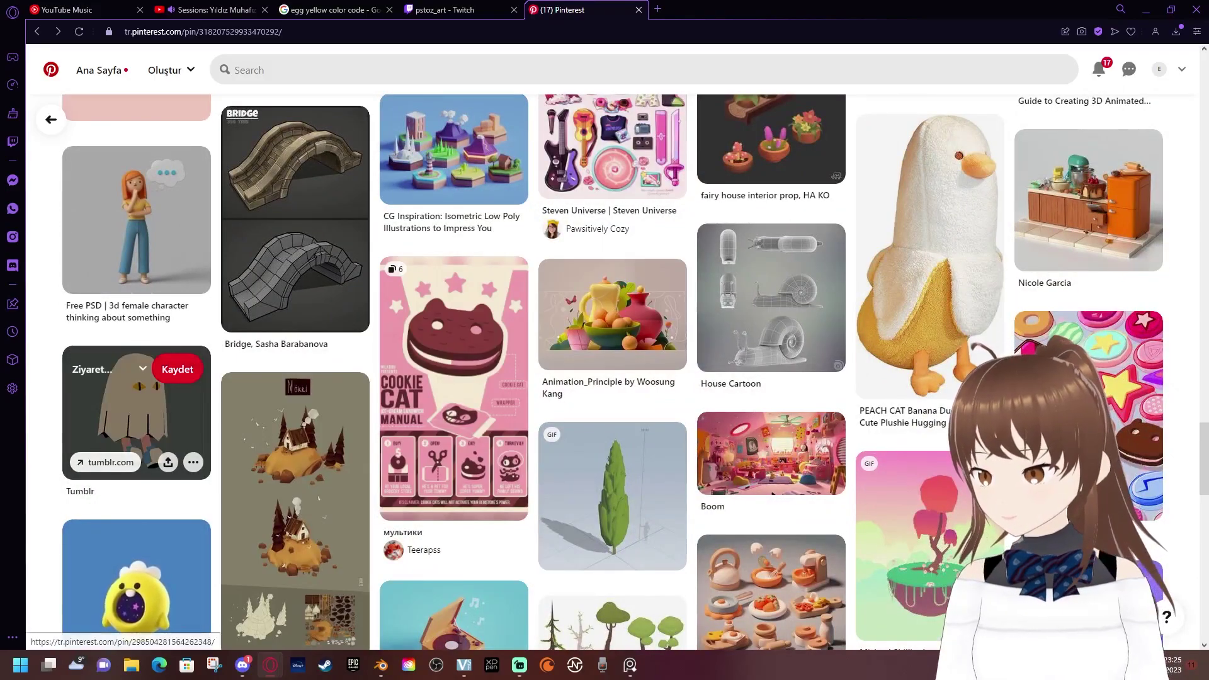
click(126, 416)
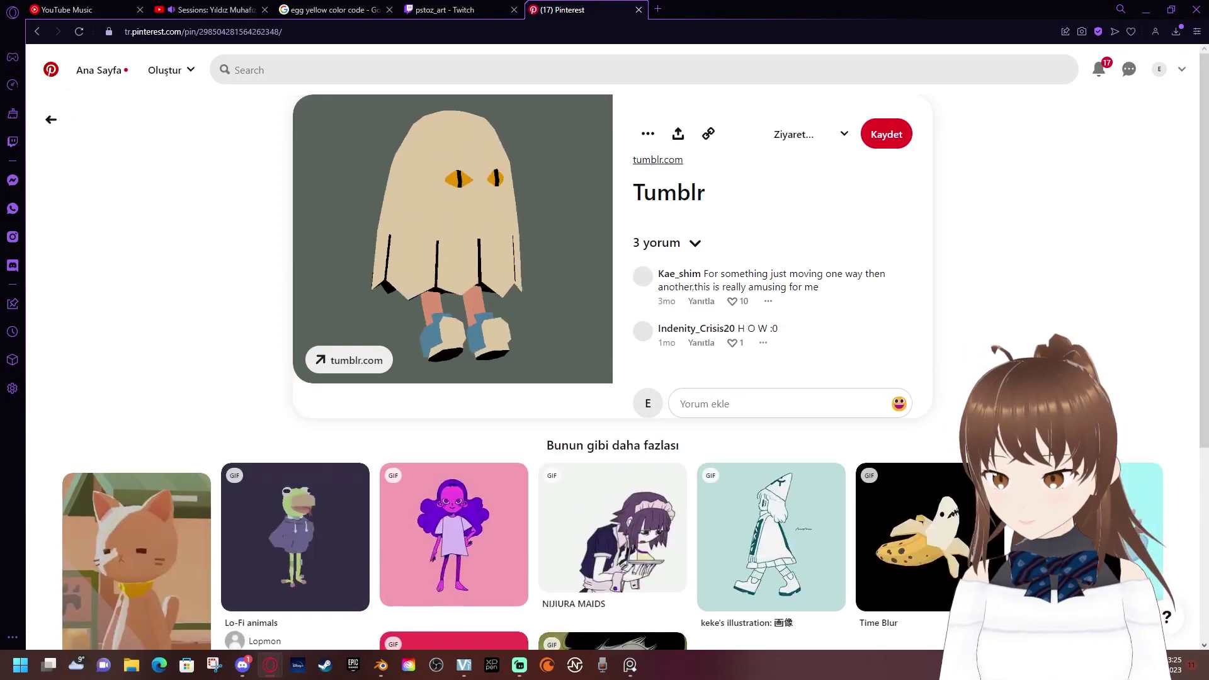
Scroll further through related pins, then restore the browser to a window over Blender
scroll(296, 378, down, 3)
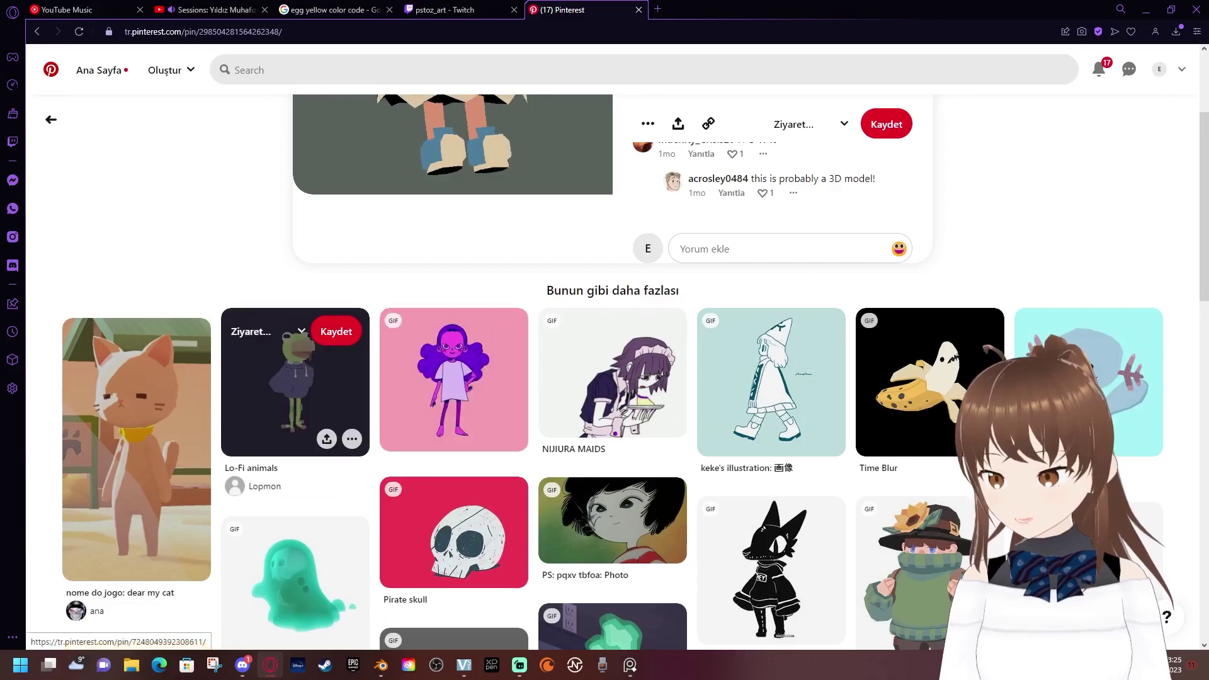
scroll(296, 377, up, 3)
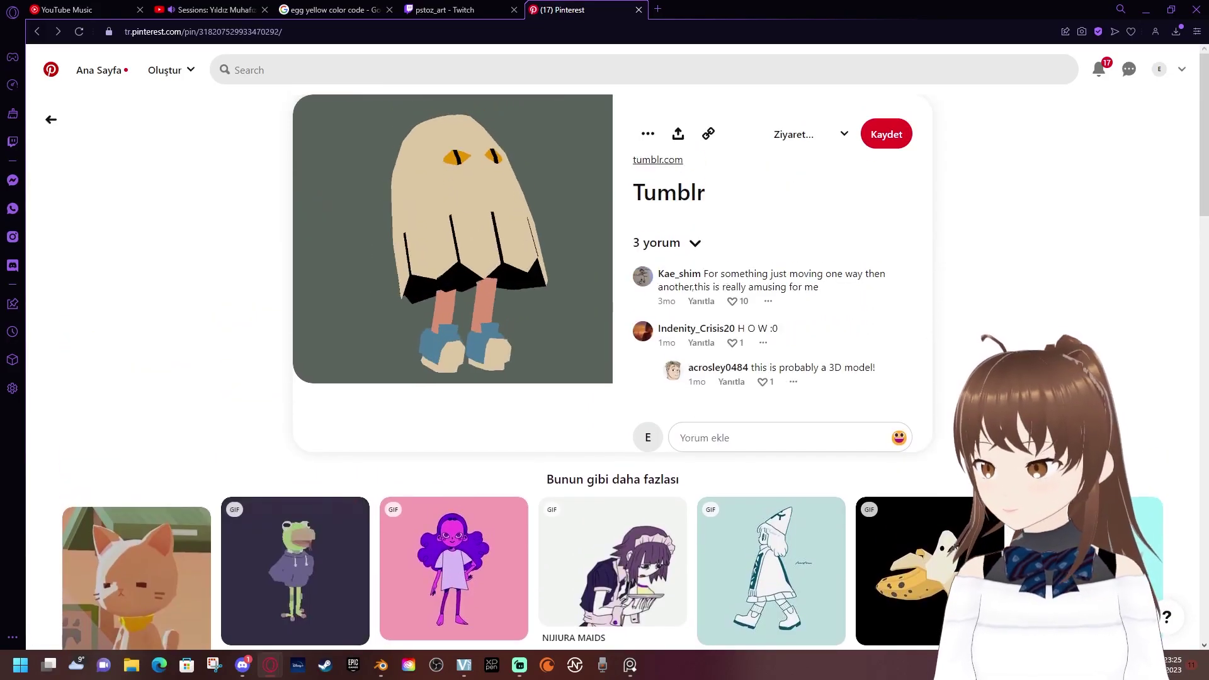
scroll(406, 331, down, 10)
scroll(406, 330, down, 6)
scroll(407, 330, down, 3)
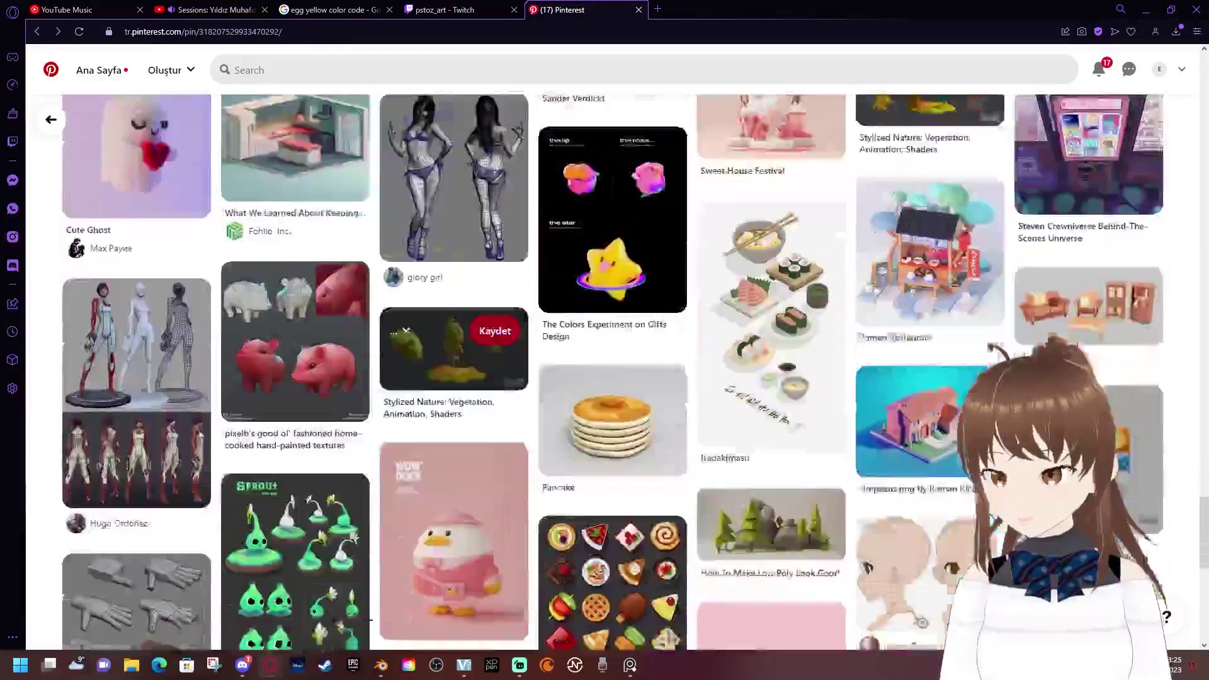
scroll(406, 330, down, 2)
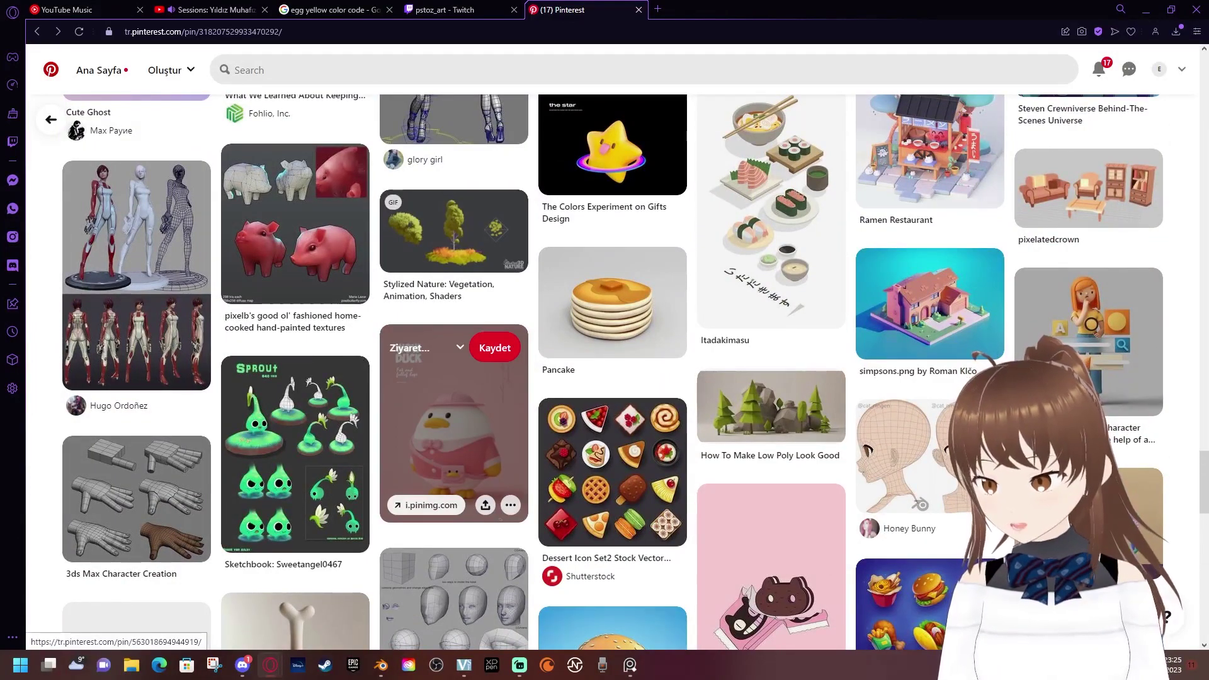
scroll(296, 441, down, 2)
scroll(295, 441, down, 3)
scroll(611, 283, down, 2)
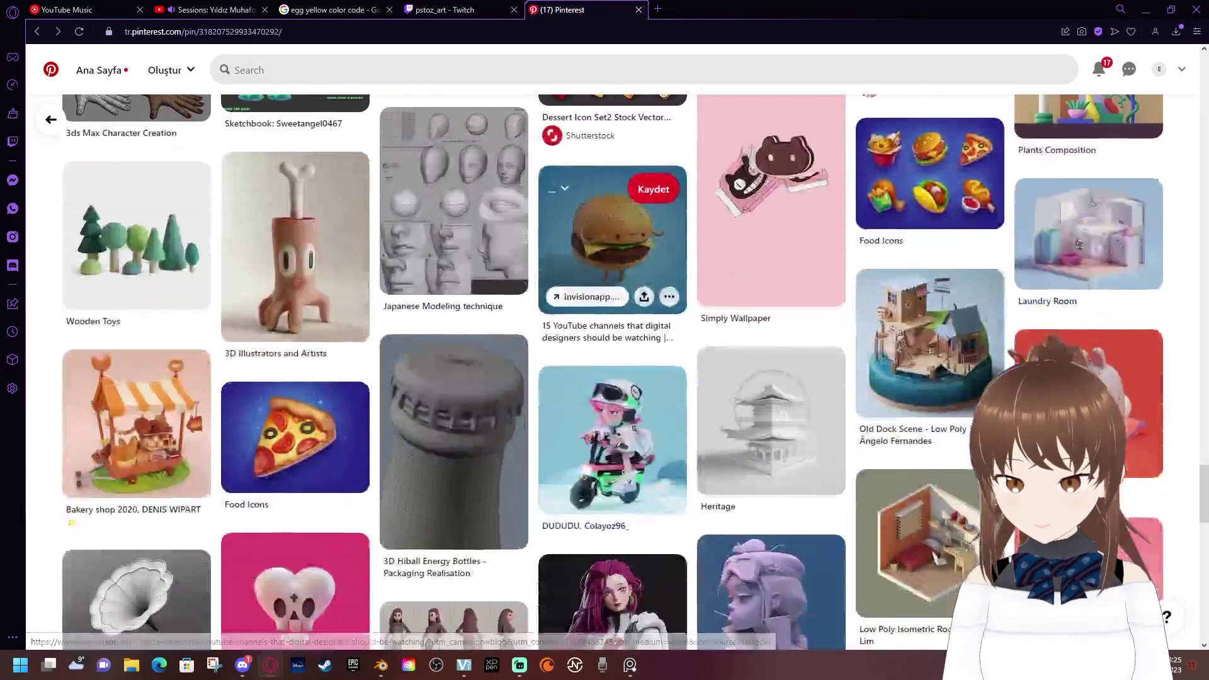
scroll(611, 440, down, 3)
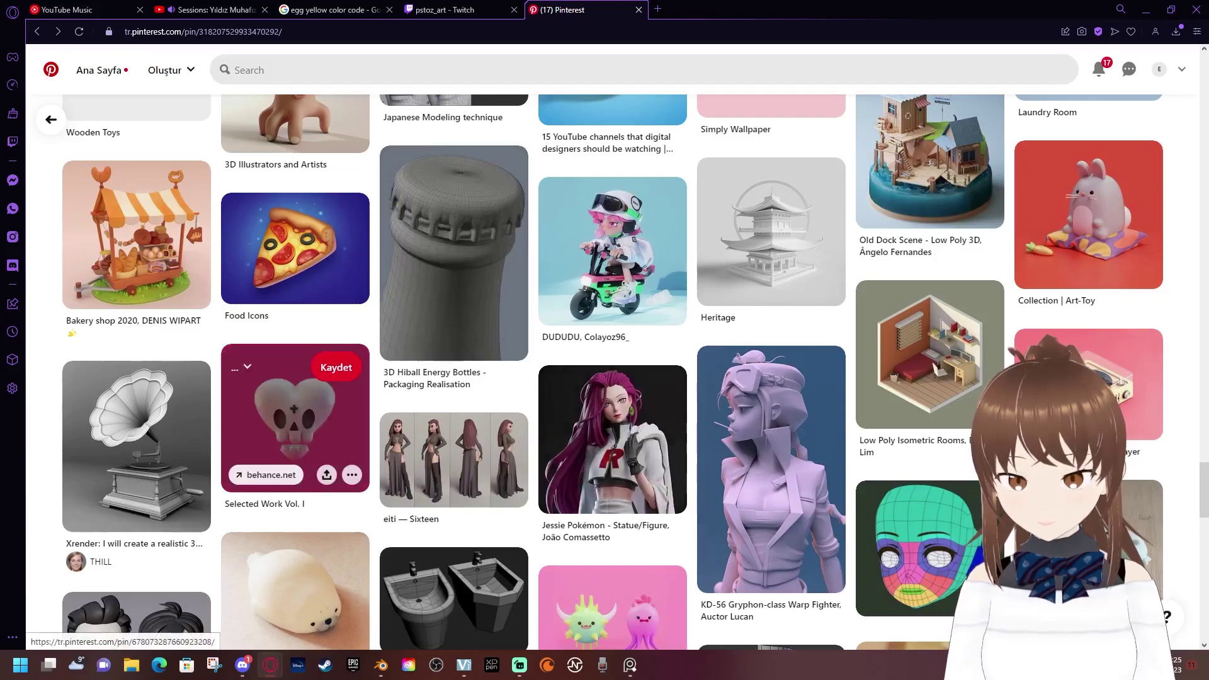
scroll(295, 409, down, 3)
scroll(296, 252, down, 3)
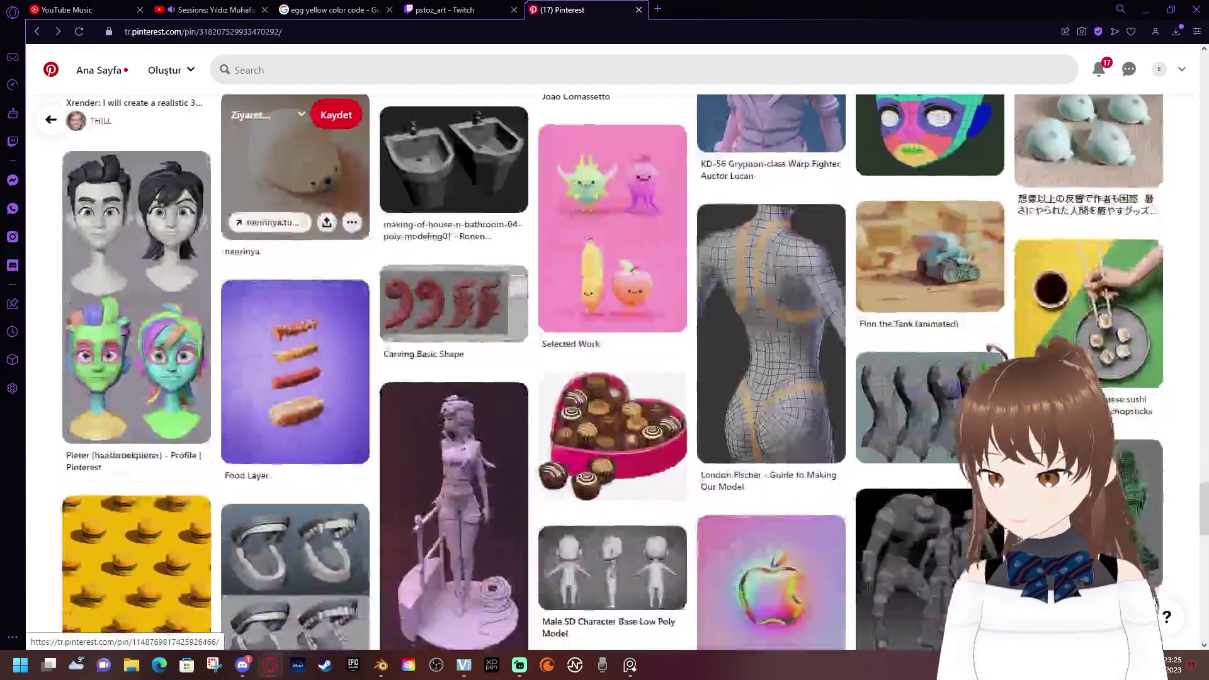
scroll(295, 315, down, 1)
scroll(296, 302, down, 2)
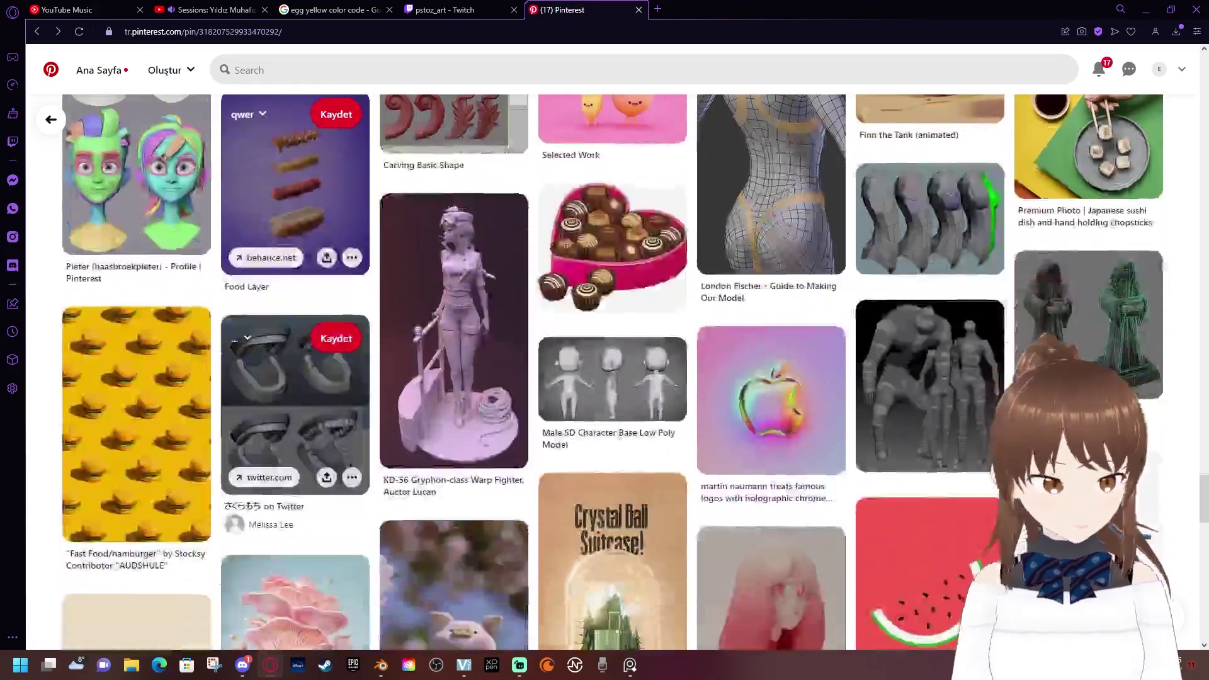
scroll(296, 302, down, 2)
scroll(296, 378, down, 2)
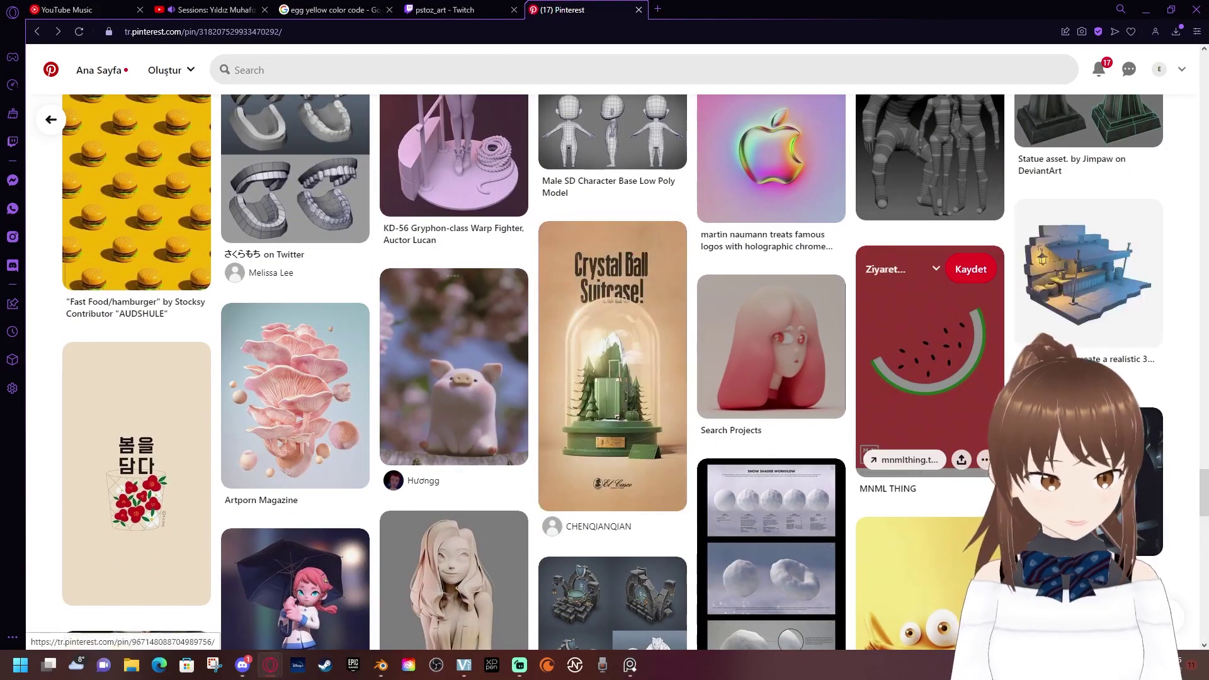
scroll(296, 352, down, 5)
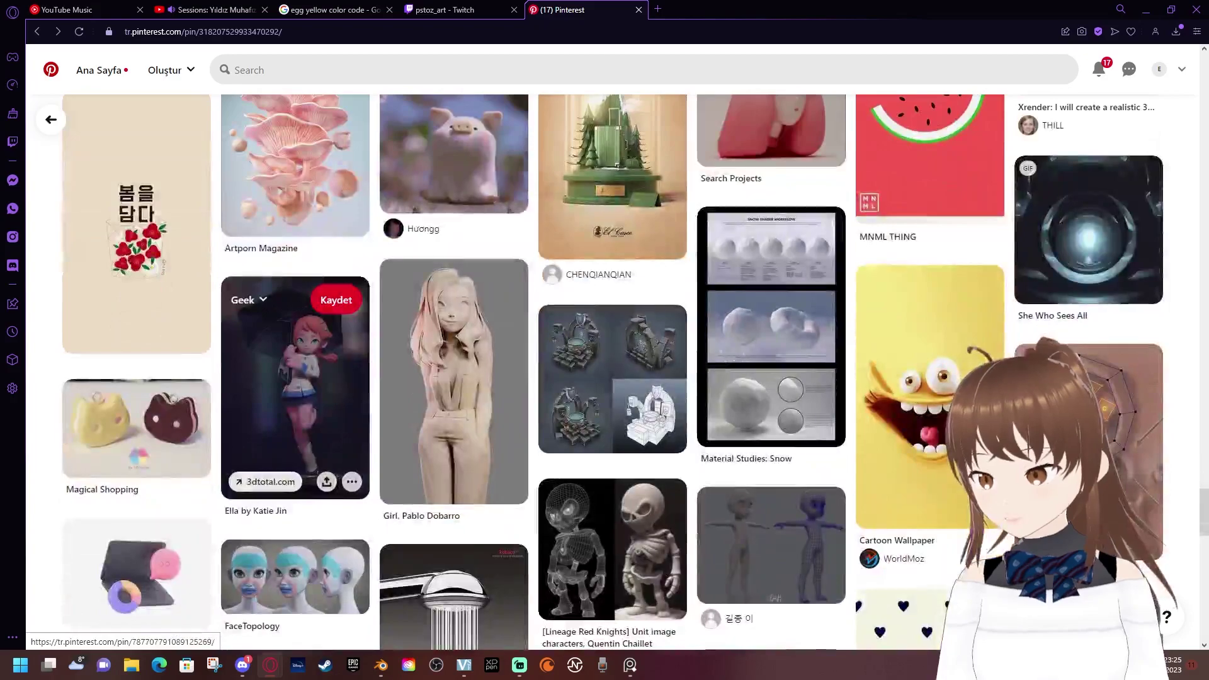
scroll(296, 352, down, 3)
scroll(296, 353, down, 4)
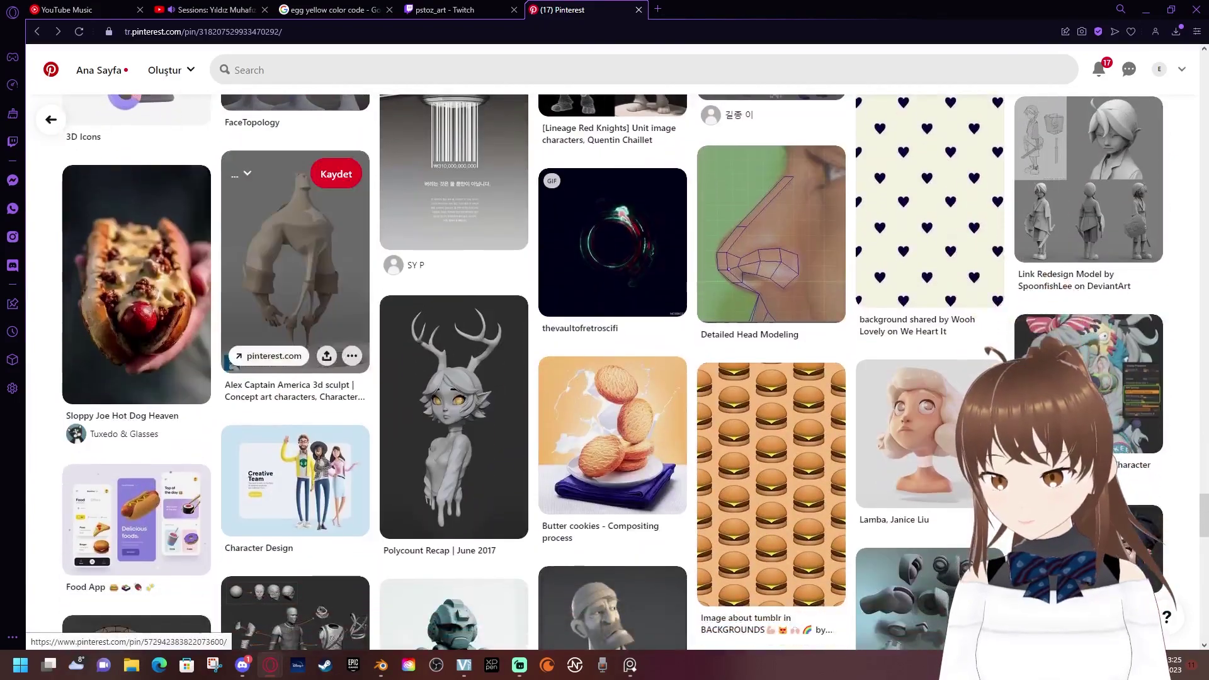
scroll(296, 353, down, 1)
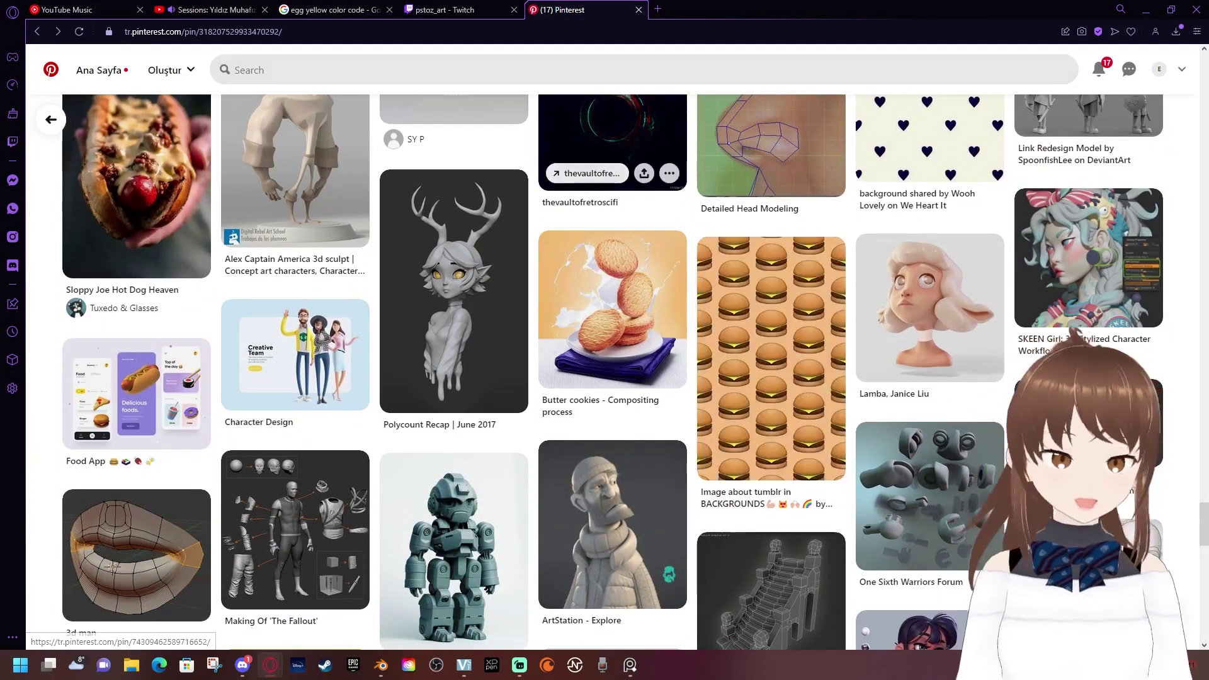
click(457, 10)
drag(457, 10, 717, 30)
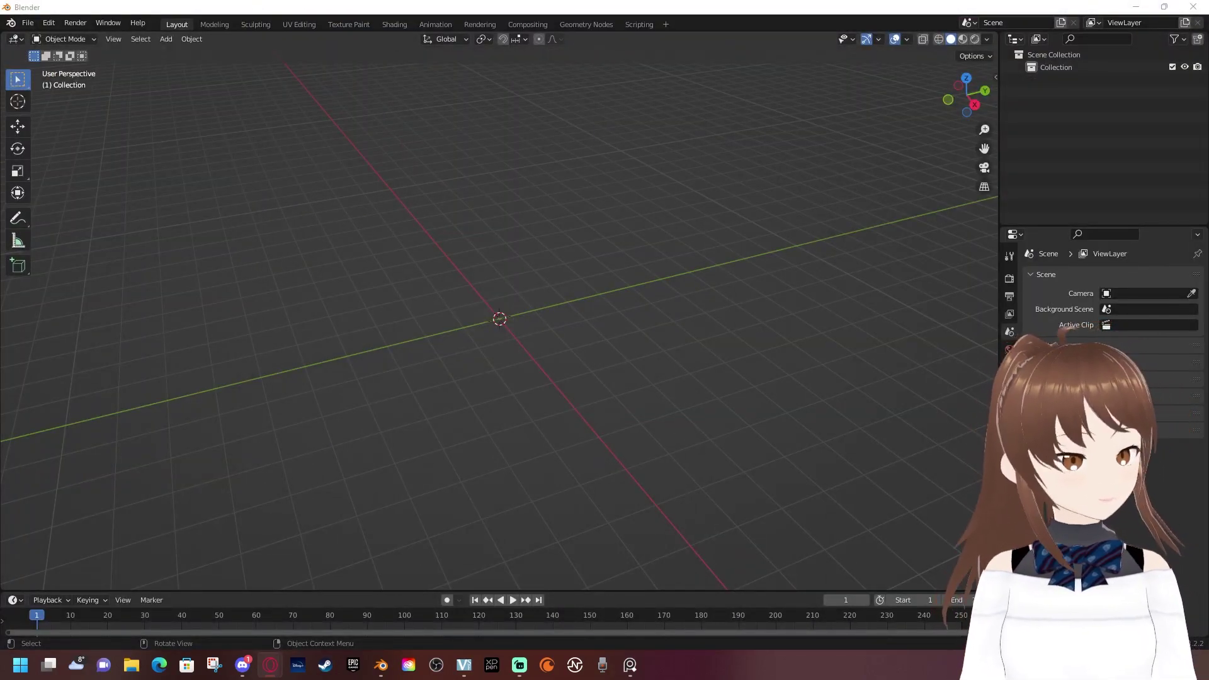
Add a cube and flatten it to 0.1 along Z into a thin slab
key(F3)
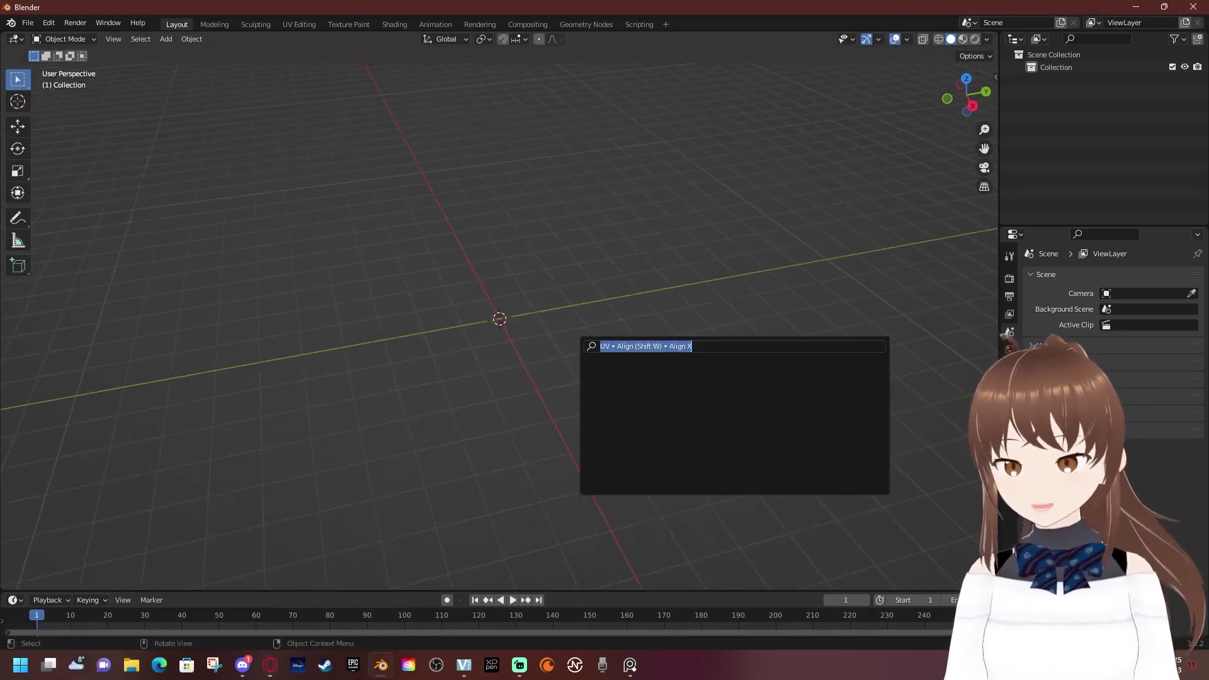
text(cub)
key(Return)
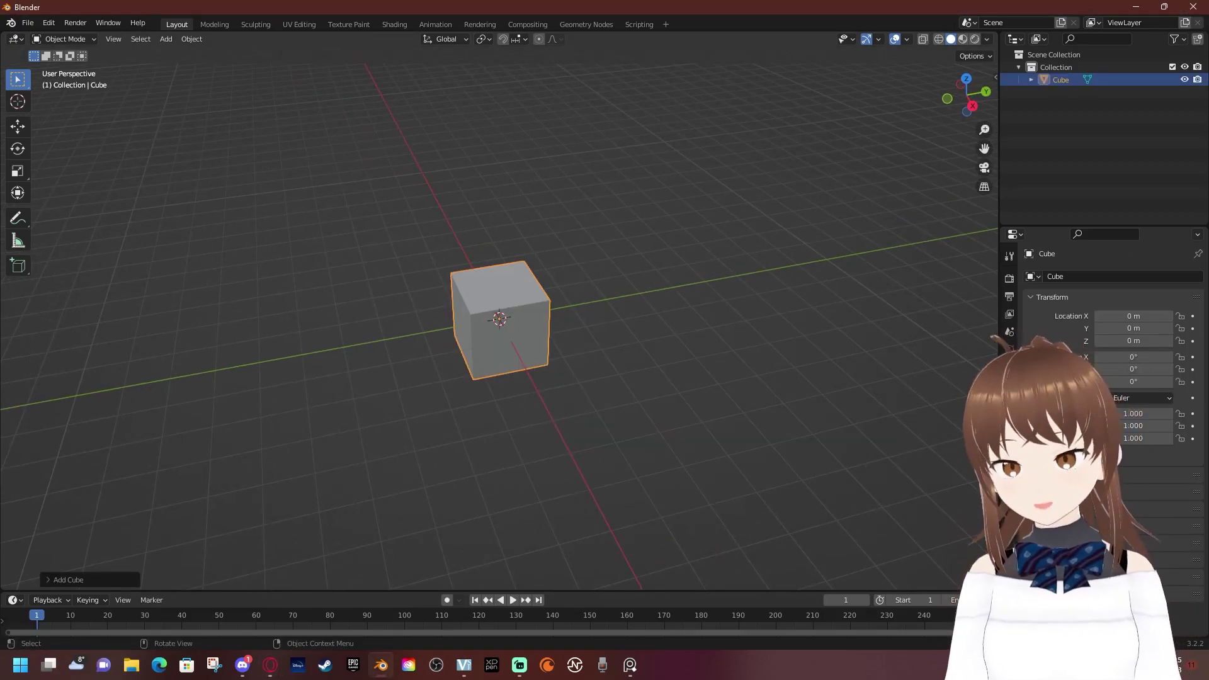
text(z.1)
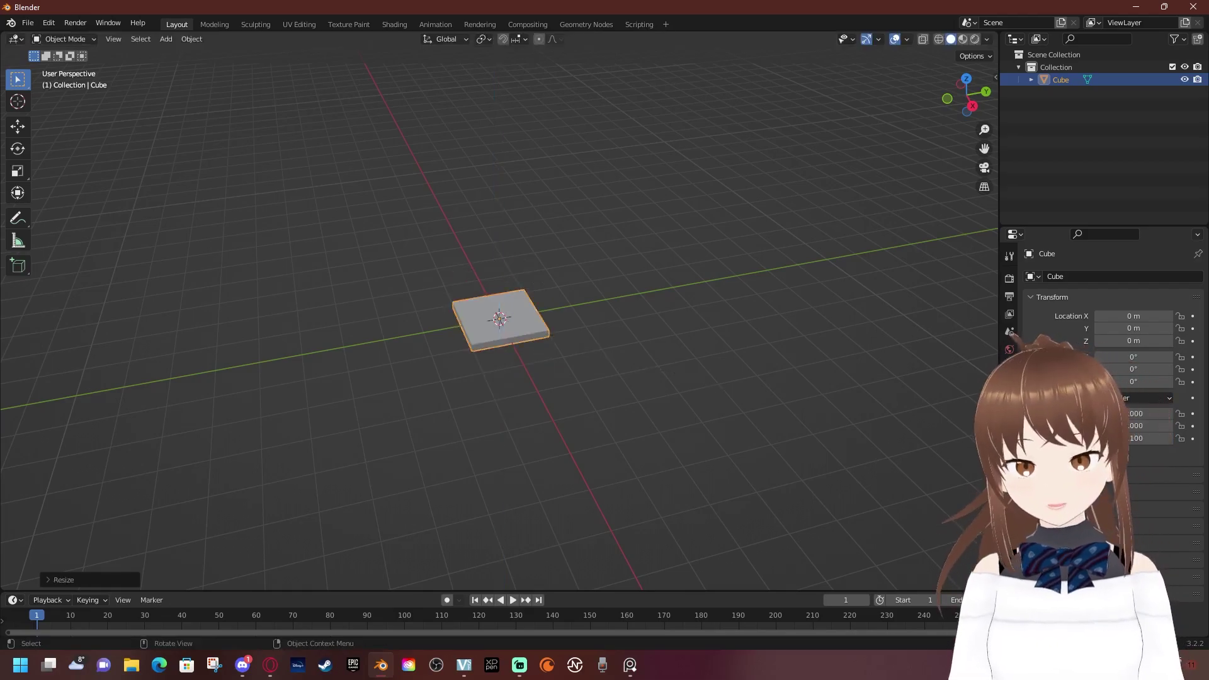
key(Return)
mouse_move(499, 318)
middle_down()
mouse_move(629, 264)
mouse_move(708, 446)
middle_up()
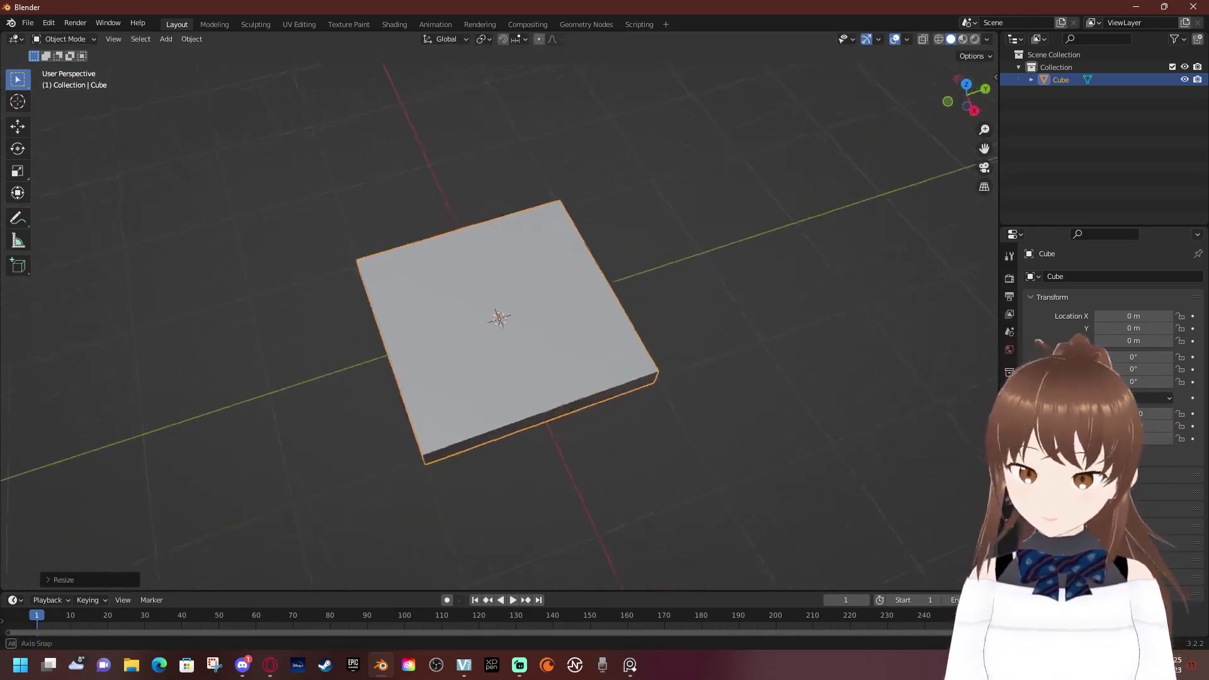
Scale the slab 3× along Y, redoing the stretch once after an undo
text(sy3)
key(Return)
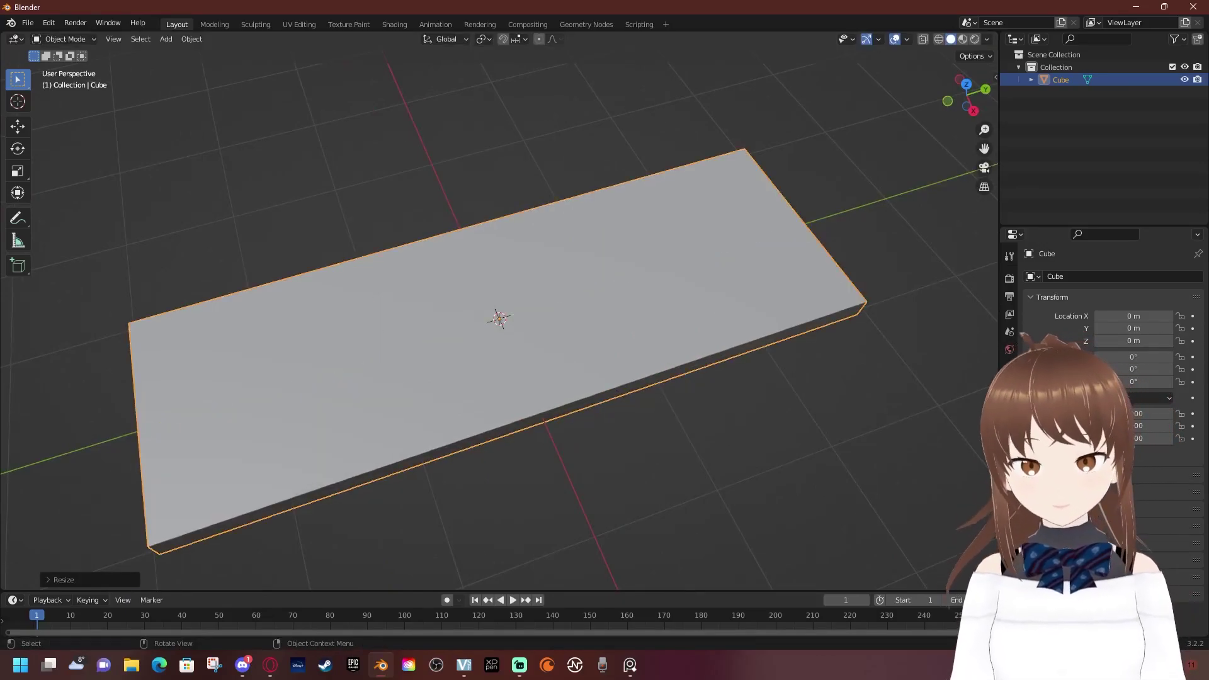
middle_drag(708, 446, 699, 435)
key(ctrl+z)
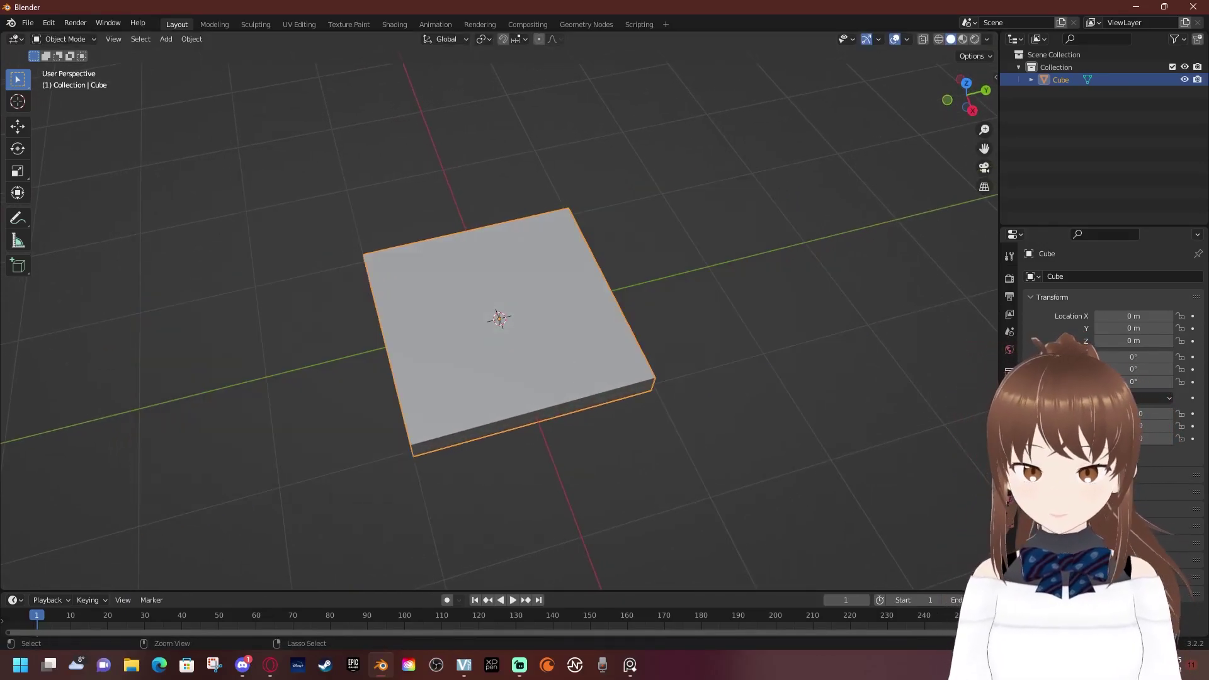
key(s)
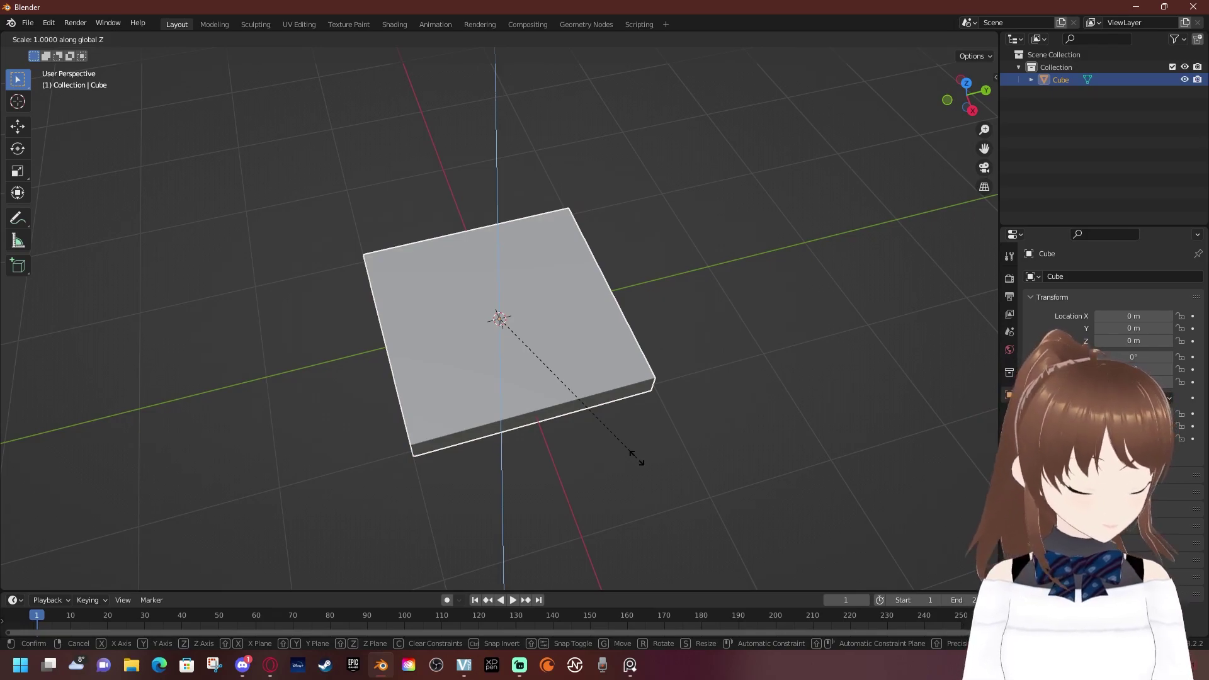
key(y)
key(3)
key(Return)
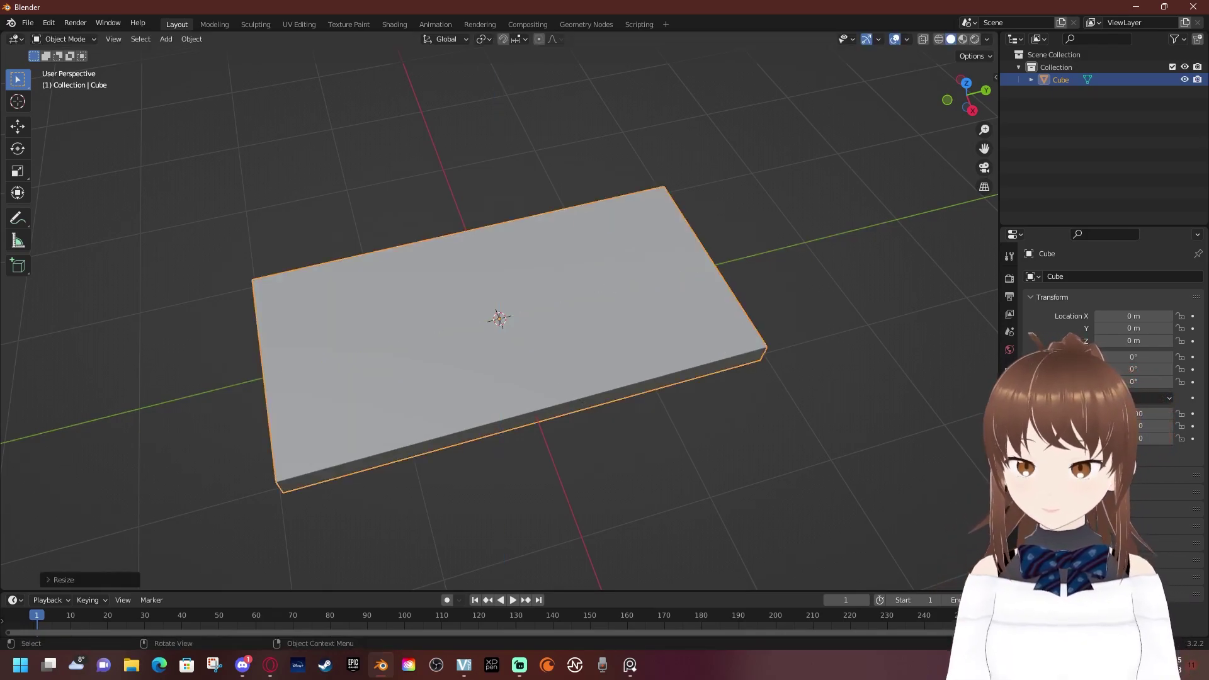
mouse_move(500, 318)
middle_down()
mouse_move(504, 327)
mouse_move(500, 318)
middle_up()
Add a second cube via search, abandoning an initial Z squash
key(F3)
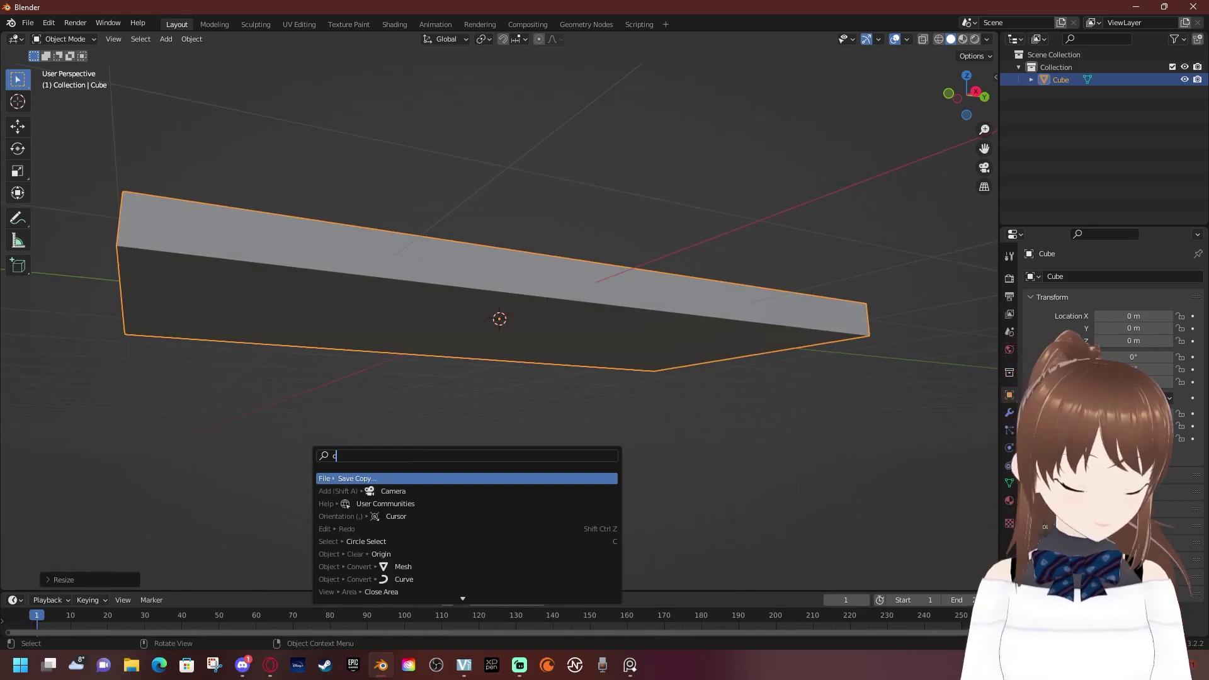
text(cube)
key(Return)
middle_drag(499, 319, 499, 319)
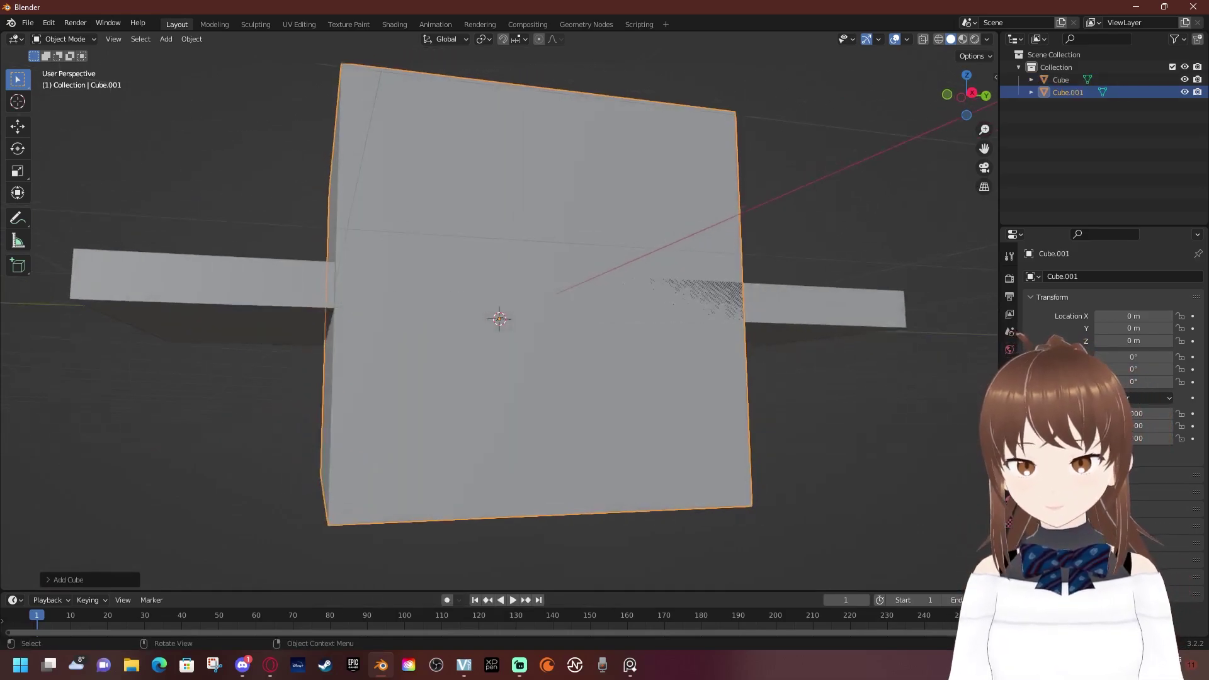
key(s)
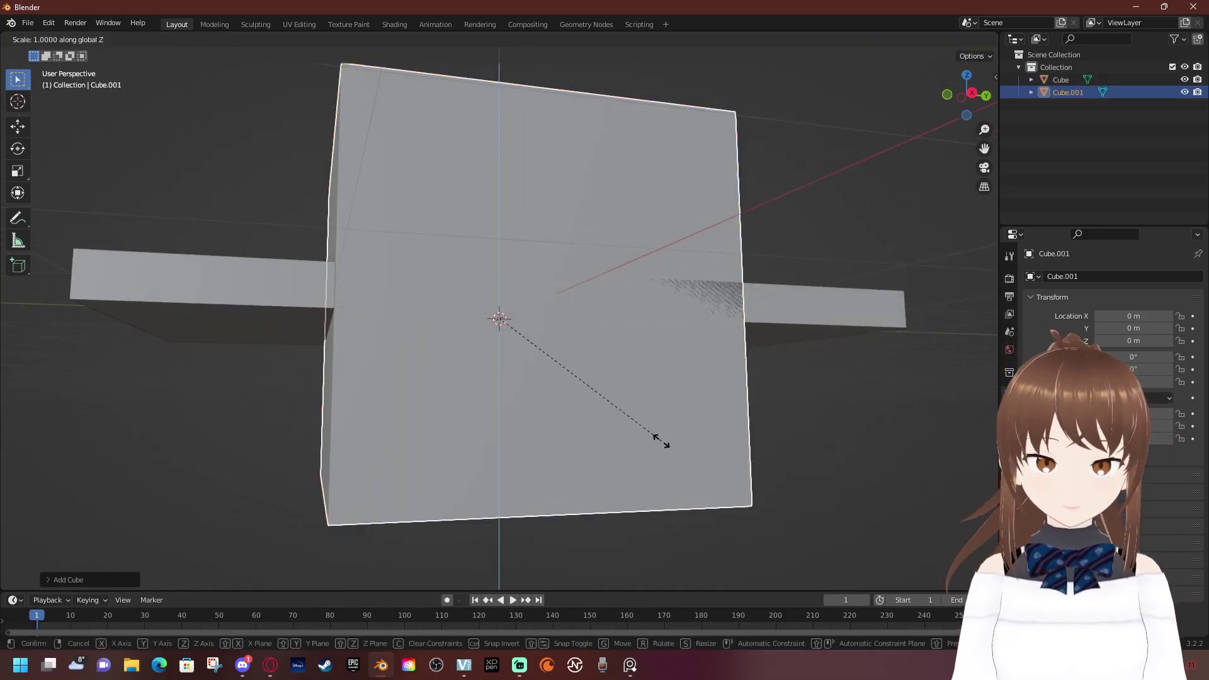
key(z)
key(0)
key(Escape)
Squash the new cube to 0.1 along Y and switch to Right Orthographic view
key(s)
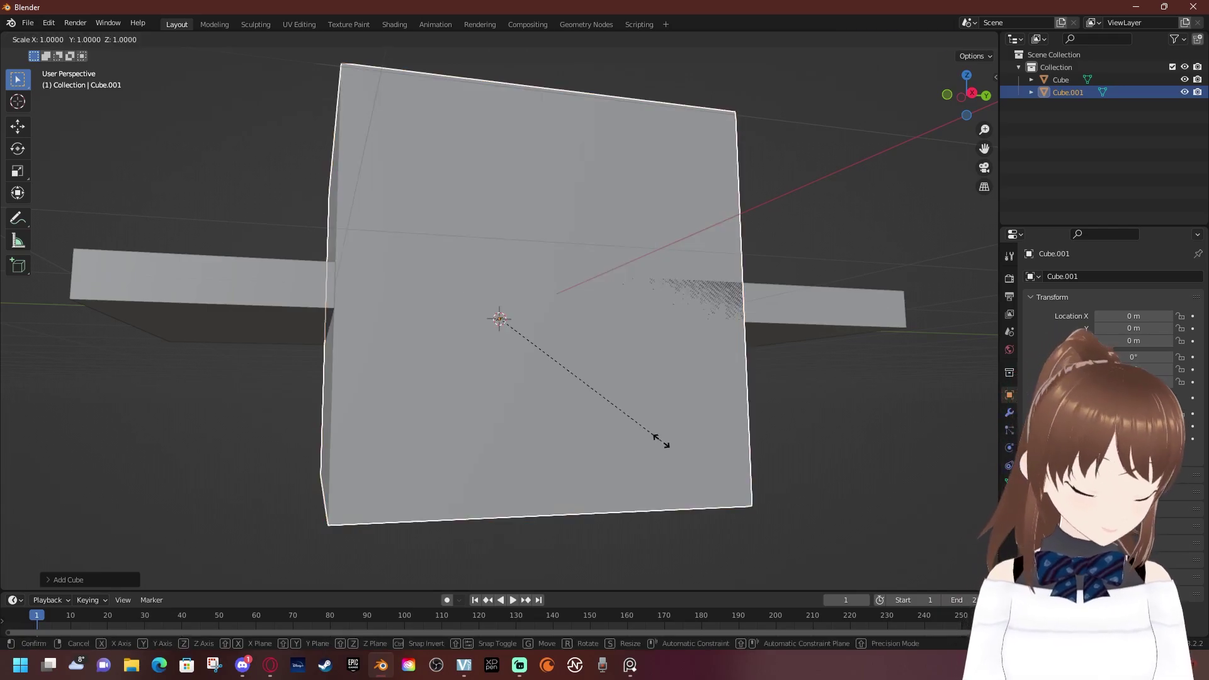
key(y)
key(0)
key(period)
key(1)
key(Return)
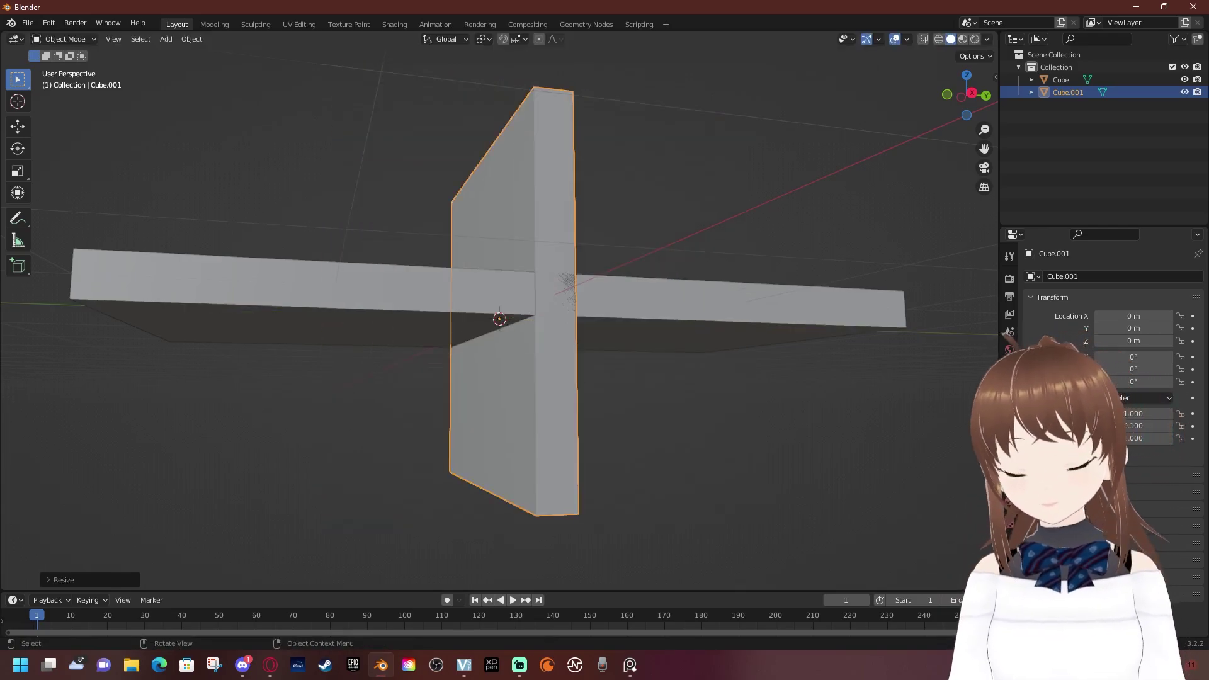
key(KP_1)
key(KP_3)
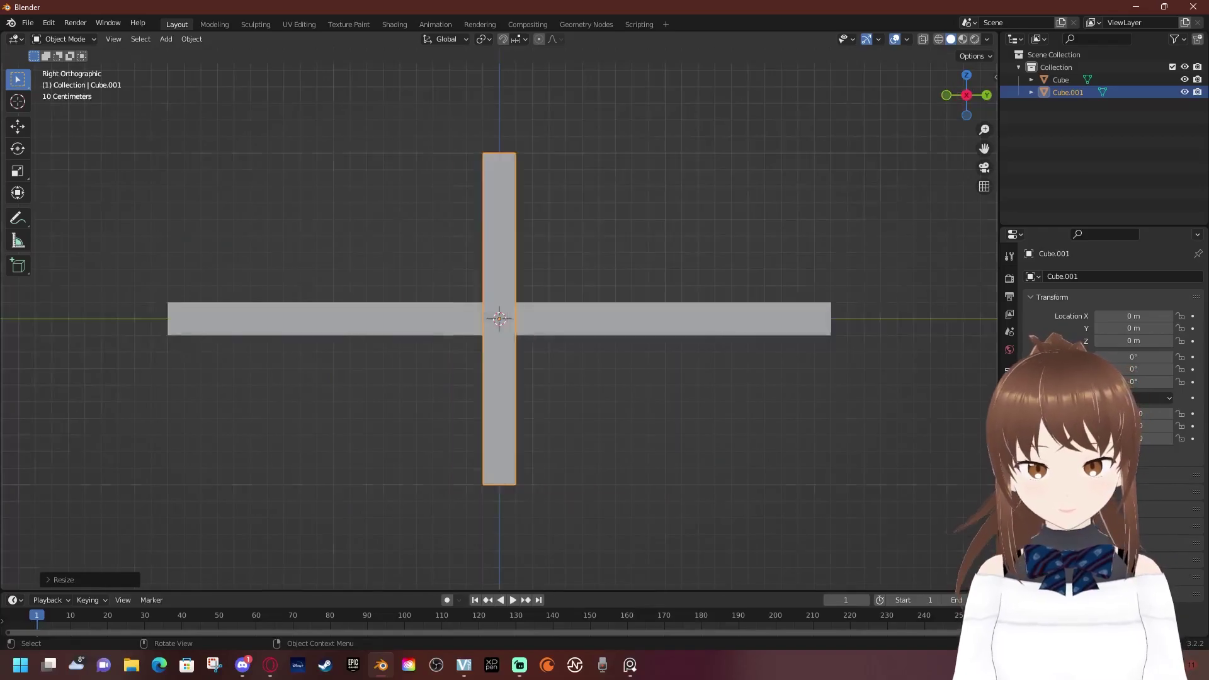
scroll(500, 319, down, 2)
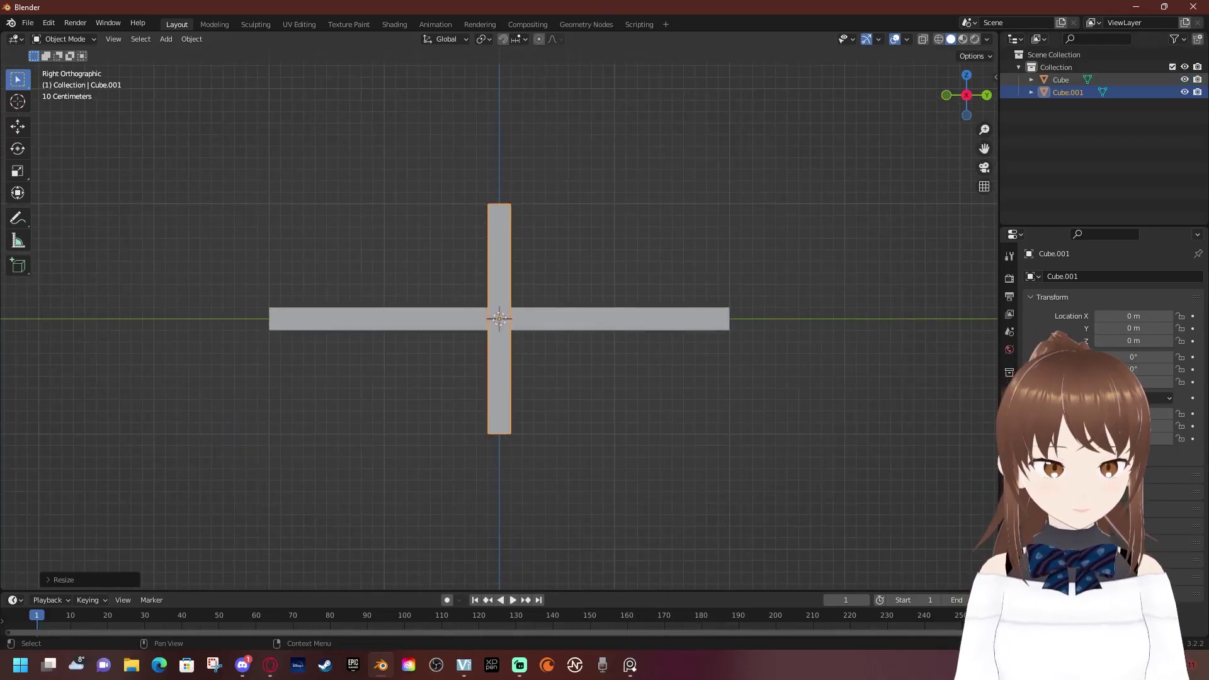
Move the block to Location Y -1.75 m in the sidebar
key(n)
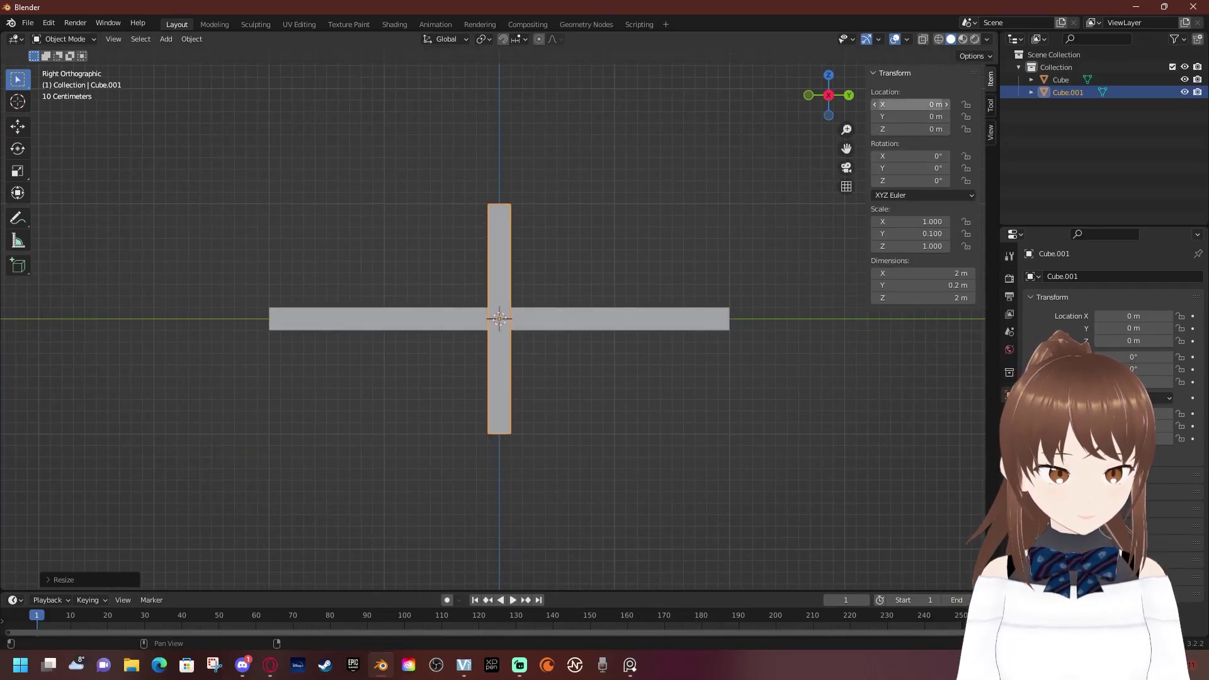
drag(913, 117, 819, 117)
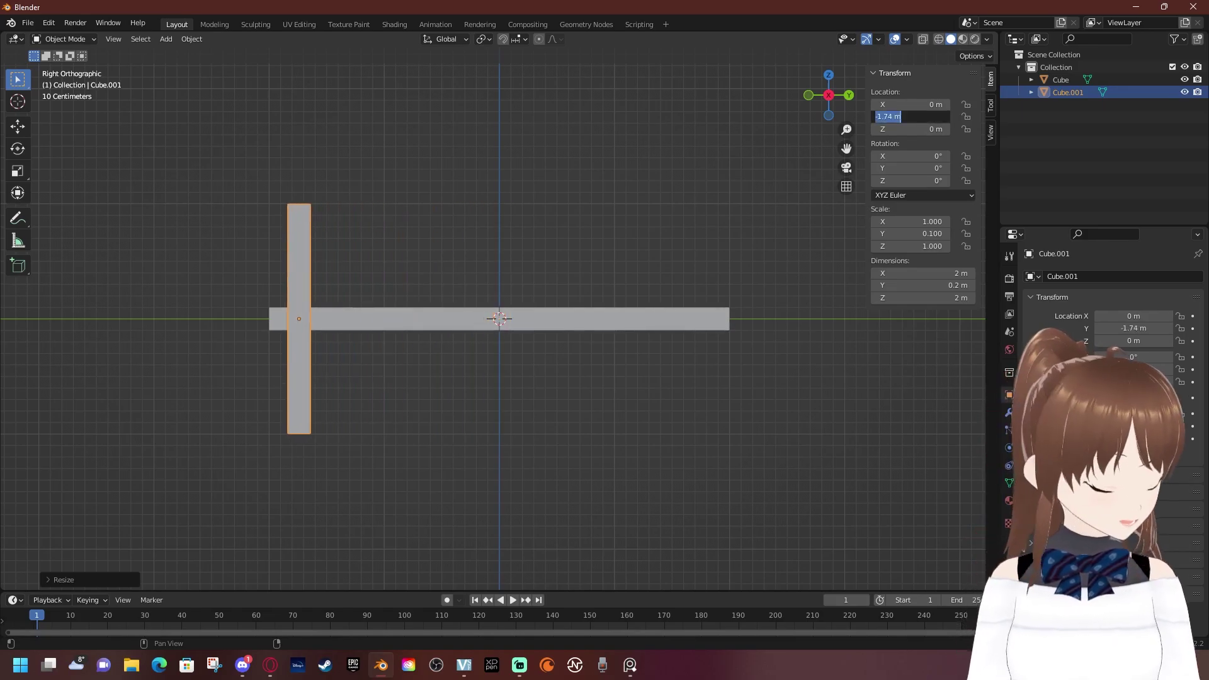
key(BackSpace)
text(75)
key(Return)
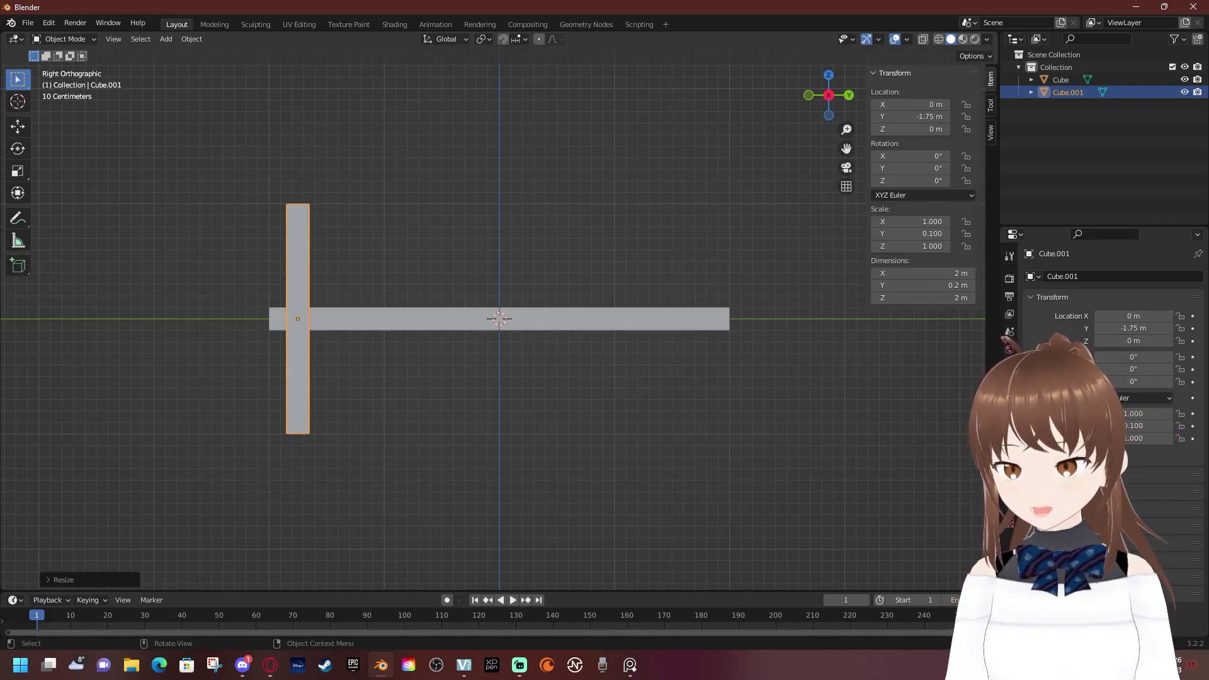
Shorten the block to a 0.16 height scale
key(s)
key(z)
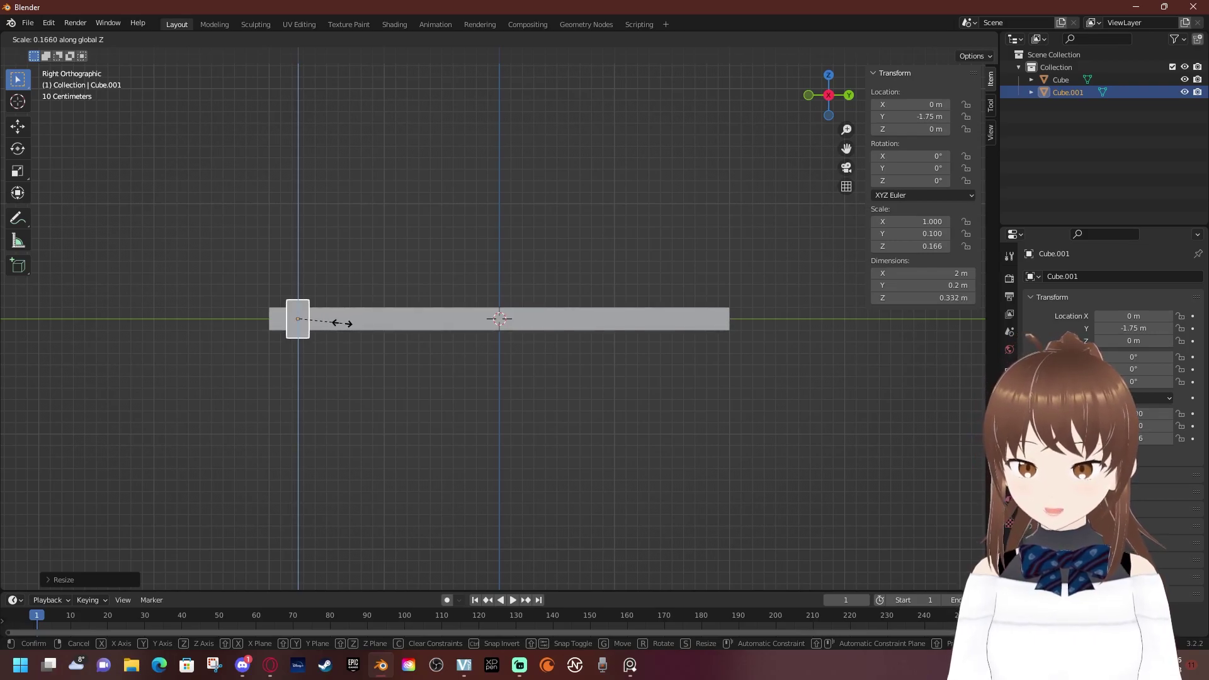
key(Escape)
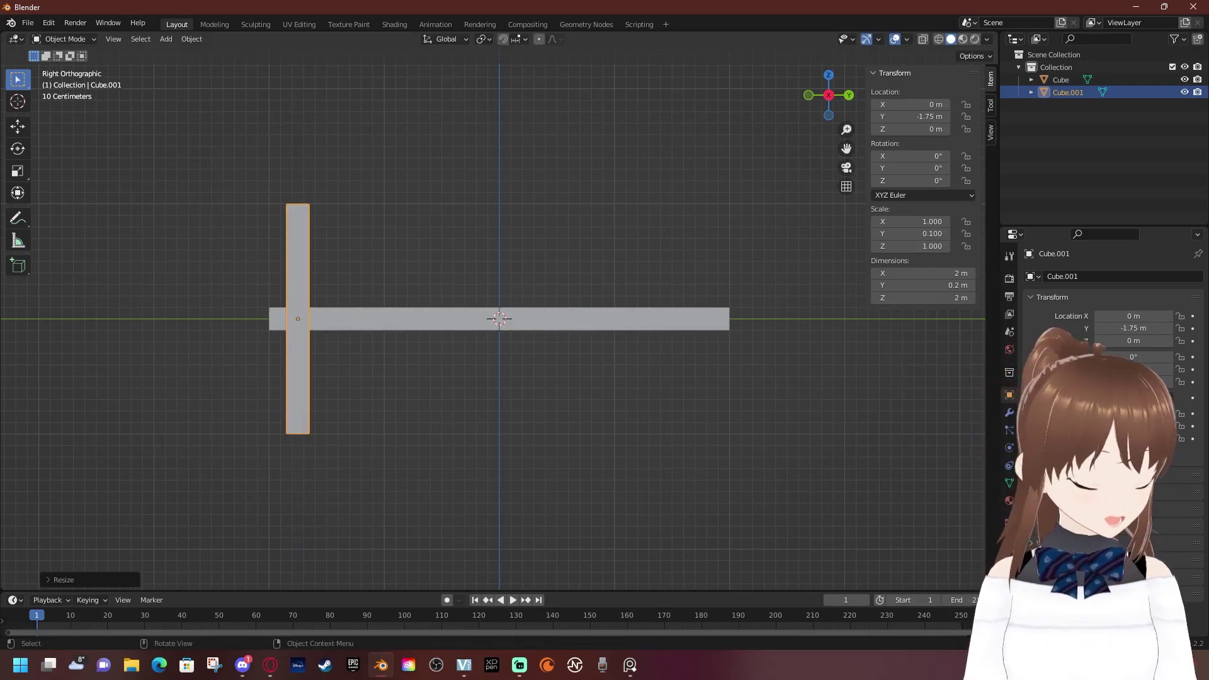
text(s016)
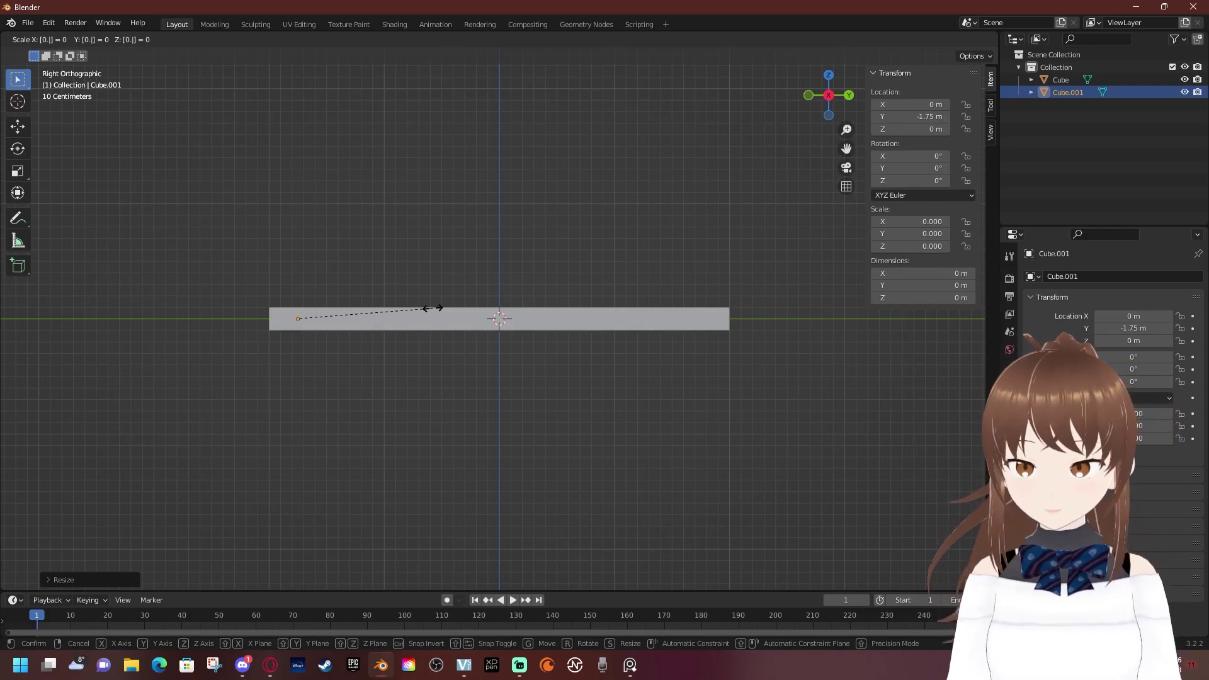
text(x)
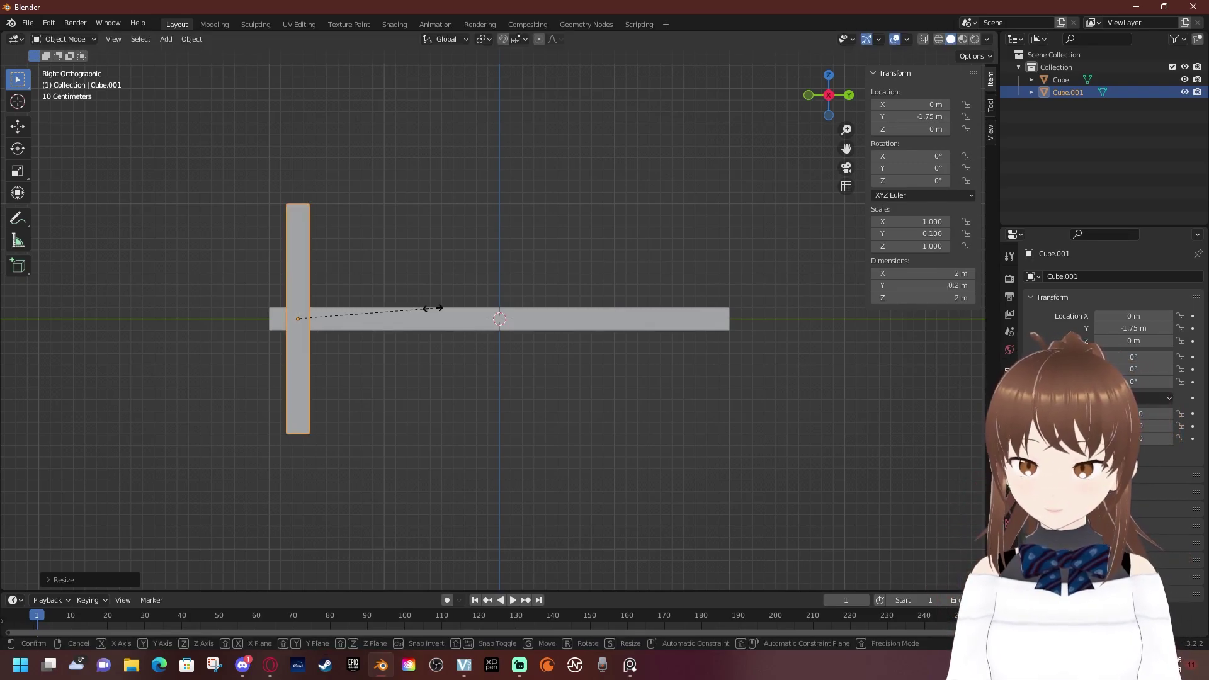
text(z)
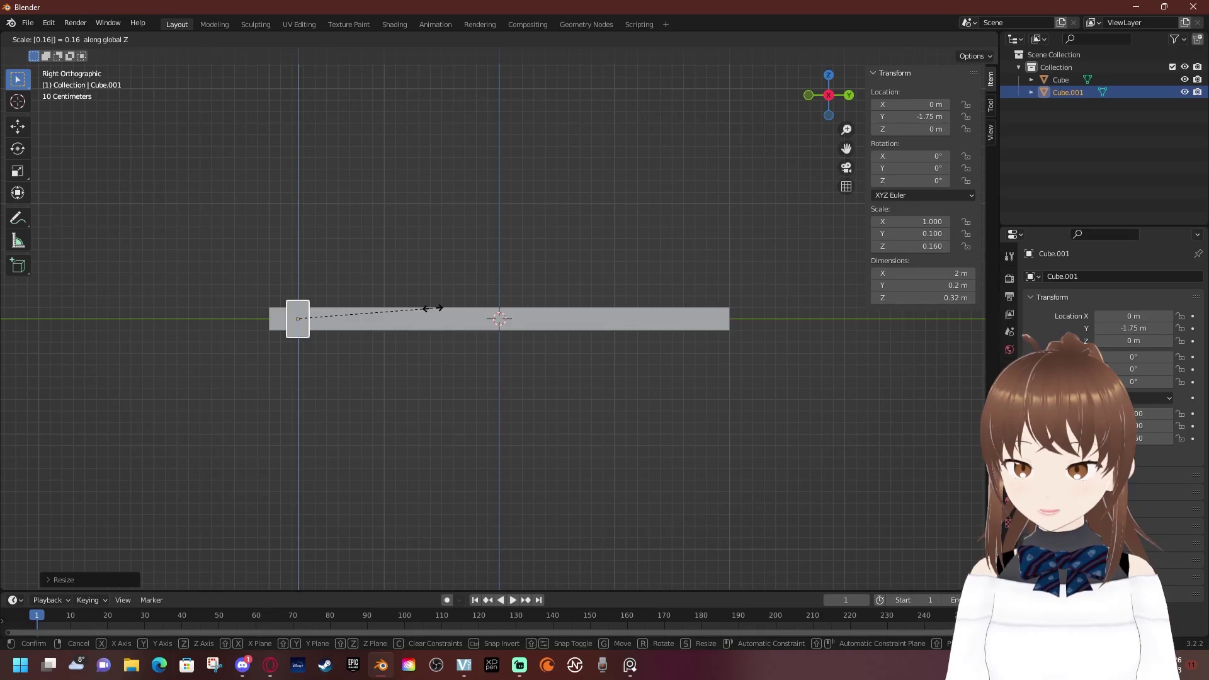
key(Return)
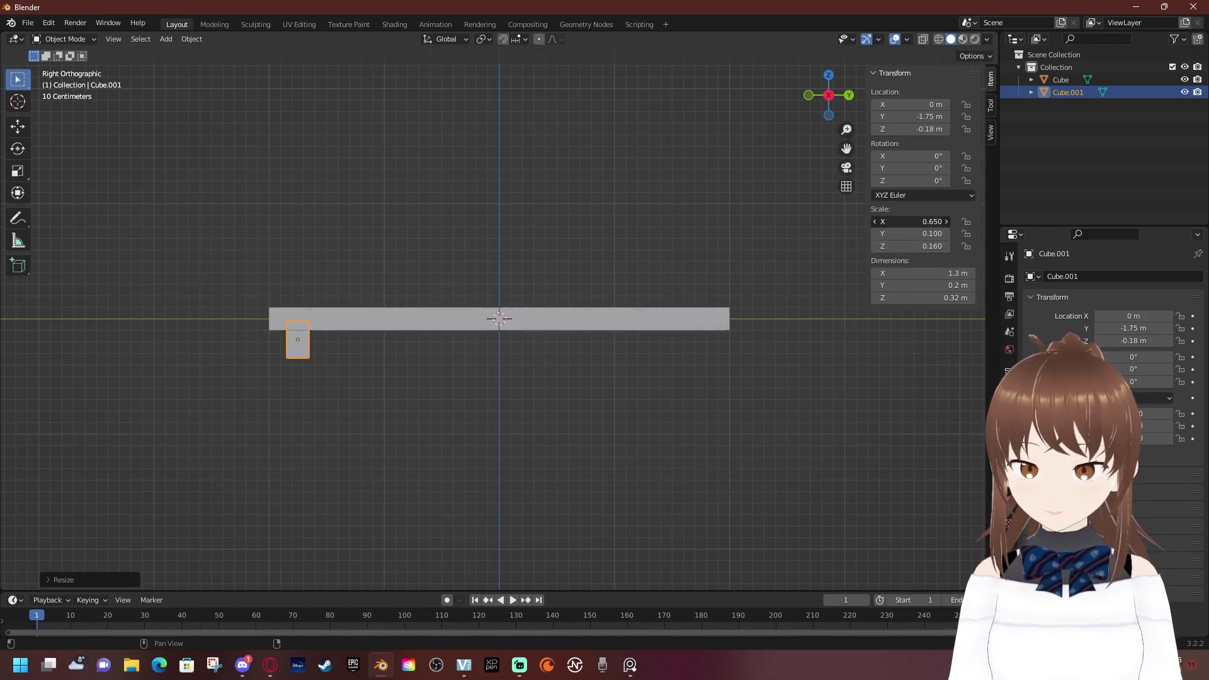
double_click(913, 221)
Set the leg's X scale to 1 and tilt it to -19.3° around X
text(1)
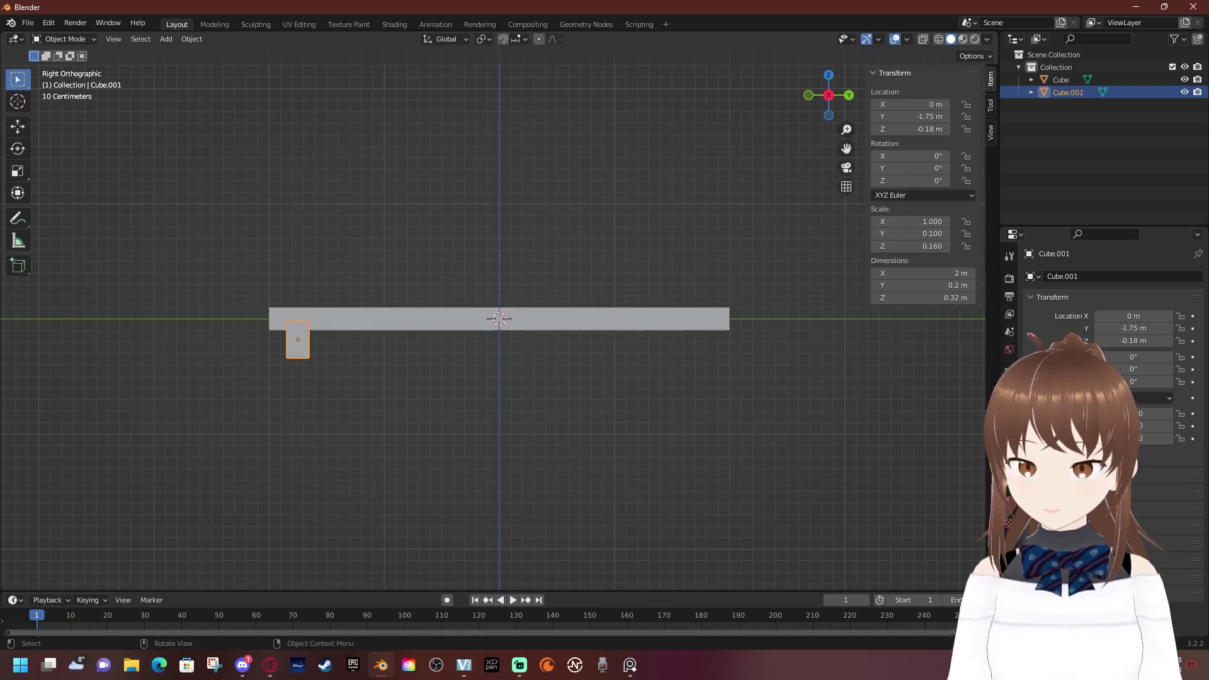
key(Return)
mouse_move(440, 353)
middle_down()
mouse_move(490, 332)
mouse_move(495, 403)
middle_up()
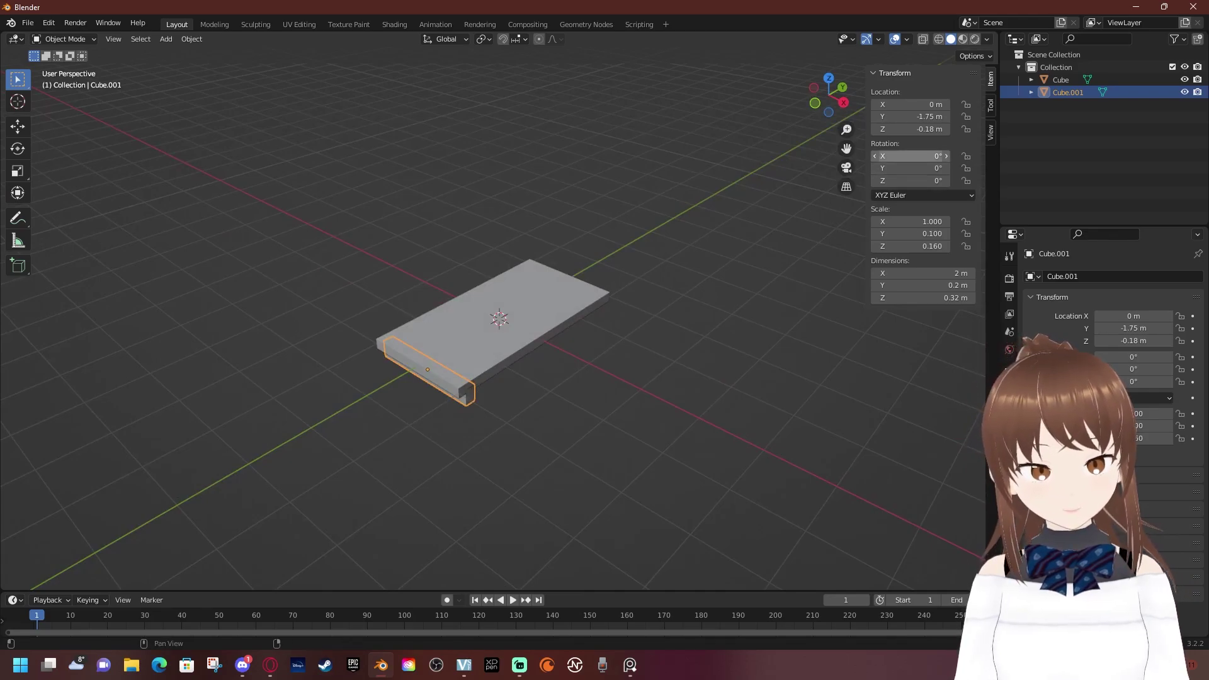
drag(913, 155, 894, 155)
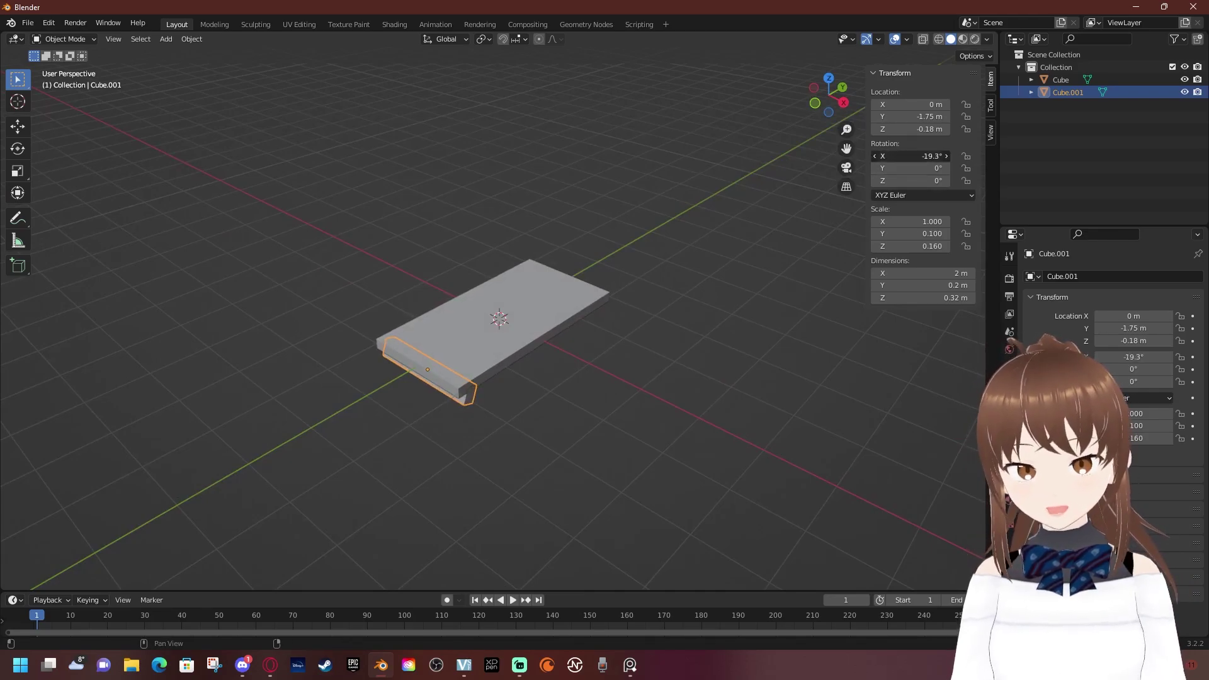
middle_drag(497, 251, 498, 157)
scroll(498, 318, up, 2)
scroll(498, 318, up, 2)
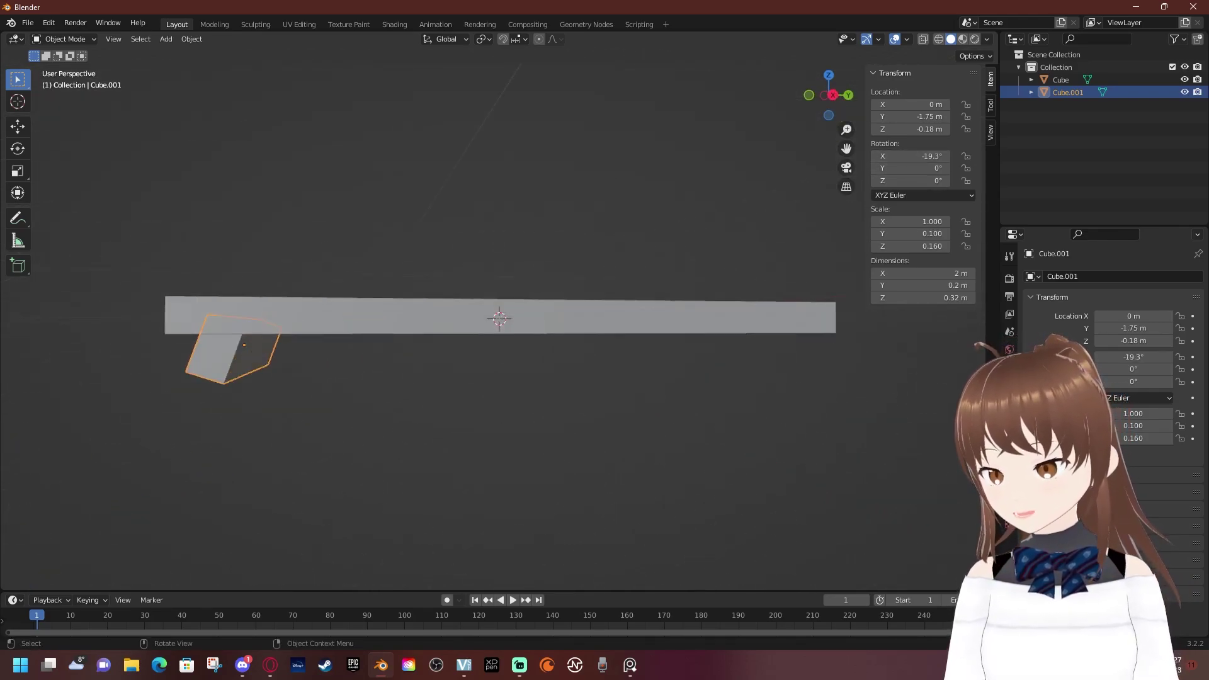
middle_drag(497, 252, 504, 327)
key(Tab)
key(Tab)
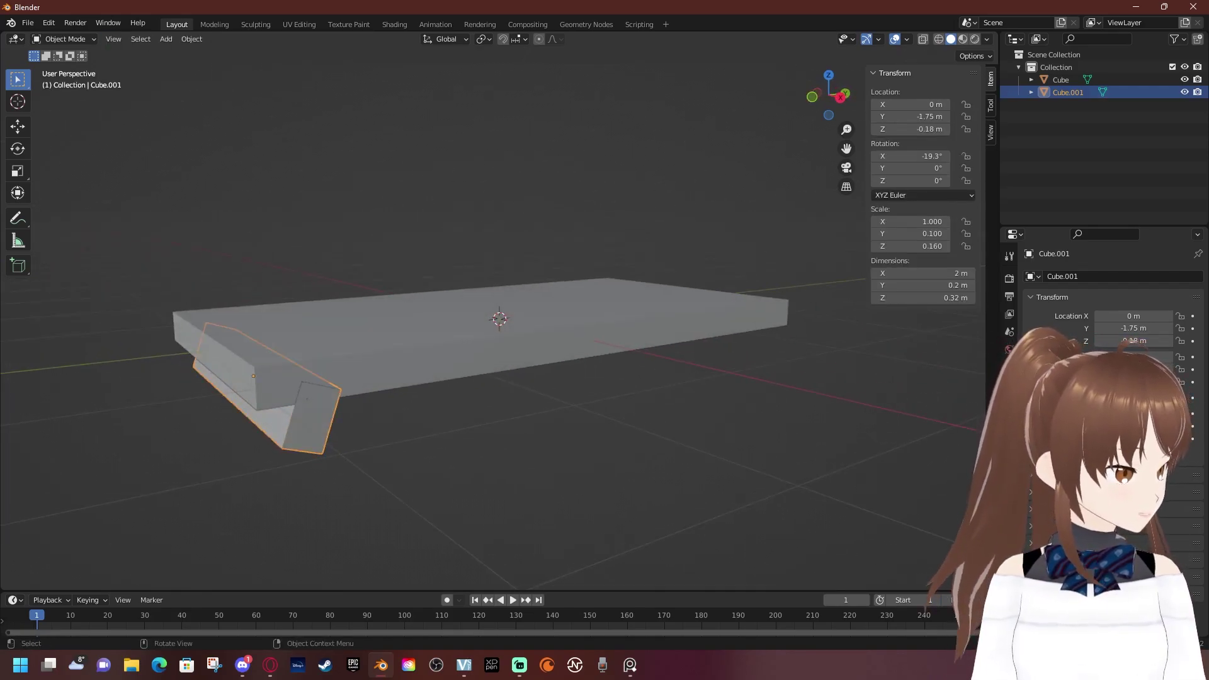
mouse_move(498, 315)
middle_down()
mouse_move(586, 353)
mouse_move(479, 327)
mouse_move(460, 347)
middle_up()
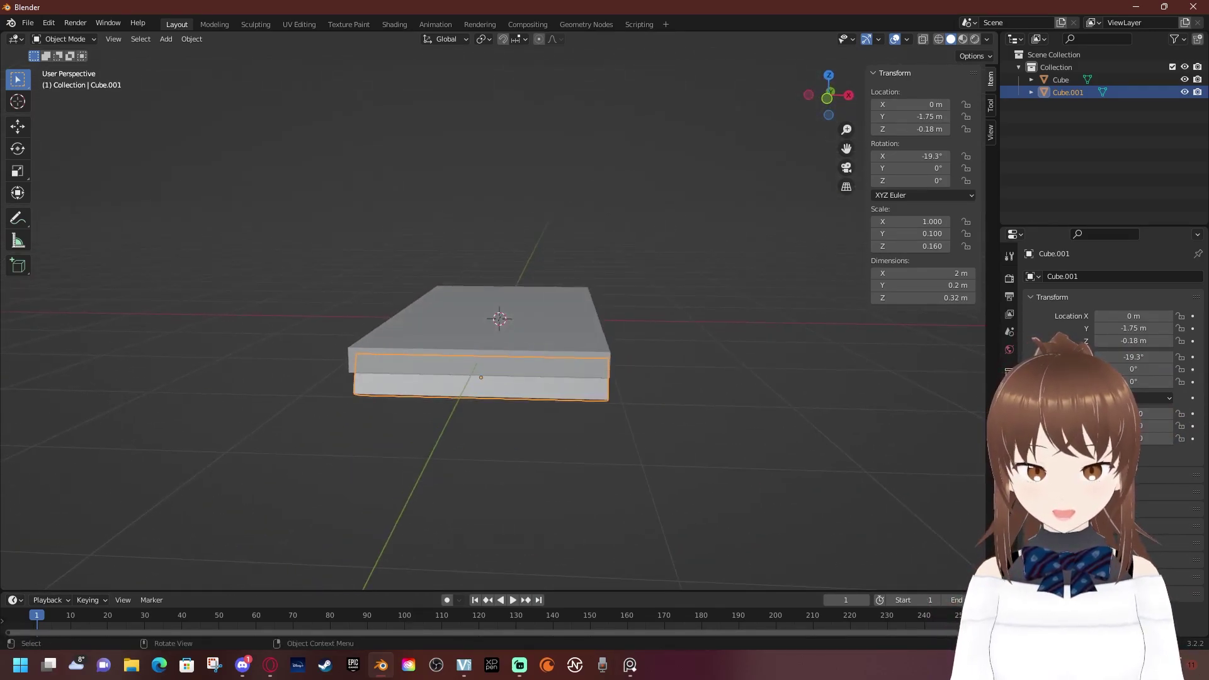
Narrow the leg to 0.964 X scale (1.93 m wide), keeping it selected
key(s)
key(x)
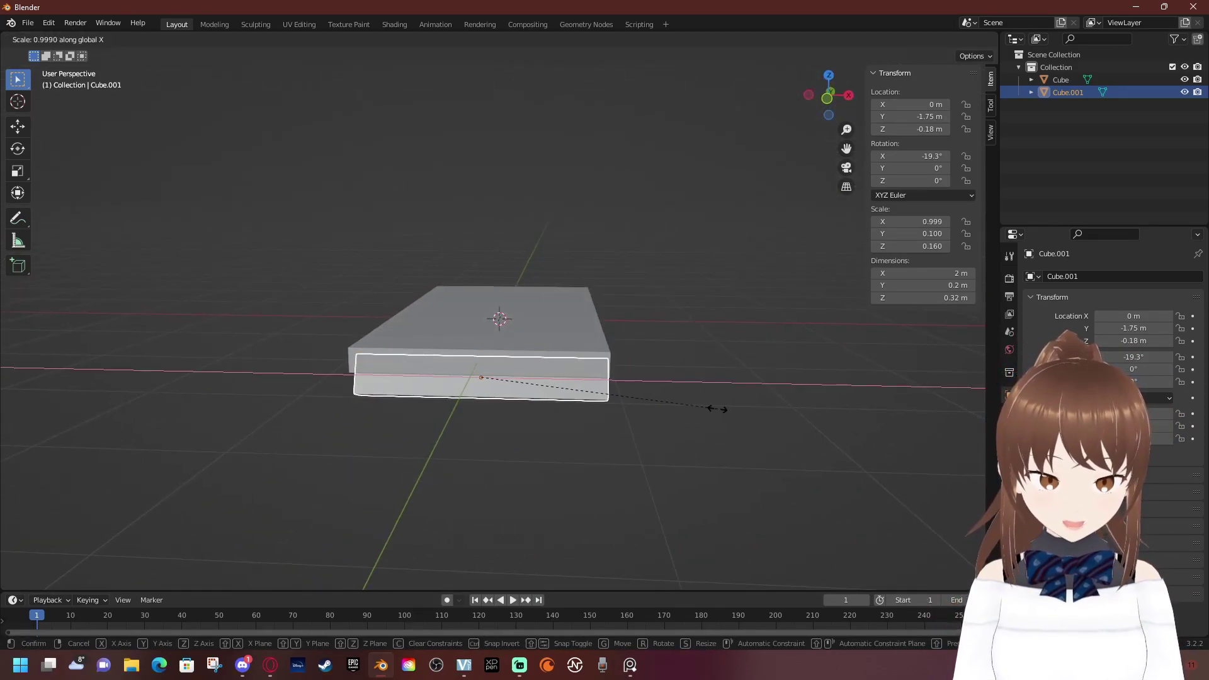
click(648, 406)
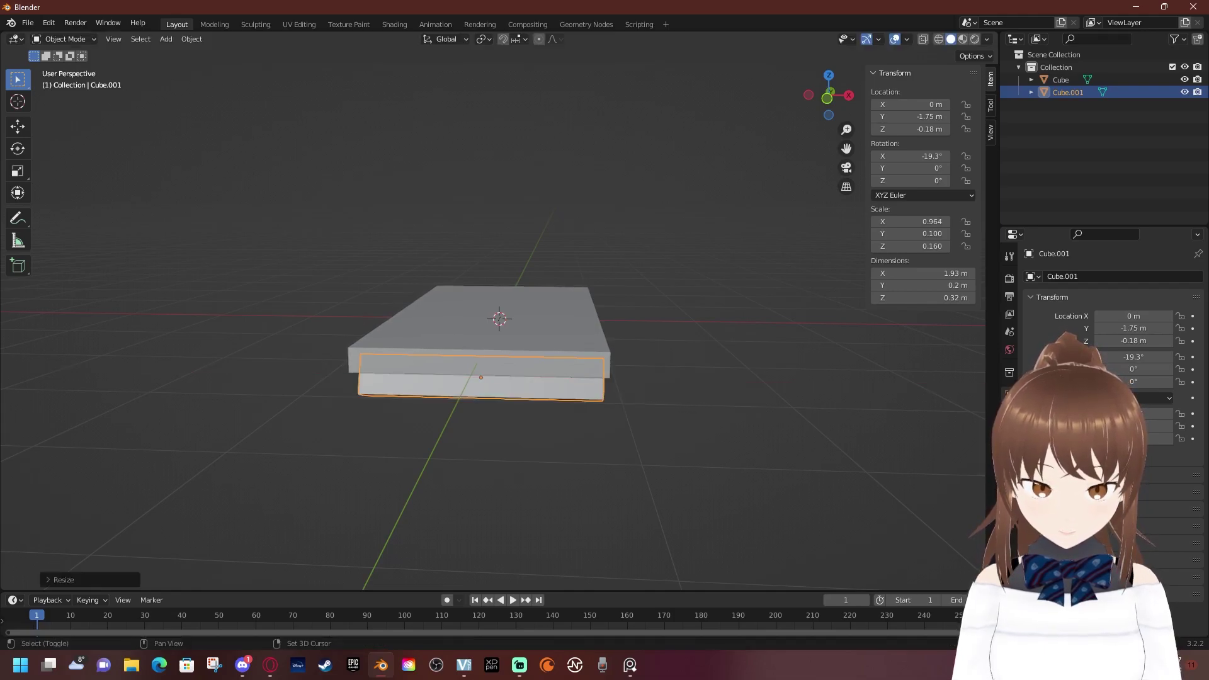
mouse_move(648, 406)
middle_down()
mouse_move(566, 396)
mouse_move(566, 315)
mouse_move(566, 428)
middle_up()
key(alt+a)
key(ctrl+z)
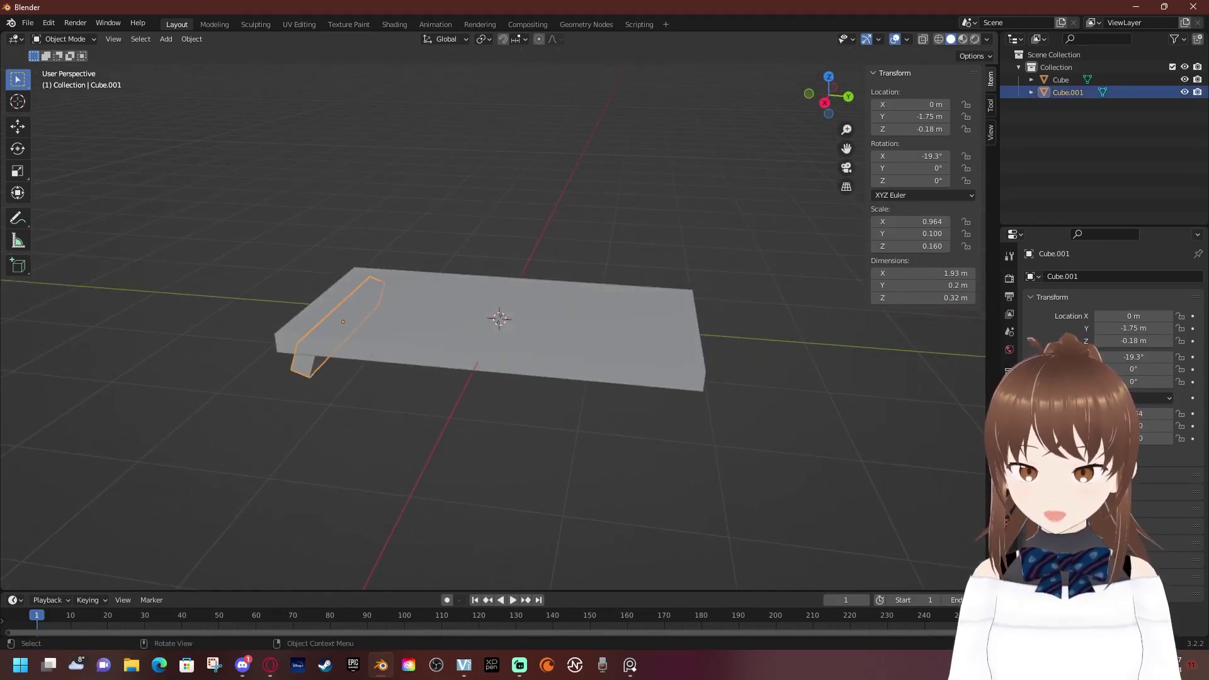
Give Cube.001 a Y-axis Mirror modifier around the Cube, adding the opposite-end leg
click(1009, 413)
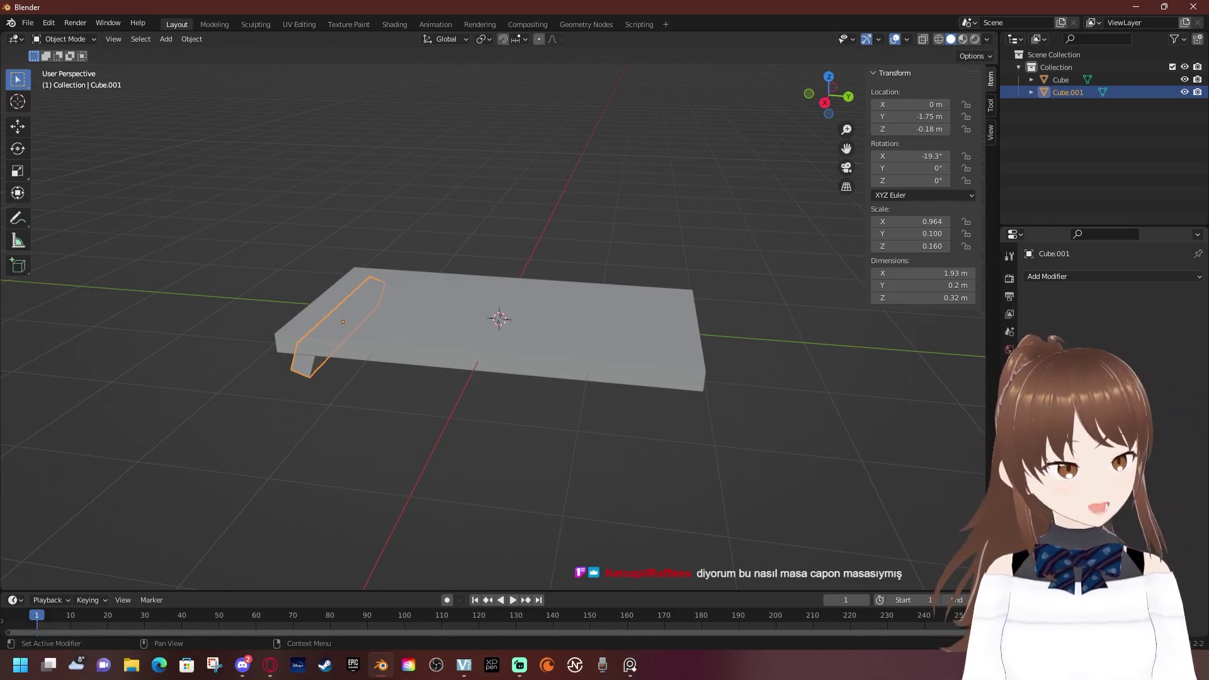
click(1070, 276)
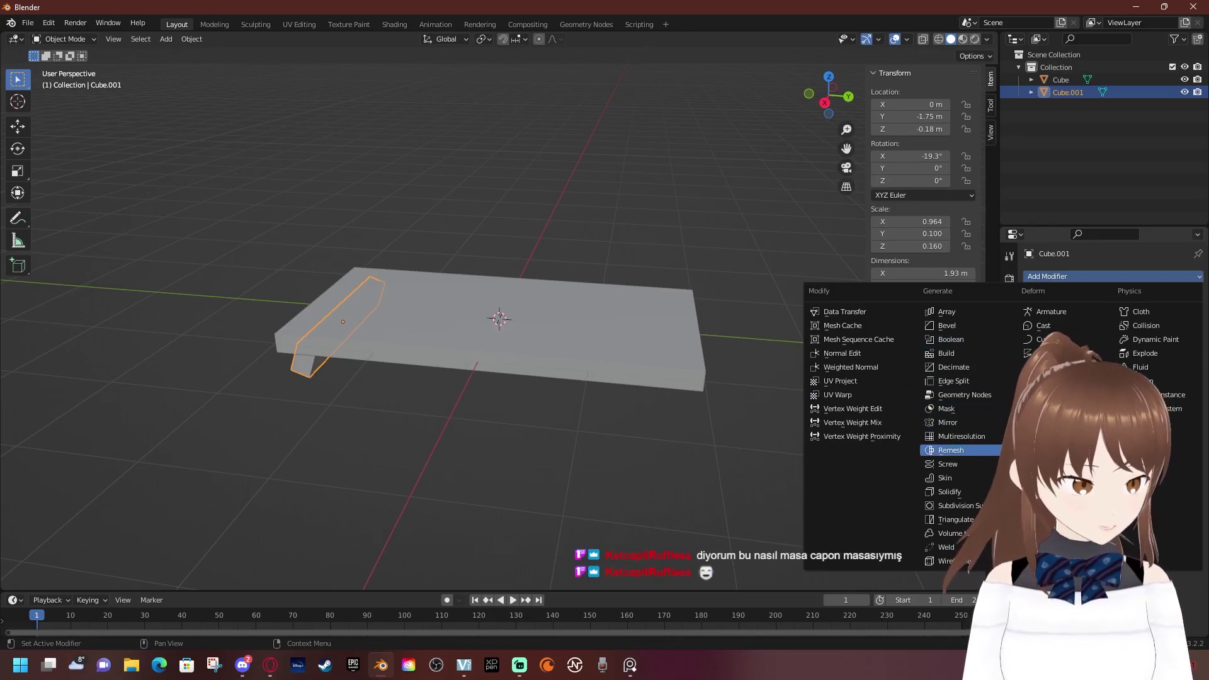
click(948, 422)
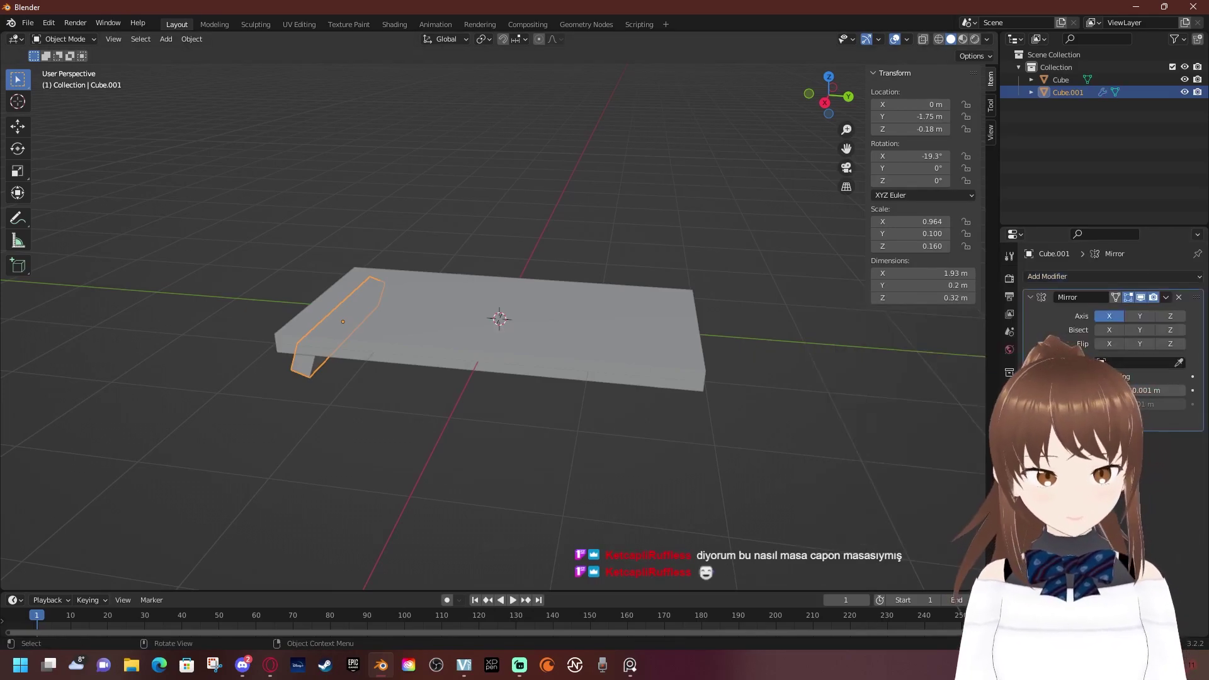
click(1178, 362)
click(595, 293)
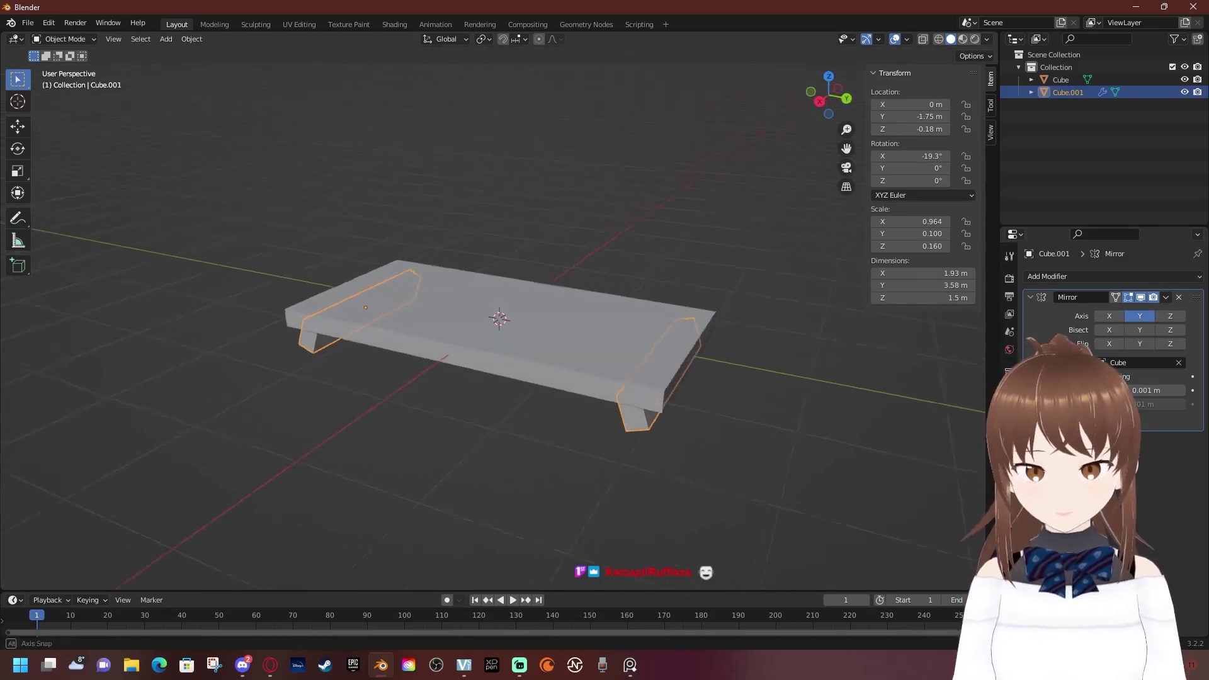
mouse_move(503, 378)
middle_down()
mouse_move(478, 403)
mouse_move(504, 441)
middle_up()
key(alt+a)
mouse_move(503, 314)
middle_down()
mouse_move(516, 410)
mouse_move(466, 359)
mouse_move(516, 371)
middle_up()
Add a Bevel modifier to the board
click(466, 359)
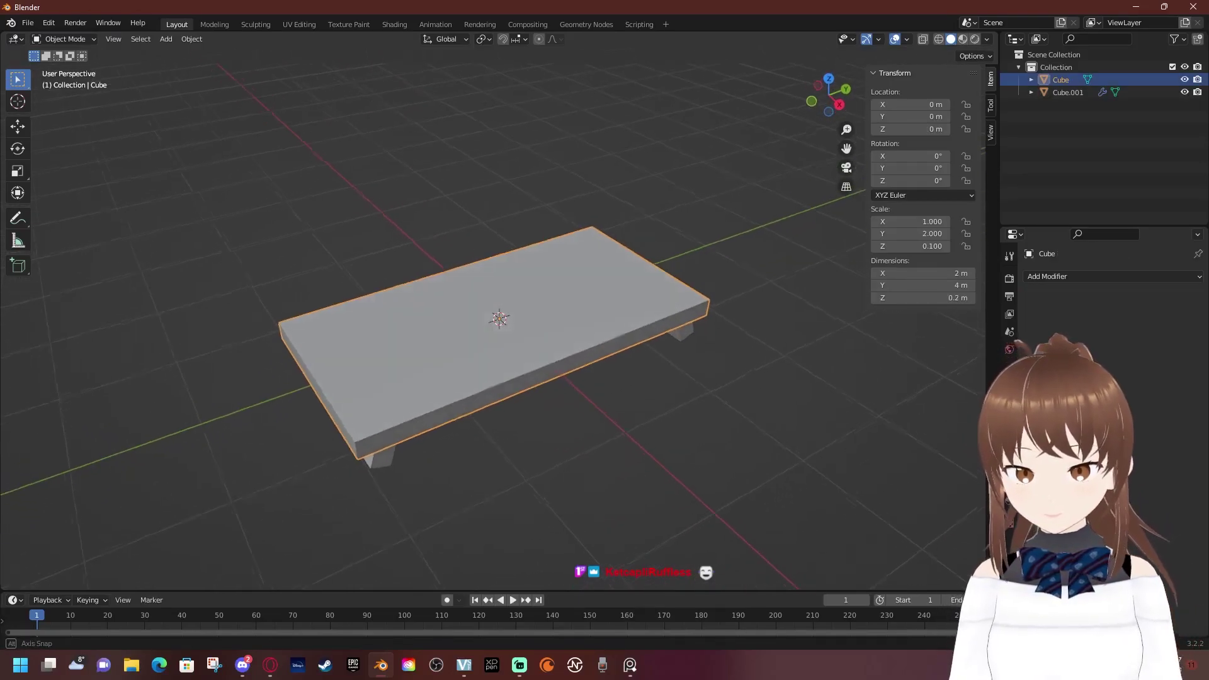
click(1047, 276)
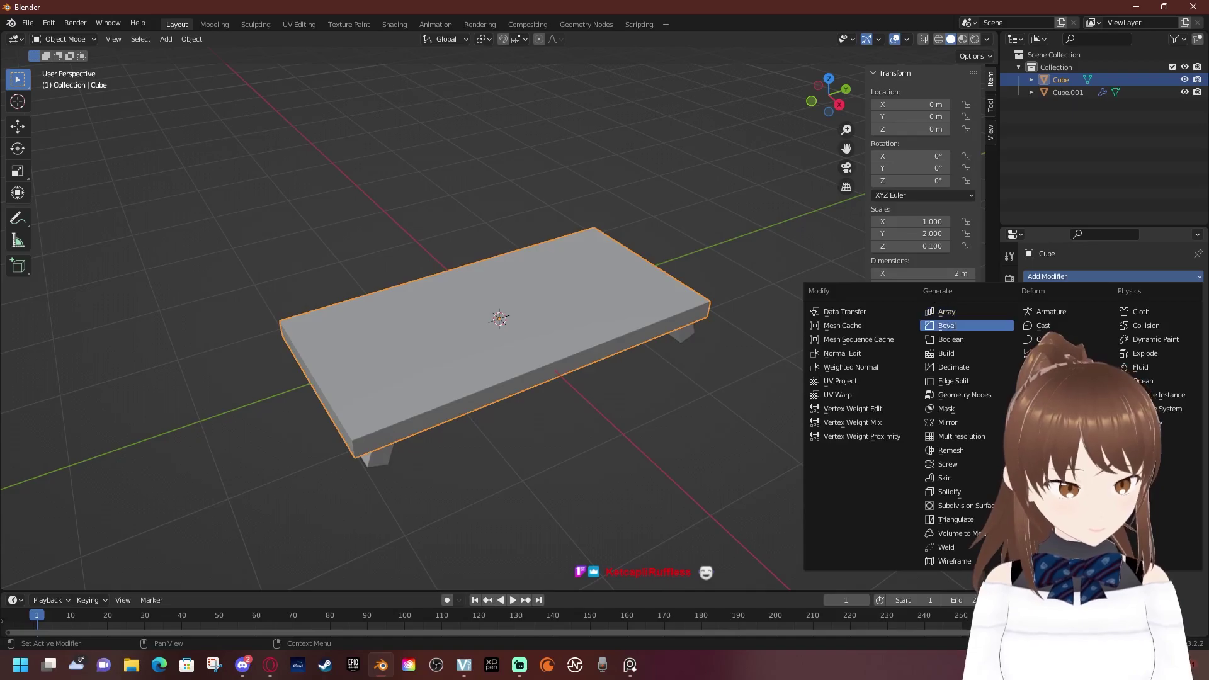
click(947, 326)
scroll(500, 318, up, 3)
middle_drag(500, 317, 504, 315)
middle_drag(503, 378, 491, 384)
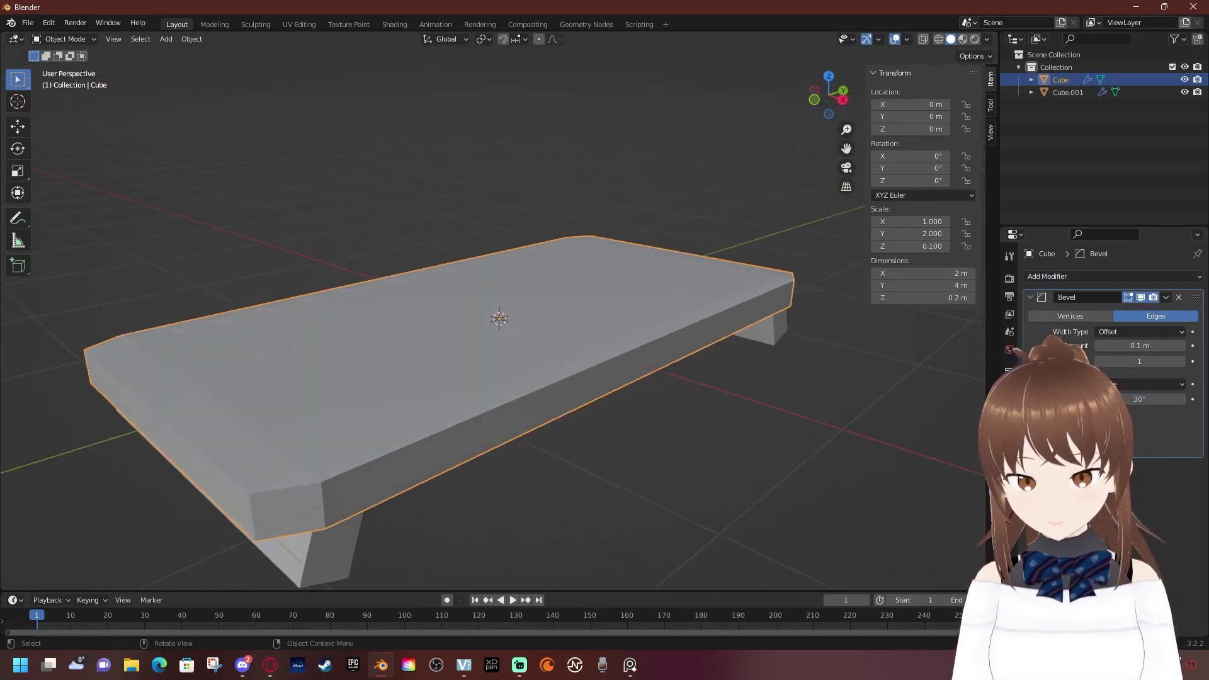
Set the board's bevel to Percent width type, 2.85% amount and 4 segments
click(1140, 332)
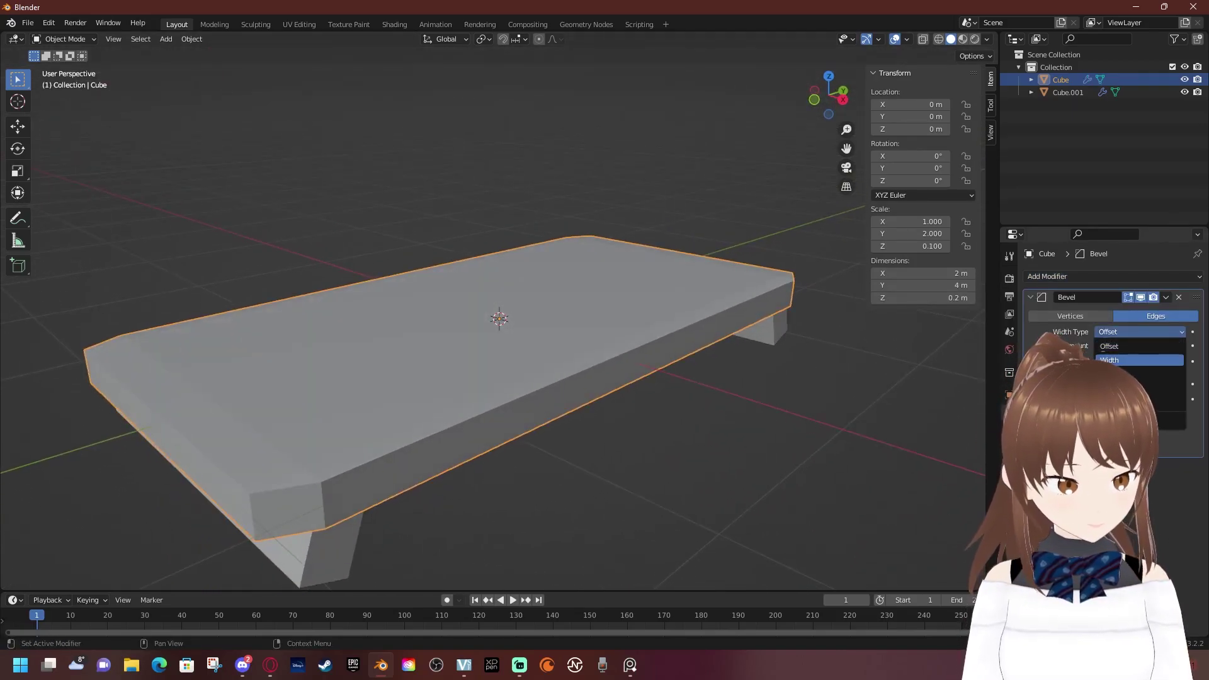
click(1133, 357)
middle_drag(504, 378, 497, 379)
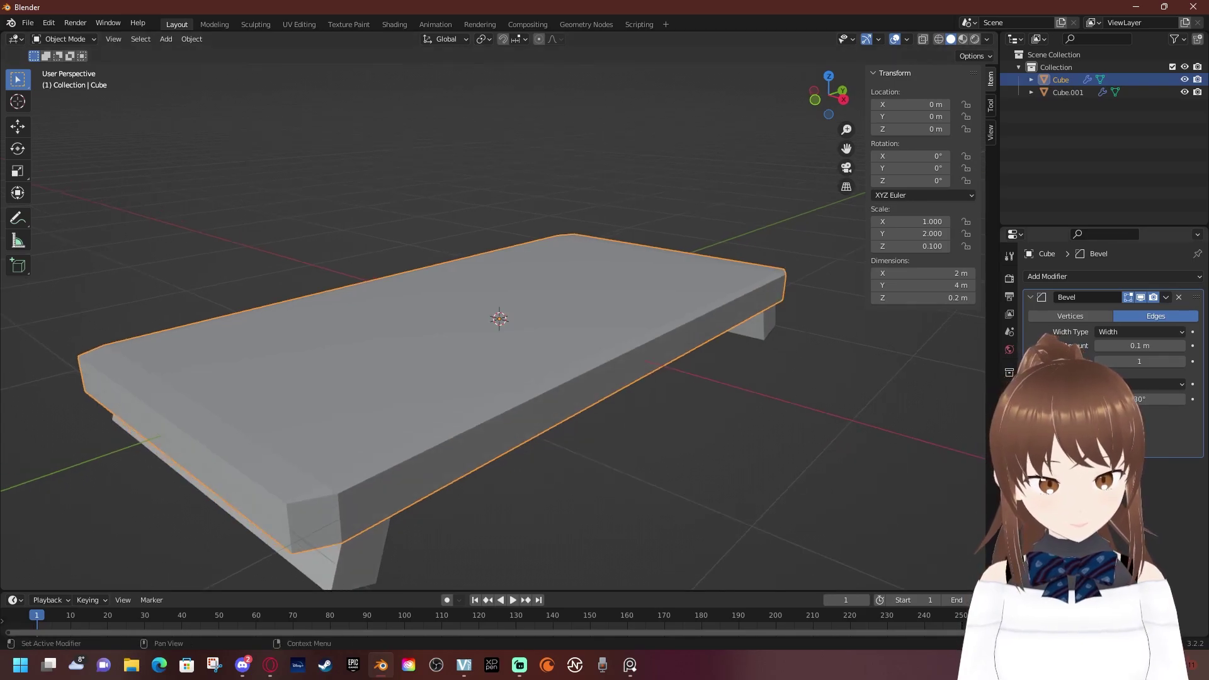
click(1181, 345)
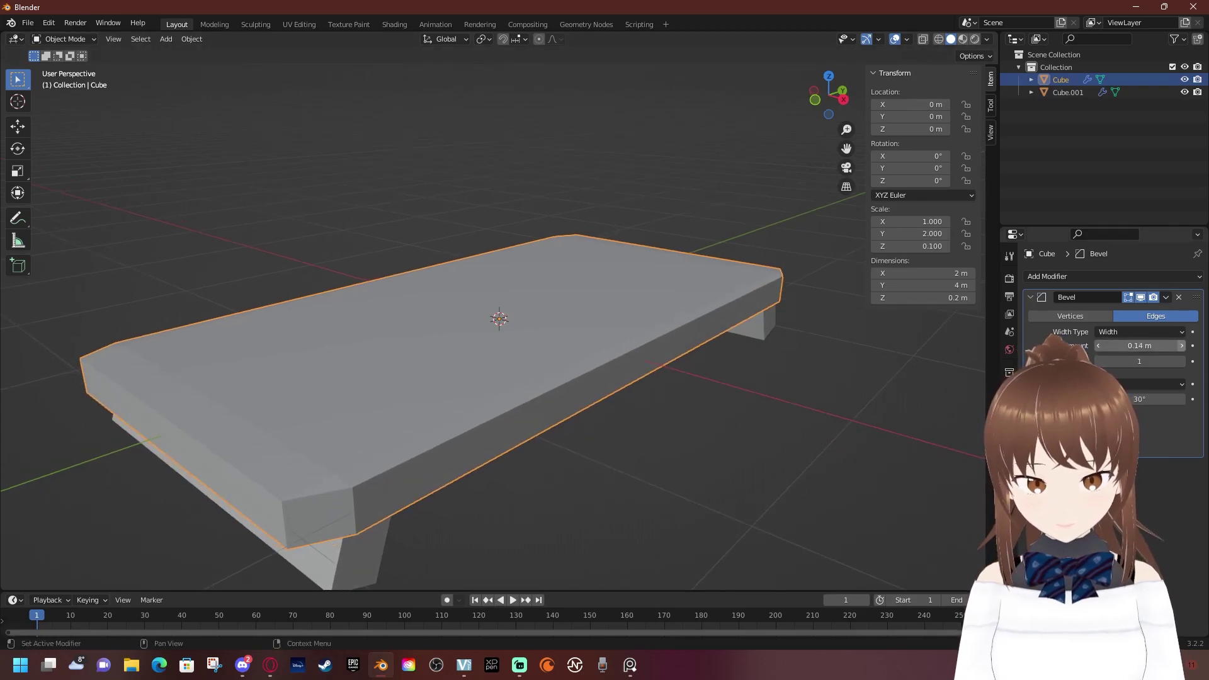
click(1141, 332)
click(1140, 374)
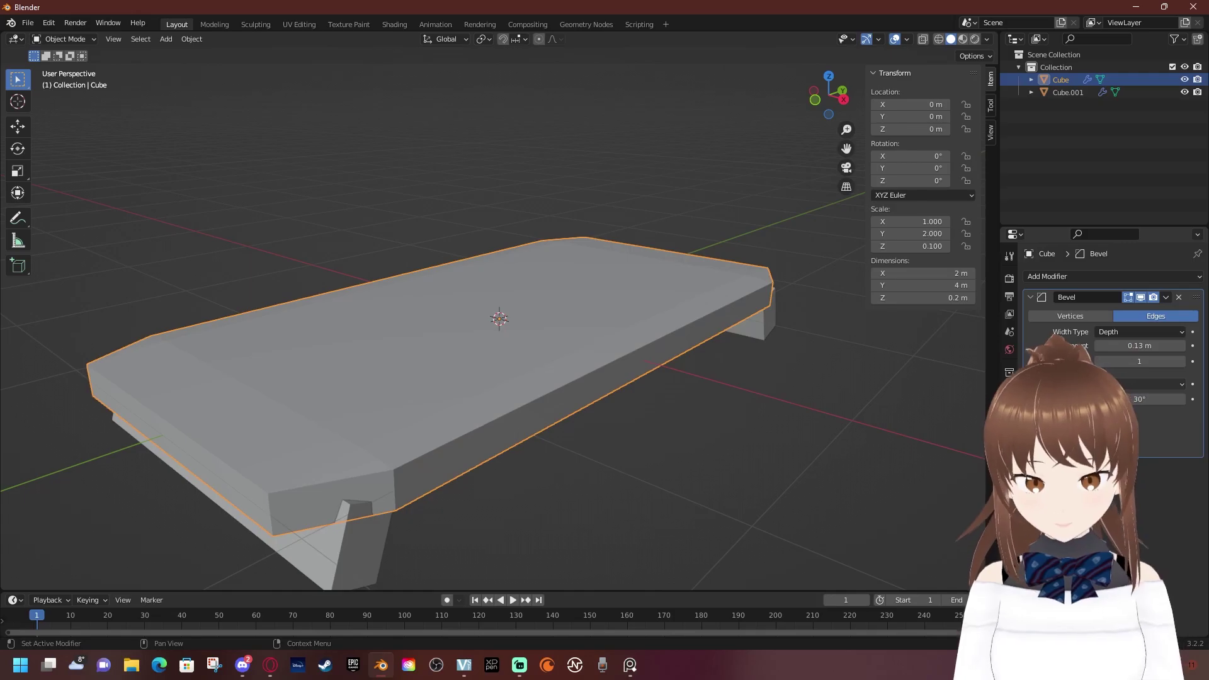
click(1141, 332)
click(1139, 387)
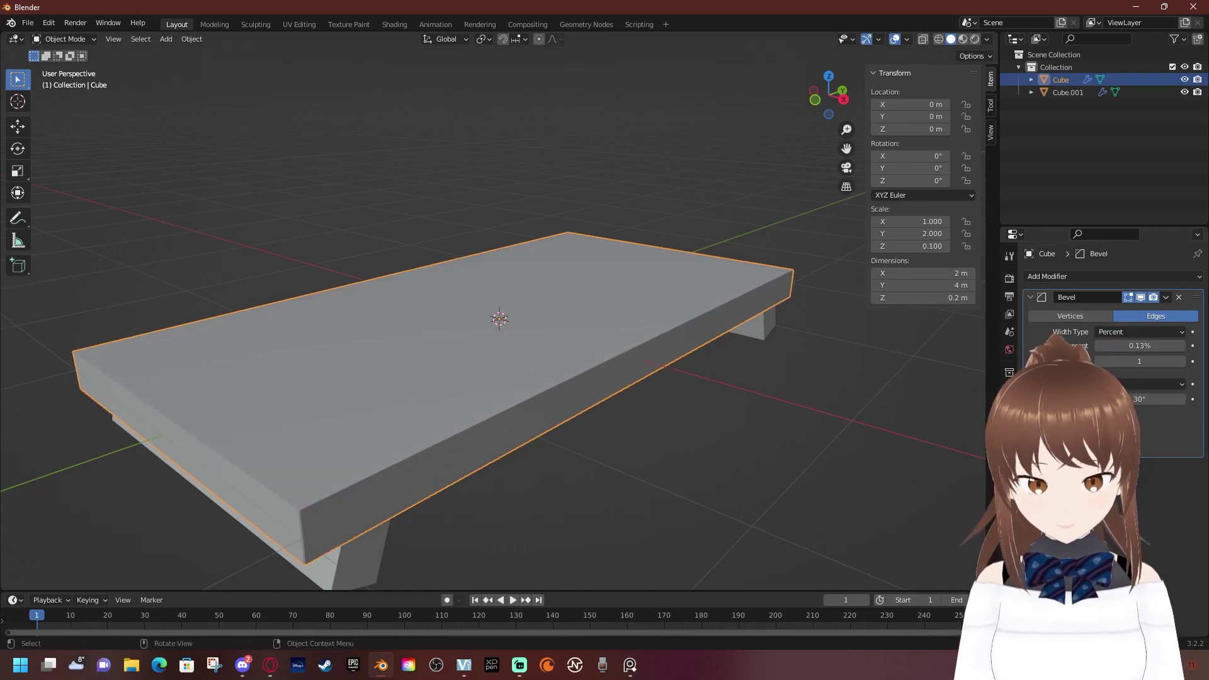
scroll(500, 318, up, 5)
middle_drag(499, 377, 499, 283)
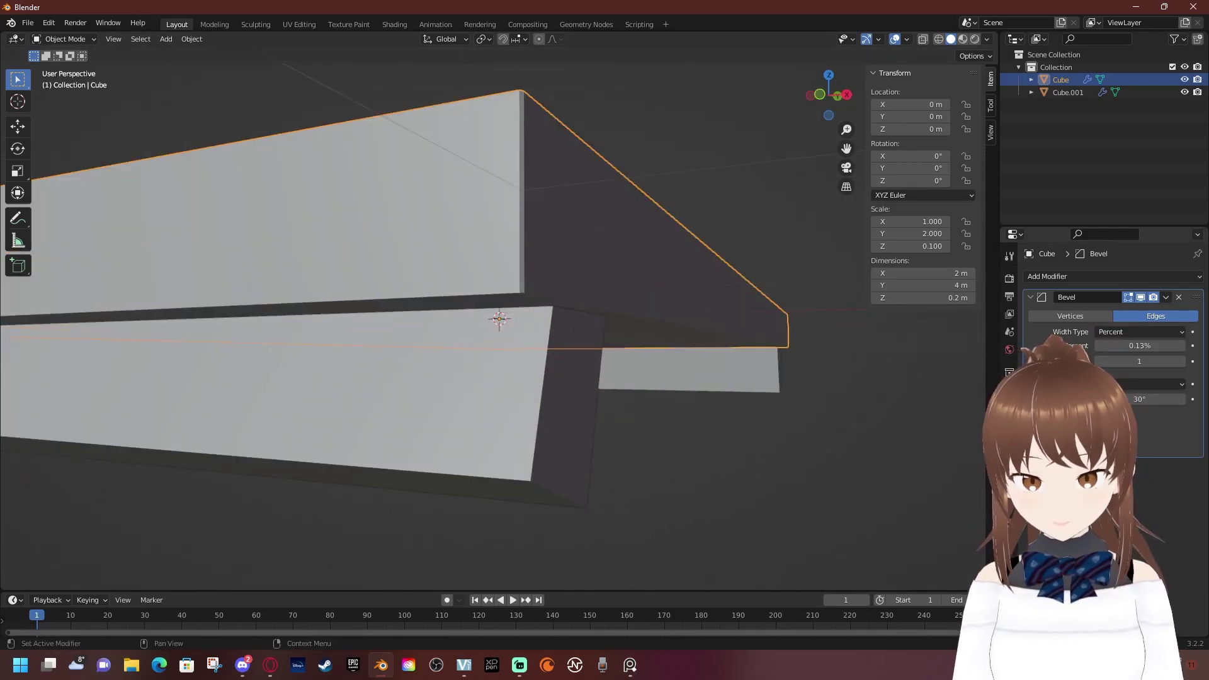
drag(1140, 346, 1158, 361)
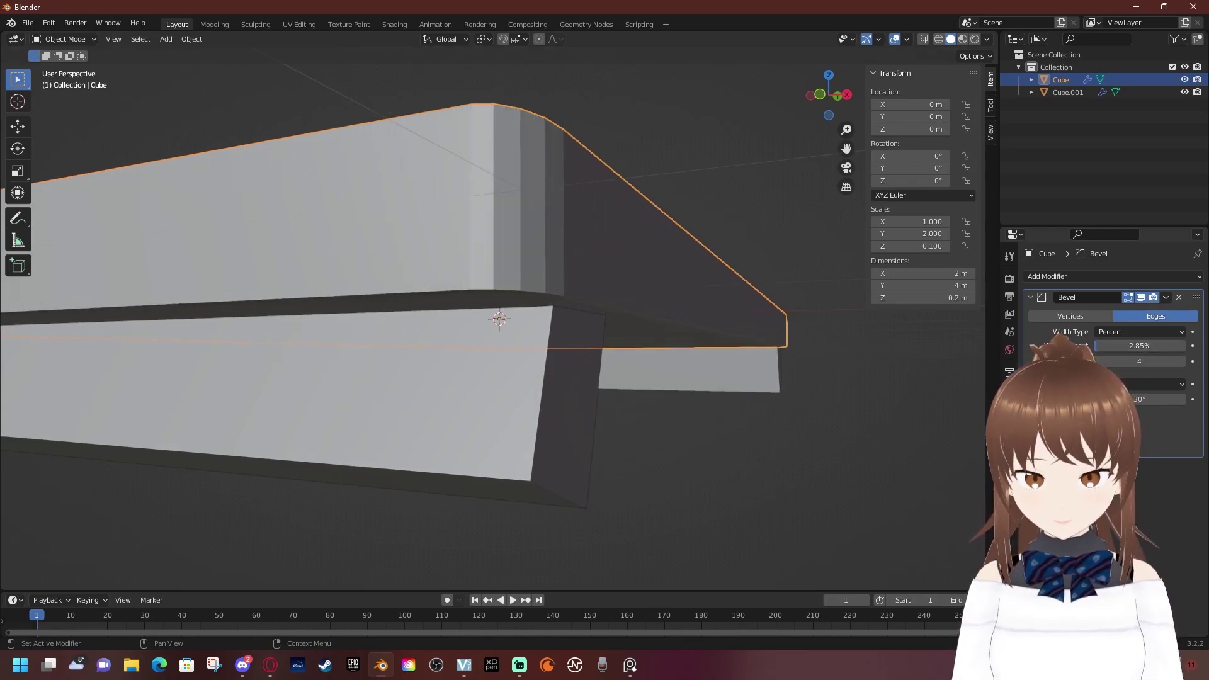
middle_drag(500, 378, 499, 283)
middle_drag(441, 378, 629, 377)
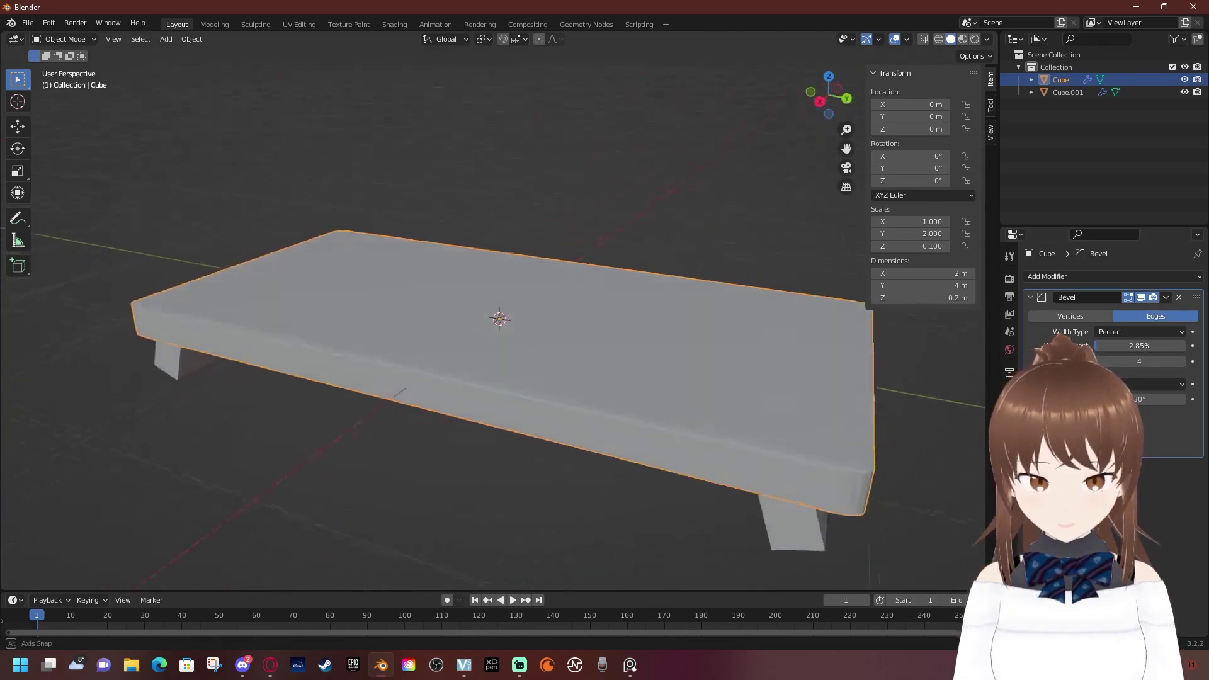
Apply Shade Smooth to the board
right_click(541, 364)
click(542, 364)
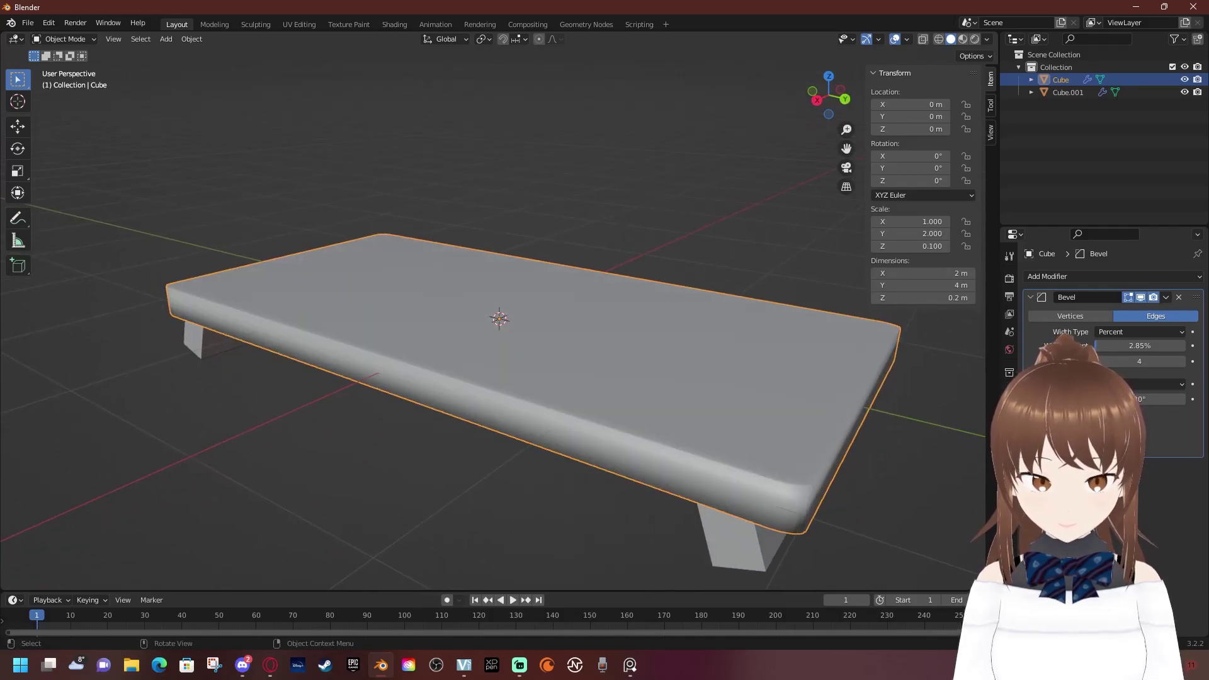
middle_drag(541, 378, 548, 353)
click(1009, 485)
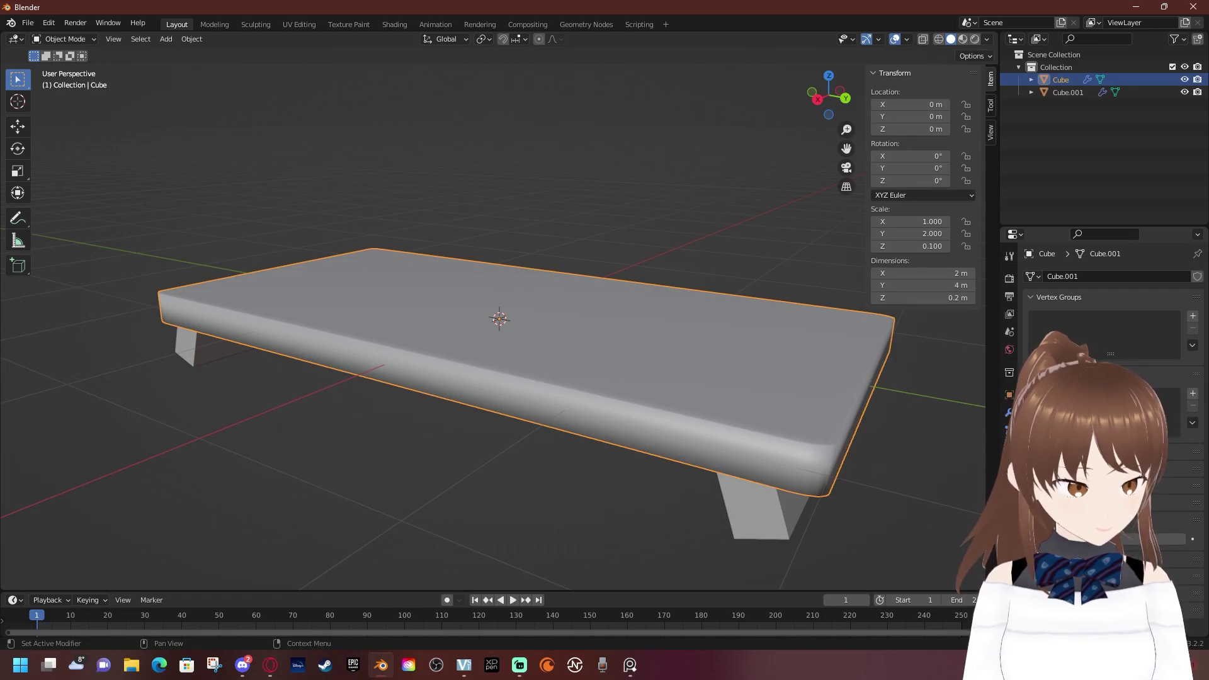
middle_drag(504, 377, 428, 378)
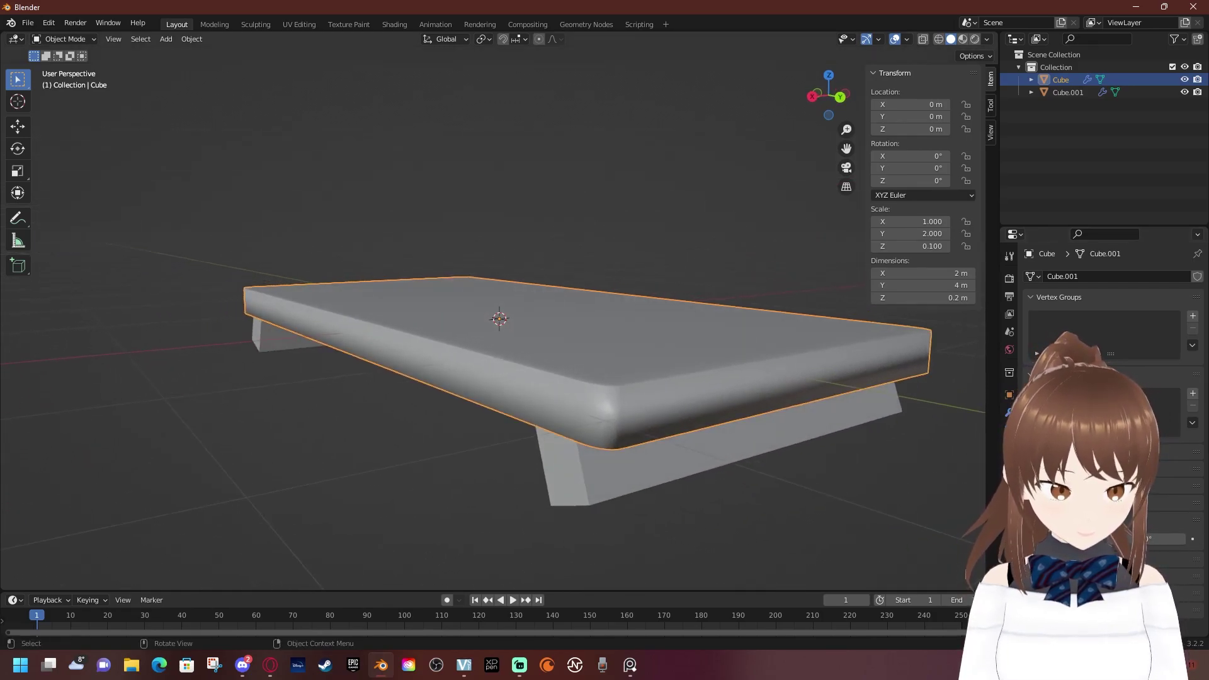
click(1010, 256)
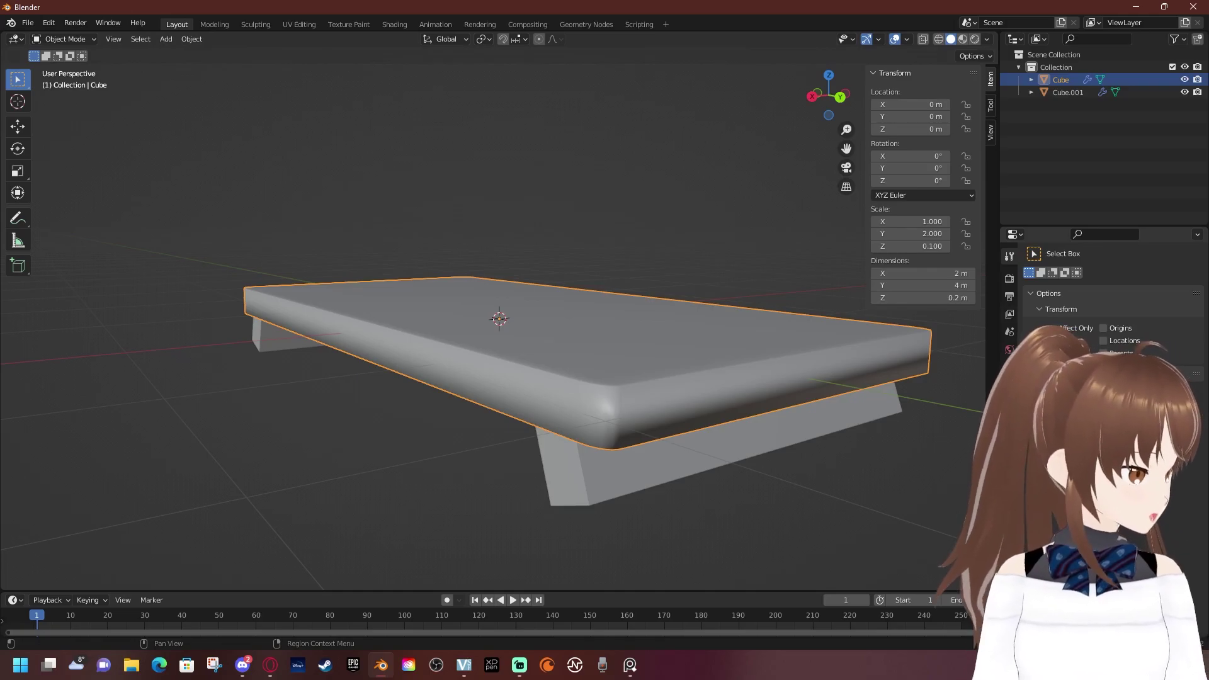
Try bevelling vertices, then set the Bevel modifier back to Edges mode
click(1009, 412)
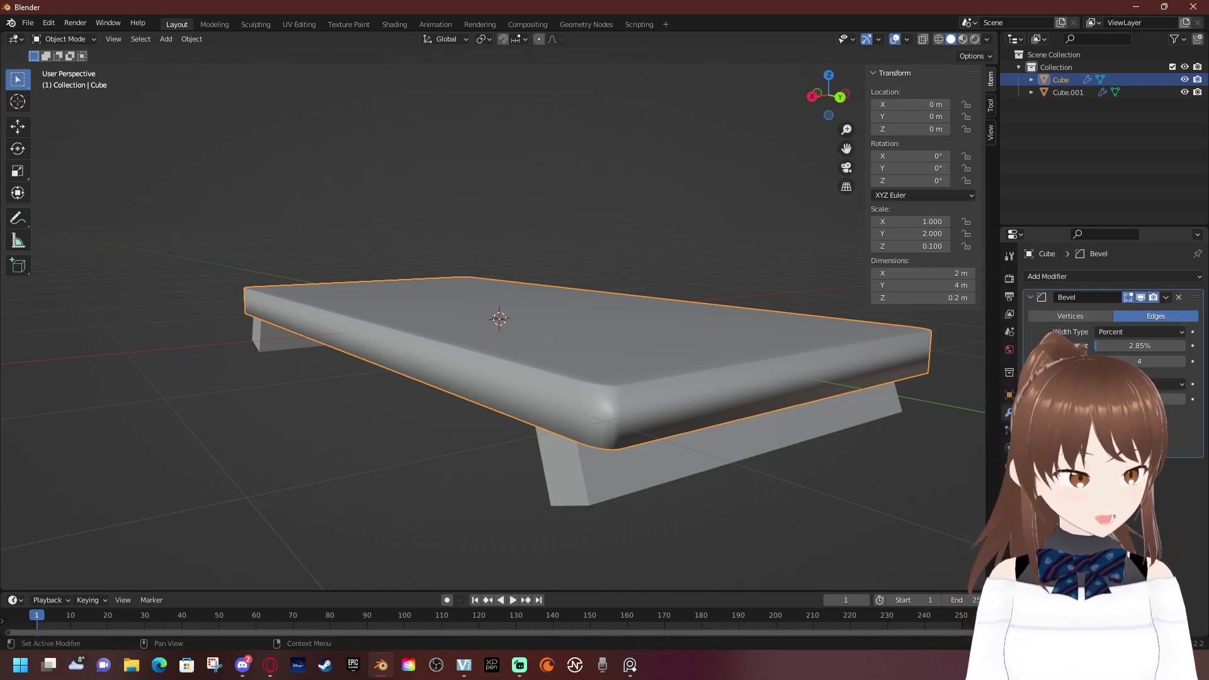
click(1070, 316)
scroll(497, 318, up, 1)
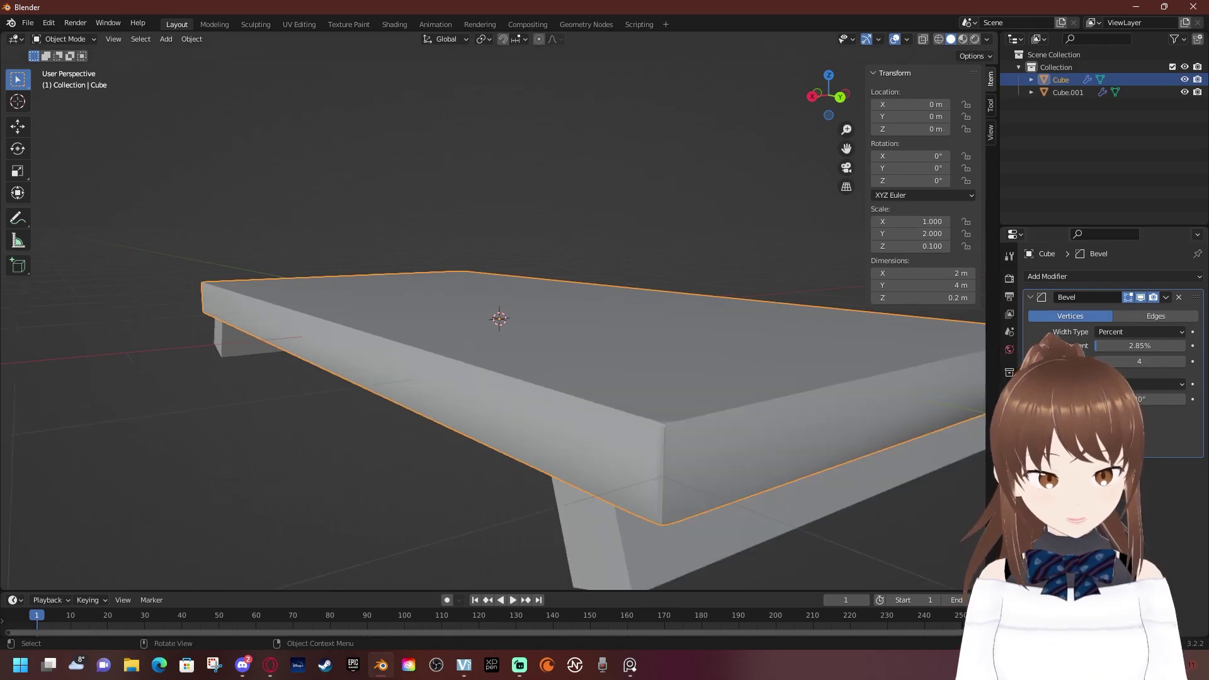
scroll(498, 318, up, 1)
click(1155, 316)
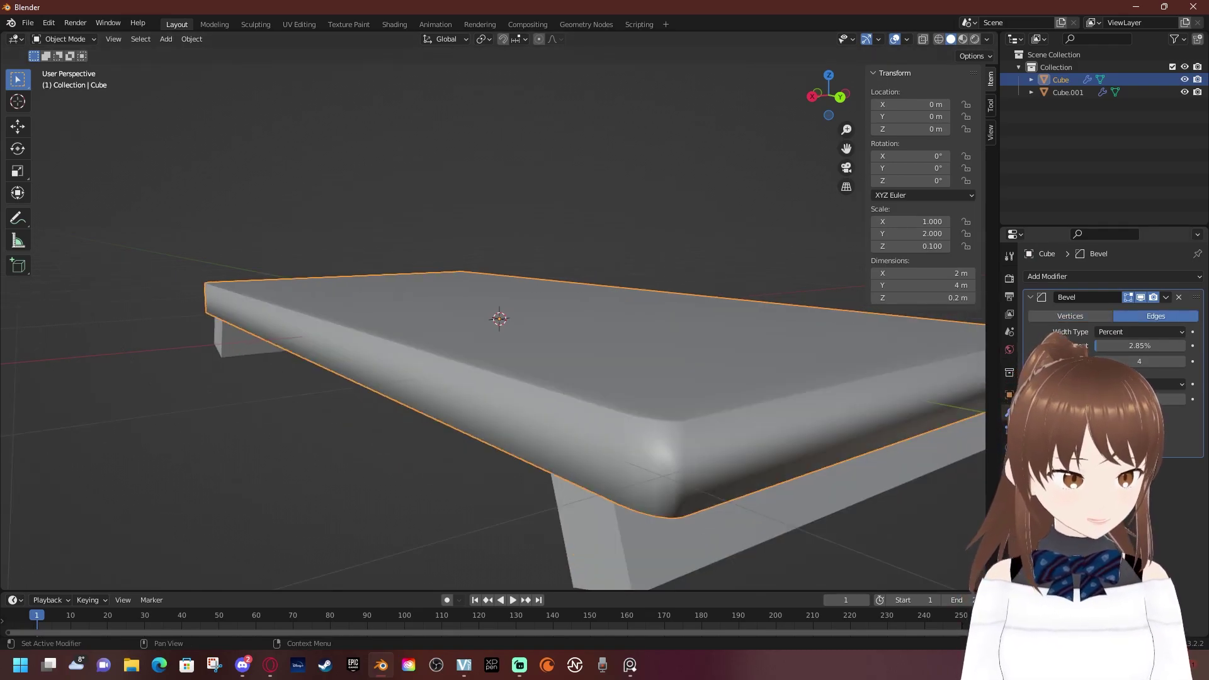
Apply the Bevel modifier permanently to the board's mesh
click(1165, 297)
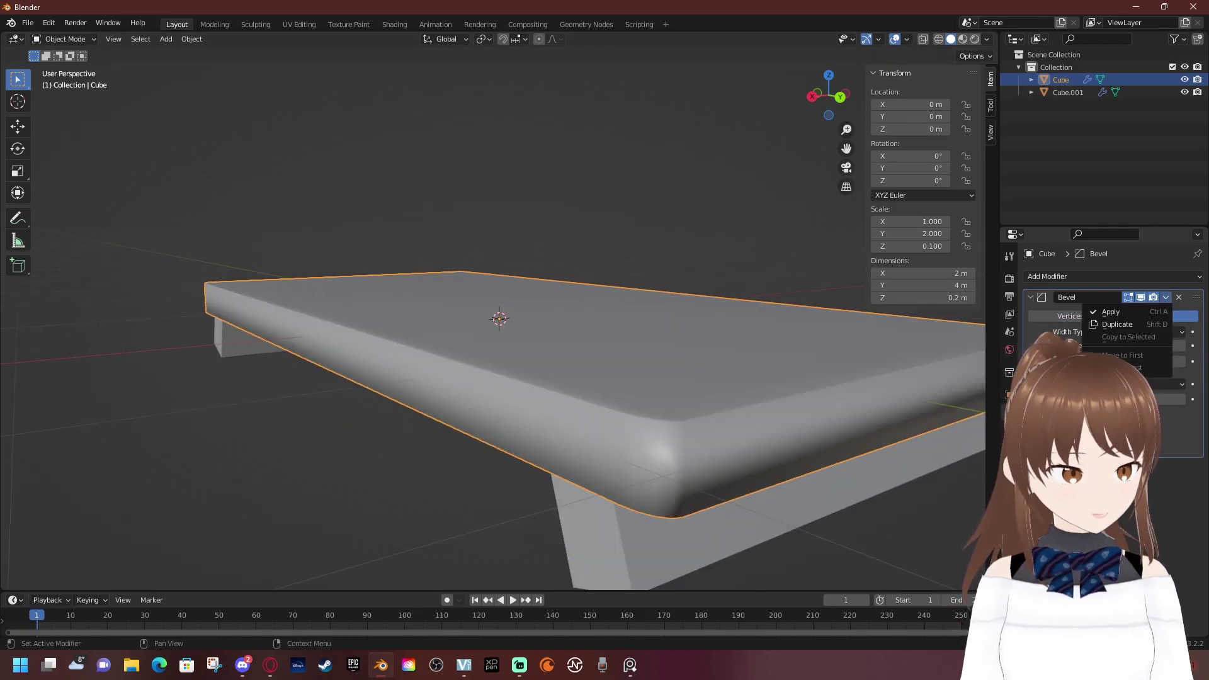
click(1110, 311)
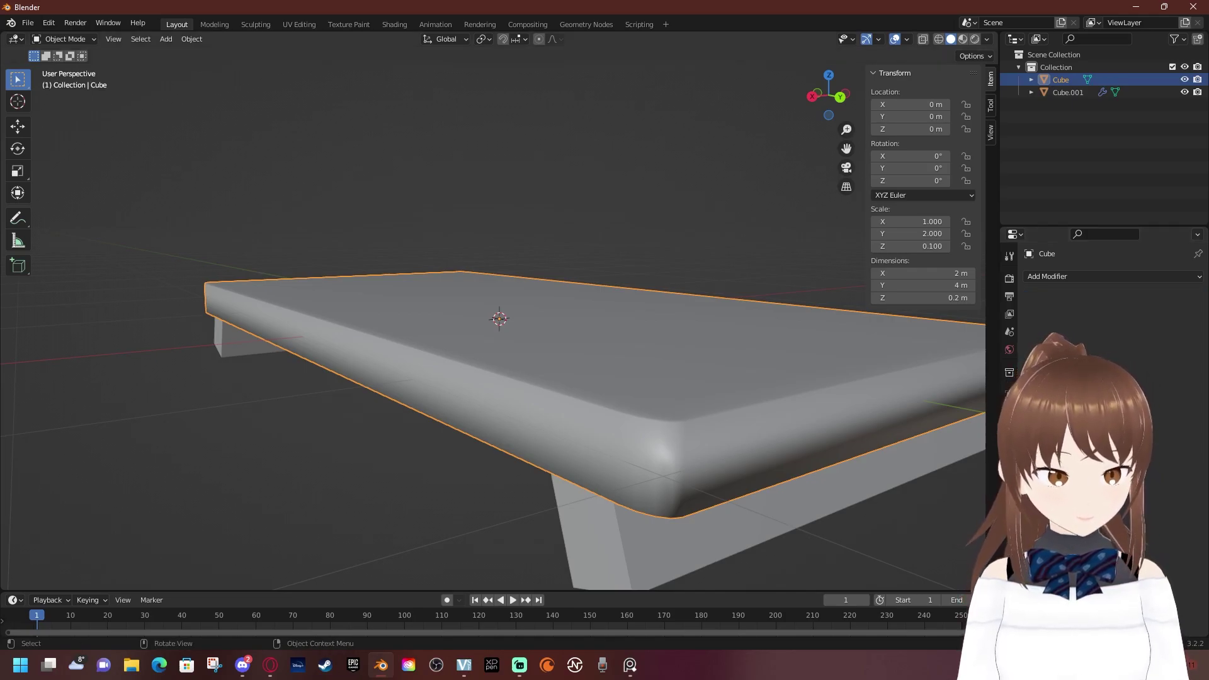
click(1009, 478)
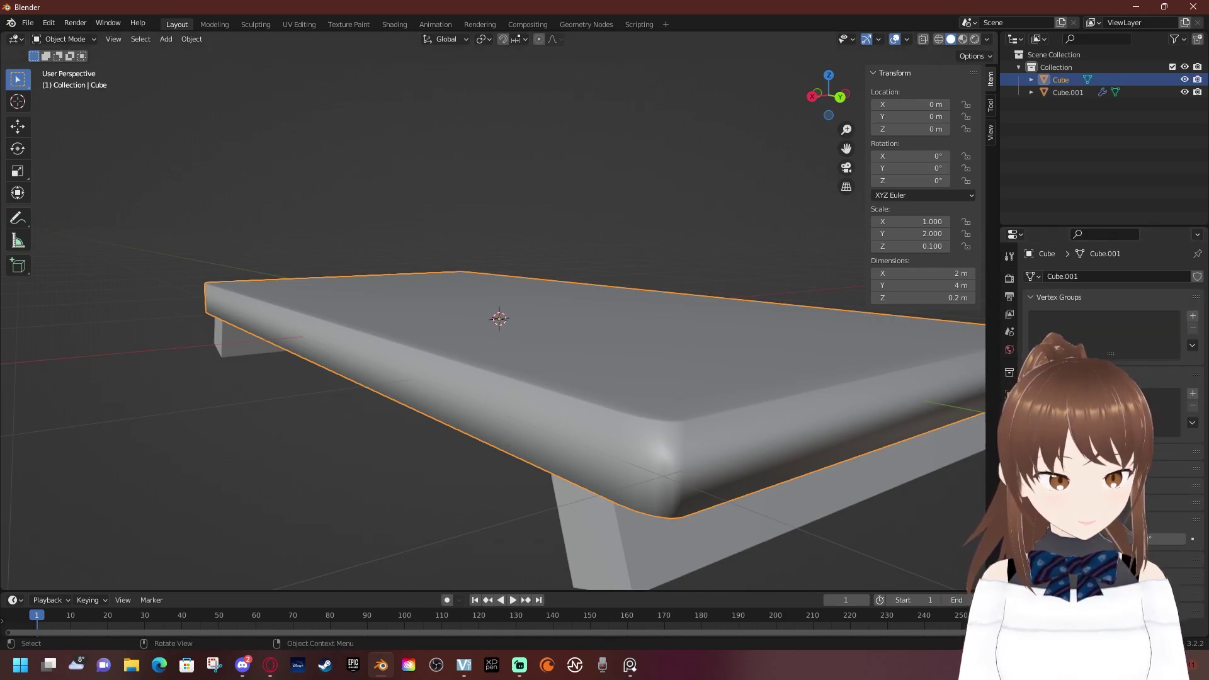
scroll(500, 318, down, 3)
Select the leg piece Cube.001 from a side view
middle_drag(499, 318, 499, 189)
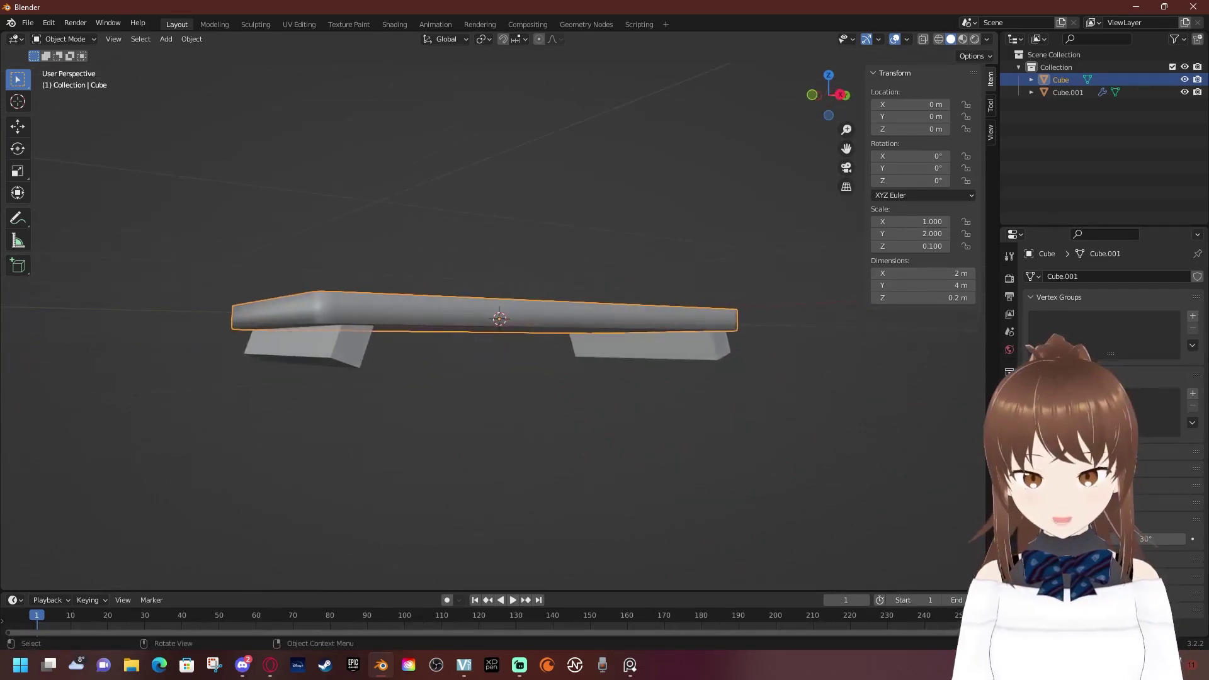
click(305, 345)
middle_drag(504, 440, 479, 441)
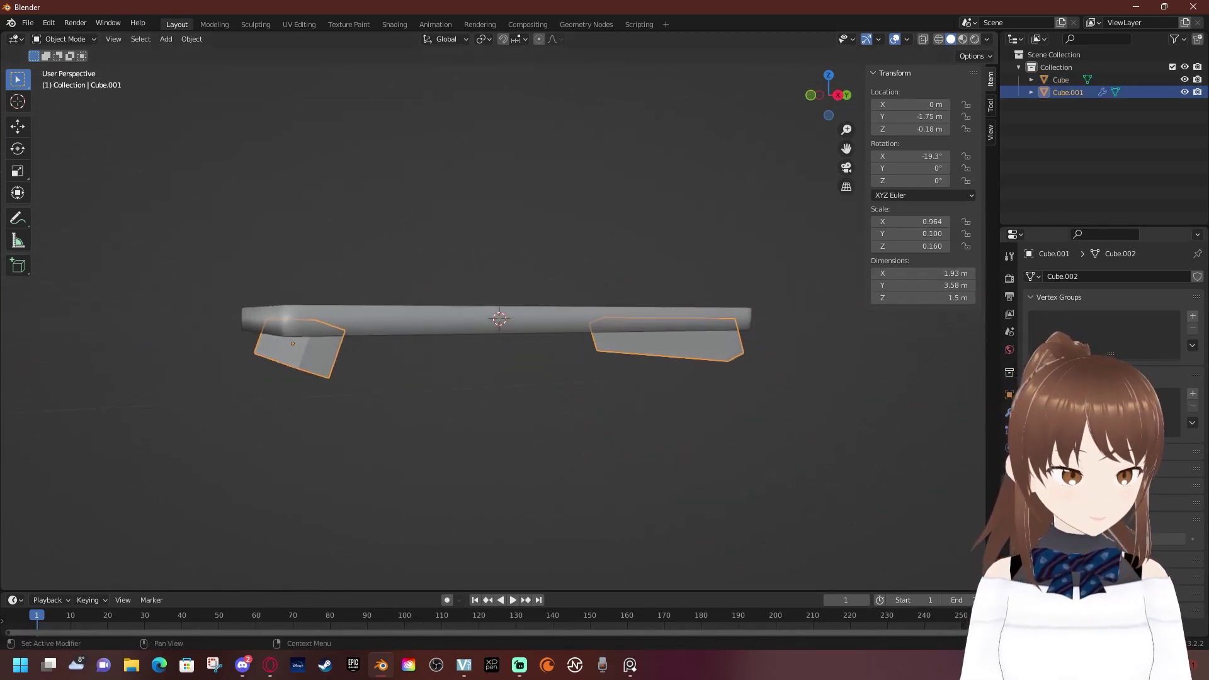
Add a Bevel modifier to the legs and move it above the Mirror modifier
click(1008, 413)
click(1058, 276)
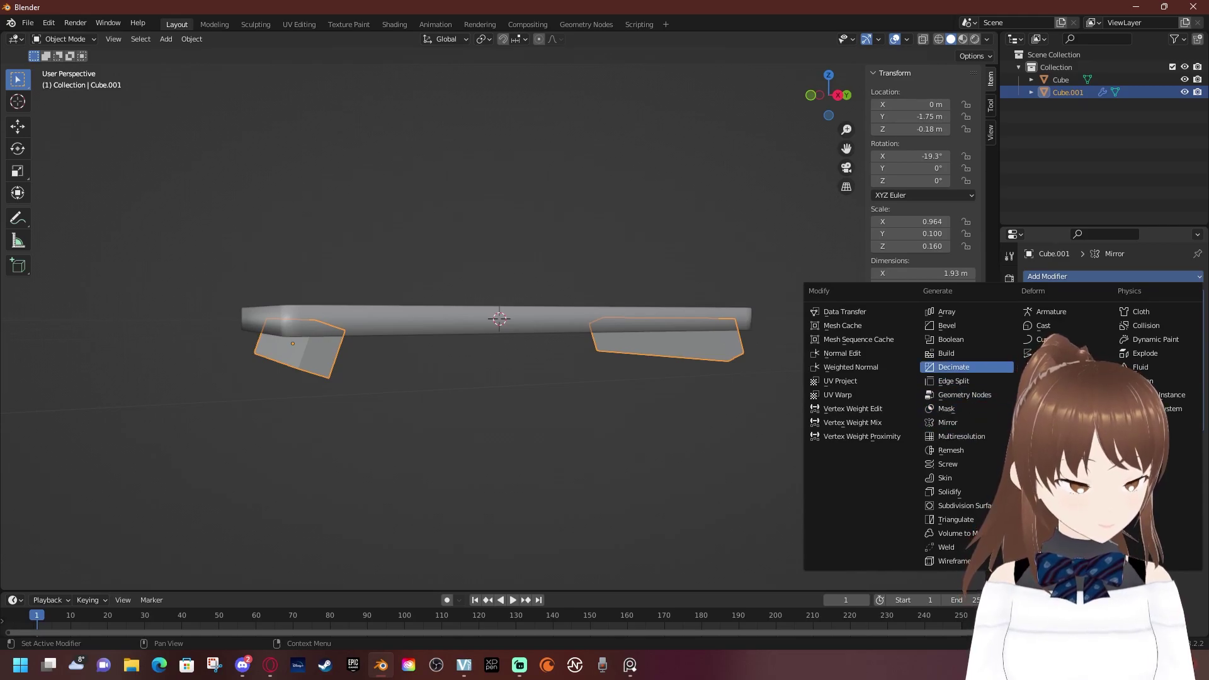
click(947, 326)
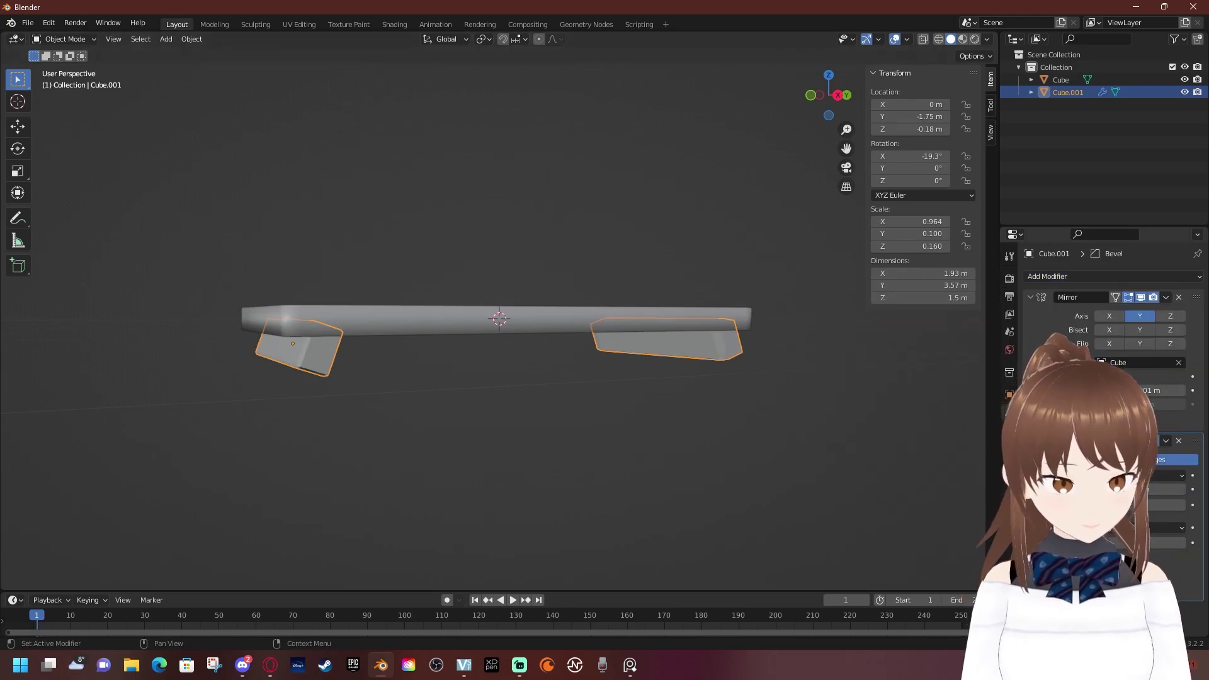
drag(1196, 441, 1196, 292)
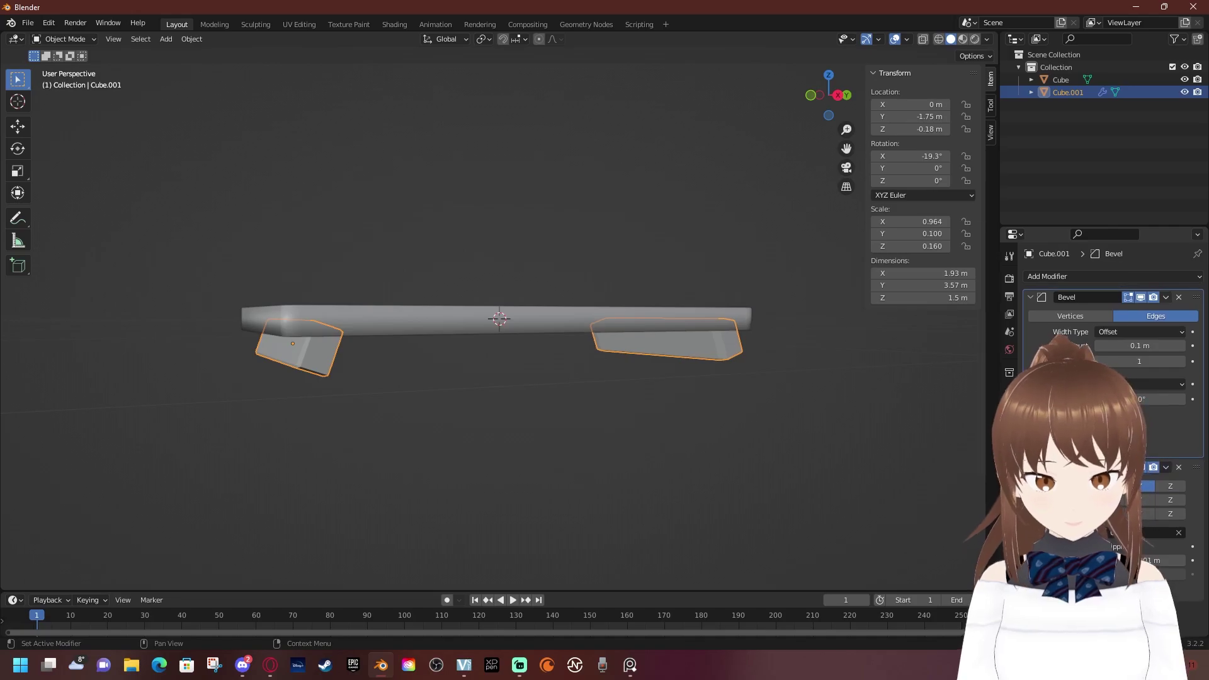
scroll(493, 318, up, 2)
middle_drag(493, 318, 441, 283)
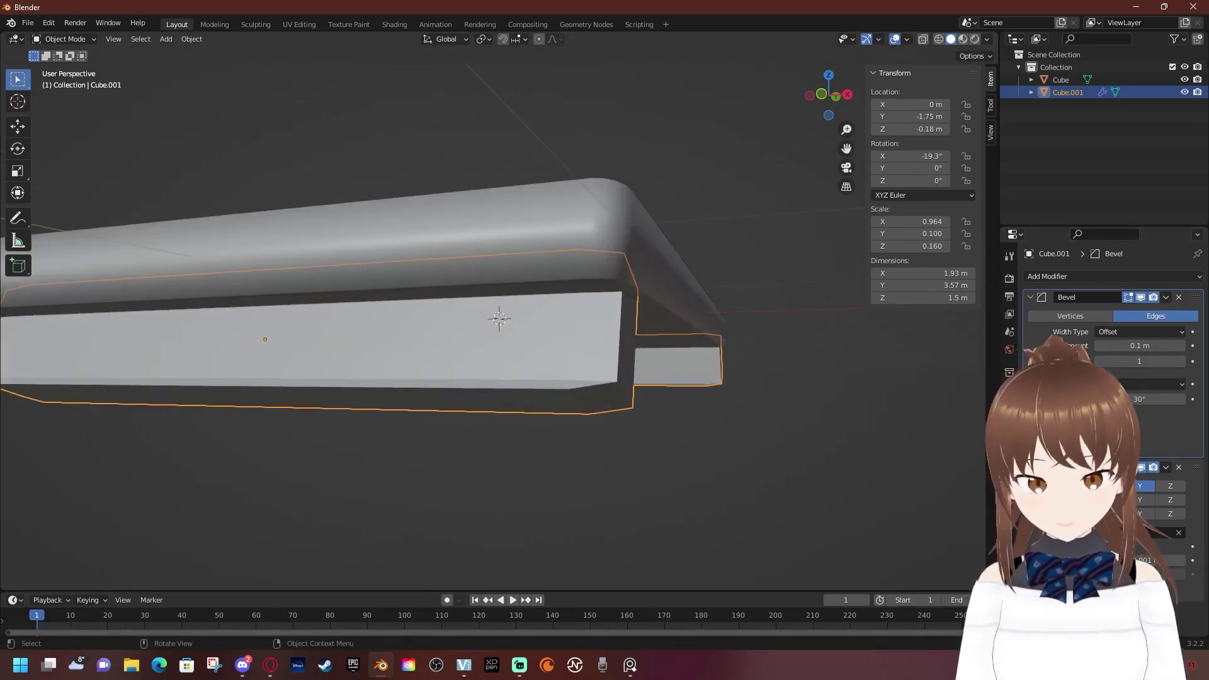
Test Percent and Absolute bevel widths on the legs, keeping Absolute at 0.1 m
click(1141, 332)
click(1140, 389)
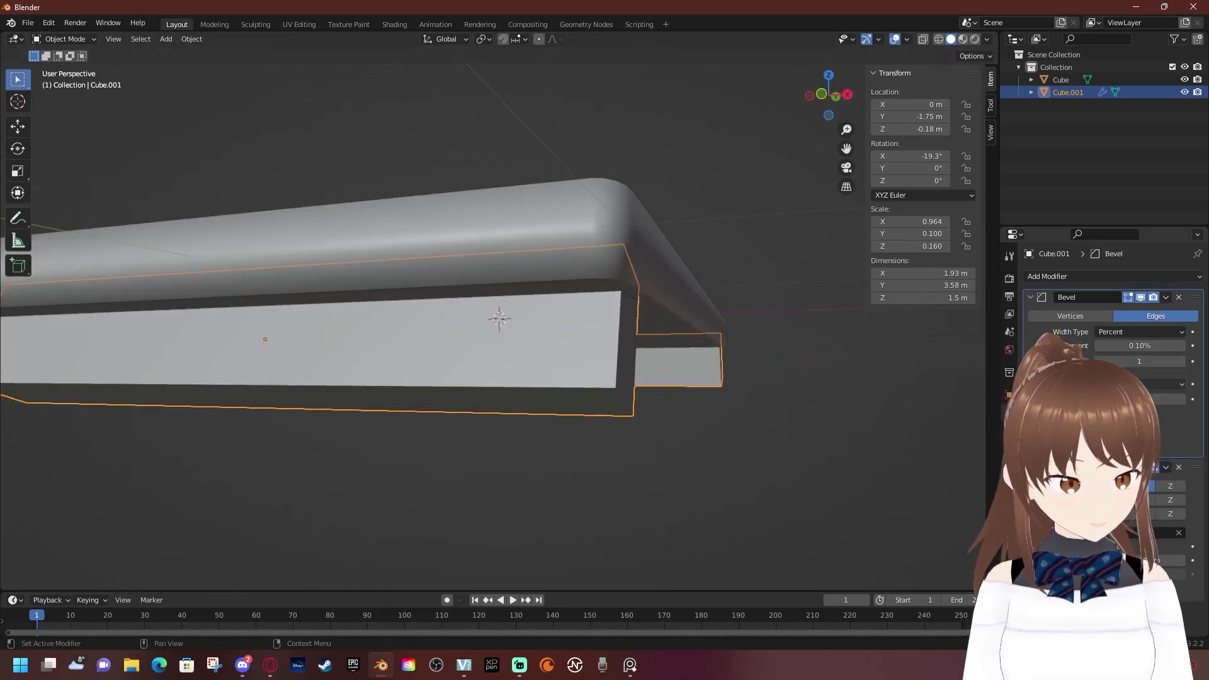
drag(1133, 346, 1171, 346)
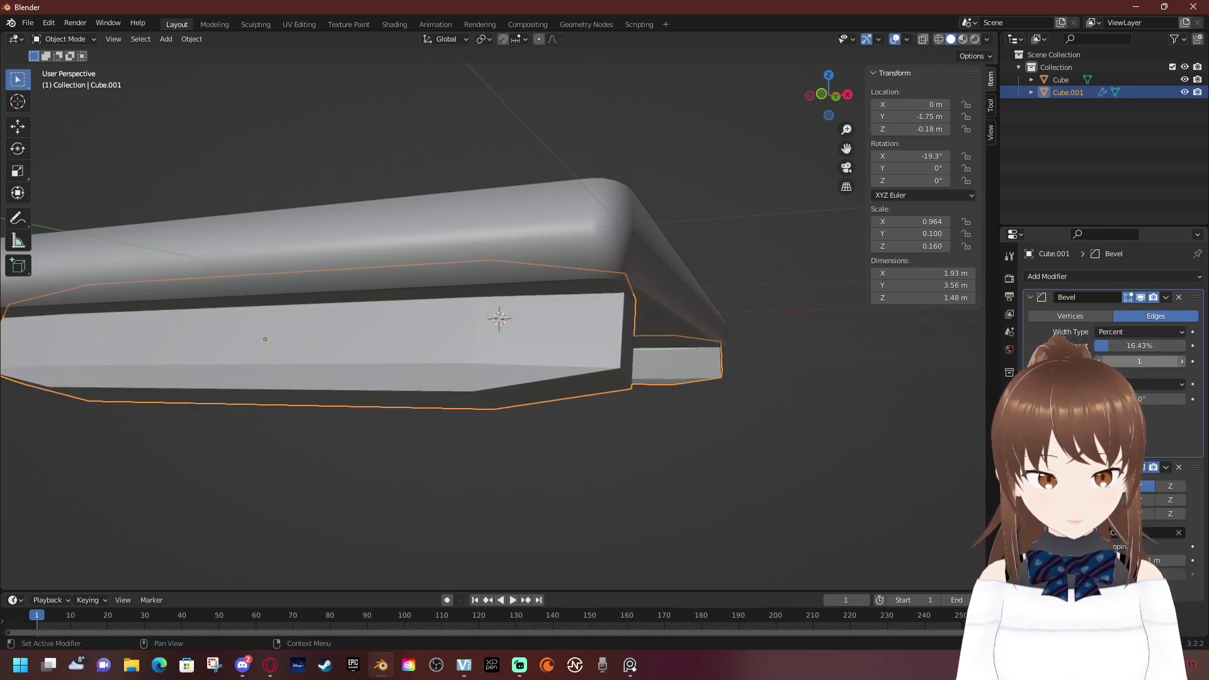
key(ctrl+z)
click(1141, 384)
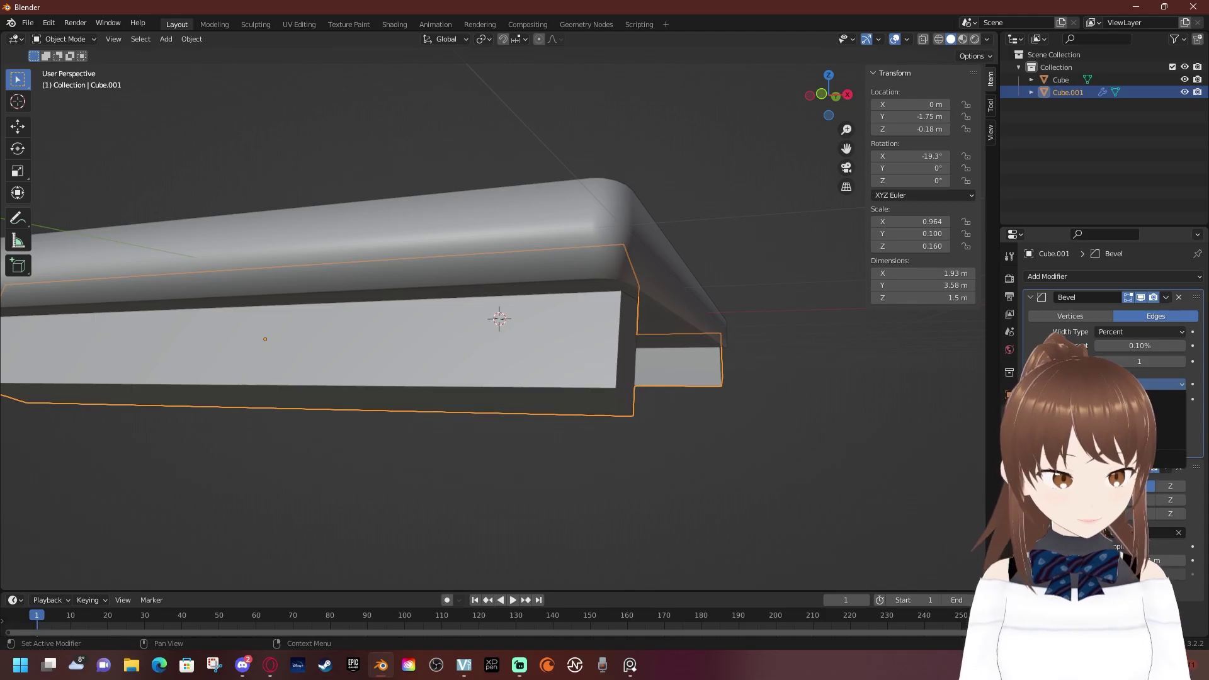
click(1141, 332)
click(1134, 419)
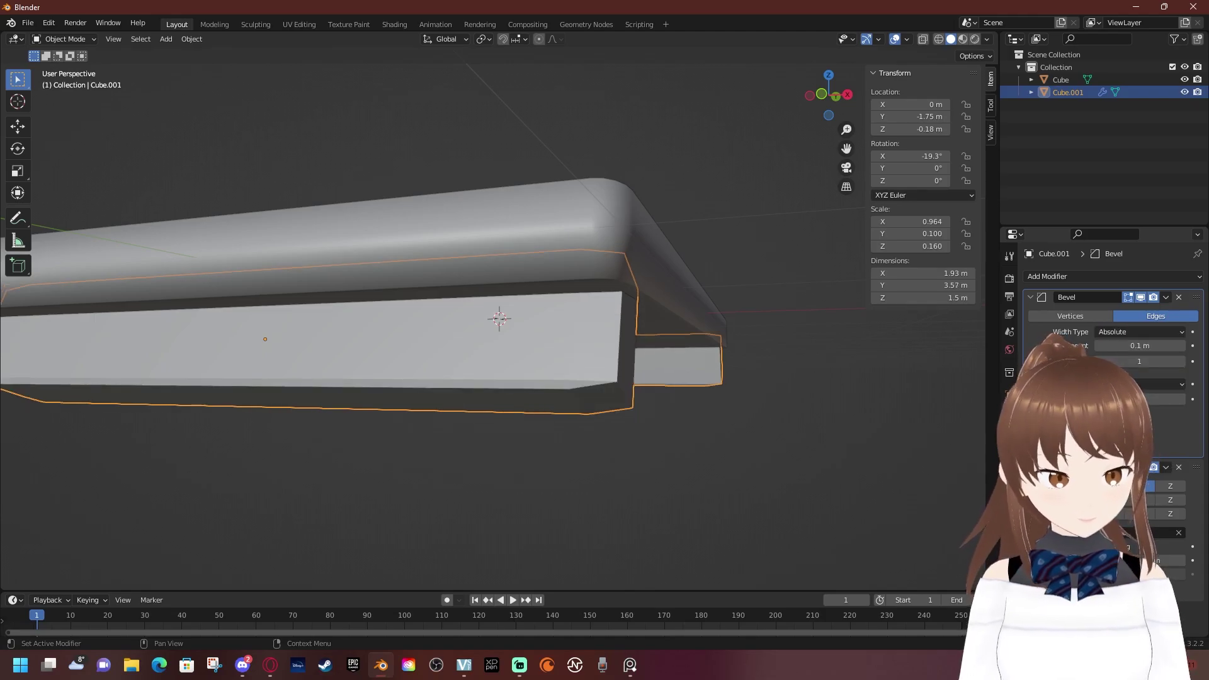
drag(1140, 345, 1165, 346)
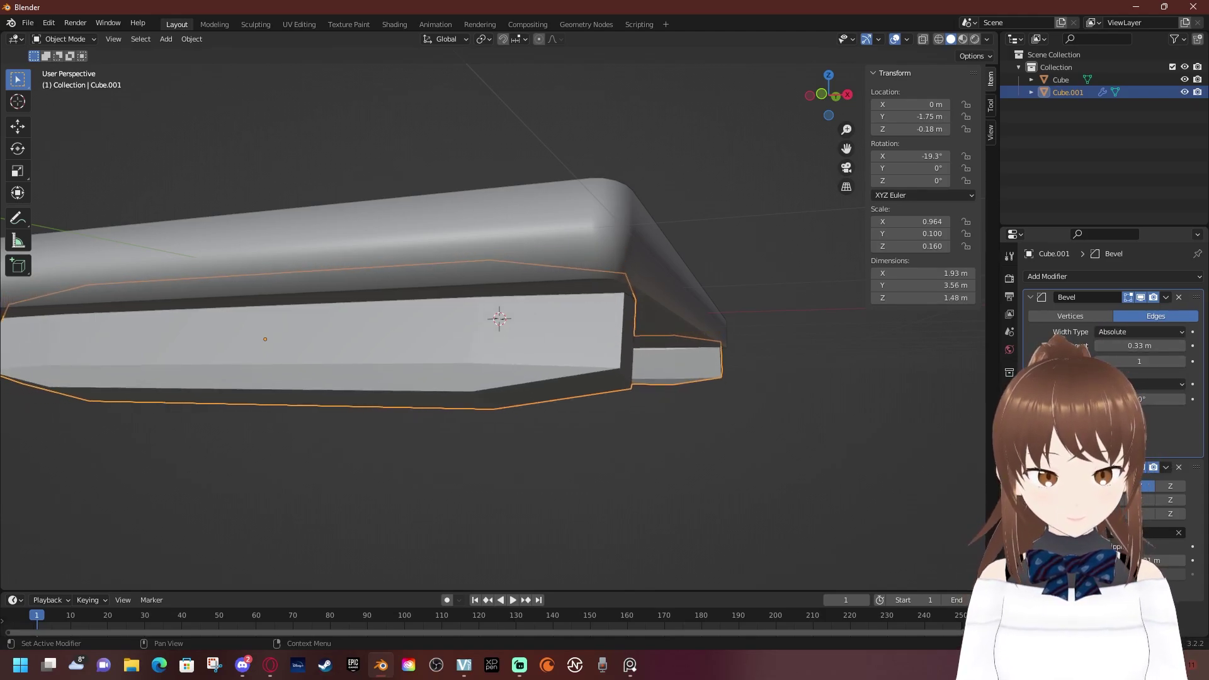
key(ctrl+z)
middle_drag(440, 315, 478, 296)
Remove the legs' Bevel modifier, select the leg's edges in Edit Mode, and switch to wireframe
key(ctrl+x)
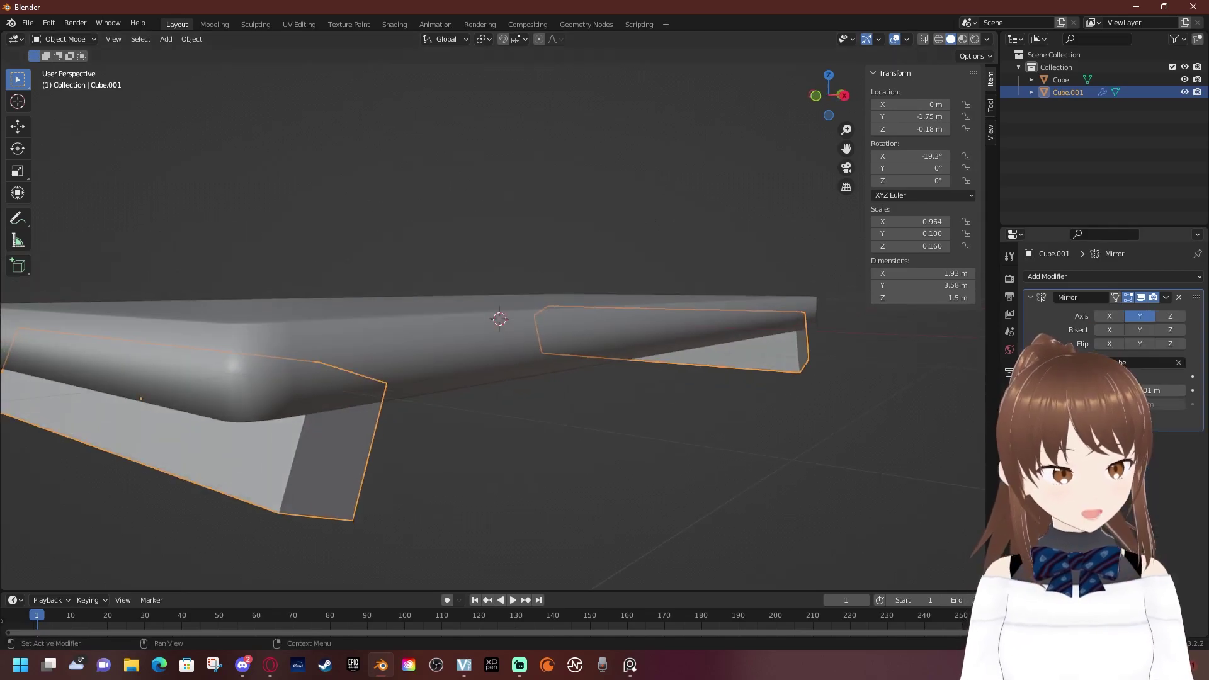
mouse_move(503, 378)
middle_down()
mouse_move(503, 327)
mouse_move(479, 321)
middle_up()
key(Tab)
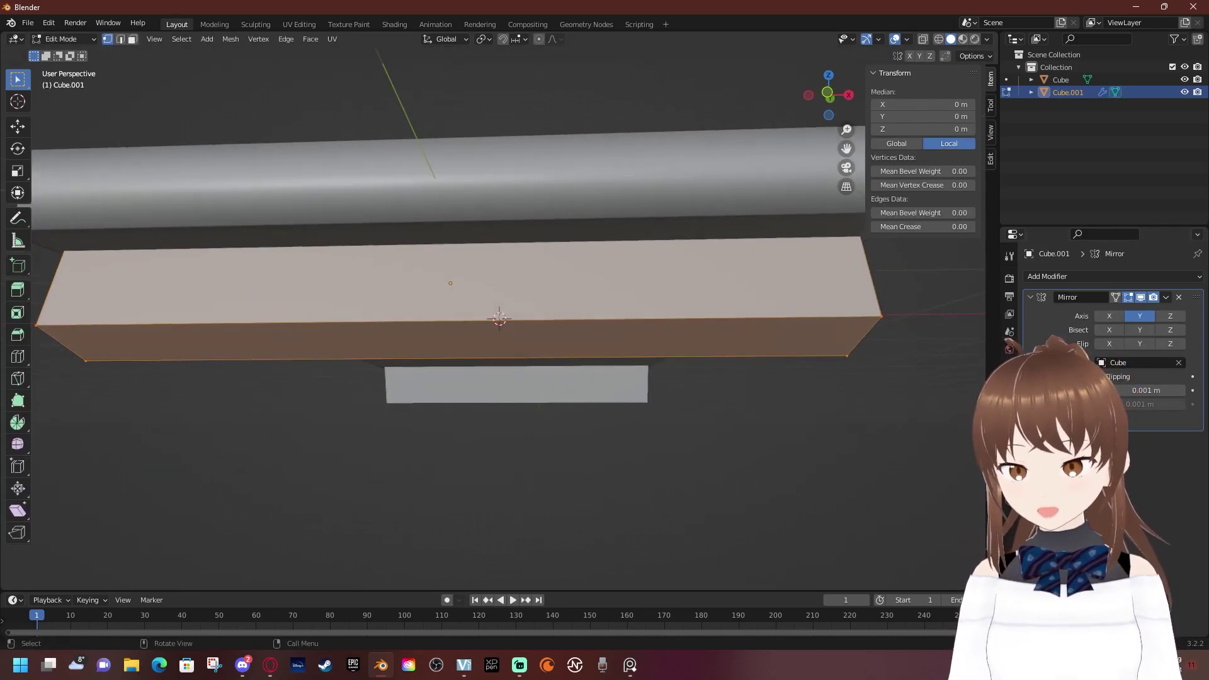
key(2)
click(440, 358)
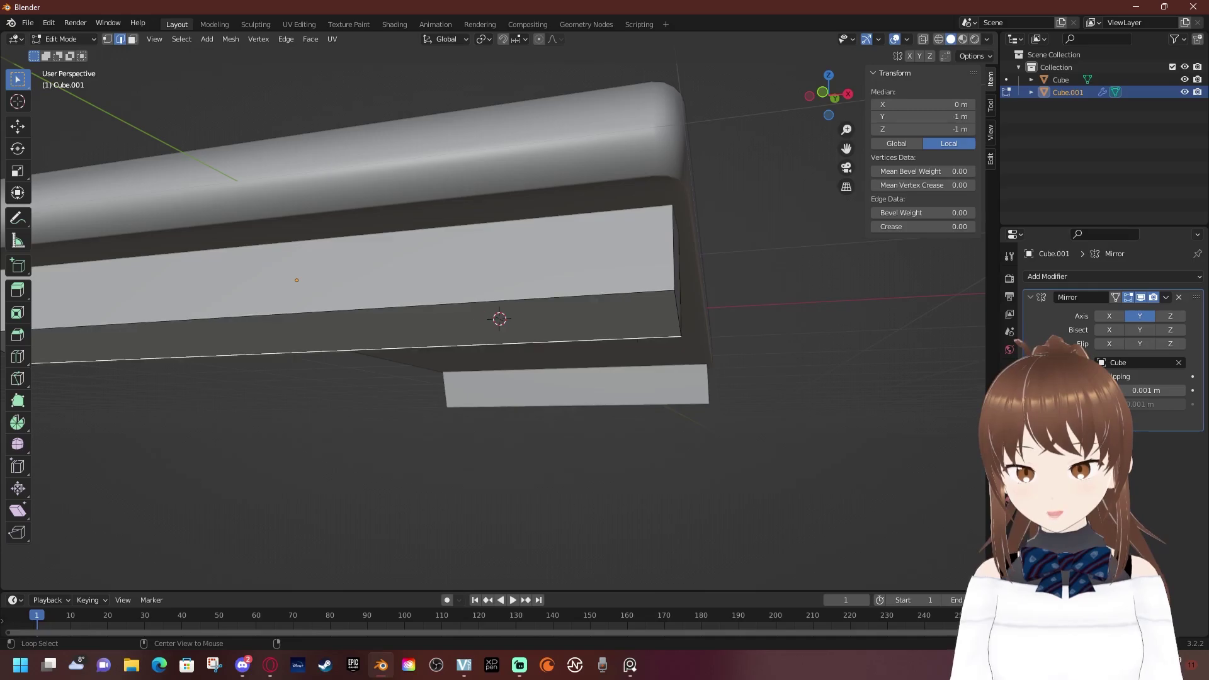
middle_drag(500, 318, 566, 284)
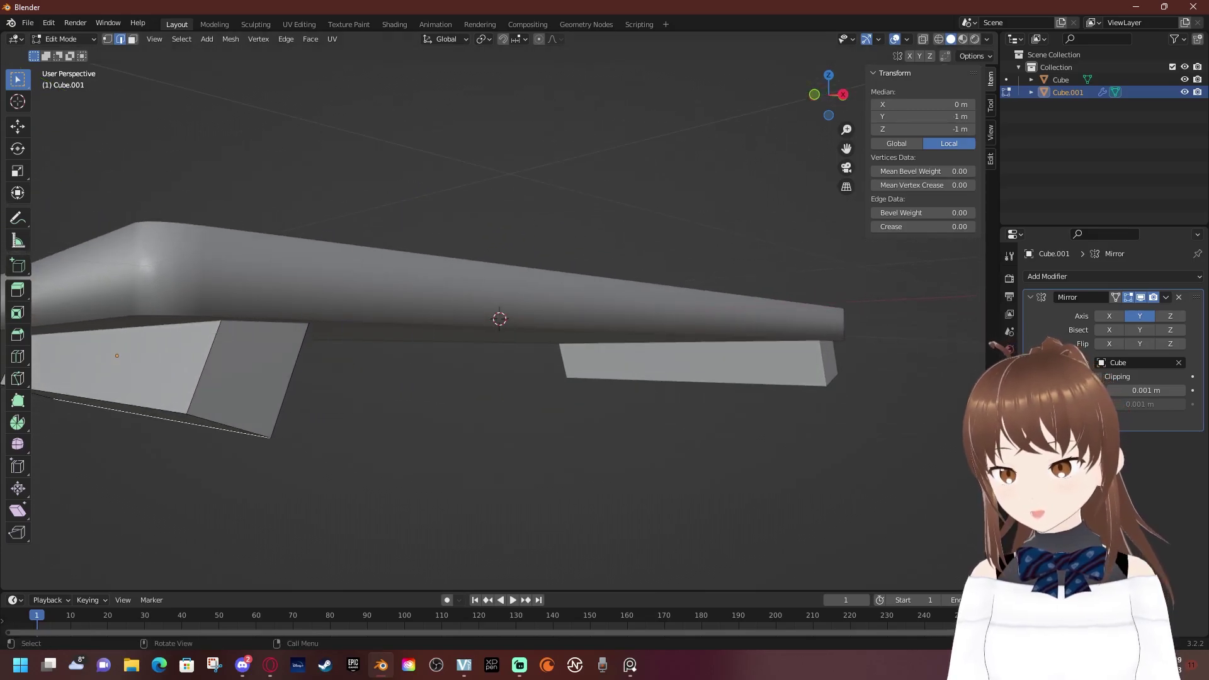
key(z)
click(195, 350)
mouse_move(500, 318)
middle_down()
mouse_move(510, 314)
mouse_move(390, 308)
mouse_move(377, 273)
mouse_move(416, 252)
mouse_move(629, 296)
middle_up()
Try a Ctrl+B edge bevel on the leg from the right side view, then cancel it
key(KP_3)
scroll(417, 252, up, 2)
scroll(629, 295, up, 1)
ctrl+scroll(630, 296, up, 3)
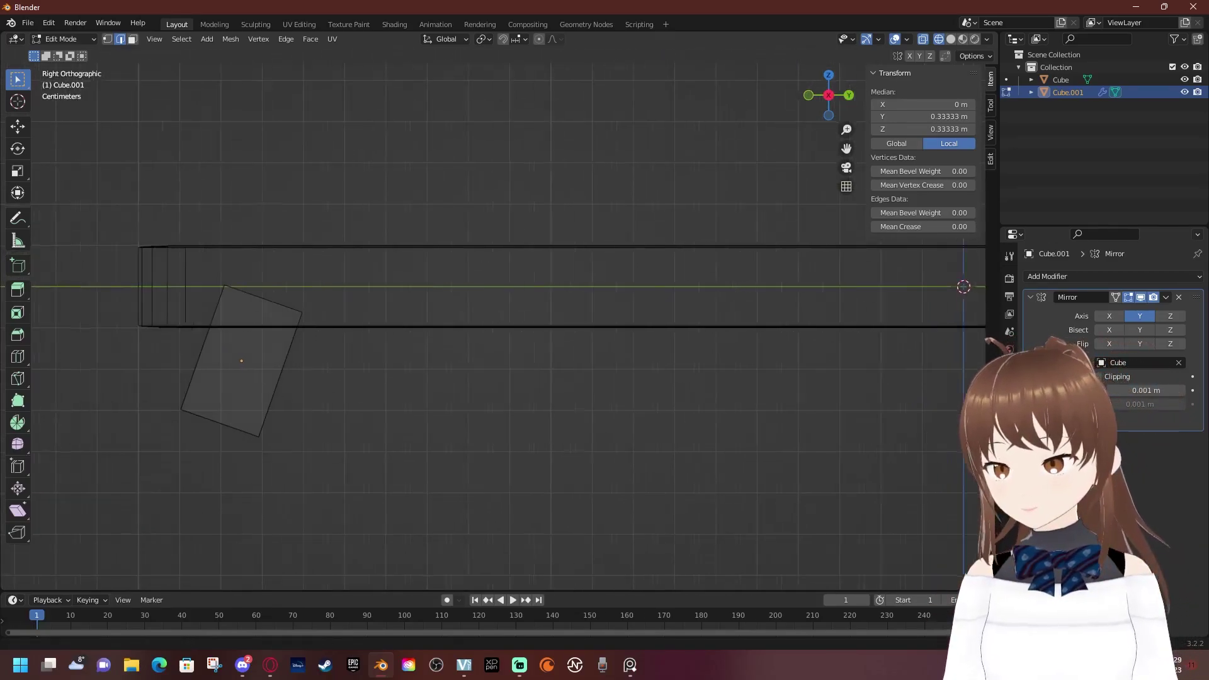
ctrl+scroll(630, 296, up, 3)
key(ctrl+b)
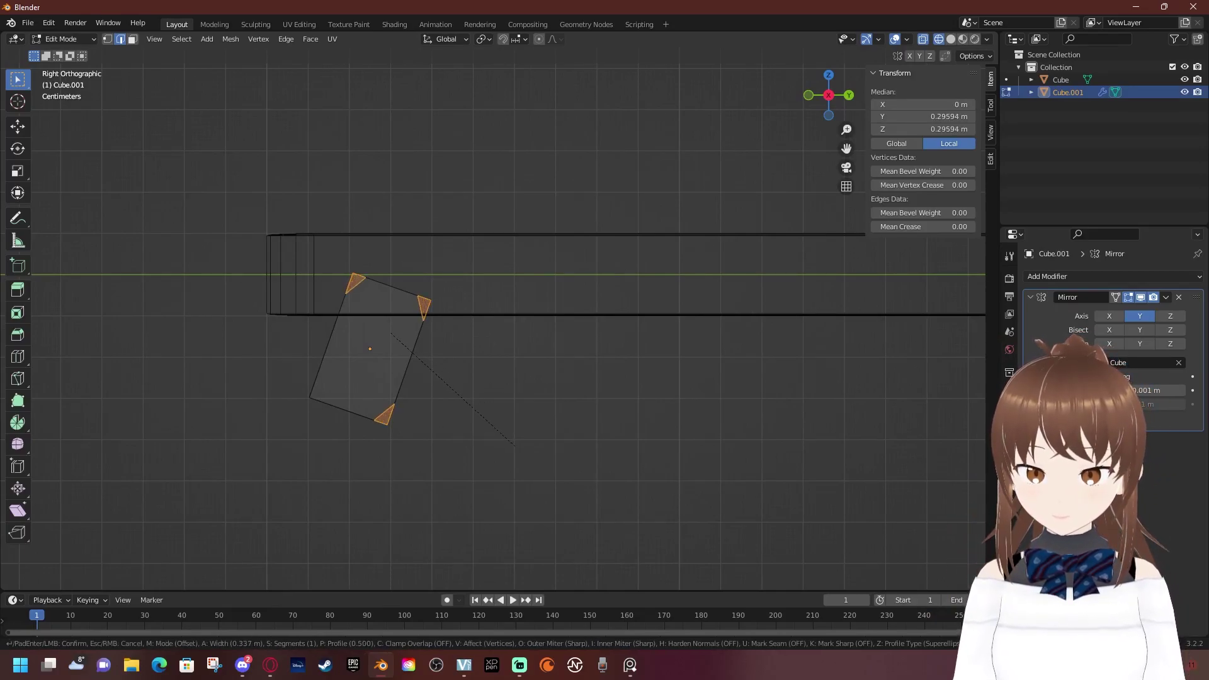
right_click(515, 445)
mouse_move(515, 445)
middle_down()
mouse_move(573, 396)
mouse_move(560, 503)
middle_up()
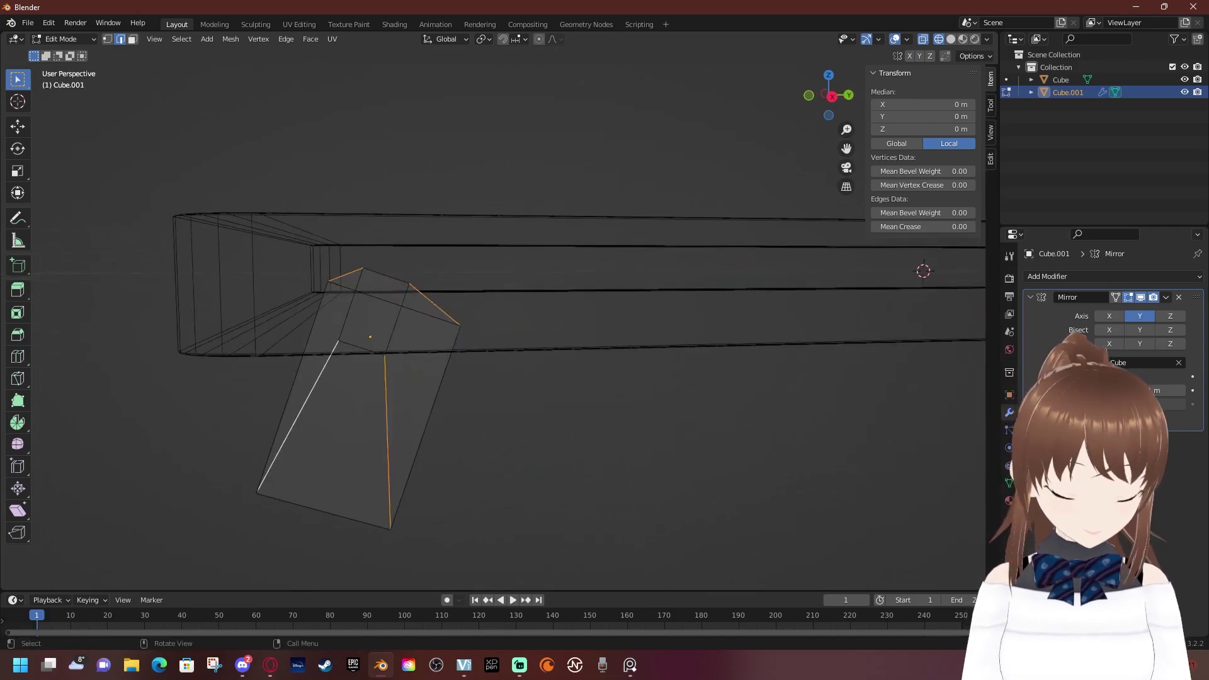
Bevel the leg's long edges with 4 segments and check them side-on
key(ctrl+b)
scroll(564, 510, up, 1)
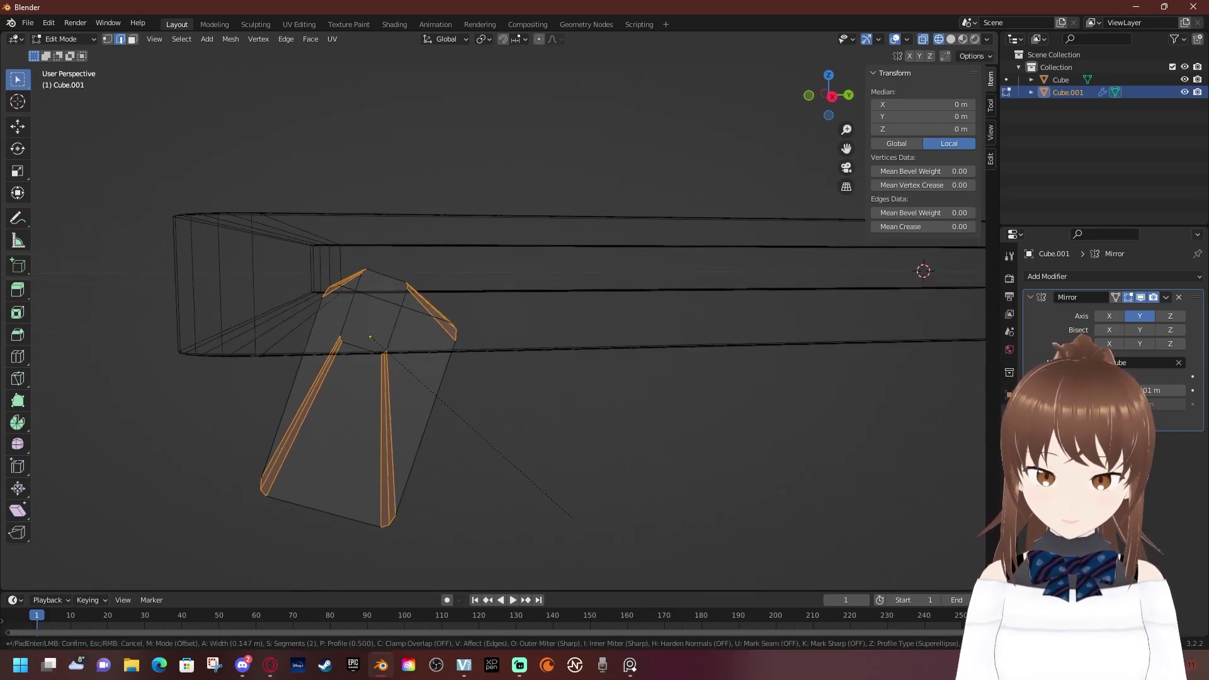
scroll(569, 520, up, 1)
scroll(580, 532, up, 1)
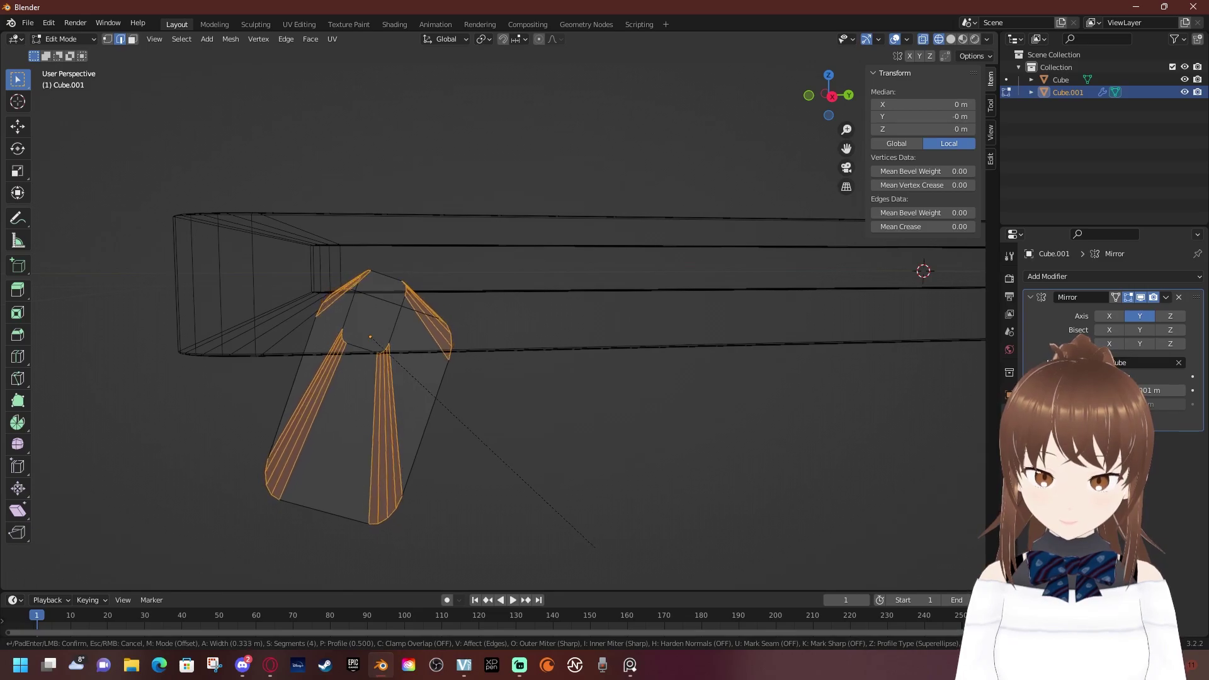
click(595, 546)
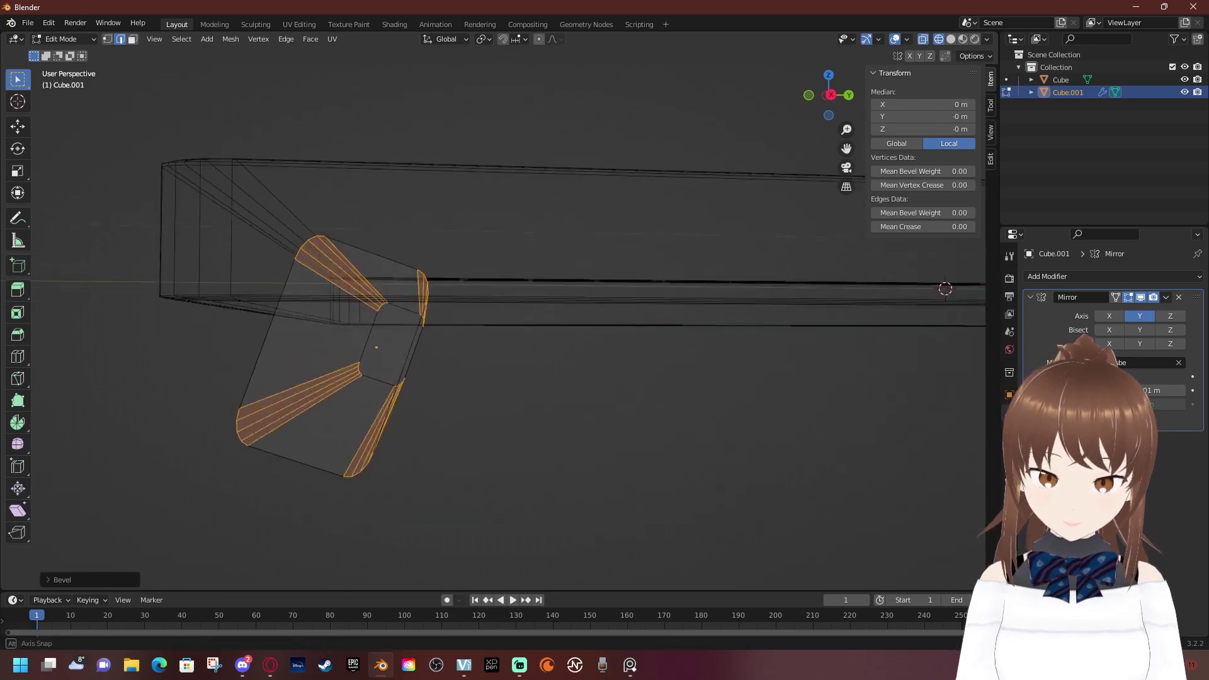
middle_drag(595, 546, 567, 542)
key(KP_3)
scroll(508, 314, up, 1)
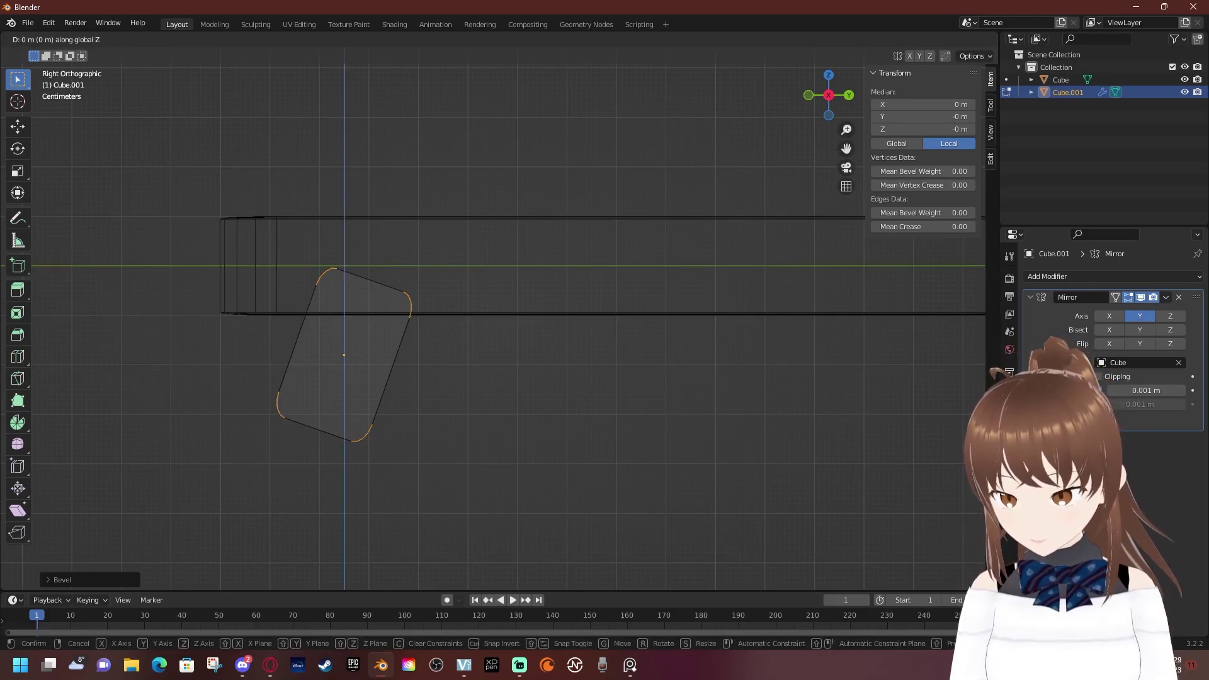
Move the legs slightly upward along Z beneath the board
key(a)
key(Tab)
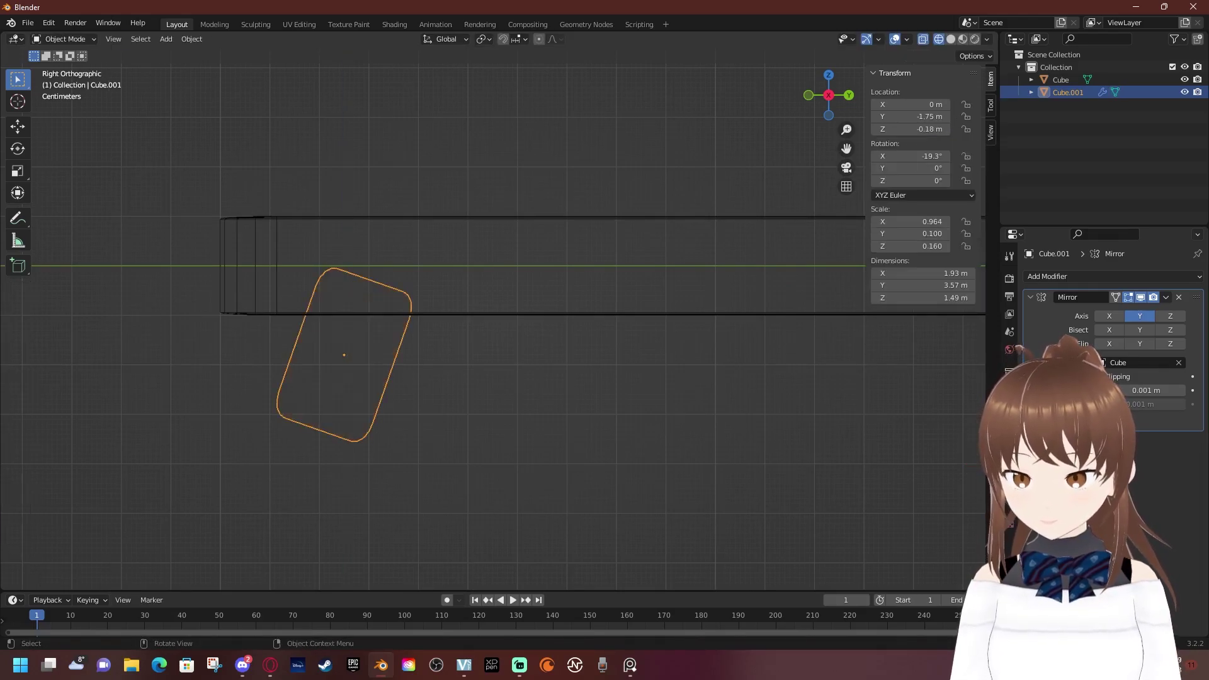
key(g)
key(z)
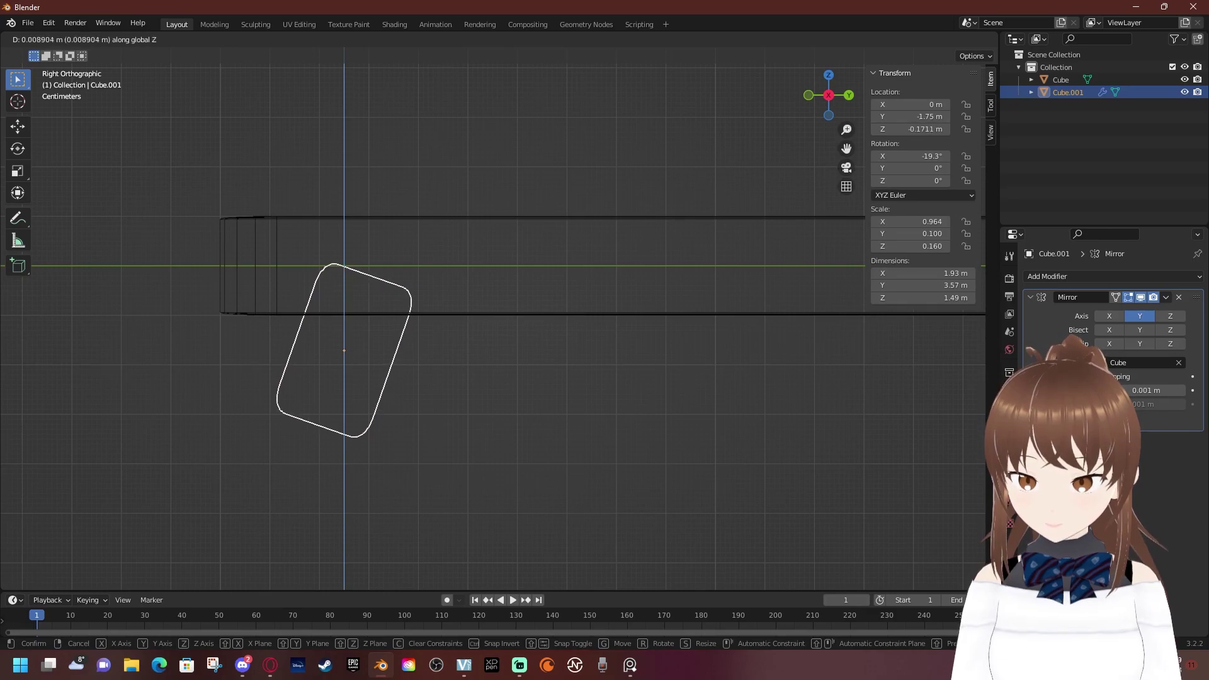
key(Return)
scroll(493, 314, down, 2)
Return to solid shading, deselect all, and recentre the view on the board
key(Tab)
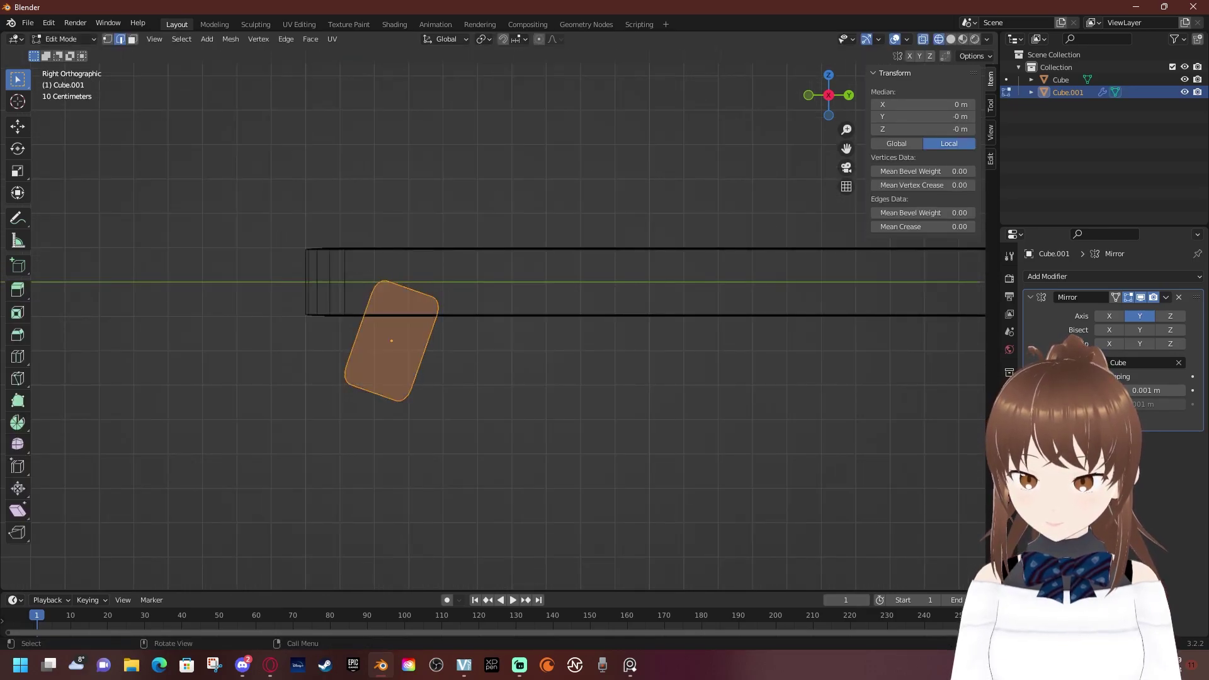
key(z)
click(513, 451)
middle_drag(514, 451, 428, 435)
key(alt+a)
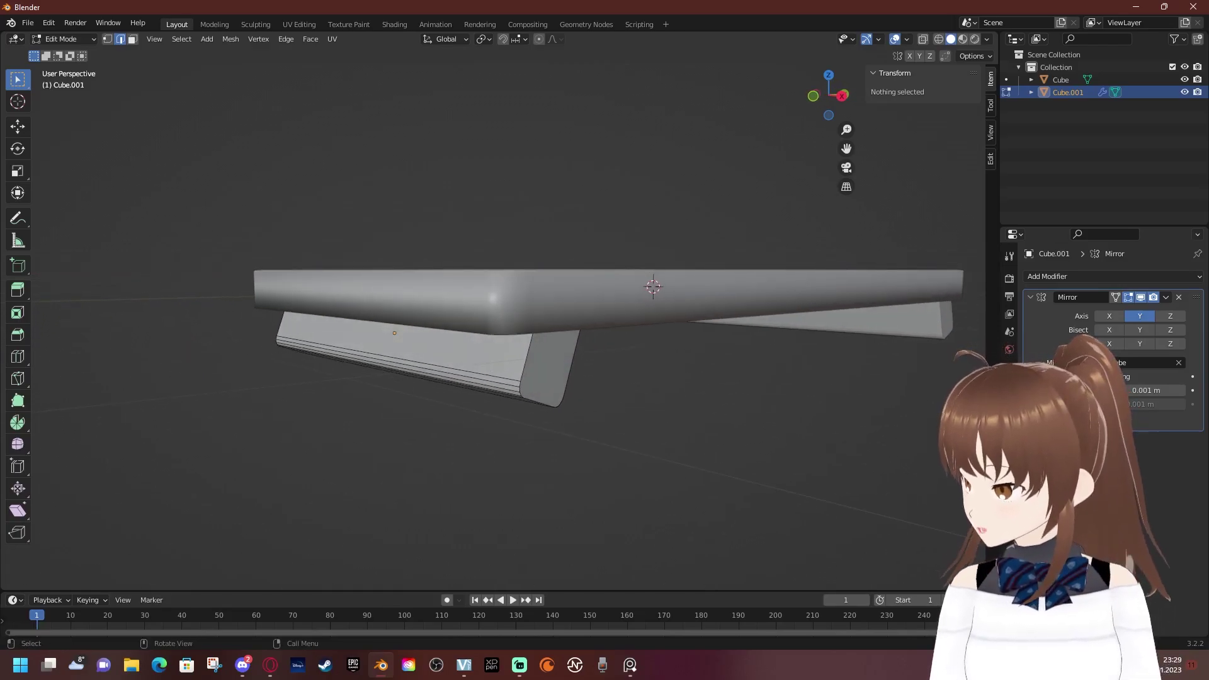
scroll(493, 315, down, 1)
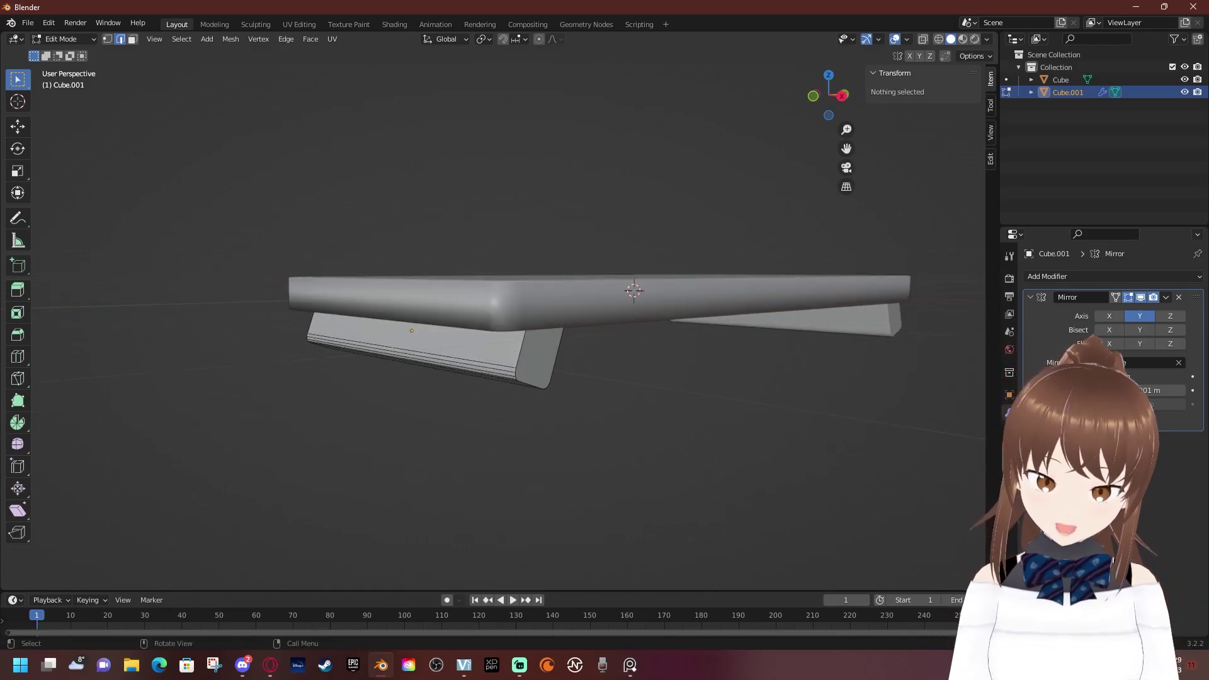
mouse_move(428, 435)
middle_down()
mouse_move(453, 428)
mouse_move(479, 391)
mouse_move(441, 441)
mouse_move(463, 478)
middle_up()
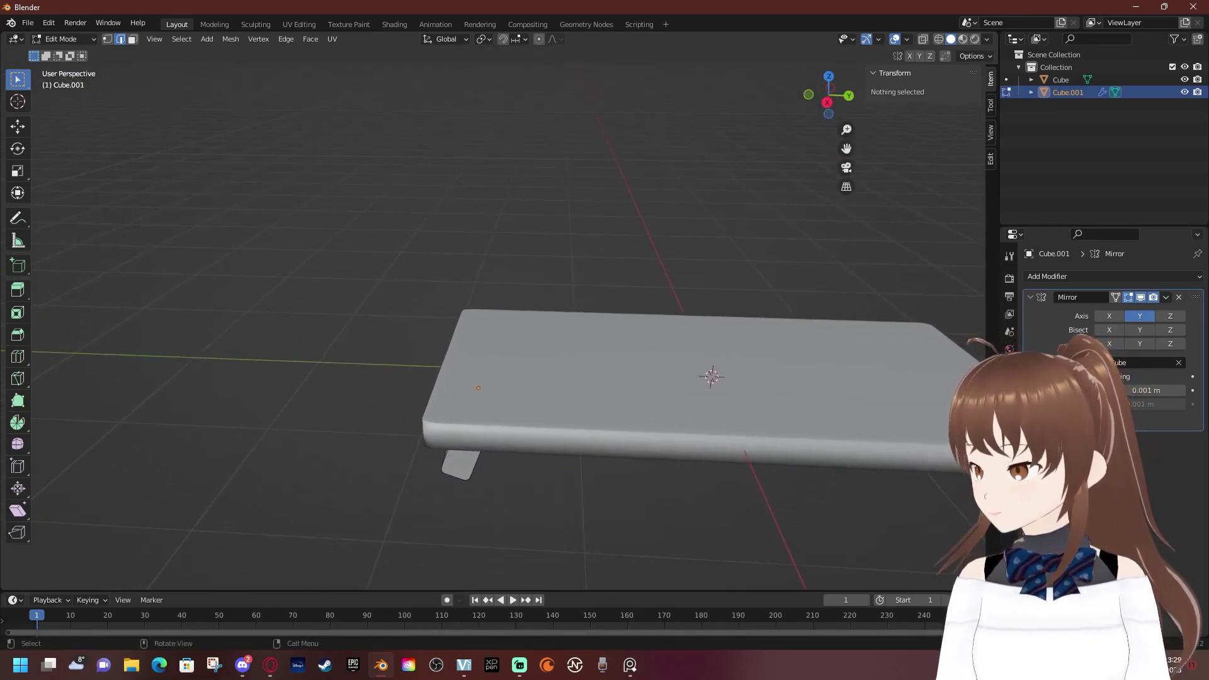
key(Home)
Add a flattened test cube, undo it, then return to Object Mode with nothing selected
key(F3)
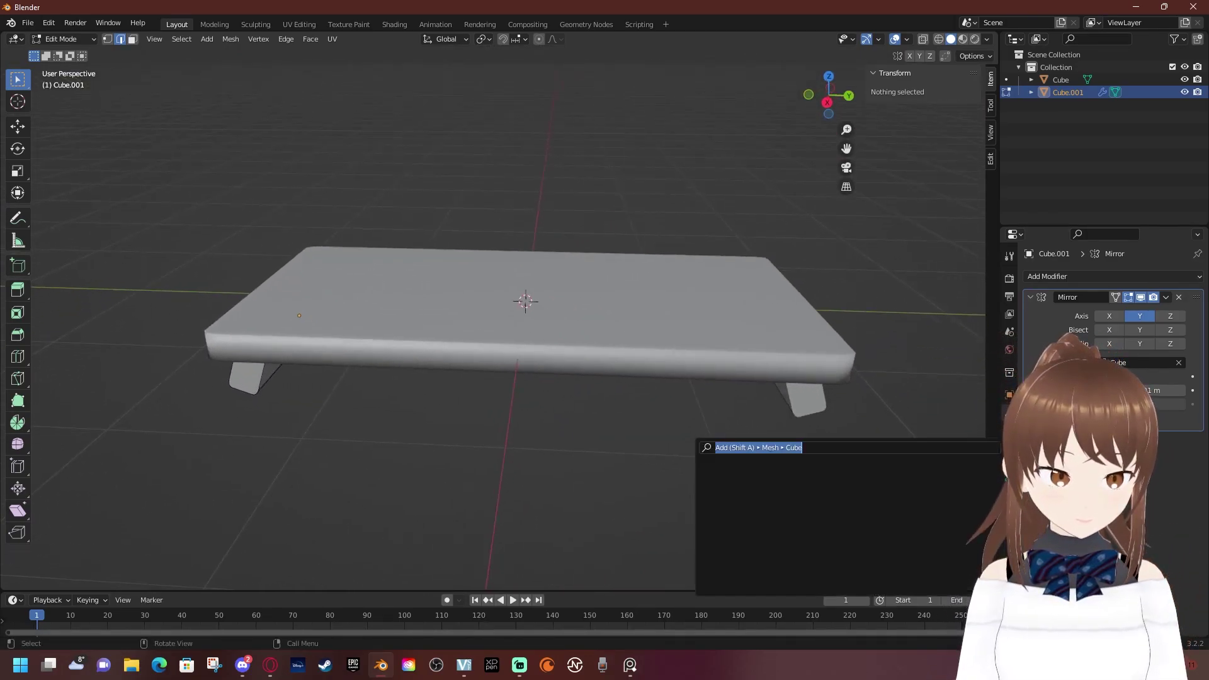
key(Return)
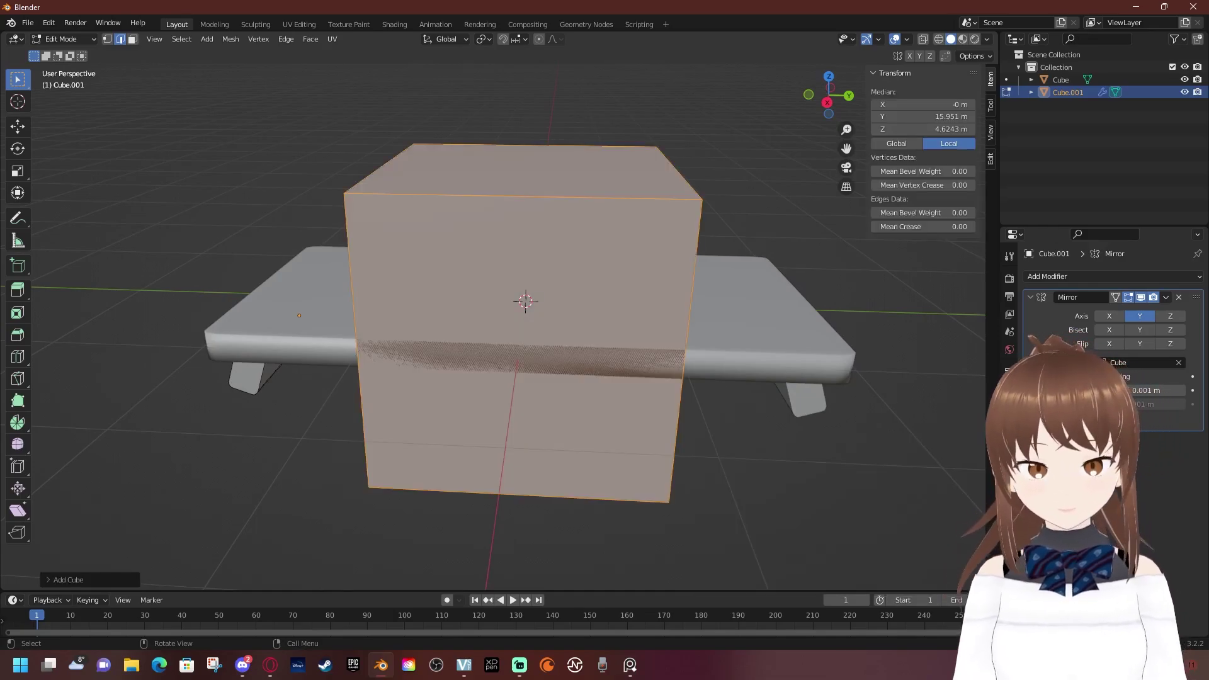
key(s)
key(z)
click(623, 410)
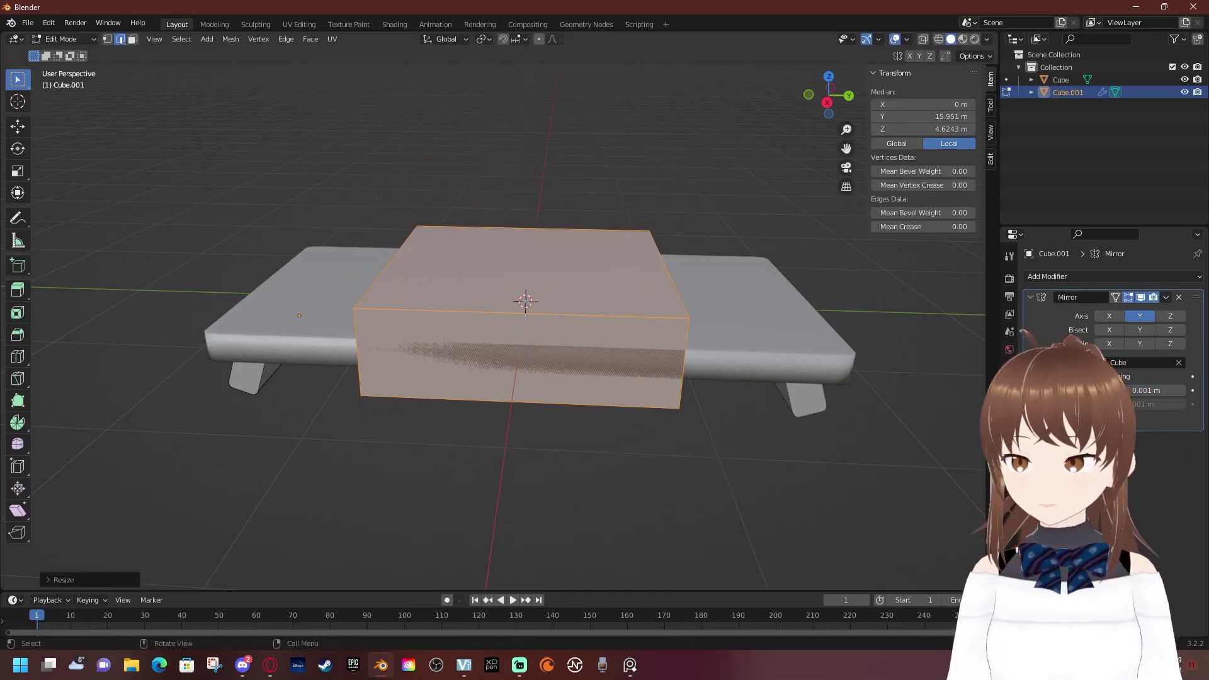
key(ctrl+z)
key(ctrl+z)
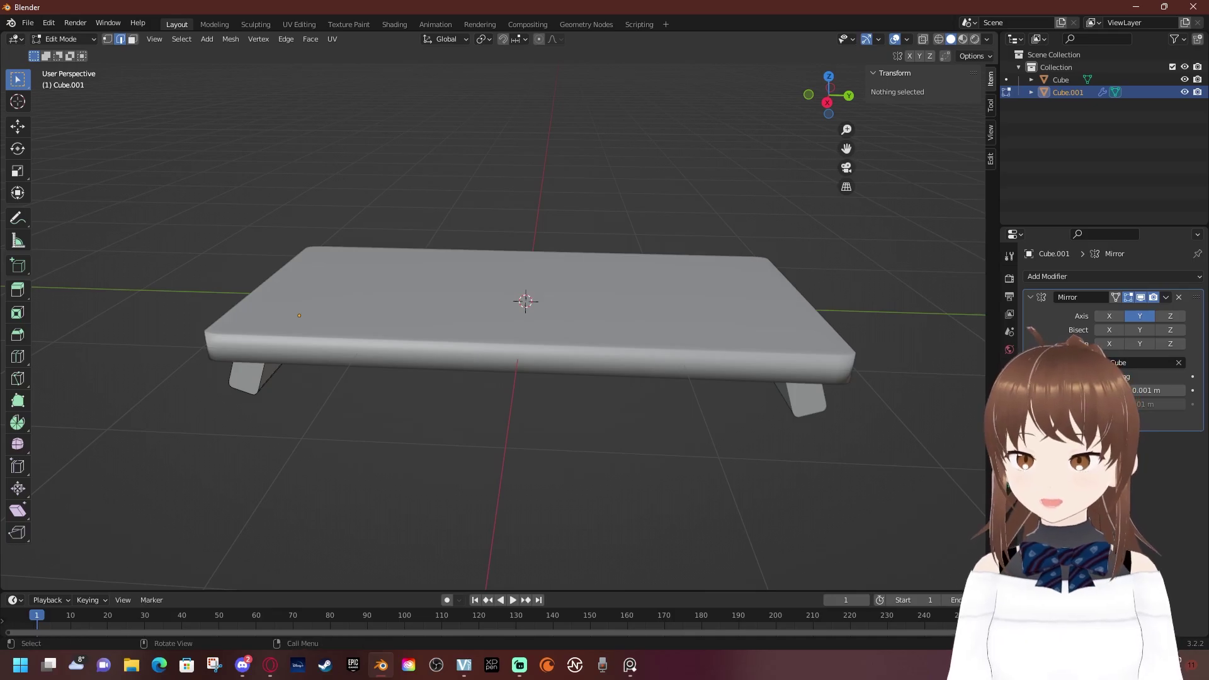
key(Tab)
key(alt+a)
Add a new cube and set all its dimensions to 0.1 m
key(F3)
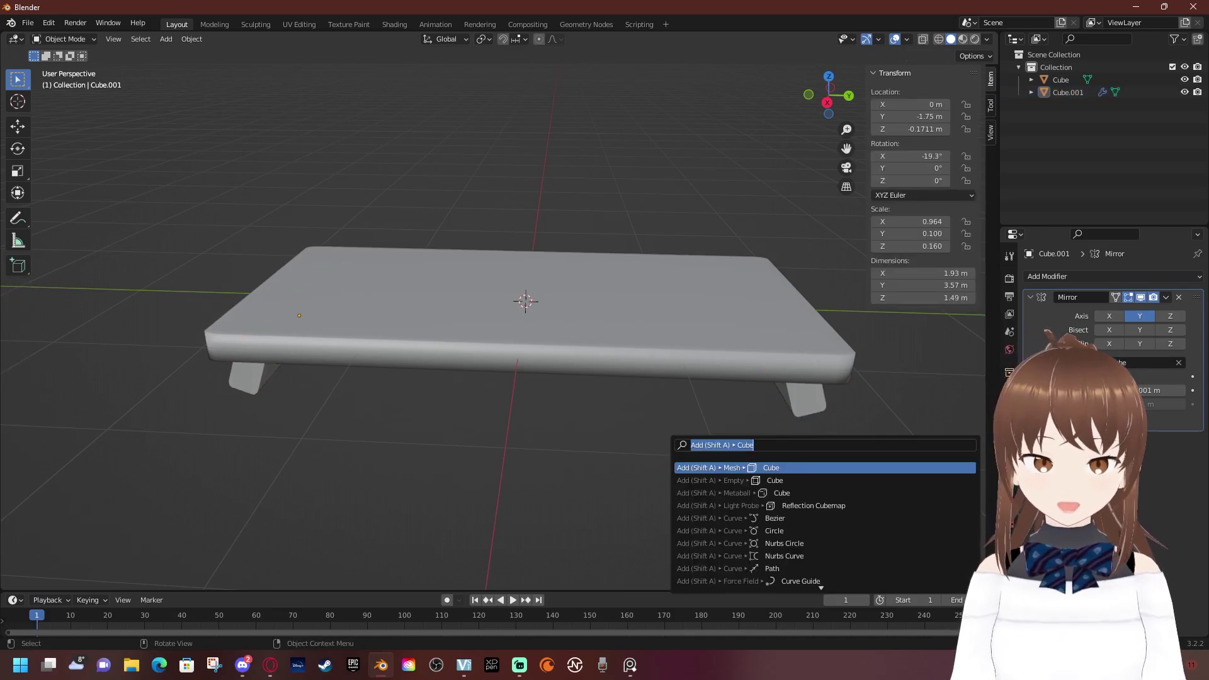
text(cube)
key(Return)
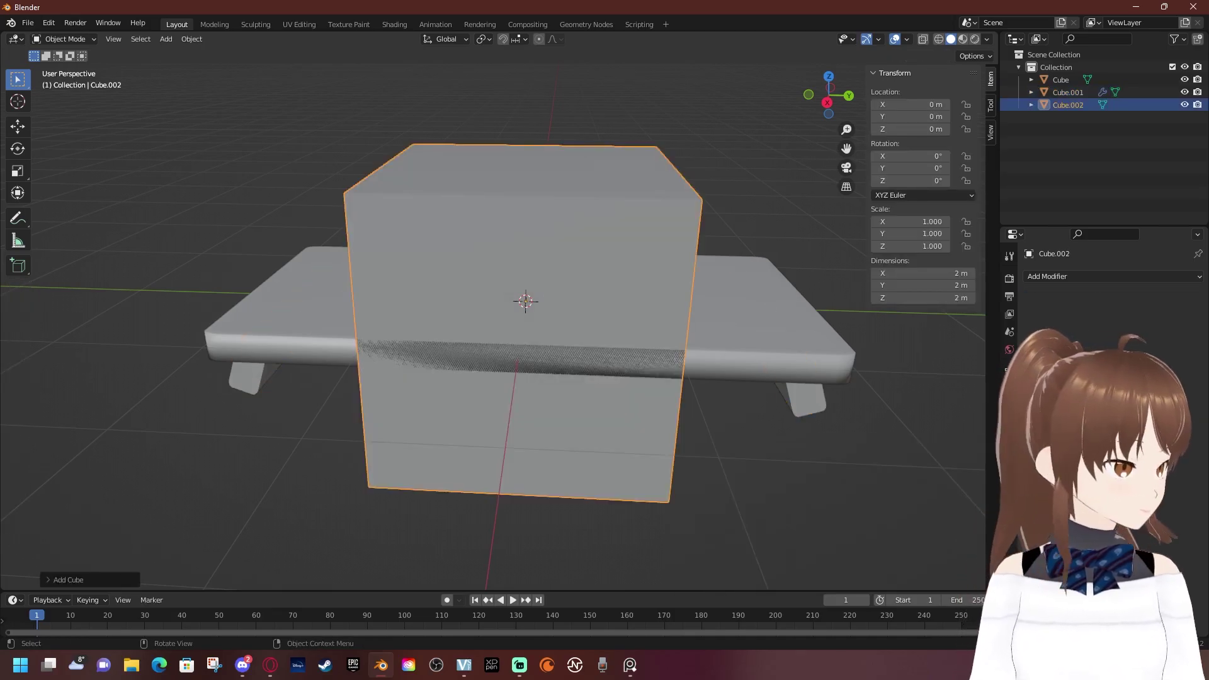
key(s)
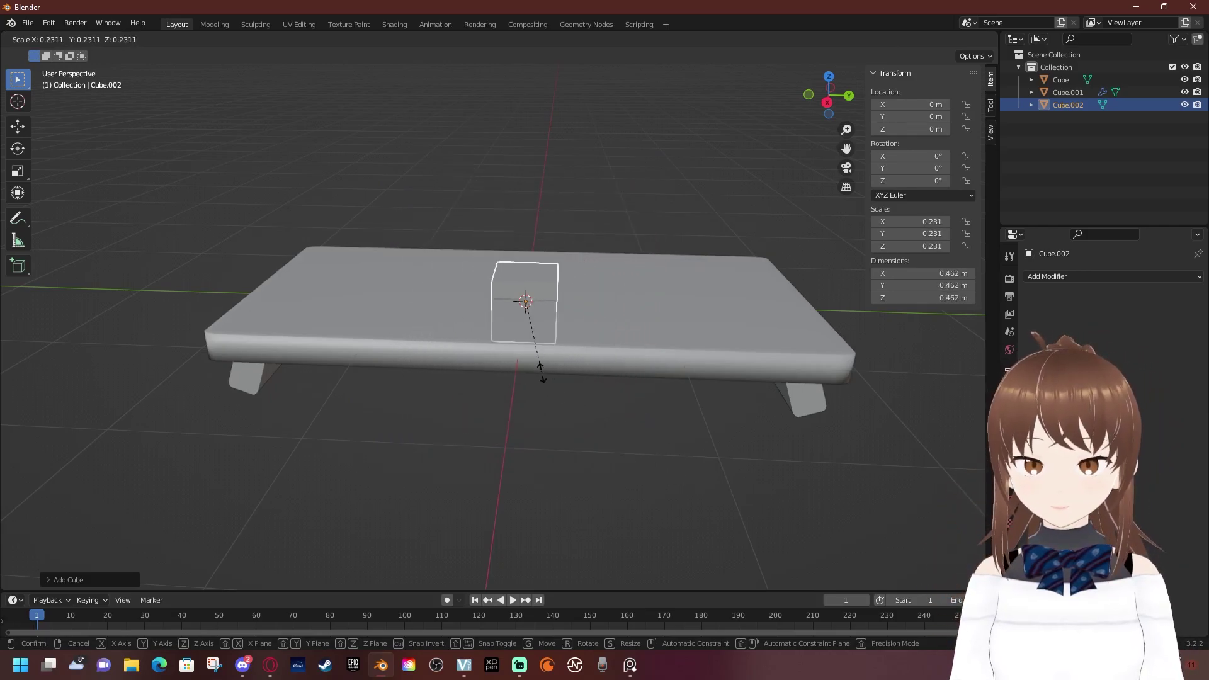
click(541, 373)
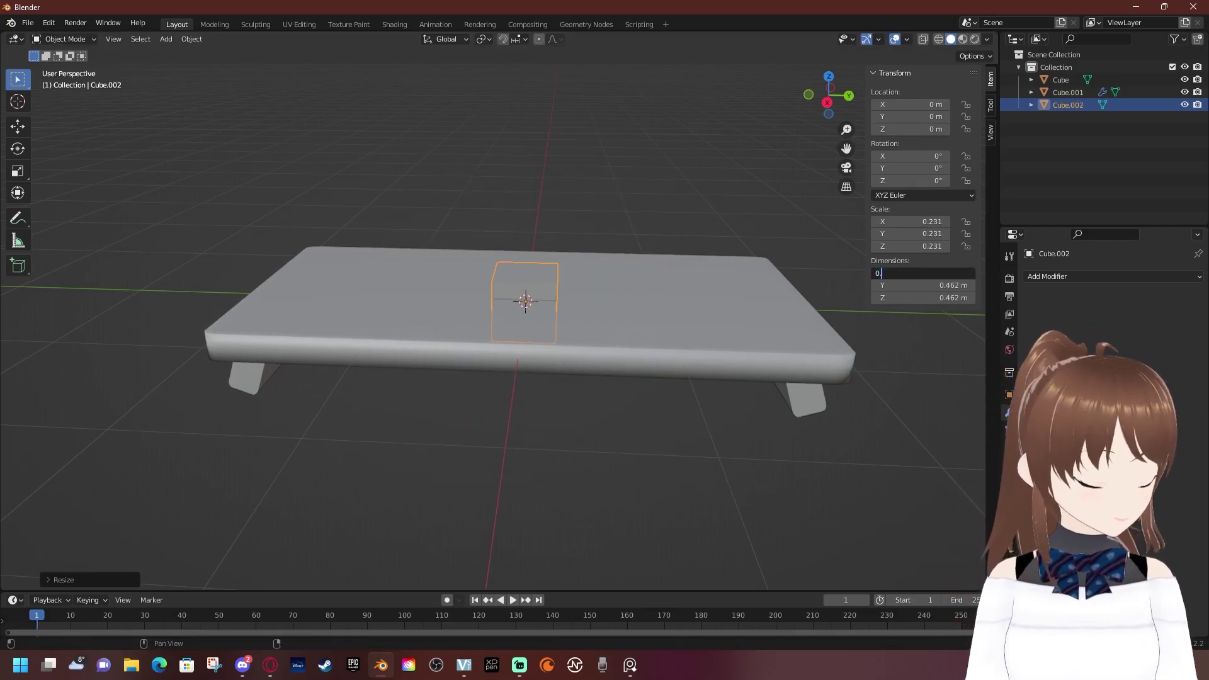
text(0.1)
key(Return)
drag(923, 273, 922, 298)
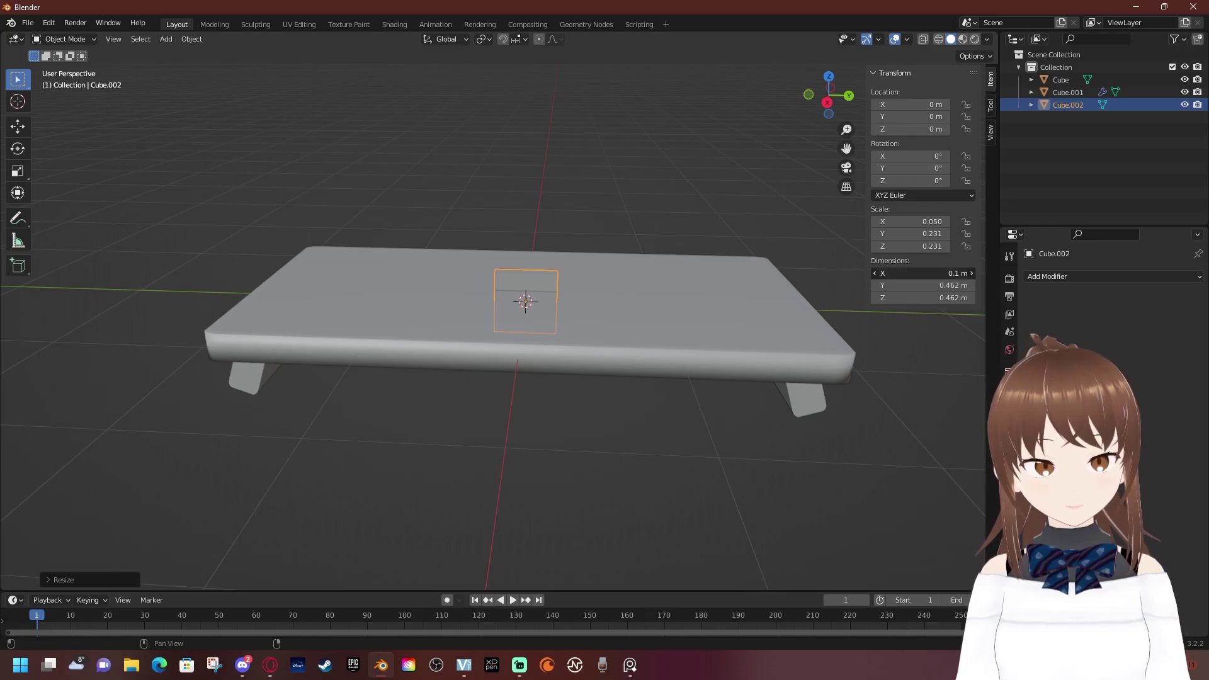
text(1)
key(Return)
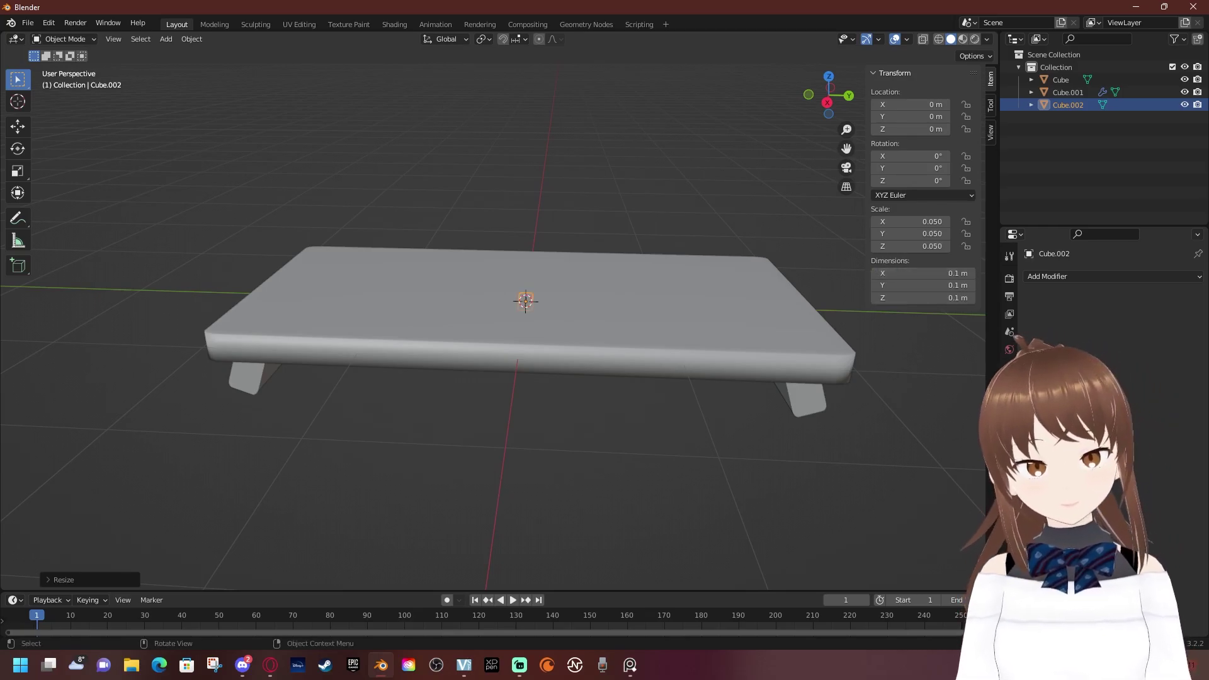
Raise the small cube vertically and move it onto the board
key(g)
key(z)
key(Return)
mouse_move(526, 300)
middle_down()
mouse_move(517, 280)
mouse_move(456, 291)
mouse_move(576, 419)
mouse_move(648, 545)
middle_up()
scroll(456, 290, up, 3)
key(g)
key(Return)
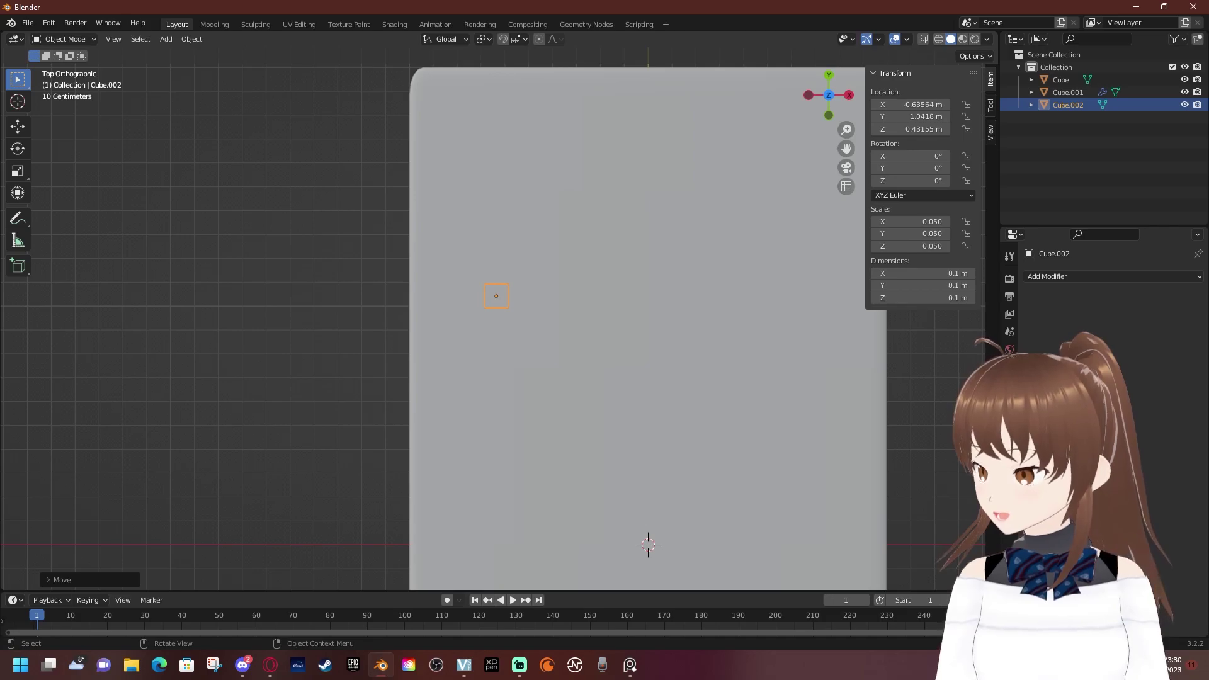
middle_drag(648, 545, 692, 586)
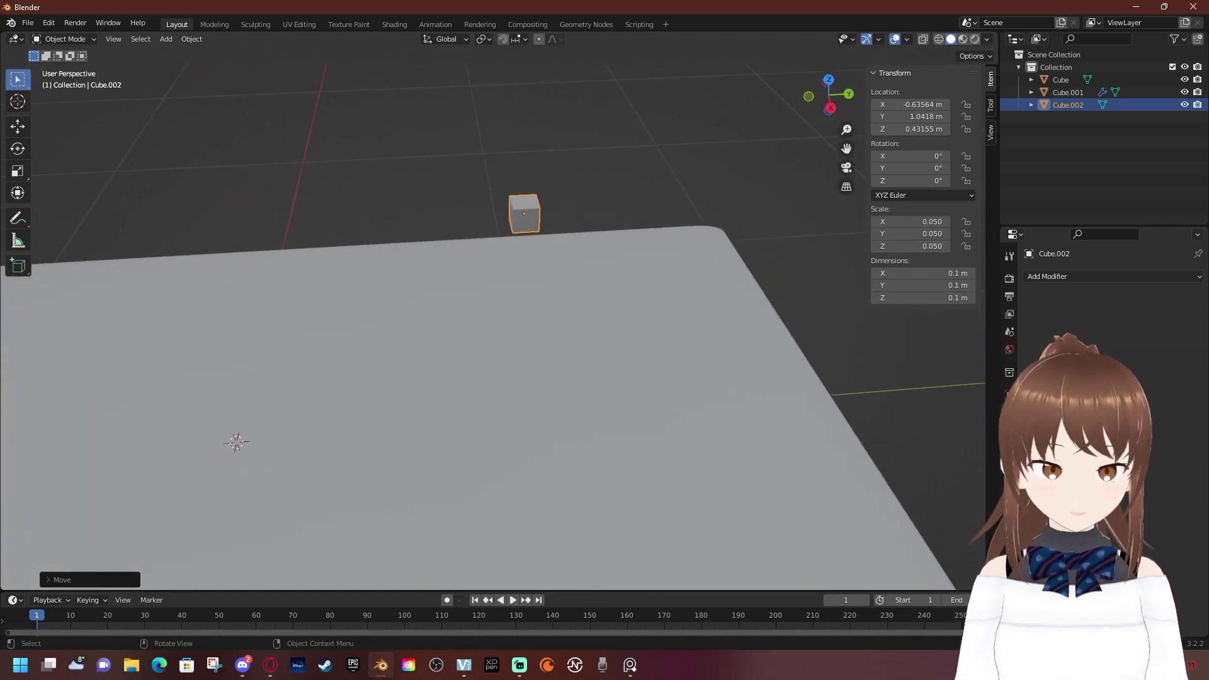
Set the cube's X, Y and Z dimensions all to 0.5 m
drag(922, 273, 923, 298)
text(0.5)
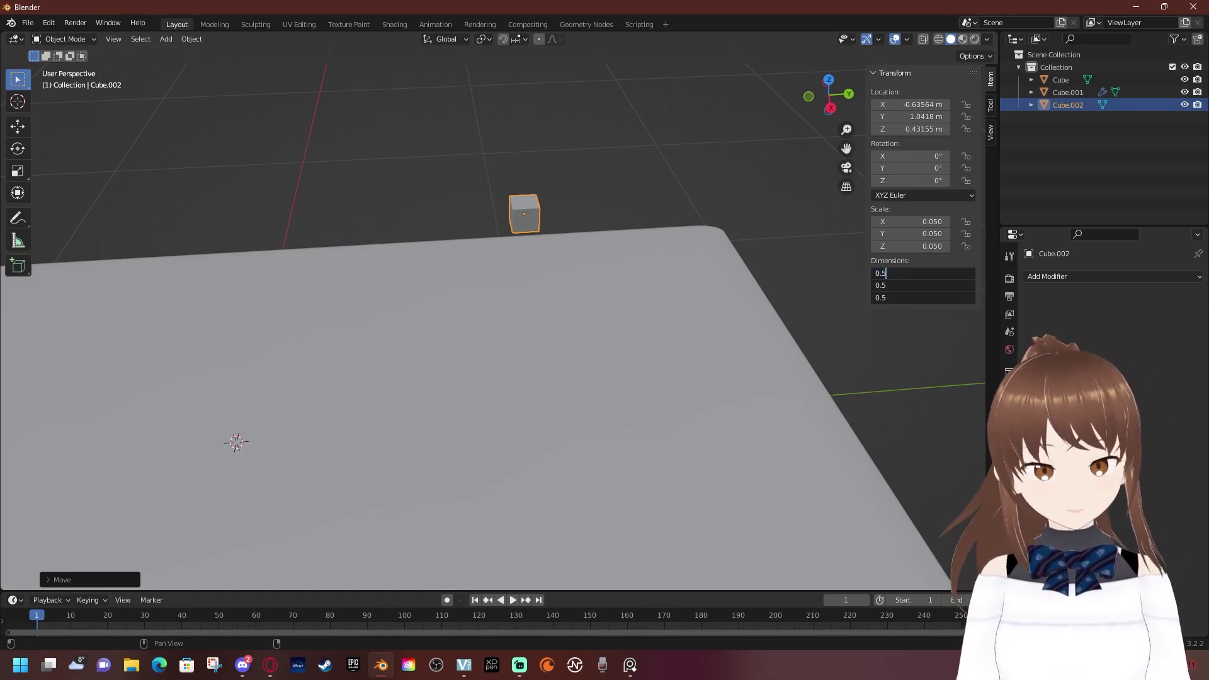
key(Return)
scroll(504, 315, down, 5)
middle_drag(503, 315, 478, 353)
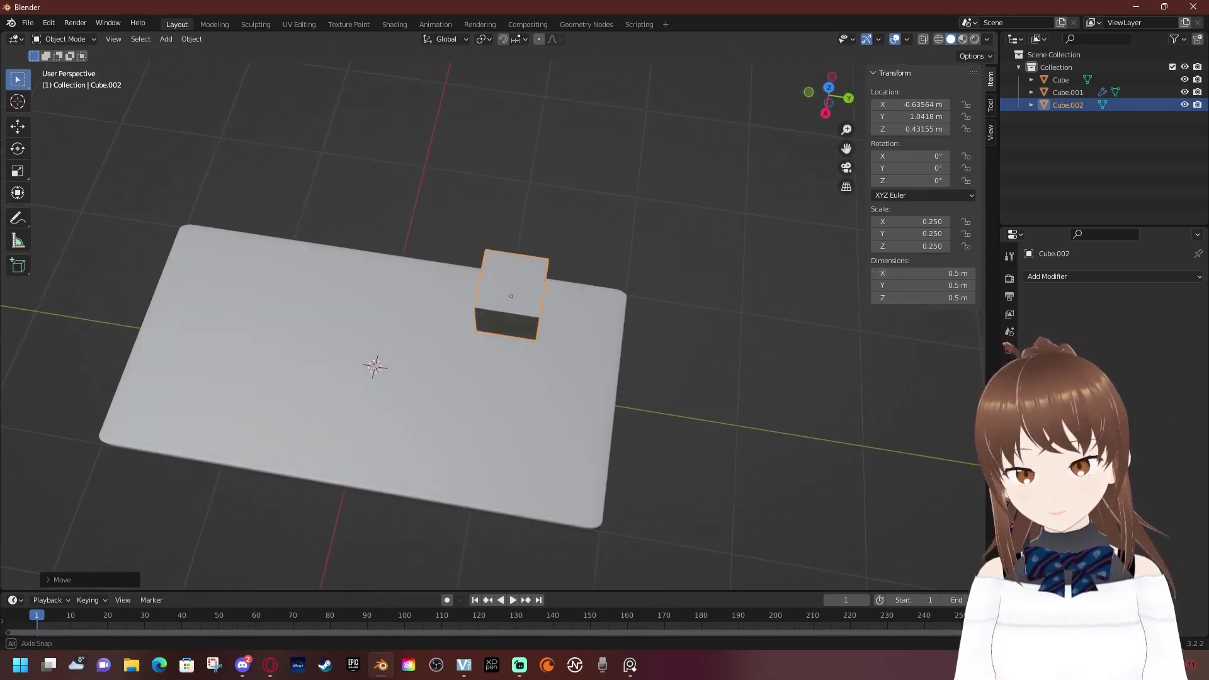
scroll(504, 283, up, 2)
scroll(504, 283, up, 1)
scroll(504, 283, up, 1)
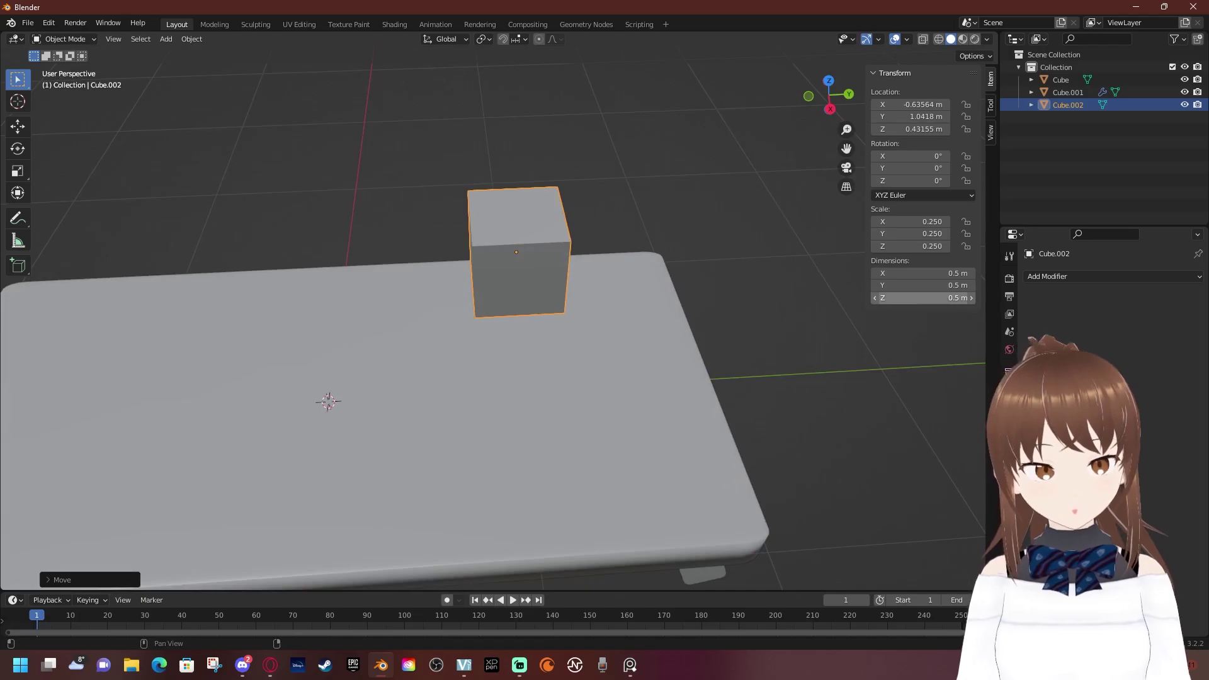
scroll(504, 284, up, 2)
middle_drag(504, 315, 503, 296)
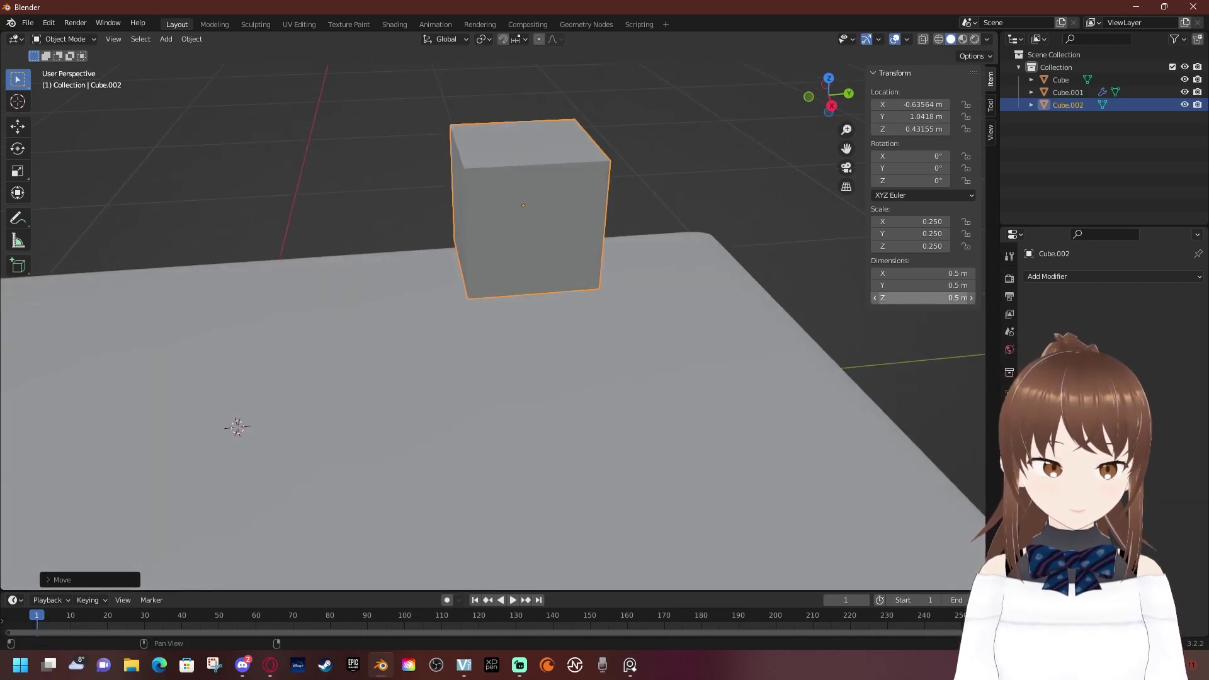
Set the block's Z dimension (height) to 0.23 m
drag(923, 298, 951, 298)
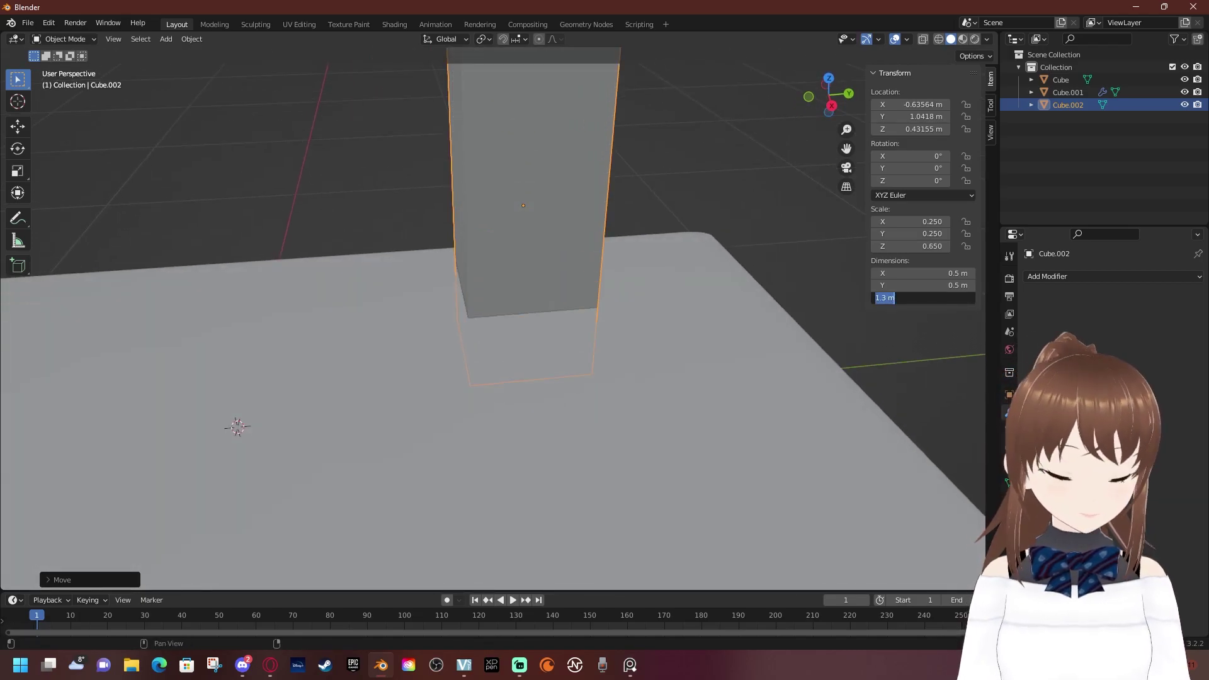
text(0.1)
key(Return)
scroll(503, 284, up, 2)
scroll(503, 284, up, 2)
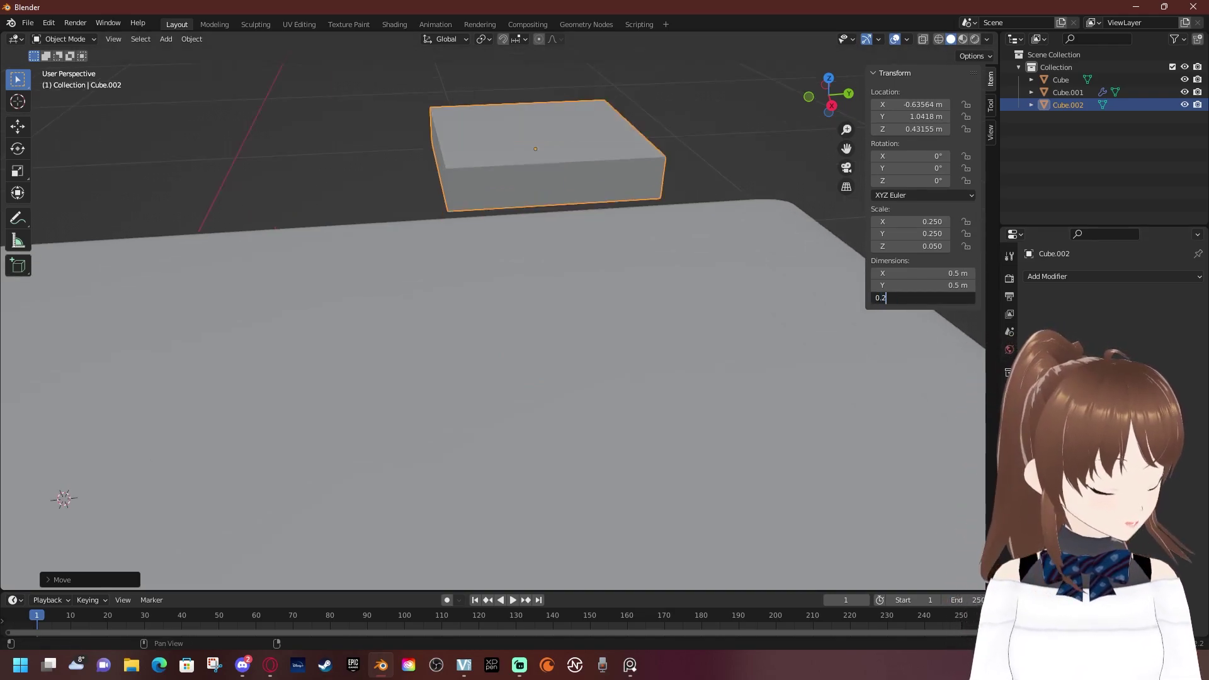
text(3)
key(Return)
mouse_move(504, 315)
middle_down()
mouse_move(378, 295)
mouse_move(384, 334)
middle_up()
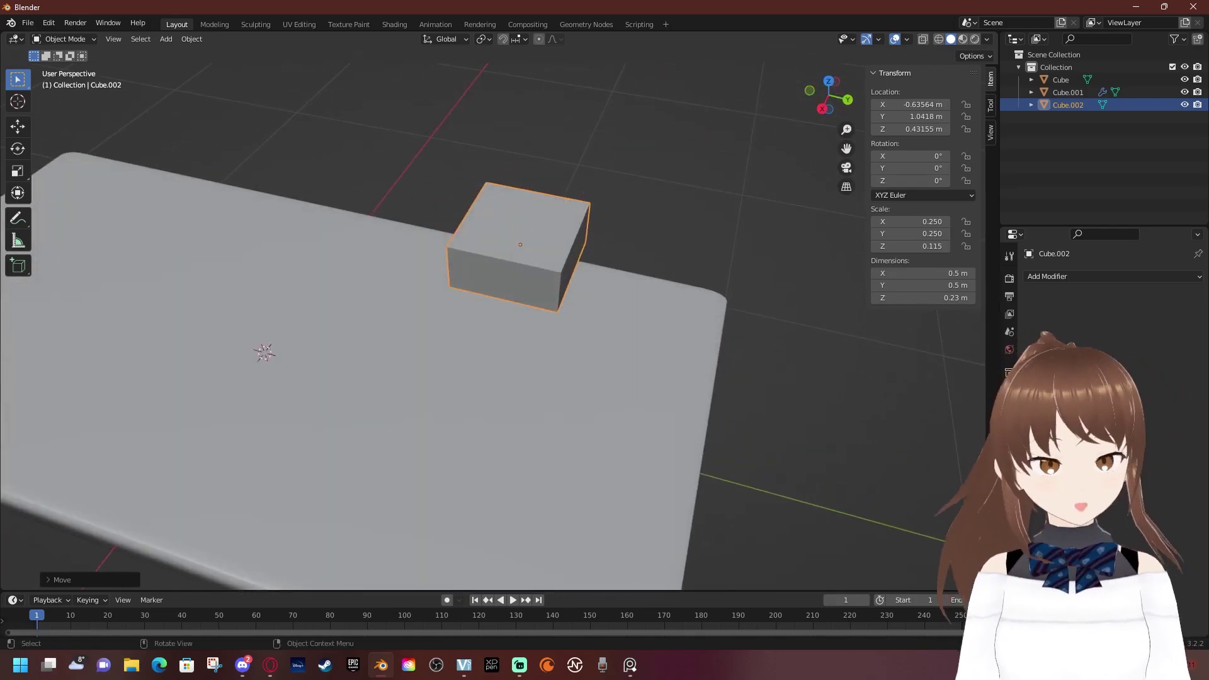
scroll(498, 315, up, 2)
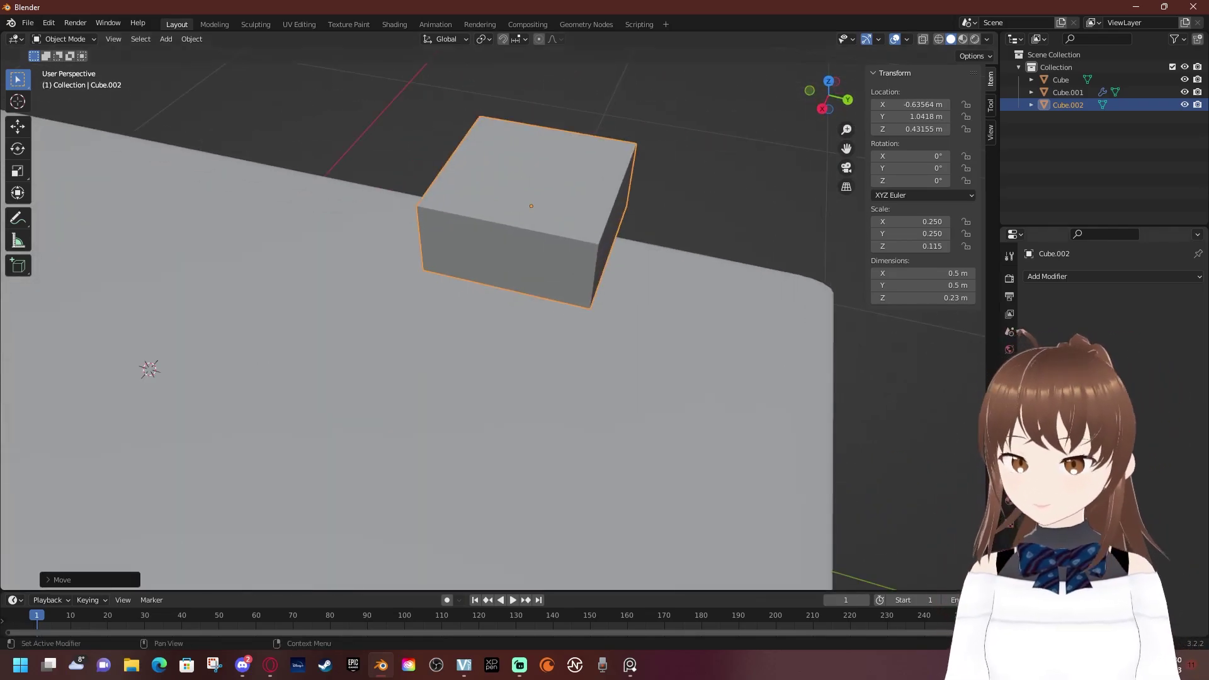
click(1048, 277)
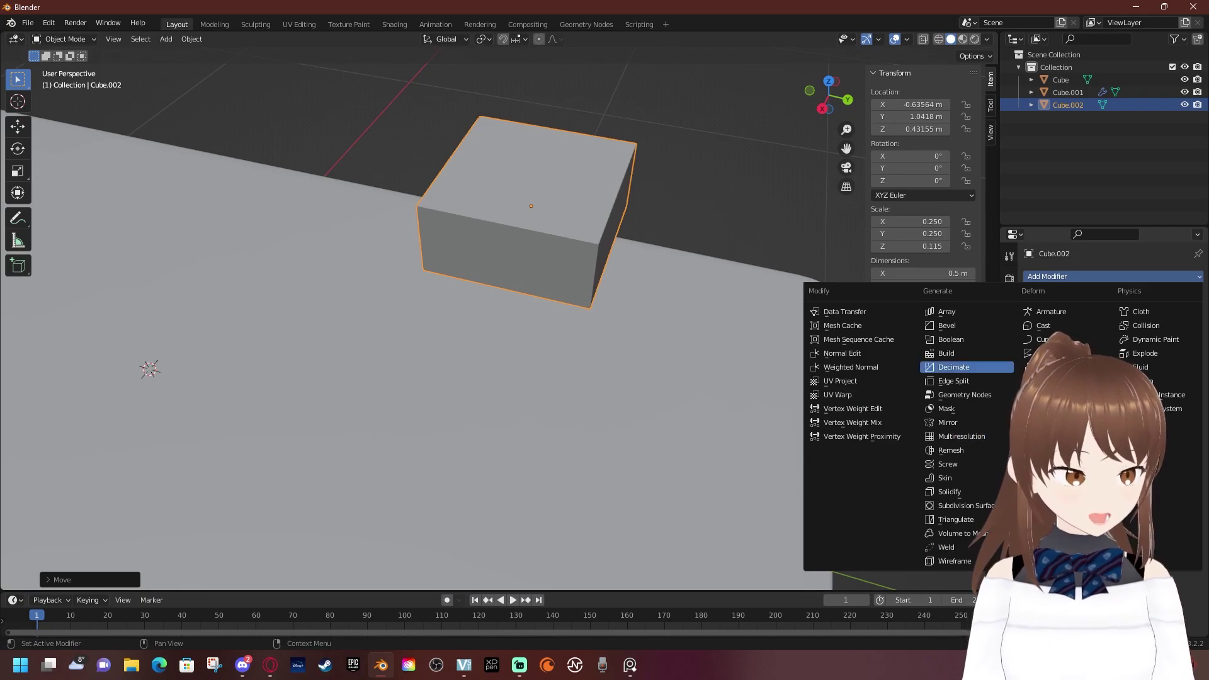
Add a Subdivision Surface modifier at level 3 and enter Edit Mode
click(957, 506)
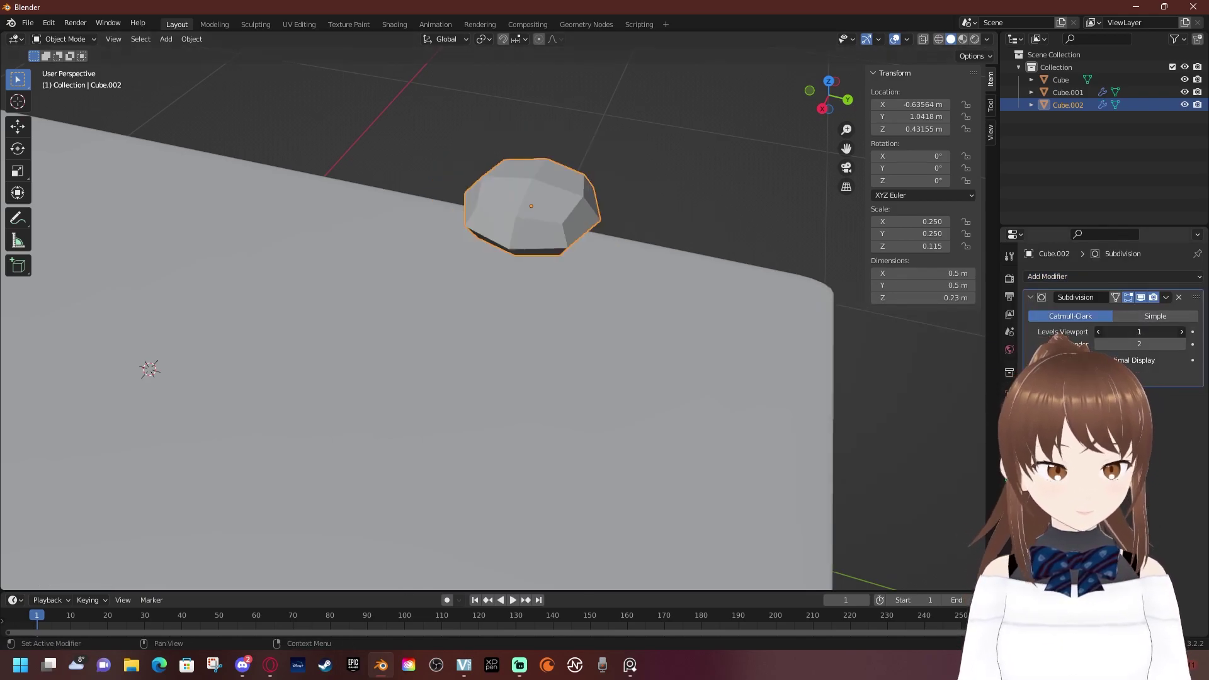
key(ctrl+3)
middle_drag(440, 378, 485, 327)
key(Tab)
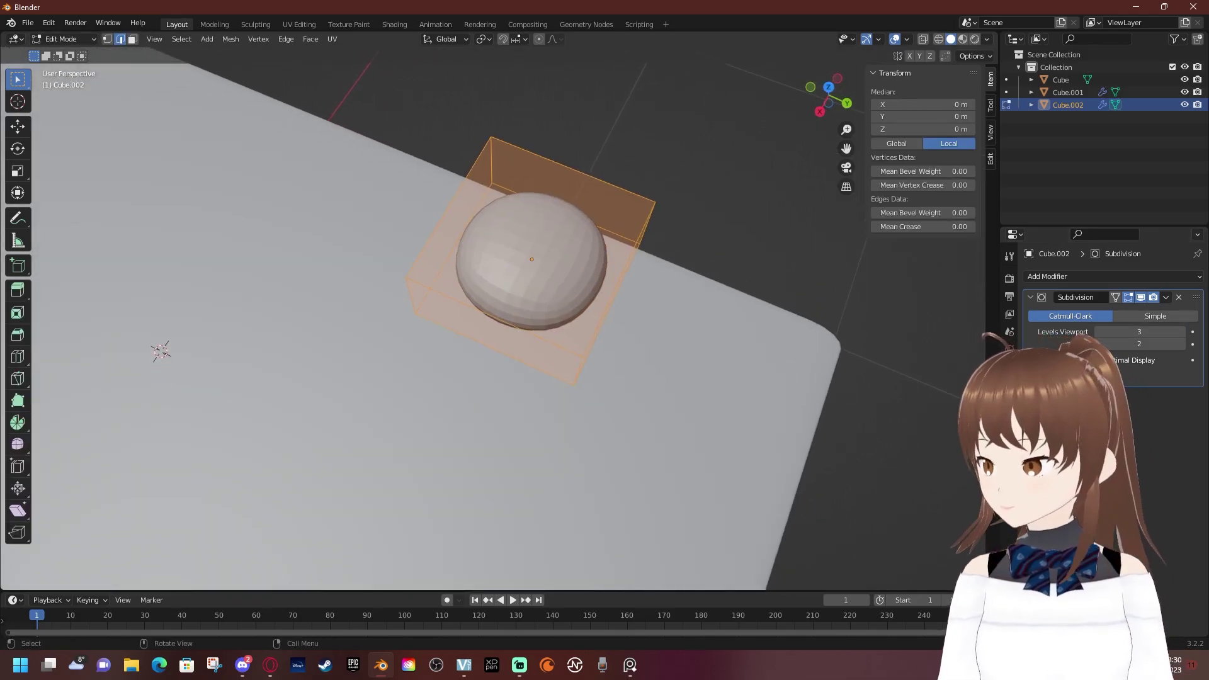
mouse_move(160, 348)
middle_down()
mouse_move(154, 369)
mouse_move(159, 344)
middle_up()
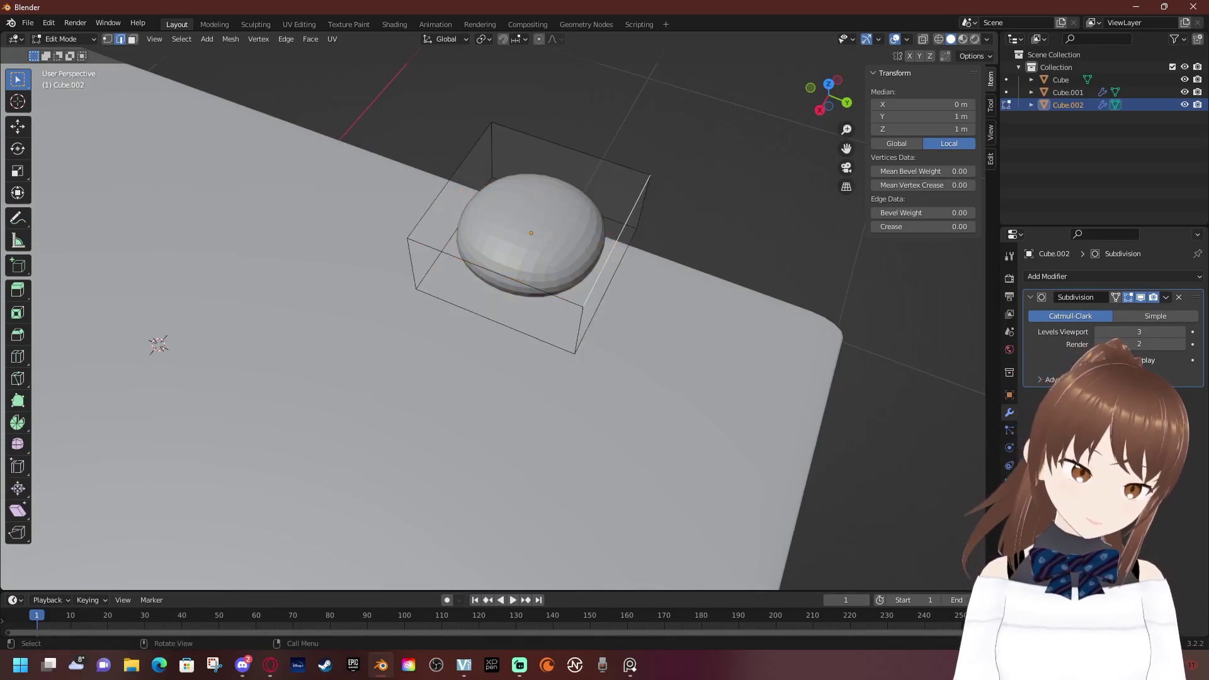
Extrude both end faces outward into a capsule, then view from the top
key(e)
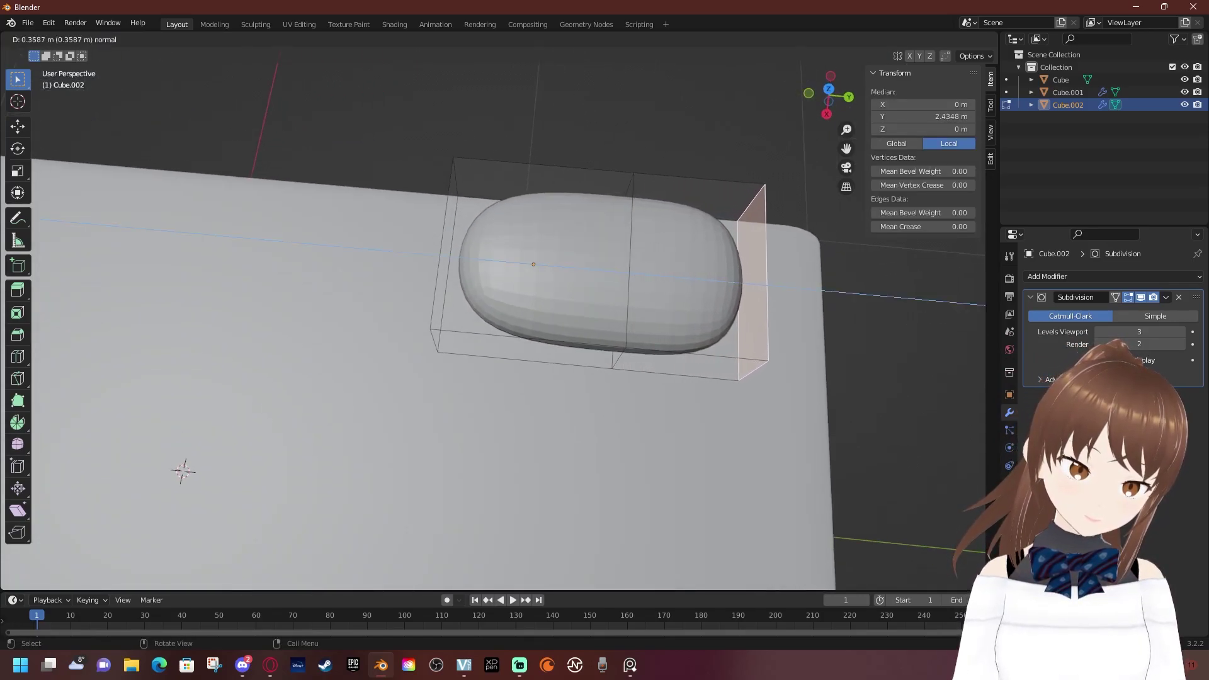
key(Return)
middle_drag(504, 377, 598, 314)
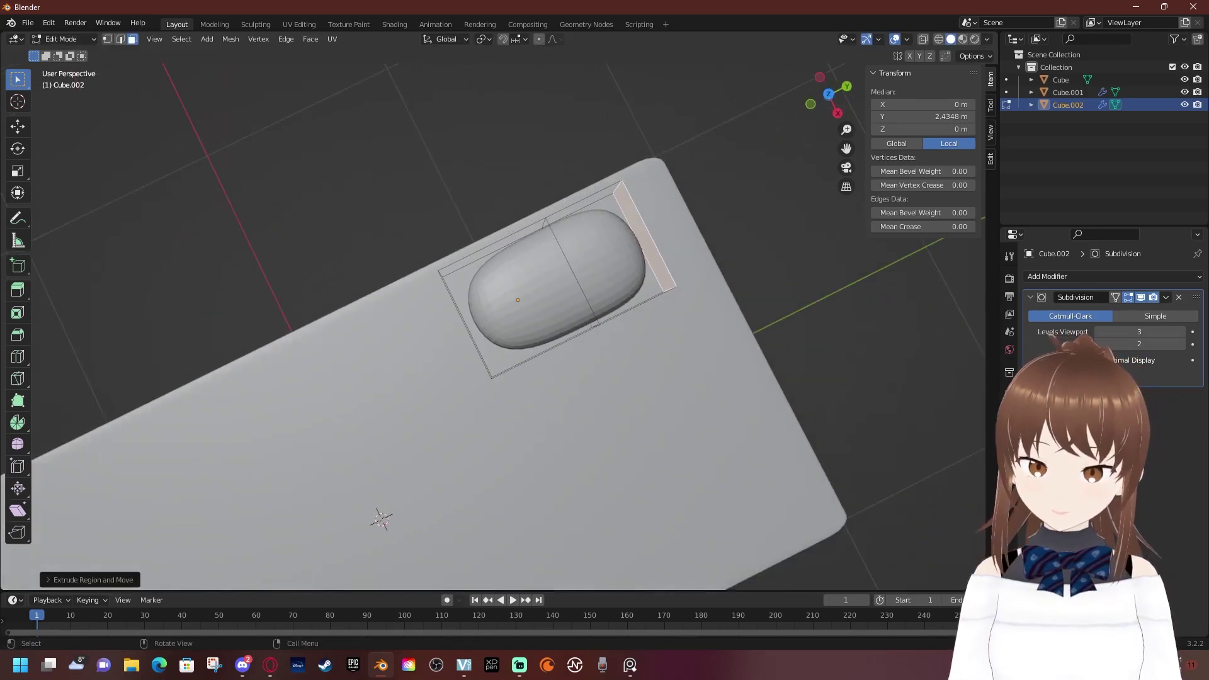
click(469, 300)
key(e)
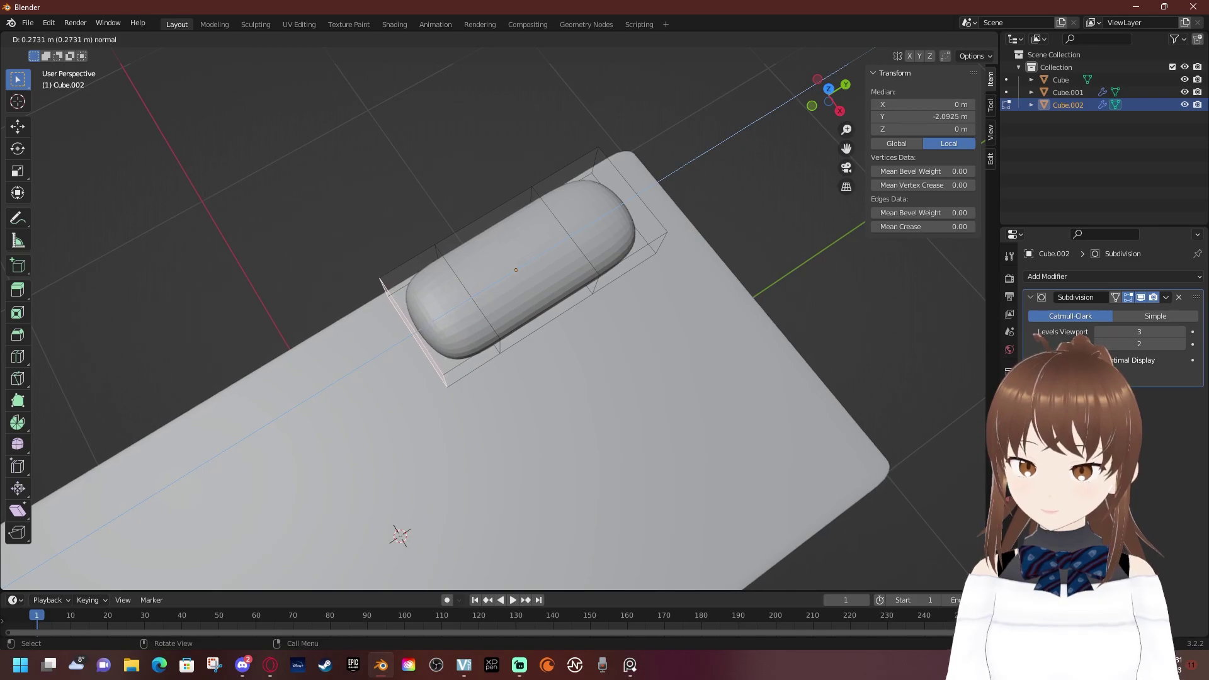
key(Return)
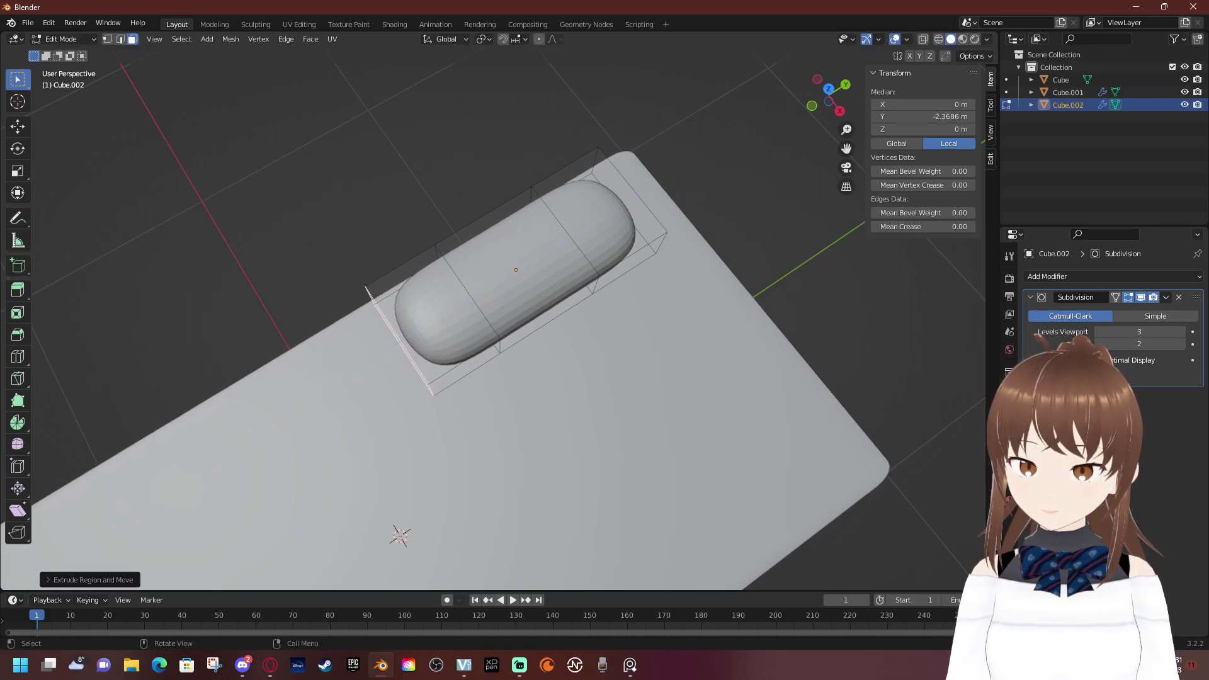
key(KP_7)
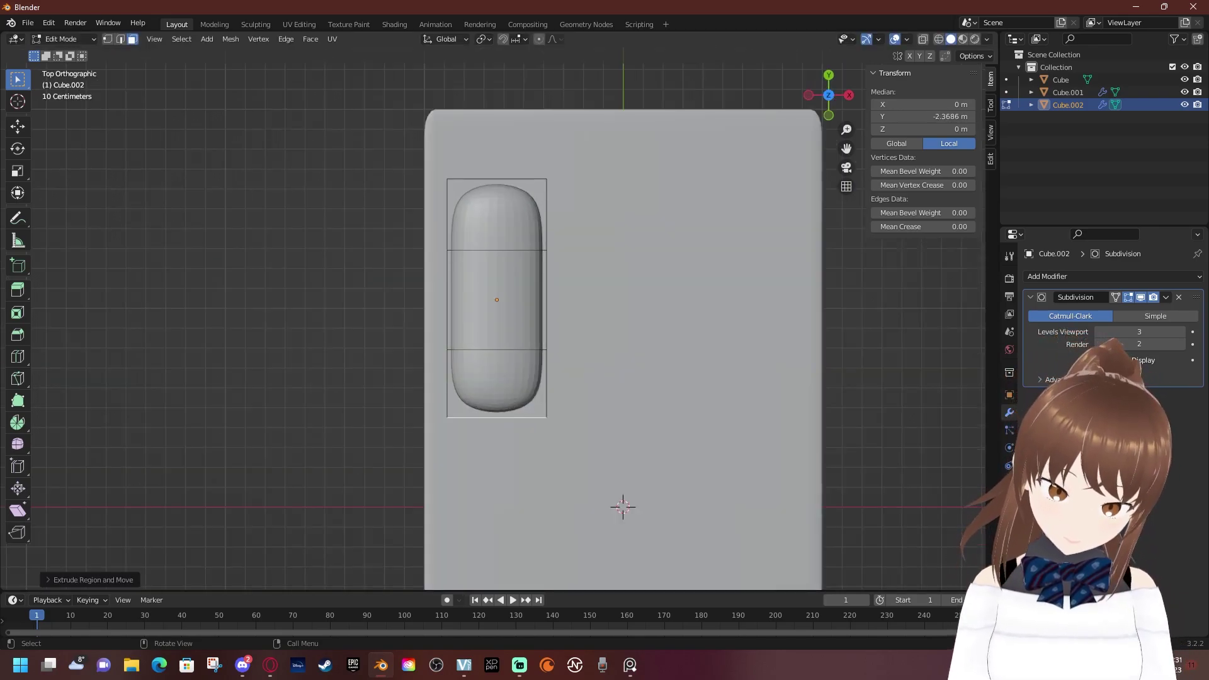
Add a centred loop cut across the capsule and switch to wireframe display
scroll(484, 418, up, 2)
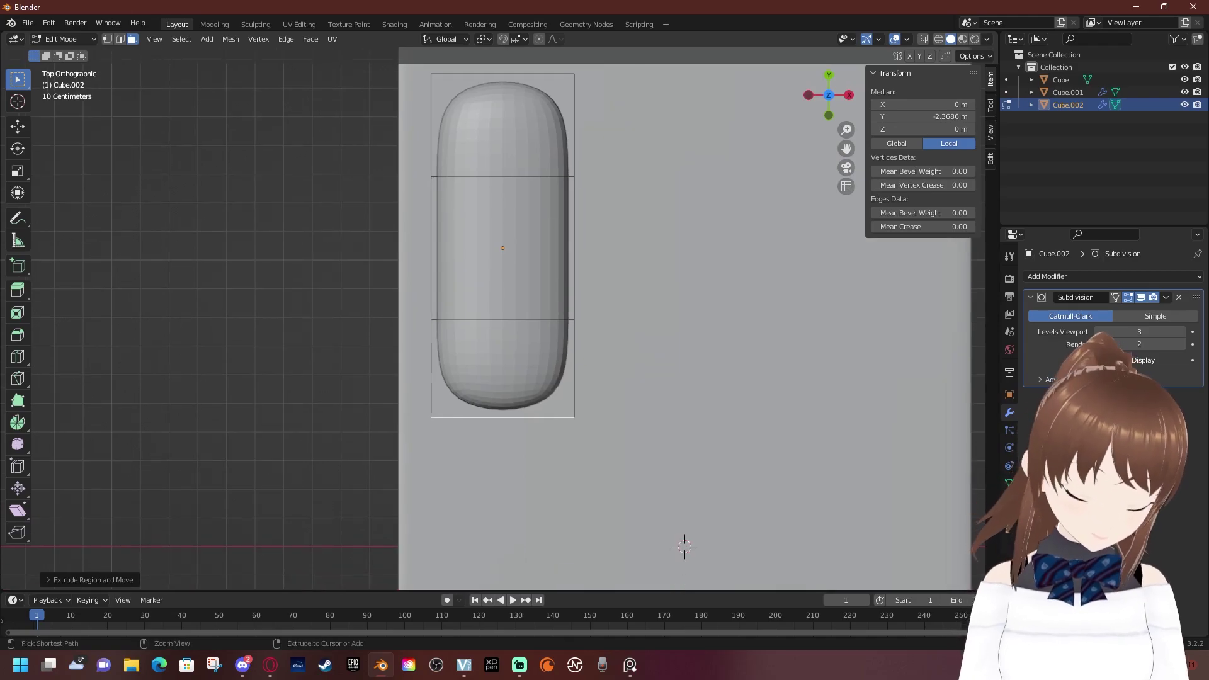
key(ctrl+r)
click(424, 247)
right_click(423, 247)
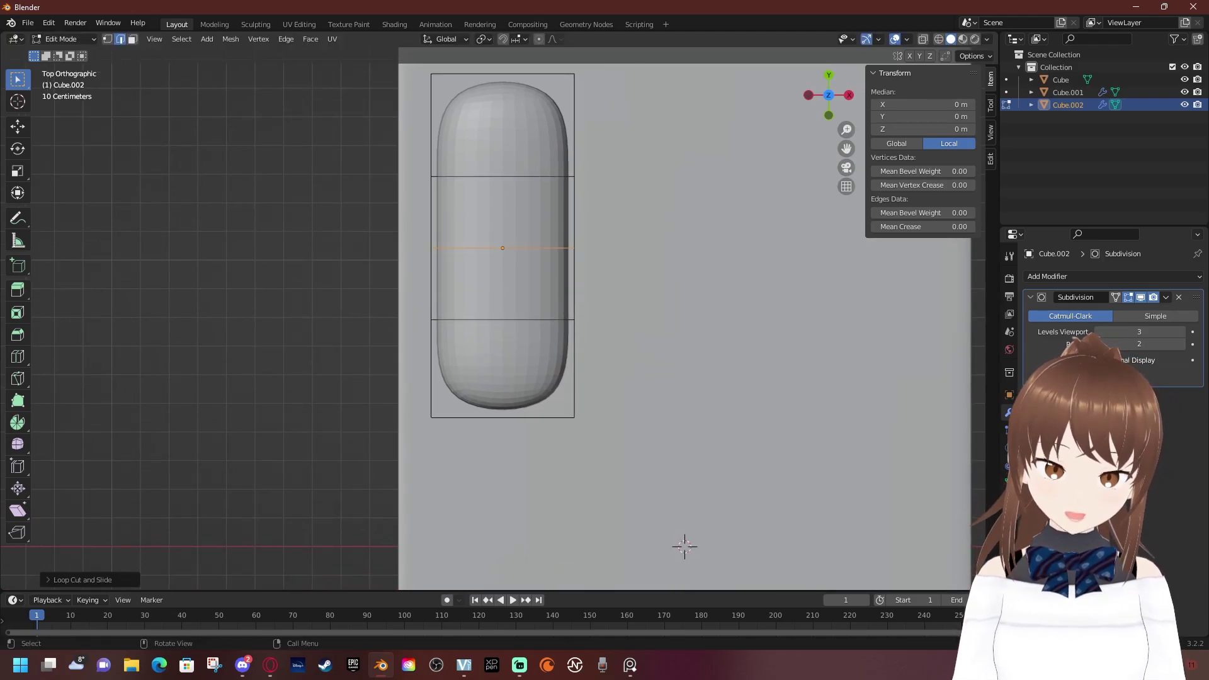
key(z)
click(424, 332)
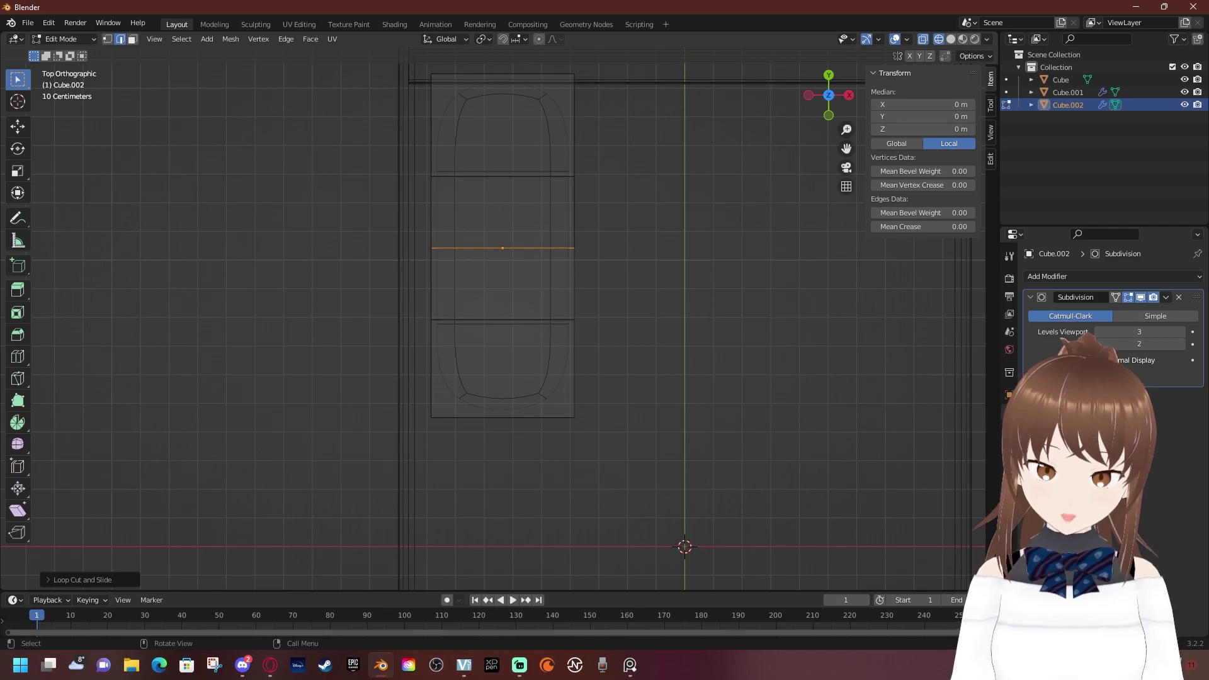
Delete the lower half's vertices and add a Mirror modifier
drag(428, 301, 634, 478)
key(x)
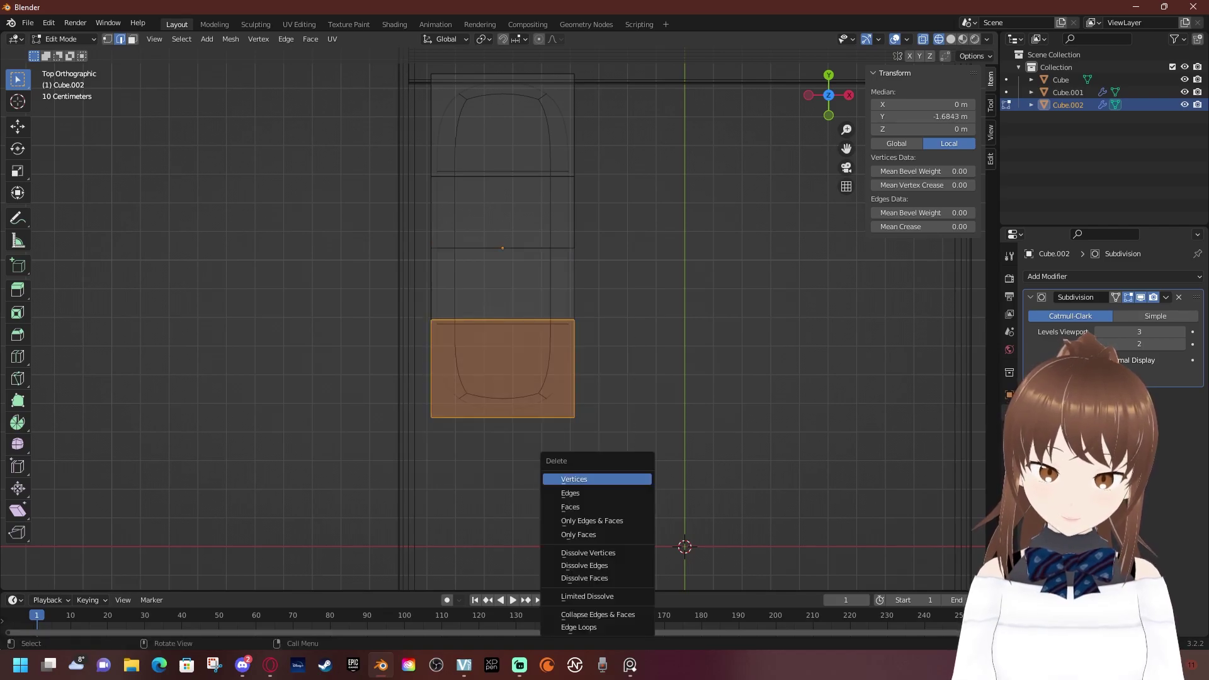
click(573, 480)
key(Tab)
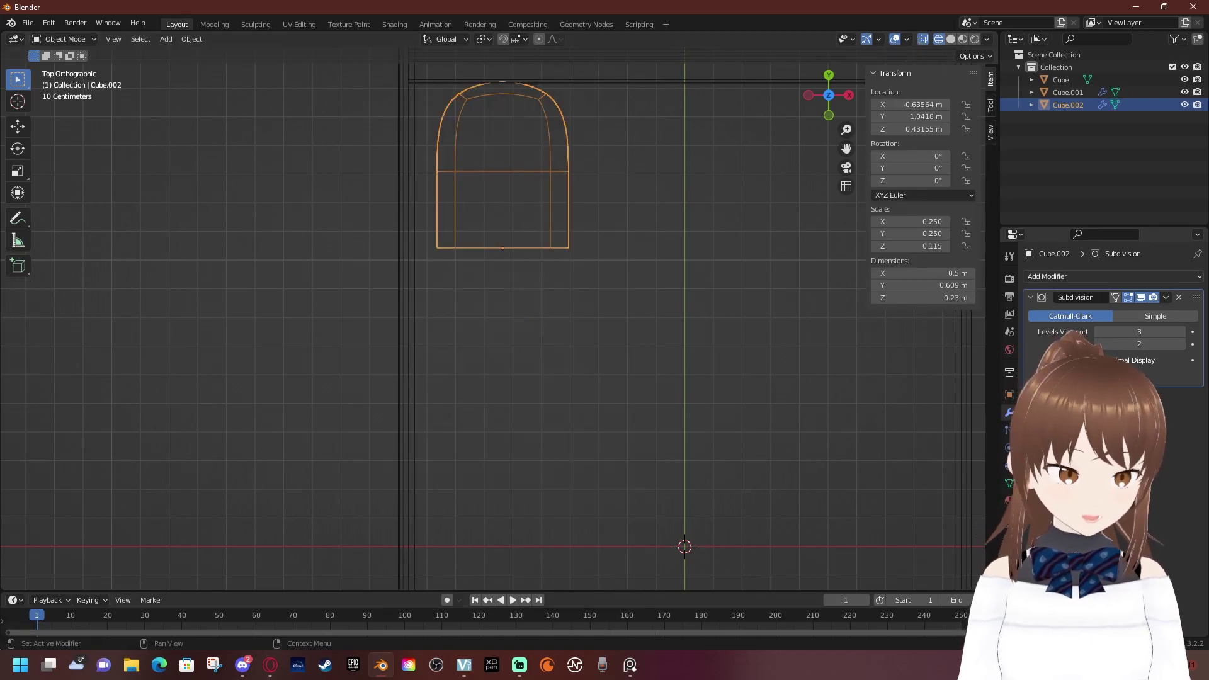
click(1048, 277)
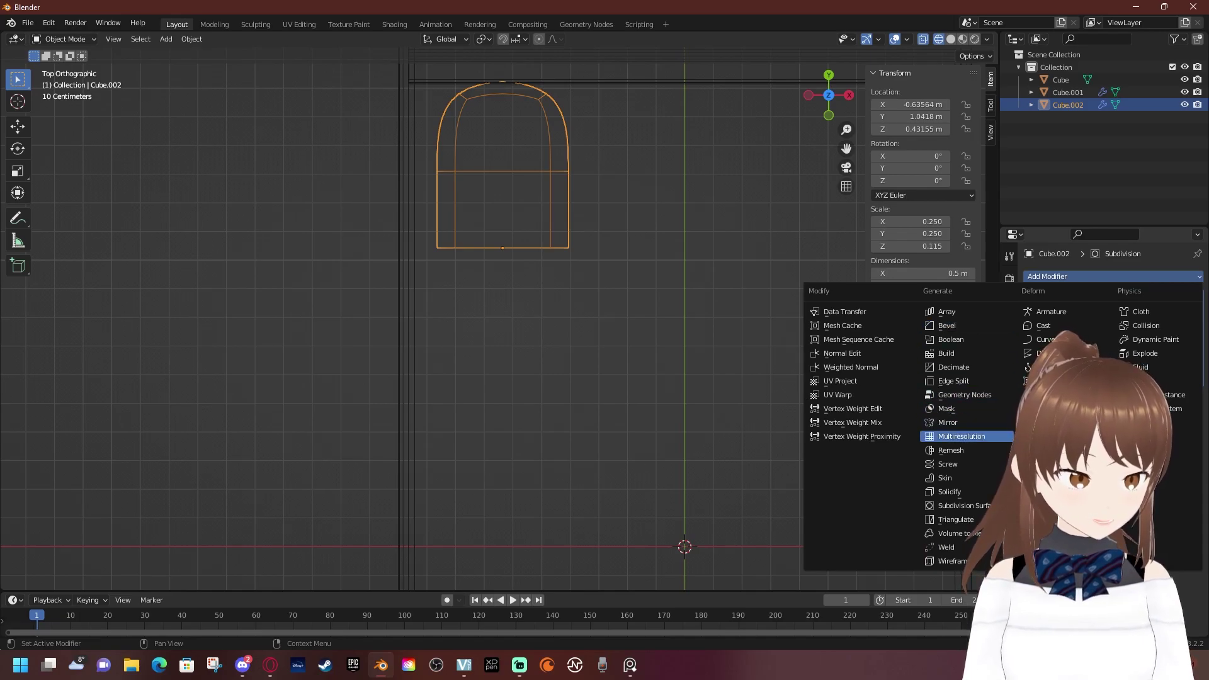
click(948, 422)
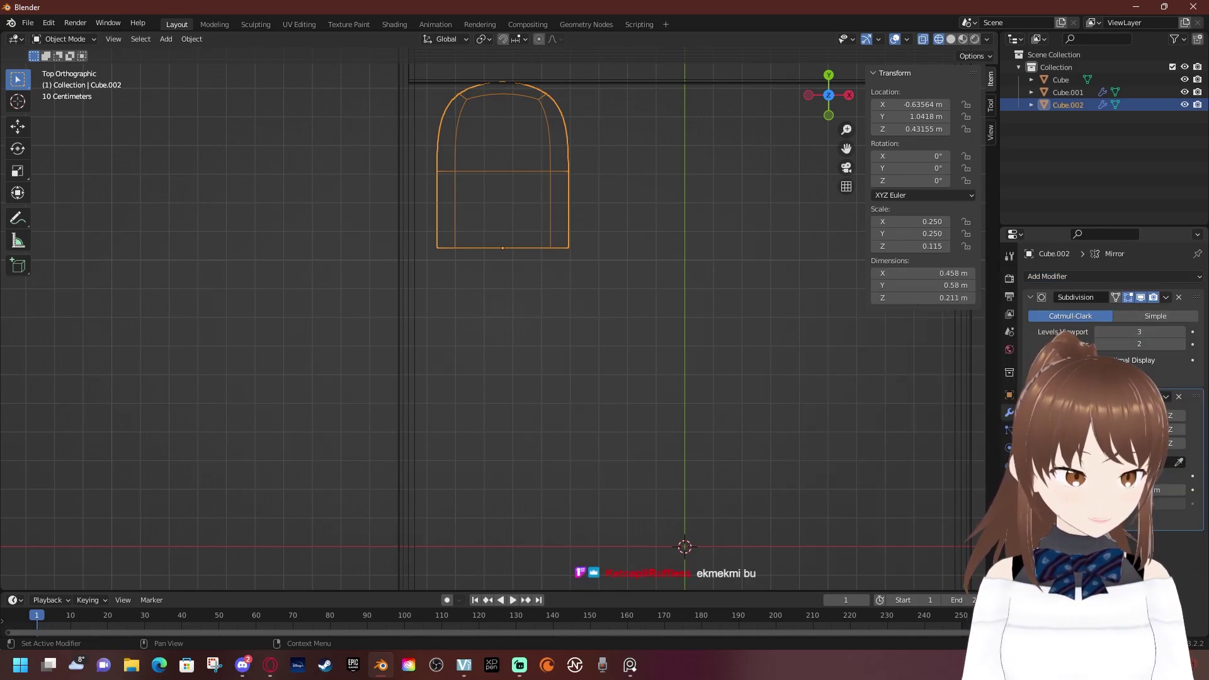
Enable the Mirror modifier's Y axis and check the PureRef reference board's menu
click(1147, 415)
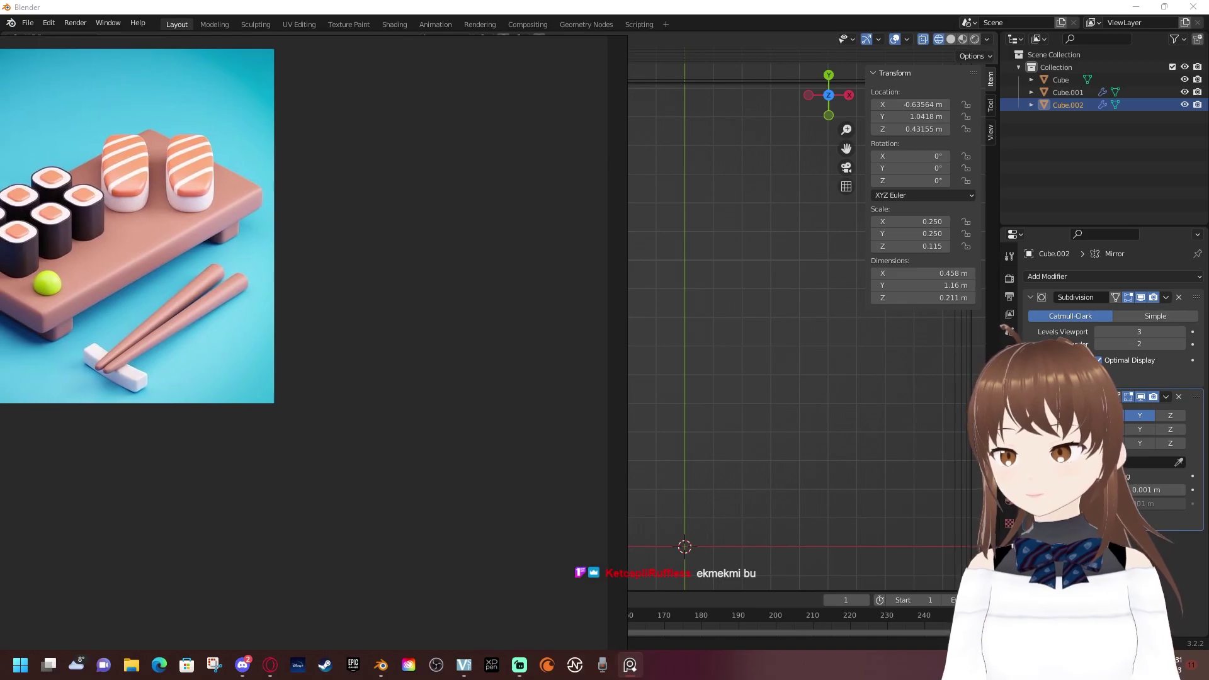
right_click(598, 98)
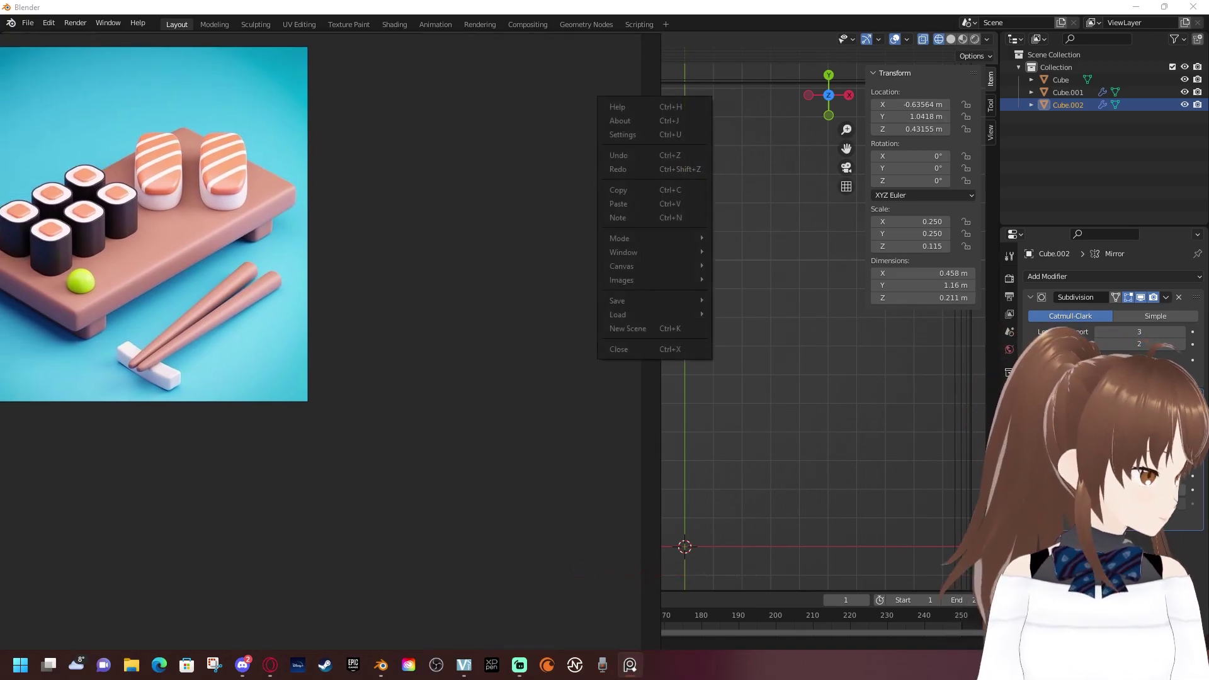
key(Escape)
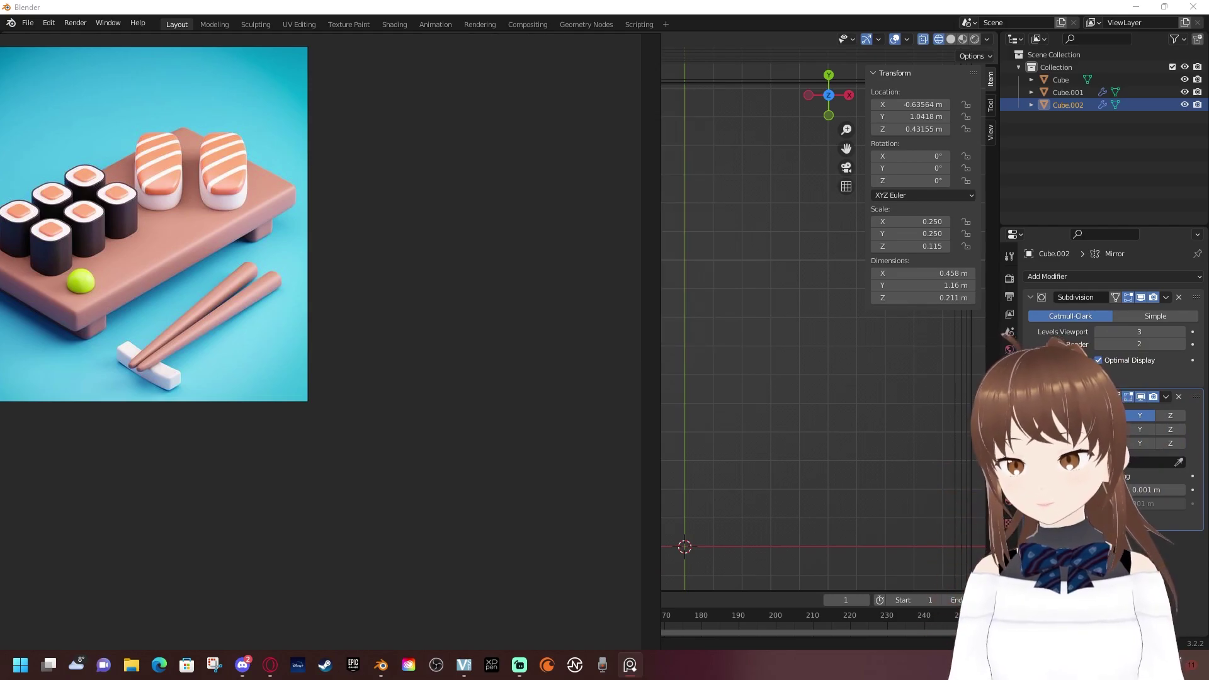
right_click(362, 81)
key(Escape)
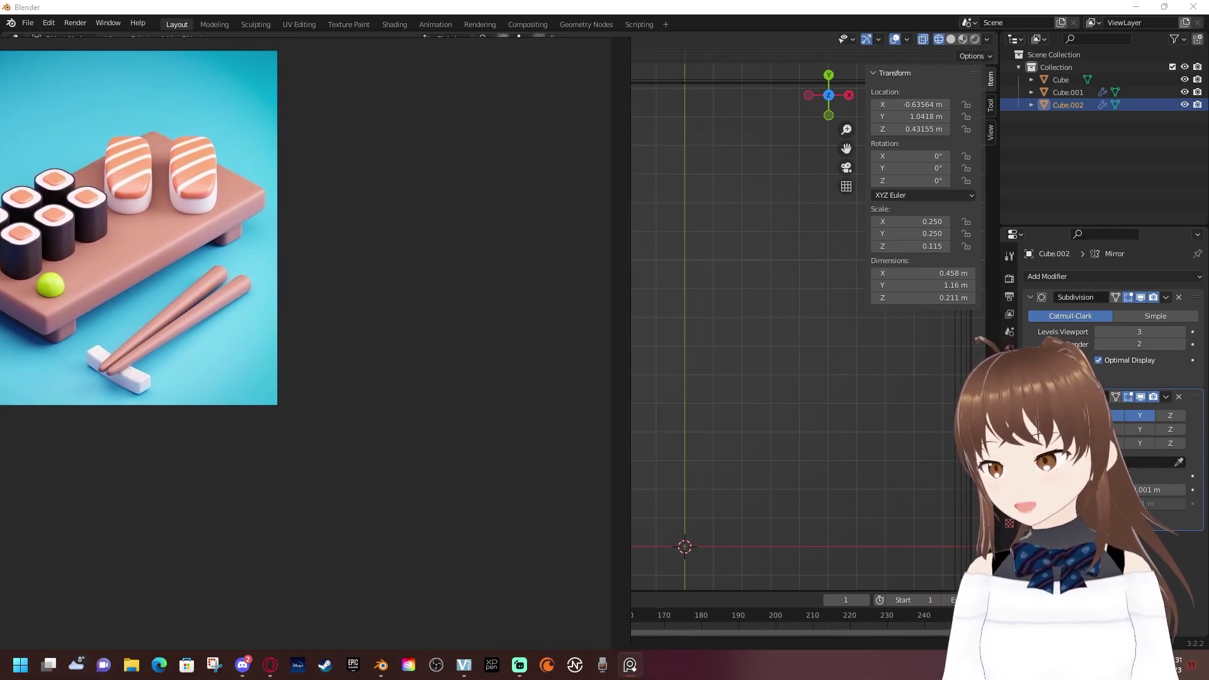
Shrink the PureRef reference window to uncover the Blender viewport
right_click(441, 57)
right_click(292, 96)
key(Escape)
drag(628, 315, 3, 315)
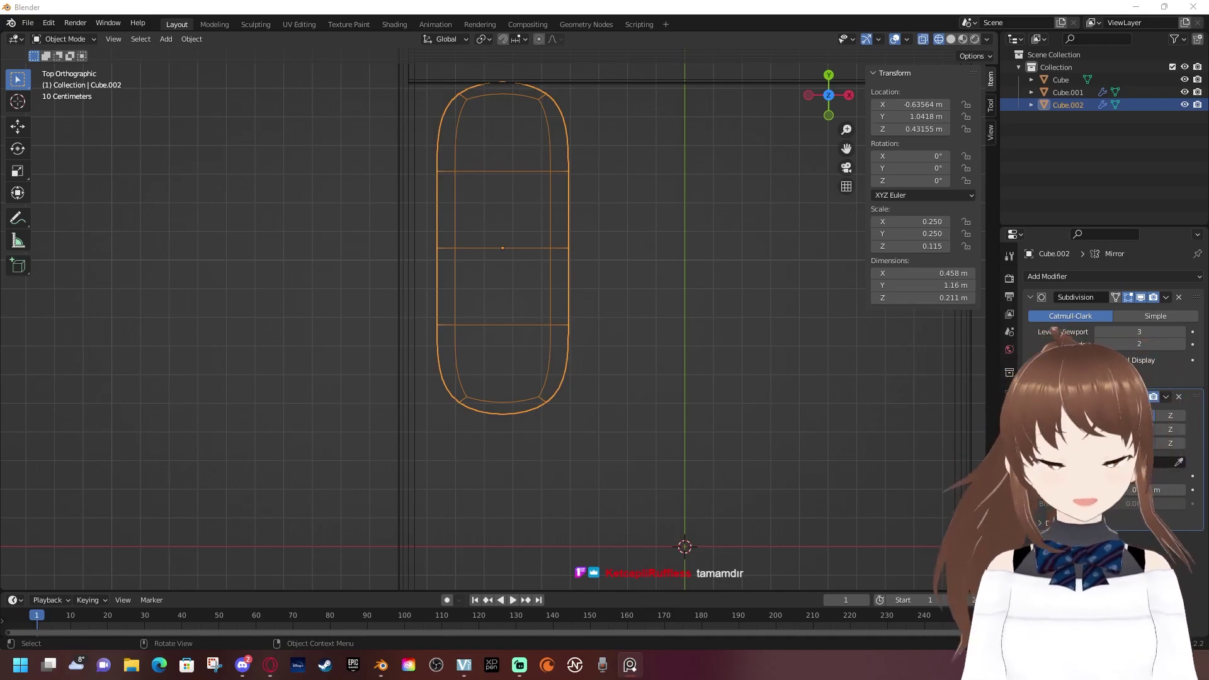
Return to solid shading and apply Shade Smooth to the rice capsule
middle_drag(504, 283, 567, 189)
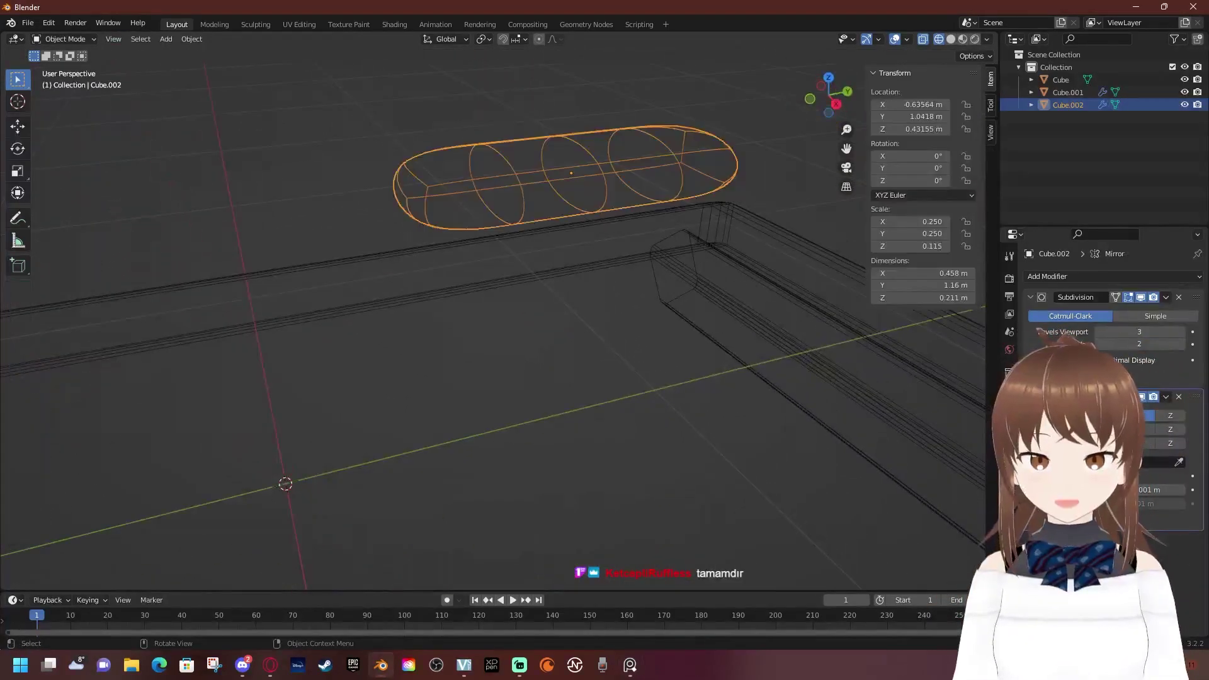
key(shift+z)
mouse_move(503, 328)
middle_down()
mouse_move(502, 281)
mouse_move(516, 264)
middle_up()
right_click(501, 280)
click(502, 281)
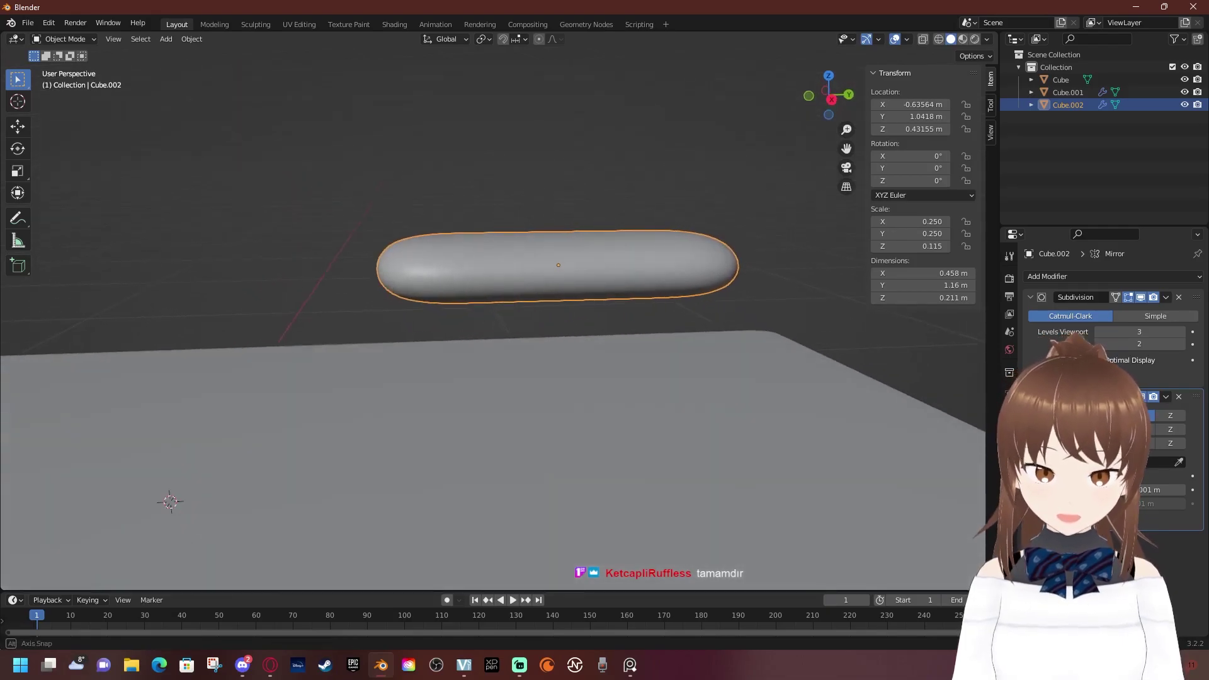
Scale the capsule slightly taller along the Z axis
key(Tab)
key(Tab)
key(s)
key(z)
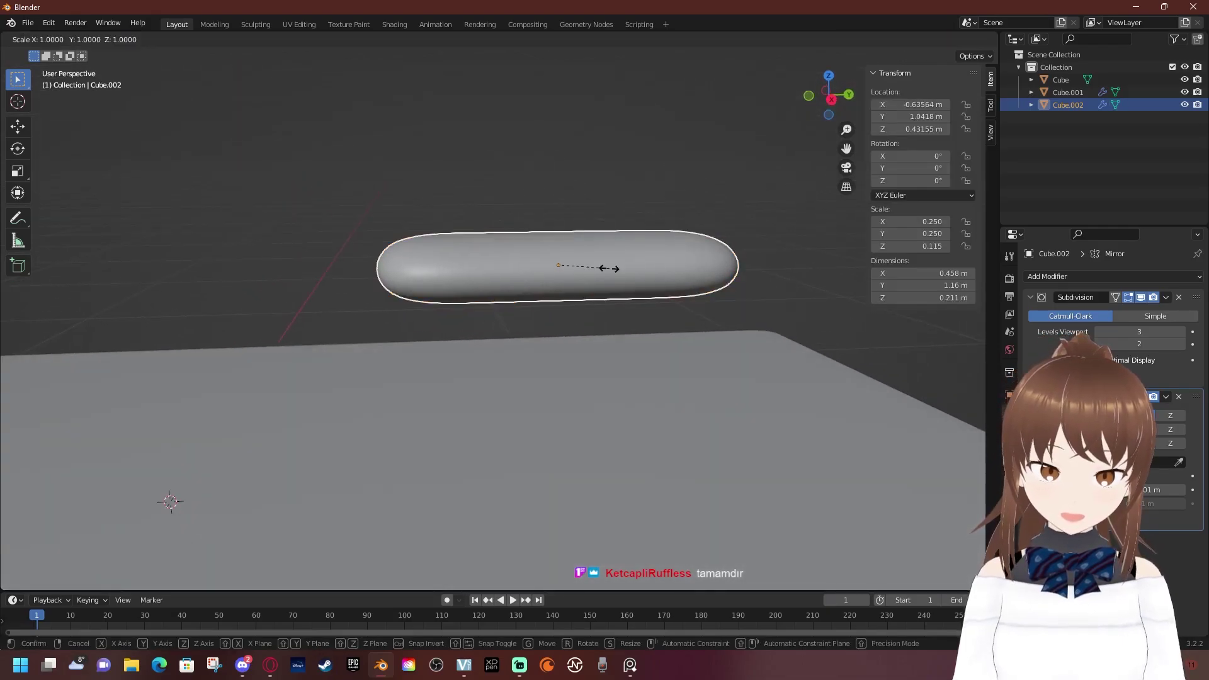
click(614, 276)
mouse_move(613, 276)
middle_down()
mouse_move(636, 252)
mouse_move(598, 214)
mouse_move(554, 315)
mouse_move(529, 240)
middle_up()
key(Tab)
In face select mode, extrude the capsule's end face outward to lengthen it
click(573, 373)
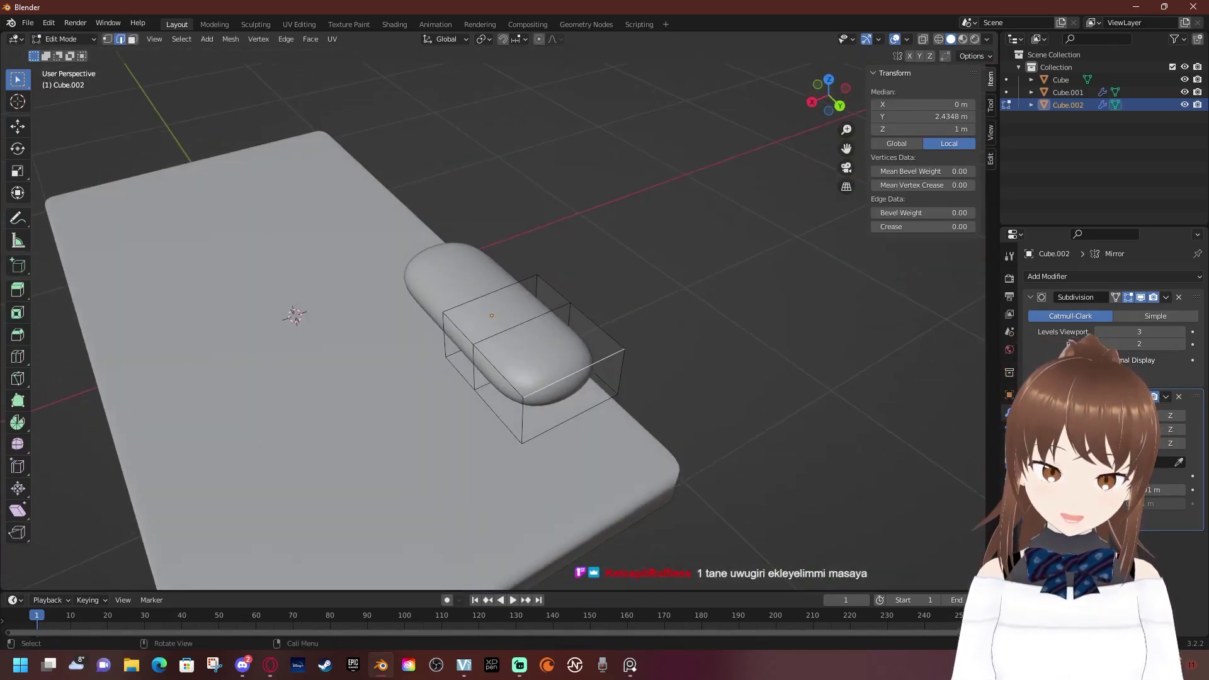
key(3)
click(547, 343)
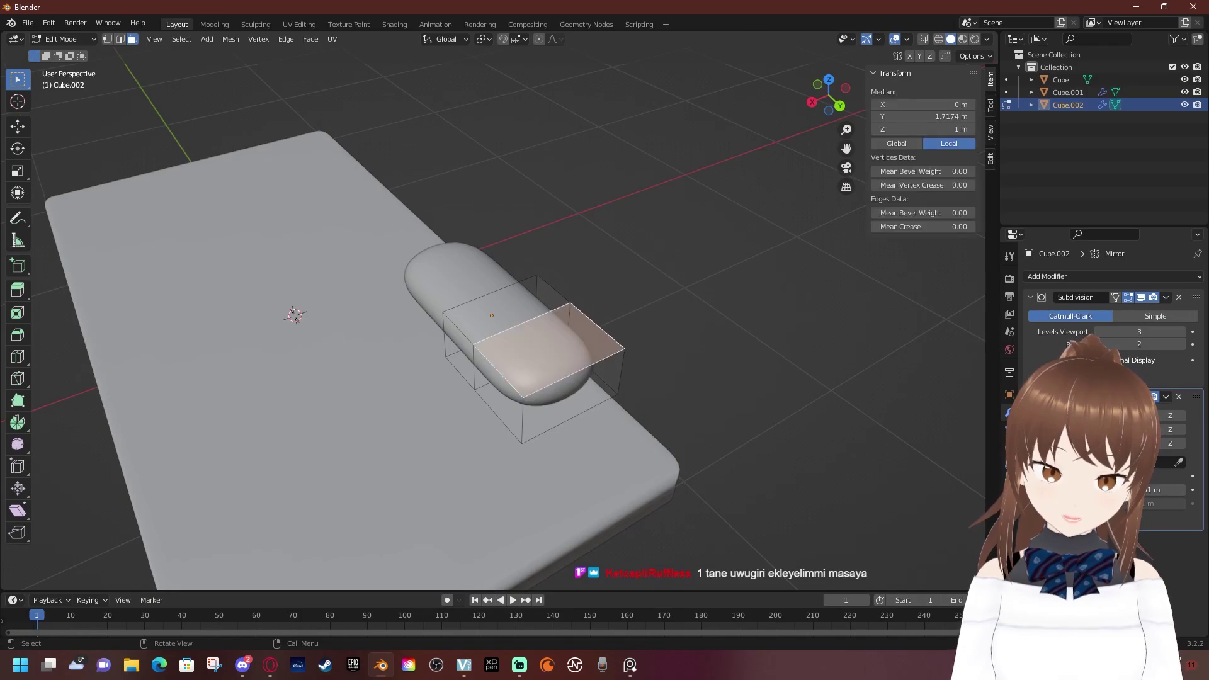
mouse_move(547, 343)
middle_down()
mouse_move(535, 315)
mouse_move(479, 271)
middle_up()
key(e)
key(Return)
scroll(566, 284, up, 3)
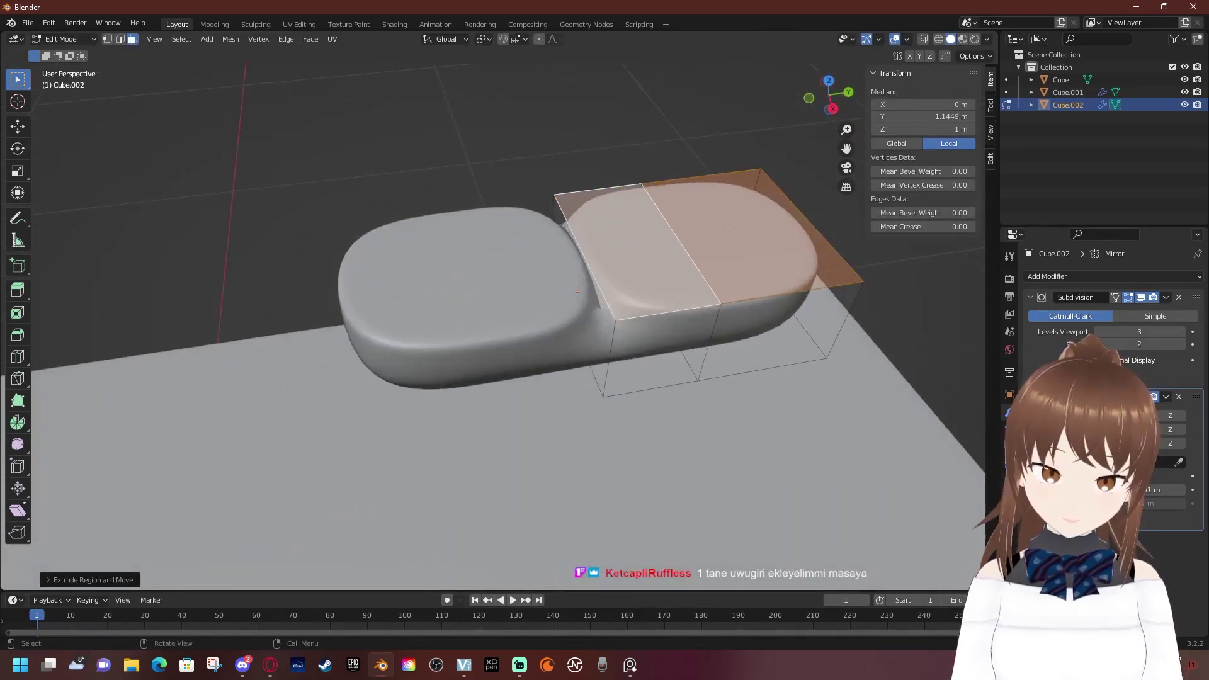
Move Mirror above Subdivision in the stack and extrude the top face upward
click(1064, 489)
drag(1196, 395, 1197, 297)
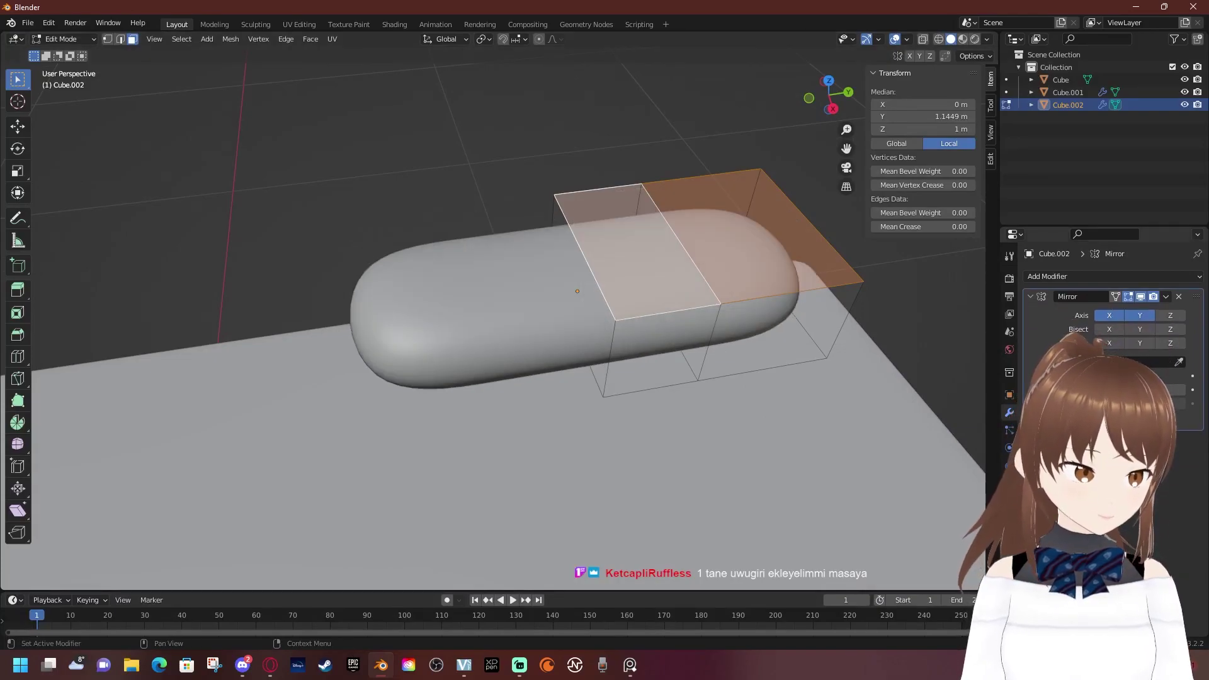
key(e)
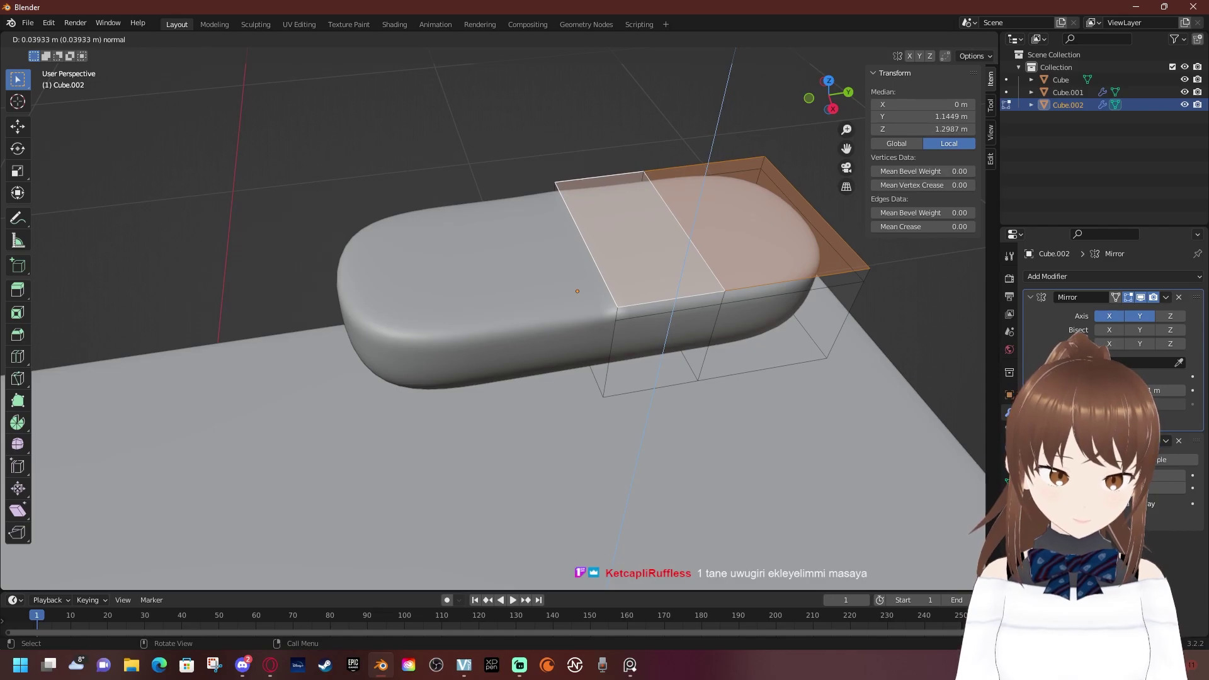
key(Return)
Using X-ray, extrude the bottom face downward, then exit Edit Mode
middle_drag(577, 290, 617, 265)
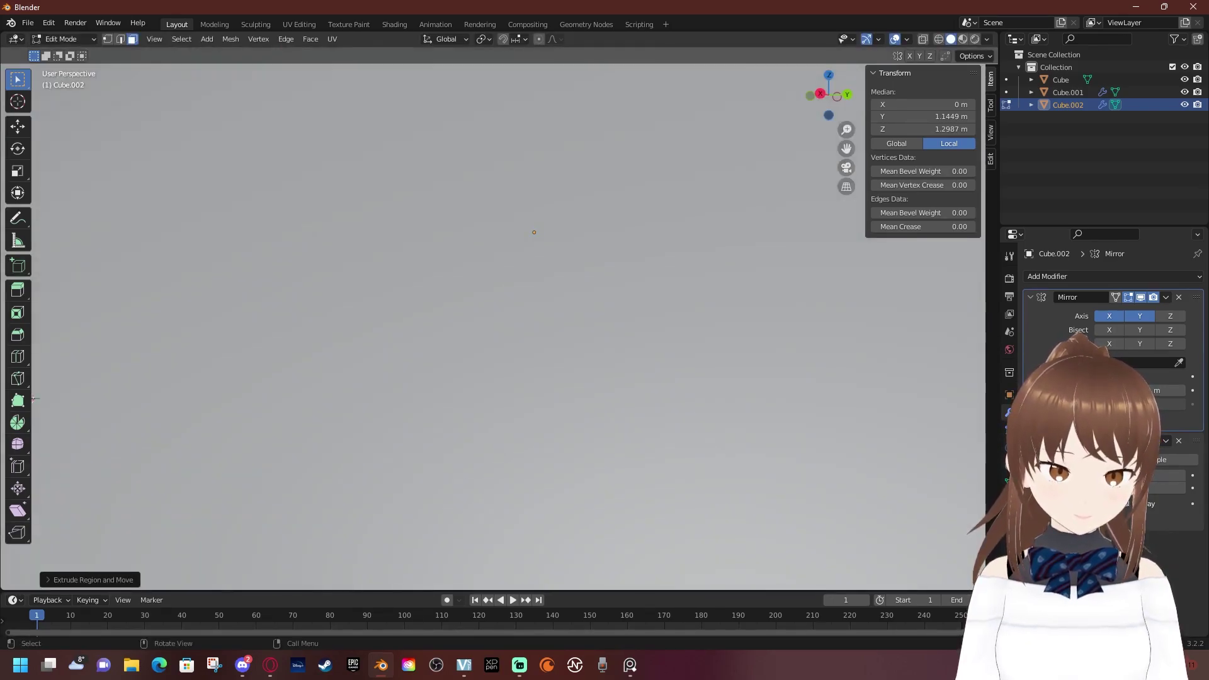
mouse_move(504, 315)
middle_down()
mouse_move(479, 327)
mouse_move(517, 277)
middle_up()
key(shift+z)
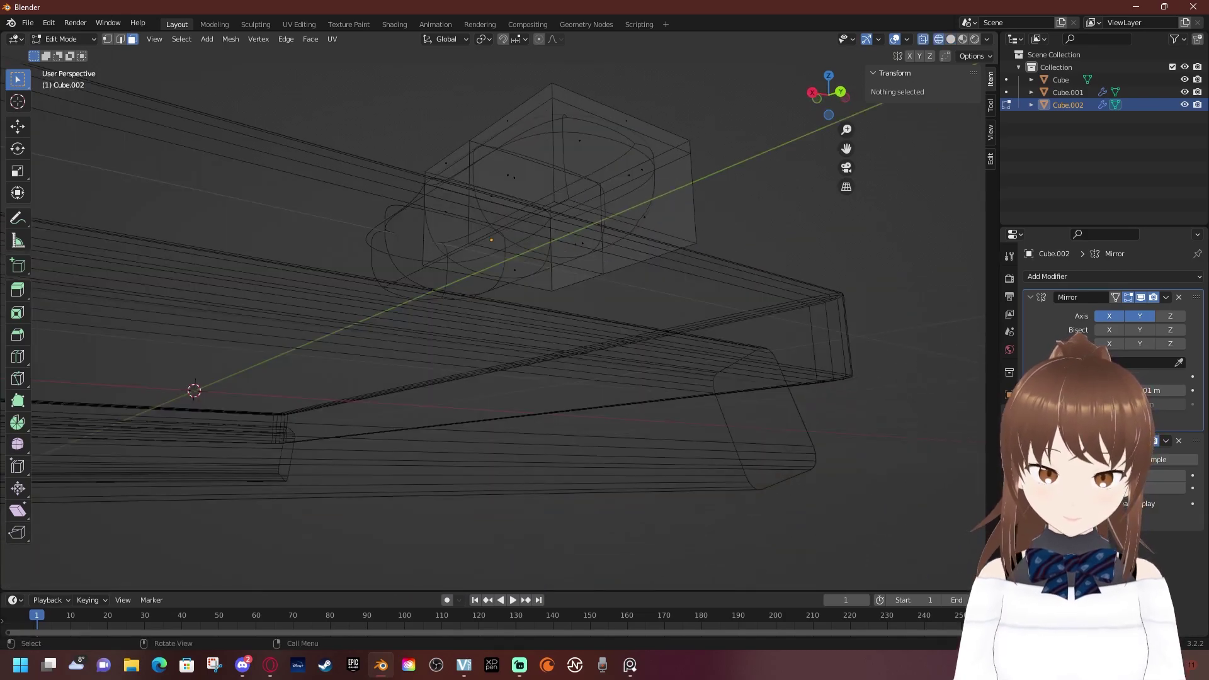
click(567, 233)
middle_drag(567, 233, 567, 265)
key(e)
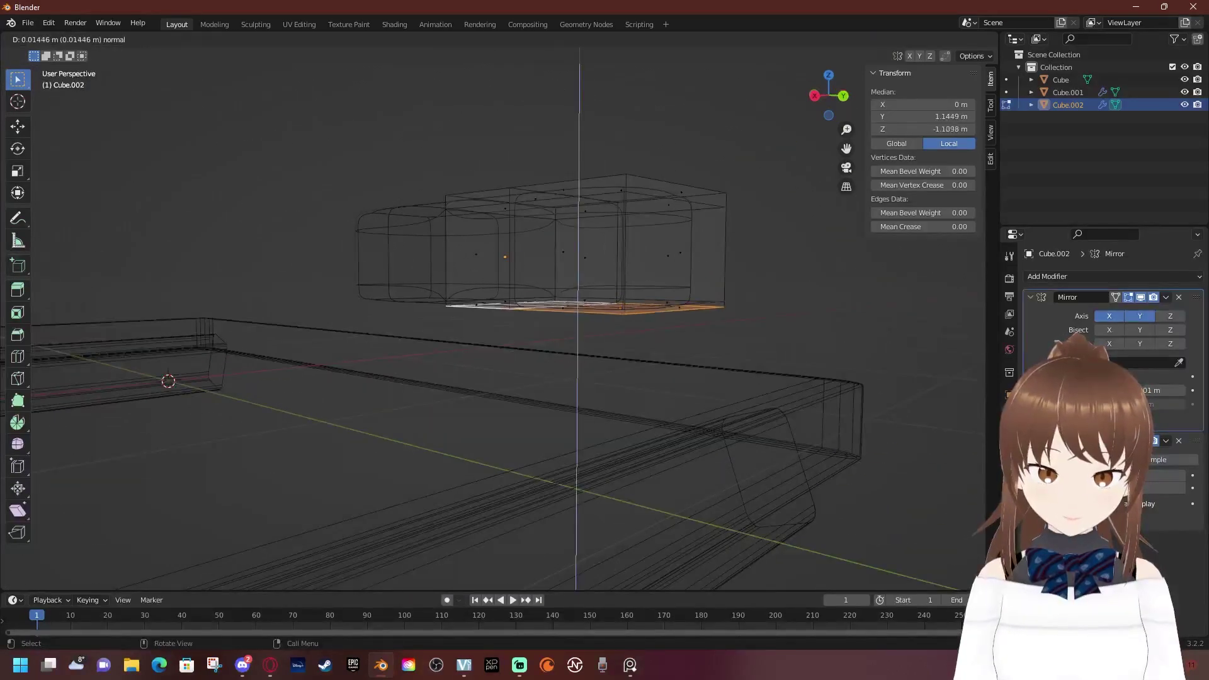
key(Return)
mouse_move(504, 314)
middle_down()
mouse_move(541, 378)
mouse_move(630, 346)
middle_up()
key(shift+z)
key(Tab)
Try applying the Mirror modifier, then undo it with Ctrl+Z
middle_drag(503, 314, 517, 391)
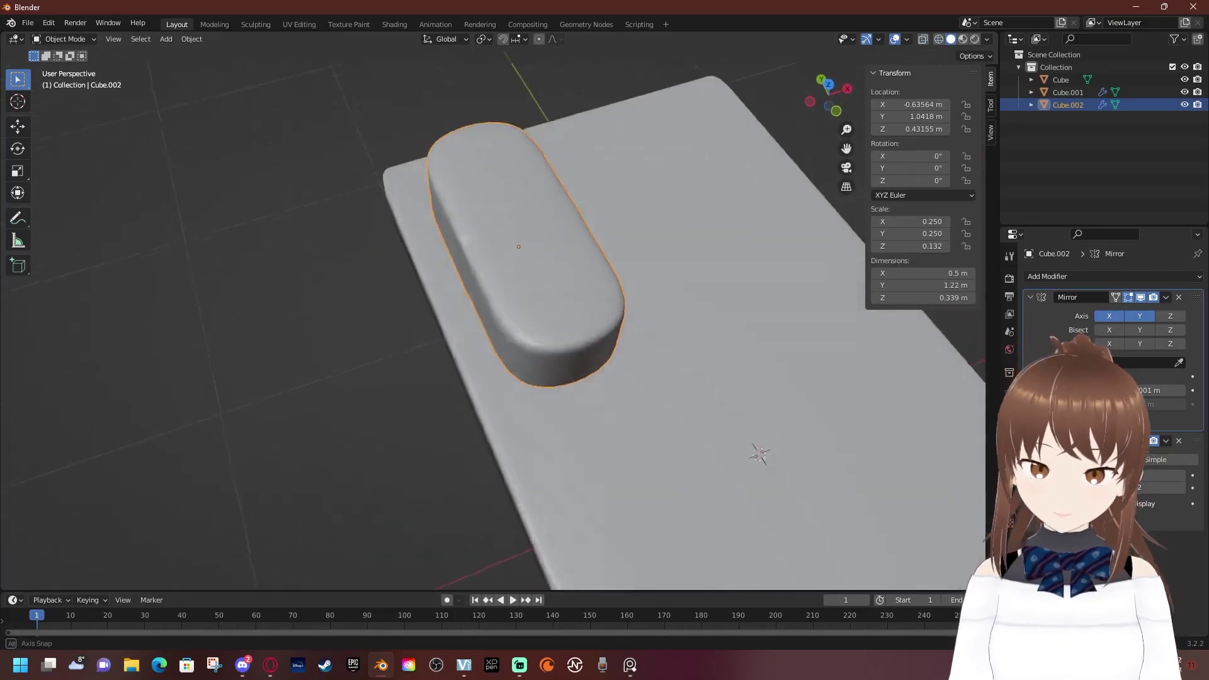
scroll(504, 315, up, 4)
scroll(504, 315, up, 2)
key(Tab)
middle_drag(504, 314, 535, 239)
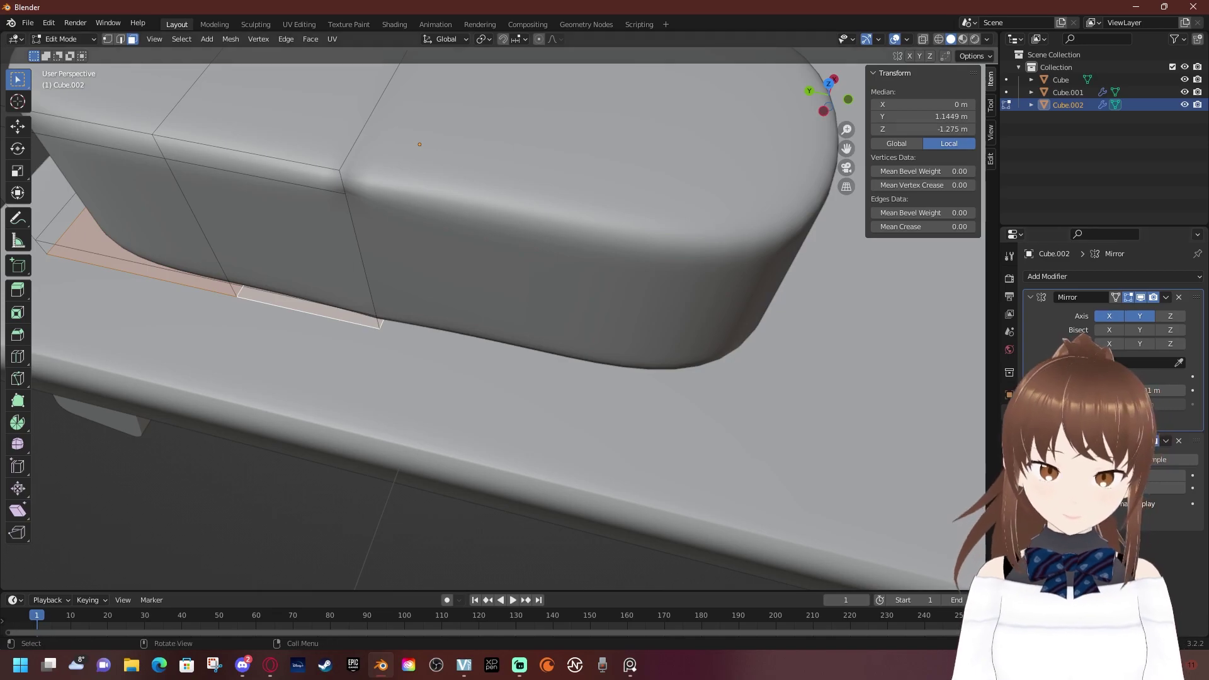
click(1165, 297)
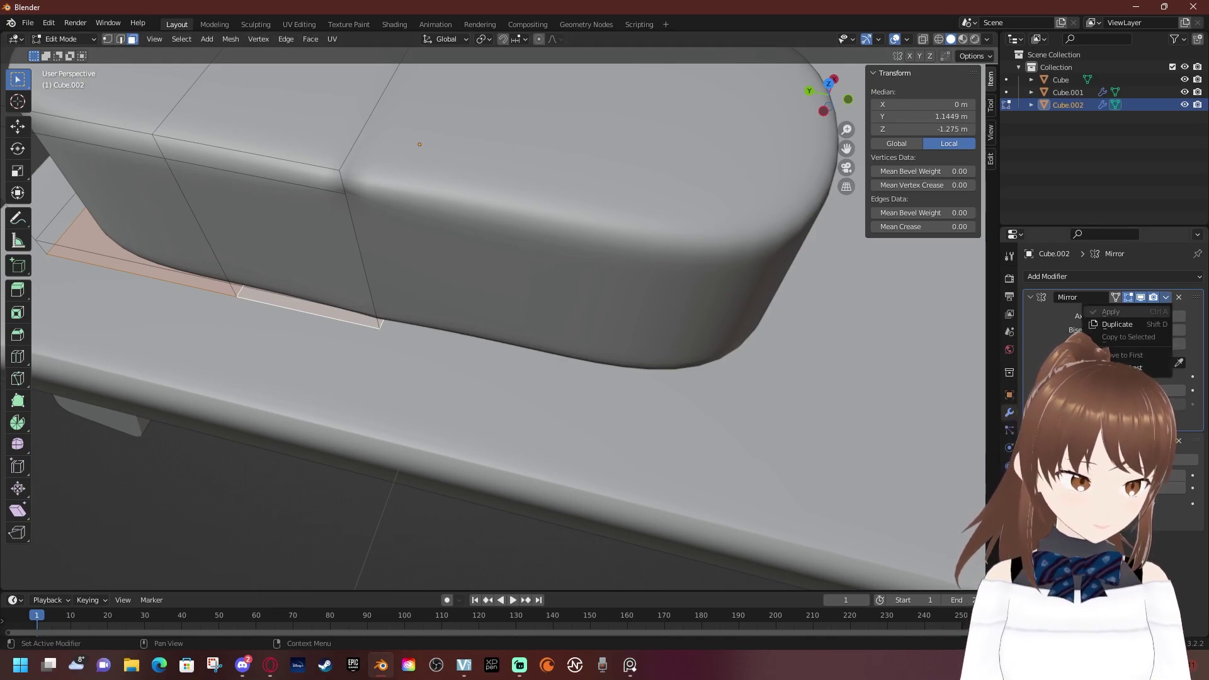
key(Tab)
click(1165, 297)
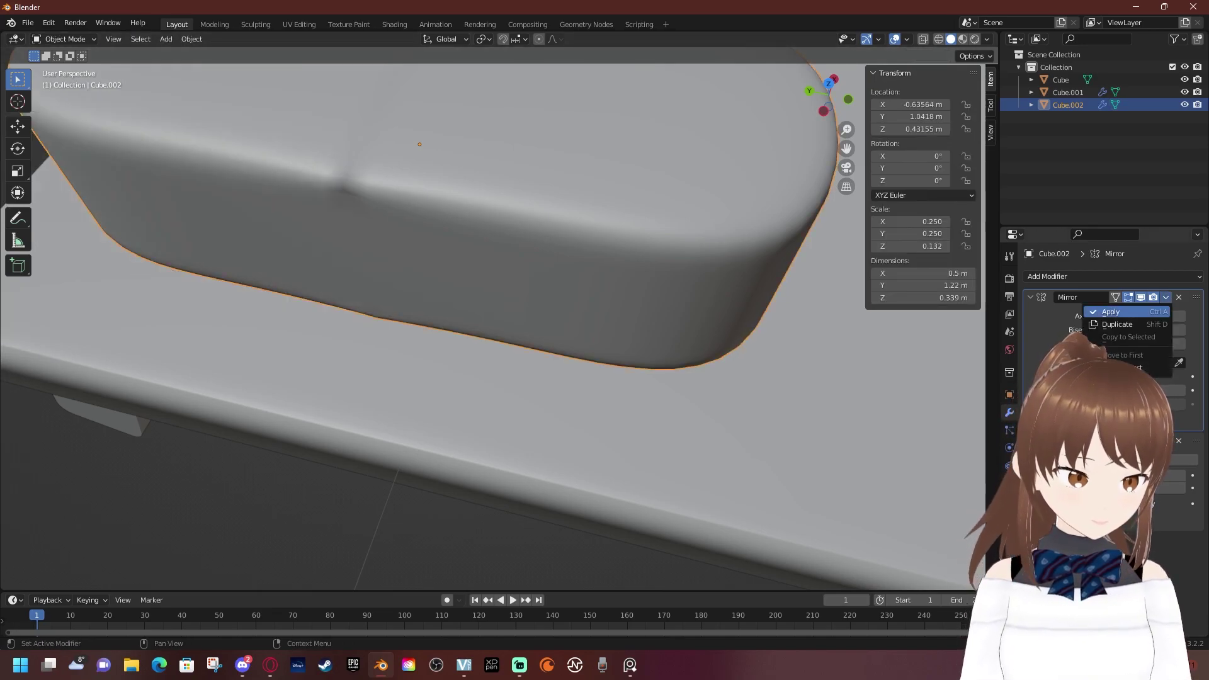
click(1121, 311)
scroll(419, 144, down, 3)
key(ctrl+z)
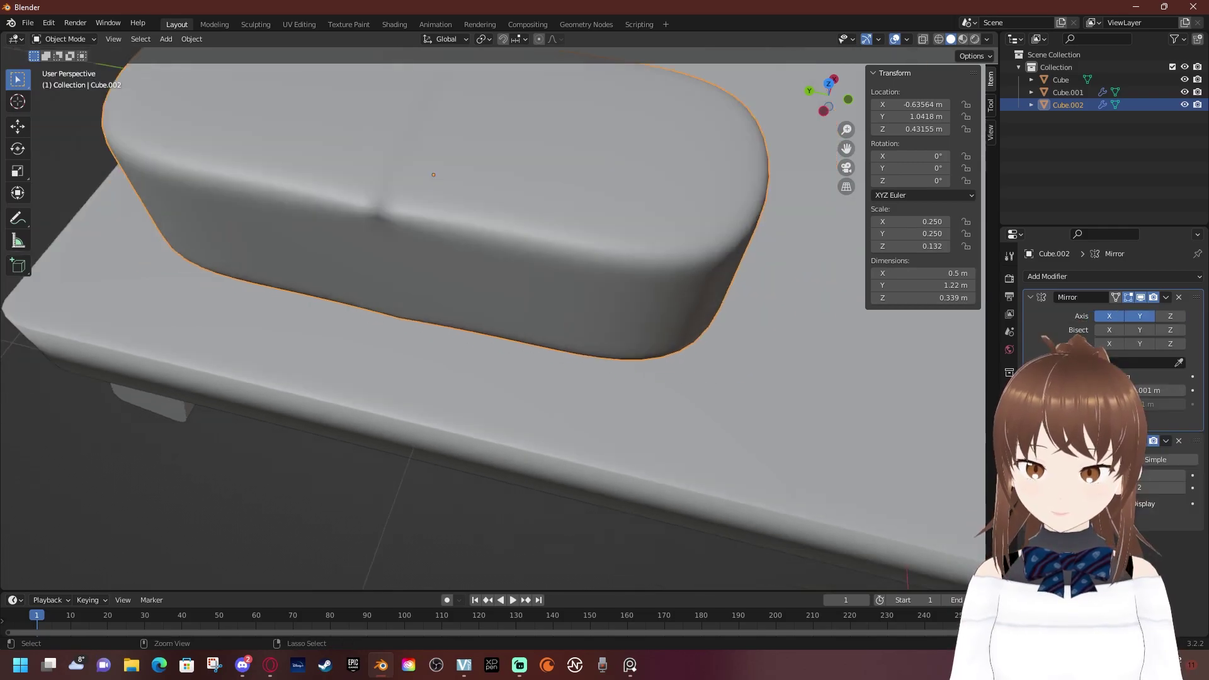
key(ctrl+z)
Try dragging a vertex at the mirror seam, then cancel the move
mouse_move(503, 315)
middle_down()
mouse_move(441, 264)
mouse_move(479, 251)
middle_up()
scroll(504, 315, up, 2)
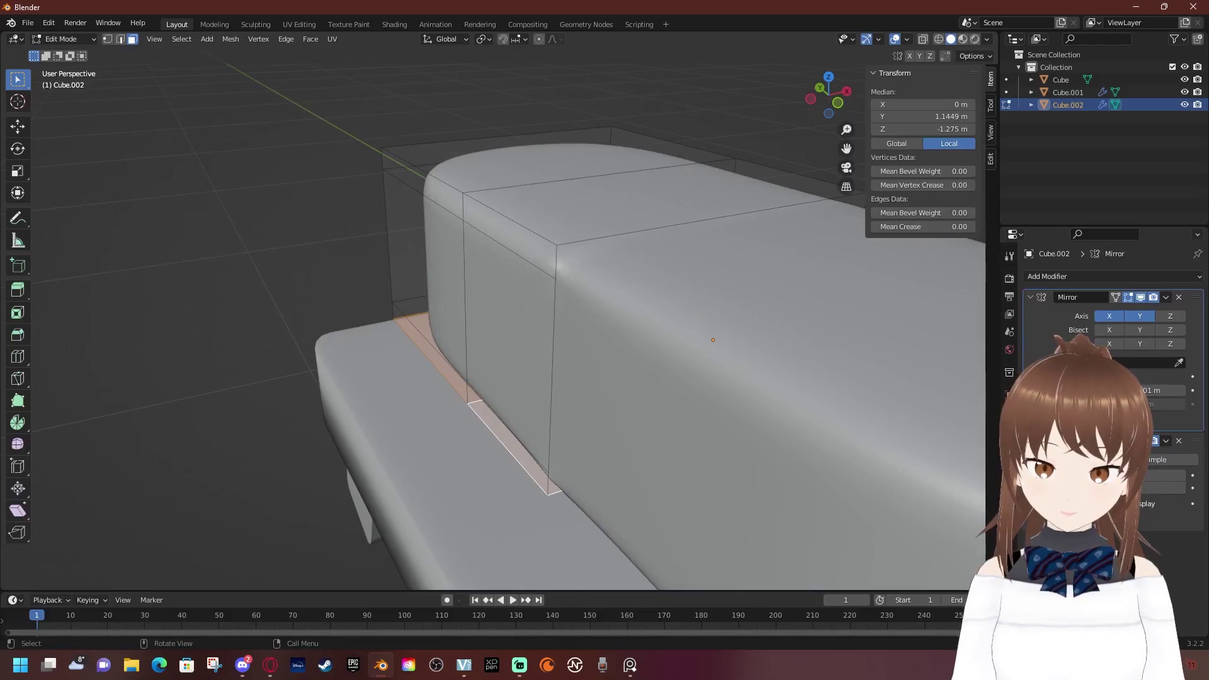
middle_drag(504, 315, 441, 302)
scroll(441, 302, up, 1)
scroll(498, 317, up, 2)
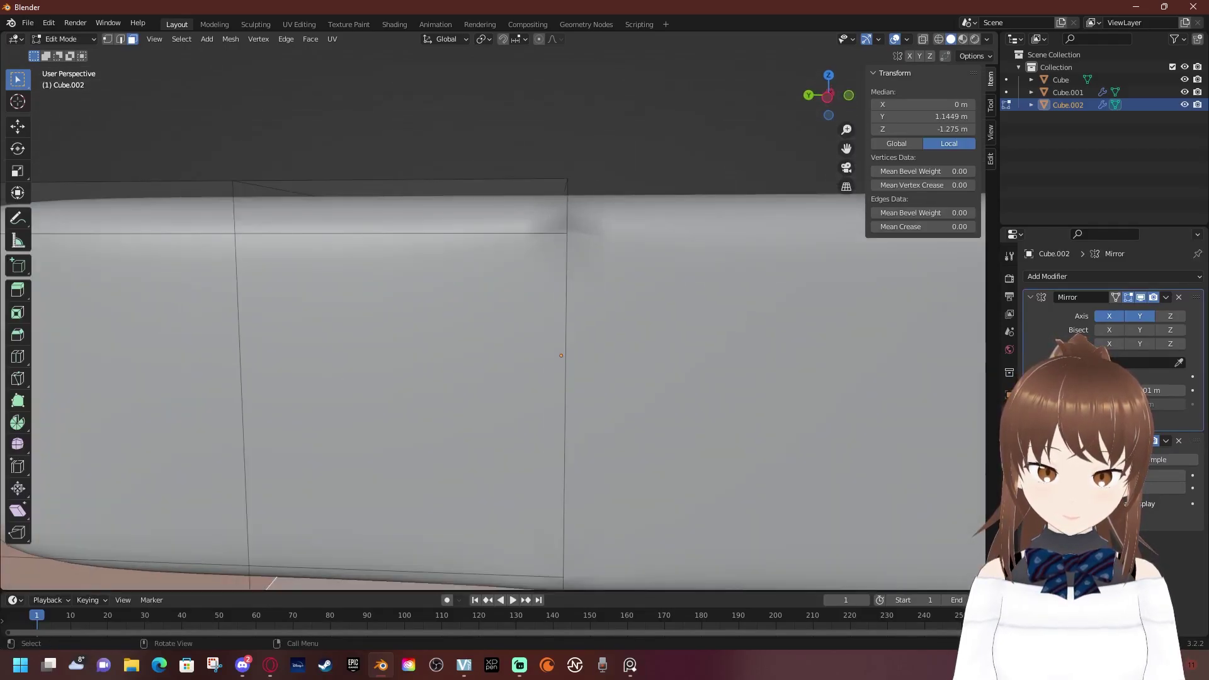
drag(564, 233, 563, 240)
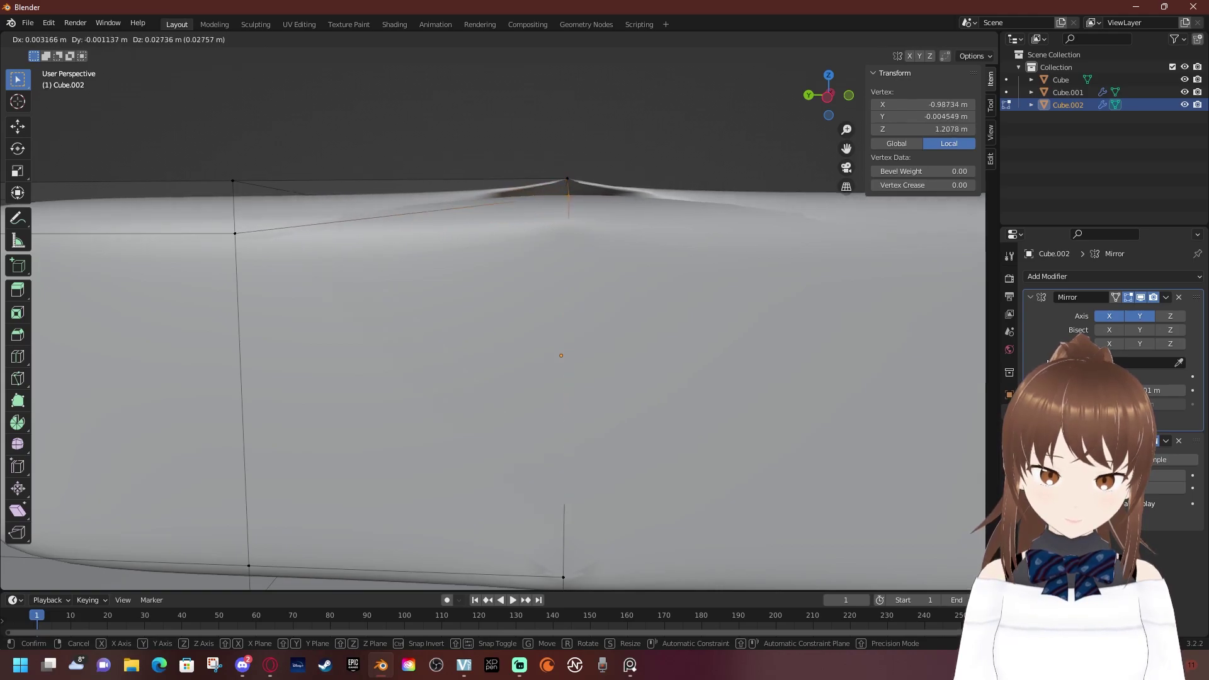
drag(569, 238, 484, 255)
key(Escape)
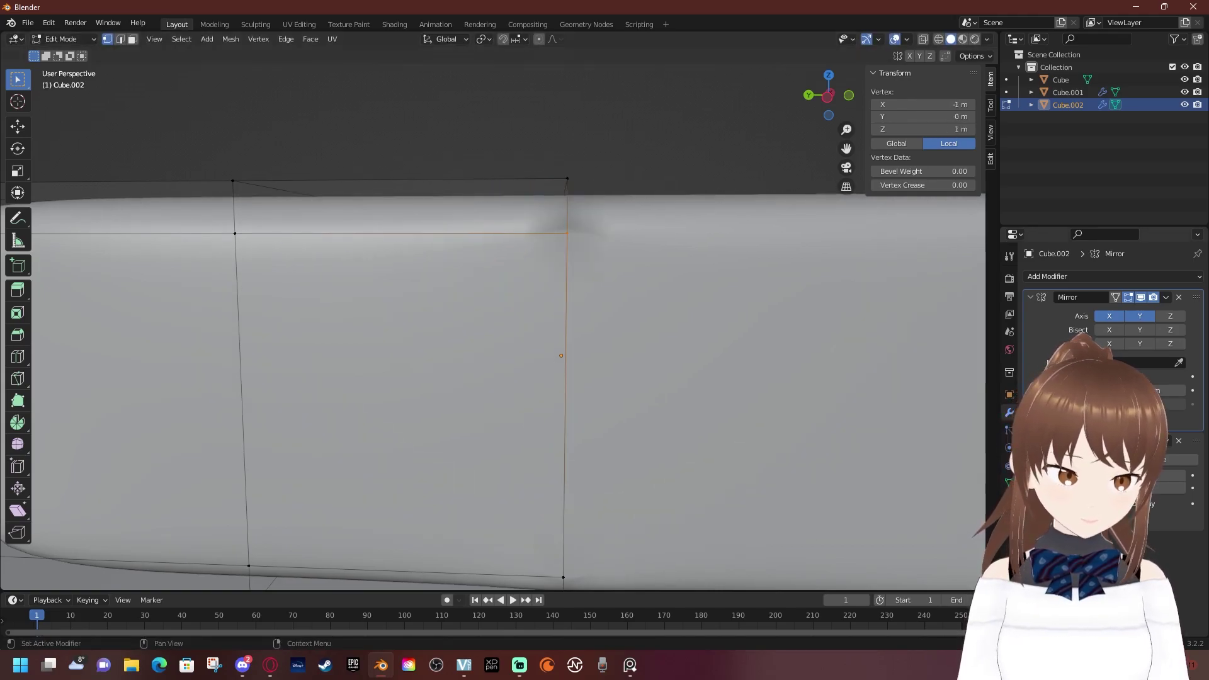
Test grab and vertex slide on the seam vertex, cancel both, and exit Edit Mode
middle_drag(441, 315, 567, 296)
key(g)
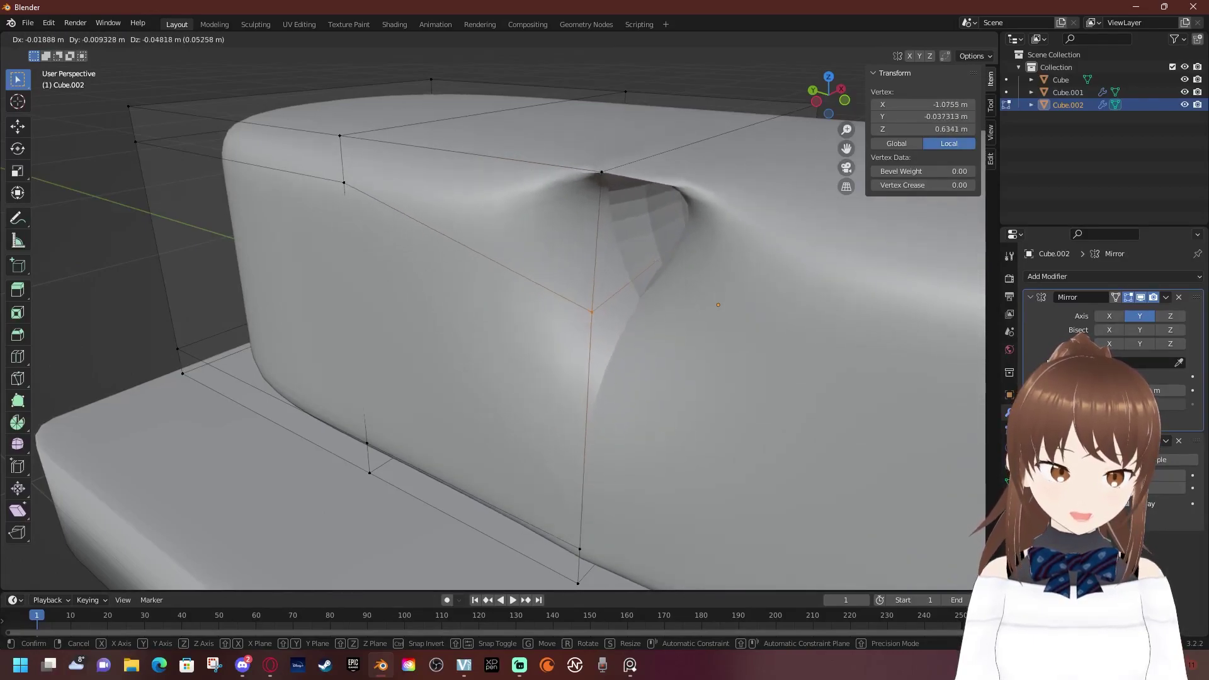
key(Escape)
mouse_move(629, 315)
middle_down()
mouse_move(683, 315)
mouse_move(674, 327)
middle_up()
key(shift+v)
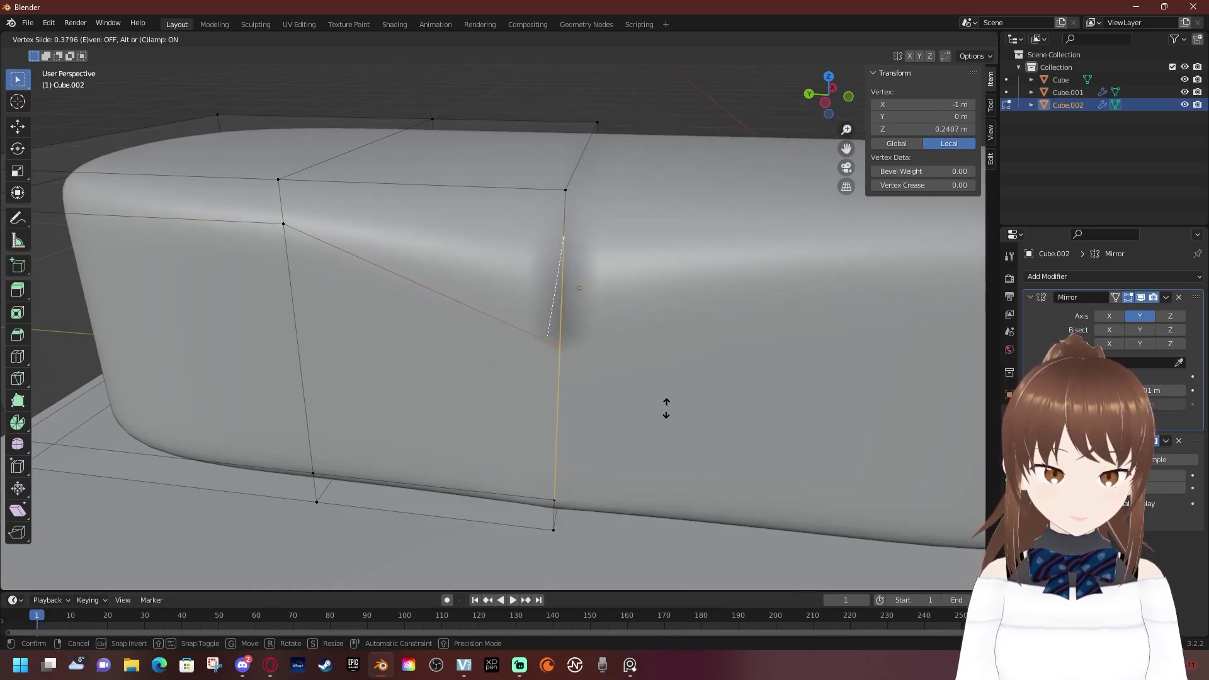
key(Escape)
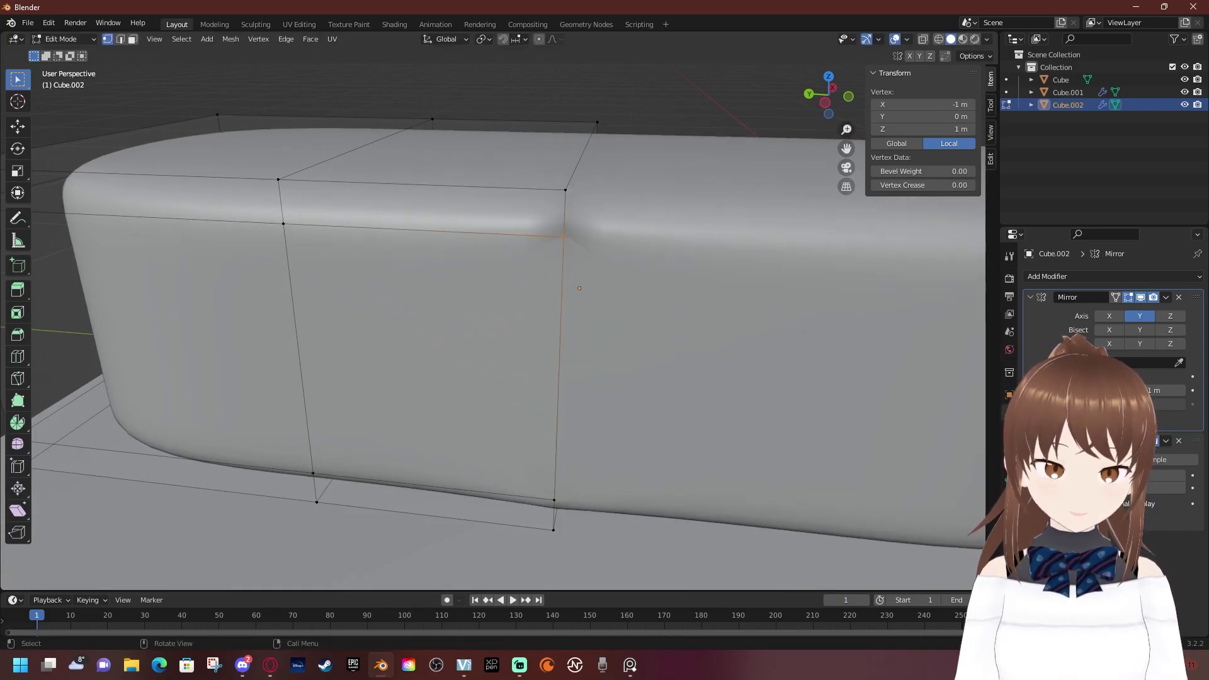
middle_drag(637, 239, 604, 328)
key(Tab)
scroll(604, 315, down, 3)
scroll(604, 315, down, 3)
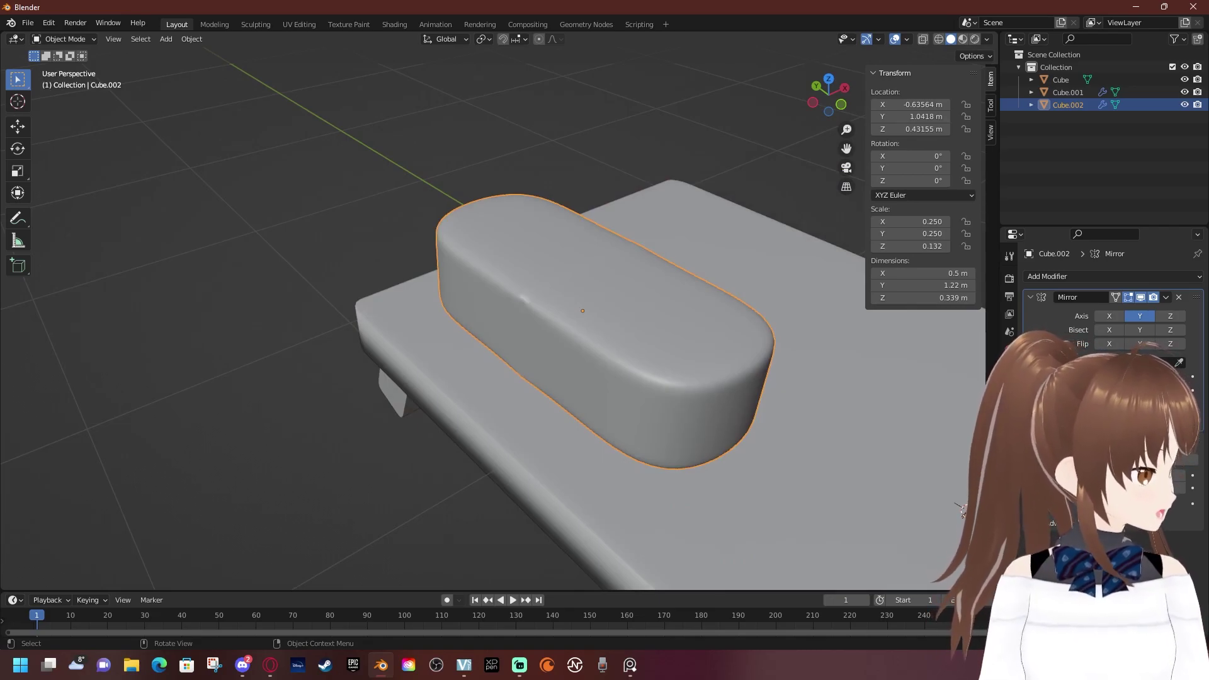
Change the Mirror modifier's seam merge setting and distance so the capsule's two halves fuse
key(alt+Tab)
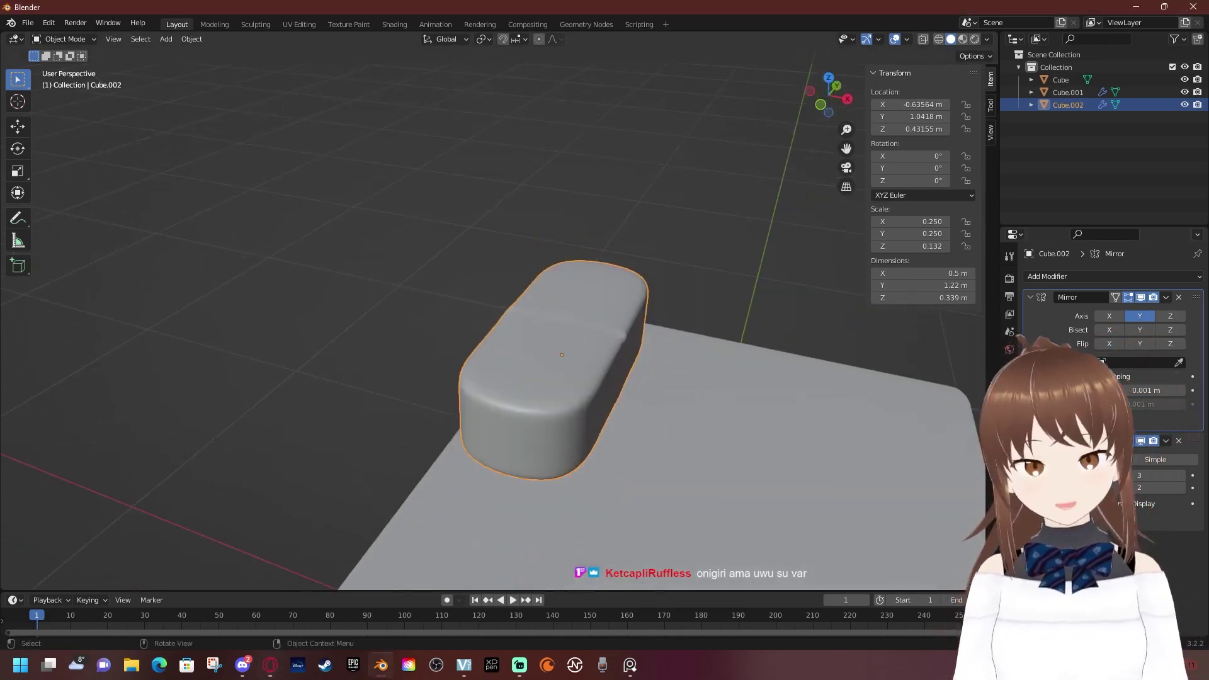
middle_drag(962, 509, 567, 378)
scroll(488, 422, up, 3)
middle_drag(488, 422, 567, 359)
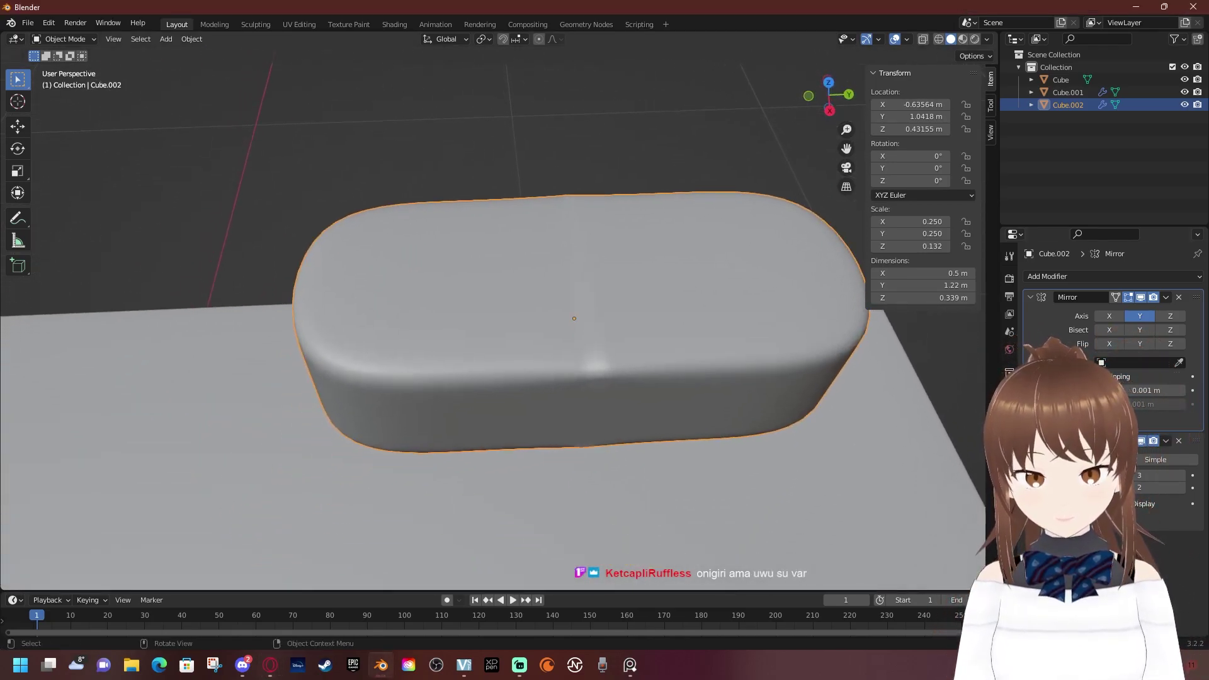
key(Tab)
key(Tab)
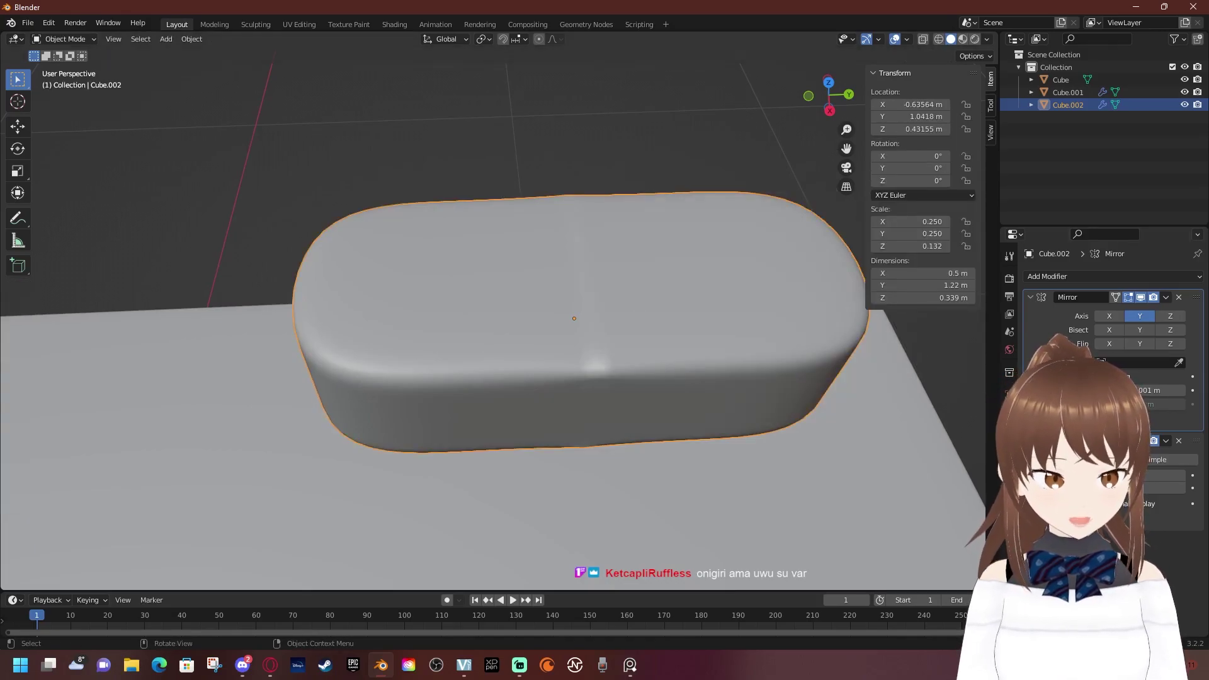
scroll(493, 318, up, 3)
click(1103, 390)
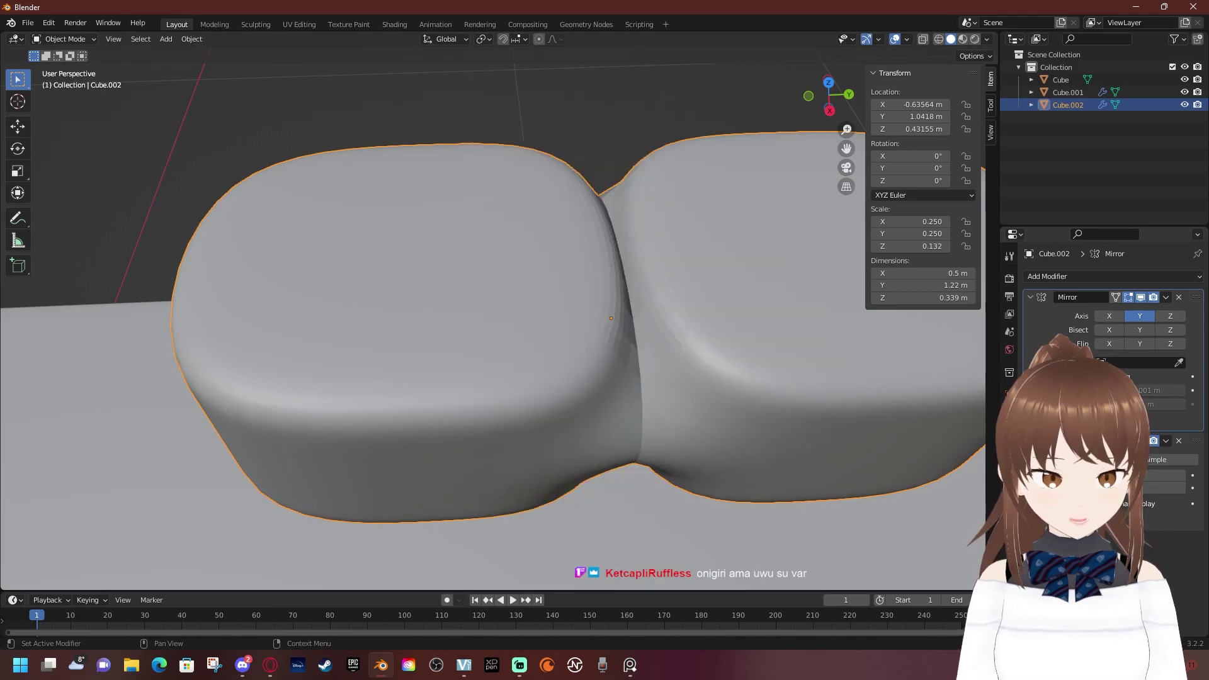
drag(1152, 390, 1140, 390)
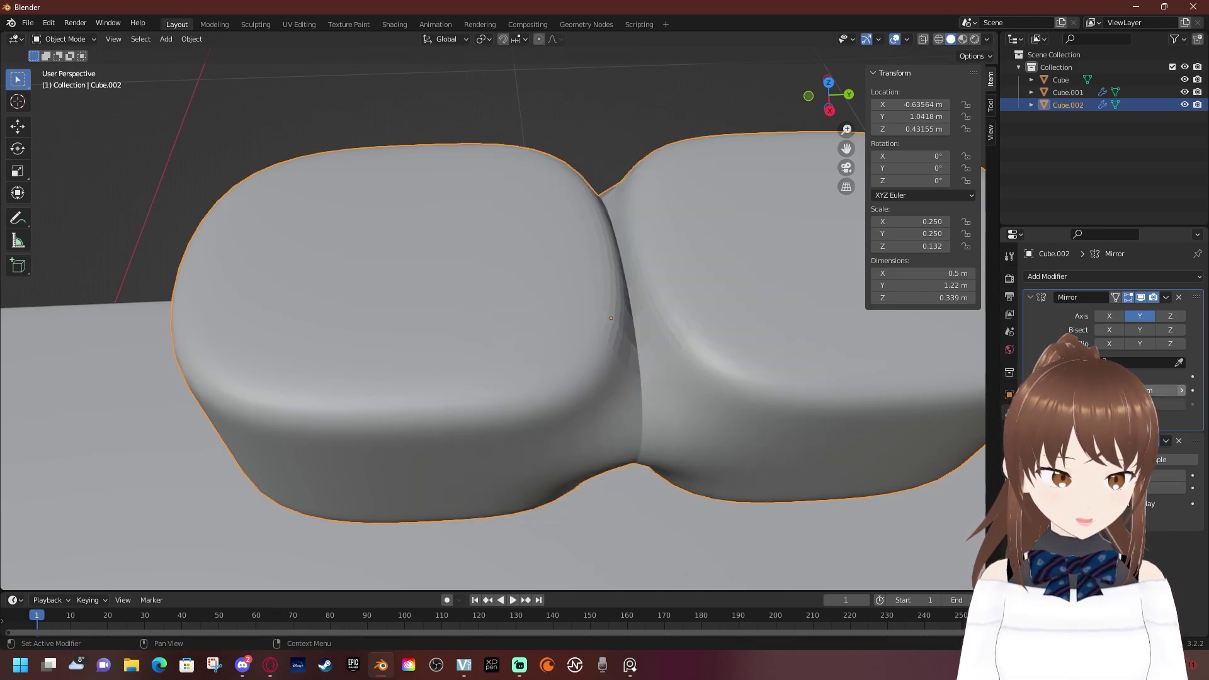
drag(1140, 390, 1152, 390)
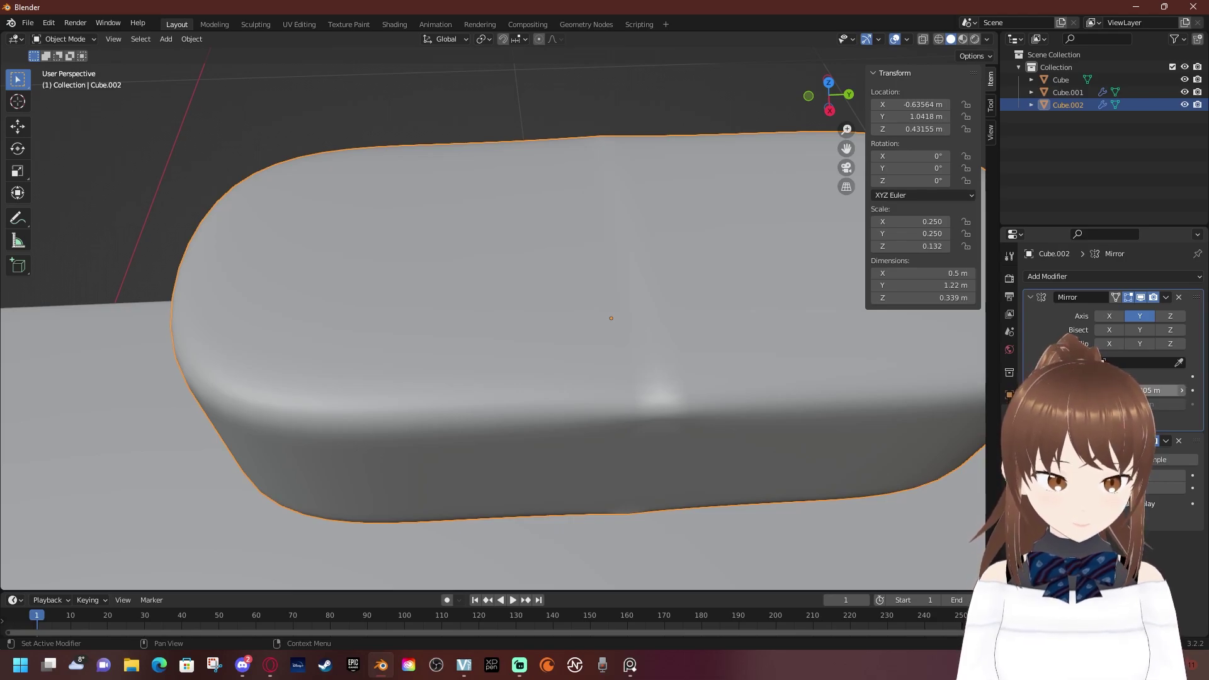
Toggle the capsule in and out of Edit Mode to check its mesh
mouse_move(611, 318)
middle_down()
mouse_move(629, 296)
mouse_move(598, 264)
middle_up()
key(Tab)
key(Tab)
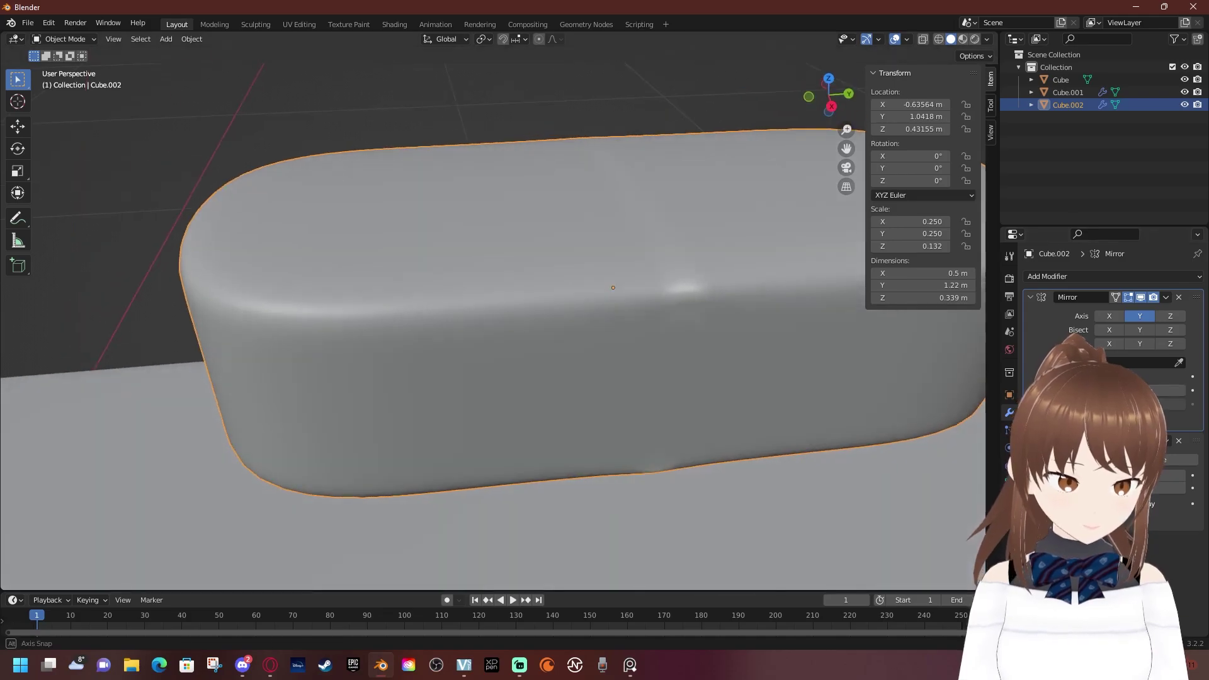
key(Tab)
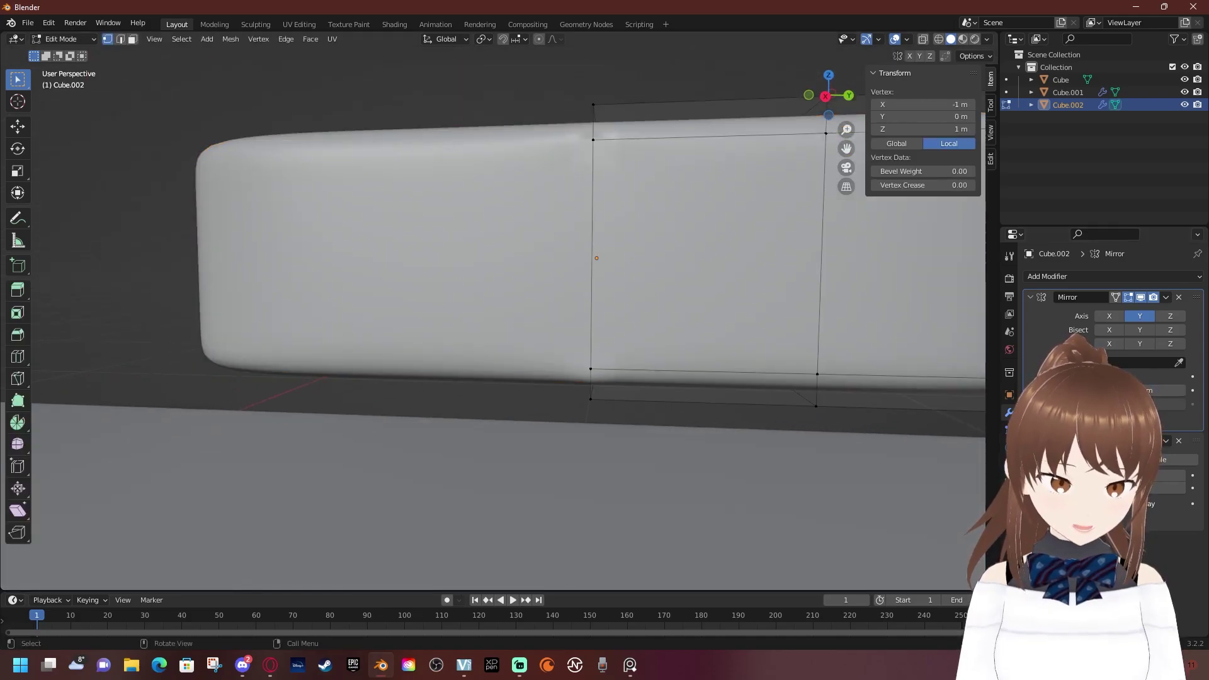
key(Tab)
scroll(491, 264, up, 3)
scroll(491, 315, down, 3)
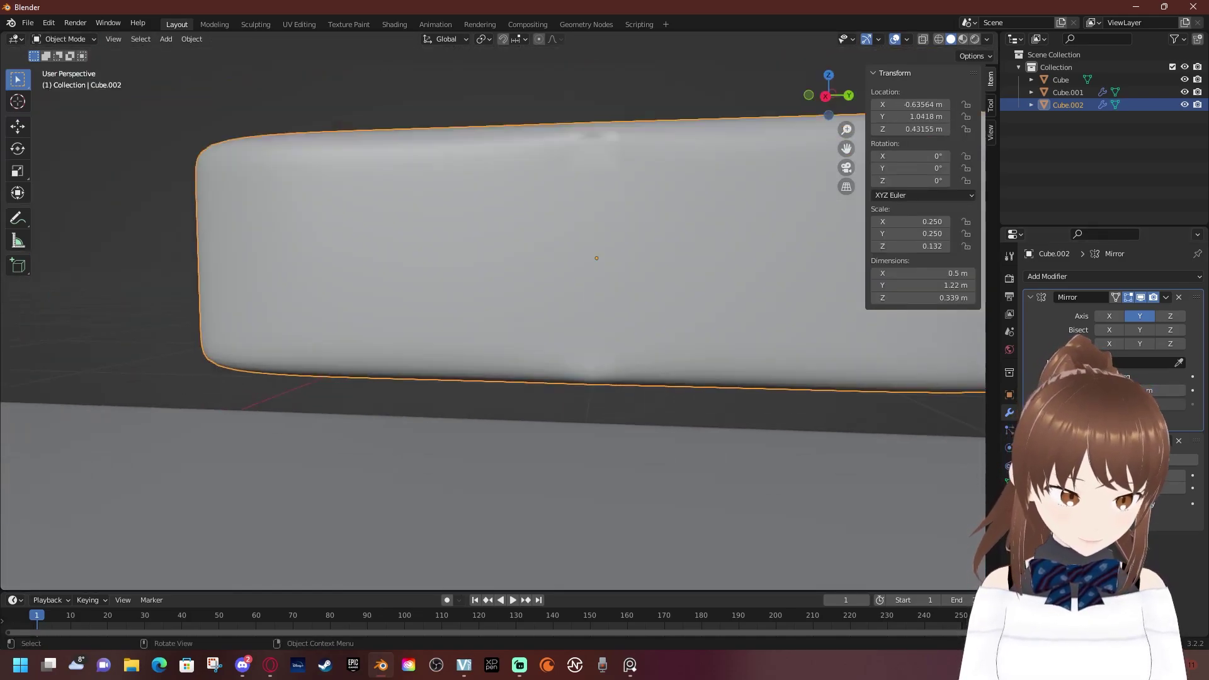
Drop the rice block's rounding, undoing and redoing to compare rounded and sharp versions
drag(1183, 459, 1158, 460)
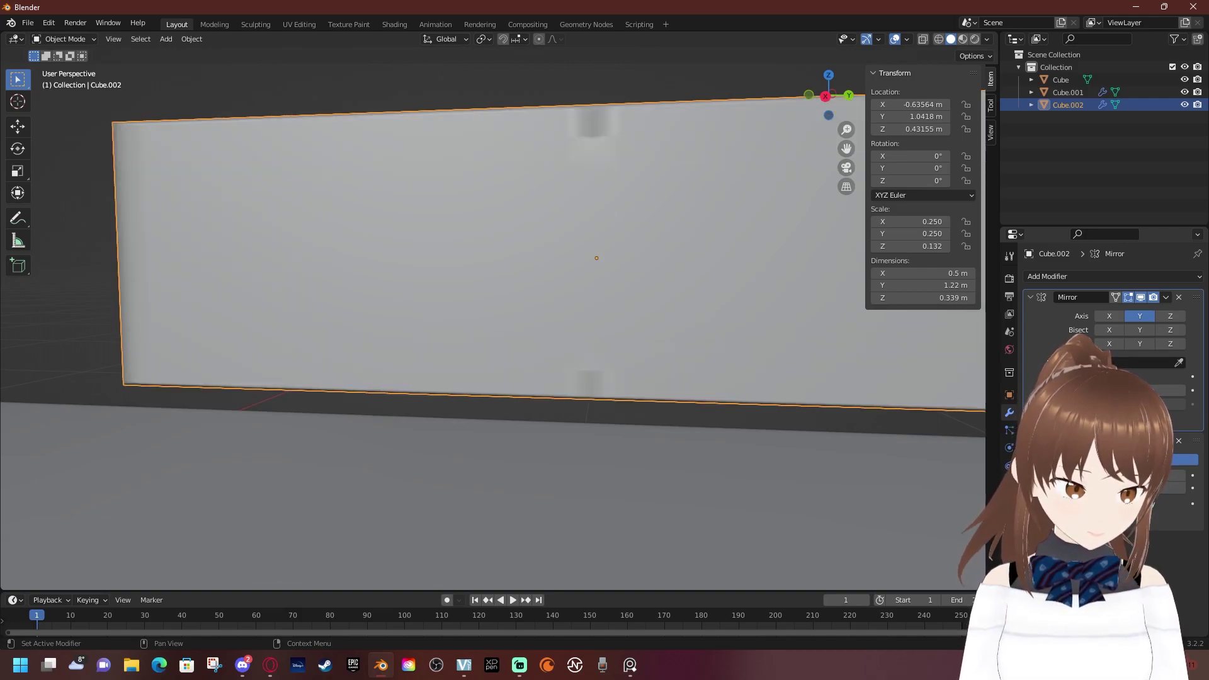
key(ctrl+z)
middle_drag(491, 315, 567, 283)
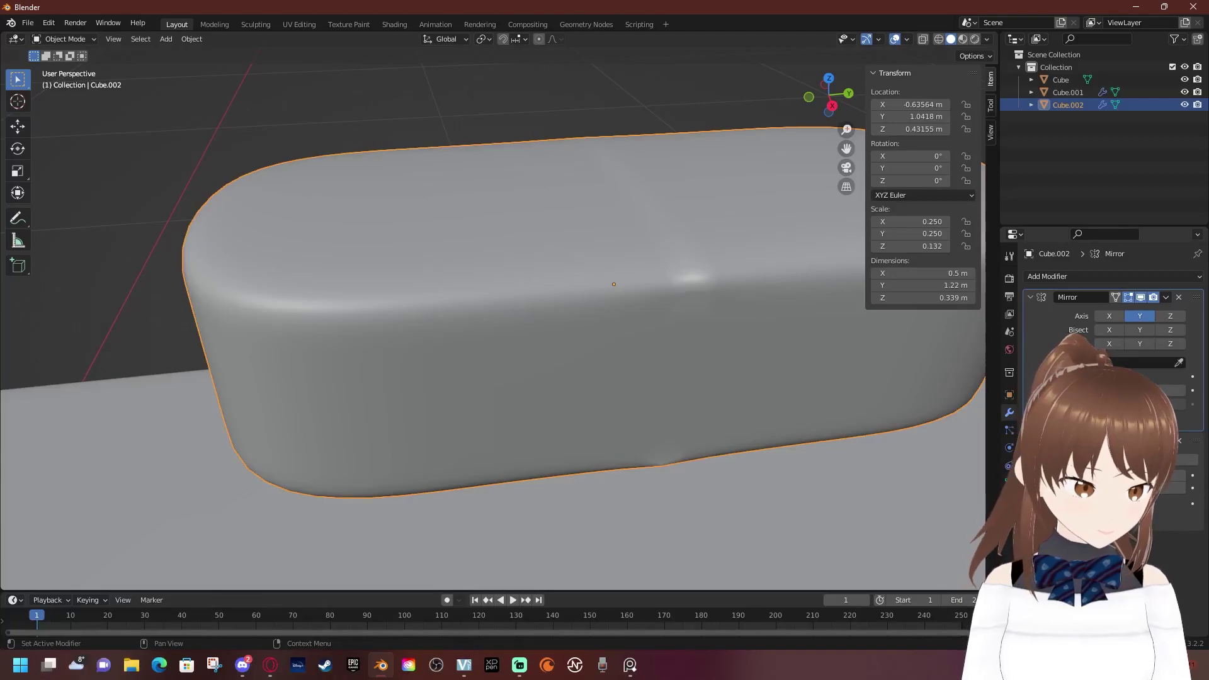
key(ctrl+shift+z)
middle_drag(491, 315, 541, 264)
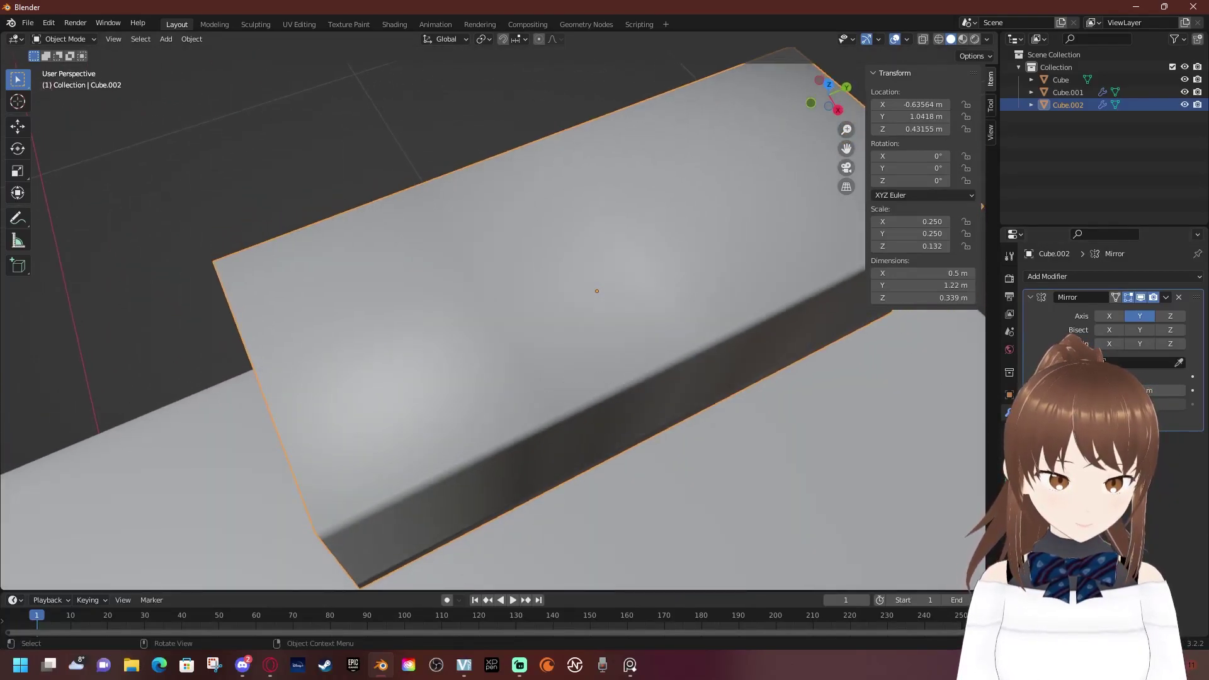
scroll(491, 315, down, 4)
Delete the rice block's Mirror modifier and add a Subdivision Surface modifier
middle_drag(491, 315, 503, 302)
scroll(491, 315, up, 4)
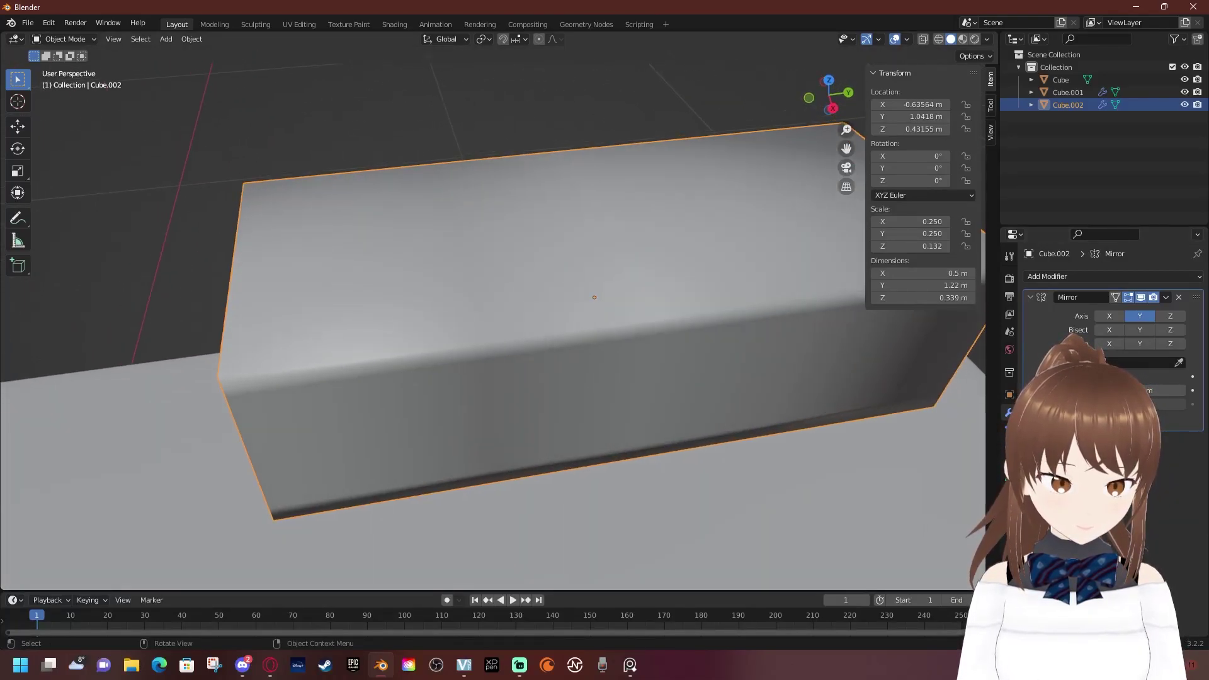
click(1166, 296)
click(1108, 312)
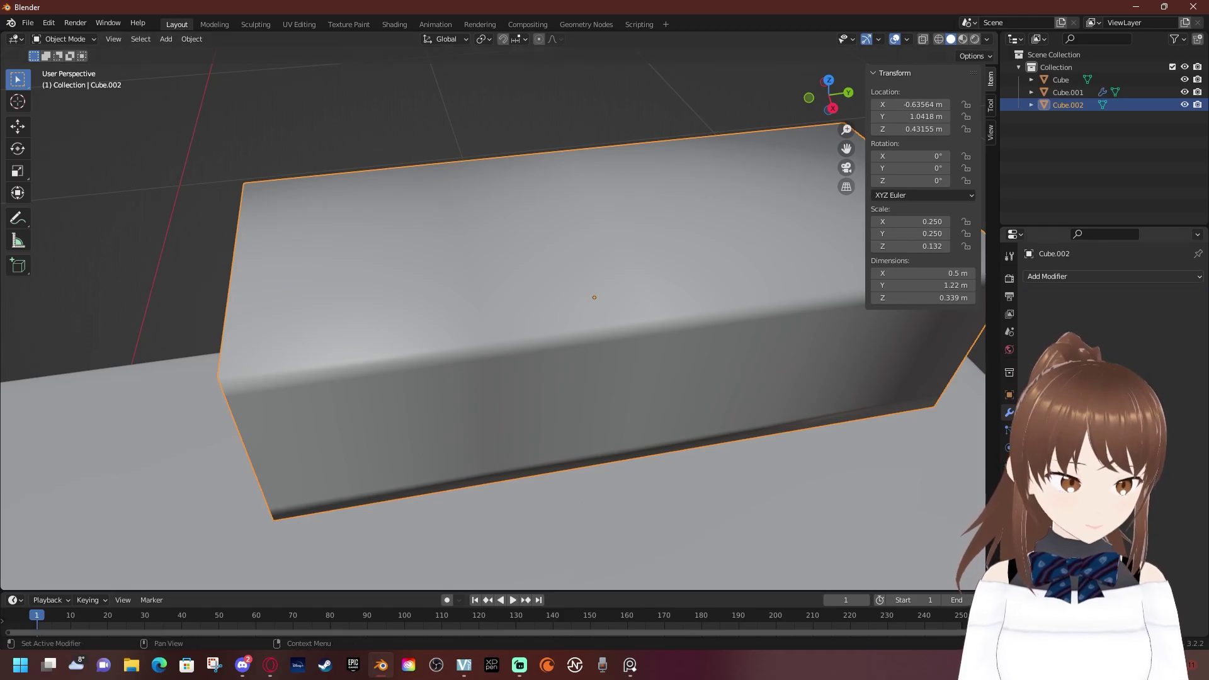
click(1111, 276)
click(964, 505)
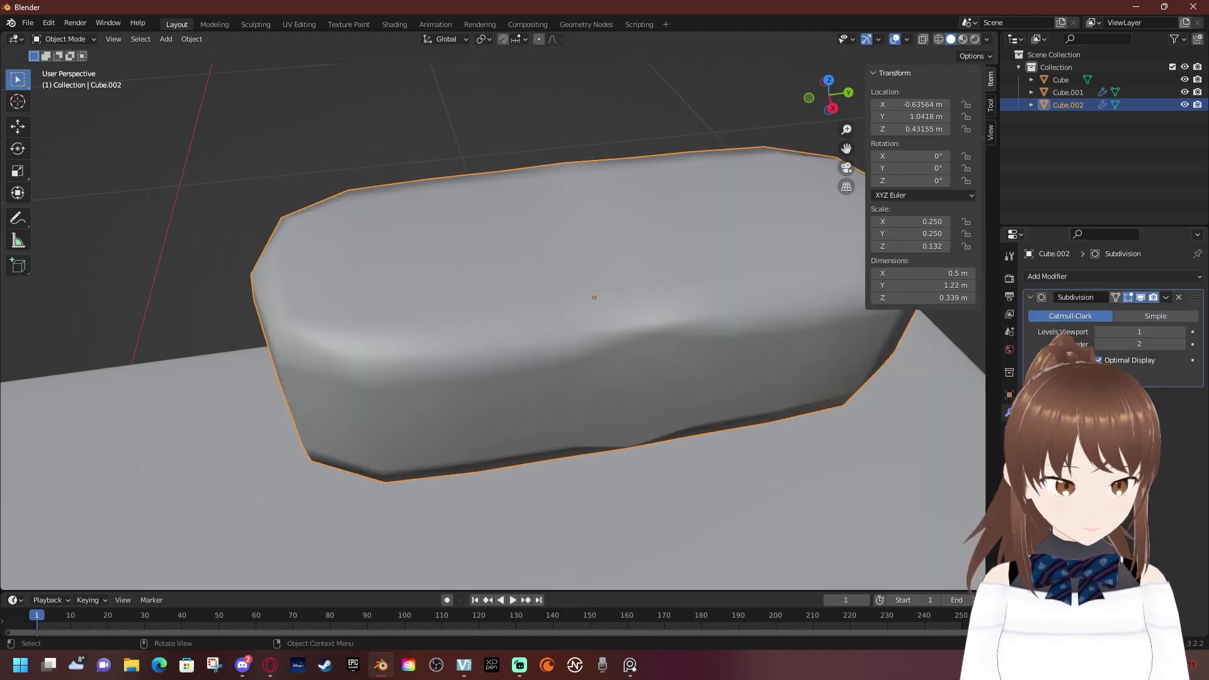
Set the subdivision to level 3 and inspect the mesh cage in Edit Mode
middle_drag(567, 315, 604, 302)
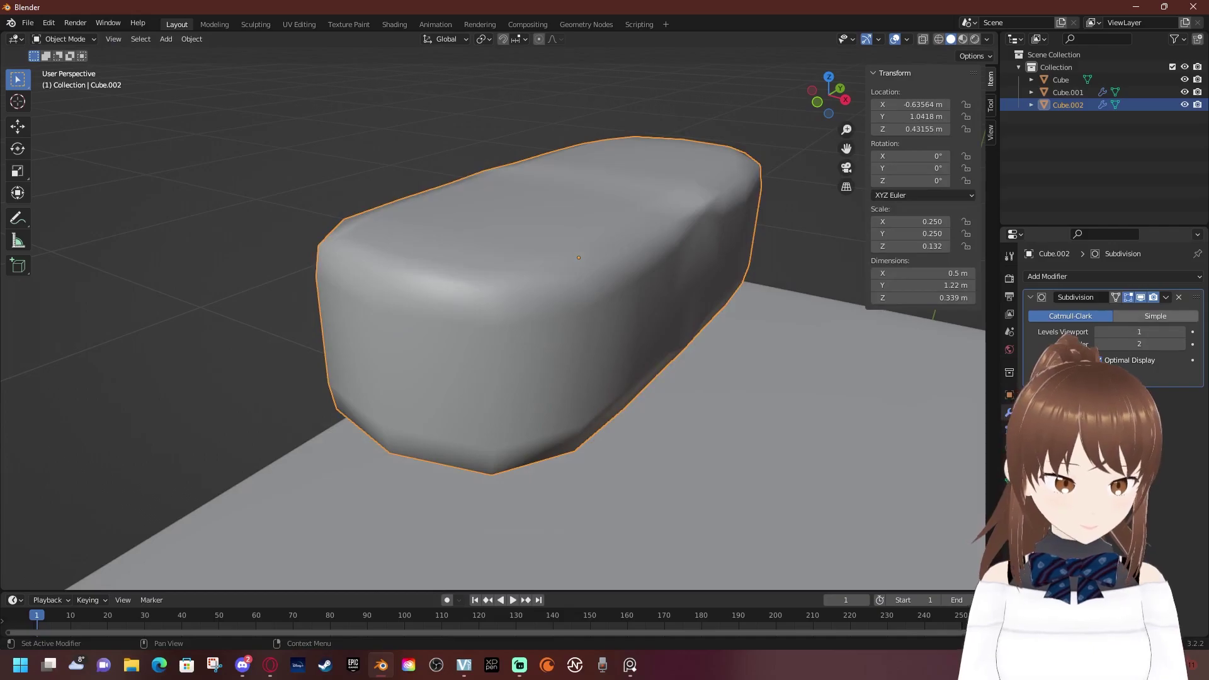
key(ctrl+3)
scroll(491, 315, up, 5)
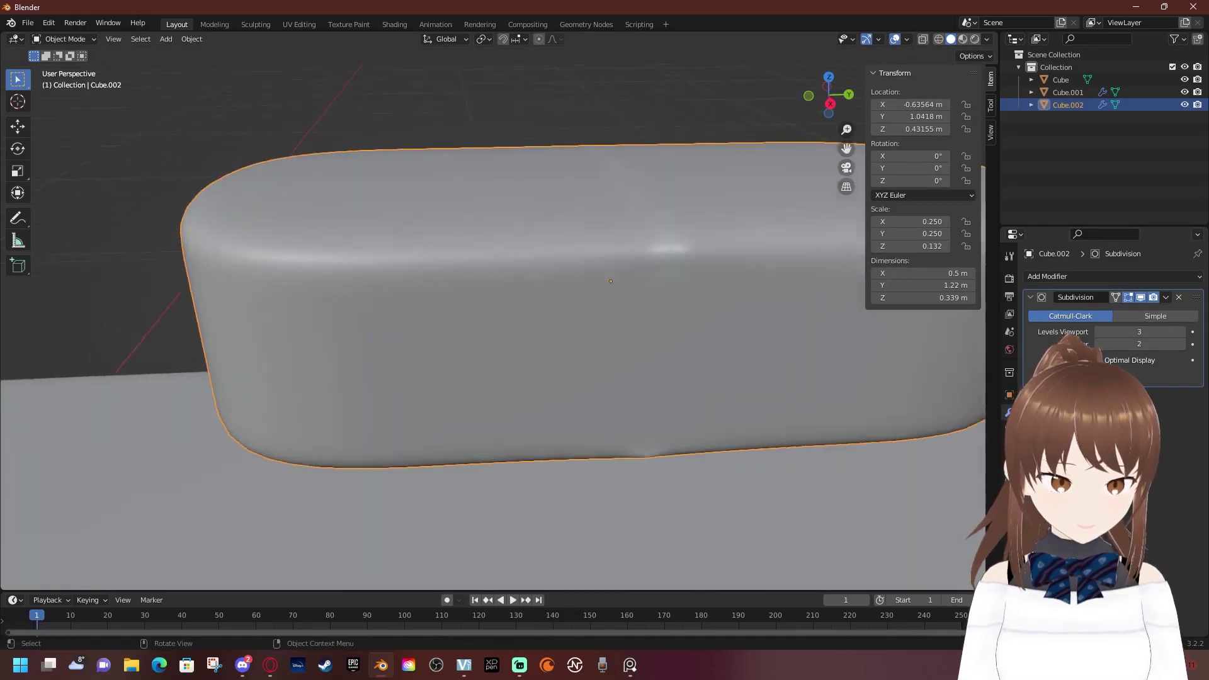
key(Tab)
scroll(491, 315, down, 5)
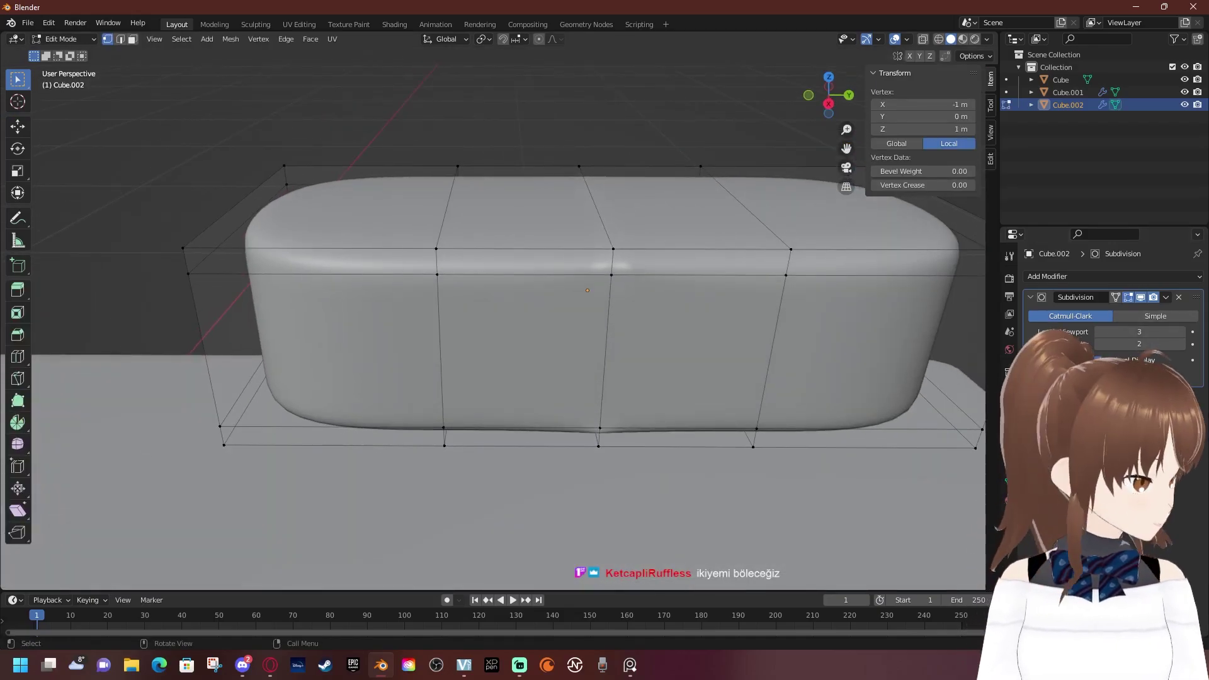
scroll(491, 314, down, 2)
scroll(492, 315, up, 2)
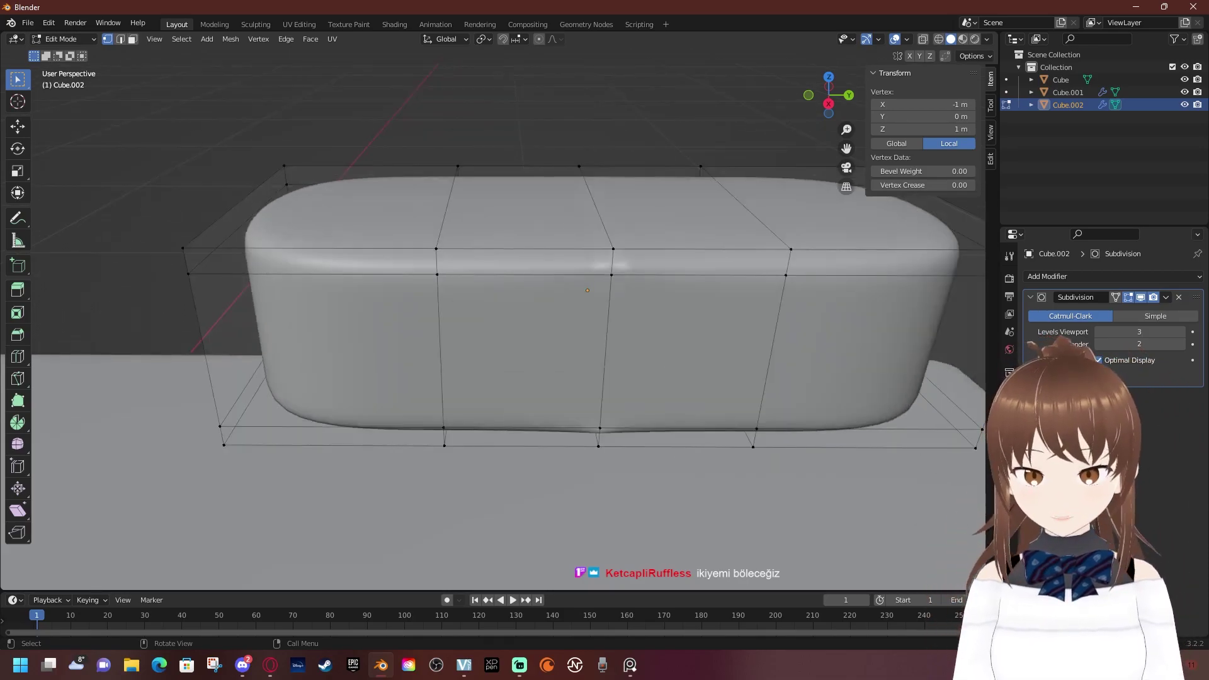
scroll(491, 315, up, 3)
key(Tab)
scroll(491, 315, down, 2)
scroll(491, 315, down, 2)
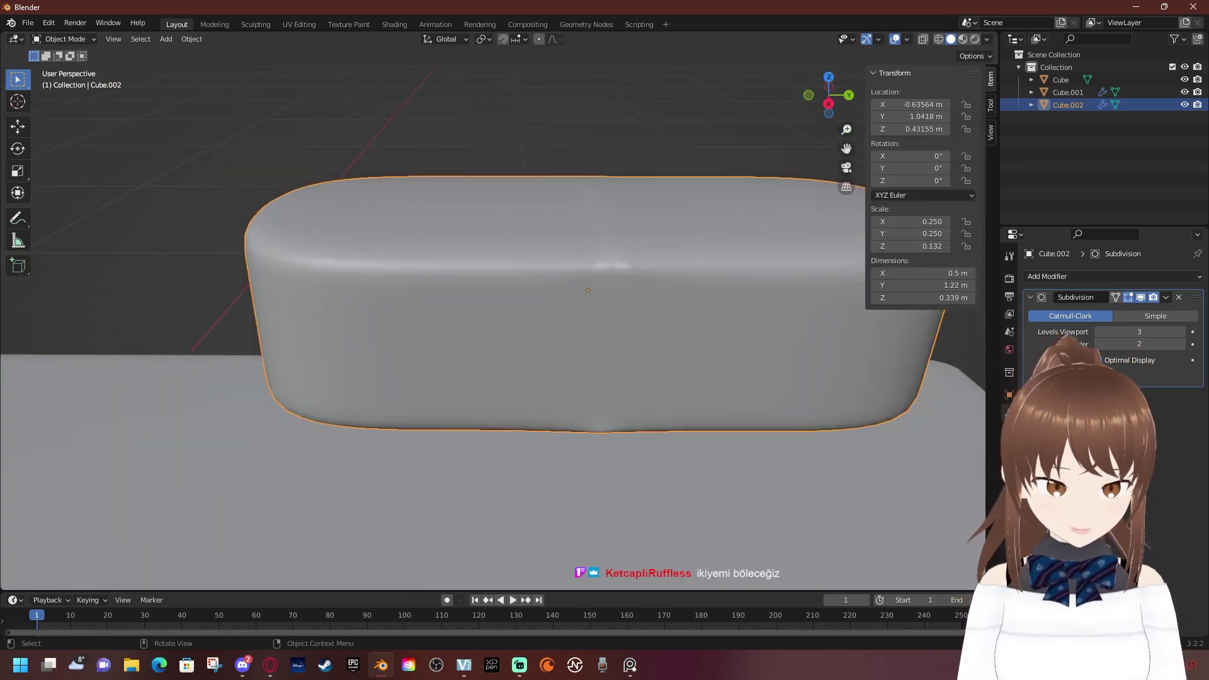
Duplicate the rice block in place and lift the copy straight up in front view
click(1009, 483)
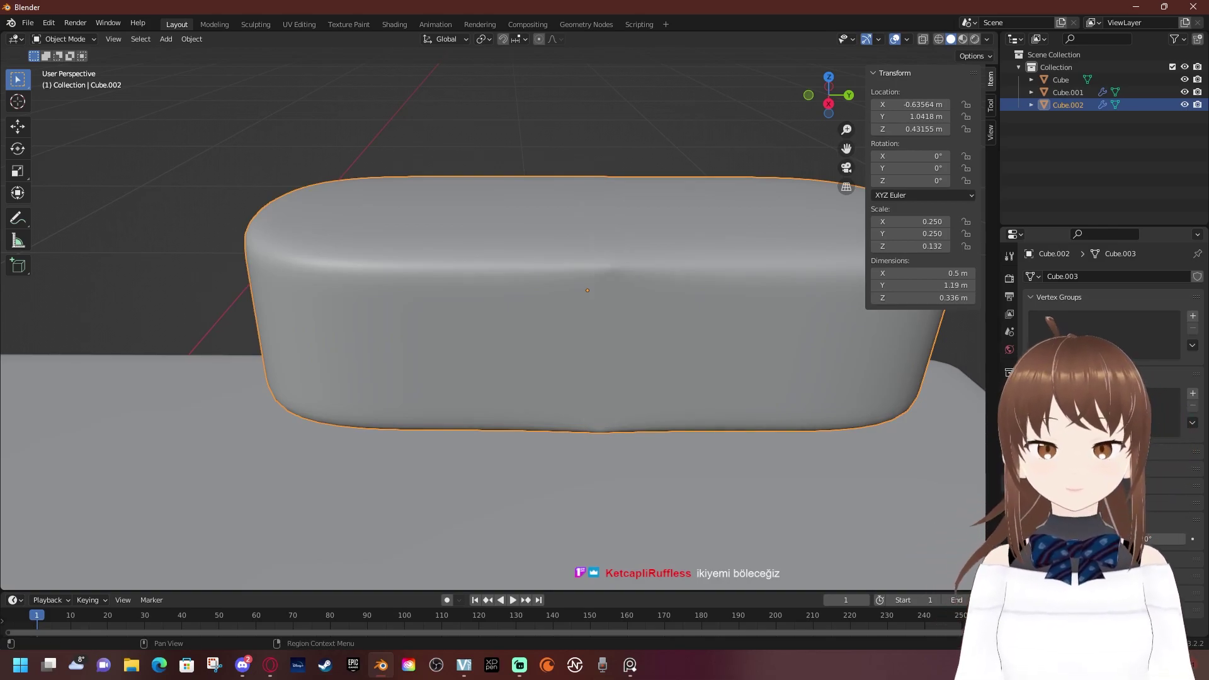
middle_drag(504, 315, 579, 246)
key(shift+d)
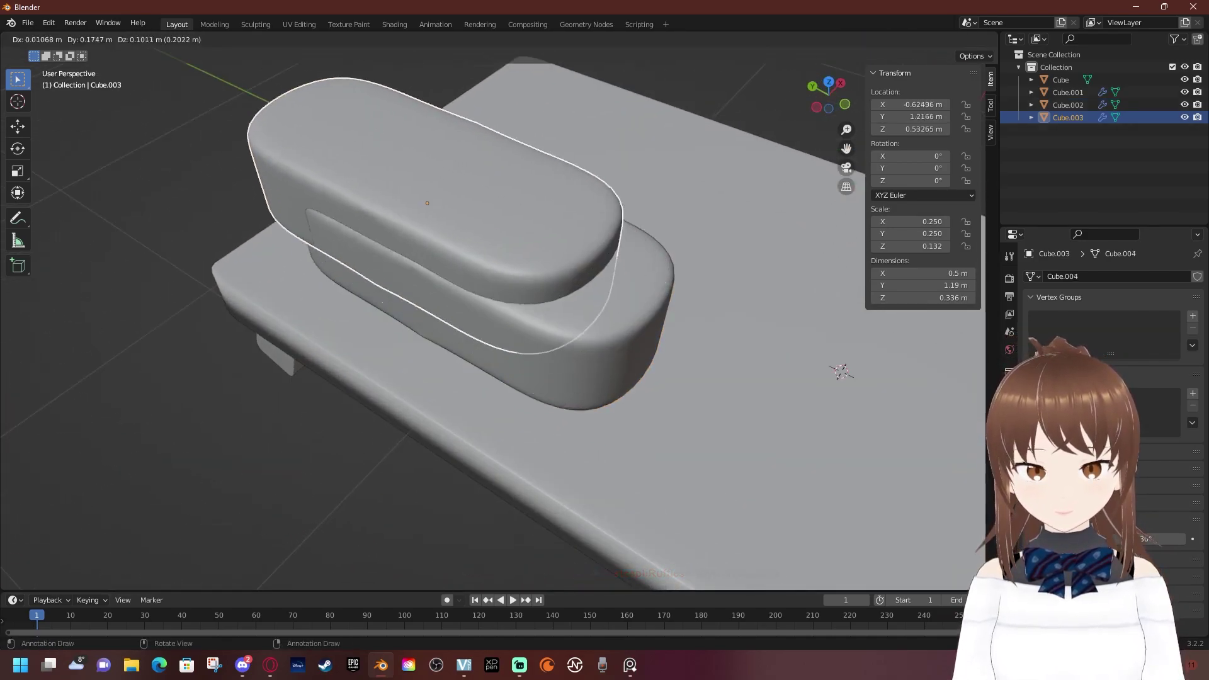
key(Escape)
middle_drag(503, 283, 536, 264)
key(KP_1)
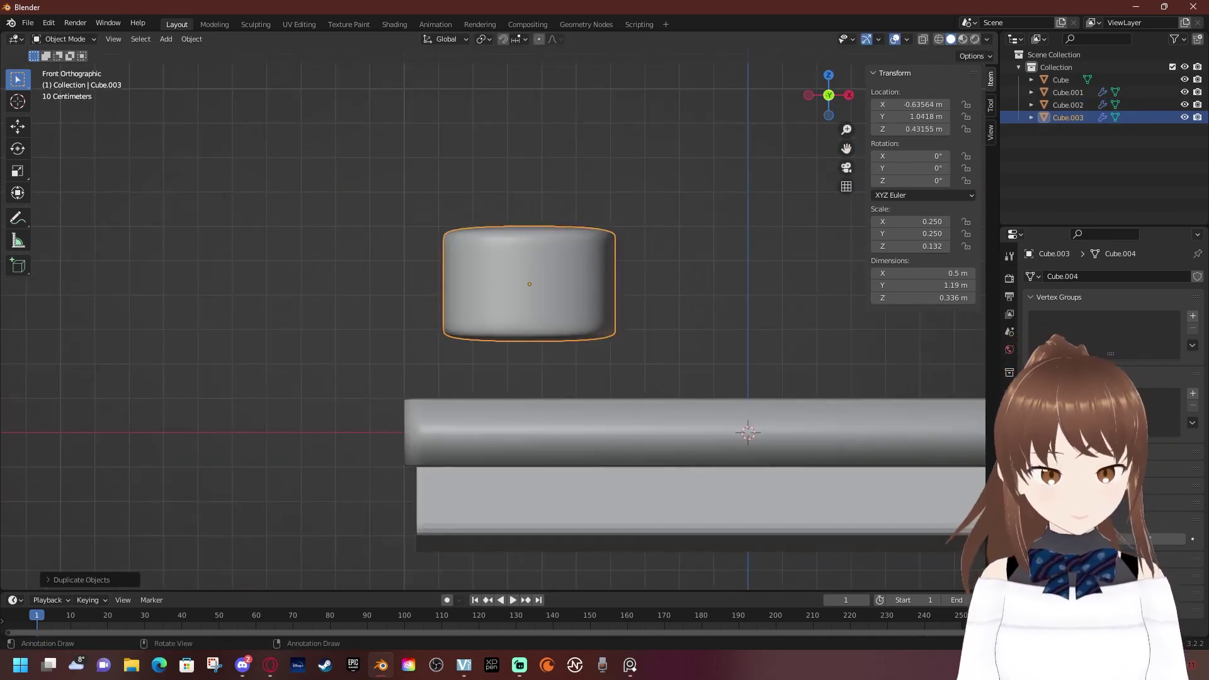
key(g)
key(z)
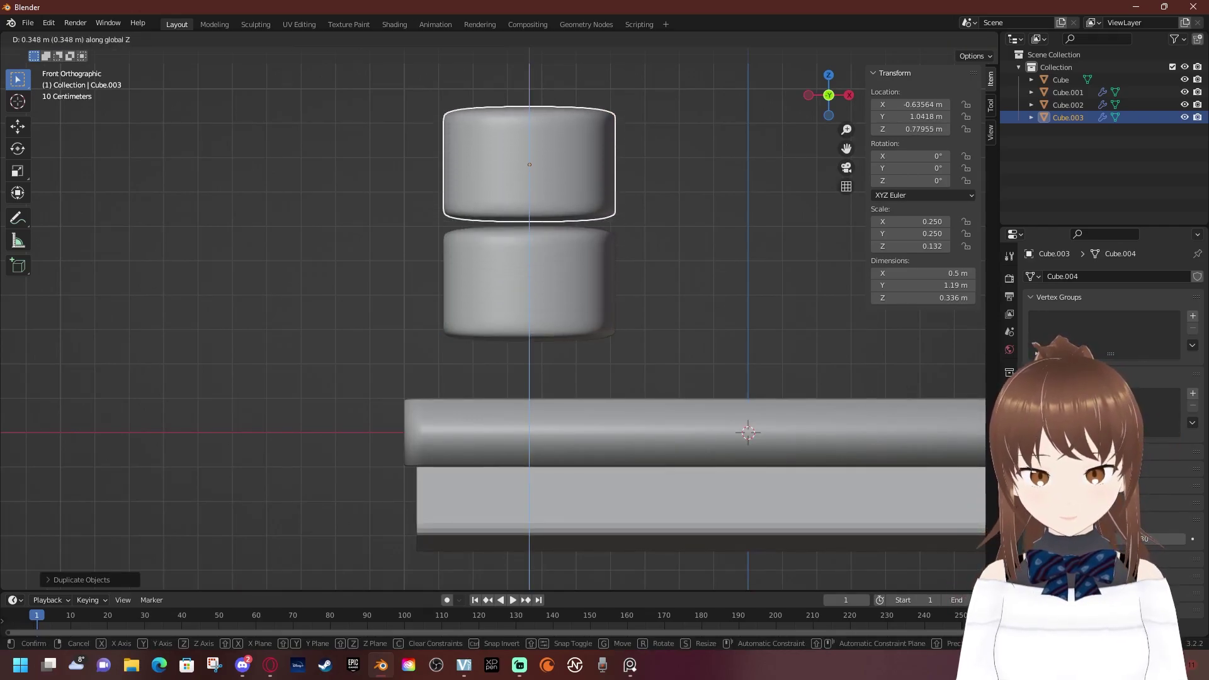
key(Return)
Flatten the copy into a 0.0672 m slab and lower it onto the rice
key(s)
key(z)
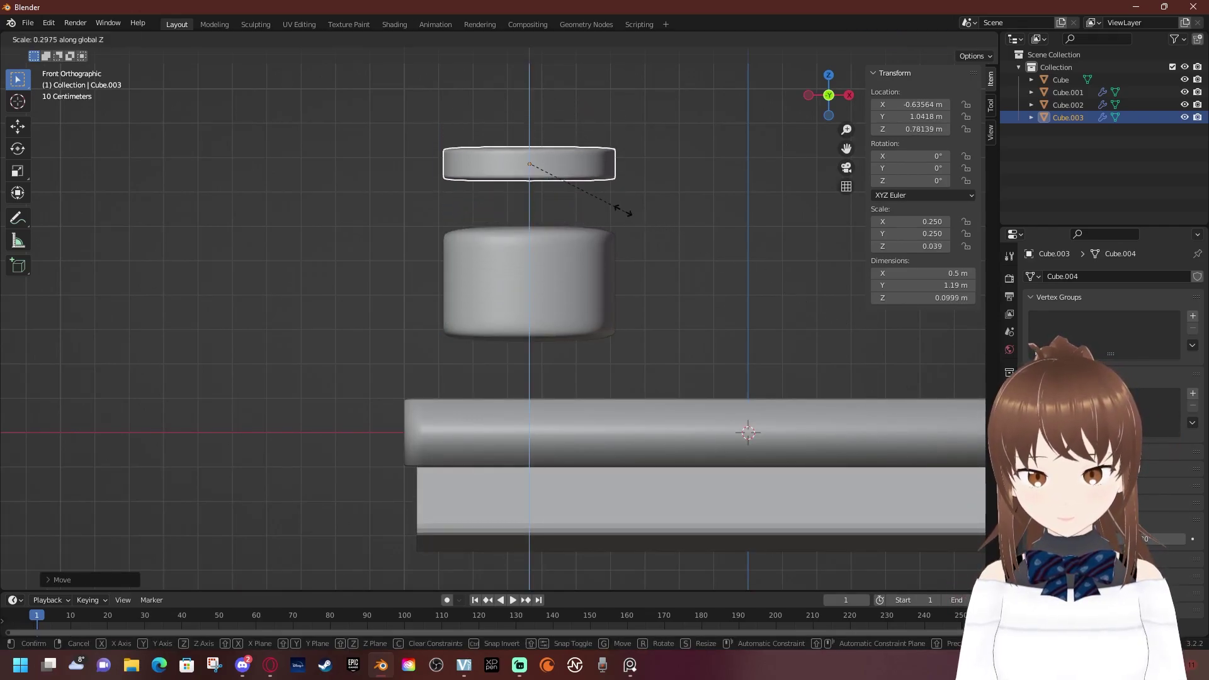
key(Return)
key(g)
key(z)
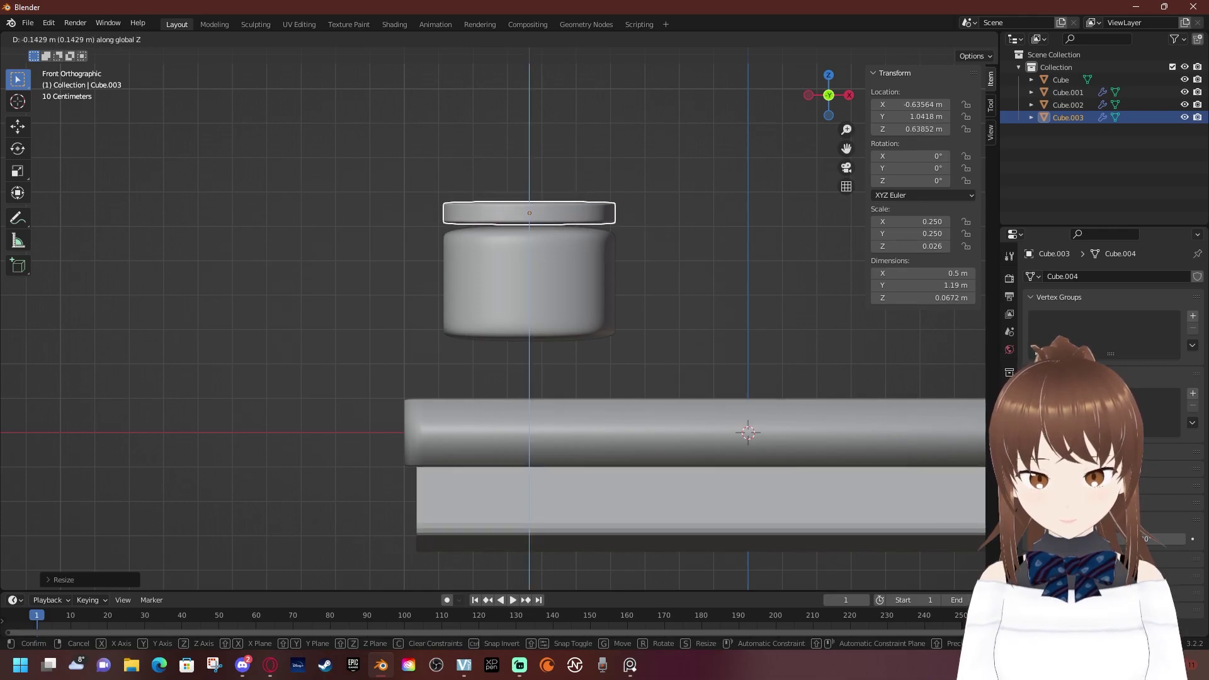
key(Return)
Orbit around the slab to check its placement, then box-select everything in Edit Mode
middle_drag(529, 315, 629, 264)
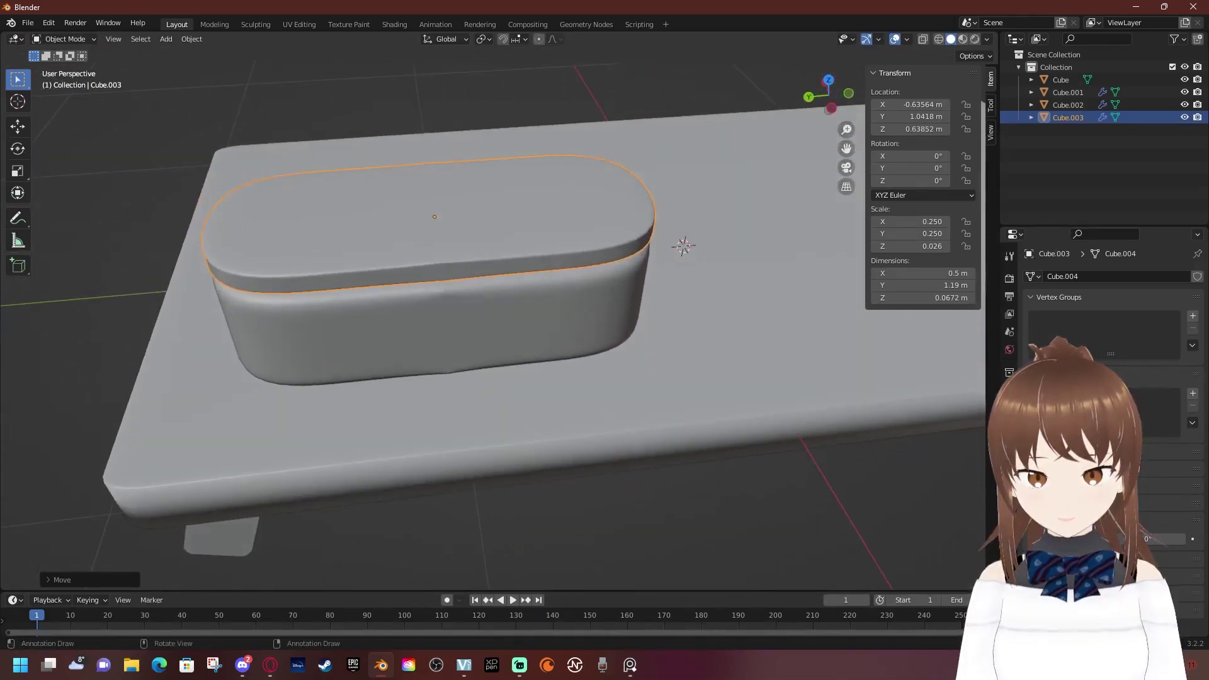
middle_drag(491, 315, 567, 390)
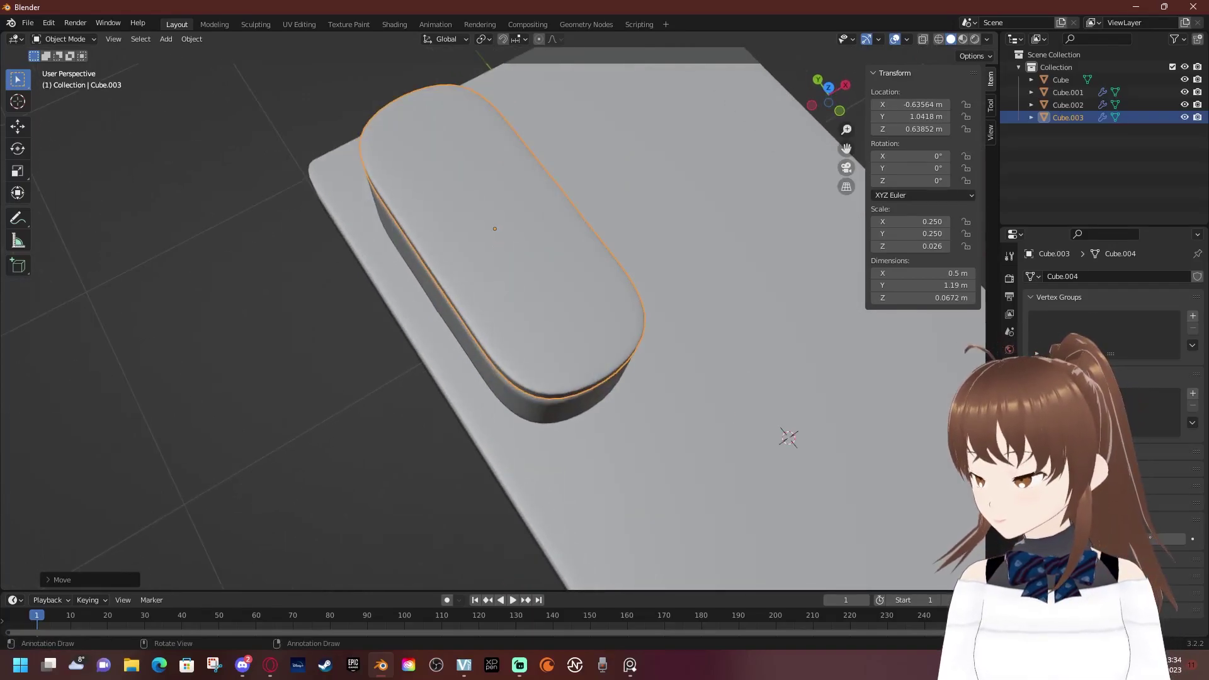
middle_drag(503, 378, 503, 252)
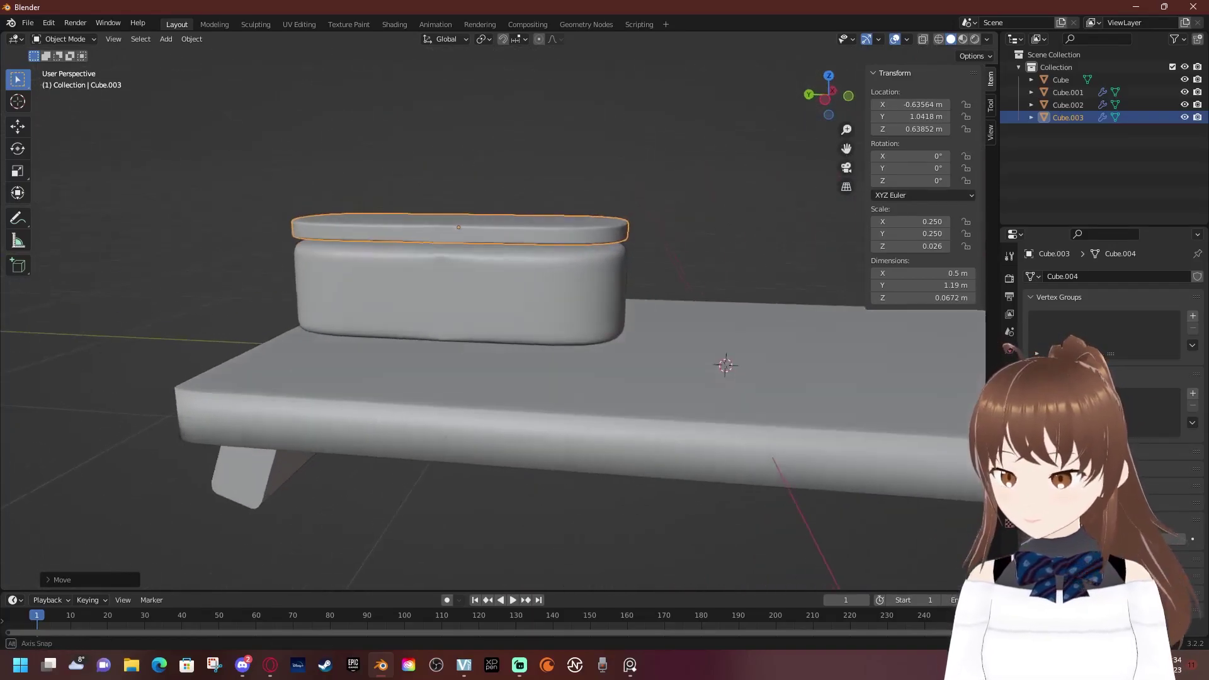
key(Tab)
key(Tab)
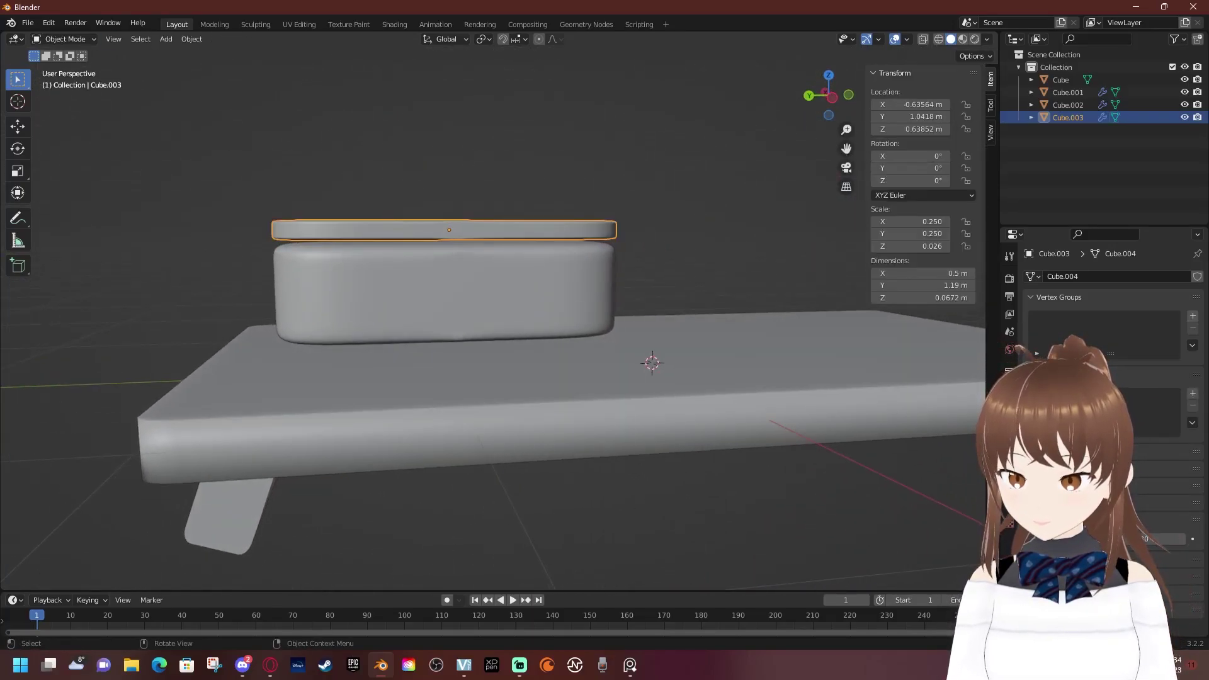
drag(149, 130, 659, 345)
middle_drag(659, 346, 654, 377)
Select the rice block and slab, create Collection 2 in the Outliner, and select it for renaming
click(435, 302)
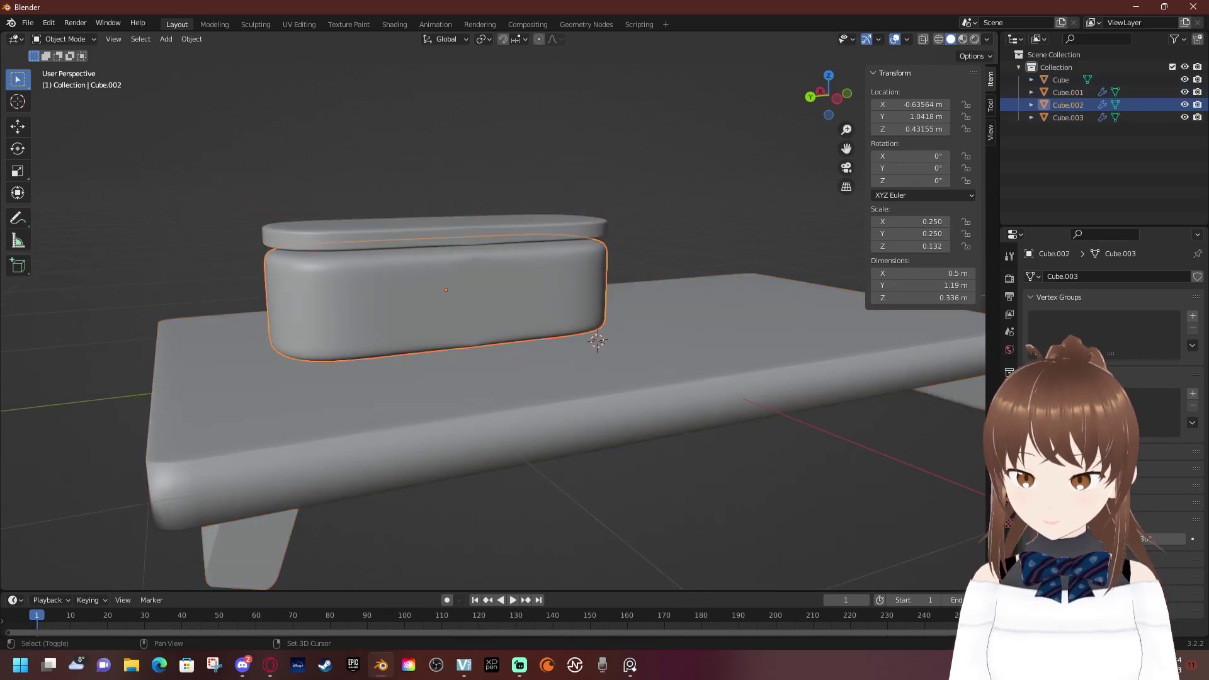
shift+click(434, 233)
middle_drag(440, 233, 479, 226)
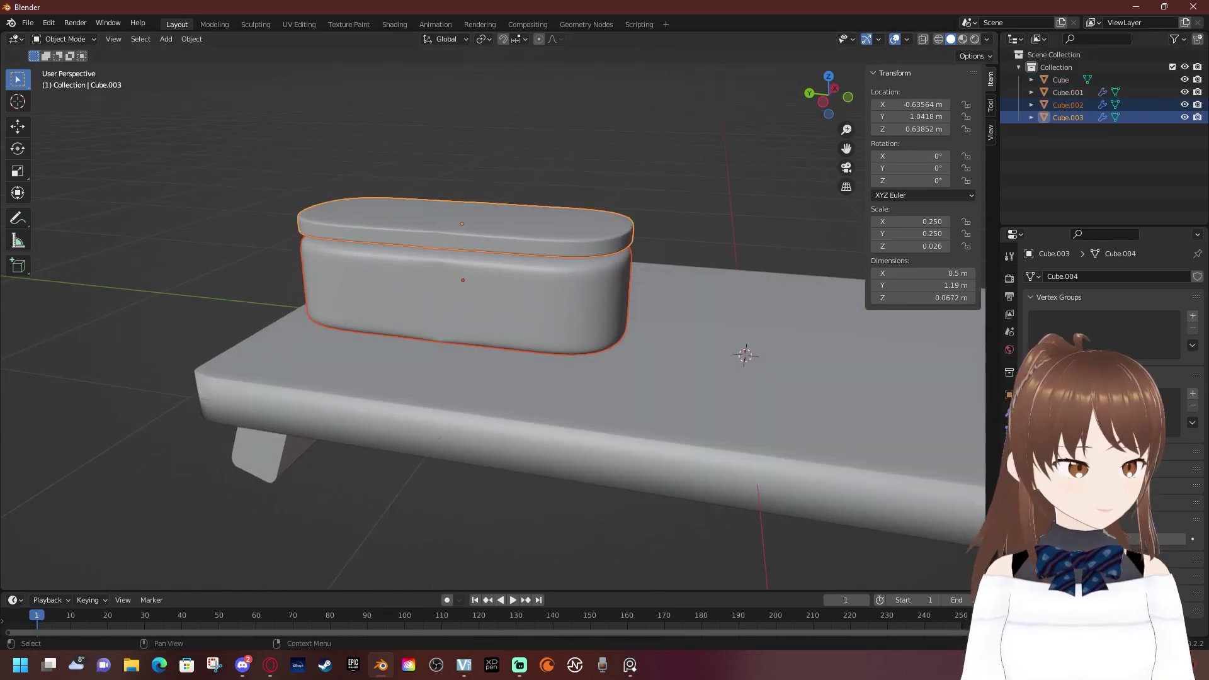
right_click(1045, 105)
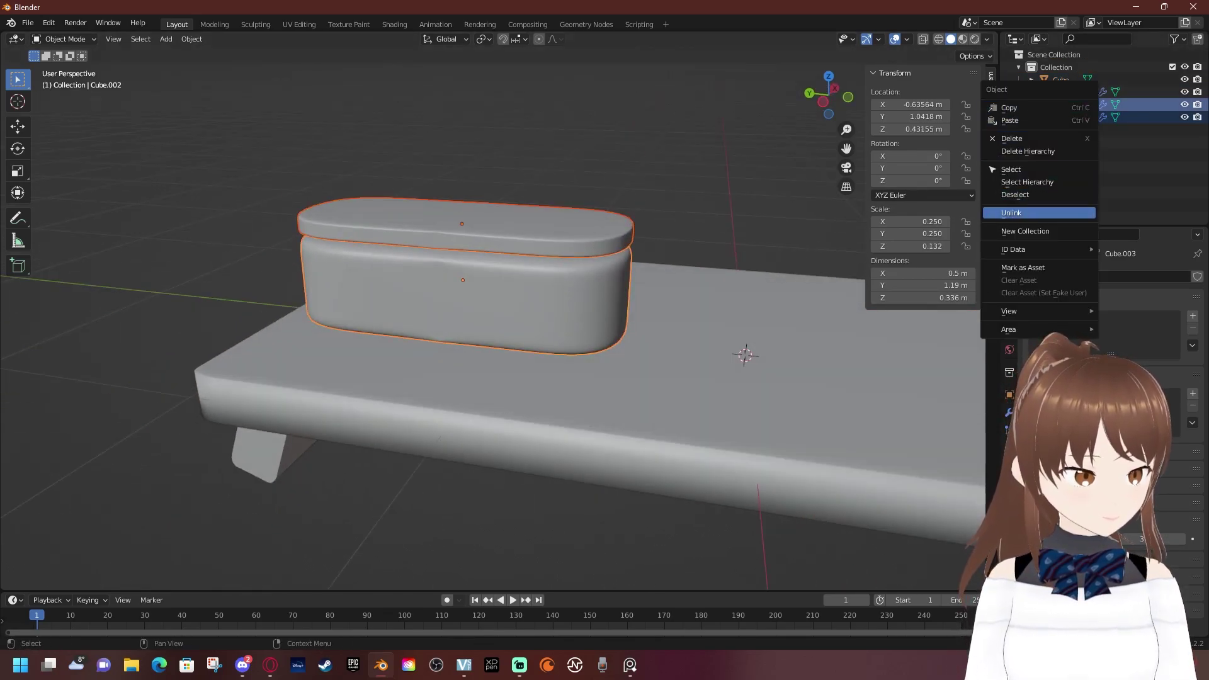
click(1025, 231)
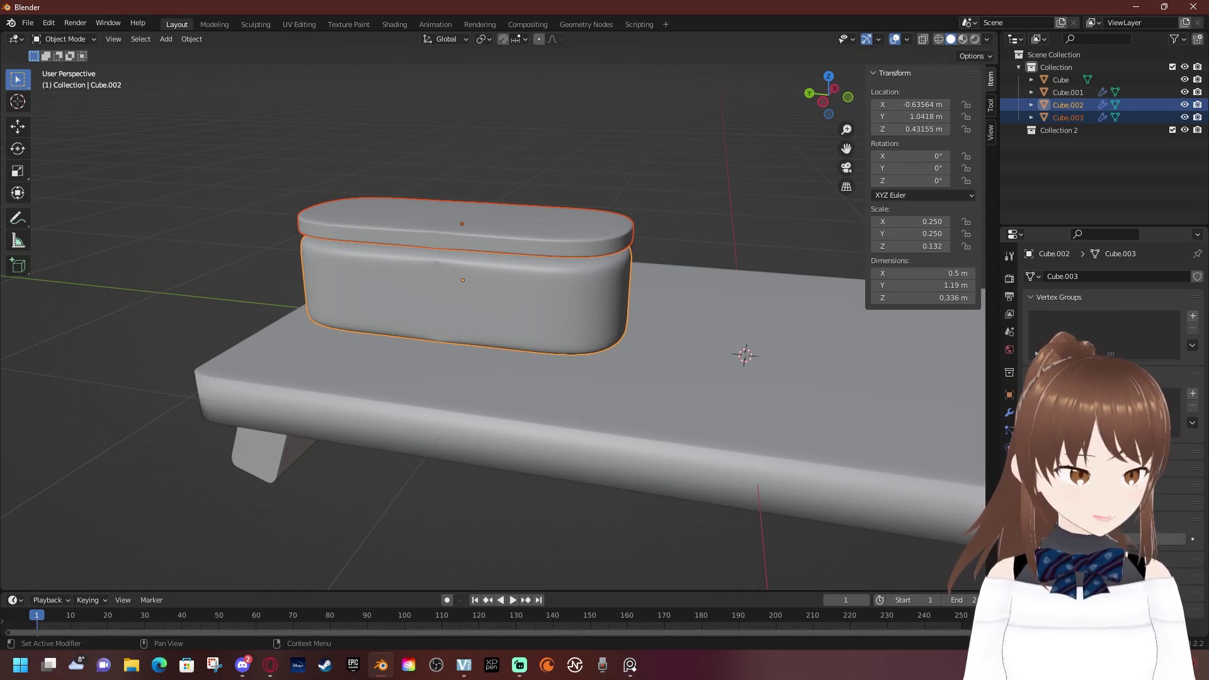
click(1058, 130)
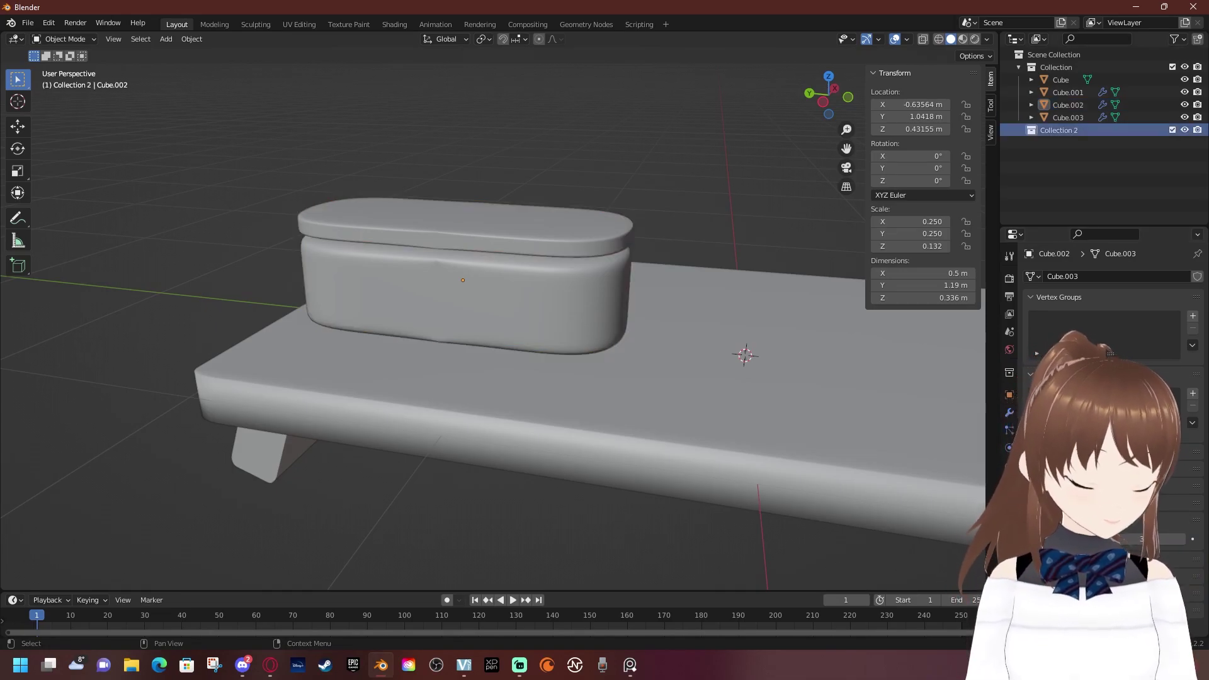
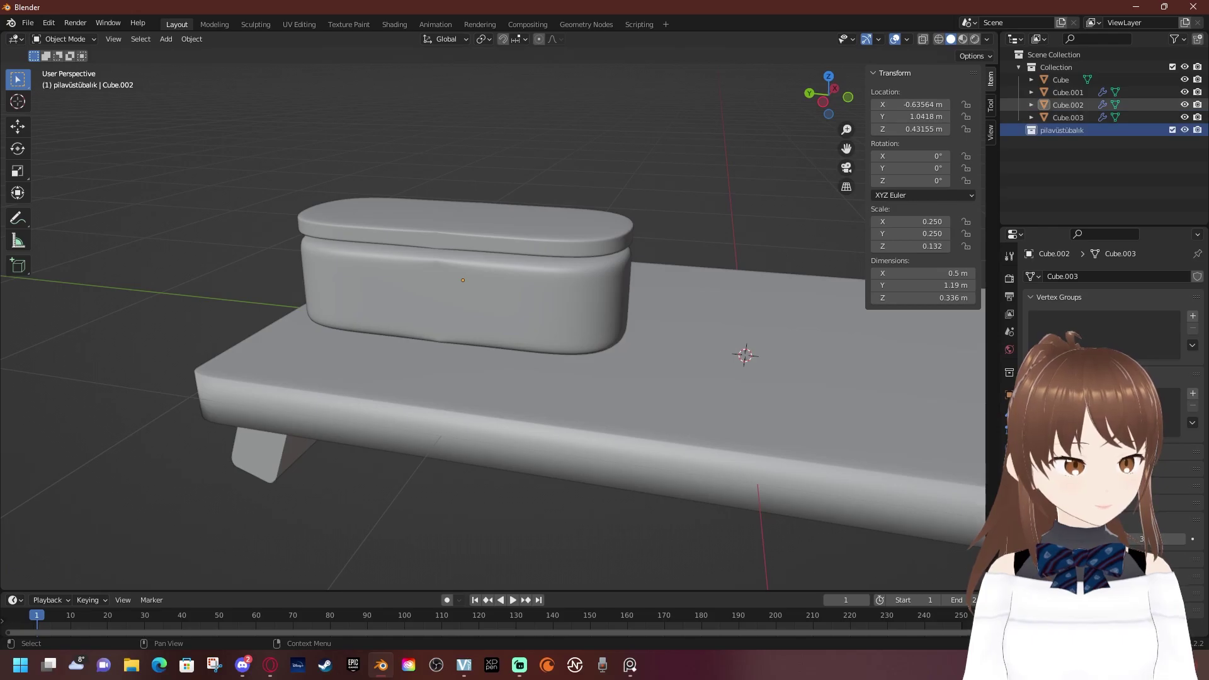
Move the box and its lid into the pilavüstübalık collection
click(1068, 104)
drag(1068, 117, 1062, 130)
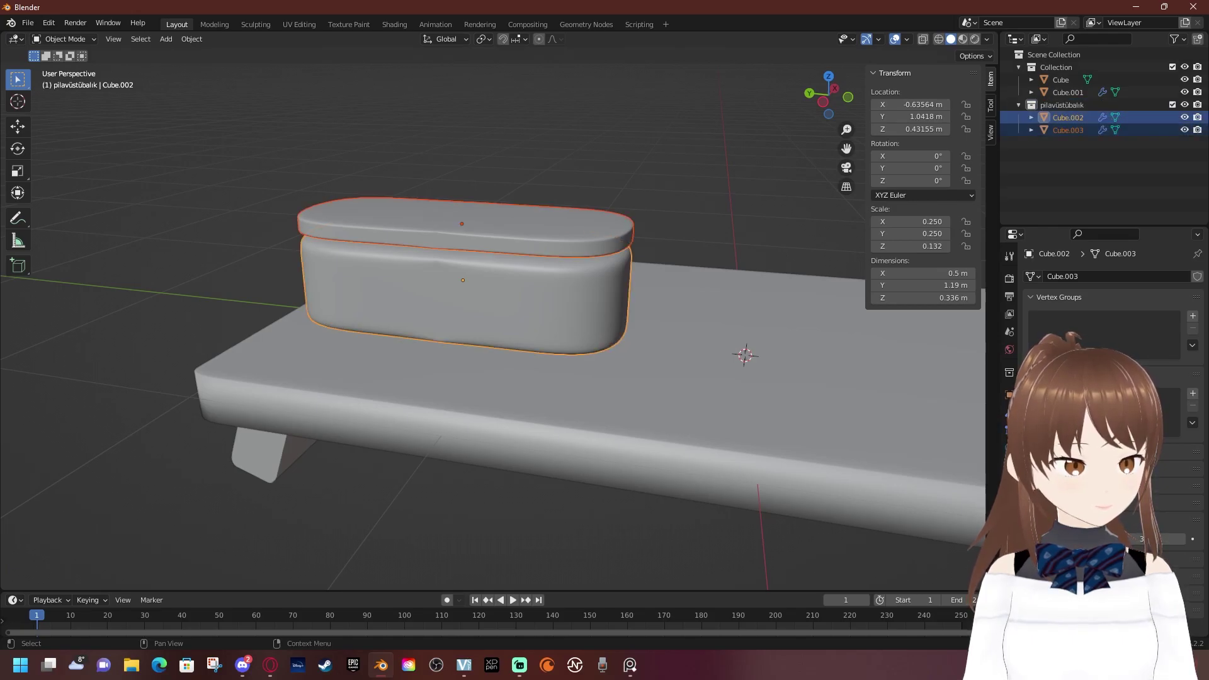
click(1019, 104)
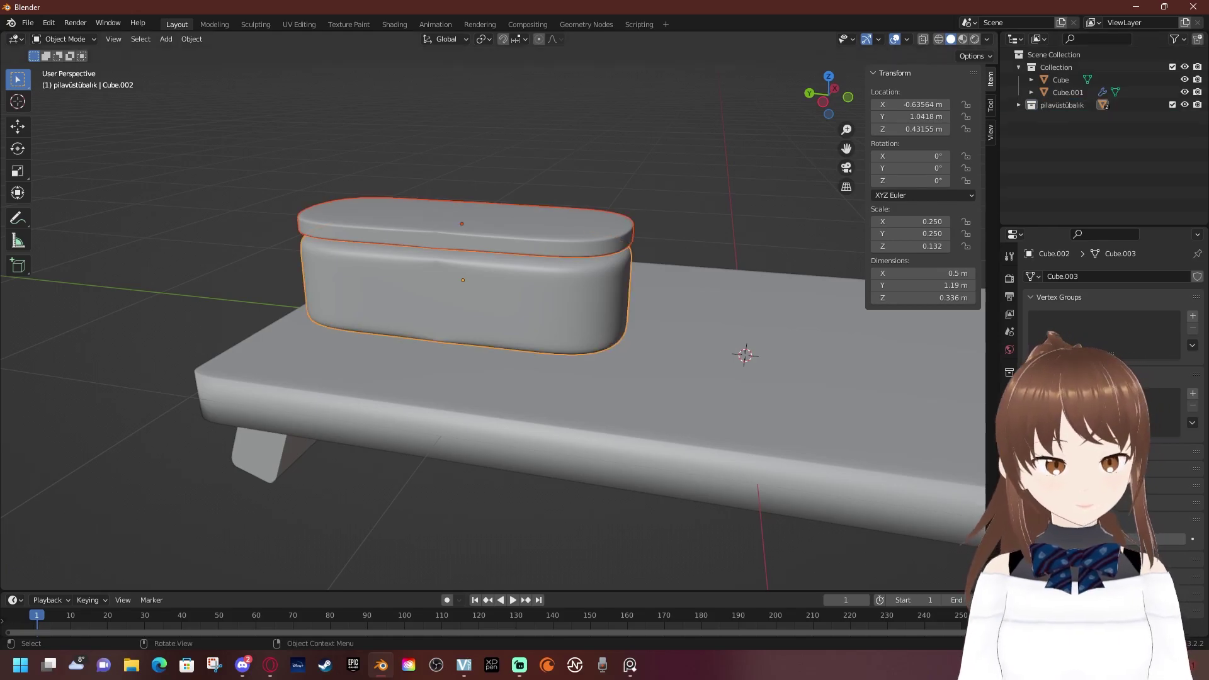
Rotate the lidded box 32.5° about the vertical axis in top view
mouse_move(492, 315)
middle_down()
mouse_move(566, 409)
mouse_move(629, 315)
mouse_move(630, 353)
middle_up()
key(KP_7)
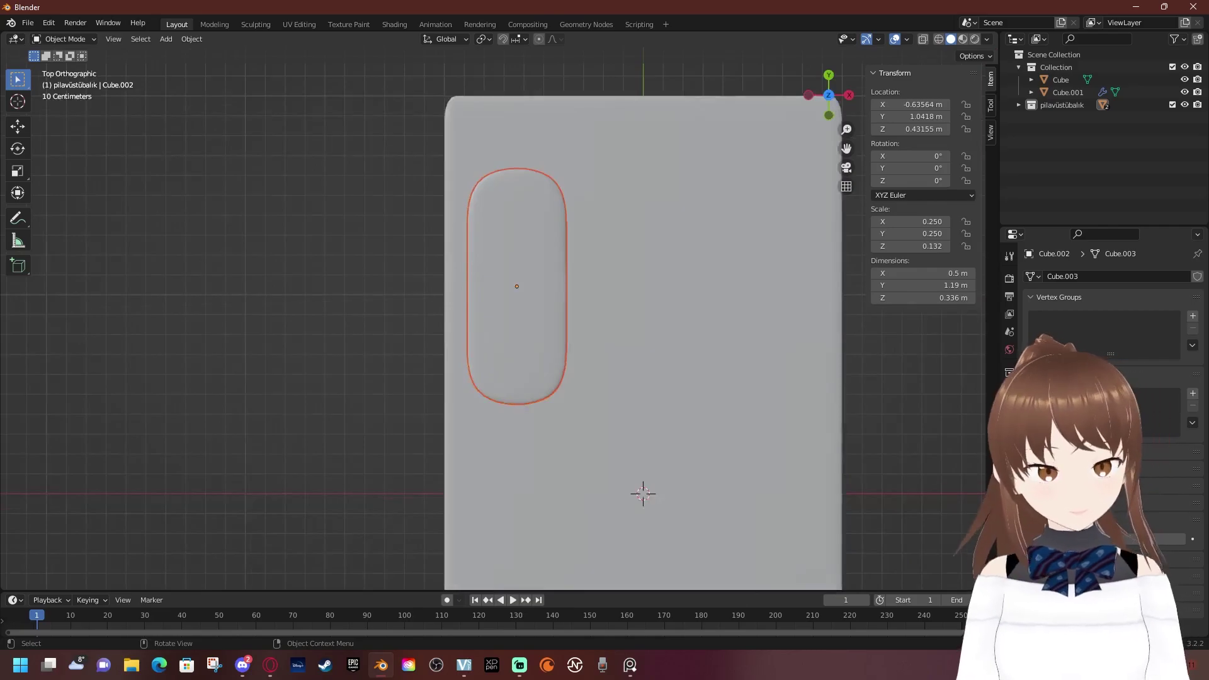
key(r)
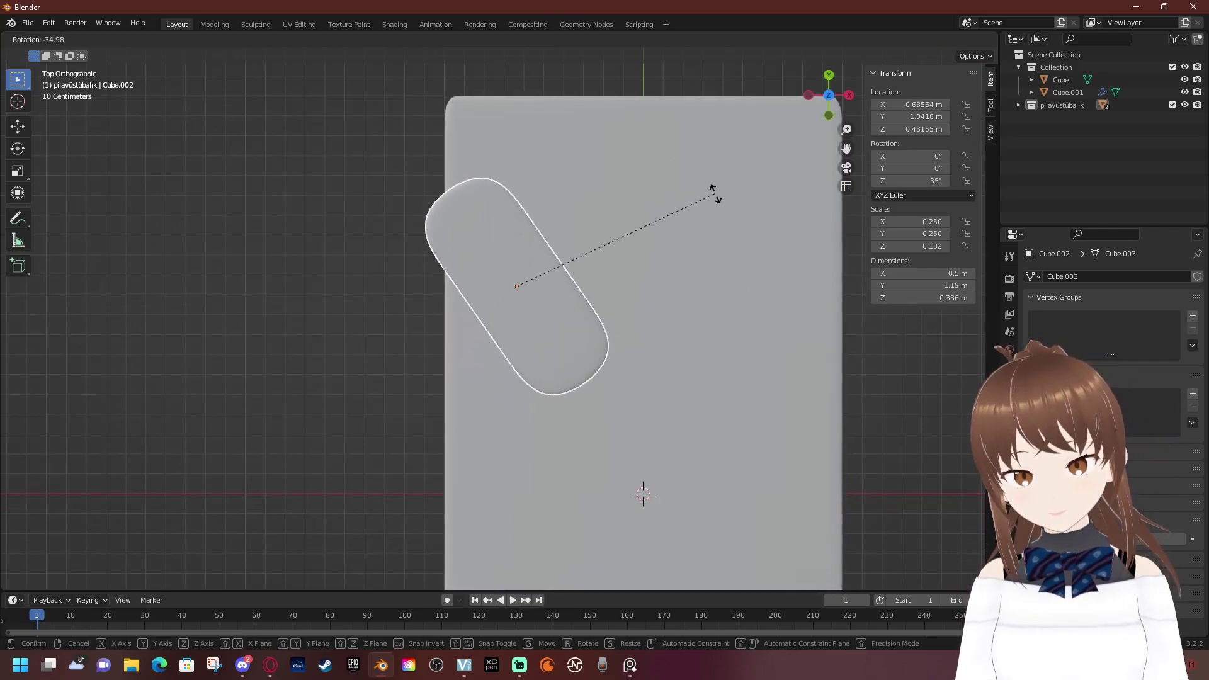
click(712, 189)
key(g)
key(Return)
Lower the lid onto the box along Z and duplicate the box and lid
middle_drag(504, 314, 535, 252)
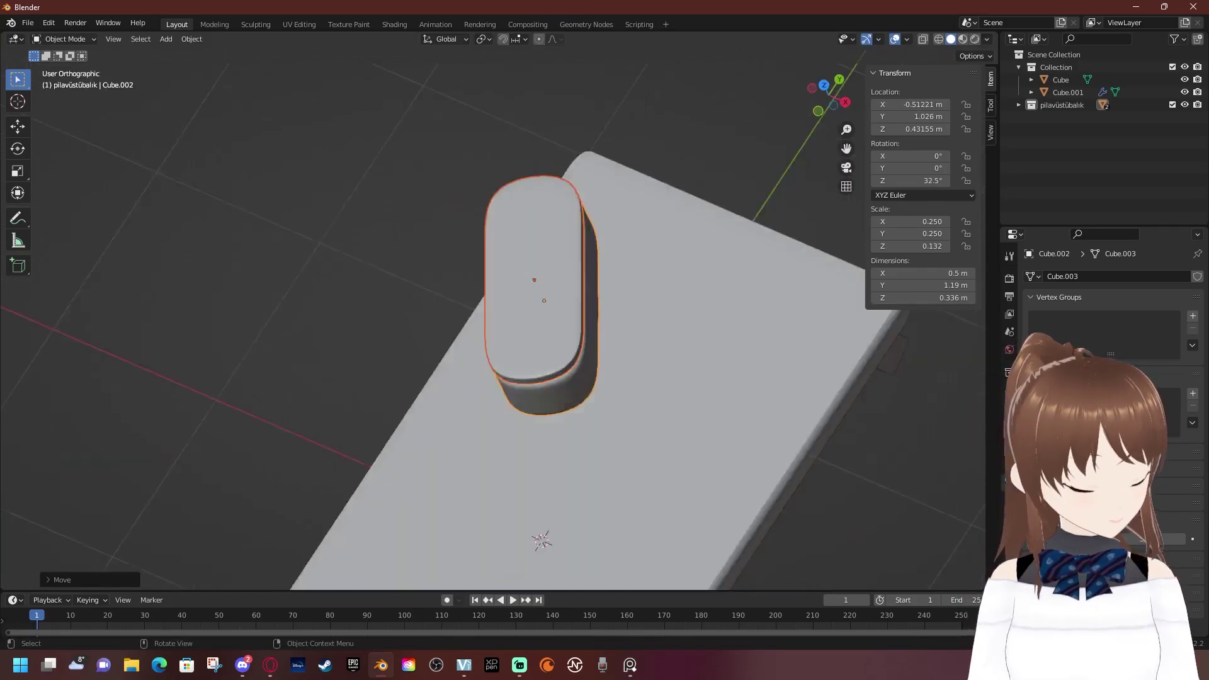
key(KP_3)
key(g)
key(z)
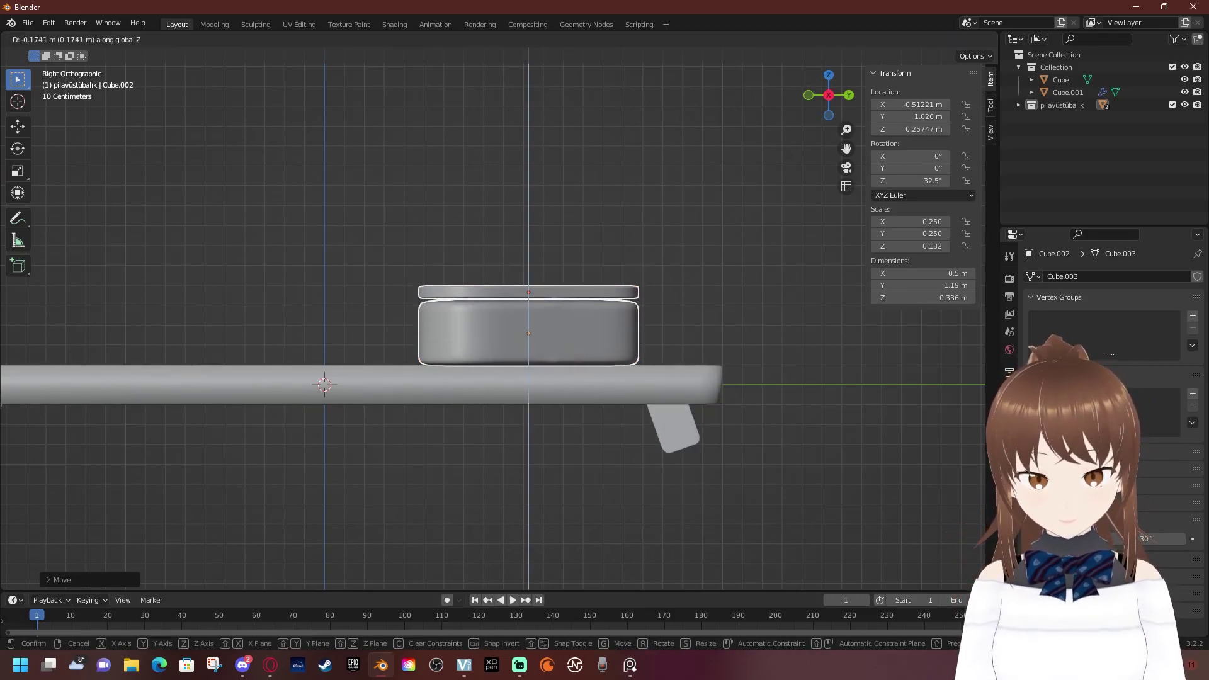
key(Return)
middle_drag(504, 315, 497, 240)
key(shift+d)
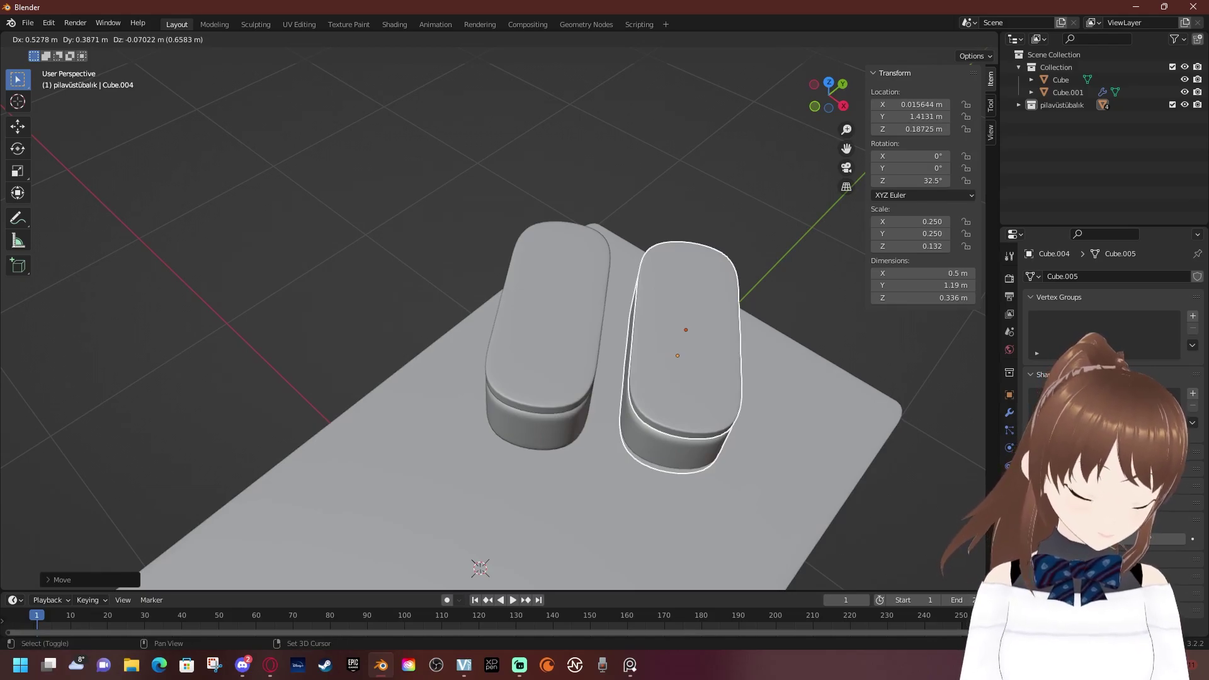
Place the duplicated lidded box beside the first and view the table top from above
click(480, 568)
mouse_move(480, 568)
middle_down()
mouse_move(360, 451)
mouse_move(475, 488)
mouse_move(478, 378)
mouse_move(441, 353)
mouse_move(703, 362)
middle_up()
key(KP_7)
scroll(425, 364, down, 2)
scroll(704, 362, up, 2)
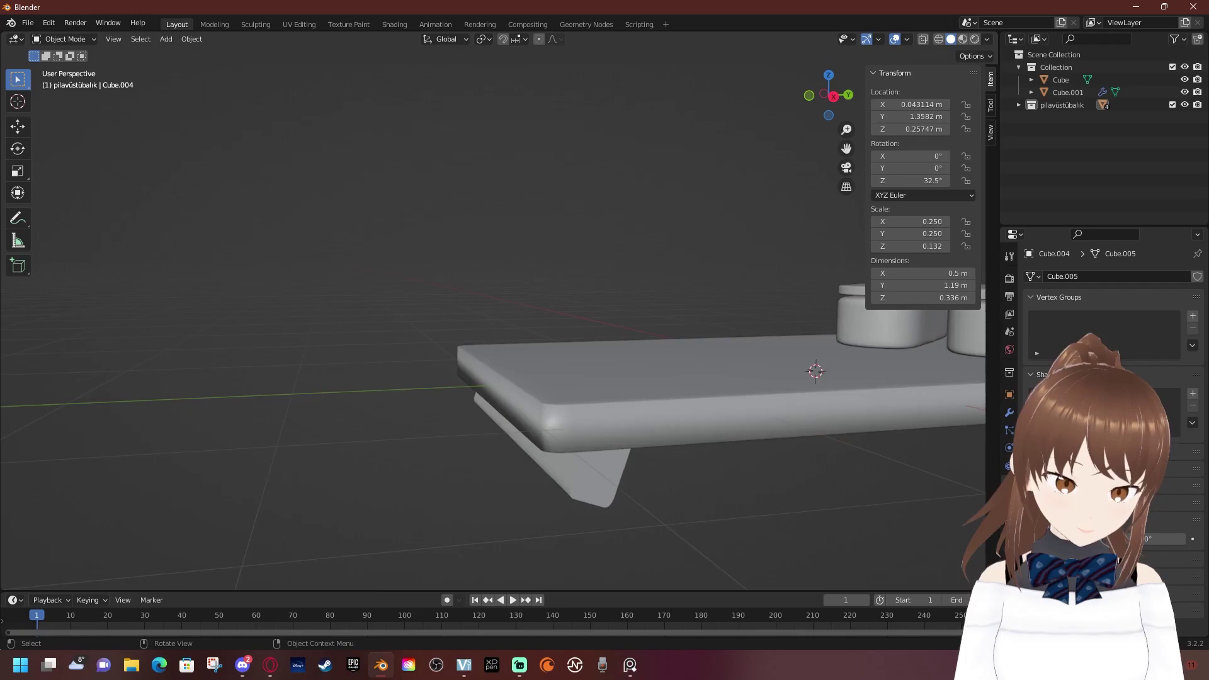
scroll(703, 363, up, 2)
scroll(491, 365, down, 1)
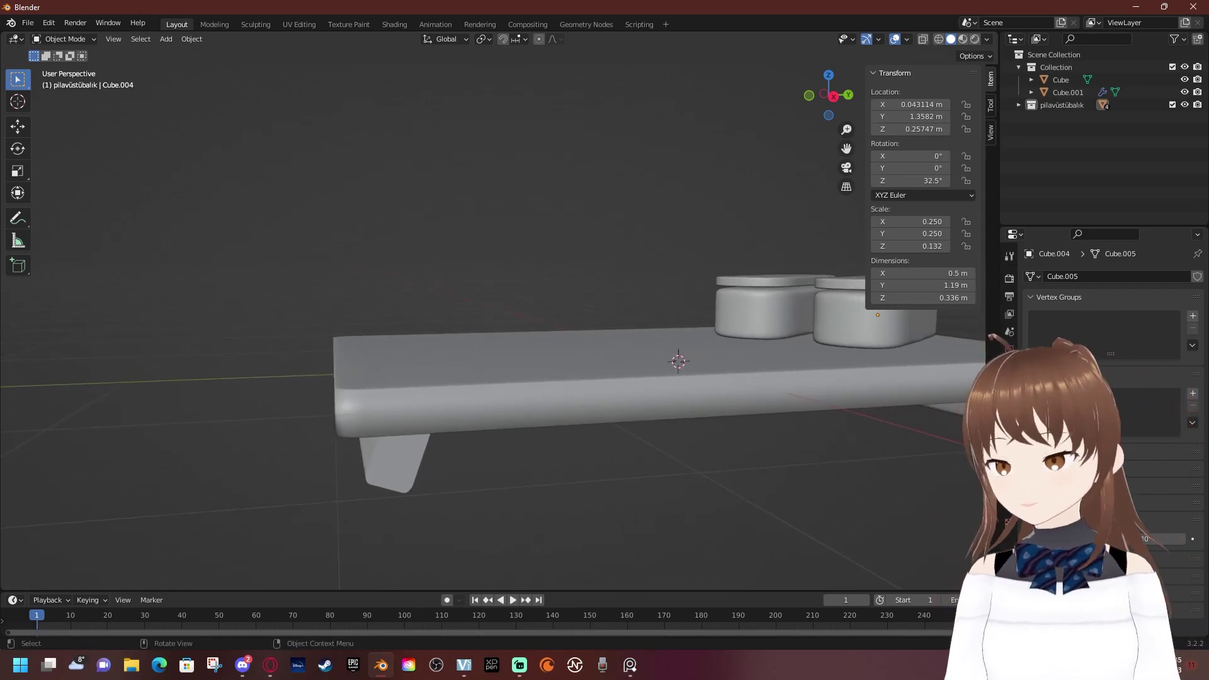
middle_drag(678, 361, 678, 396)
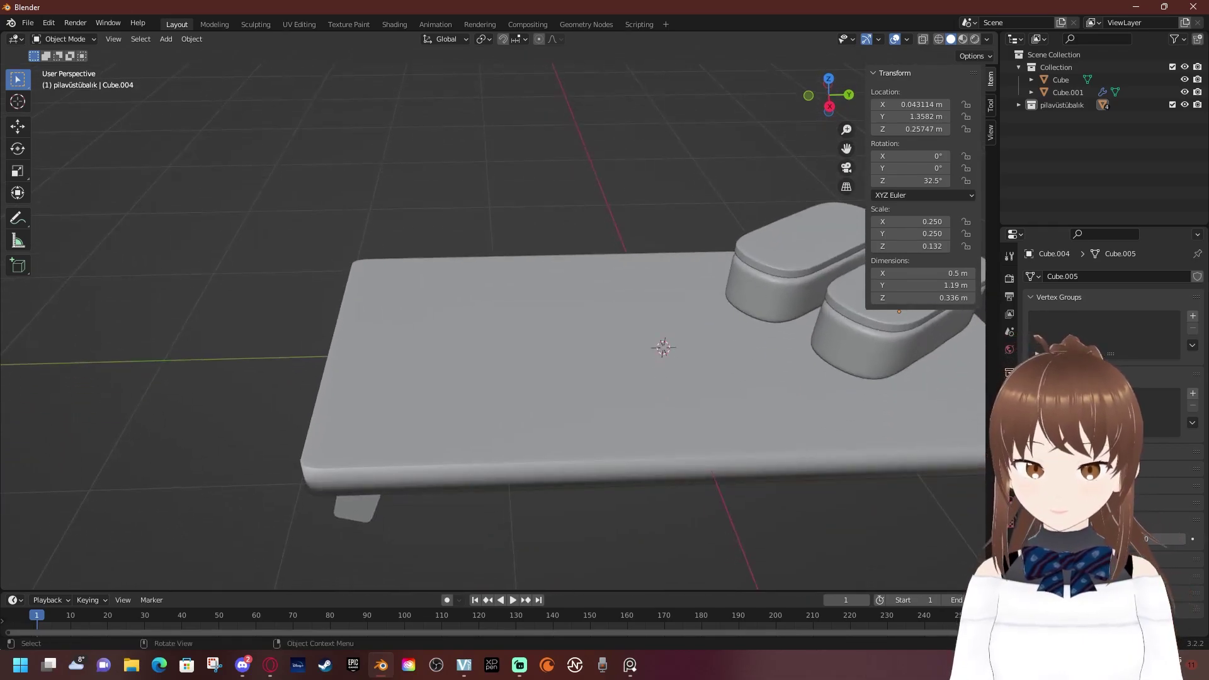
key(F3)
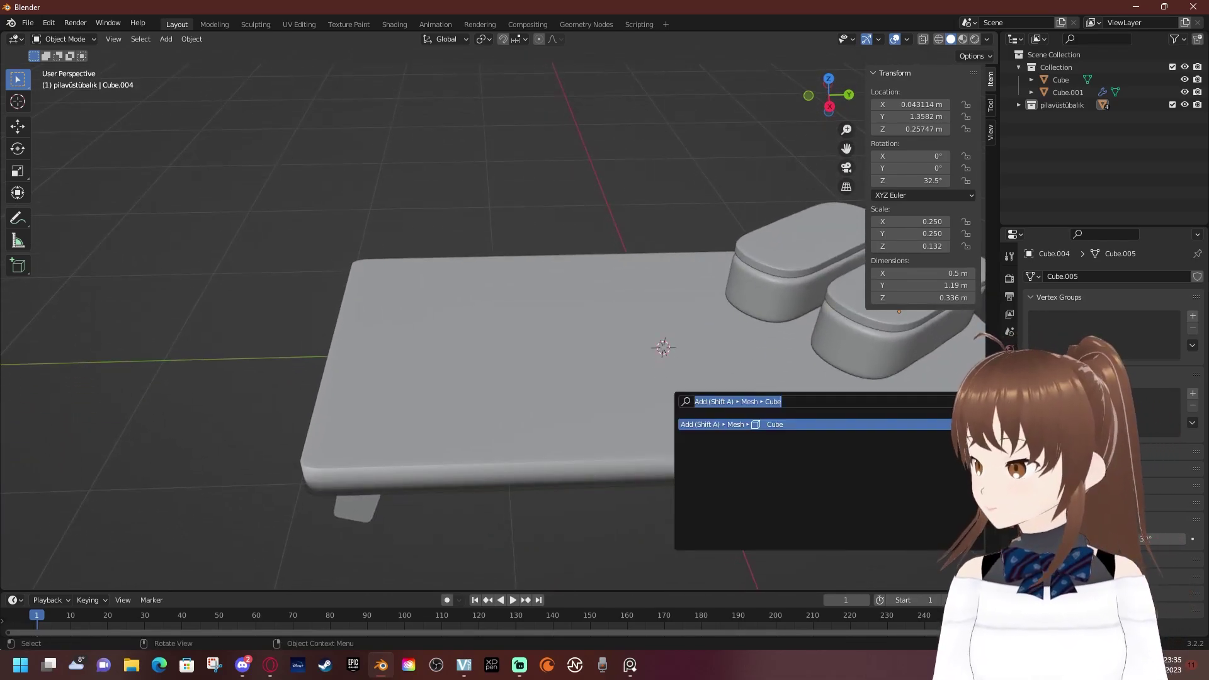
Add a cube, scale it to 0.2 and raise it along Z above the table
text(cube)
key(Return)
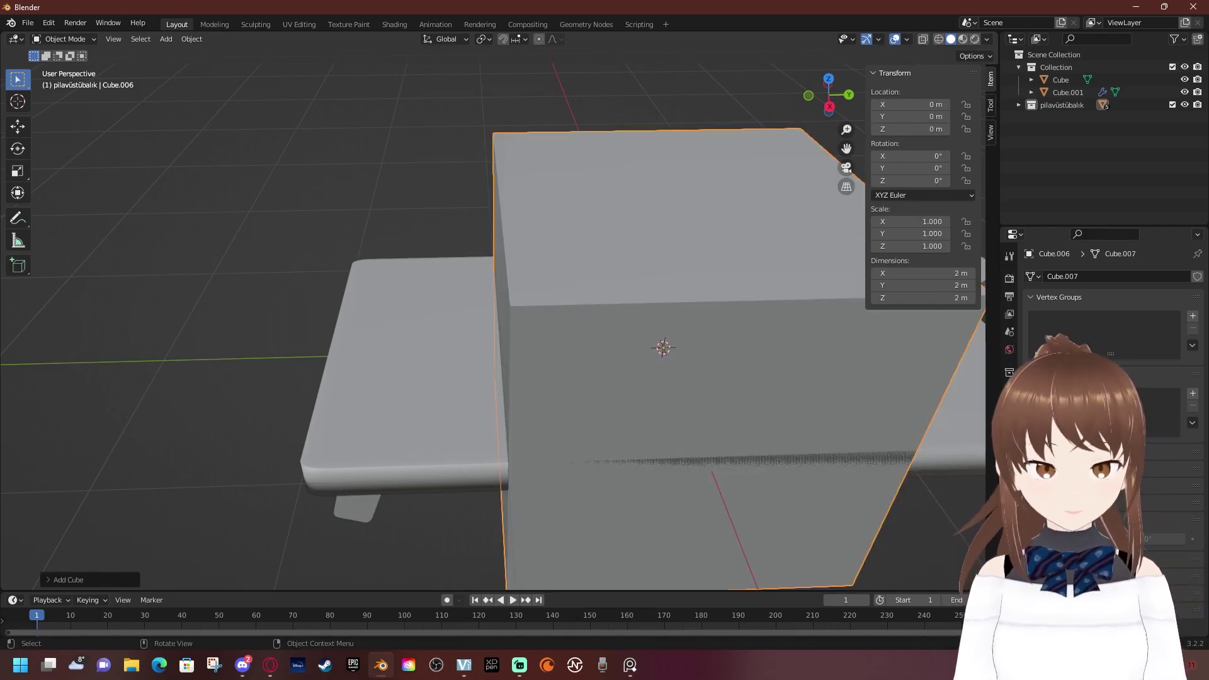
text(s)
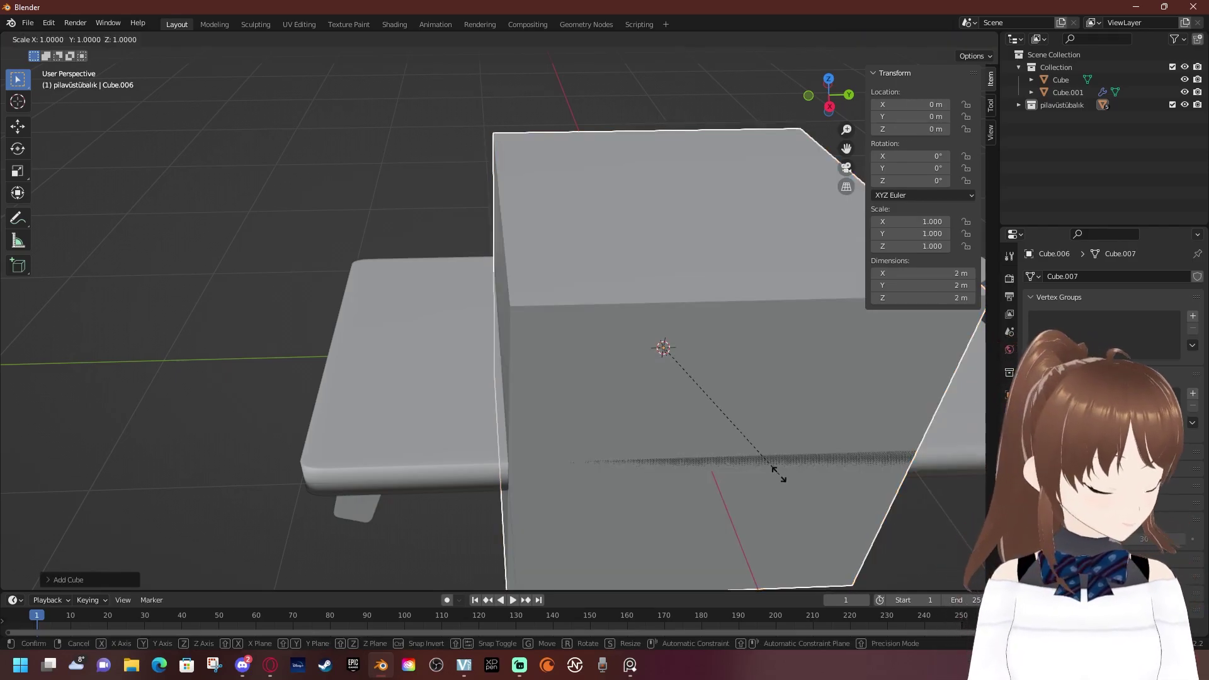
text(.2)
key(Return)
key(g)
key(z)
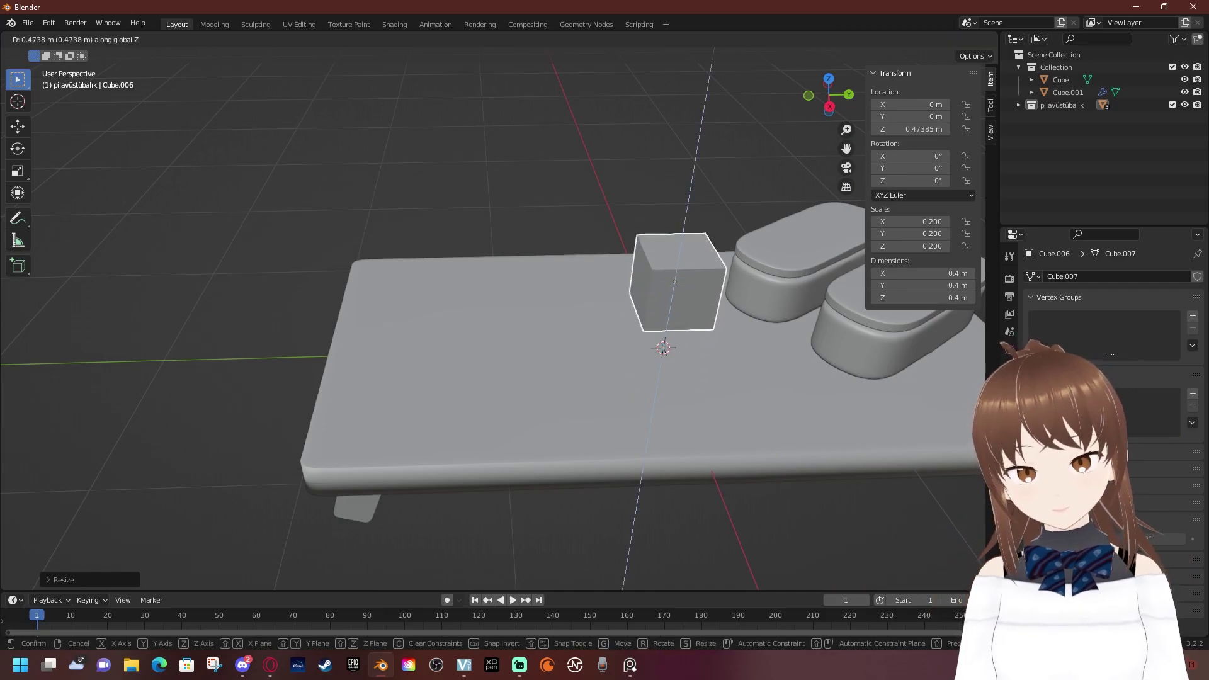
key(Return)
mouse_move(630, 378)
middle_down()
mouse_move(617, 365)
mouse_move(614, 375)
middle_up()
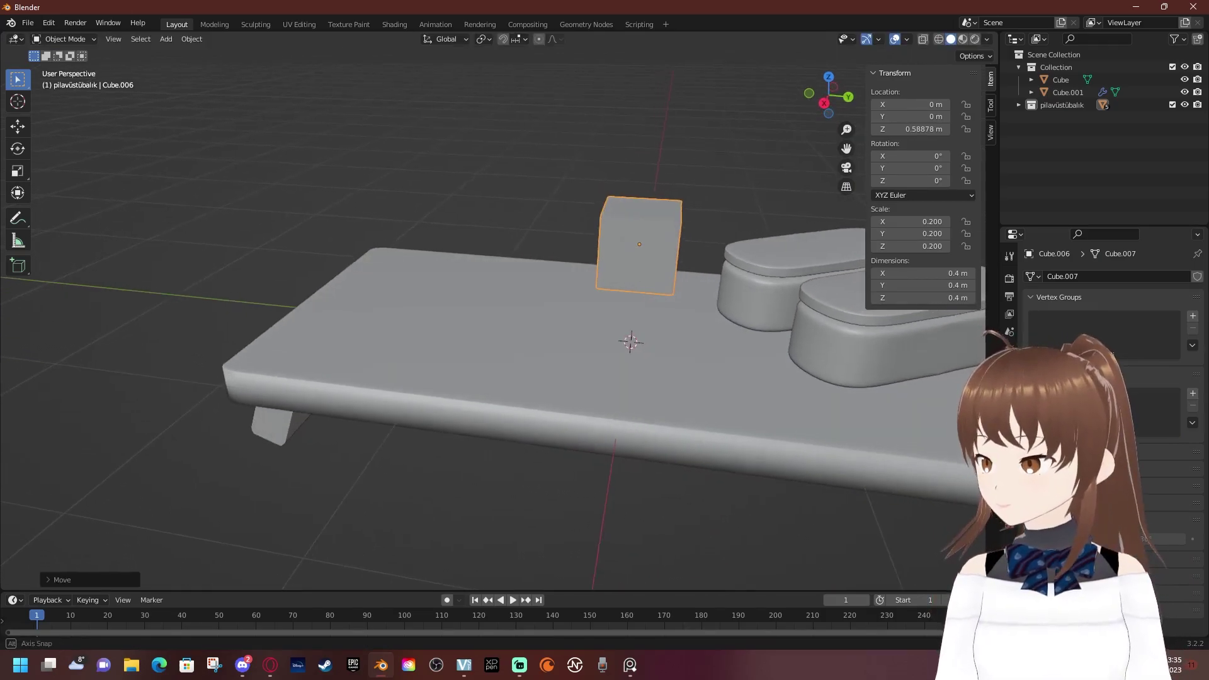
scroll(630, 284, up, 3)
shift+middle_drag(692, 252, 585, 353)
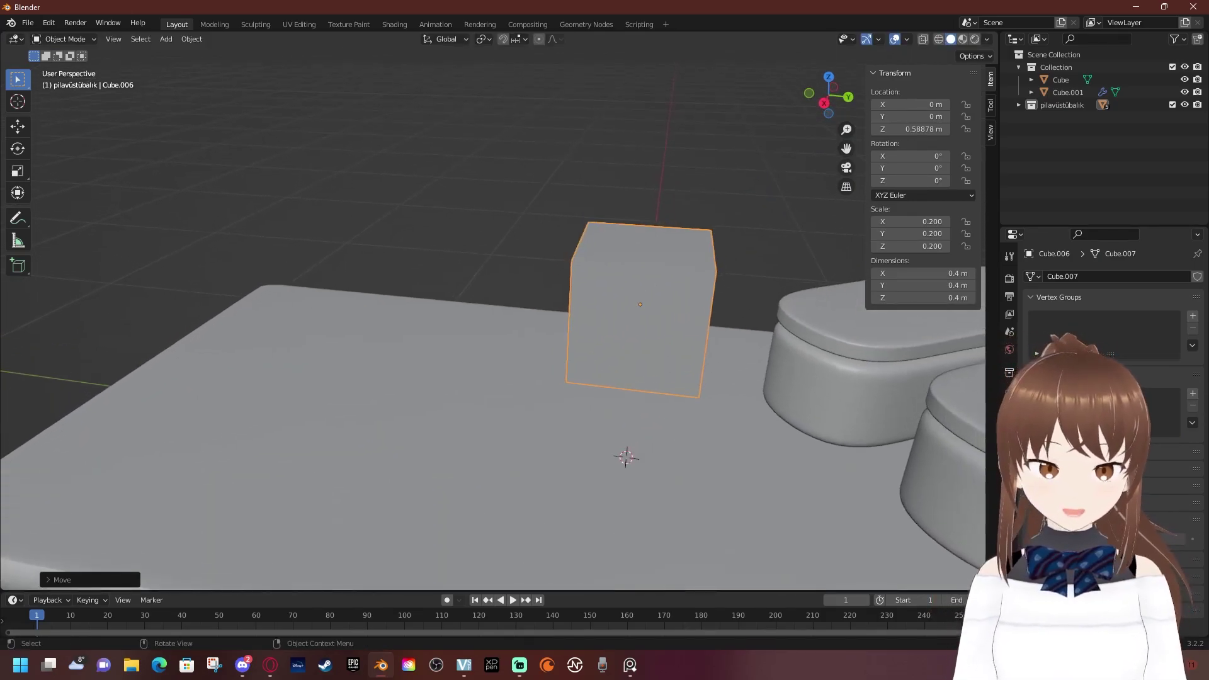
key(Tab)
Bevel the cube's two vertical edges with many segments into a rounded cylinder, using X-ray
key(KP_1)
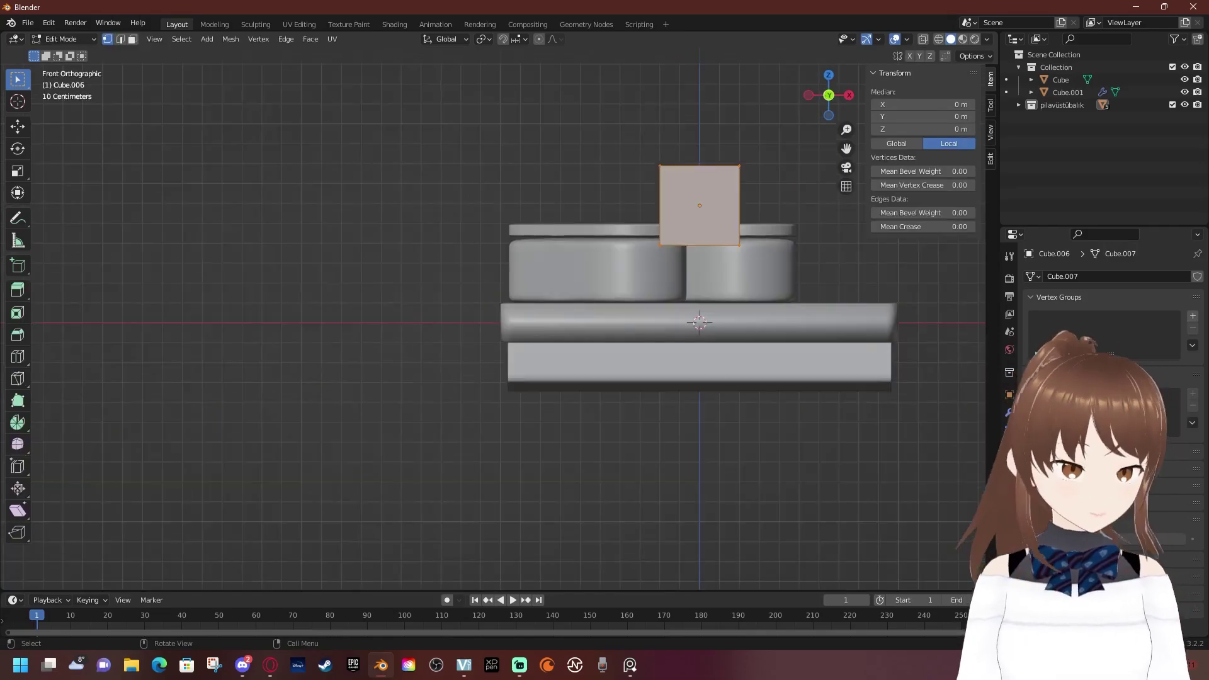
key(KP_3)
scroll(629, 284, down, 2)
scroll(630, 283, up, 2)
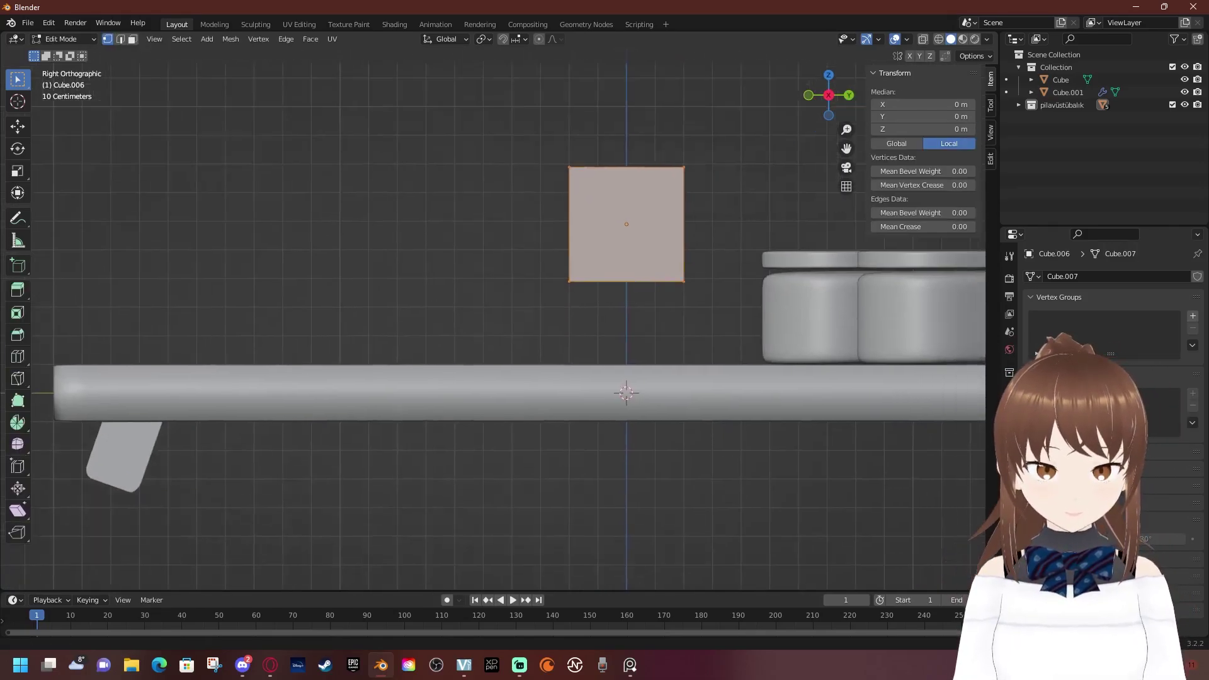
shift+middle_drag(625, 315, 588, 363)
key(shift+z)
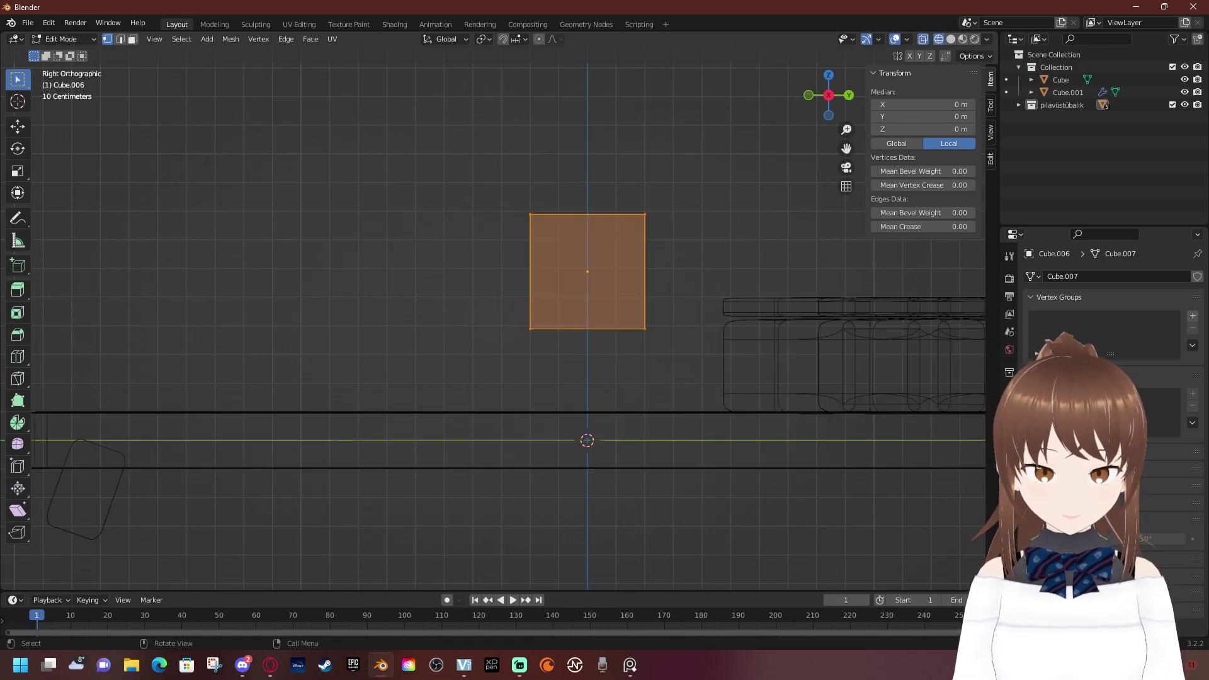
key(2)
drag(464, 250, 763, 294)
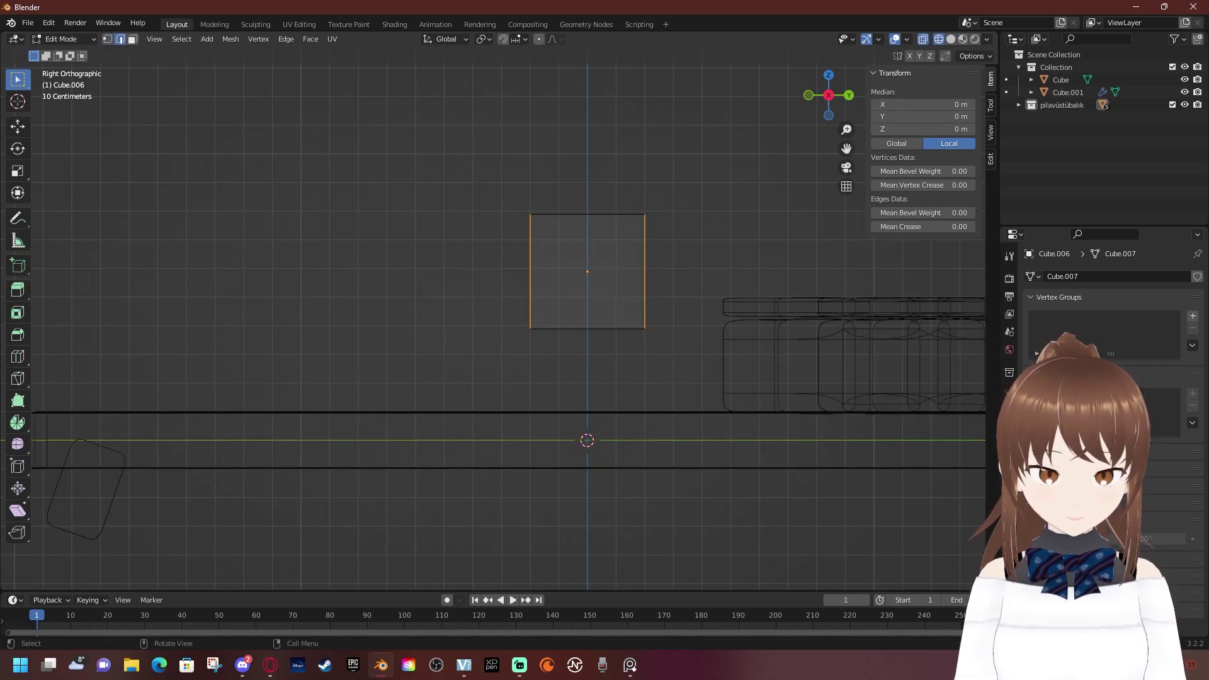
key(ctrl+b)
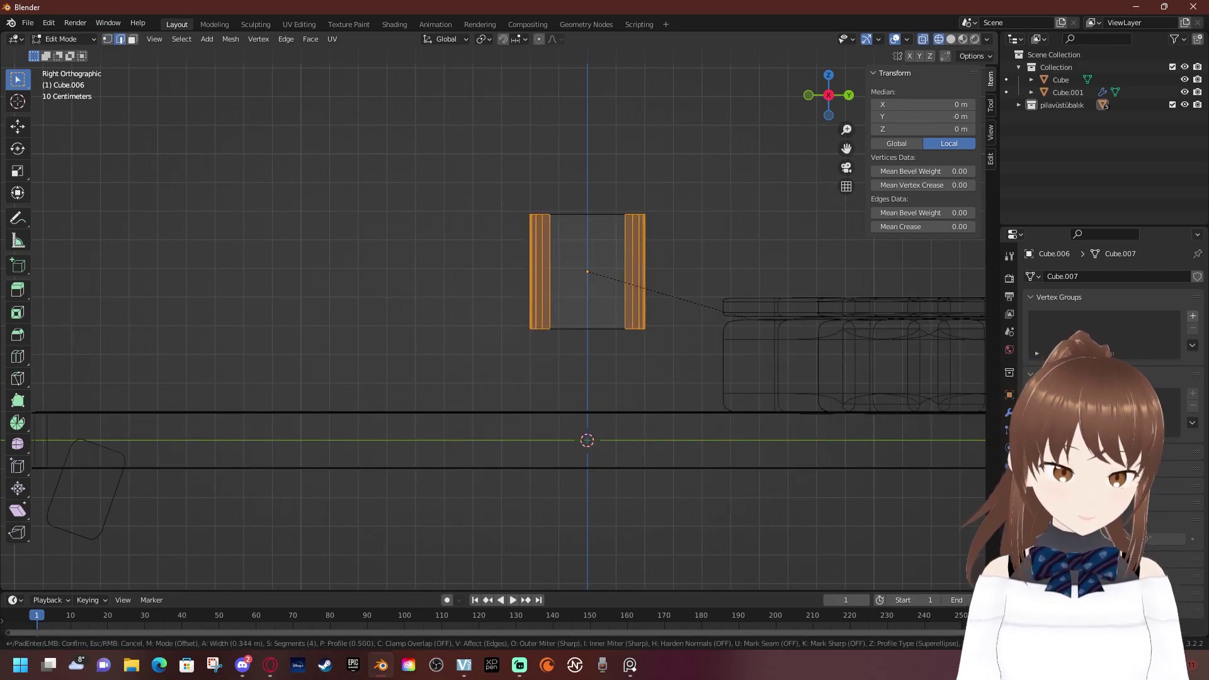
click(630, 284)
mouse_move(630, 283)
middle_down()
mouse_move(642, 252)
mouse_move(630, 352)
middle_up()
key(ctrl+z)
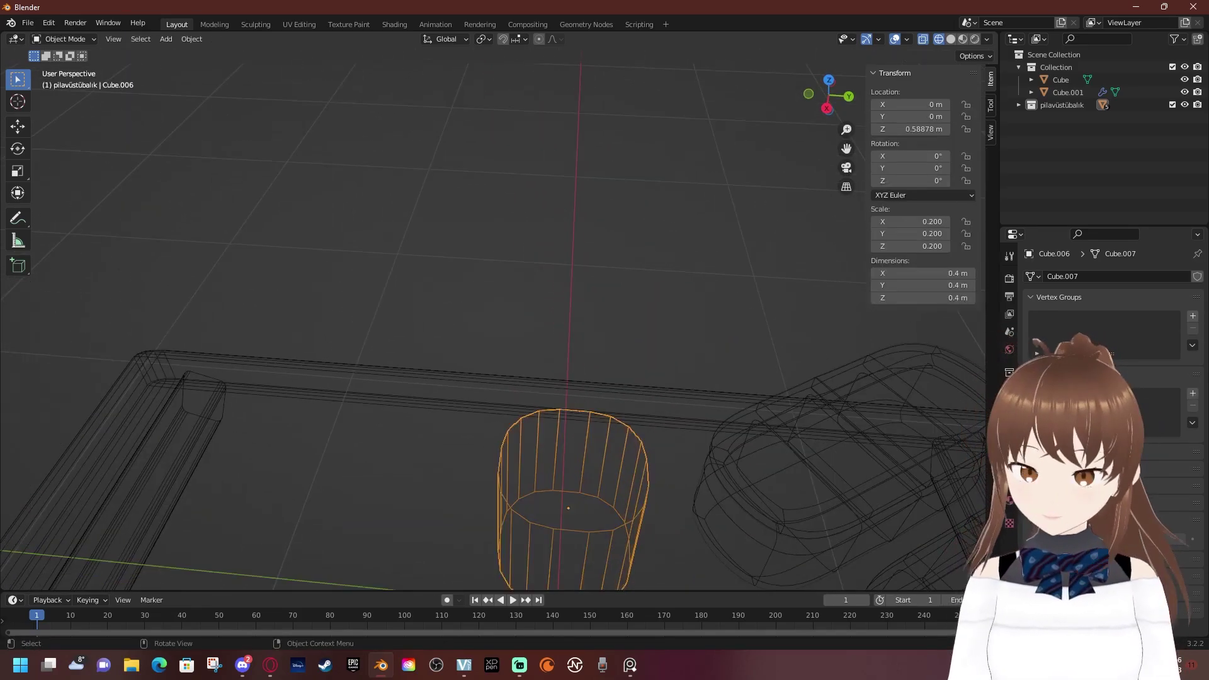
key(ctrl+shift+z)
Return to solid shading and select the cylinder's top face in face mode
key(z)
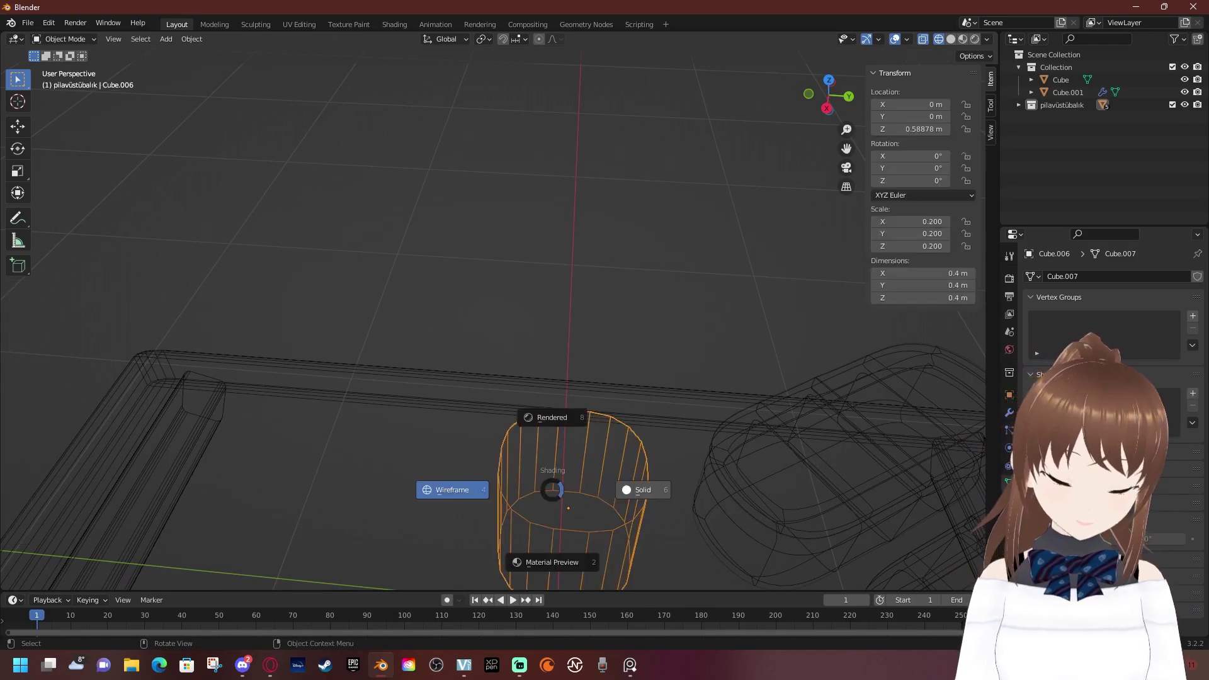
click(638, 489)
key(3)
click(570, 472)
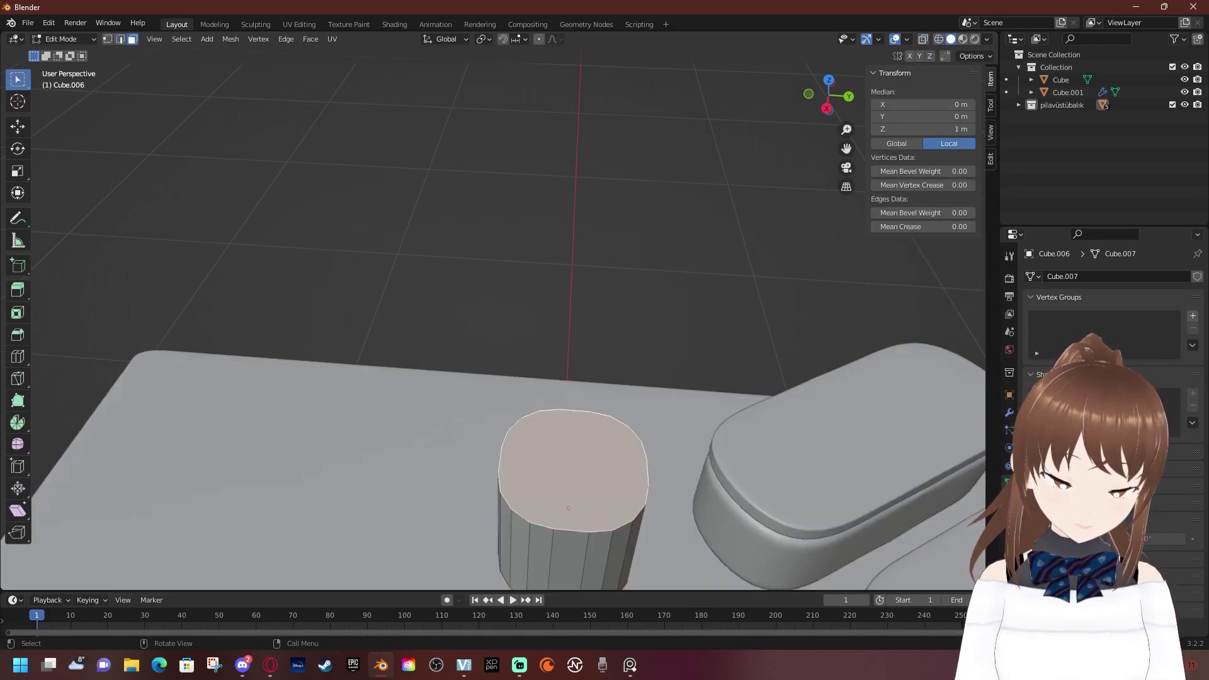
middle_drag(630, 315, 604, 309)
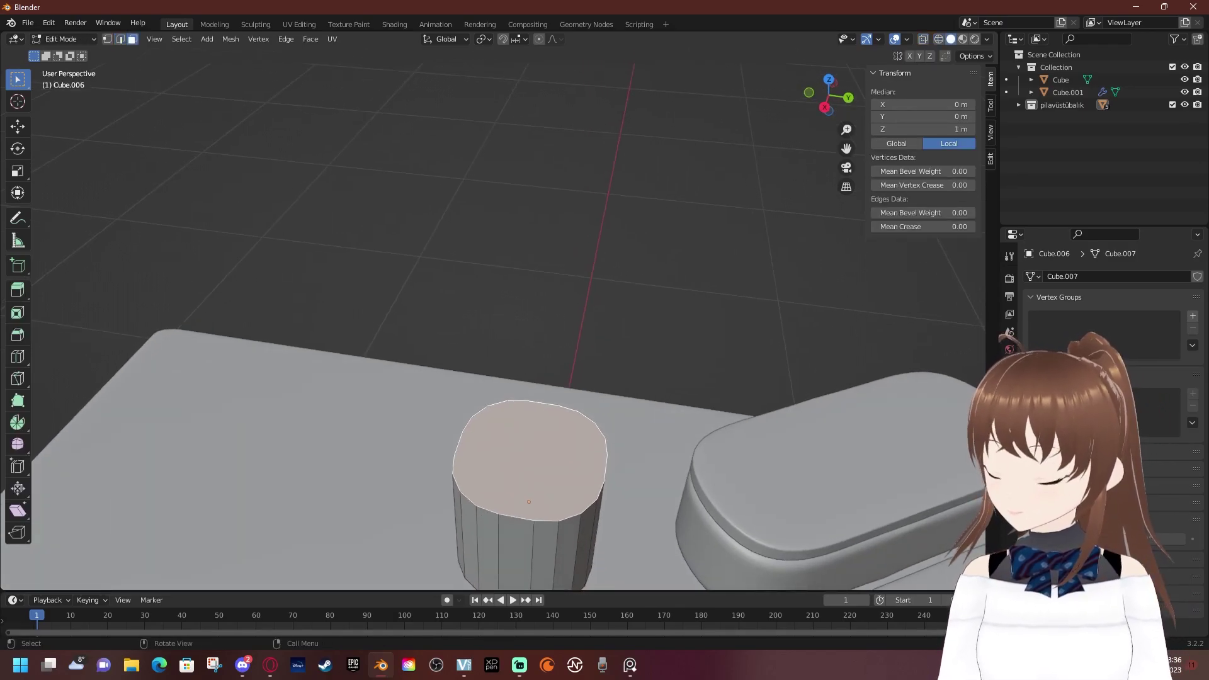
key(e)
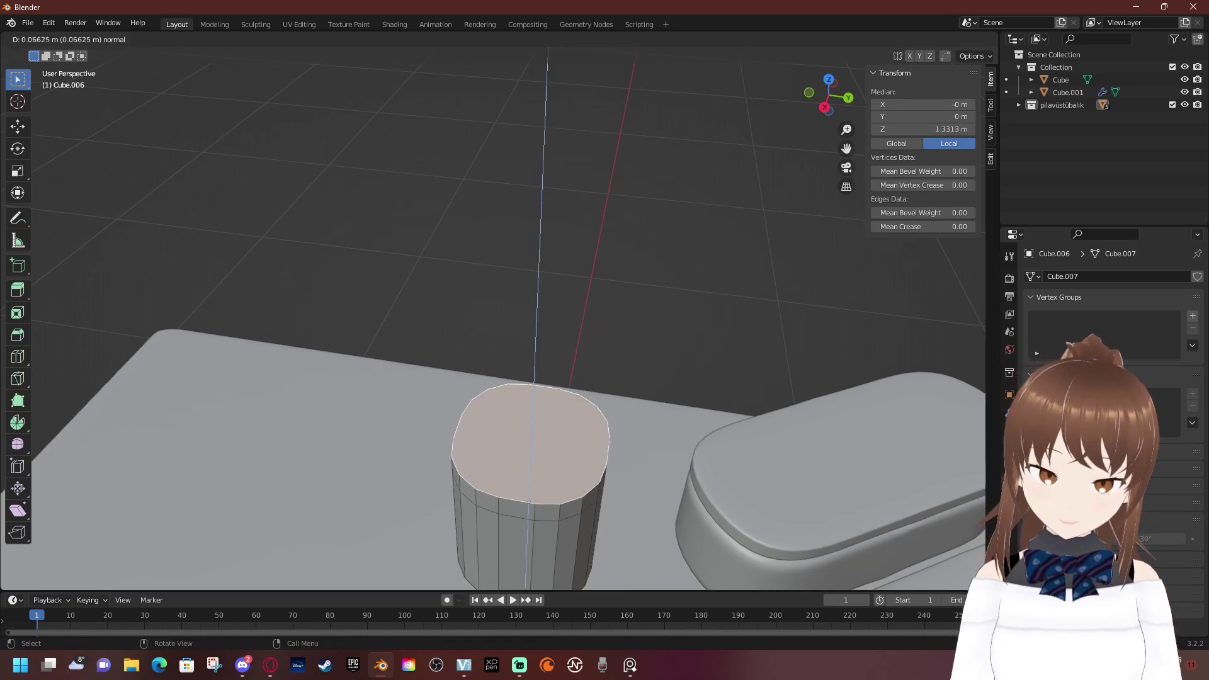
key(Escape)
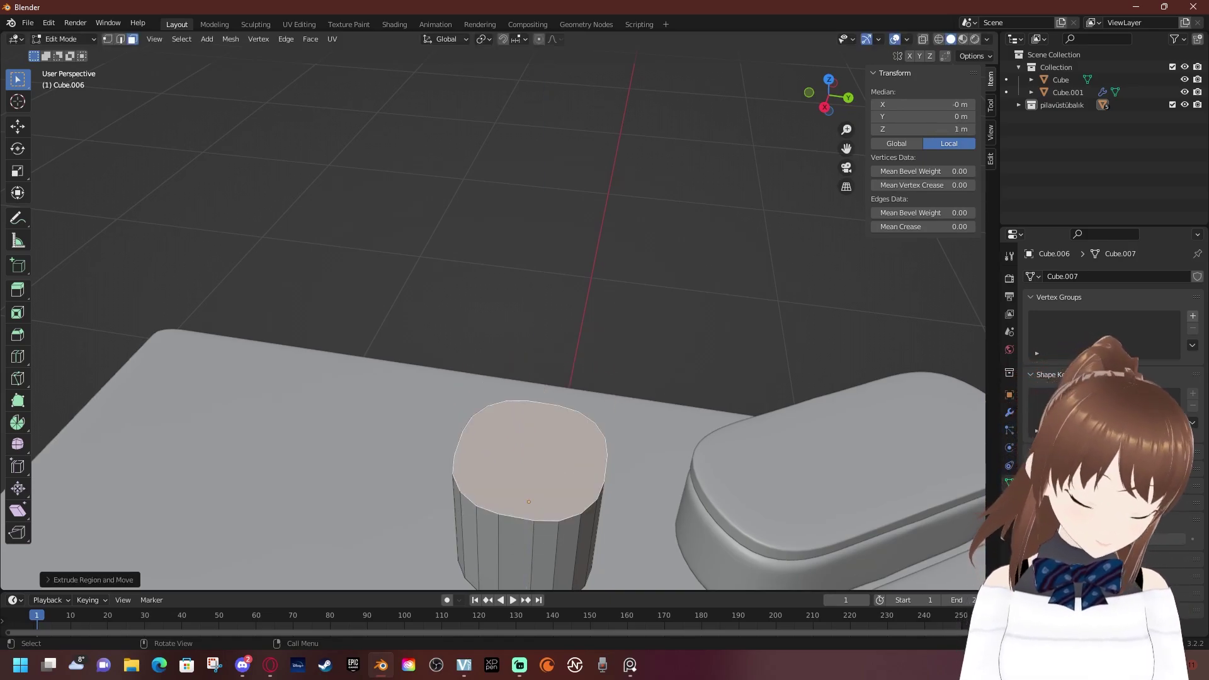
key(s)
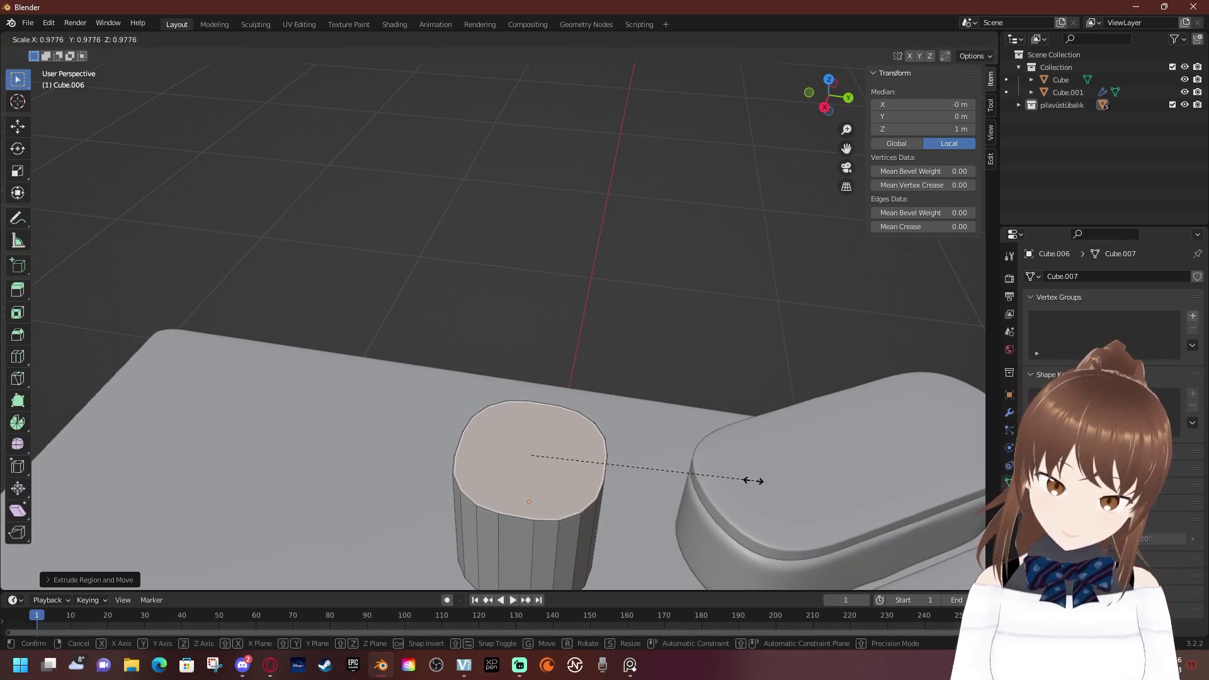
click(715, 478)
key(e)
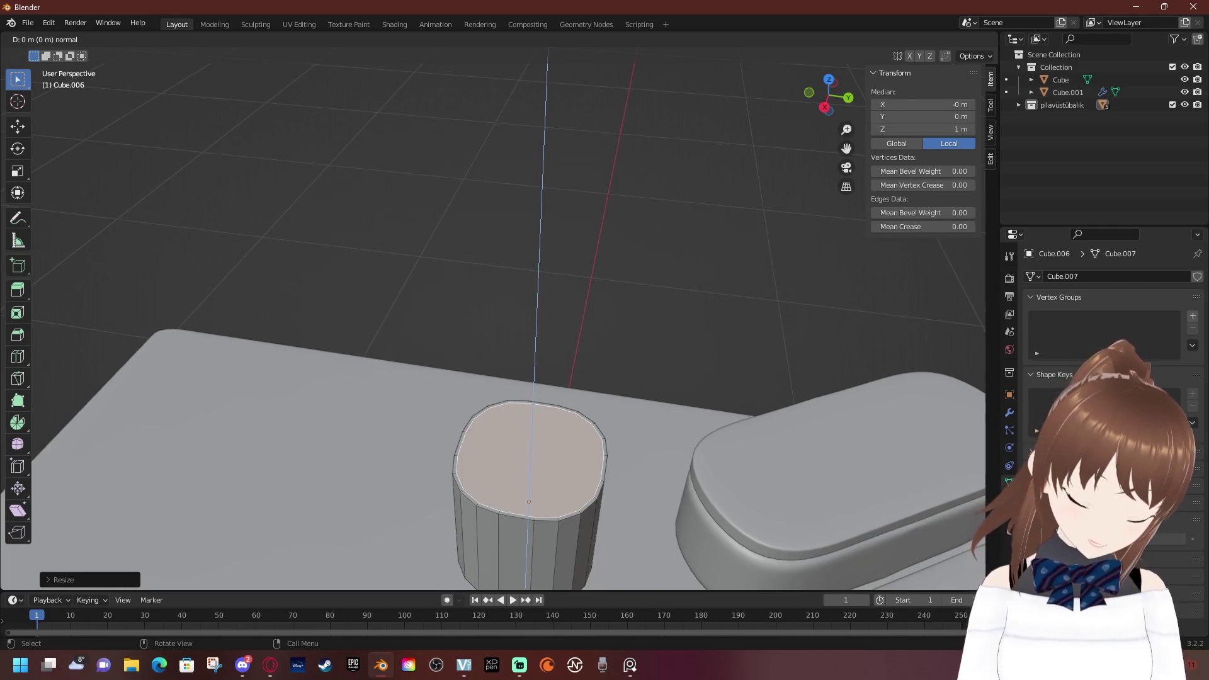
key(Escape)
key(ctrl+z)
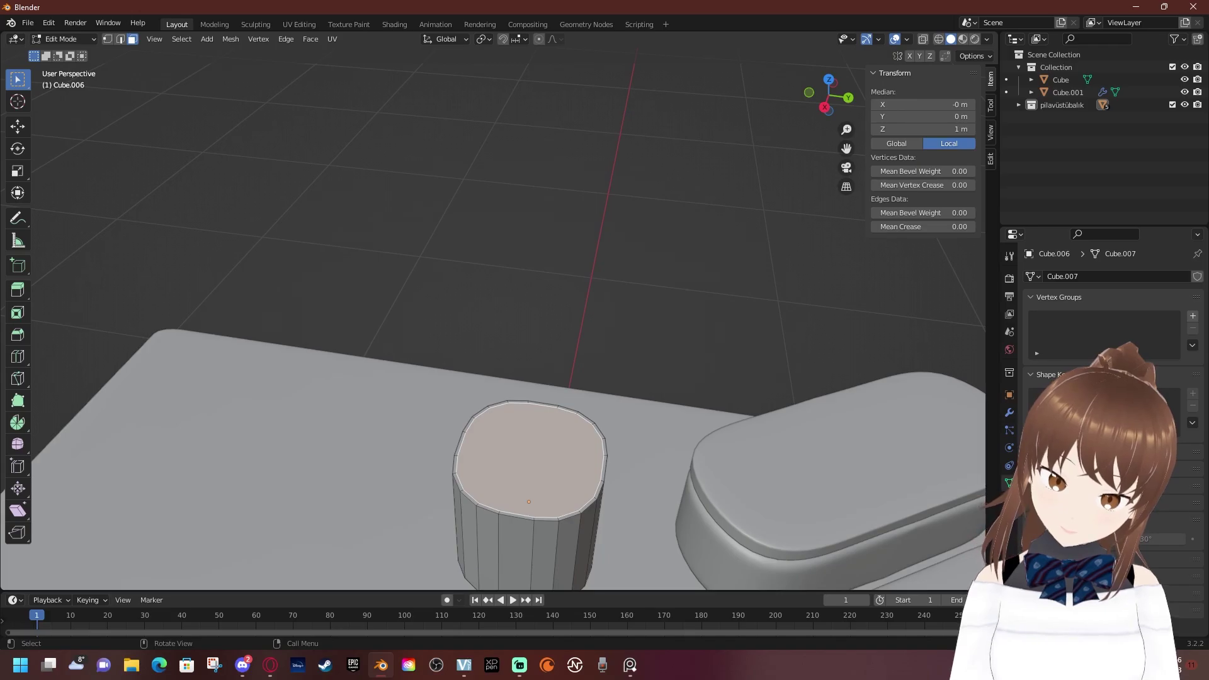
Extrude the top face slightly down and scale it inward to about 0.74
key(e)
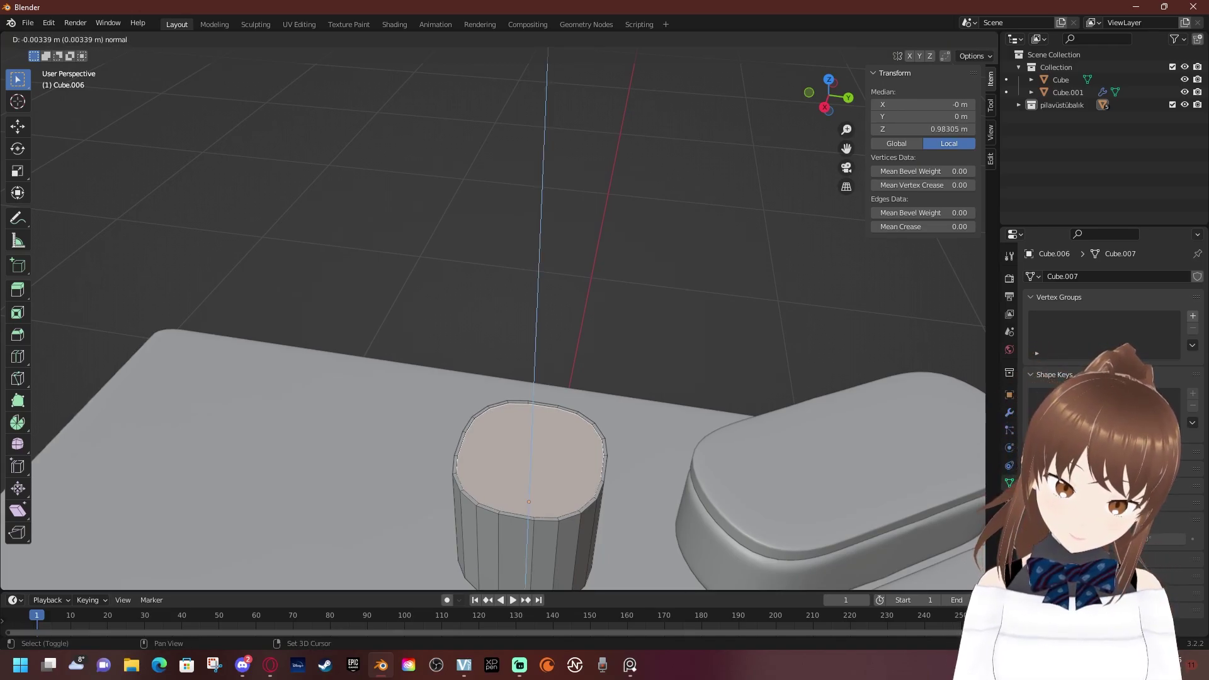
key(Return)
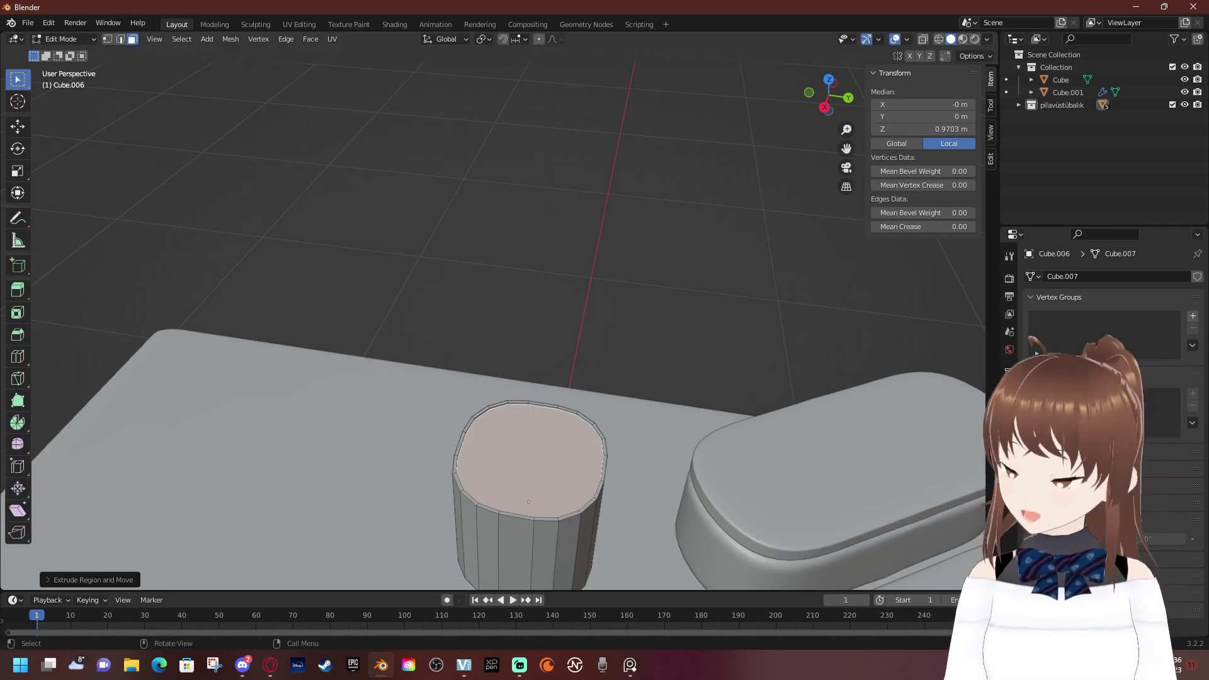
key(e)
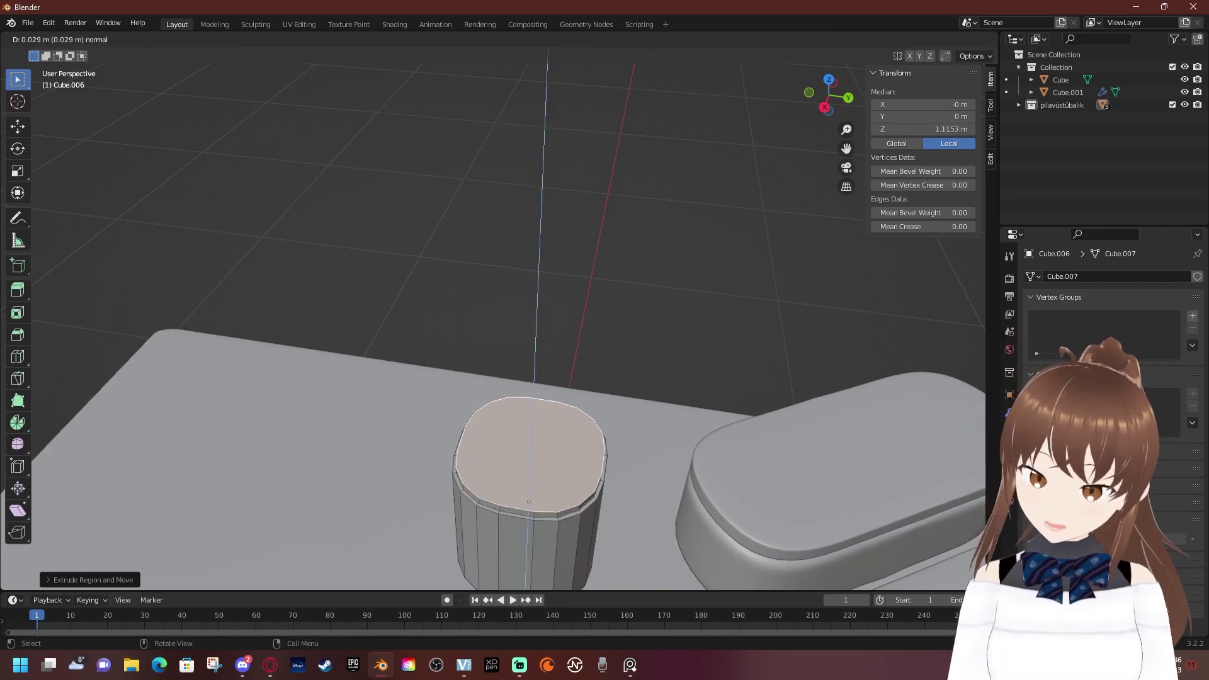
key(Escape)
key(s)
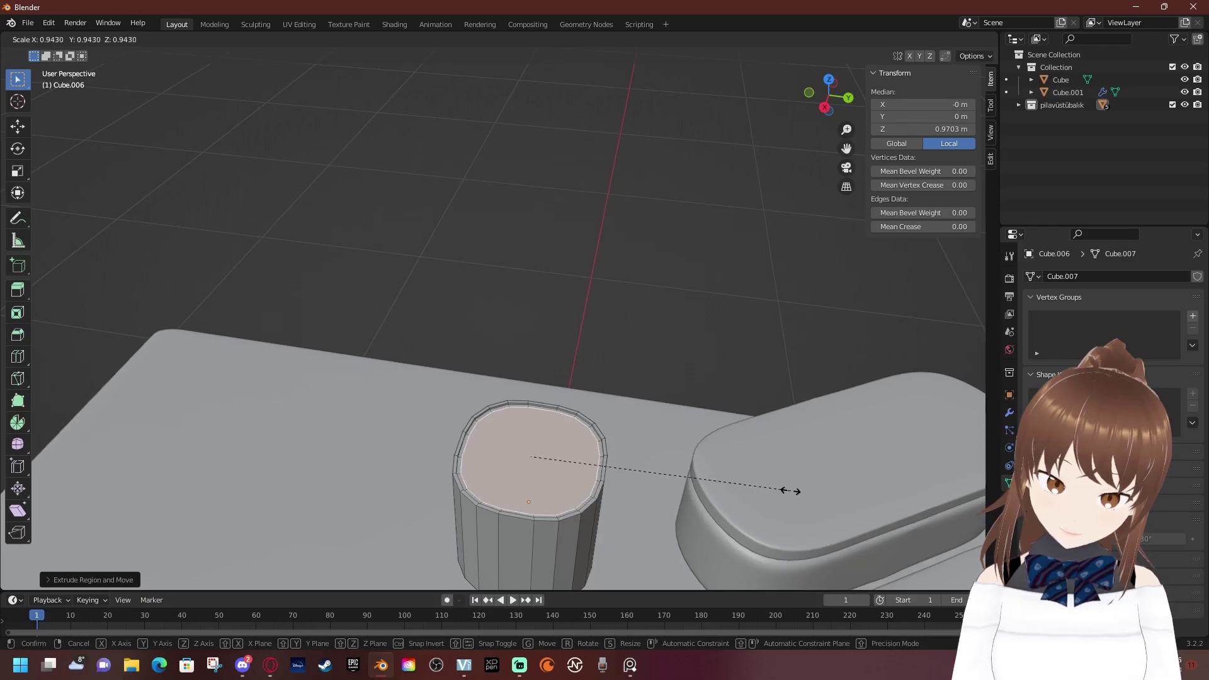
click(718, 493)
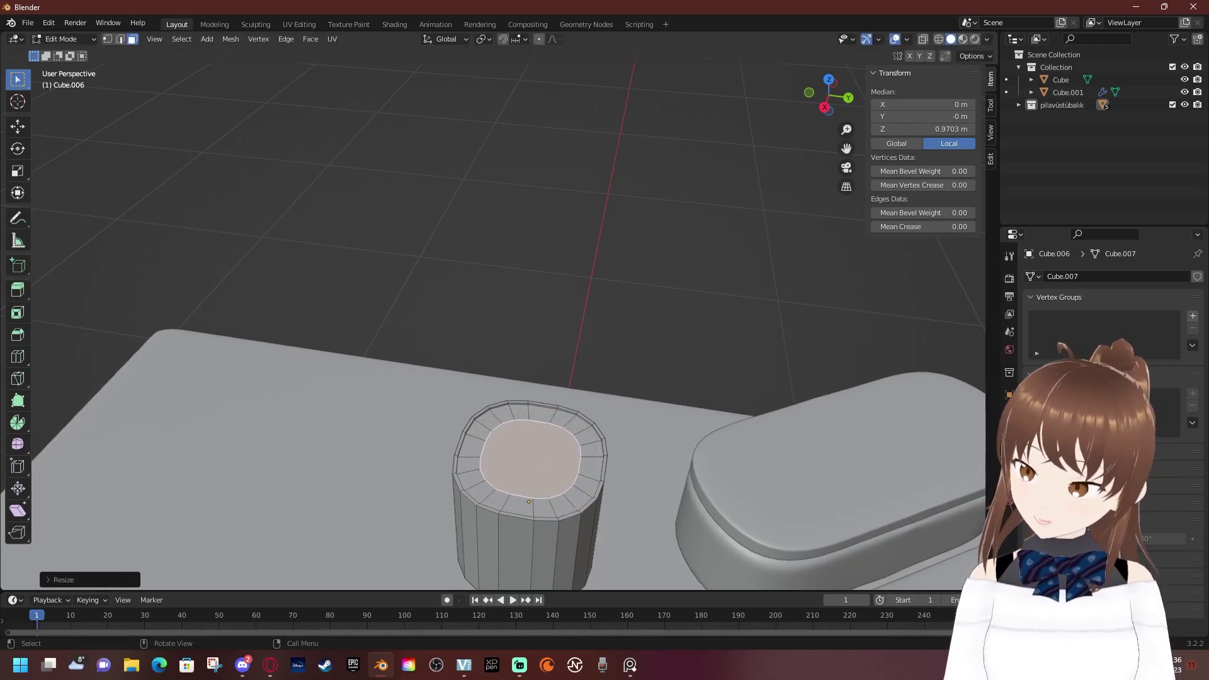
scroll(719, 493, up, 5)
shift+middle_drag(718, 493, 718, 352)
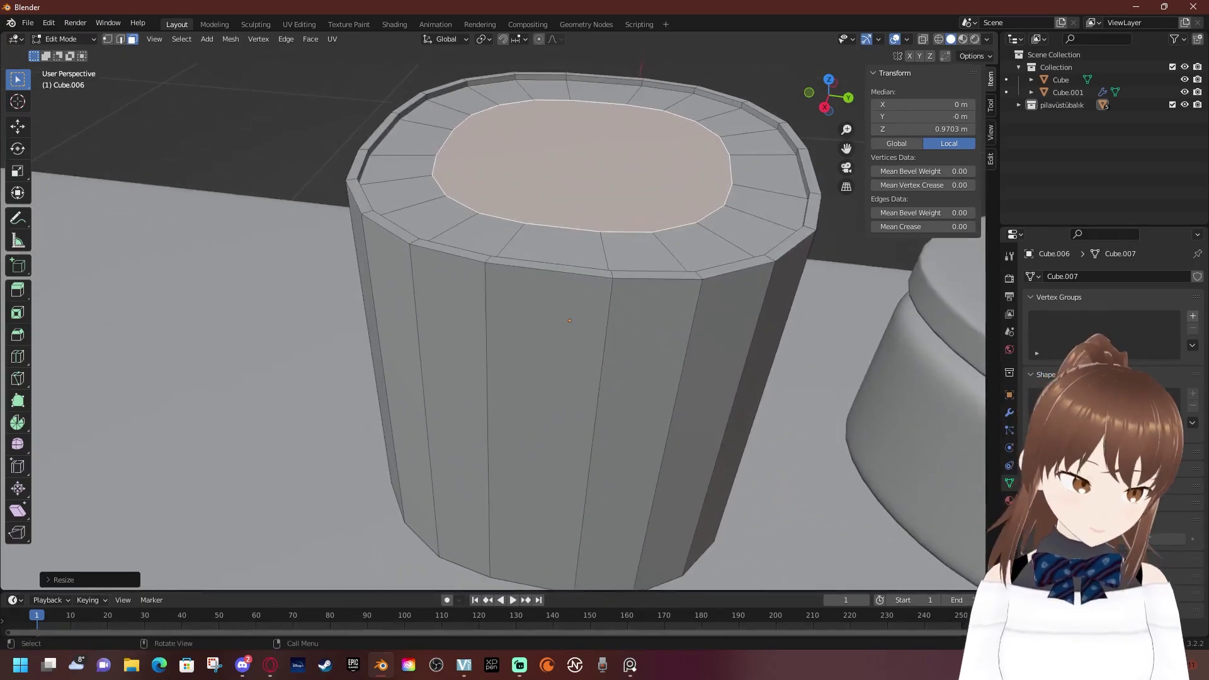
Raise the smaller top face about 0.02 m and begin bevelling its edges, roughly 0.07 m wide
key(KP_3)
shift+middle_drag(718, 353, 718, 565)
scroll(718, 565, up, 2)
shift+middle_drag(589, 369, 571, 413)
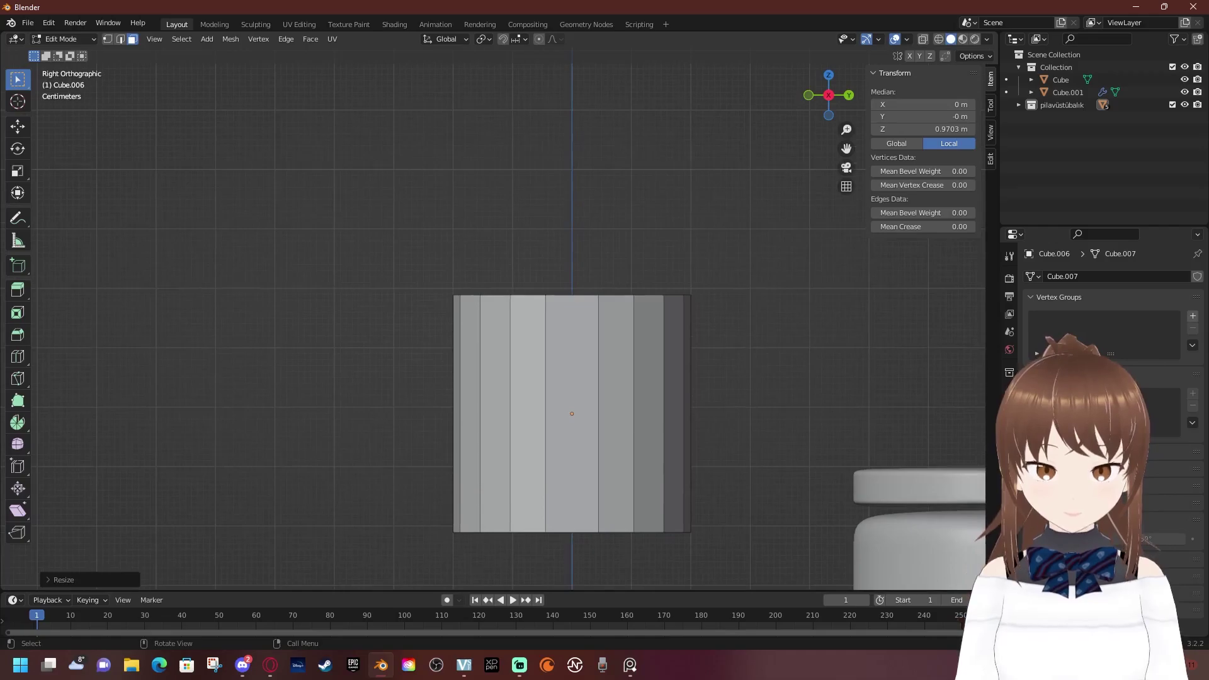
key(shift+z)
key(e)
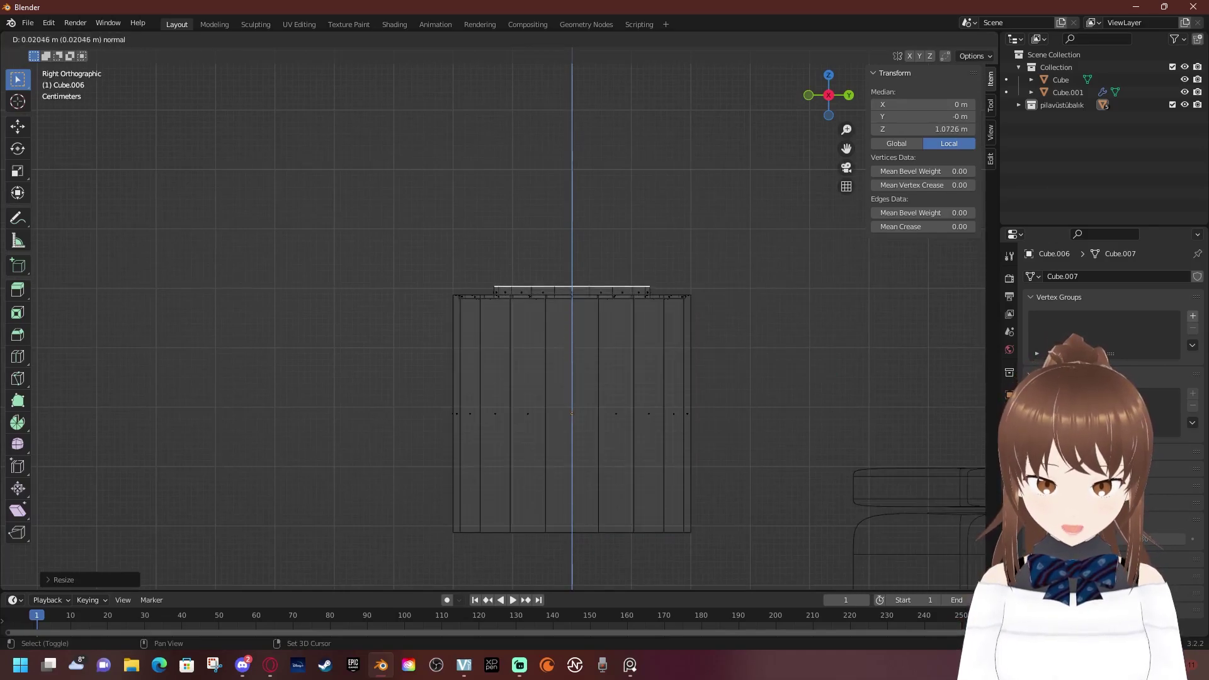
key(Return)
middle_drag(605, 378, 586, 302)
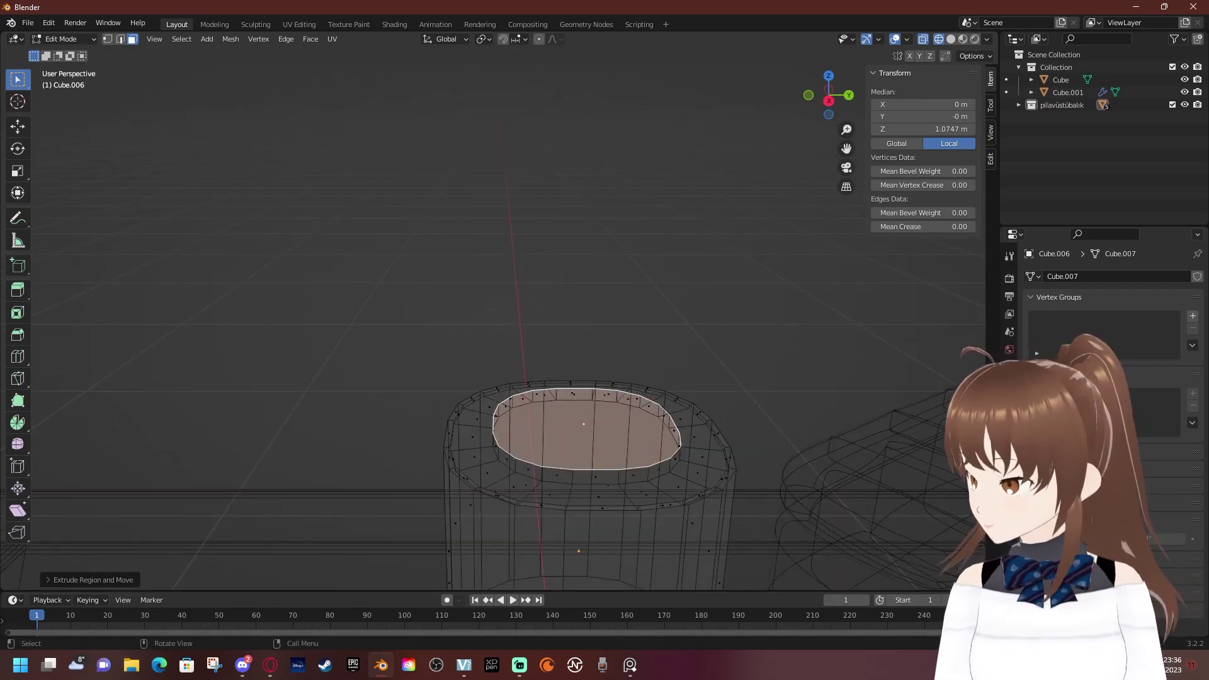
key(Tab)
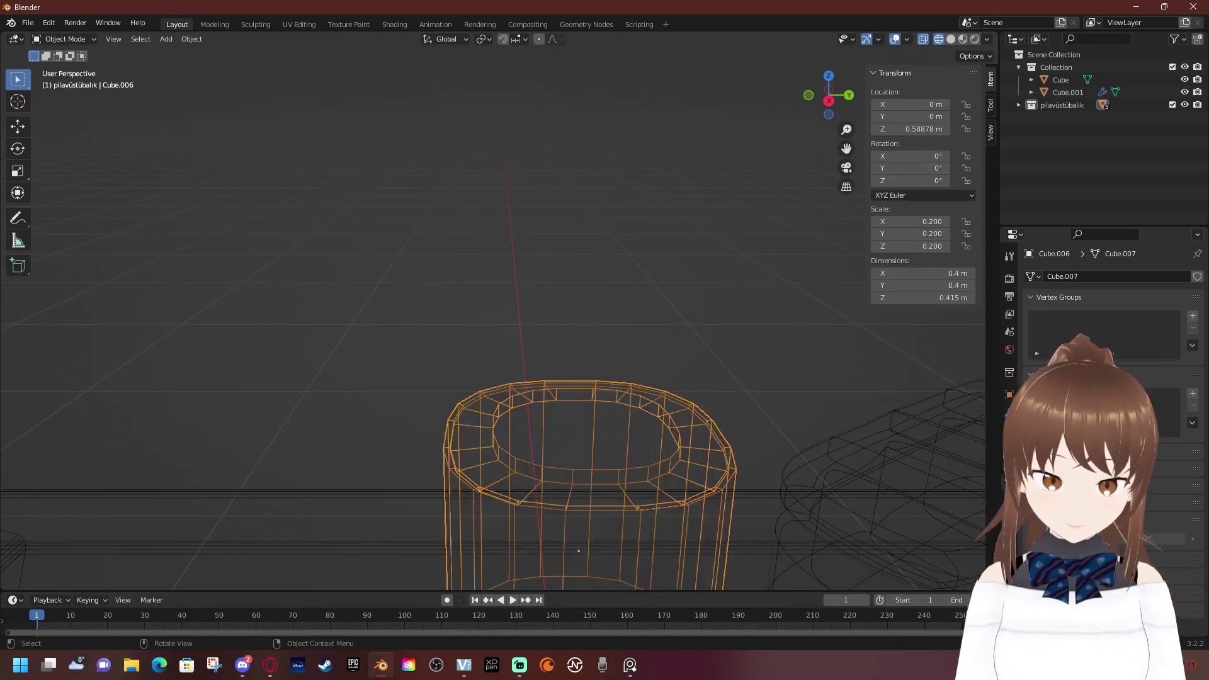
key(Tab)
key(ctrl+b)
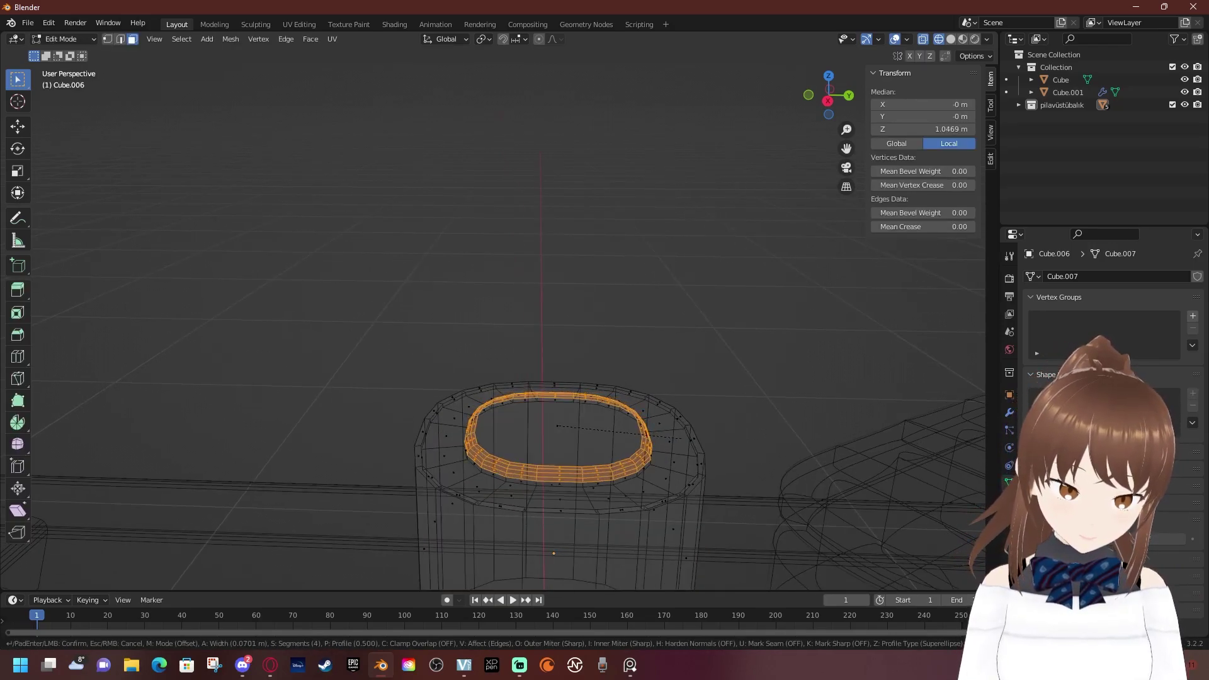
Confirm the lid bevel and select the cup's outer top rim edge loops
click(680, 436)
key(2)
click(675, 418)
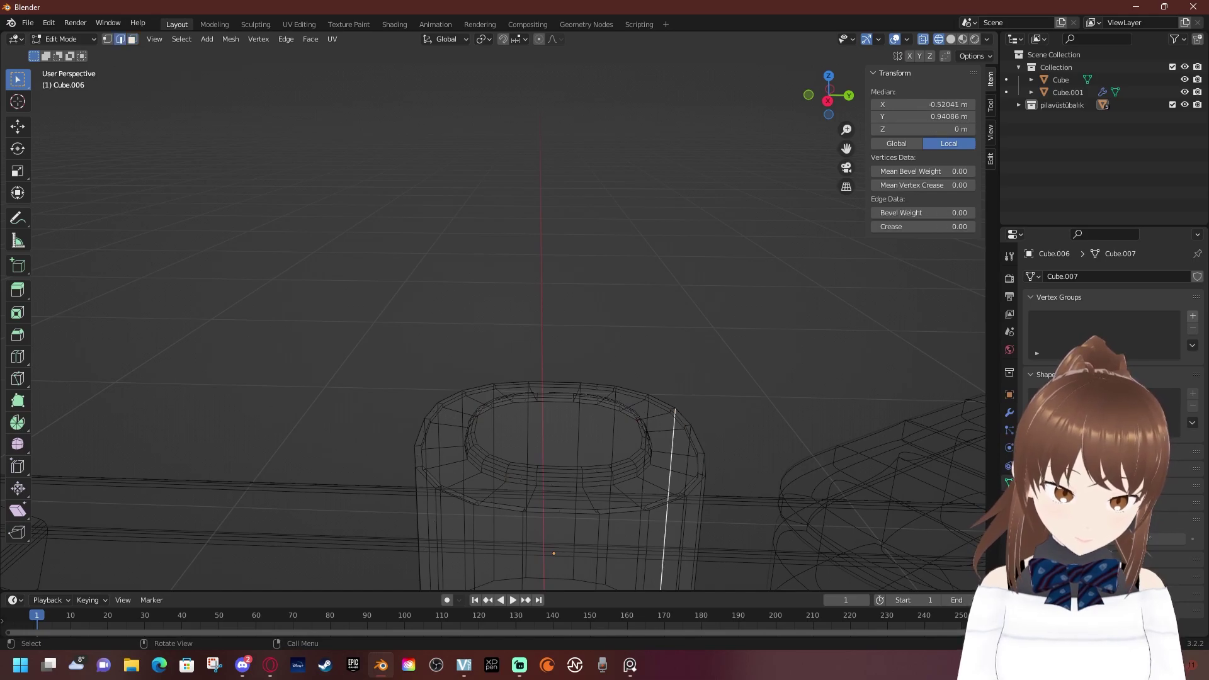
alt+shift+click(655, 414)
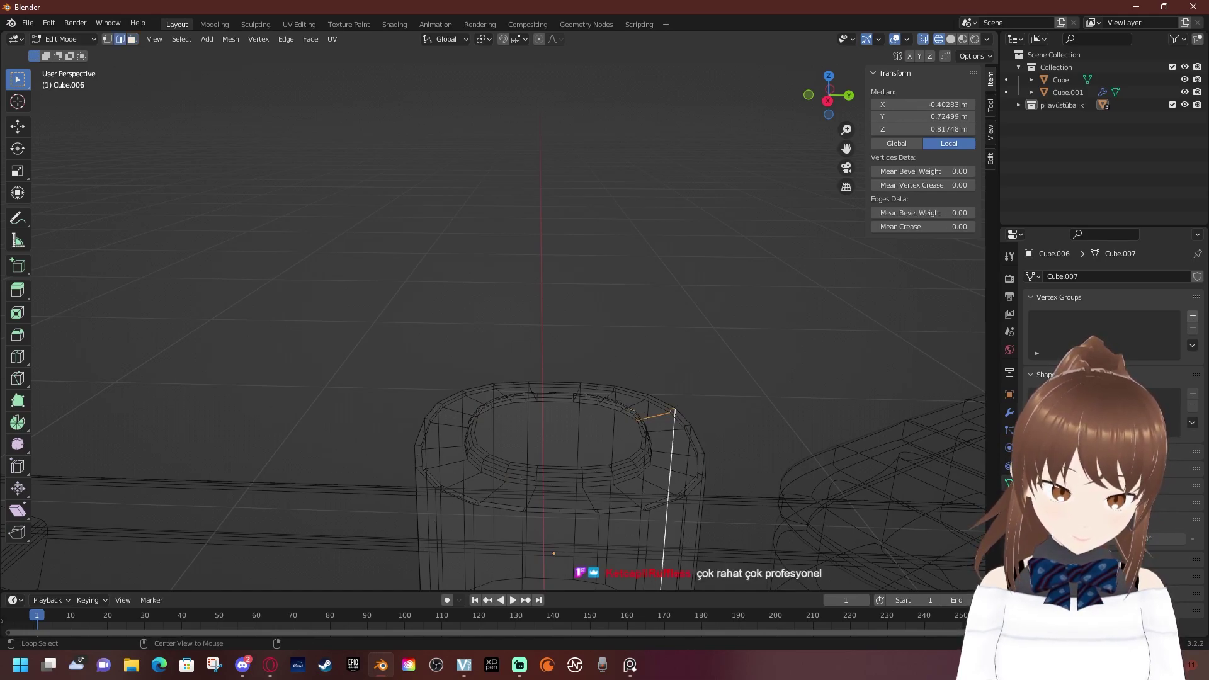
alt+click(679, 418)
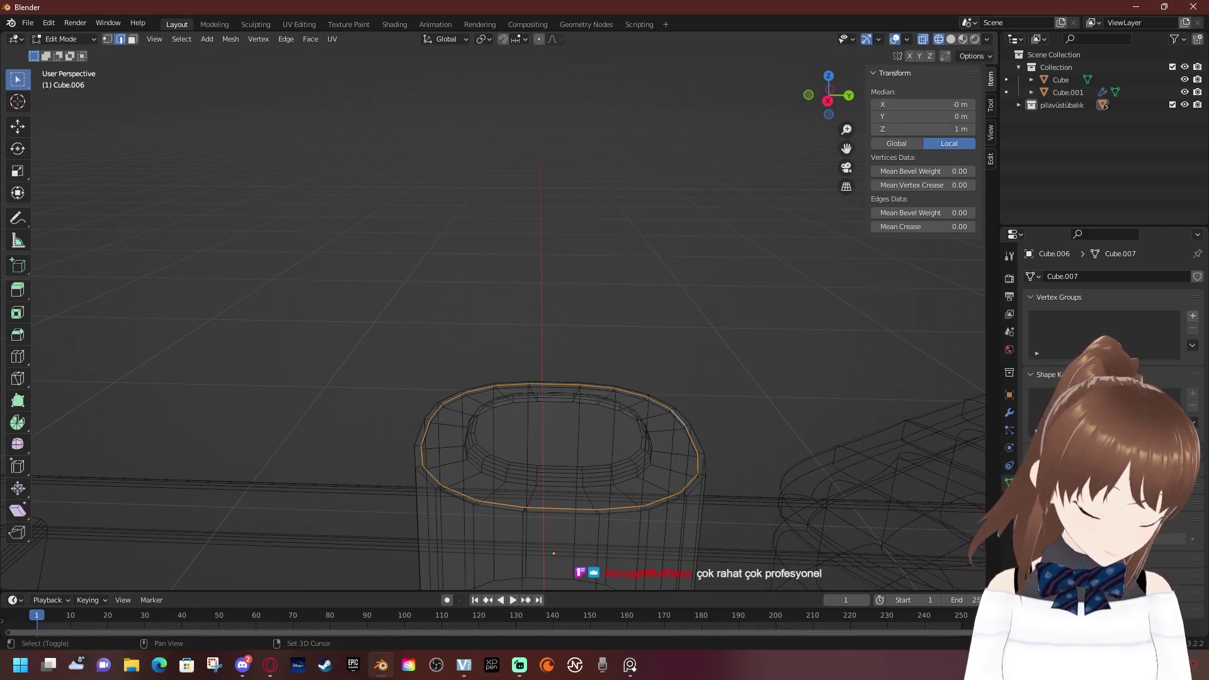
alt+shift+click(681, 419)
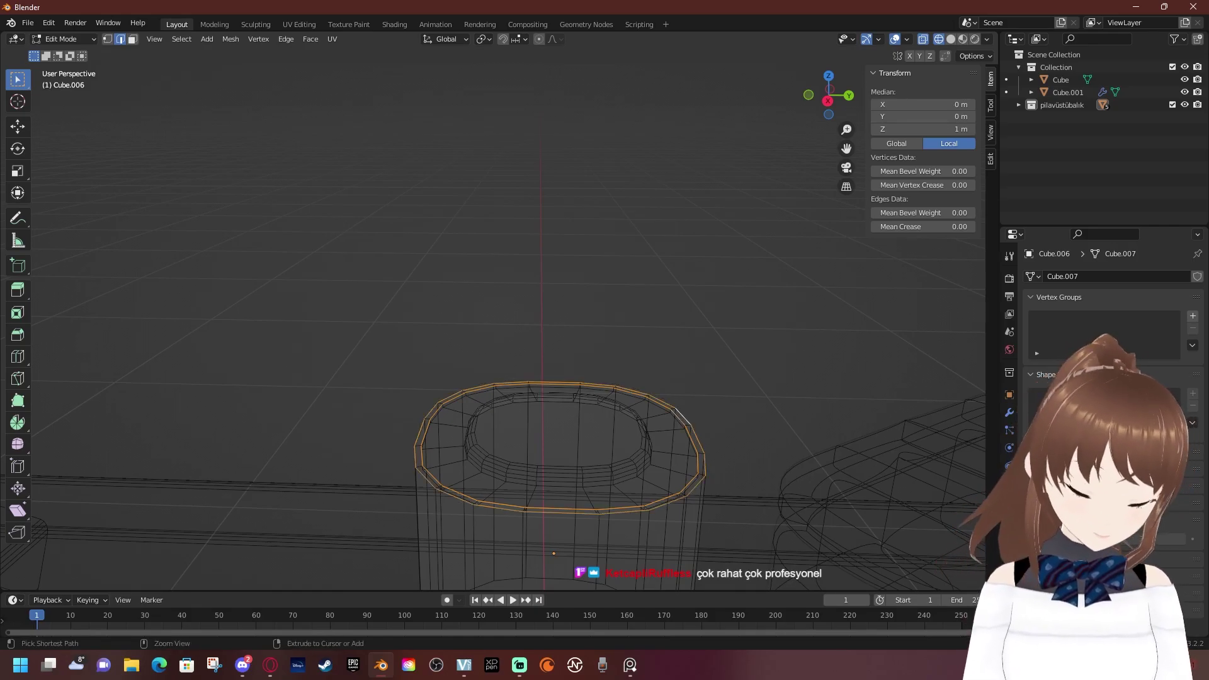
Bevel the outer rim loops into a narrow chamfer of about 0.014 m, then leave Edit Mode
key(ctrl+b)
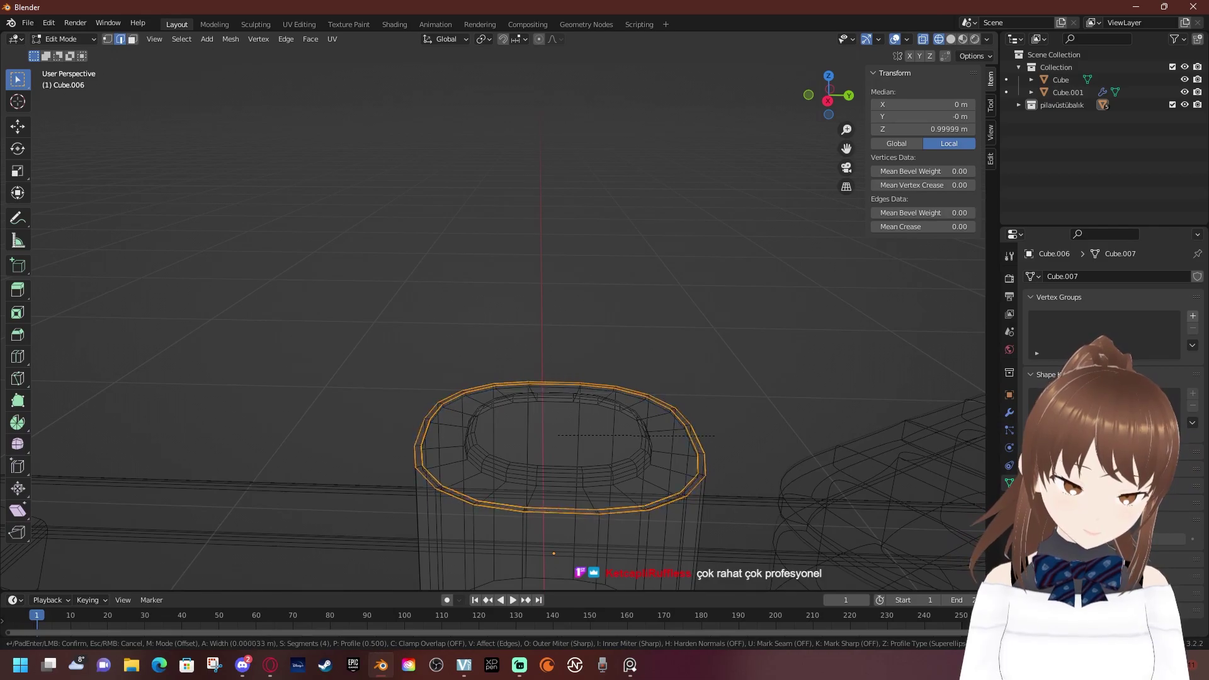
scroll(713, 435, up, 2)
scroll(709, 436, up, 3)
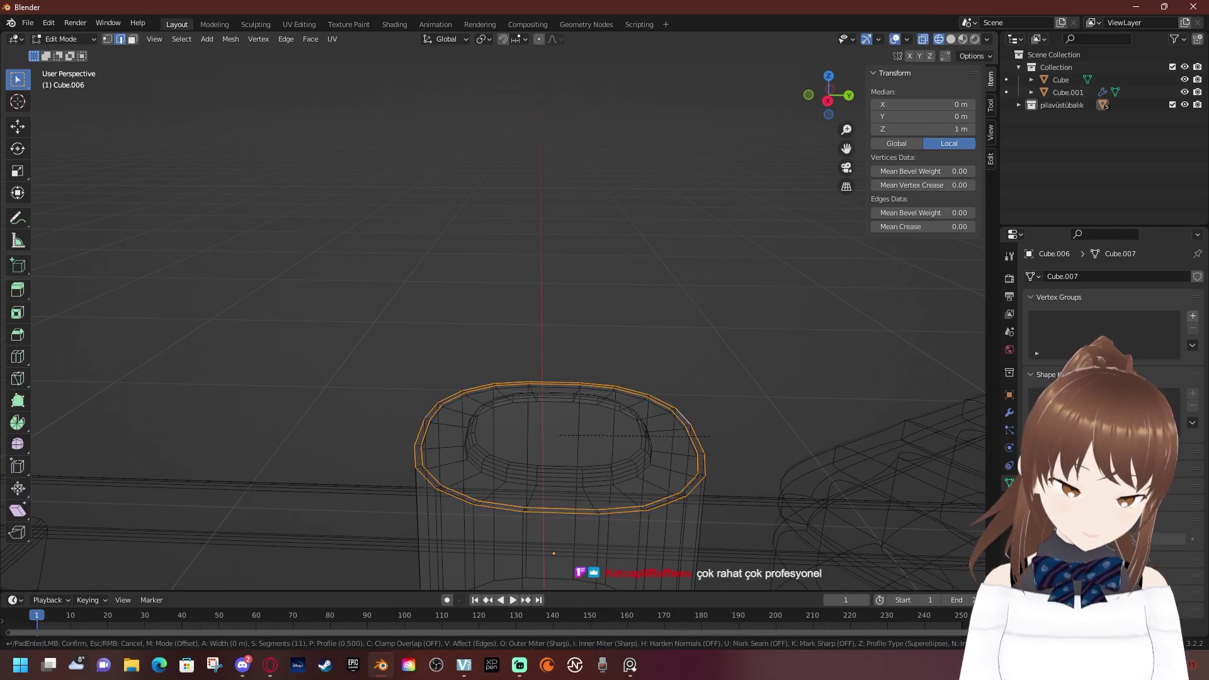
scroll(709, 436, down, 5)
scroll(712, 437, down, 4)
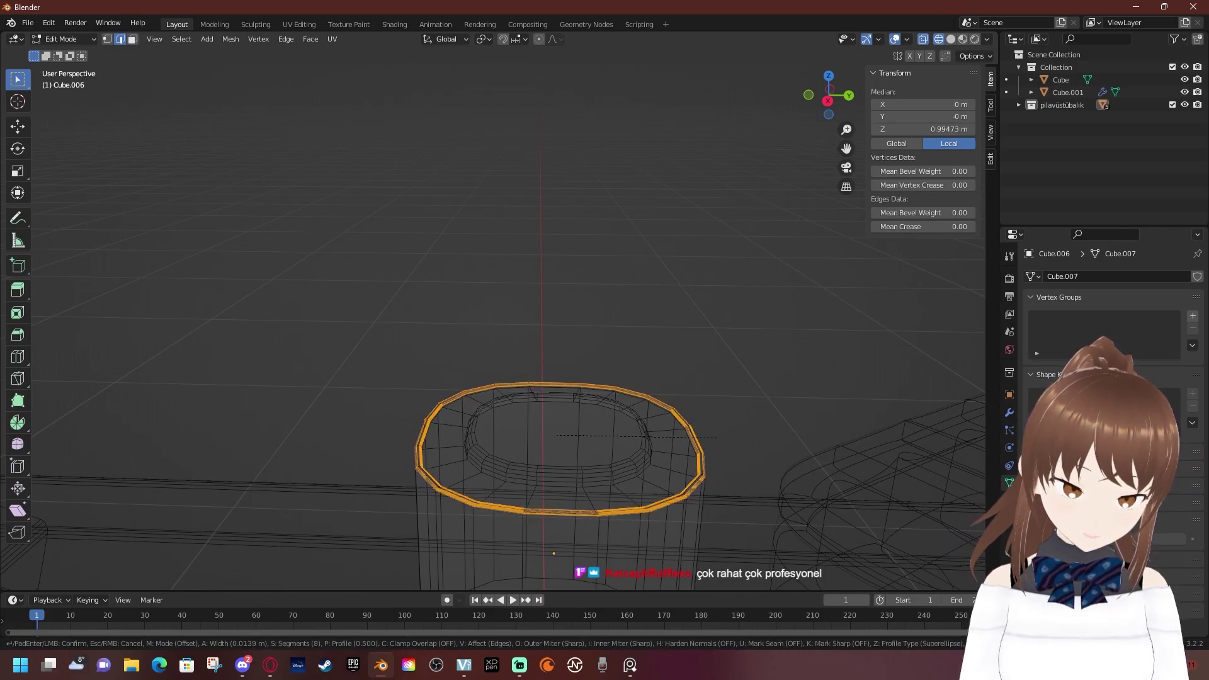
scroll(716, 437, down, 1)
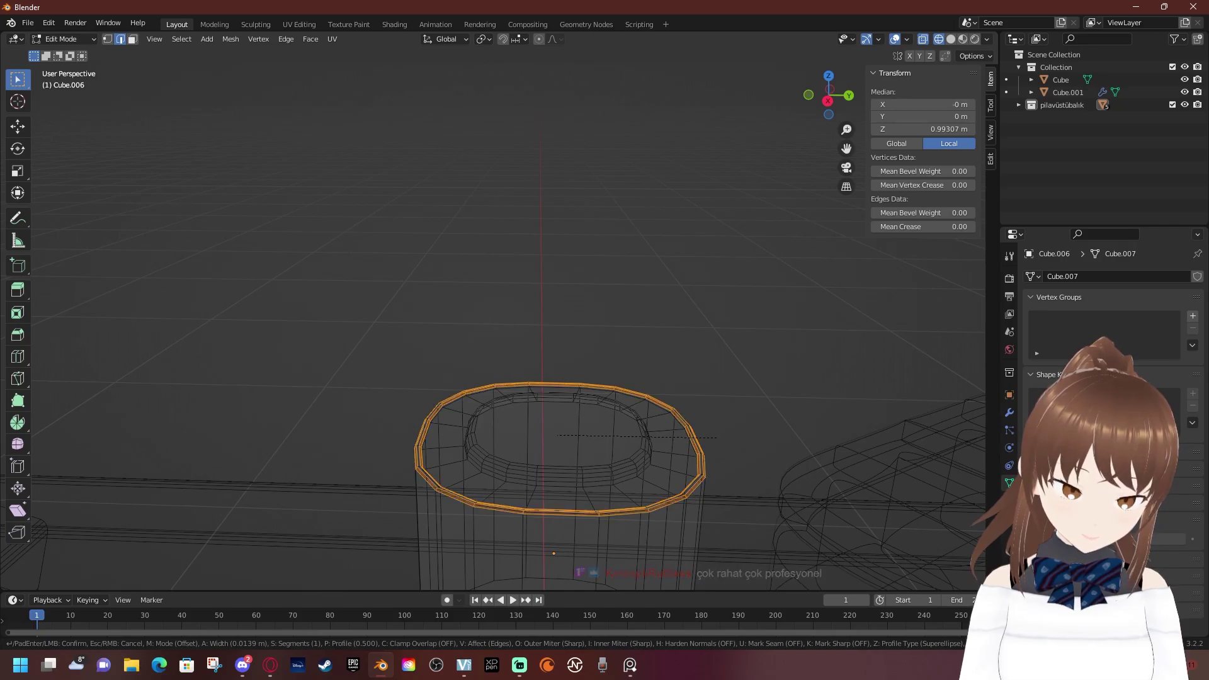
click(716, 437)
scroll(716, 437, down, 5)
key(Tab)
Switch to solid shading and try smooth shading and subdivision levels on the cup
key(shift+z)
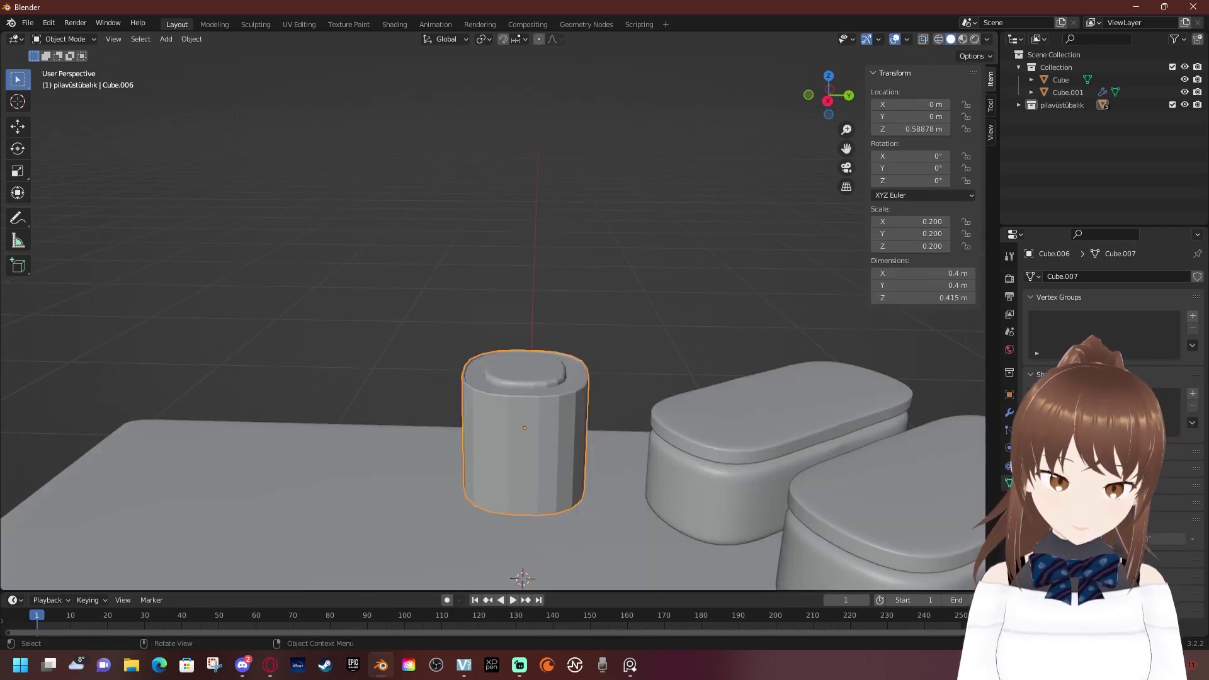
key(ctrl+2)
middle_drag(491, 441, 491, 419)
right_click(491, 419)
click(491, 419)
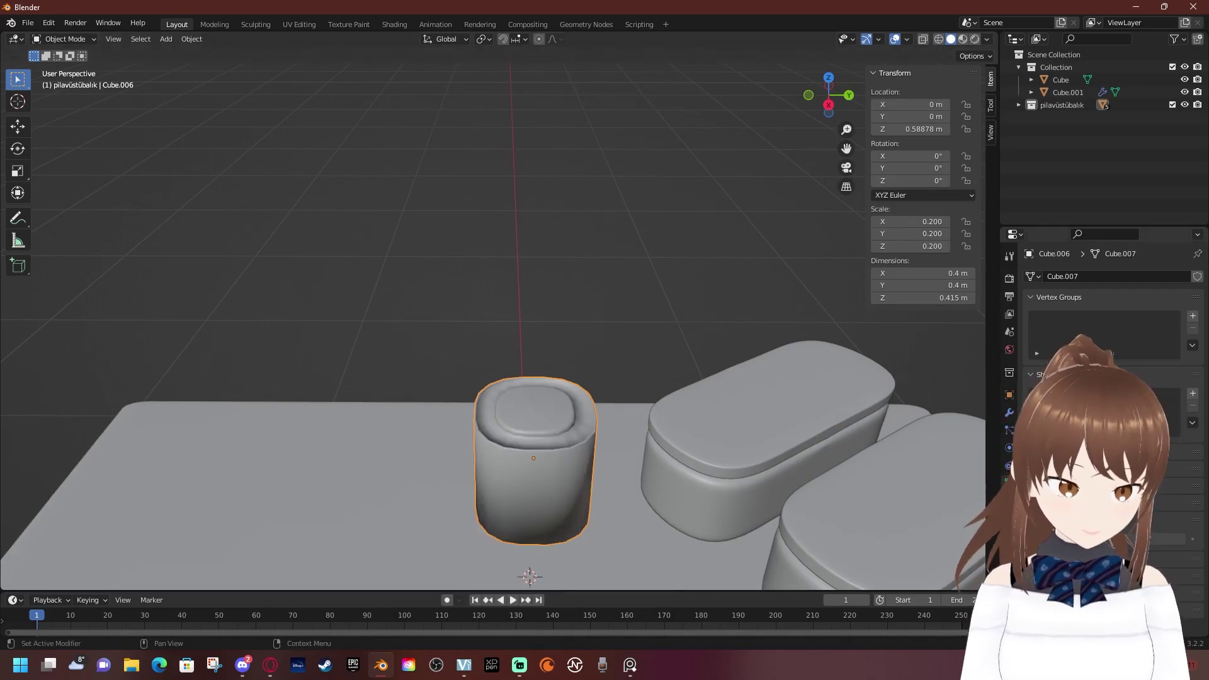
key(ctrl+1)
scroll(491, 315, up, 5)
middle_drag(491, 378, 491, 340)
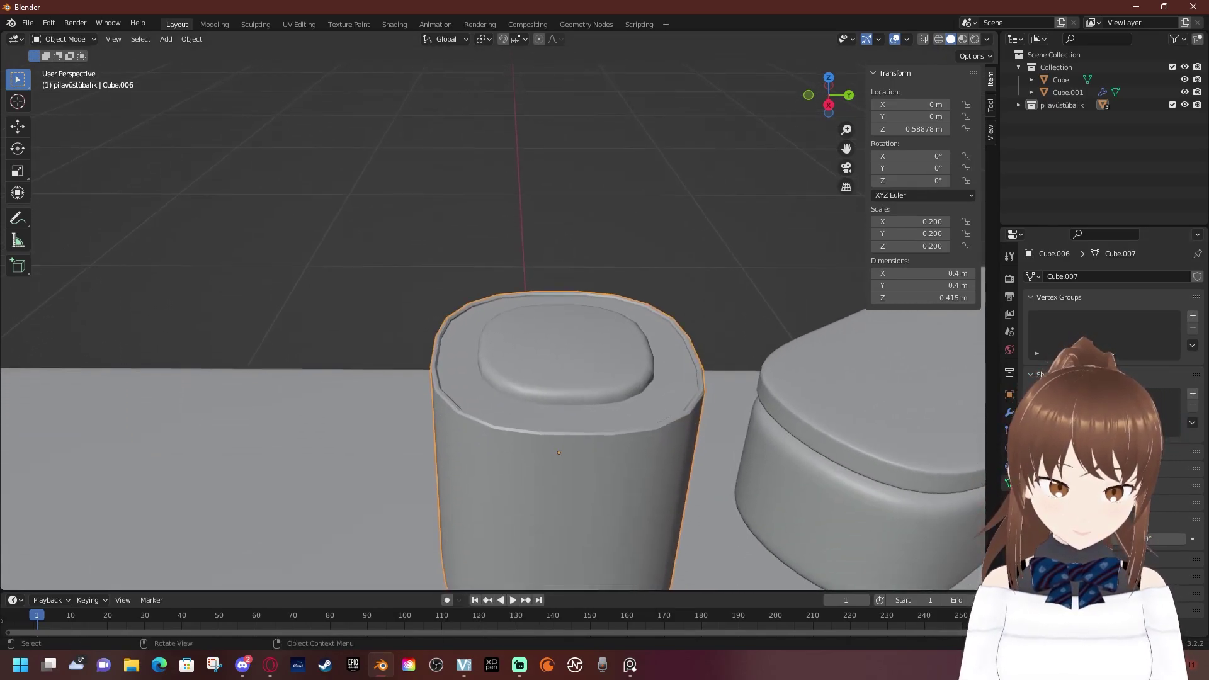
scroll(554, 441, down, 4)
middle_drag(554, 441, 529, 504)
Move the cup toward the table's left side in top view
key(KP_1)
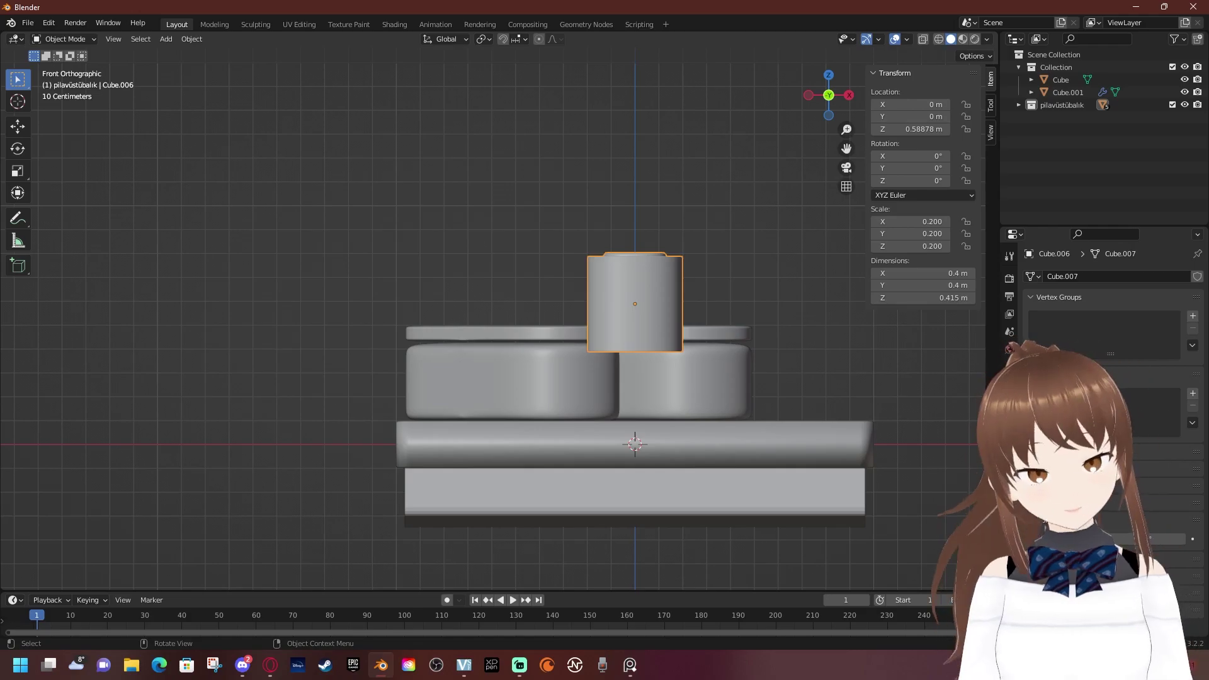
key(KP_3)
scroll(491, 324, down, 3)
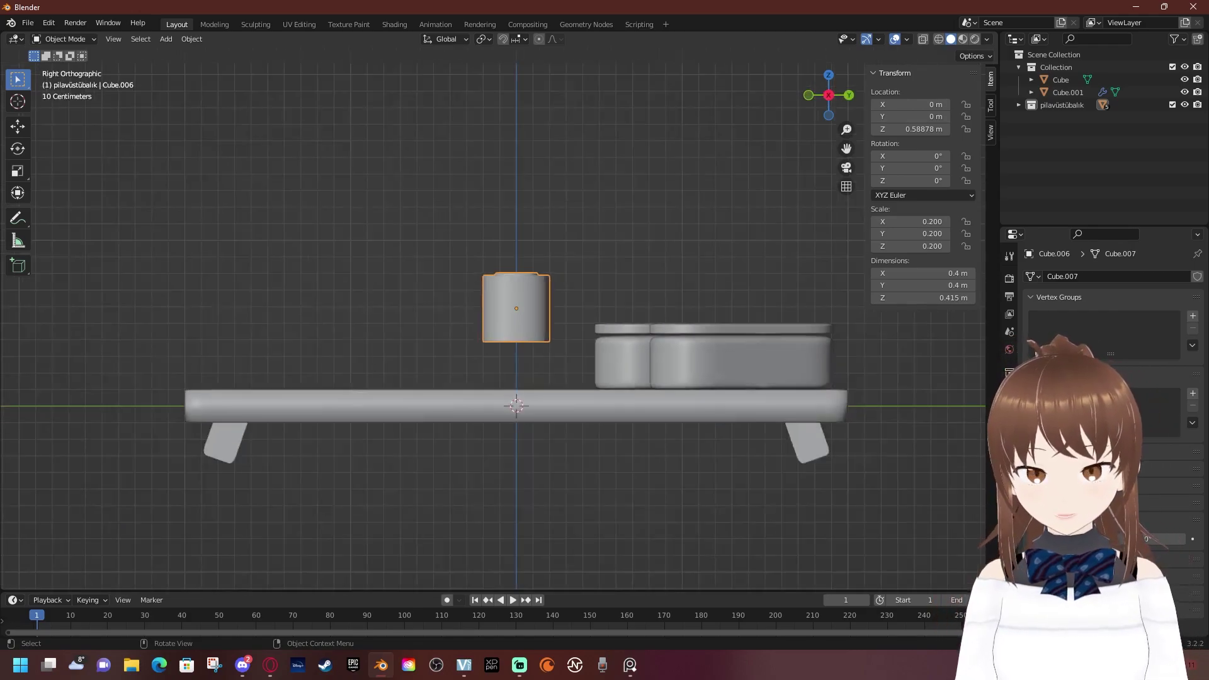
middle_drag(491, 324, 541, 208)
scroll(541, 208, up, 5)
key(KP_7)
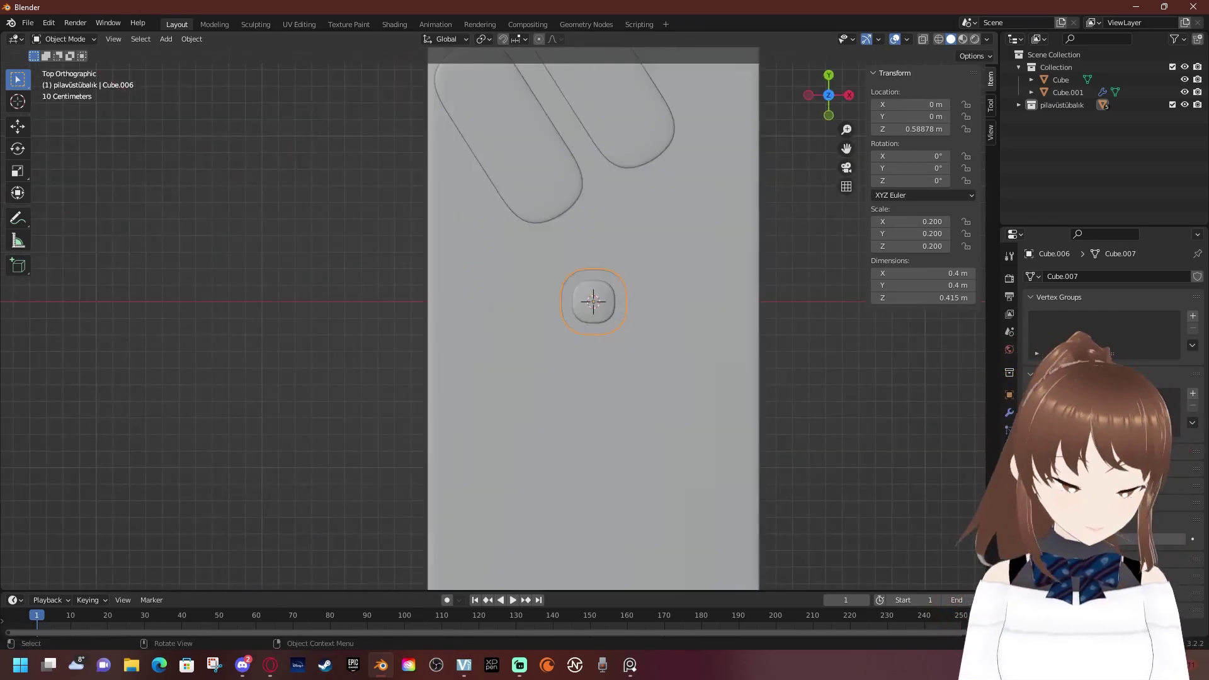
shift+middle_drag(590, 296, 619, 240)
key(g)
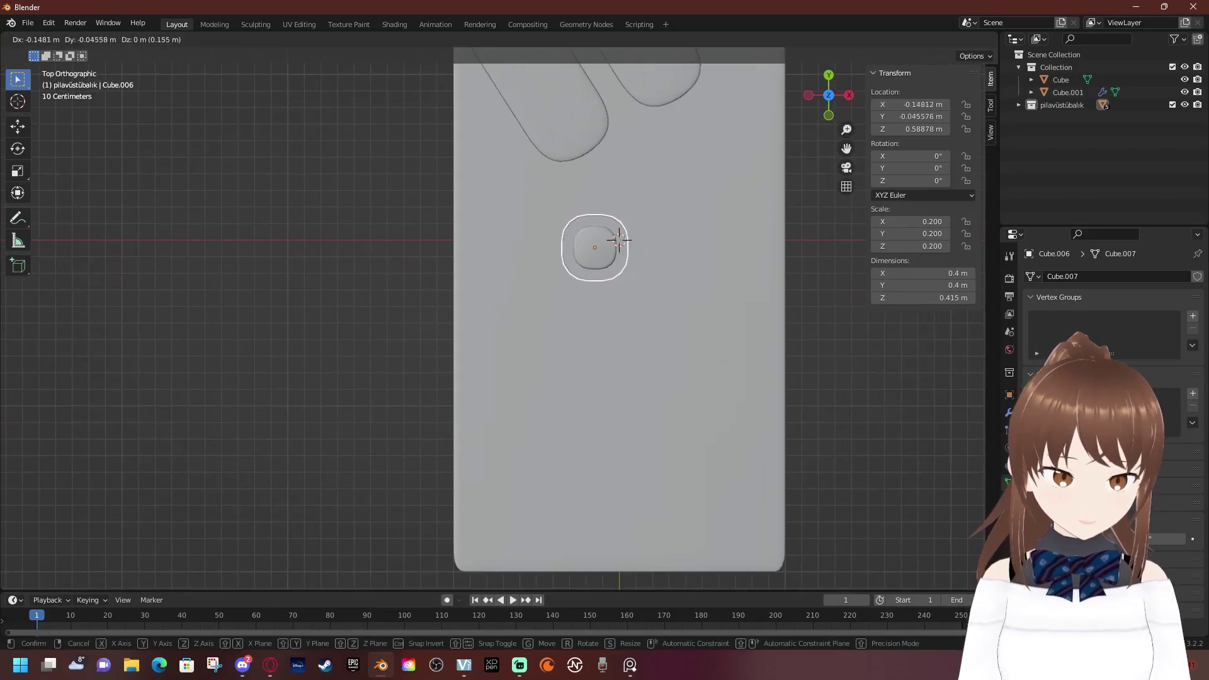
click(518, 311)
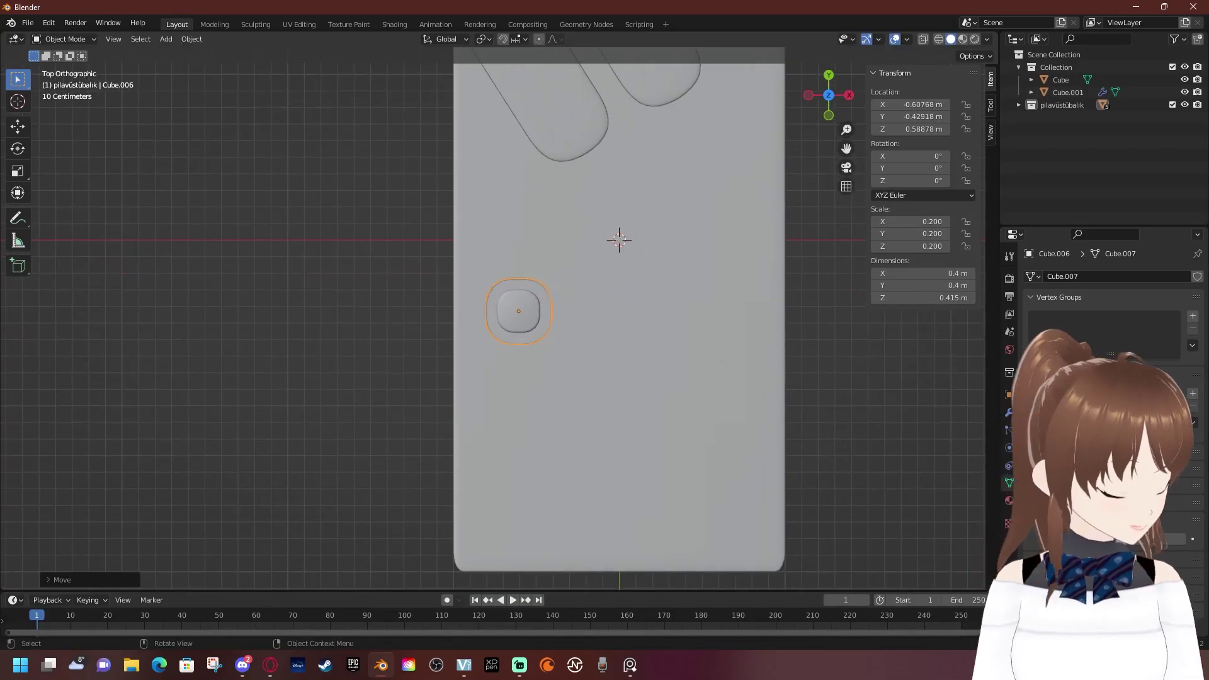
Lower the cup along Z onto the tabletop and duplicate it in top view
key(KP_3)
key(g)
key(z)
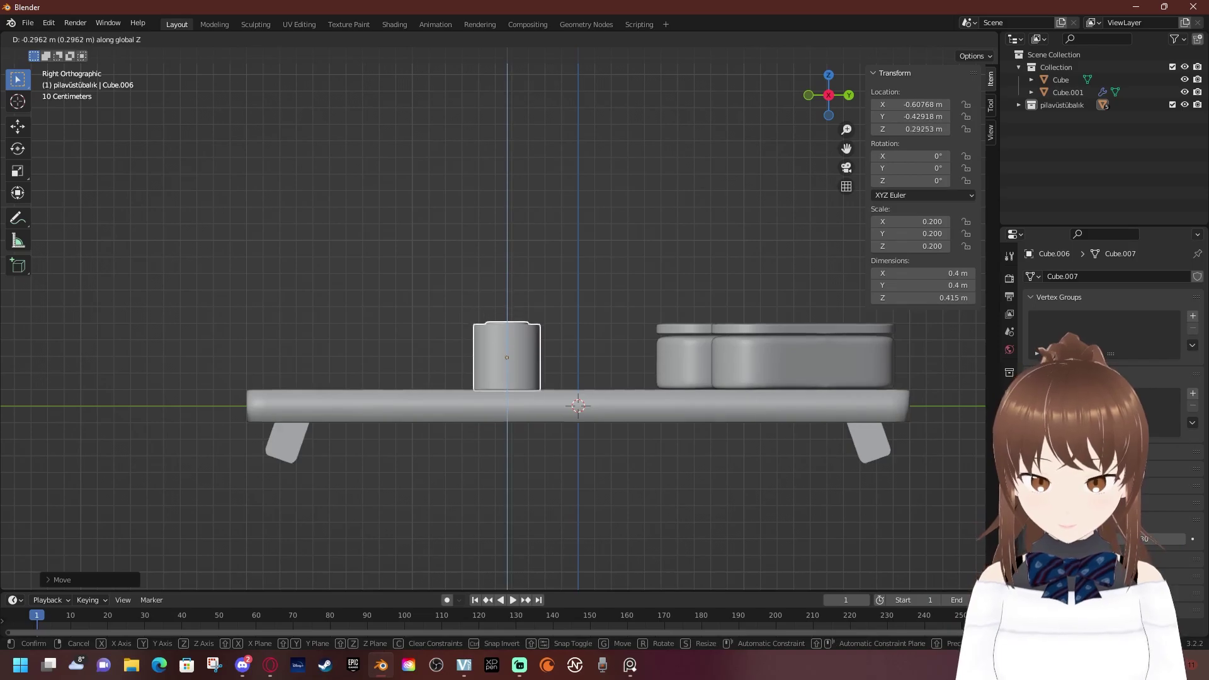
key(Return)
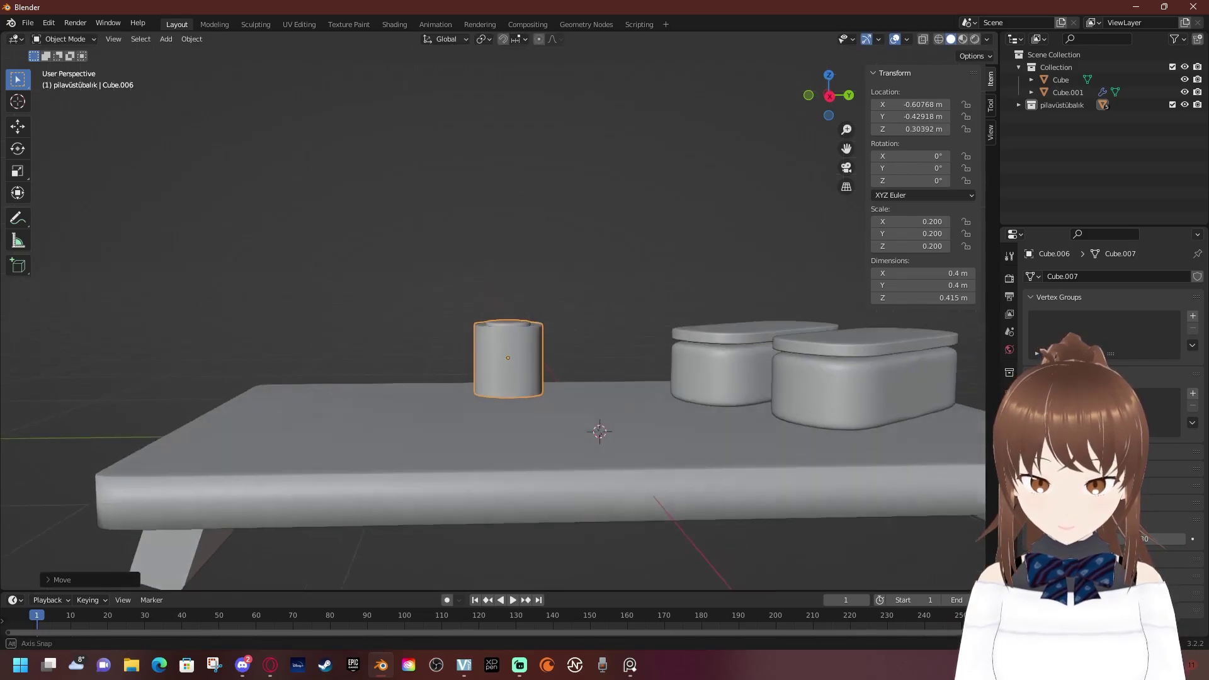
middle_drag(504, 284, 541, 353)
key(KP_7)
scroll(497, 315, up, 2)
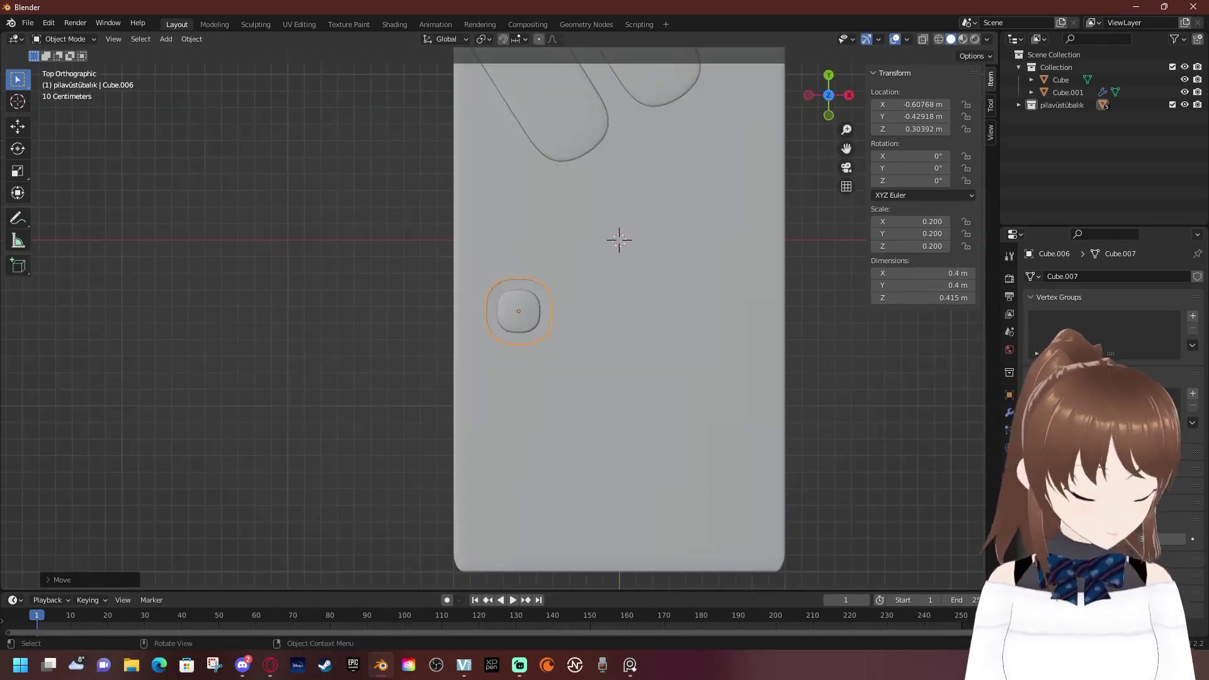
key(shift+d)
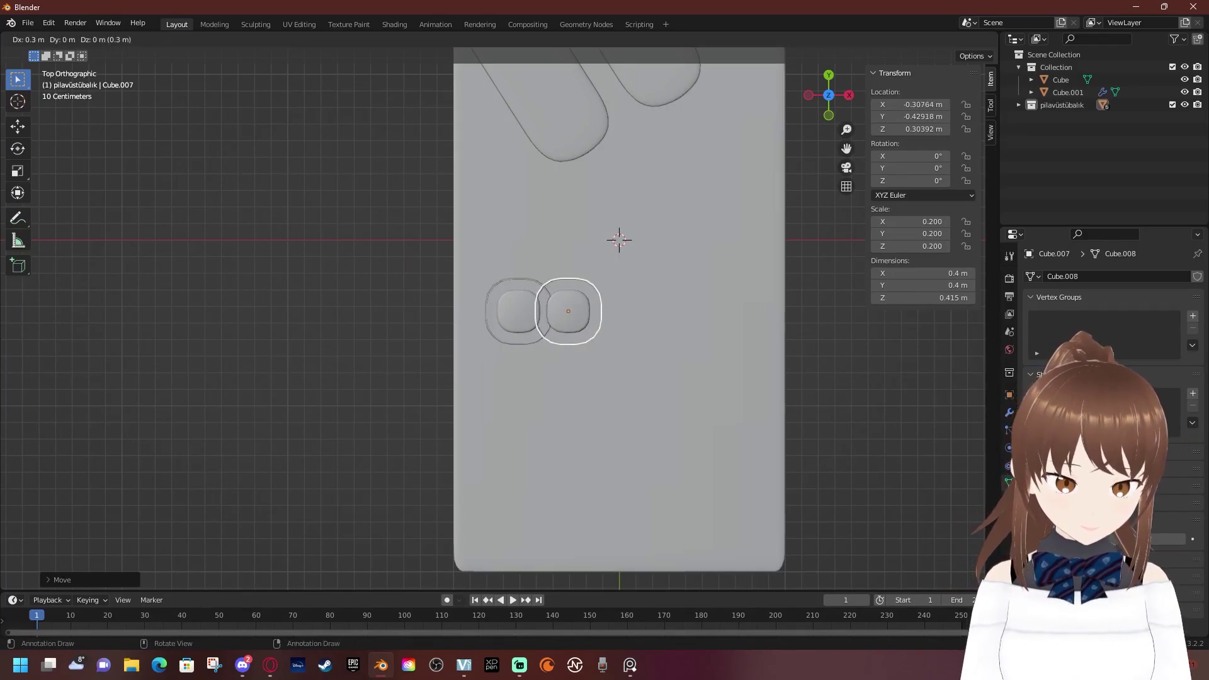
Slide the copy along X beside the original, then duplicate the pair twice along Y into three rows
key(x)
key(Return)
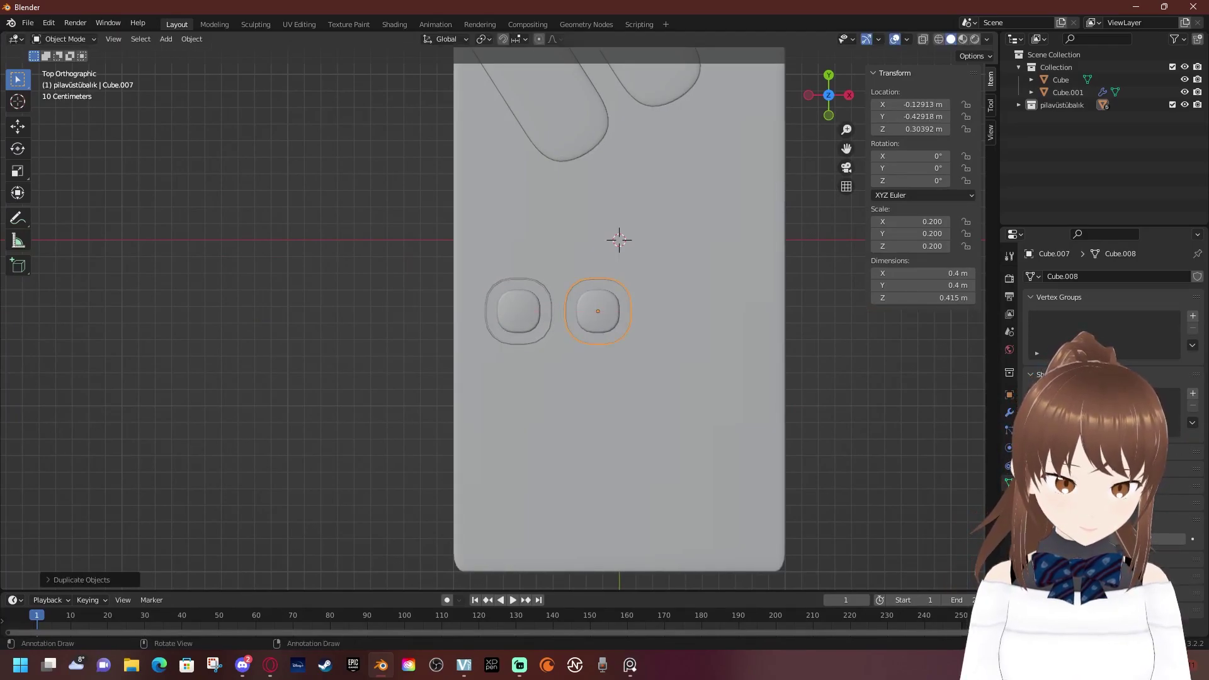
shift+click(518, 311)
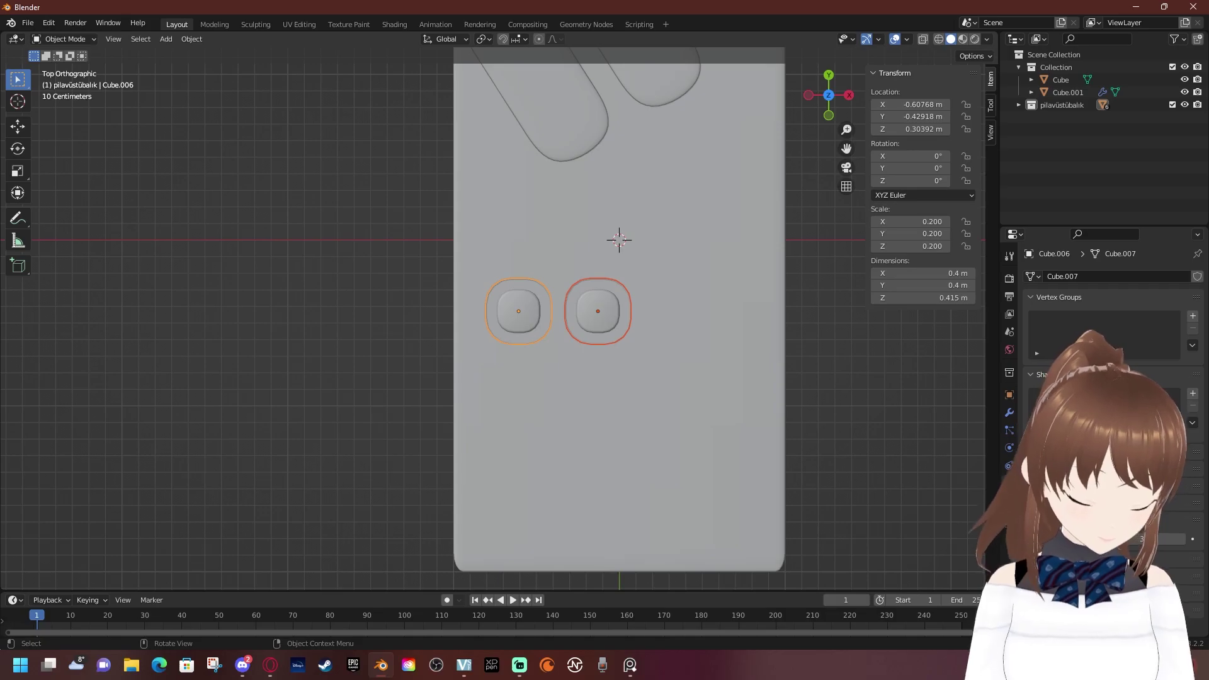
key(shift+d)
key(y)
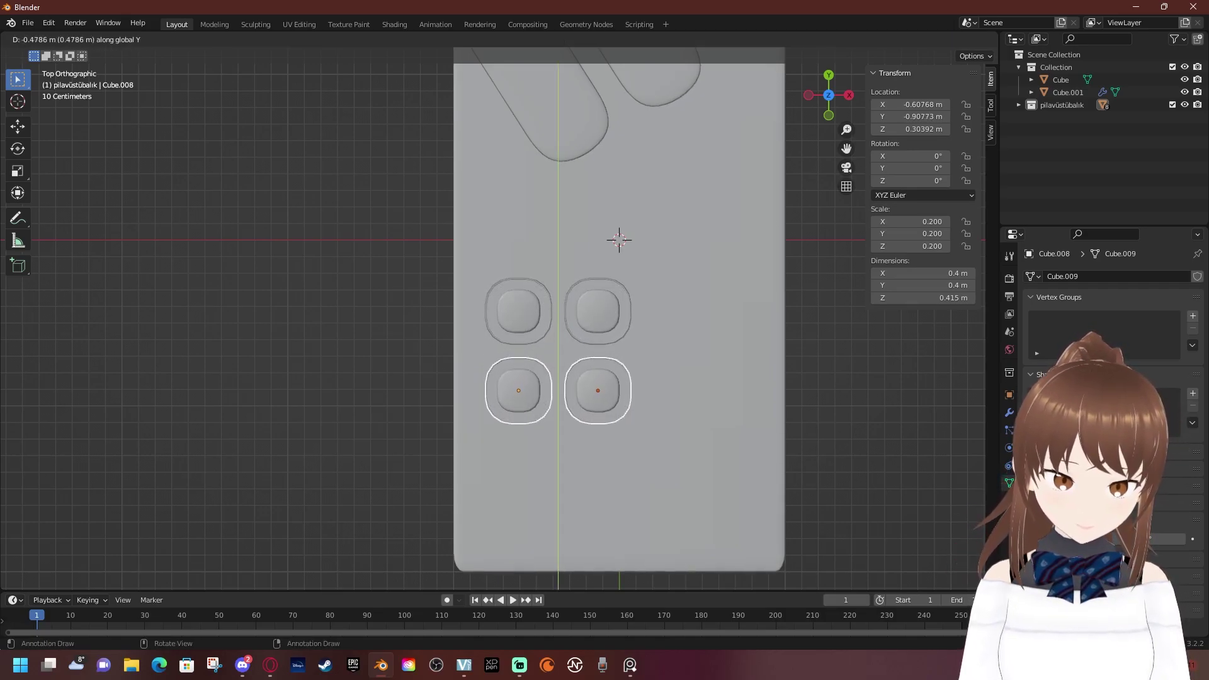
key(Return)
key(shift+d)
key(y)
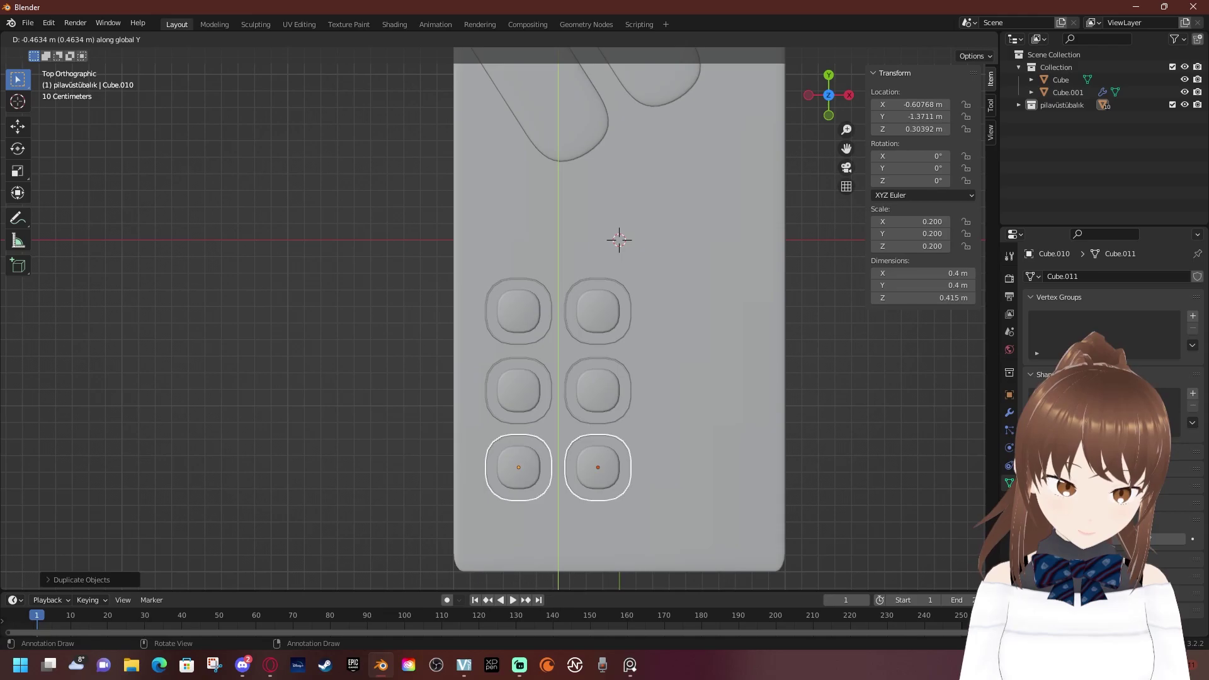
key(Return)
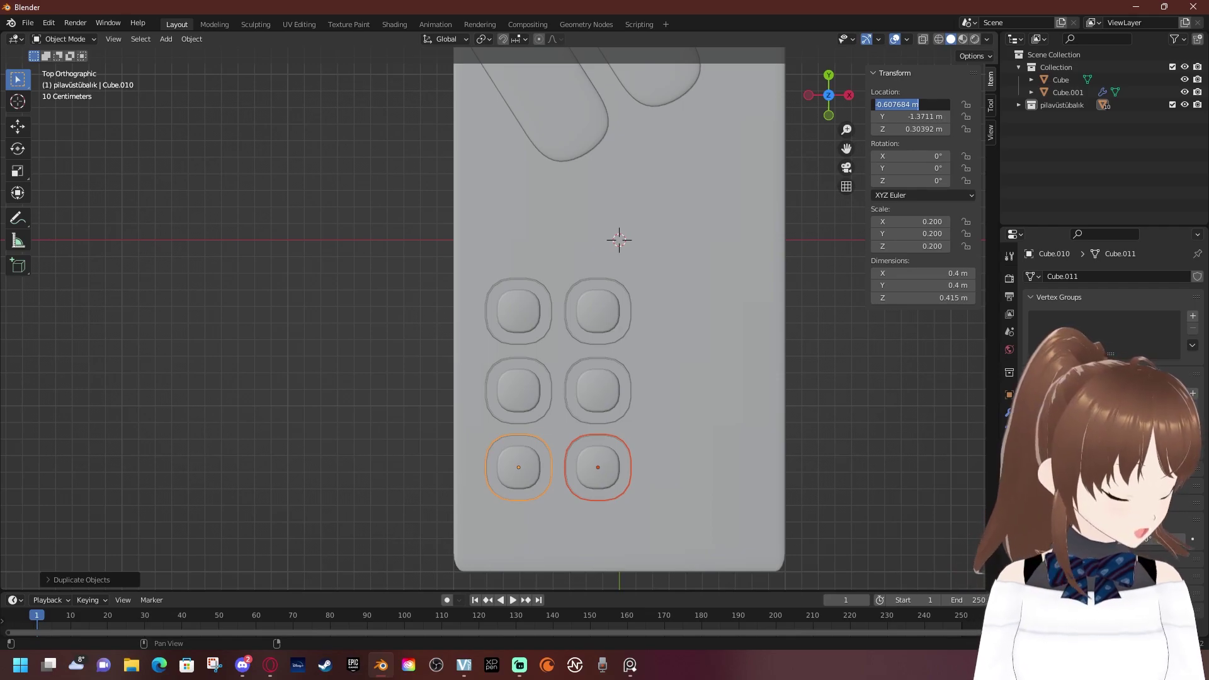
Set one cup's X location to -0.6 m and the top-right cup's Y to -0.4 m
text(-0.6)
key(Return)
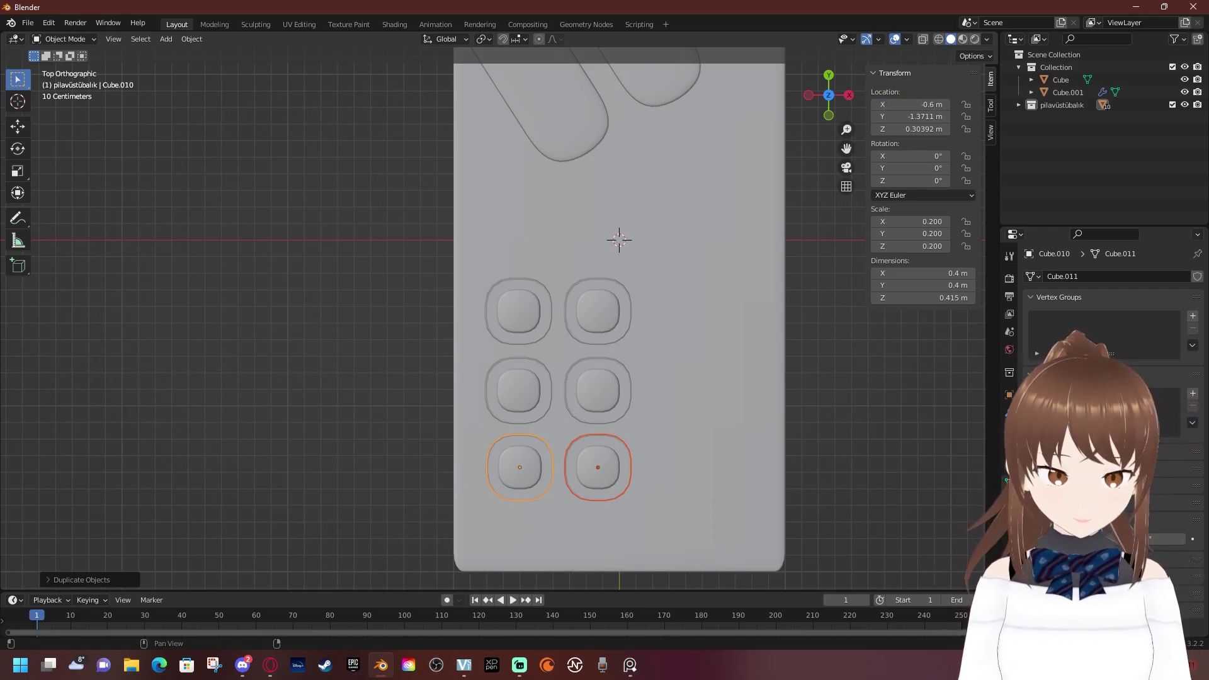
click(597, 467)
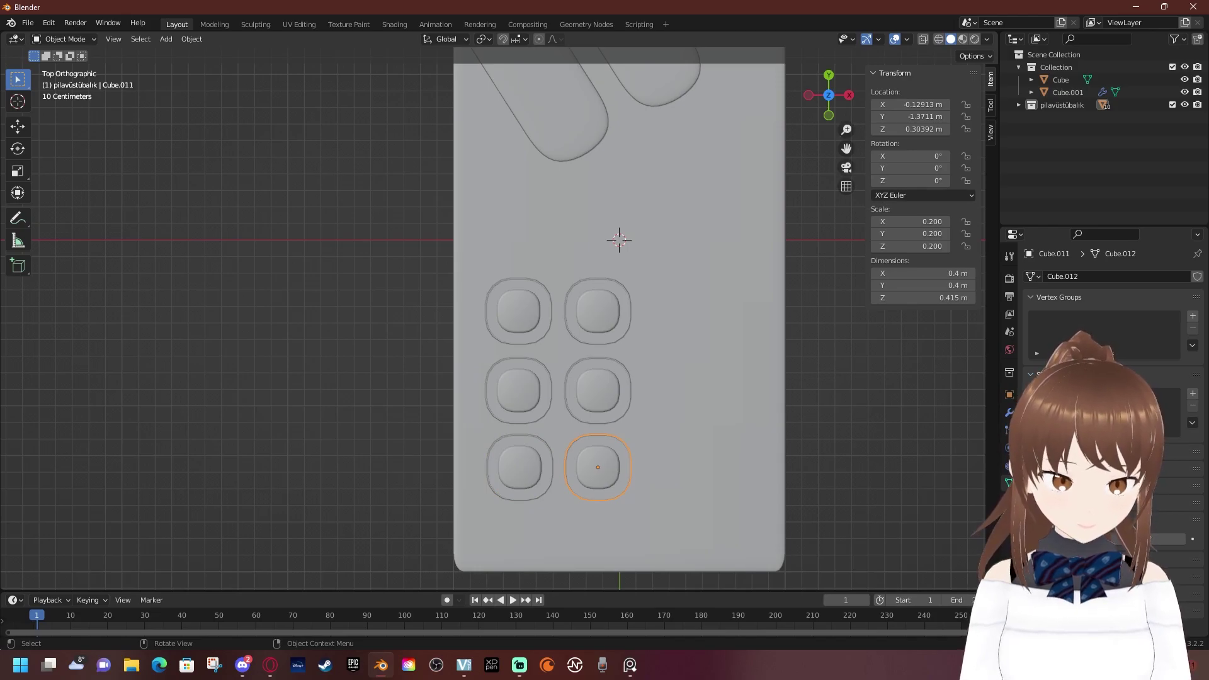
shift+click(519, 468)
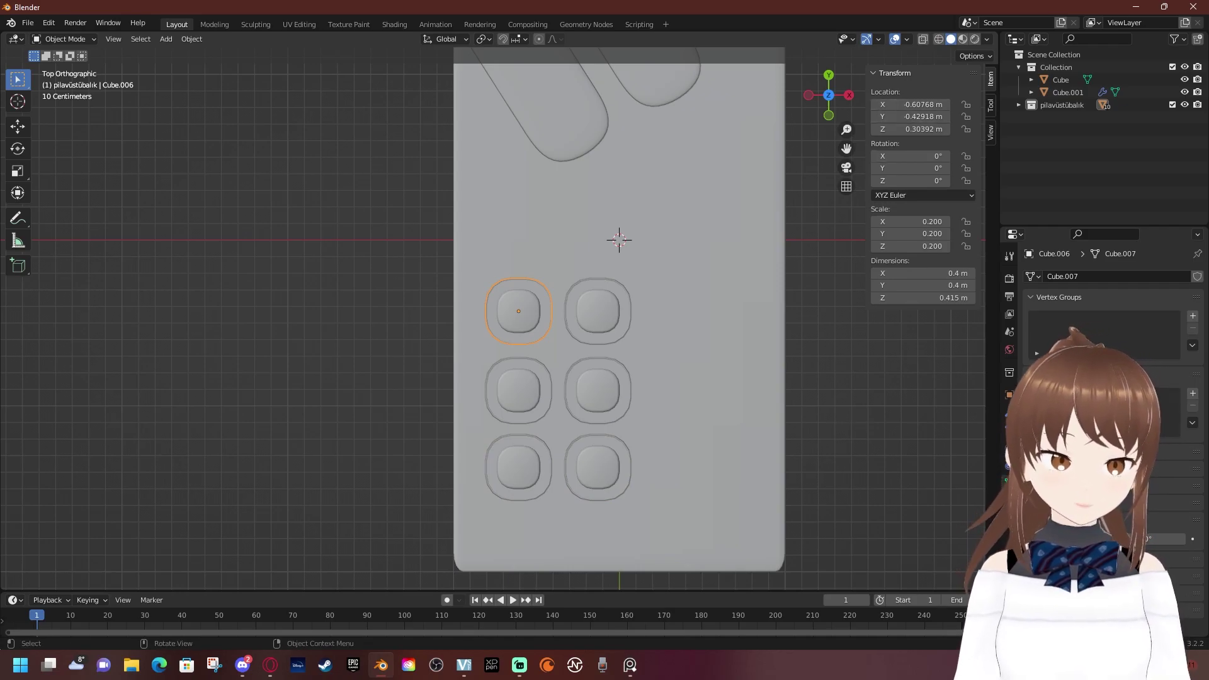
click(910, 116)
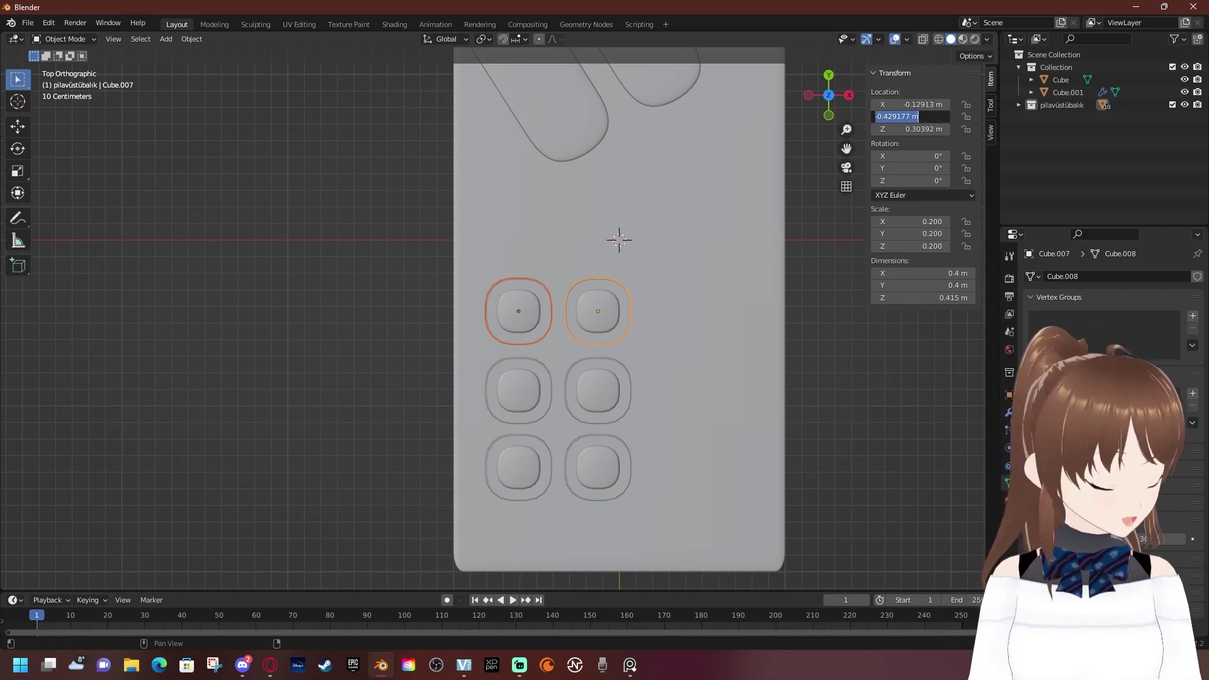
text(0.)
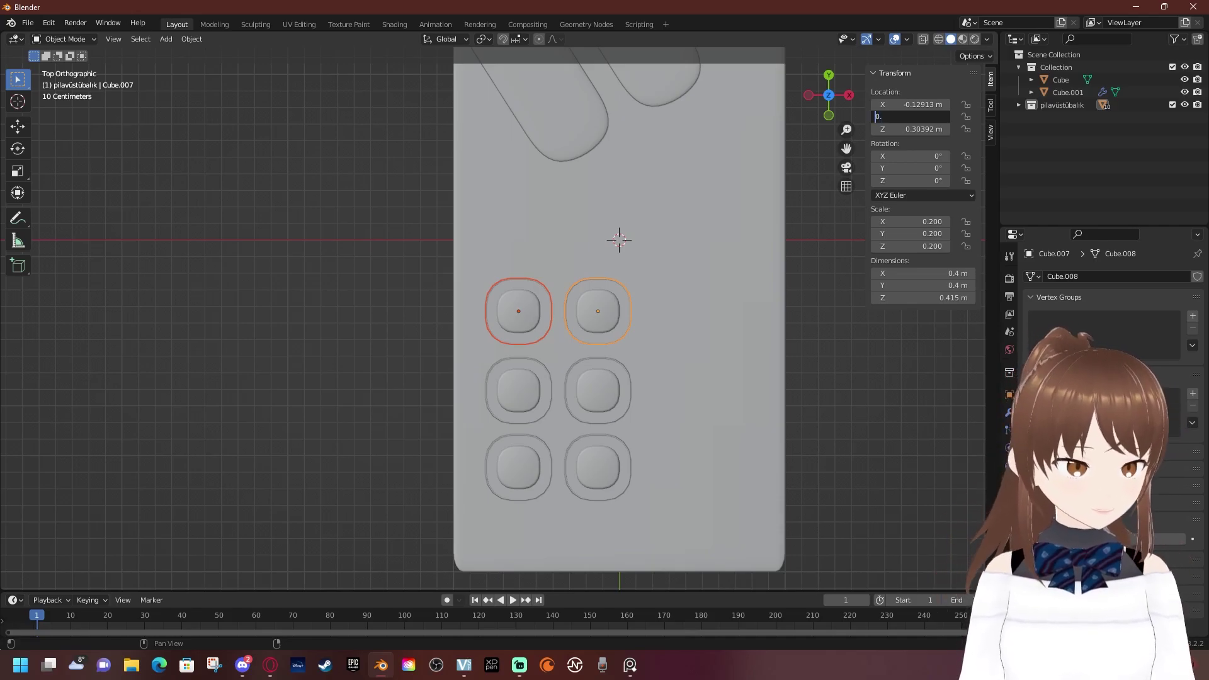
key(BackSpace)
text(-0)
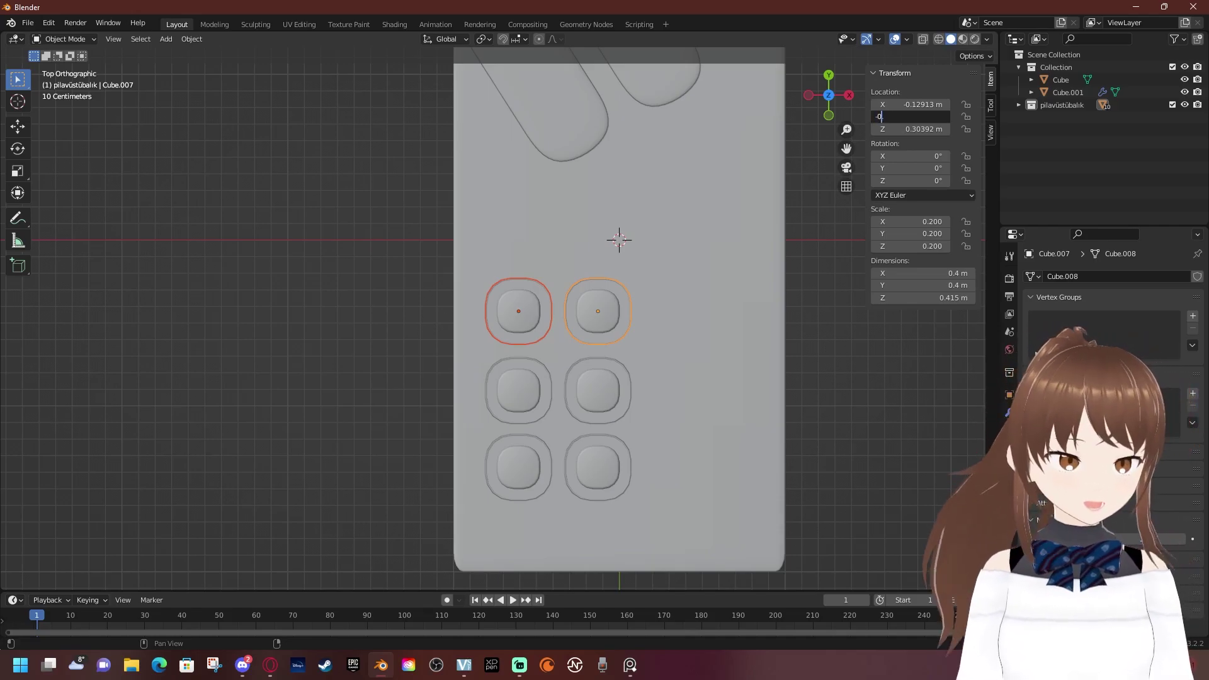
text(.4)
key(Return)
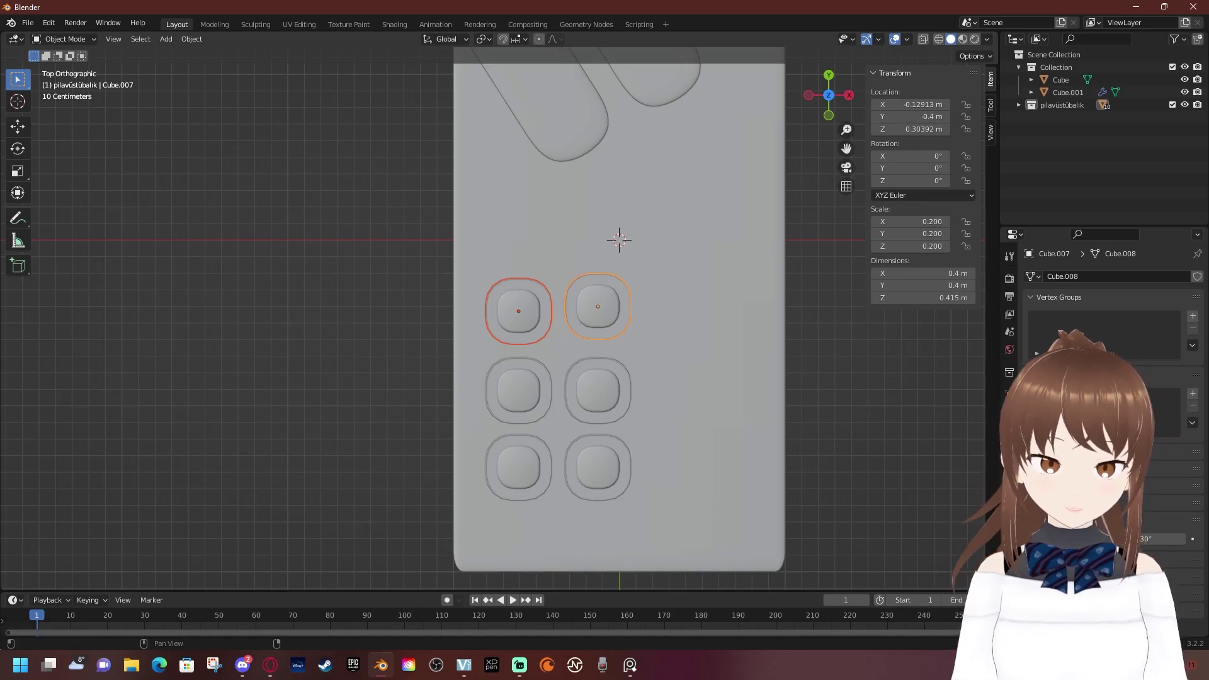
Set the top-left cup's Y to -0.4 m and both middle-row cups to -0.9 m
click(518, 311)
double_click(910, 116)
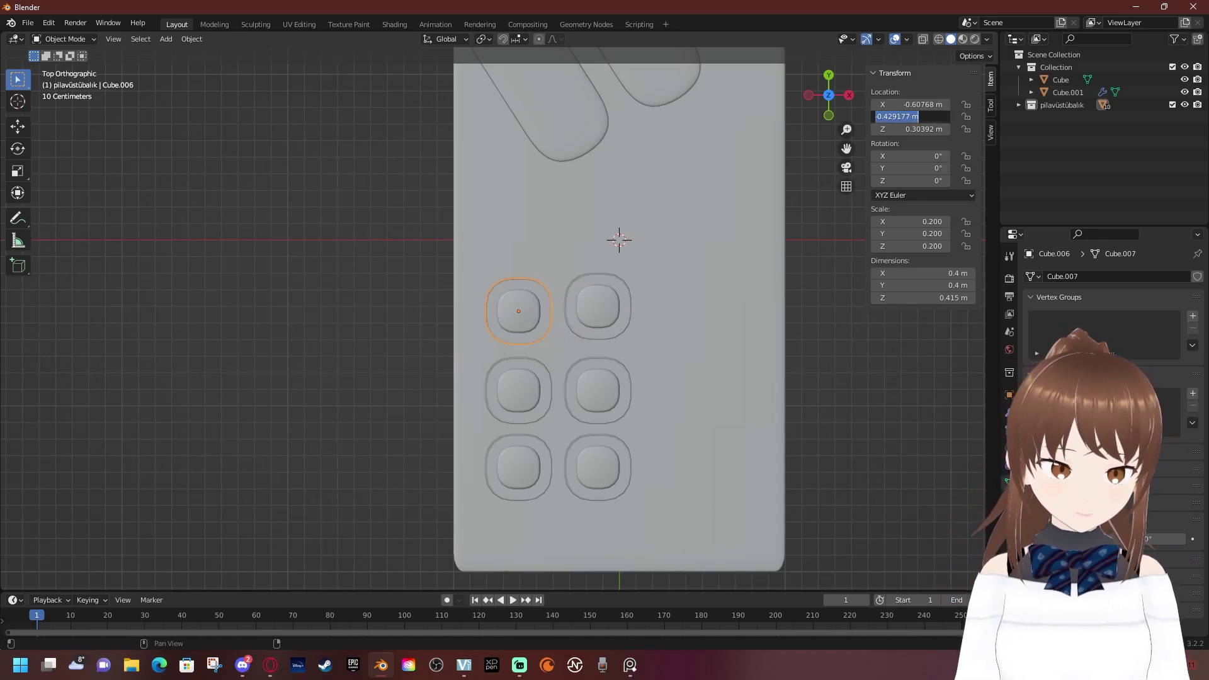
text(.4)
key(Return)
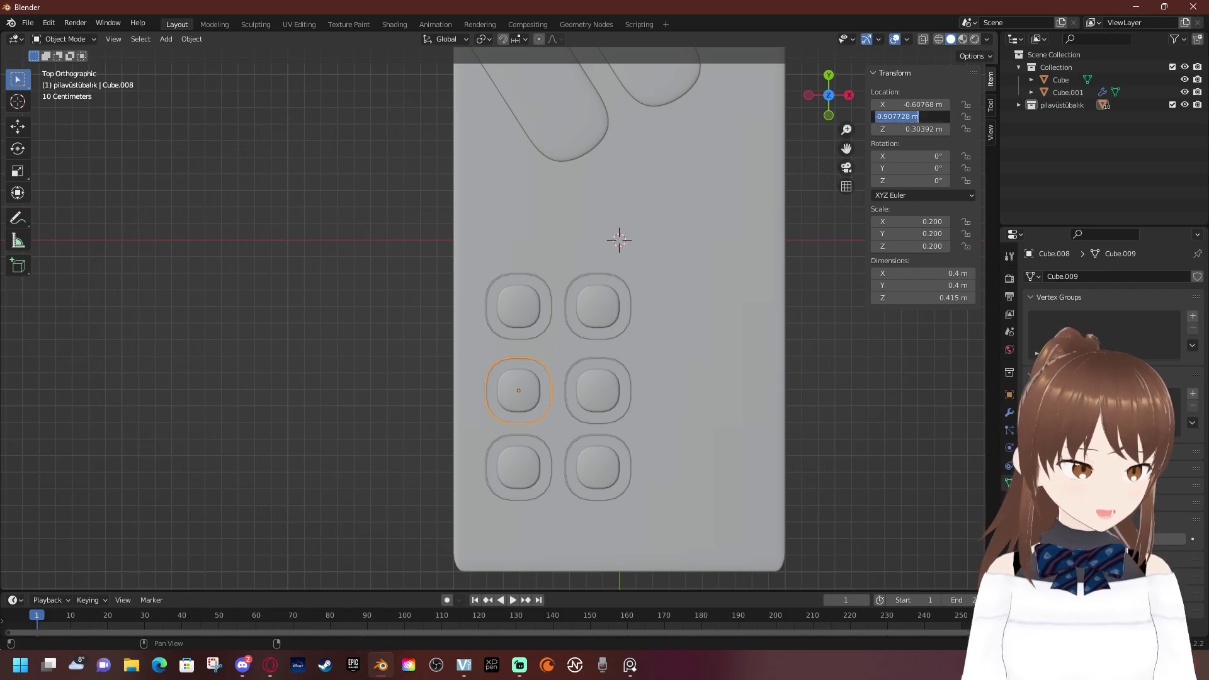
text(-0.9)
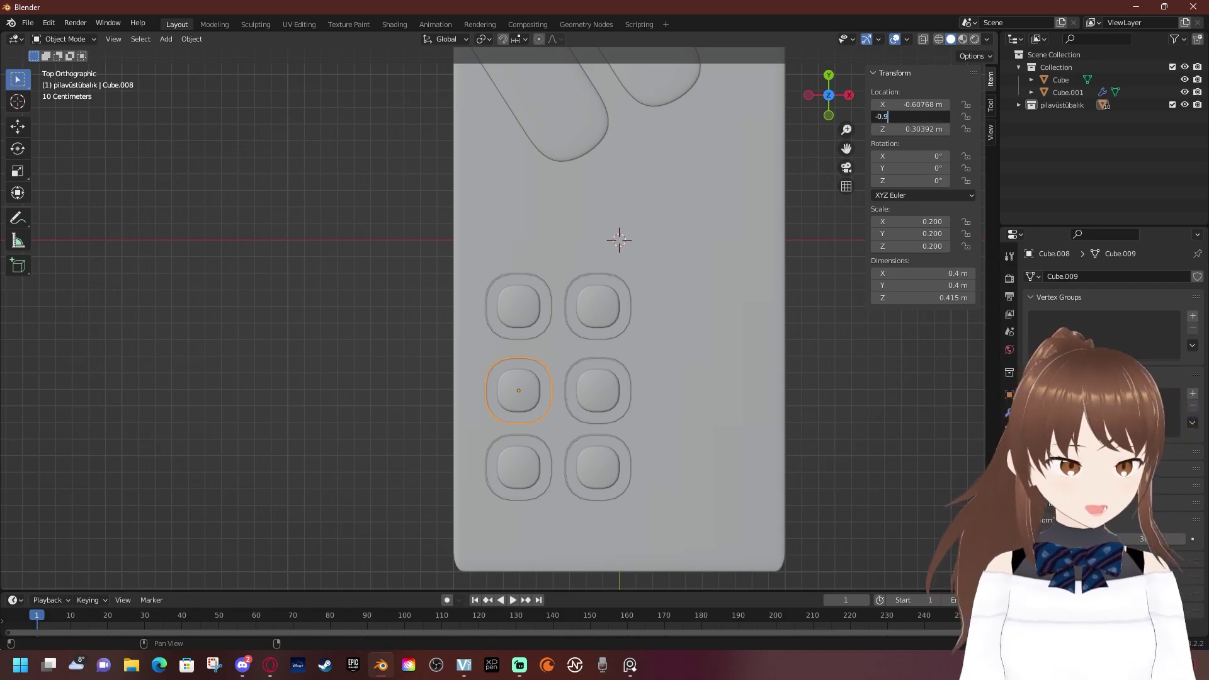
key(Return)
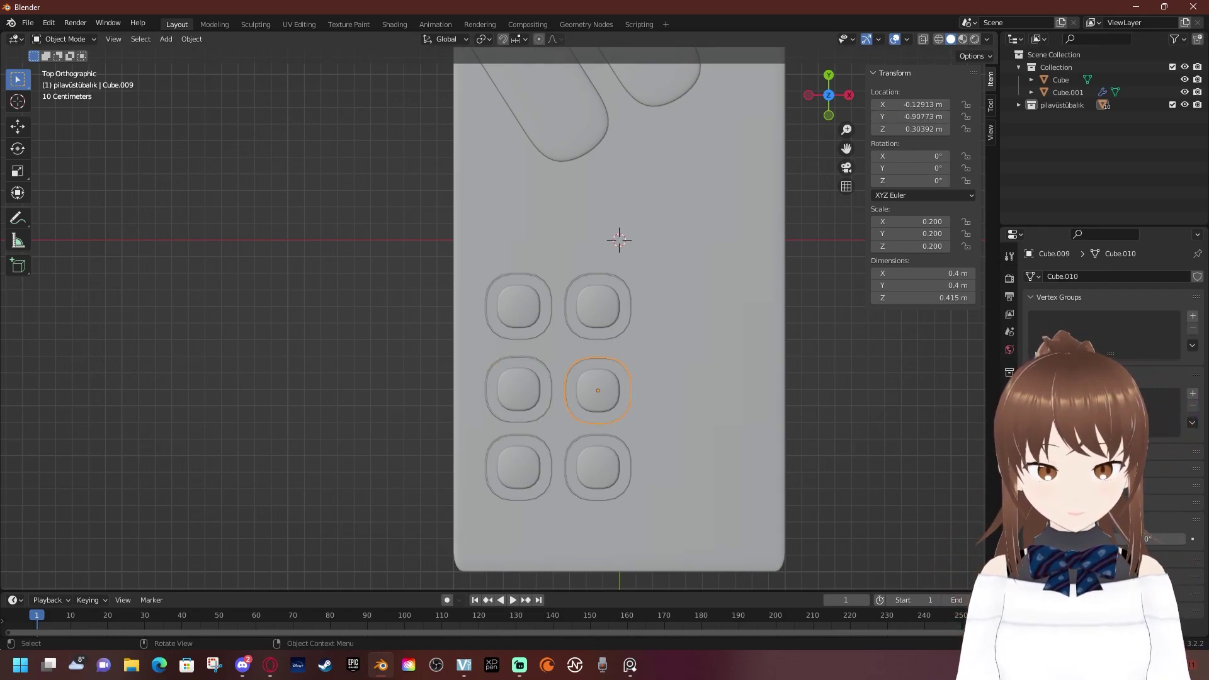
text(-0.9)
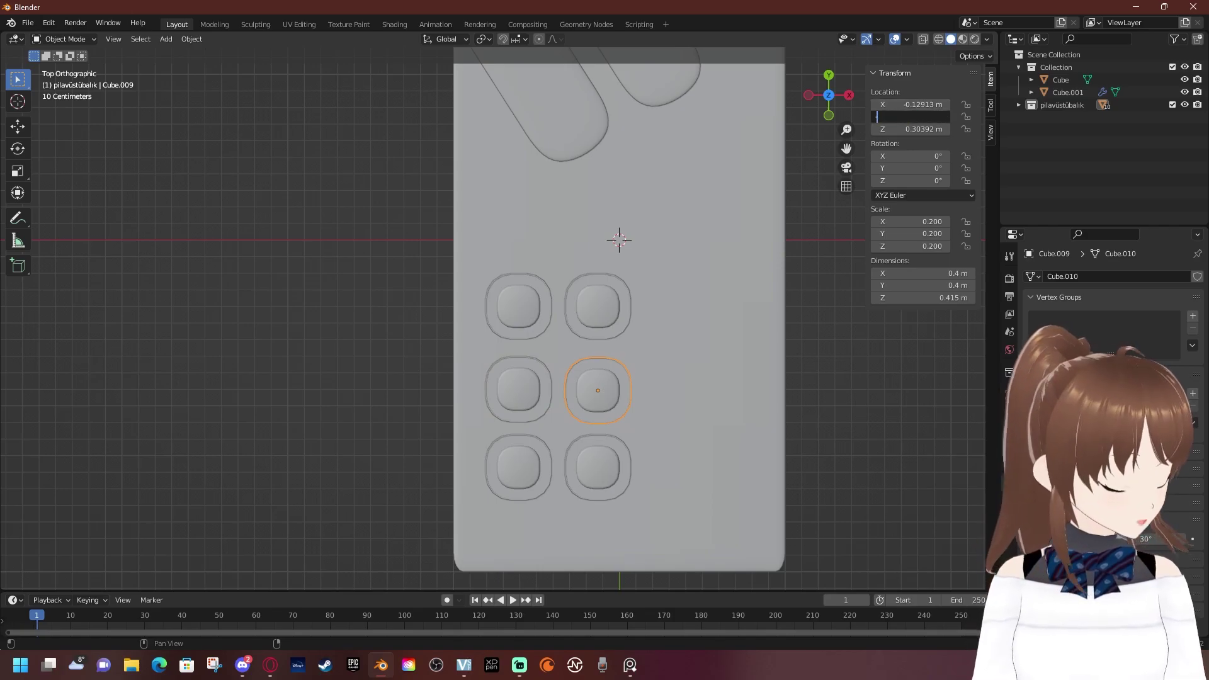
key(Return)
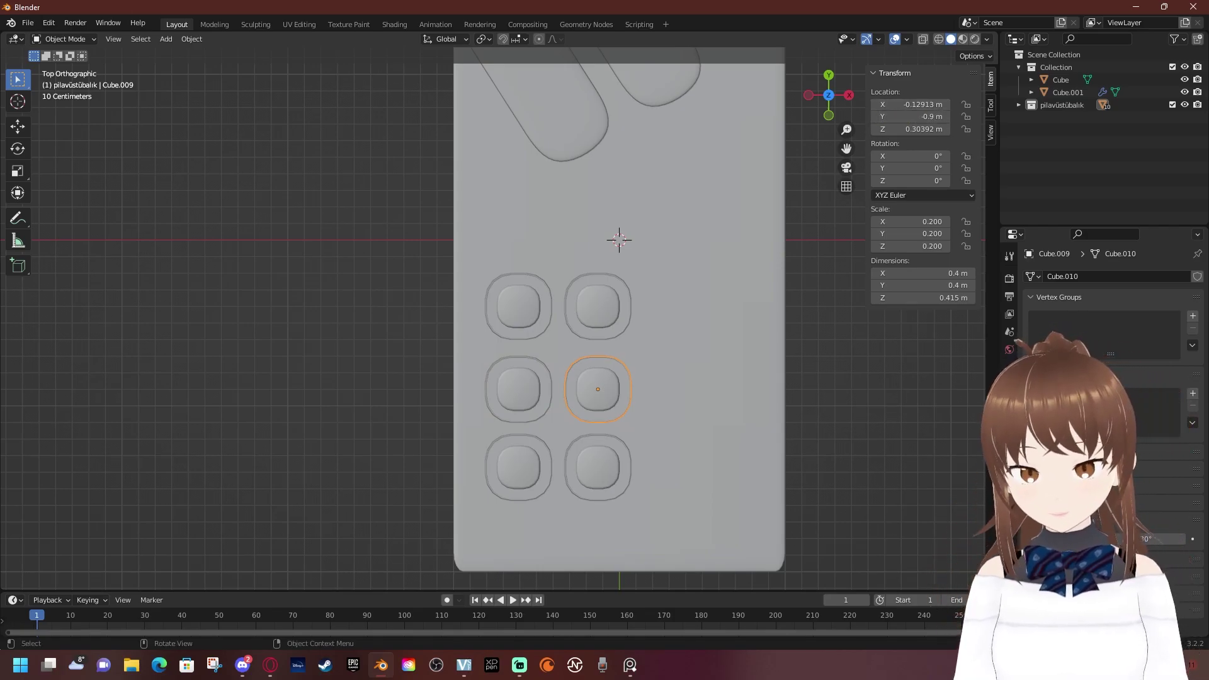
Set both bottom-row cups' Y location to -1.4 m
click(518, 467)
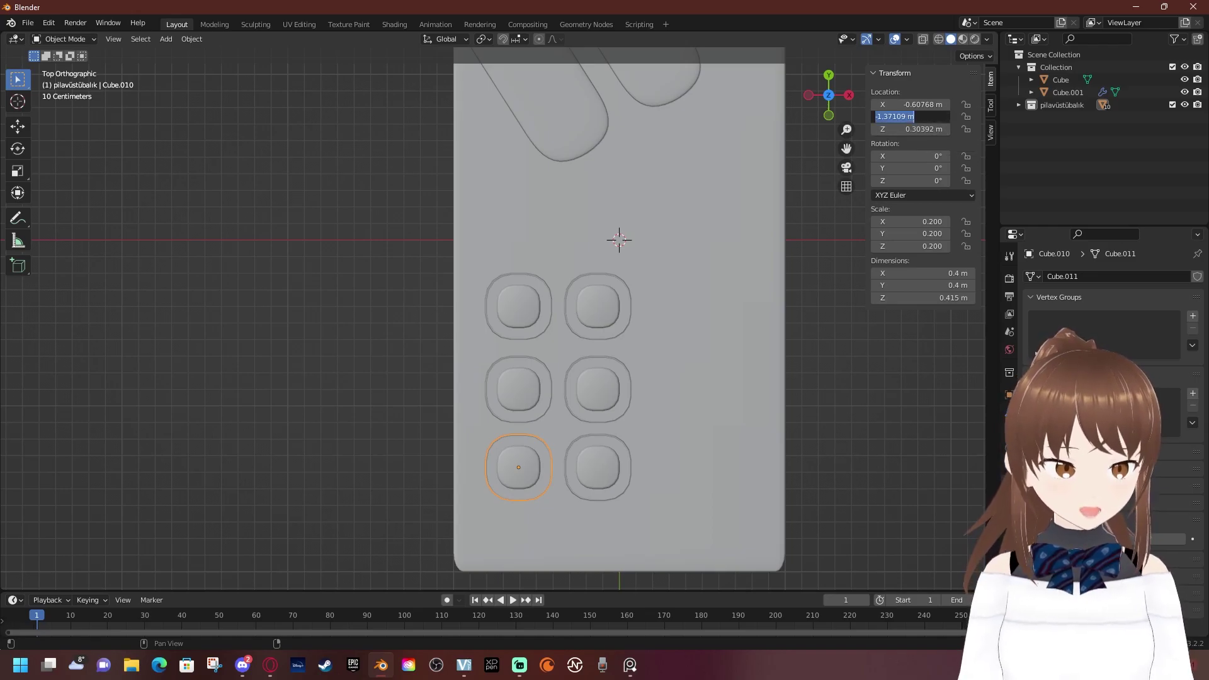
key(BackSpace)
key(BackSpace)
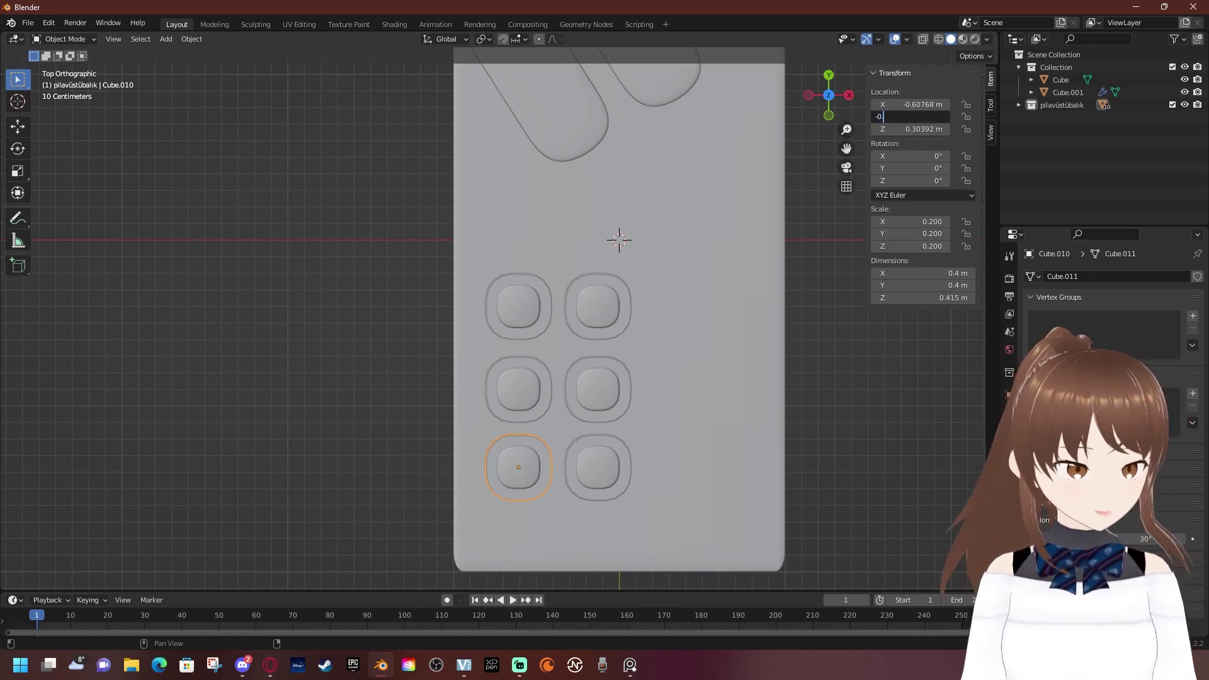
key(Return)
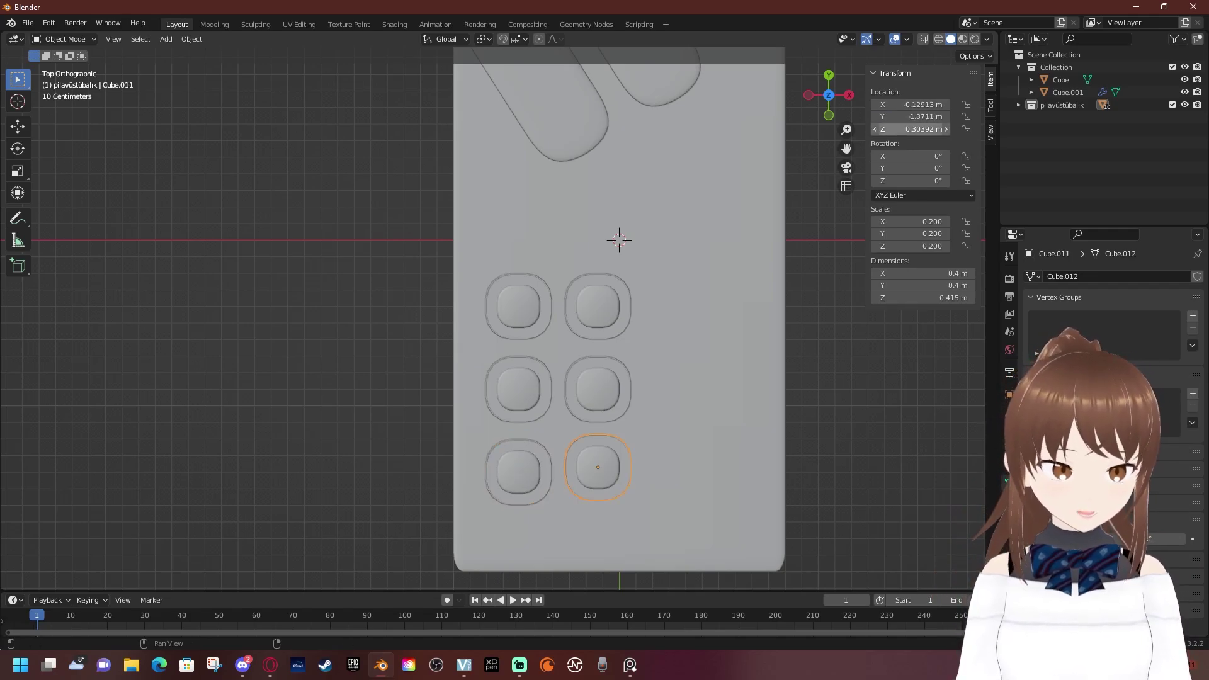
click(910, 117)
key(BackSpace)
text(.4)
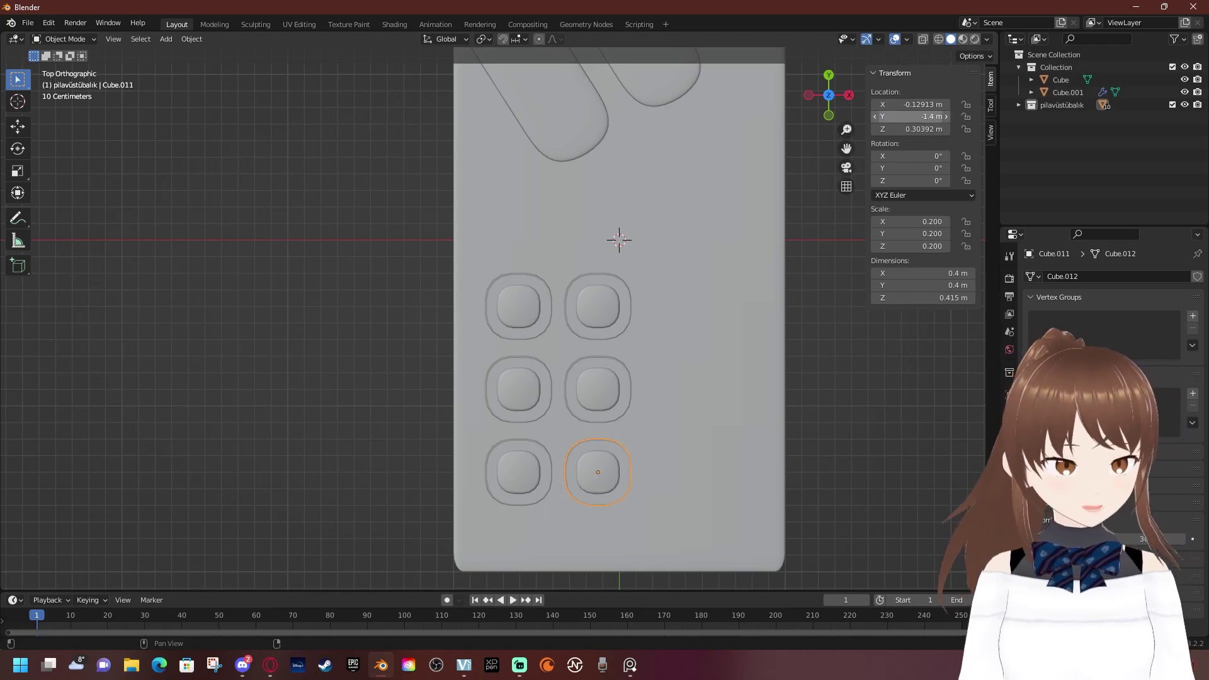
key(Return)
middle_drag(617, 315, 667, 353)
key(grave)
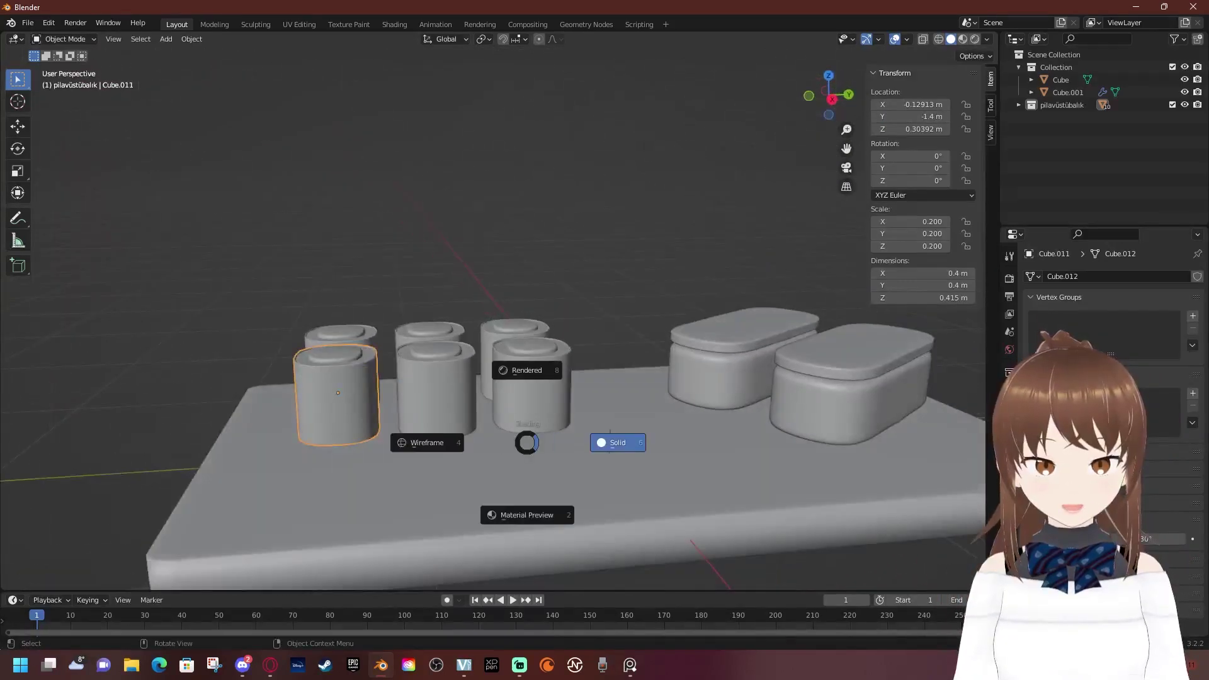
key(Escape)
scroll(526, 441, down, 5)
mouse_move(526, 441)
middle_down()
mouse_move(557, 377)
mouse_move(573, 491)
middle_up()
scroll(567, 315, up, 2)
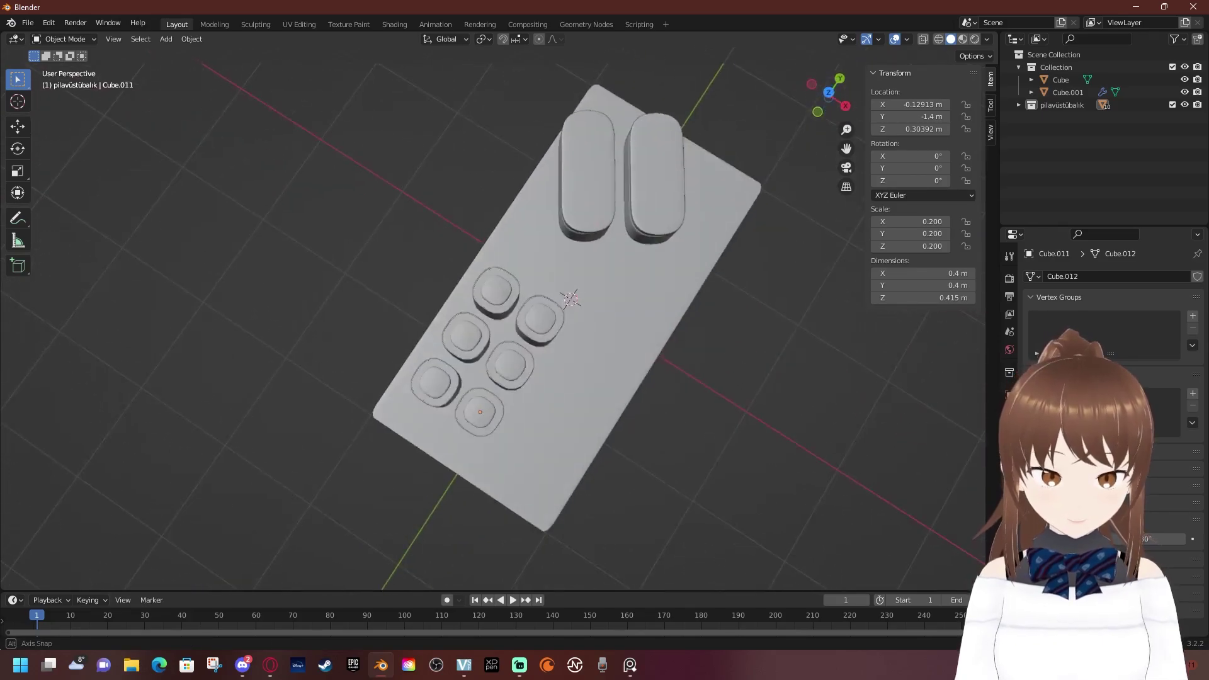
scroll(567, 315, up, 3)
mouse_move(567, 315)
middle_down()
mouse_move(566, 251)
mouse_move(592, 290)
middle_up()
scroll(567, 283, down, 3)
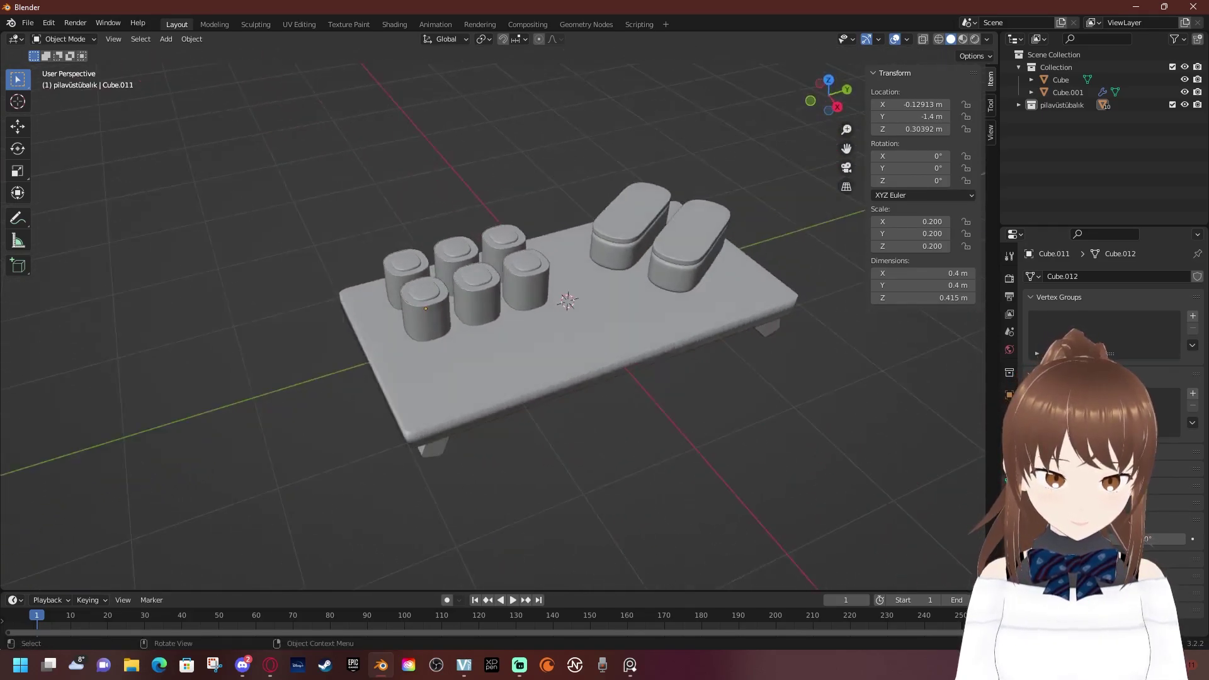
scroll(592, 289, up, 3)
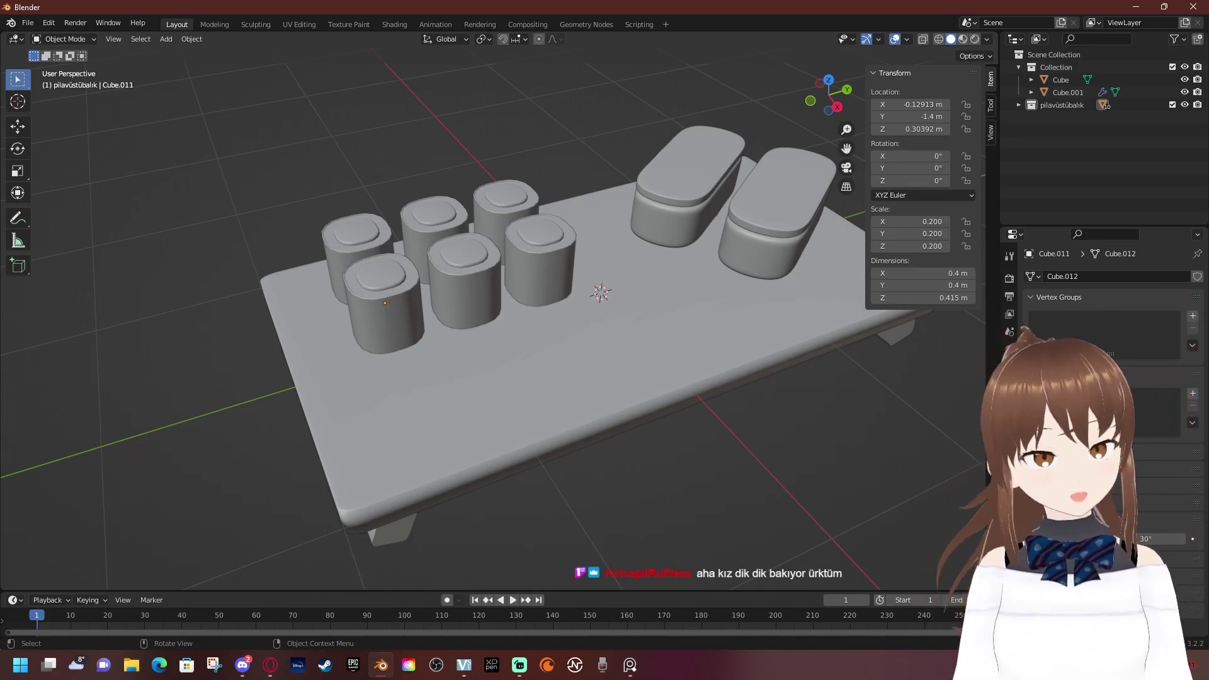
scroll(491, 328, up, 2)
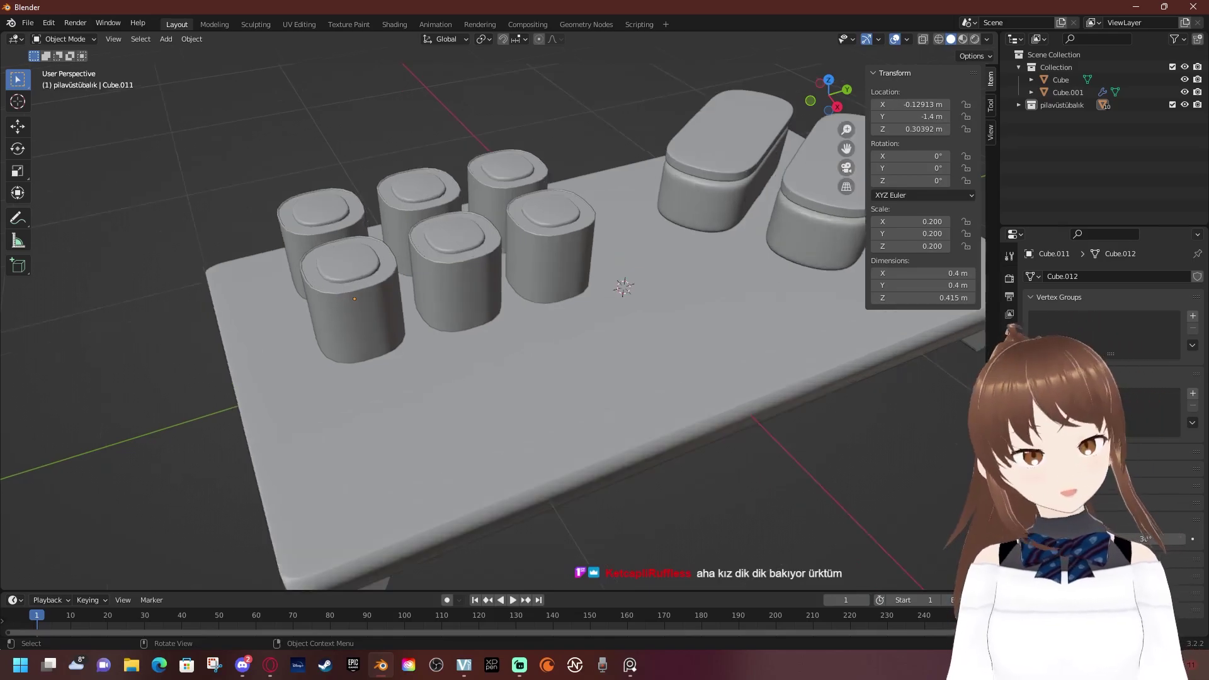
scroll(491, 314, down, 5)
middle_drag(492, 315, 416, 314)
scroll(491, 315, up, 2)
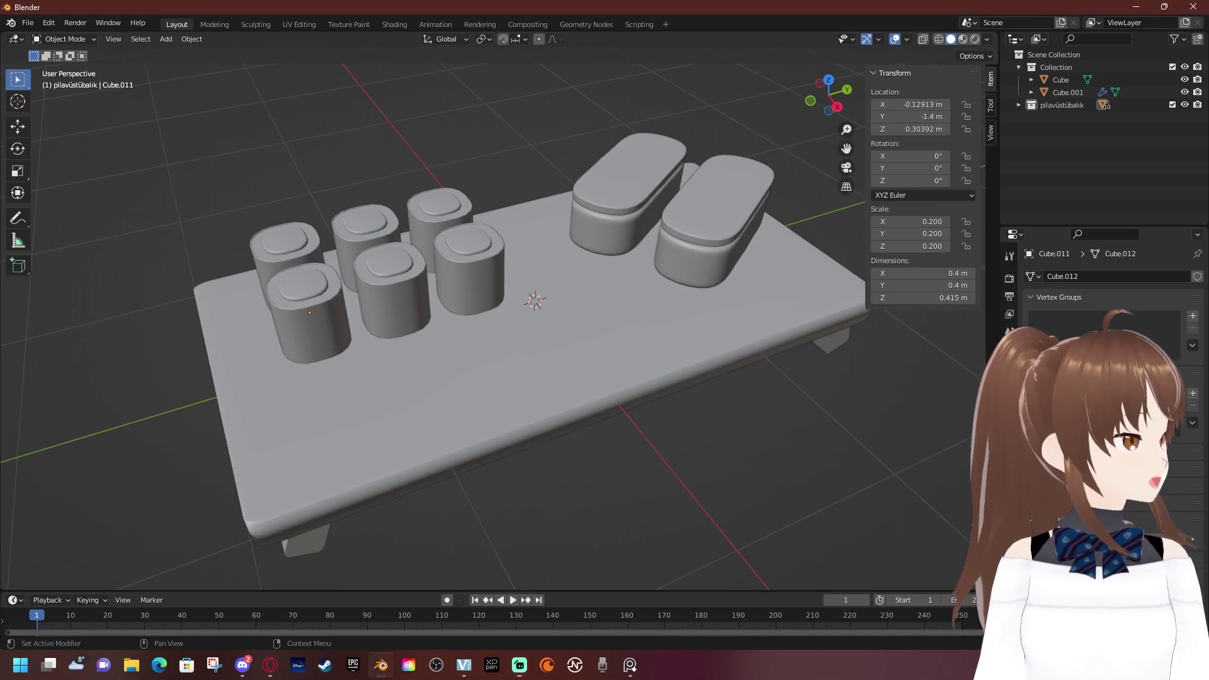
key(alt+Tab)
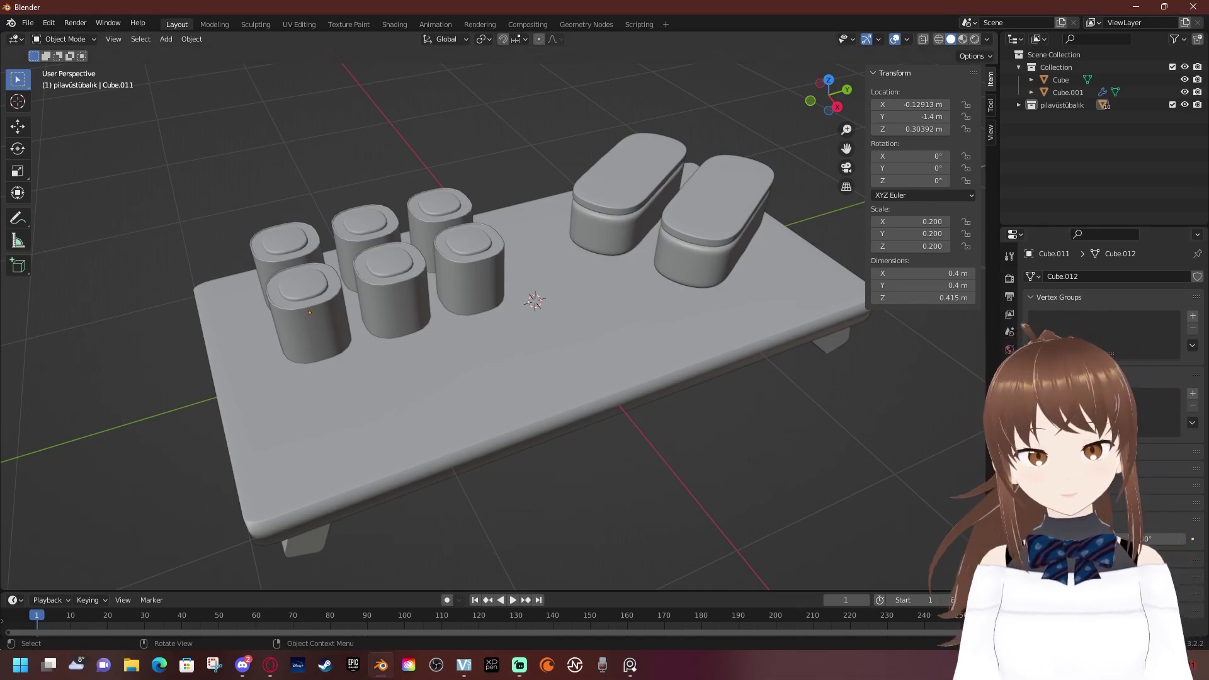
middle_drag(441, 315, 491, 283)
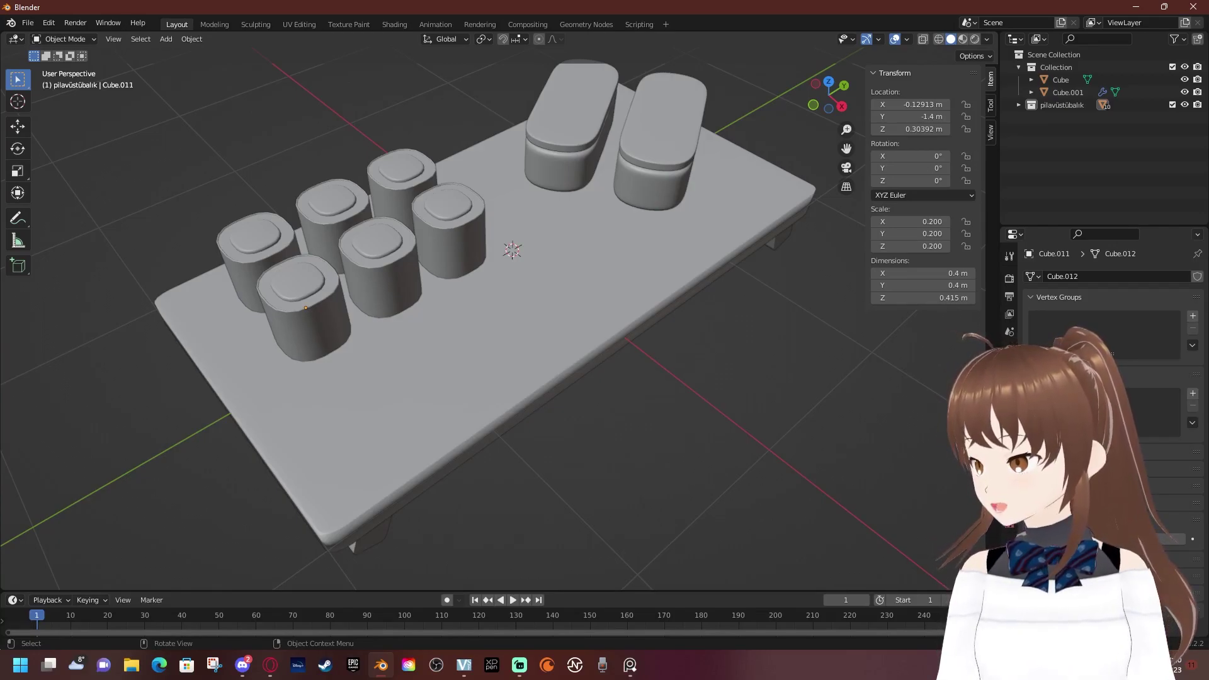
scroll(491, 314, down, 2)
scroll(491, 314, up, 2)
scroll(491, 315, up, 2)
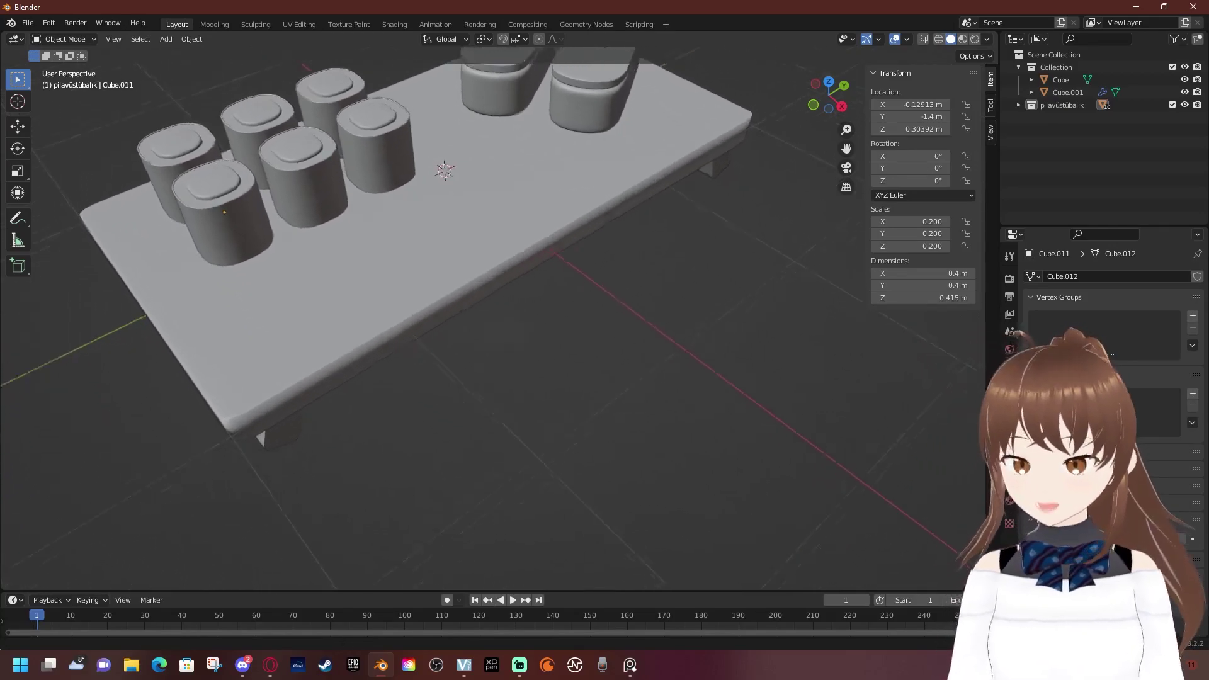
scroll(491, 314, down, 3)
mouse_move(491, 314)
middle_down()
mouse_move(522, 296)
mouse_move(630, 365)
middle_up()
Add a cube, slide it along X beside the table, and scale it by 0.2
key(F3)
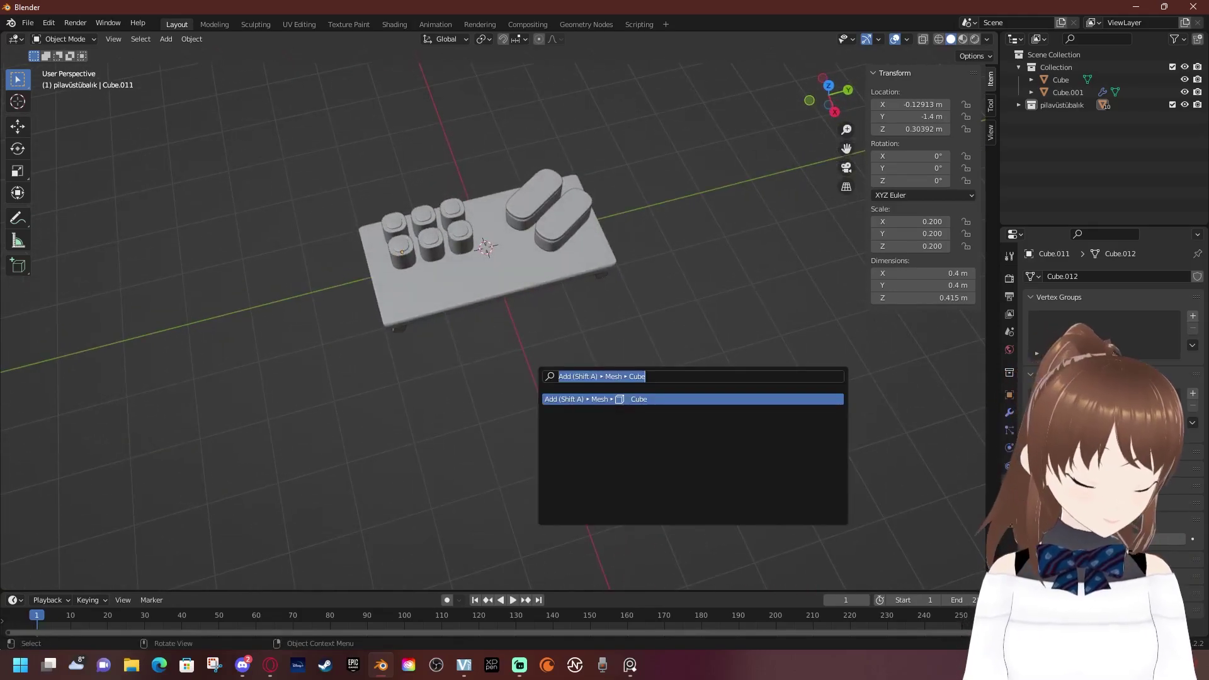
text(cu)
key(Down)
key(Down)
key(Down)
key(Return)
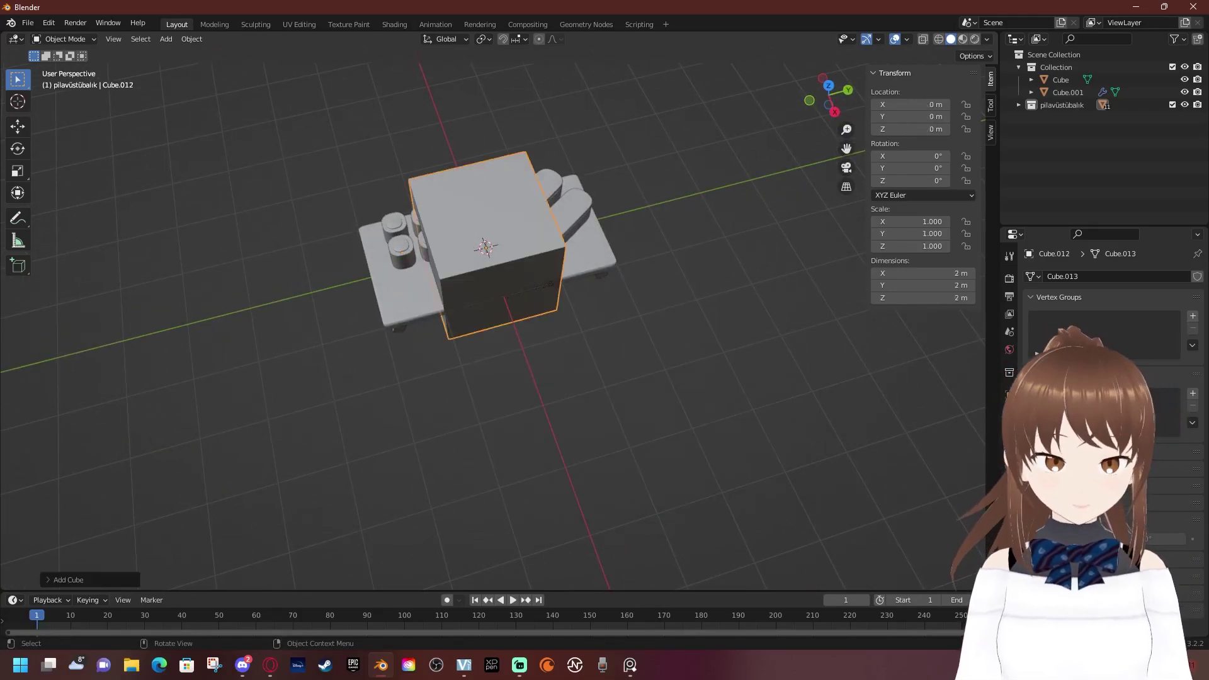
key(KP_7)
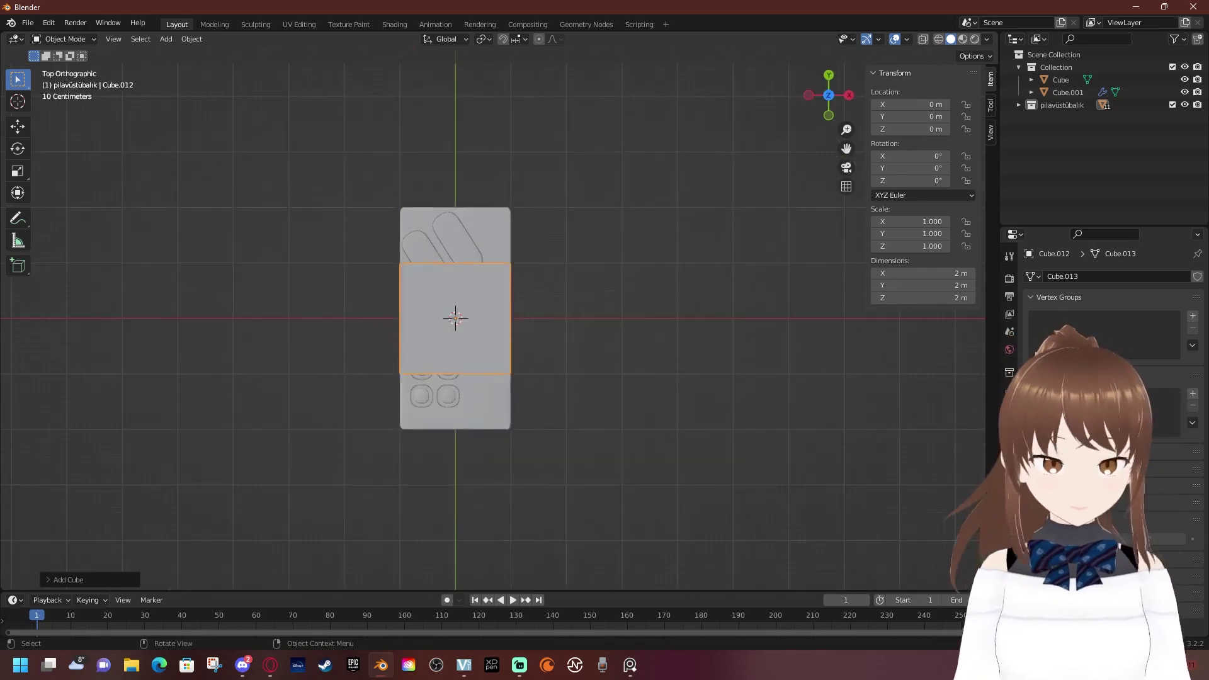
key(g)
key(x)
key(Return)
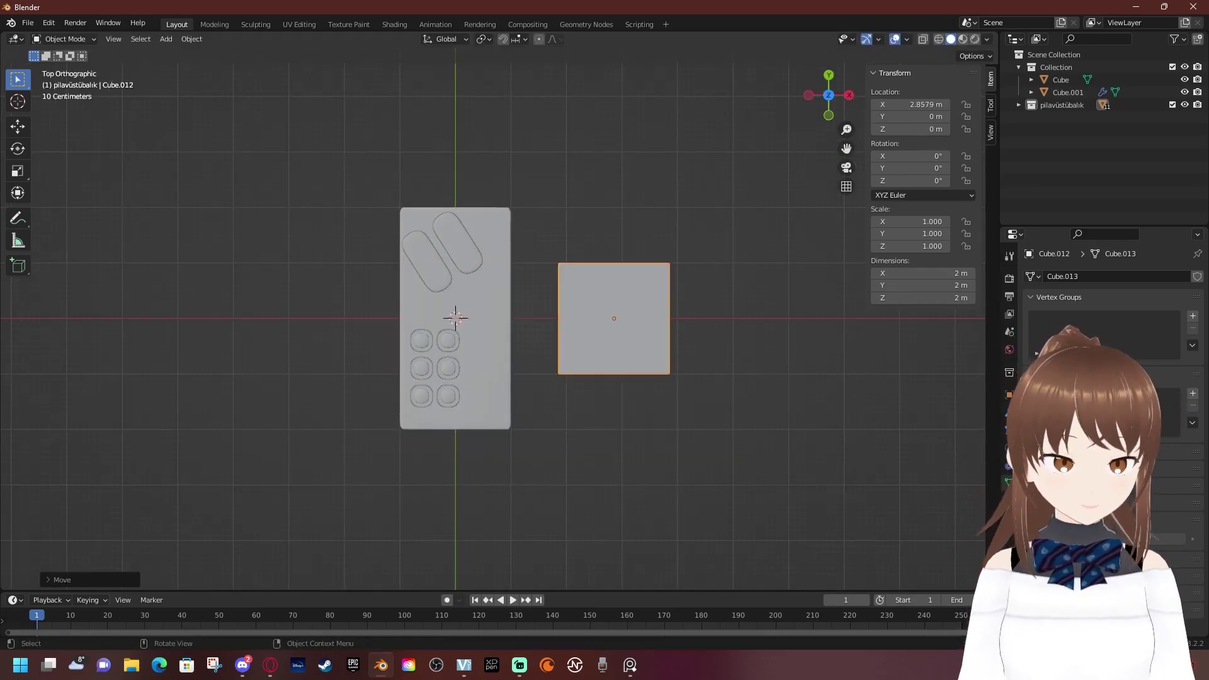
text(s0)
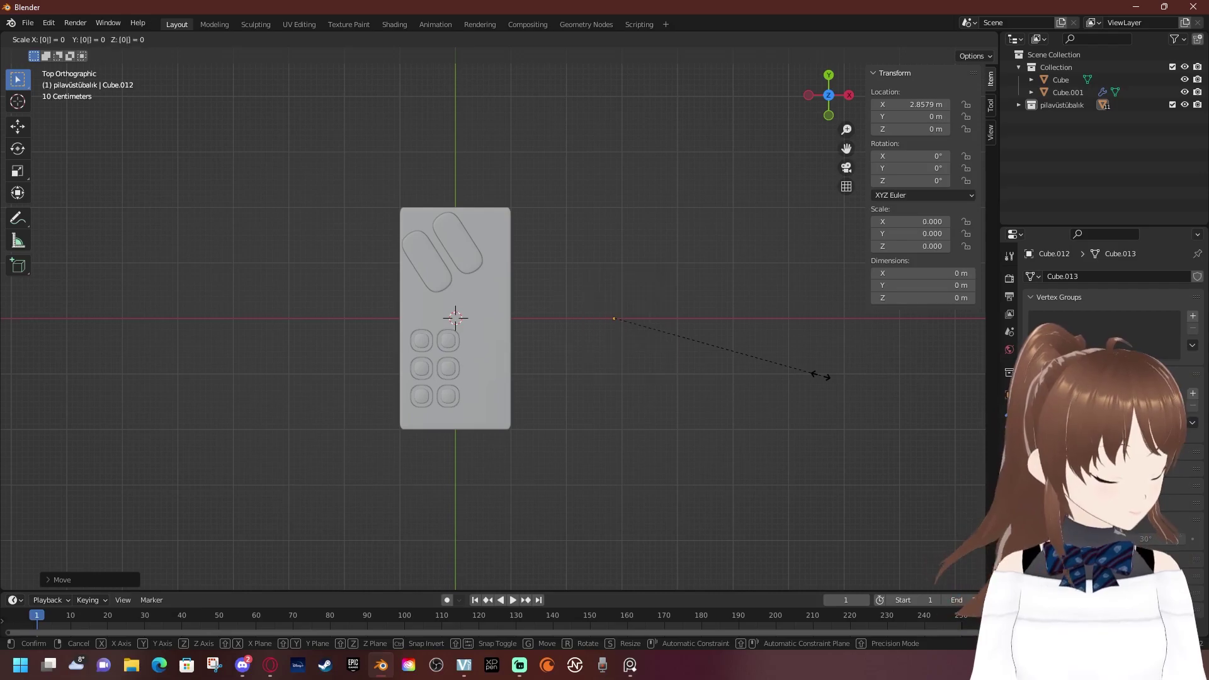
text(.2)
key(Return)
Shrink the cube further by 0.1, then undo the overly small second shrink
middle_drag(453, 315, 478, 265)
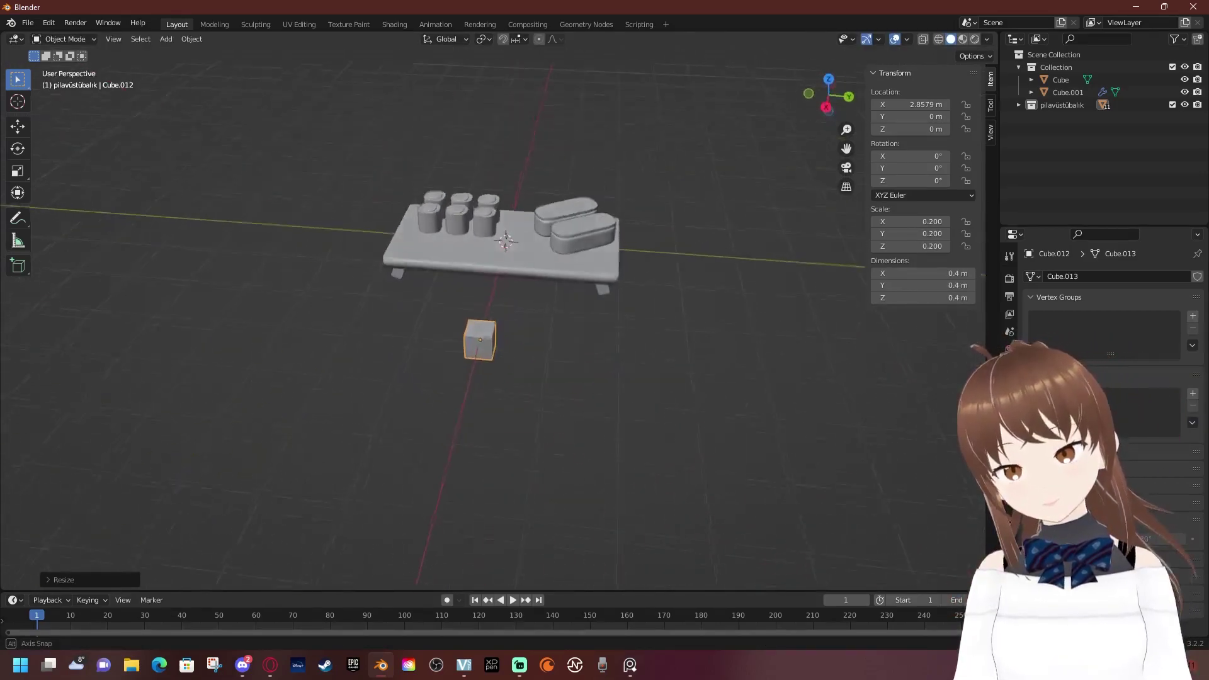
text(s.1)
key(Return)
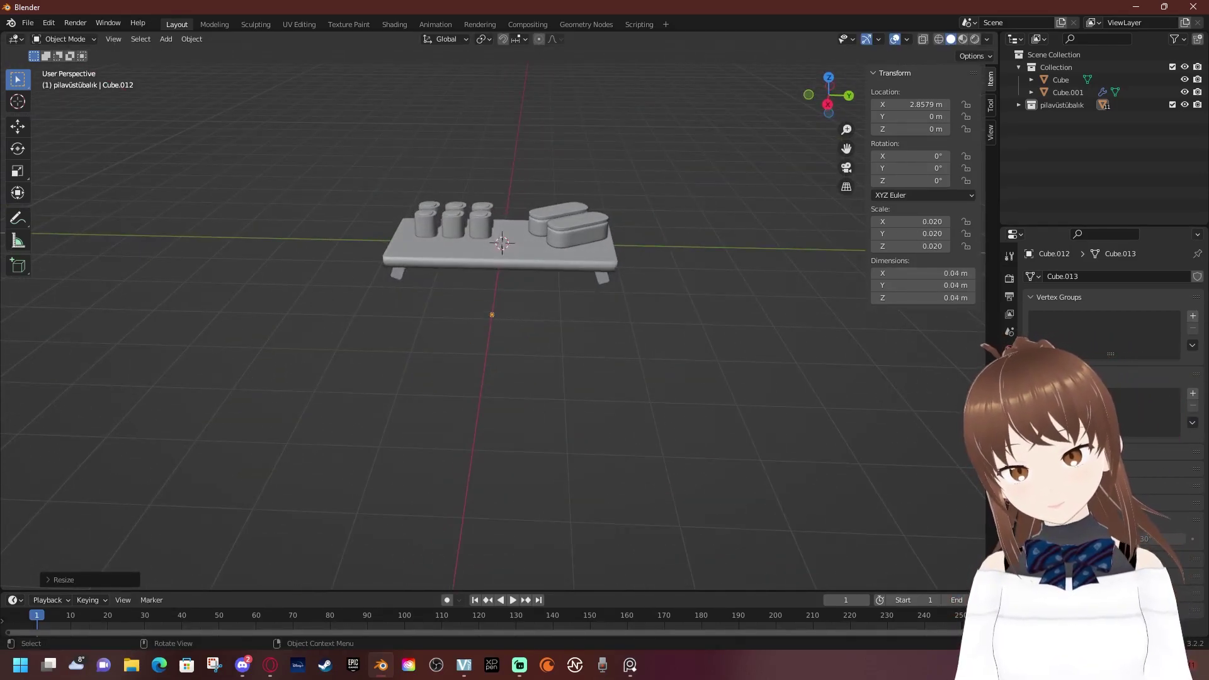
scroll(503, 214, up, 2)
scroll(504, 214, up, 2)
middle_drag(478, 252, 441, 226)
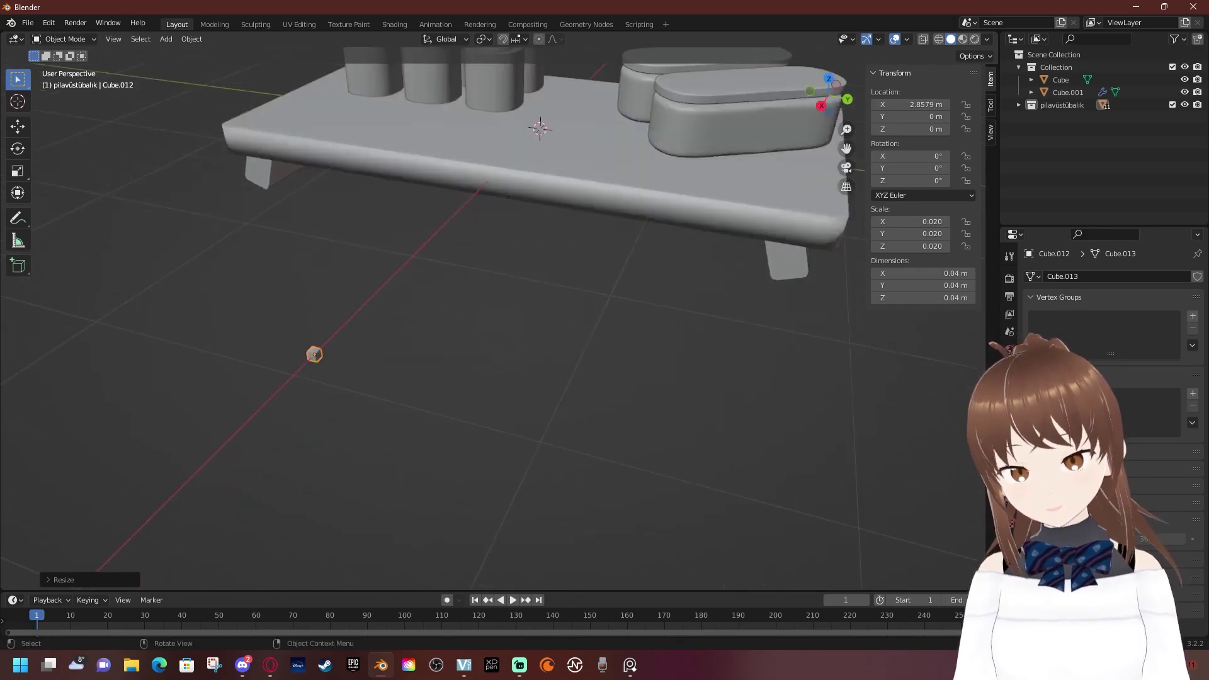
text(s.1)
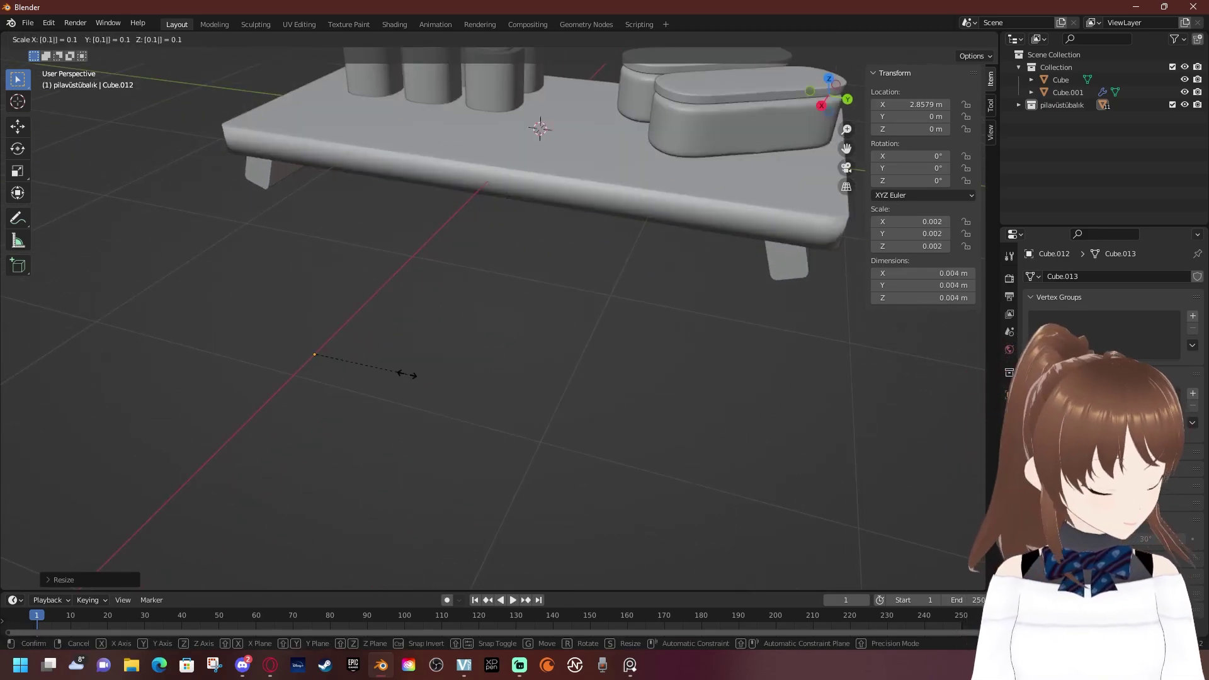
key(Return)
key(ctrl+z)
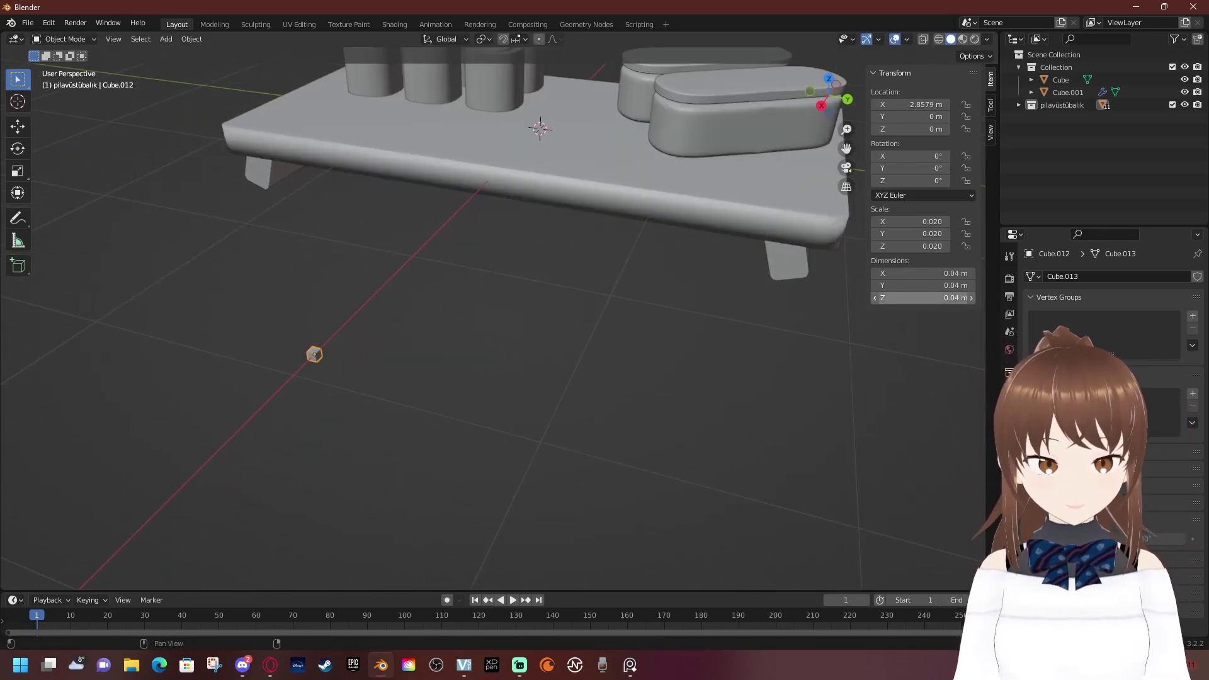
Set the cube's dimensions to 0.15 m on every side
click(922, 273)
text(0.1)
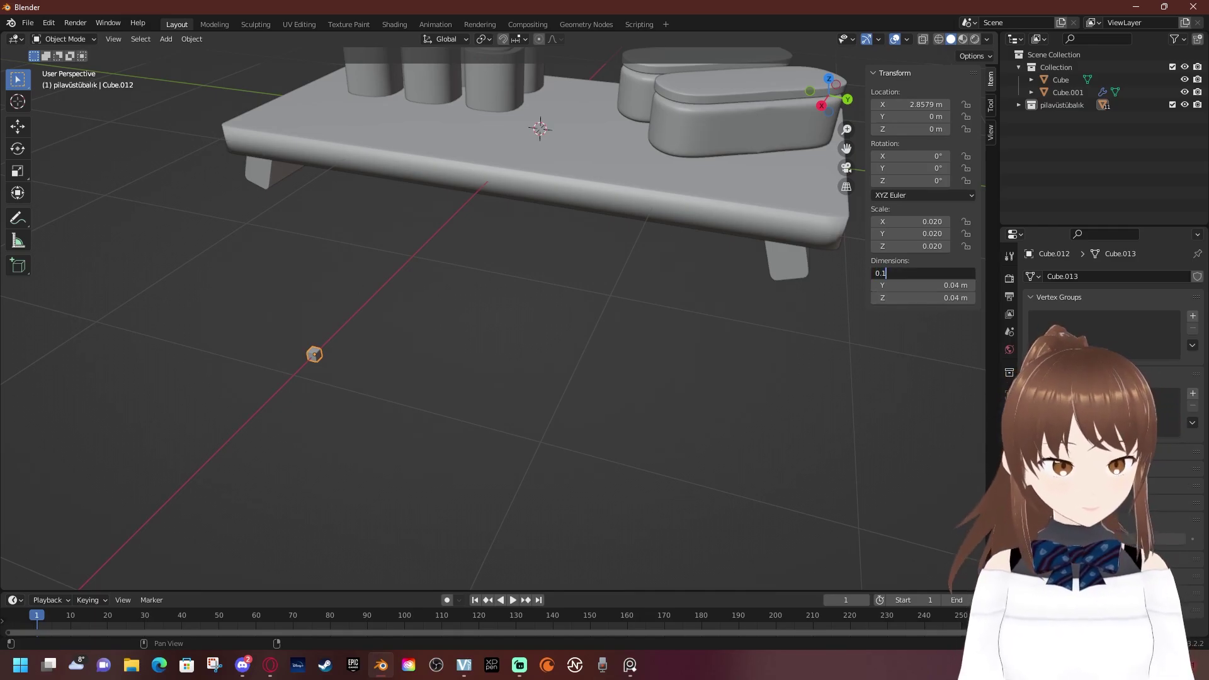
key(Escape)
drag(922, 272, 922, 297)
text(0.1)
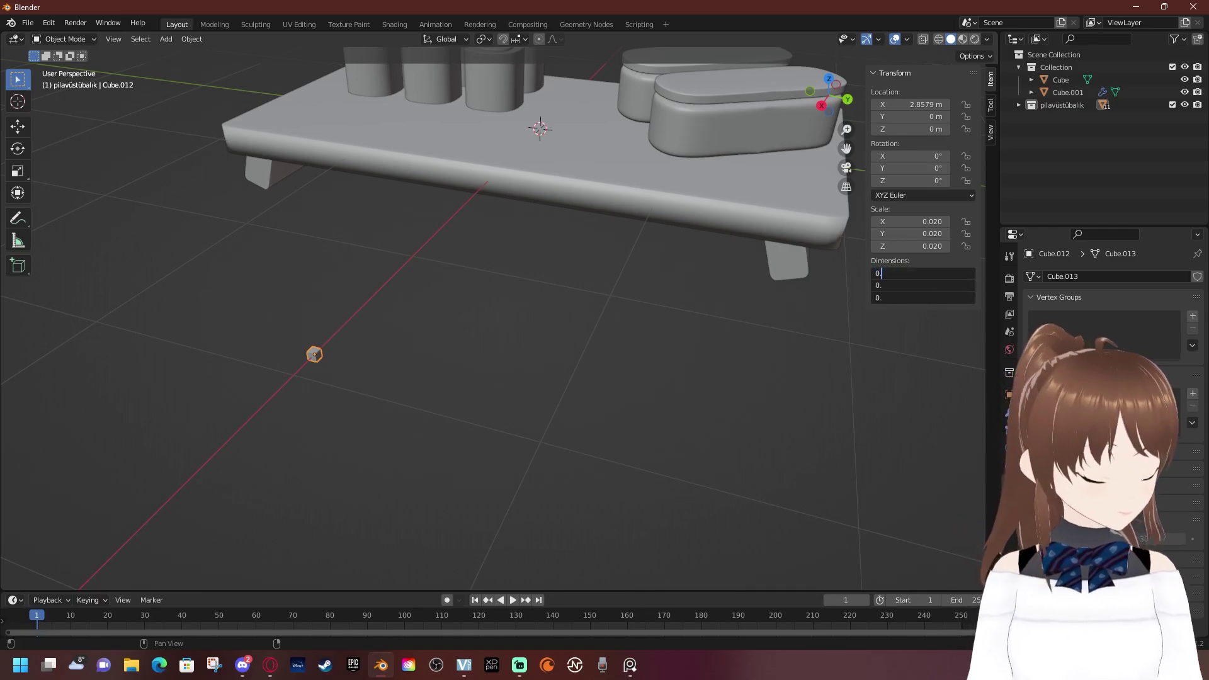
key(Return)
middle_drag(479, 314, 516, 296)
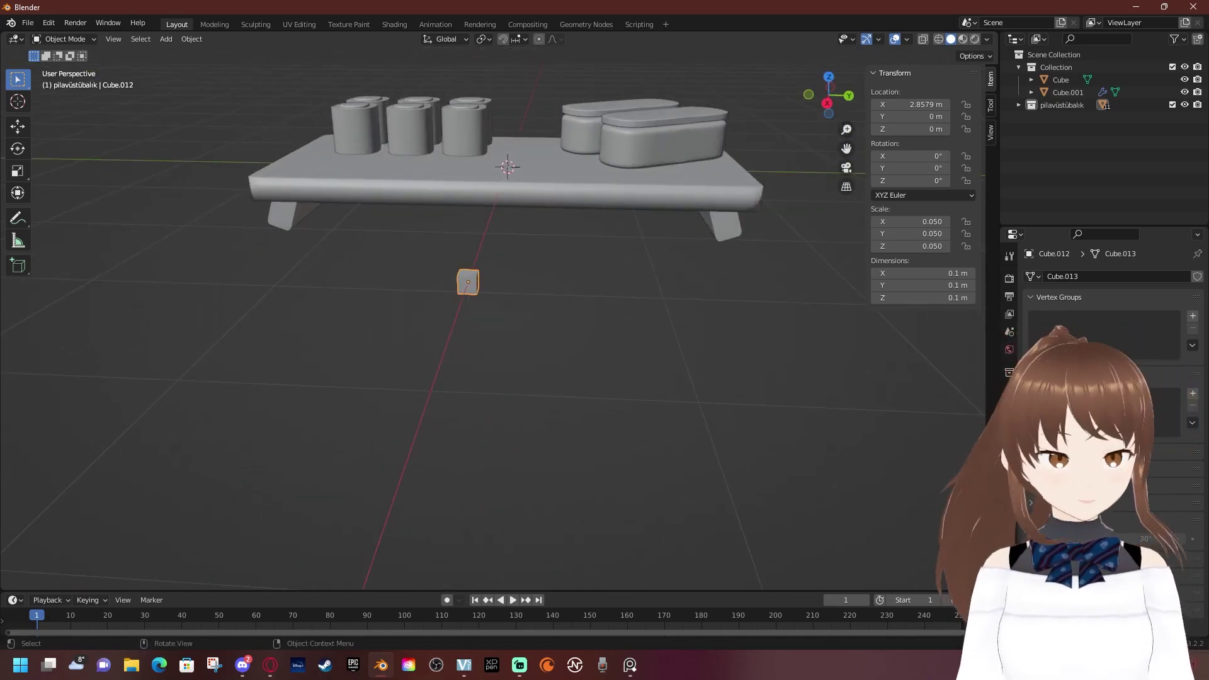
drag(922, 273, 923, 297)
text(0.15)
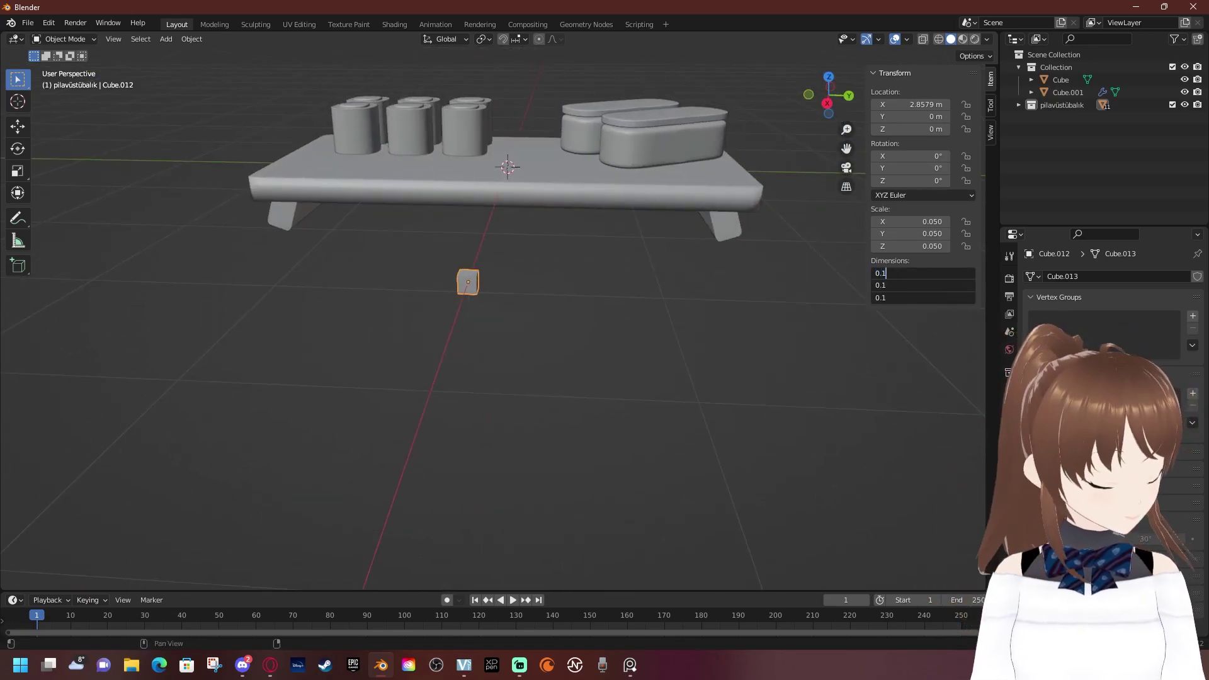
key(Return)
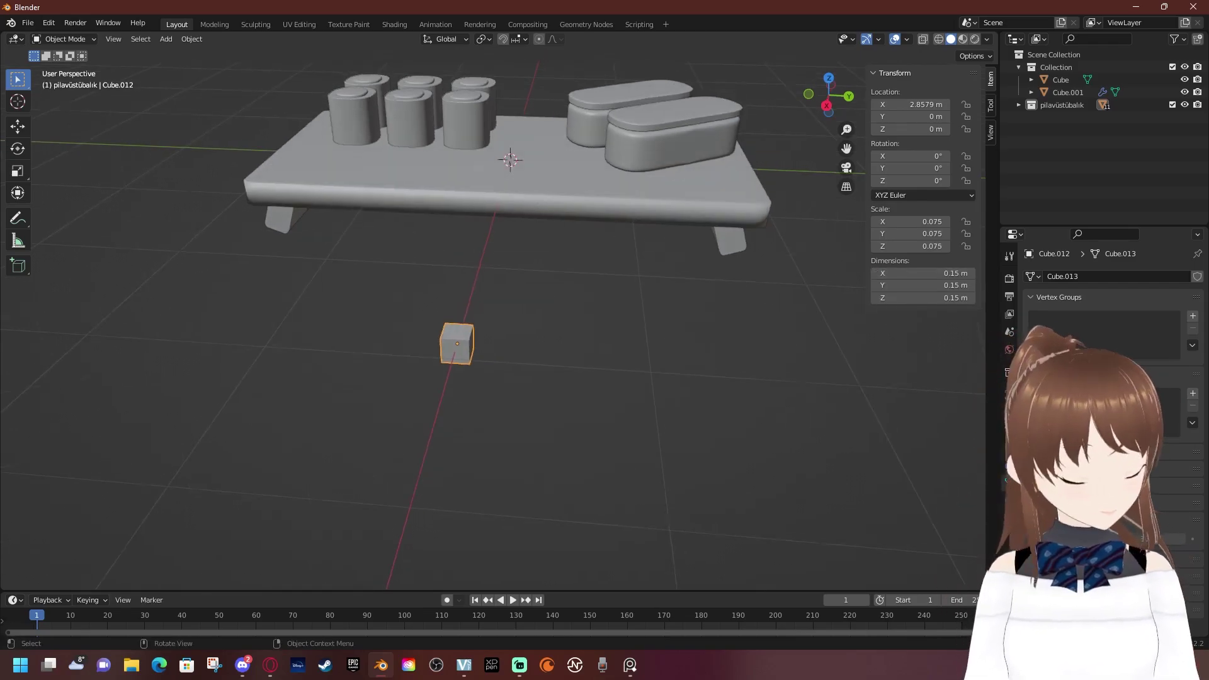
Move the cube along X and Y to sit beside the table's cup end
key(KP_7)
key(g)
key(x)
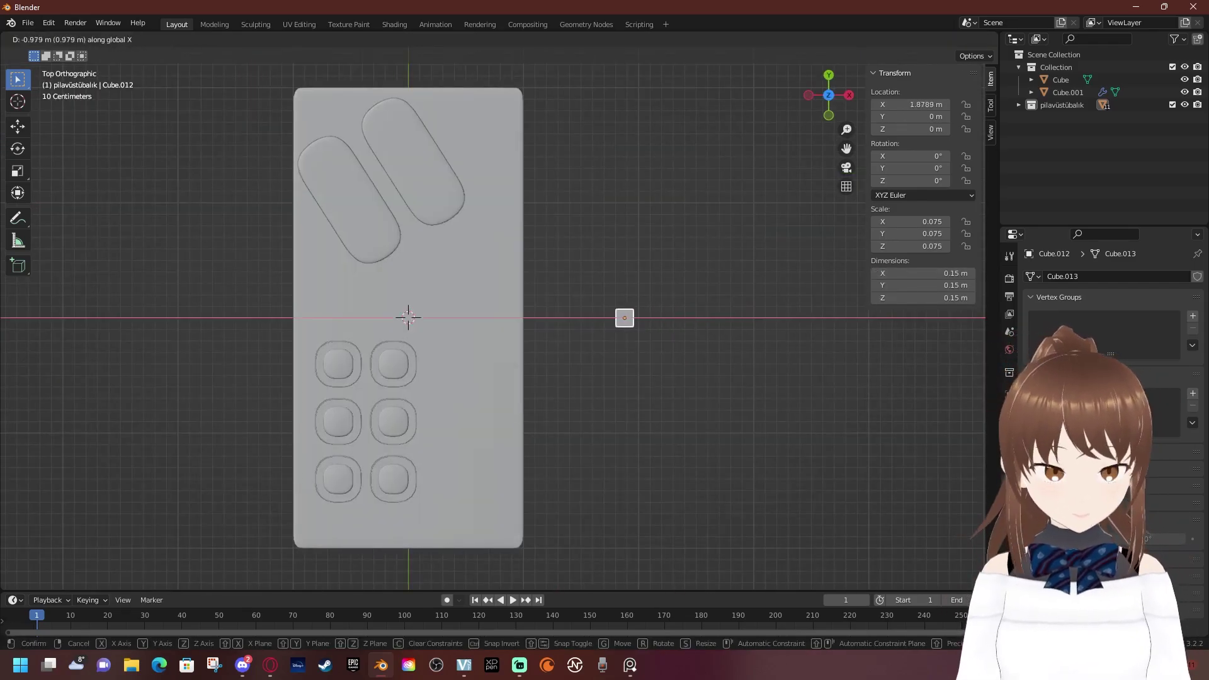
key(Return)
key(g)
key(y)
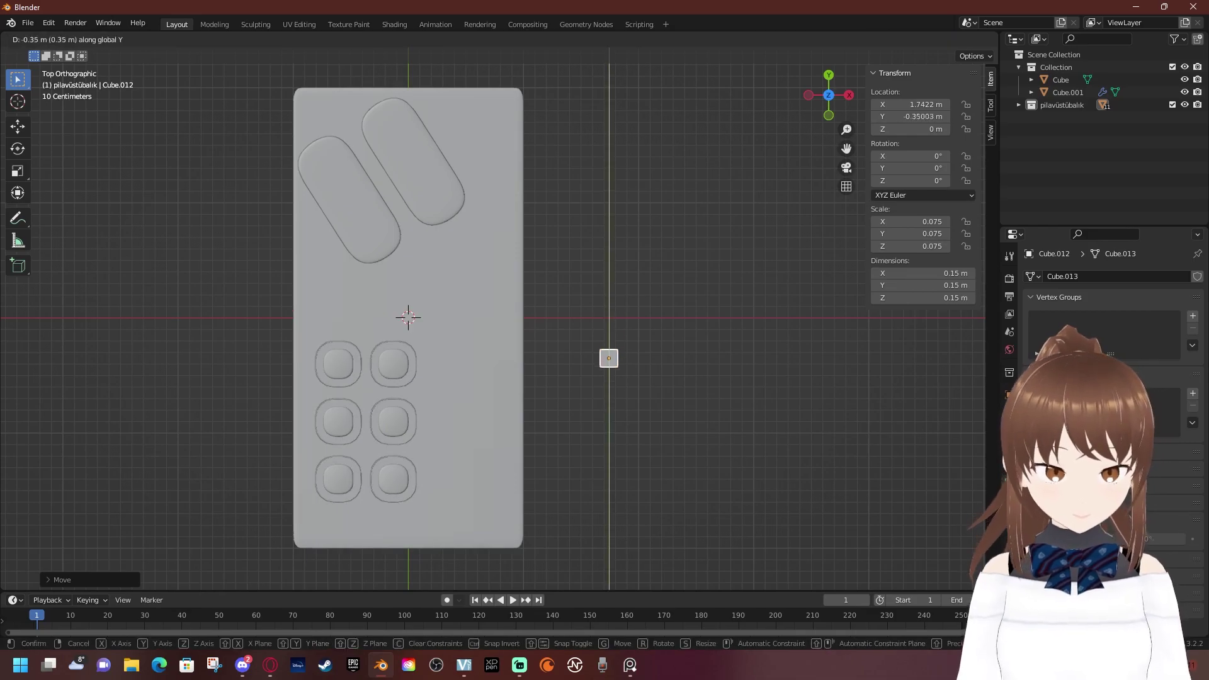
key(Return)
scroll(493, 252, down, 1)
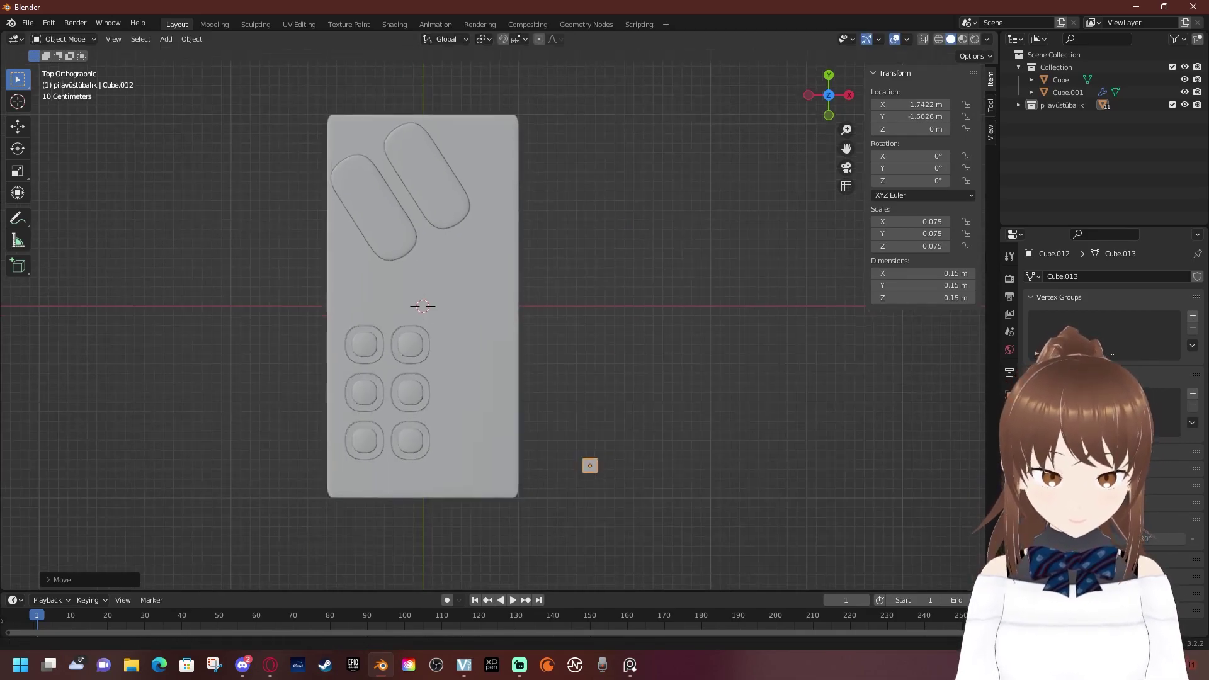
scroll(524, 525, up, 4)
shift+middle_drag(567, 403, 514, 366)
Stretch the cube along X into a 0.882 m long bar
key(s)
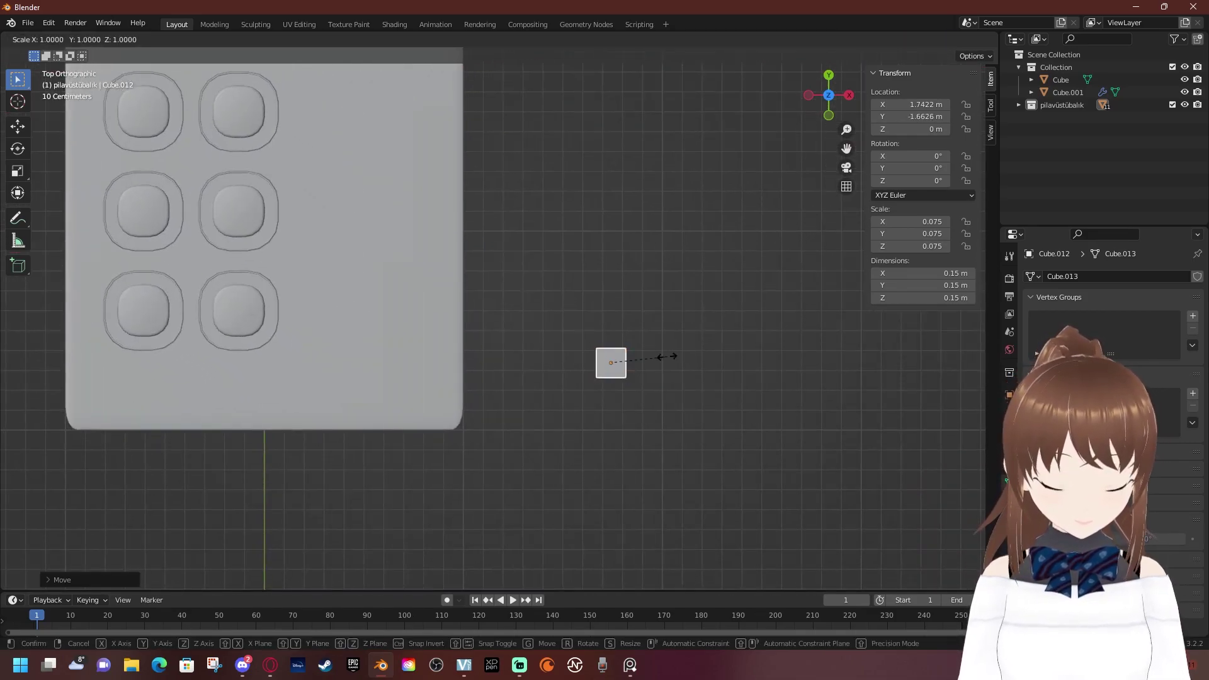
key(x)
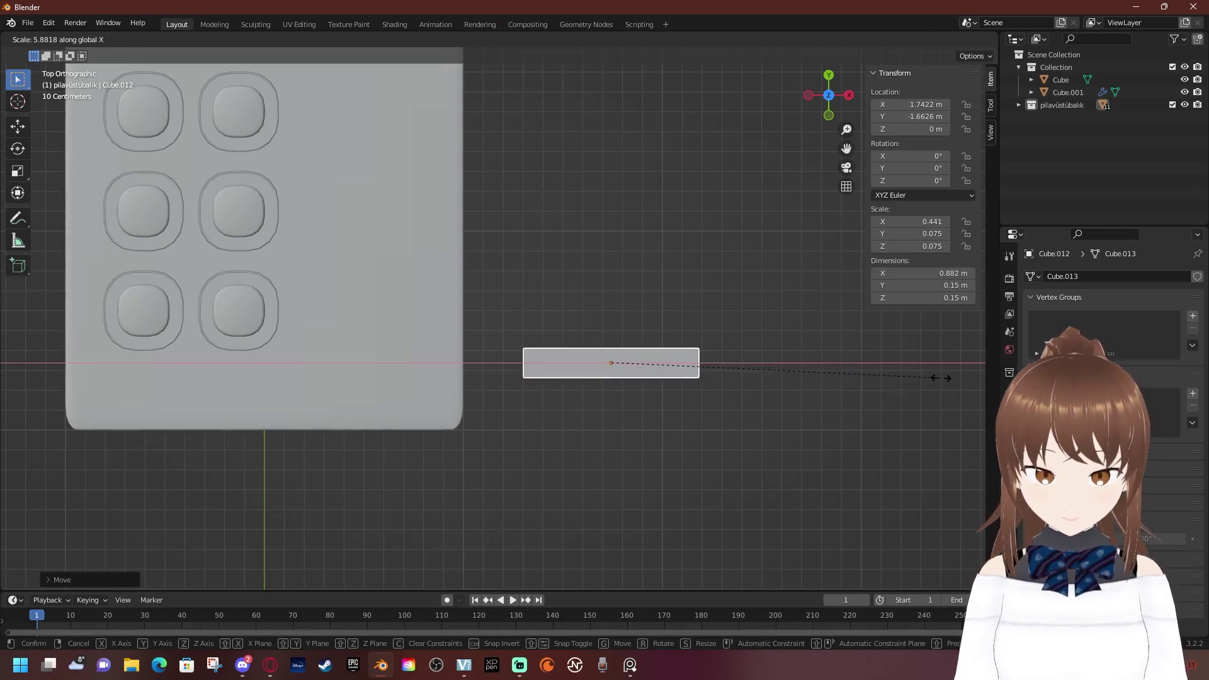
click(942, 378)
scroll(493, 318, up, 2)
scroll(493, 318, down, 2)
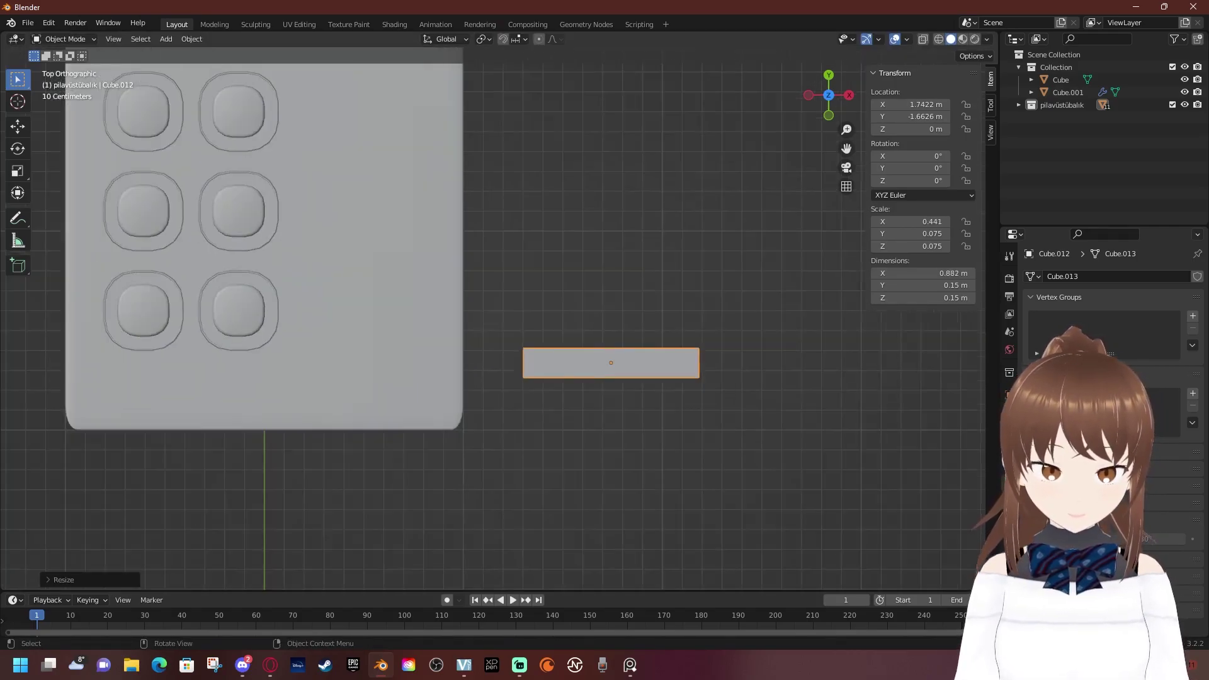
key(Tab)
Add seven evenly spaced loop cuts across the bar
key(ctrl+r)
scroll(611, 372, up, 3)
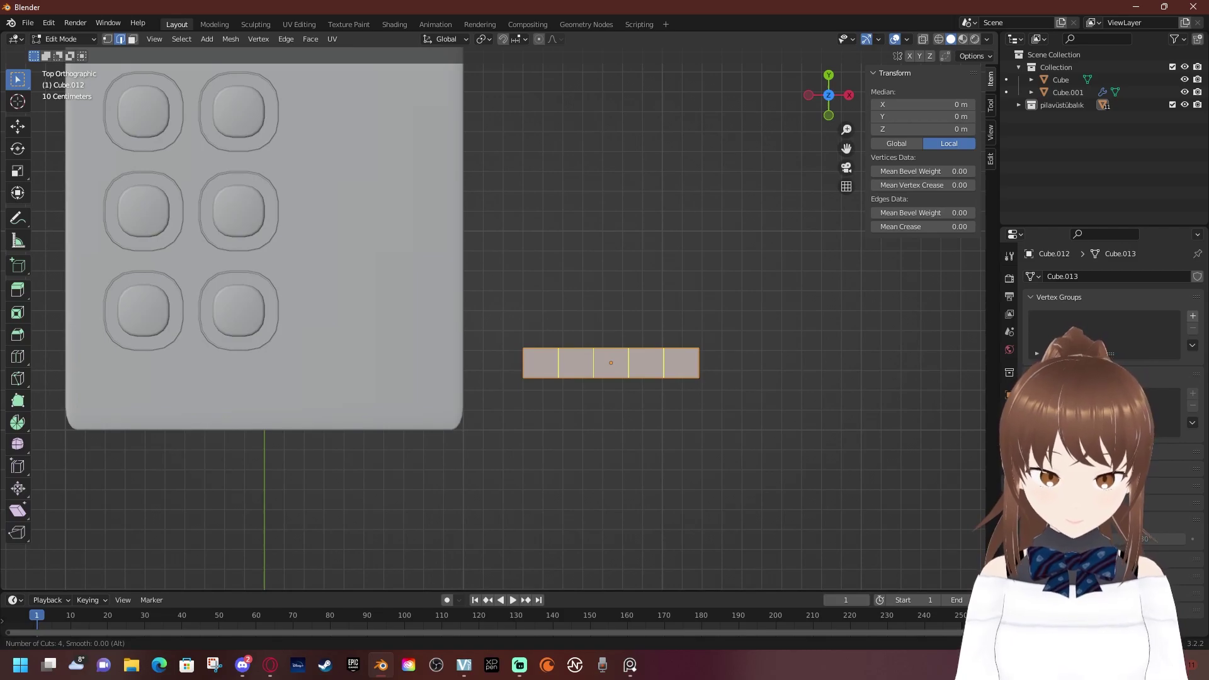
scroll(611, 362, down, 1)
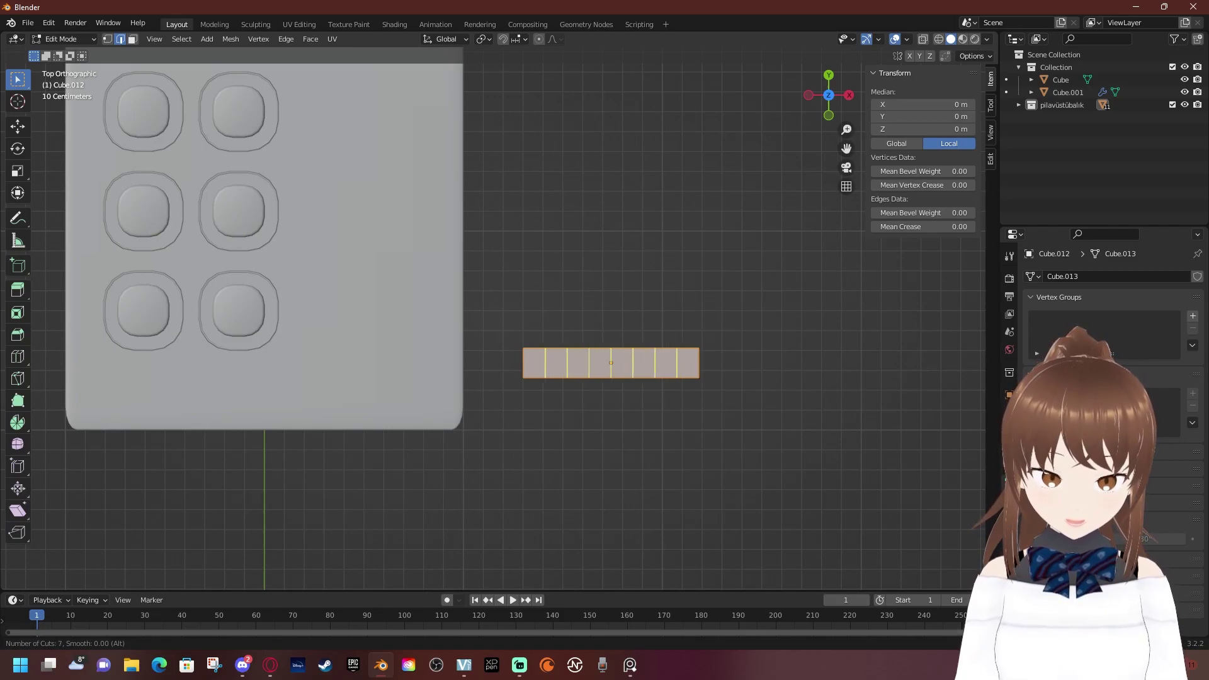
click(638, 372)
right_click(638, 372)
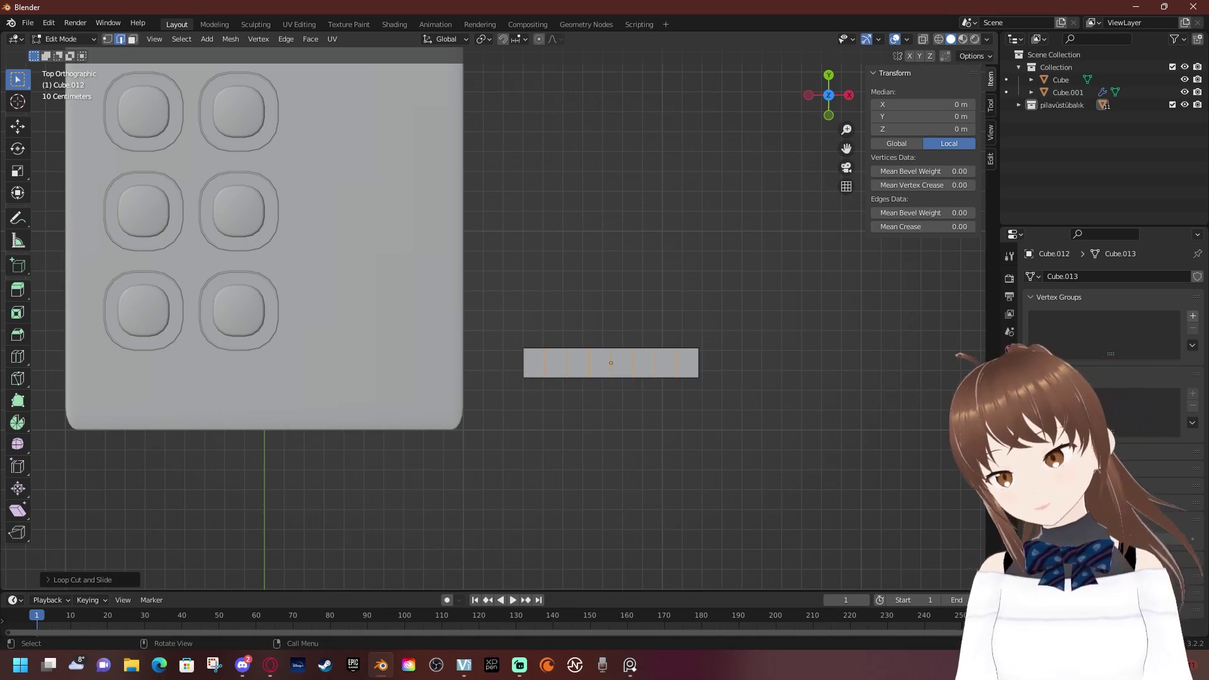
Switch to wireframe, select the bar's middle loop vertices, and show the proportional falloff shapes
key(z)
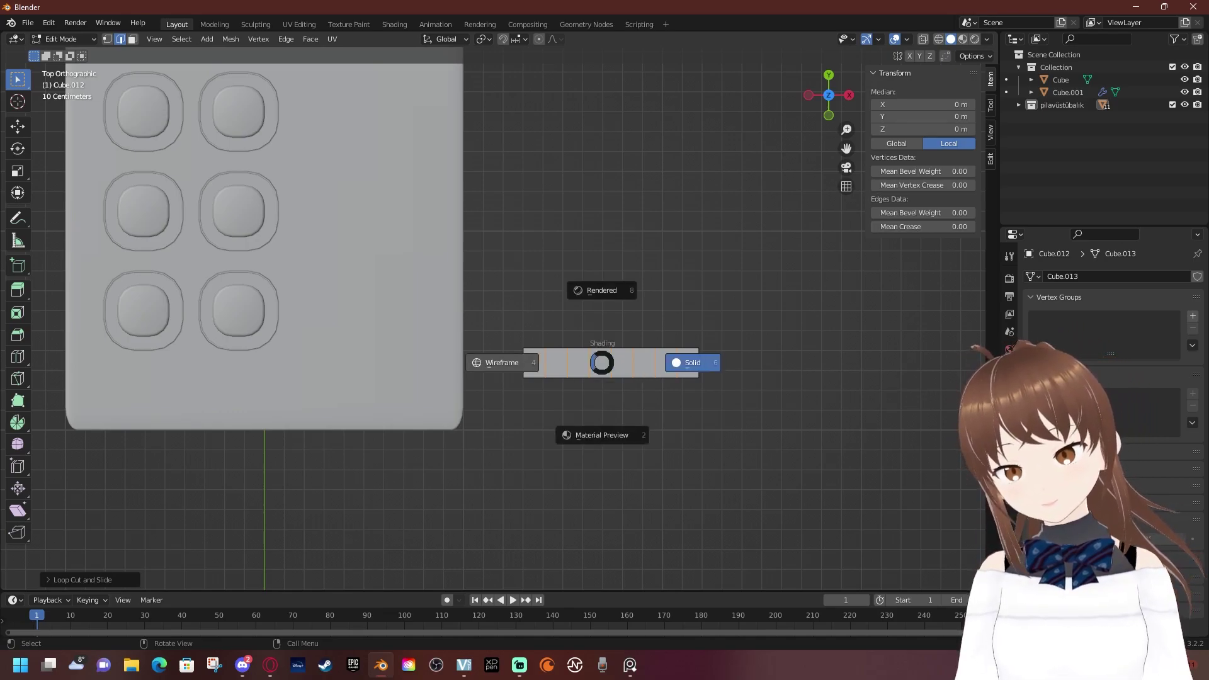
click(497, 359)
scroll(500, 318, up, 3)
key(1)
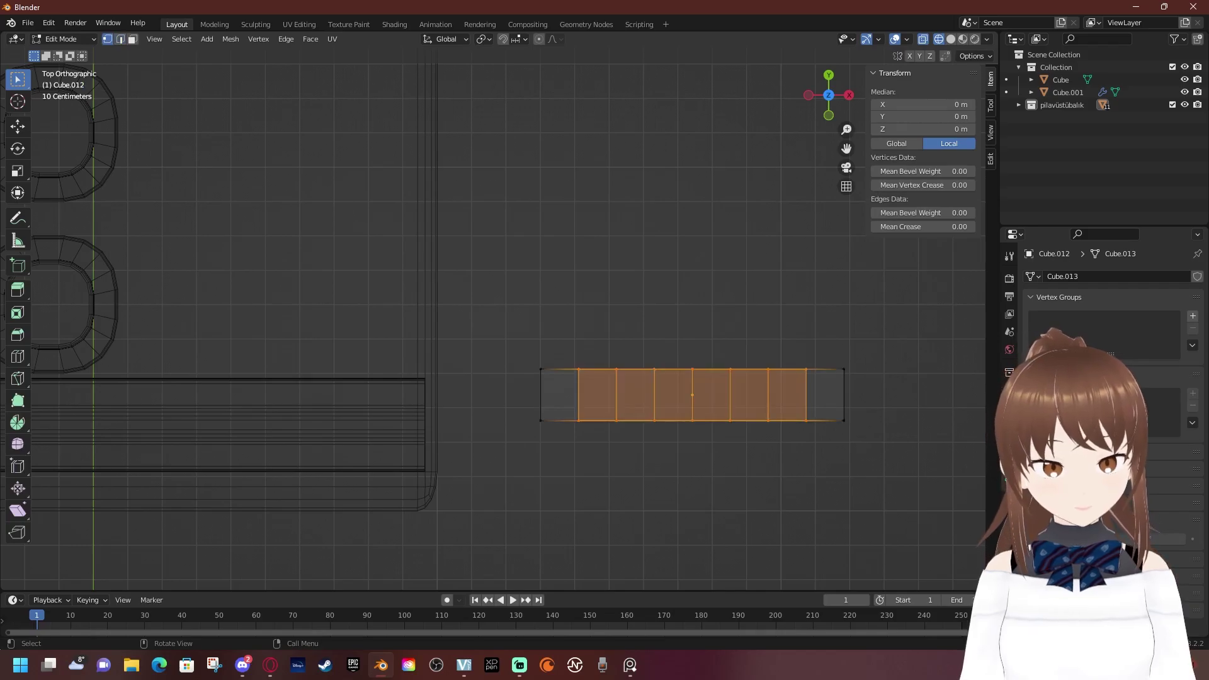
drag(672, 345, 702, 428)
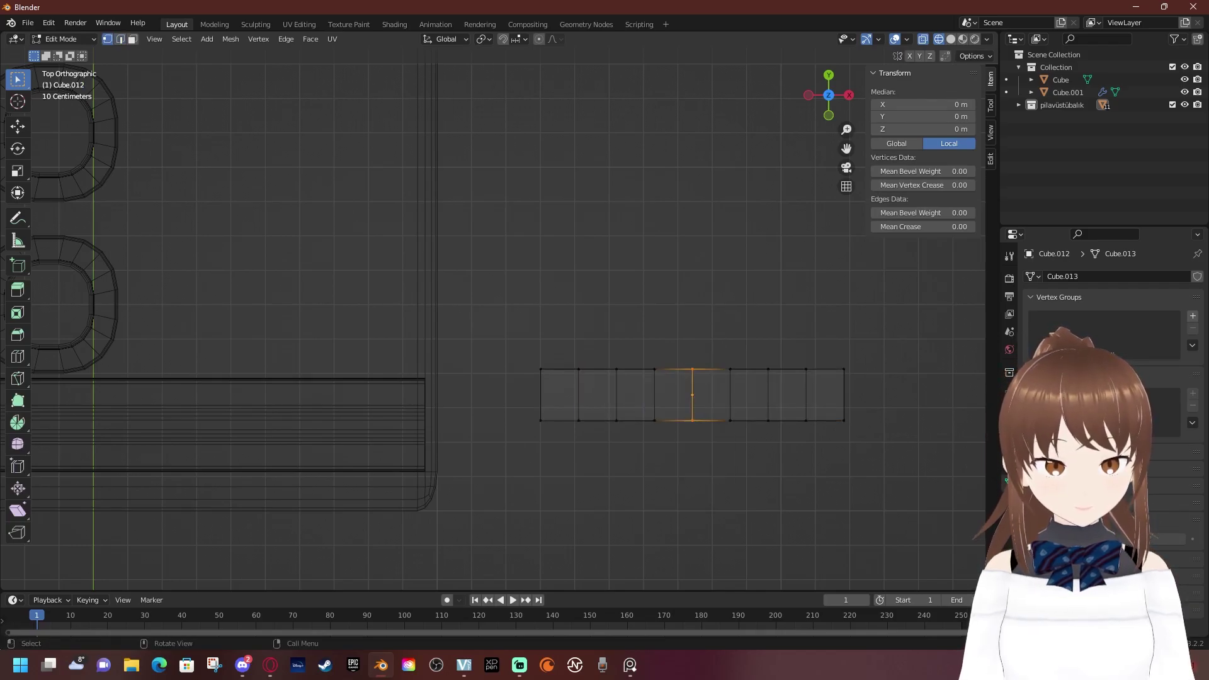
click(557, 39)
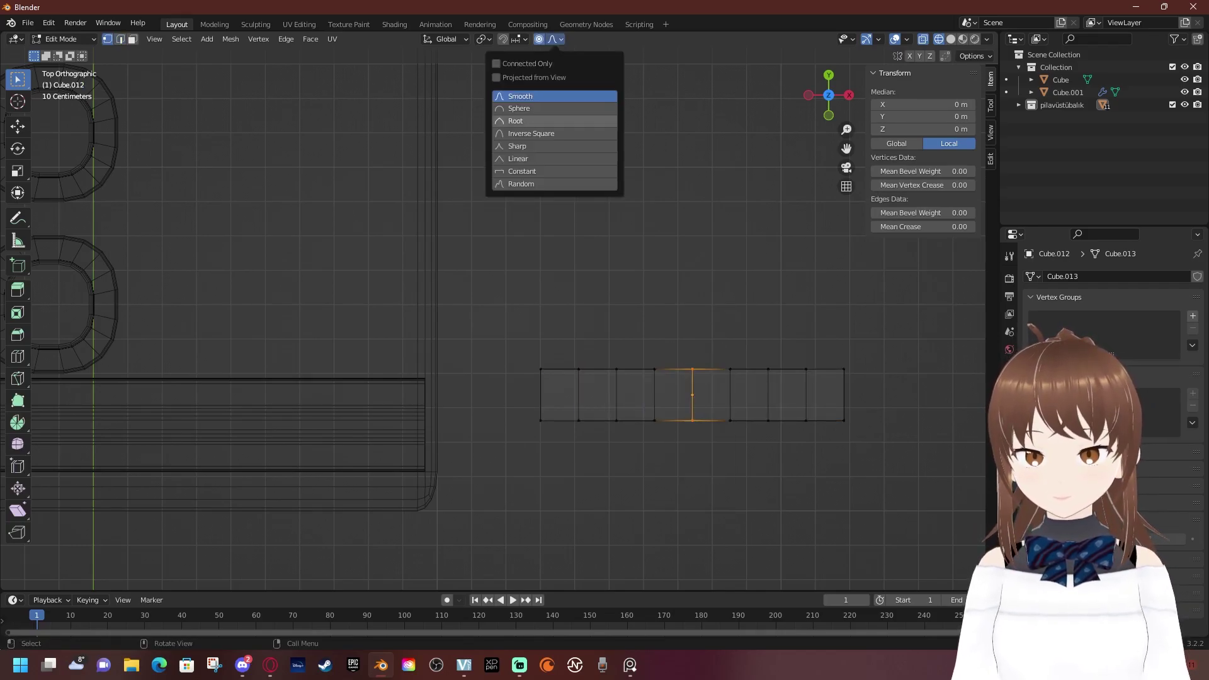
With Sphere falloff, pull the middle loop along Y to bow the bar gently
click(541, 111)
key(g)
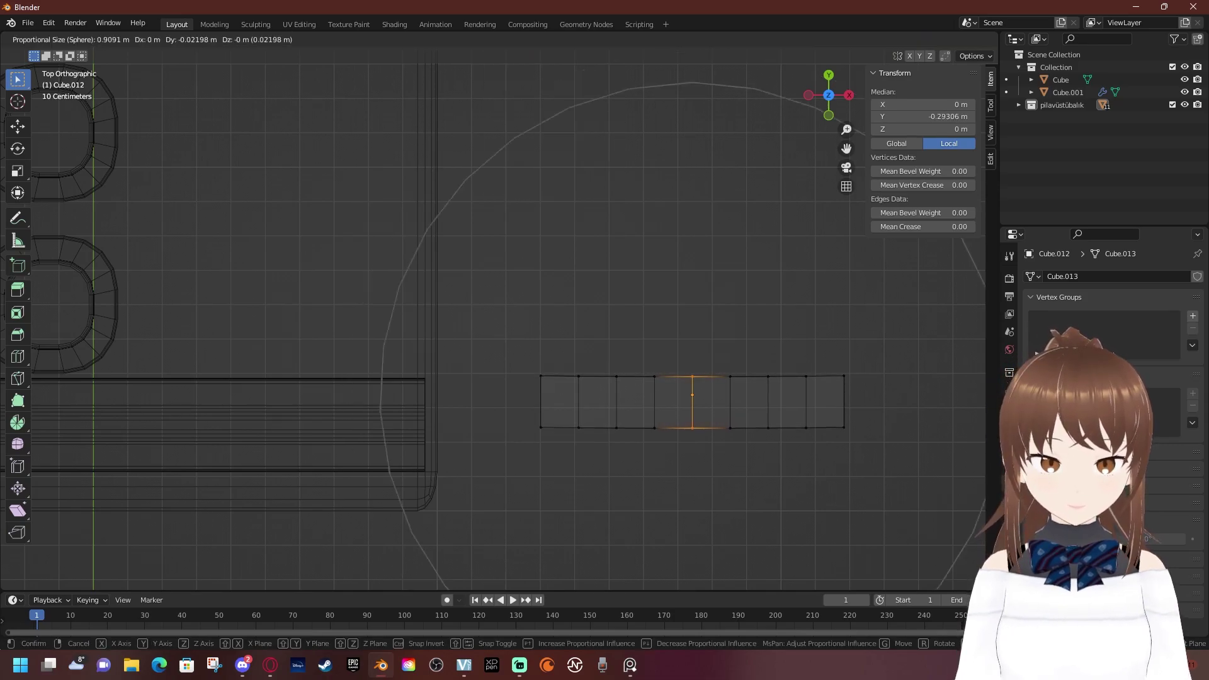
scroll(693, 394, up, 5)
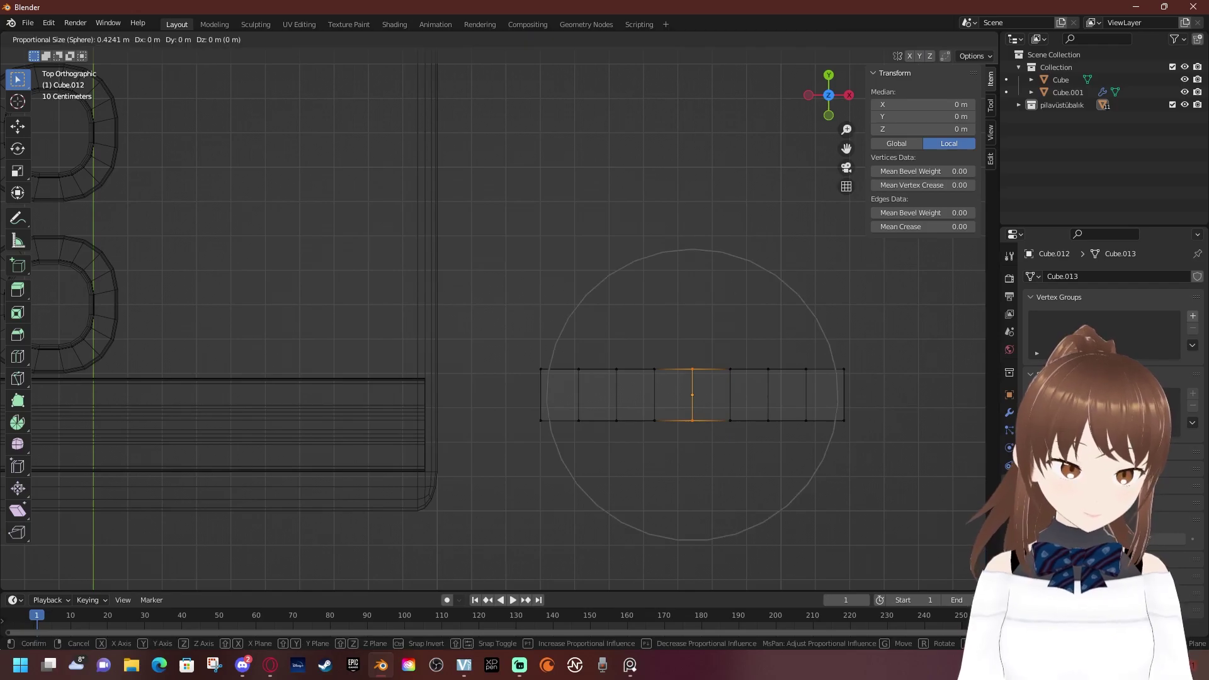
key(y)
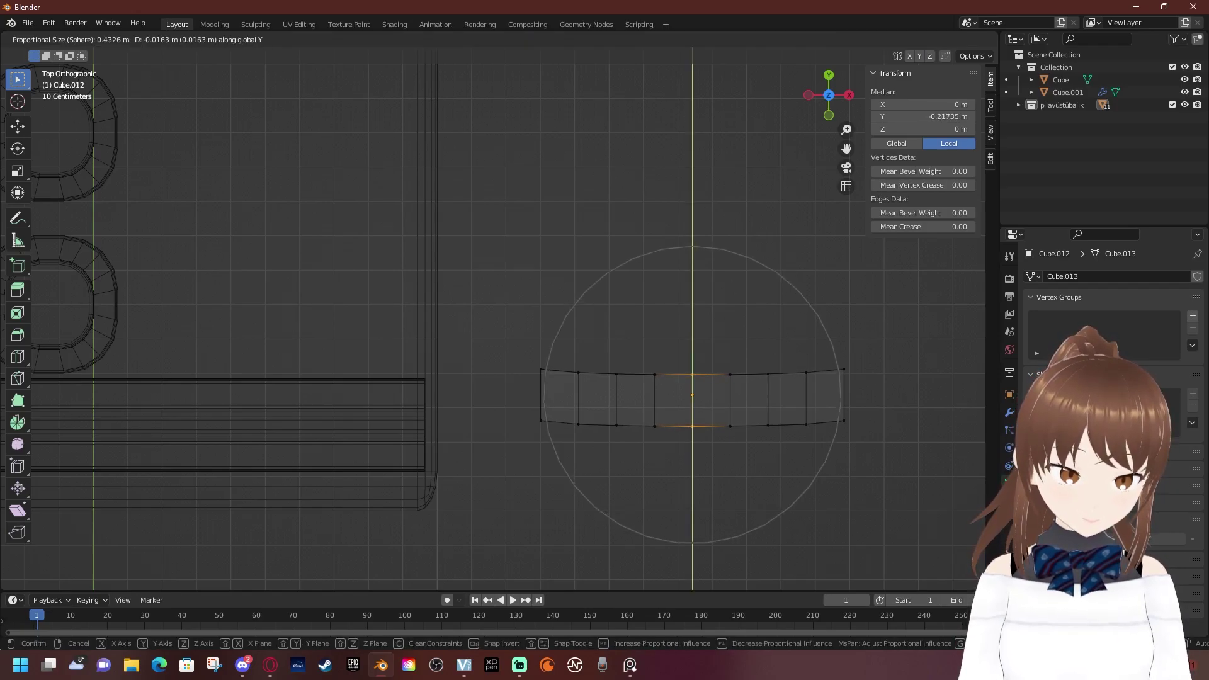
shift+scroll(692, 395, down, 6)
shift+scroll(691, 394, down, 1)
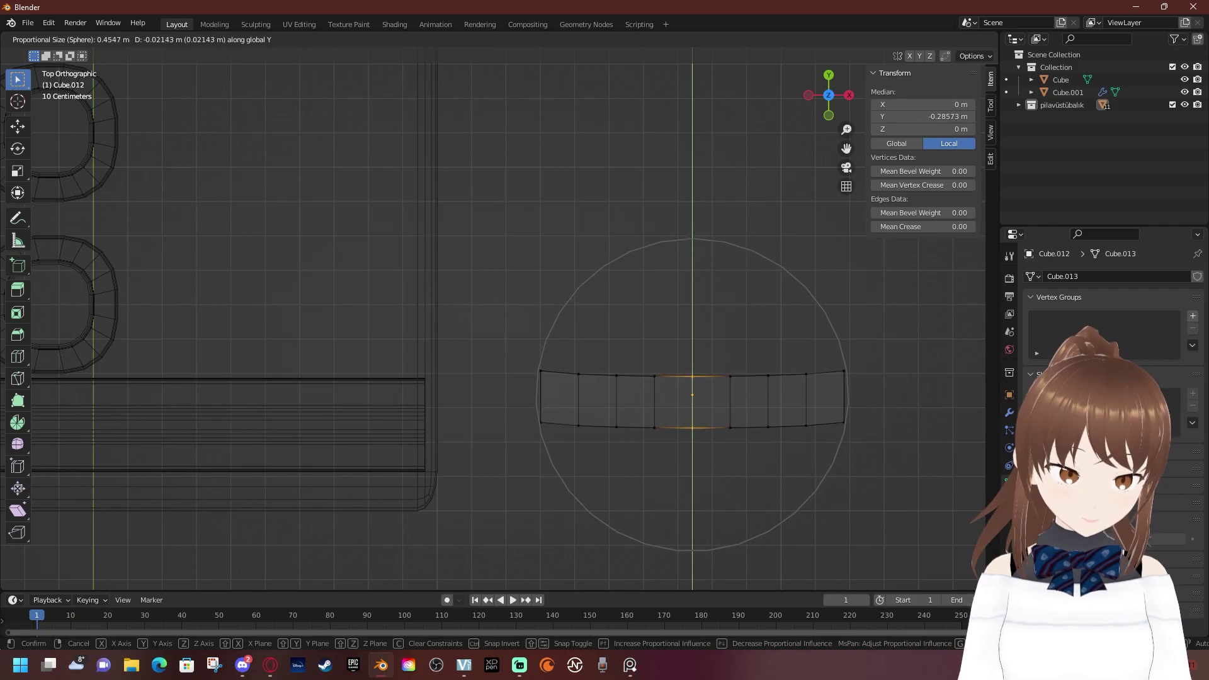
click(692, 403)
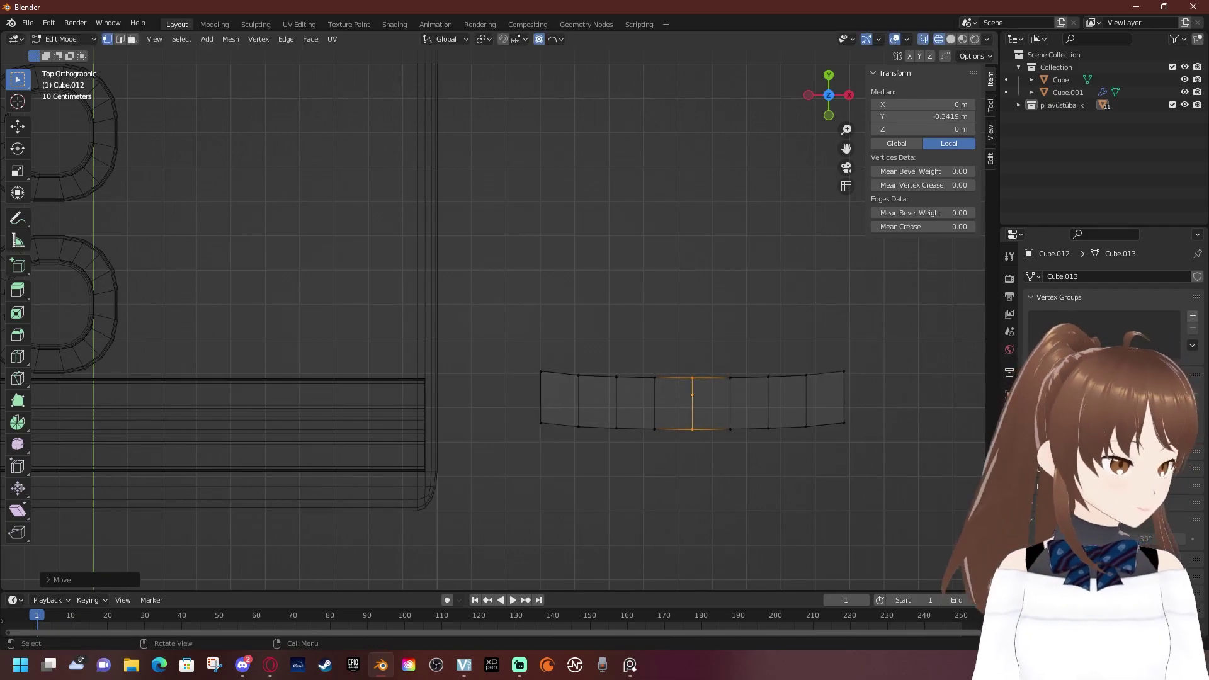
mouse_move(692, 403)
middle_down()
mouse_move(599, 365)
mouse_move(572, 271)
middle_up()
scroll(598, 365, down, 5)
In front view, select the strip's top middle vertex and try a soft move, then cancel
key(KP_1)
scroll(504, 302, up, 2)
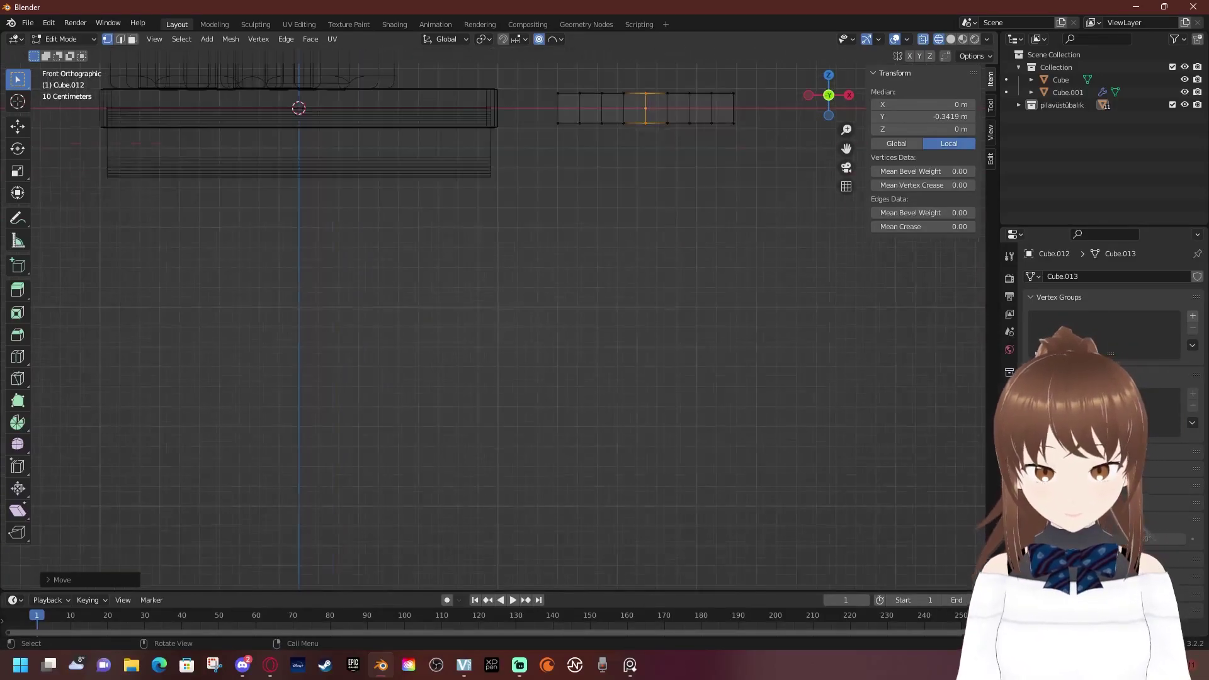
scroll(504, 302, up, 2)
scroll(503, 303, up, 2)
scroll(784, 77, up, 1)
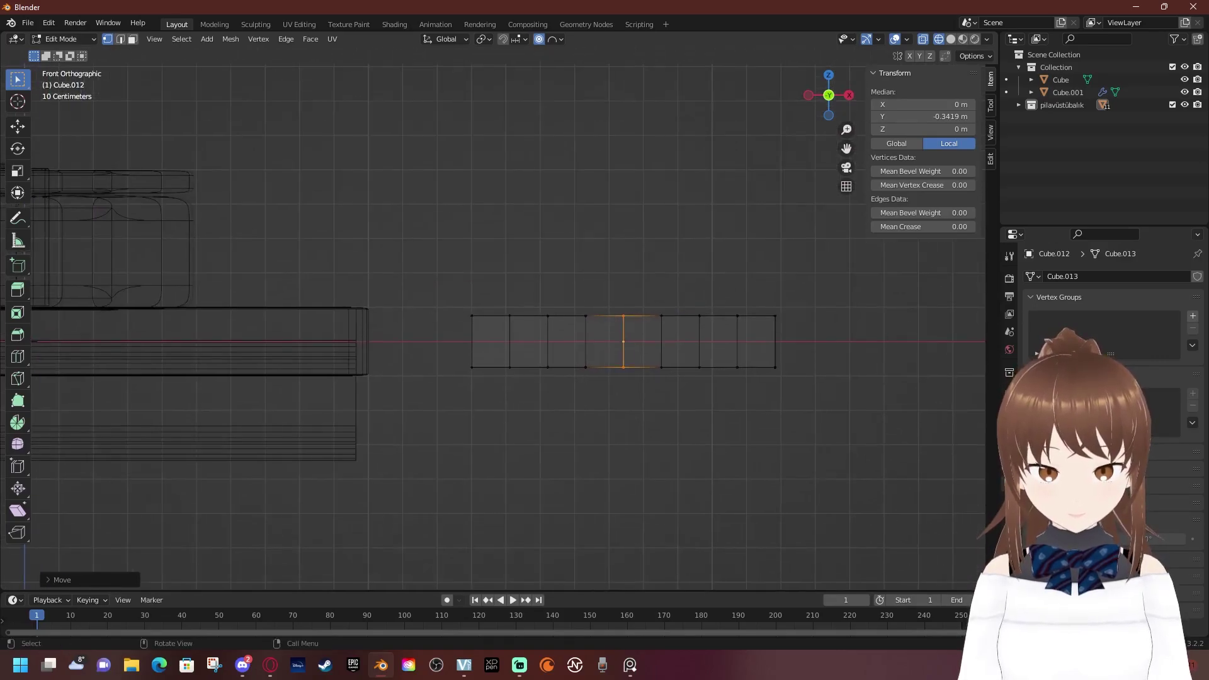
drag(610, 294, 642, 324)
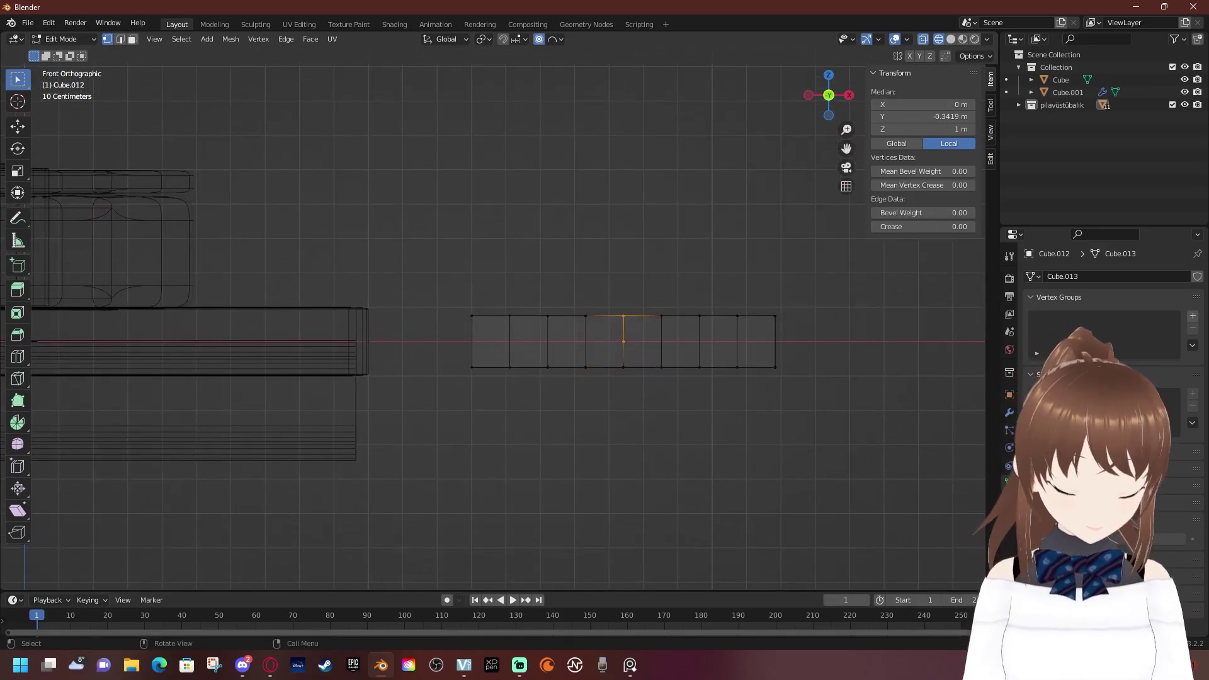
key(g)
scroll(623, 314, up, 3)
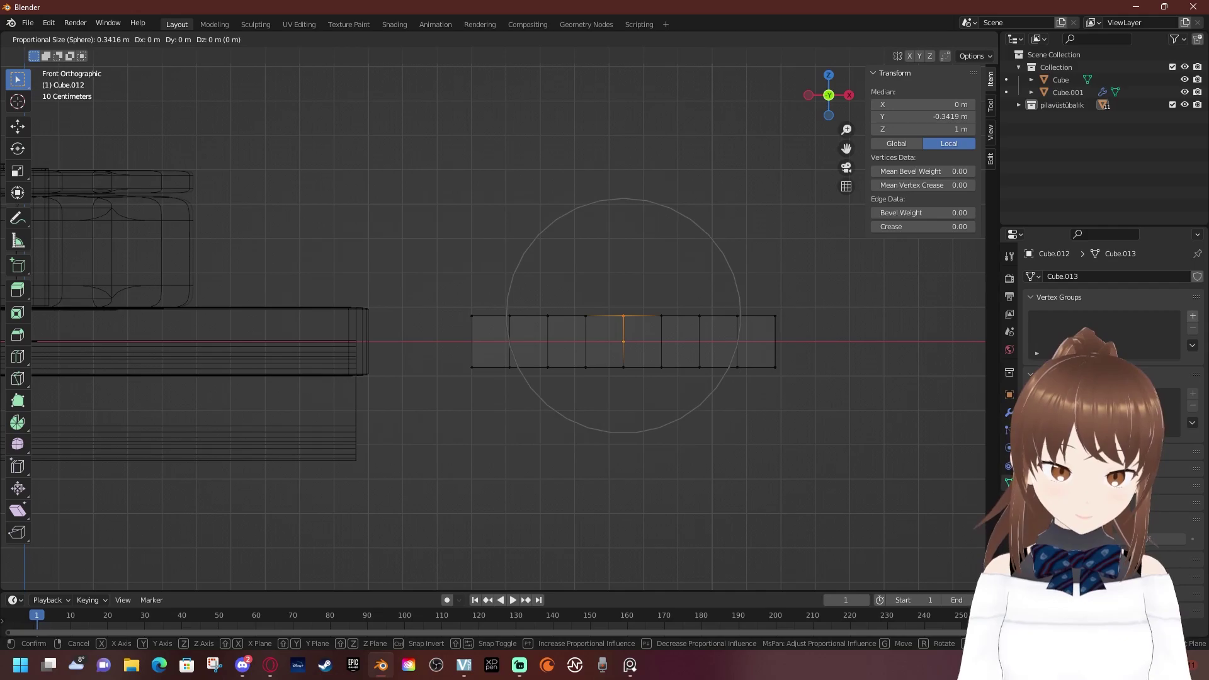
scroll(623, 315, up, 2)
scroll(623, 315, up, 6)
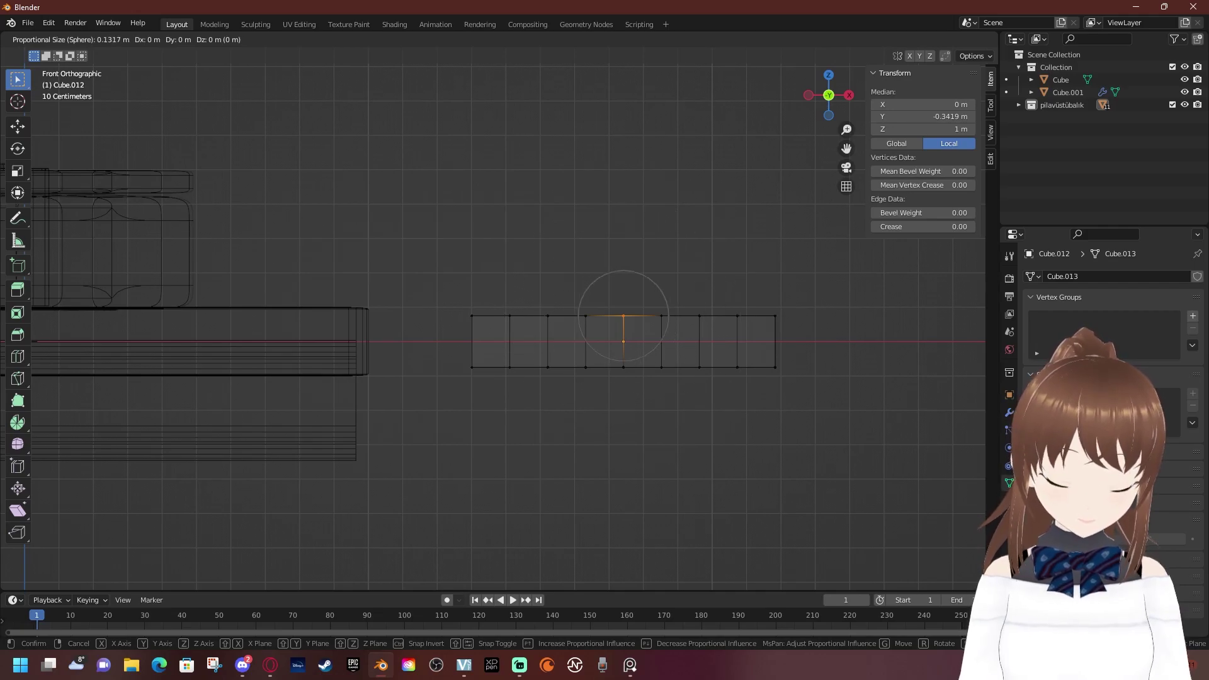
key(Escape)
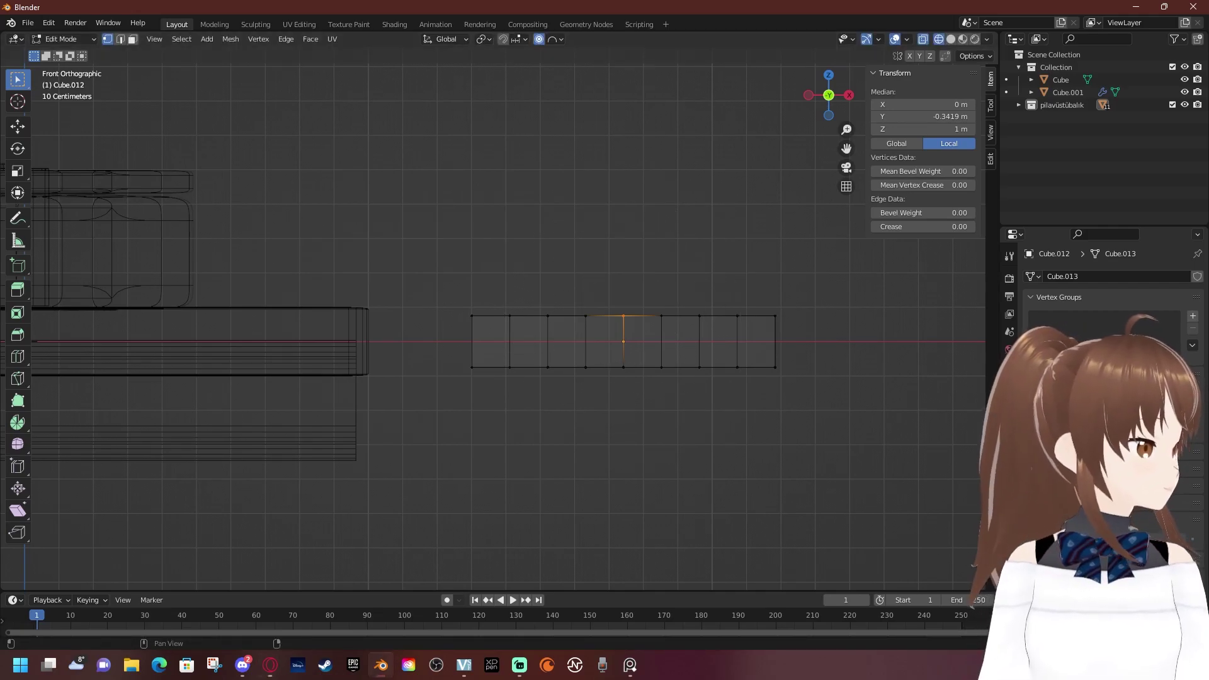
Reselect the top middle vertex, retry the soft move, and cancel it again
drag(599, 294, 633, 320)
key(g)
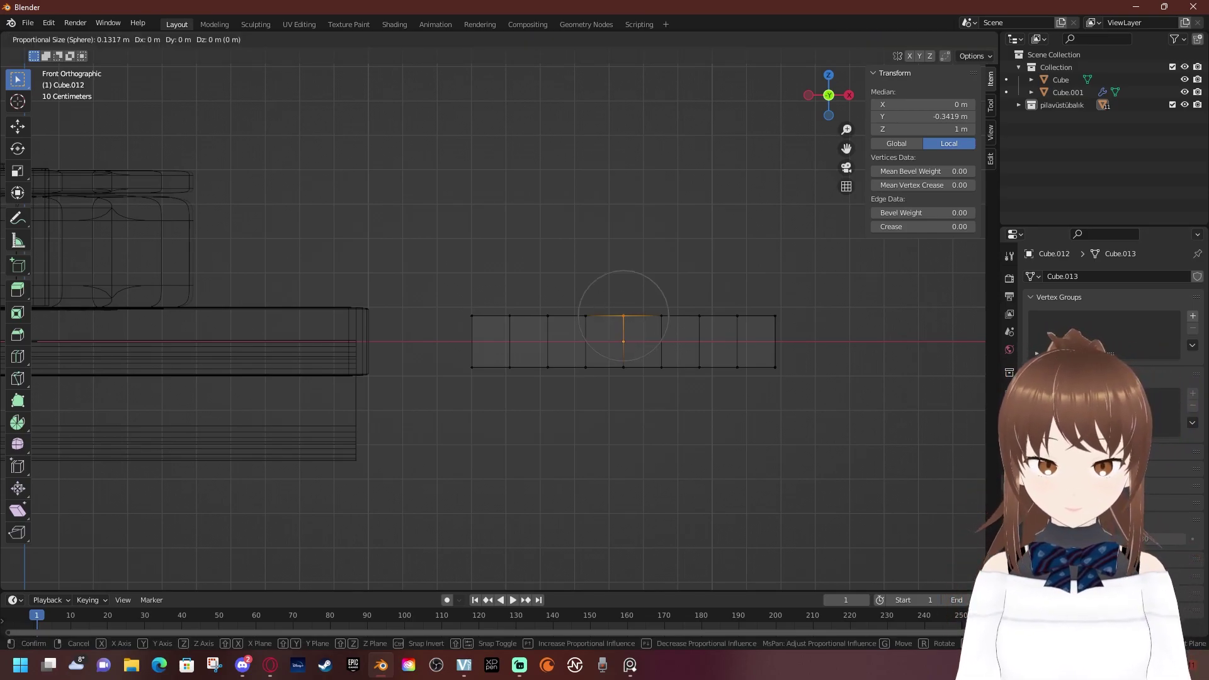
scroll(623, 314, down, 2)
scroll(623, 315, down, 2)
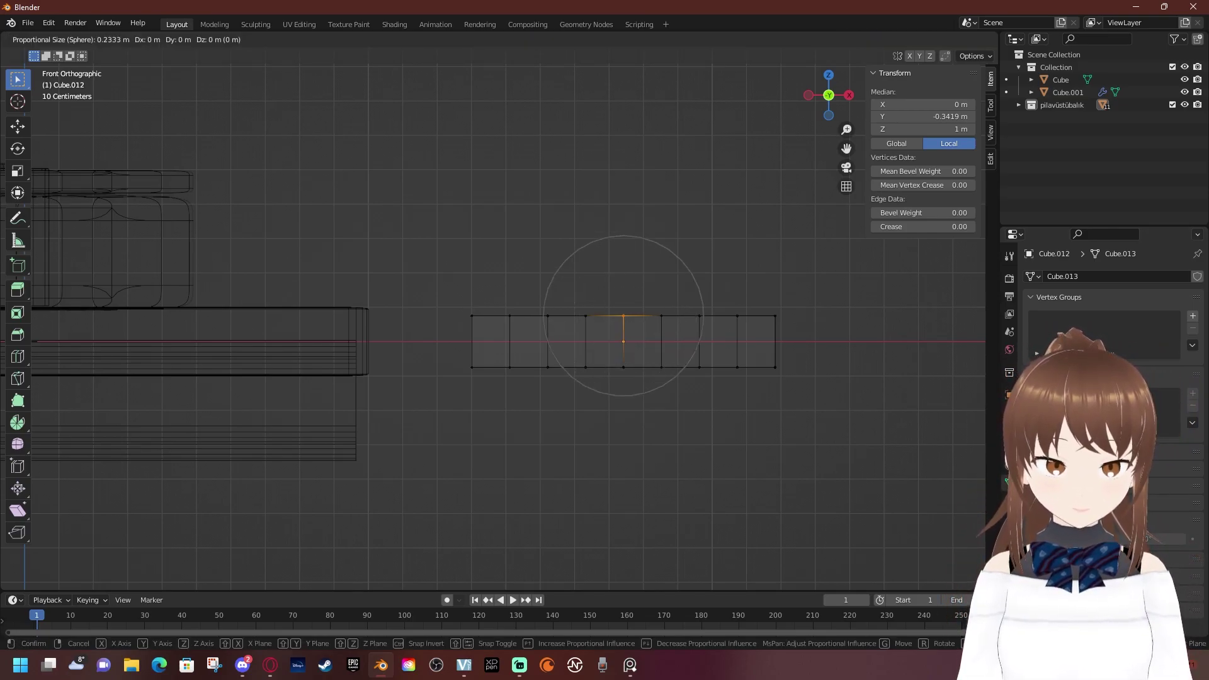
scroll(624, 314, down, 3)
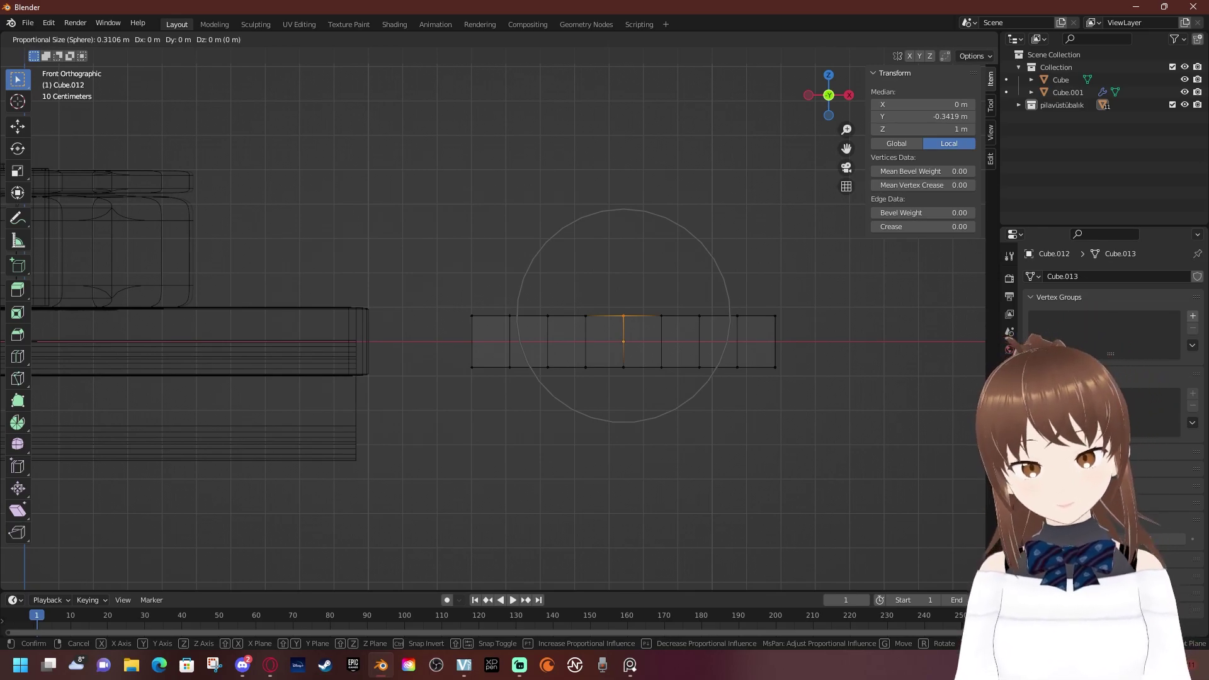
key(Escape)
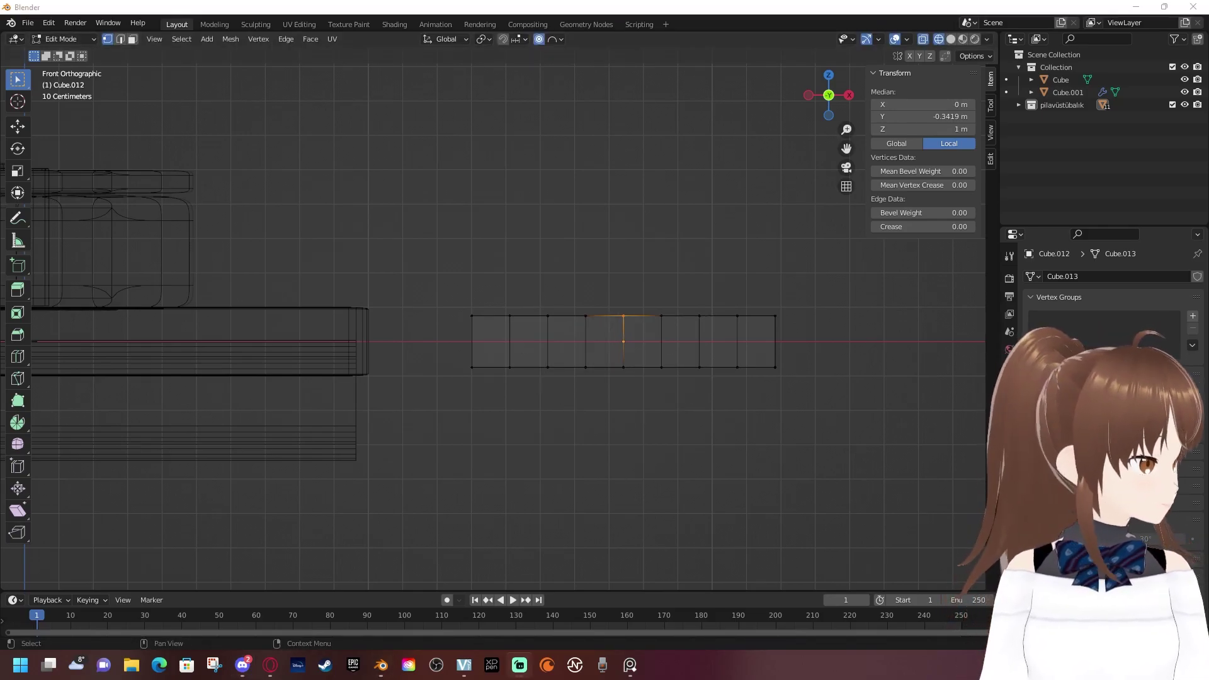
Pull the top middle vertex along Z with soft falloff for a gentle dip
drag(610, 291, 633, 326)
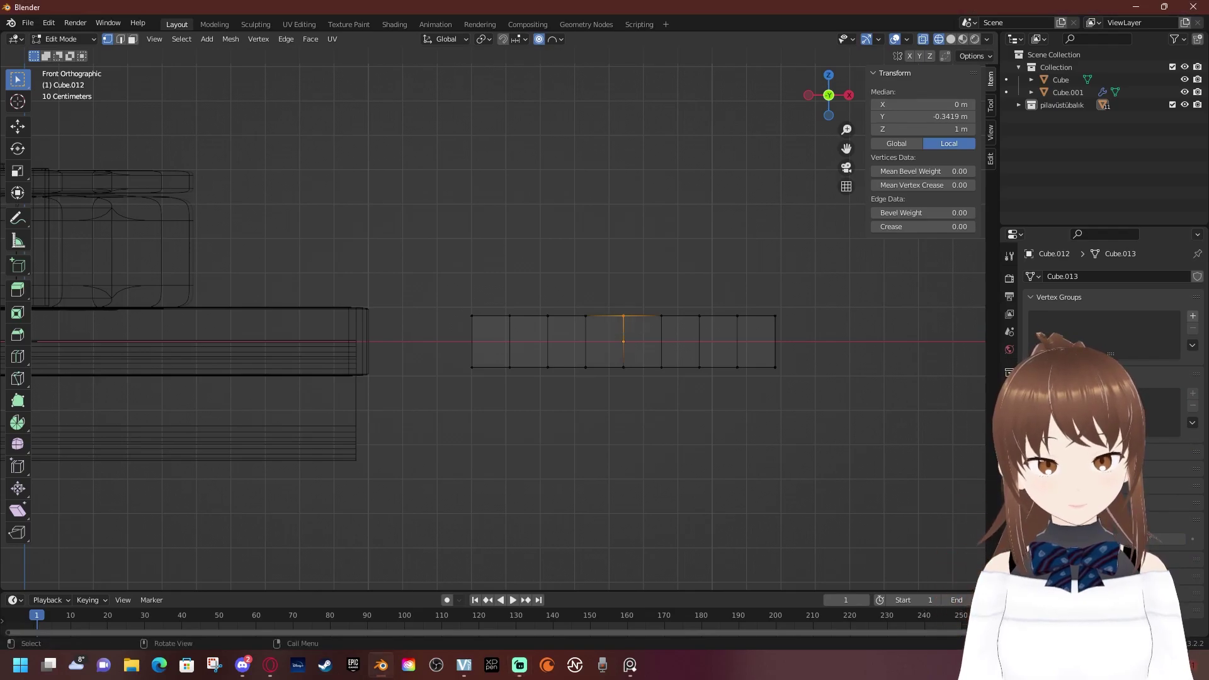
key(g)
key(z)
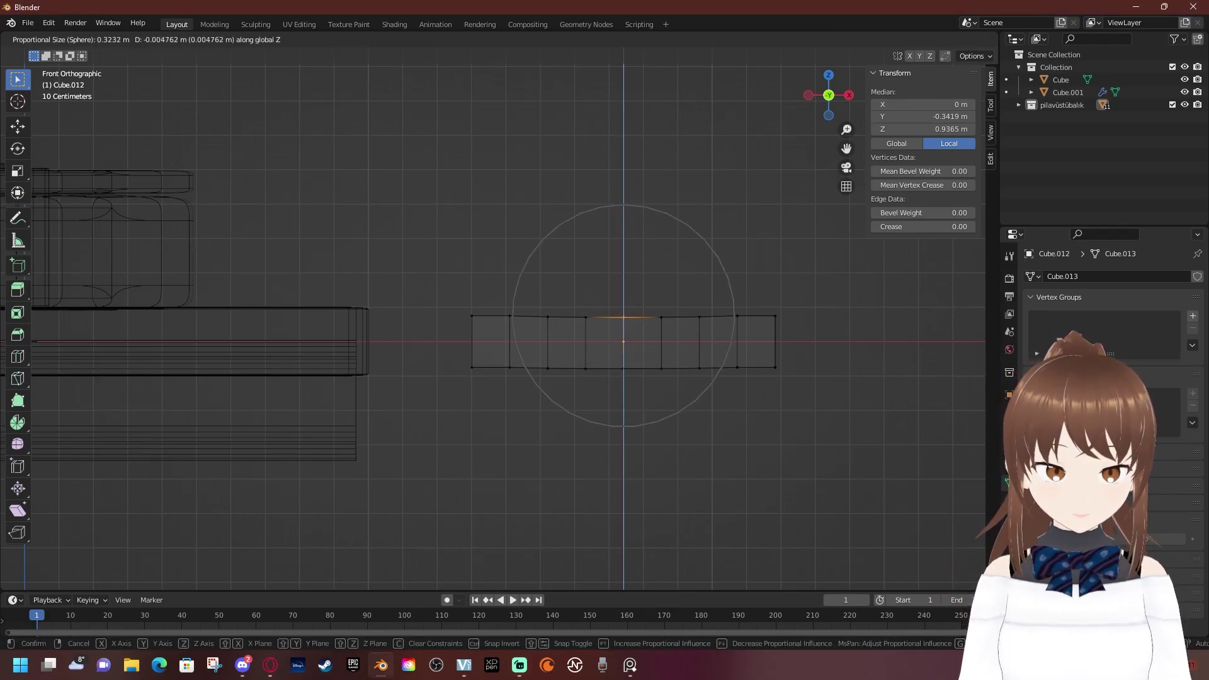
scroll(623, 341, down, 2)
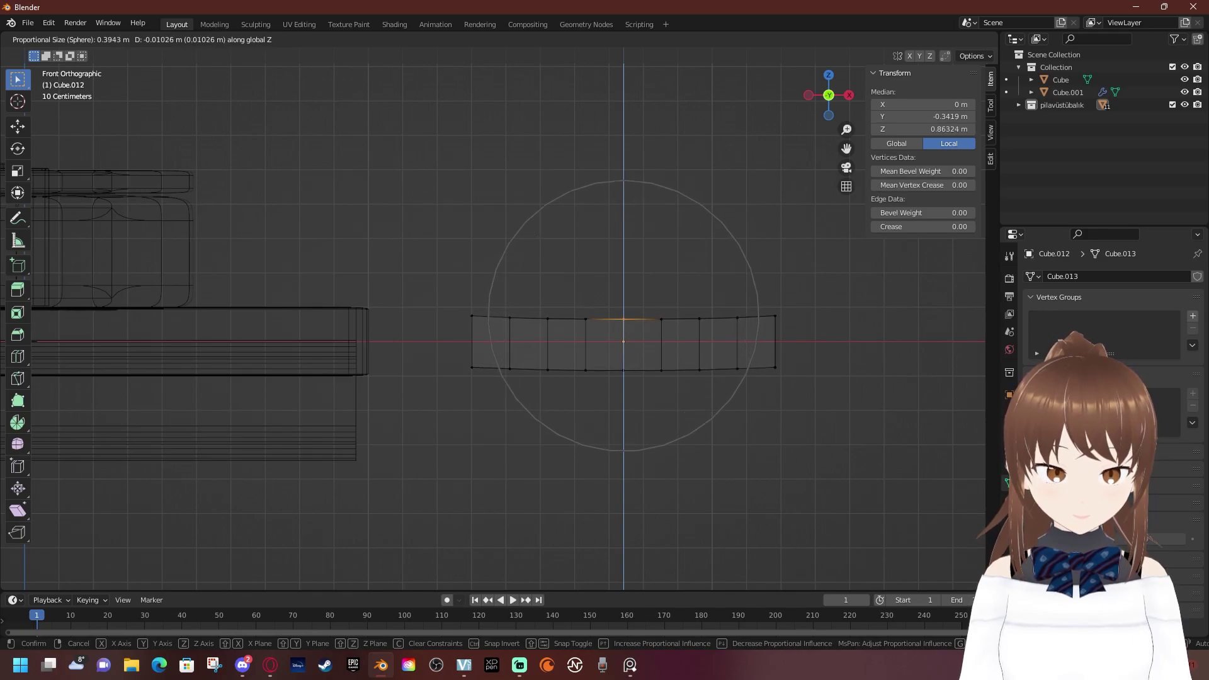
scroll(623, 341, down, 2)
scroll(623, 341, down, 1)
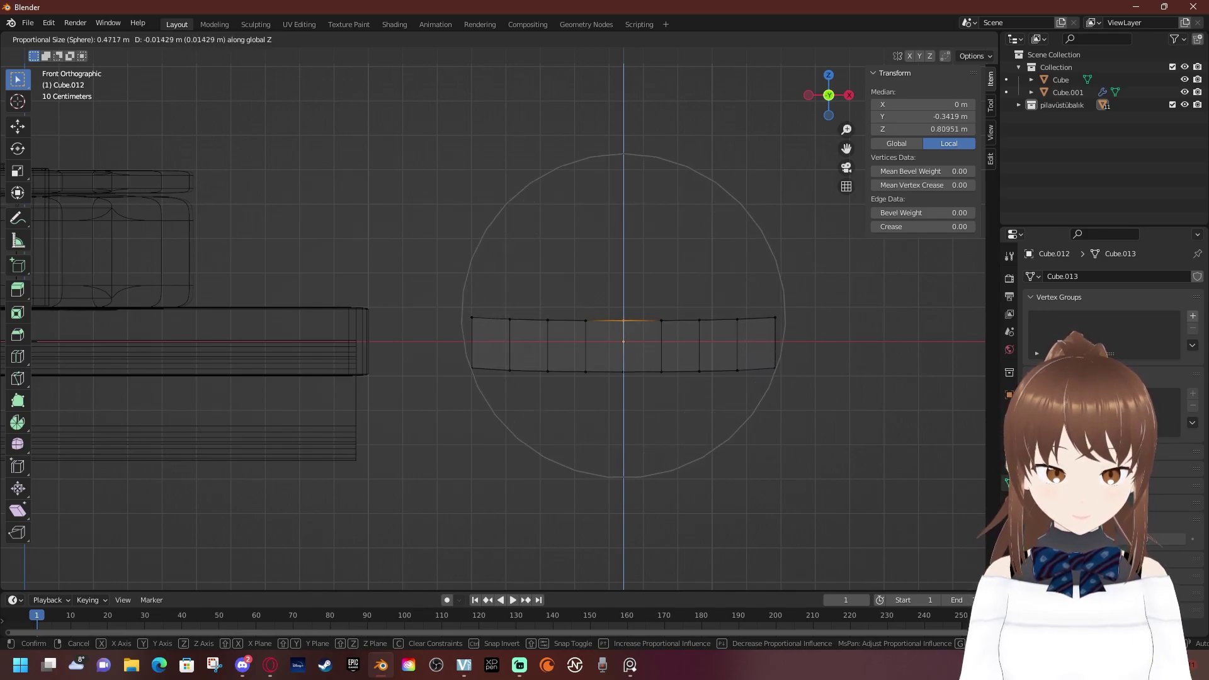
key(Return)
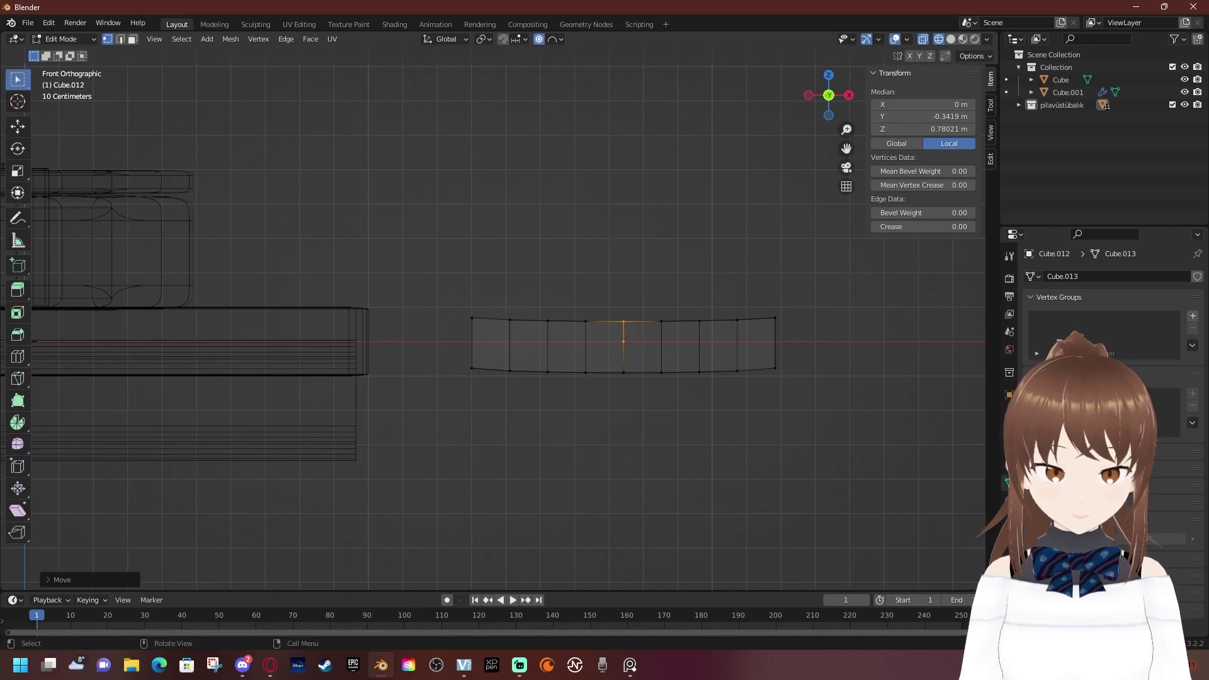
Flatten the bottom edges to one height with Z scale 0, then move them vertically
drag(455, 355, 863, 436)
key(s)
key(z)
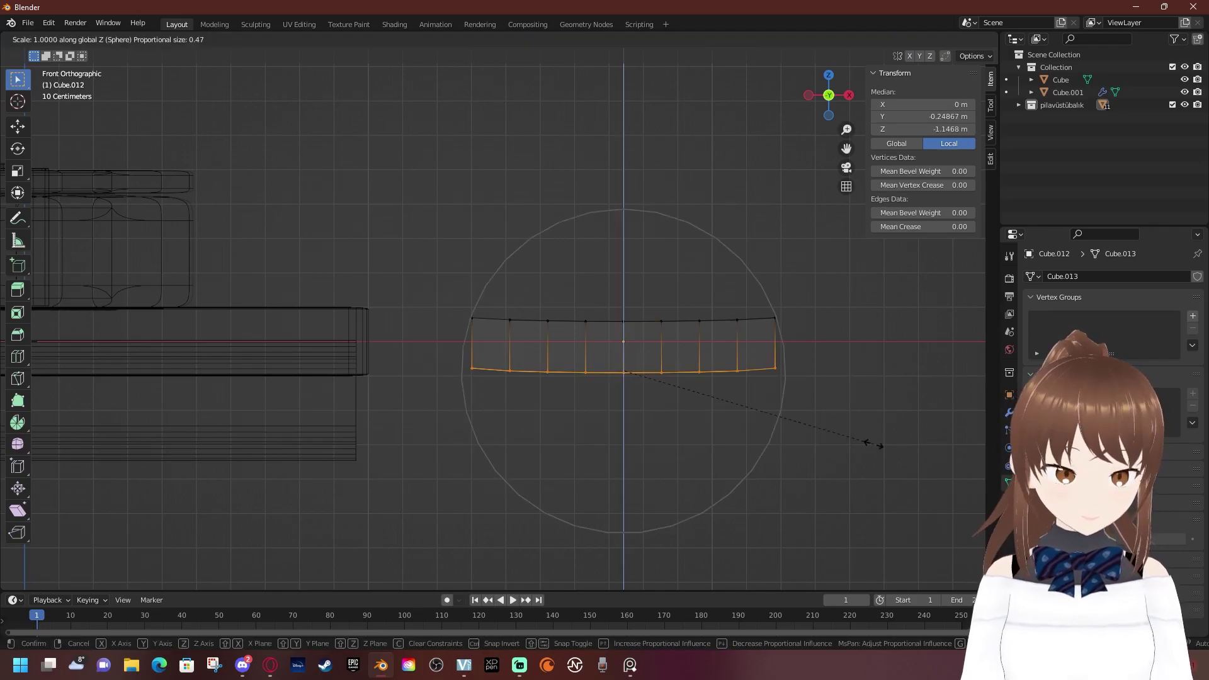
key(Escape)
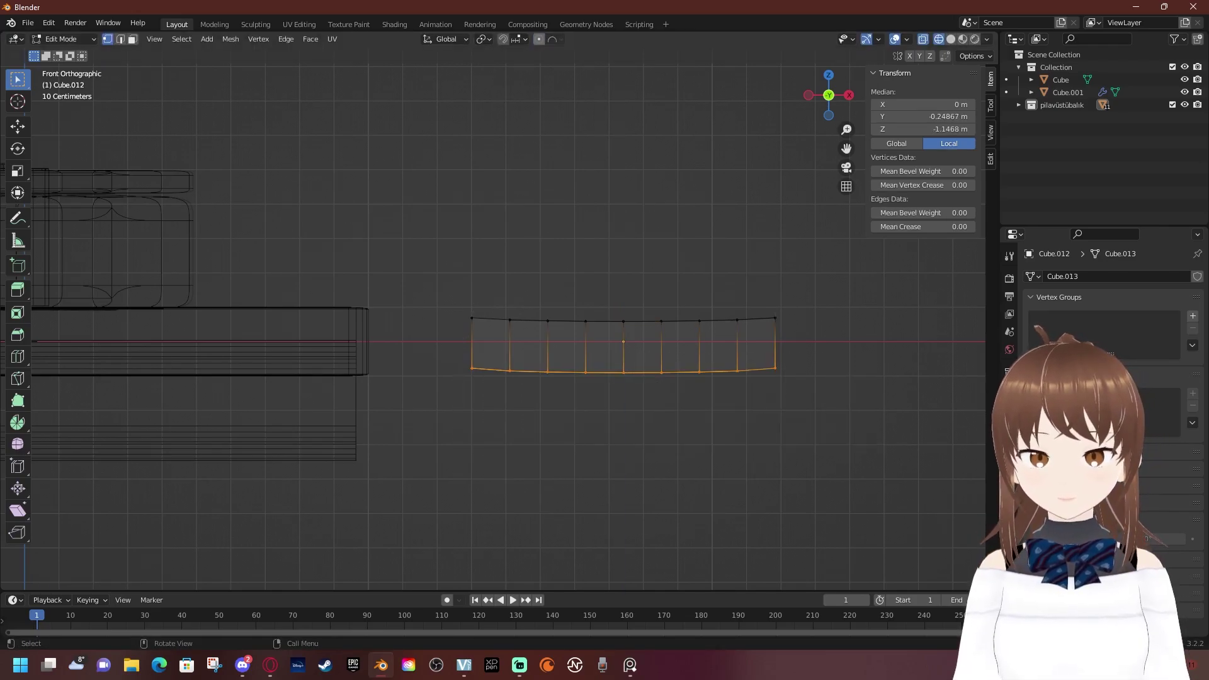
key(s)
key(z)
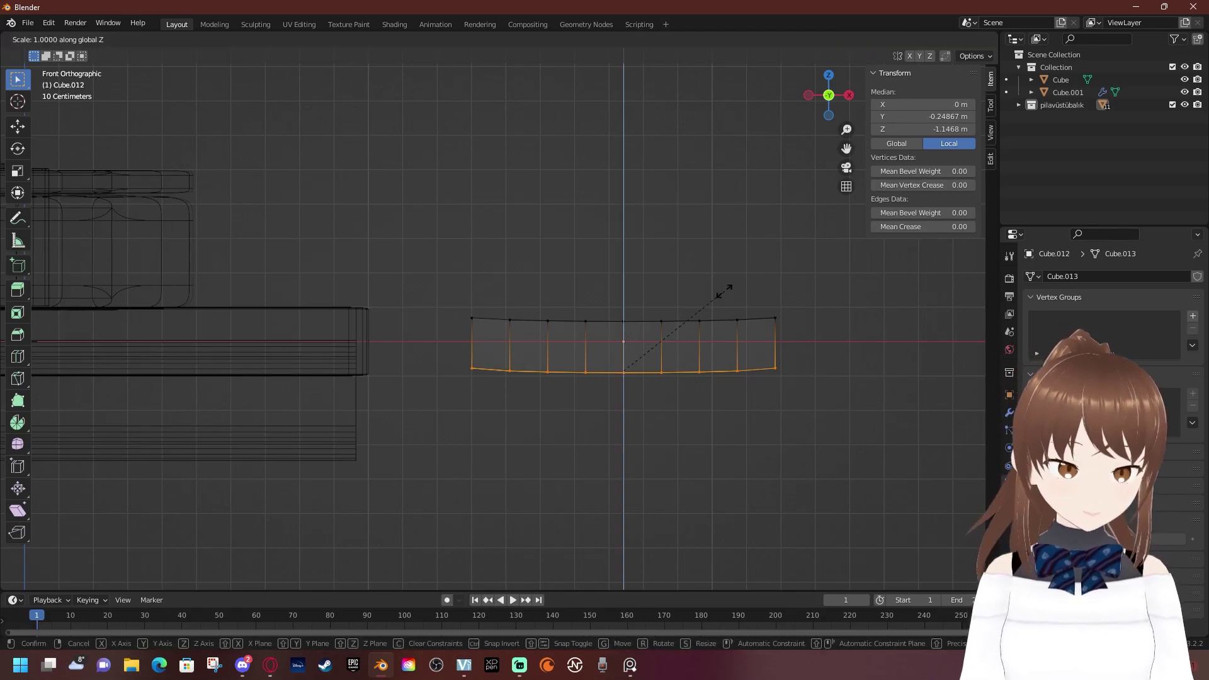
key(0)
key(Return)
key(g)
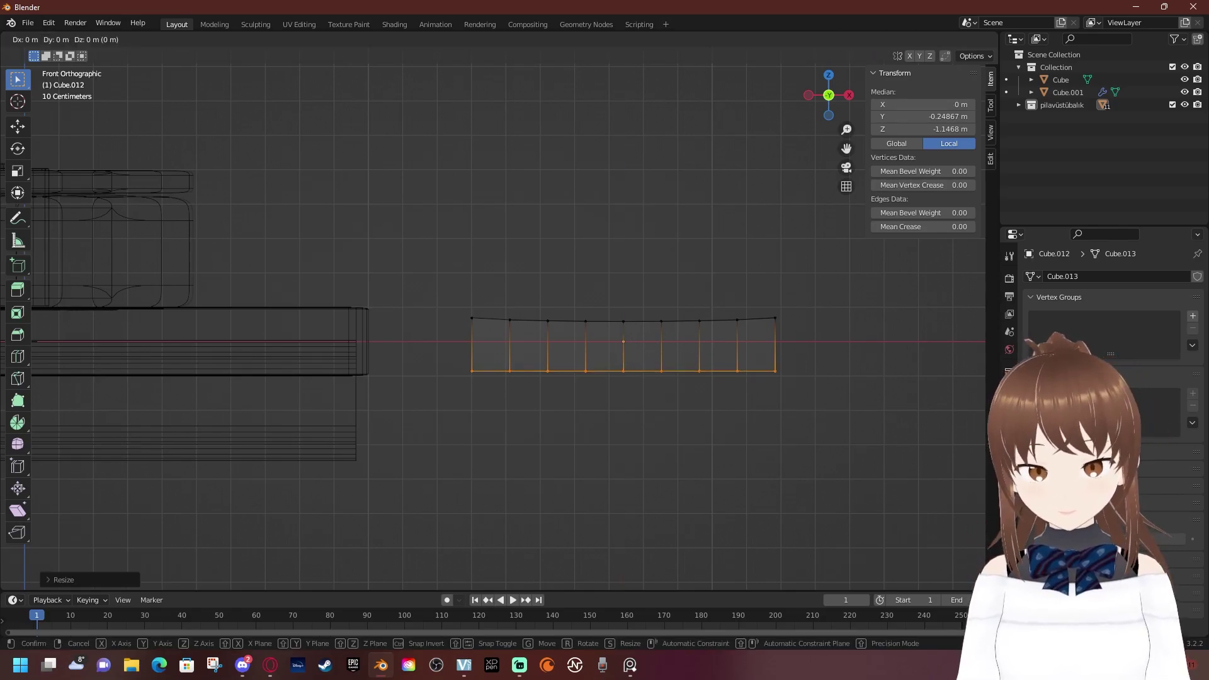
key(z)
key(Return)
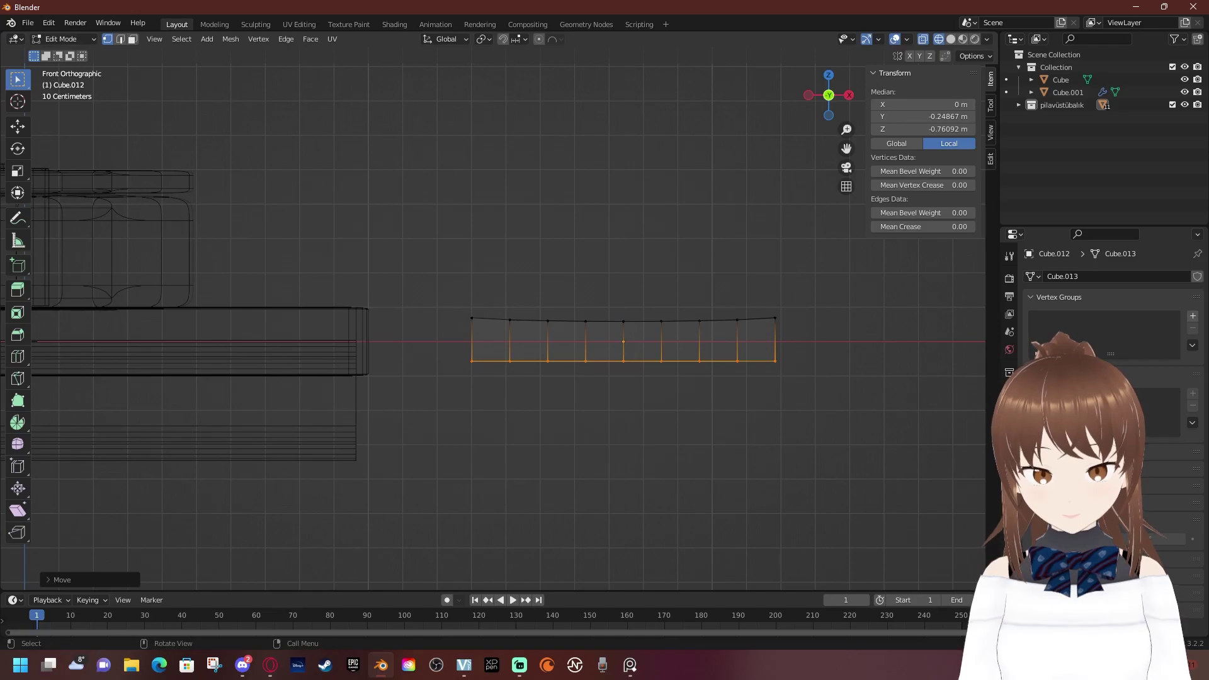
Inspect the shaped strip from front, side and top views, then deselect everything
middle_drag(503, 315, 592, 290)
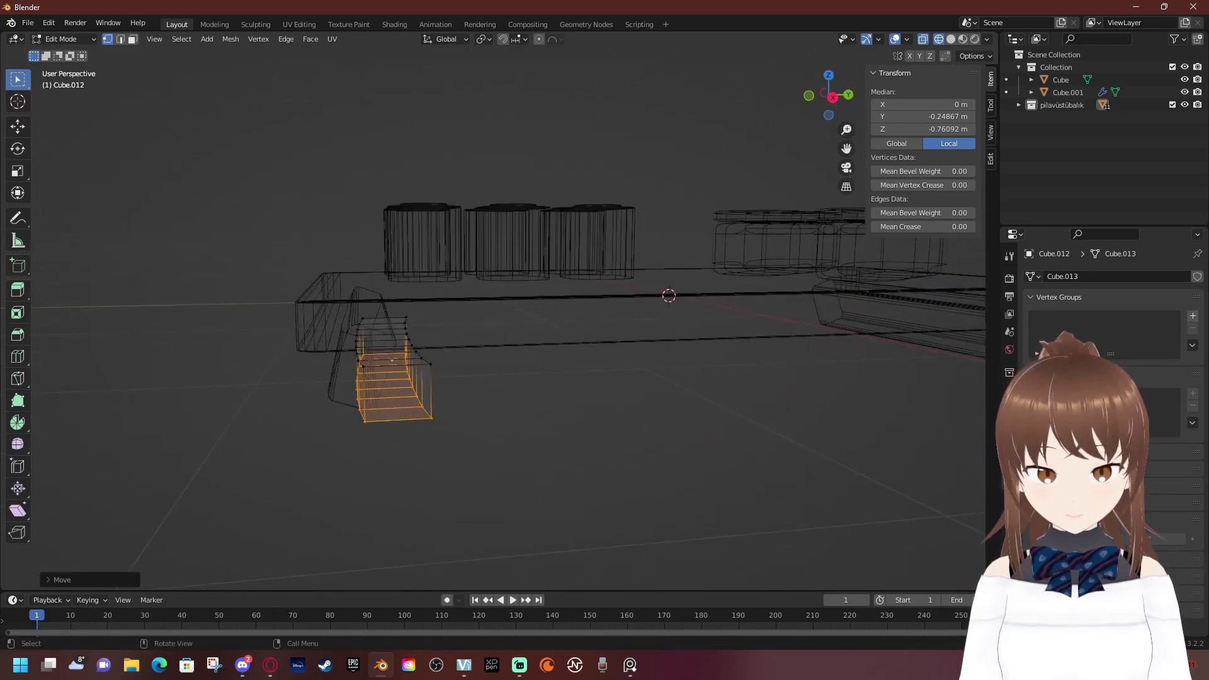
key(KP_1)
key(KP_3)
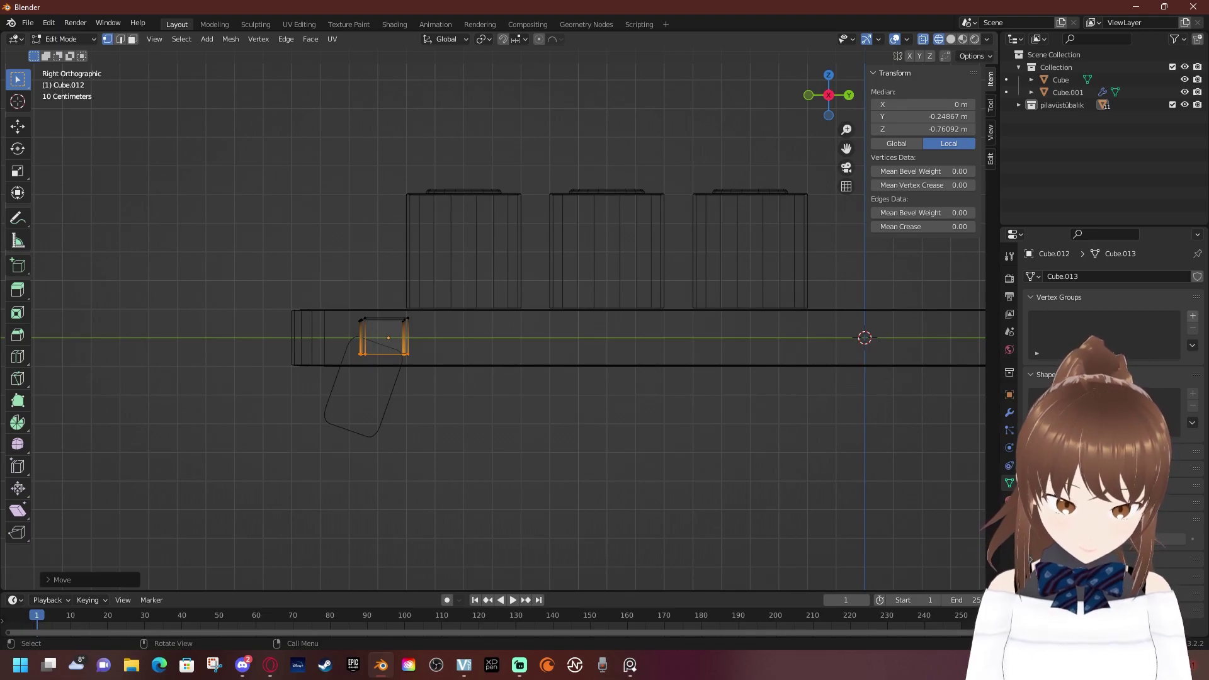
key(KP_7)
key(alt+a)
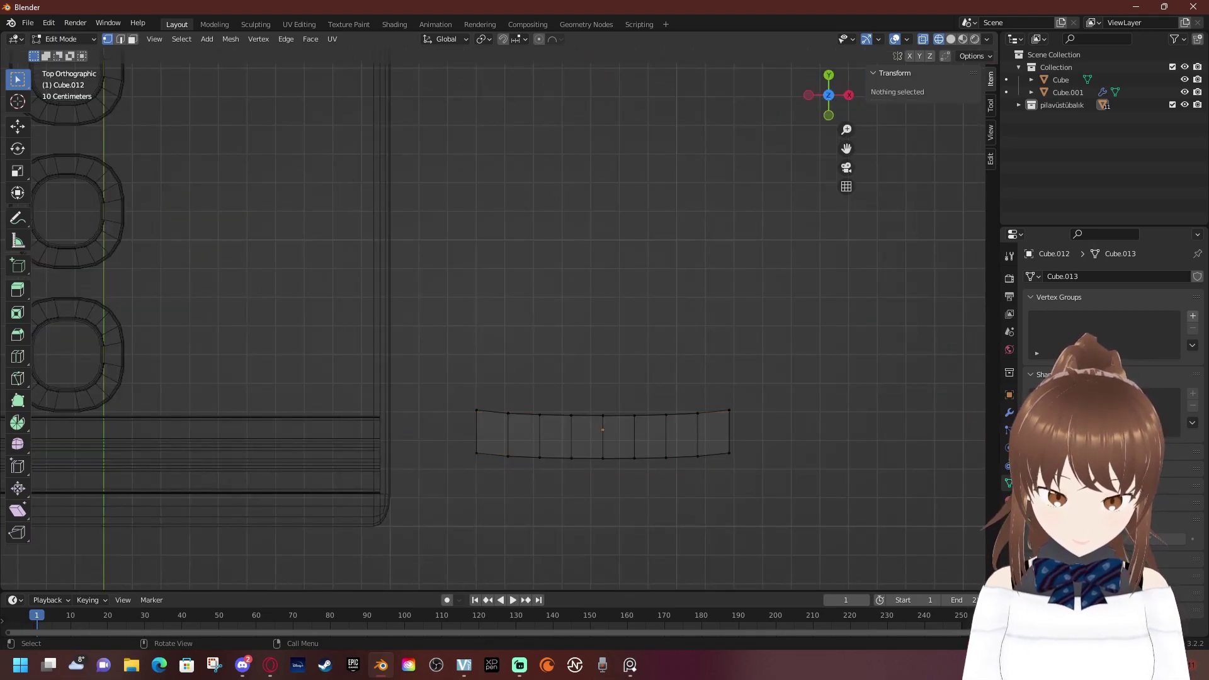
drag(452, 350, 914, 585)
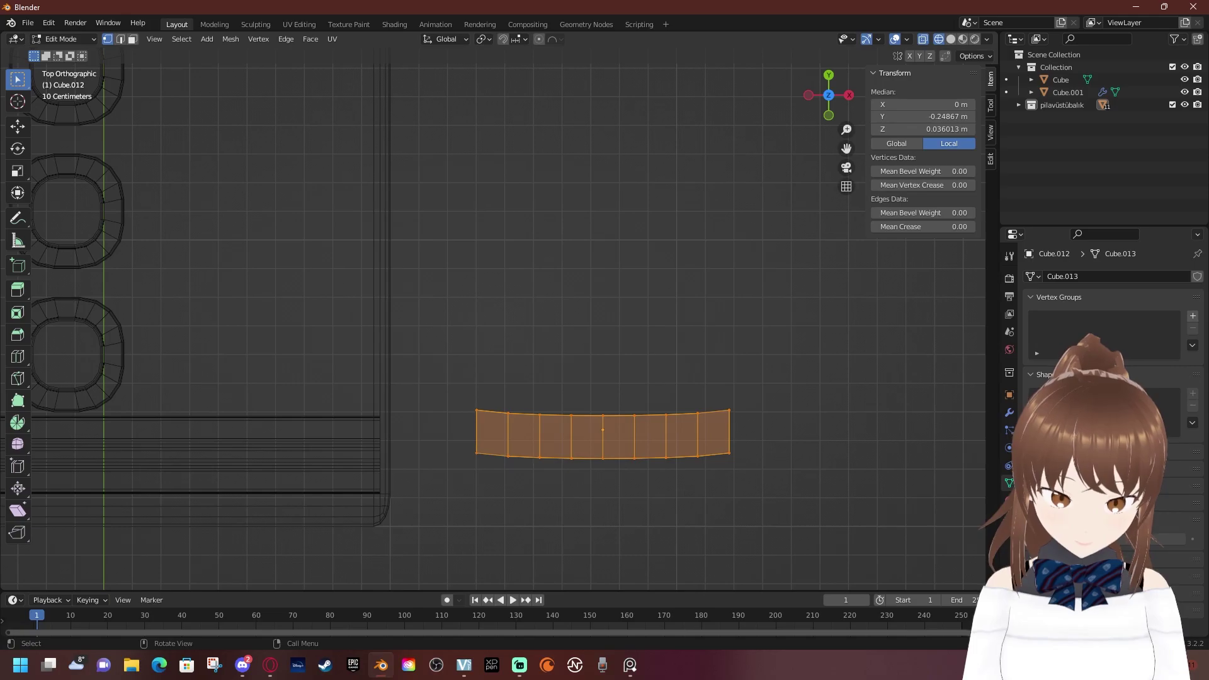
middle_drag(504, 315, 567, 265)
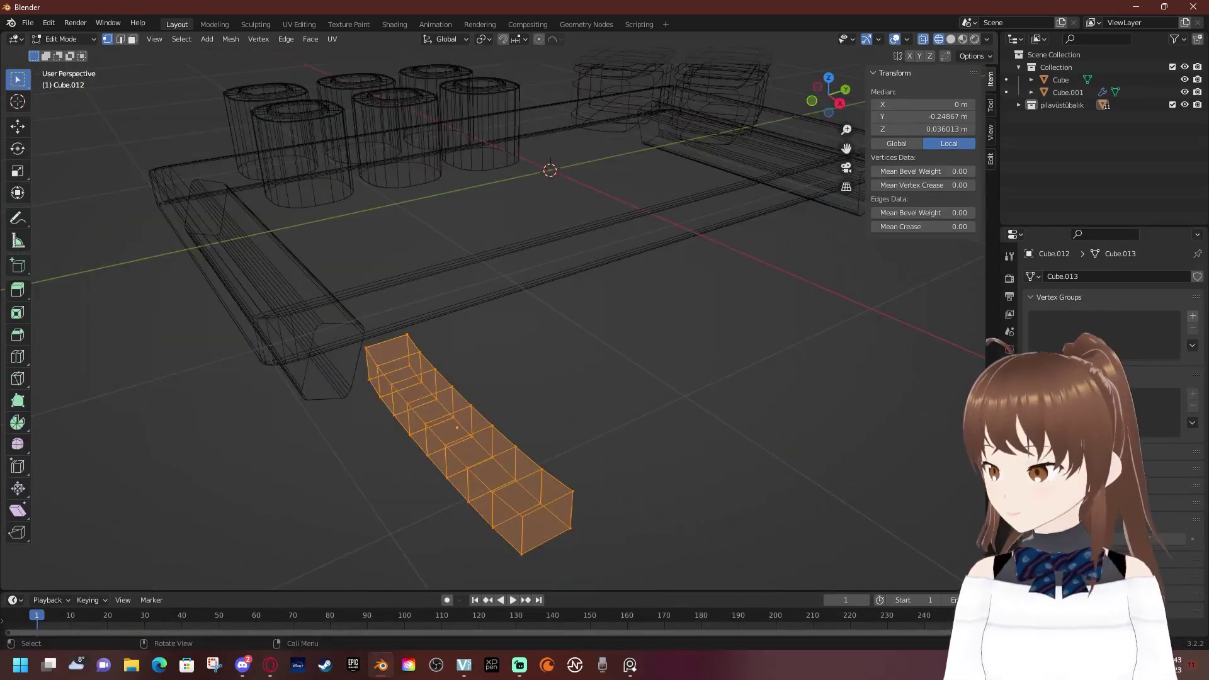
key(alt+a)
scroll(504, 251, down, 3)
middle_drag(755, 441, 844, 450)
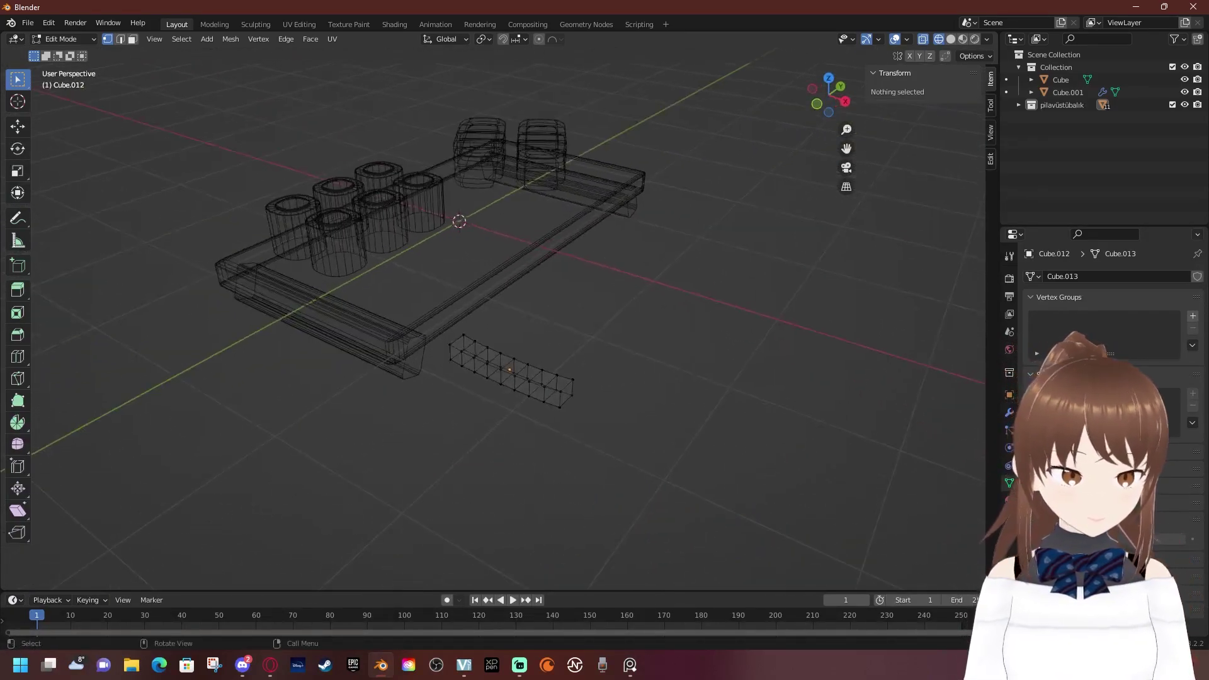
key(F3)
Undo the cylinder mistakenly added inside the strip mesh and return to Object Mode
text(cylinder)
key(Return)
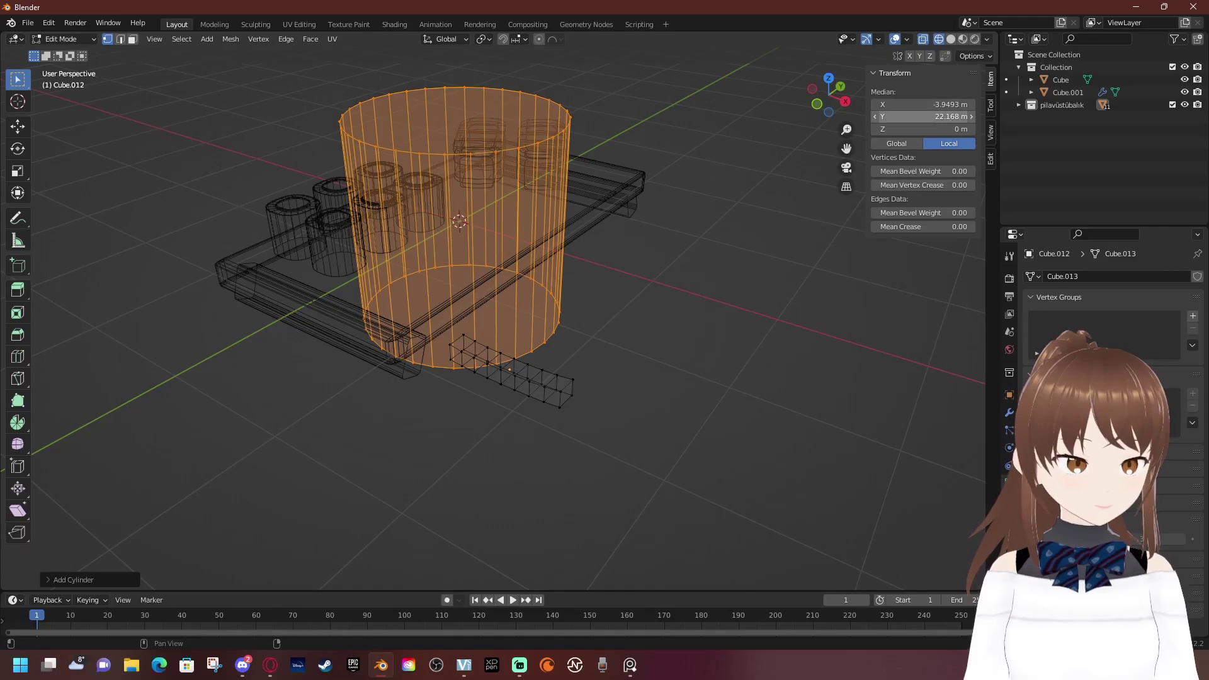
middle_drag(504, 315, 504, 264)
key(ctrl+z)
key(Tab)
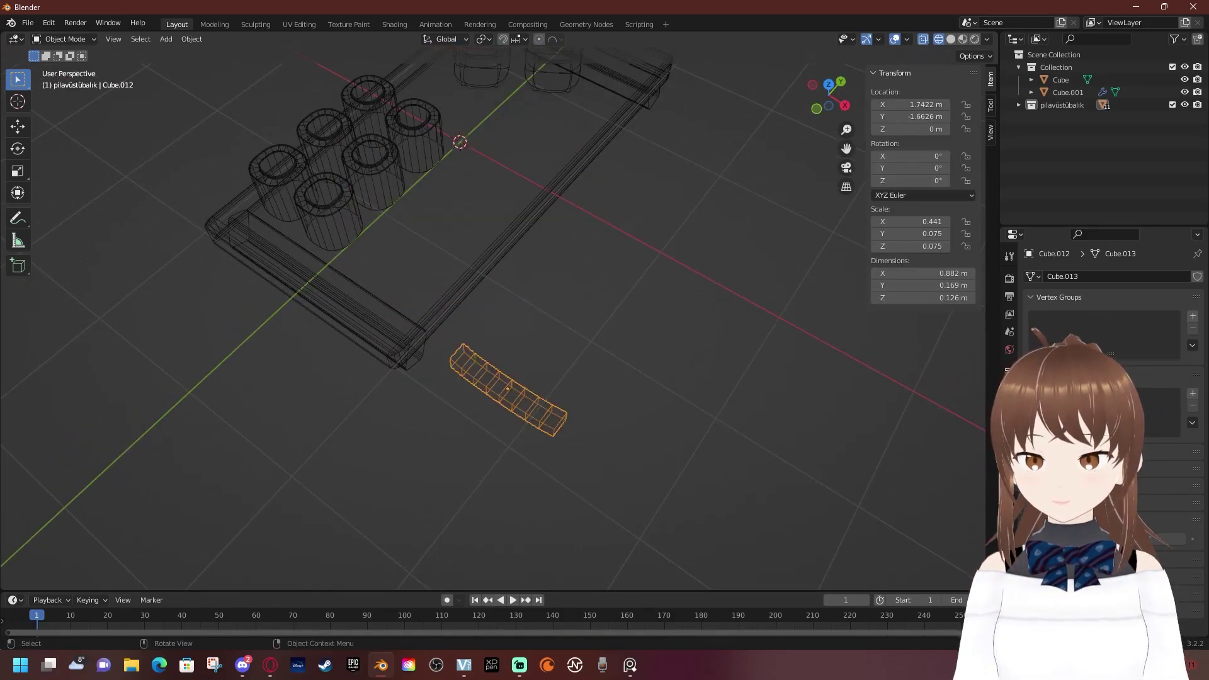
Add a trial cylinder object, scale it to 0.1, shift it along X, then undo it
key(F3)
text(cy)
key(Return)
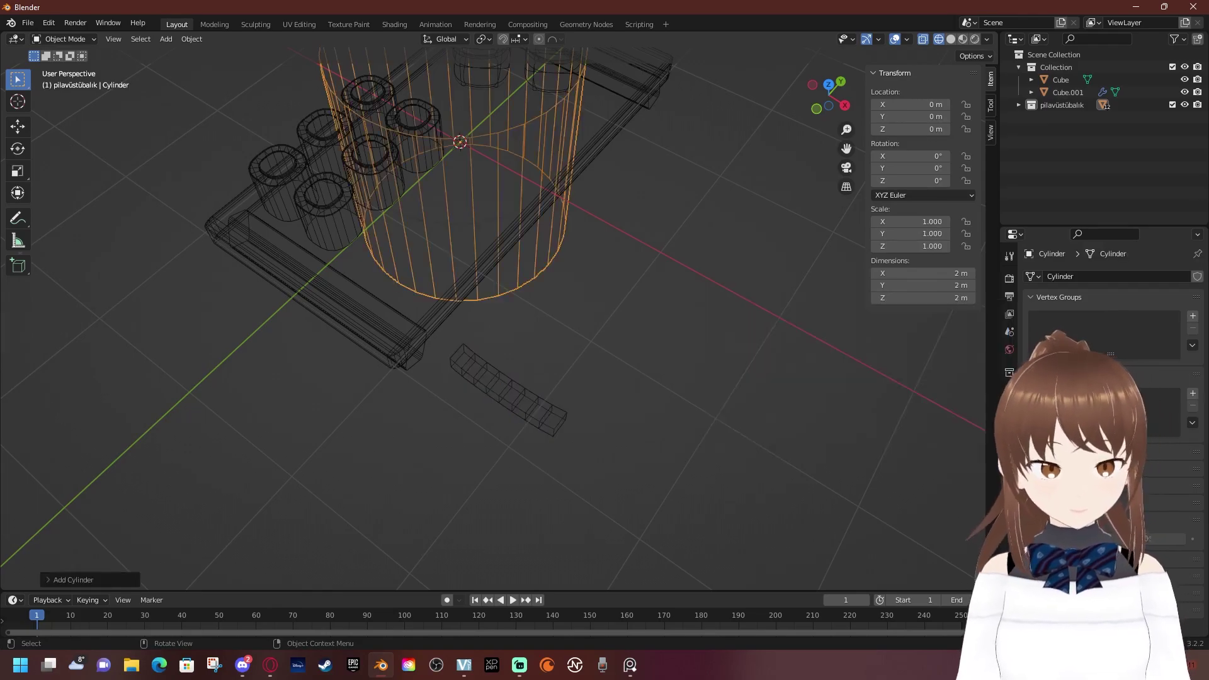
drag(923, 273, 923, 297)
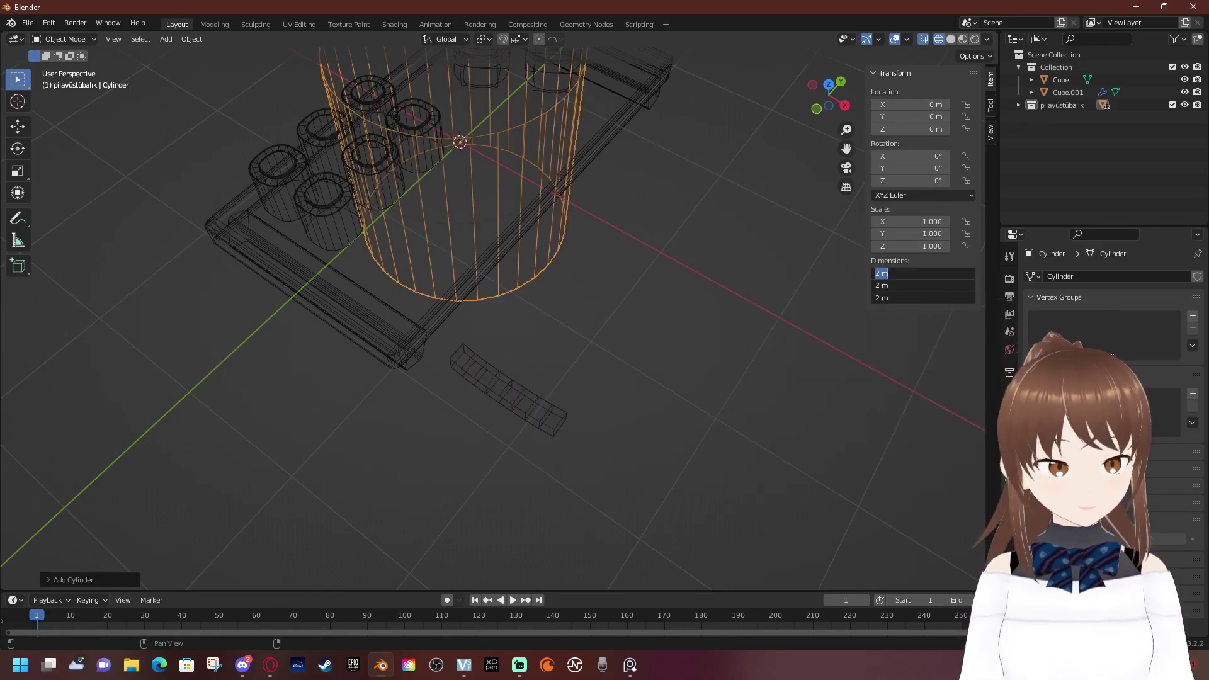
key(Escape)
drag(909, 221, 910, 245)
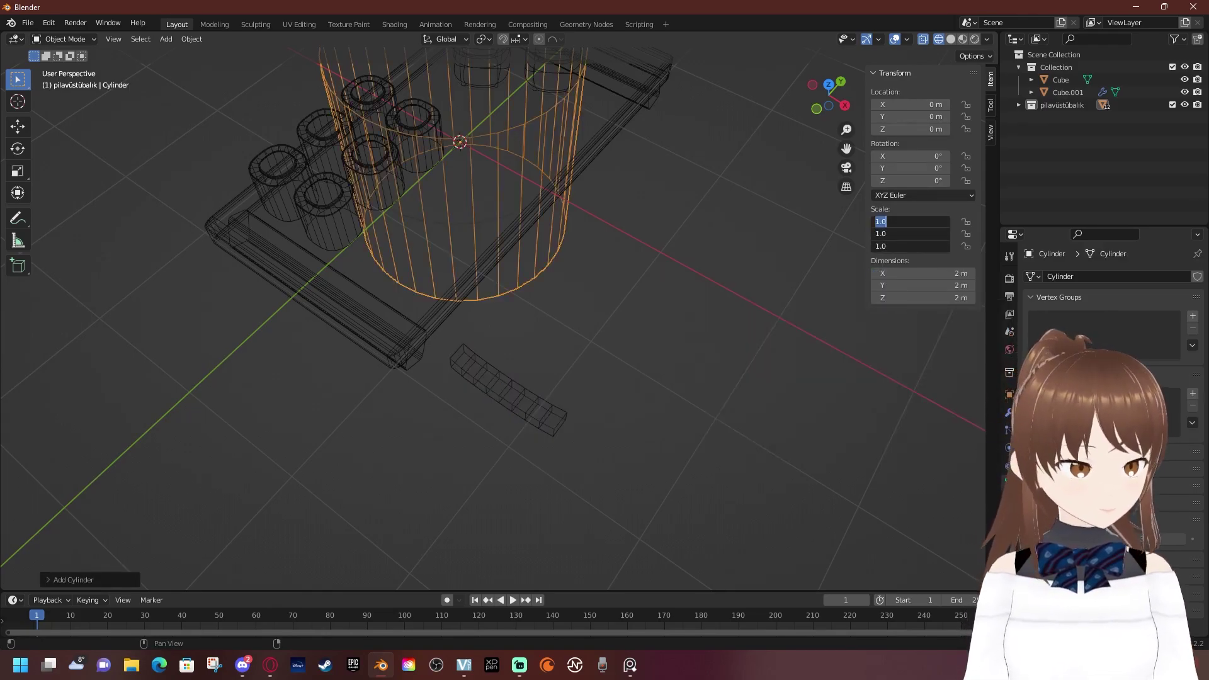
text(0.1)
key(Return)
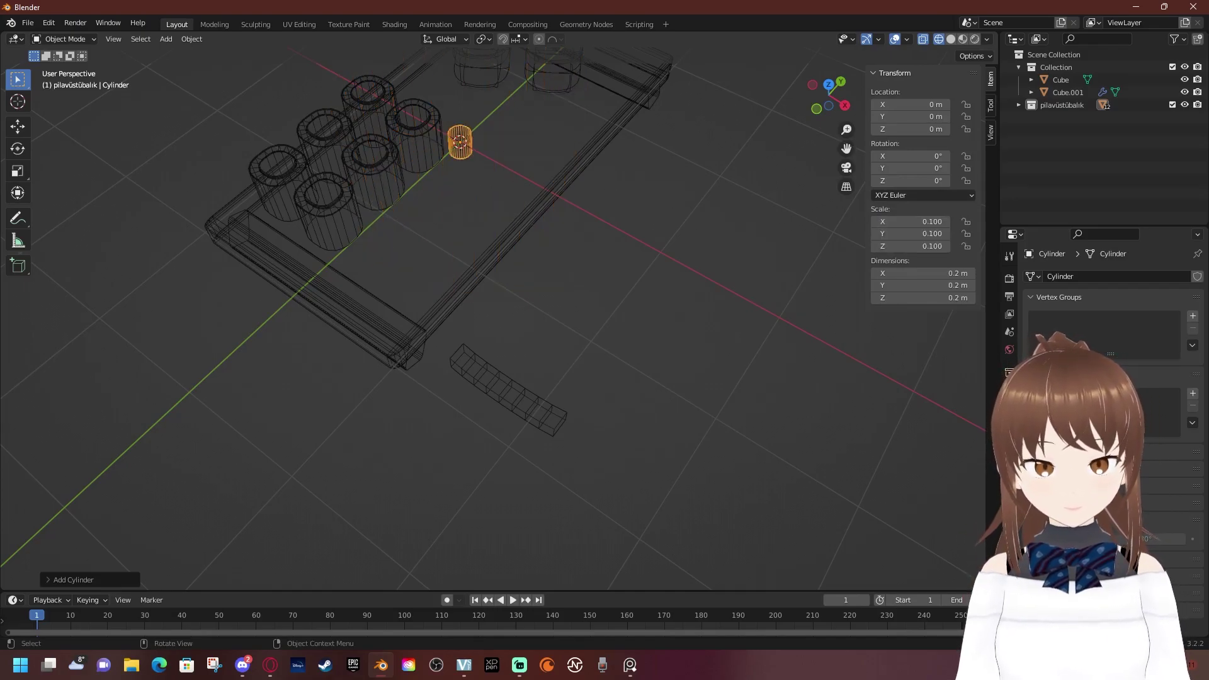
key(g)
key(x)
key(Return)
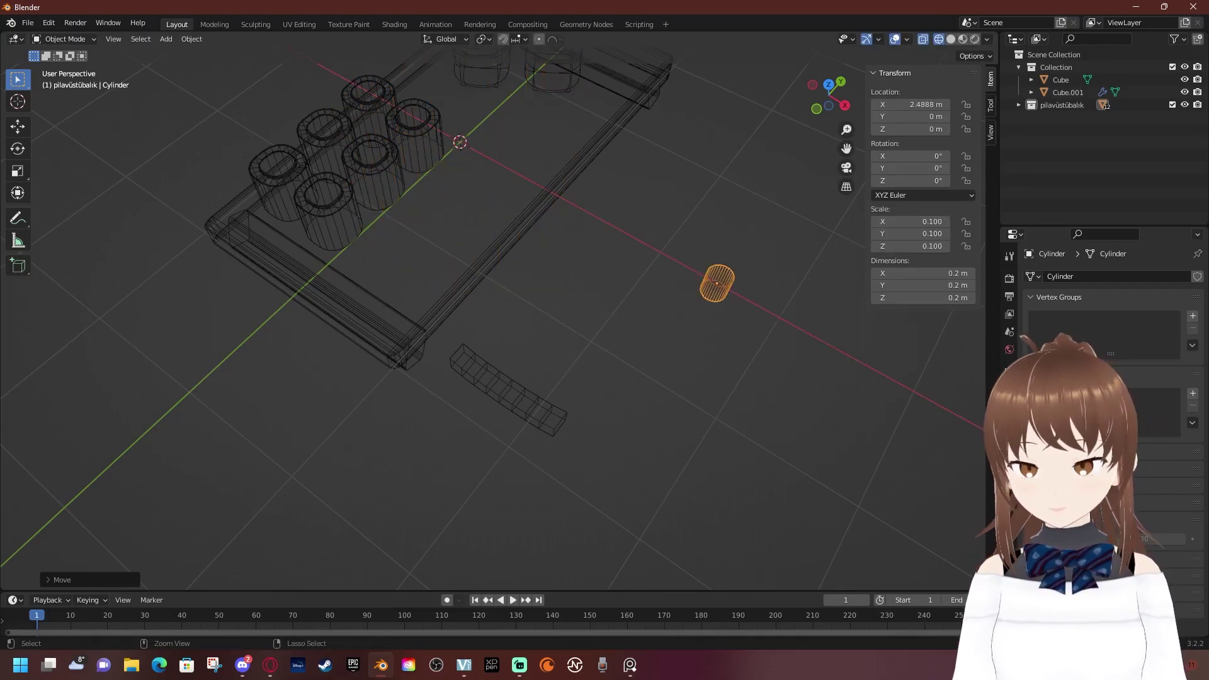
key(ctrl+z)
key(ctrl+z)
key(ctrl+z)
Add a fresh cylinder at the origin with 16 vertices
key(F3)
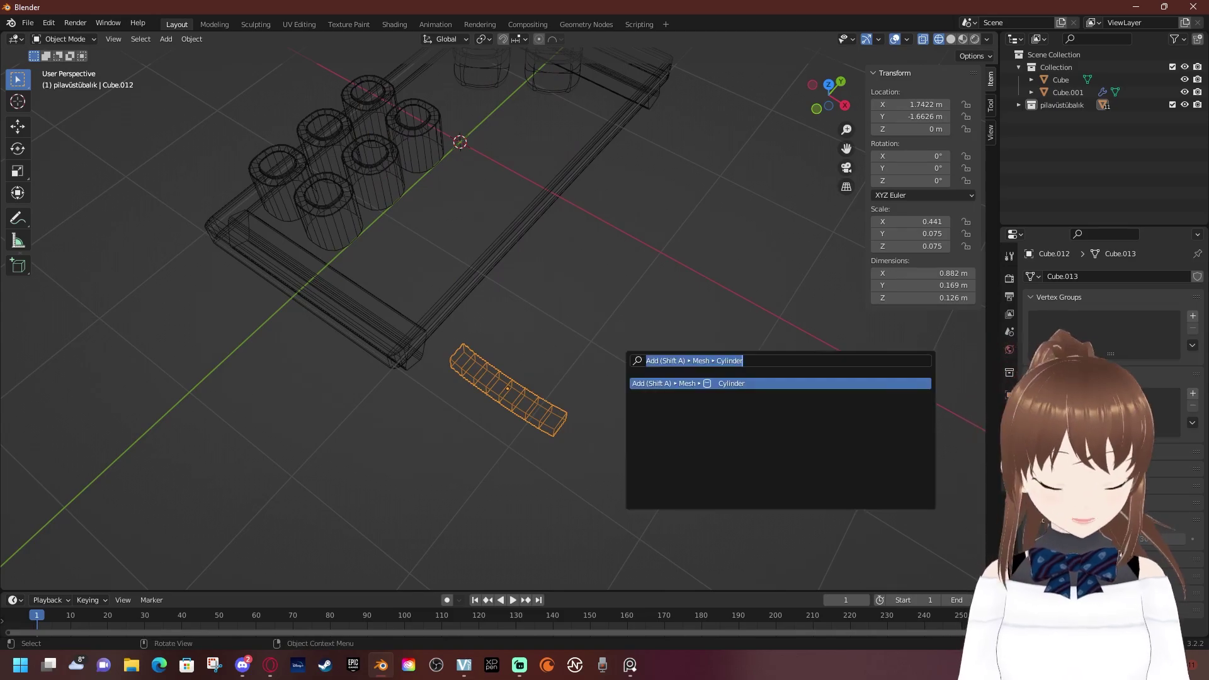
text(cy)
key(Return)
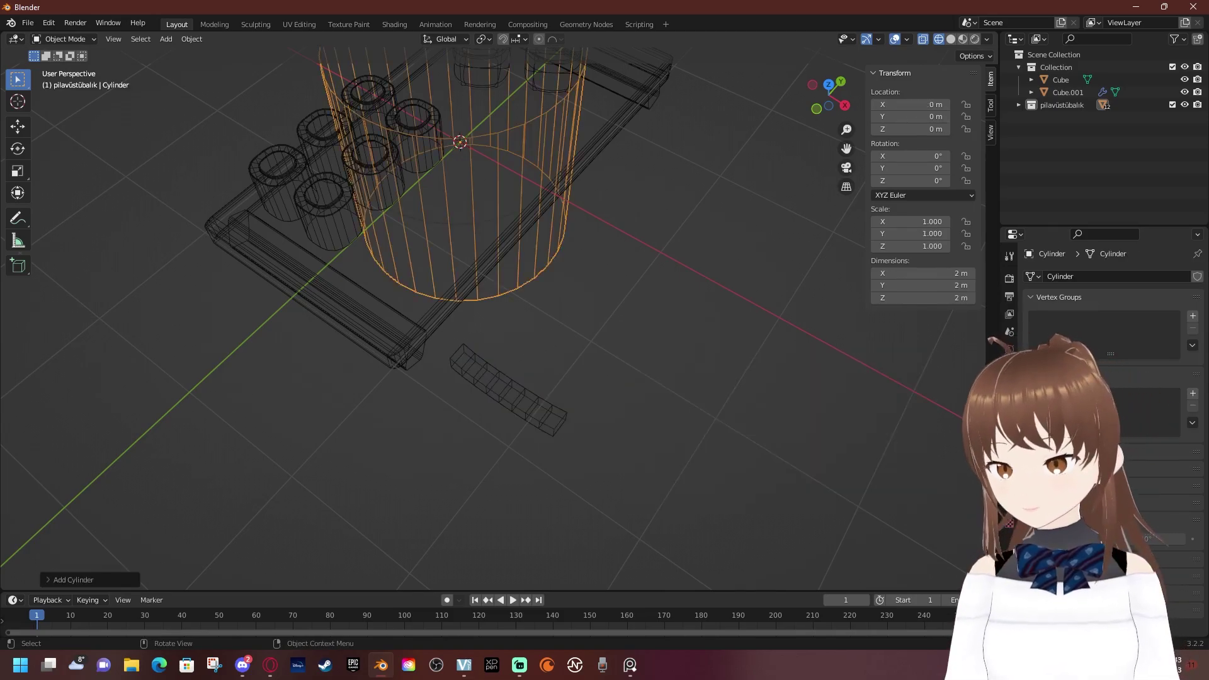
click(74, 579)
click(162, 428)
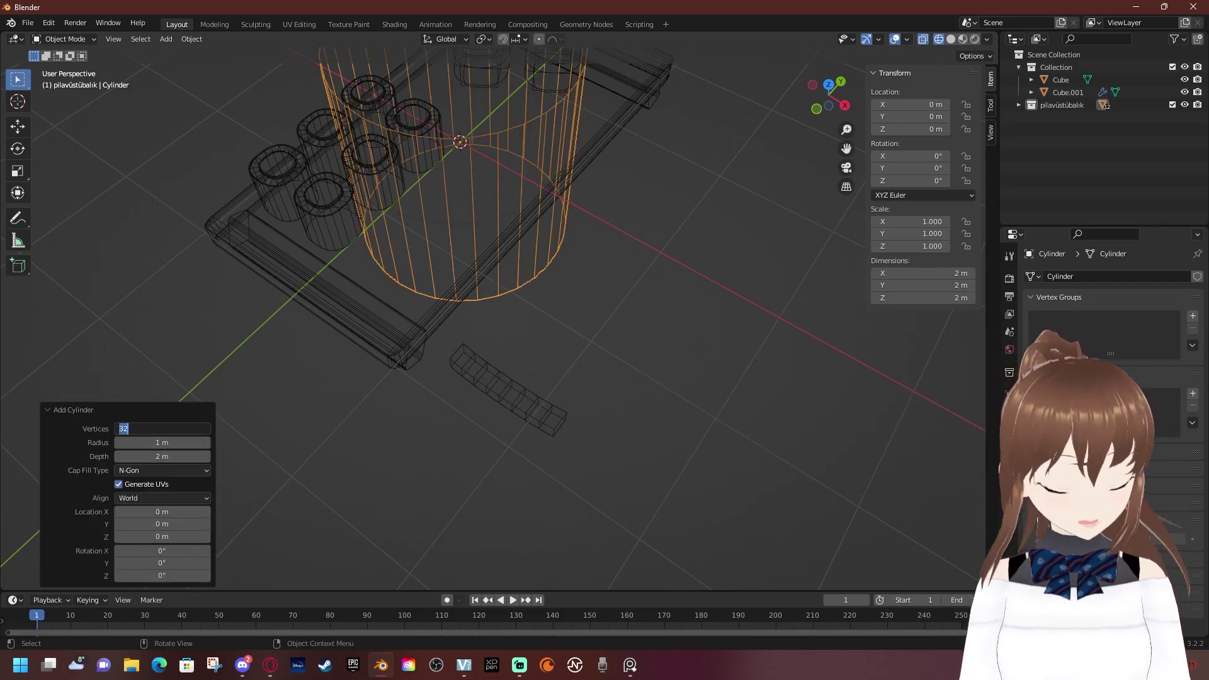
text(16)
key(Return)
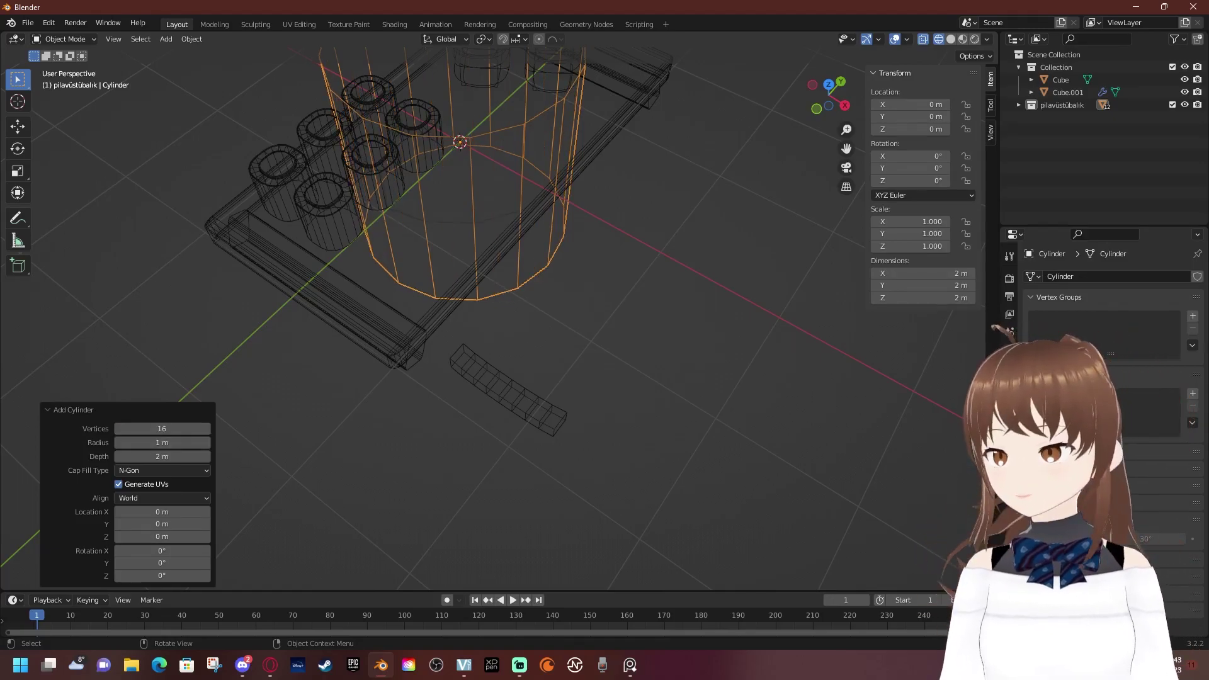
From the top view, move the cylinder 2.6462 m along X
middle_drag(479, 302, 485, 352)
key(KP_7)
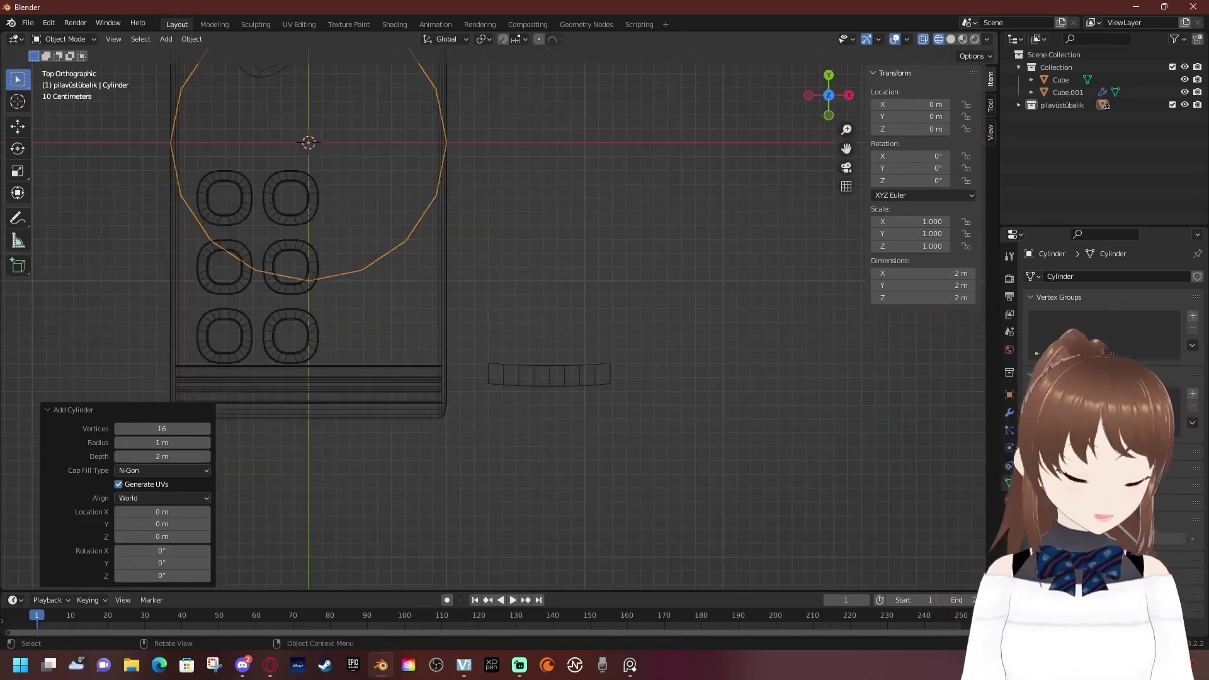
key(KP_Decimal)
scroll(387, 243, up, 2)
key(g)
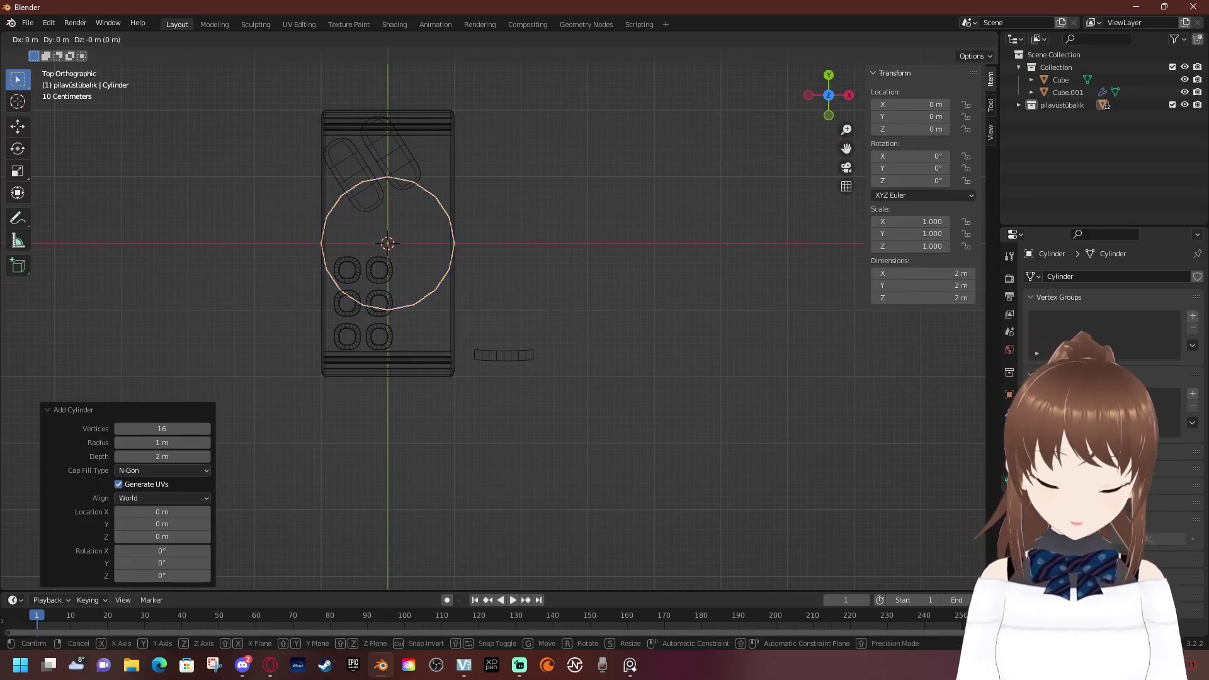
key(x)
key(Return)
Set the cylinder's scale to 0.08, making it 0.16 m across
key(s)
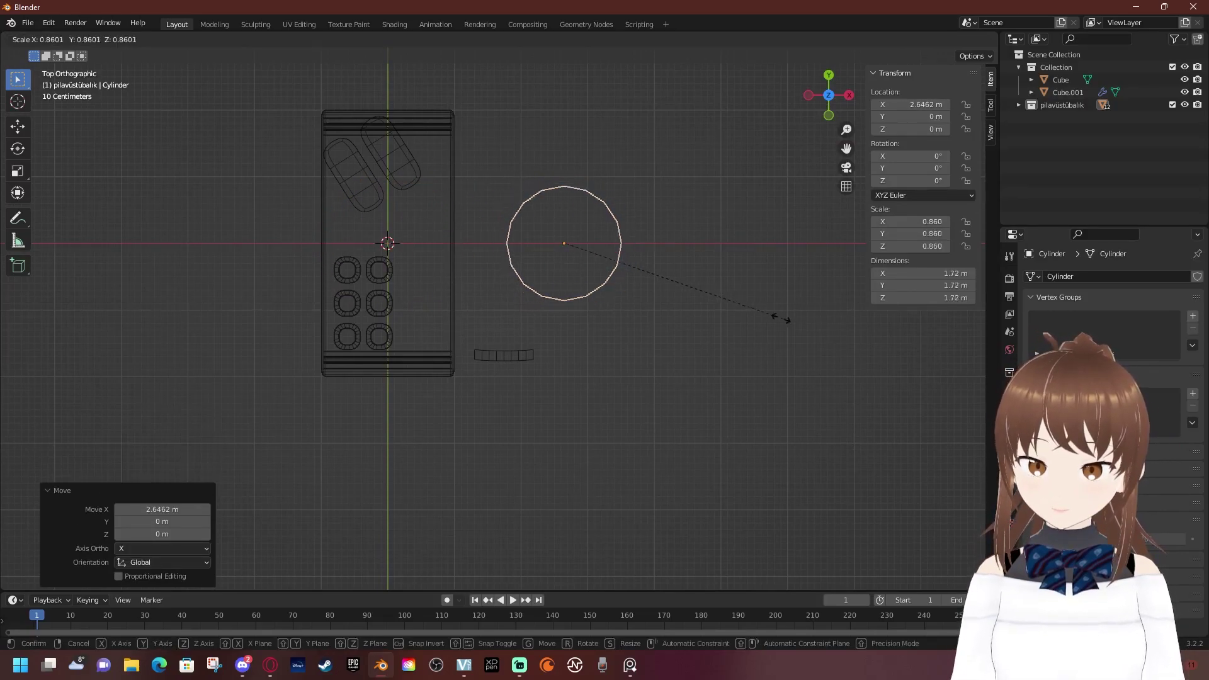
key(Escape)
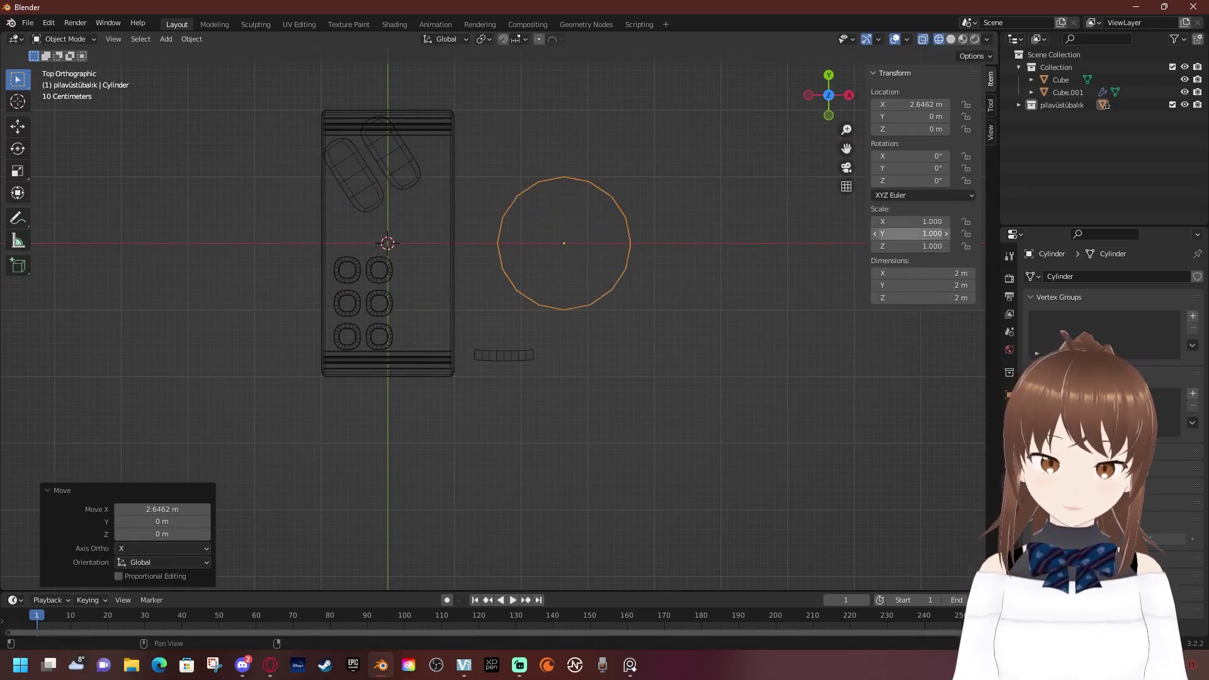
drag(910, 221, 910, 247)
text(0.1)
key(Return)
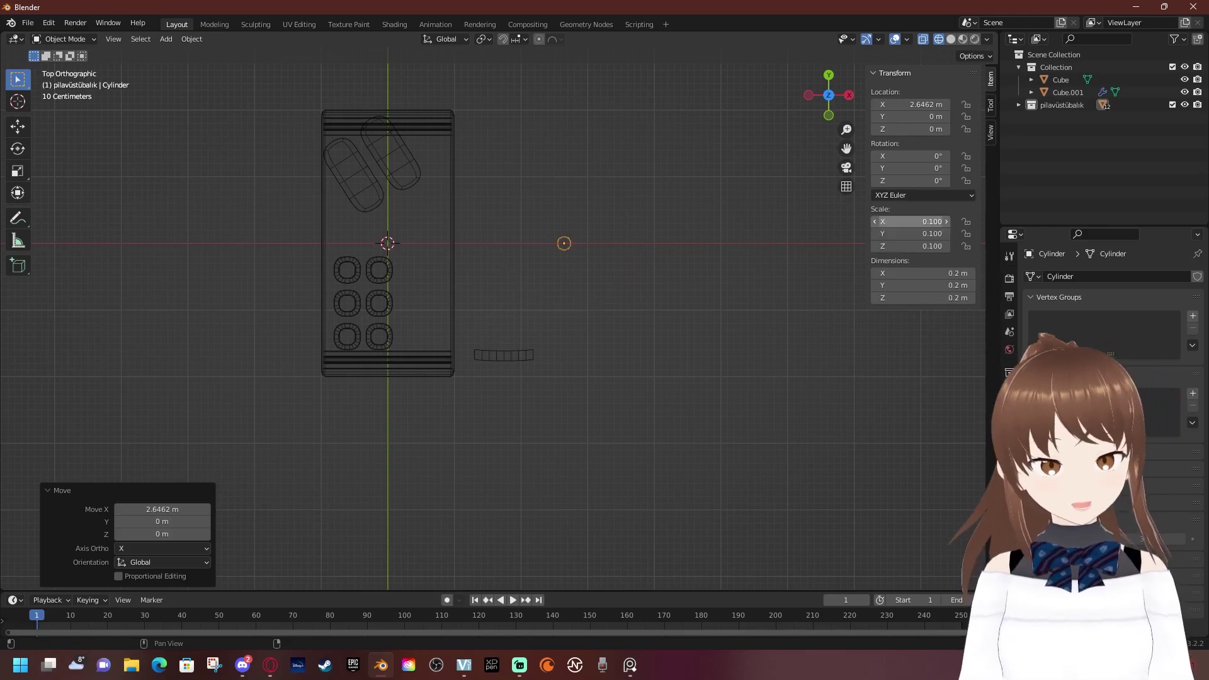
middle_drag(567, 378, 630, 327)
key(KP_1)
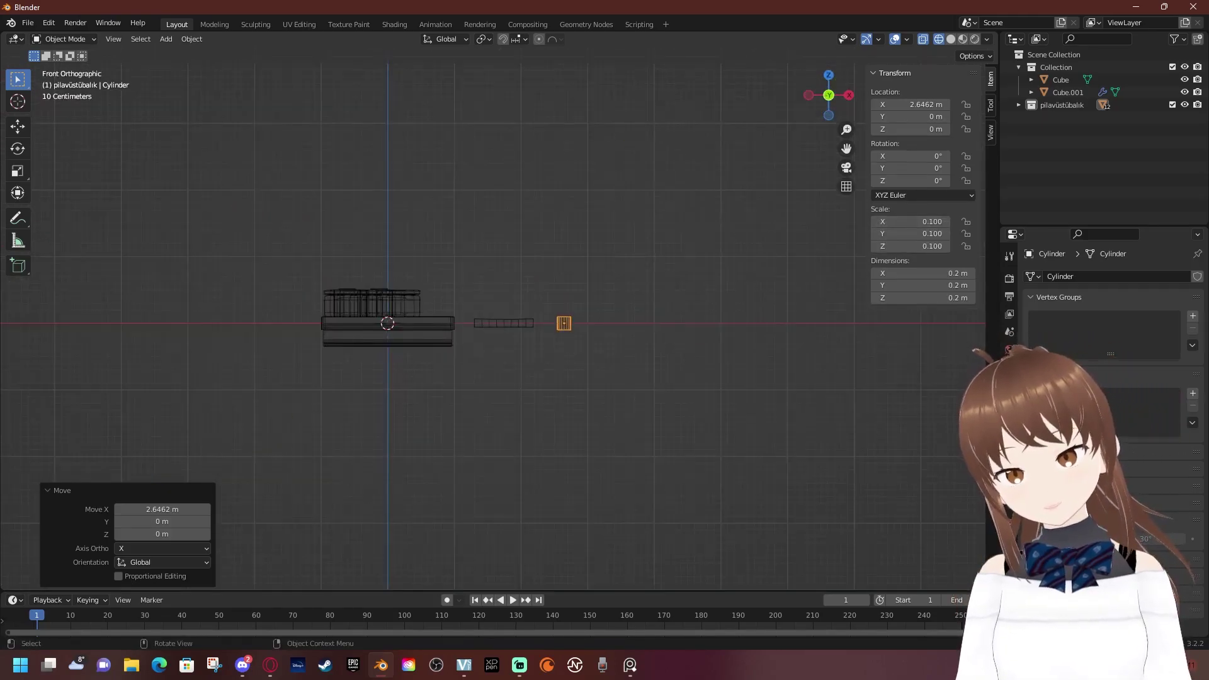
scroll(497, 321, up, 4)
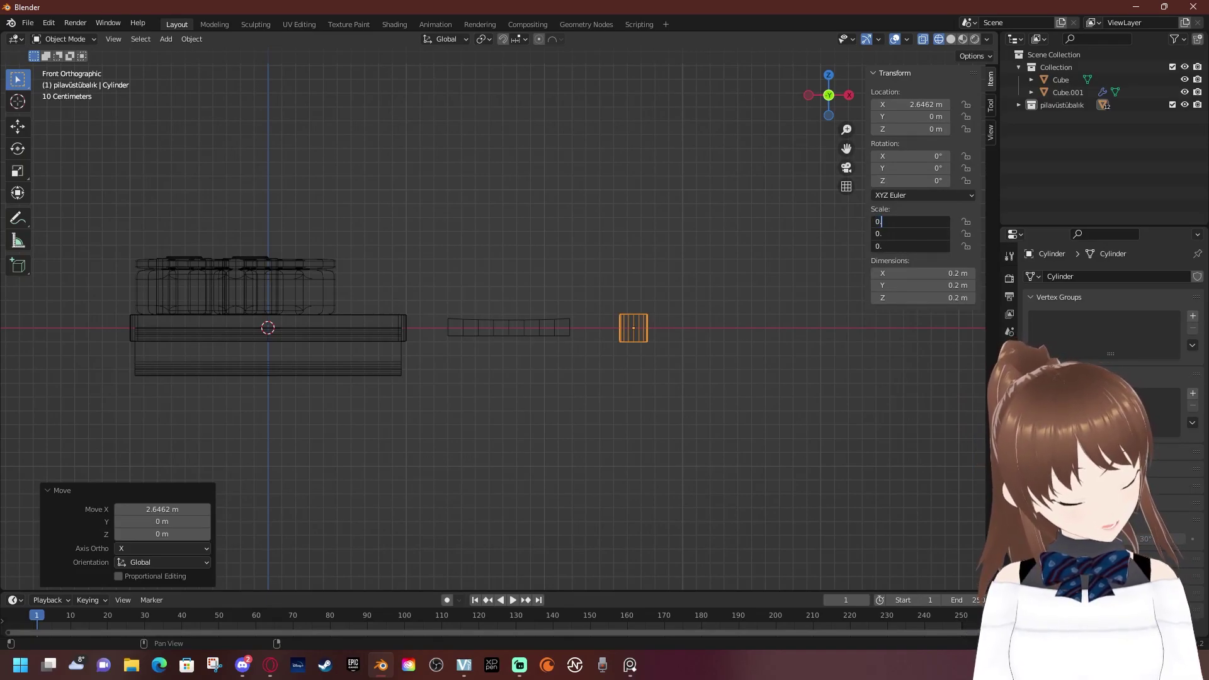
key(Return)
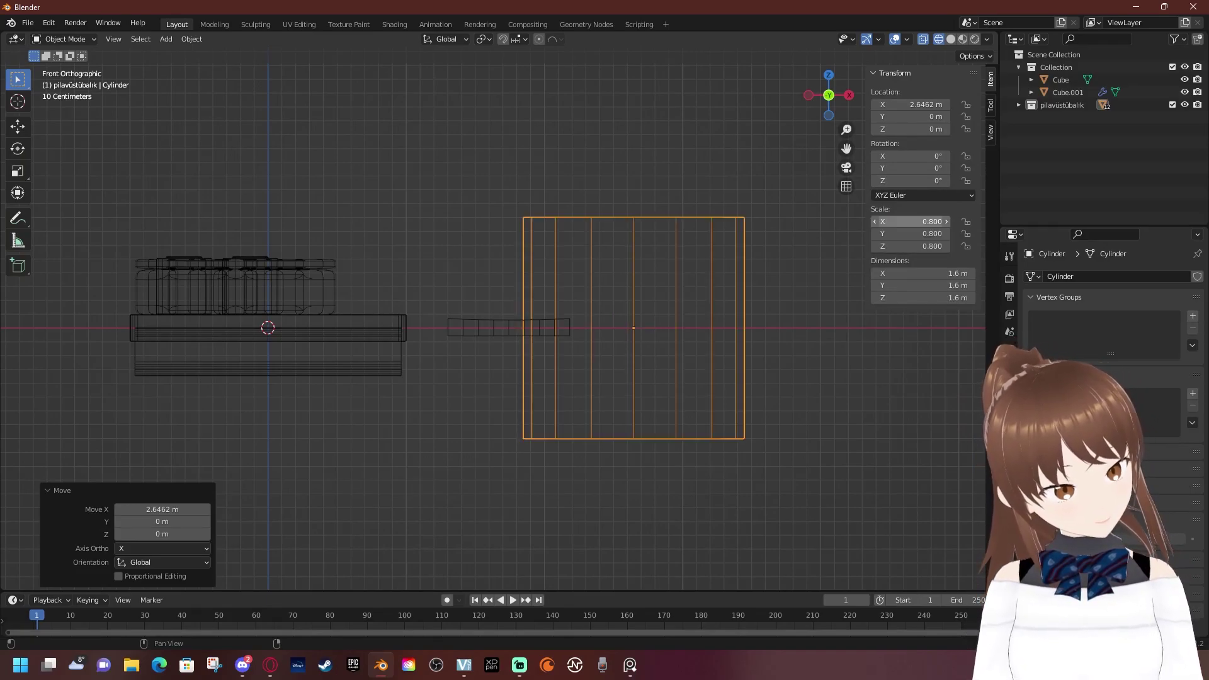
drag(913, 221, 913, 246)
text(0.08)
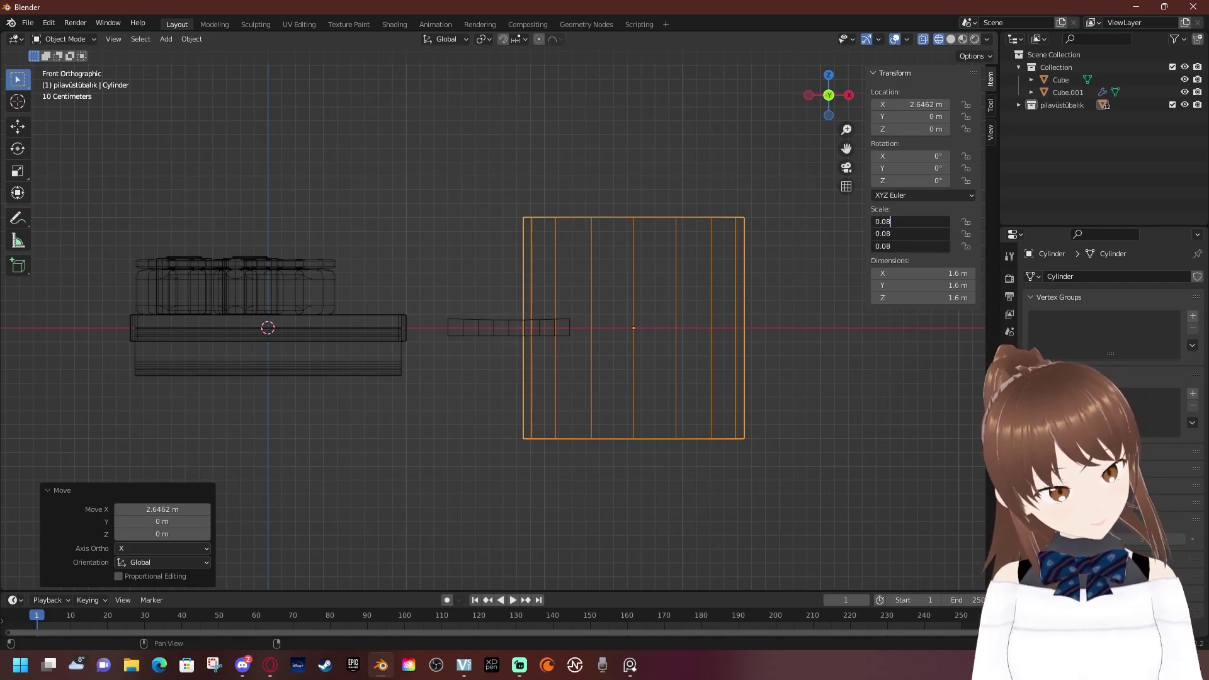
key(Return)
Rotate the cylinder 90° about X to lay it on its side
middle_drag(491, 315, 516, 289)
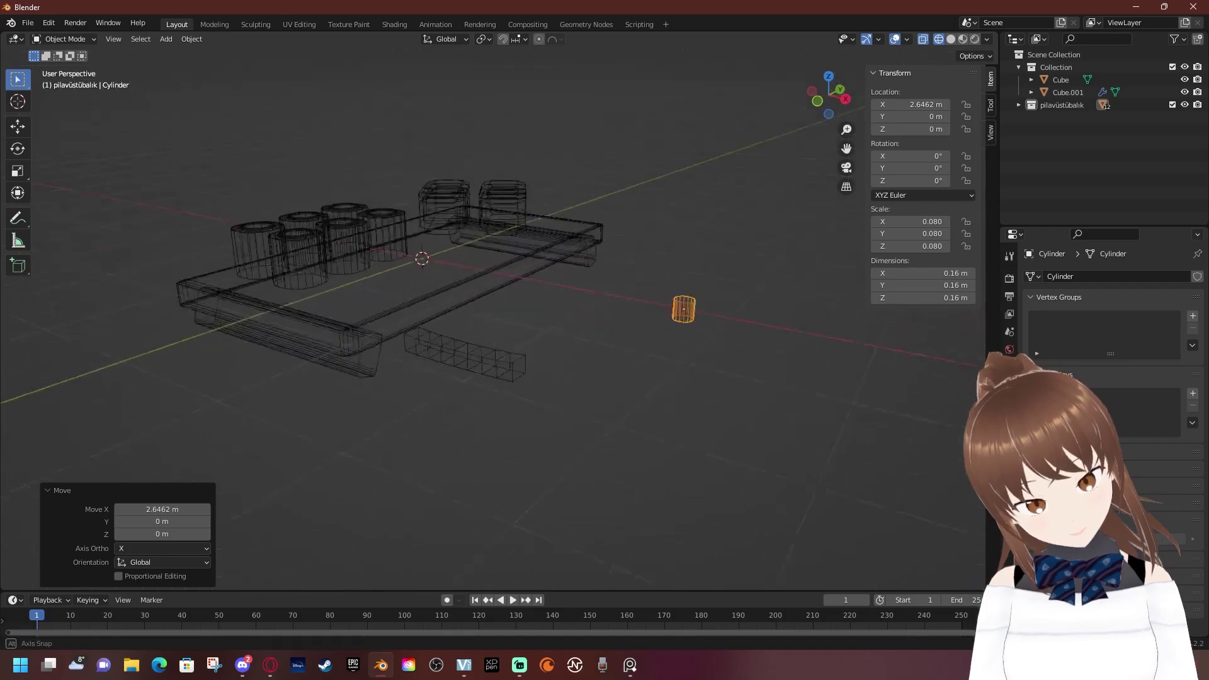
middle_drag(441, 252, 478, 246)
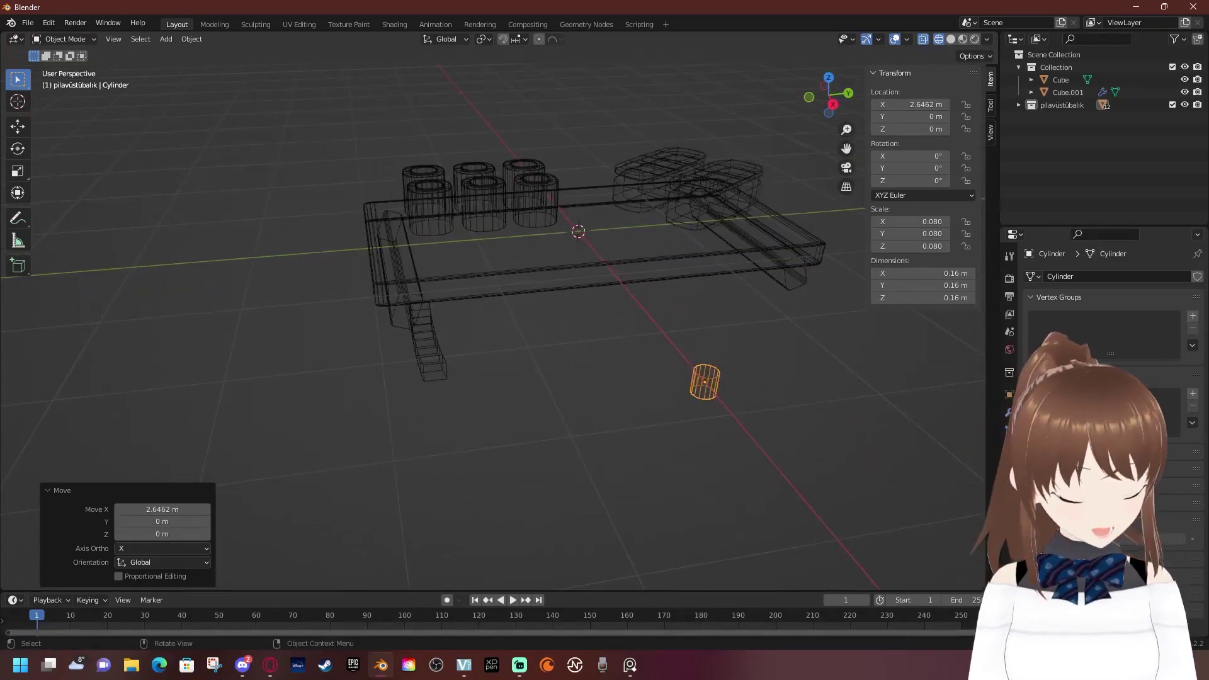
key(r)
key(x)
key(9)
key(0)
key(Return)
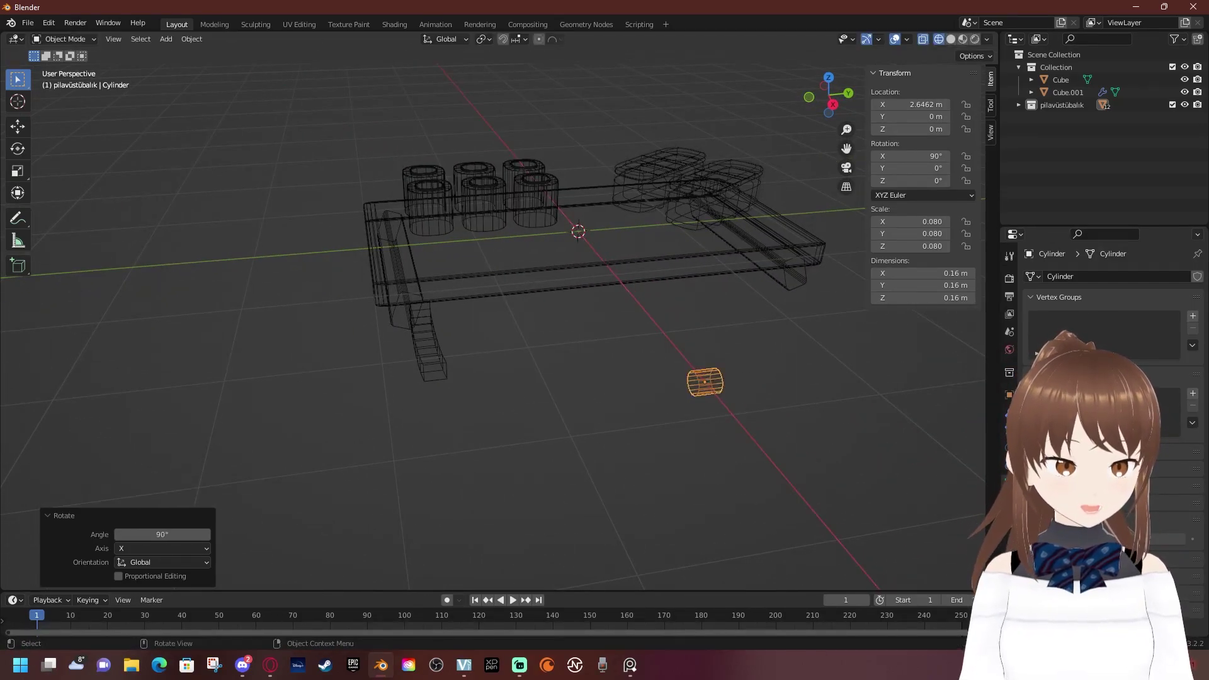
Begin stretching the cylinder lengthwise into a rod
middle_drag(756, 409, 837, 415)
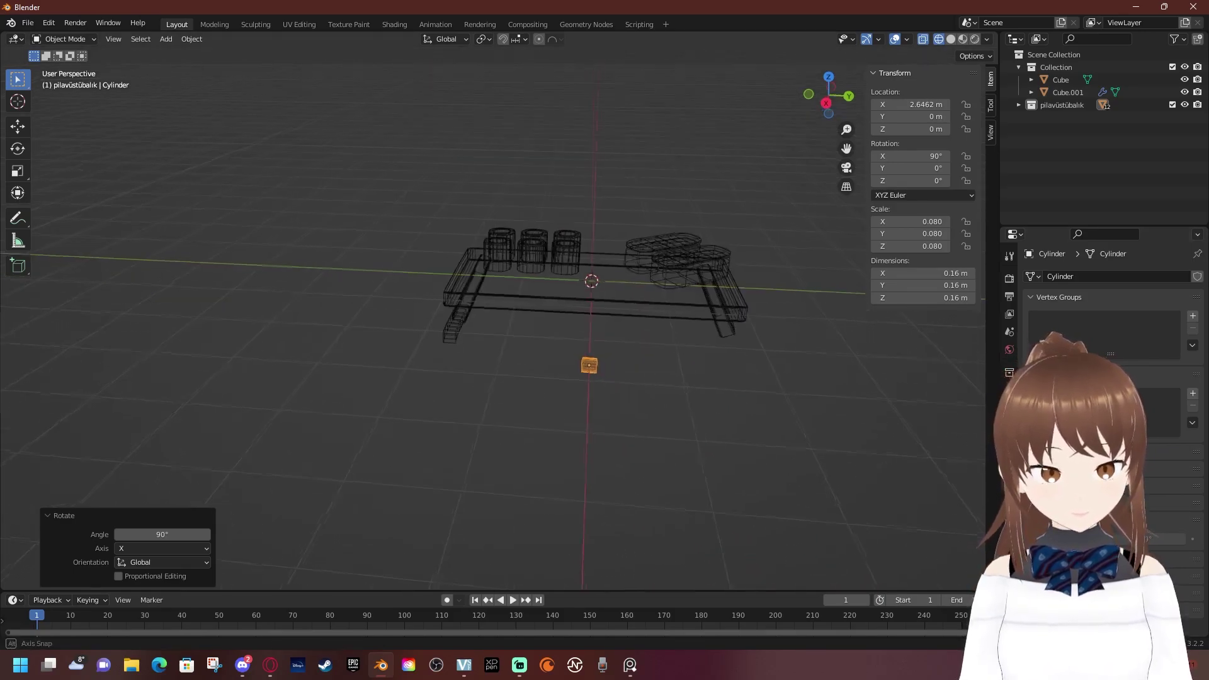
key(s)
key(Escape)
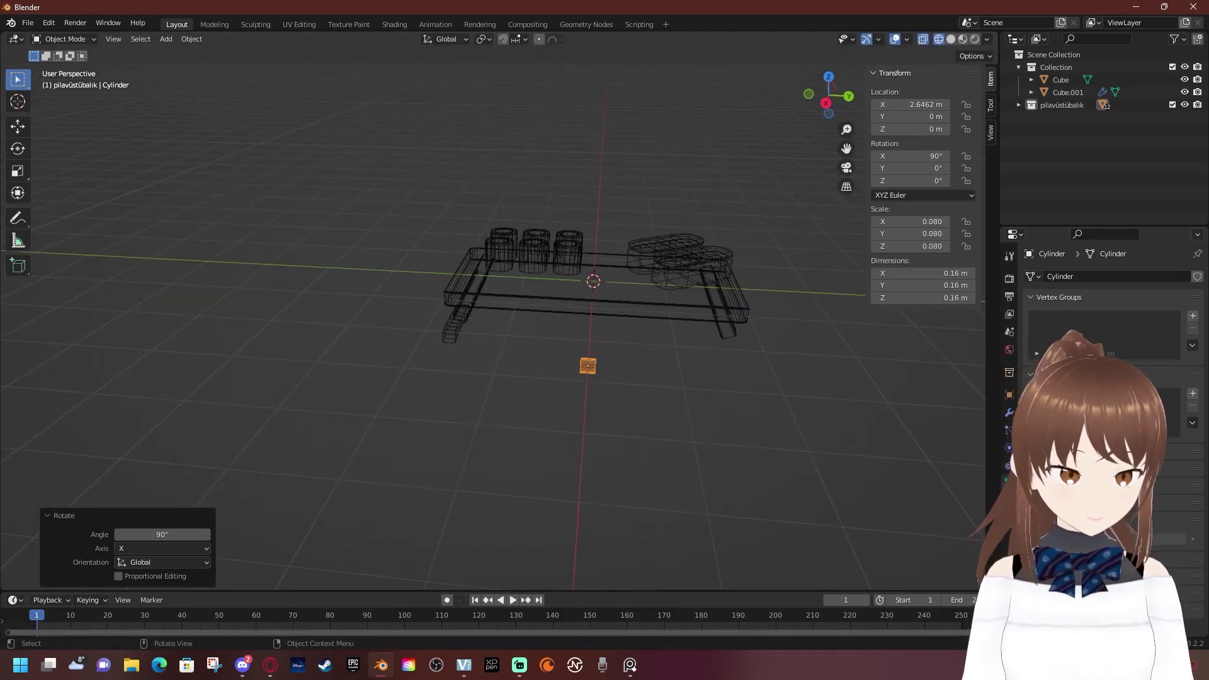
key(s)
key(x)
key(y)
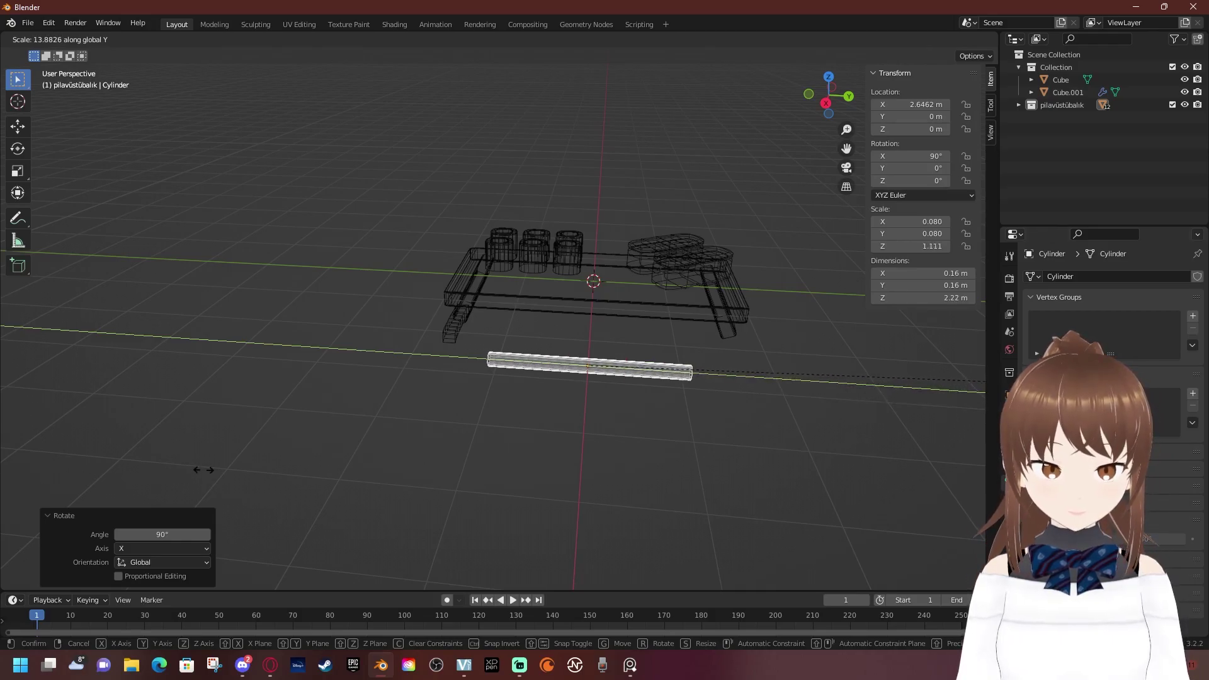
Finish stretching the cylinder into a 2.28 m long rod
click(270, 470)
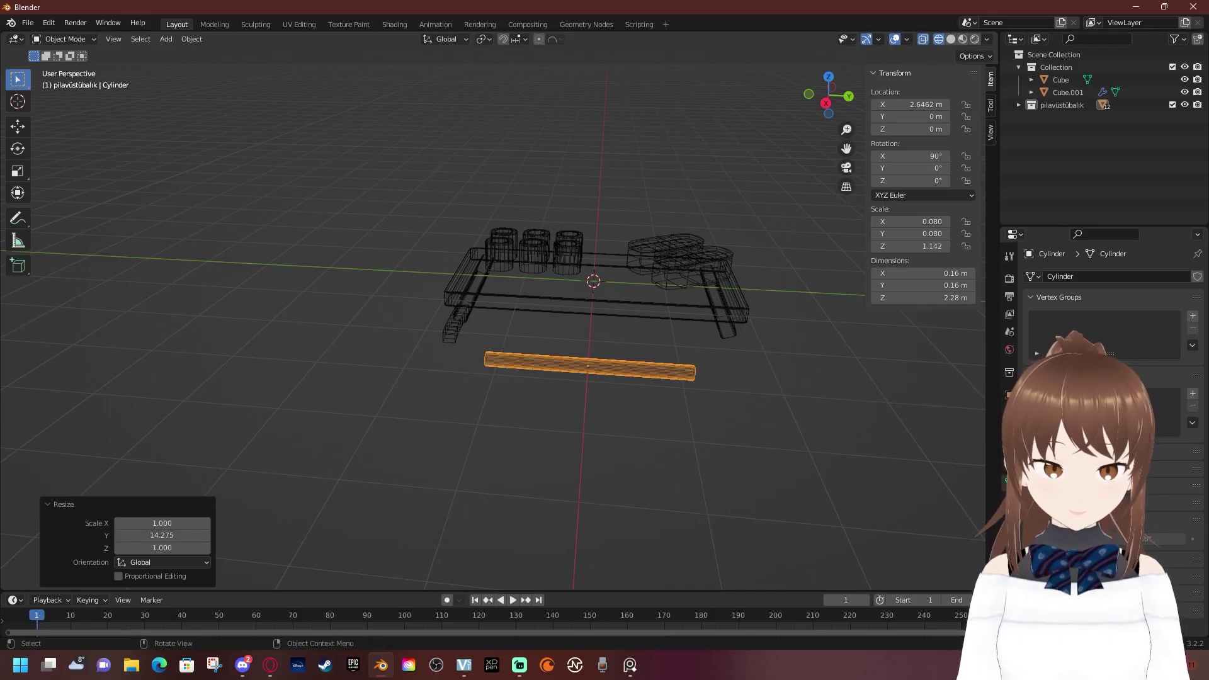
middle_drag(271, 469, 516, 466)
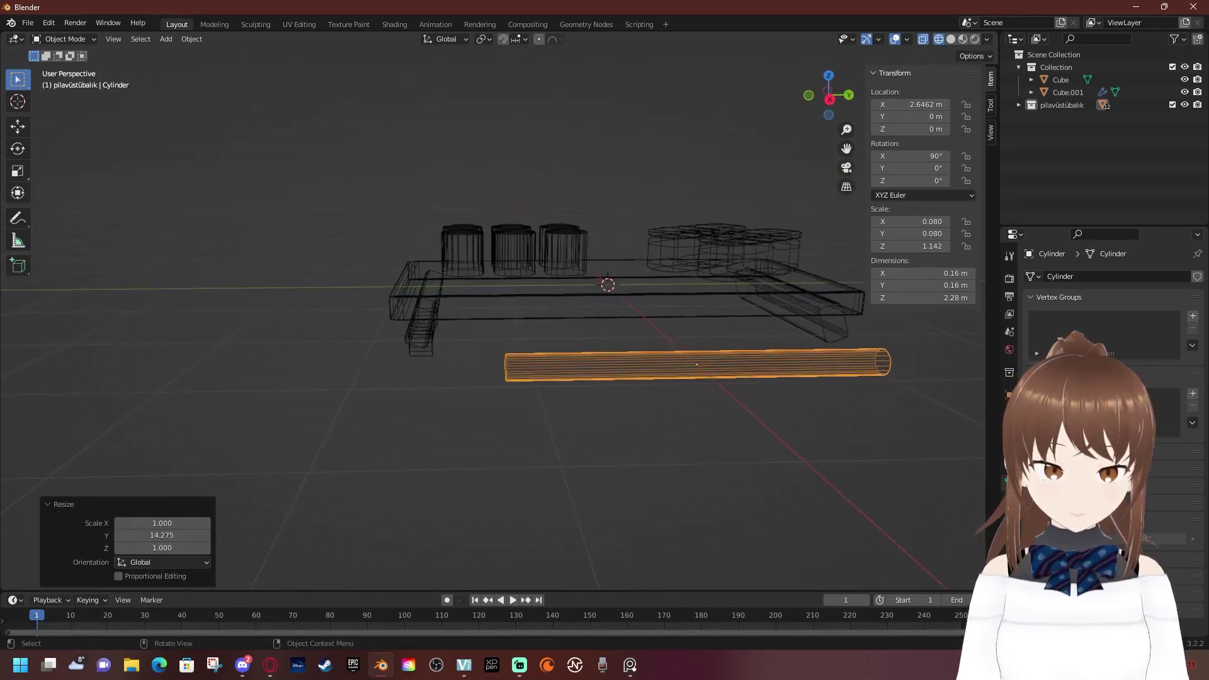
scroll(569, 284, down, 3)
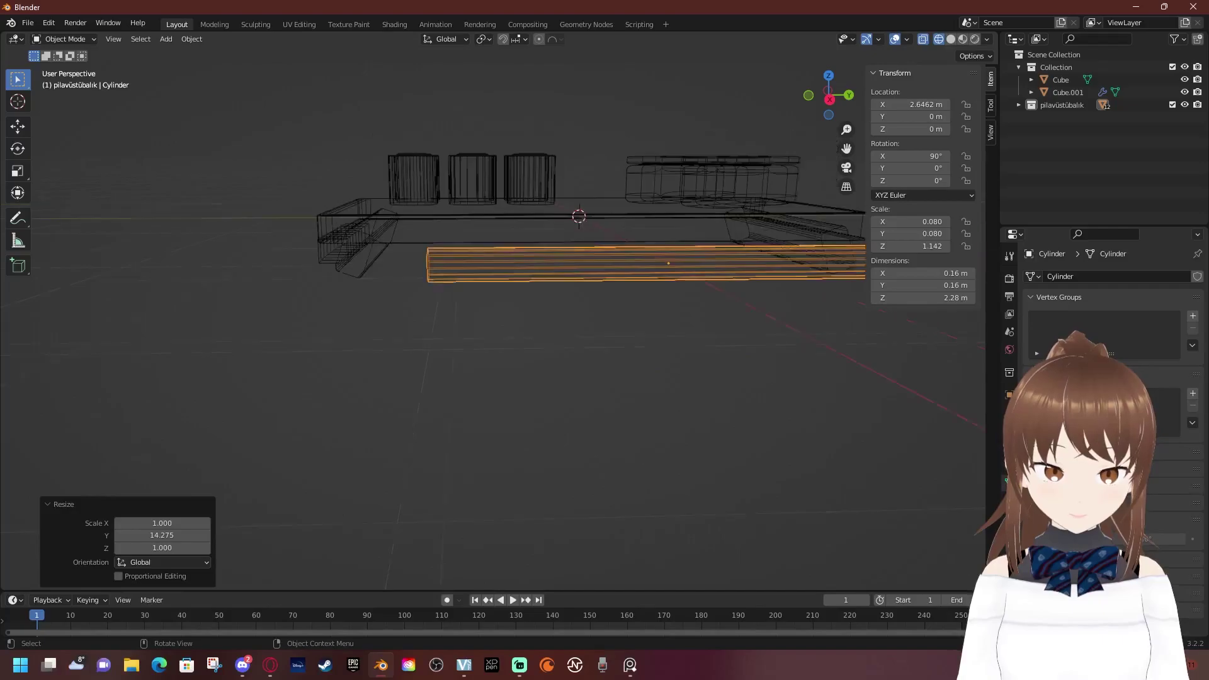
middle_drag(516, 466, 440, 410)
In Right Orthographic view, enter Edit Mode and box-select the rod's left-end vertices
key(KP_1)
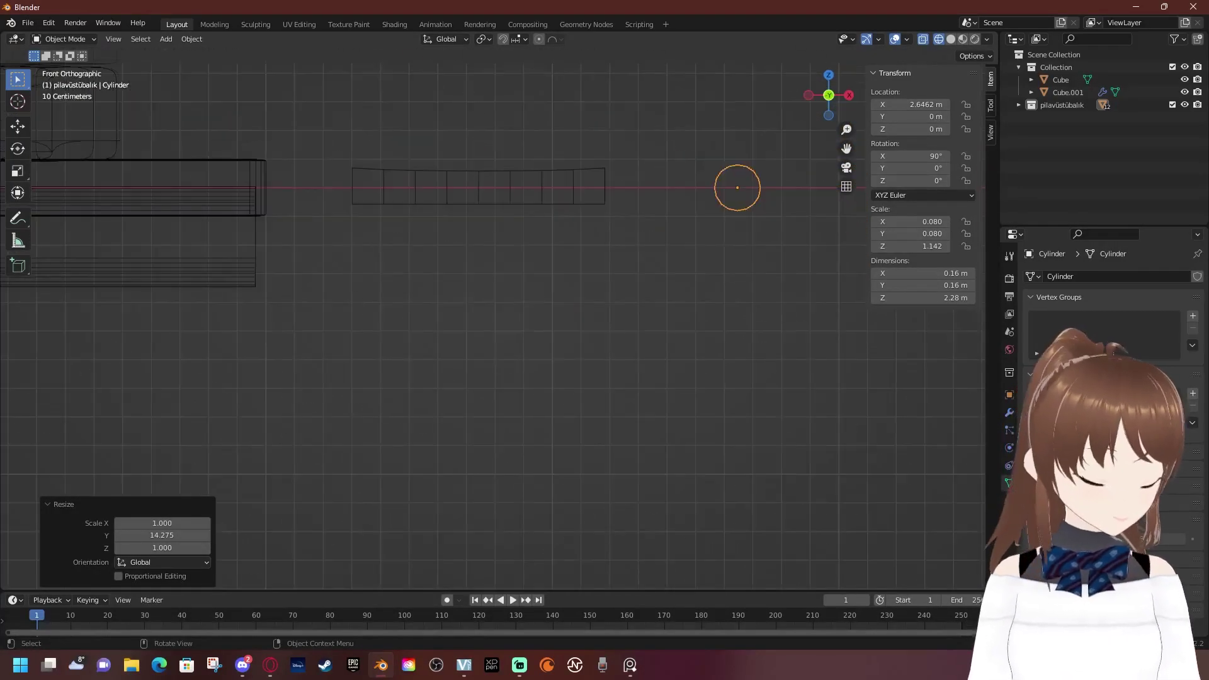
key(KP_3)
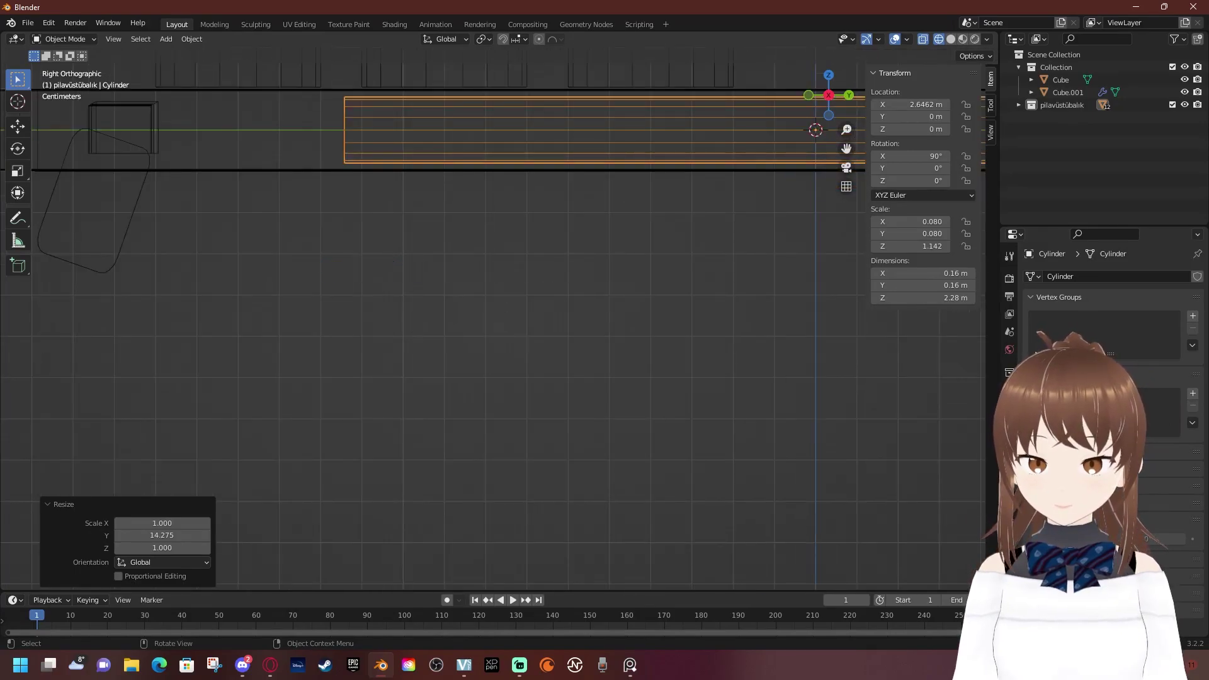
scroll(504, 314, up, 2)
key(Tab)
drag(364, 157, 480, 342)
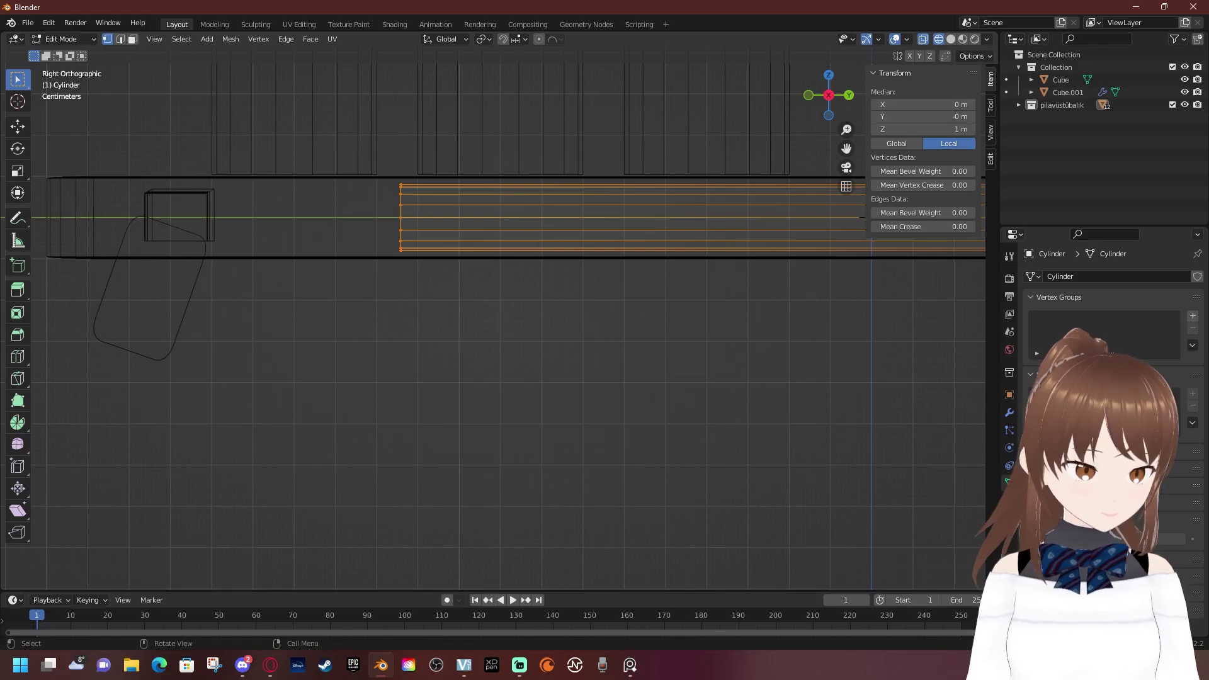
Taper the selected rod end to 0.349 scale
key(s)
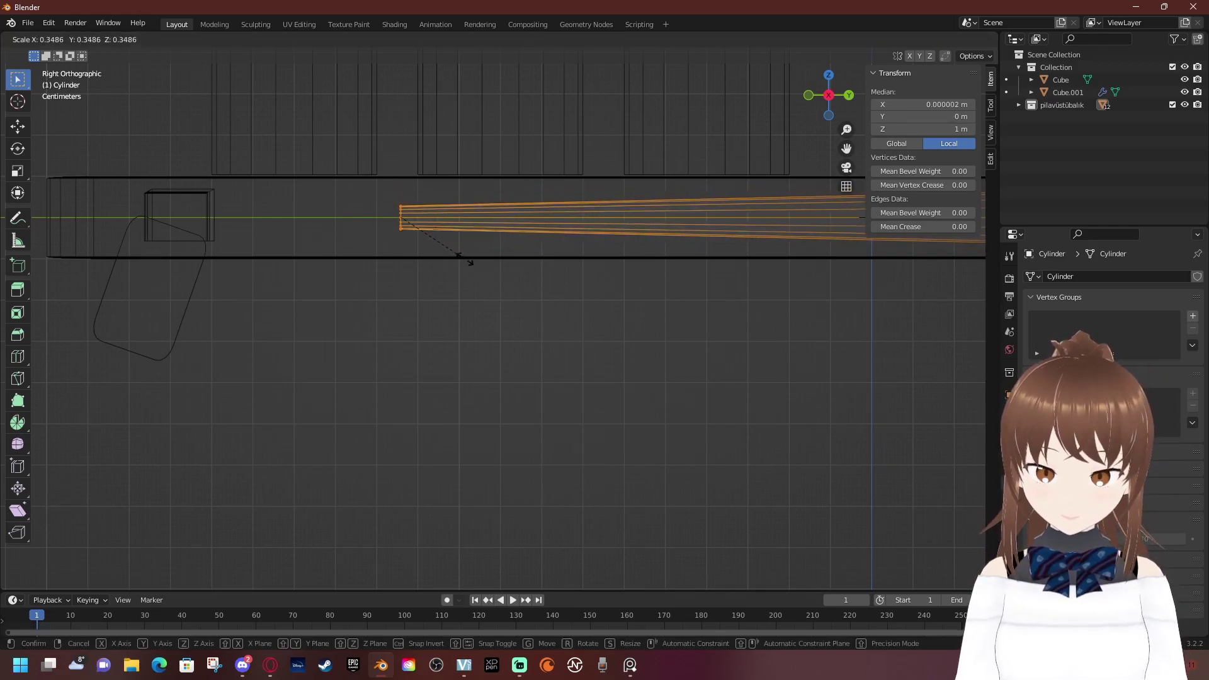
click(470, 263)
middle_drag(470, 263, 598, 267)
key(ctrl+b)
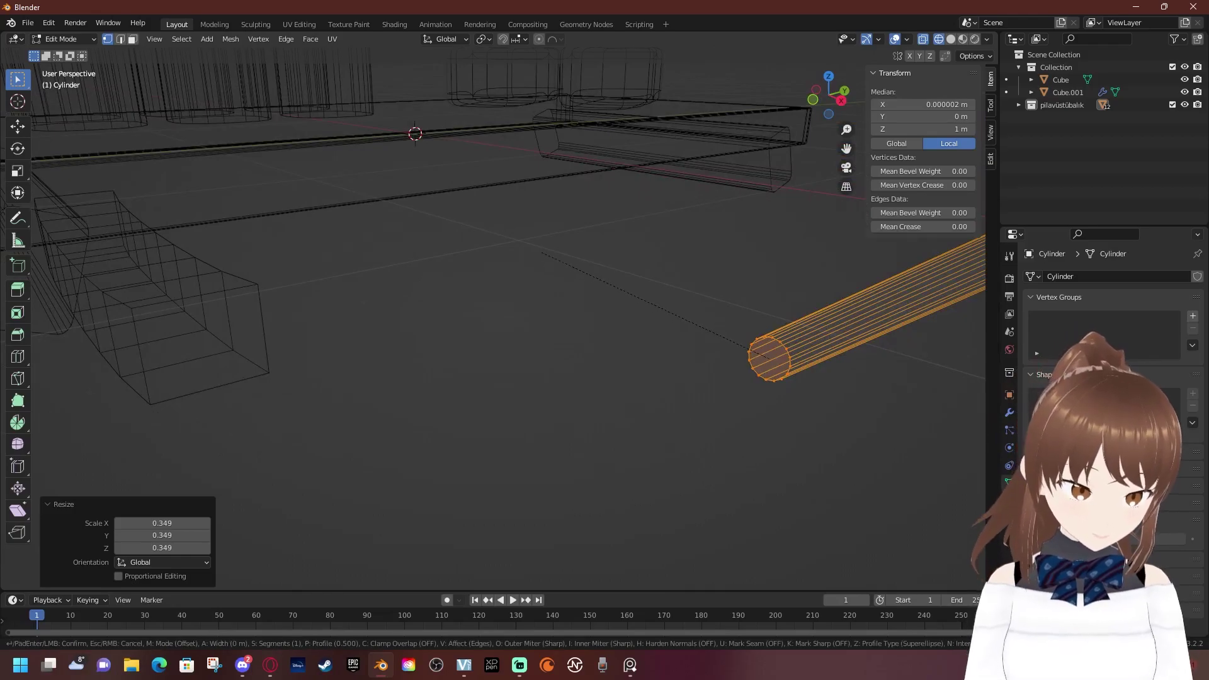
scroll(523, 232, up, 3)
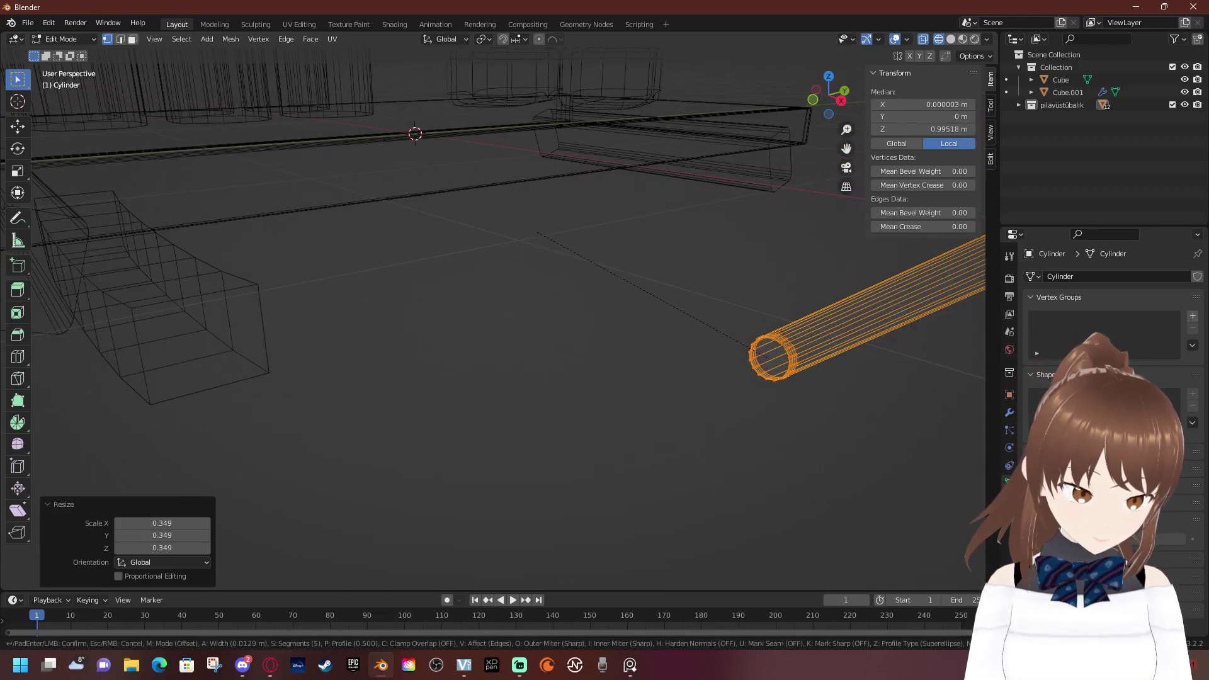
key(Escape)
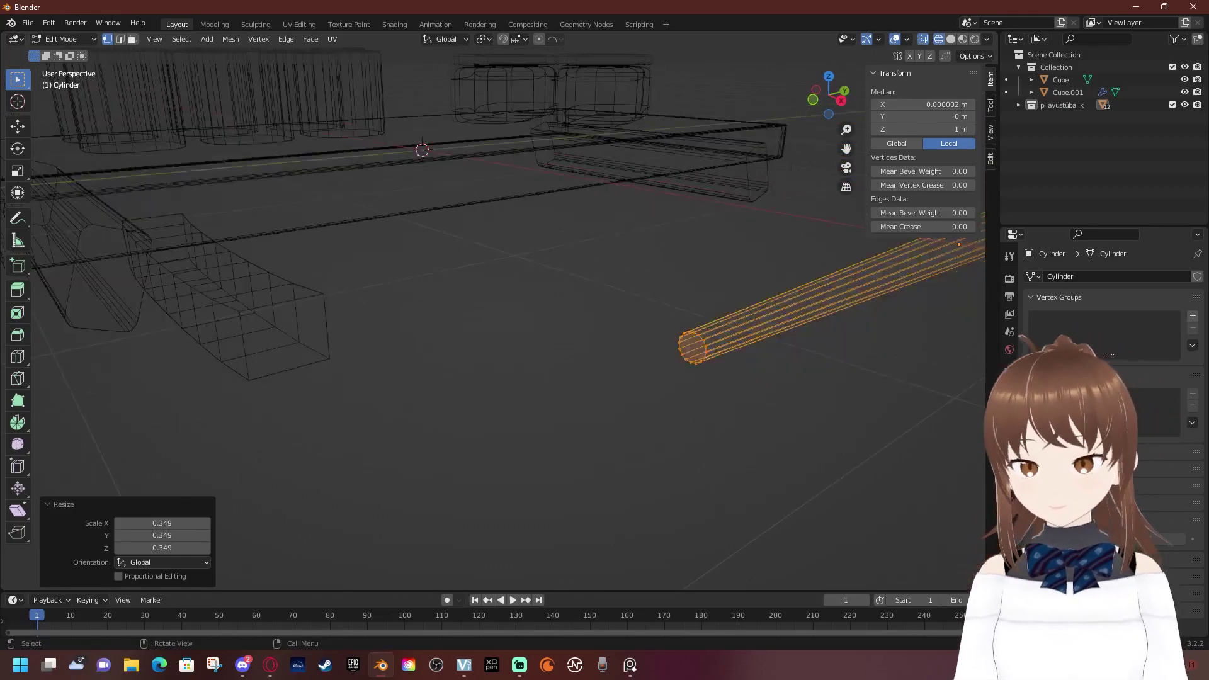
scroll(503, 284, up, 4)
shift+middle_drag(837, 296, 632, 286)
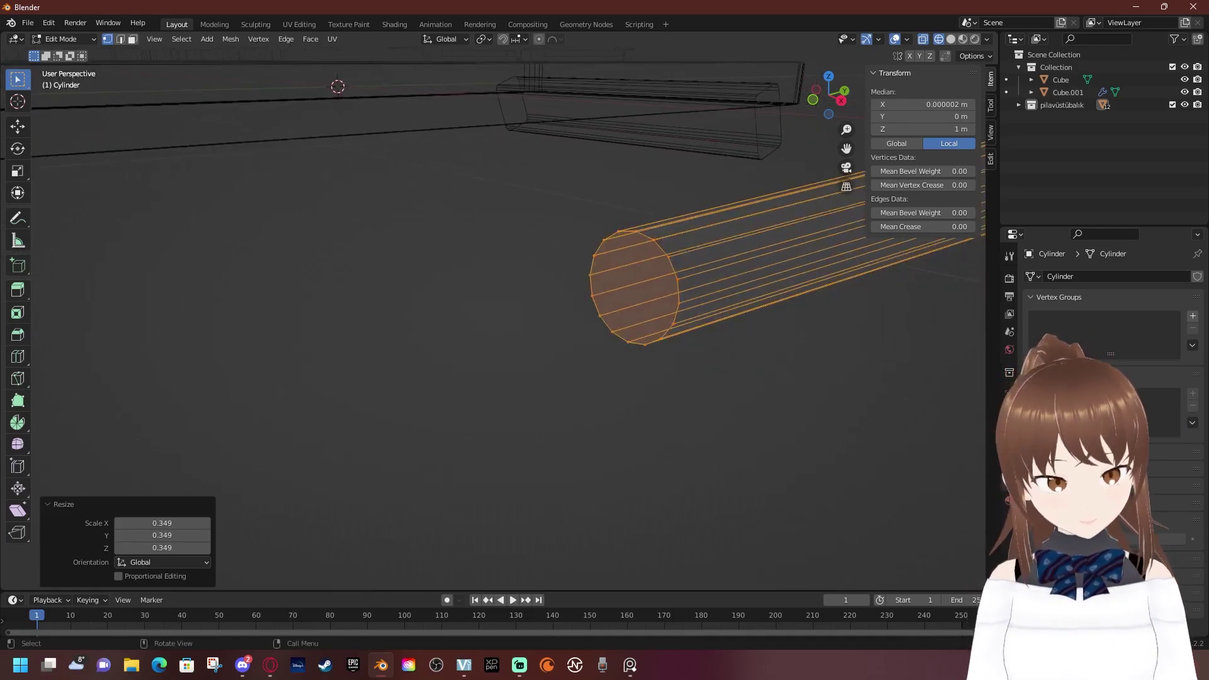
Bevel the narrow end's edges with 4 segments and return to Object Mode
key(ctrl+b)
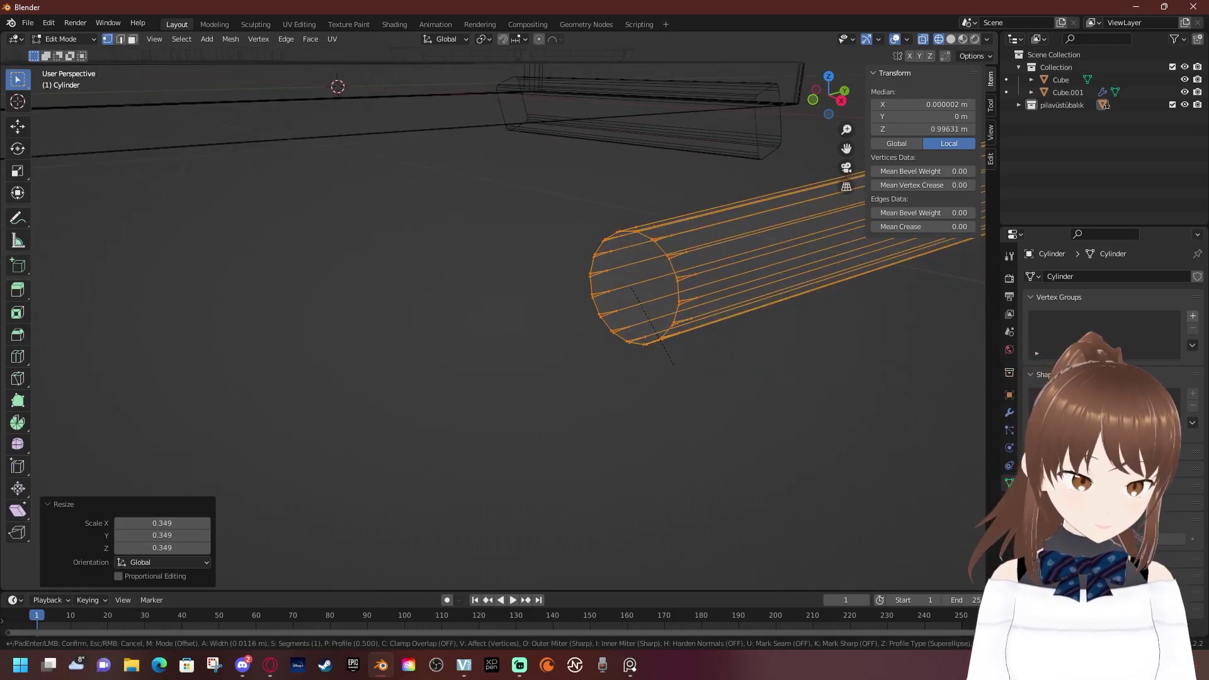
key(v)
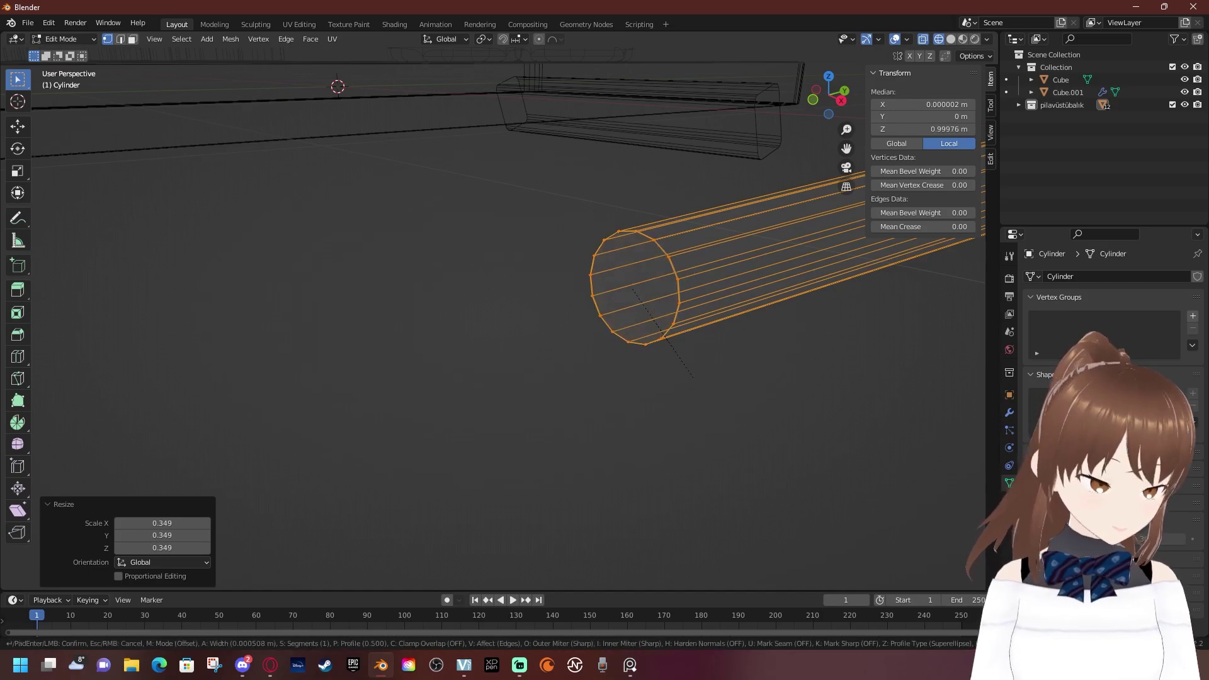
scroll(702, 386, up, 3)
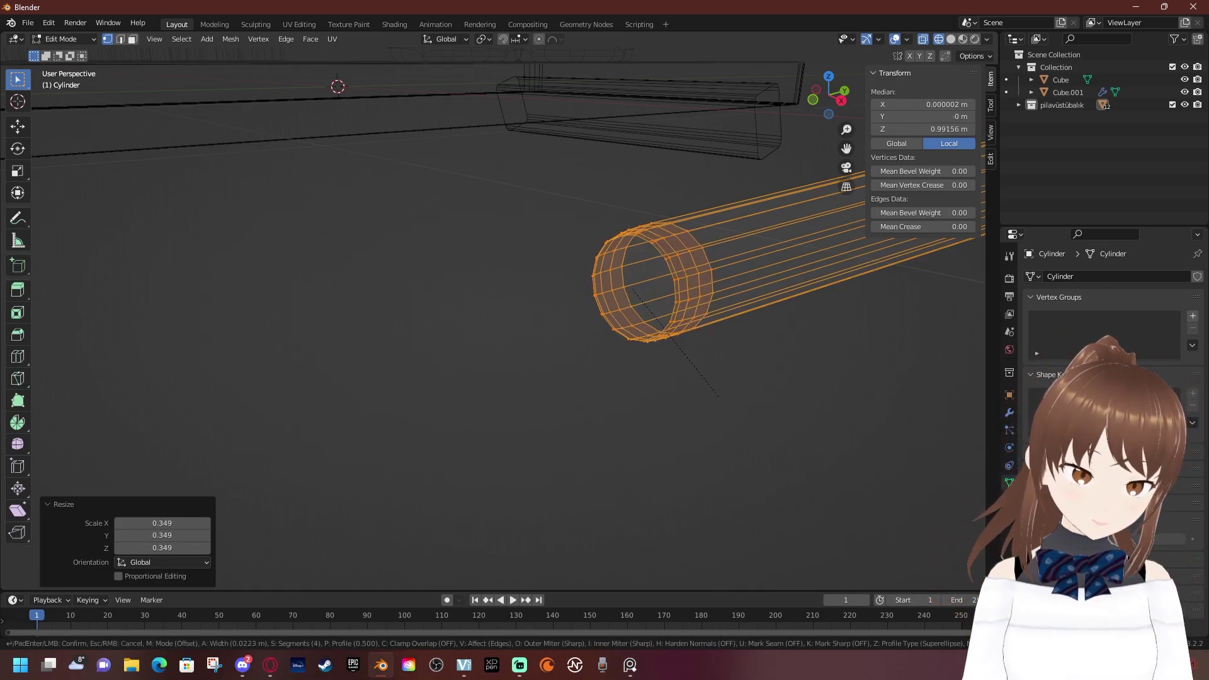
click(717, 397)
middle_drag(718, 397, 692, 365)
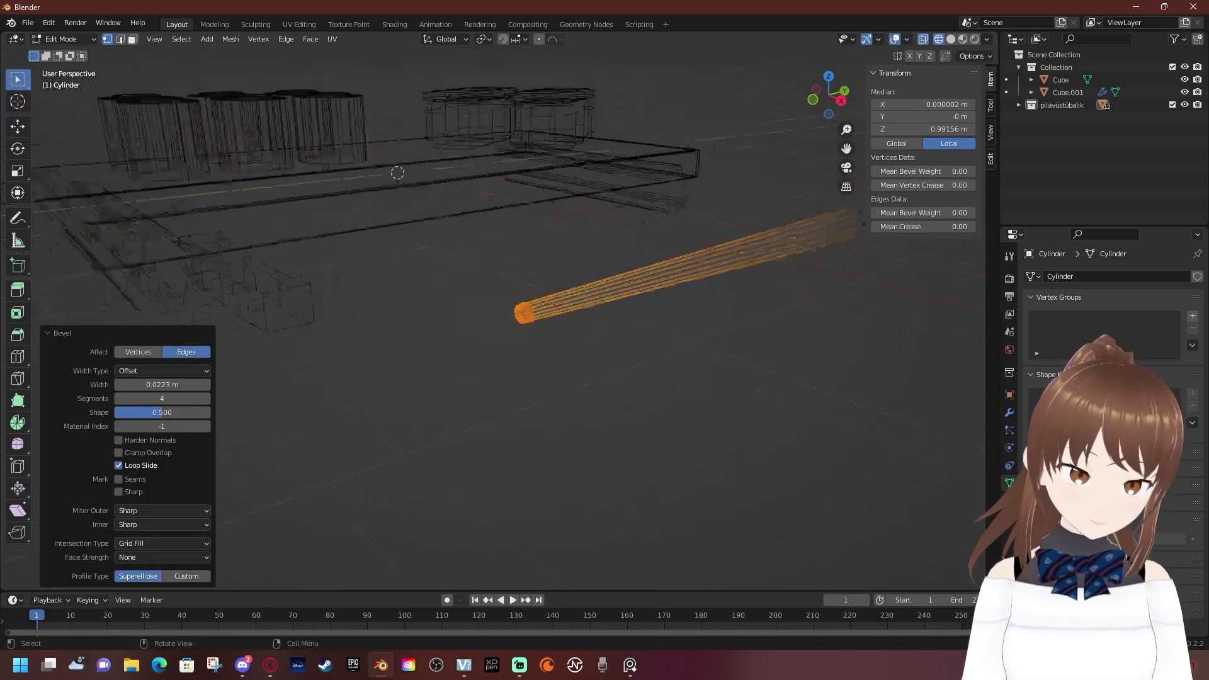
key(Tab)
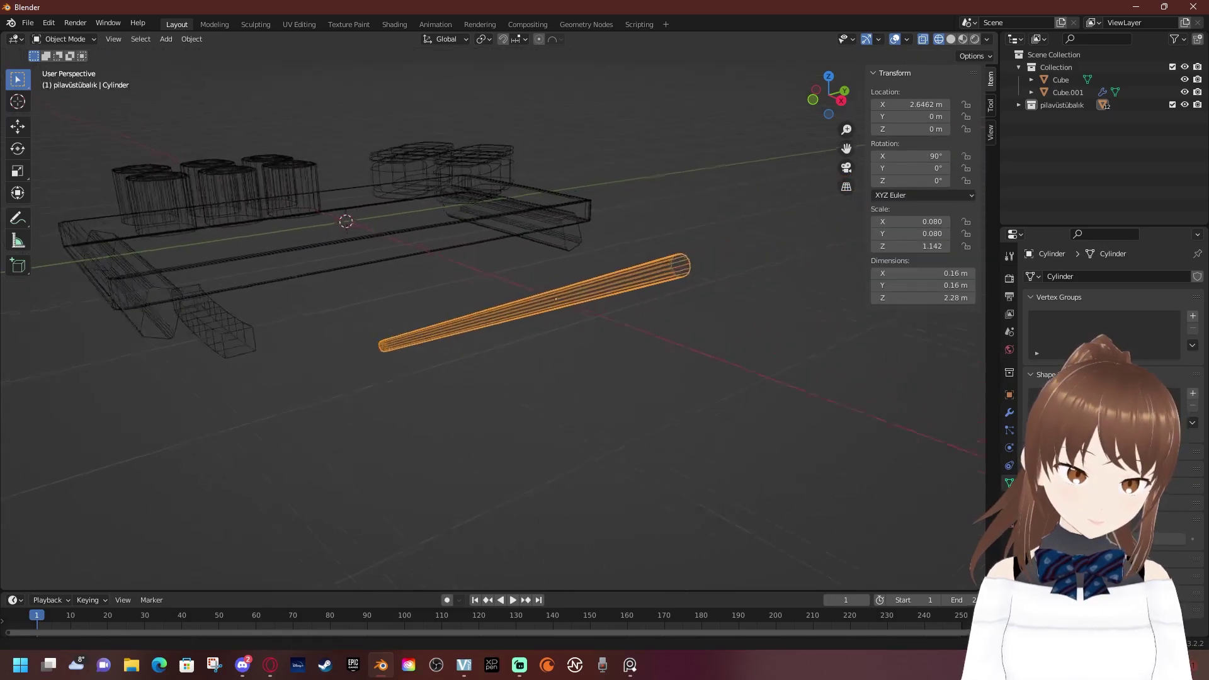
In side view, re-enter Edit Mode and box-select the rod's wide-end vertices
ctrl+middle_drag(493, 327, 493, 264)
key(KP_2)
key(KP_2)
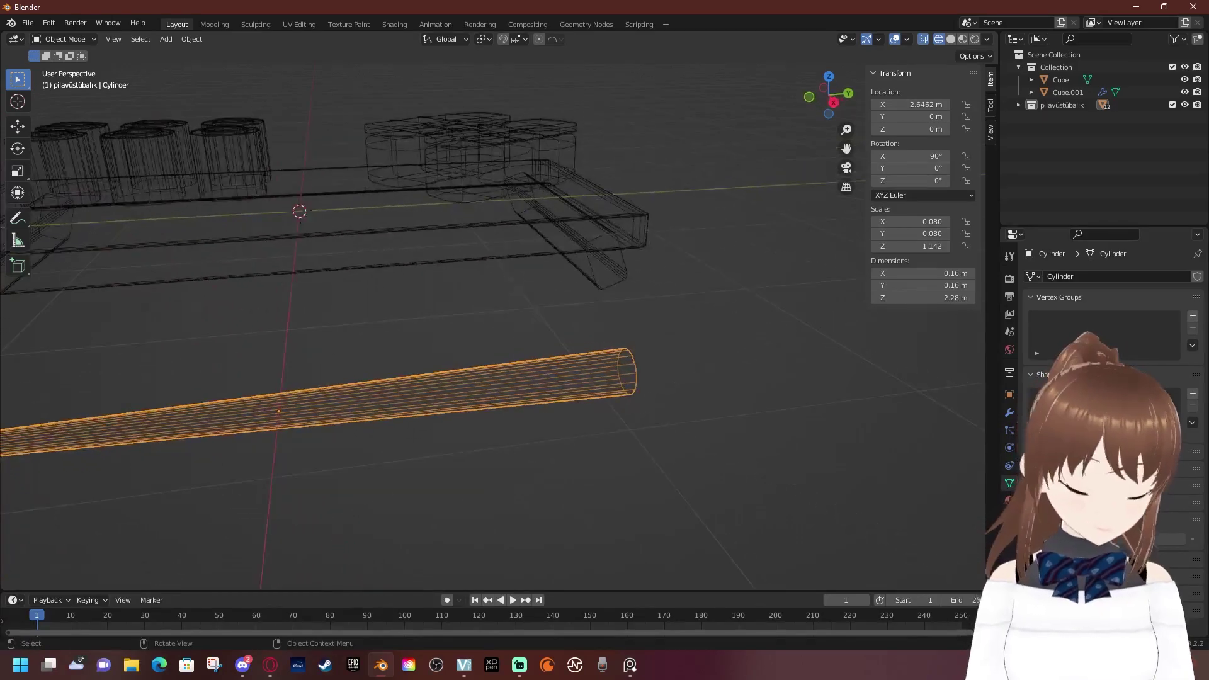
key(KP_1)
key(KP_3)
scroll(636, 428, up, 5)
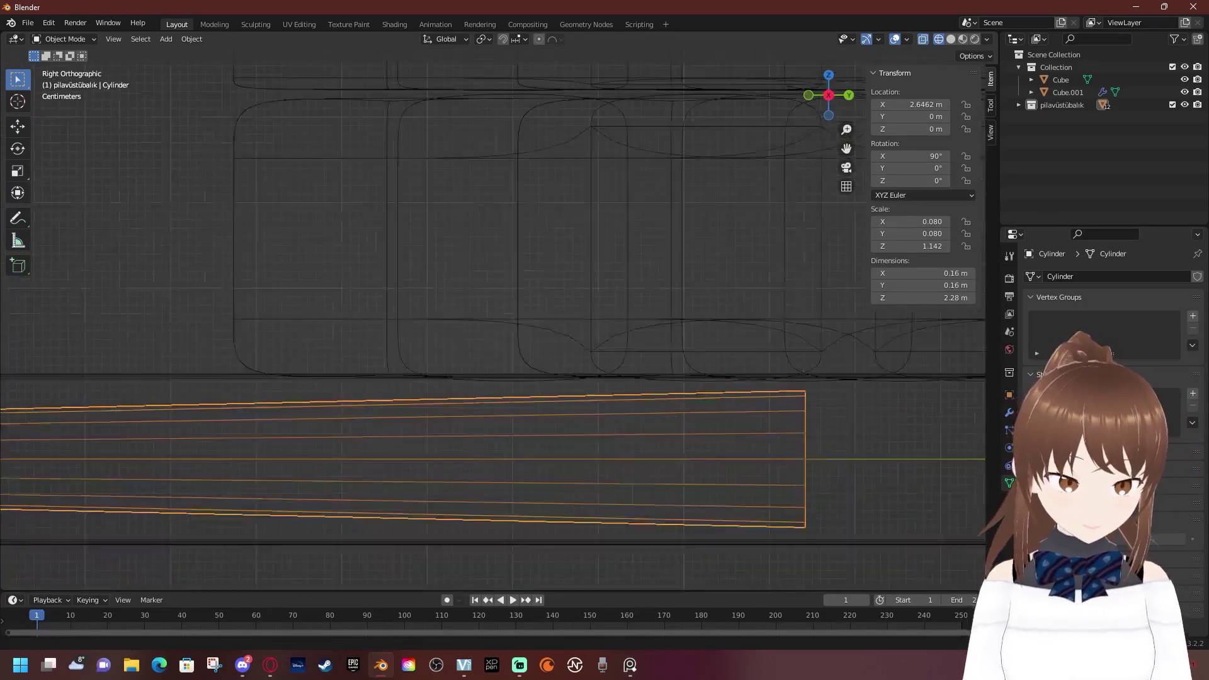
key(ctrl+Tab)
click(763, 433)
drag(684, 320, 802, 573)
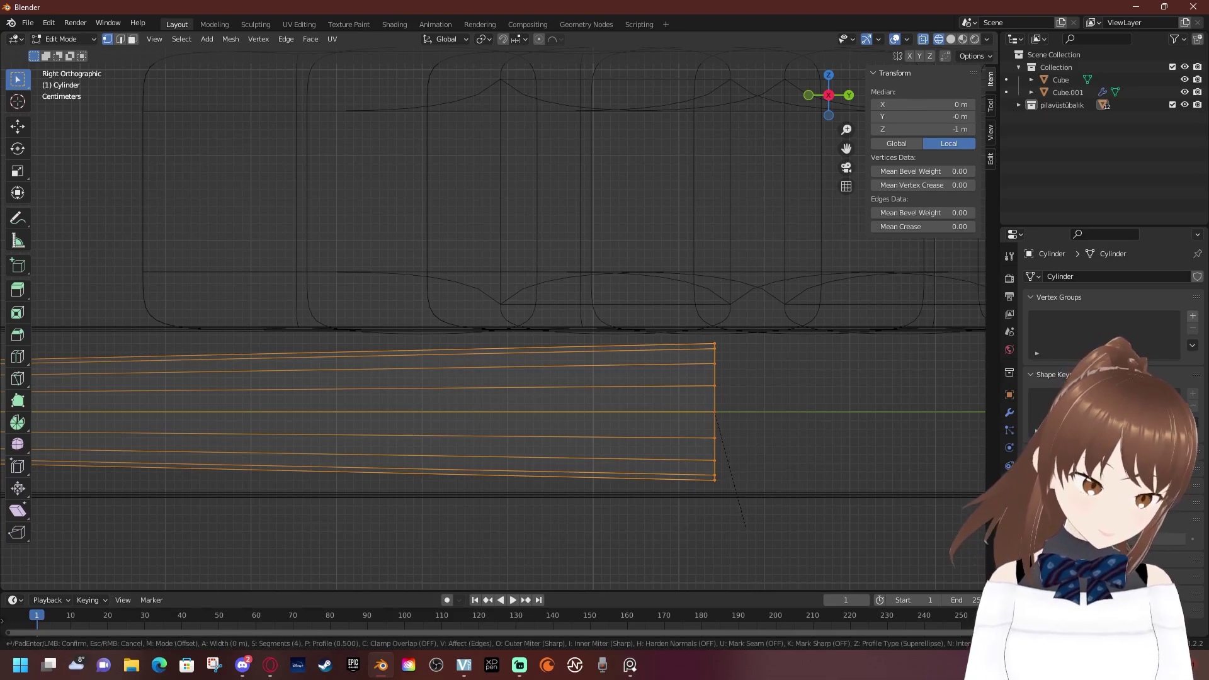
Bevel the wide end to round it off, then leave Edit Mode
key(ctrl+b)
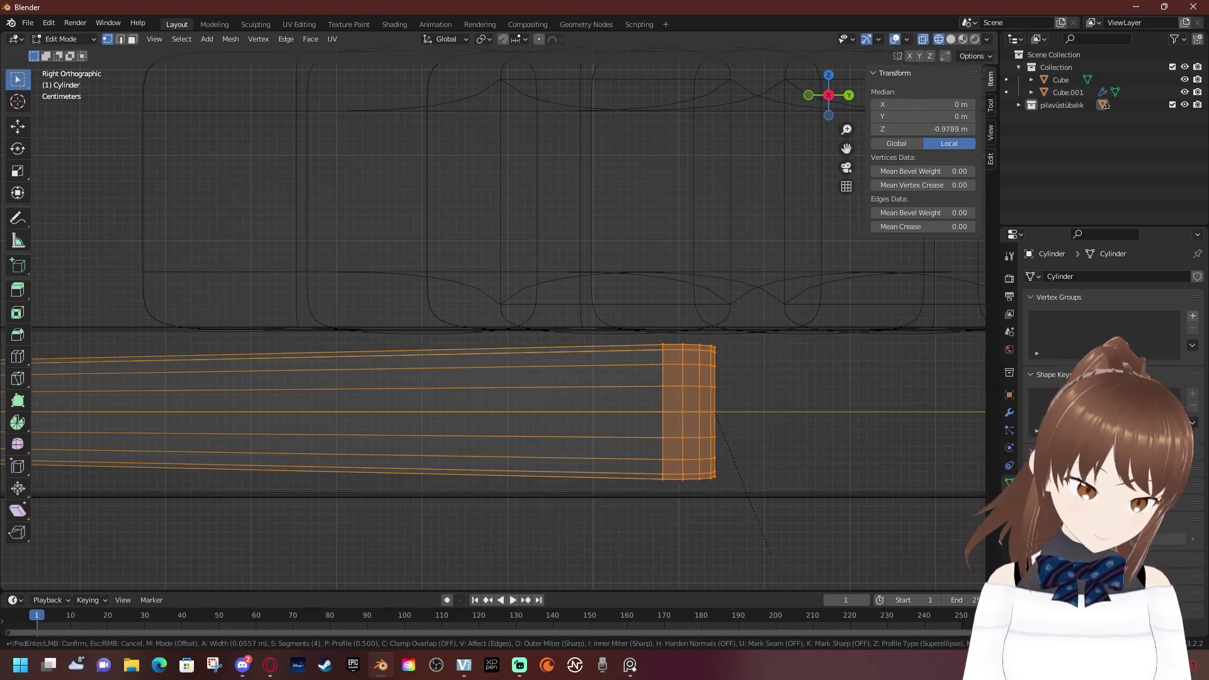
click(765, 544)
scroll(286, 345, down, 3)
key(Tab)
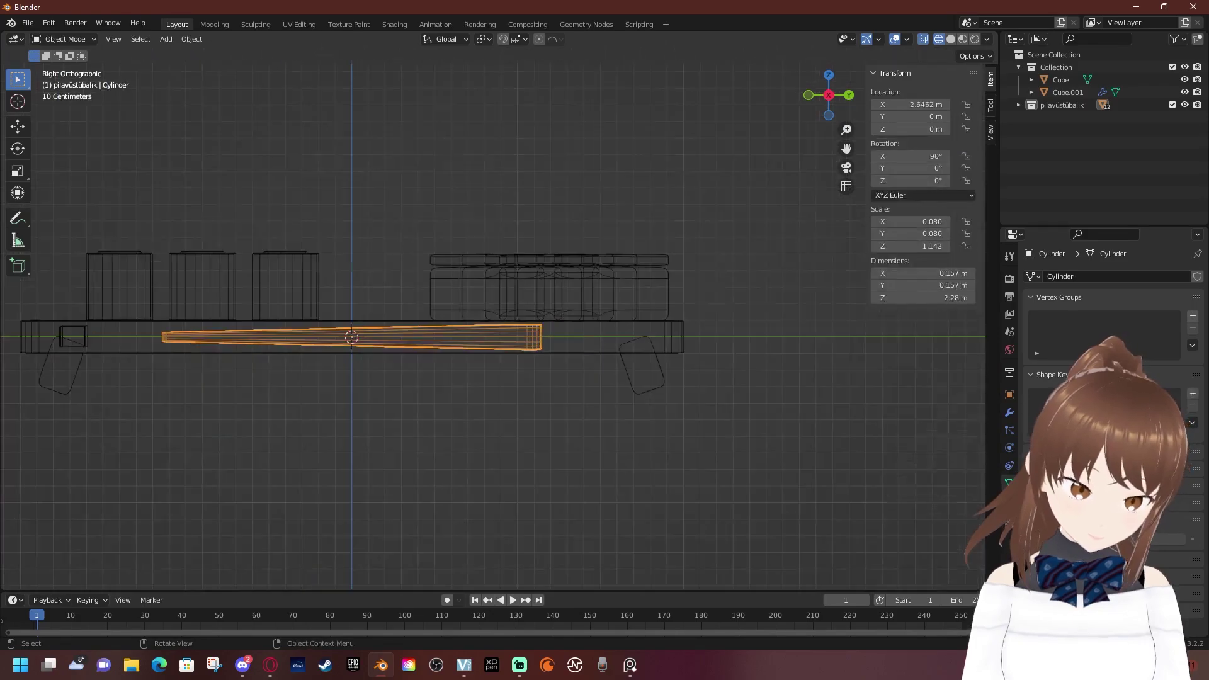
Switch the viewport to Solid shading and inspect the finished rod
middle_drag(287, 345, 520, 486)
key(z)
click(607, 494)
scroll(521, 378, up, 2)
mouse_move(378, 378)
middle_down()
mouse_move(390, 359)
mouse_move(397, 397)
middle_up()
right_click(378, 378)
key(Escape)
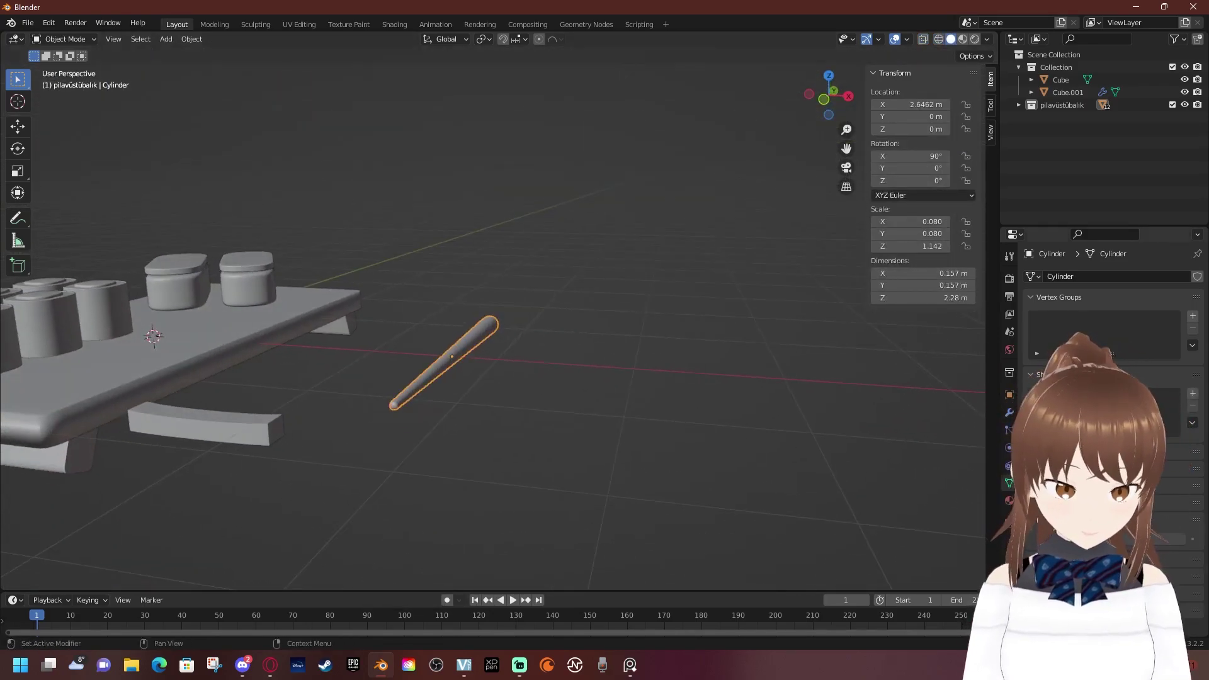
scroll(443, 362, up, 3)
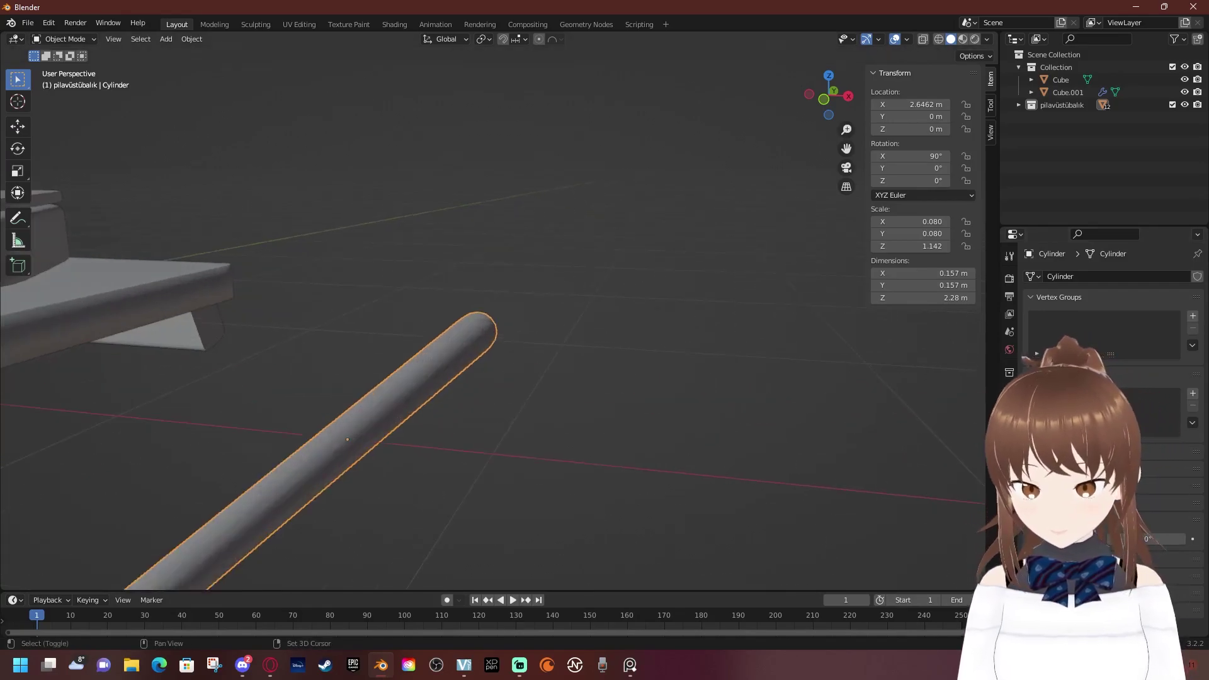
mouse_move(444, 362)
middle_down()
mouse_move(504, 314)
mouse_move(428, 331)
middle_up()
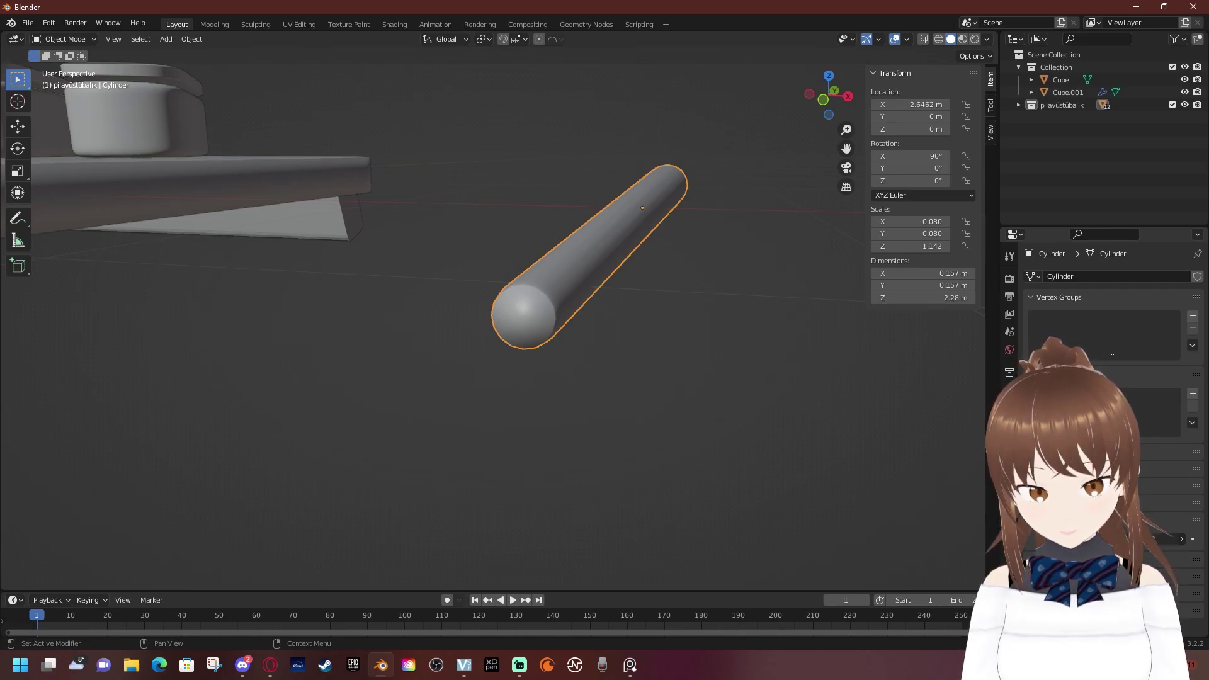
mouse_move(428, 331)
middle_down()
mouse_move(453, 314)
mouse_move(441, 328)
middle_up()
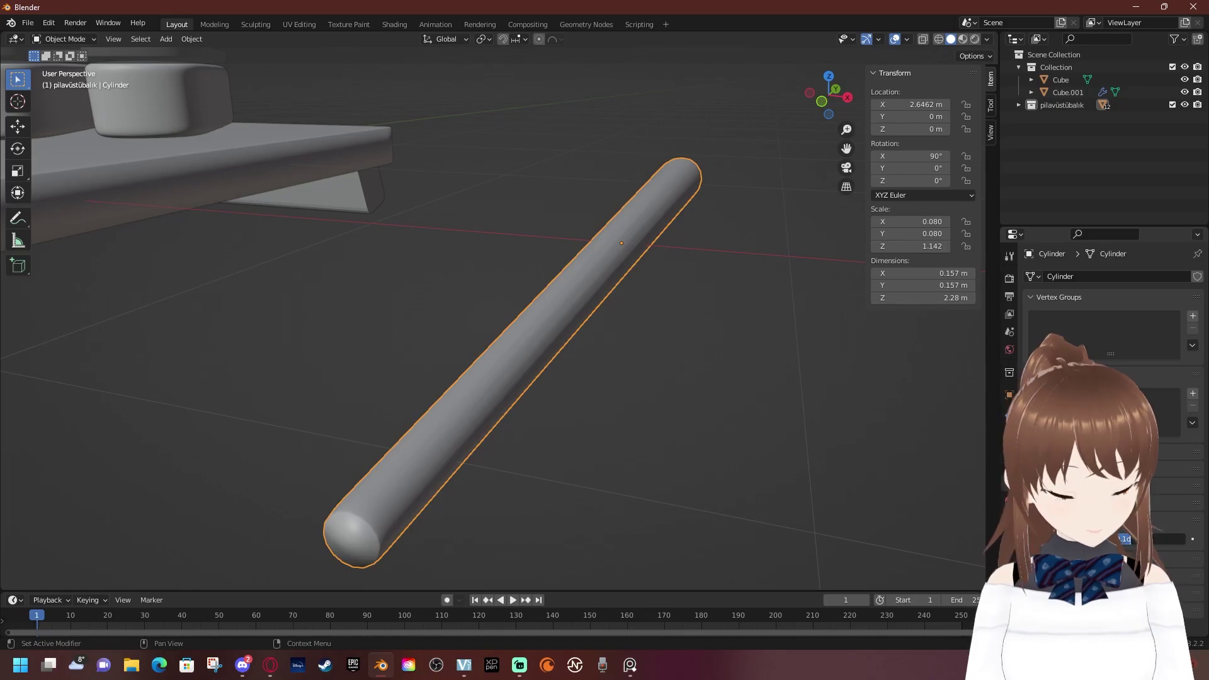
mouse_move(491, 315)
middle_down()
mouse_move(440, 352)
mouse_move(475, 204)
middle_up()
scroll(493, 315, down, 2)
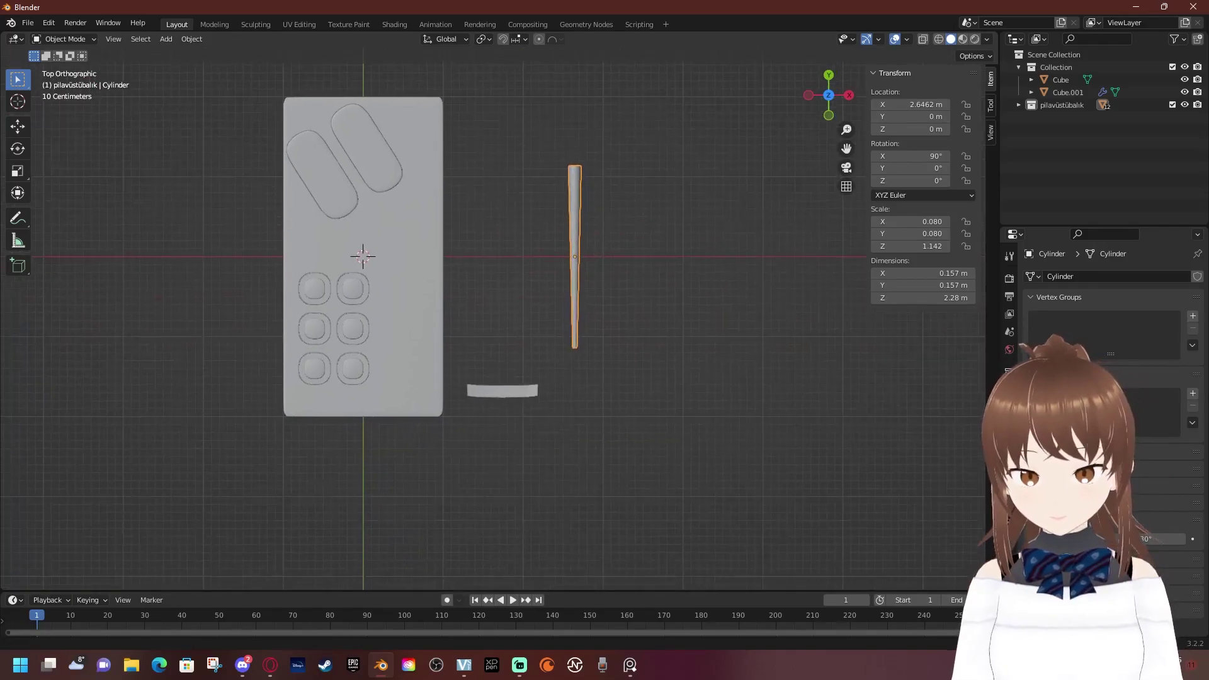
Move the rod roughly beside the curved bar piece
key(g)
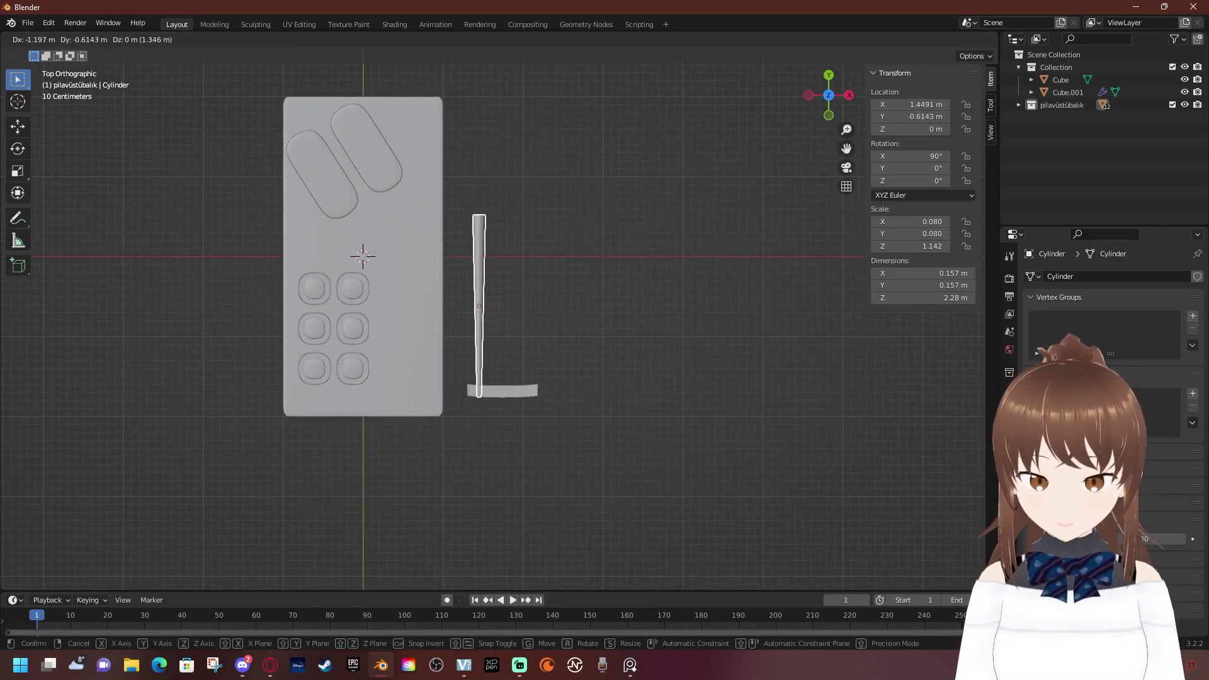
key(Return)
middle_drag(441, 315, 402, 264)
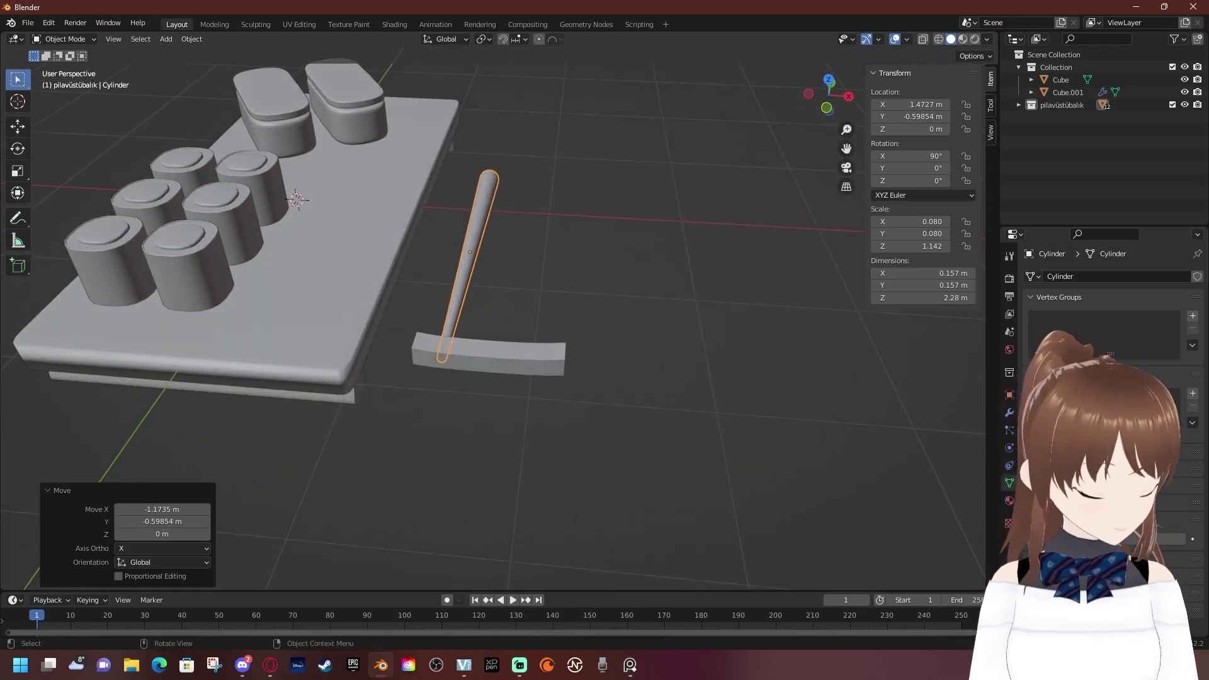
key(KP_1)
Raise the rod vertically to Z 0.131 m
key(g)
key(z)
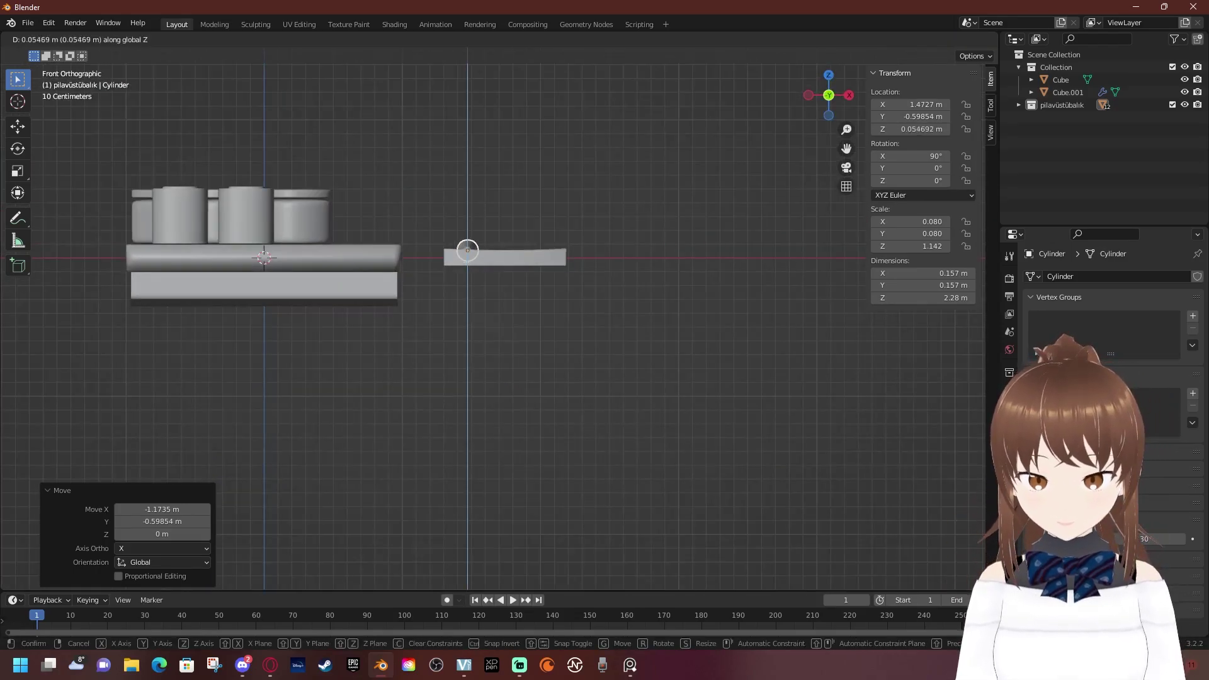
click(466, 238)
scroll(441, 189, up, 4)
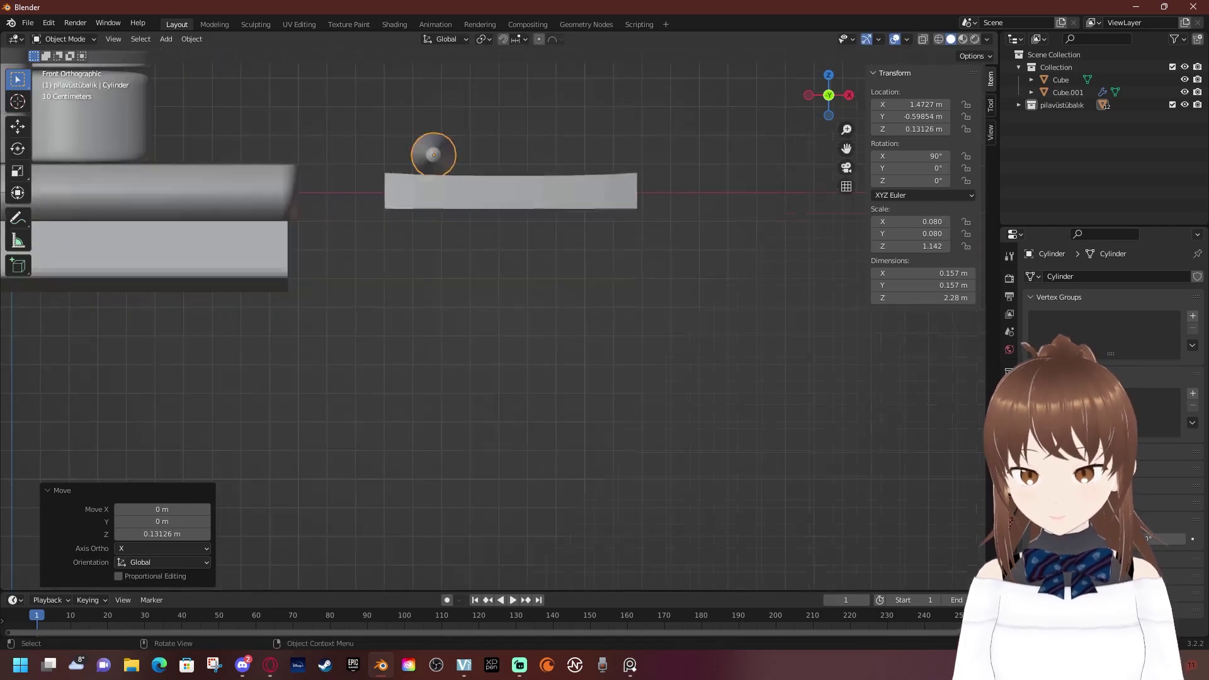
shift+middle_drag(432, 153, 428, 241)
Slide the rod along global X to X 1.6998 m
key(g)
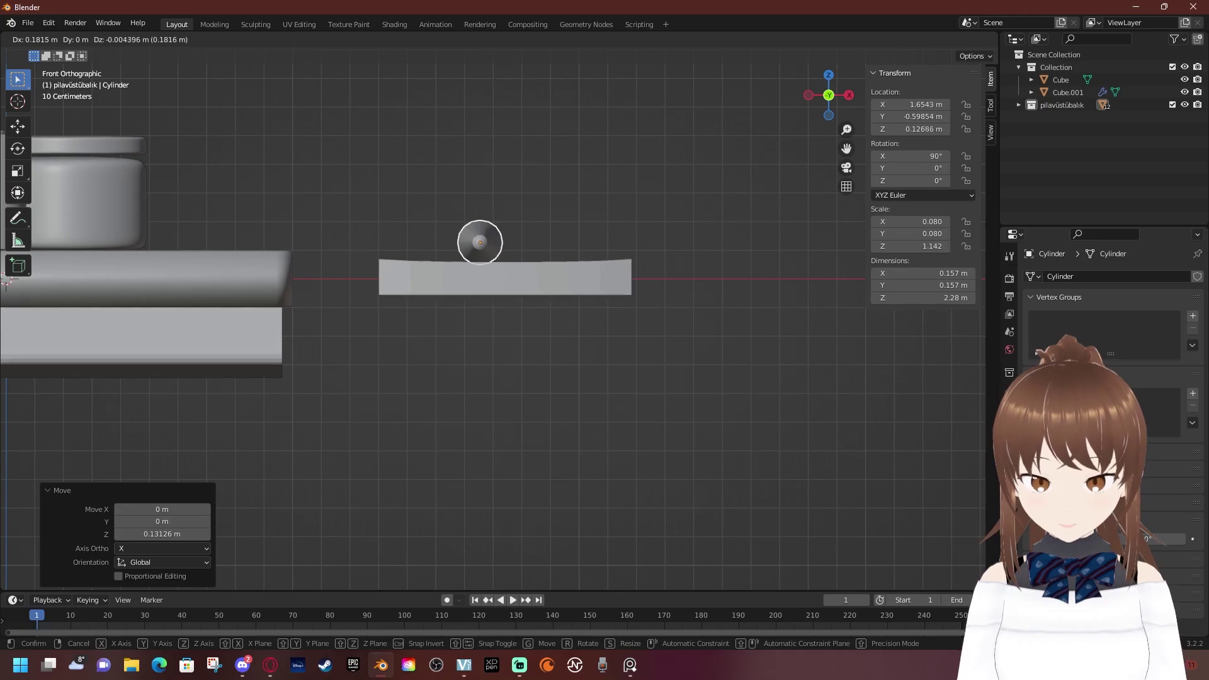
key(shift+x)
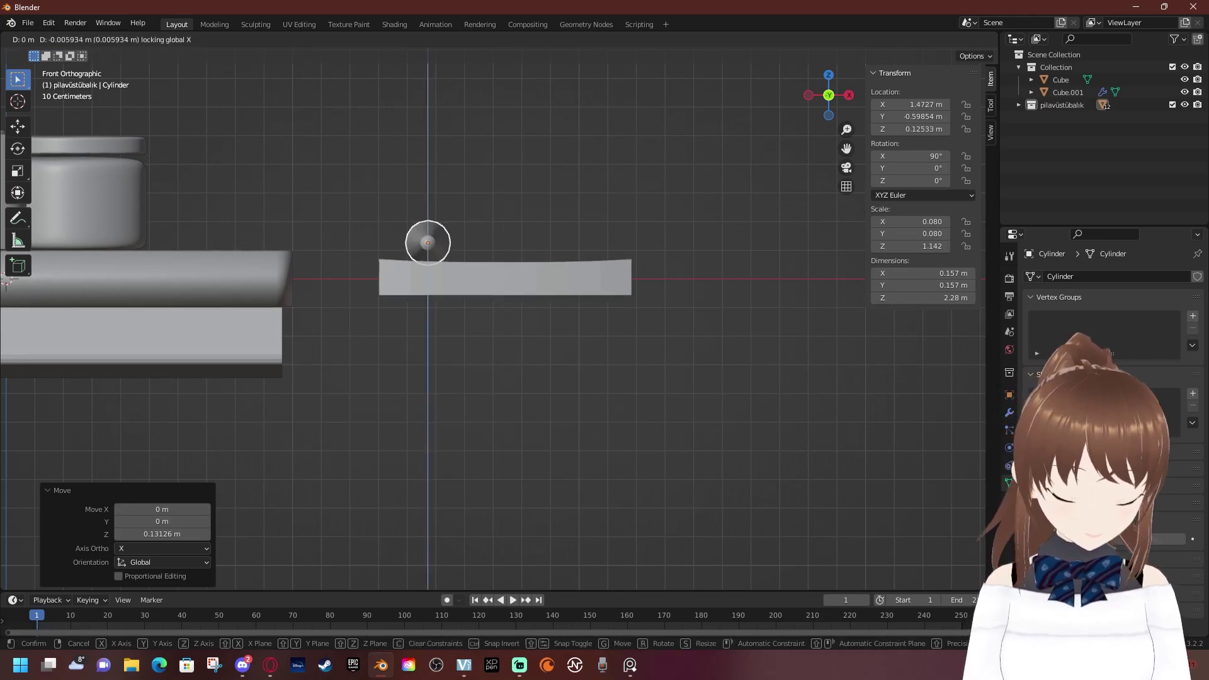
key(x)
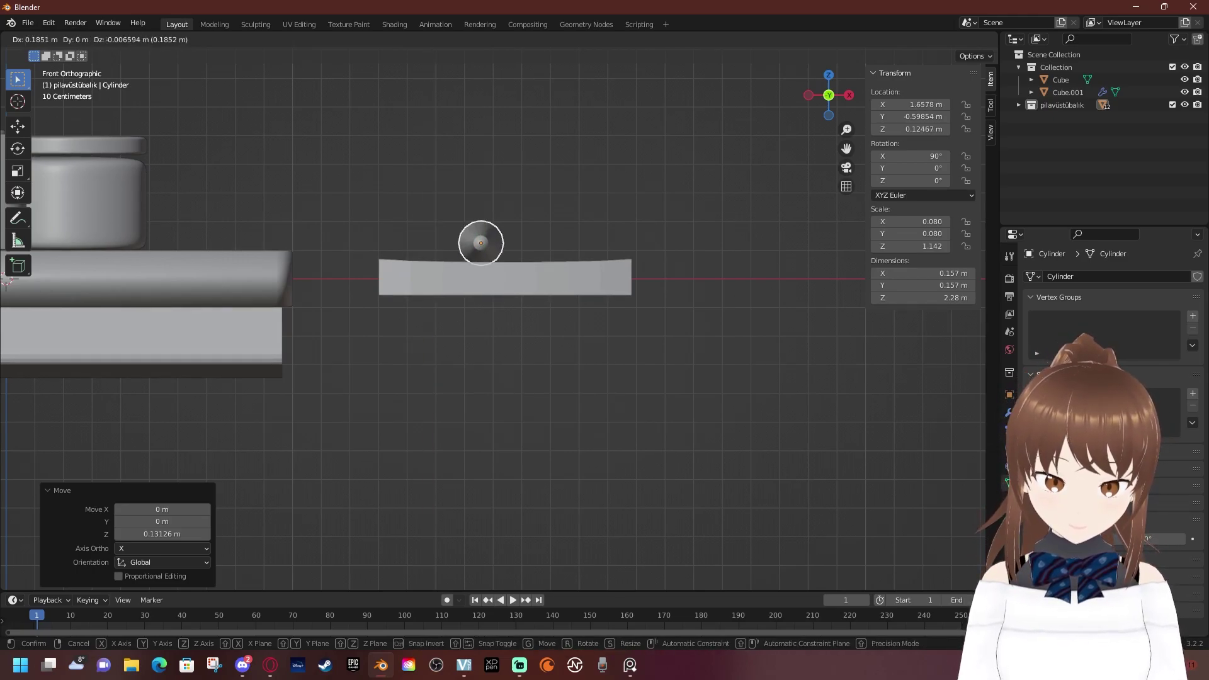
key(x)
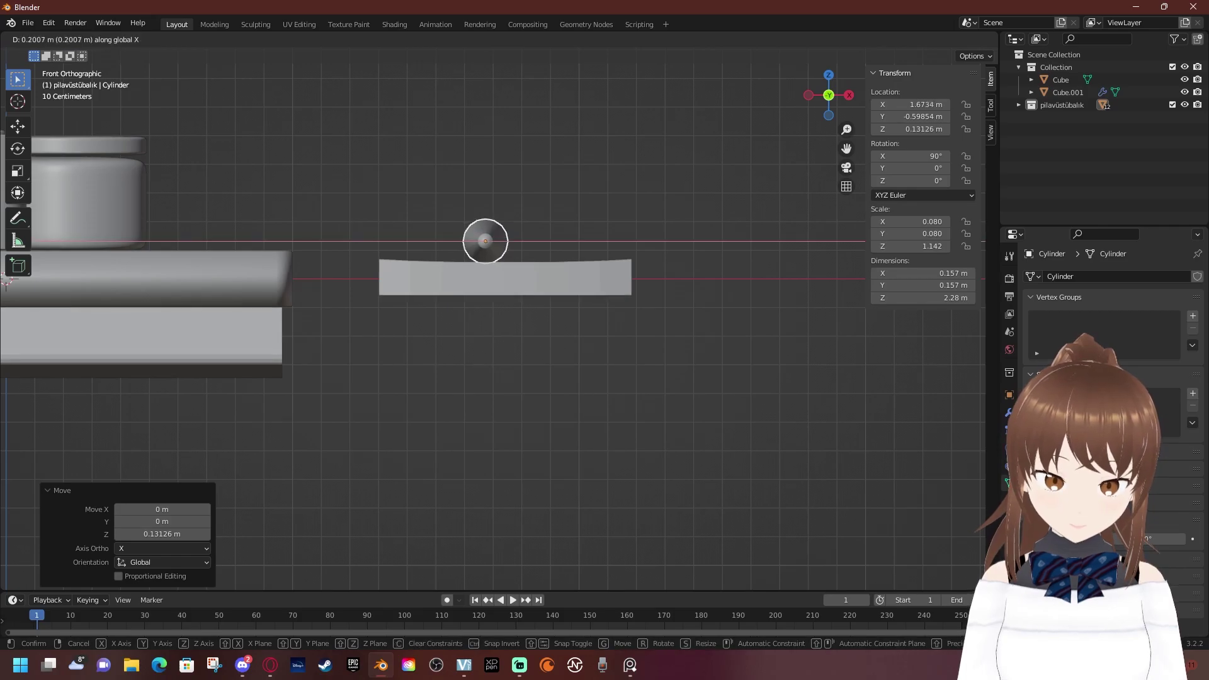
key(Return)
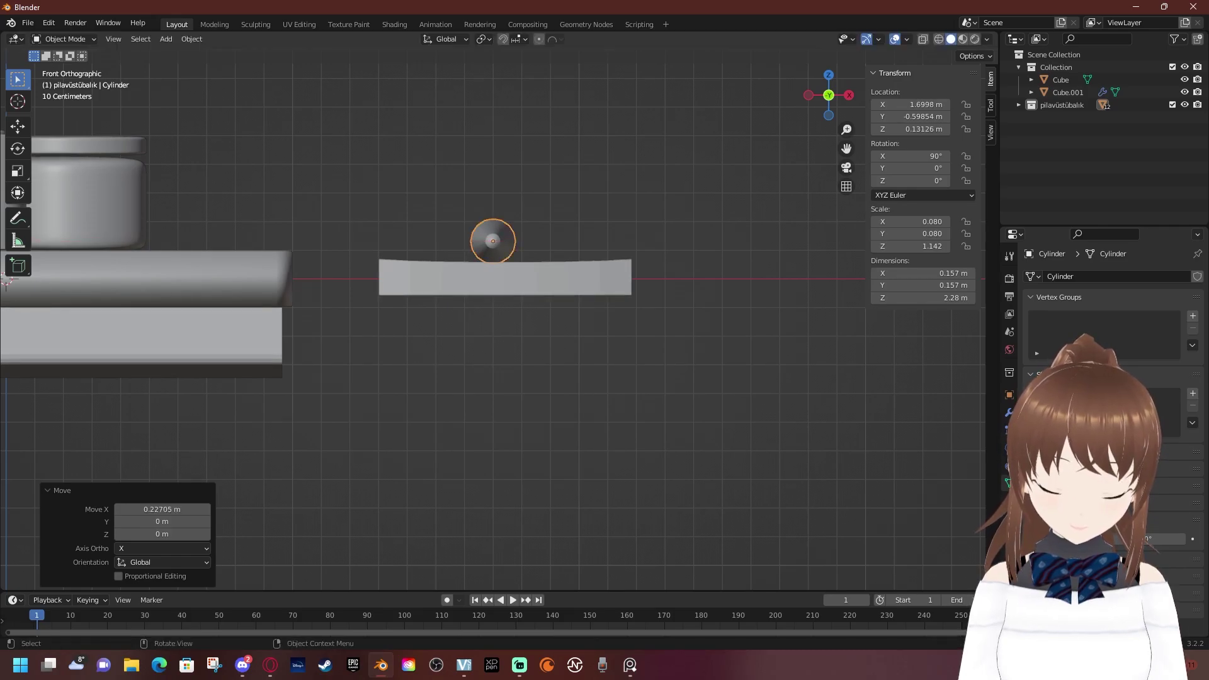
Check the rod's placement from top, front and side orthographic views
middle_drag(491, 315, 517, 379)
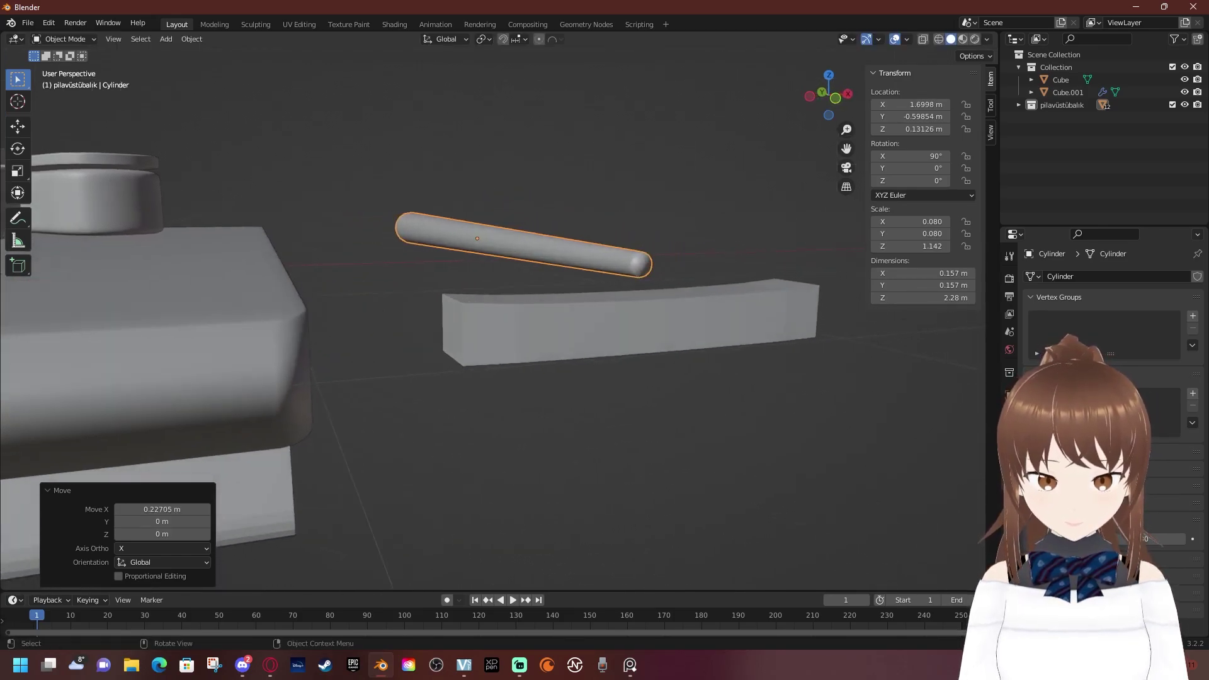
key(KP_7)
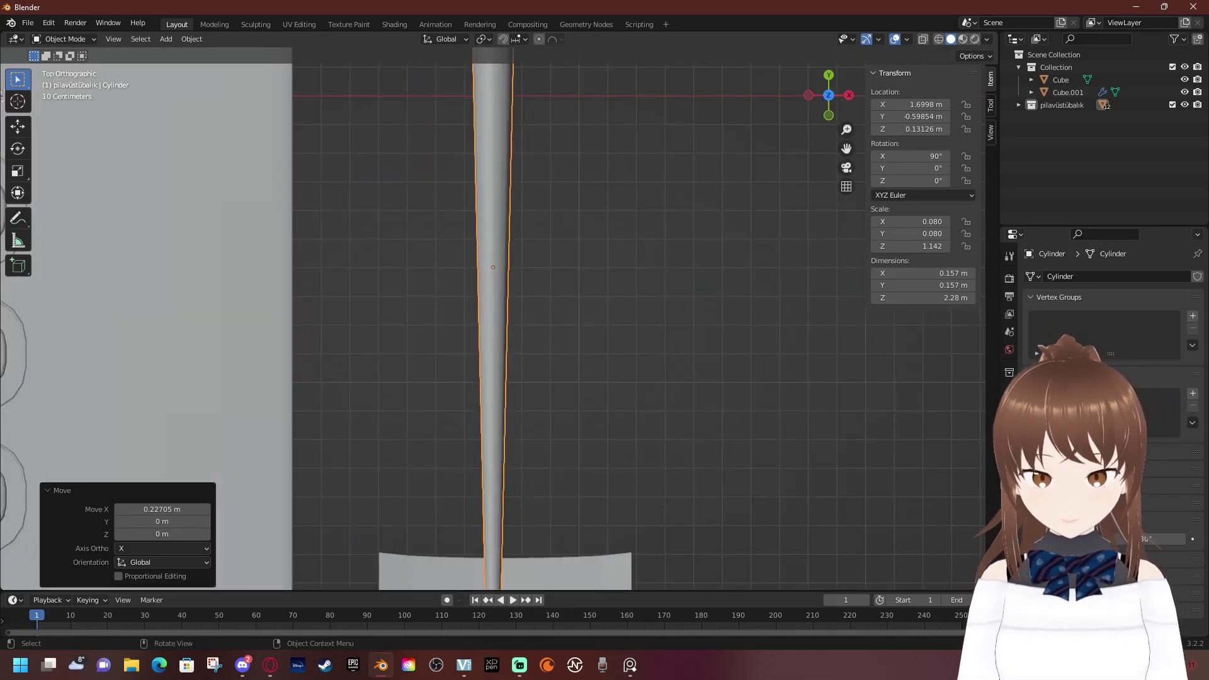
key(KP_1)
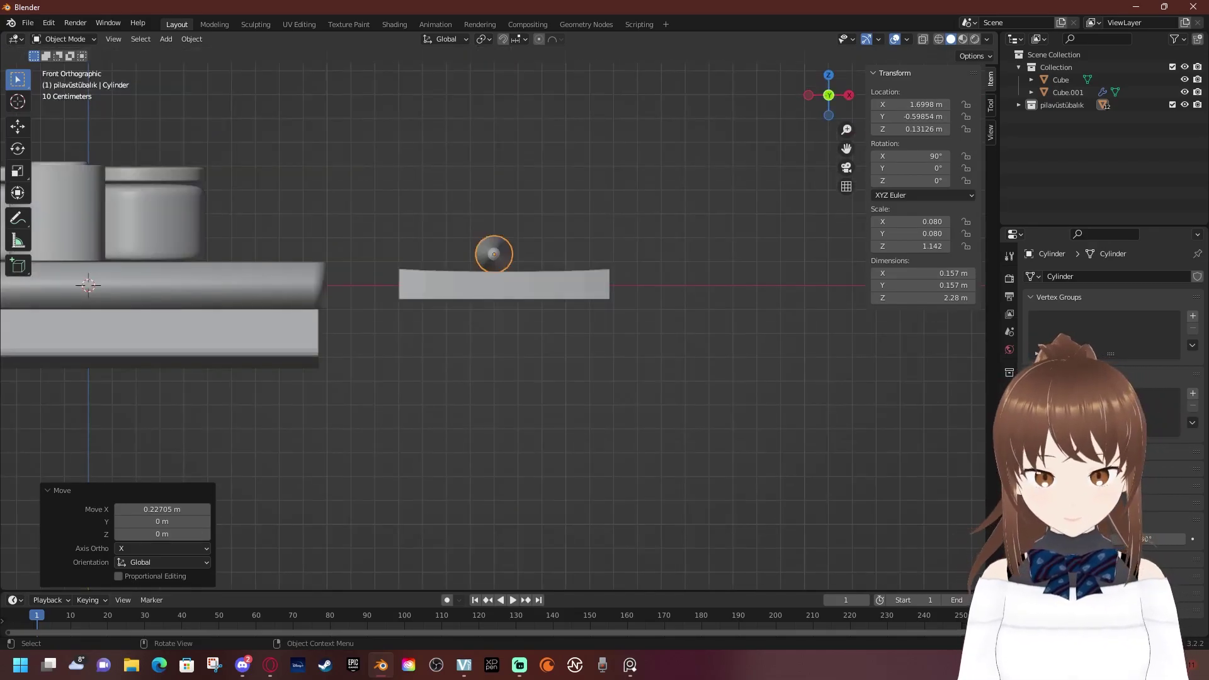
middle_drag(504, 315, 441, 340)
key(KP_1)
Try a slight X-axis tilt on the rod from the side view, then undo it to keep it level
key(KP_3)
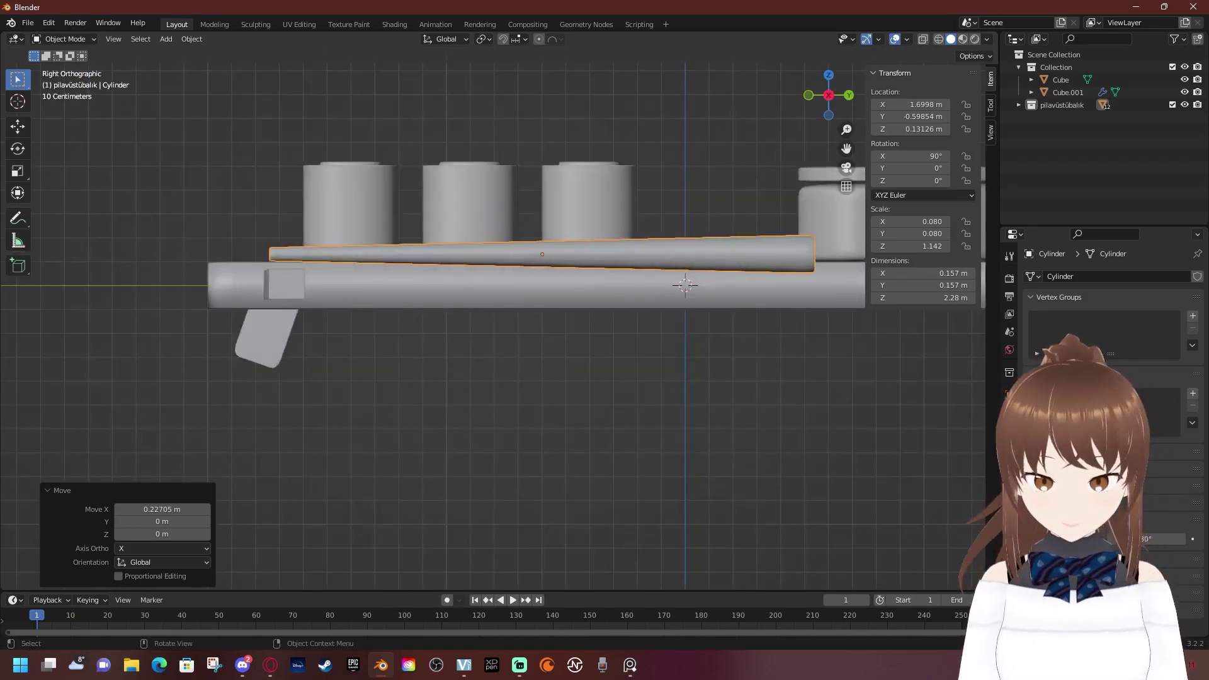
key(r)
key(x)
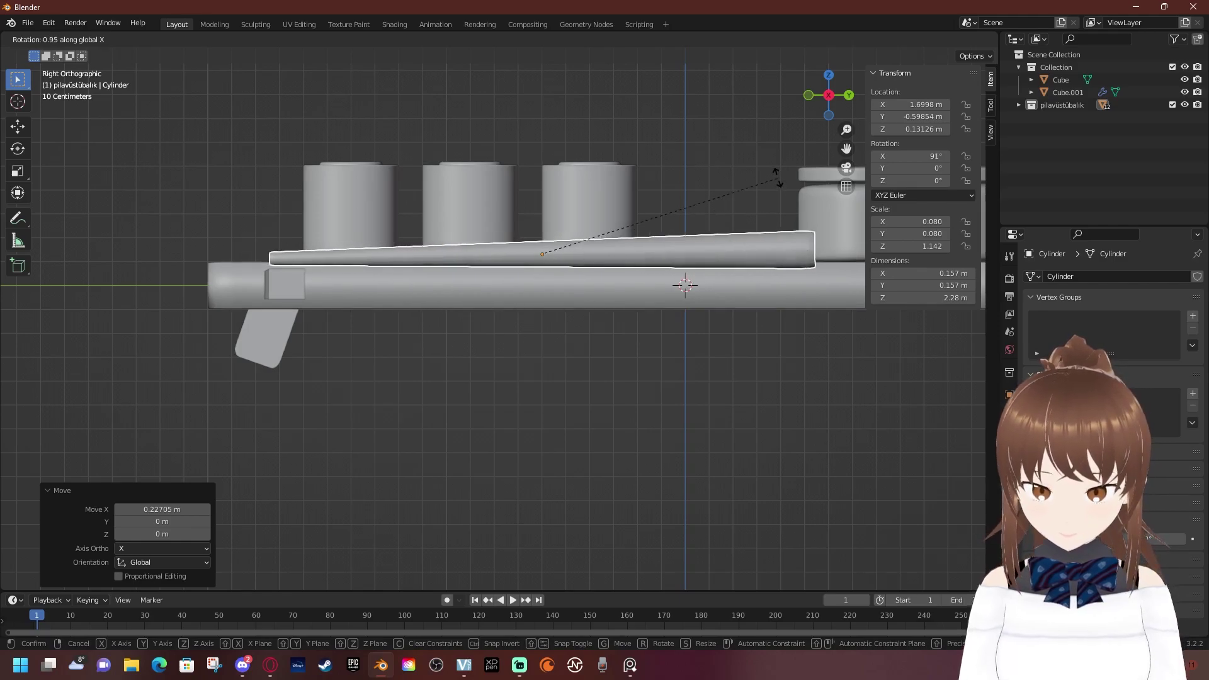
click(734, 102)
scroll(497, 315, up, 1)
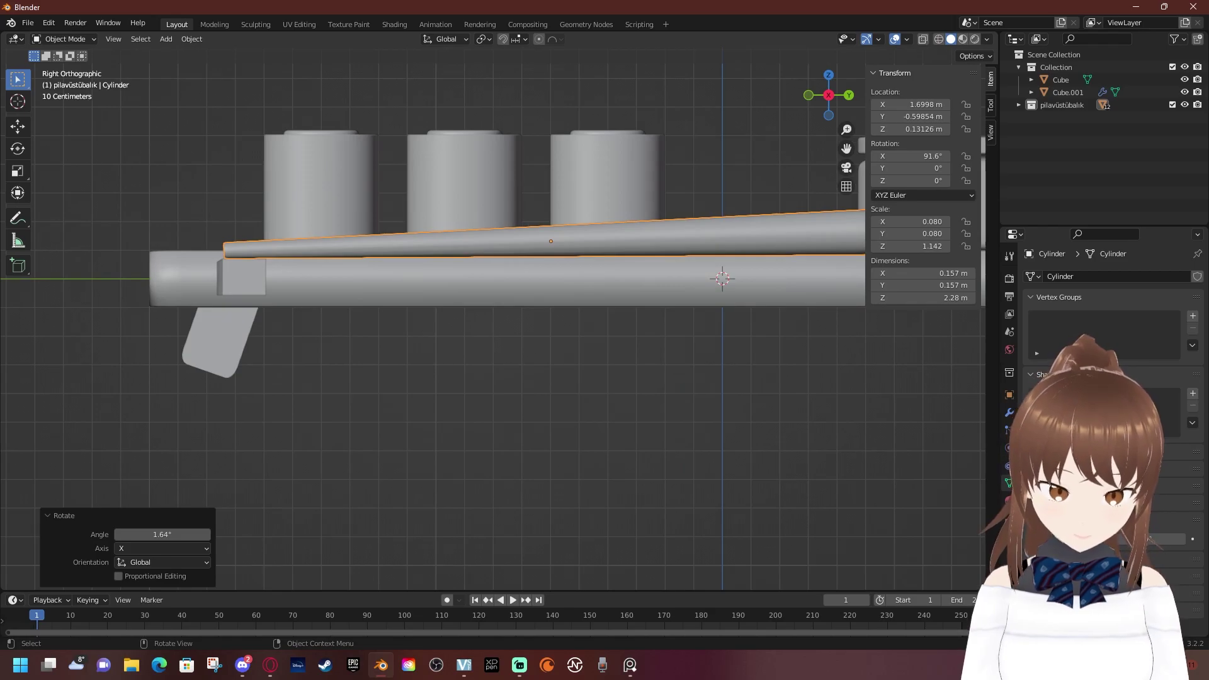
scroll(497, 315, down, 2)
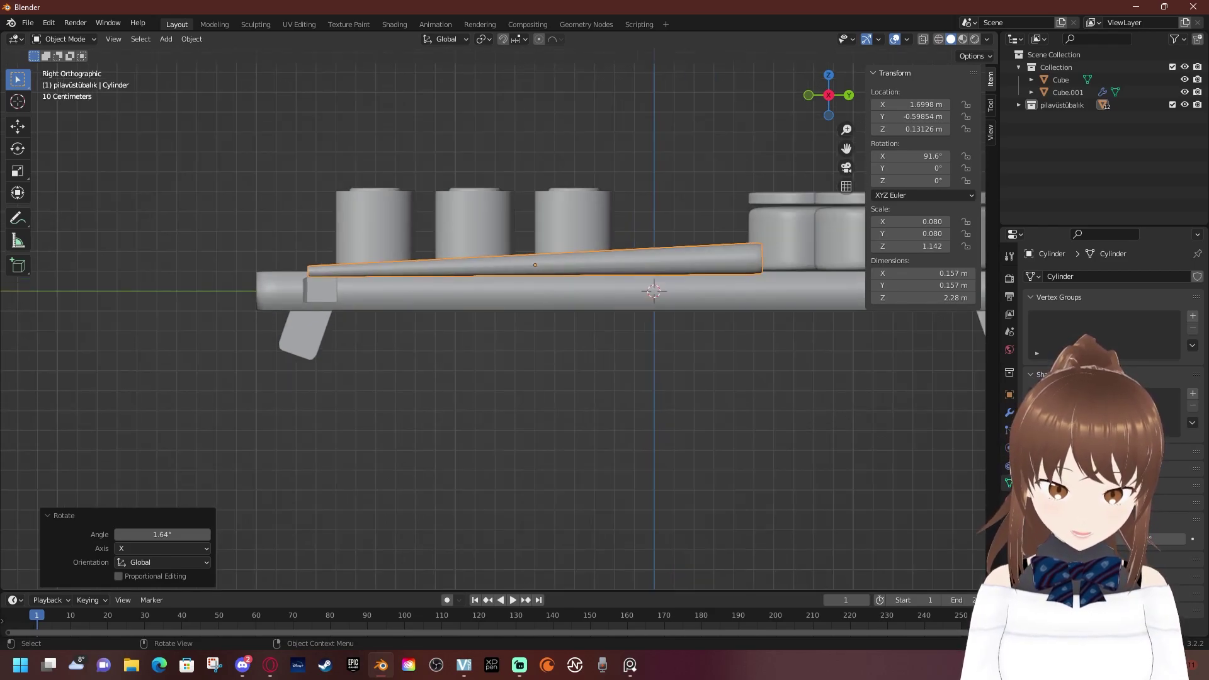
key(ctrl+z)
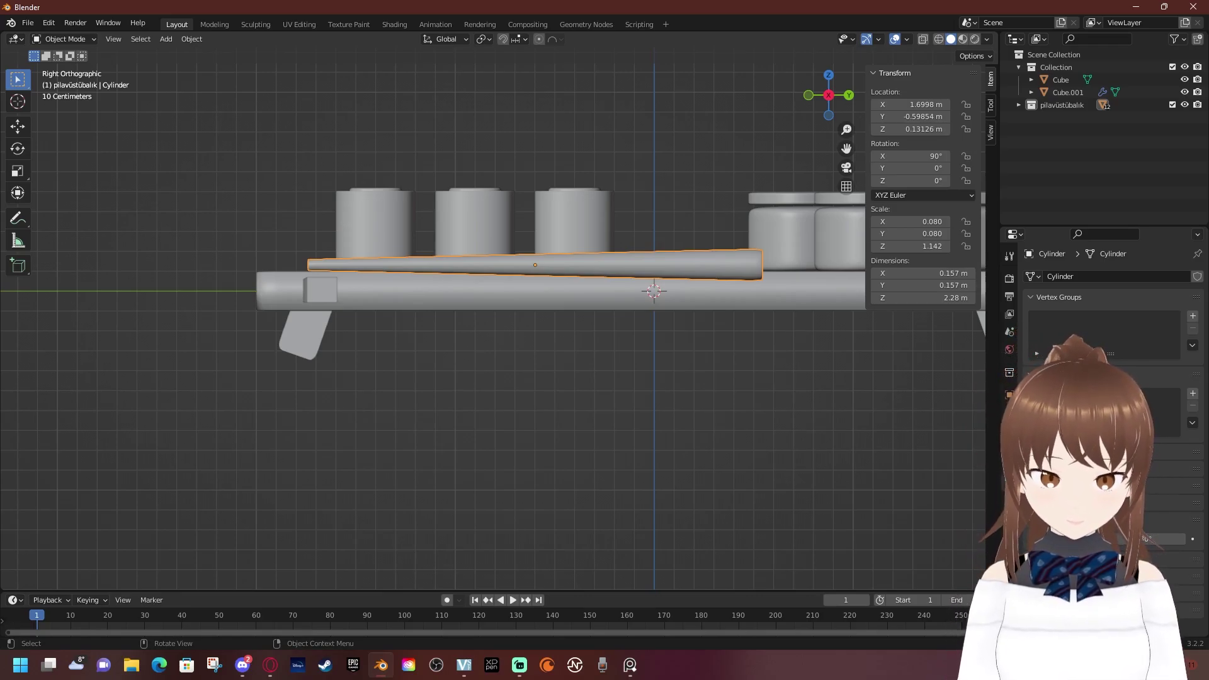
Set the rod's Location Z to 0 m, leaving X unchanged
click(909, 105)
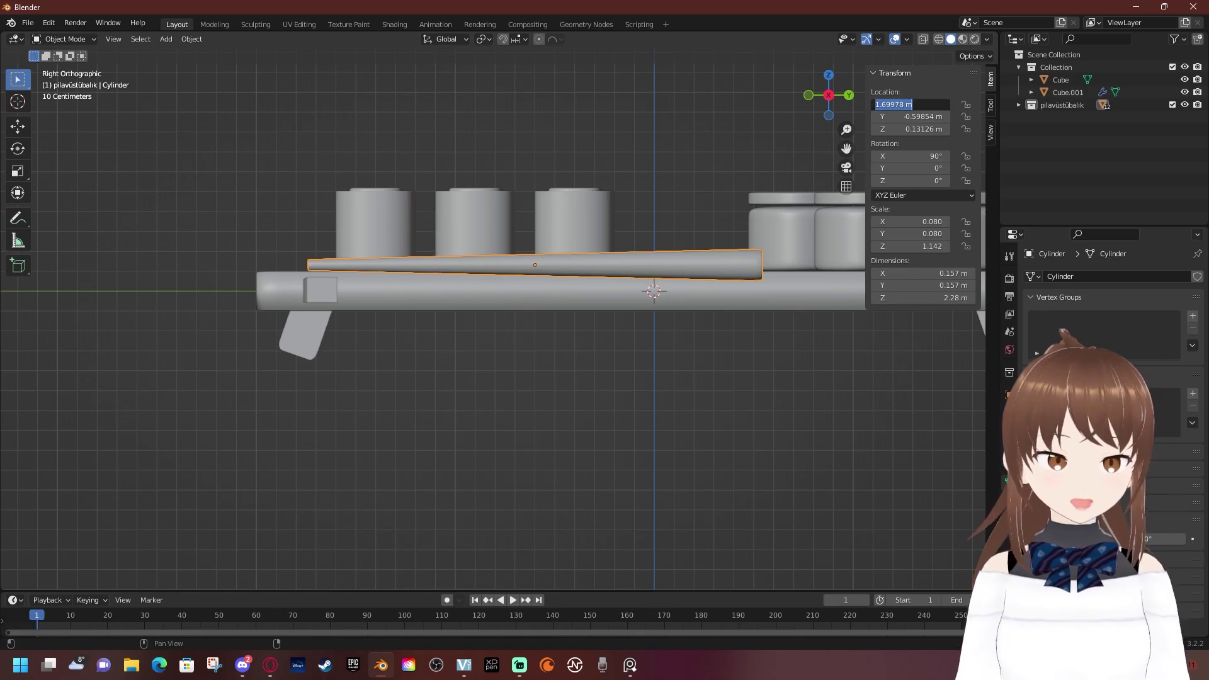
key(Return)
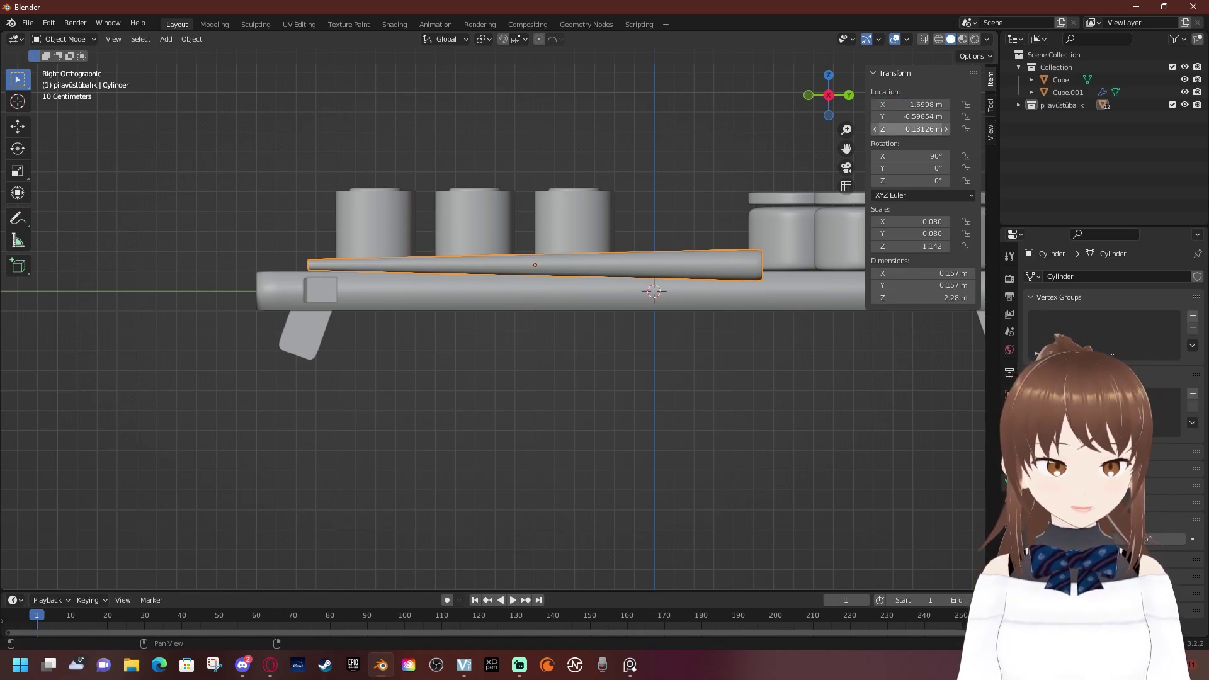
text(-0)
key(Return)
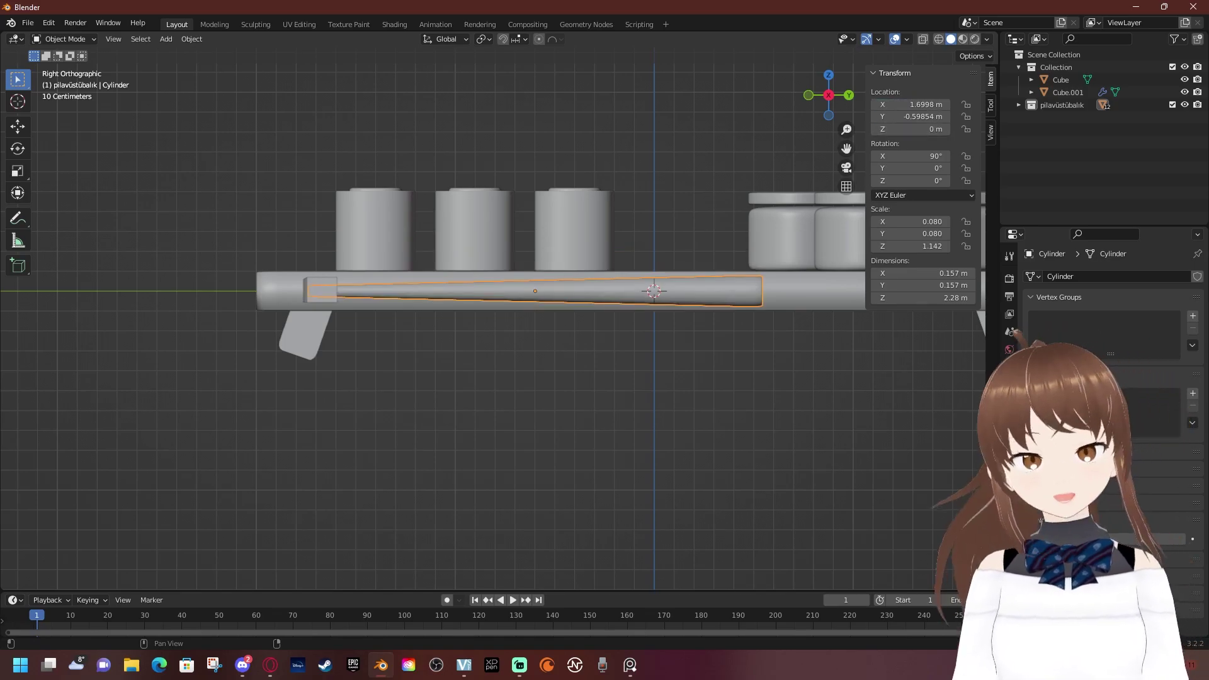
scroll(497, 315, up, 1)
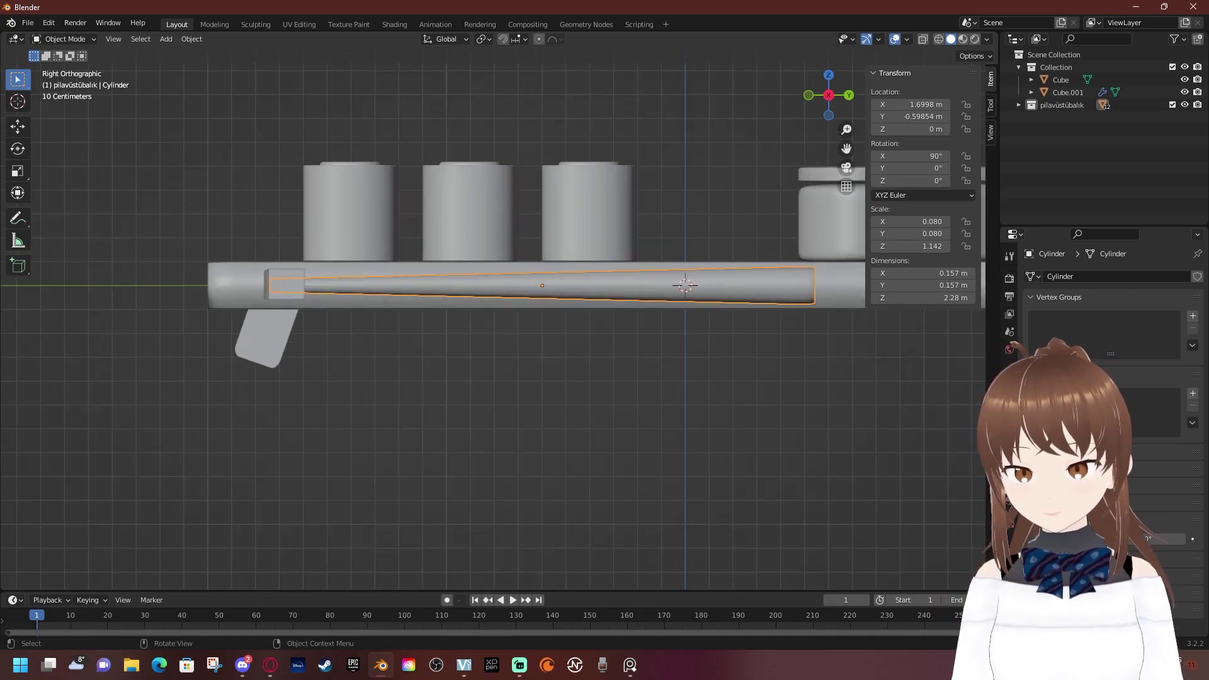
Give the rod the same Z location as the small box Cube.012
click(285, 285)
key(g)
key(z)
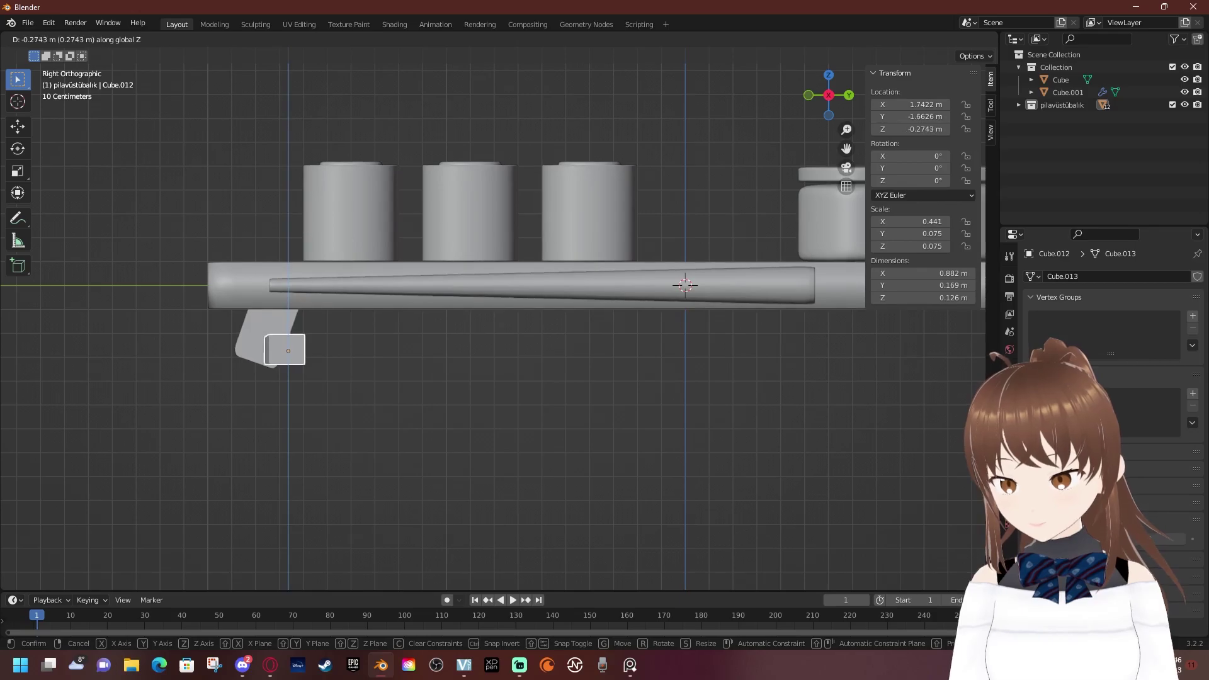
key(Return)
click(685, 287)
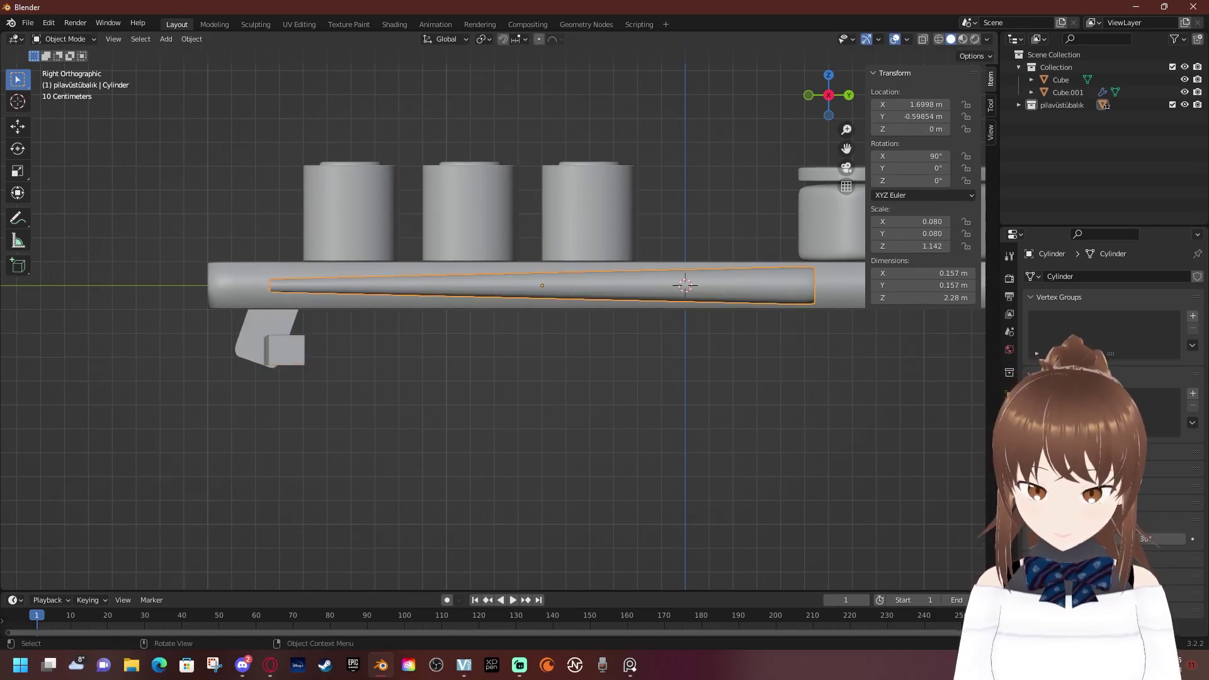
key(ctrl+z)
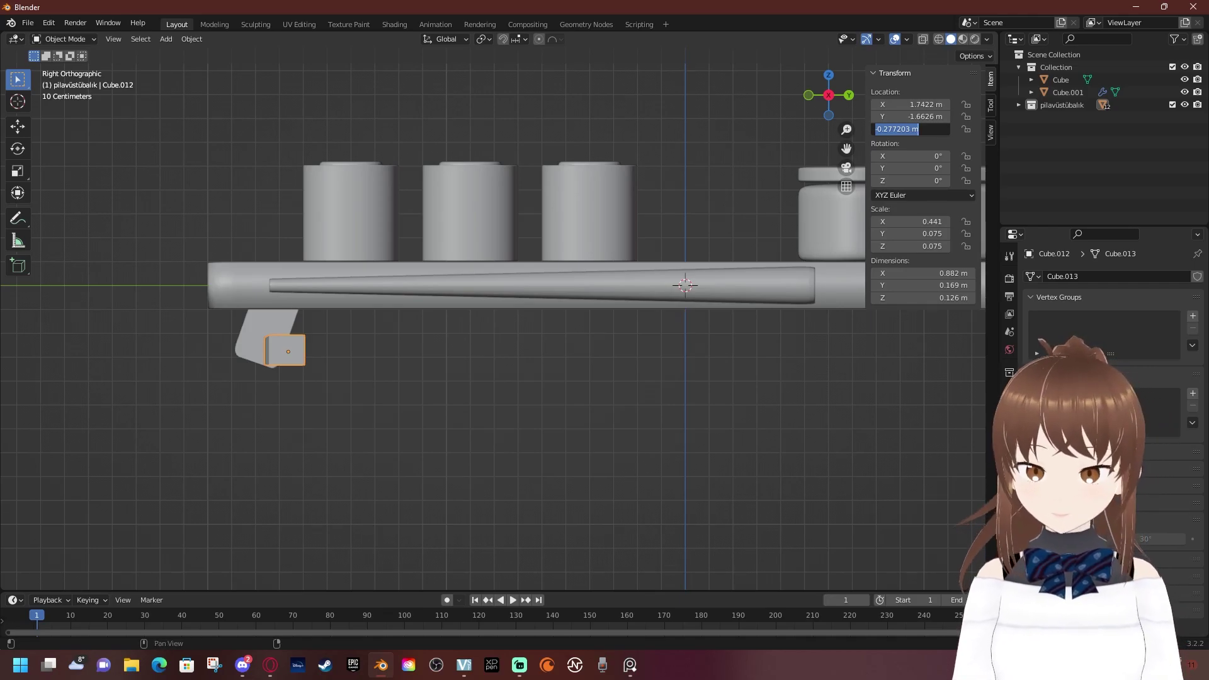
click(685, 286)
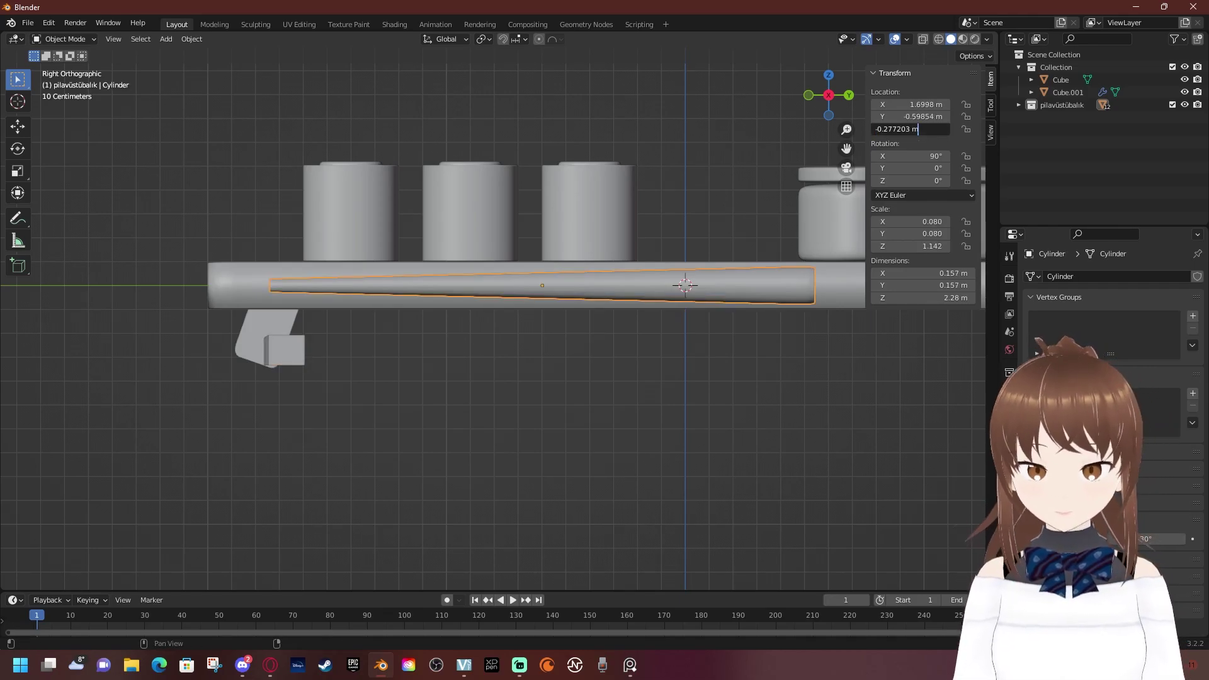
key(Return)
Raise the rod slightly along Z and check its placement from the side view
key(g)
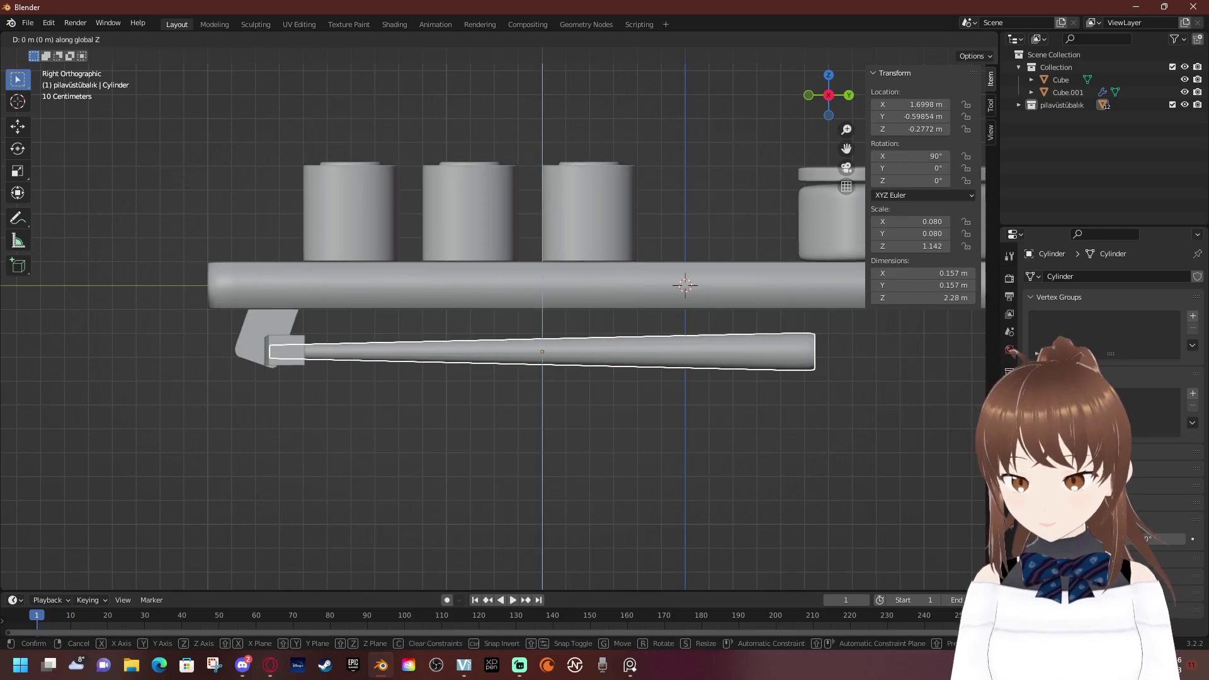
key(z)
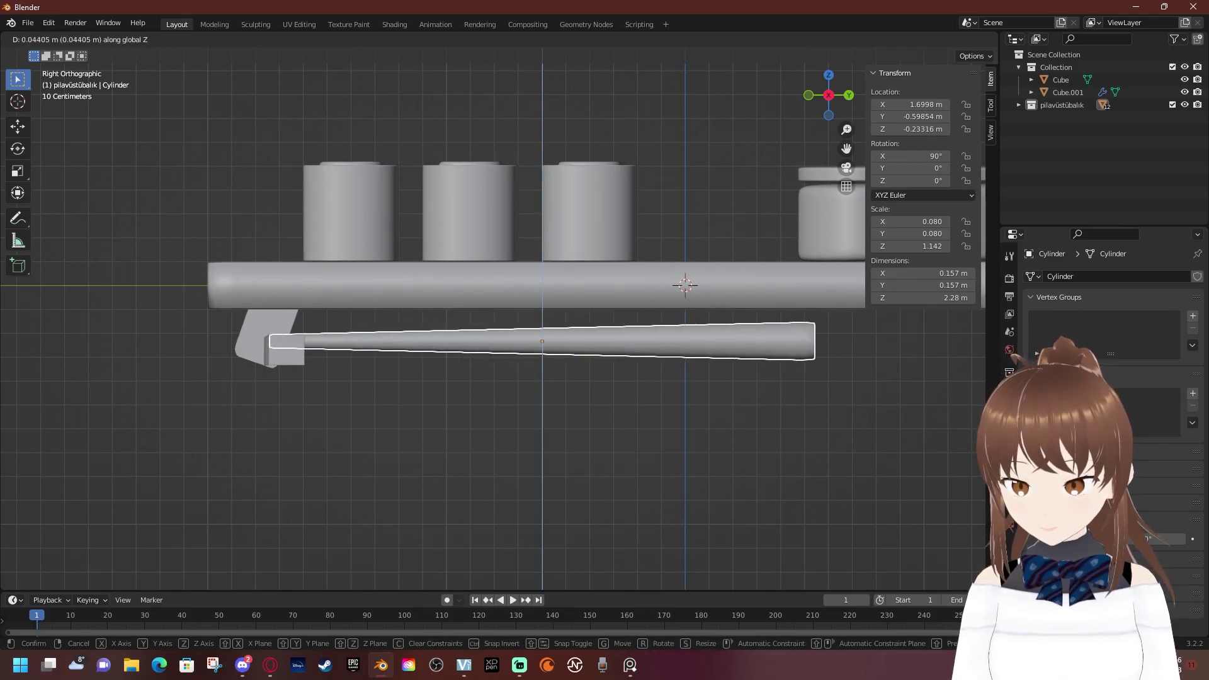
key(Return)
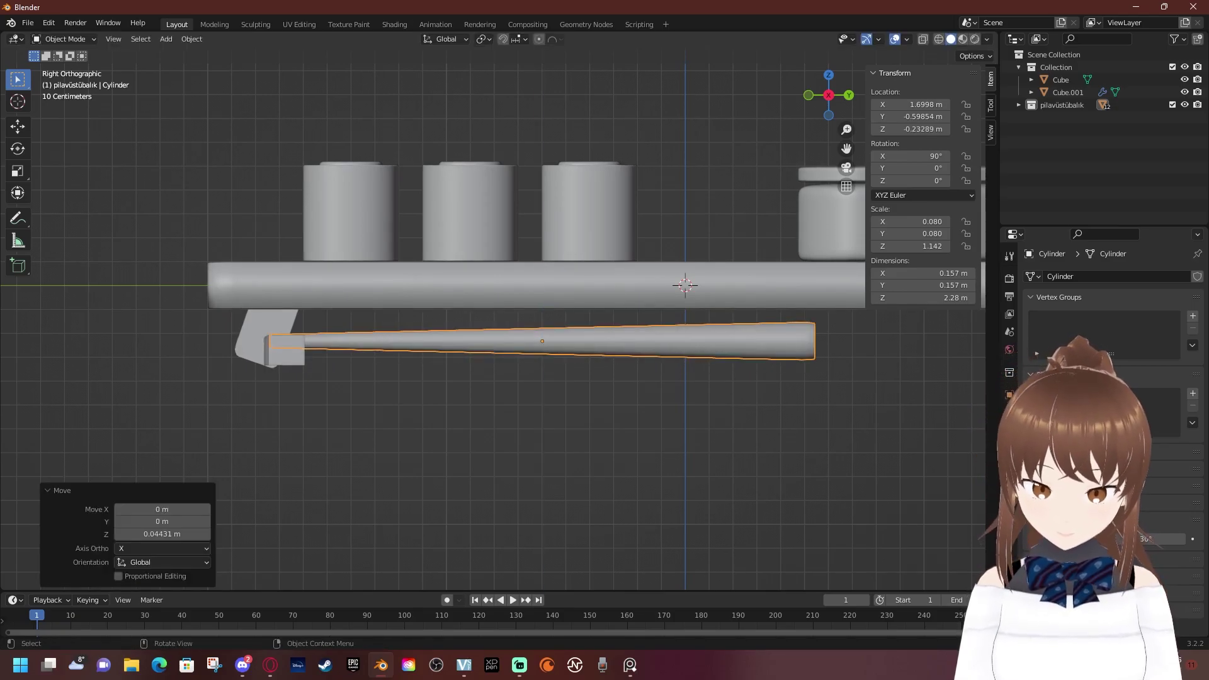
middle_drag(491, 378, 693, 359)
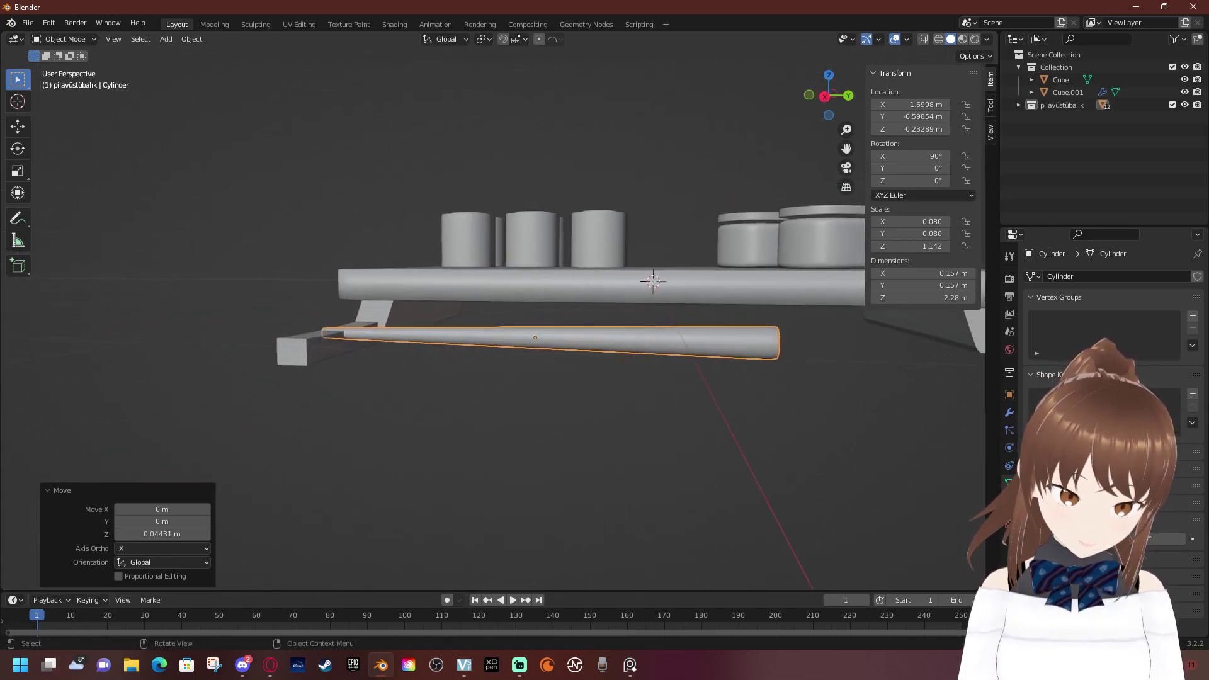
key(KP_3)
scroll(491, 340, up, 5)
scroll(491, 340, up, 2)
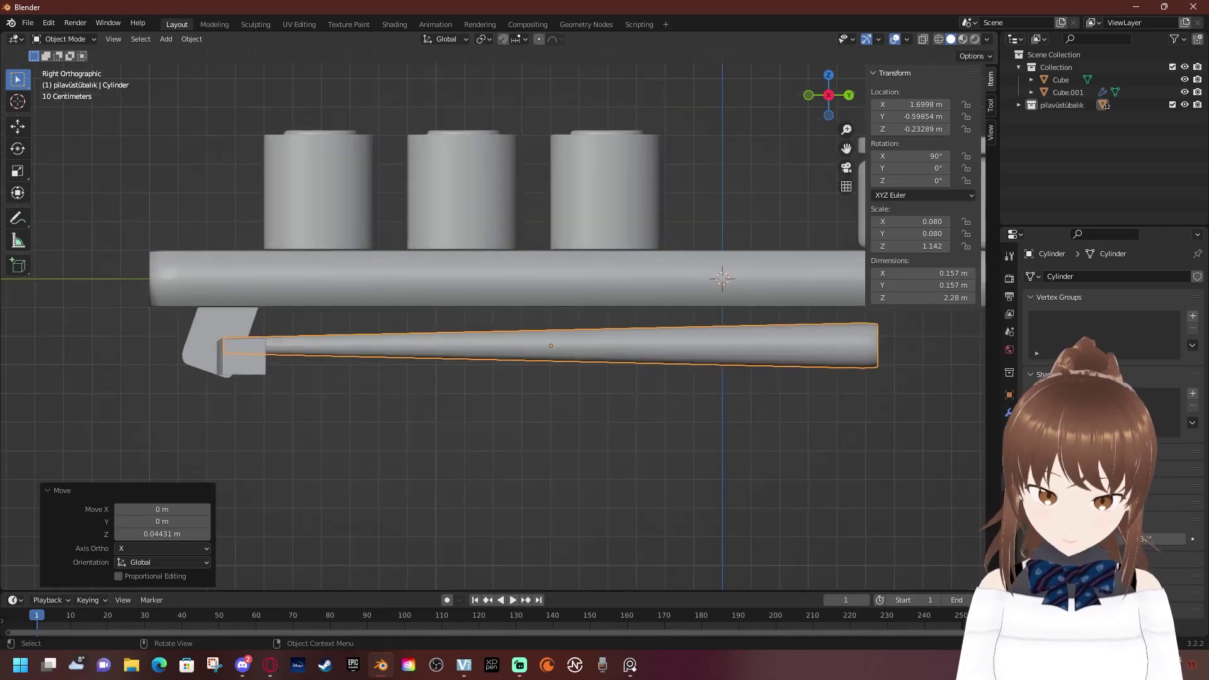
shift+middle_drag(536, 343, 529, 340)
drag(529, 337, 529, 331)
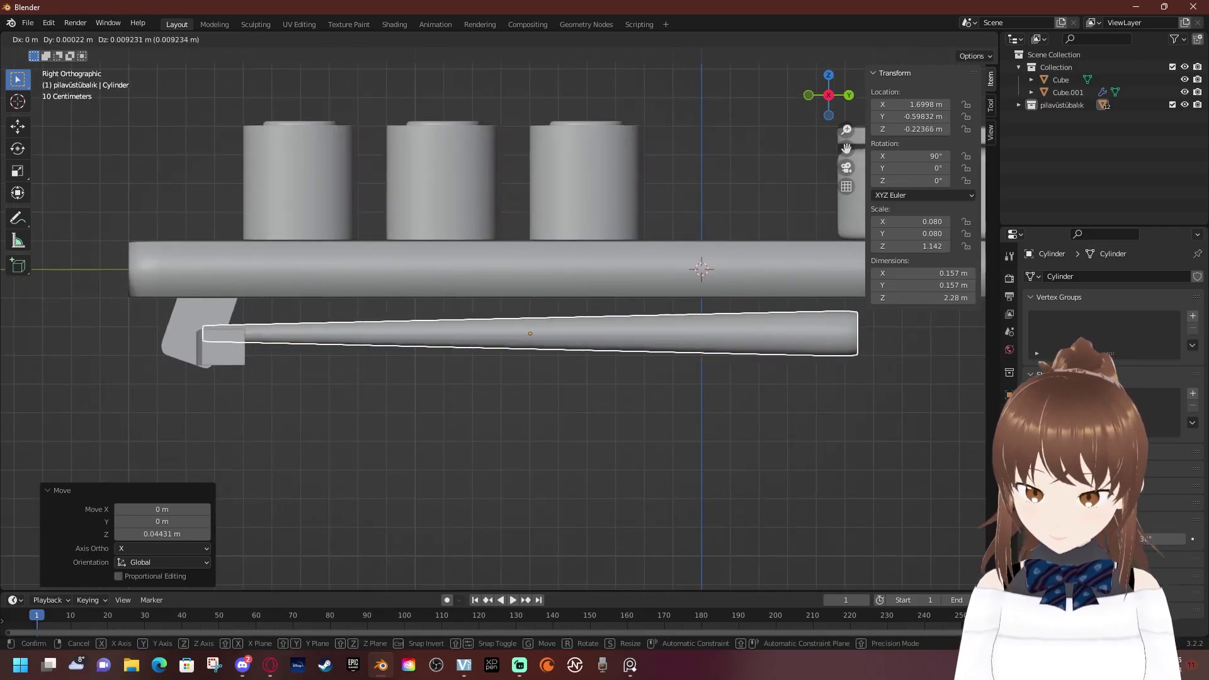
In wireframe front view, start fine-tuning the rod's height along Z
key(shift+z)
middle_drag(529, 330, 481, 313)
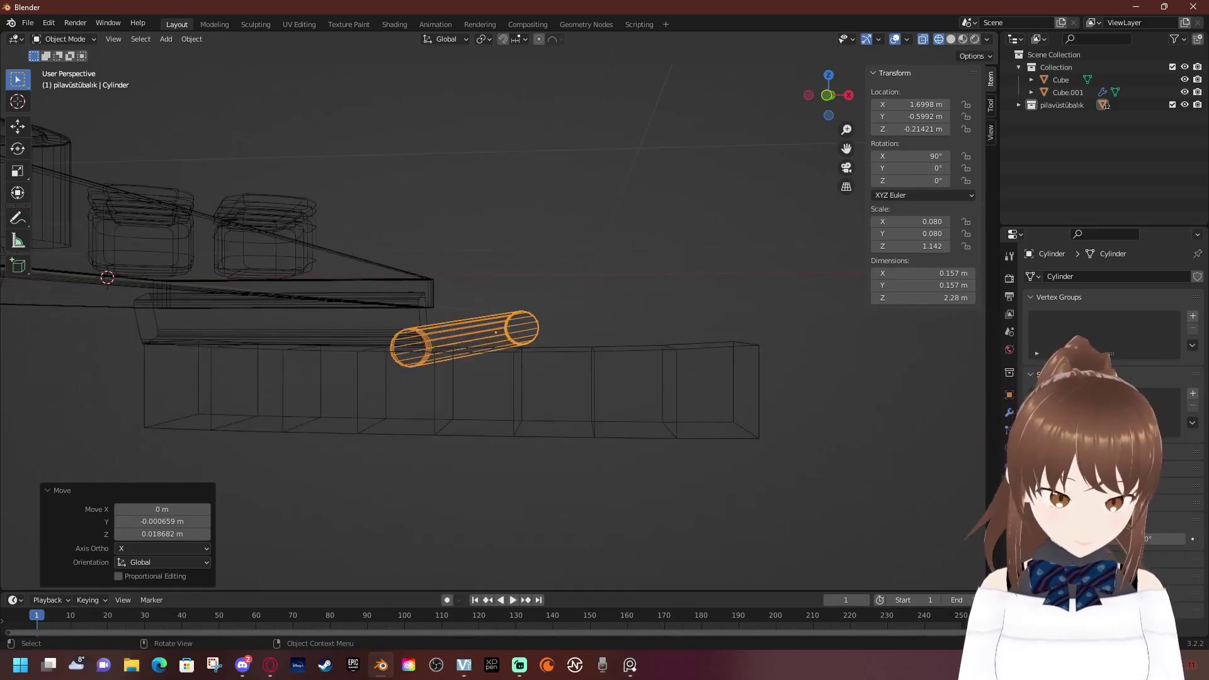
key(KP_1)
scroll(492, 320, up, 4)
scroll(492, 319, up, 3)
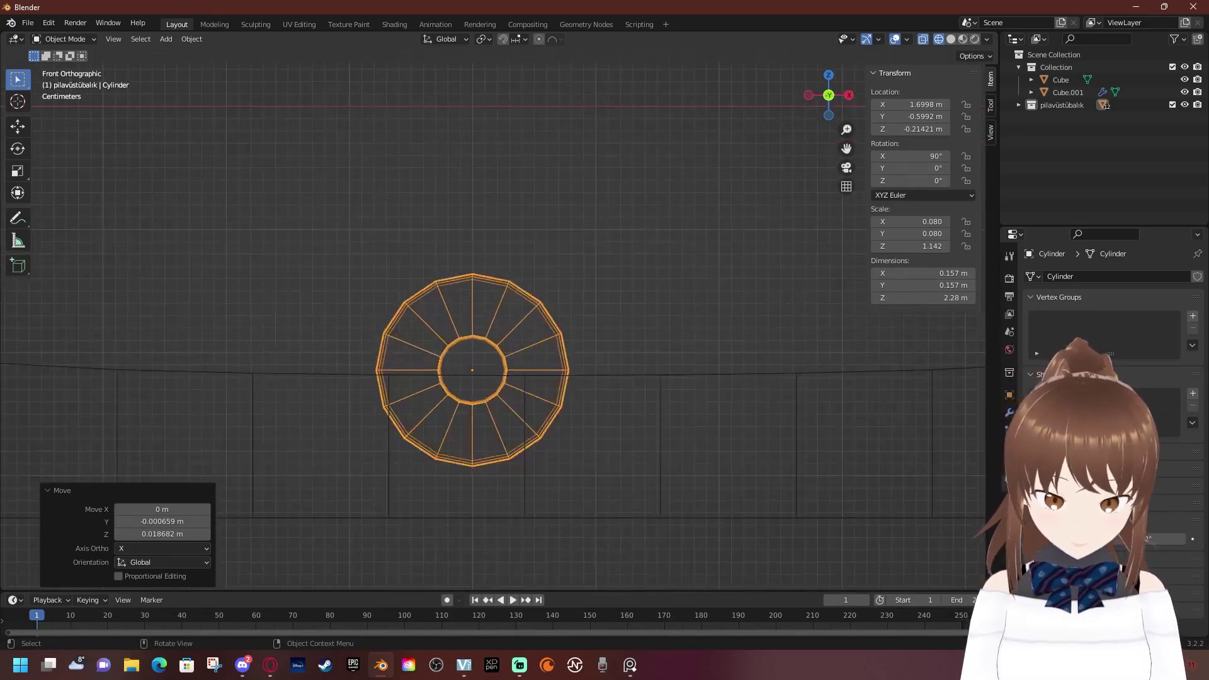
key(g)
key(z)
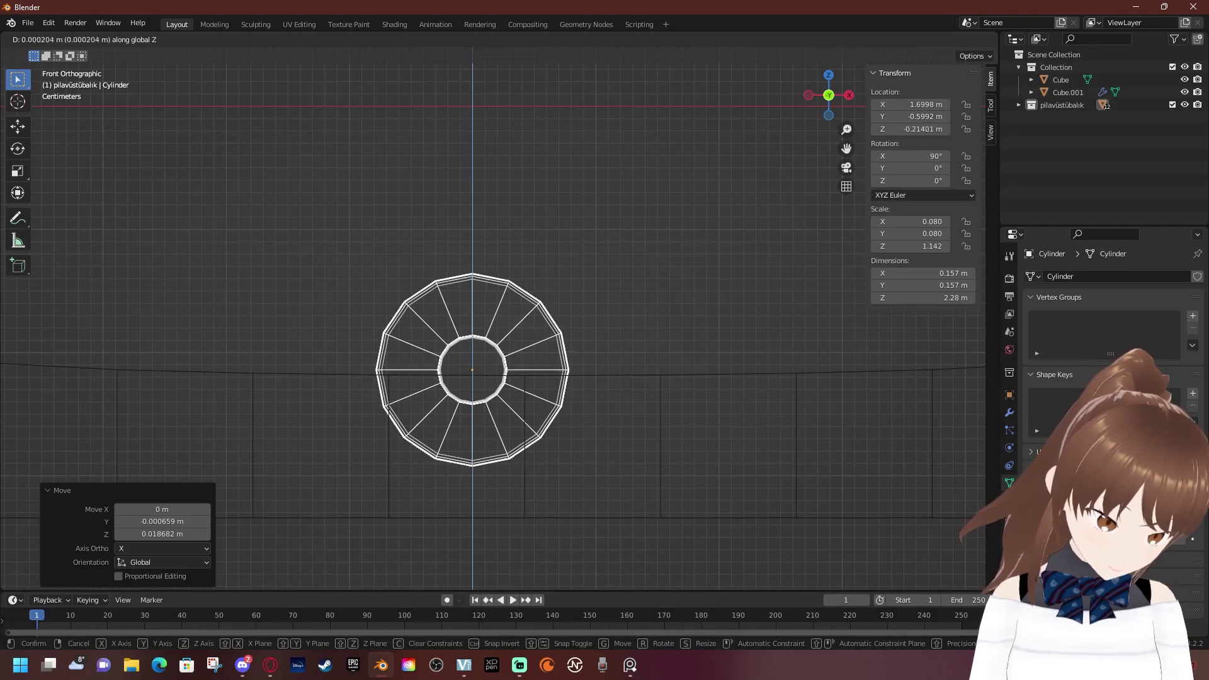
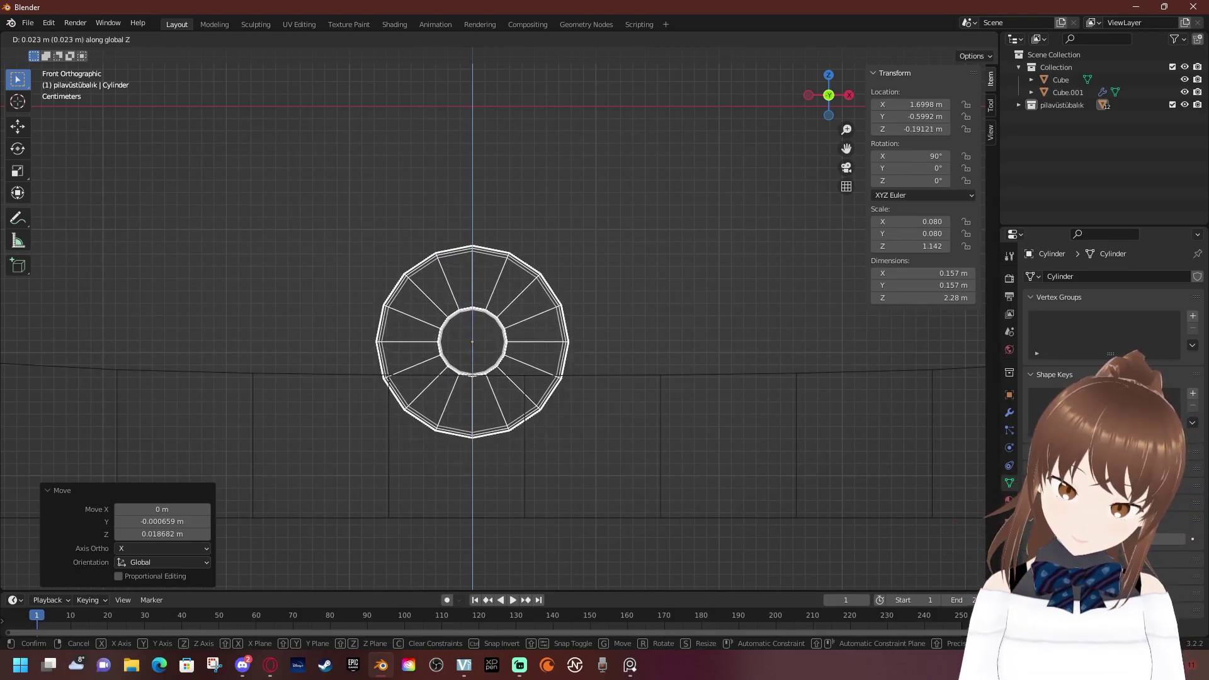
Confirm the chopstick's small upward move and view it front-on in solid shading
key(Return)
middle_drag(472, 340, 523, 308)
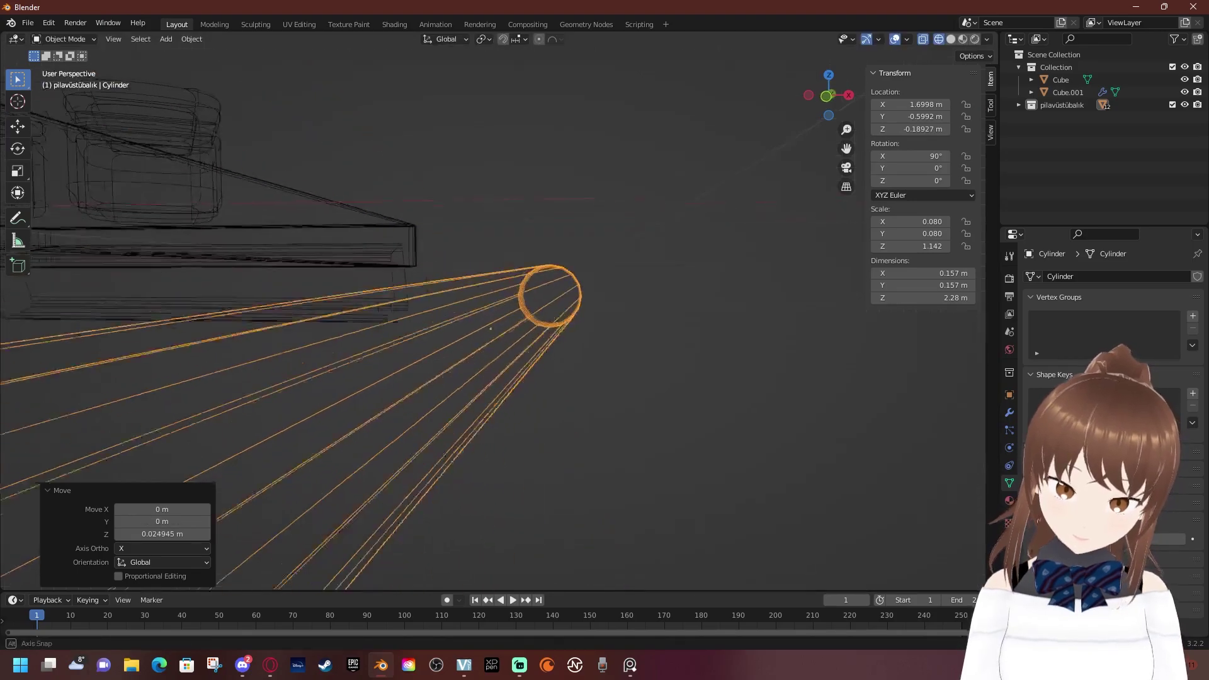
key(KP_1)
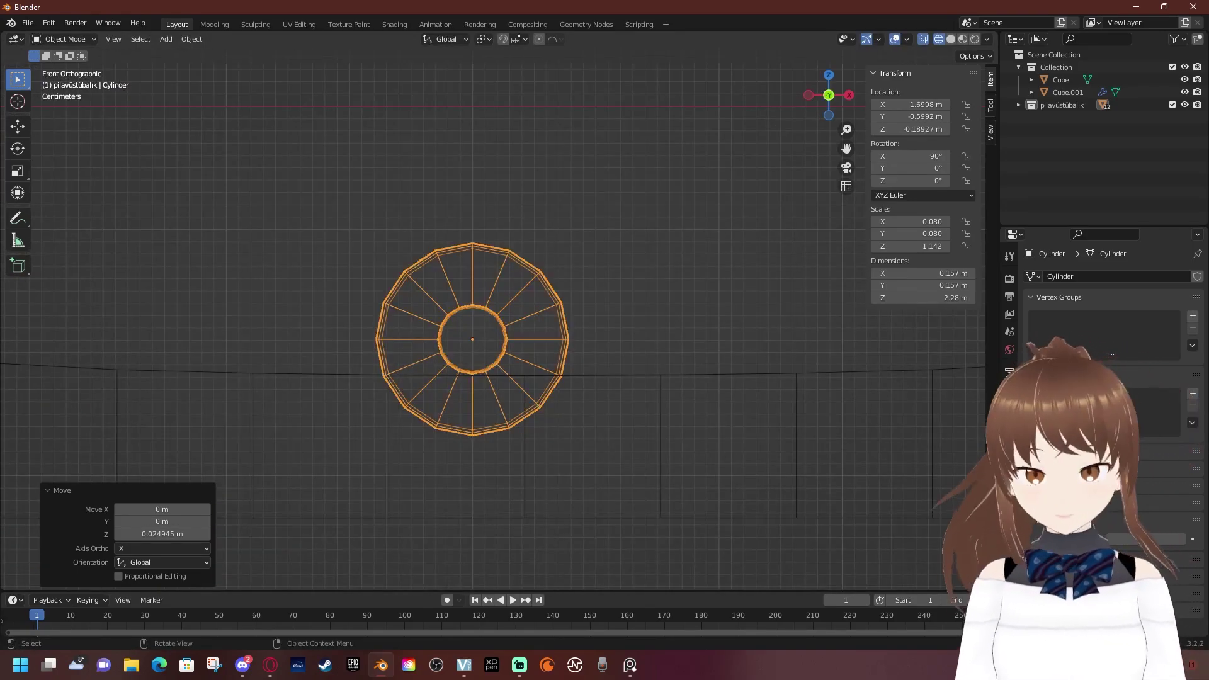
scroll(491, 328, down, 2)
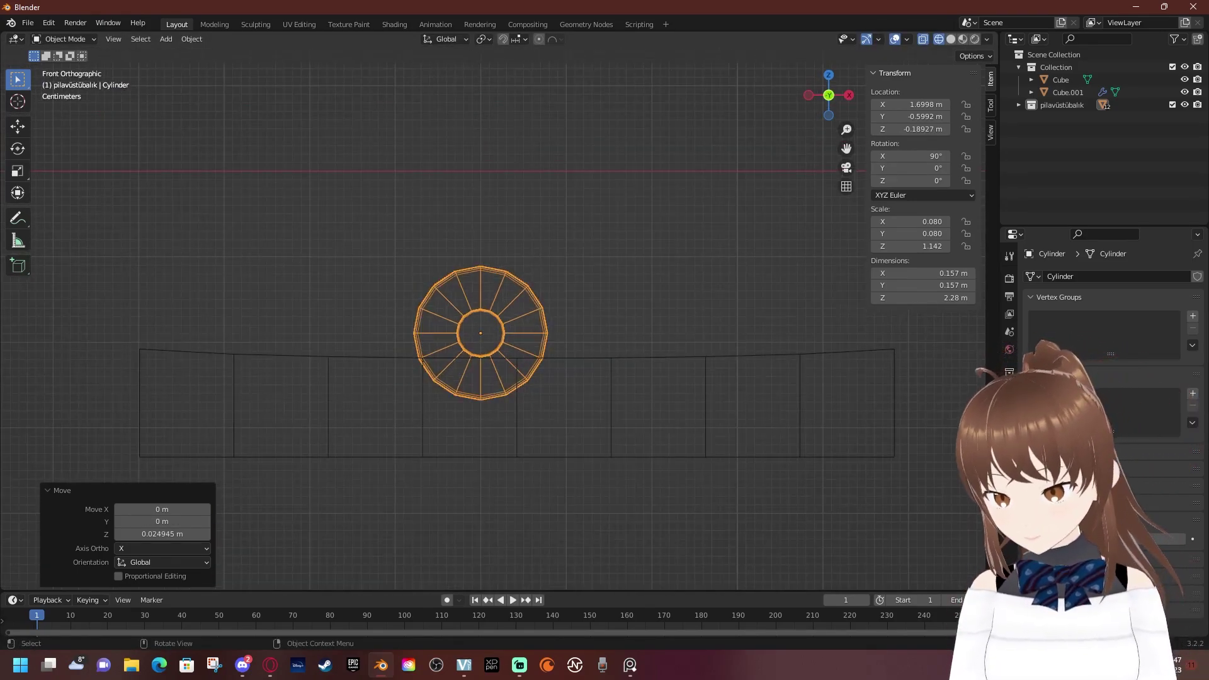
key(shift+z)
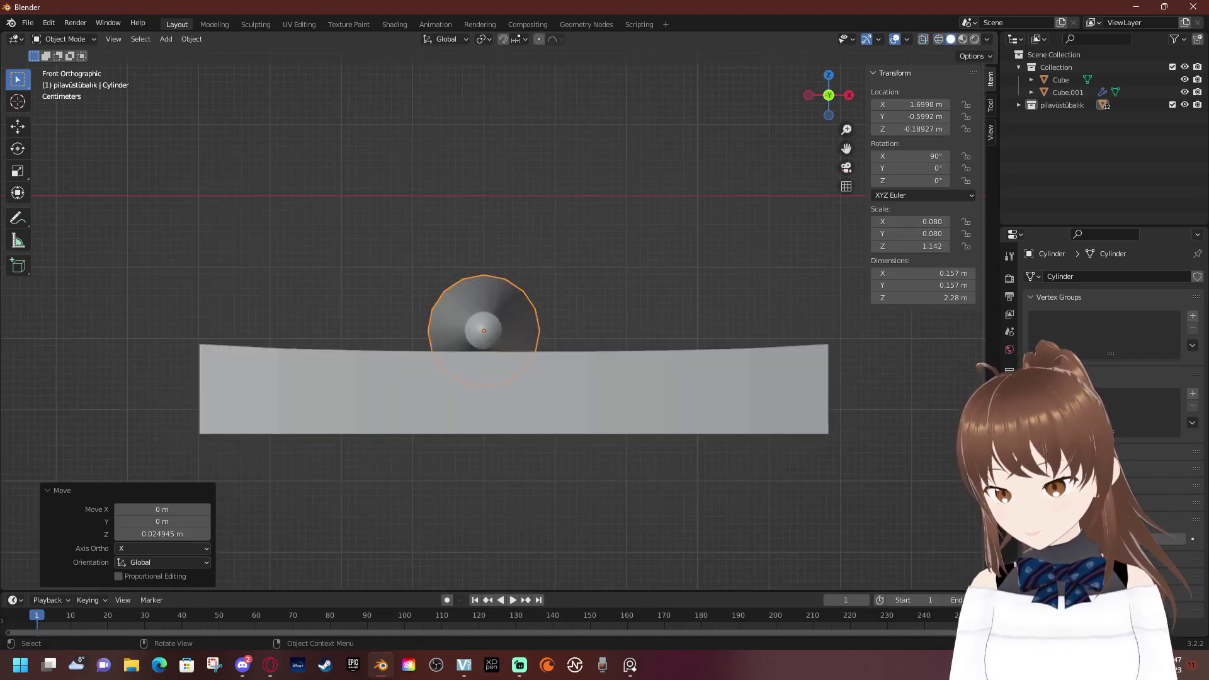
mouse_move(478, 327)
middle_down()
mouse_move(504, 296)
mouse_move(497, 239)
mouse_move(498, 265)
middle_up()
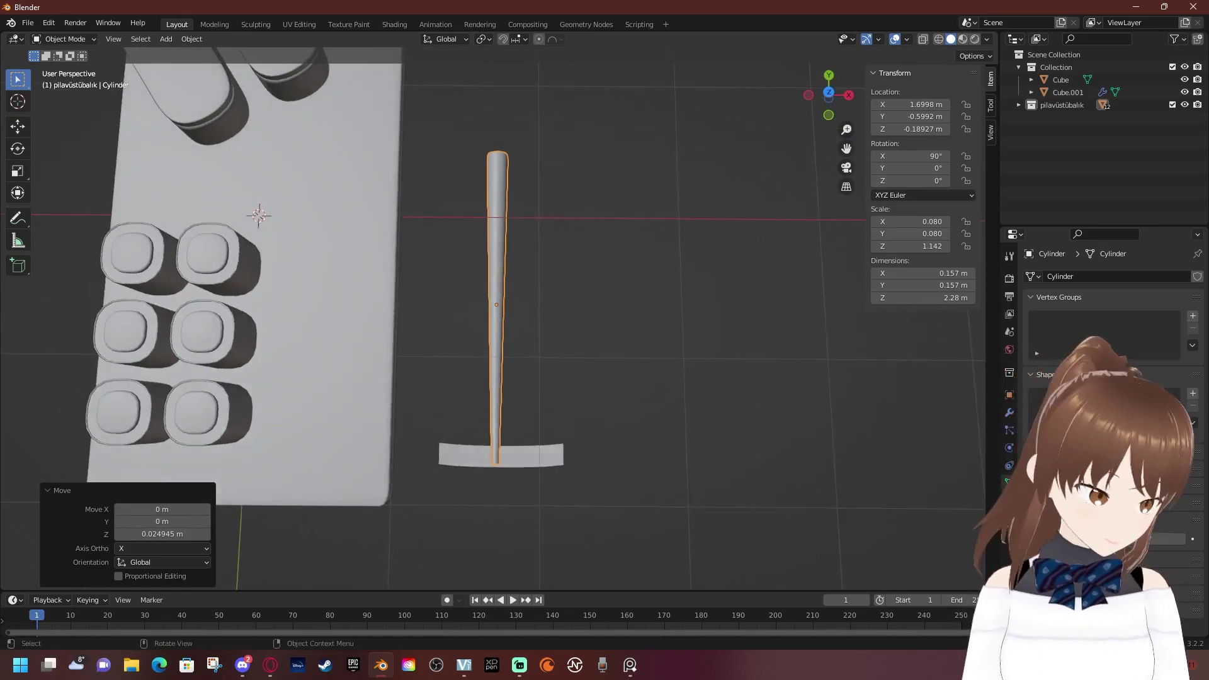
Duplicate the chopstick along X beside the original and set the copy's Z rotation to -2°
key(shift+d)
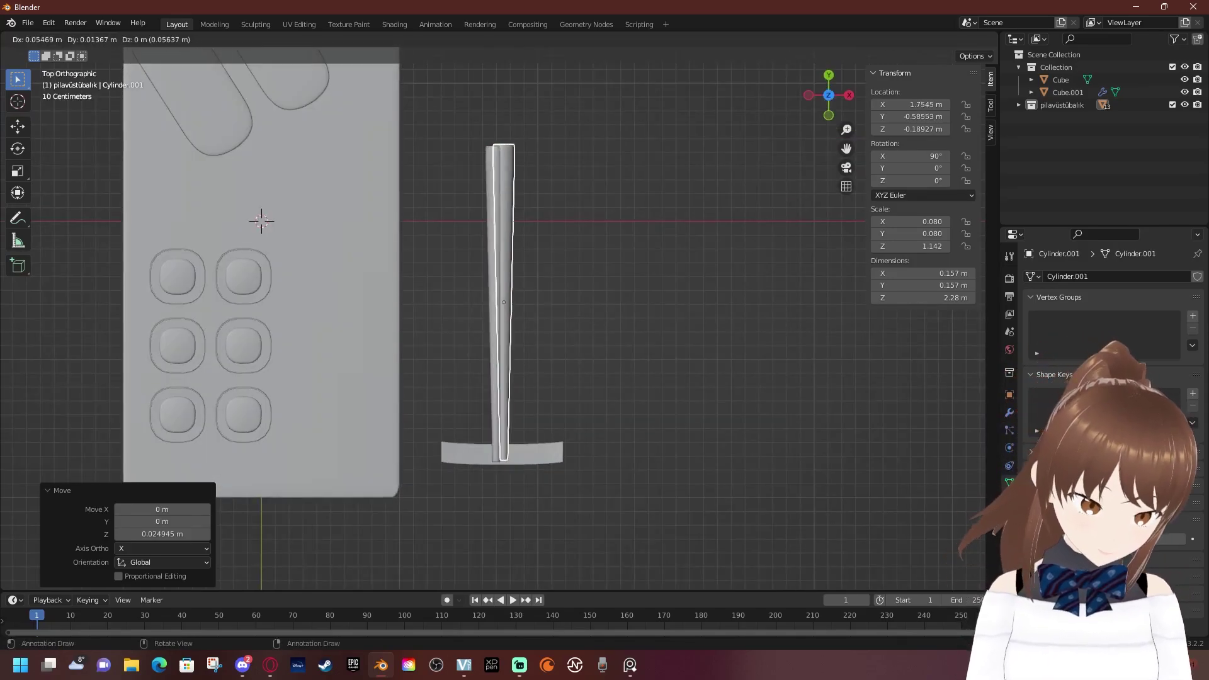
key(x)
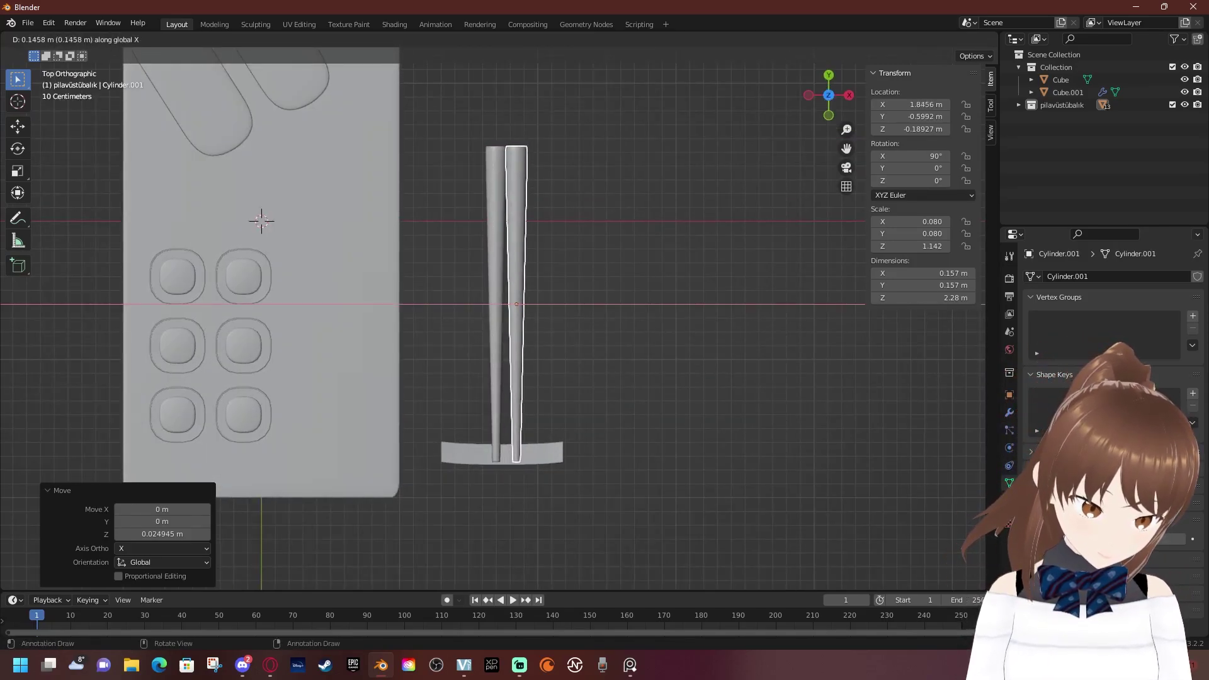
key(Return)
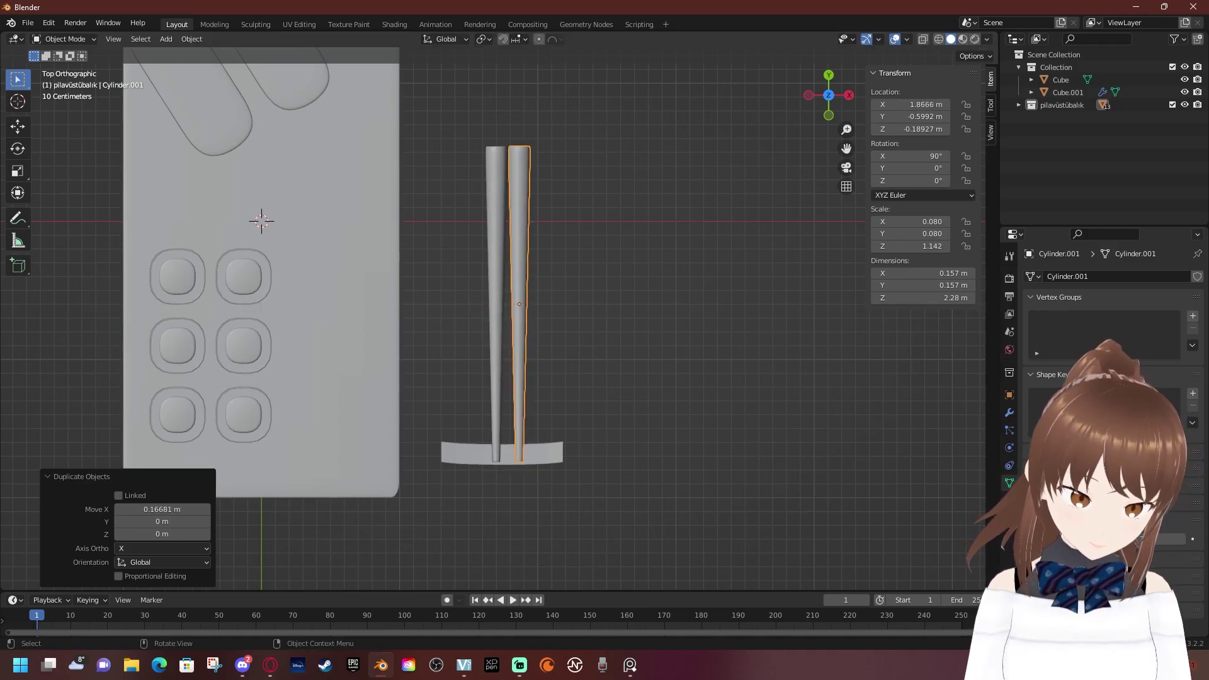
key(r)
key(z)
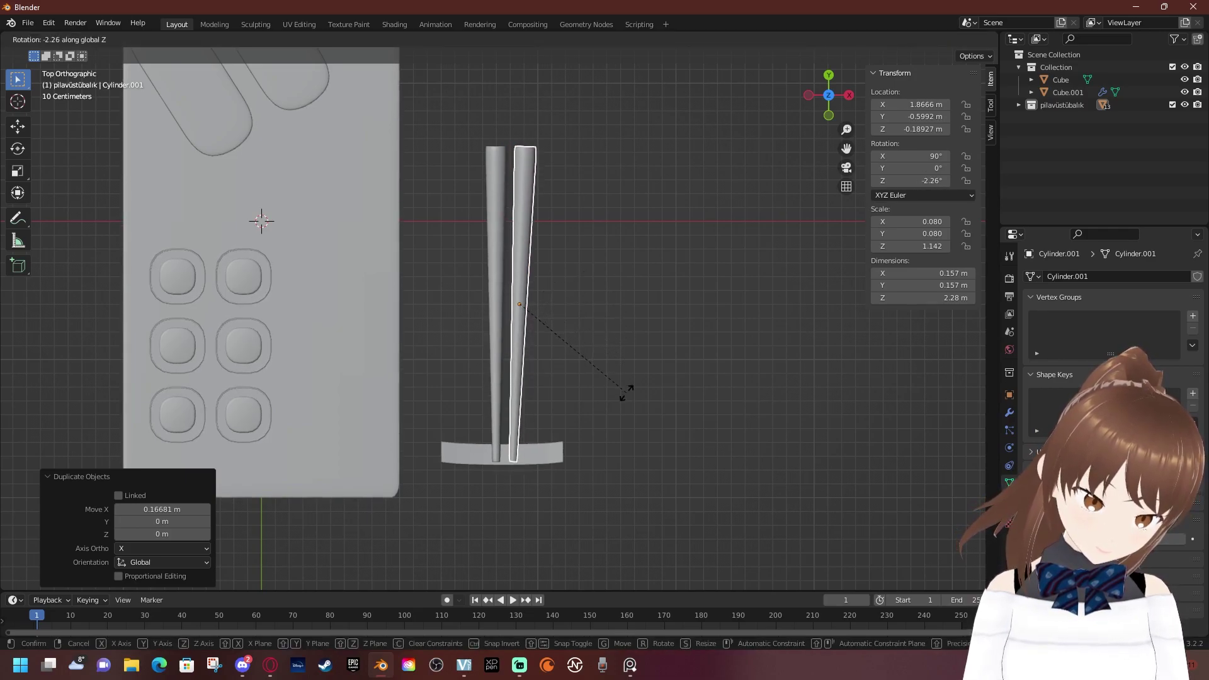
key(Escape)
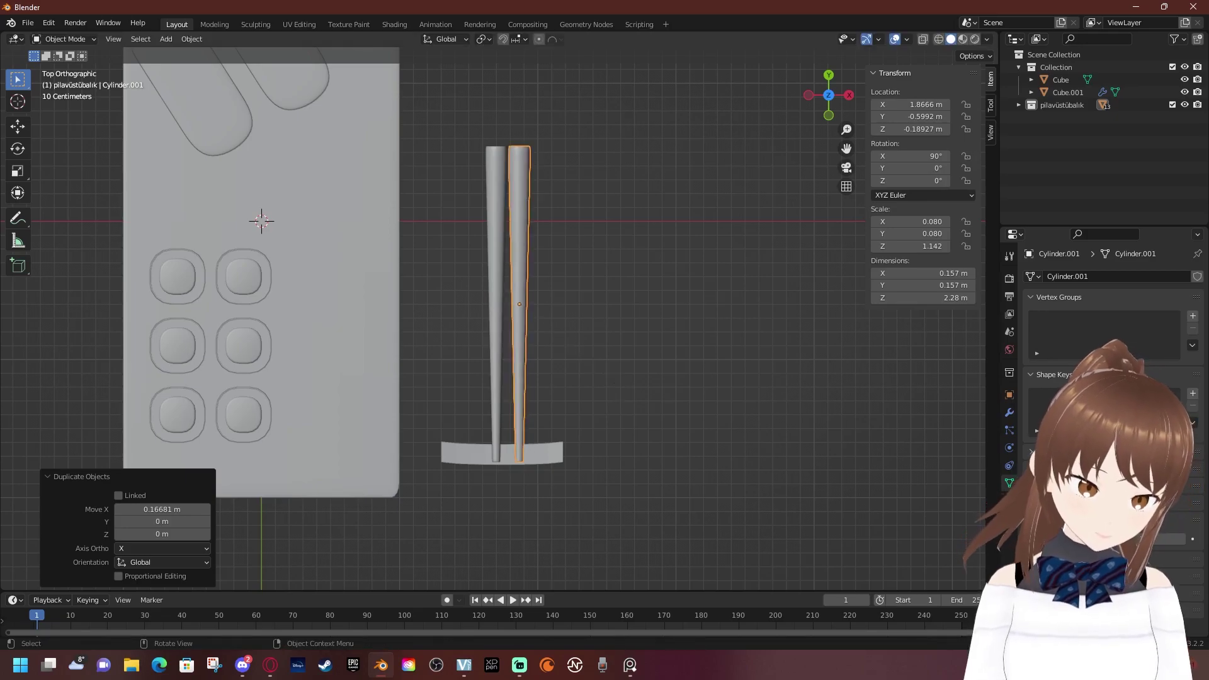
double_click(910, 181)
key(BackSpace)
text(-2)
key(Return)
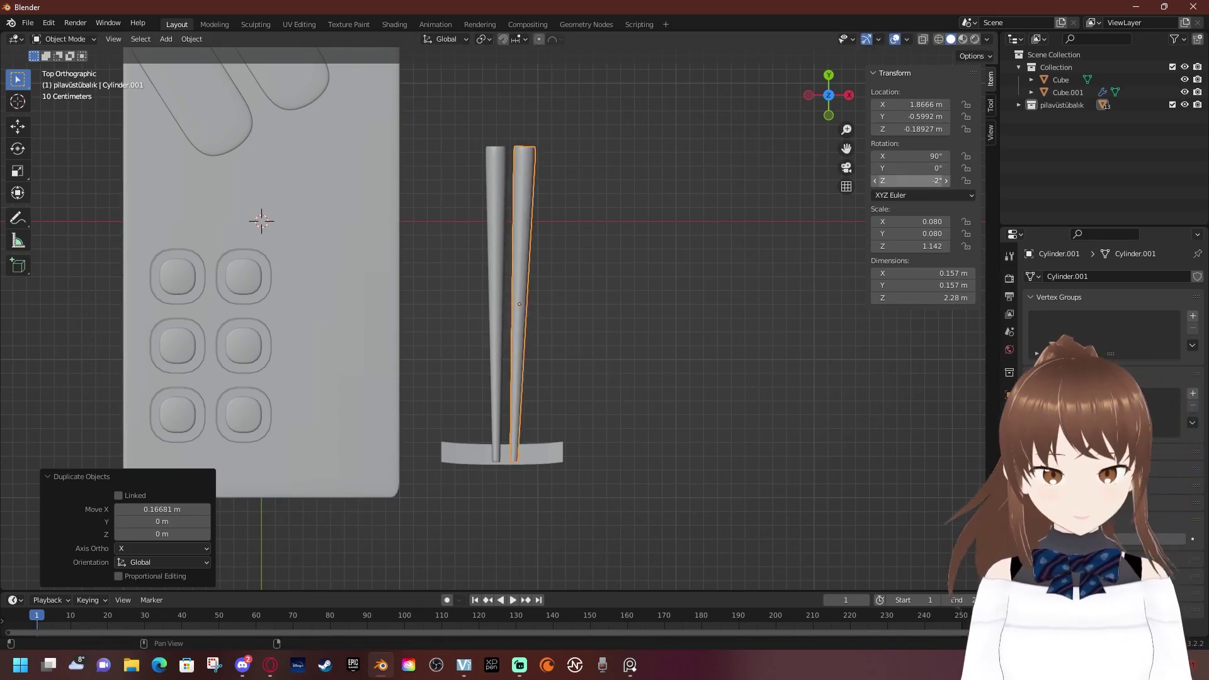
Tilt the original chopstick 2° on Z, opposite the copy, then reselect the copy
click(496, 302)
double_click(912, 181)
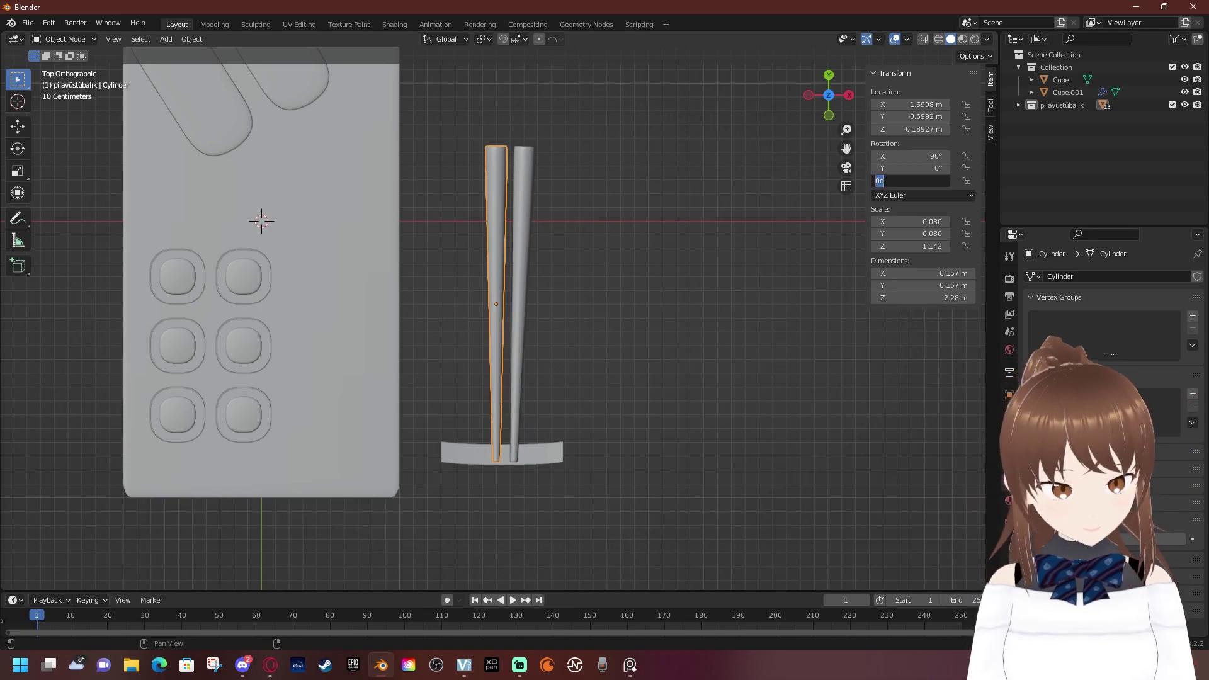
text(-2)
key(Return)
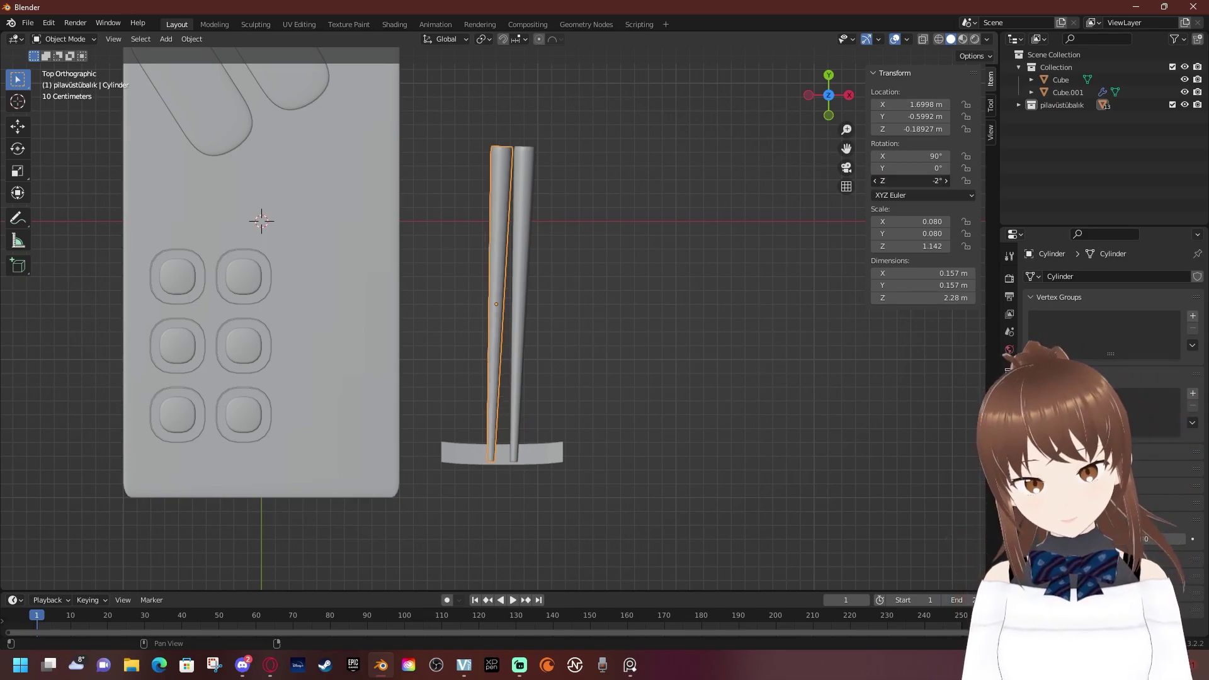
key(Return)
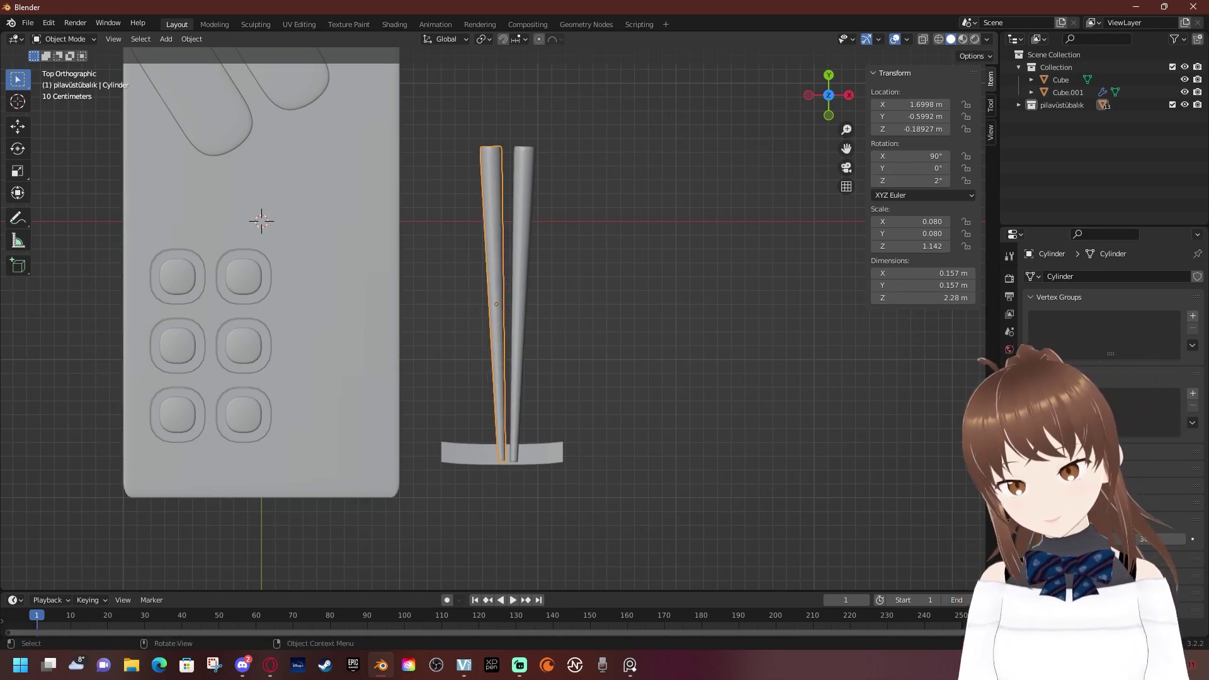
click(522, 302)
mouse_move(523, 302)
middle_down()
mouse_move(592, 252)
mouse_move(629, 189)
mouse_move(649, 265)
mouse_move(617, 201)
mouse_move(624, 239)
mouse_move(630, 208)
mouse_move(636, 233)
middle_up()
Inspect the upper rounded box's mesh in Edit Mode, then select that box alone
scroll(567, 352, down, 3)
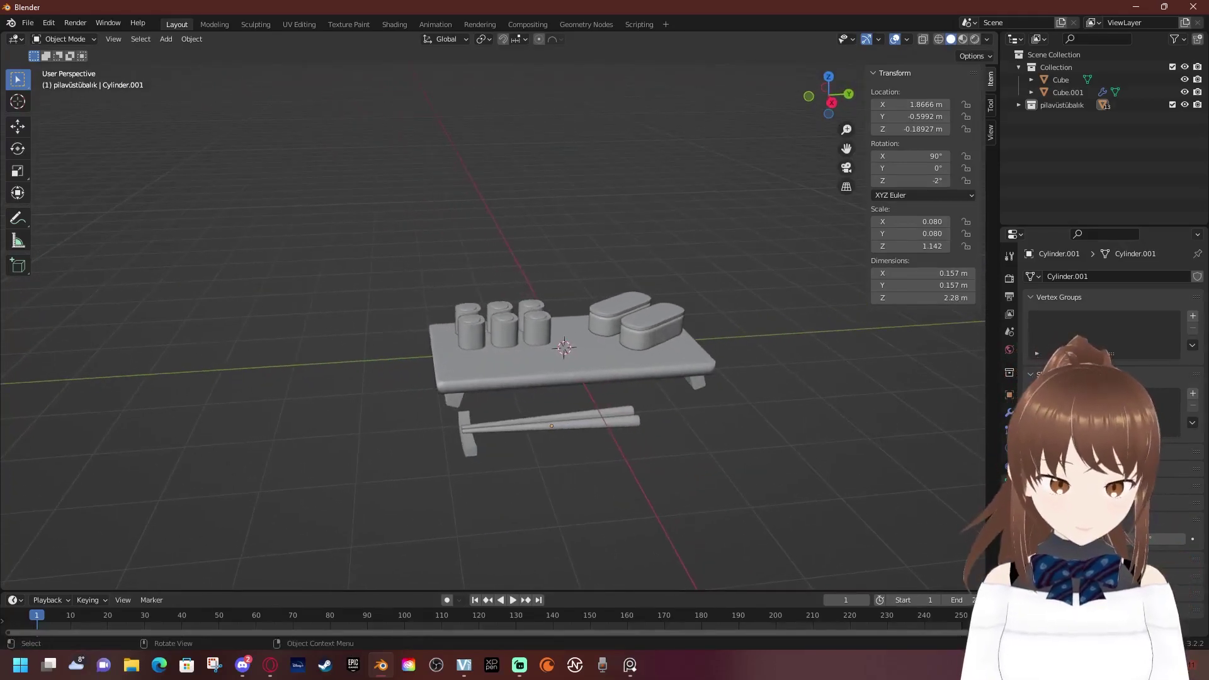
scroll(567, 353, up, 2)
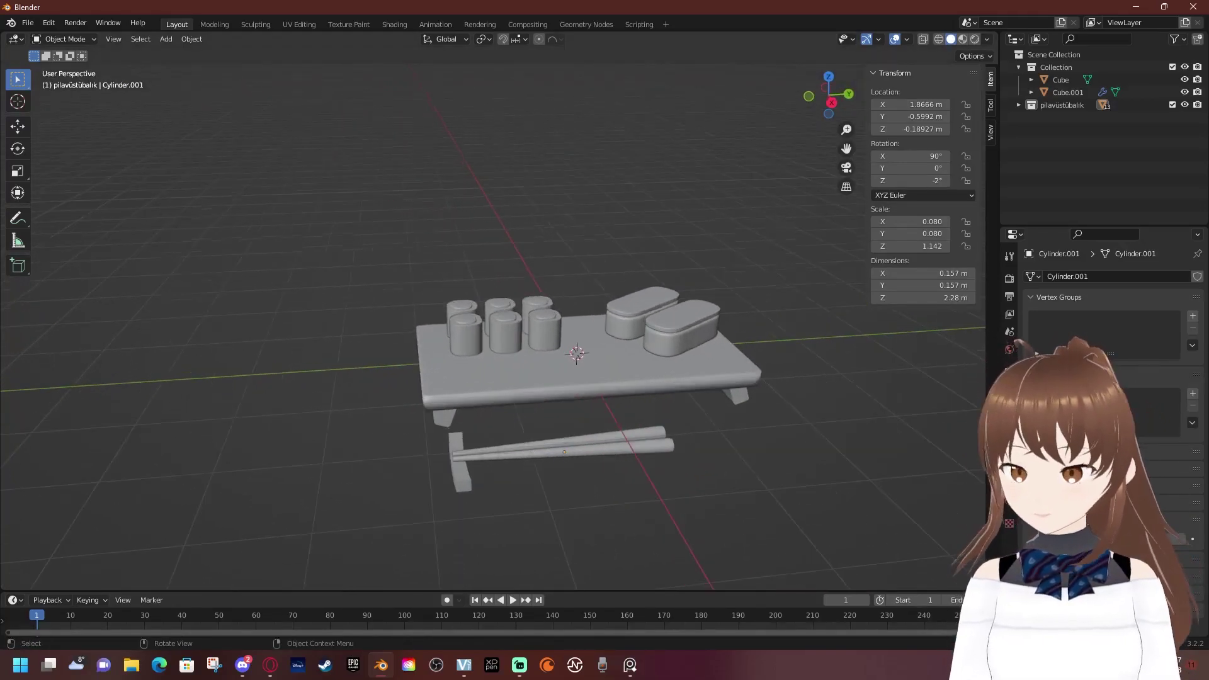
mouse_move(567, 353)
middle_down()
mouse_move(567, 390)
mouse_move(642, 409)
middle_up()
click(629, 328)
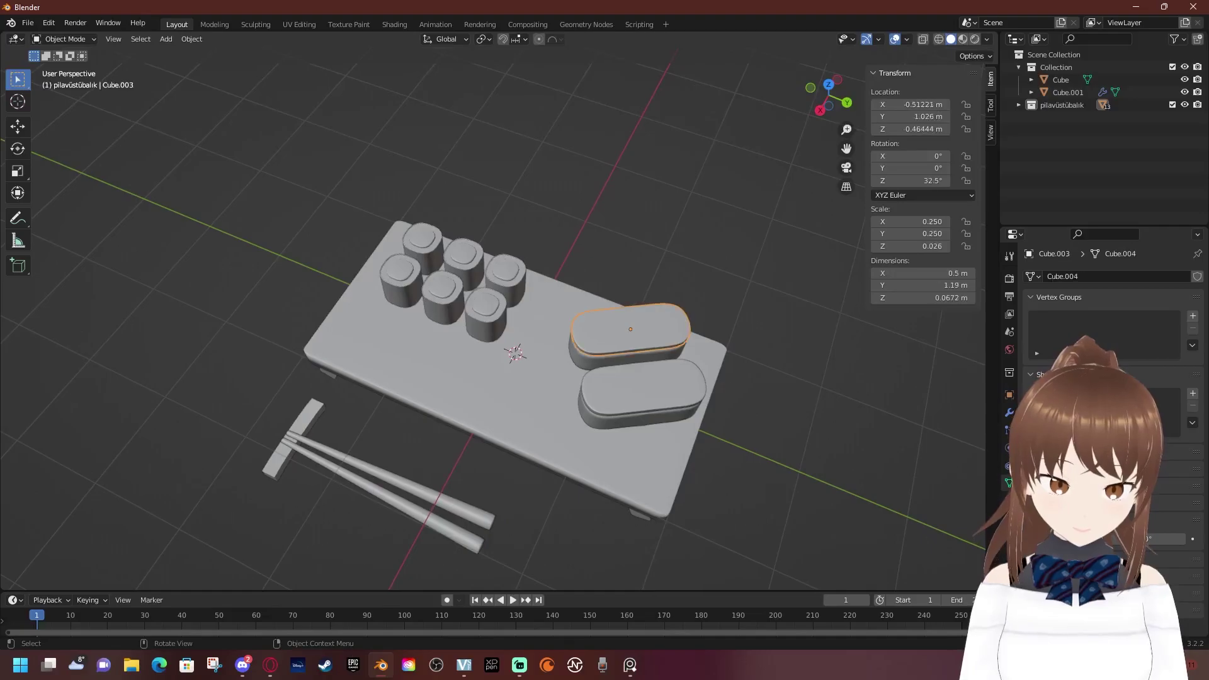
scroll(629, 327, up, 2)
key(Tab)
scroll(724, 377, up, 2)
middle_drag(724, 377, 724, 366)
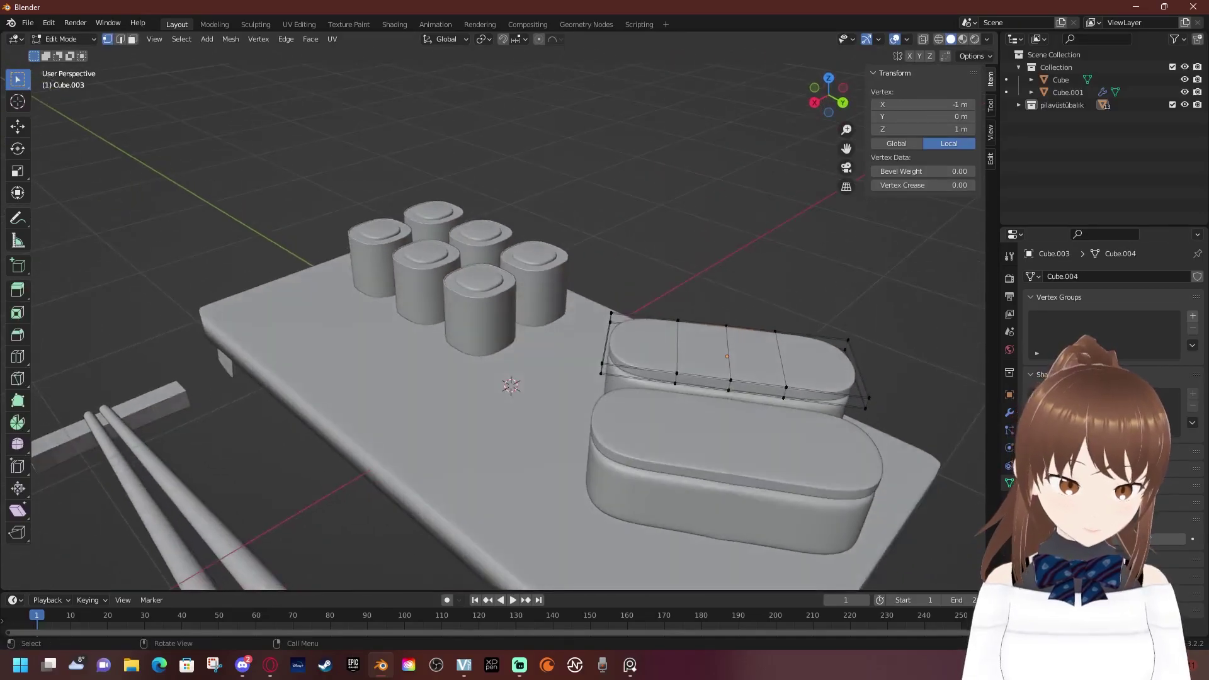
key(Tab)
scroll(566, 352, down, 2)
key(a)
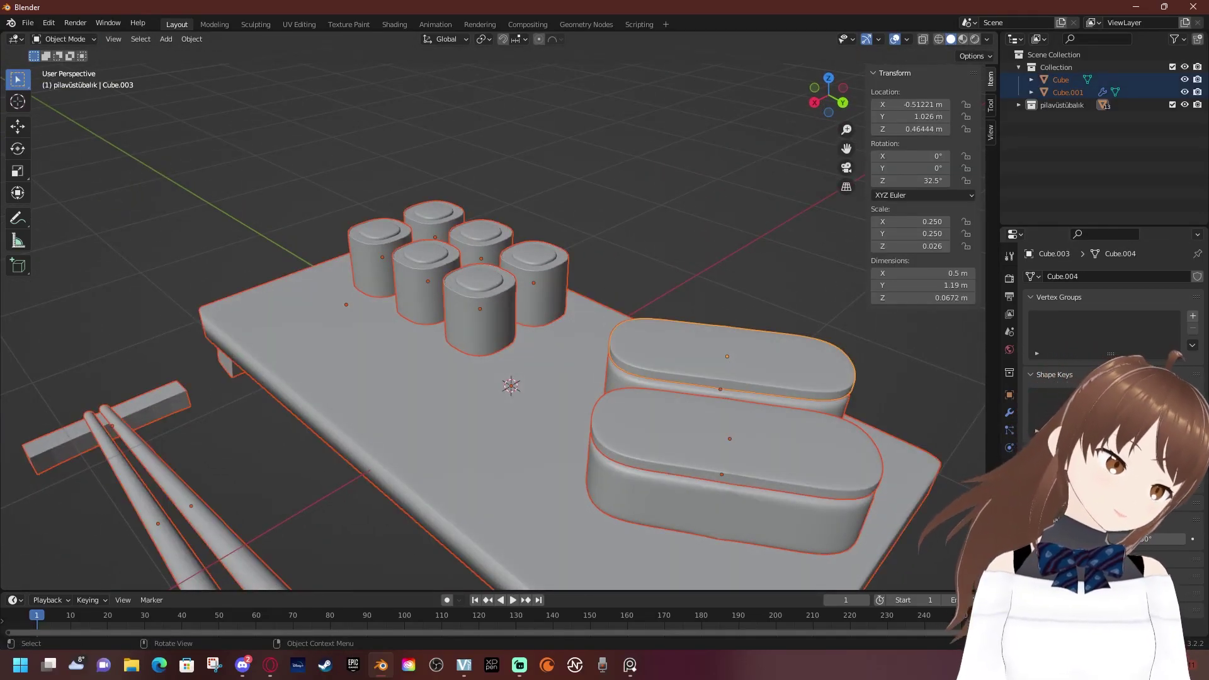
scroll(567, 352, up, 2)
click(683, 352)
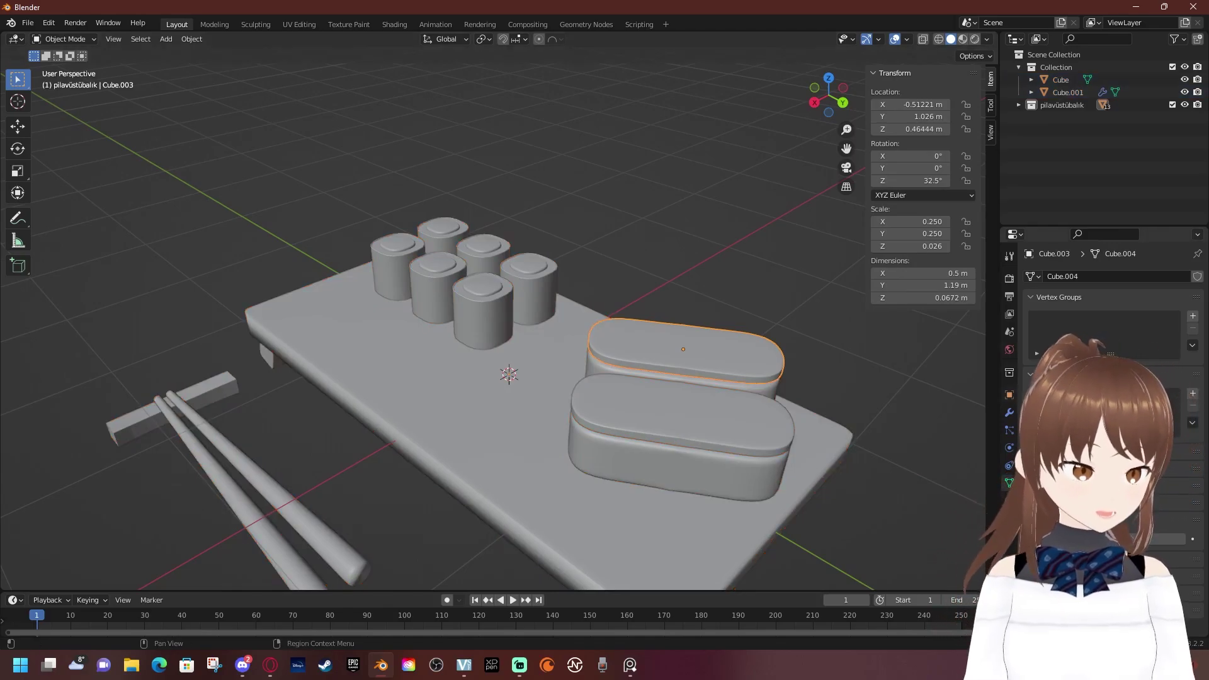
Apply the upper box's Subdivision modifier and check its now-dense mesh
click(1009, 412)
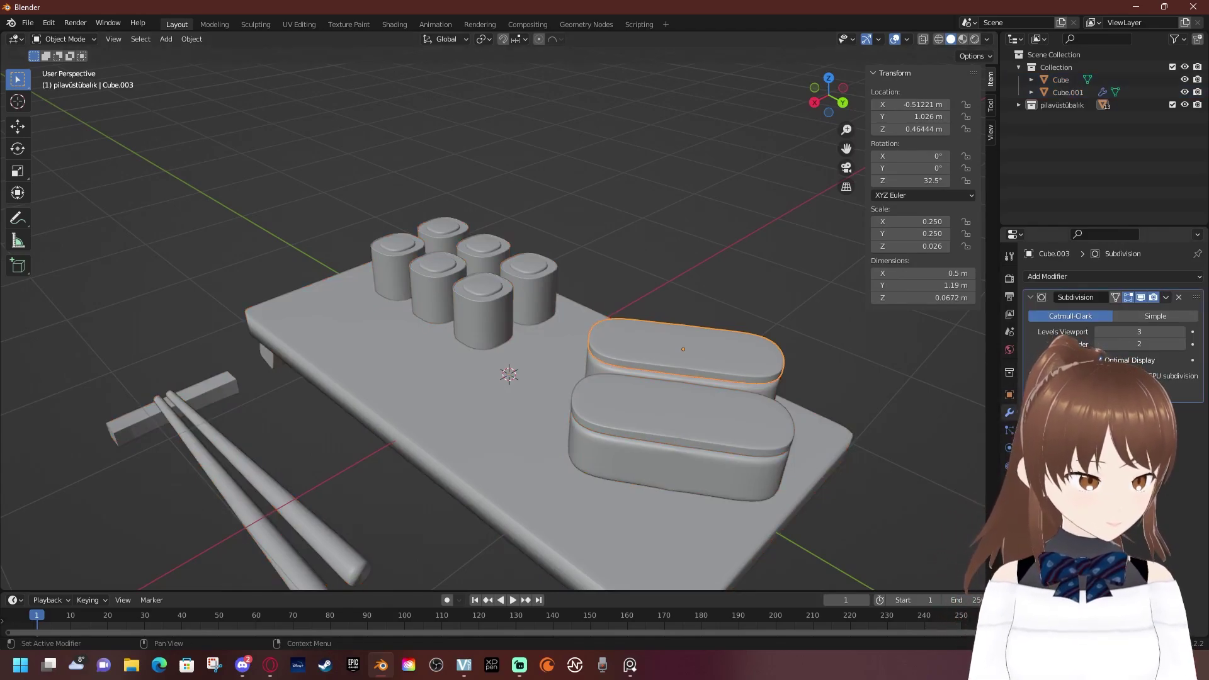
click(1166, 297)
click(1112, 311)
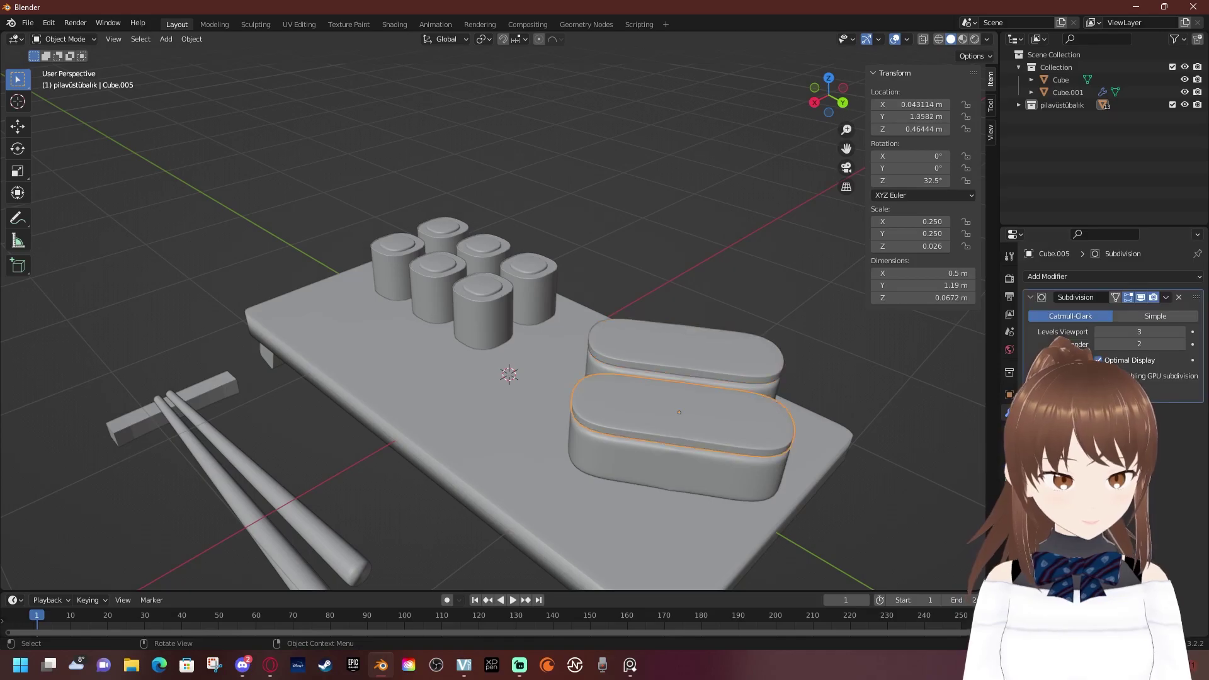
key(Tab)
scroll(492, 308, up, 2)
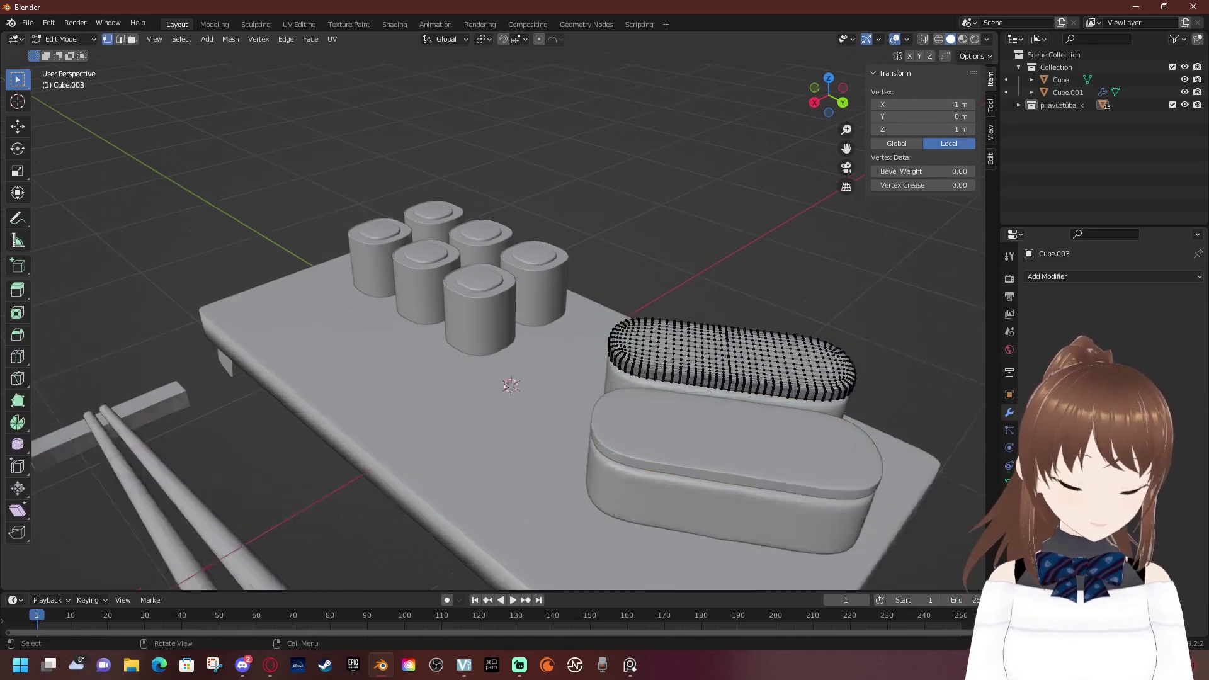
scroll(491, 308, up, 1)
scroll(492, 309, up, 1)
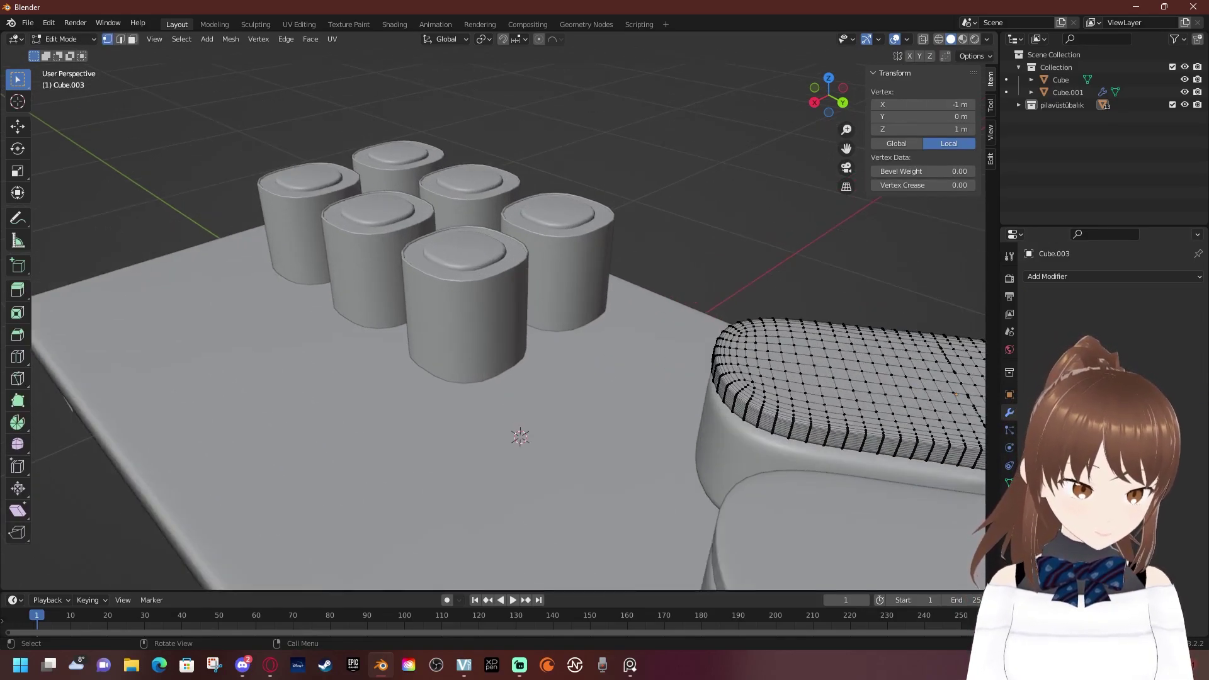
key(Tab)
scroll(491, 309, down, 2)
scroll(491, 309, down, 2)
Apply the Subdivision modifier on the front rounded box, then select the back box
click(724, 453)
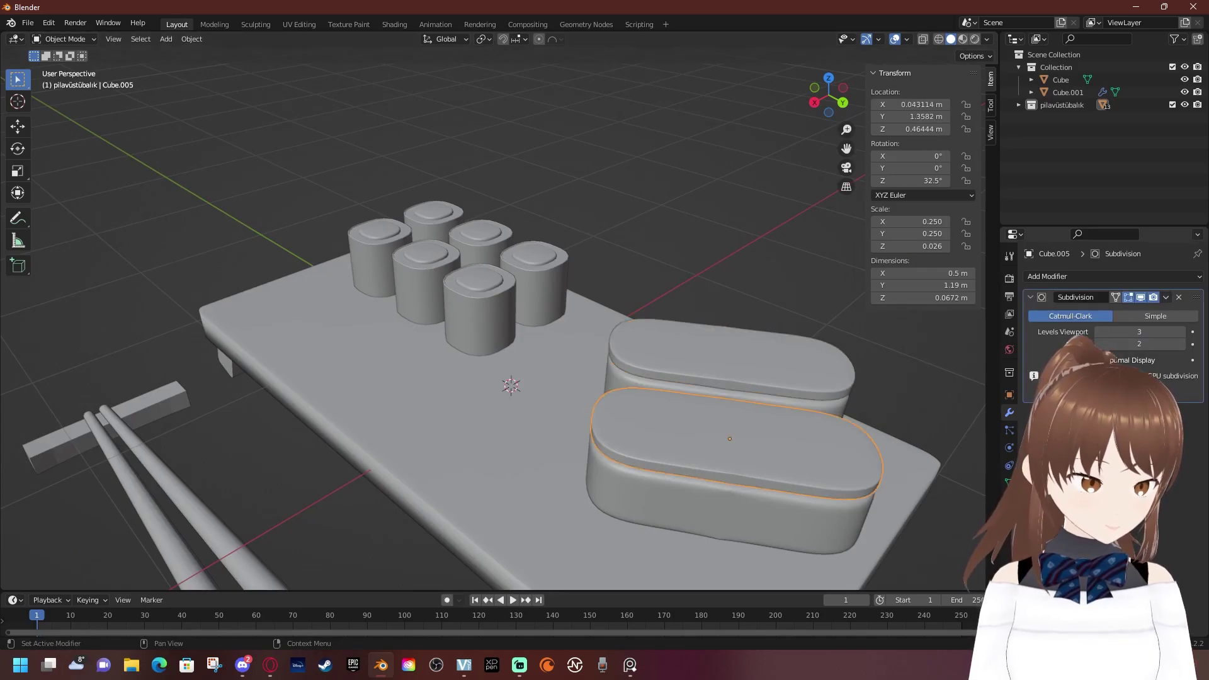
click(1165, 297)
click(1112, 311)
click(724, 359)
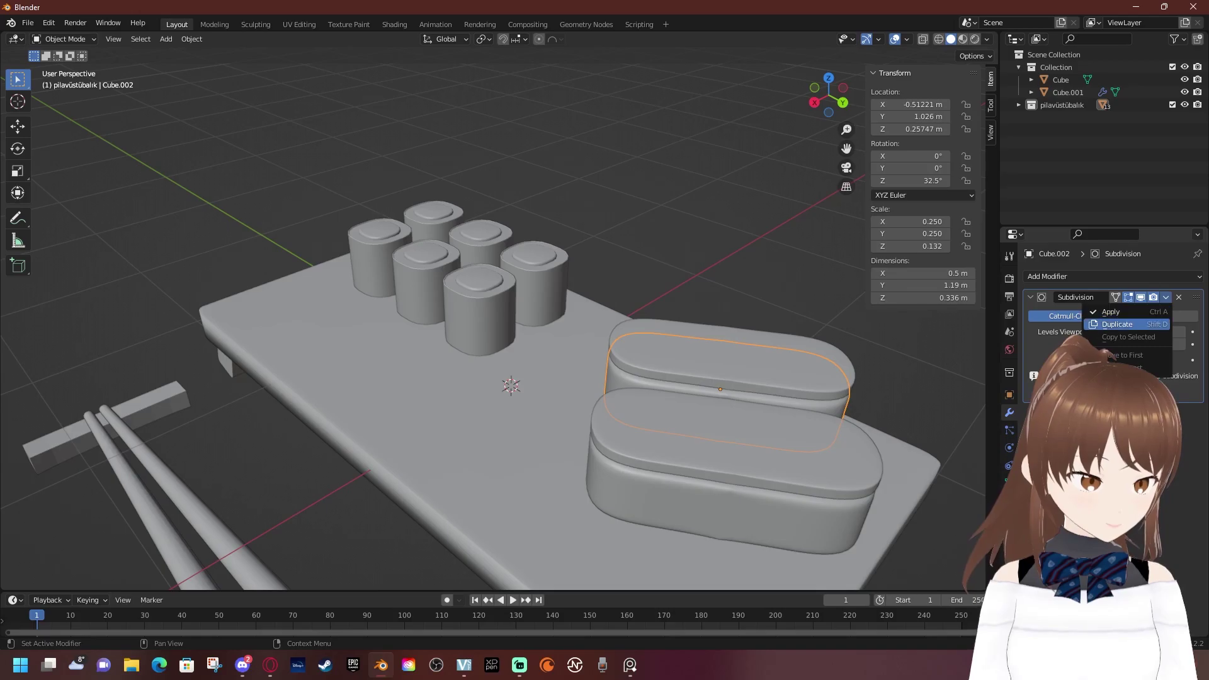
Apply the Subdivision modifier on the back and front rounded boxes
click(1165, 298)
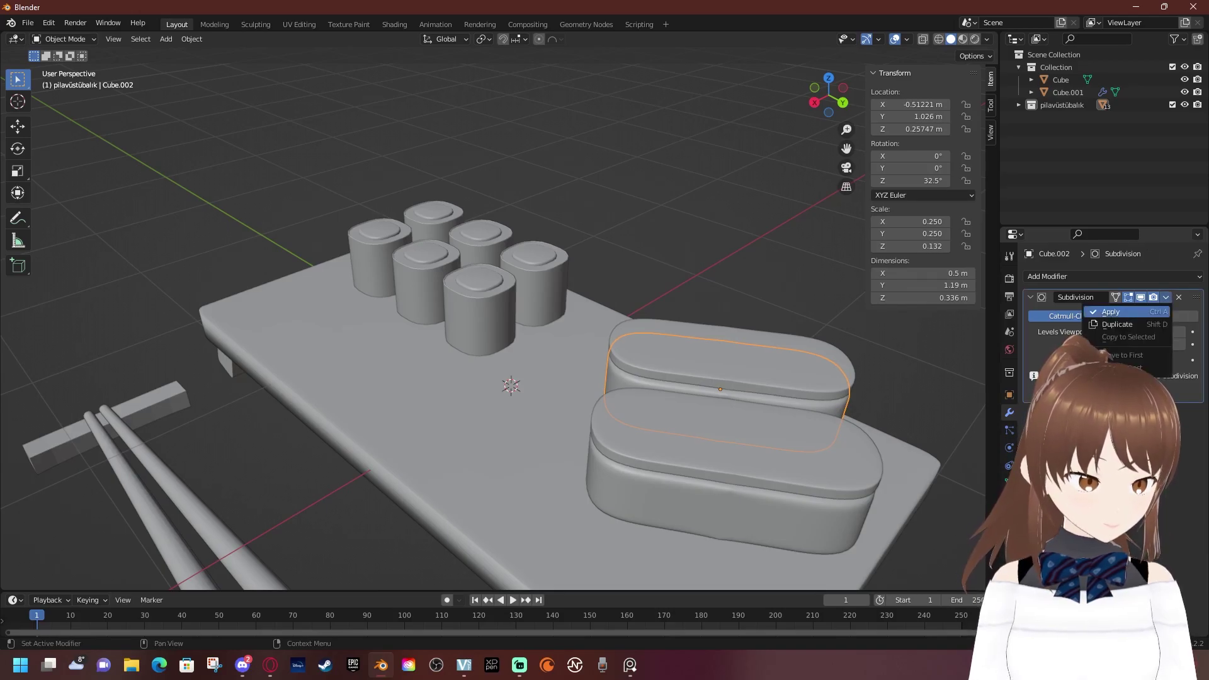
click(1111, 312)
click(725, 454)
click(1166, 297)
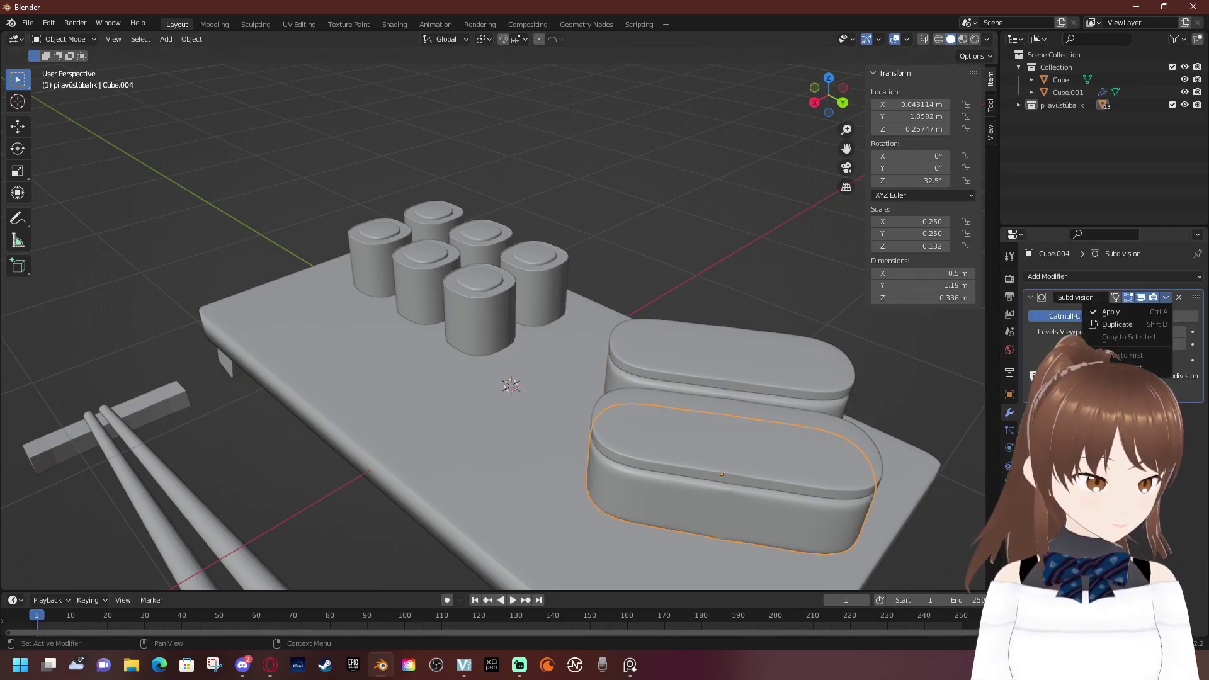
click(1112, 312)
Apply the Mirror modifier on the table legs object Cube.001
click(479, 315)
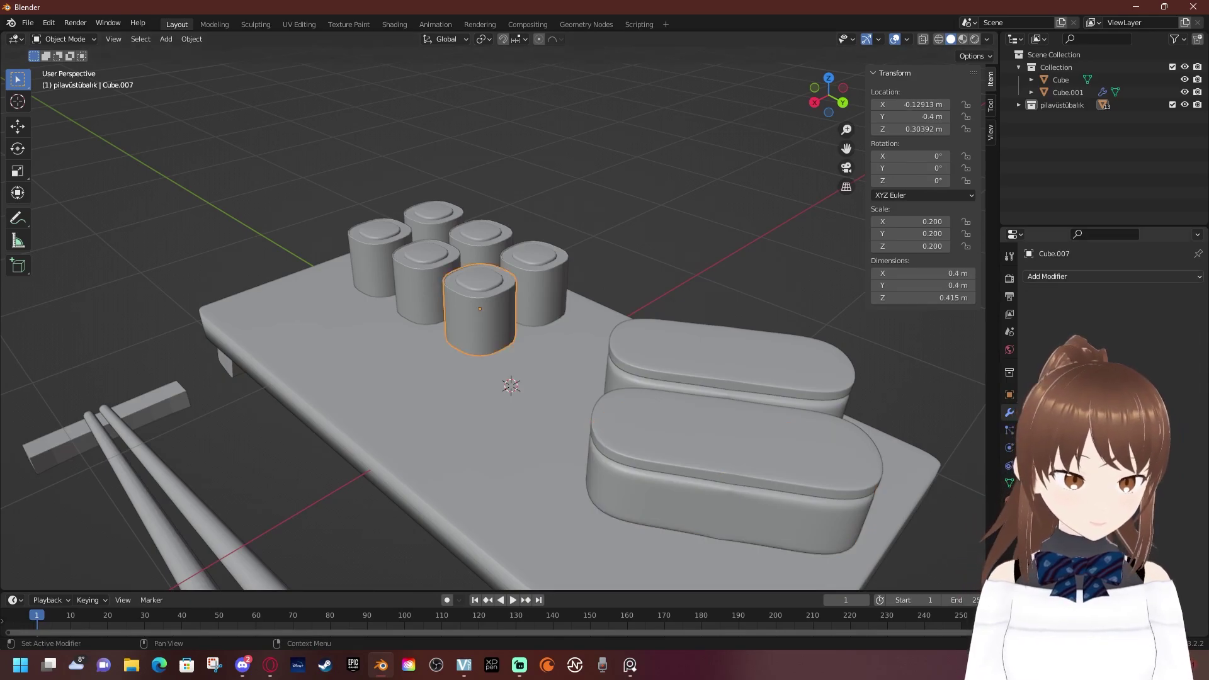
drag(327, 180, 465, 247)
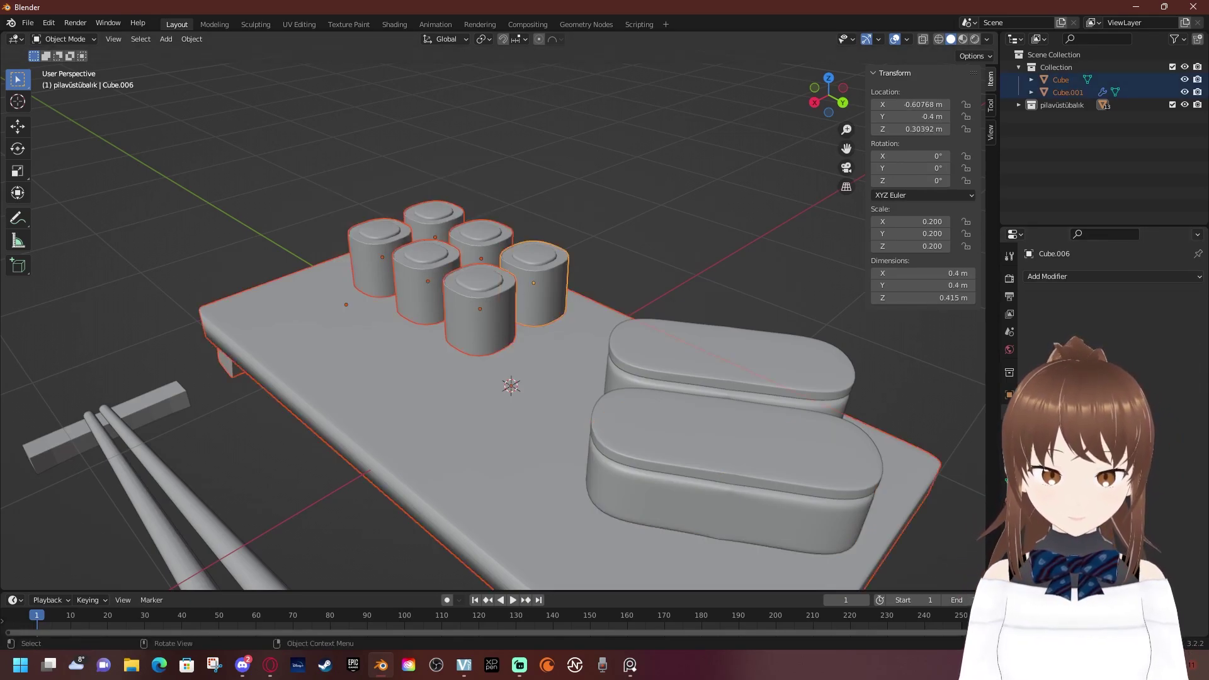
shift+click(353, 378)
shift+middle_drag(441, 315, 567, 199)
scroll(567, 198, up, 3)
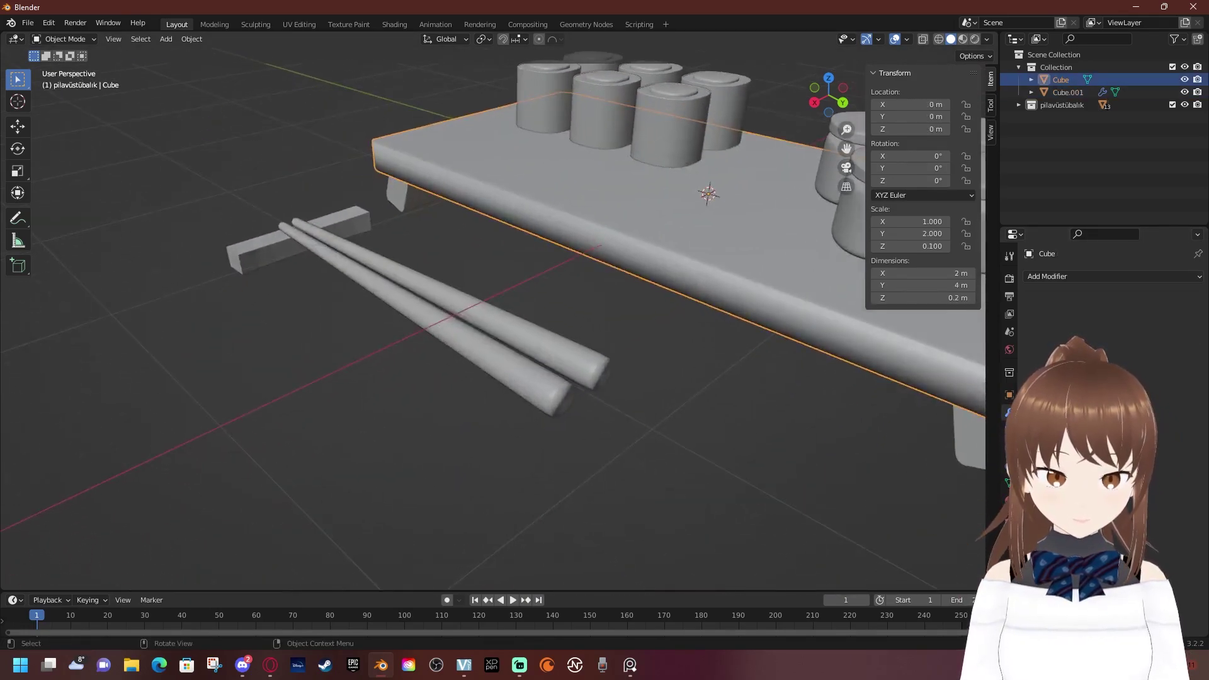
click(395, 192)
click(1165, 297)
click(1127, 312)
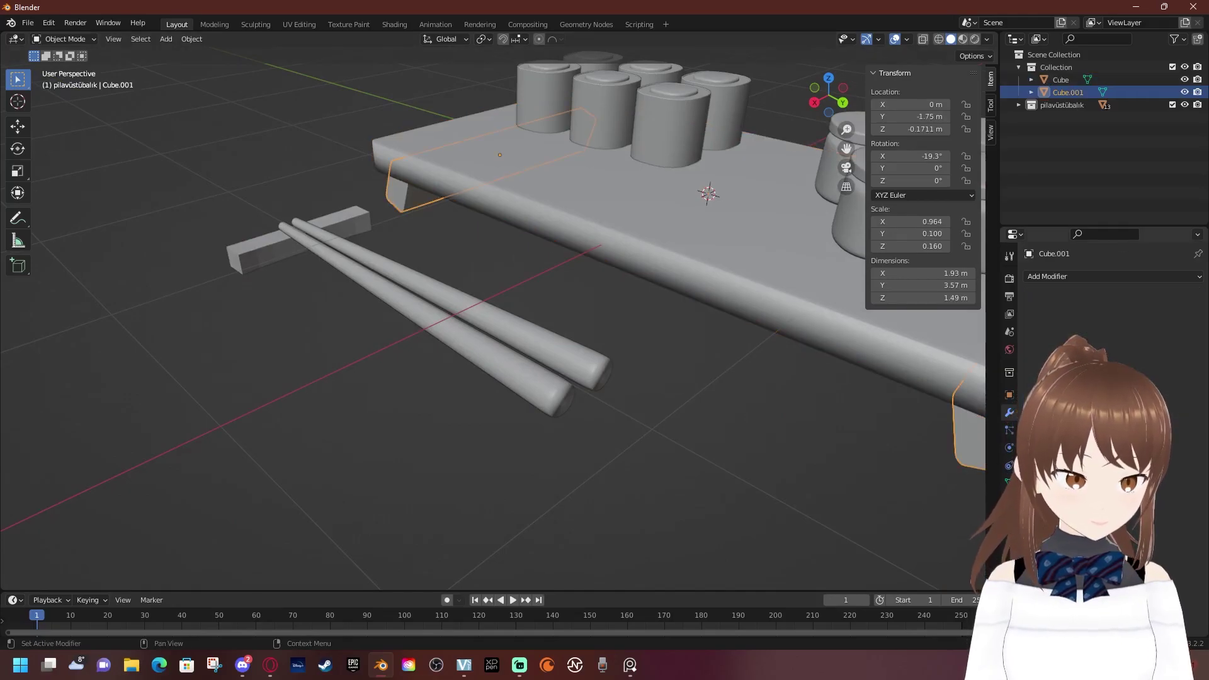
Select the chopsticks and their rest, and inspect the table set from several angles
click(441, 294)
shift+click(428, 318)
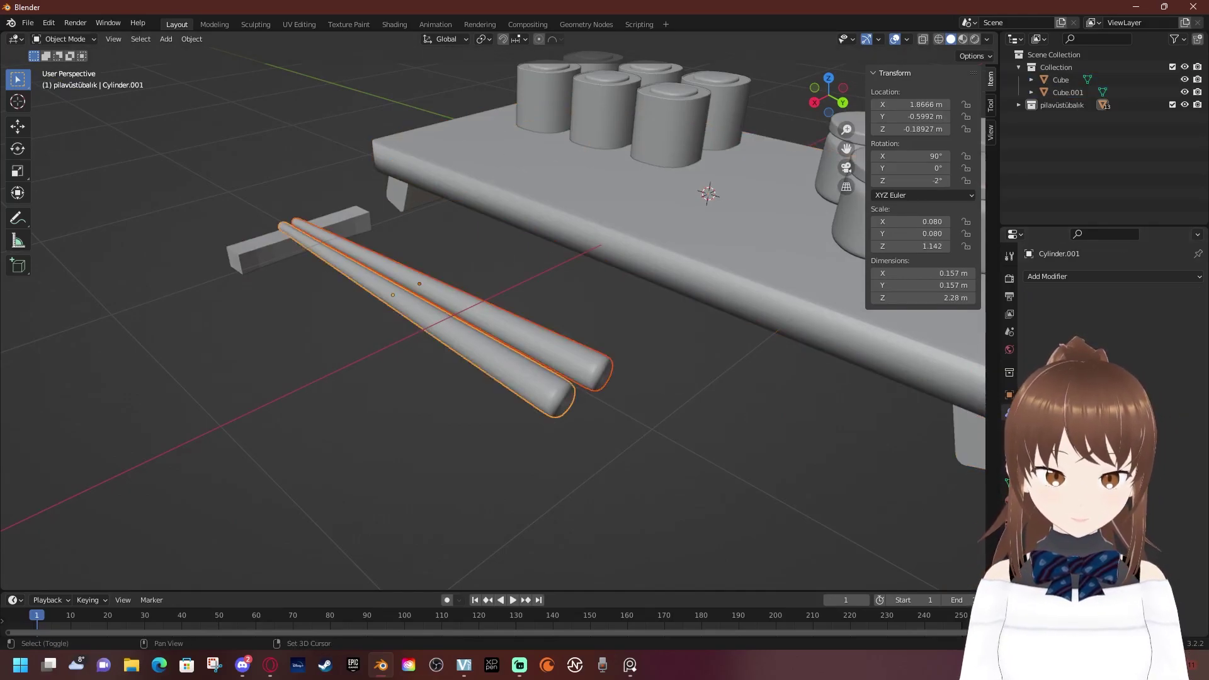
click(328, 233)
middle_drag(492, 315, 441, 283)
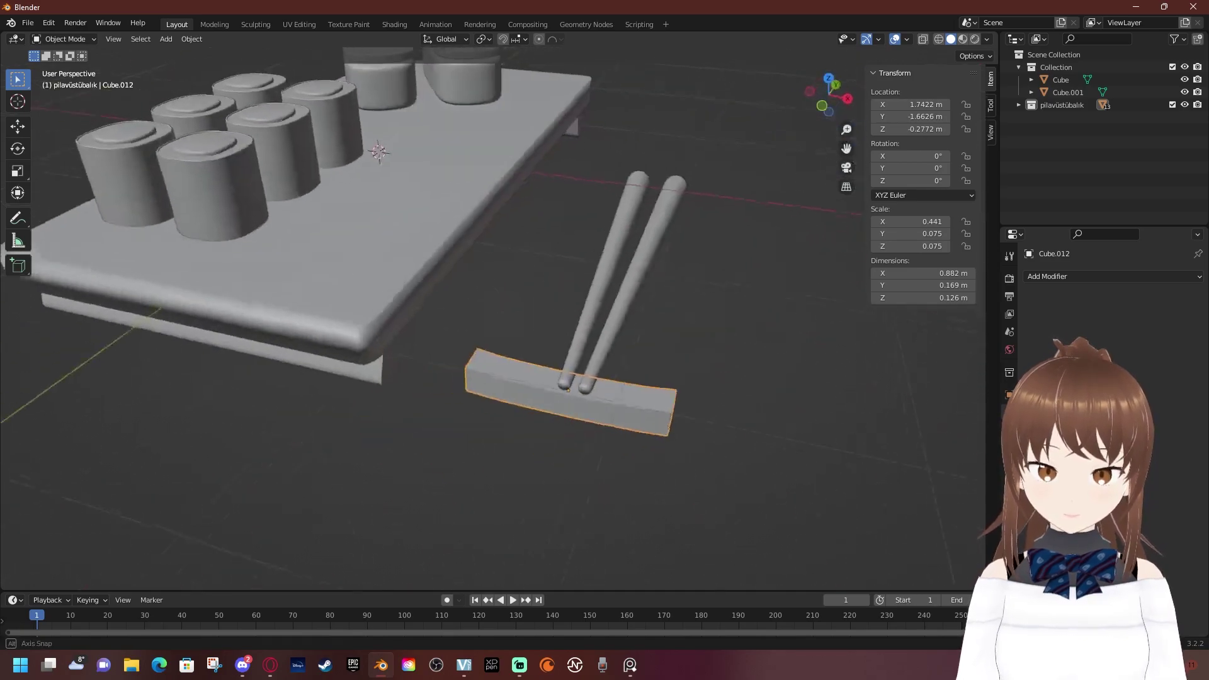
scroll(492, 314, down, 4)
middle_drag(491, 314, 492, 220)
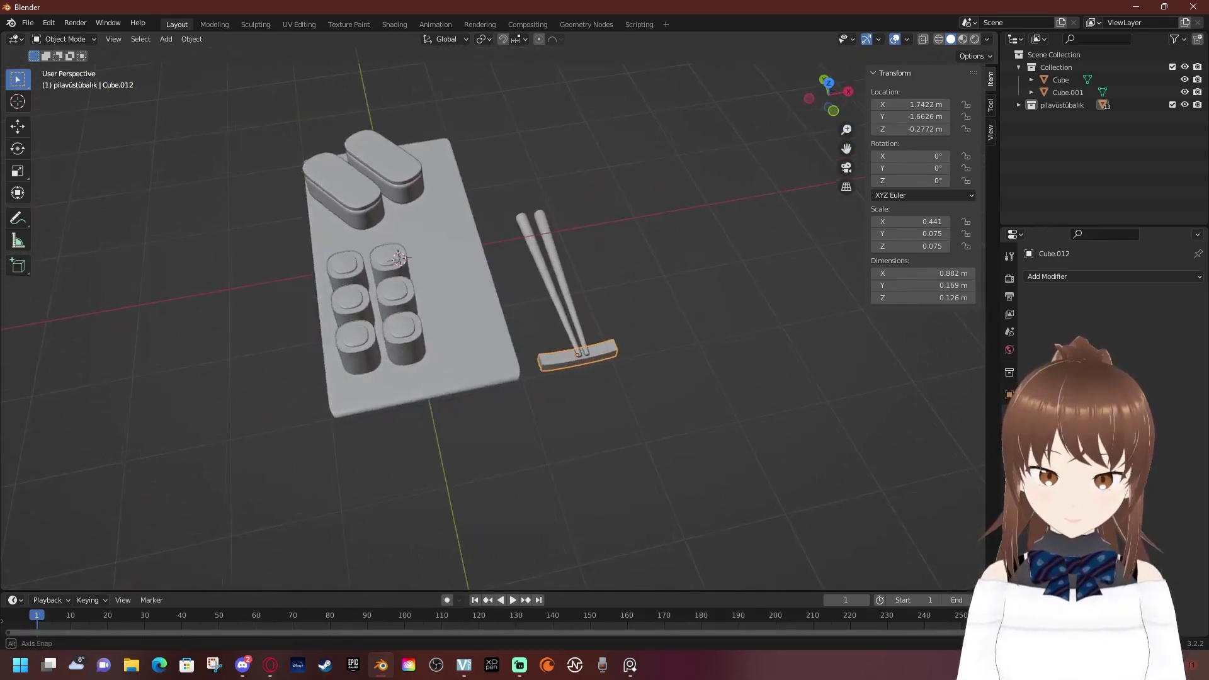
middle_drag(491, 315, 440, 302)
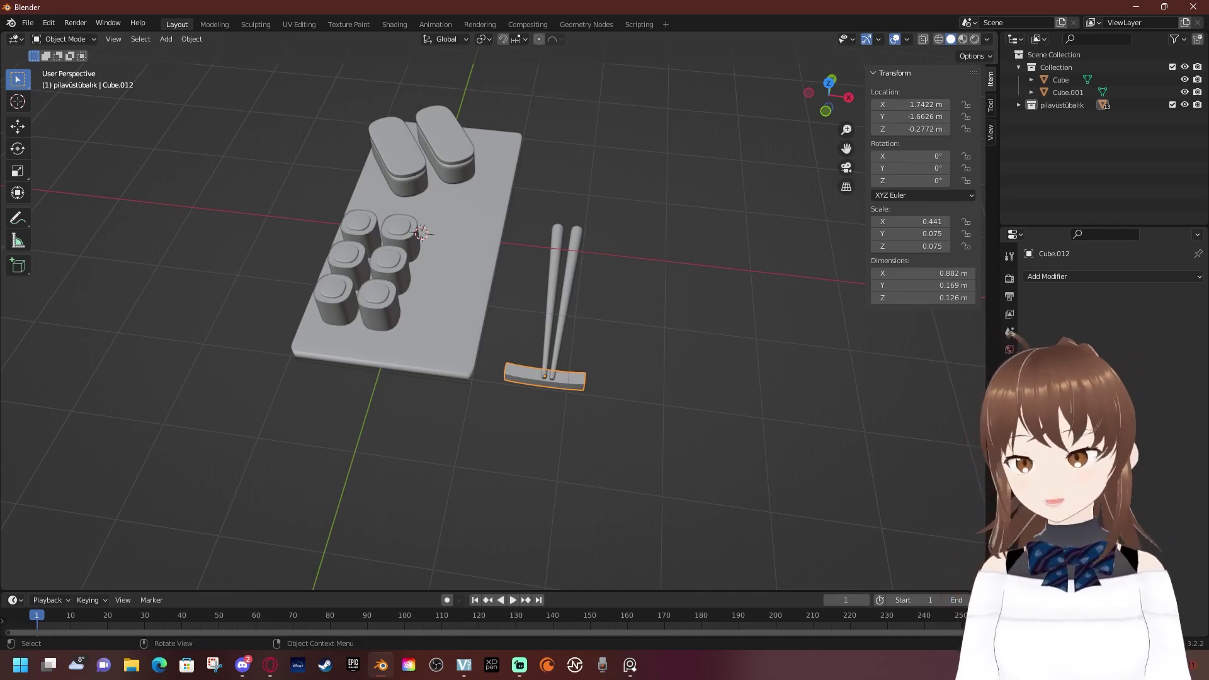
middle_drag(491, 315, 429, 251)
scroll(466, 252, up, 3)
scroll(491, 315, up, 2)
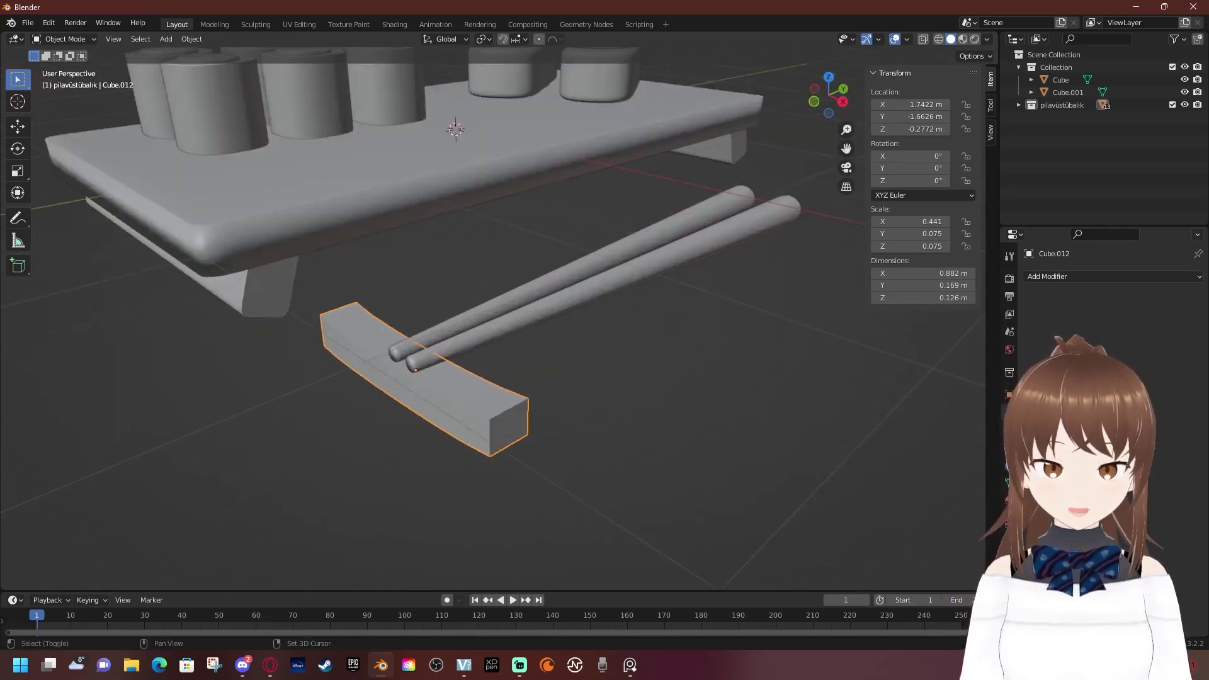
middle_drag(491, 315, 428, 277)
scroll(491, 315, down, 3)
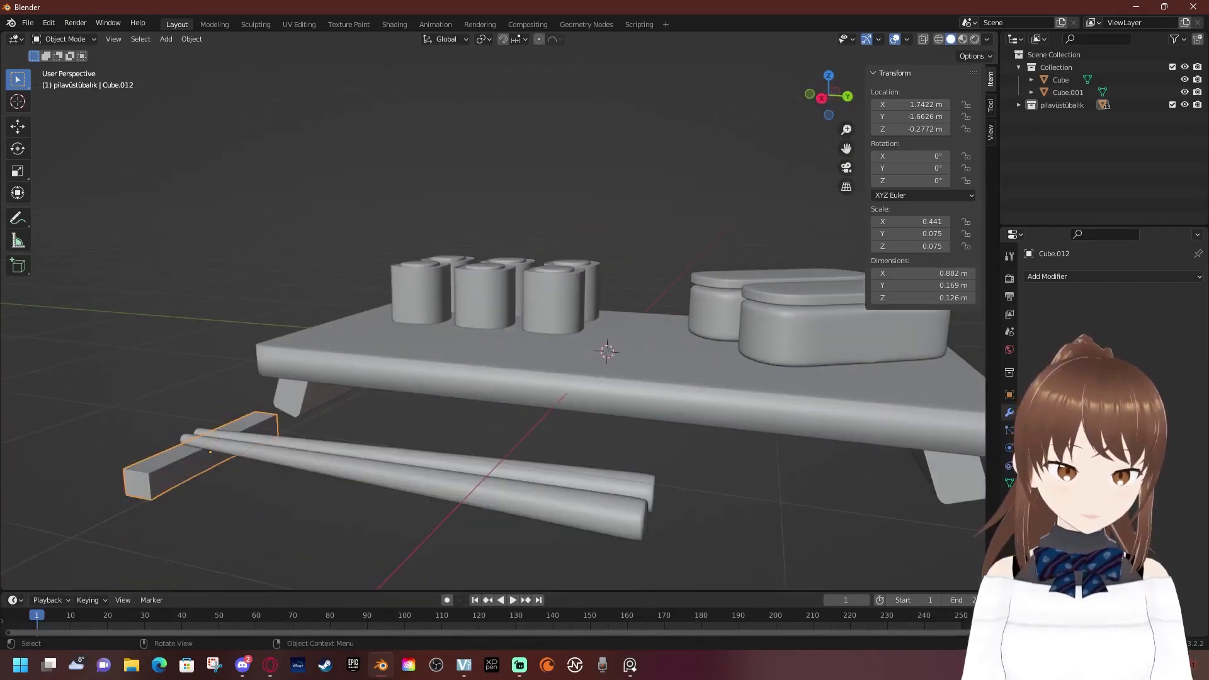
mouse_move(491, 315)
middle_down()
mouse_move(479, 277)
mouse_move(484, 353)
mouse_move(453, 428)
mouse_move(463, 277)
mouse_move(479, 296)
middle_up()
scroll(492, 315, up, 3)
scroll(491, 315, down, 2)
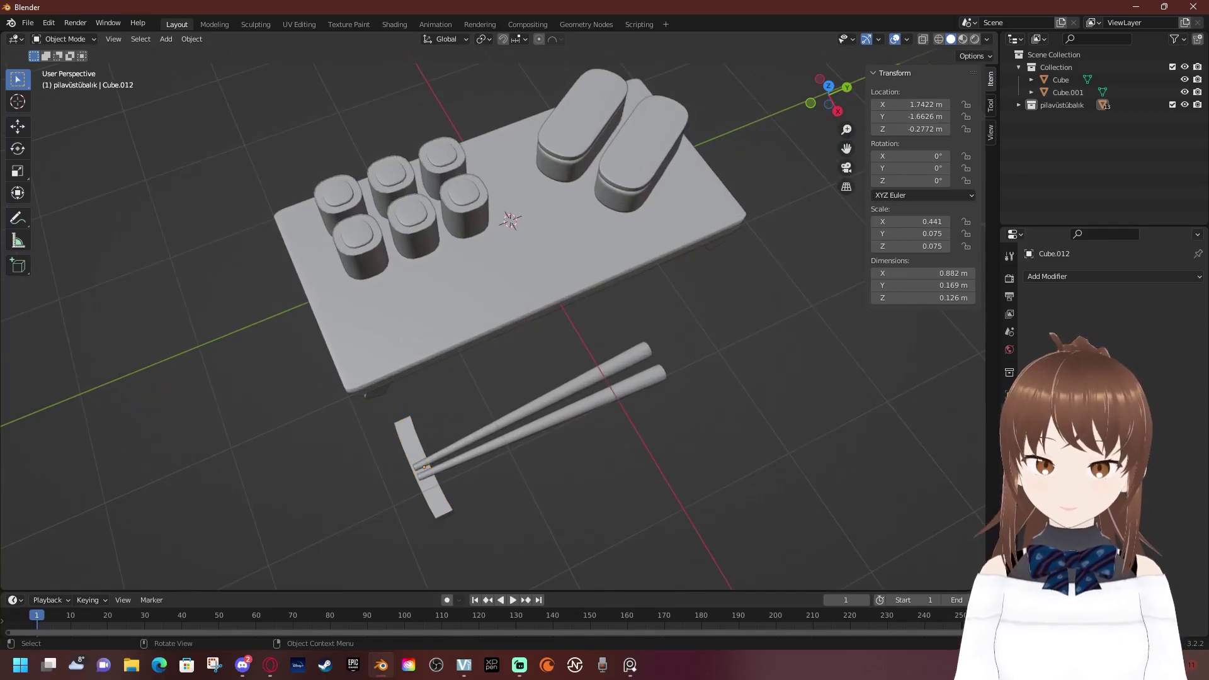
Select the left tray lid Cube.003 and switch to the UV Editing workspace
click(579, 136)
scroll(579, 136, up, 2)
scroll(579, 135, up, 1)
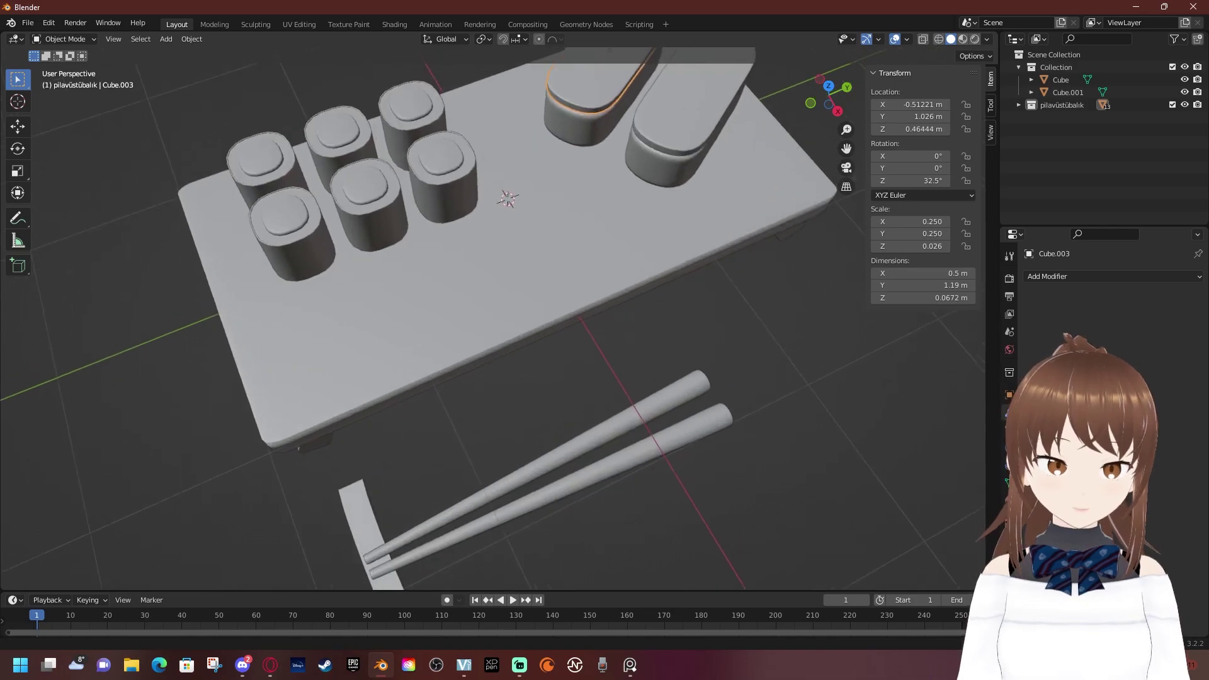
scroll(579, 136, up, 3)
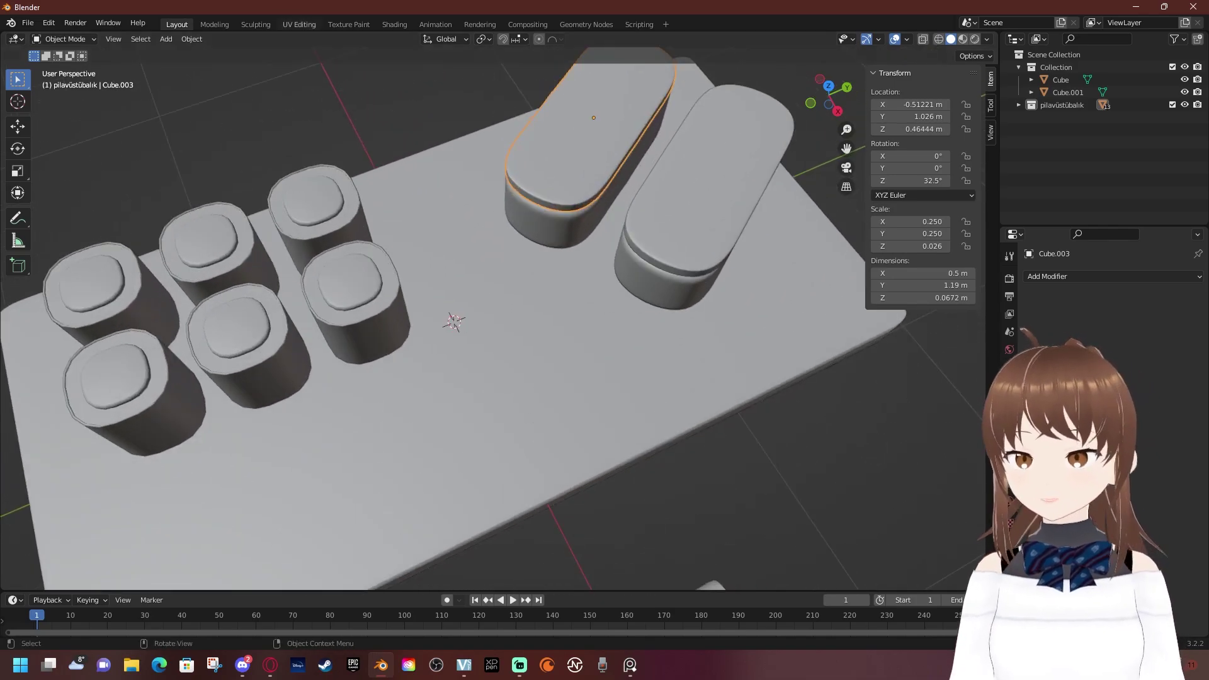
click(299, 23)
Select the whole lid mesh and unwrap it with Smart UV Project
scroll(752, 353, up, 3)
scroll(752, 352, up, 4)
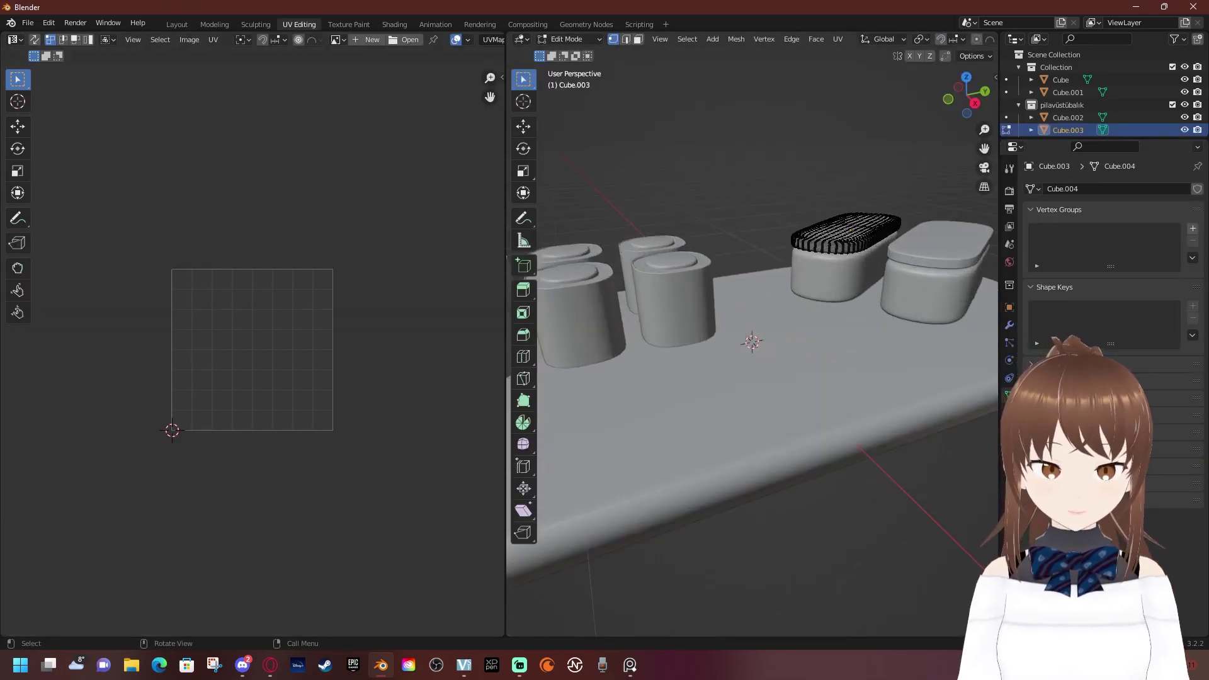
mouse_move(753, 353)
middle_down()
mouse_move(753, 378)
mouse_move(752, 309)
middle_up()
scroll(752, 352, up, 2)
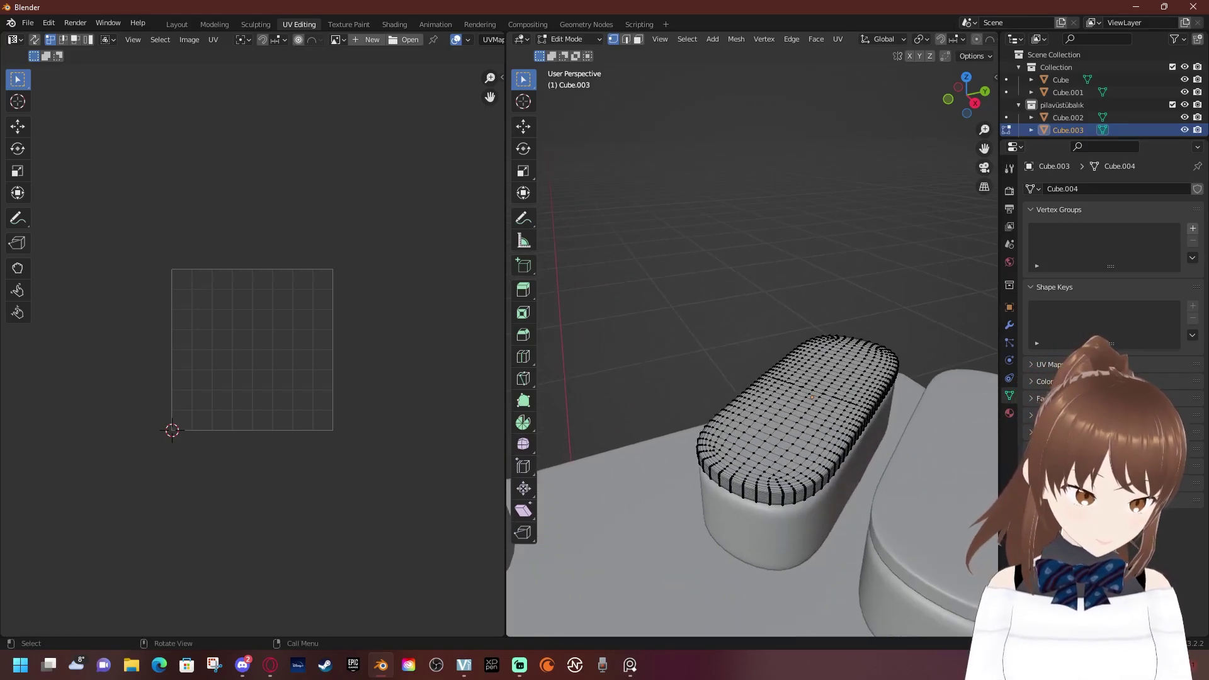
key(2)
scroll(752, 352, up, 2)
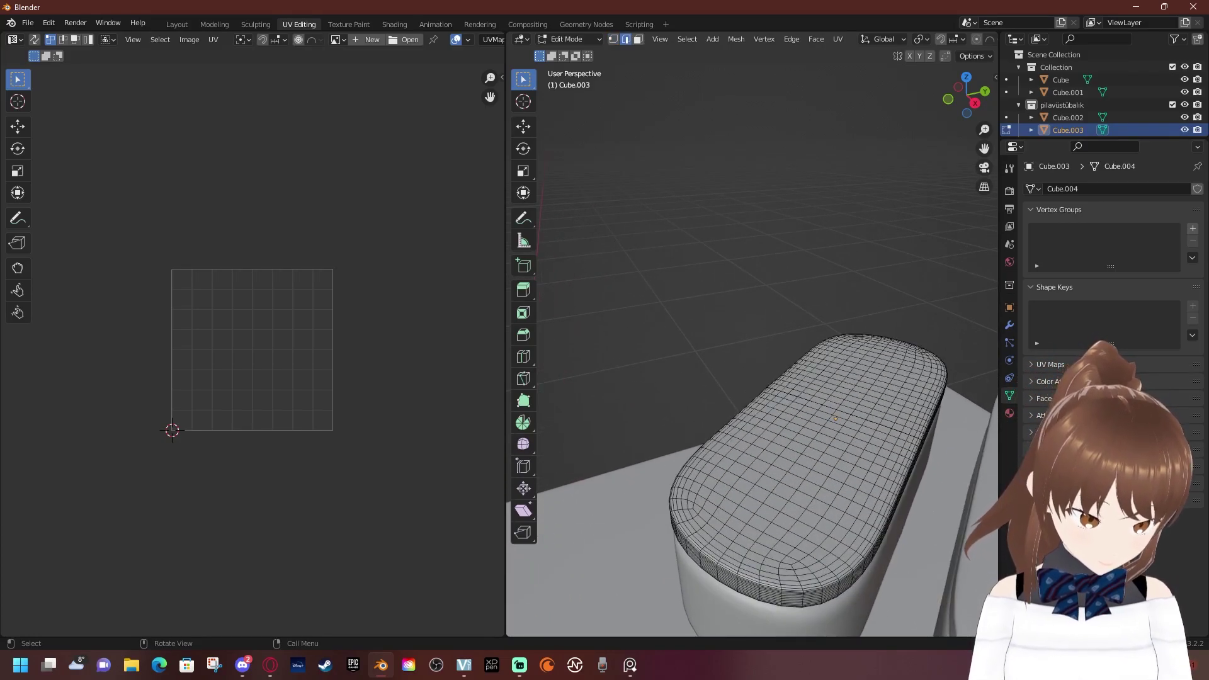
scroll(752, 352, down, 2)
scroll(752, 353, down, 2)
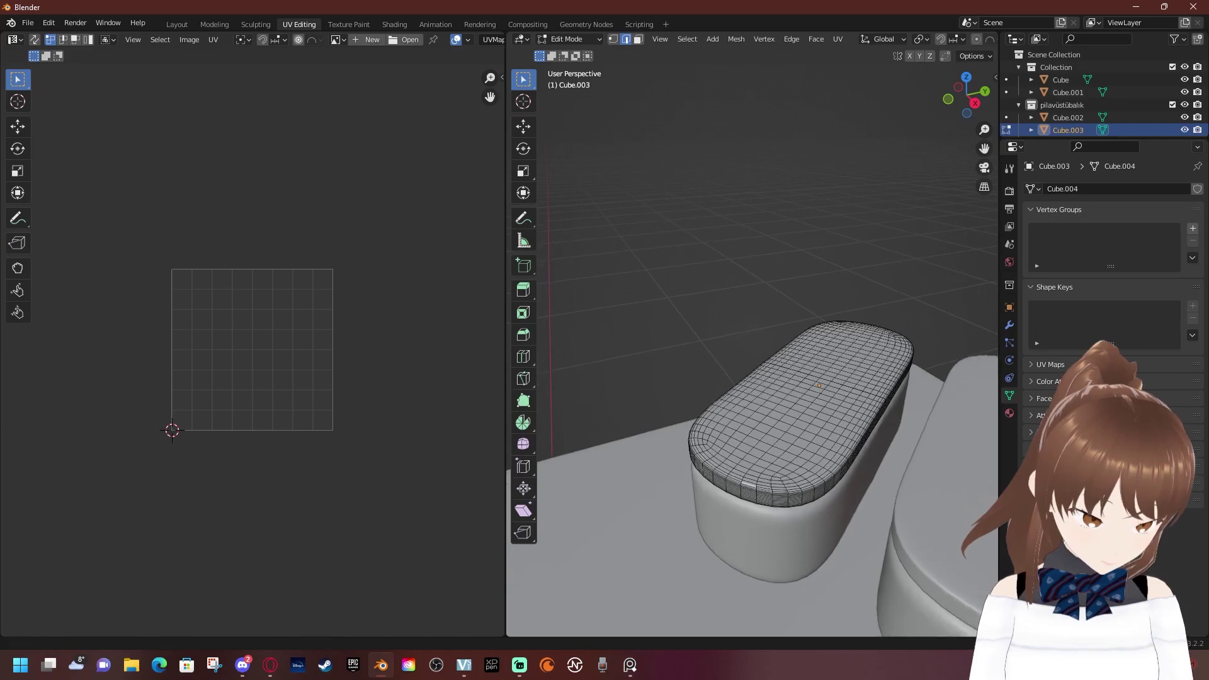
key(a)
key(F3)
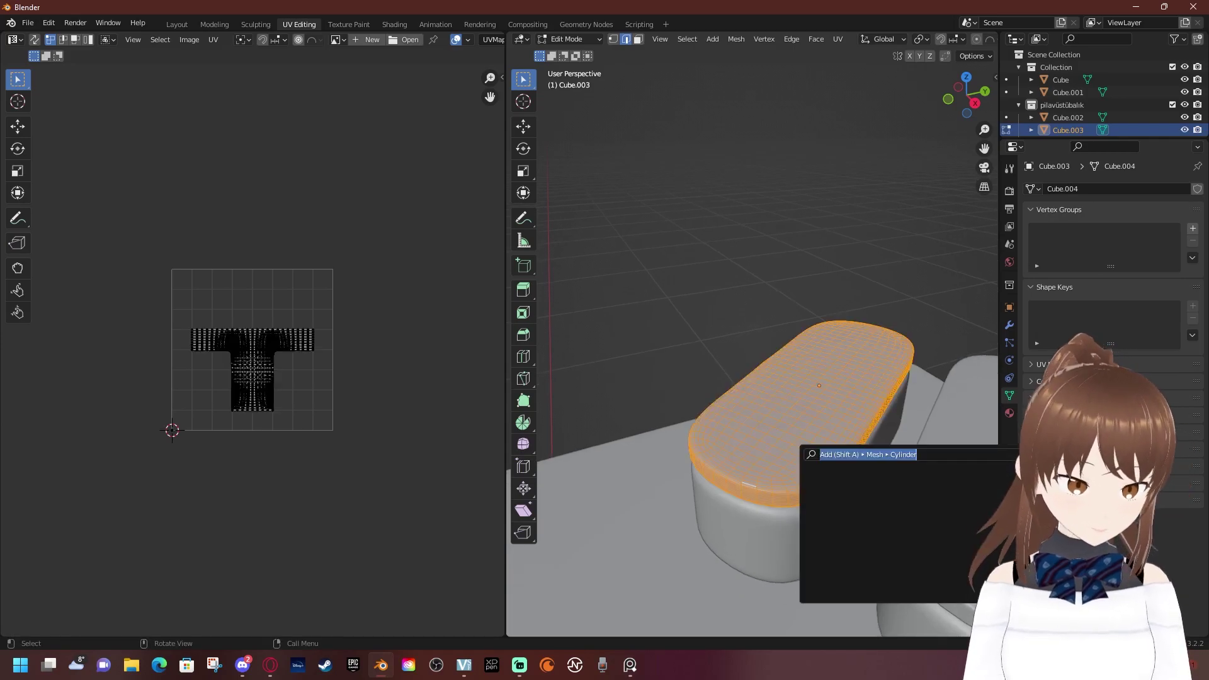
text(sma)
key(Return)
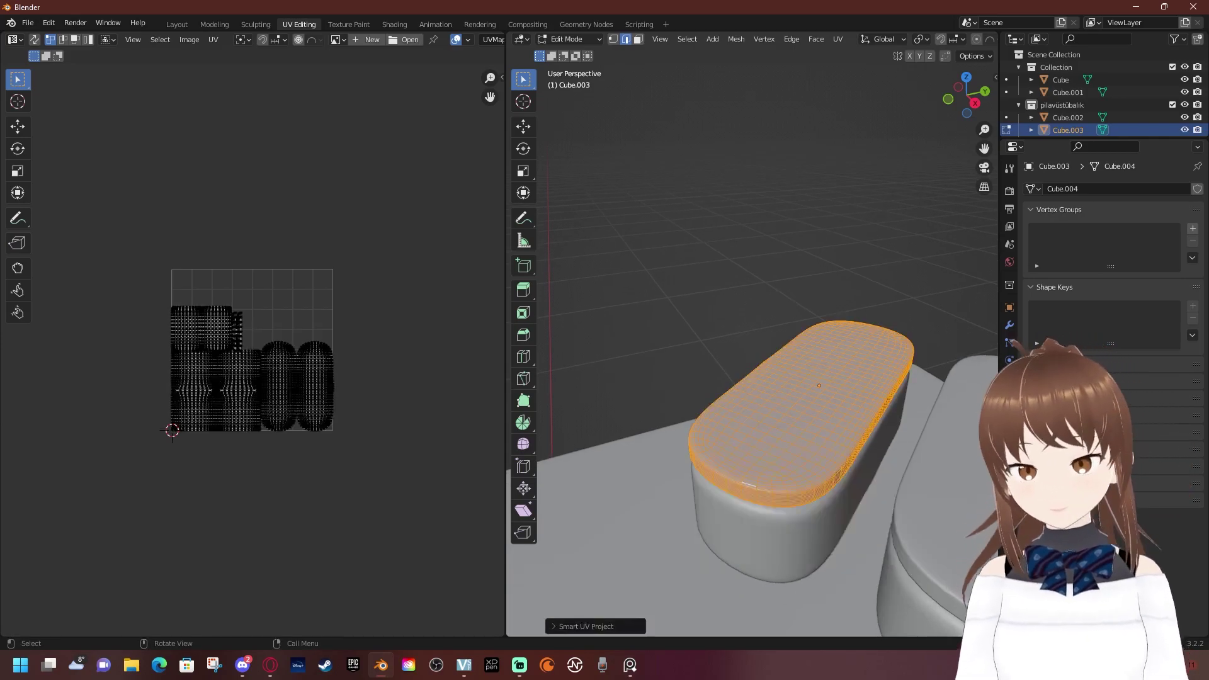
Orbit and zoom around the lid to inspect the unwrap result
scroll(252, 350, up, 5)
scroll(251, 349, up, 2)
scroll(251, 350, up, 1)
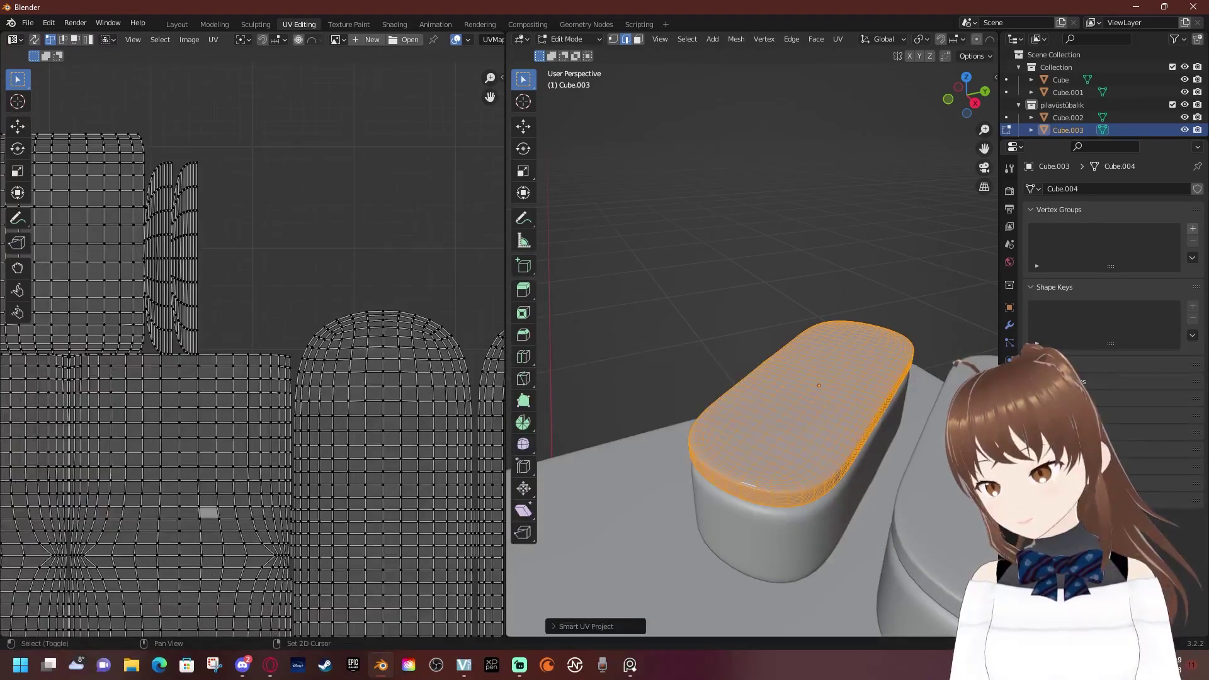
scroll(251, 350, up, 2)
scroll(254, 352, down, 1)
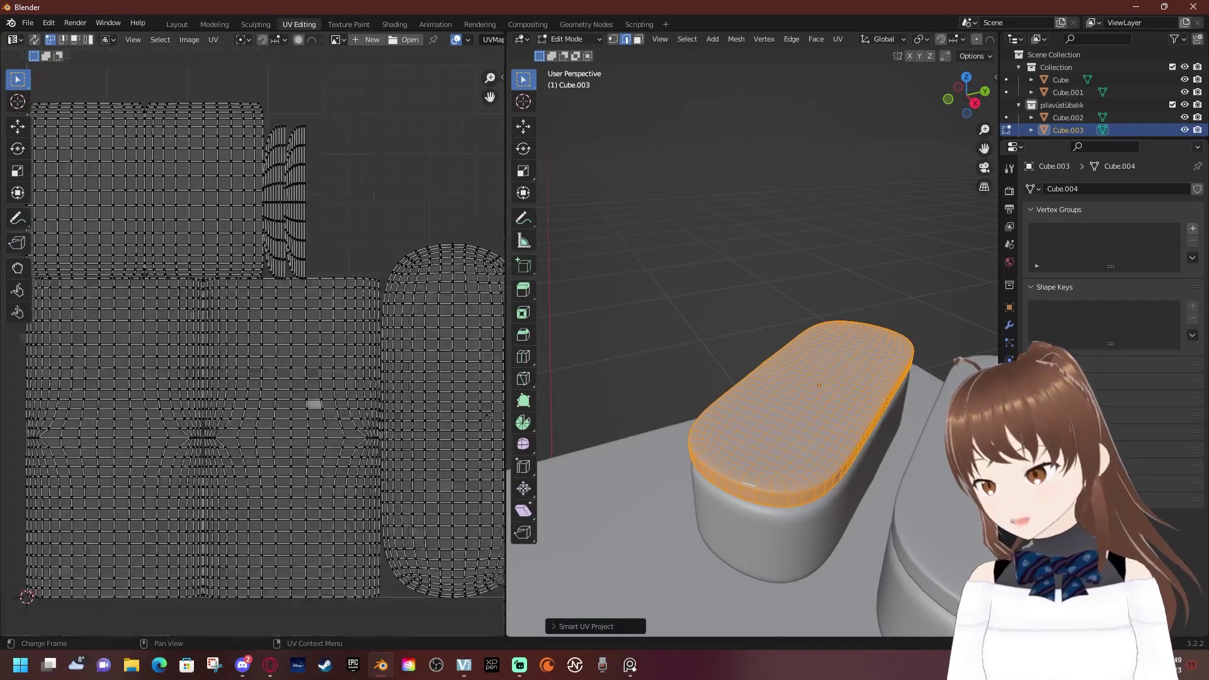
scroll(254, 352, down, 1)
middle_drag(787, 315, 882, 327)
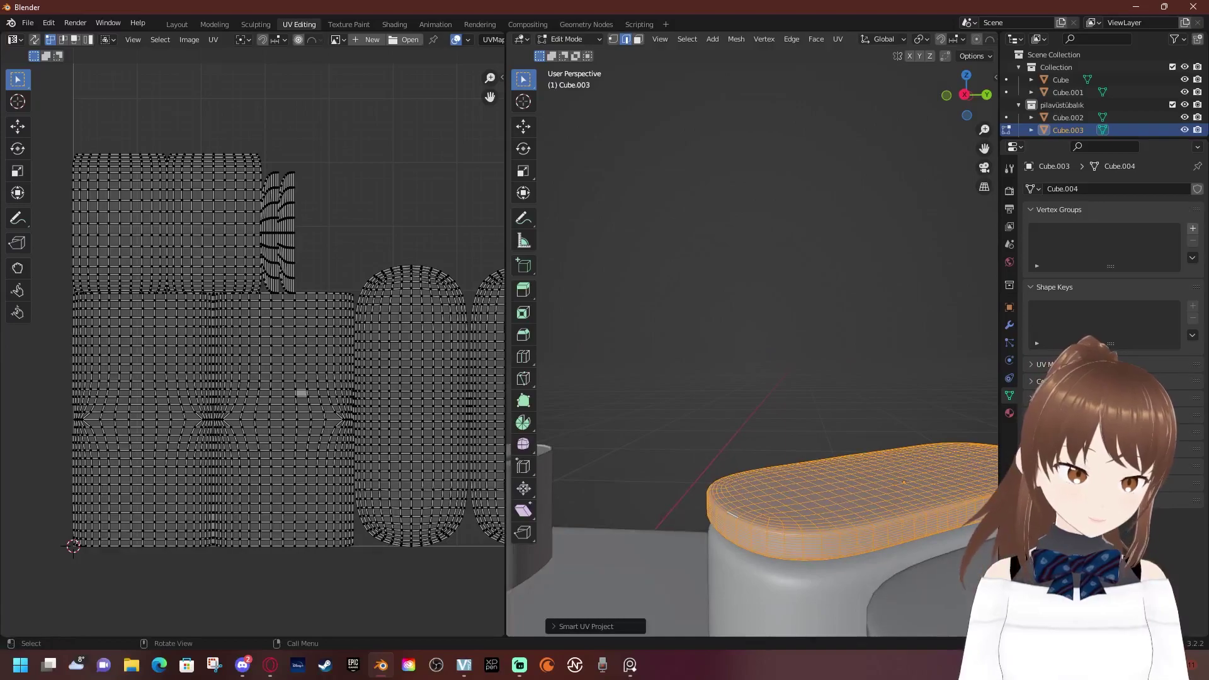
scroll(540, 632, down, 1)
scroll(540, 632, down, 1)
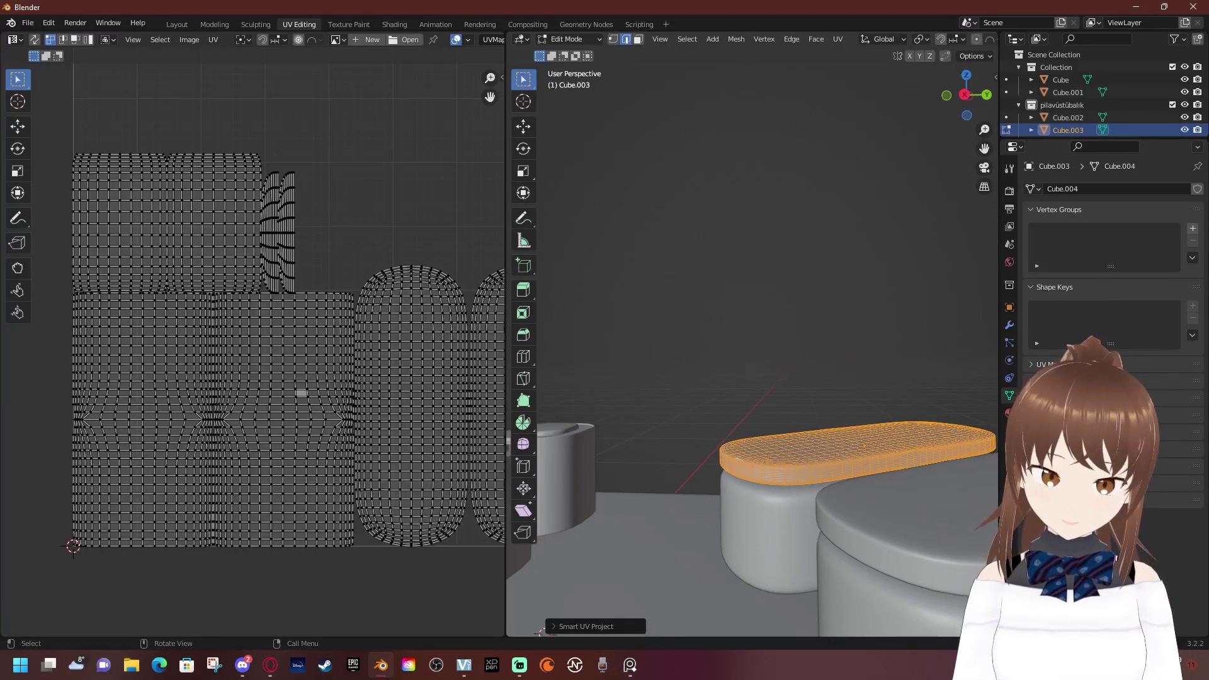
middle_drag(539, 632, 543, 635)
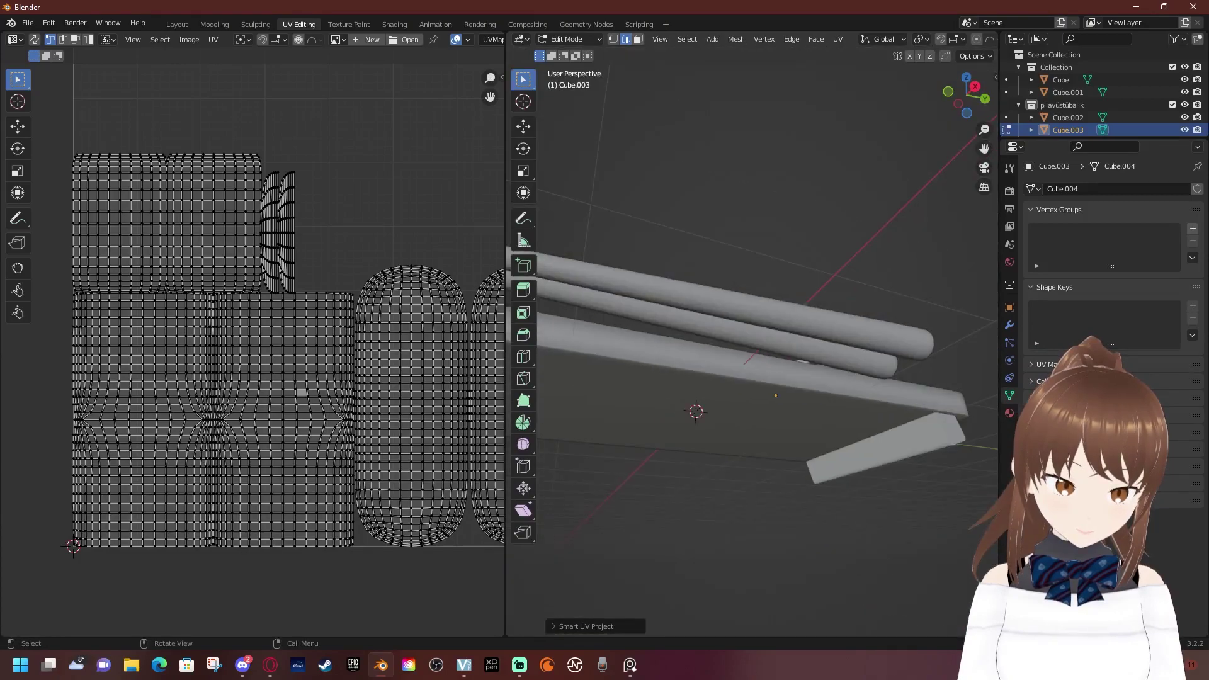
middle_drag(542, 635, 547, 629)
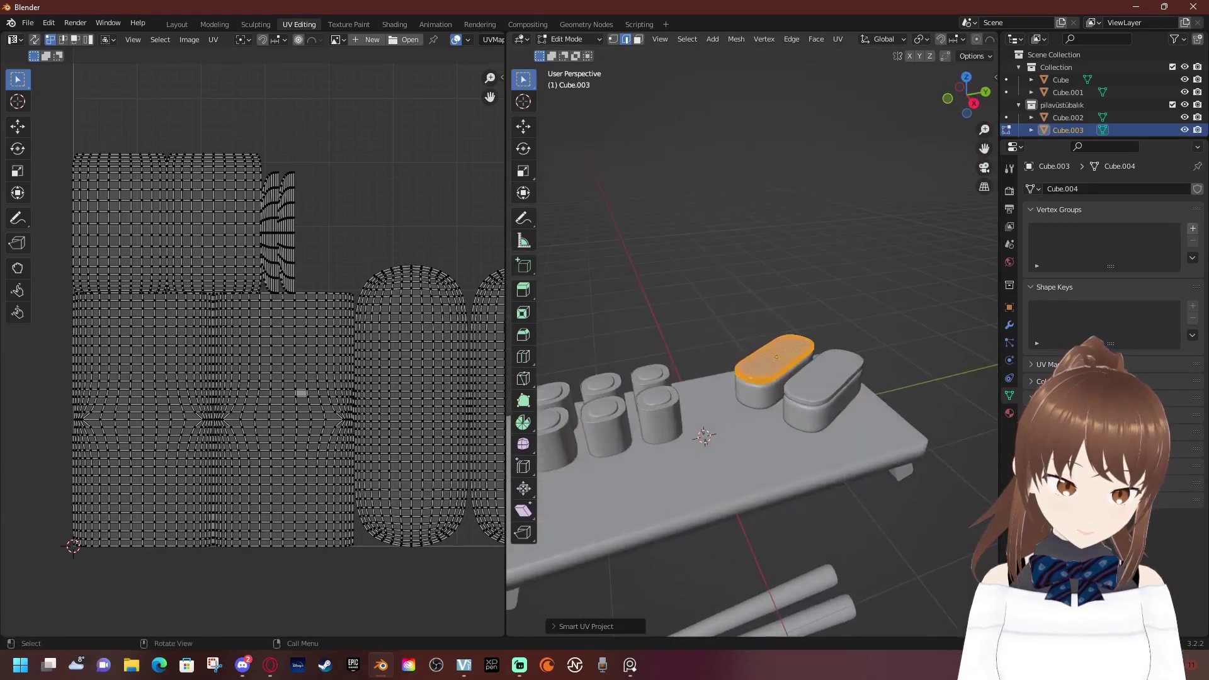
scroll(548, 630, down, 3)
scroll(547, 630, down, 1)
Deselect the lid geometry, return to Object Mode, and go back to the Layout workspace
key(alt+a)
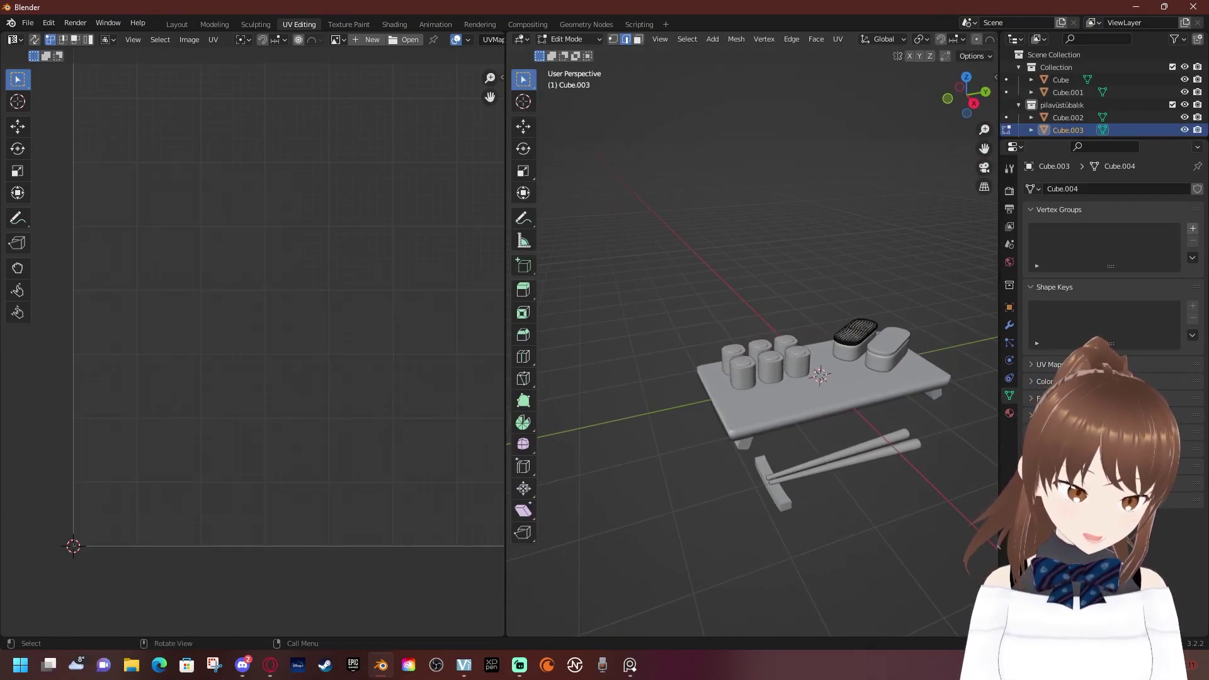
key(Tab)
scroll(547, 630, down, 1)
scroll(547, 629, down, 1)
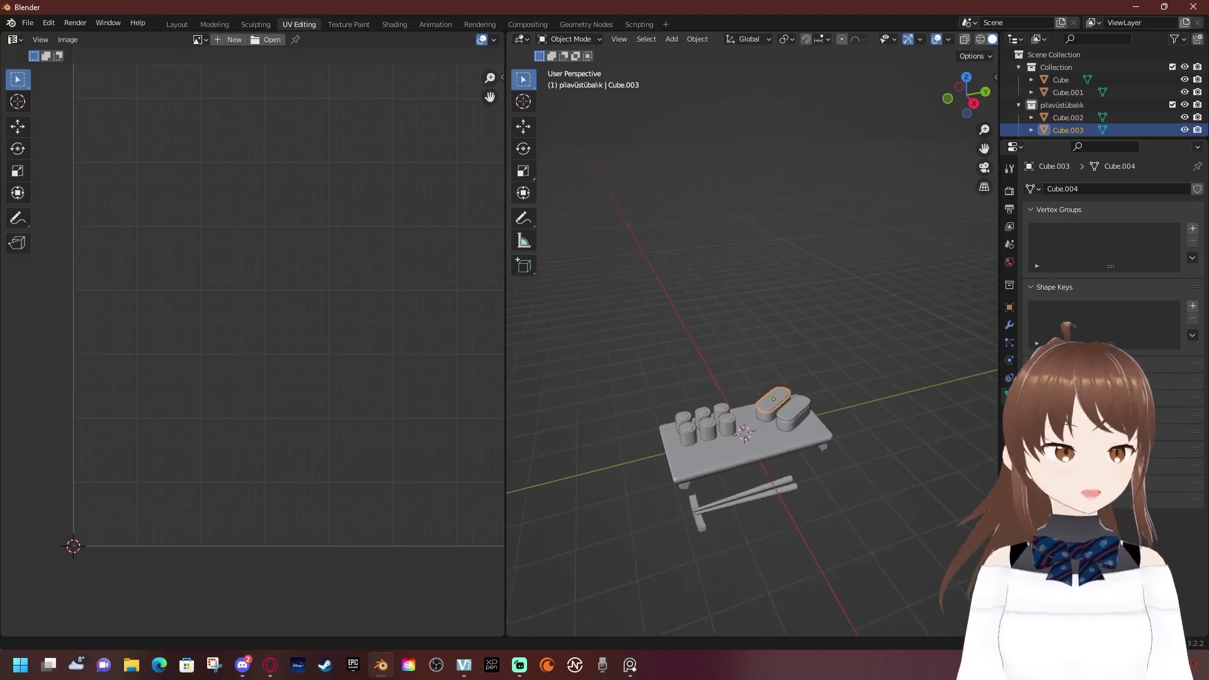
scroll(547, 629, up, 3)
shift+middle_drag(736, 503, 747, 445)
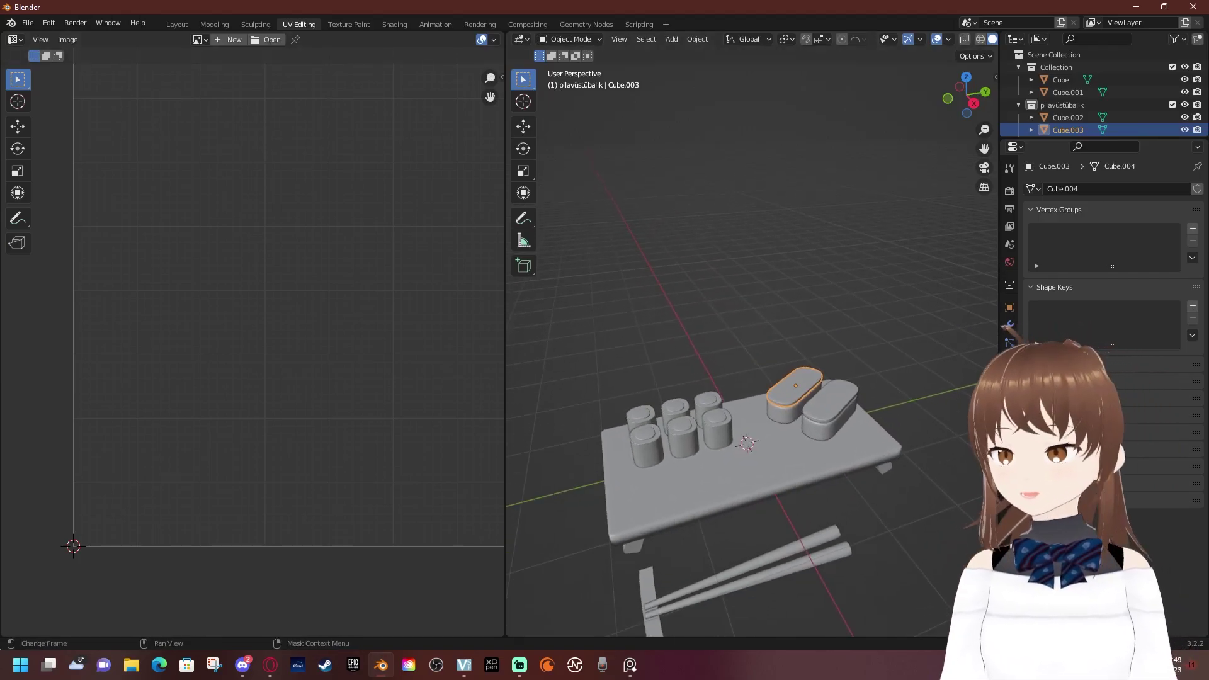
click(177, 24)
scroll(441, 315, down, 2)
Move the pilavüstübalık collection into Collection and collapse it
middle_drag(504, 314, 503, 264)
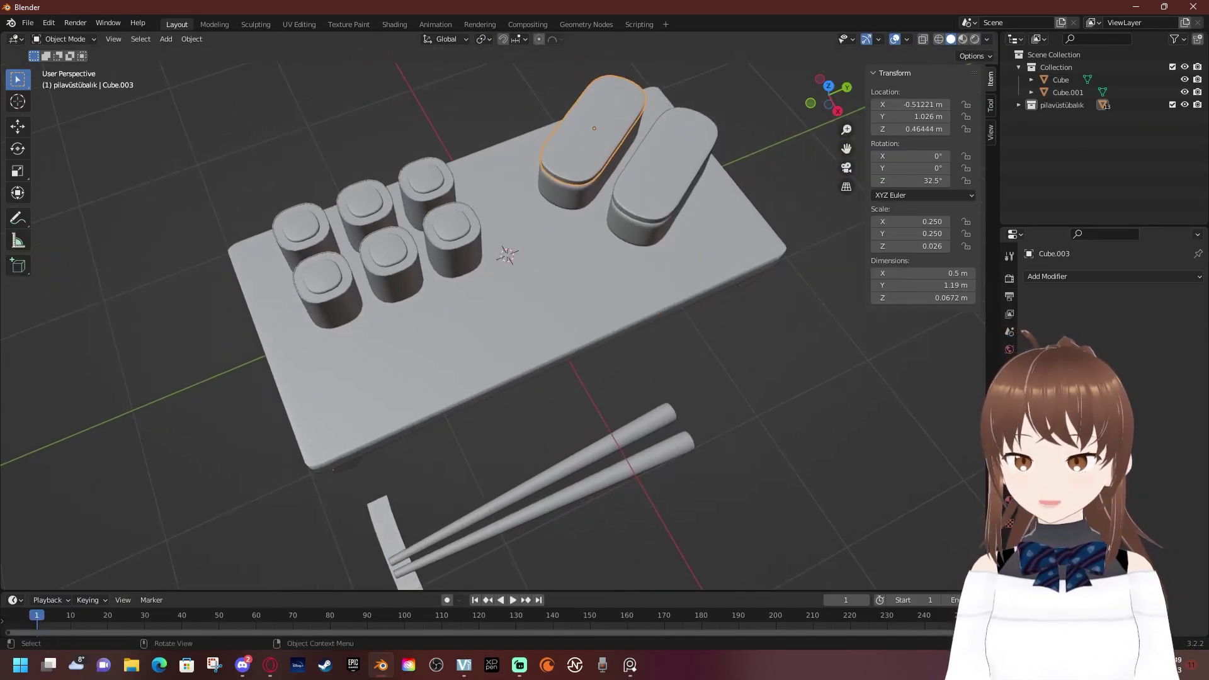
key(a)
scroll(503, 284, down, 3)
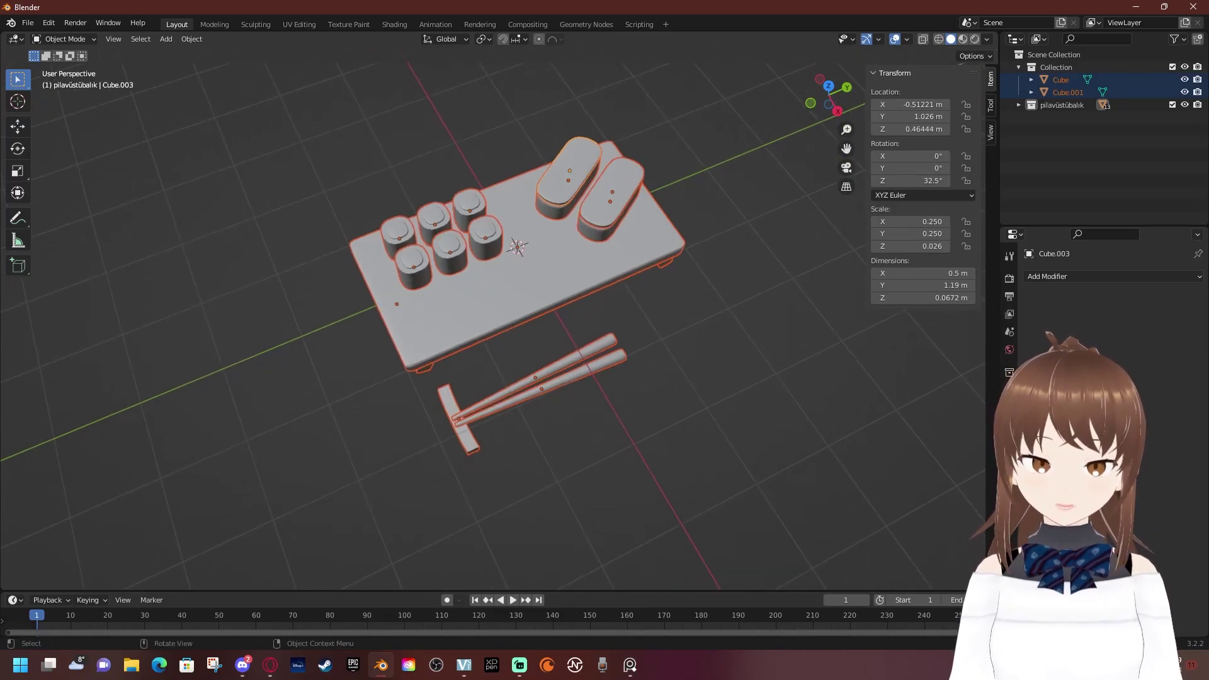
click(1018, 104)
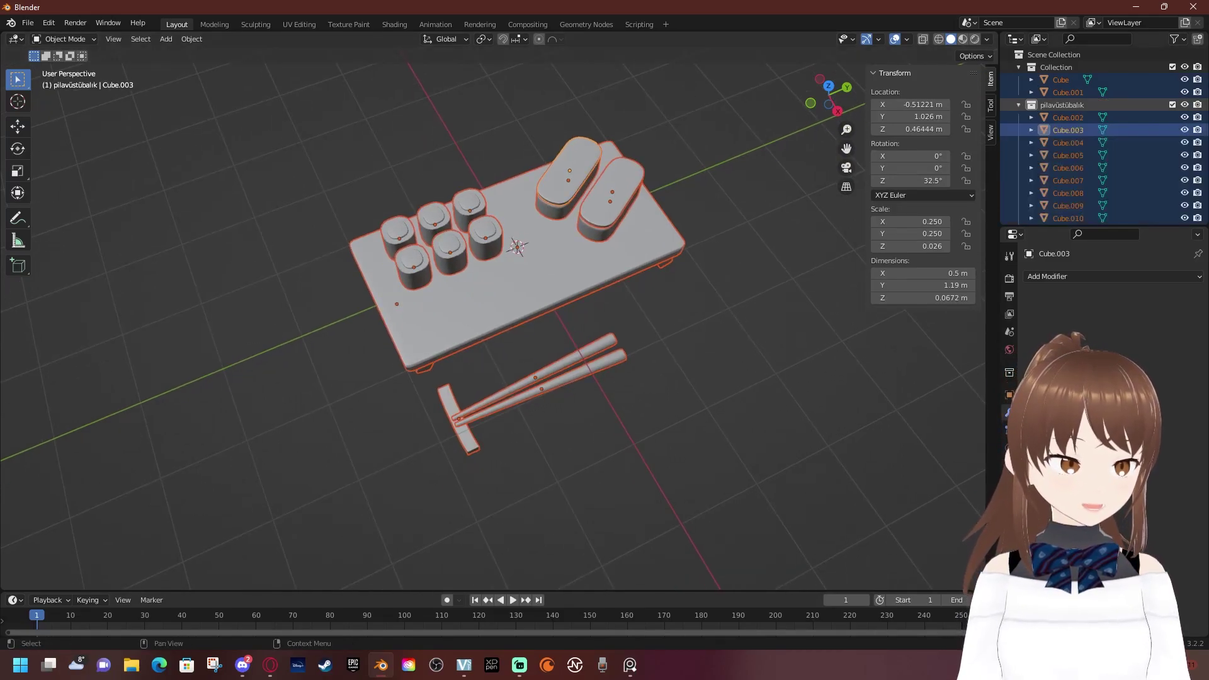
drag(1061, 104, 1045, 73)
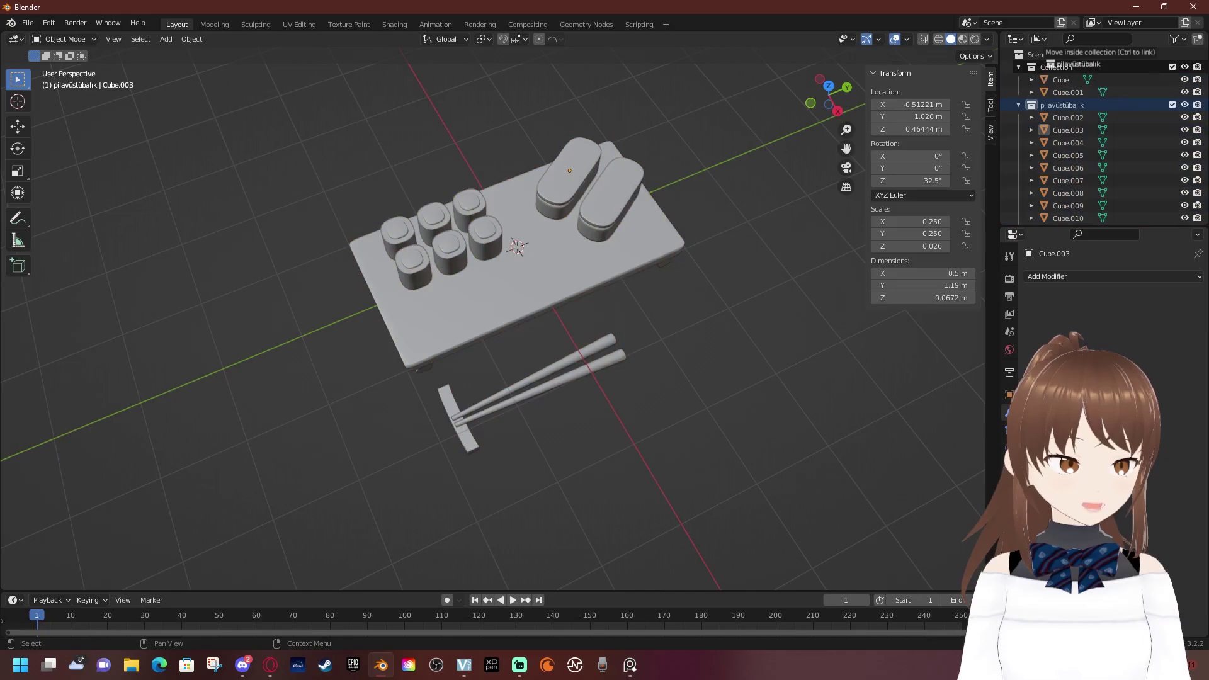
click(1030, 79)
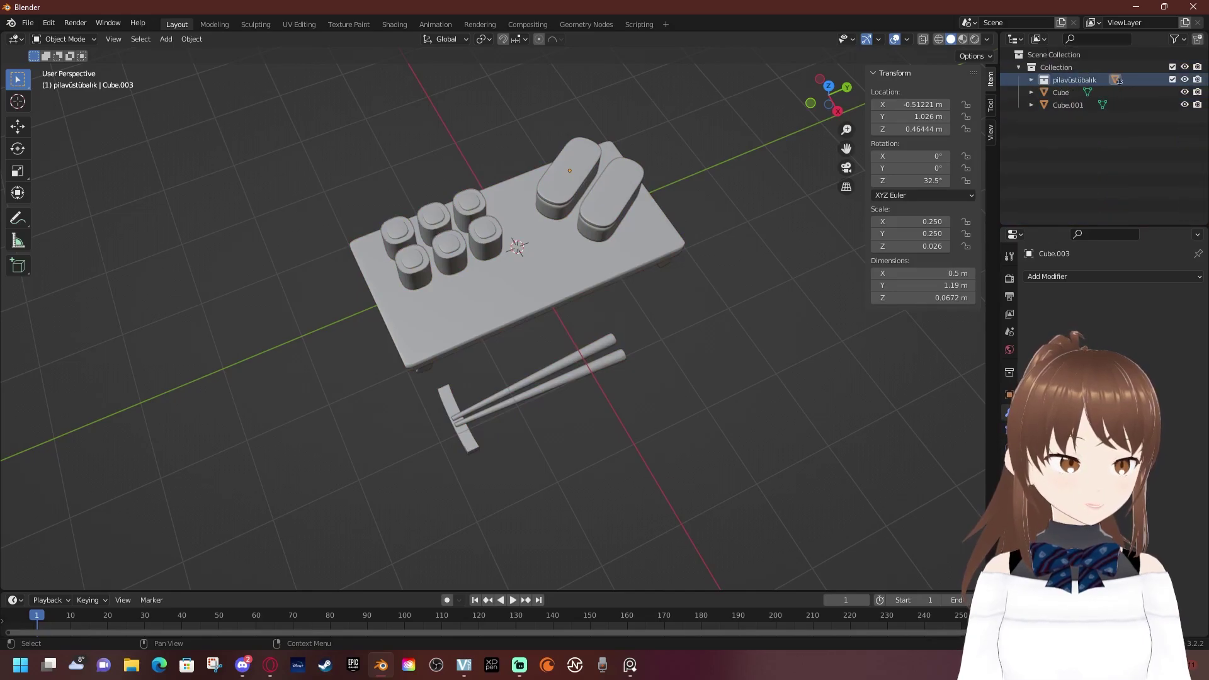
Reselect every object in the sushi scene and open the File menu
scroll(503, 317, up, 2)
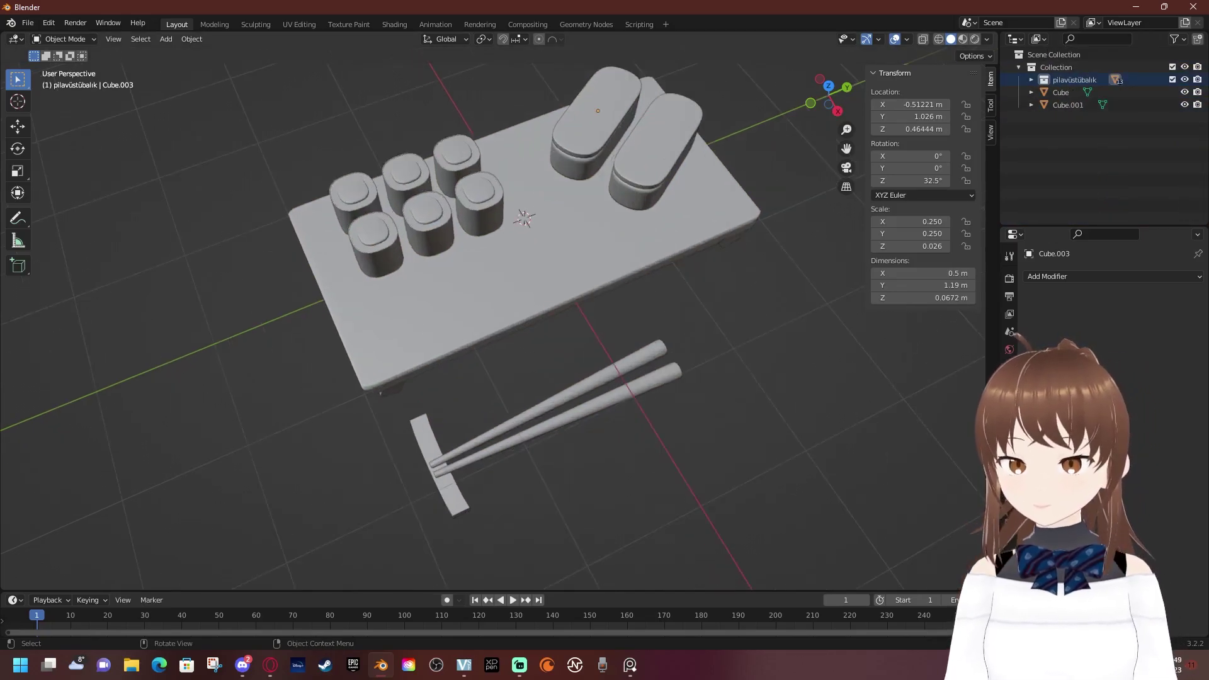
click(598, 384)
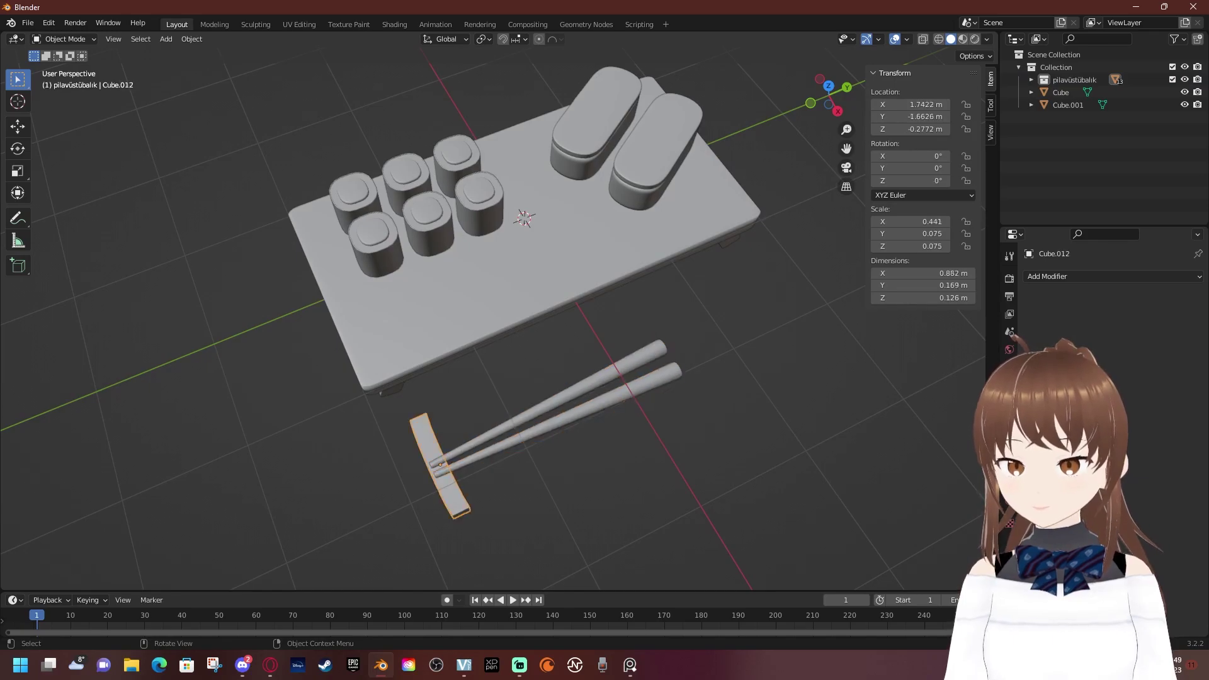
click(560, 420)
key(alt+a)
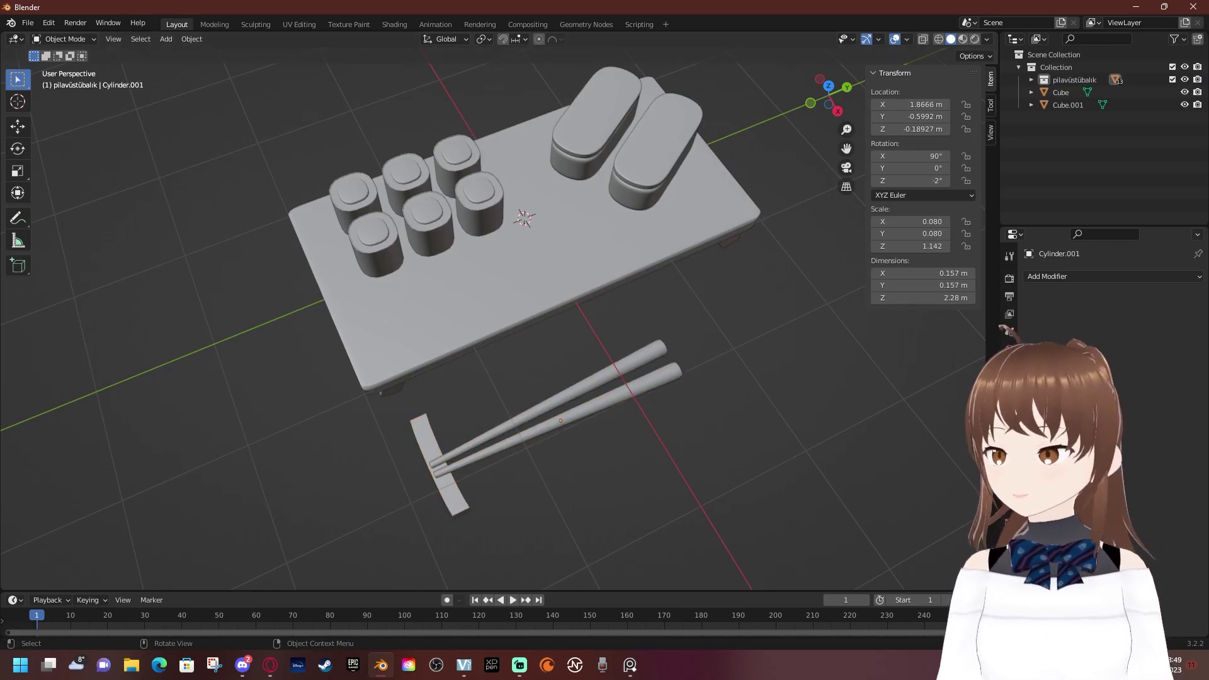
key(a)
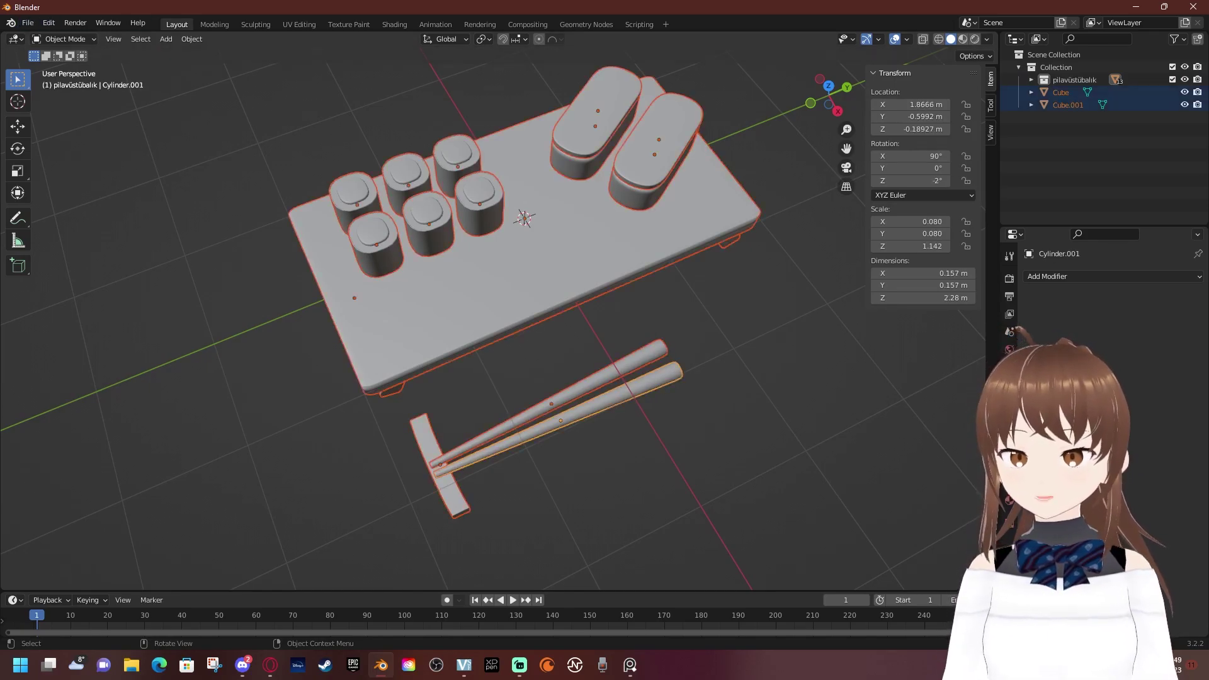
click(28, 23)
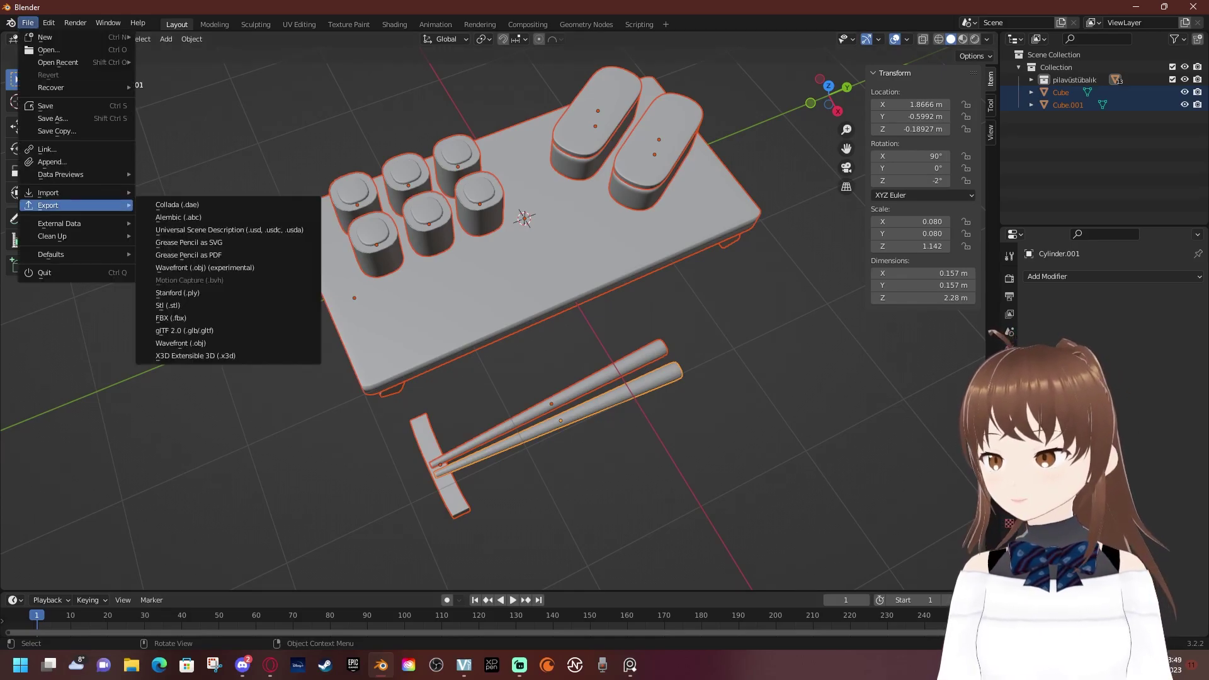
Set up an FBX export with Mesh only and Z Up, cancel it, and start saving the .blend file
click(170, 318)
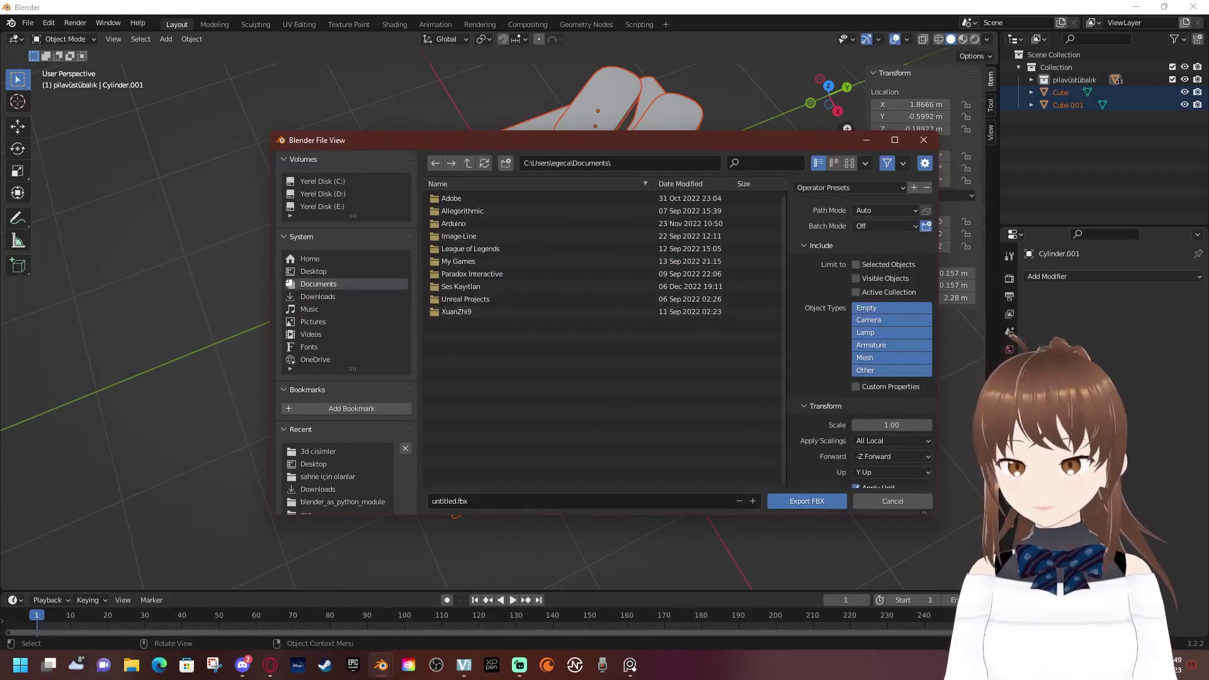
click(891, 357)
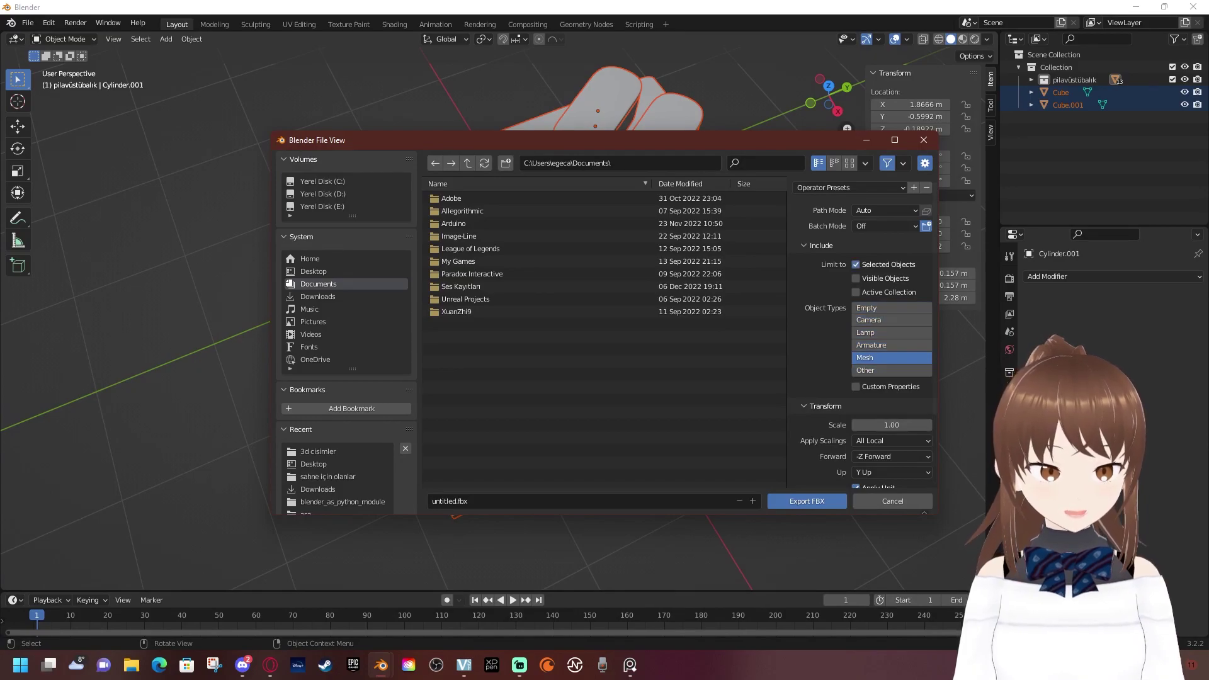
scroll(892, 358, down, 3)
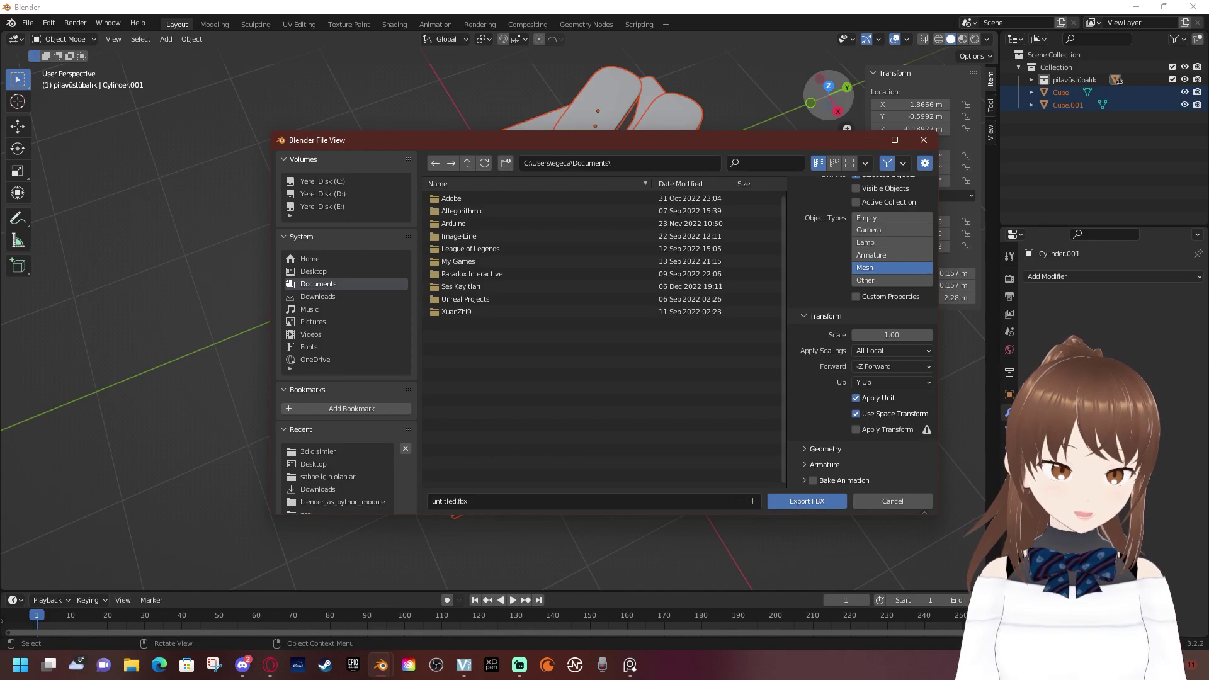
click(891, 382)
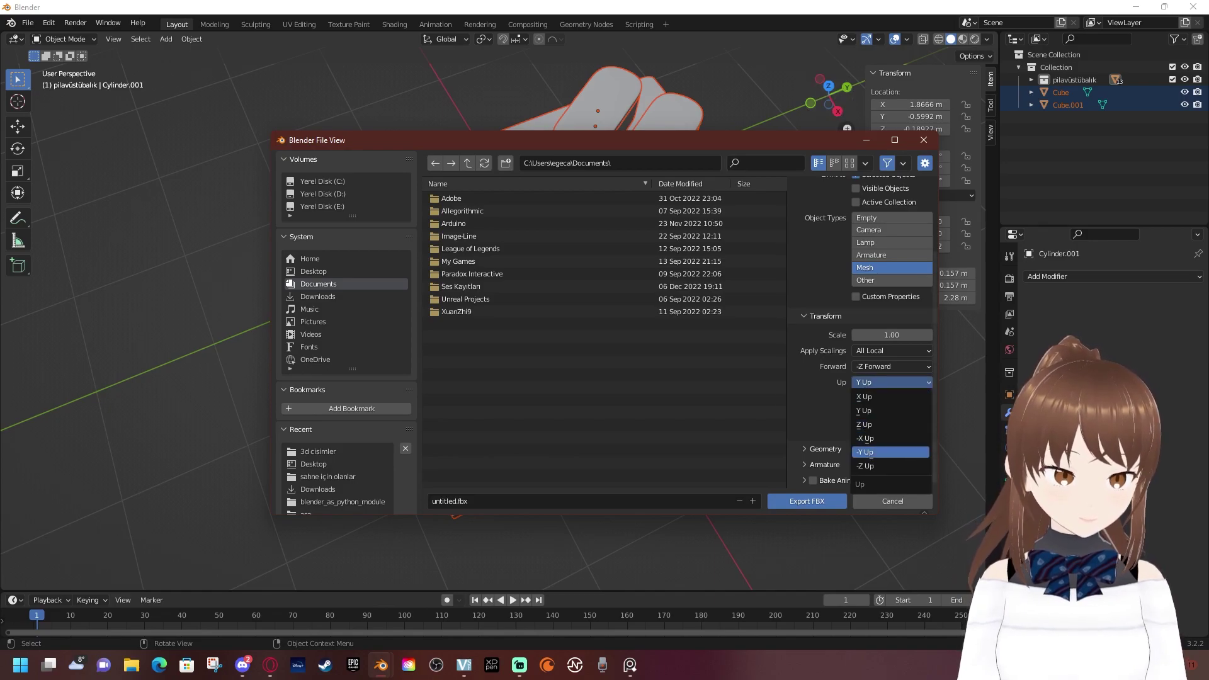
click(864, 424)
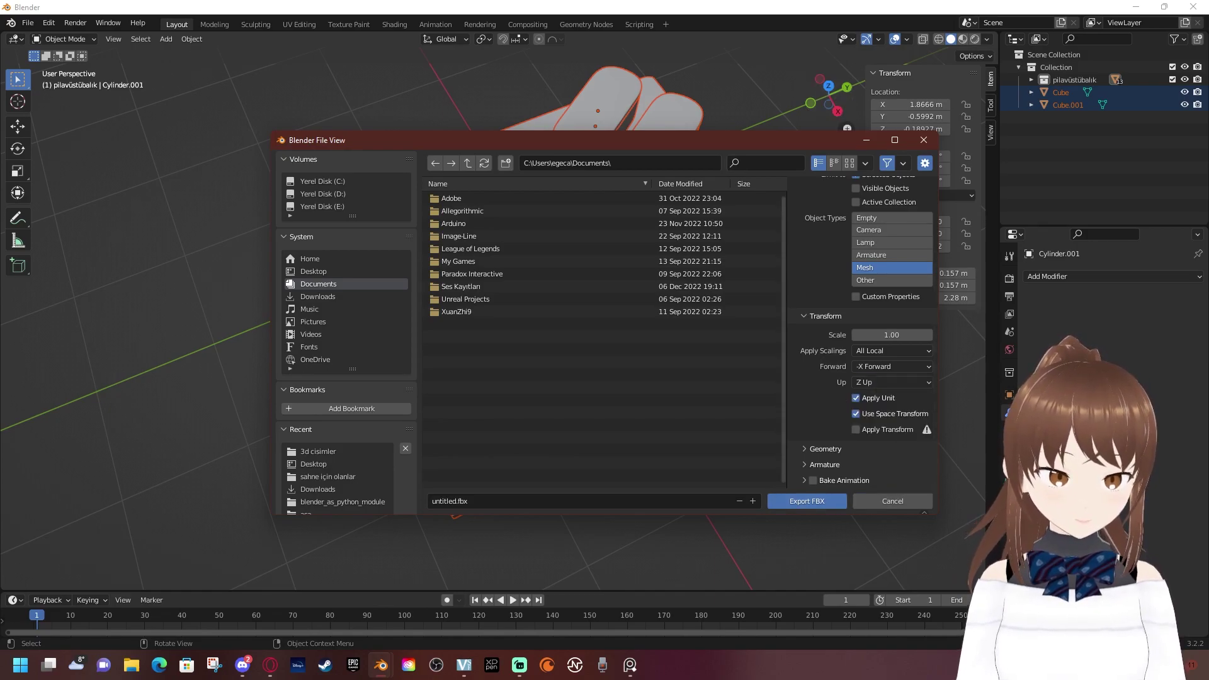
key(Return)
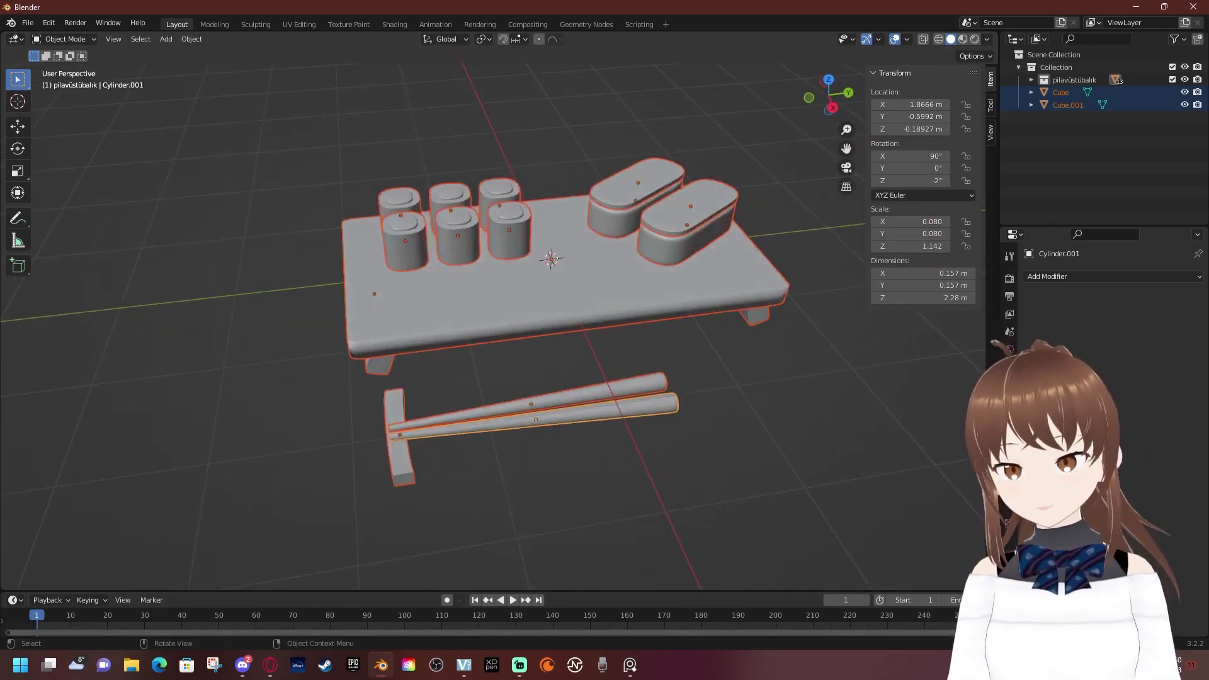
key(ctrl+s)
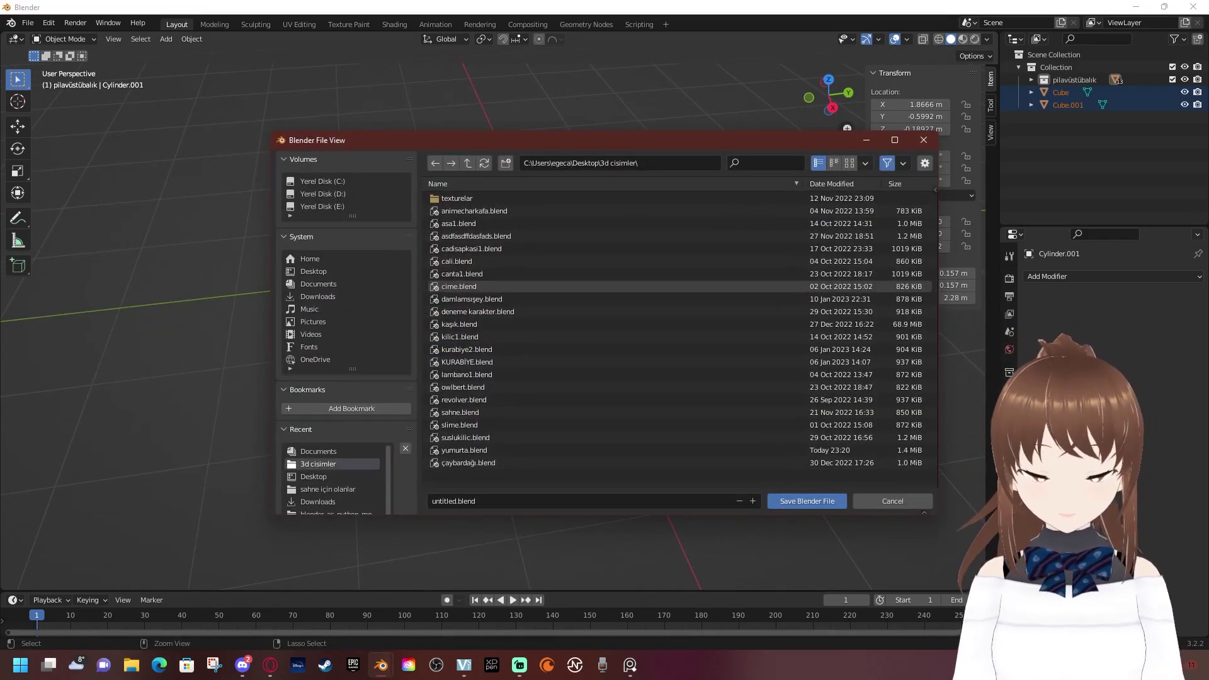
Save the Blender scene as sushi.blend in the 3d cisimler folder
click(460, 501)
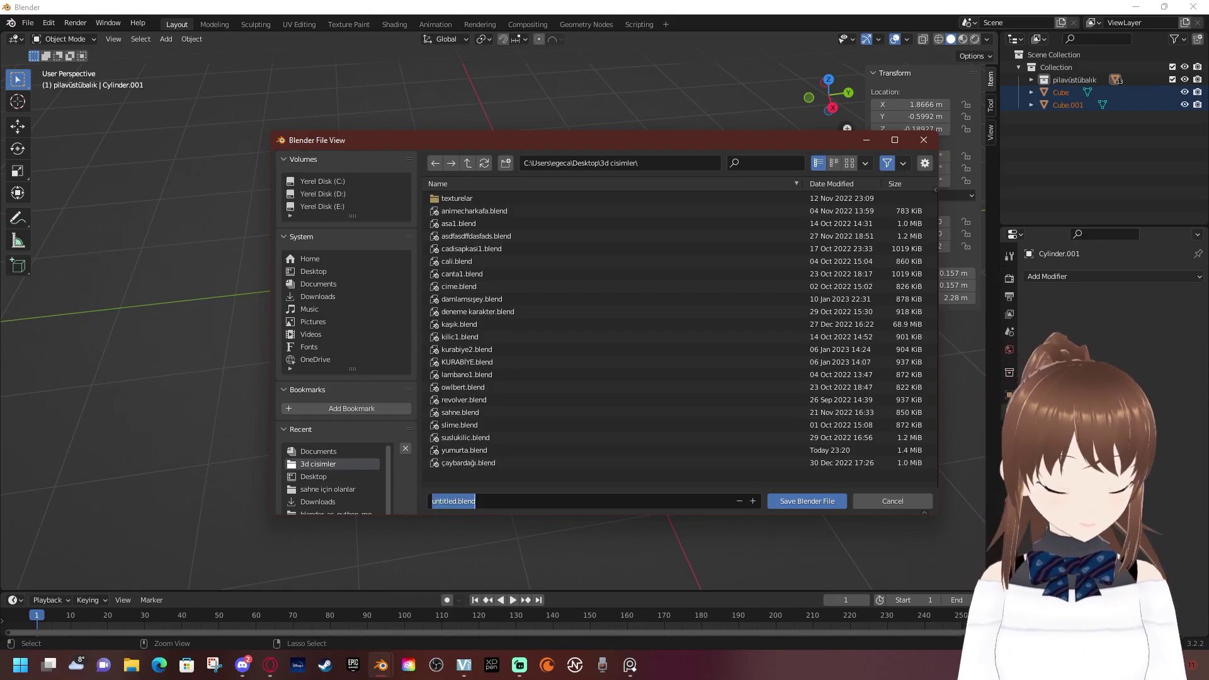
text(sushi)
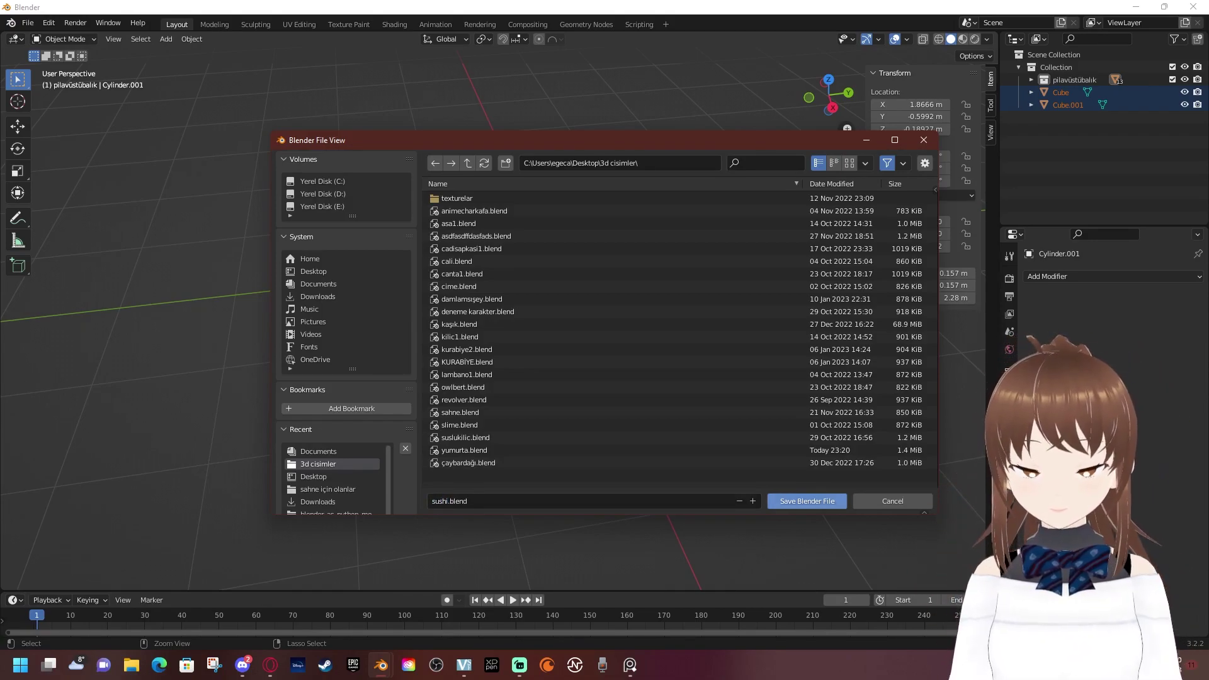
click(807, 500)
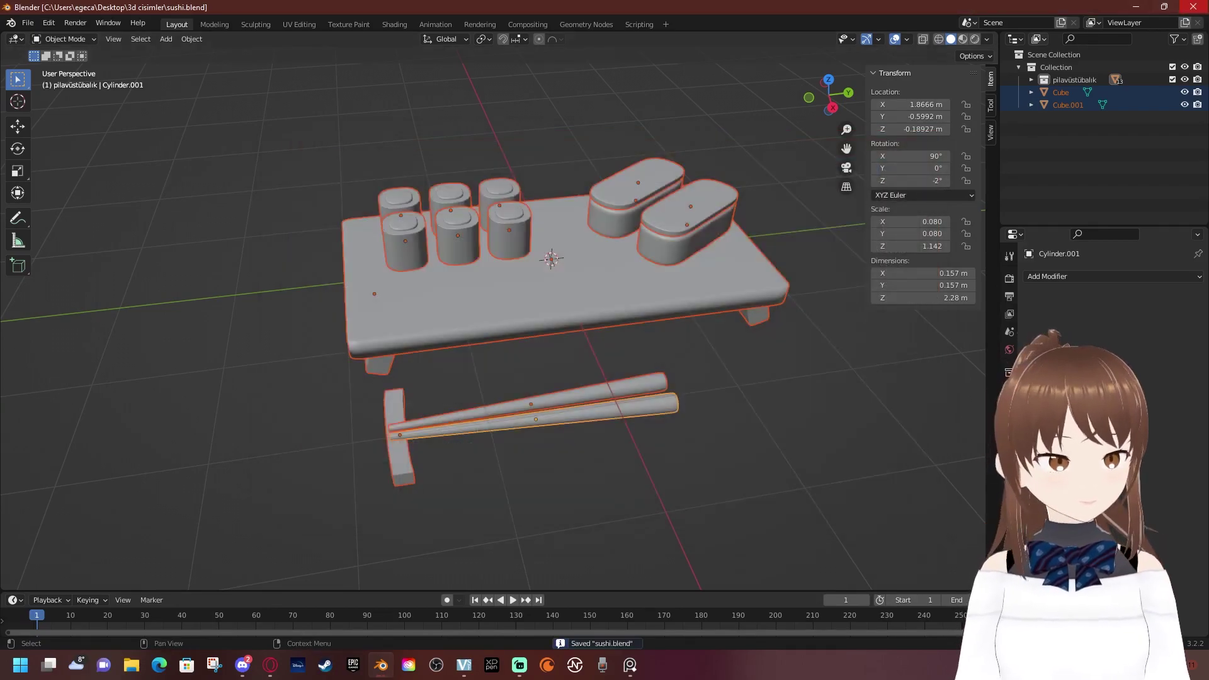
Restart Blender, reopen sushi.blend from Recent Files, and bring up the File menu
key(super+d)
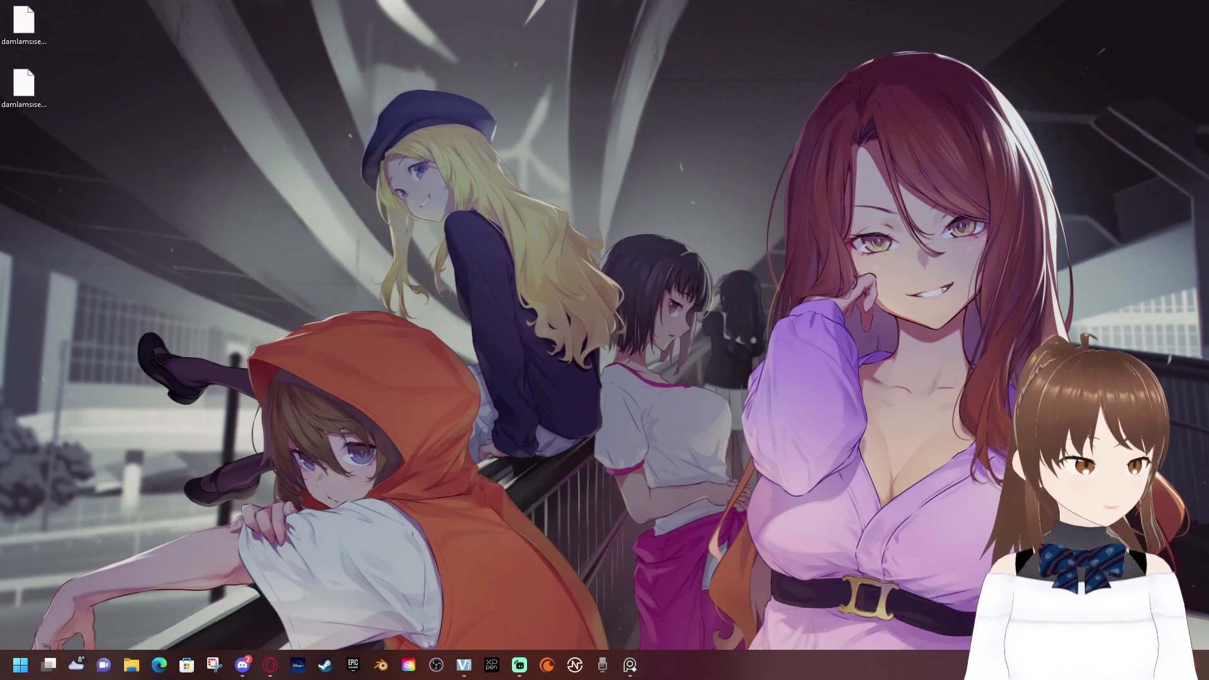
click(381, 665)
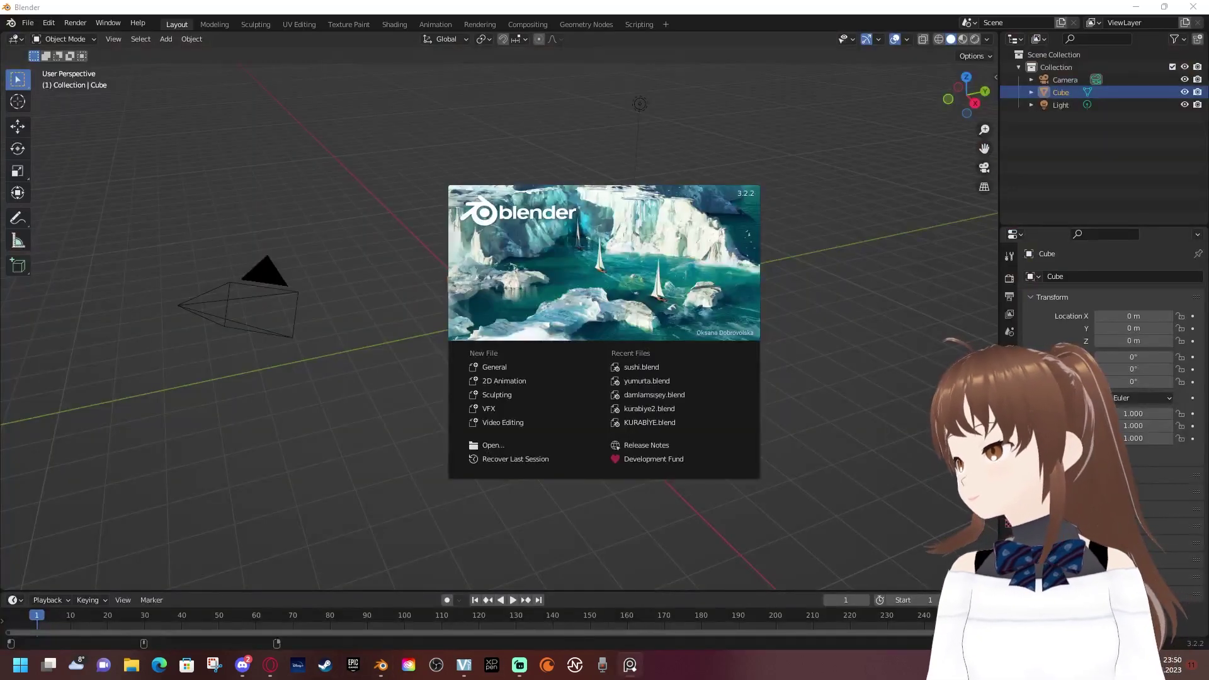
click(641, 368)
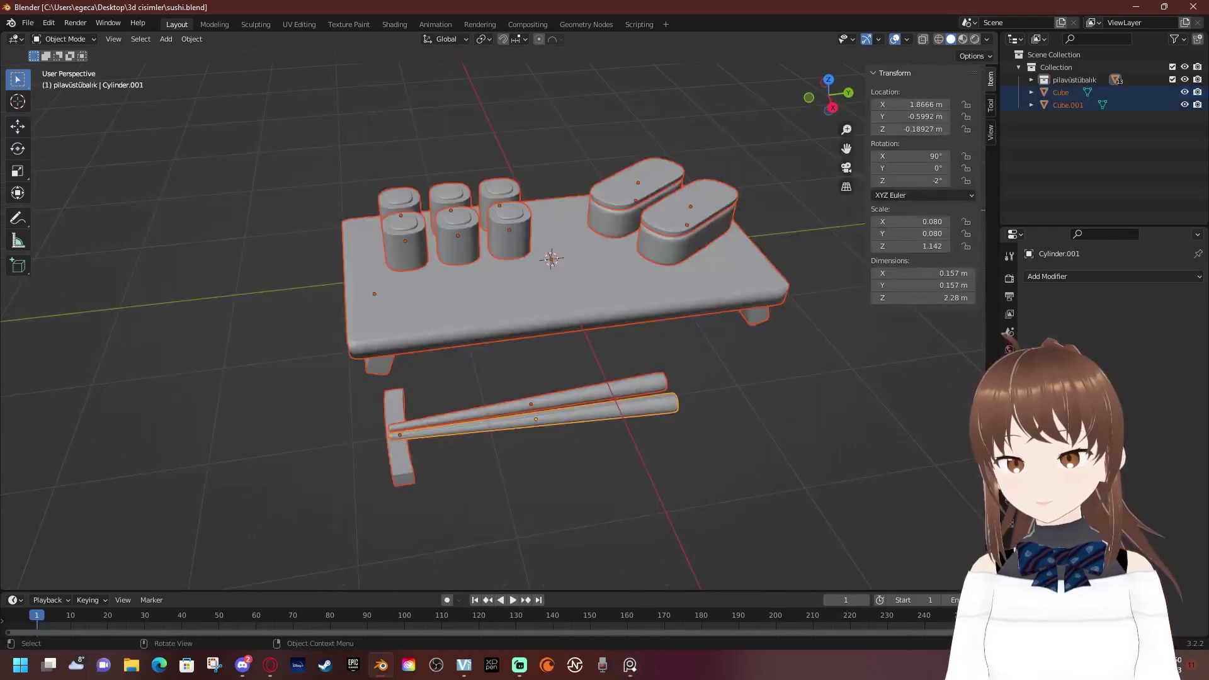
click(27, 22)
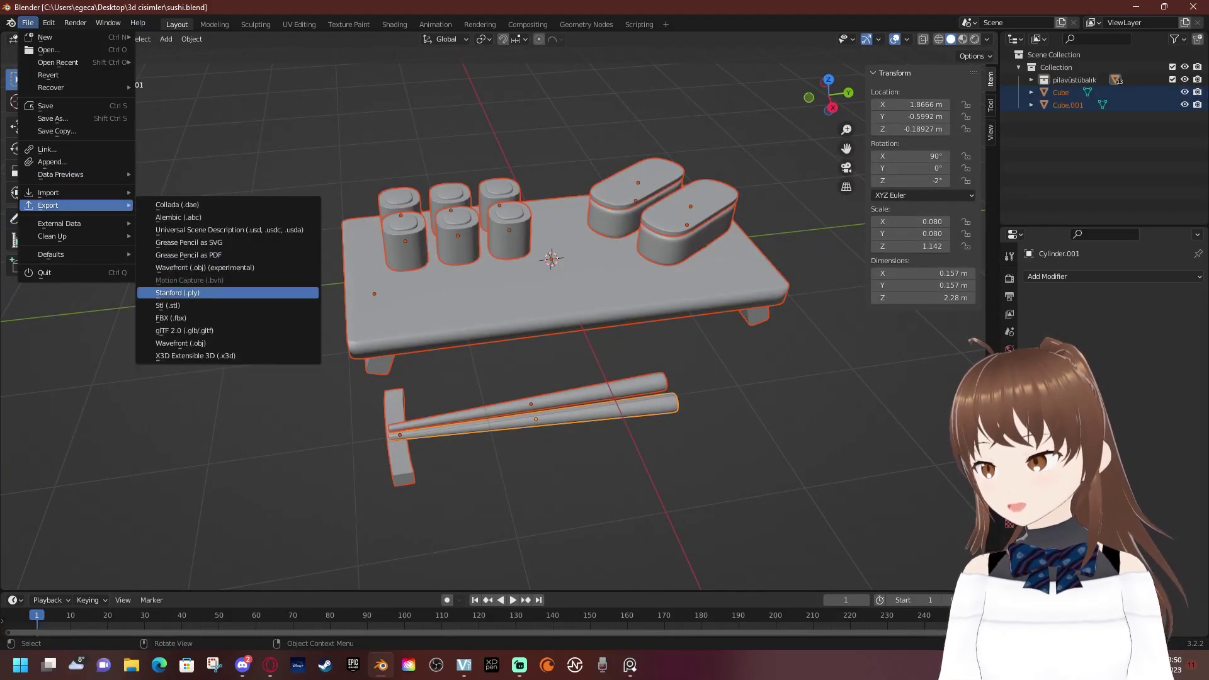
Begin an FBX export limited to mesh objects, then abandon it
click(170, 318)
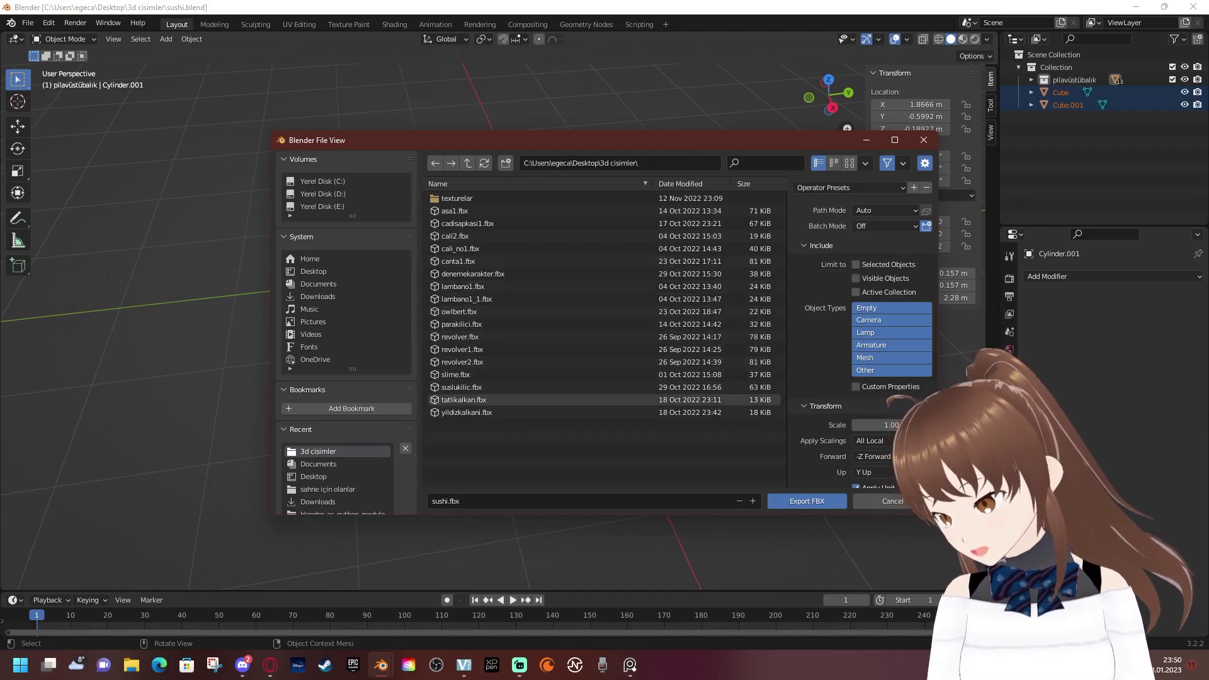
key(BackSpace)
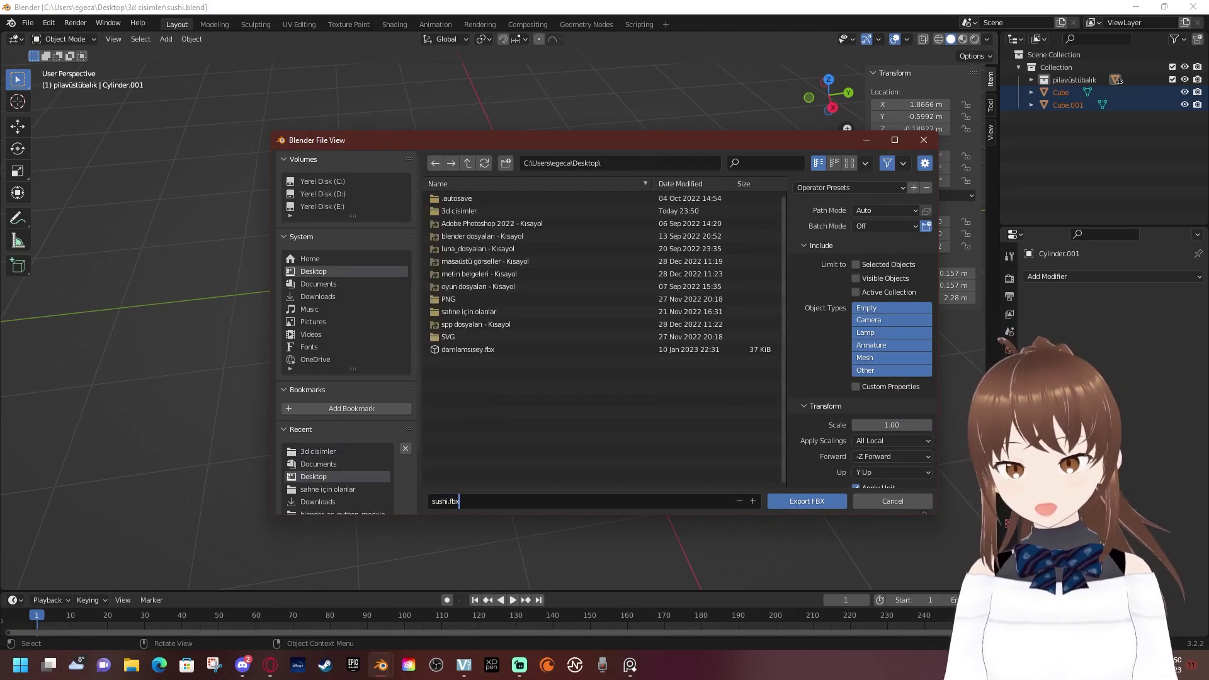
click(891, 358)
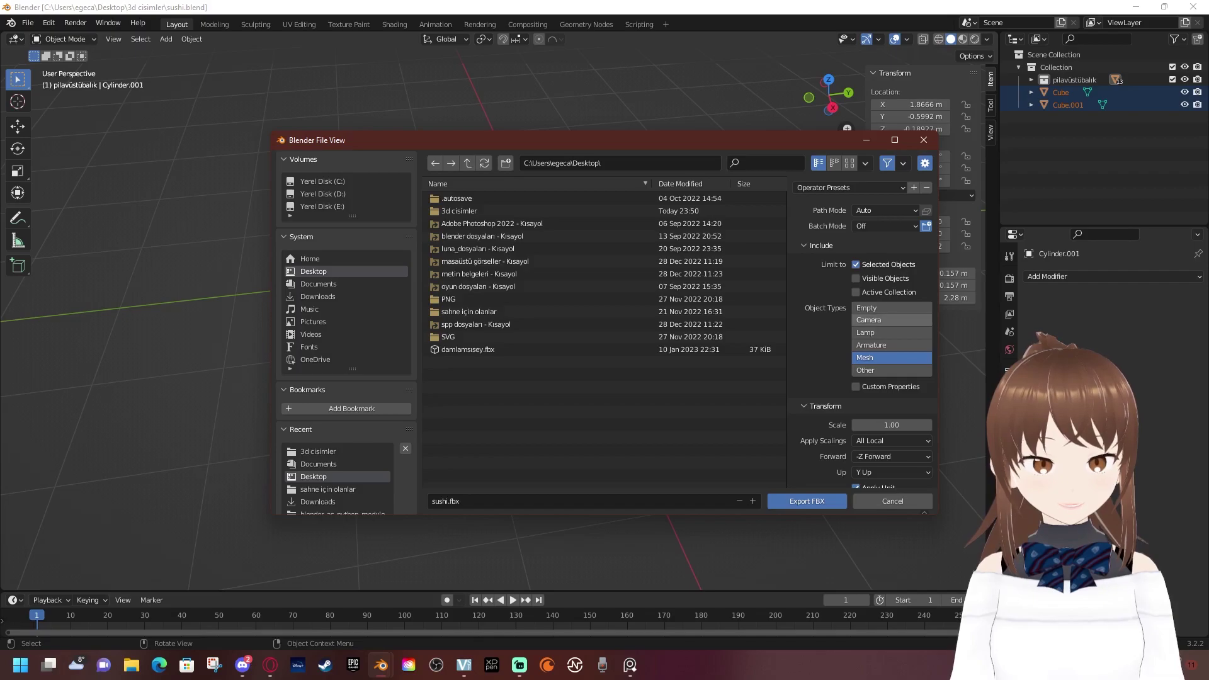
key(Return)
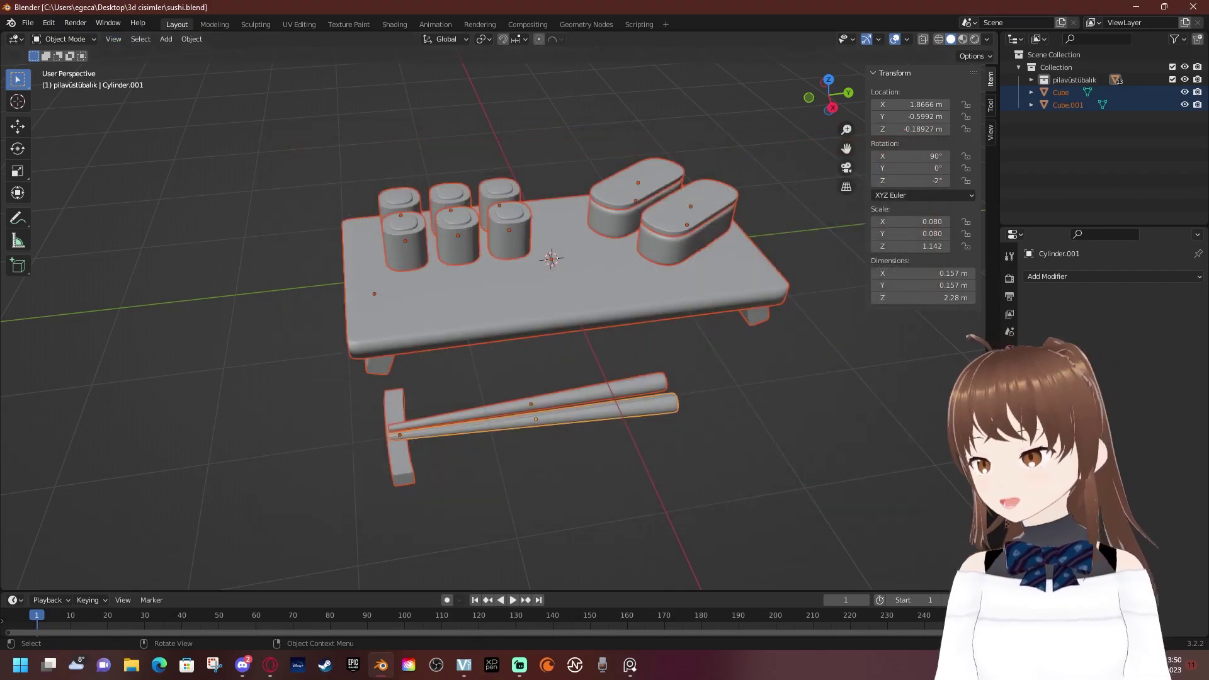
Export only mesh objects as sushi.fbx with Z Up and -X Forward
click(27, 23)
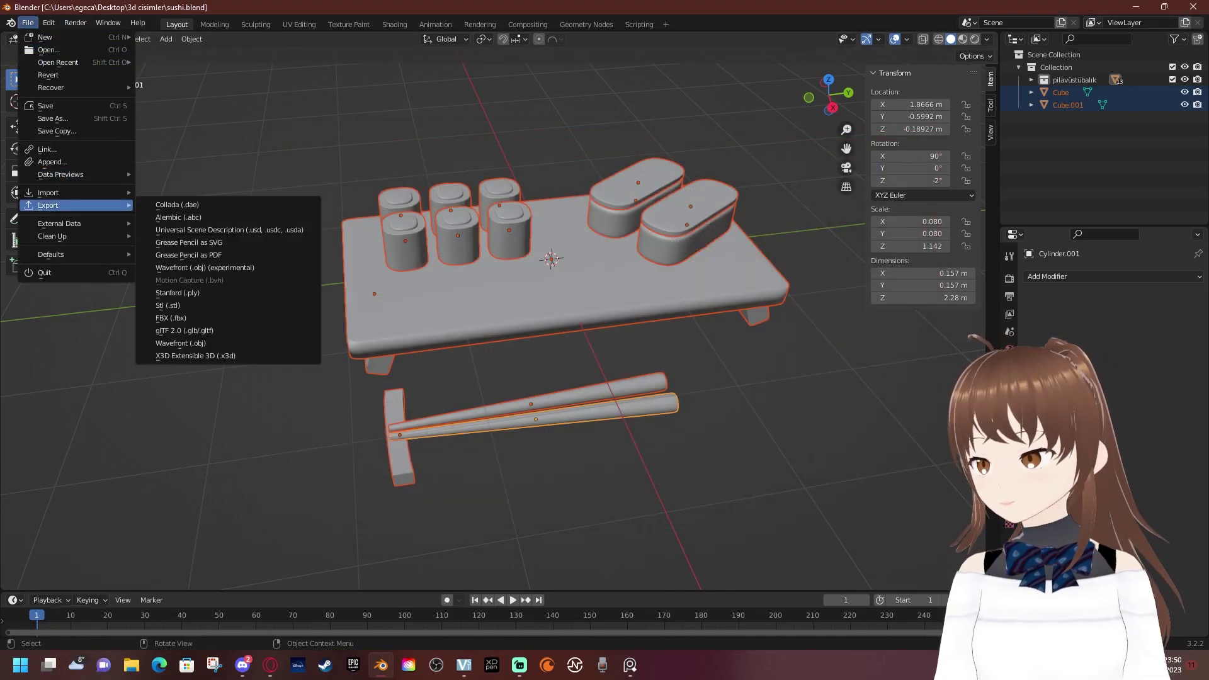
click(176, 318)
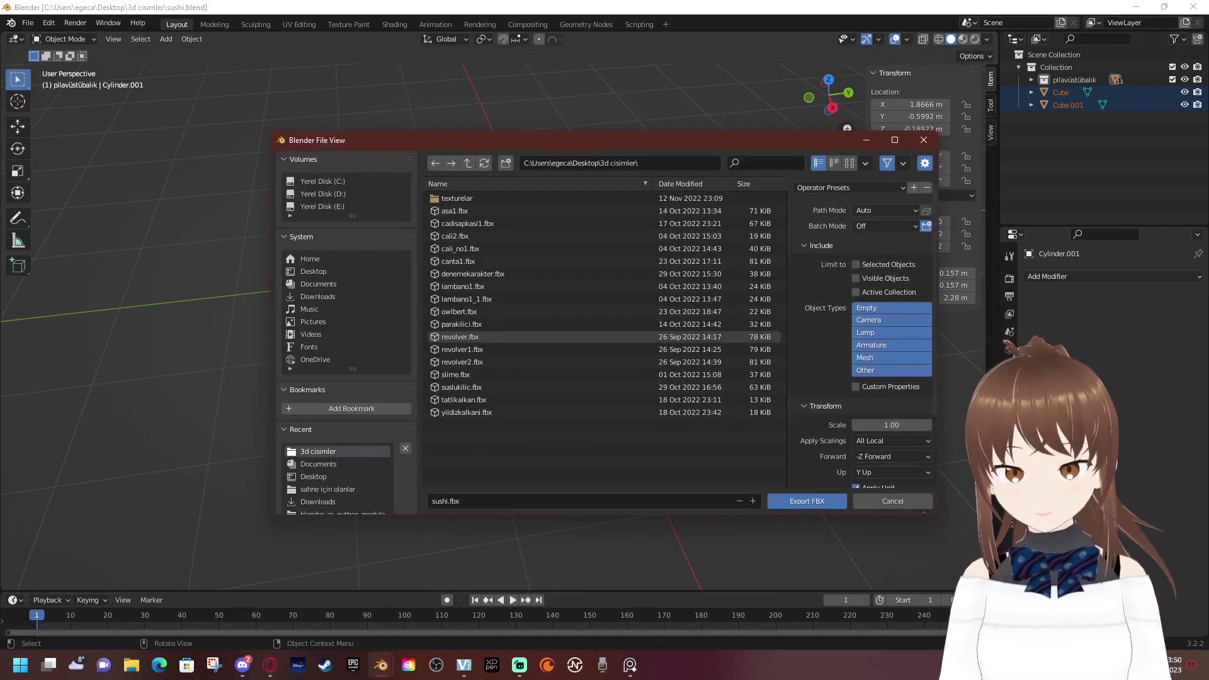
click(891, 358)
scroll(890, 352, down, 3)
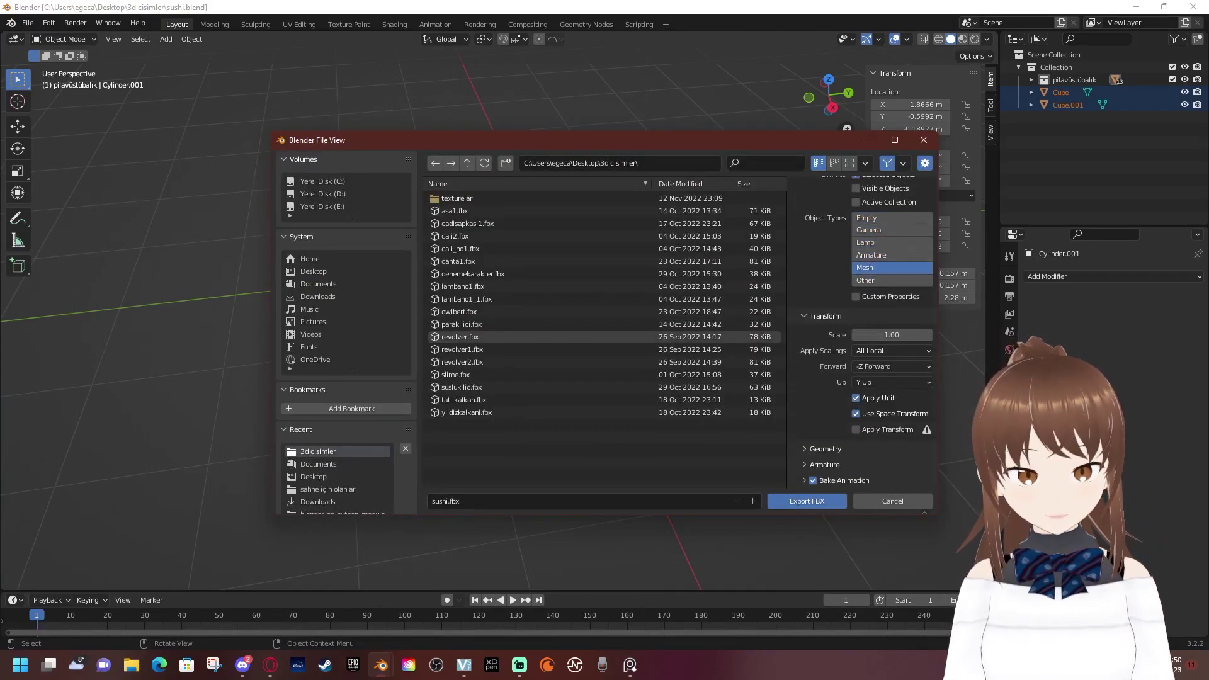
click(891, 382)
click(859, 424)
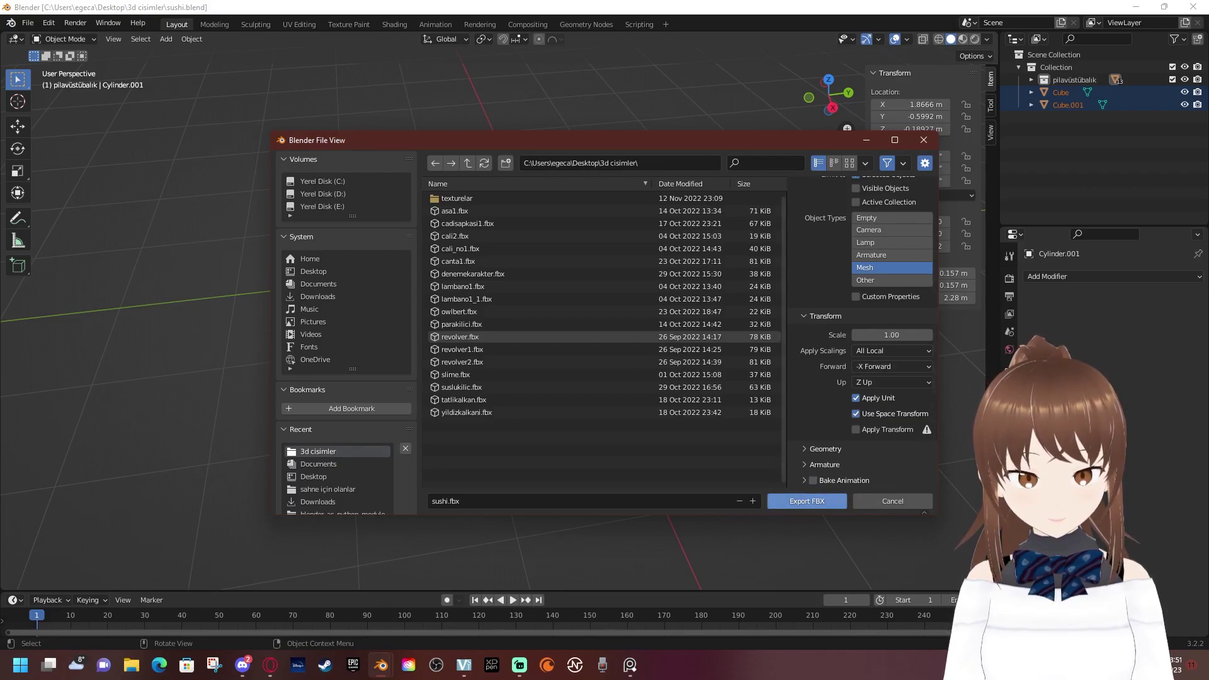
click(806, 501)
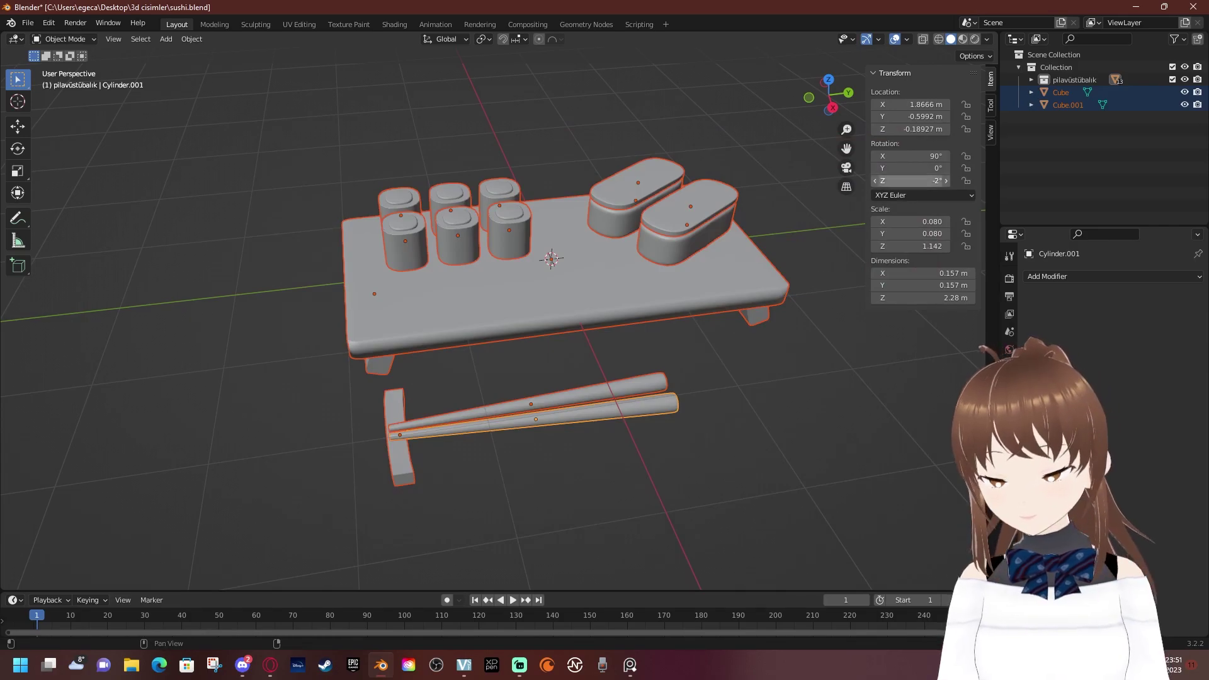
Back in Blender, apply Shade Smooth to the selected sushi models and pick individual objects
click(1135, 6)
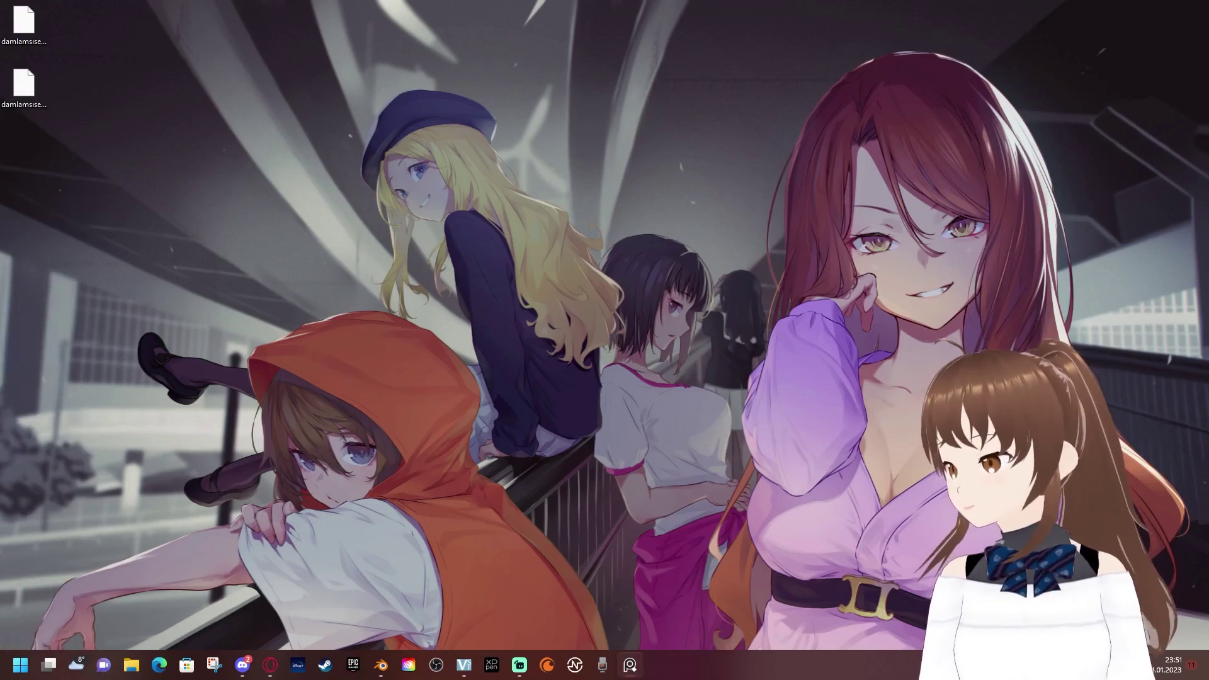
key(alt+Tab)
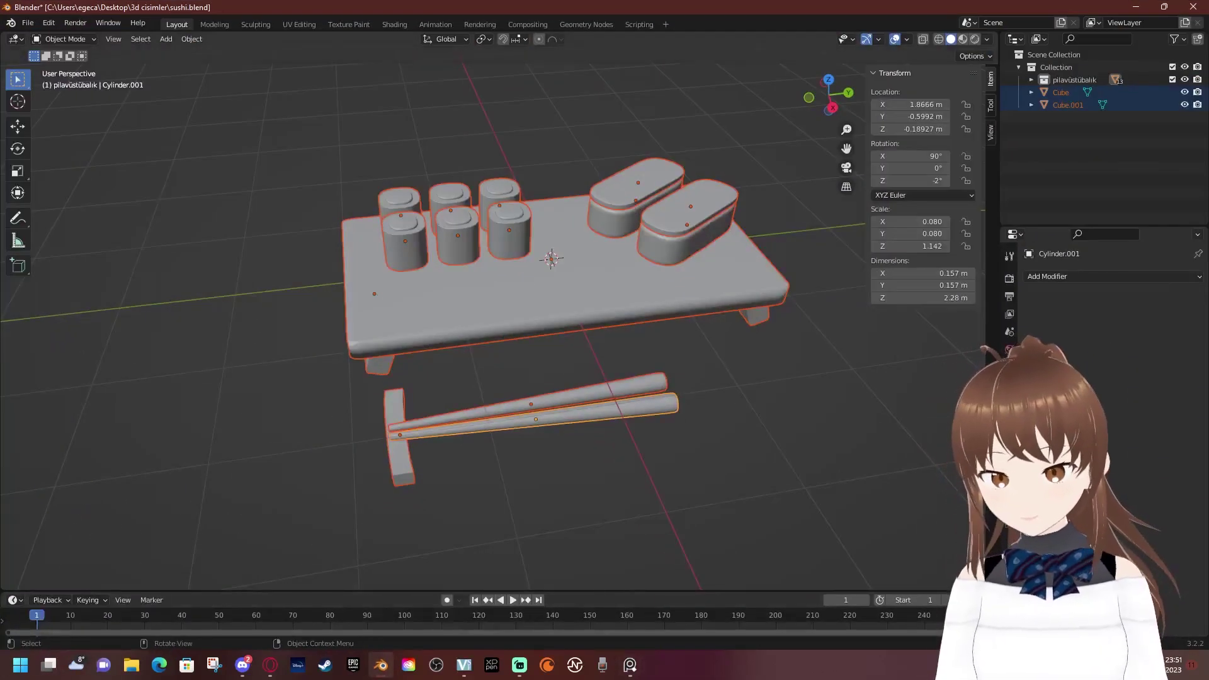
right_click(677, 398)
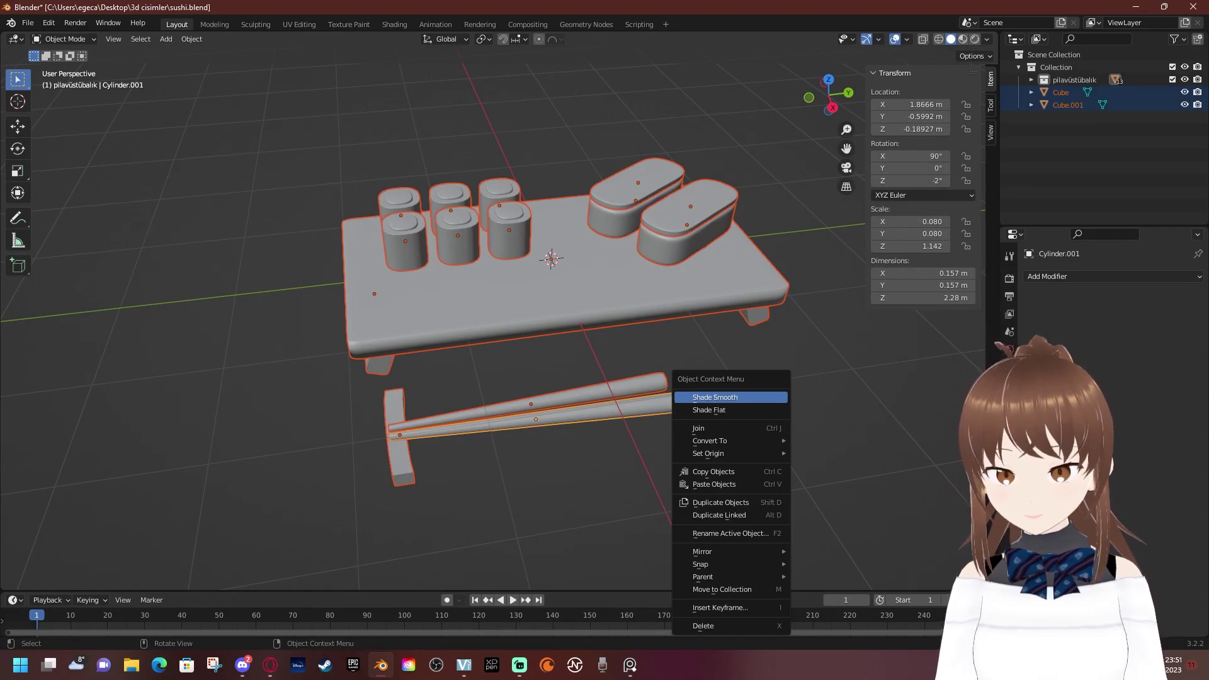
click(598, 387)
click(458, 242)
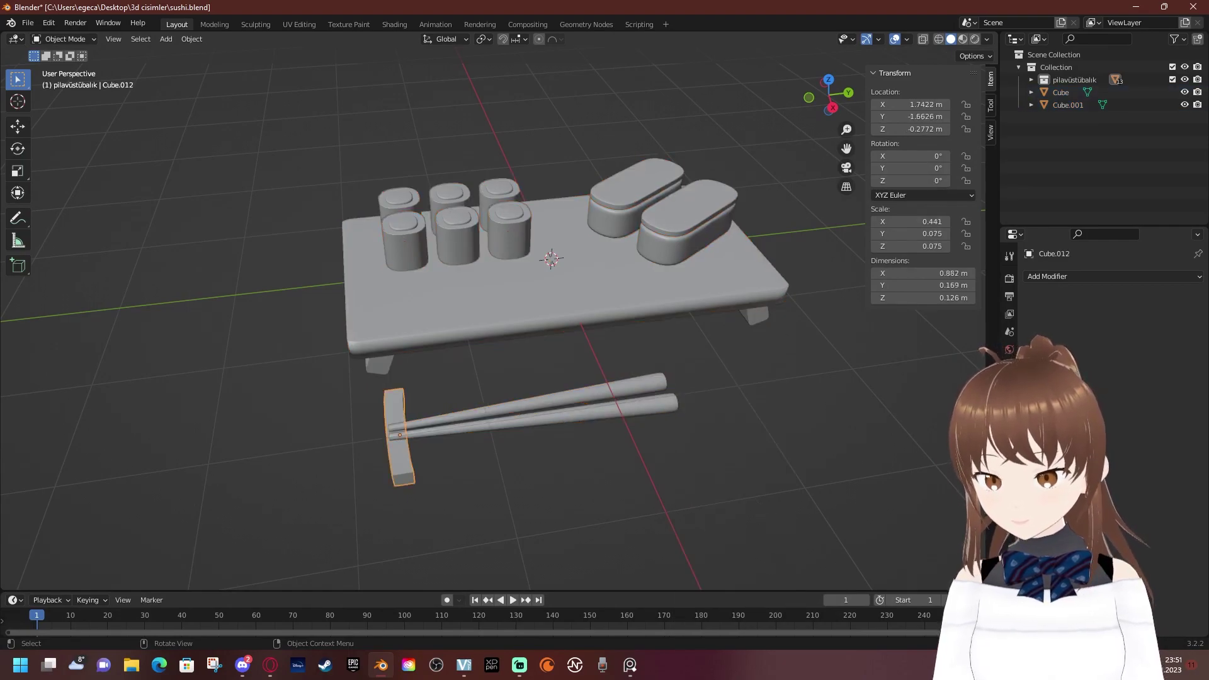
click(458, 243)
Orbit the view and select every object in the sushi set
middle_drag(458, 243, 485, 246)
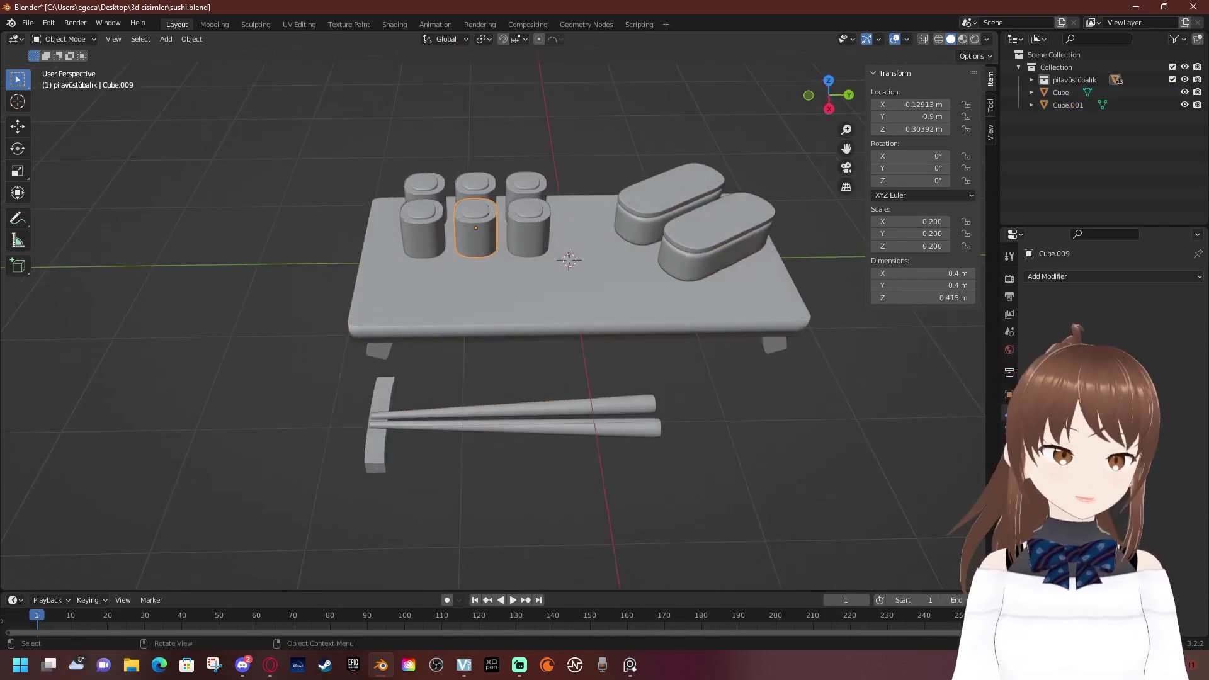
right_click(629, 333)
click(630, 315)
key(a)
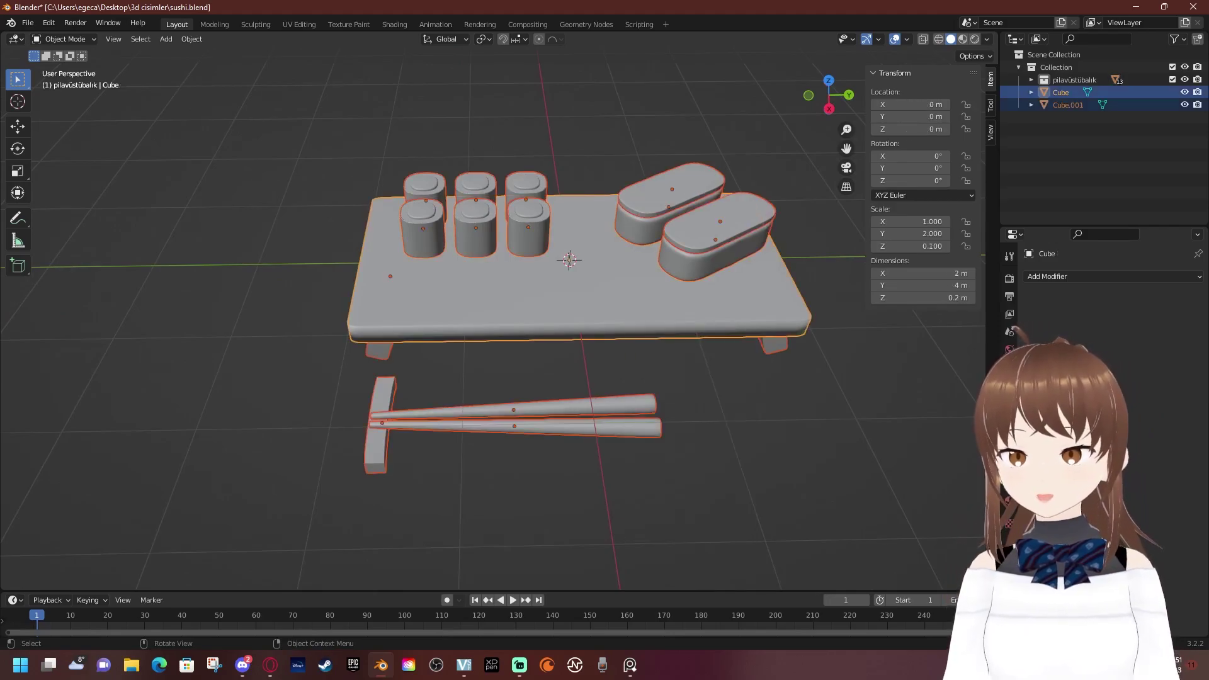
Export all objects to sushi.fbx, then quit Blender saving the scene
click(27, 23)
mouse_move(48, 205)
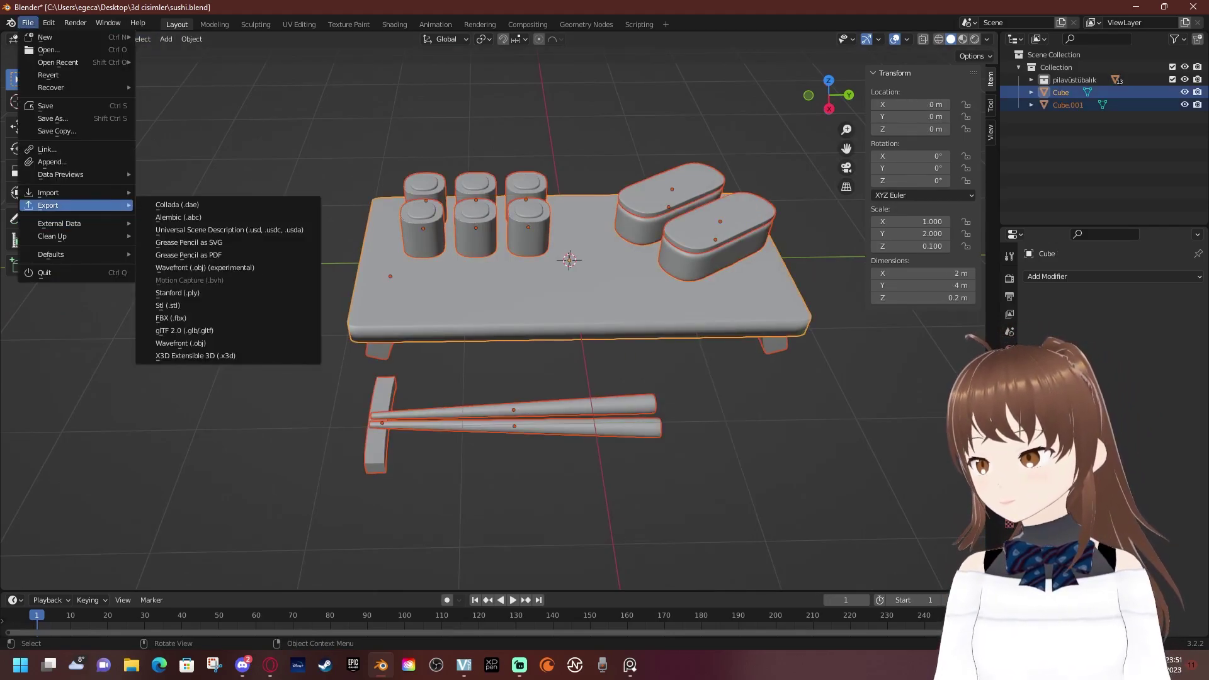
click(171, 318)
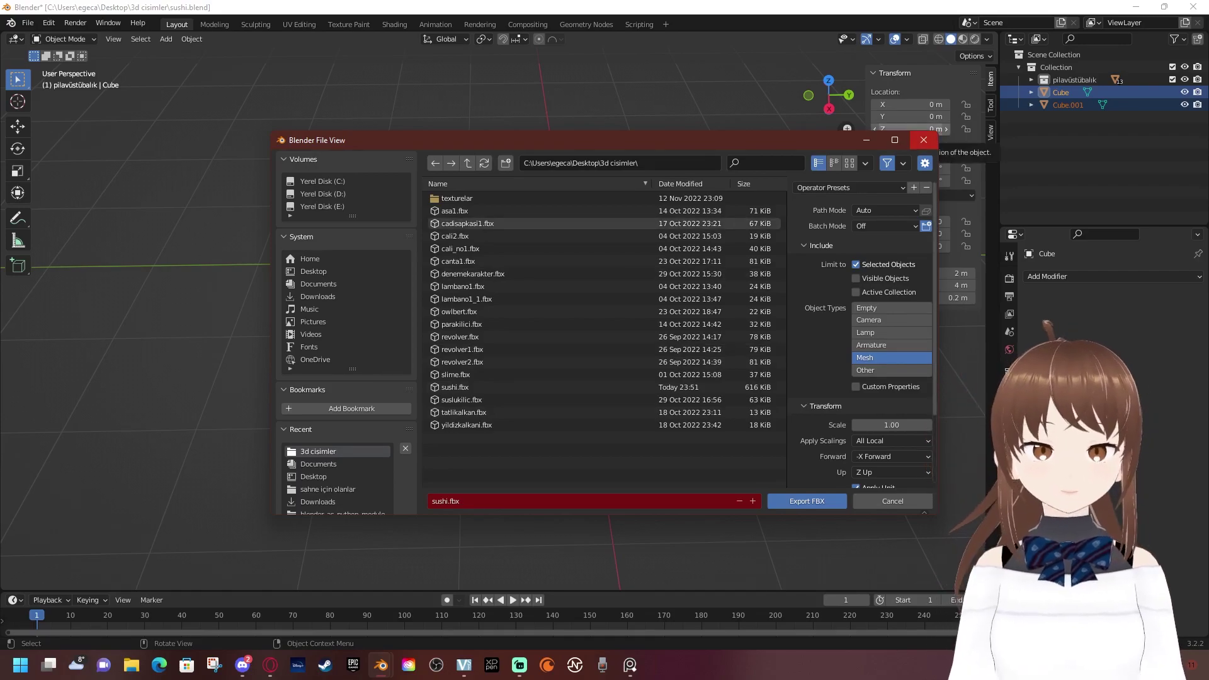
key(Return)
click(1194, 6)
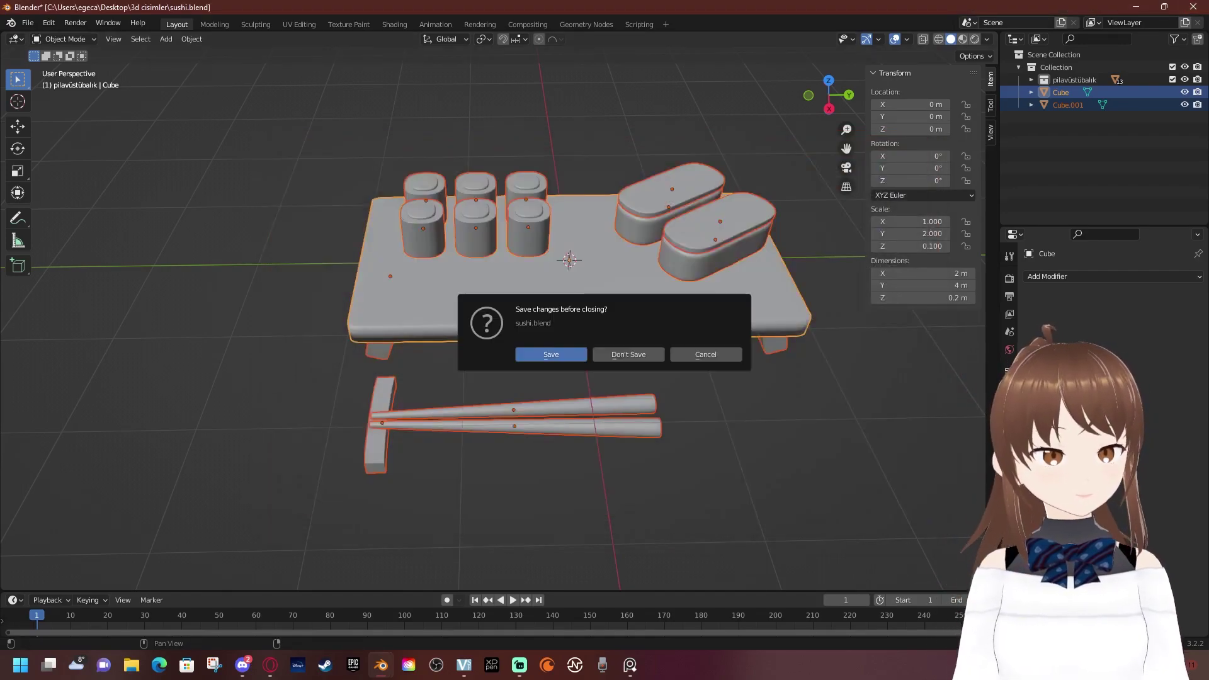
key(Return)
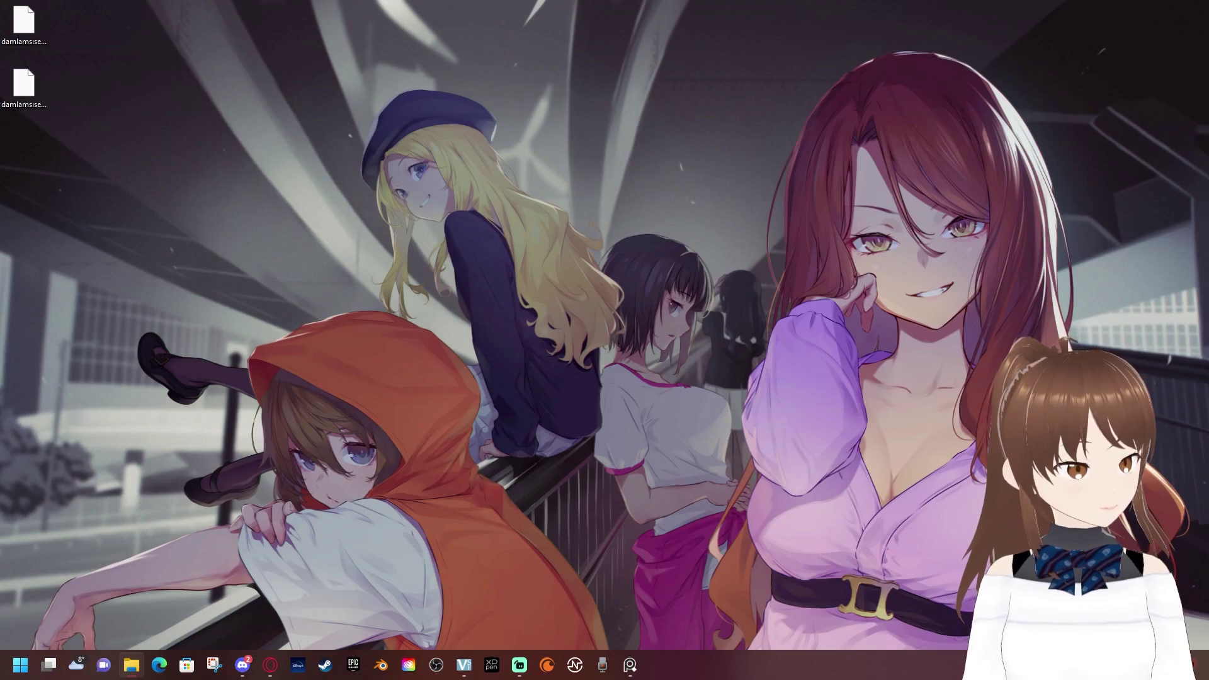
Switch to the 3d cisimler folder window containing the exported sushi.fbx
key(alt+Tab)
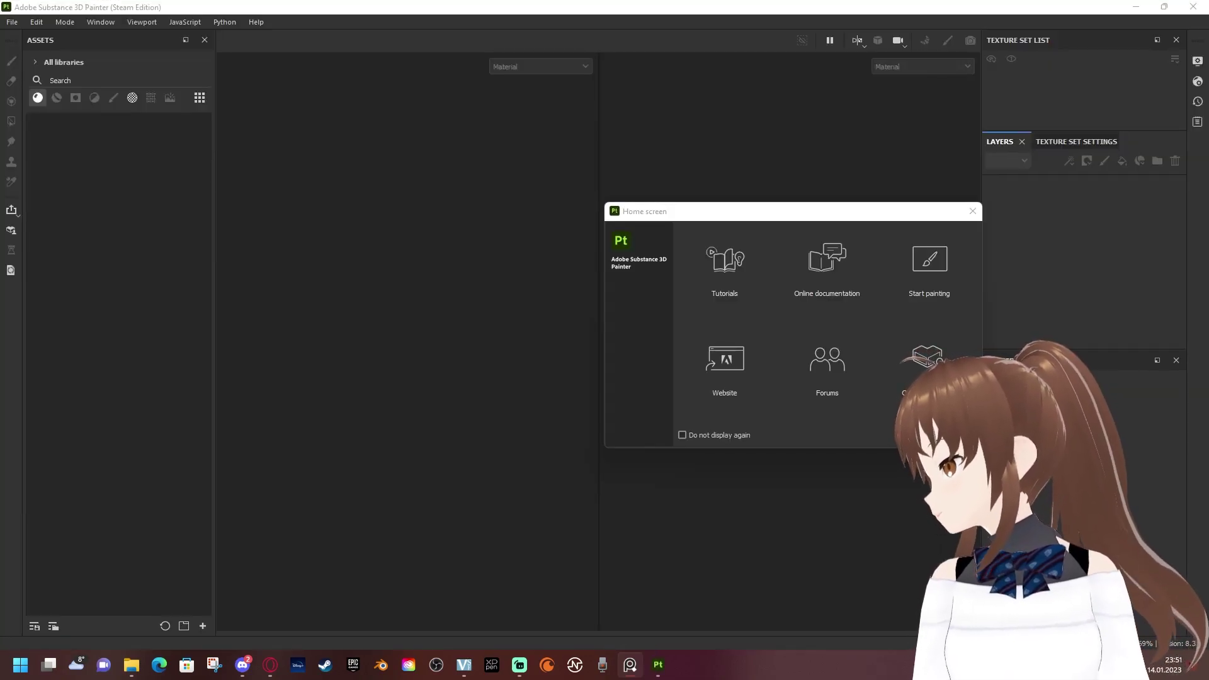
Drop sushi.fbx into Painter and create a new project with default settings
key(Escape)
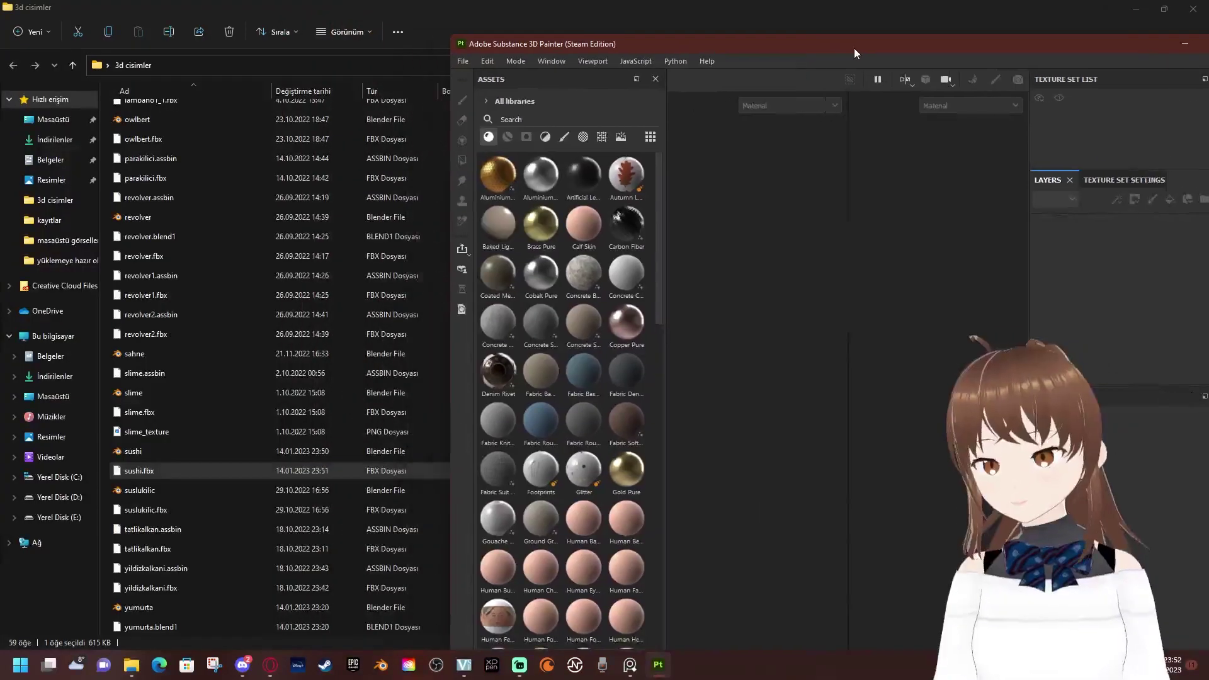
drag(640, 8, 875, 40)
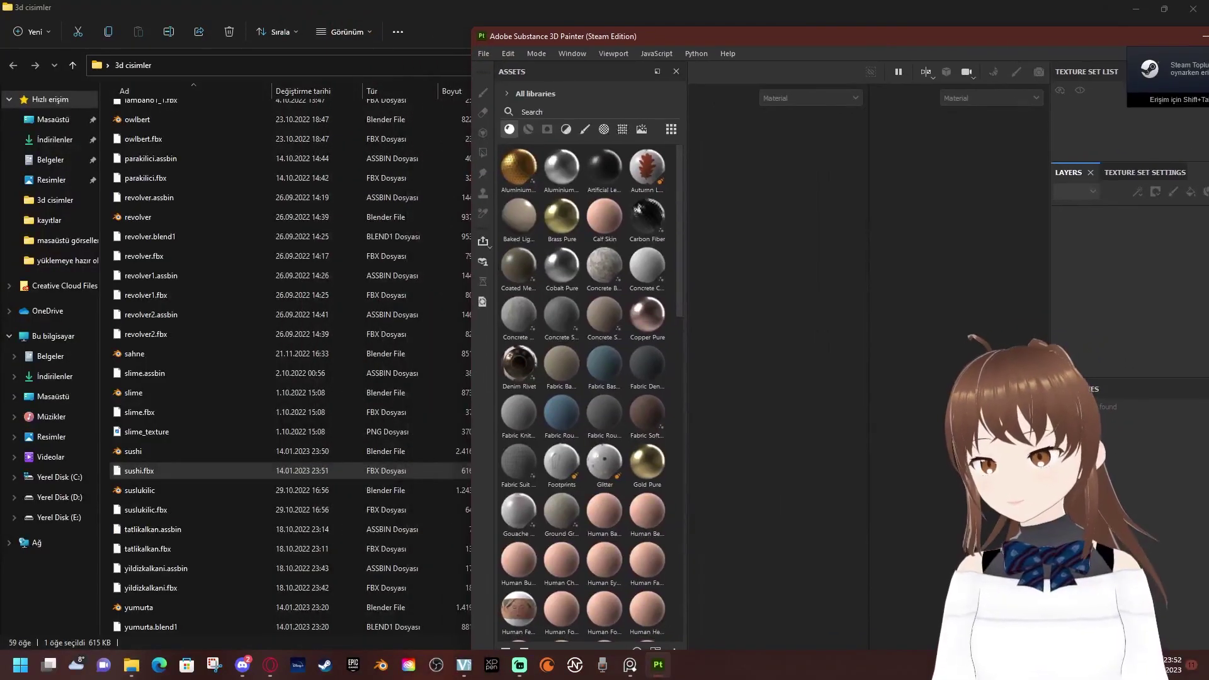
mouse_move(138, 470)
mouse_down()
mouse_move(233, 445)
mouse_move(831, 410)
mouse_up()
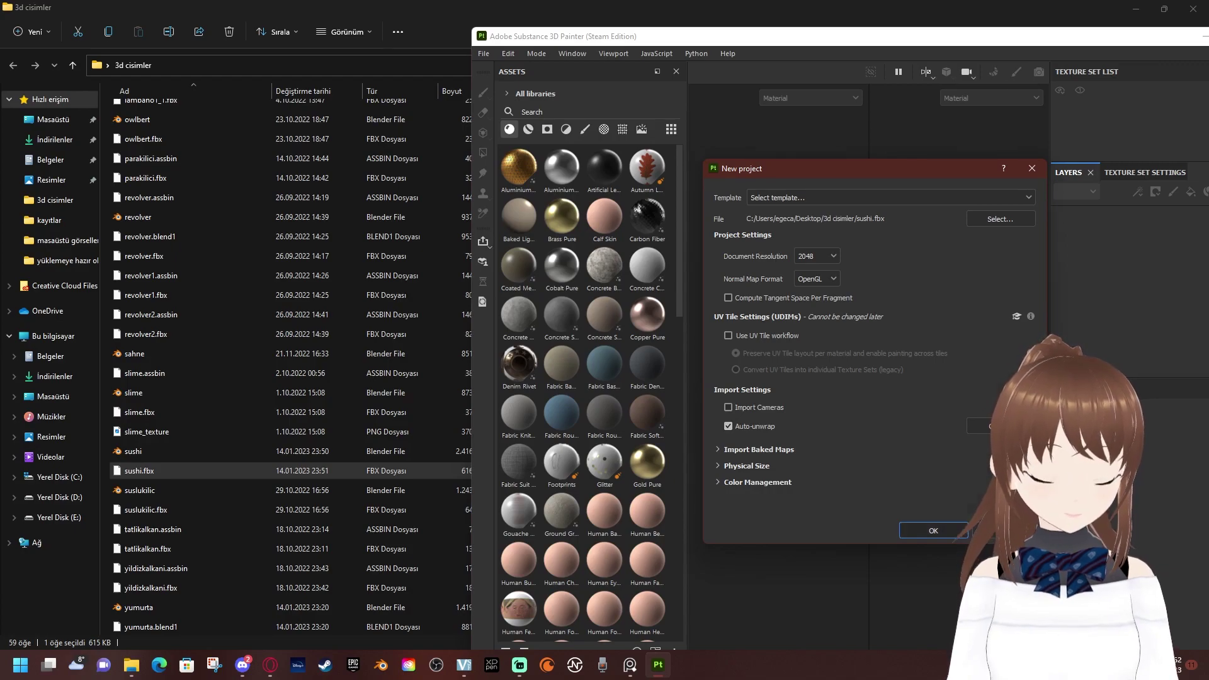
key(Return)
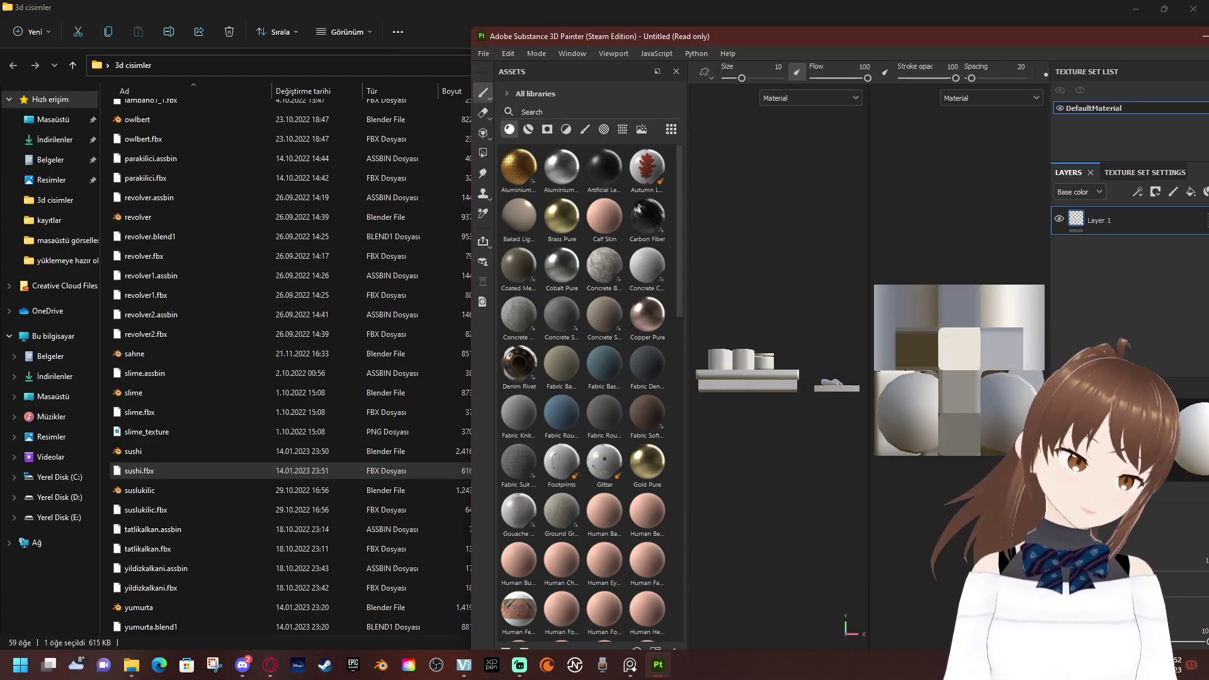
Maximize Painter, zoom in to view the sushi model from above, then close Painter
key(super+Up)
scroll(680, 283, up, 2)
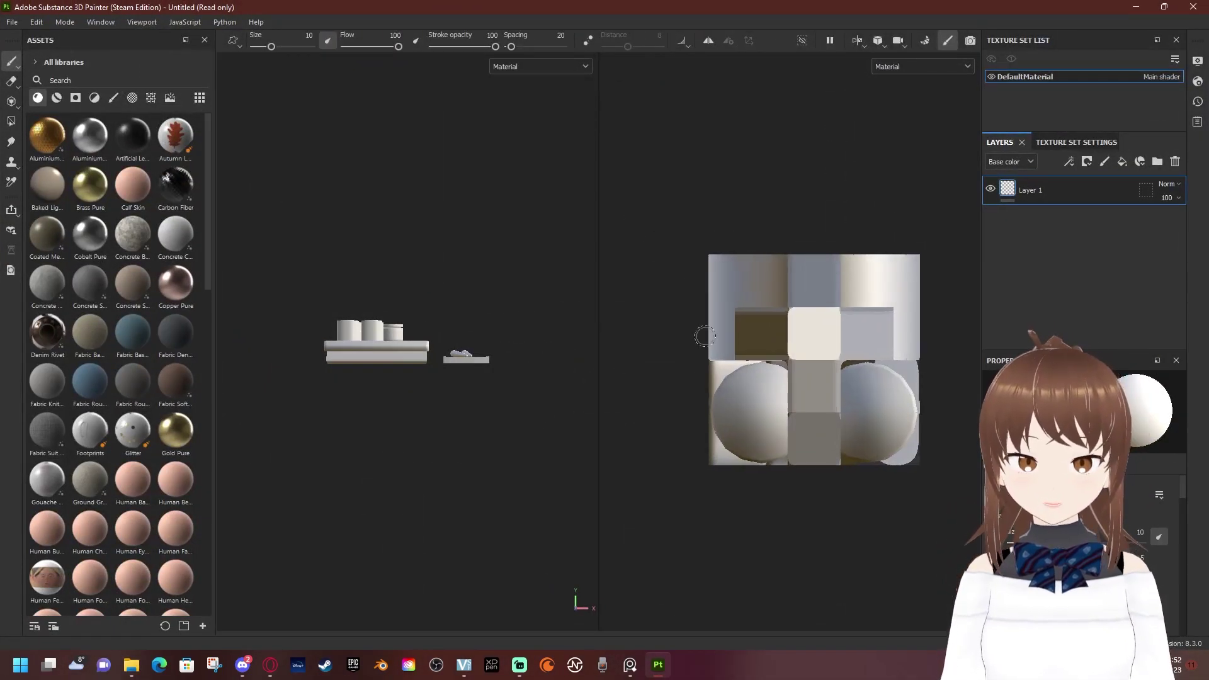
scroll(707, 337, up, 2)
scroll(763, 341, up, 3)
scroll(763, 341, up, 2)
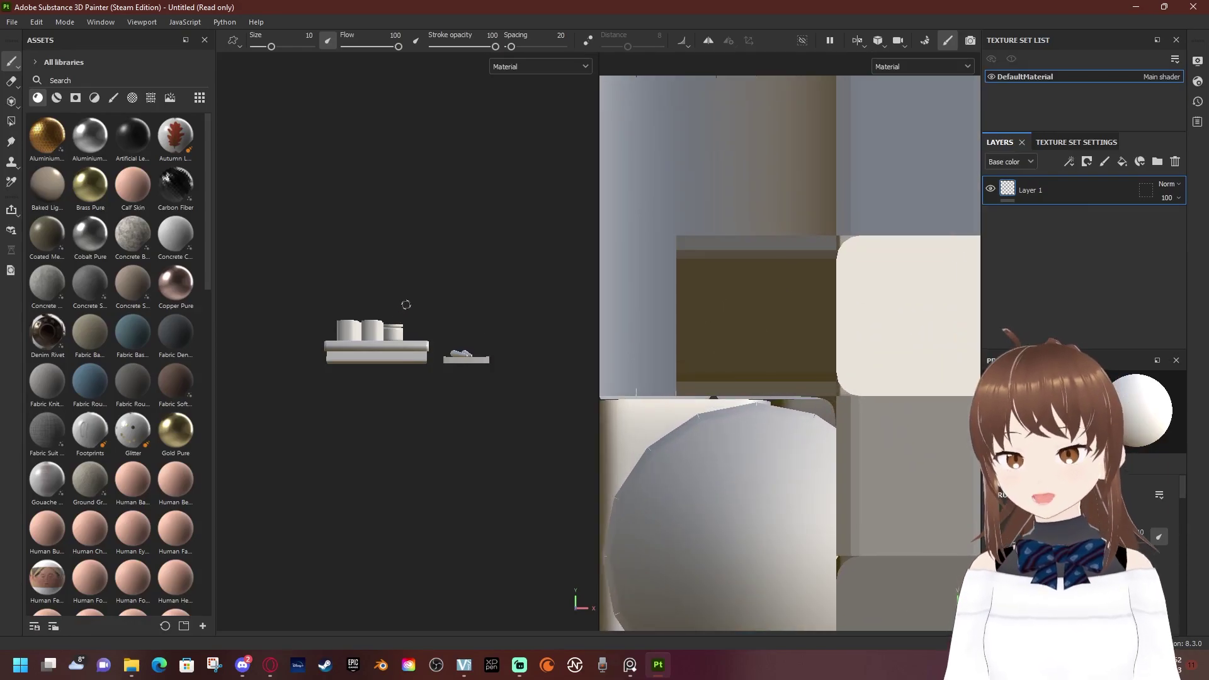
alt+drag(406, 304, 359, 252)
click(1193, 7)
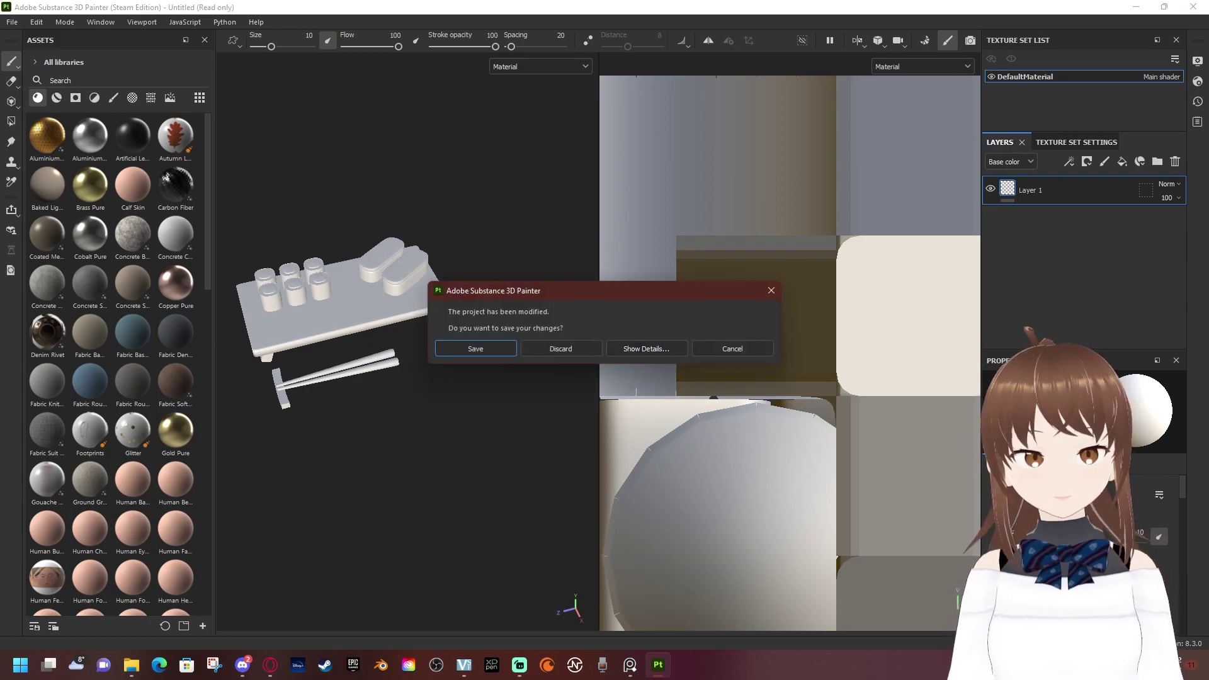
click(561, 348)
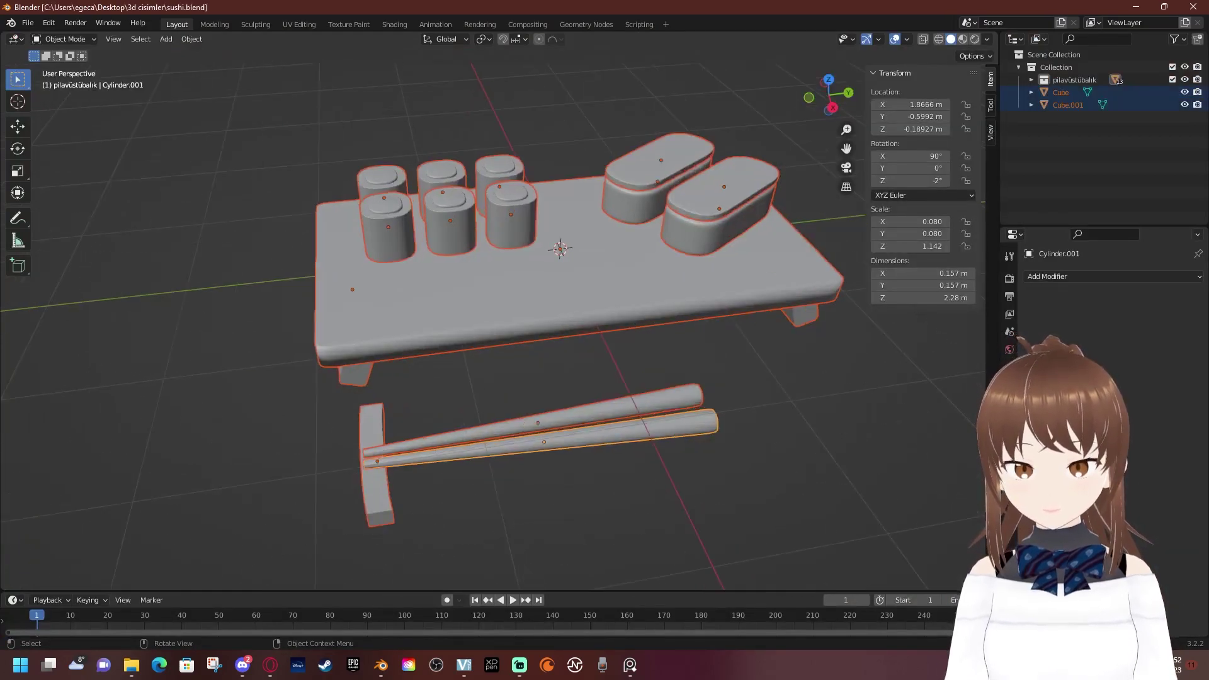
Select the front-right roll Cube.007 and show its whole mesh in UV Editing
key(Tab)
key(Tab)
click(510, 214)
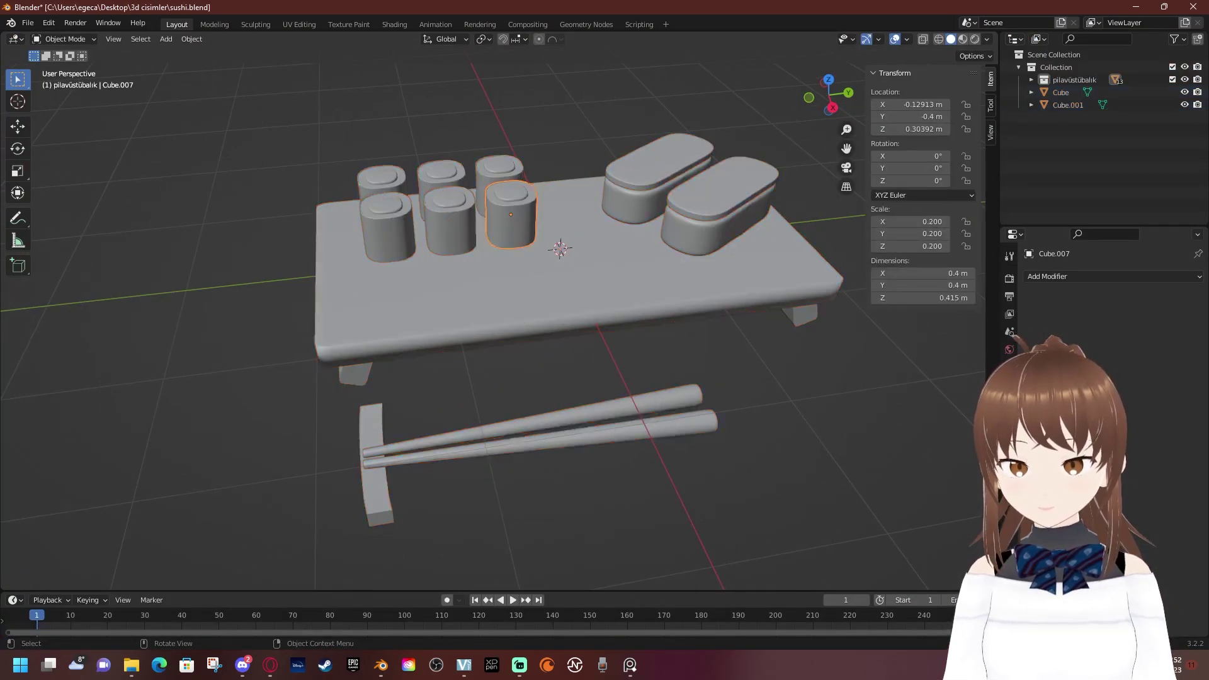
scroll(494, 318, up, 2)
middle_drag(441, 283, 478, 359)
key(Tab)
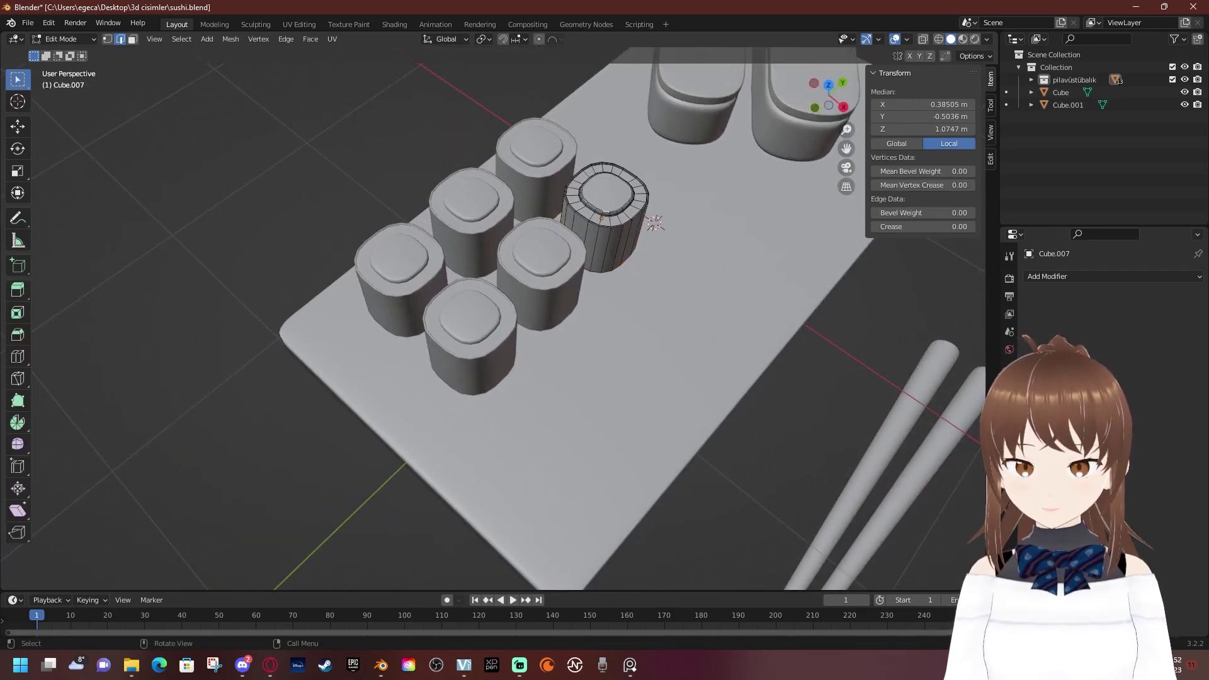
key(ctrl+Page_Down)
key(ctrl+Page_Down)
key(ctrl+Page_Down)
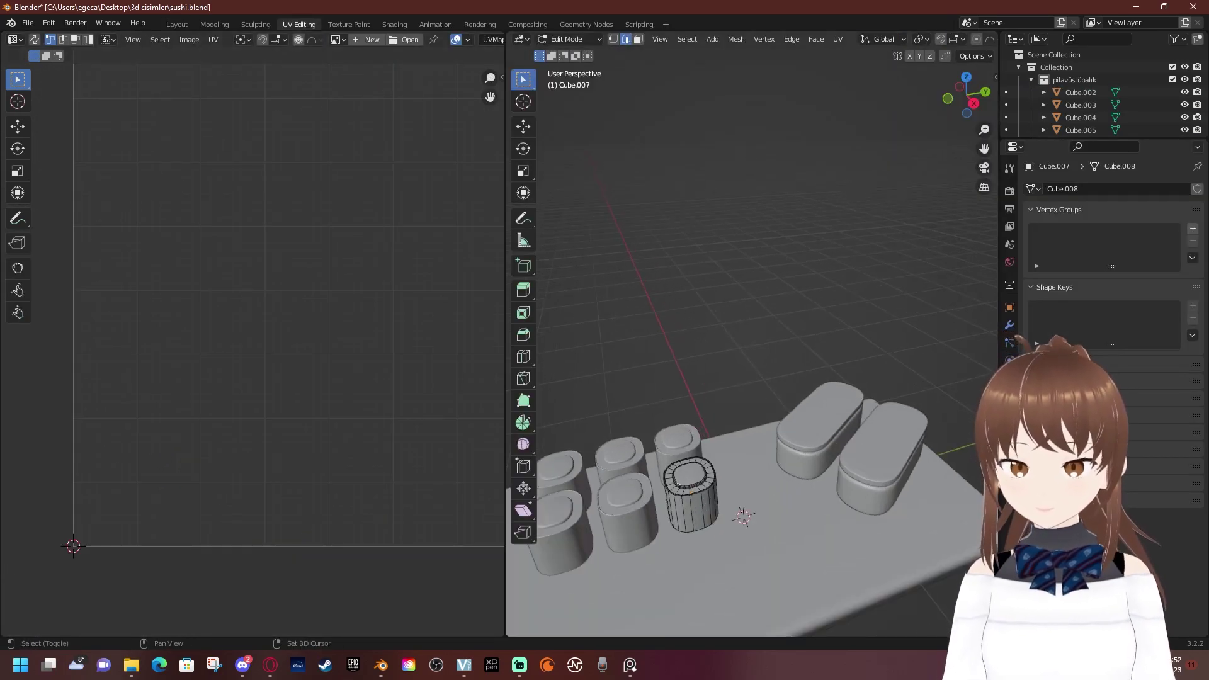
middle_drag(749, 340, 724, 353)
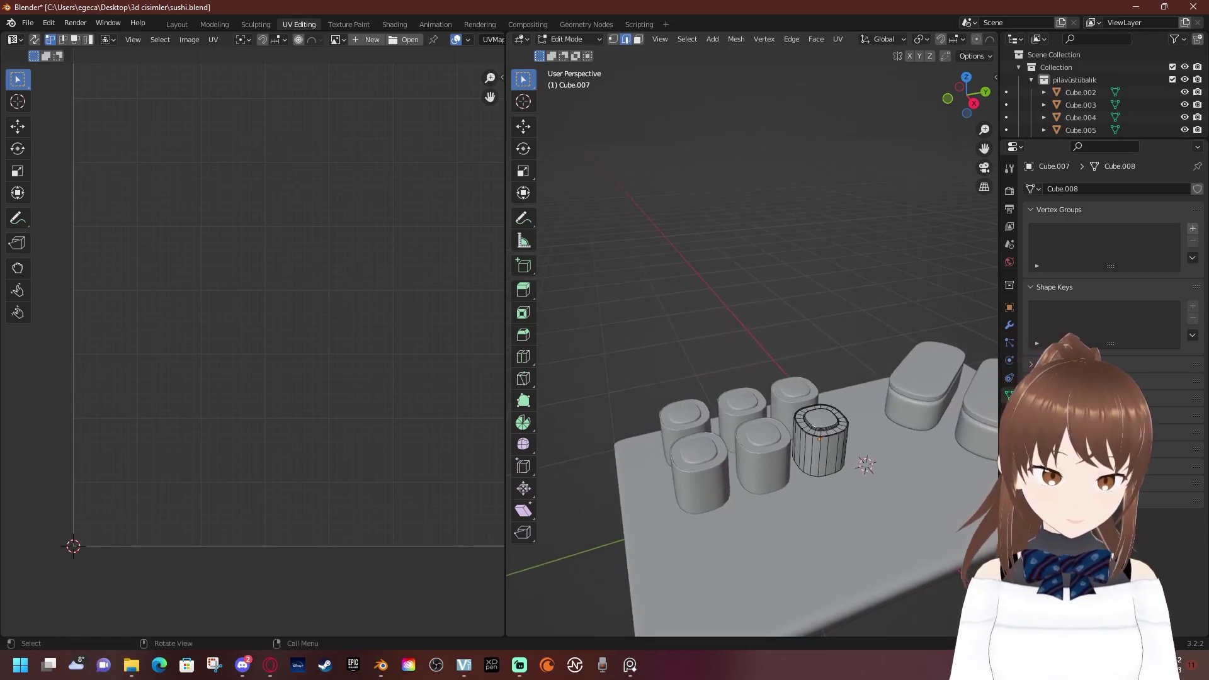
key(a)
scroll(752, 353, up, 3)
scroll(290, 315, down, 3)
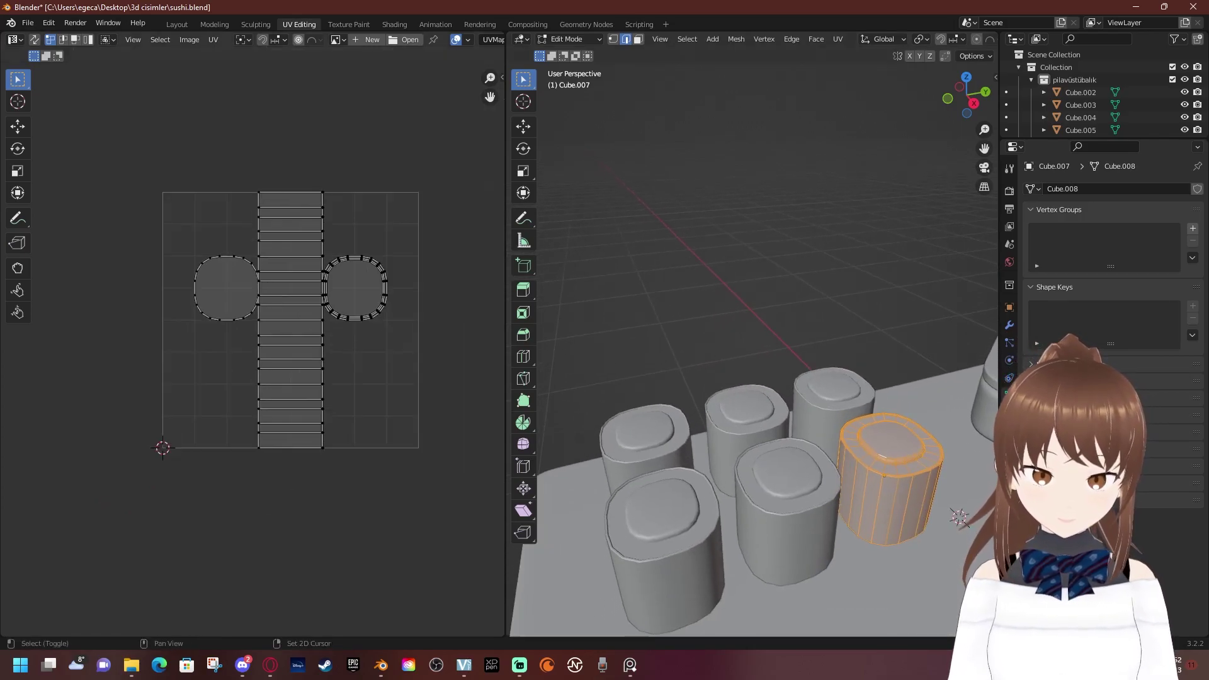
Create a new material for Cube.007 named siyahlibalikli
click(1009, 412)
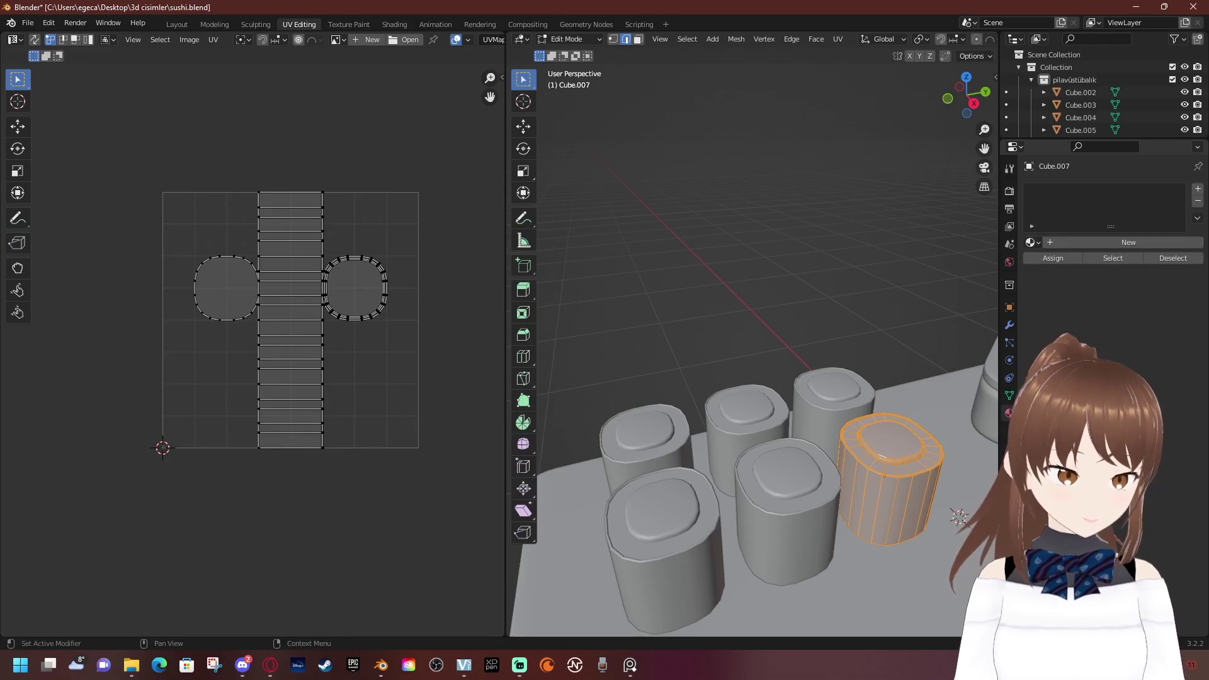
click(1127, 243)
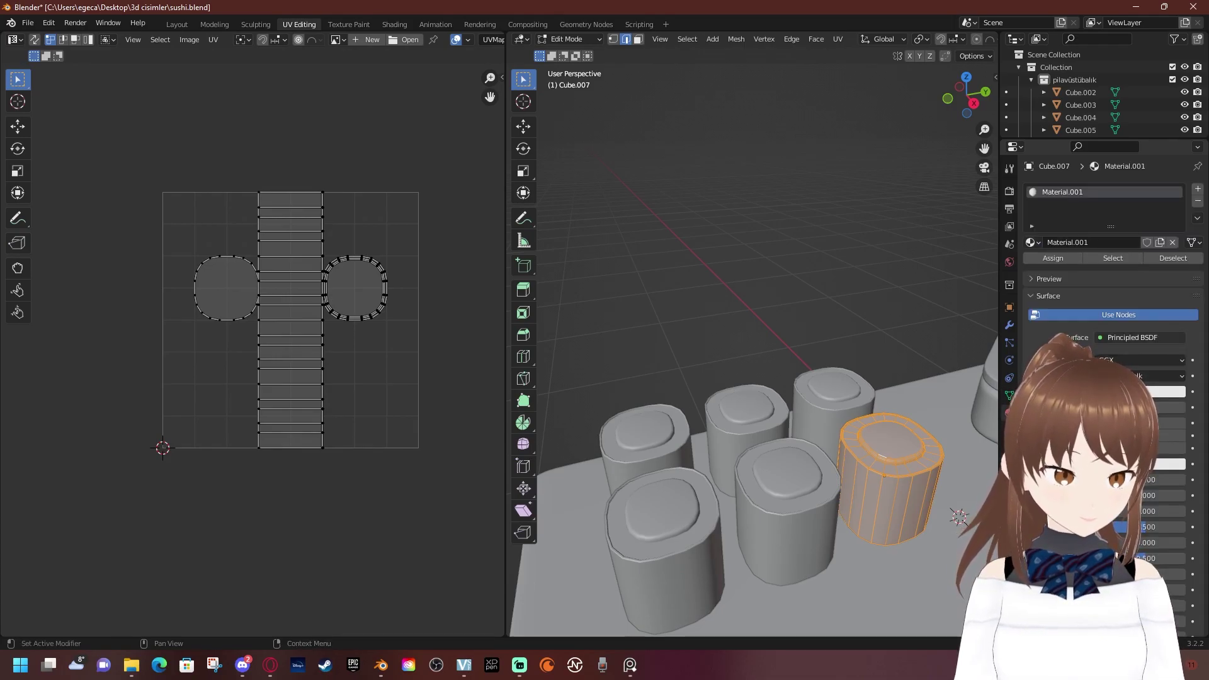
text(s)
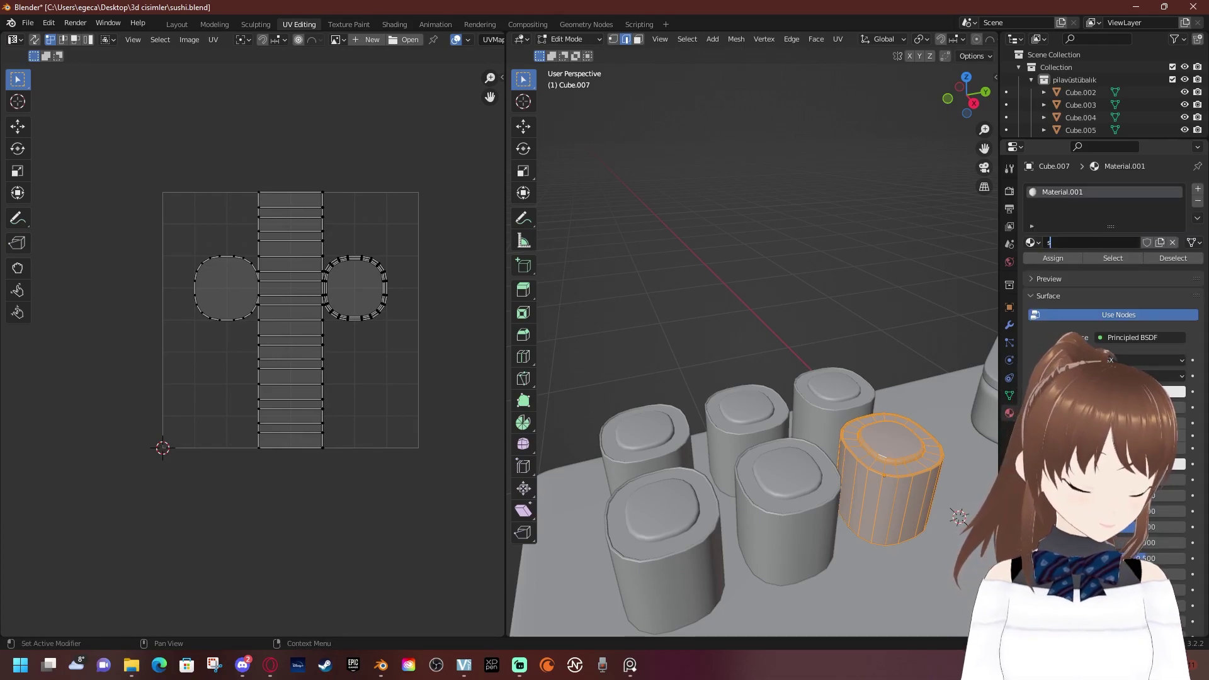
text(iyahlibalikli)
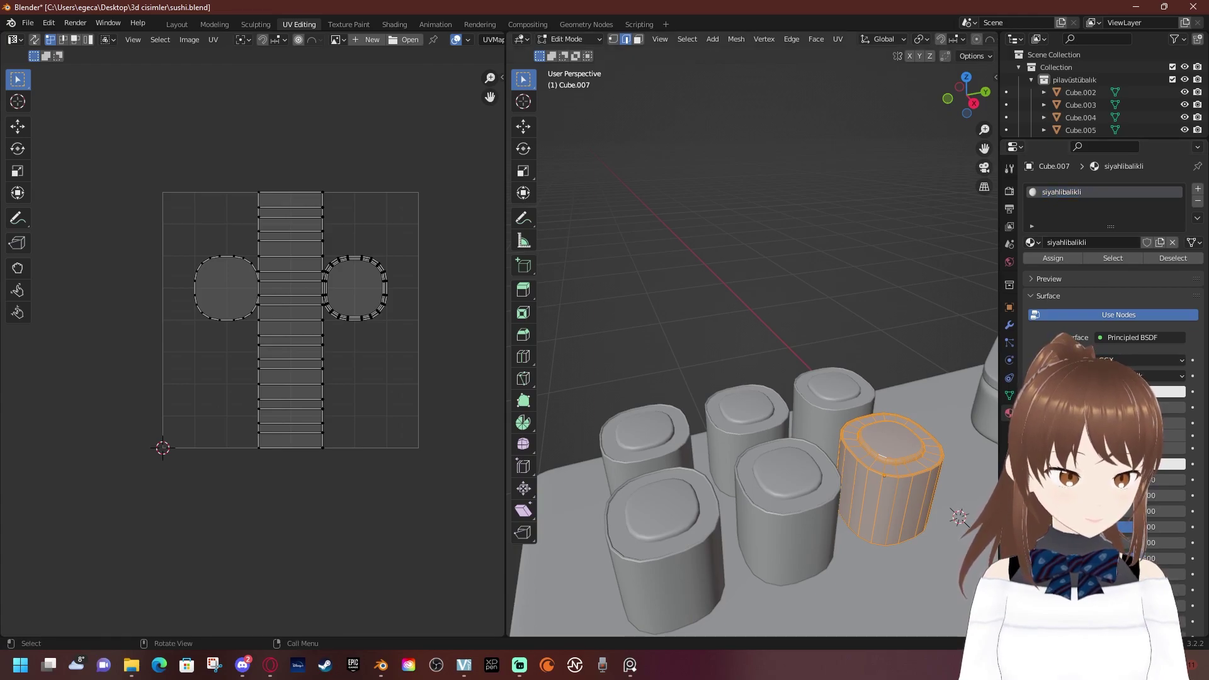
key(Tab)
Assign siyahlibalikli to the front-middle, front-left and back-left rolls
click(787, 516)
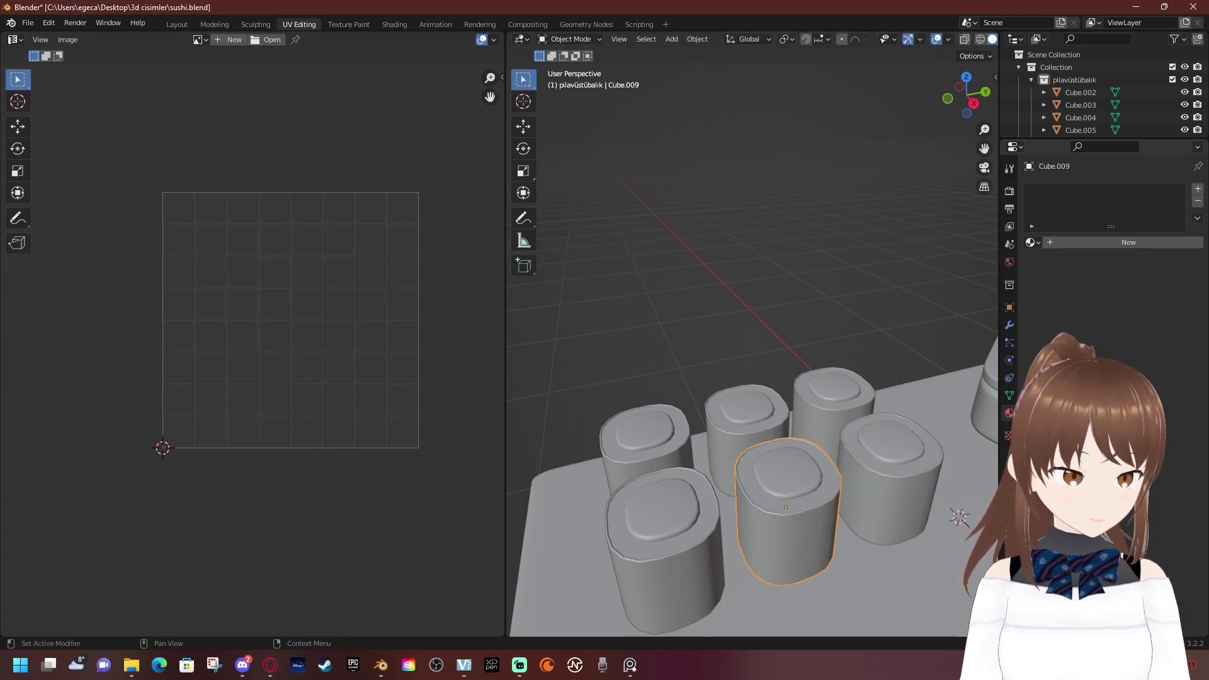
click(1030, 241)
click(1083, 270)
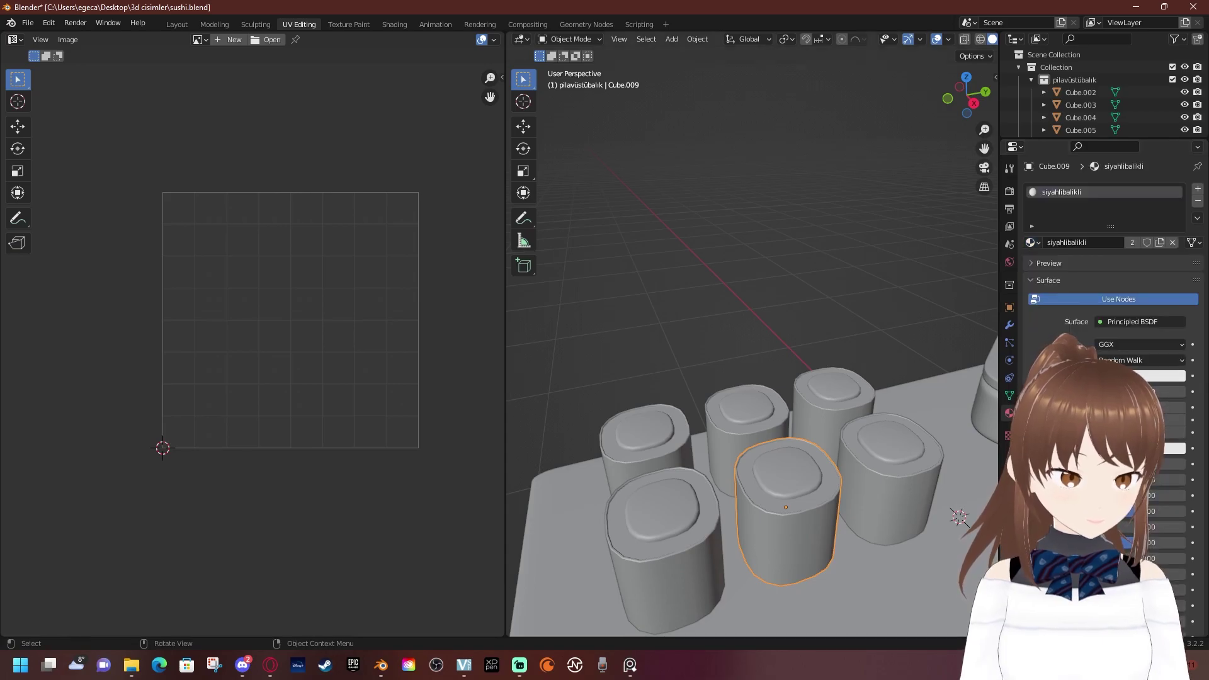
click(665, 548)
click(1031, 242)
click(1077, 275)
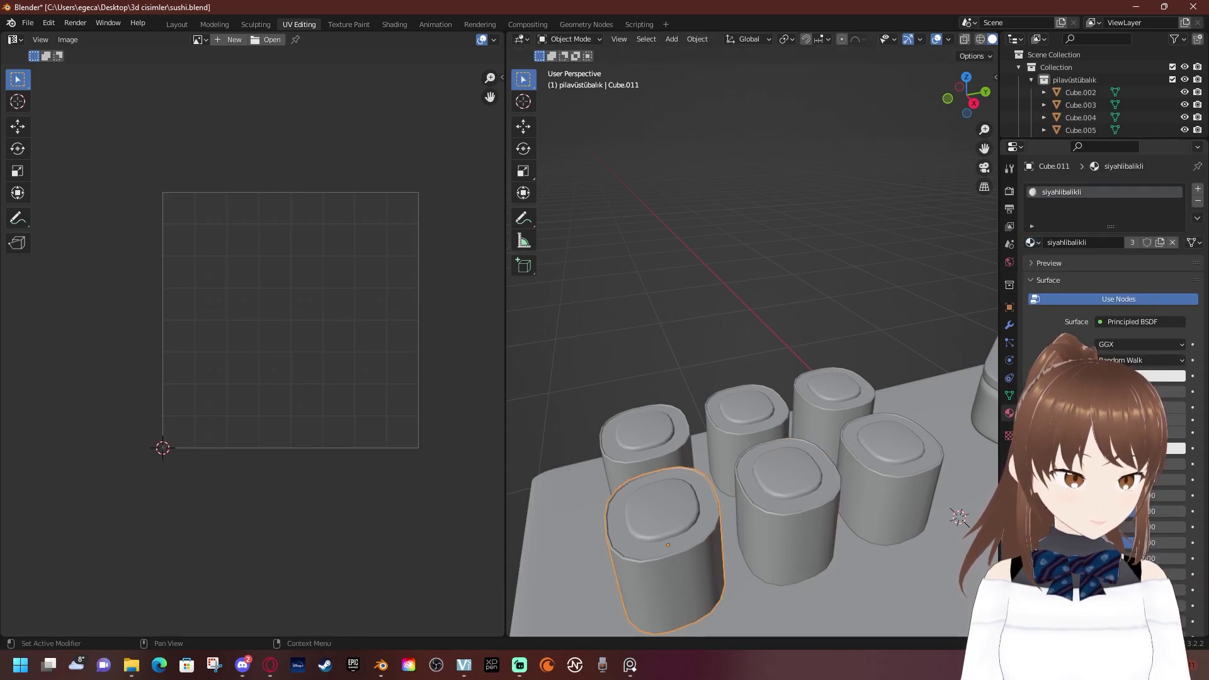
click(644, 441)
click(1030, 241)
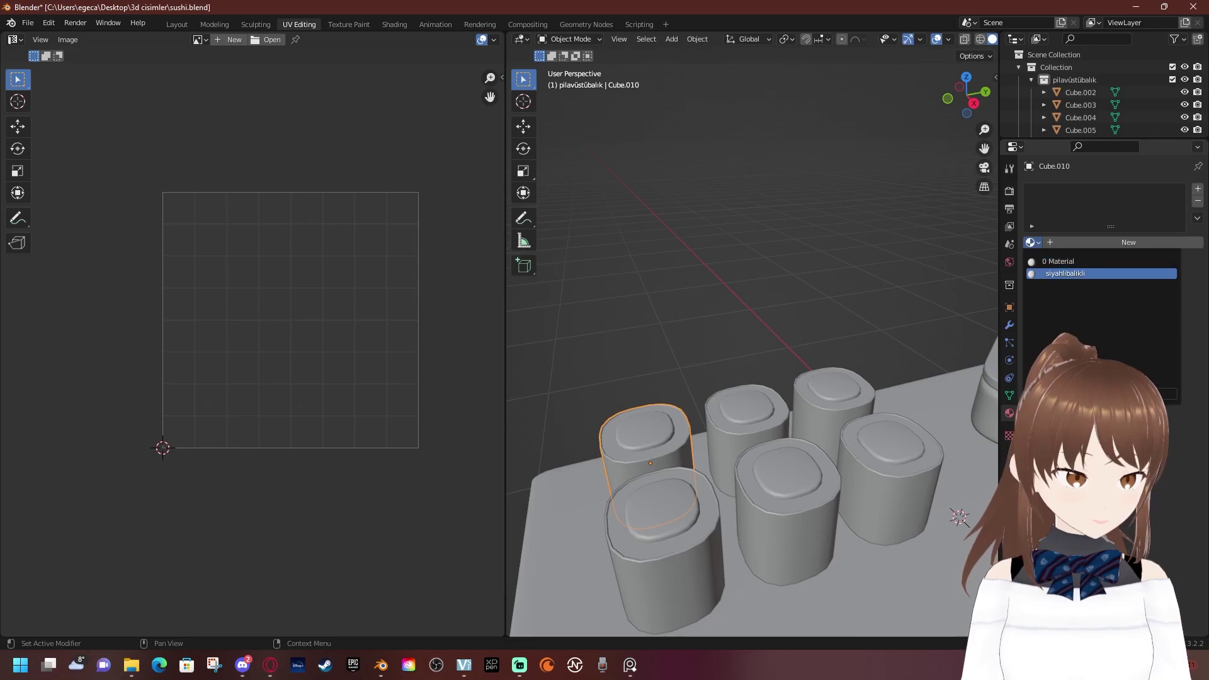
click(1074, 276)
Assign siyahlibalikli to the middle-back and back-right rolls, then select the right-hand cylinder
click(746, 440)
click(1031, 241)
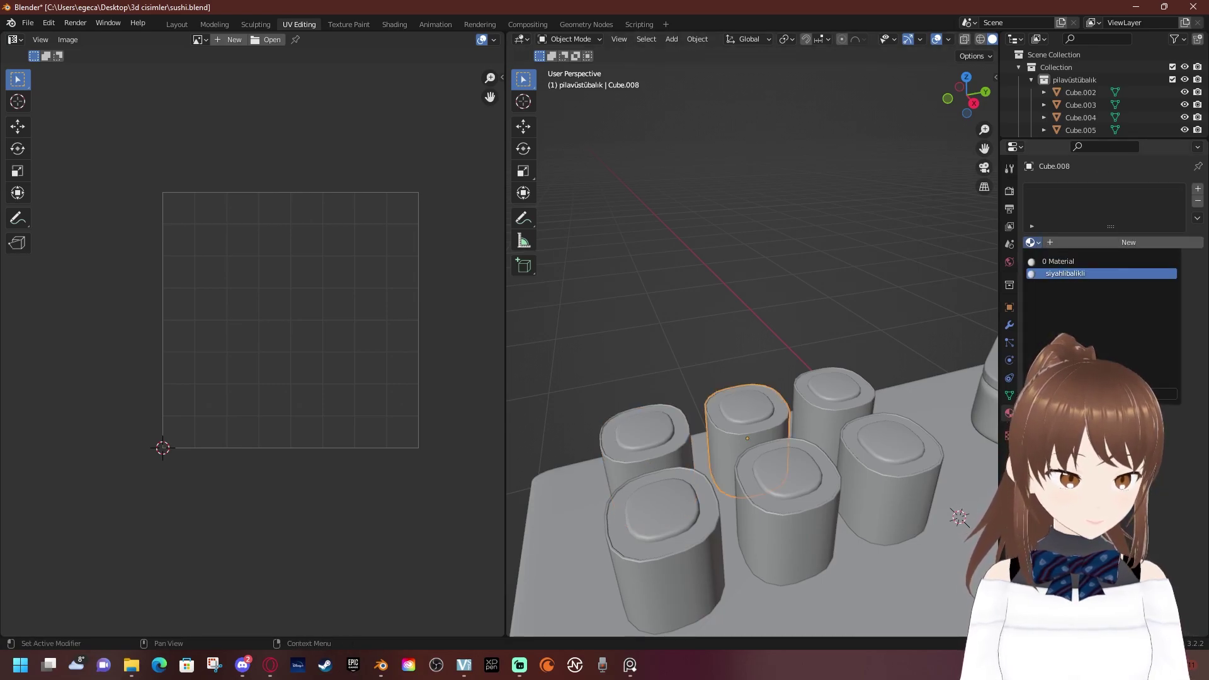
click(1074, 276)
click(831, 406)
click(1030, 241)
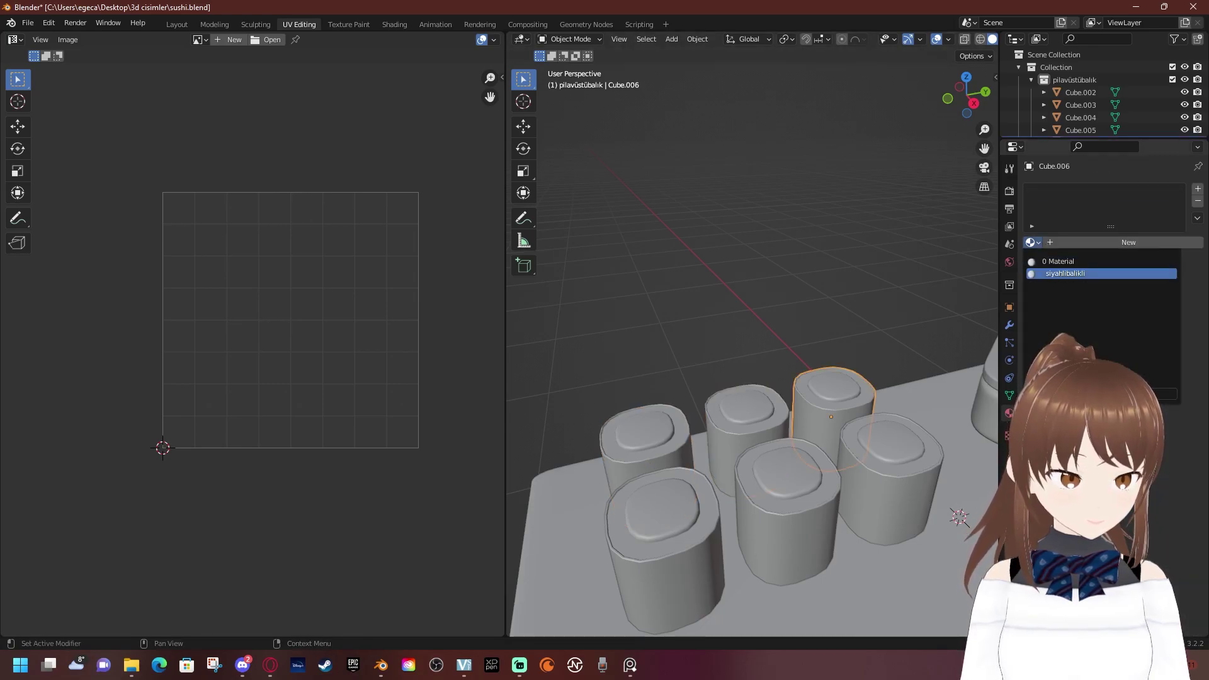
click(1074, 275)
key(a)
click(786, 504)
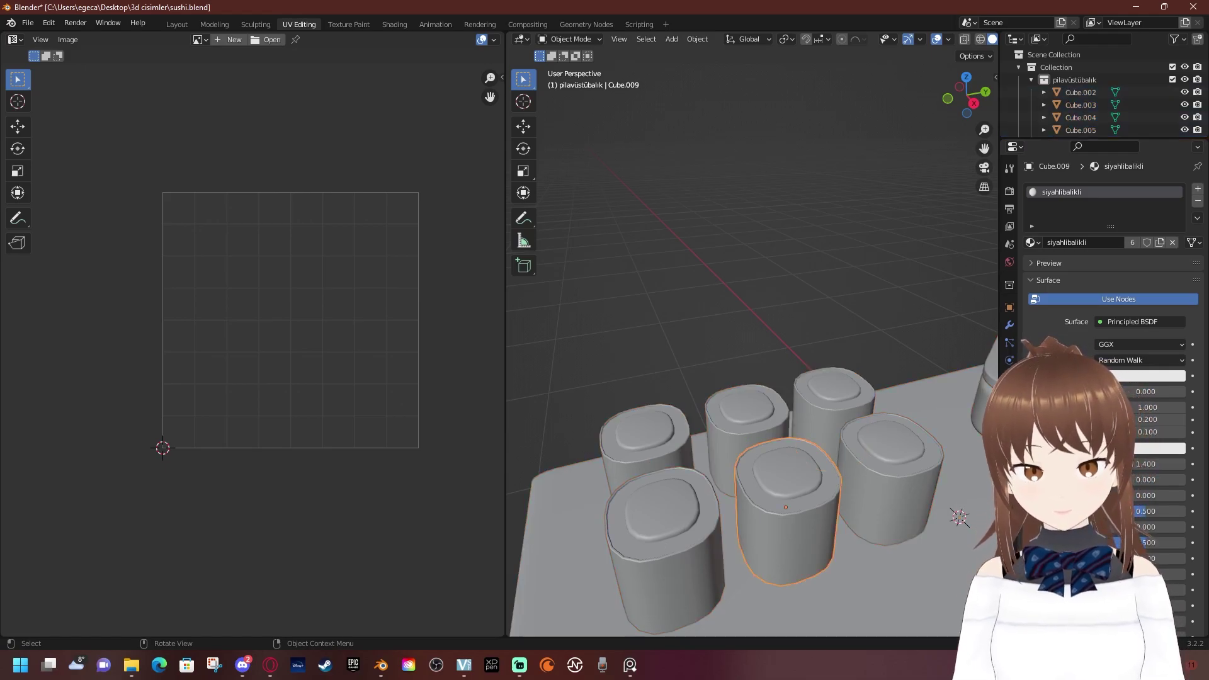
click(884, 475)
Put the right-hand cylinder in Edit Mode, select all, and frame its UV islands
key(Tab)
key(a)
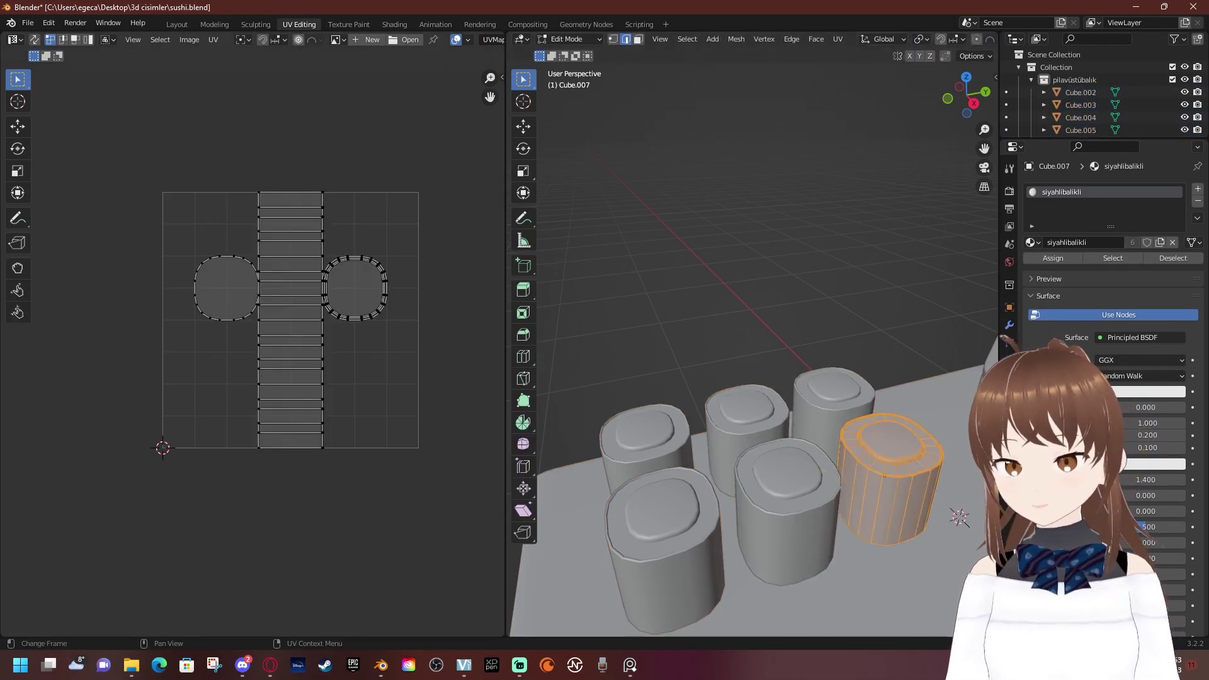
scroll(252, 283, up, 3)
middle_drag(252, 284, 142, 336)
scroll(289, 332, up, 4)
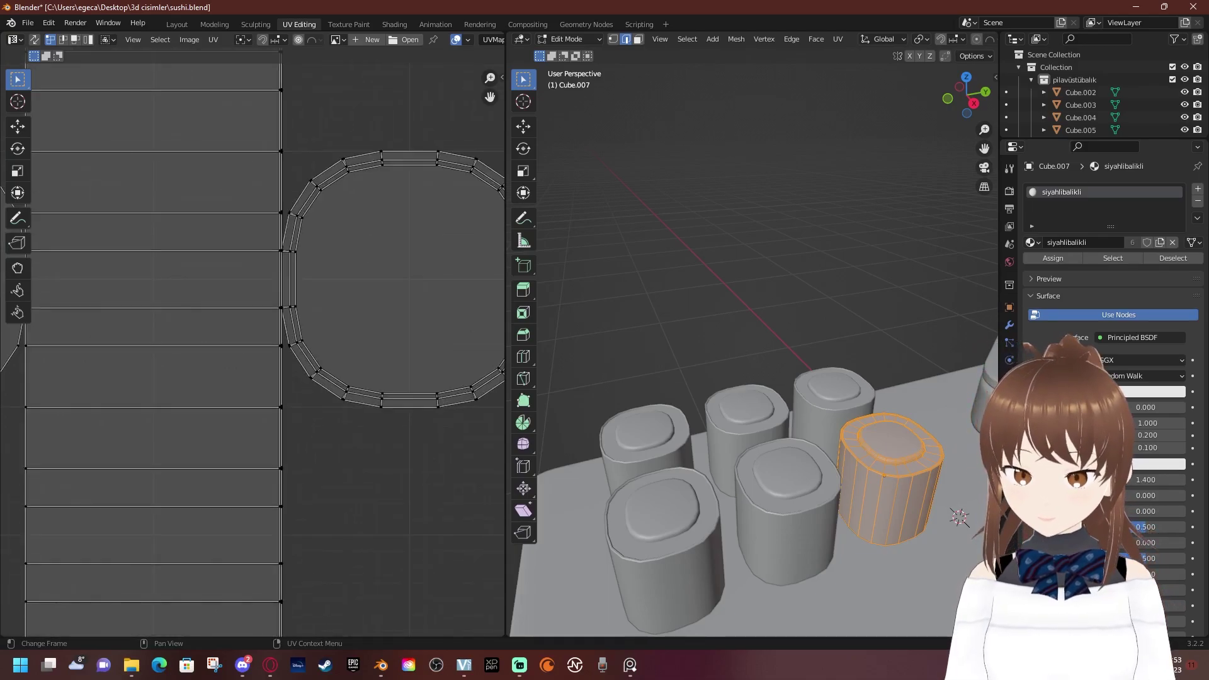
scroll(252, 346, down, 2)
scroll(252, 346, down, 2)
scroll(252, 347, down, 1)
middle_drag(252, 346, 223, 318)
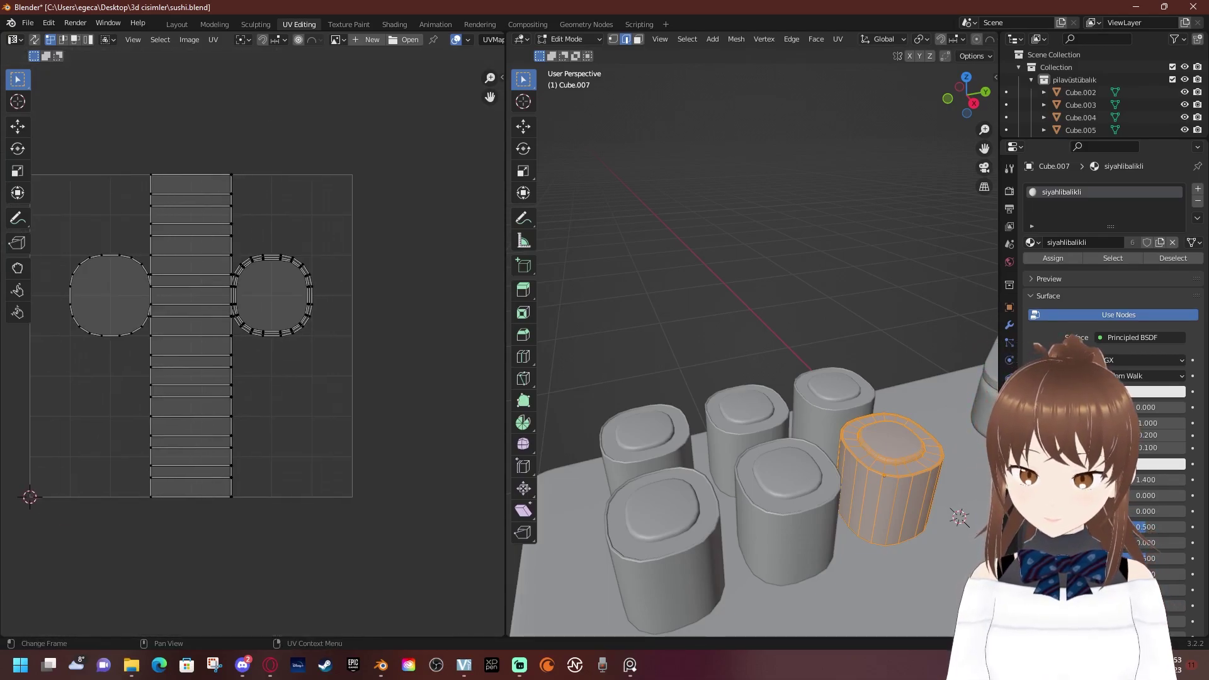
scroll(255, 348, up, 3)
scroll(254, 348, up, 2)
Scale the inner UV face loop down toward the island centre
key(2)
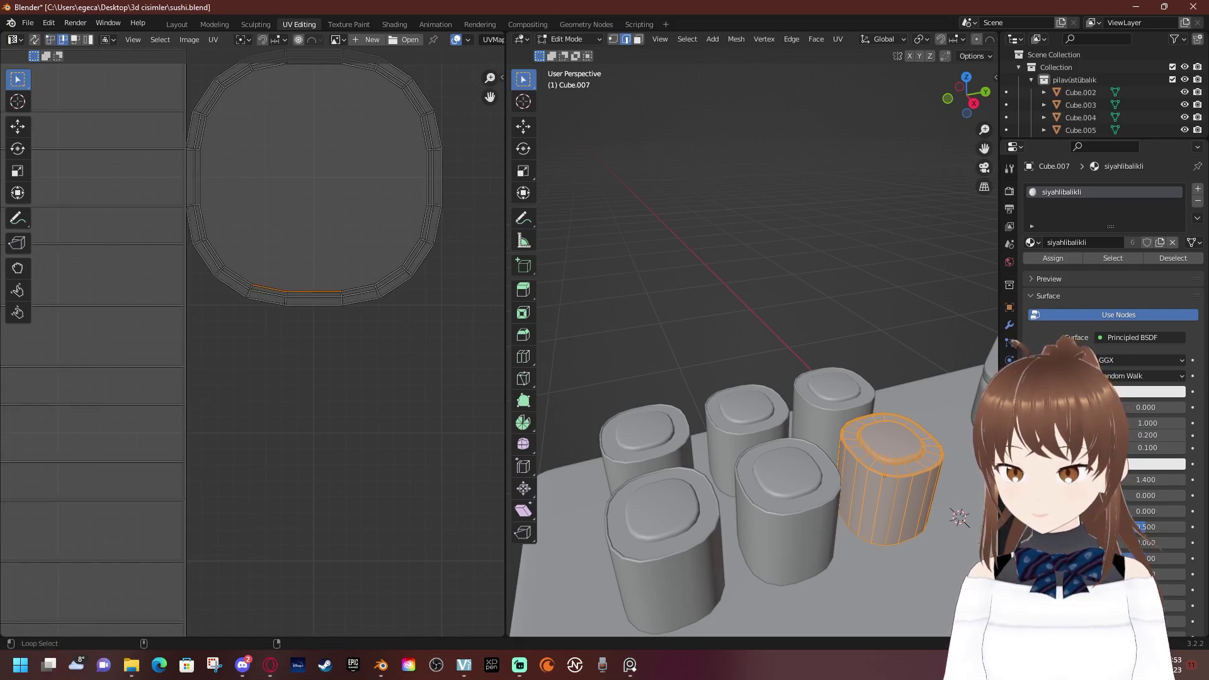
scroll(302, 188, up, 2)
key(3)
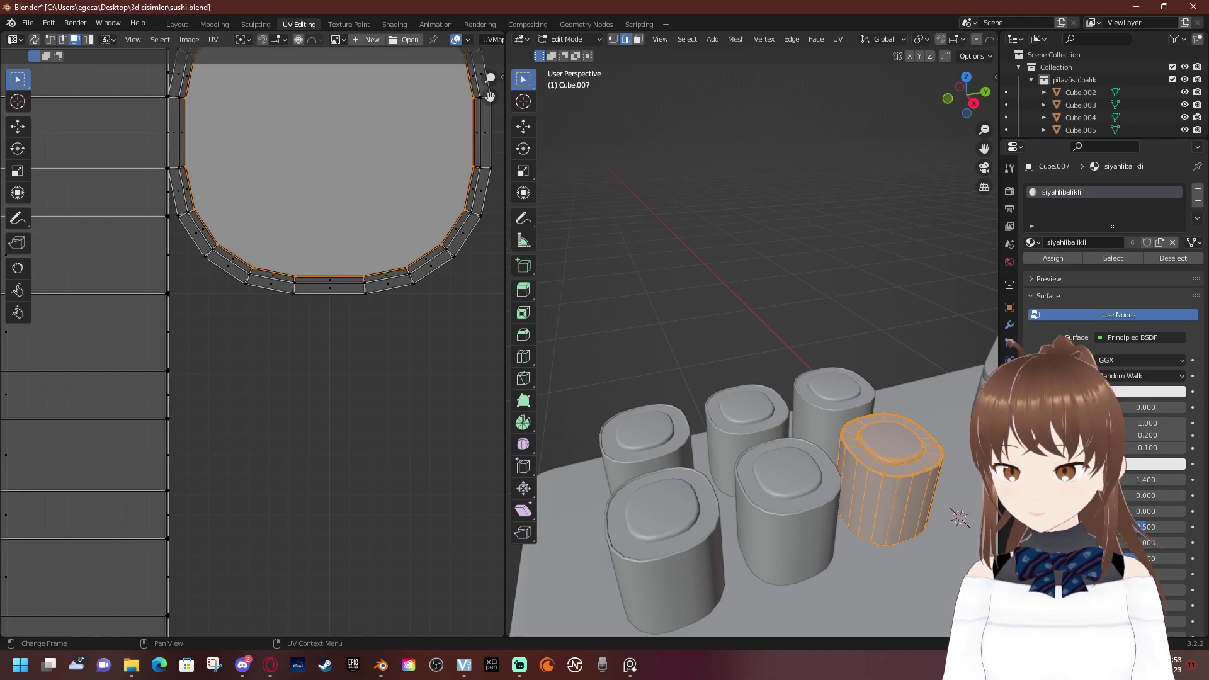
scroll(302, 214, down, 2)
key(s)
click(417, 228)
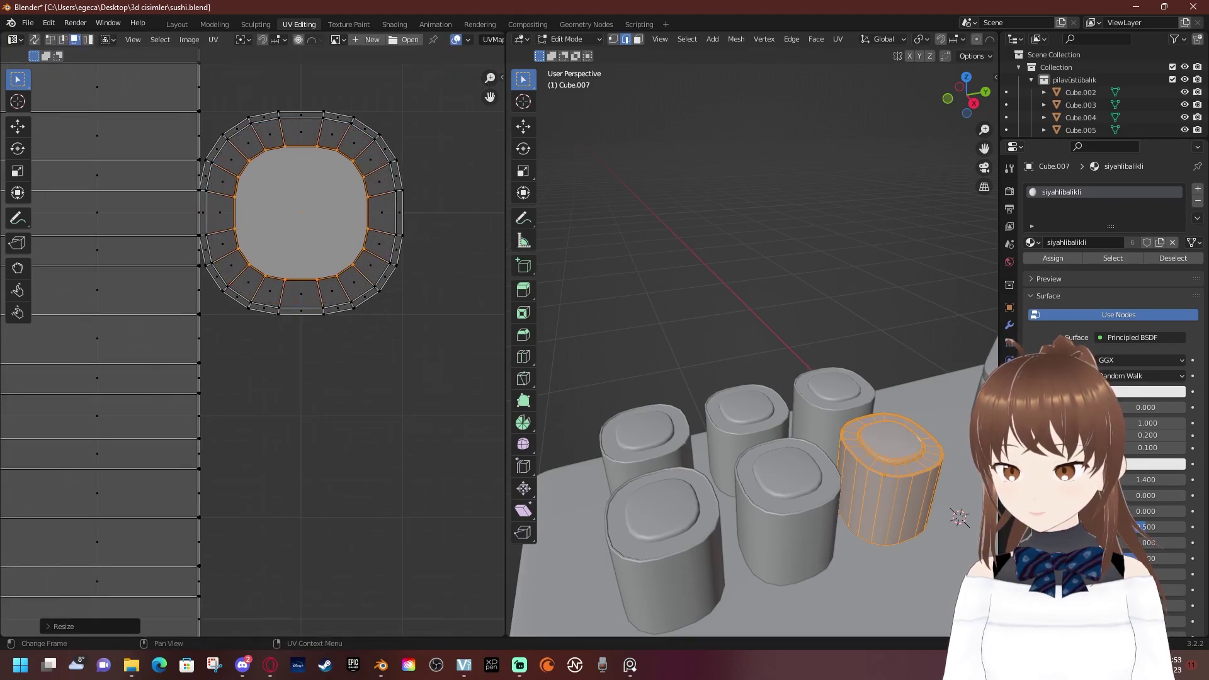
Inspect the round island's top and rim faces, then deselect the whole mesh
click(301, 130)
key(2)
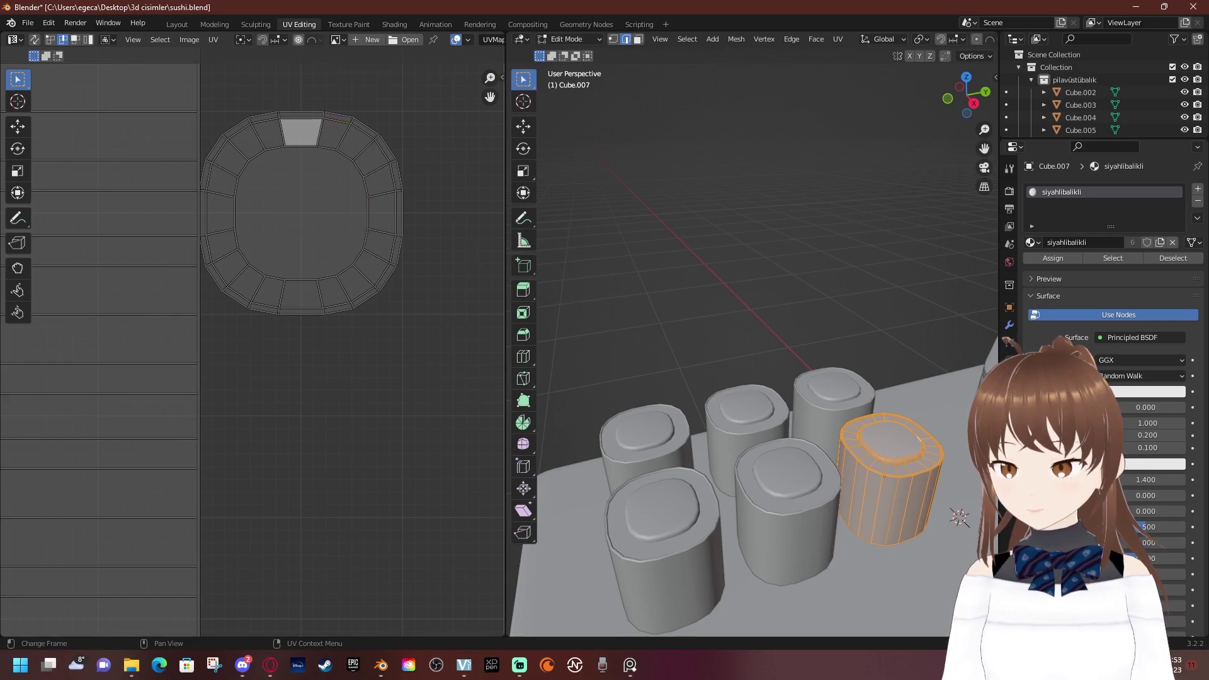
scroll(252, 349, down, 3)
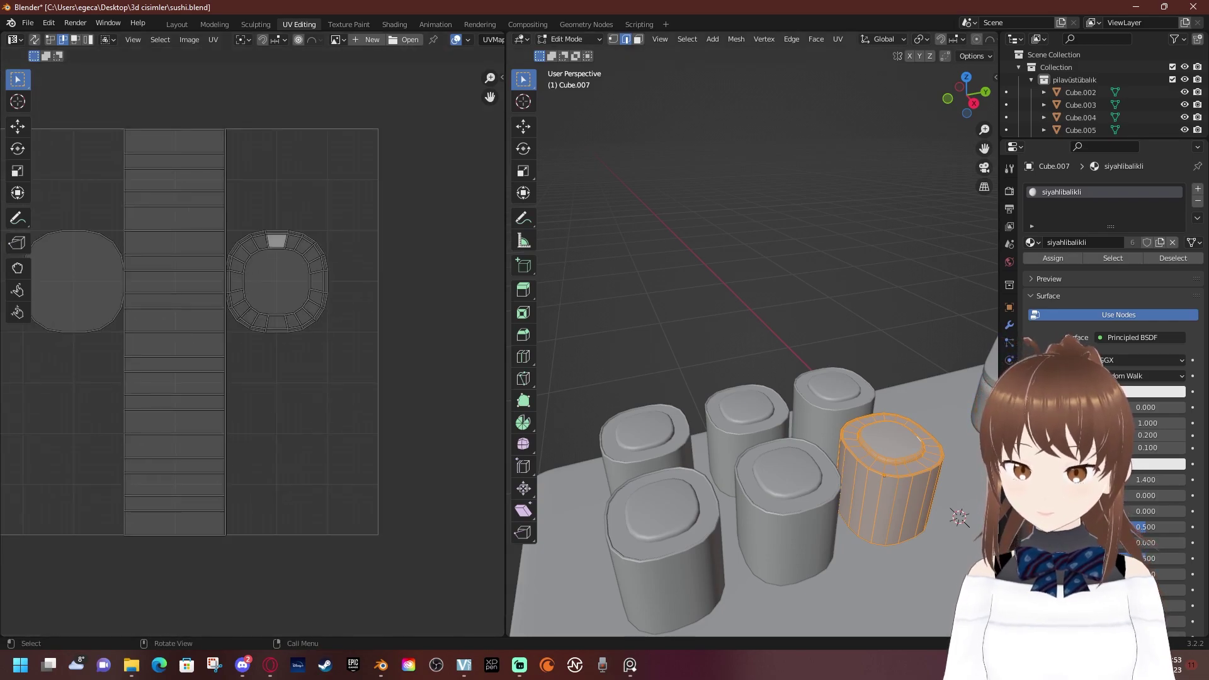
key(alt+a)
key(ctrl+z)
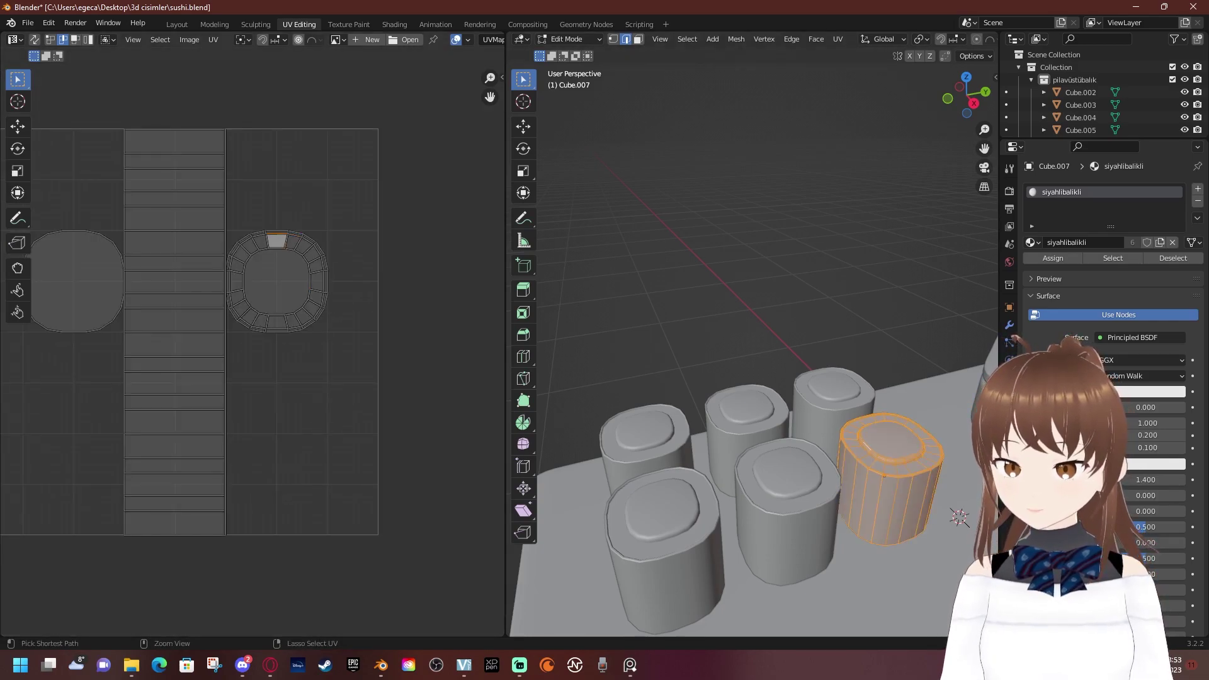
key(3)
click(277, 280)
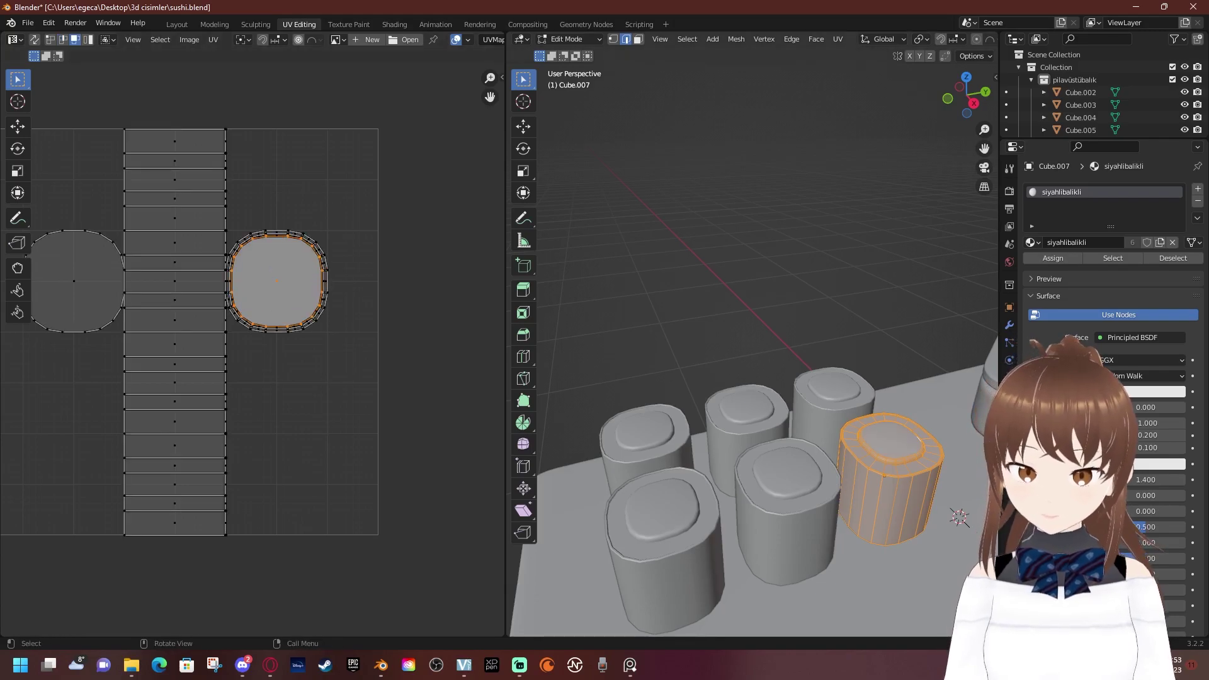
key(alt+a)
scroll(749, 352, down, 3)
scroll(749, 352, down, 2)
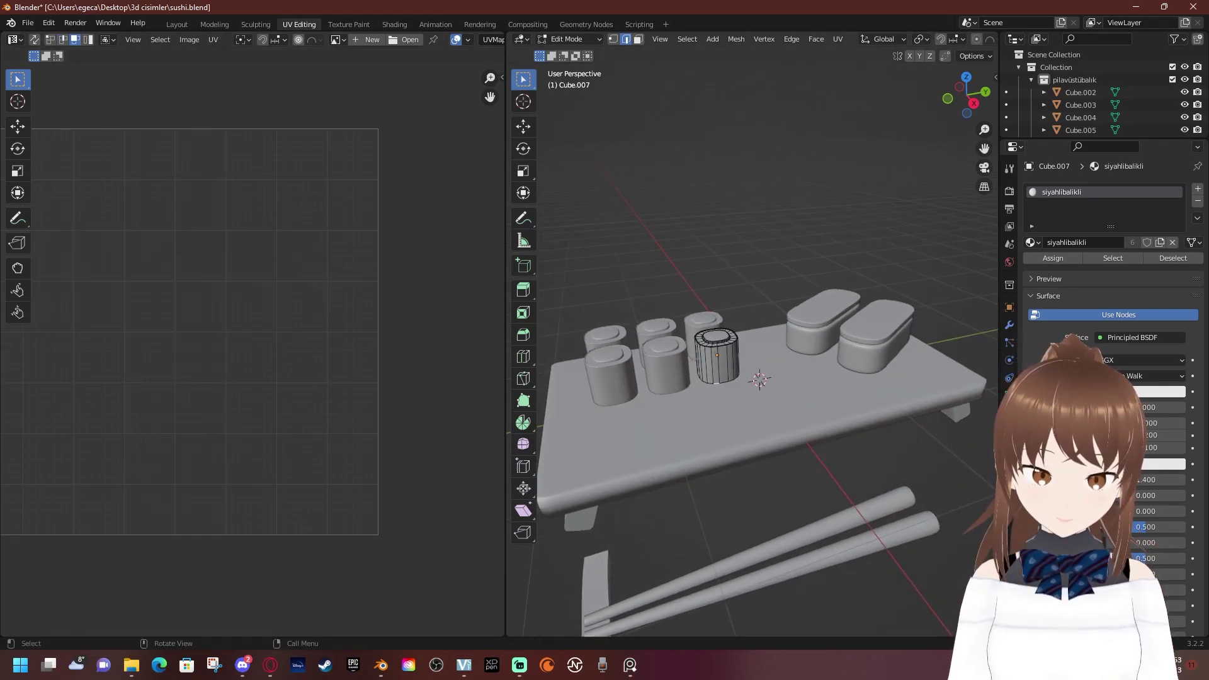
Unwrap the table with Smart UV Project
key(Tab)
click(755, 429)
shift+click(756, 554)
shift+click(756, 428)
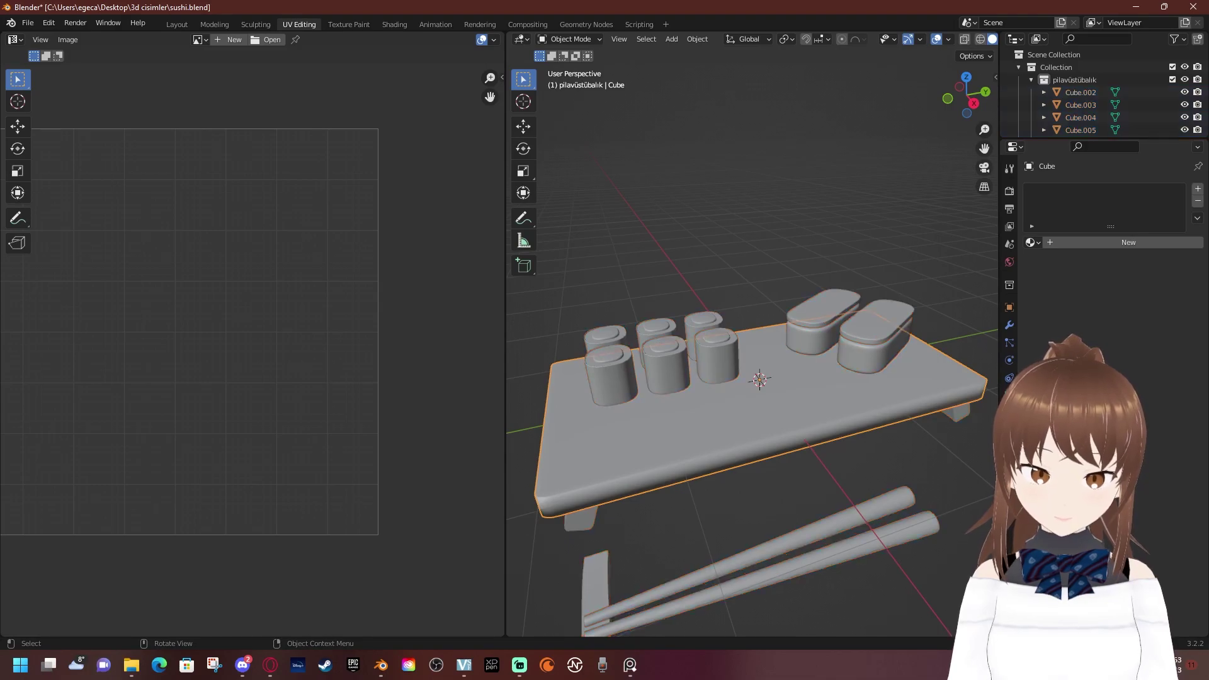
key(Tab)
key(a)
scroll(251, 340, up, 2)
scroll(252, 340, up, 3)
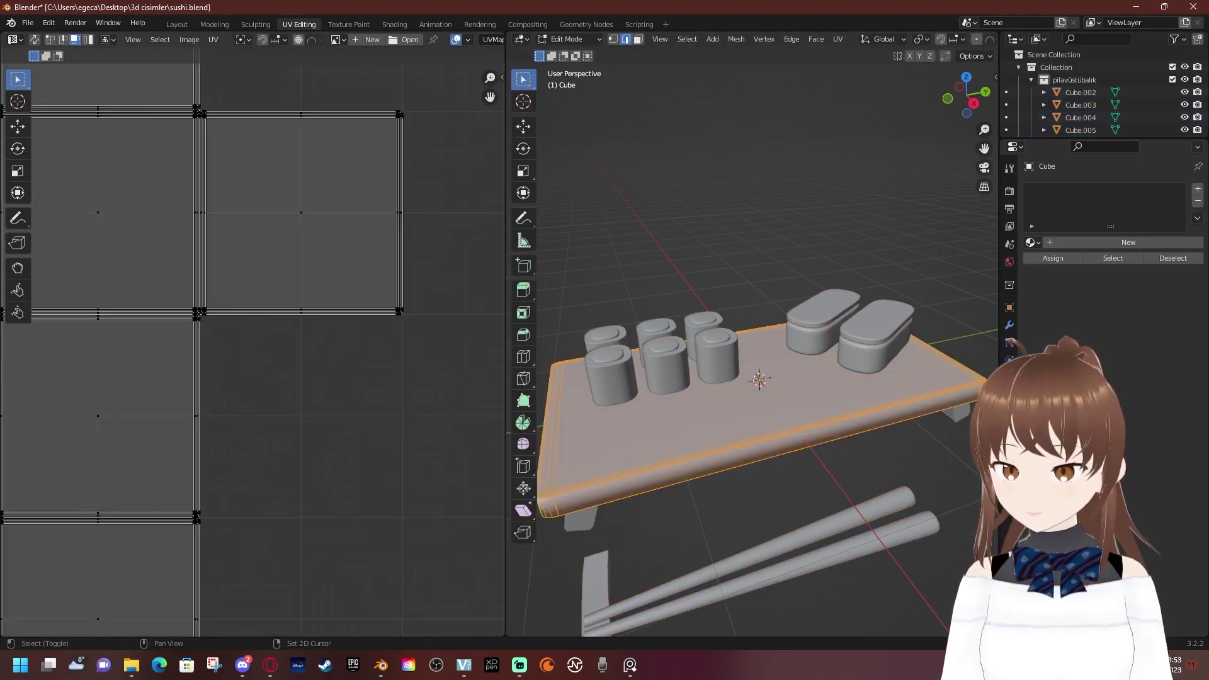
scroll(252, 340, down, 4)
key(F3)
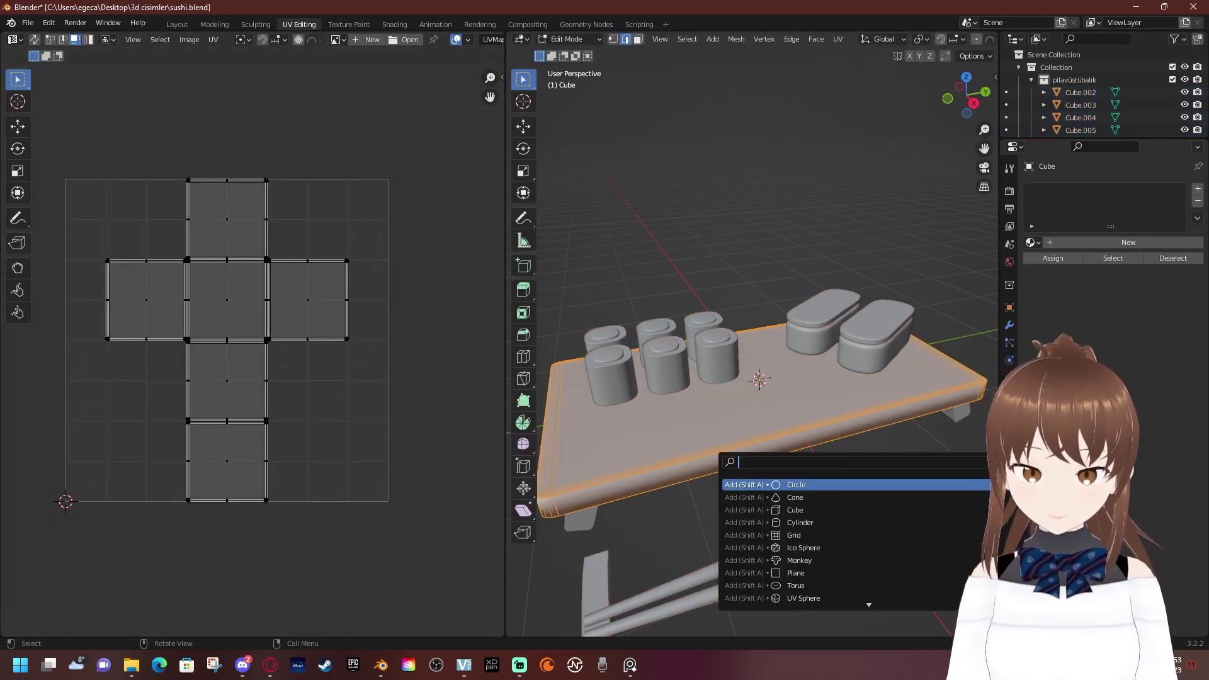
text(smart)
key(Return)
key(Return)
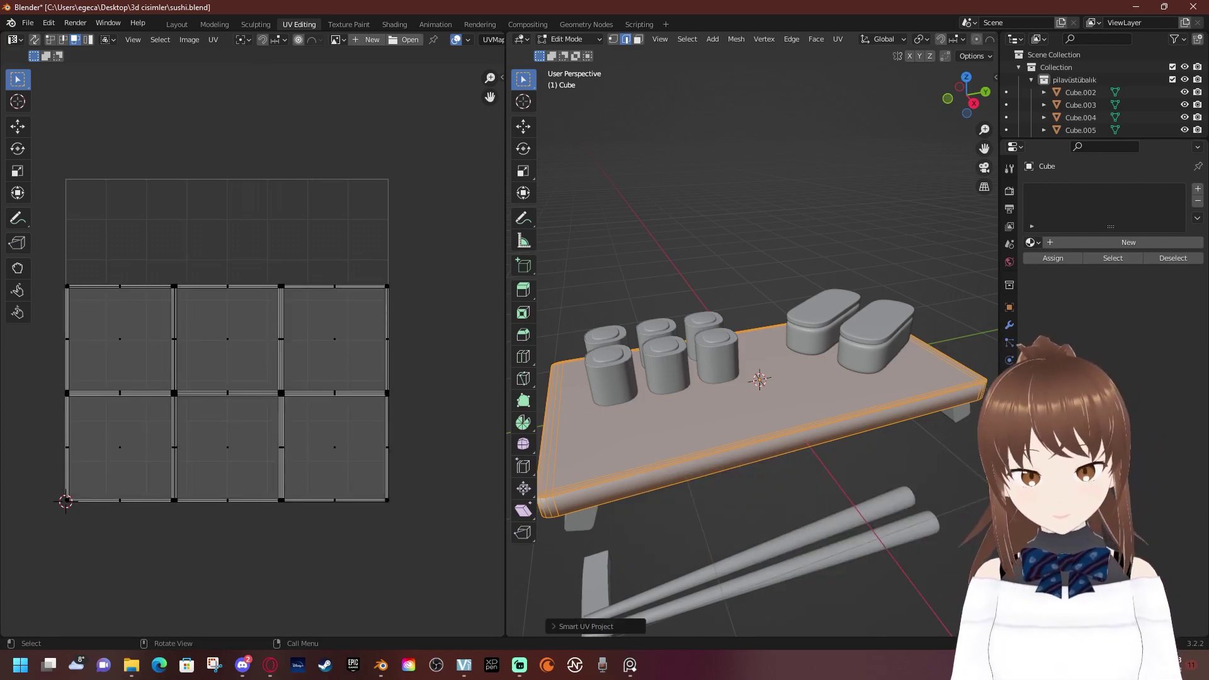
Unwrap the leg bars beneath the tray with Smart UV Project
mouse_move(755, 440)
middle_down()
mouse_move(755, 283)
mouse_move(768, 252)
middle_up()
key(Tab)
click(730, 309)
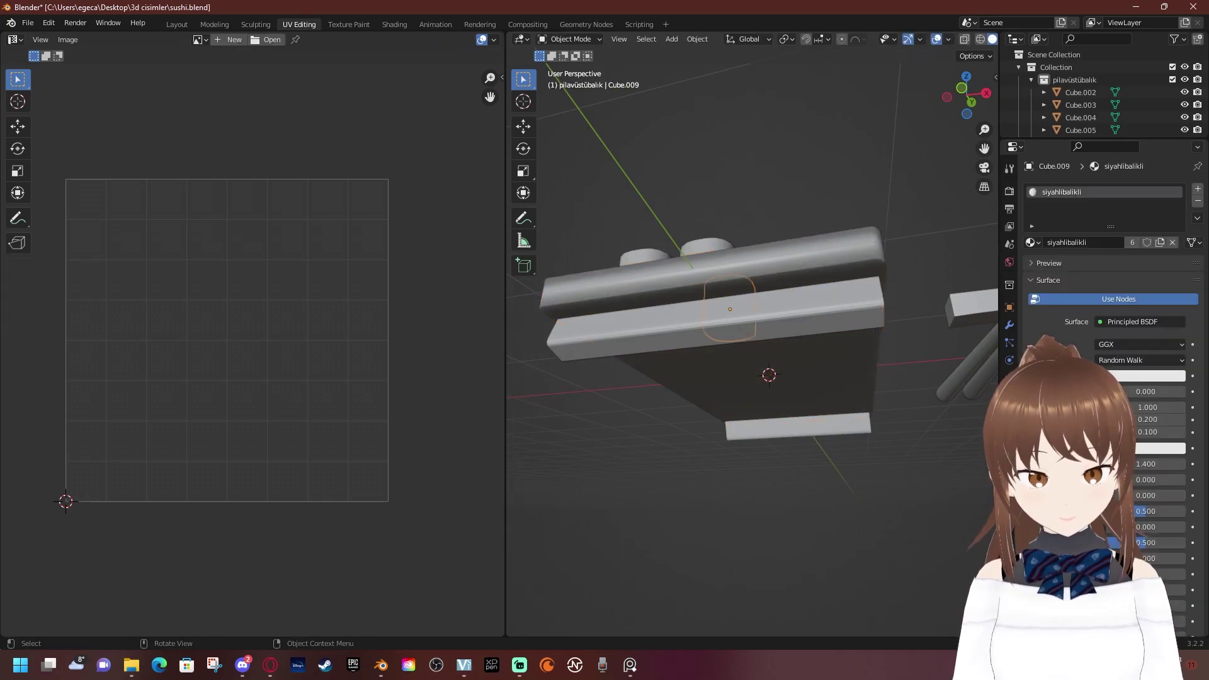
click(730, 309)
middle_drag(730, 309, 693, 296)
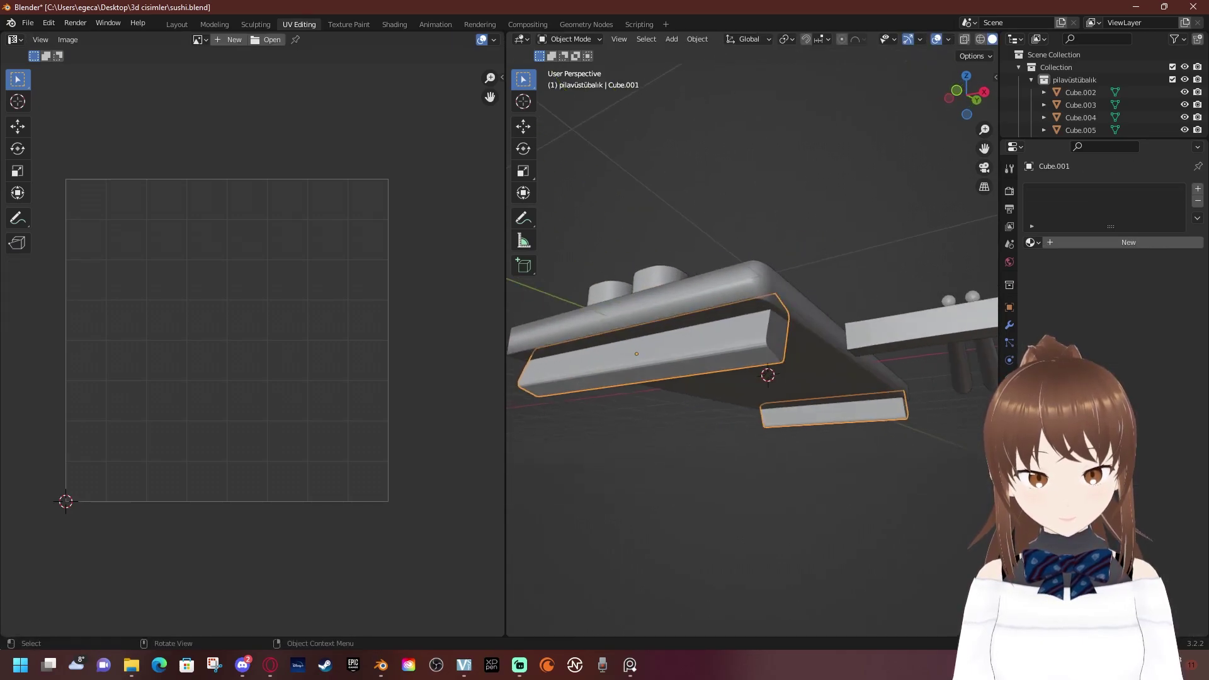
key(Tab)
key(F3)
text(smart)
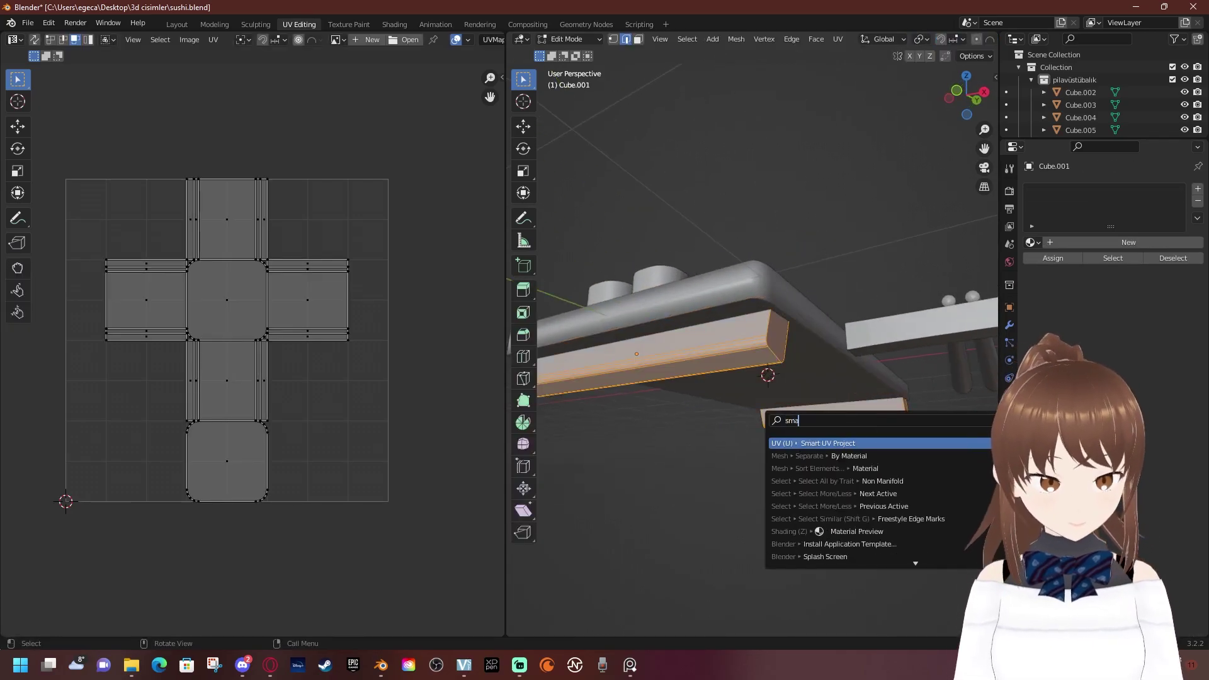
key(Return)
key(Return)
middle_drag(756, 284, 743, 409)
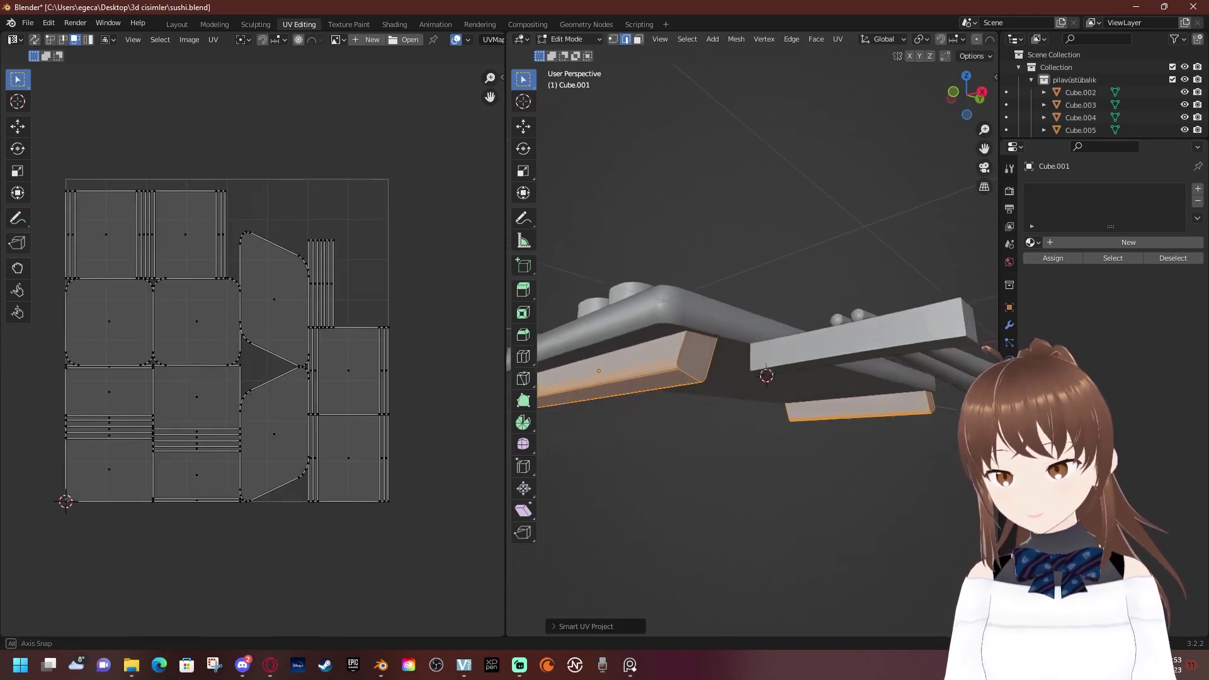
key(Tab)
Unwrap both nigiri pieces together with Smart UV Project
middle_drag(756, 283, 742, 353)
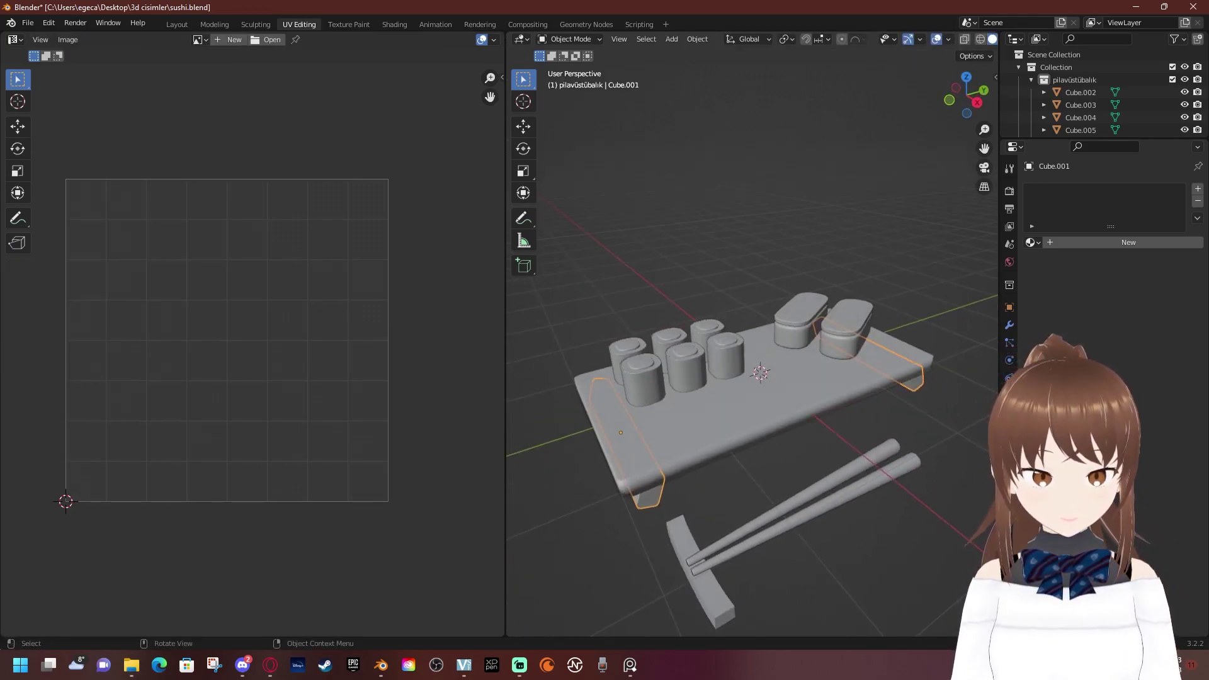
click(799, 315)
scroll(799, 315, up, 3)
scroll(800, 315, up, 3)
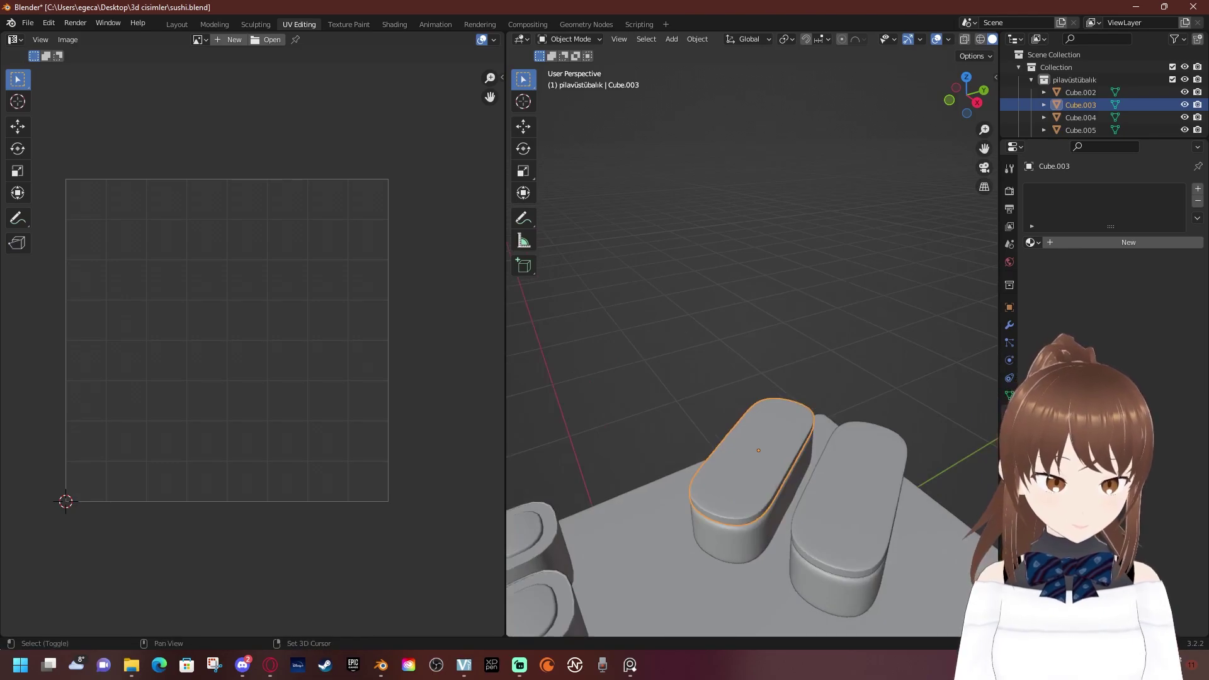
shift+click(850, 497)
key(Tab)
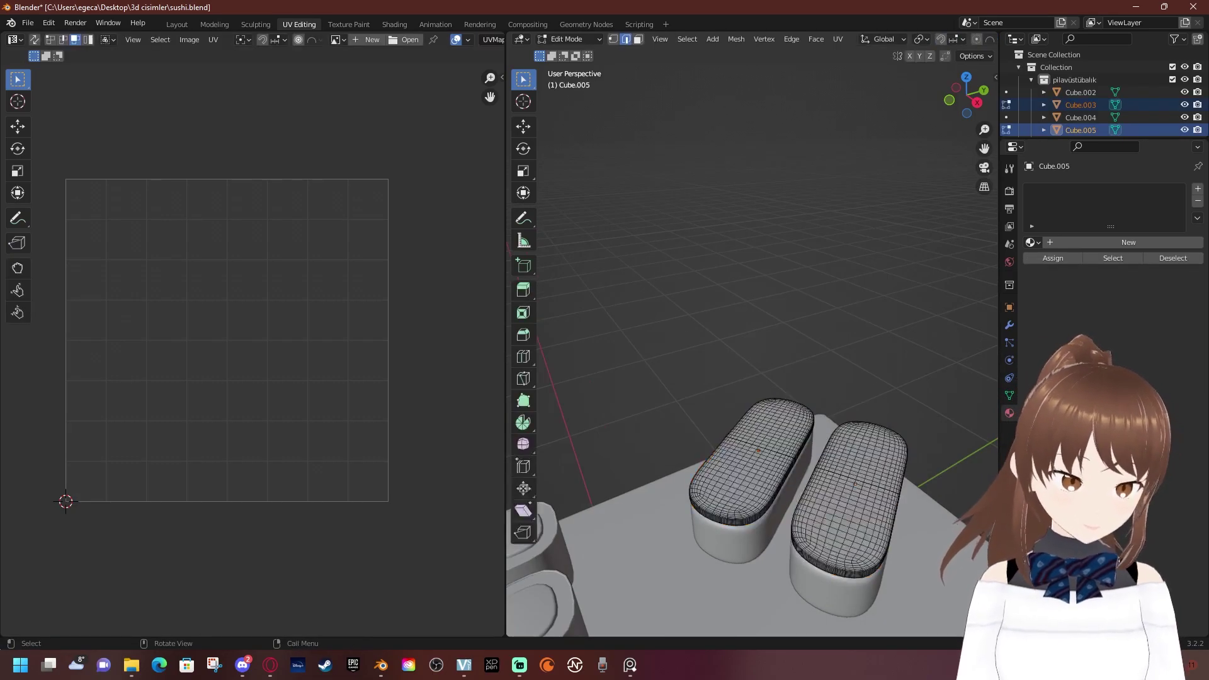
key(a)
key(F3)
text(smar)
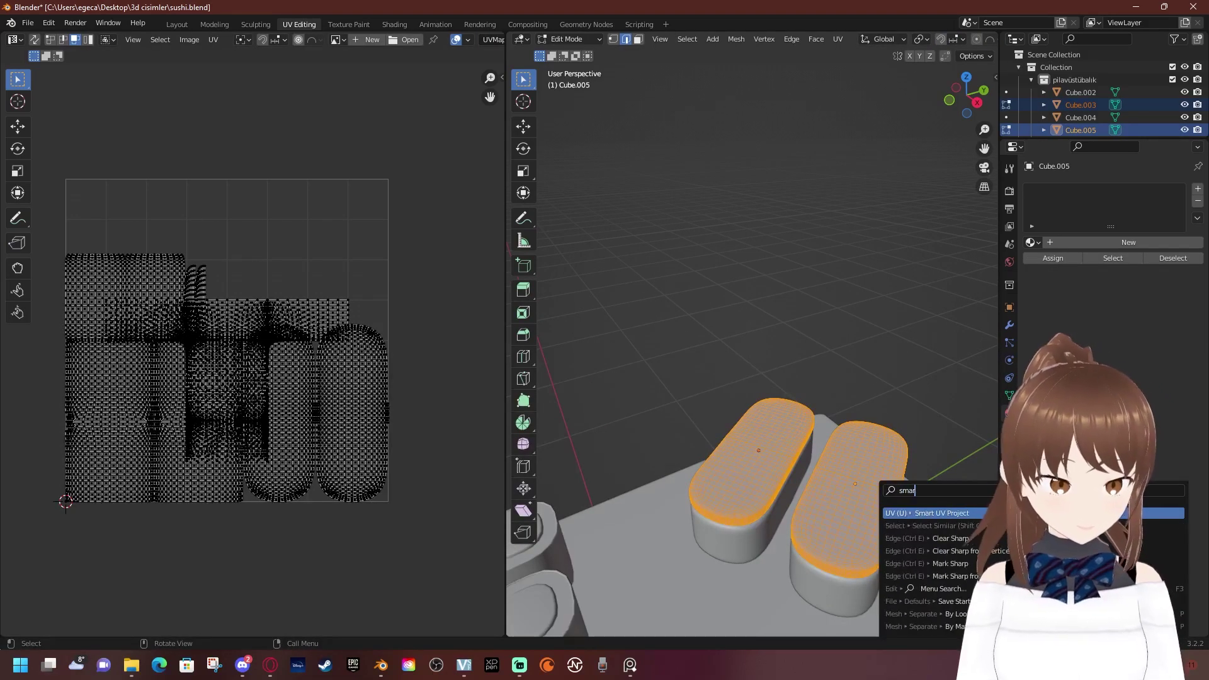
key(Return)
key(Return)
scroll(227, 541, up, 4)
scroll(233, 491, down, 3)
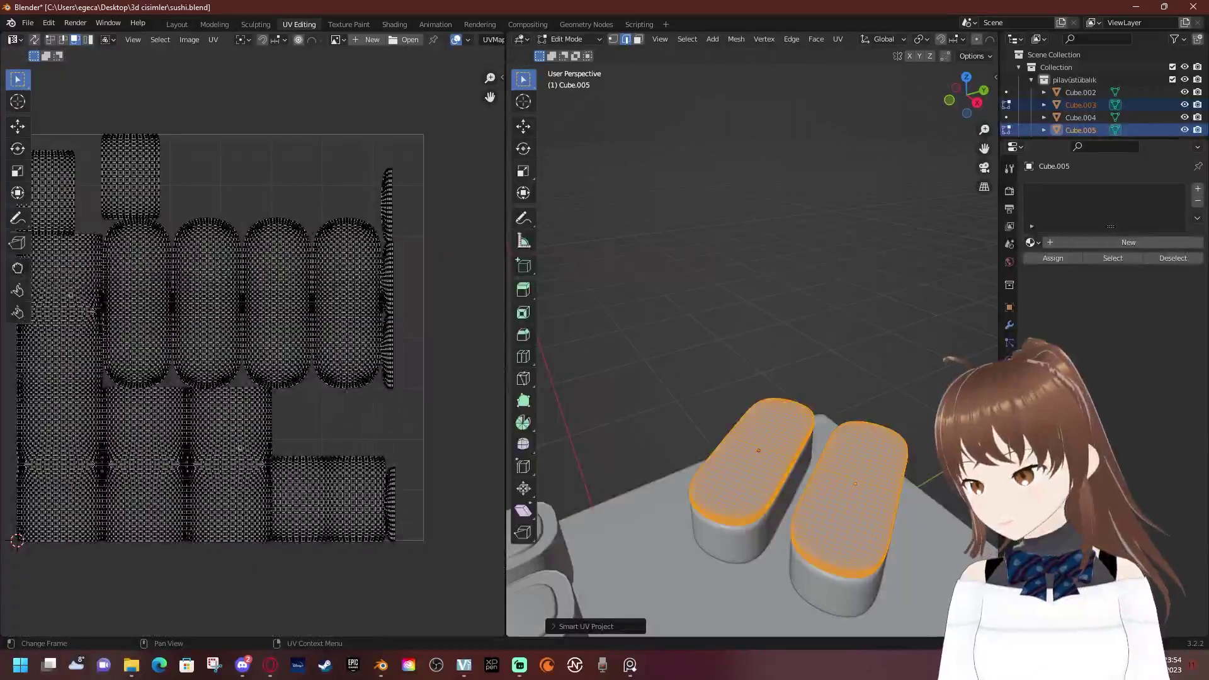
scroll(233, 507, up, 2)
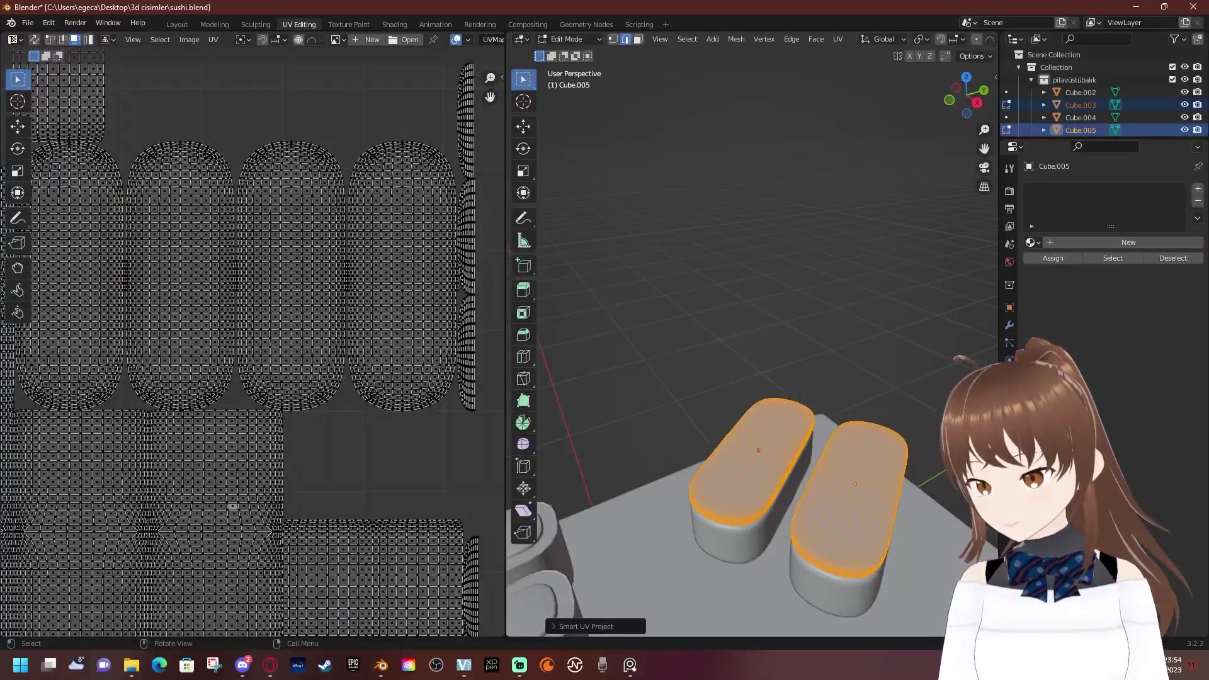
Unwrap the oval pieces Cube.002 and Cube.004 with Smart UV Project
middle_drag(693, 315, 693, 290)
key(Tab)
click(1081, 92)
ctrl+click(1080, 117)
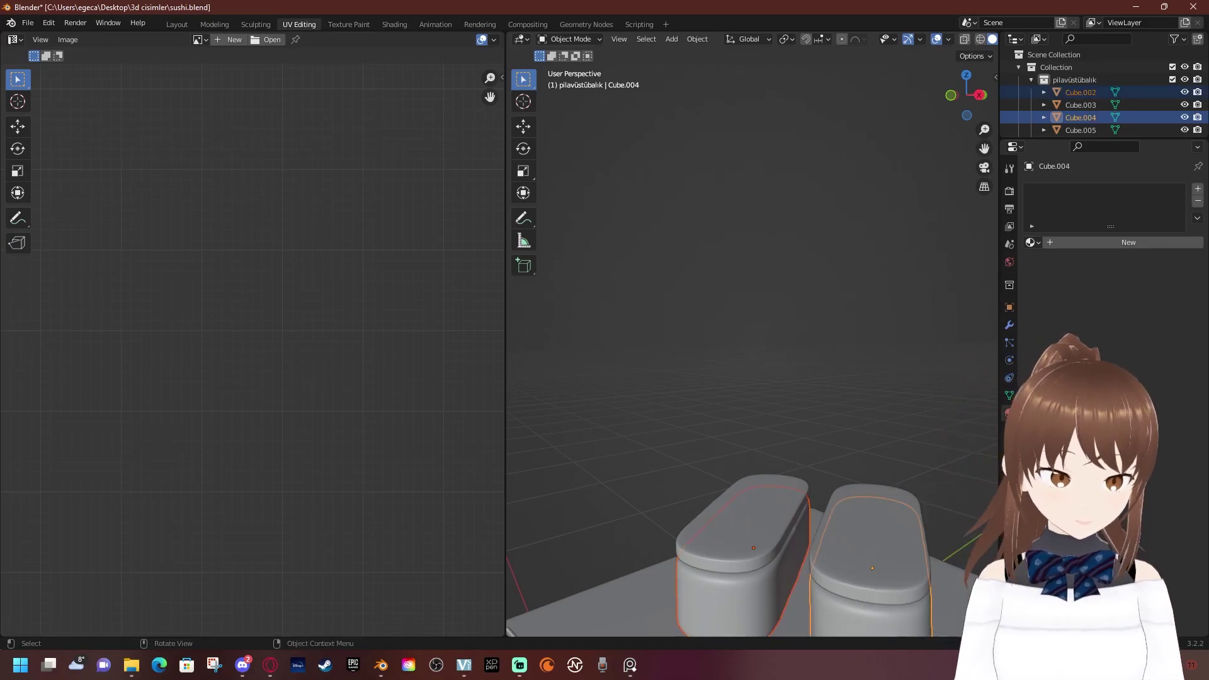
key(Tab)
key(a)
key(F3)
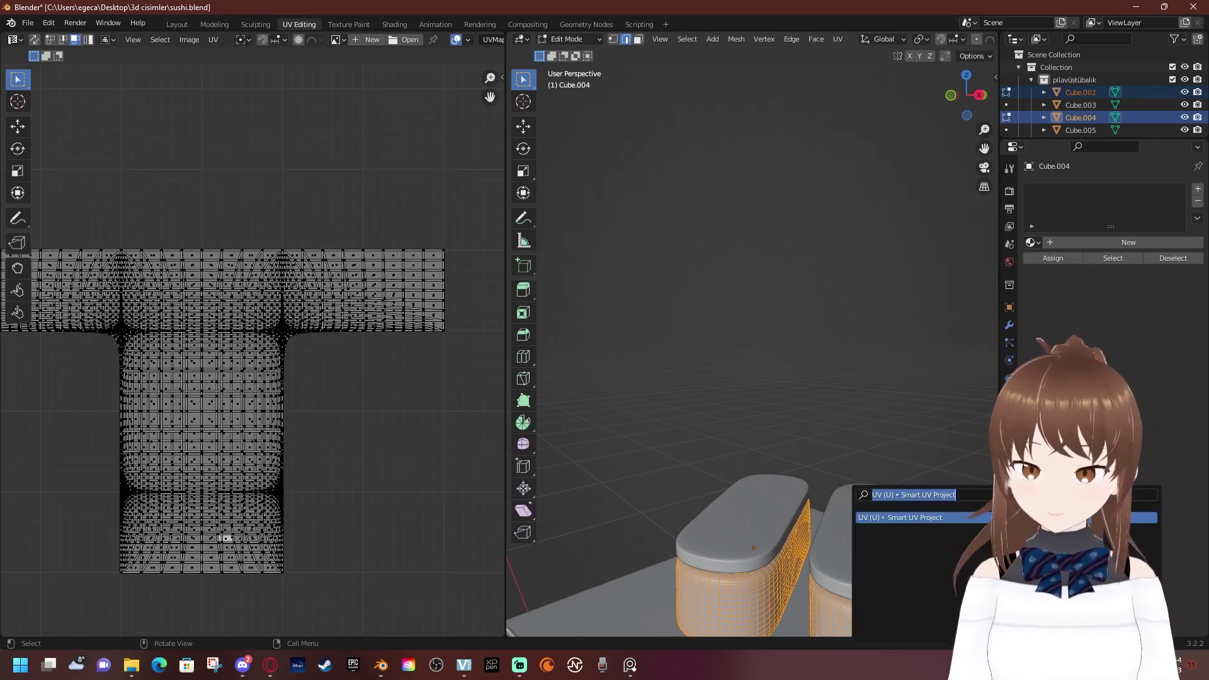
key(Return)
scroll(258, 504, down, 5)
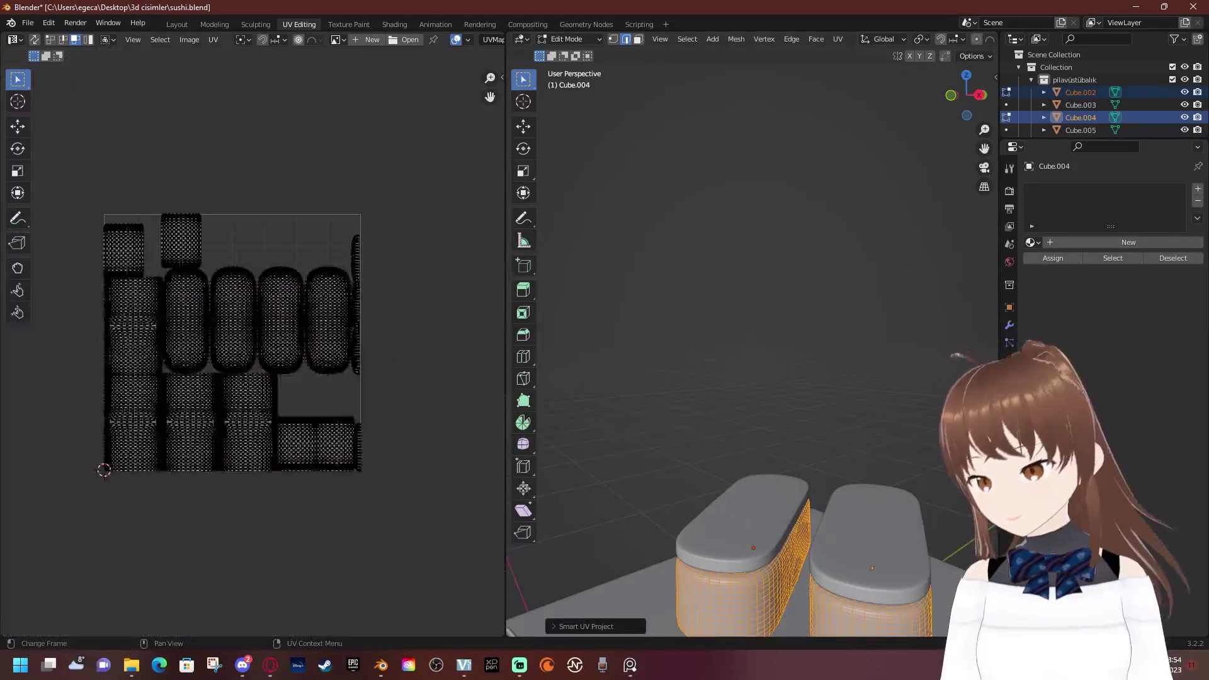
scroll(255, 348, up, 1)
scroll(255, 347, up, 1)
mouse_move(756, 378)
middle_down()
mouse_move(819, 315)
mouse_move(850, 303)
middle_up()
scroll(755, 346, down, 3)
scroll(755, 346, down, 3)
Unwrap both chopsticks with Smart UV Project and return to Object Mode
key(Tab)
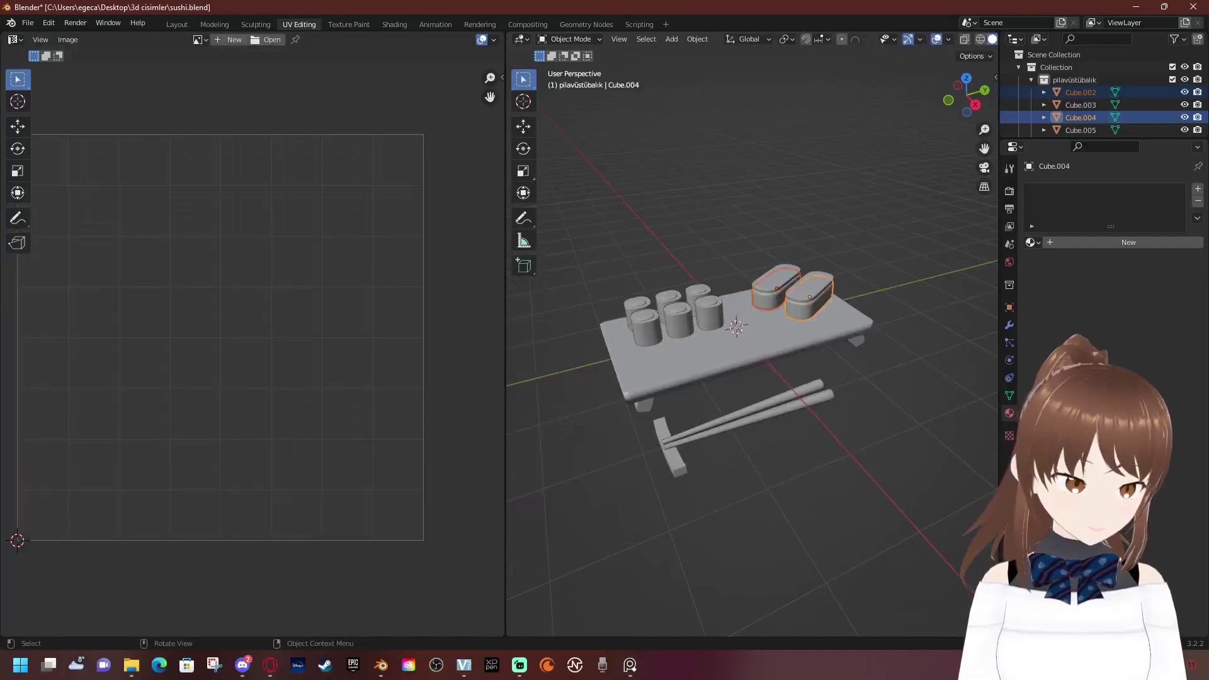
click(754, 417)
shift+click(787, 393)
key(F3)
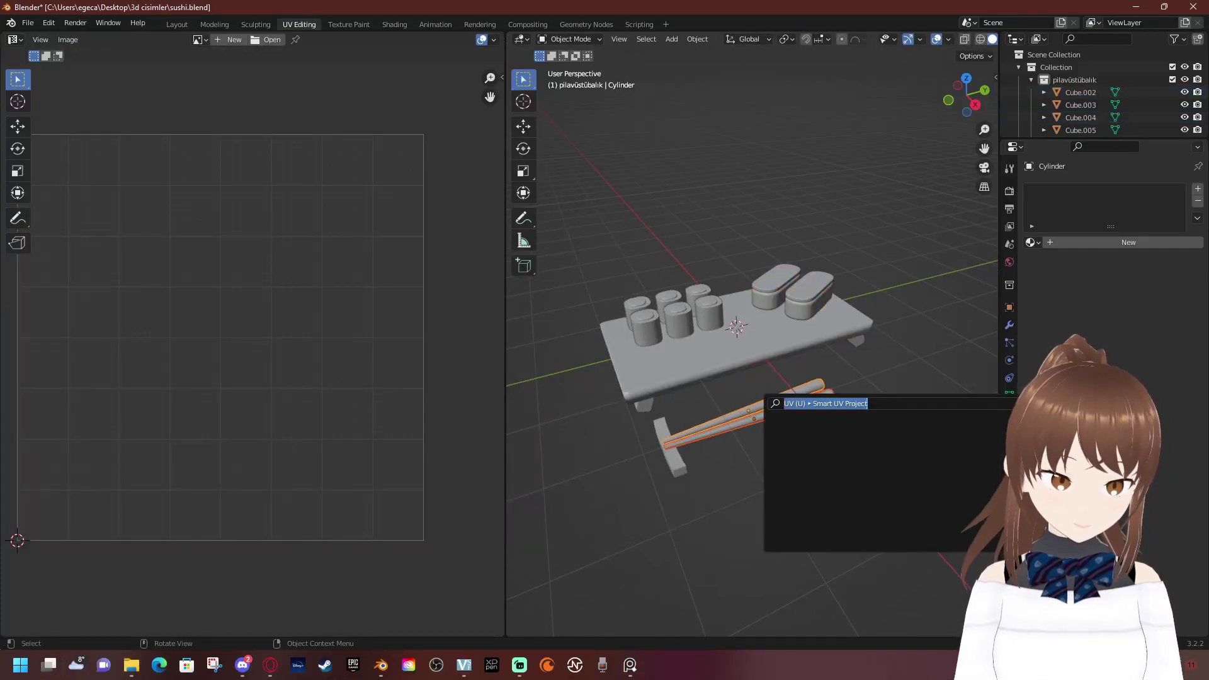
key(Return)
key(Tab)
key(a)
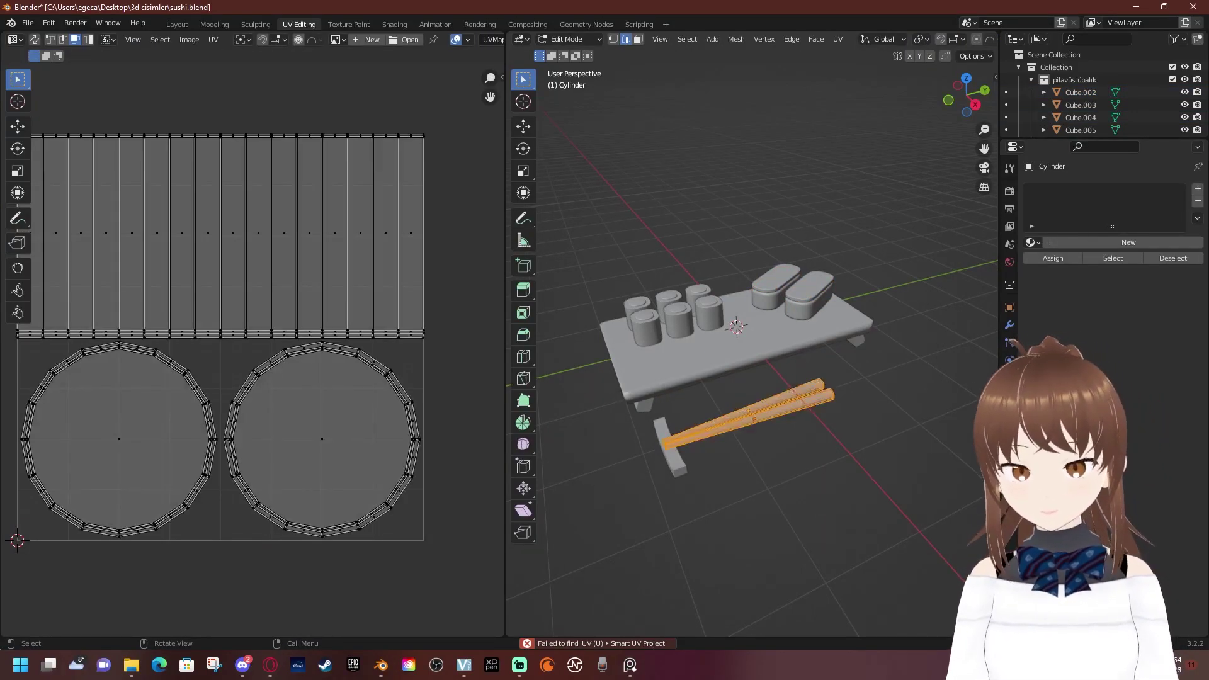
key(F3)
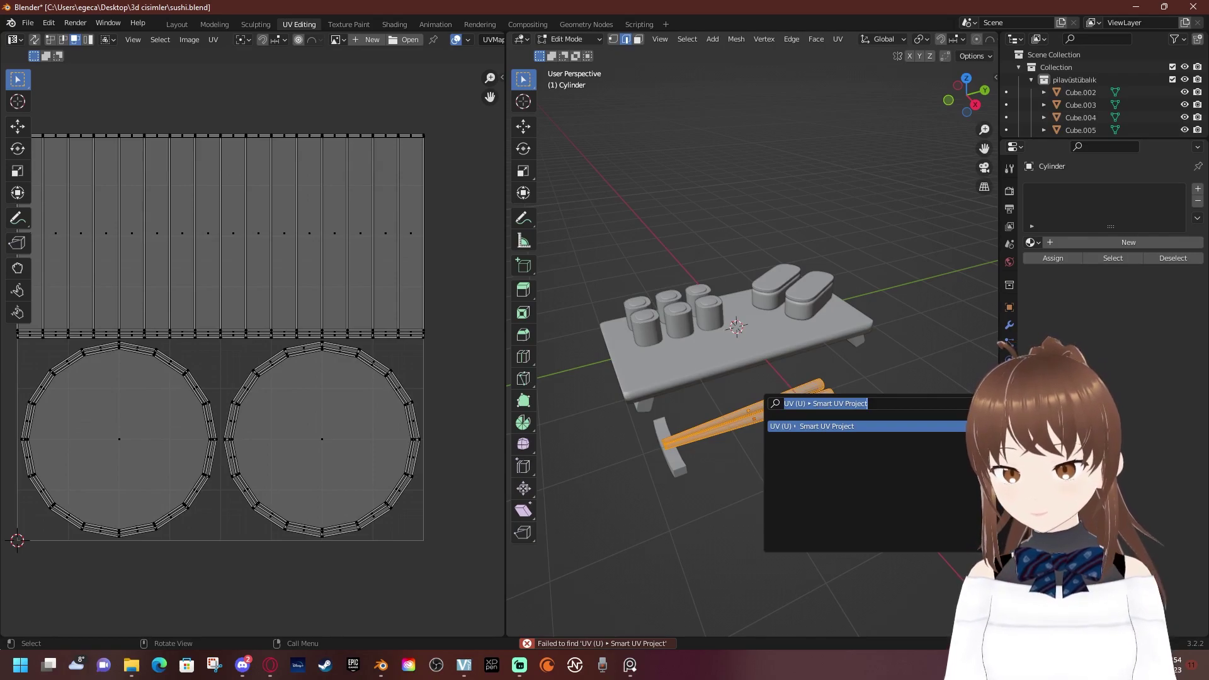
key(Return)
key(Tab)
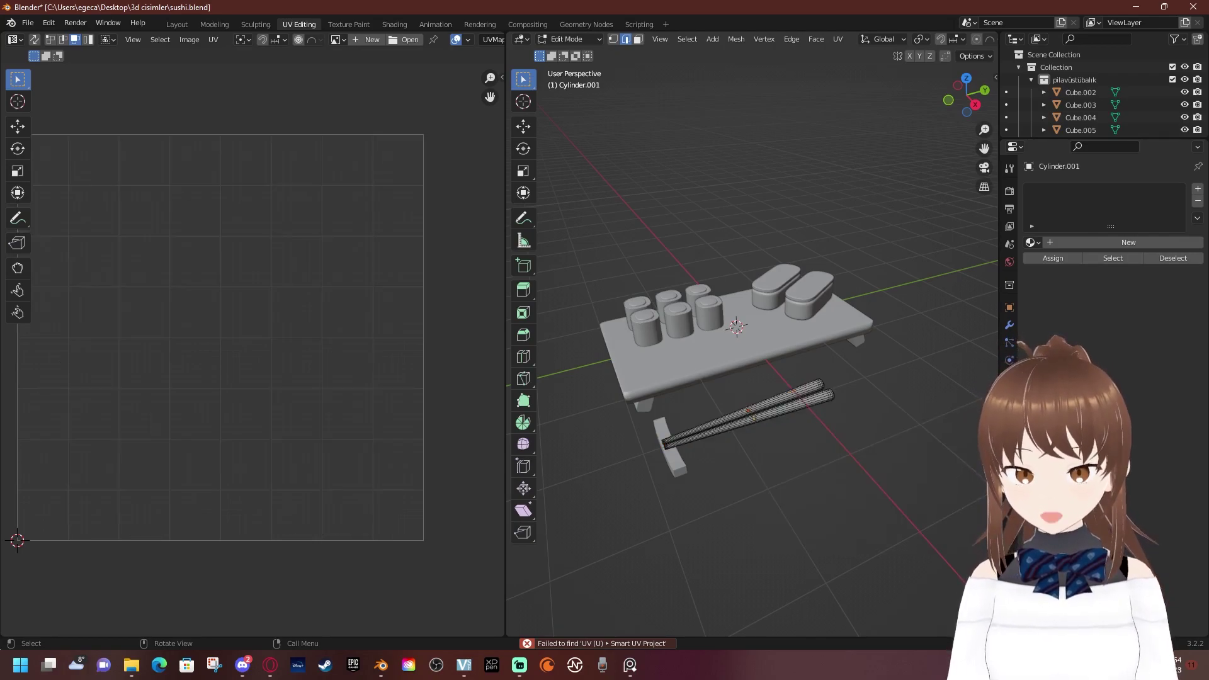
Select the chopstick rest and check its existing materials
click(670, 447)
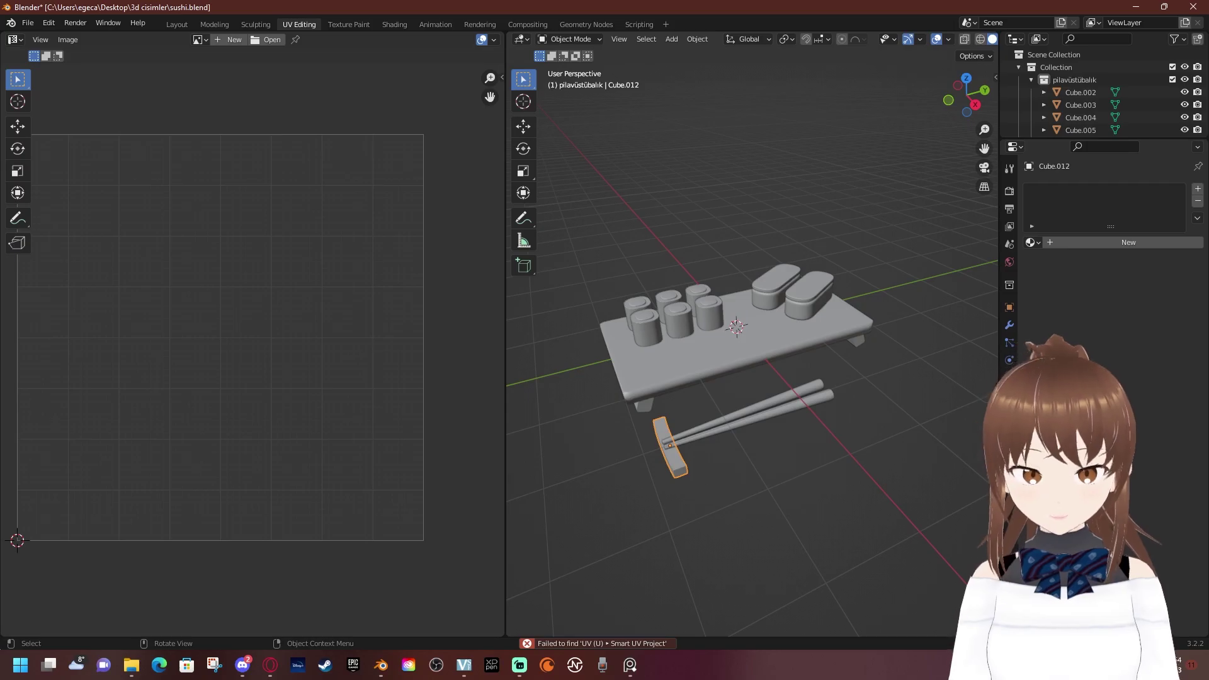
scroll(752, 353, up, 2)
middle_drag(752, 352, 780, 347)
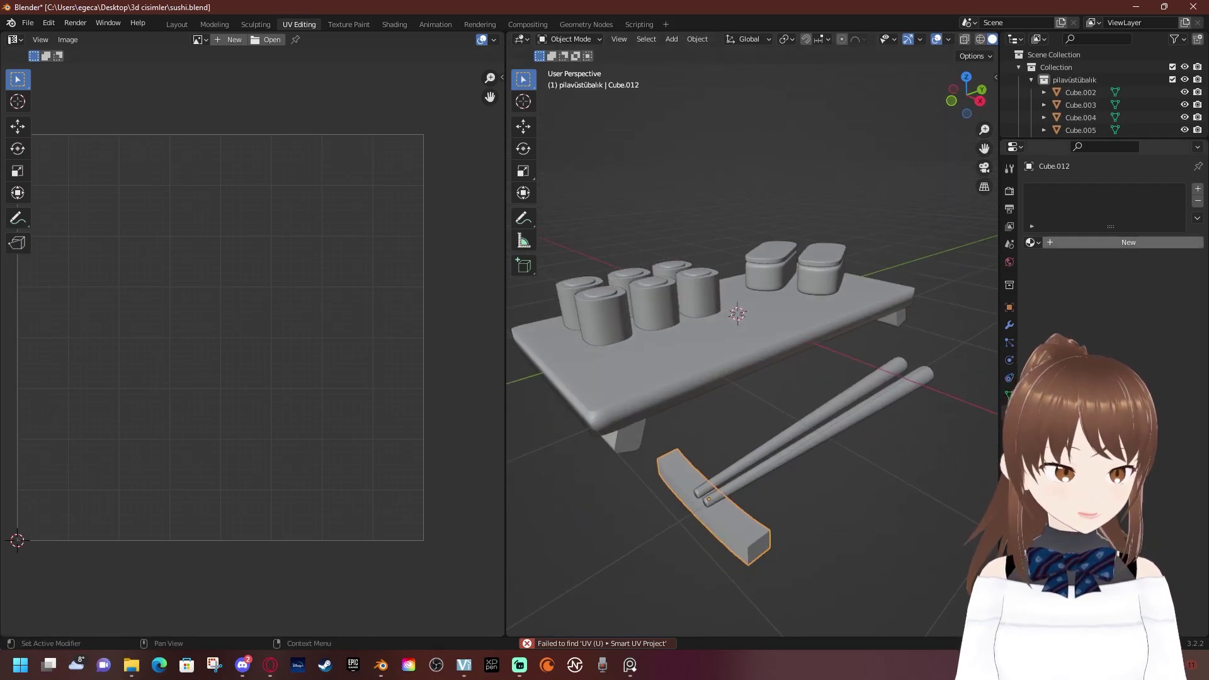
click(1032, 241)
Give the chopstick rest a new material named comakalti
click(1129, 241)
double_click(1083, 242)
text(COMAK)
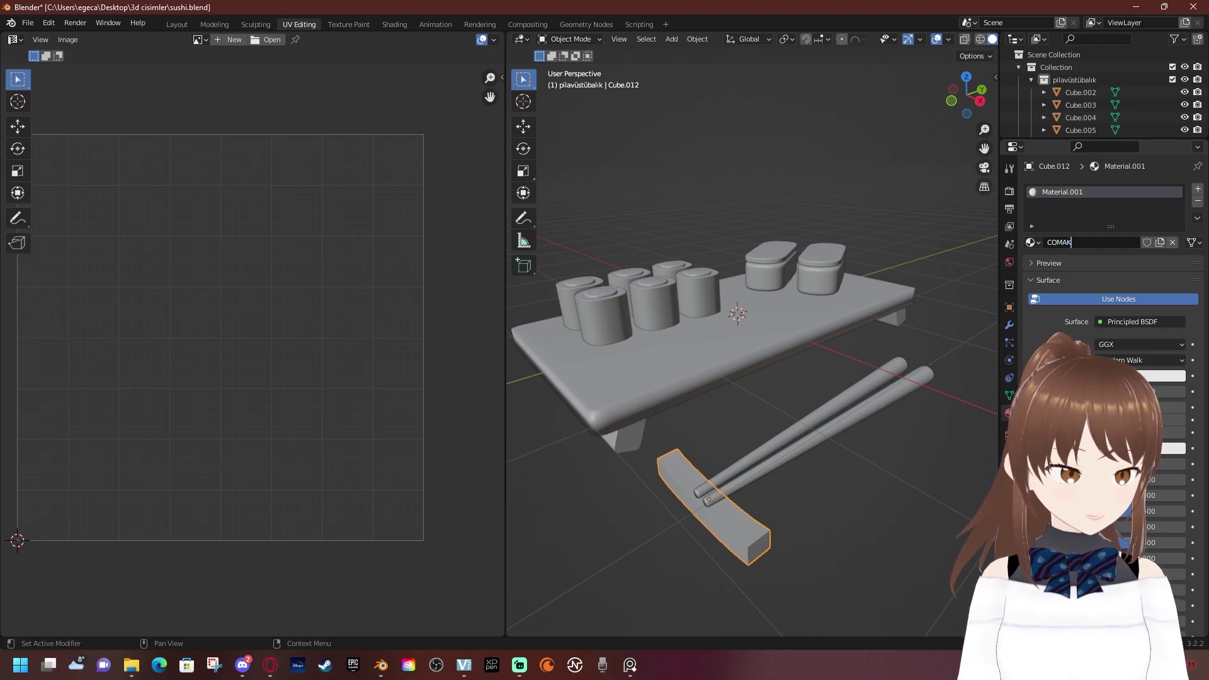
key(ctrl+a)
key(Caps_Lock)
text(comak)
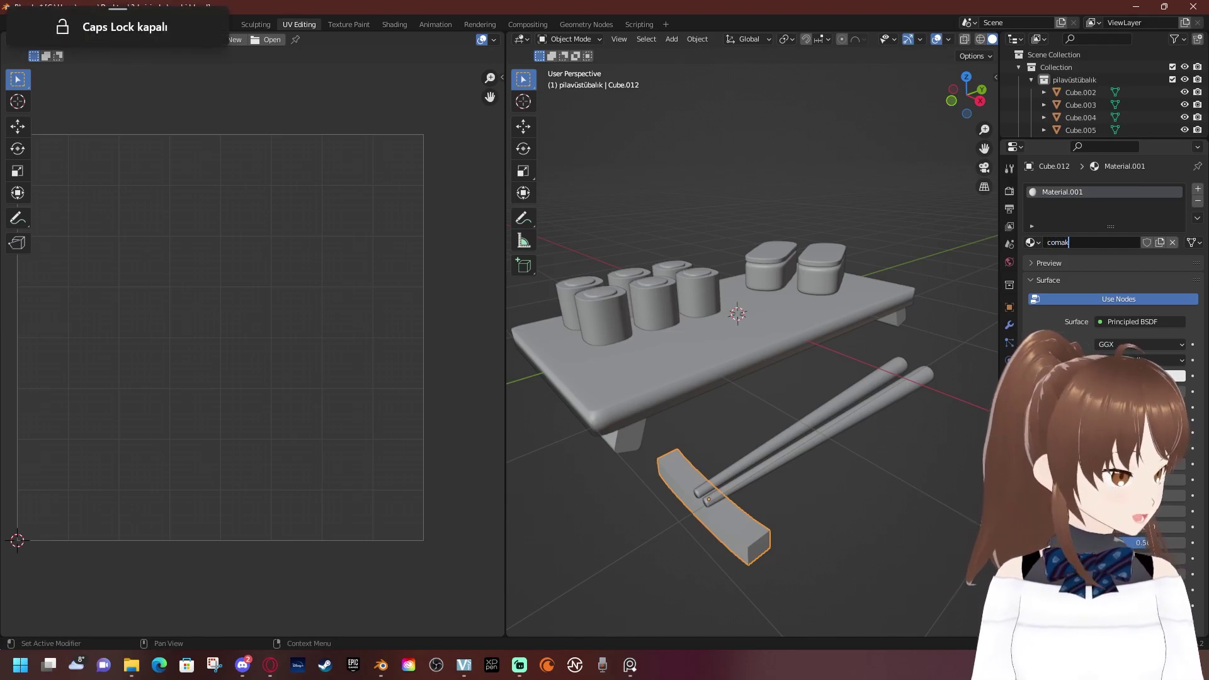
text(alti)
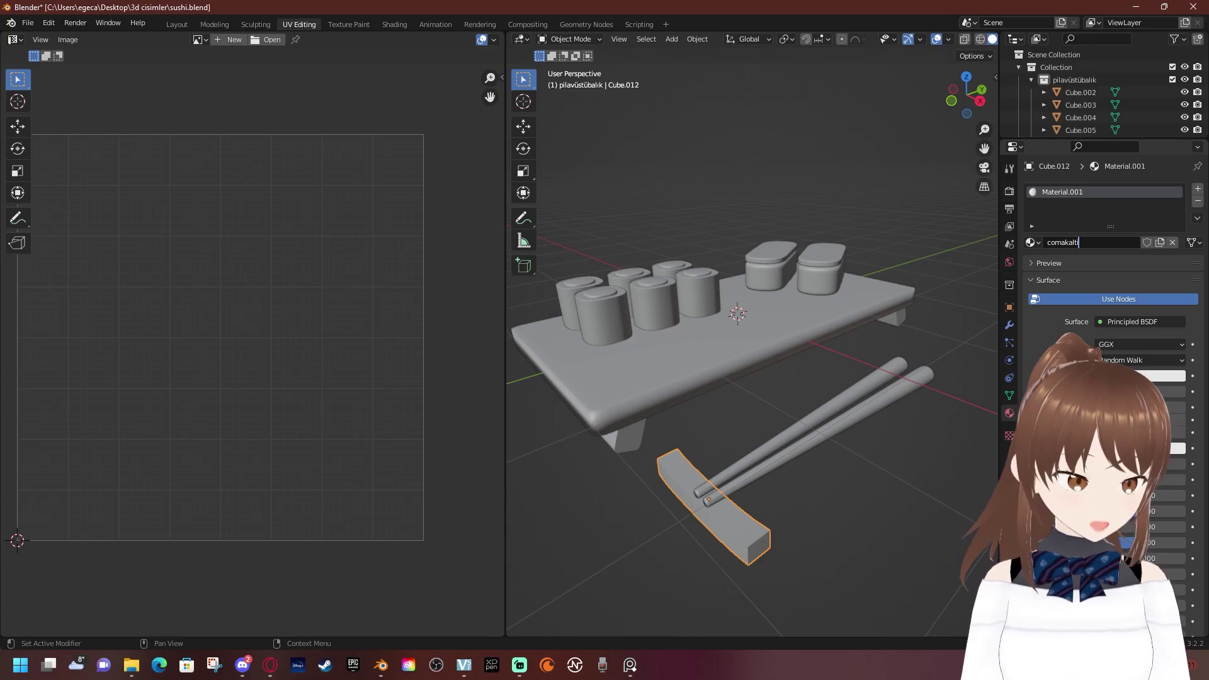
key(Return)
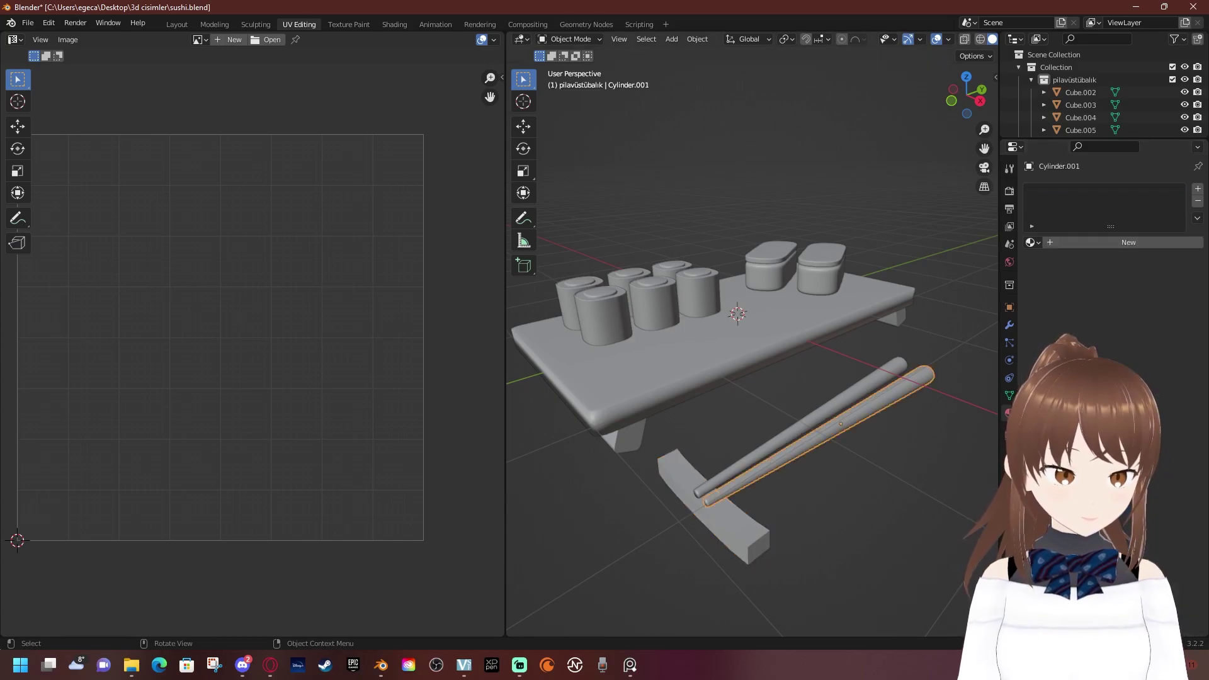
Name the chopsticks' material cubuk and assign it to the lower chopstick too
click(800, 435)
shift+click(894, 391)
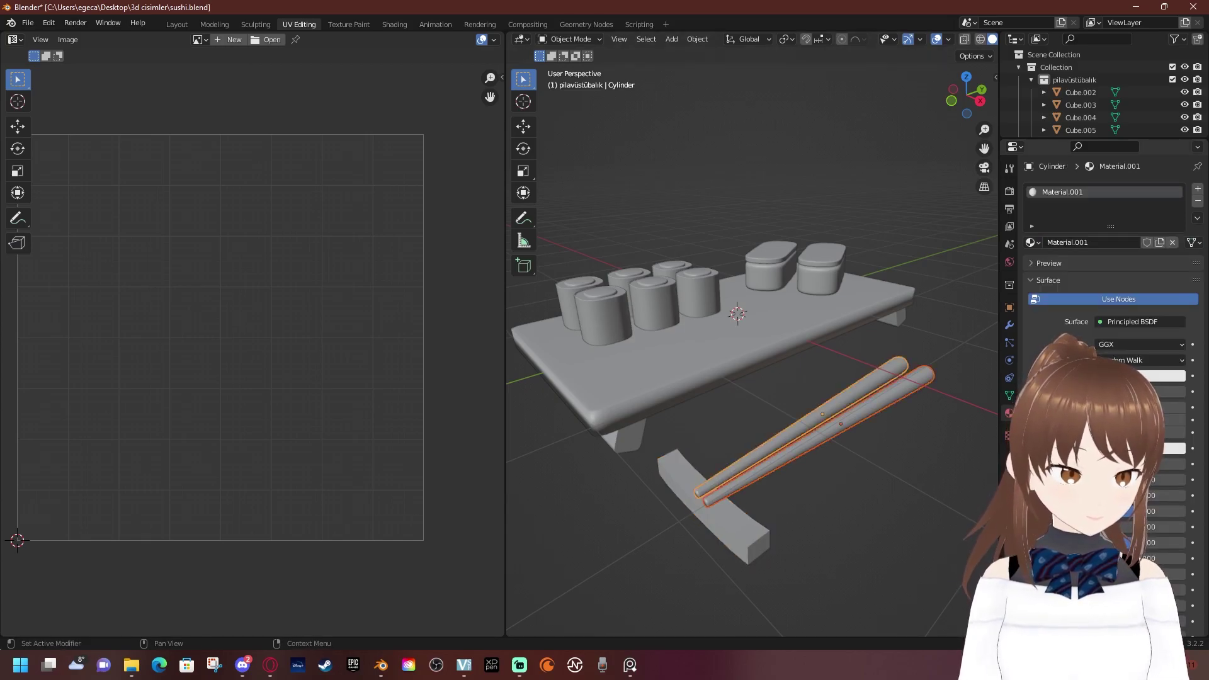
double_click(1067, 243)
text(cu)
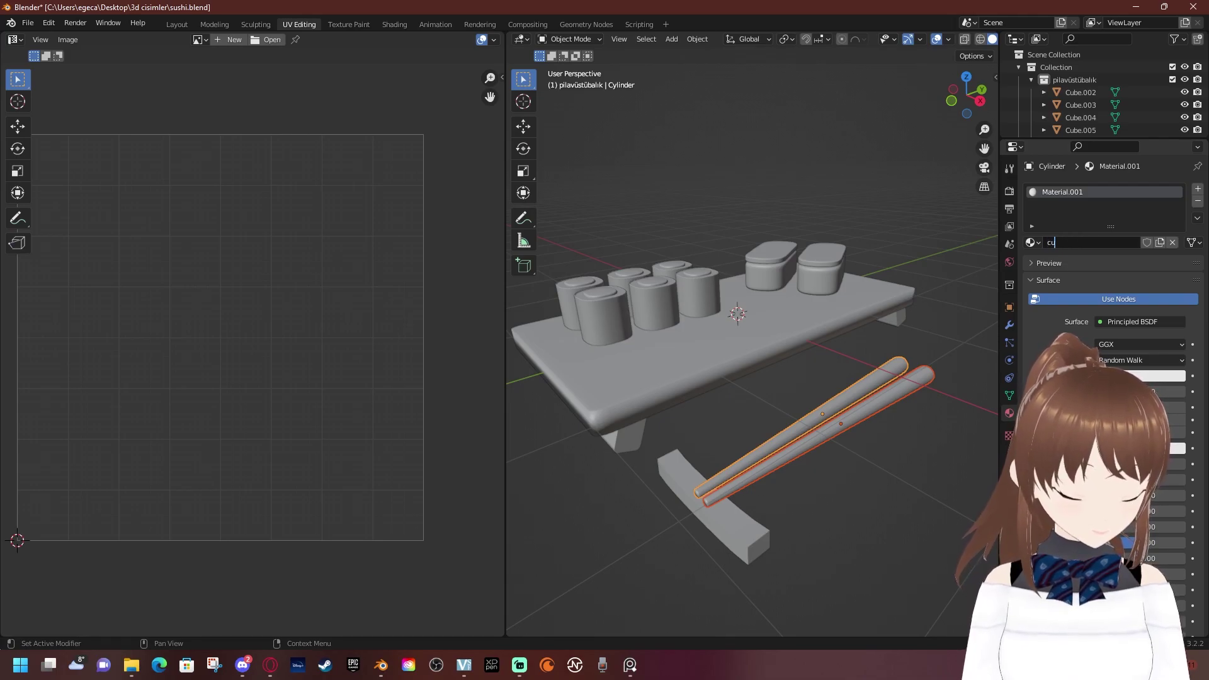
text(bul)
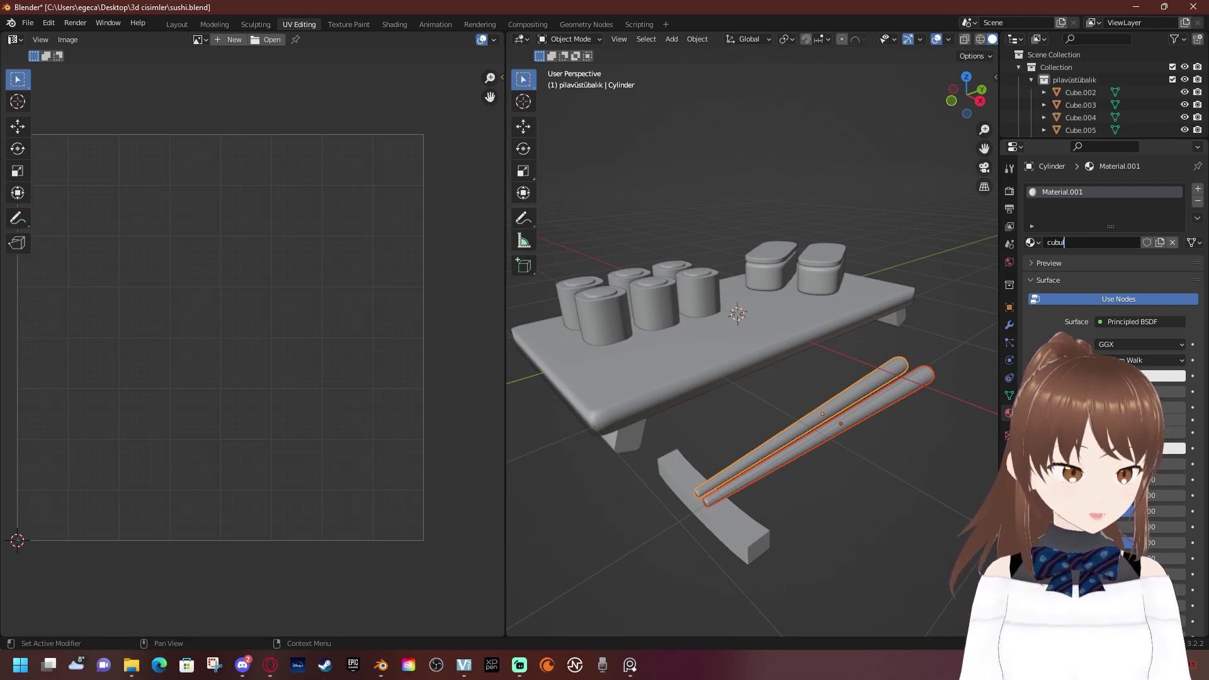
text(k)
key(Return)
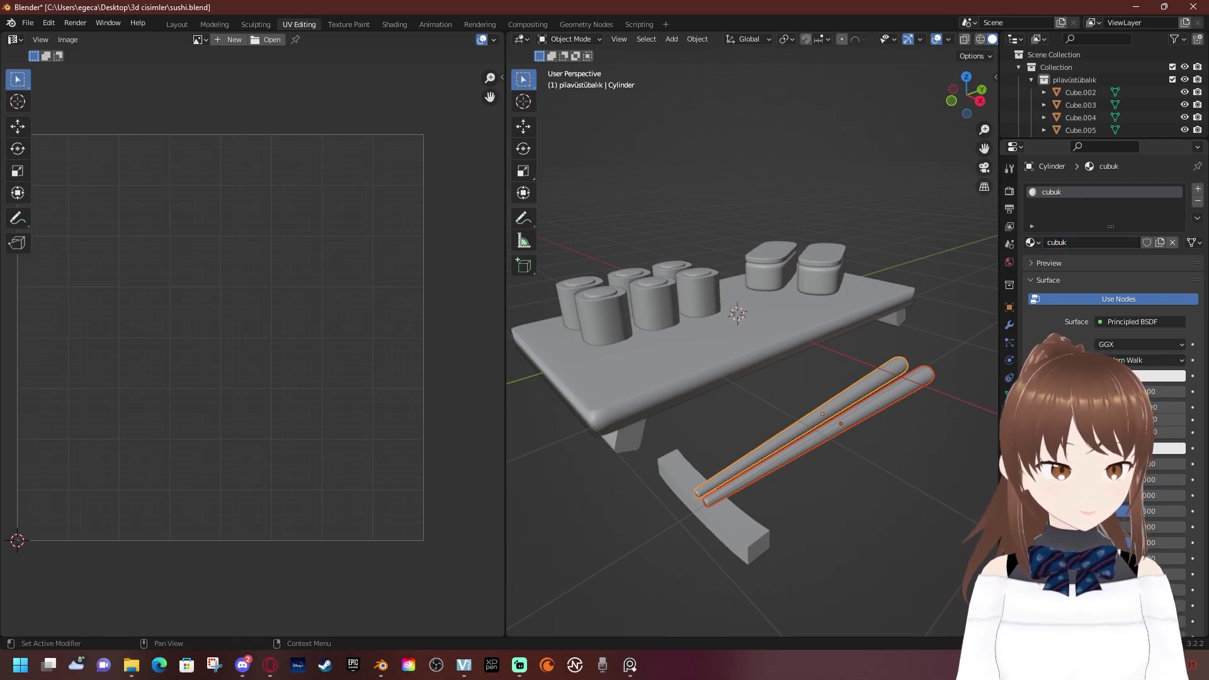
click(799, 428)
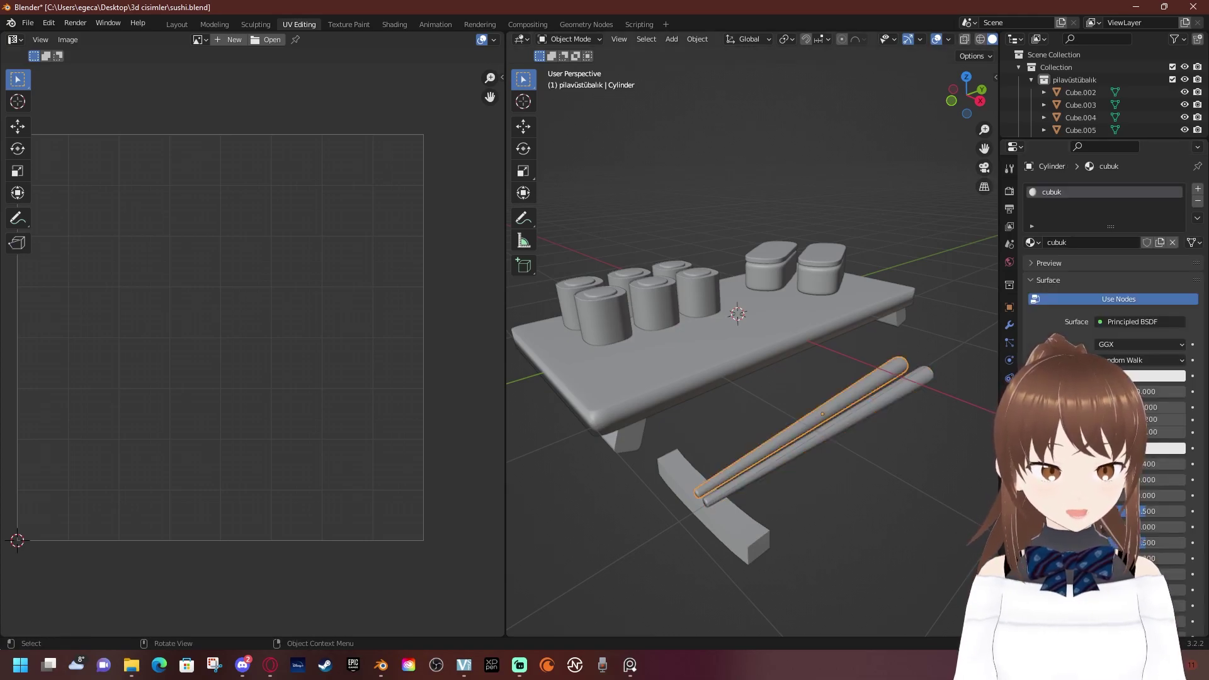
click(840, 423)
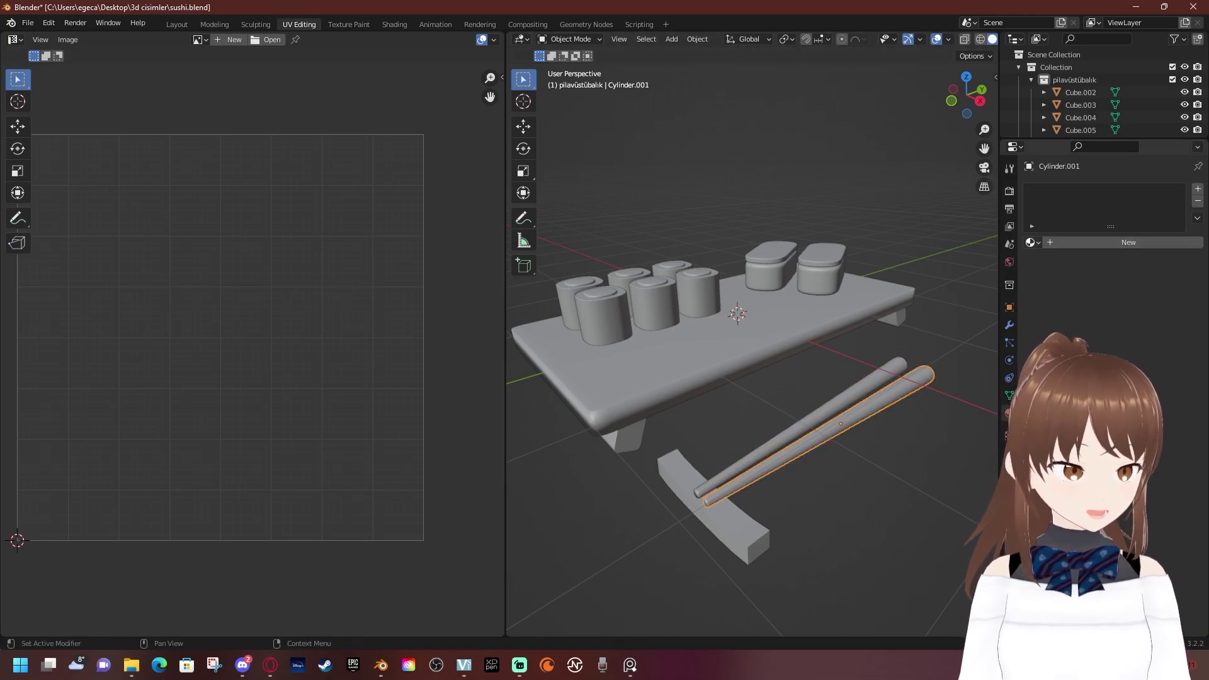
click(1030, 242)
click(1064, 270)
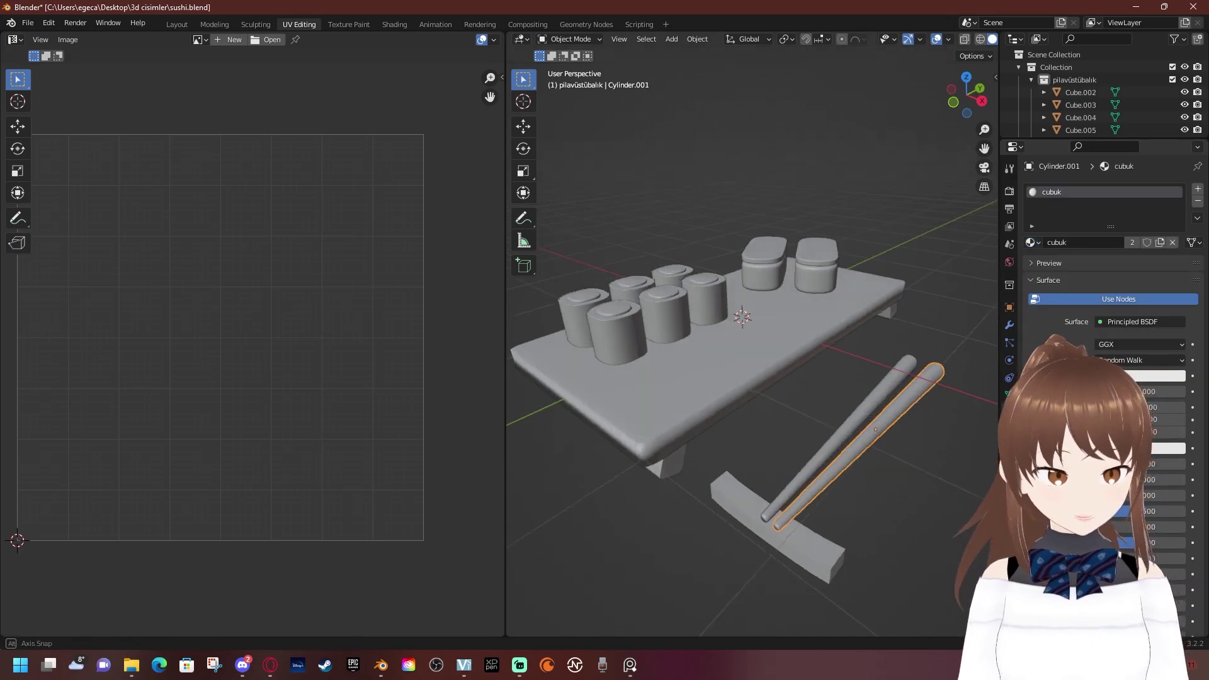
Create a masa material for the table top and rename the slab's material
middle_drag(749, 378, 787, 353)
click(818, 410)
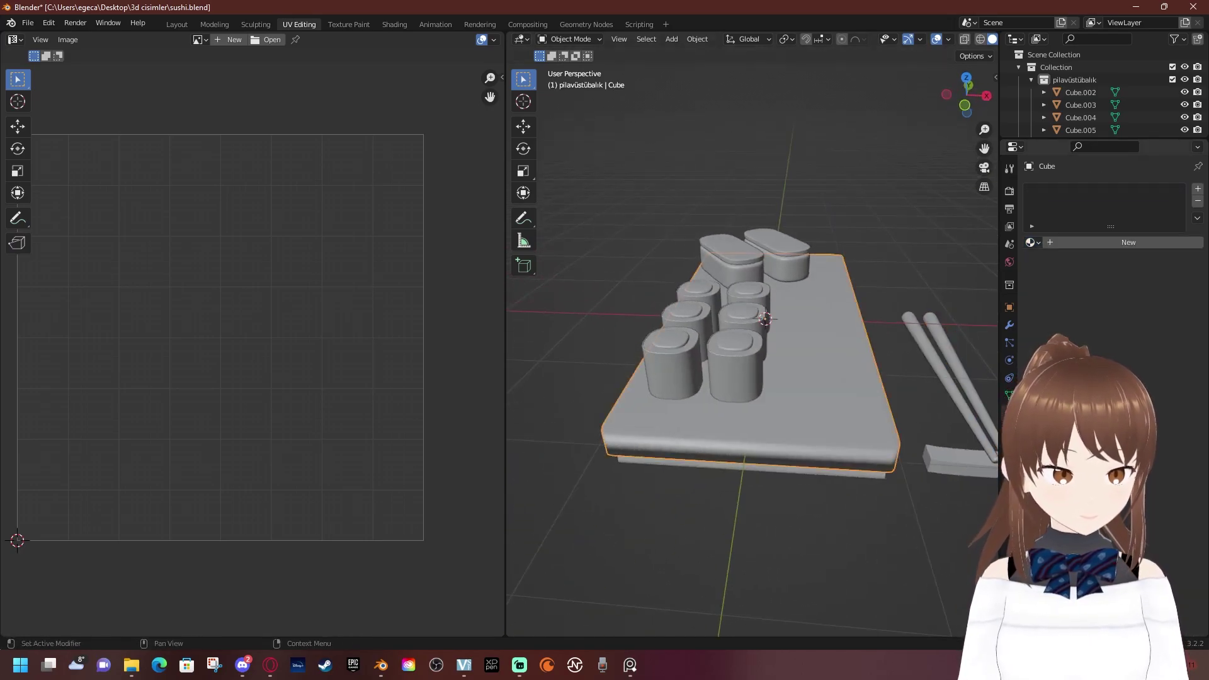
click(1128, 242)
double_click(1083, 241)
text(mas)
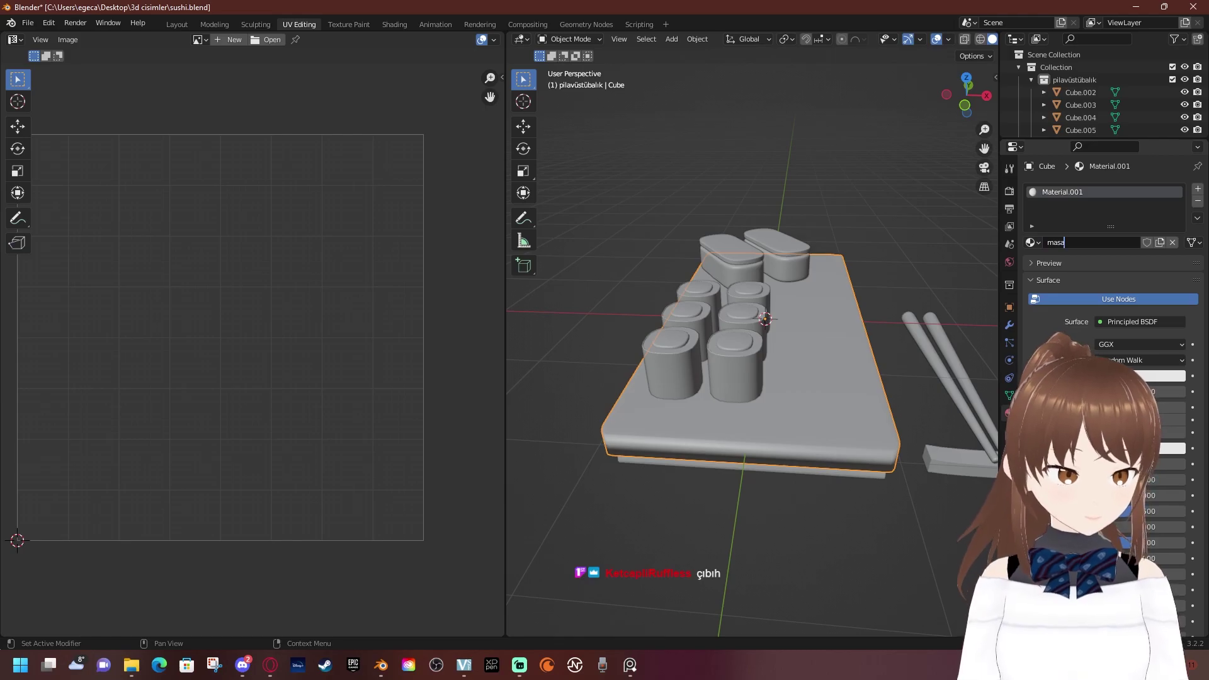
text(a)
key(Return)
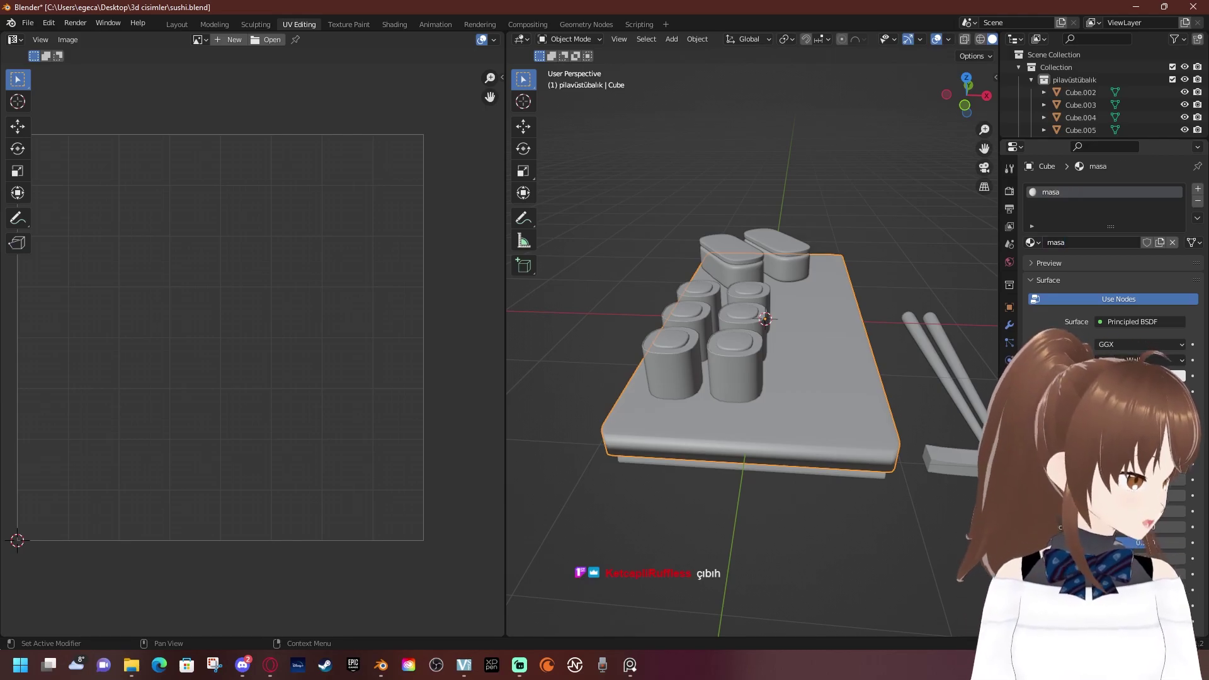
middle_drag(749, 377, 736, 340)
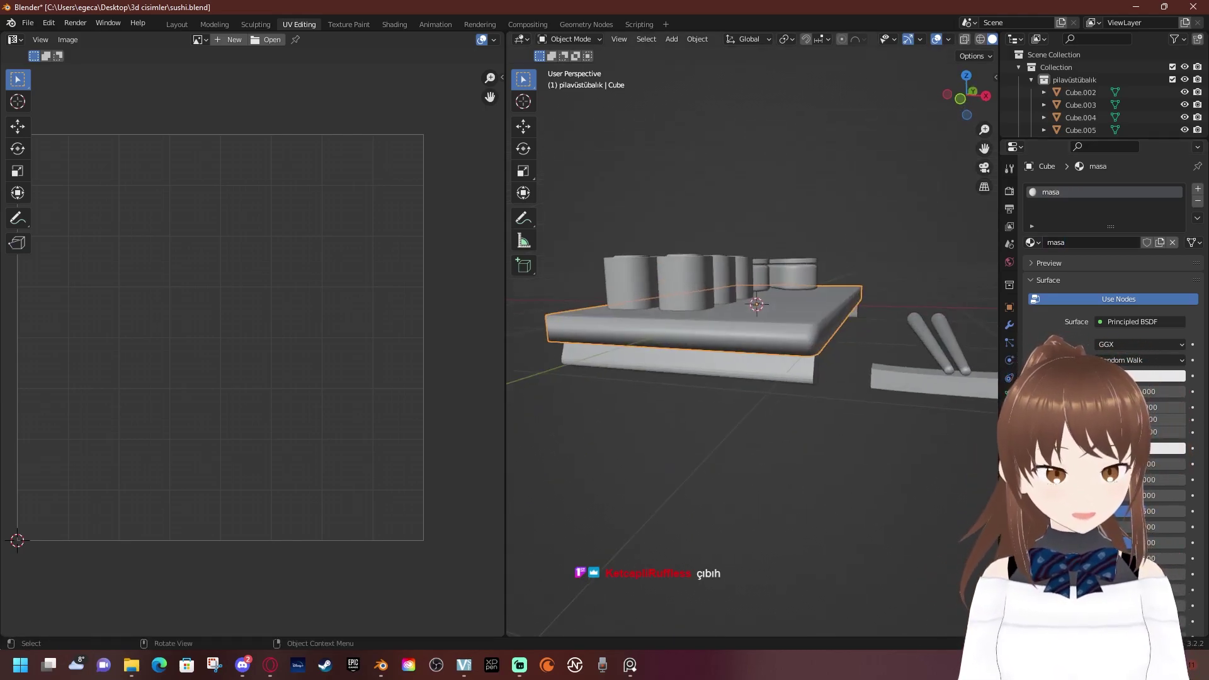
click(686, 365)
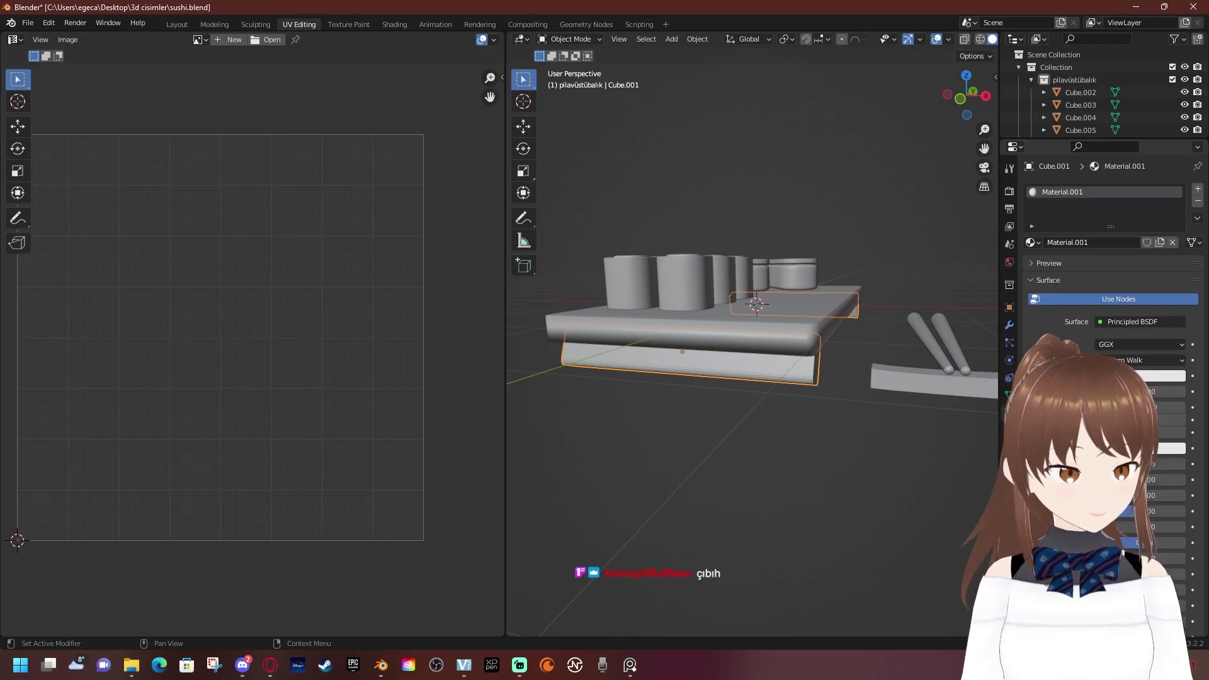
double_click(1067, 243)
text(masaa)
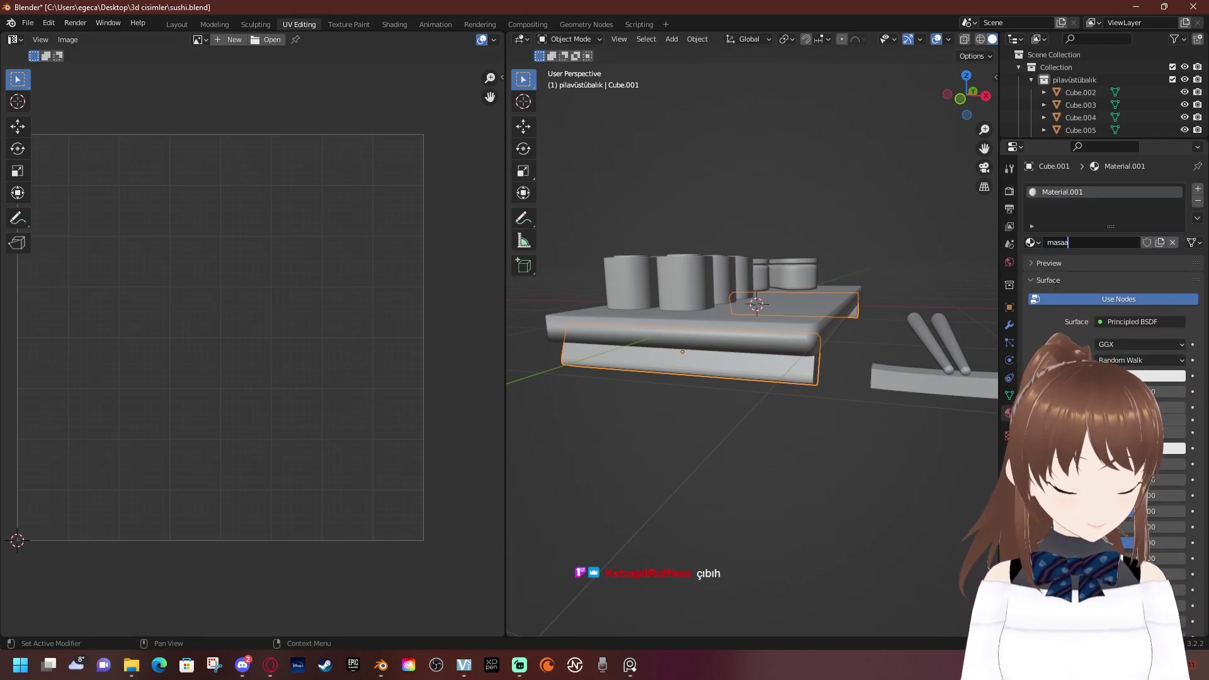
text(yak)
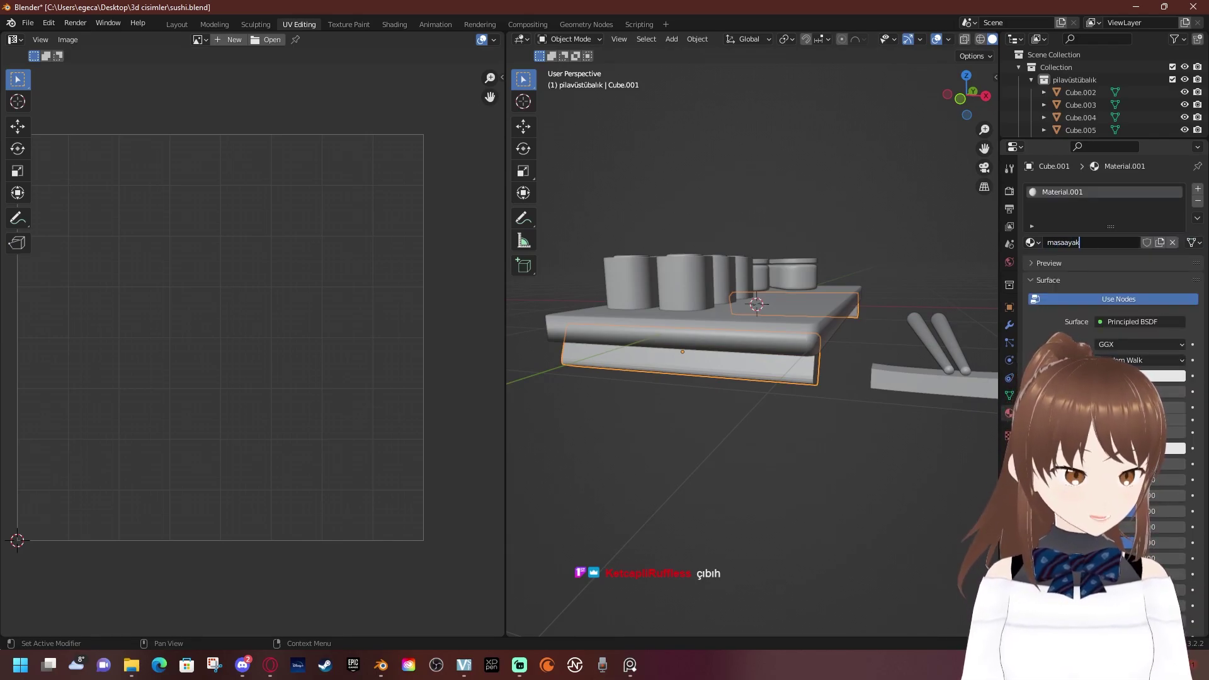
Put the table mesh into Edit Mode with all its geometry selected
mouse_move(693, 378)
middle_down()
mouse_move(743, 340)
mouse_move(740, 324)
mouse_move(667, 327)
middle_up()
click(724, 333)
scroll(724, 334, down, 2)
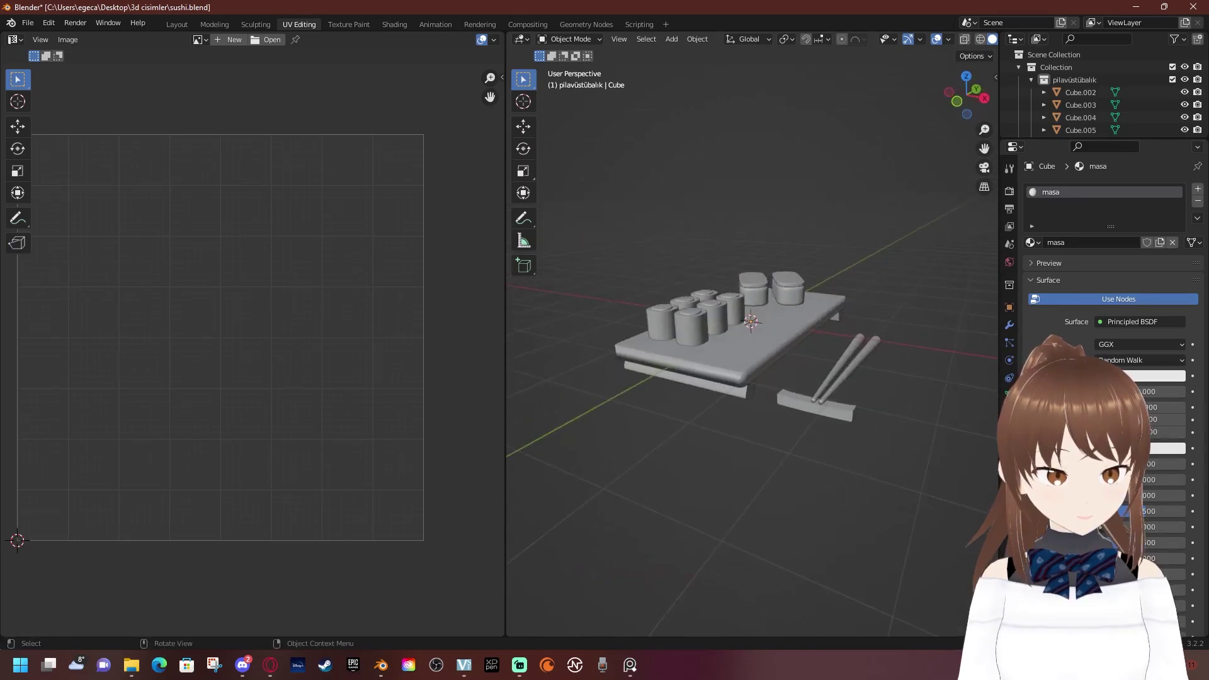
key(a)
key(alt+a)
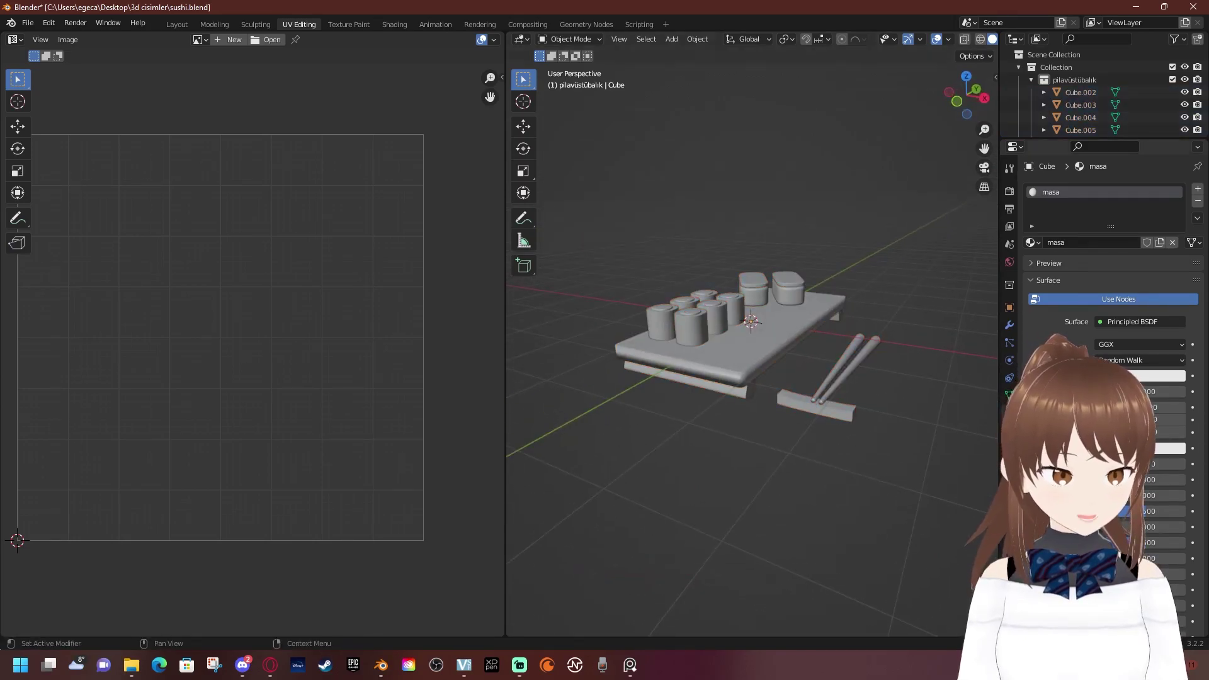
click(1030, 242)
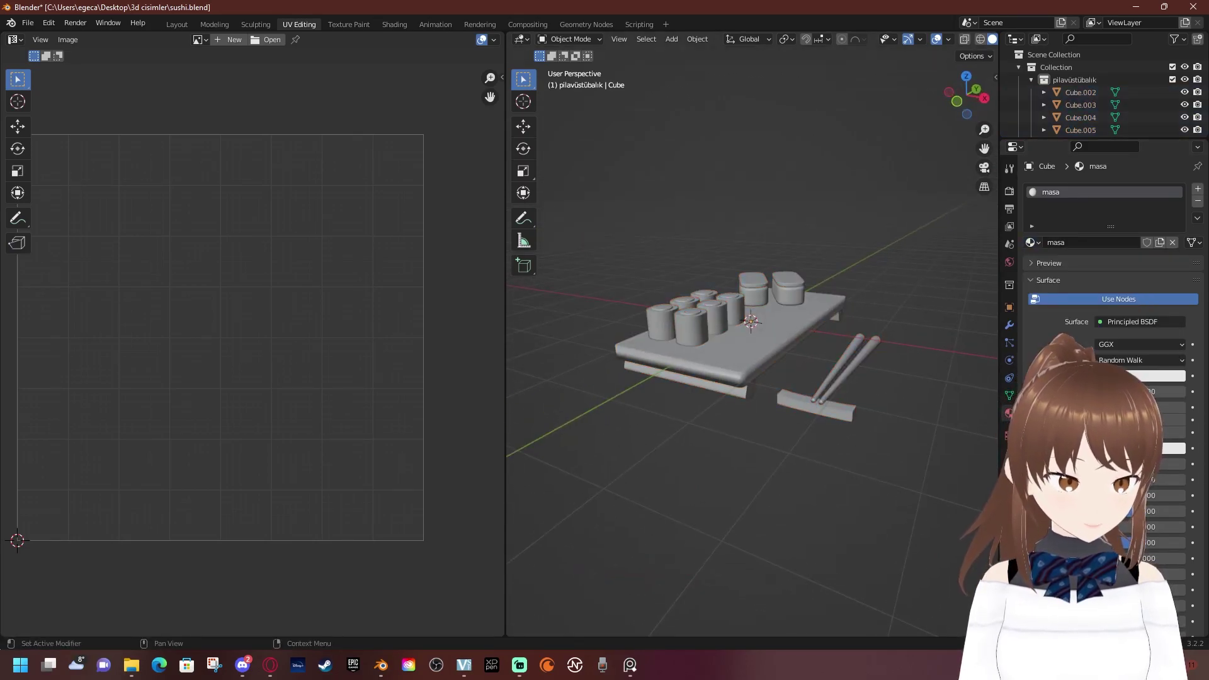
middle_drag(743, 378, 724, 359)
key(Tab)
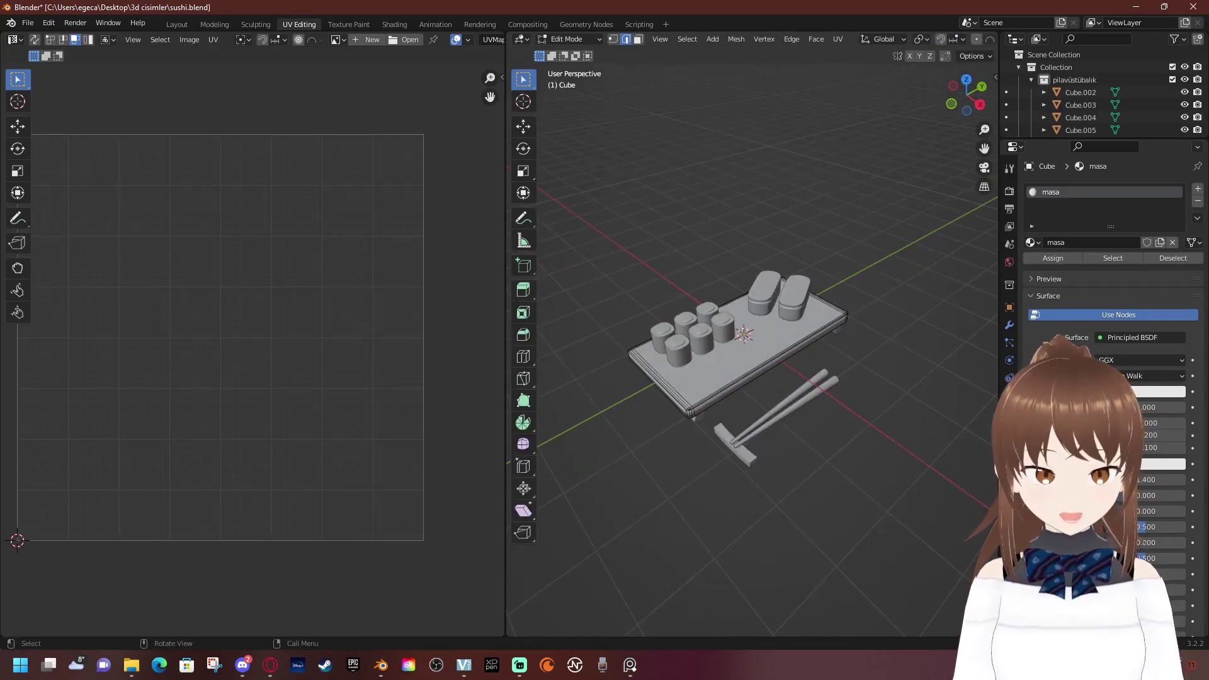
key(a)
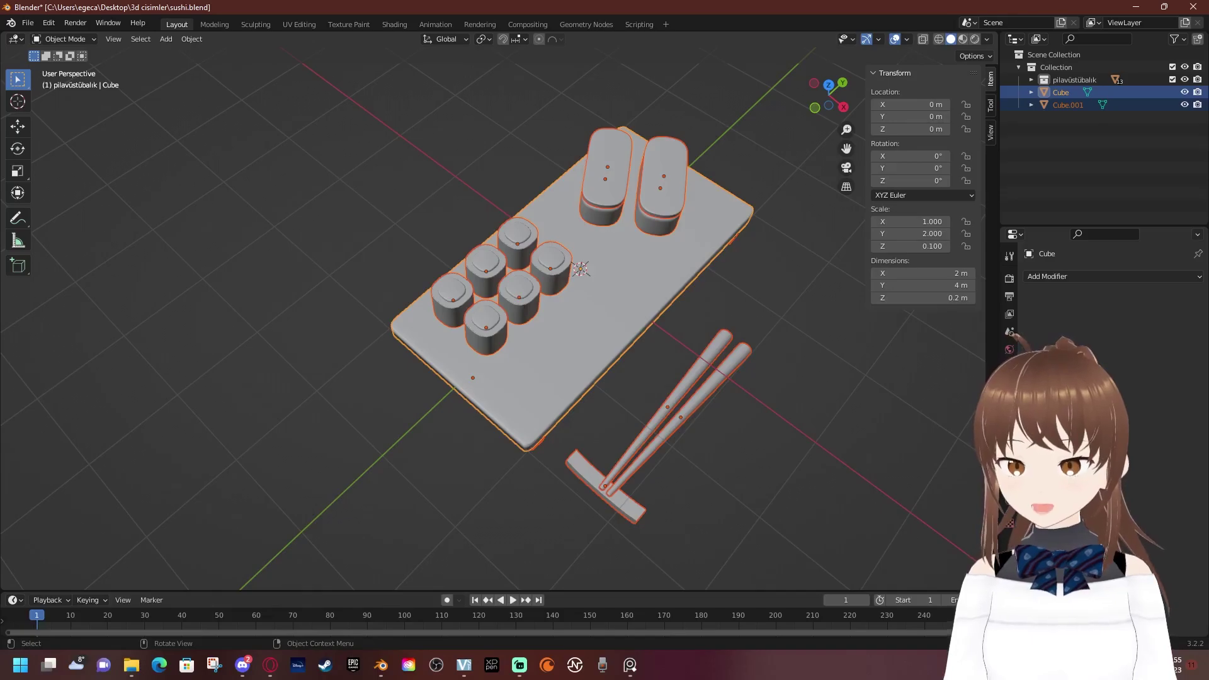
Export sushi2.fbx containing only mesh objects, with Z as the up axis
click(28, 22)
mouse_move(48, 206)
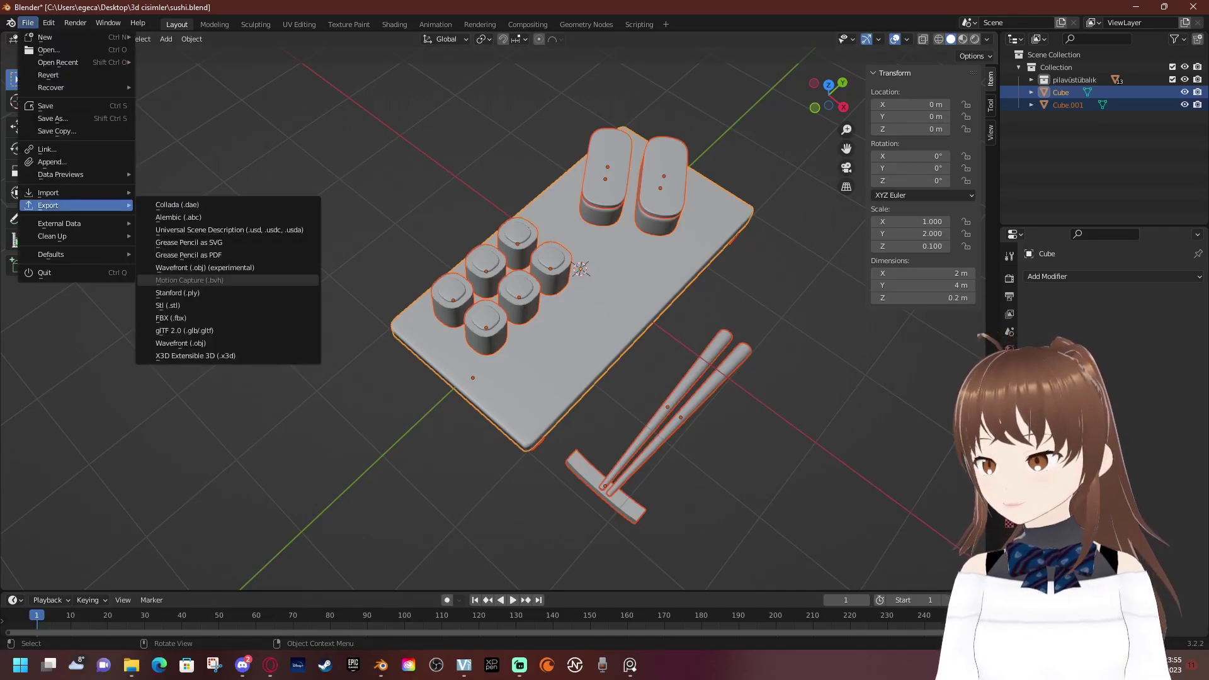
click(171, 318)
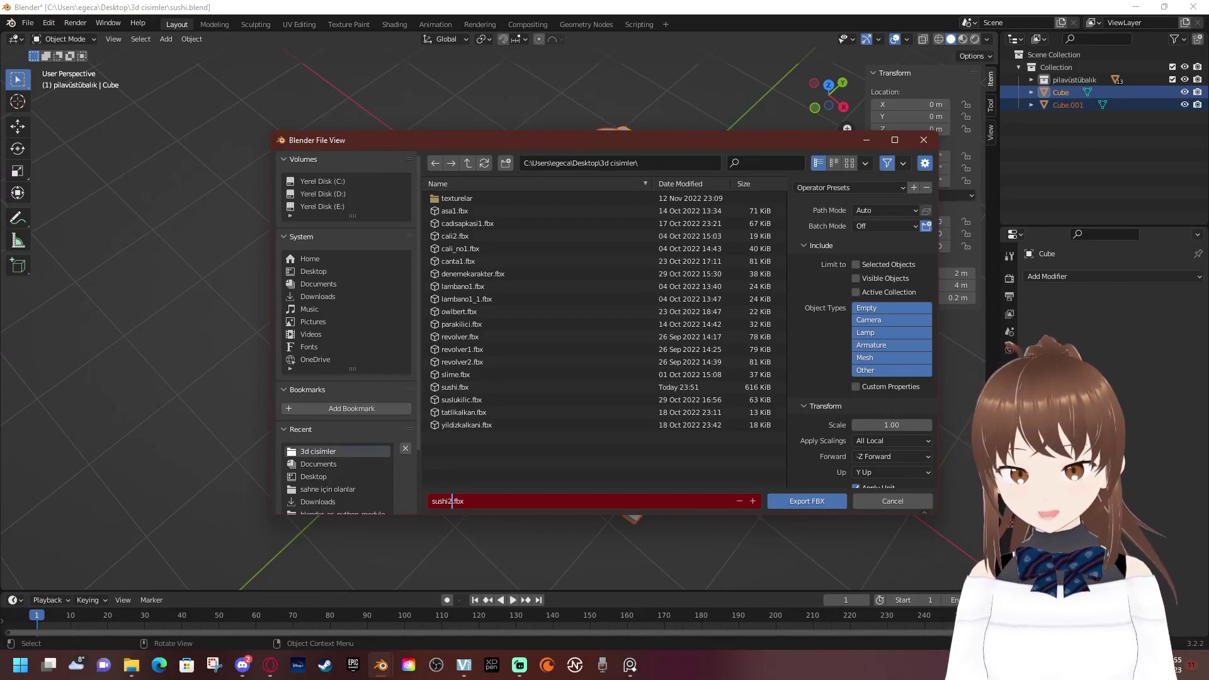
key(Return)
click(891, 358)
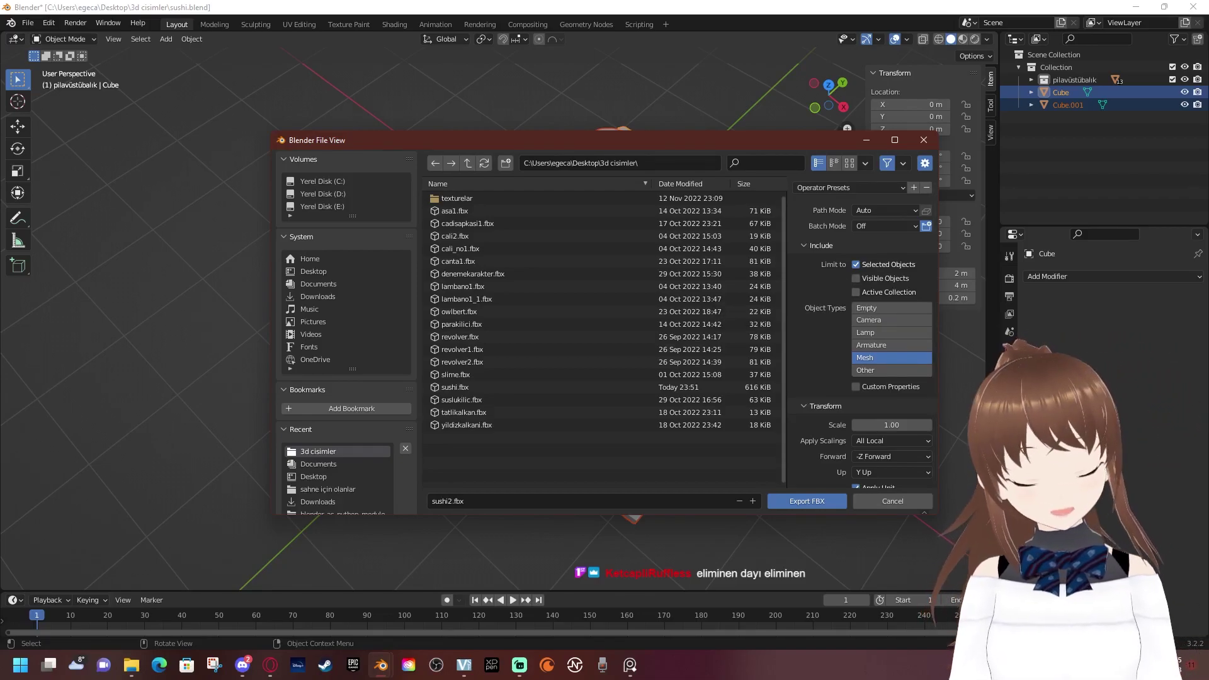
scroll(881, 296, down, 3)
click(891, 397)
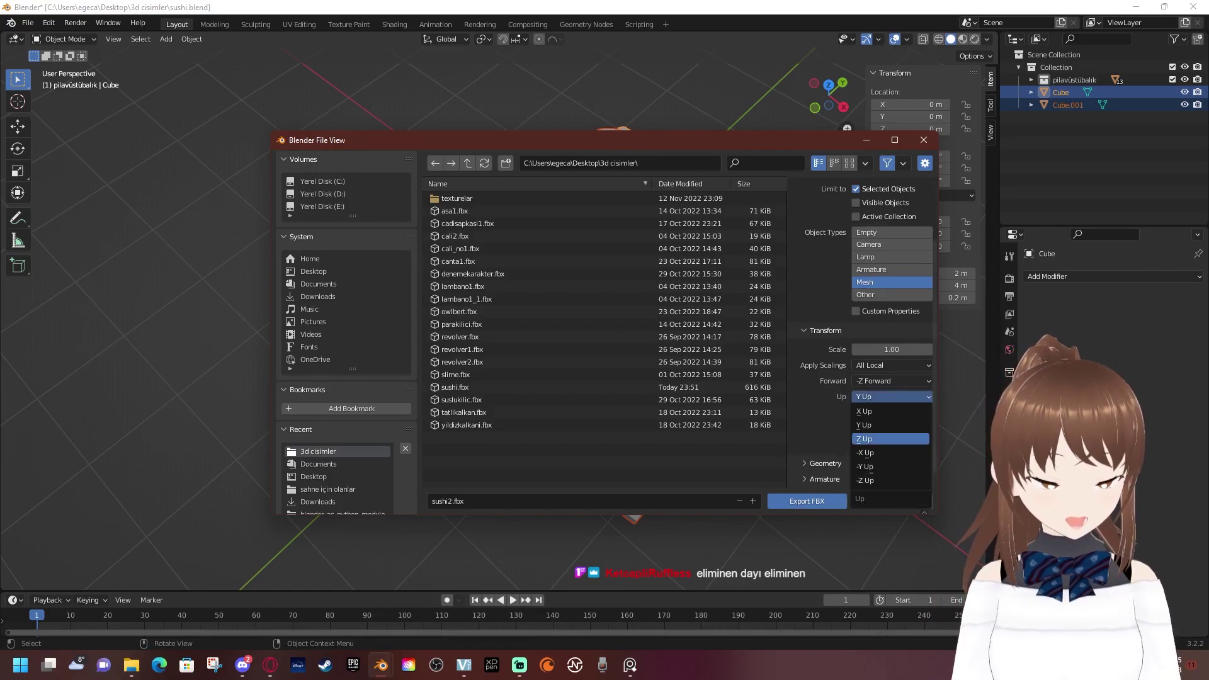
click(889, 439)
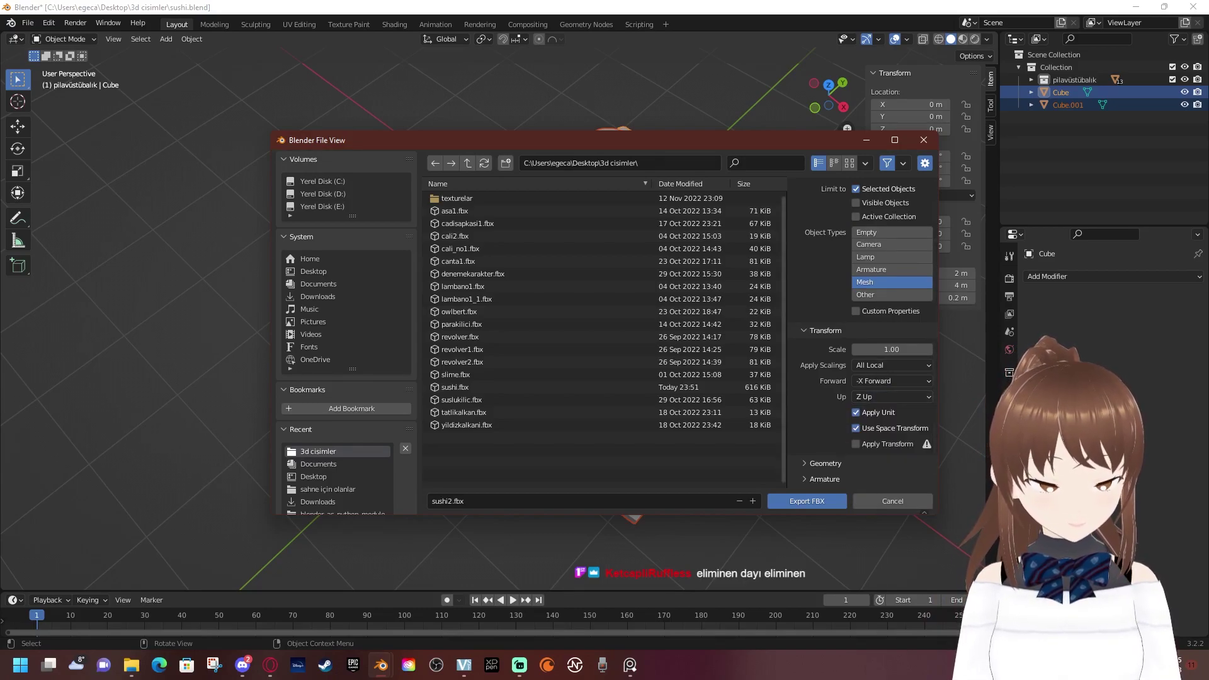
scroll(881, 378, down, 1)
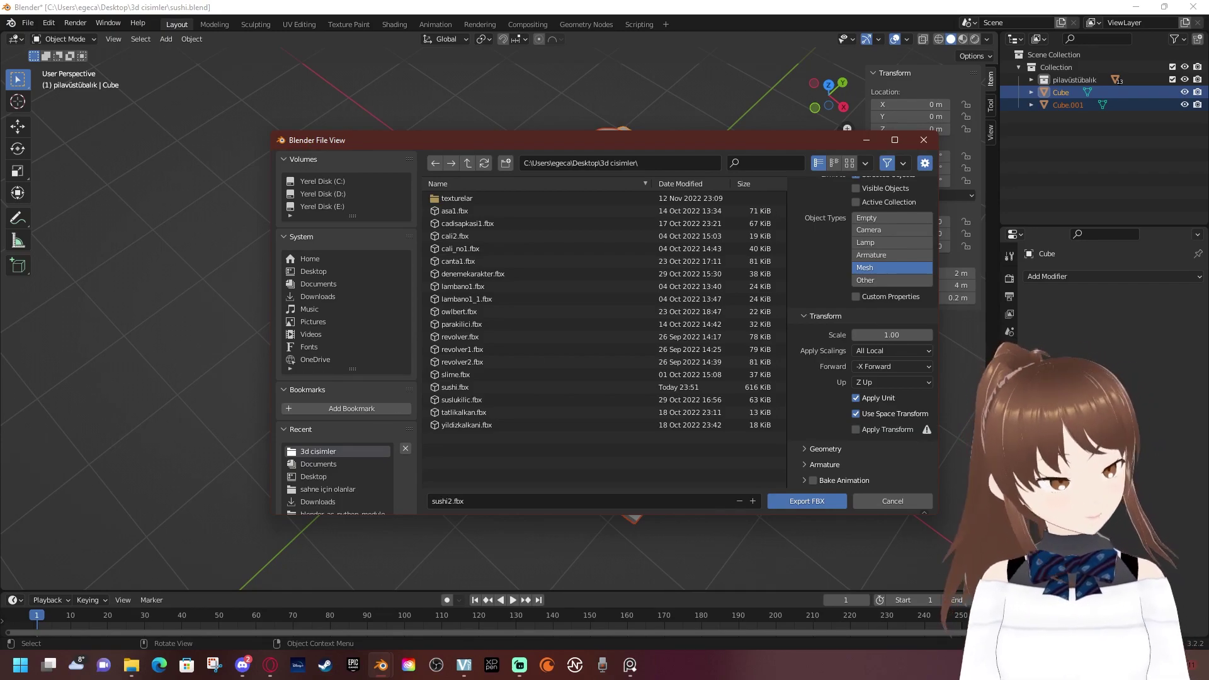
click(806, 500)
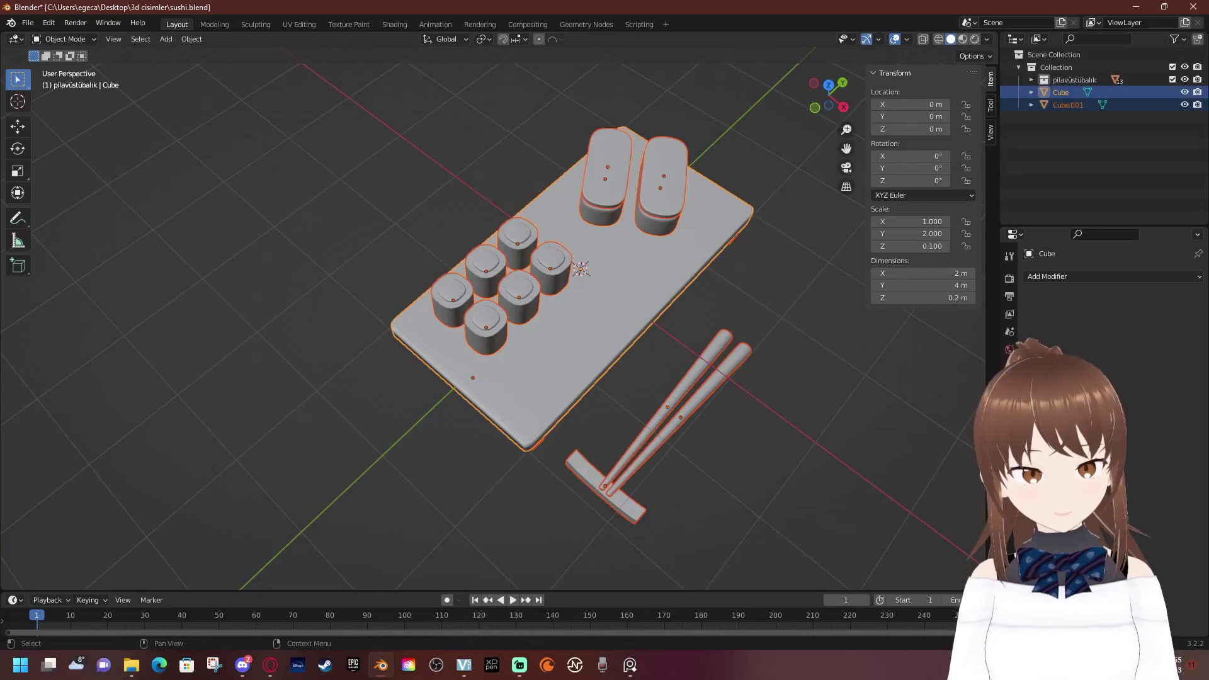
key(alt+Tab)
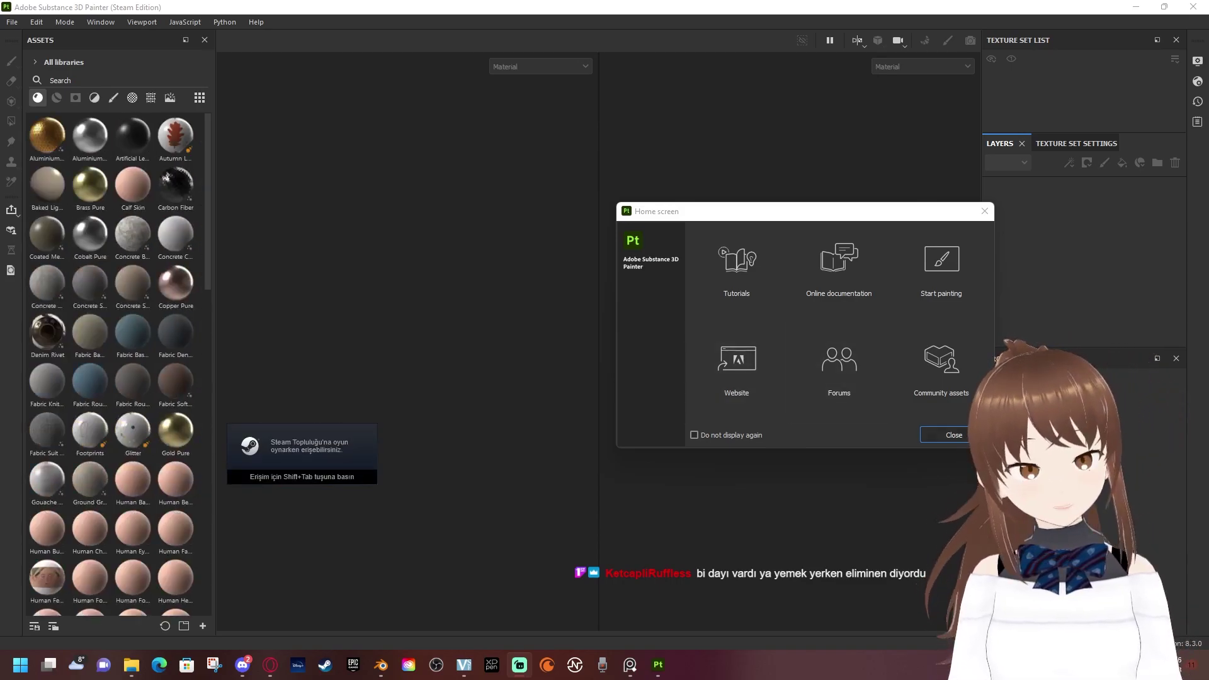
Create a Painter project from sushi2.fbx with auto-unwrap turned off
click(954, 435)
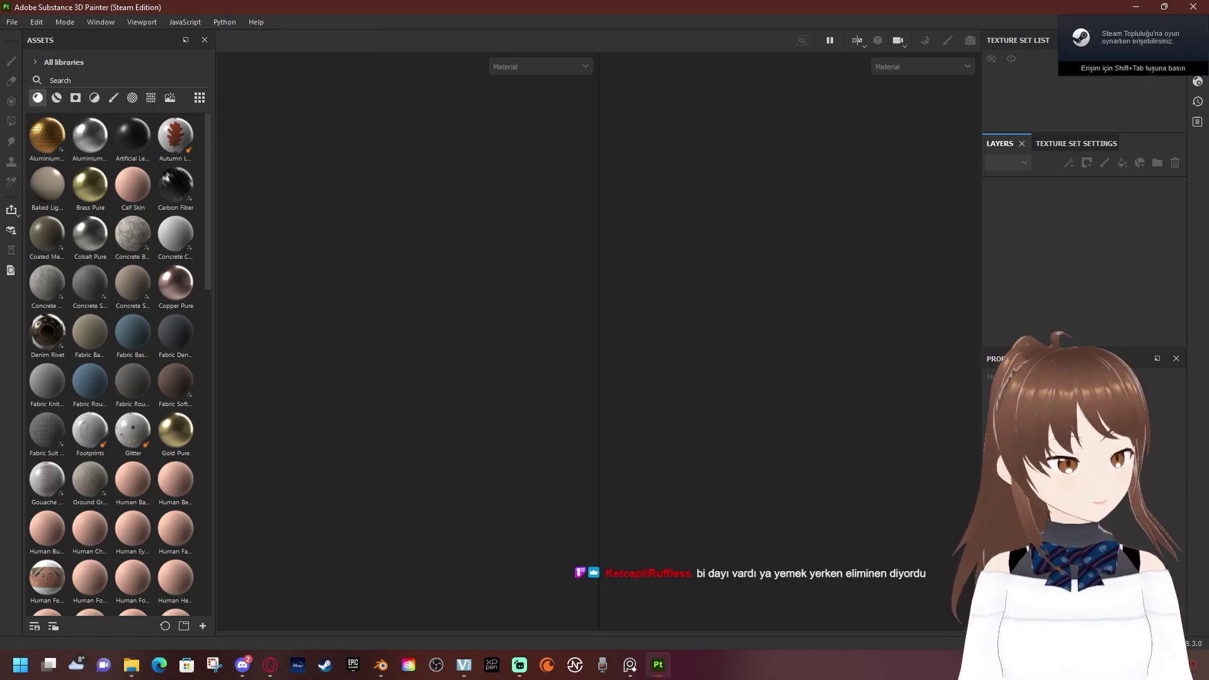
mouse_move(599, 7)
mouse_down()
mouse_move(599, 31)
mouse_move(837, 40)
mouse_up()
click(141, 470)
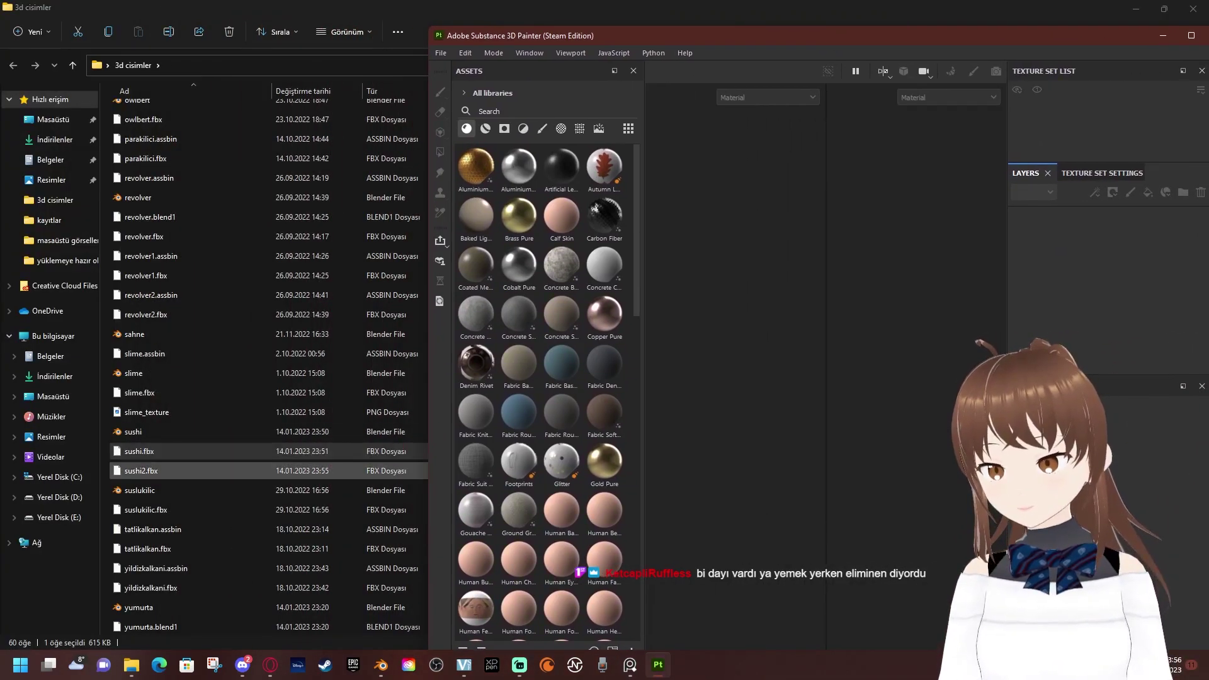
drag(799, 8, 400, 40)
drag(386, 280, 743, 258)
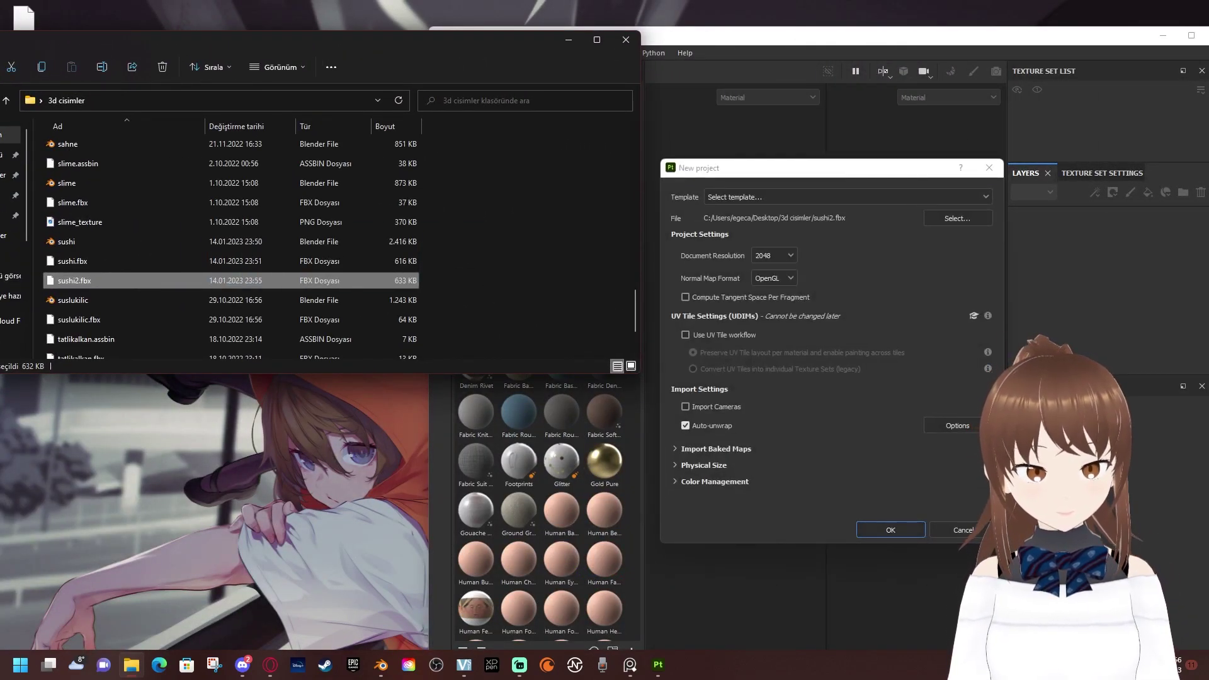
click(685, 426)
click(890, 530)
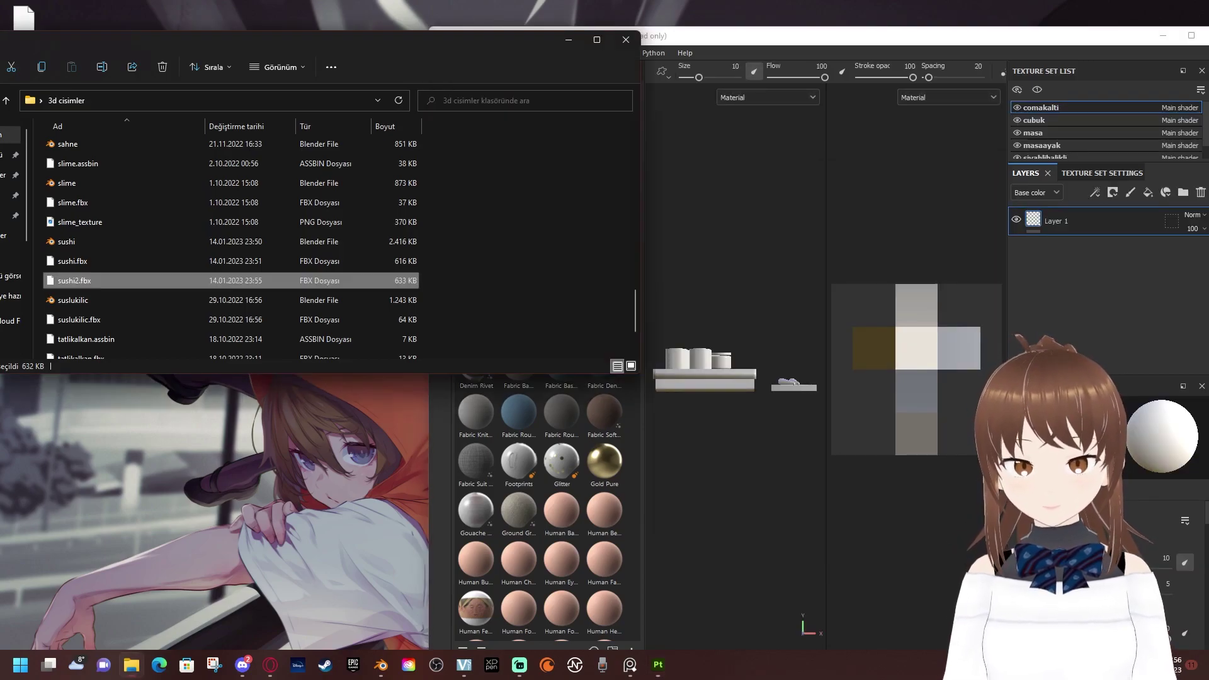
Maximize Painter and show the Base color channel in both 3D and 2D views
click(626, 39)
drag(787, 35, 756, 2)
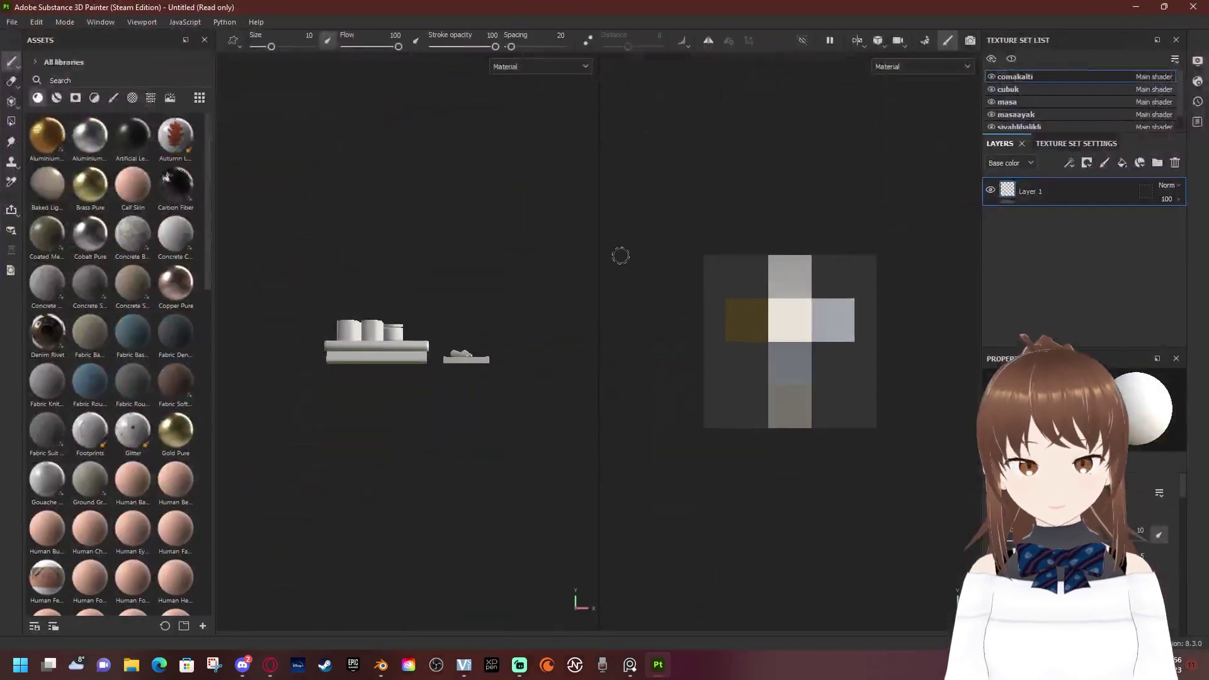
alt+drag(447, 354, 419, 342)
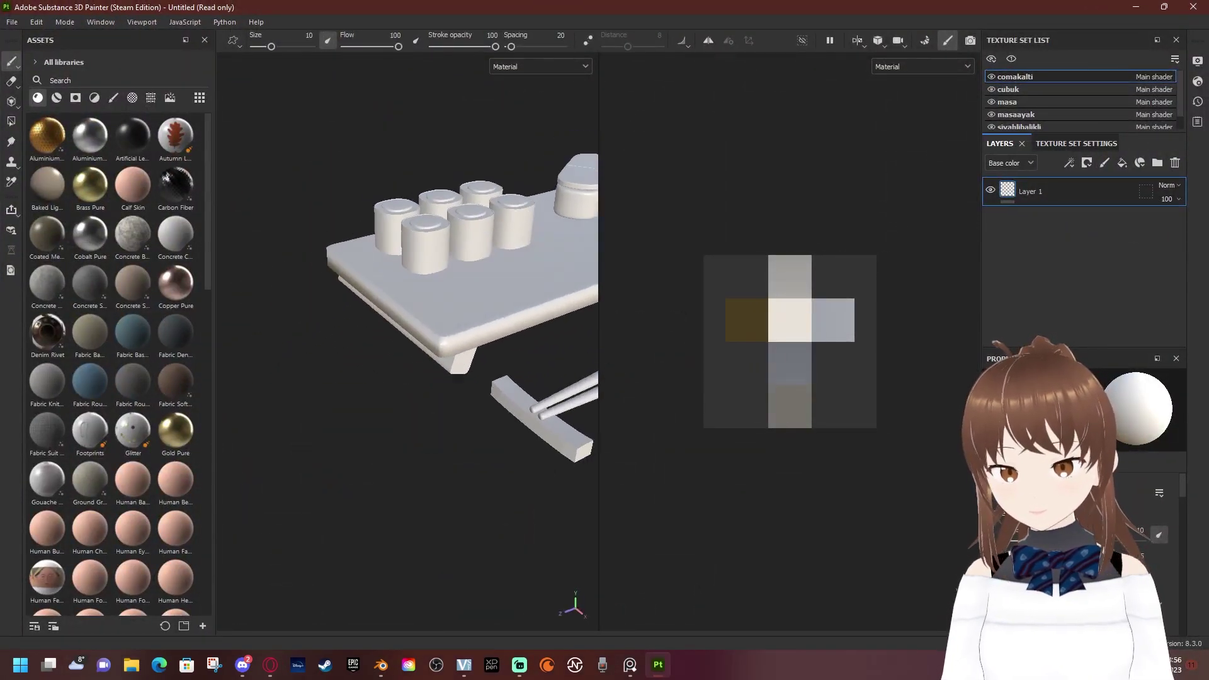
scroll(419, 342, up, 3)
alt+middle_drag(453, 325, 400, 382)
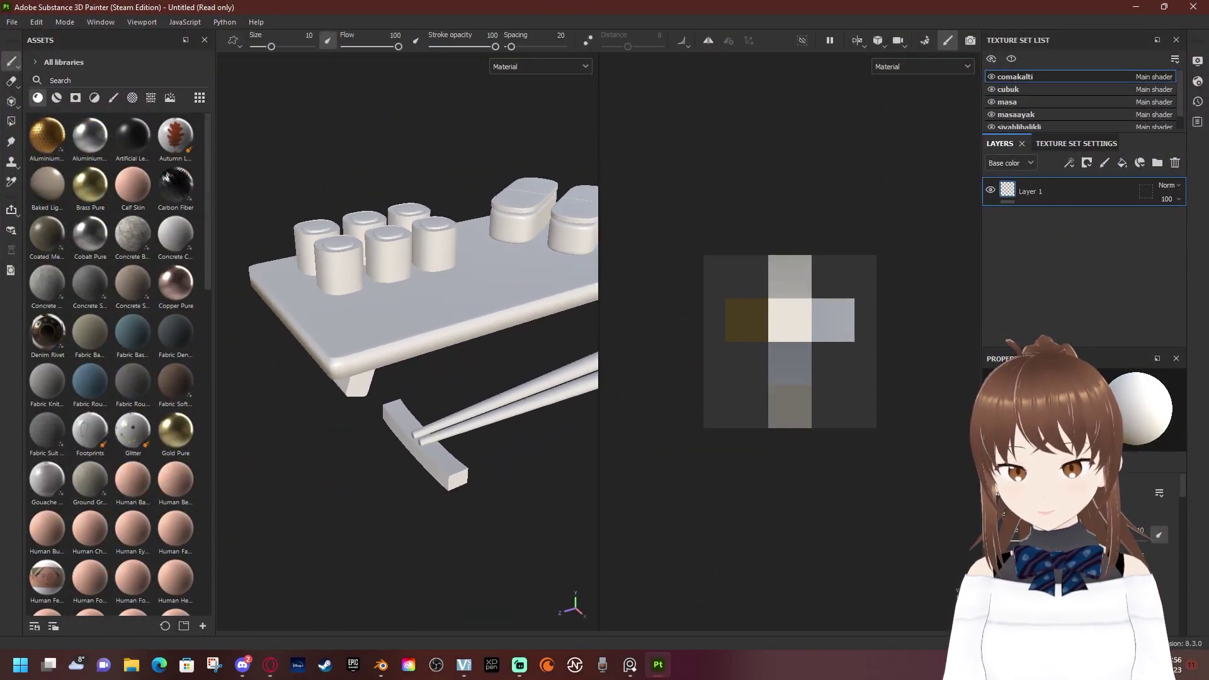
click(571, 71)
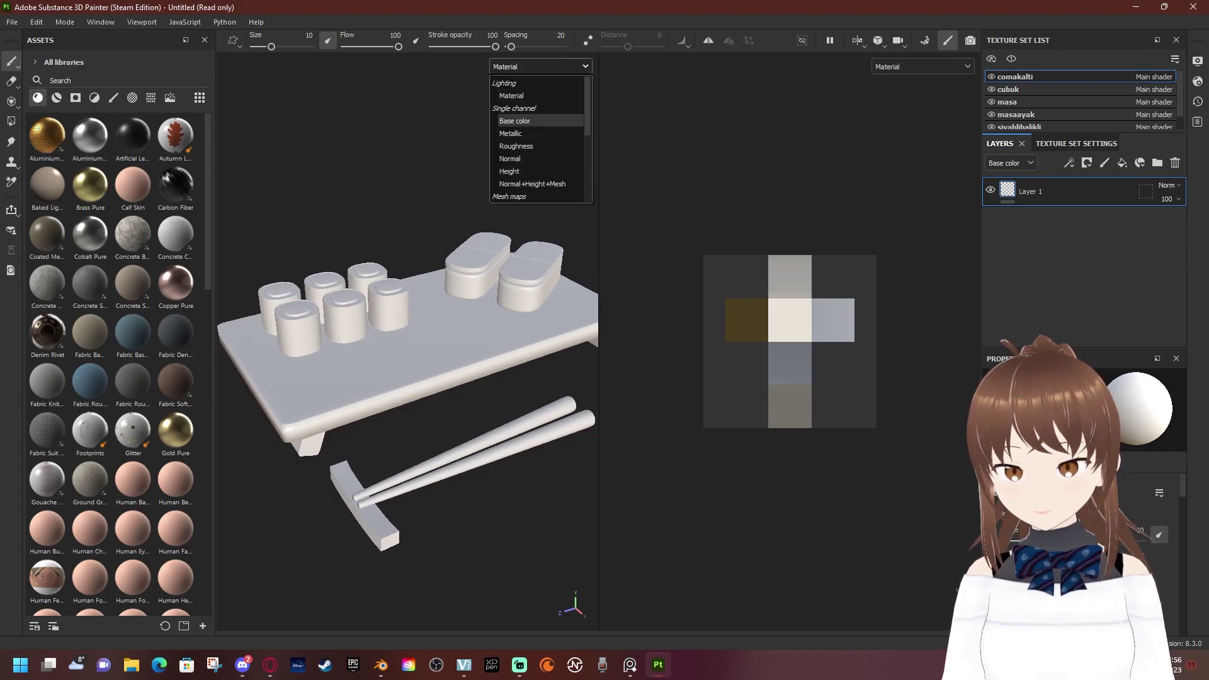
click(545, 121)
click(923, 66)
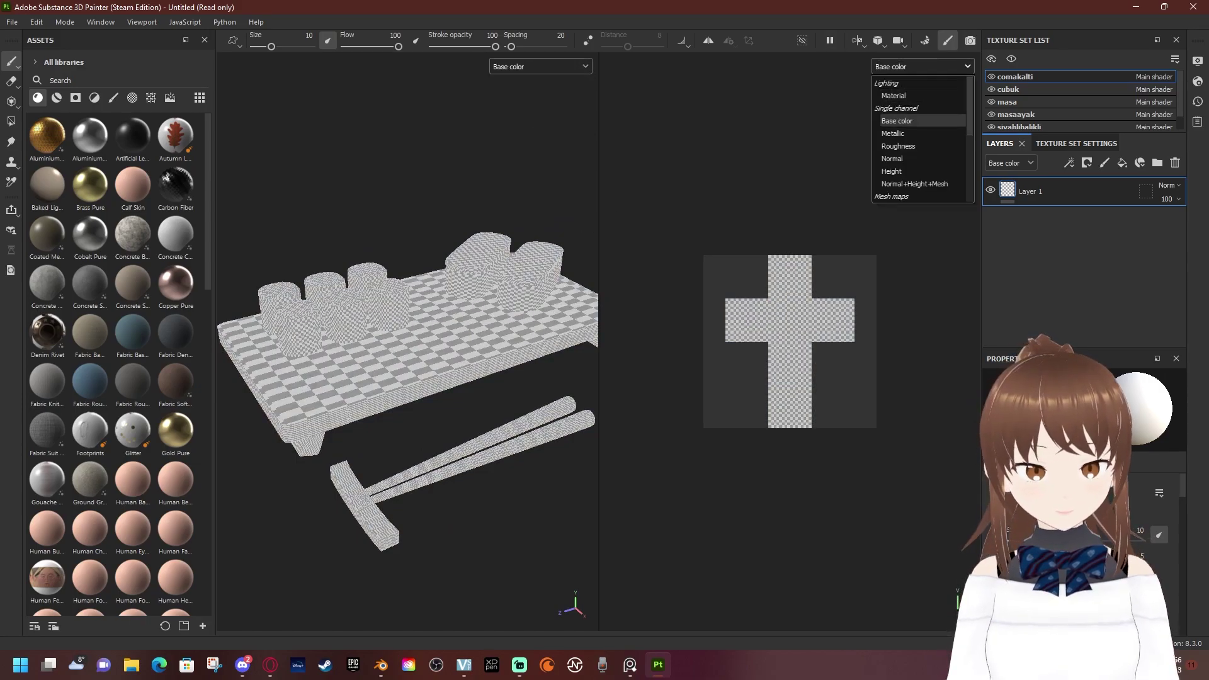
click(907, 119)
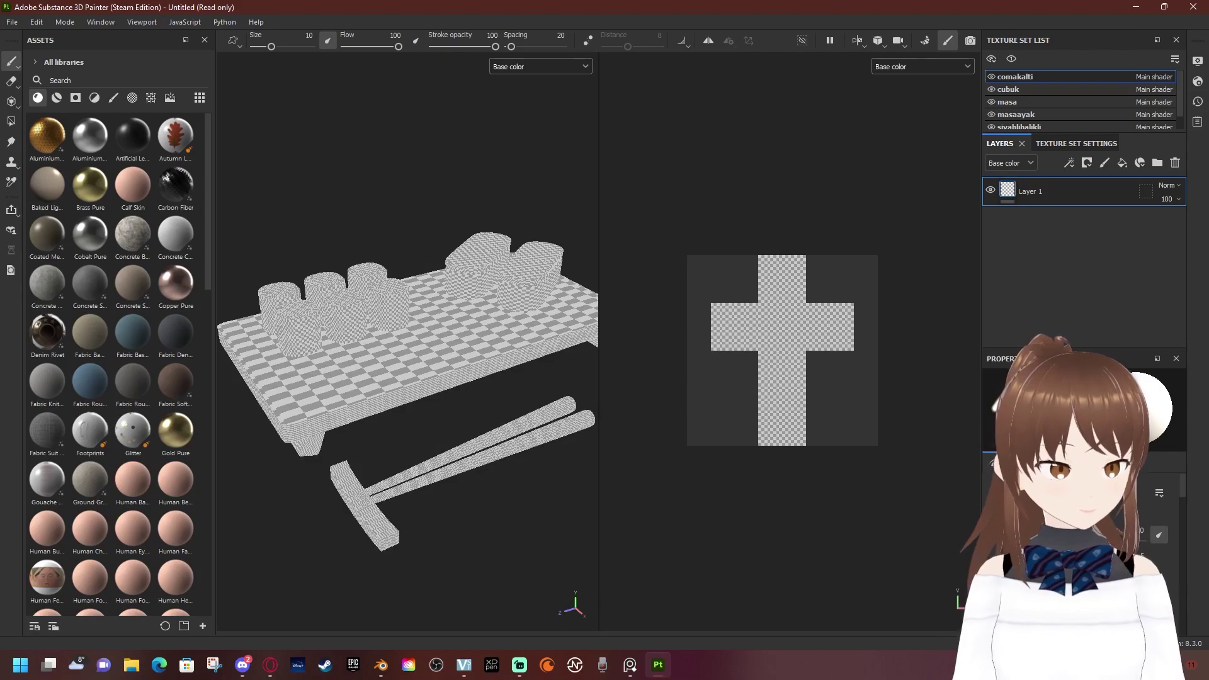
Remove the Roughness and Metallic channels from the comakalti texture set
click(1076, 143)
scroll(1108, 251, down, 3)
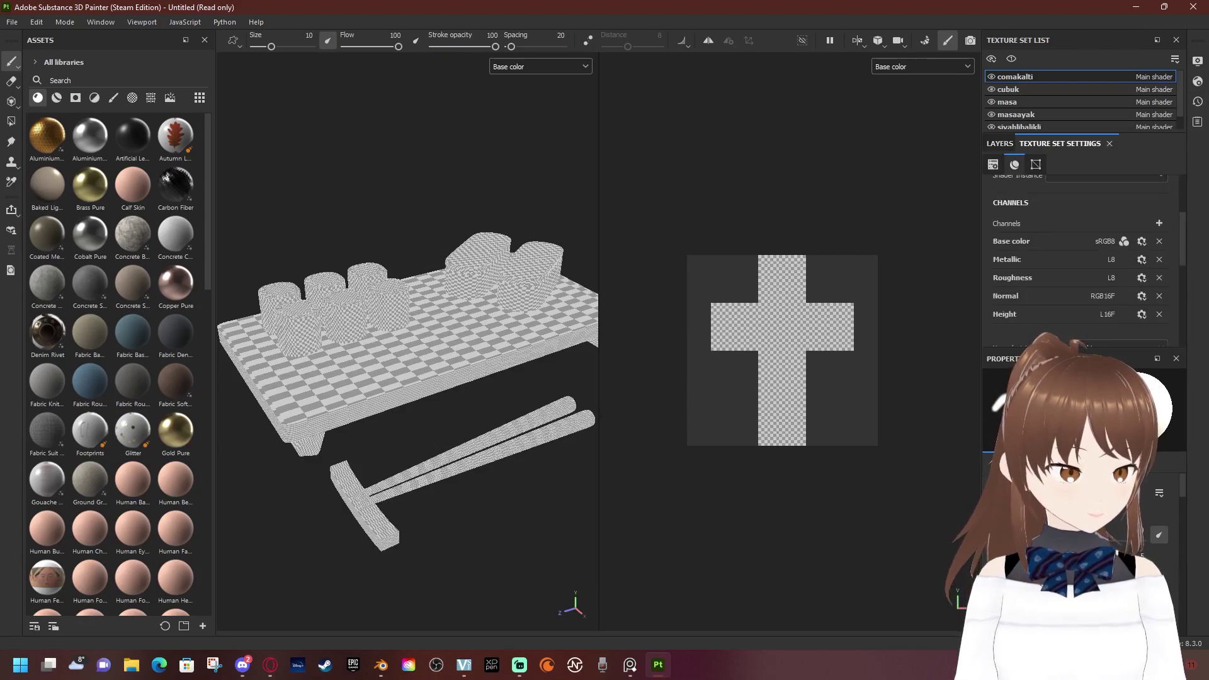
click(1159, 278)
click(1159, 260)
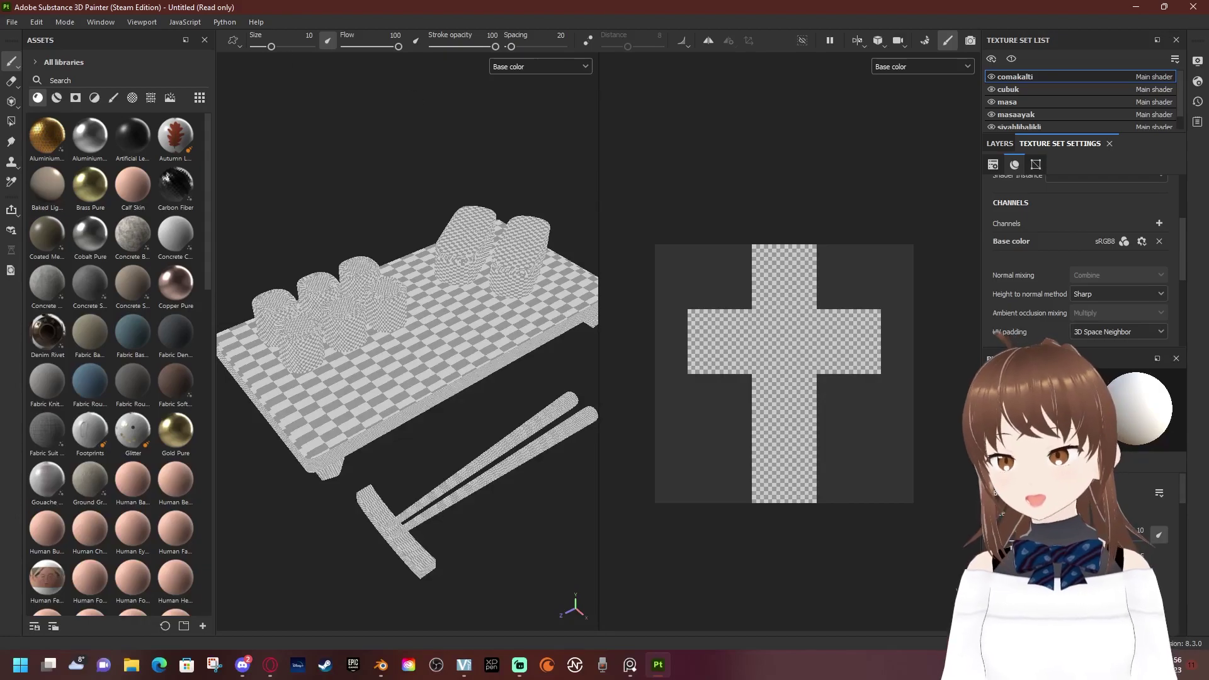
Polygon-fill the holder's UV islands in the 2D view
click(11, 121)
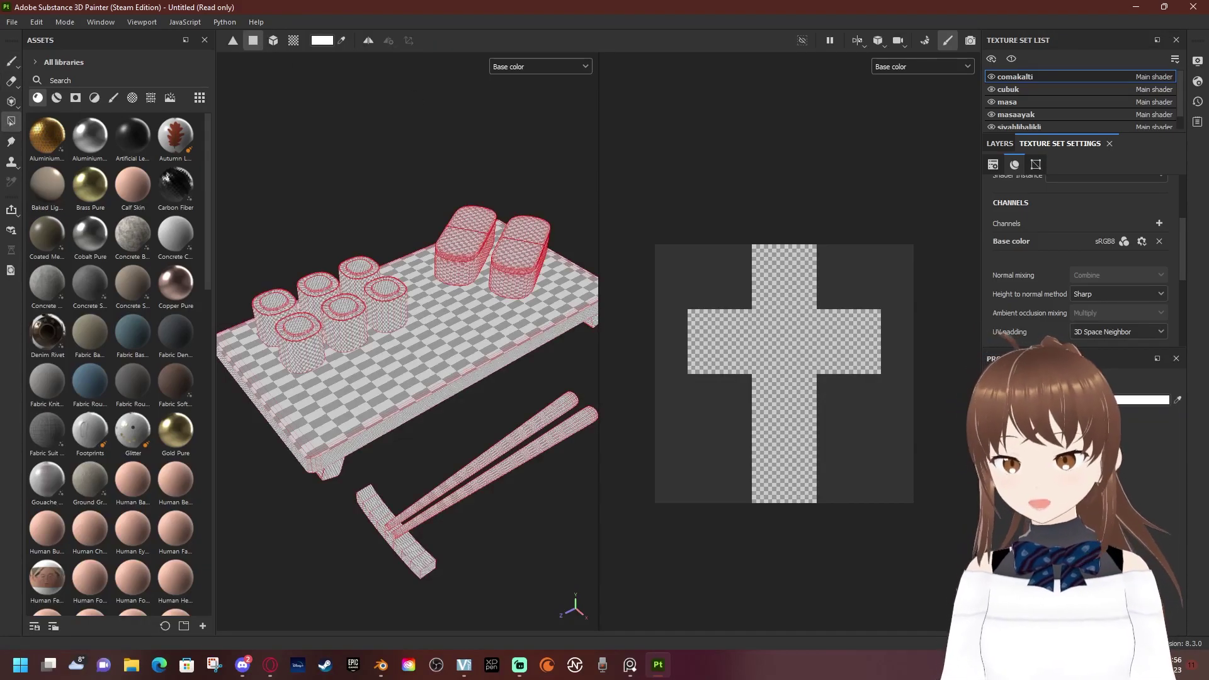
drag(694, 231, 928, 548)
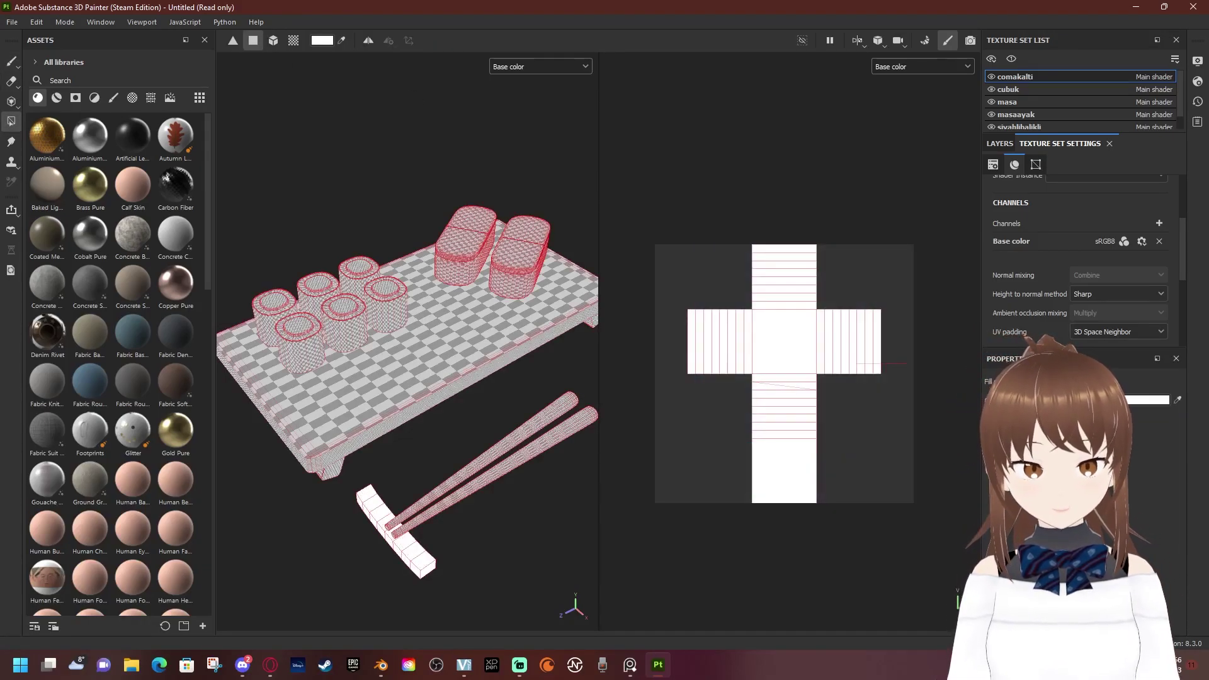
drag(656, 253, 727, 352)
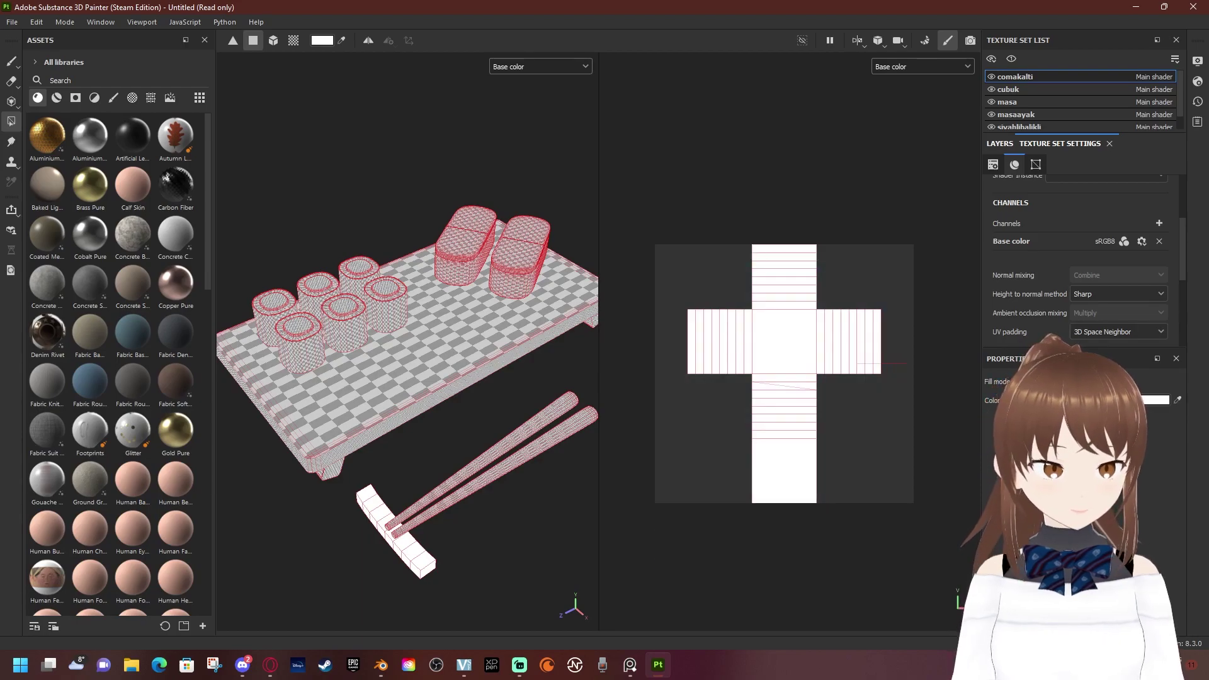
click(1000, 144)
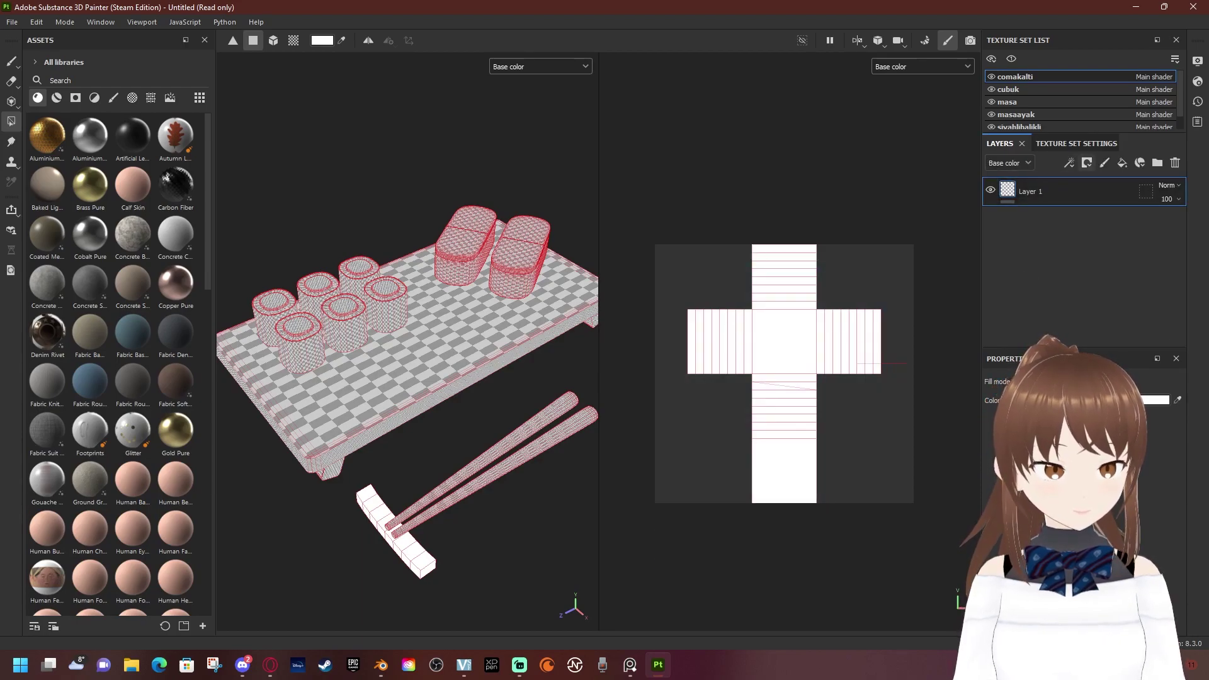
Add a white fill layer to comakalti and move to the cubuk texture set
click(1122, 162)
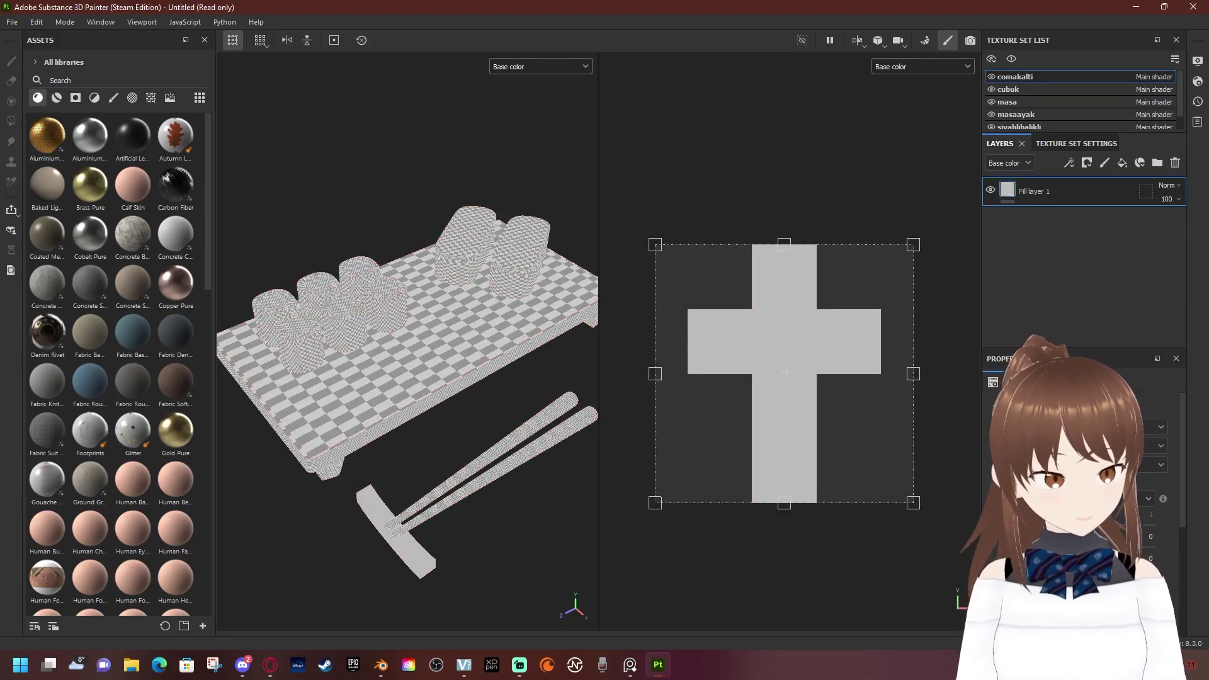
click(1147, 558)
click(899, 445)
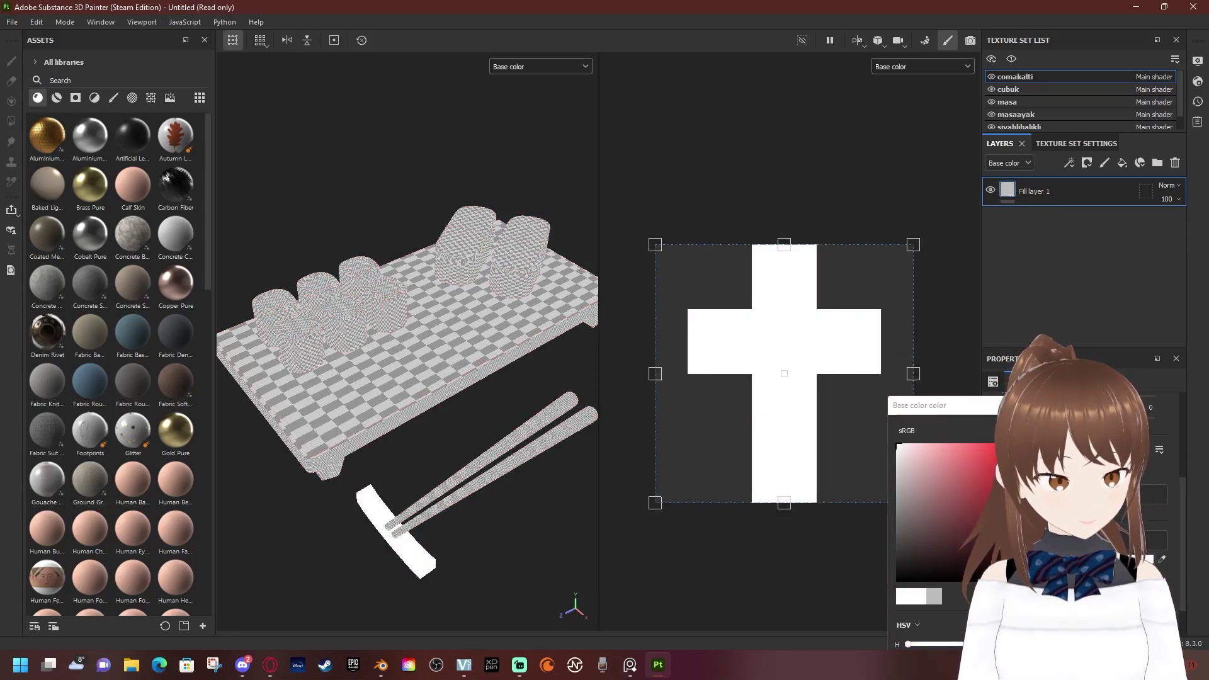
key(Escape)
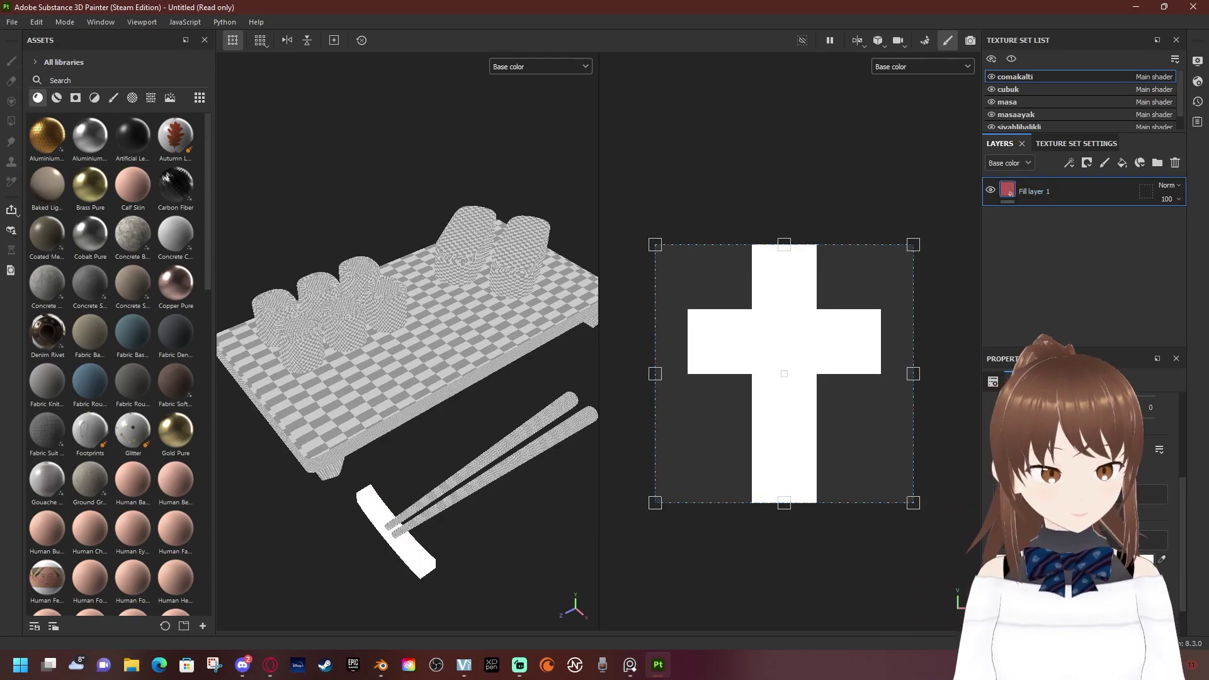
click(1007, 89)
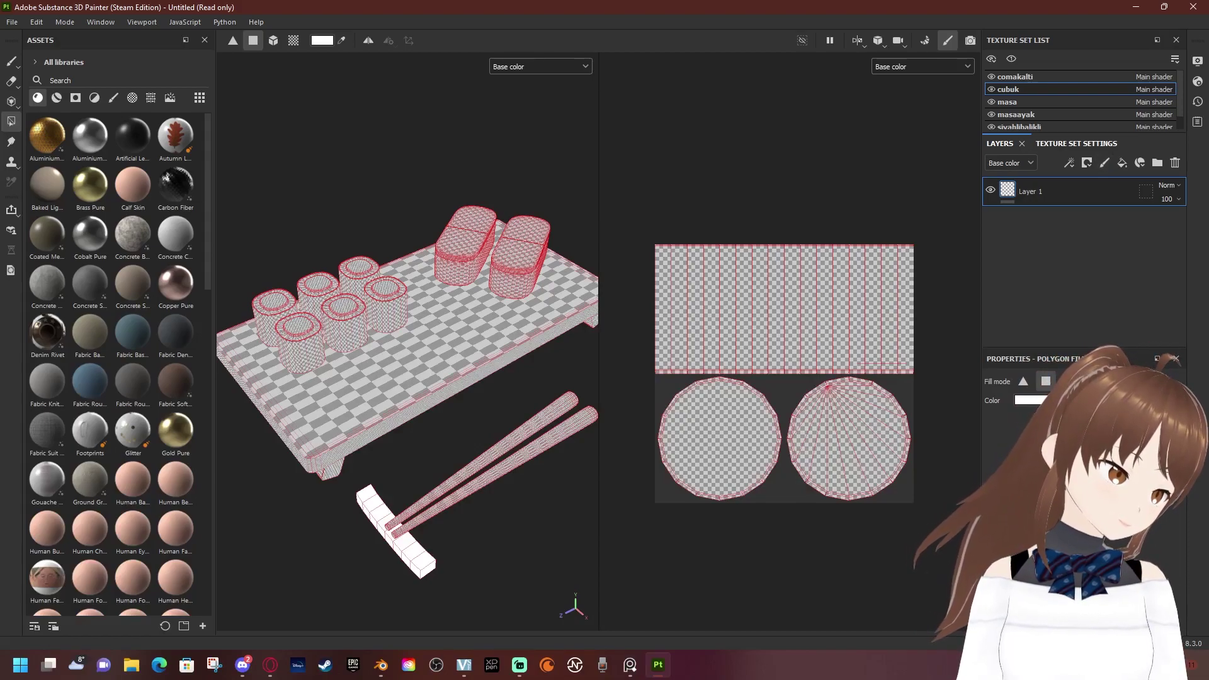
Remove the unneeded Metallic, Roughness and Normal channels from the cubuk texture set
click(1073, 143)
click(1159, 259)
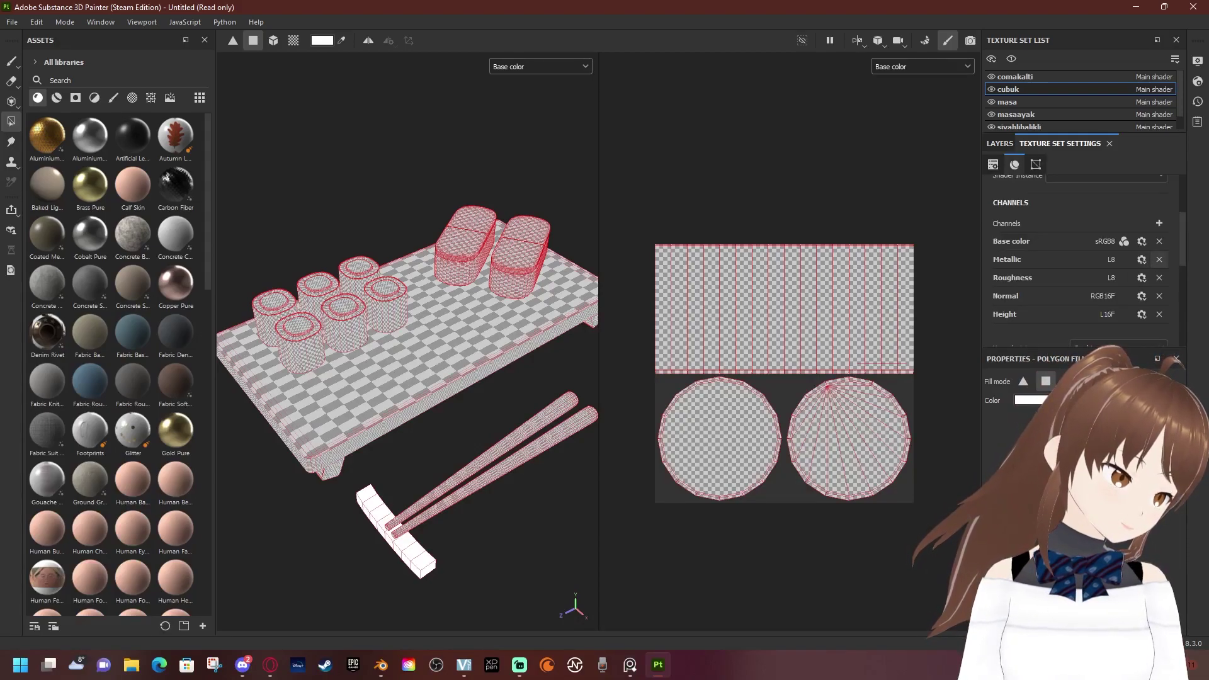
click(1160, 260)
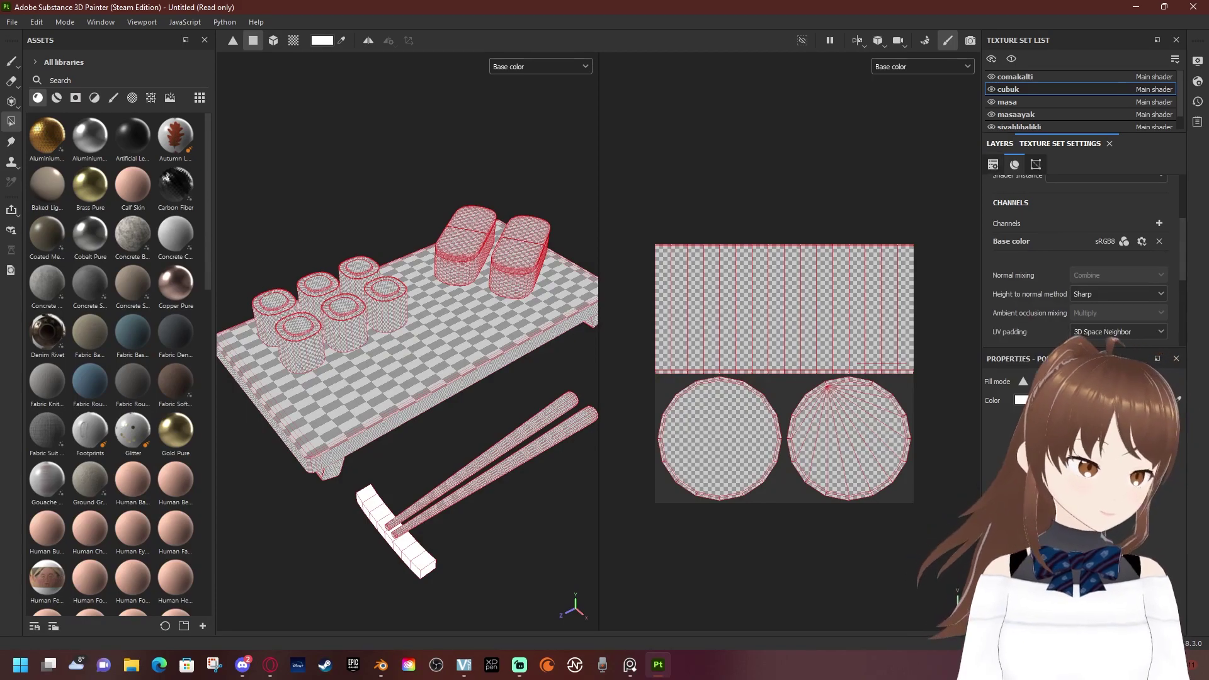
Add a Fill layer to the cubuk set and delete the empty Layer 1
click(1000, 143)
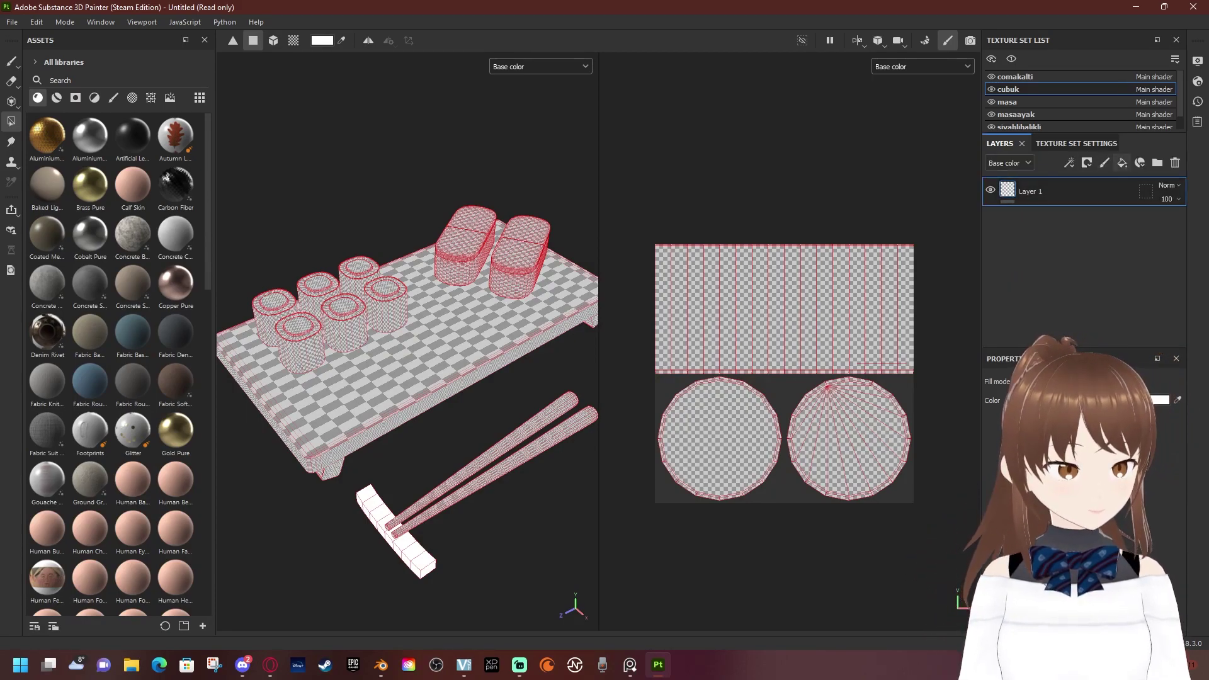
click(1122, 163)
click(1031, 221)
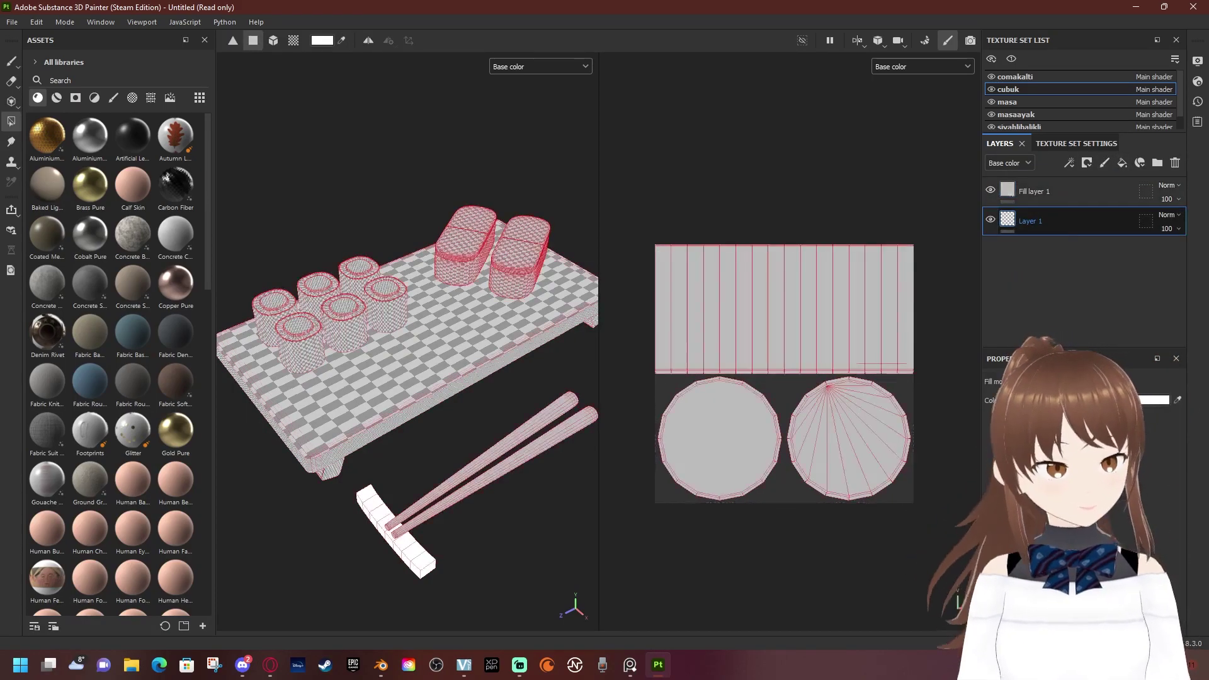
key(Delete)
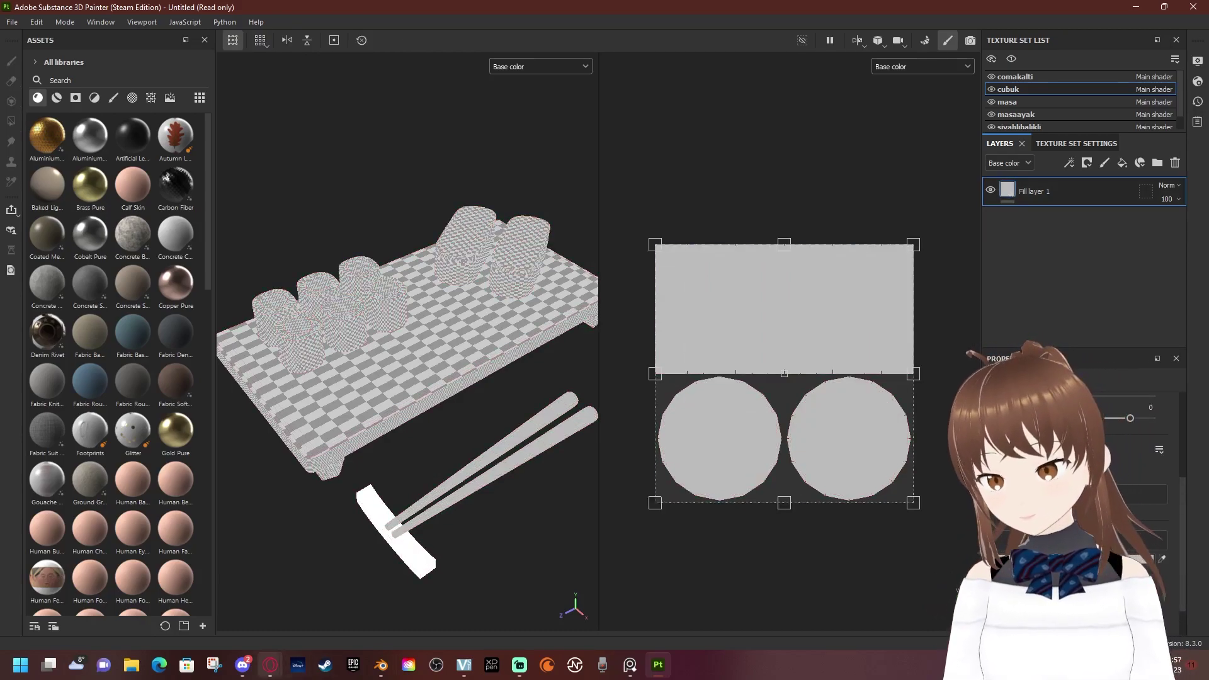
click(270, 665)
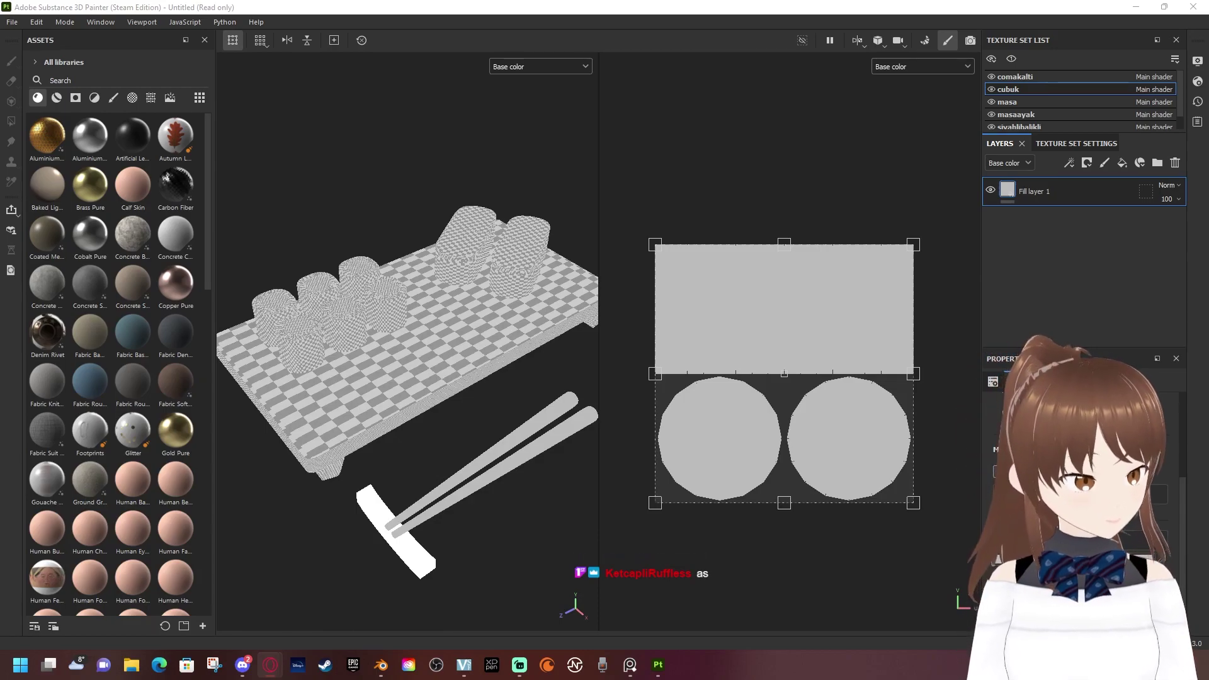
Set the cubuk fill layer's base colour to gold and view the table and chopsticks
drag(908, 644, 917, 643)
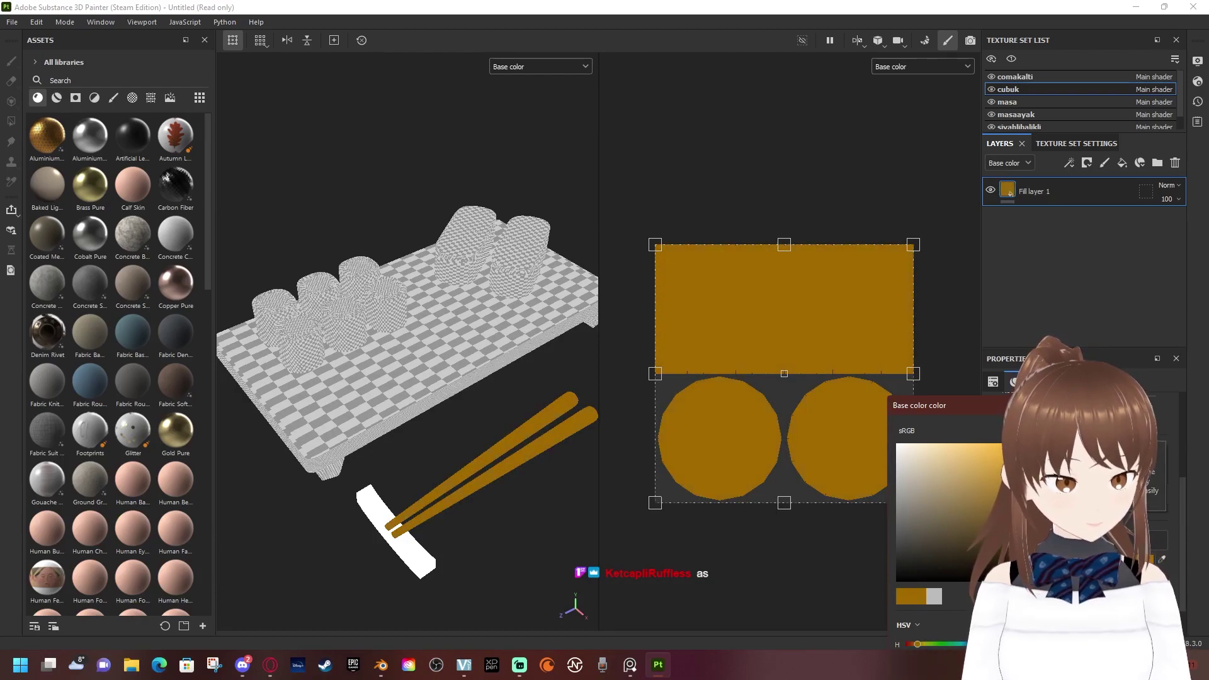
key(Escape)
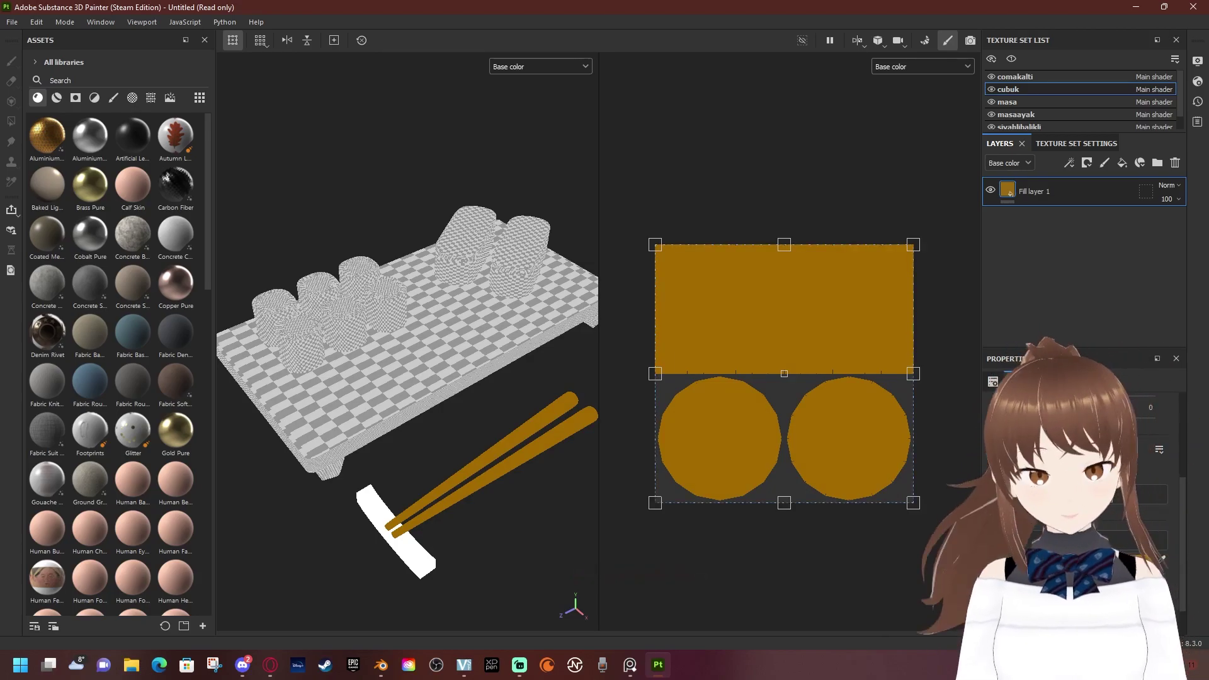
scroll(406, 346, up, 1)
scroll(407, 346, up, 1)
scroll(407, 346, up, 2)
scroll(407, 346, down, 2)
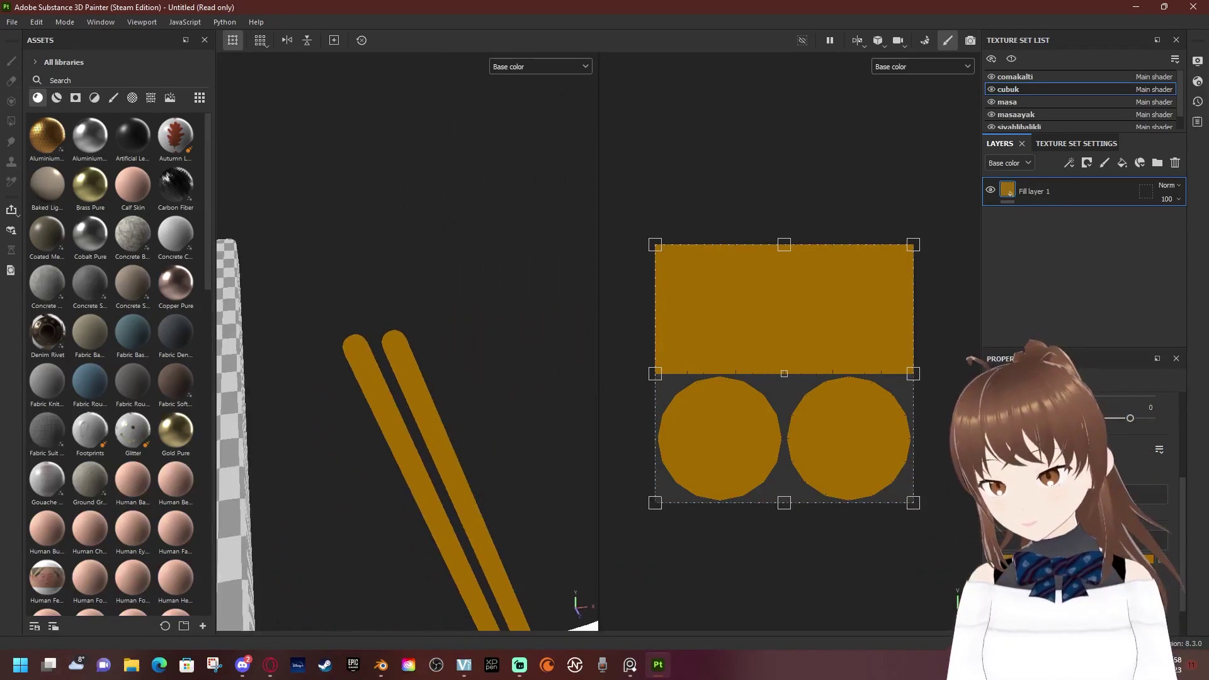
mouse_move(407, 347)
alt+mouse_down()
mouse_move(497, 356)
mouse_move(586, 330)
alt+mouse_up()
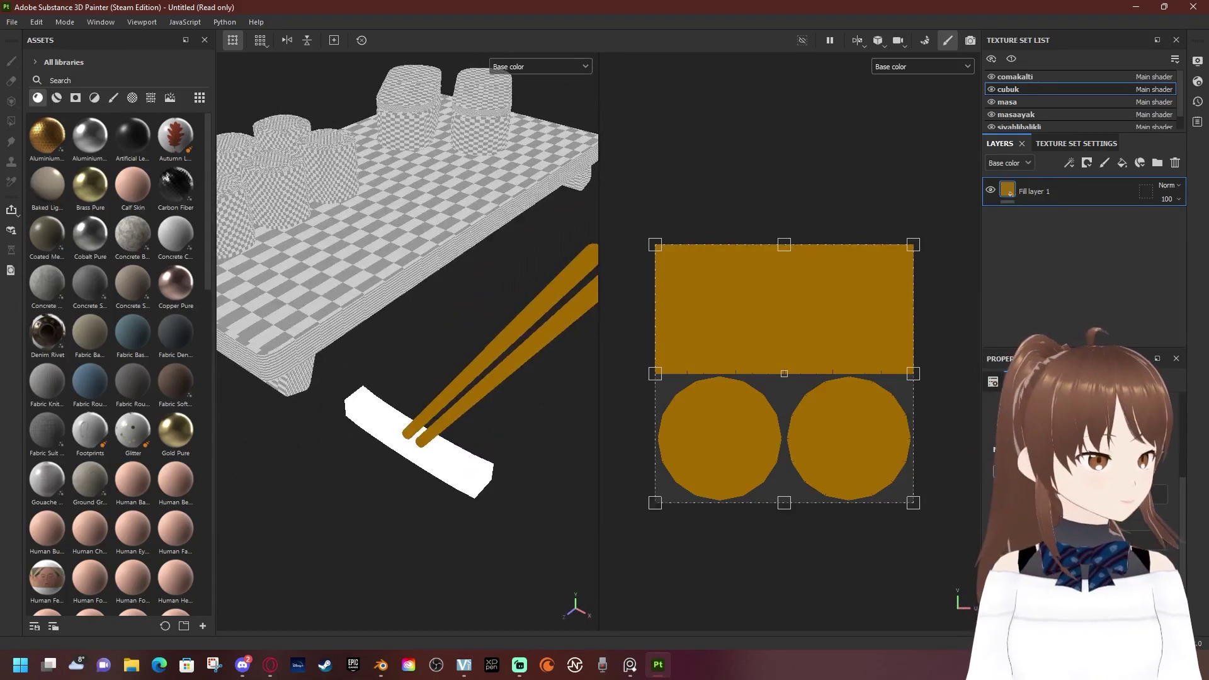
Adjust the fill colour to light tan and orbit to check the chopsticks
key(alt+Tab)
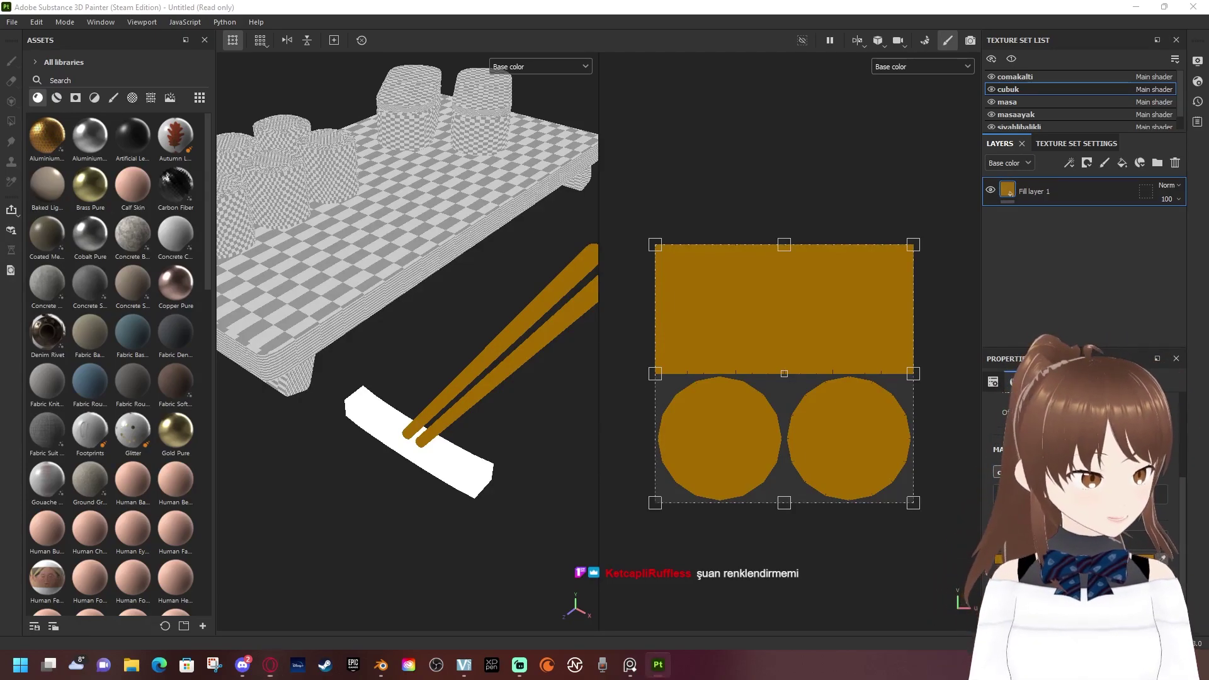
key(Return)
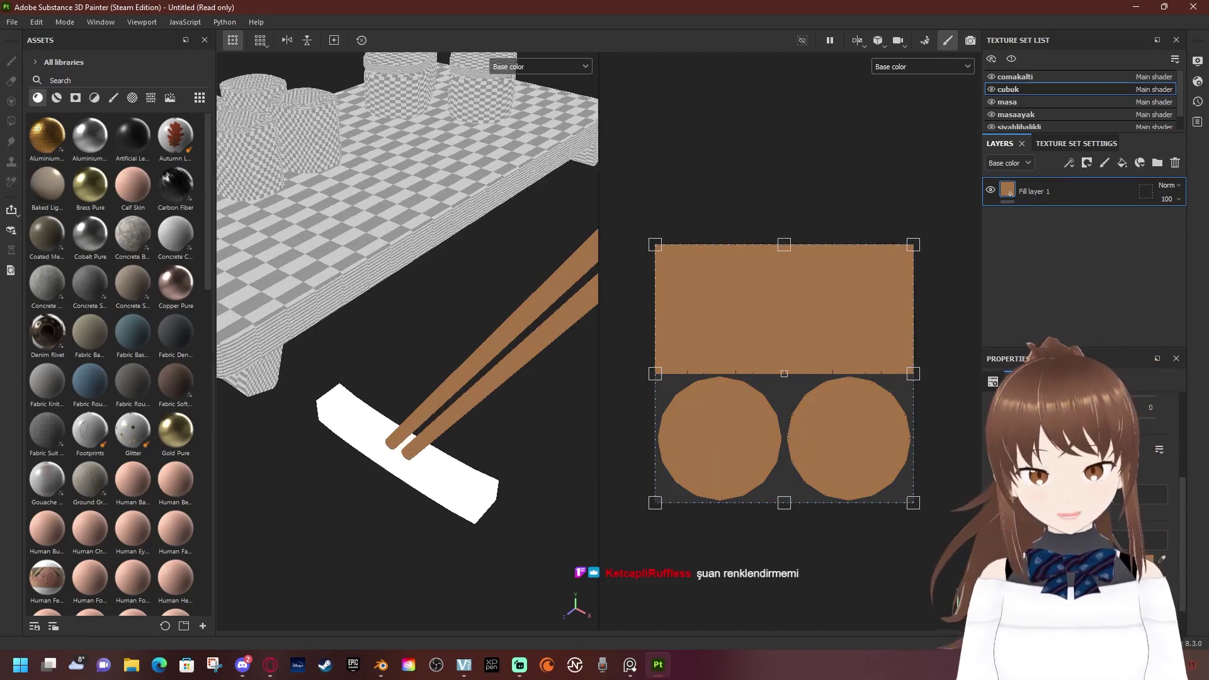
alt+drag(409, 283, 441, 271)
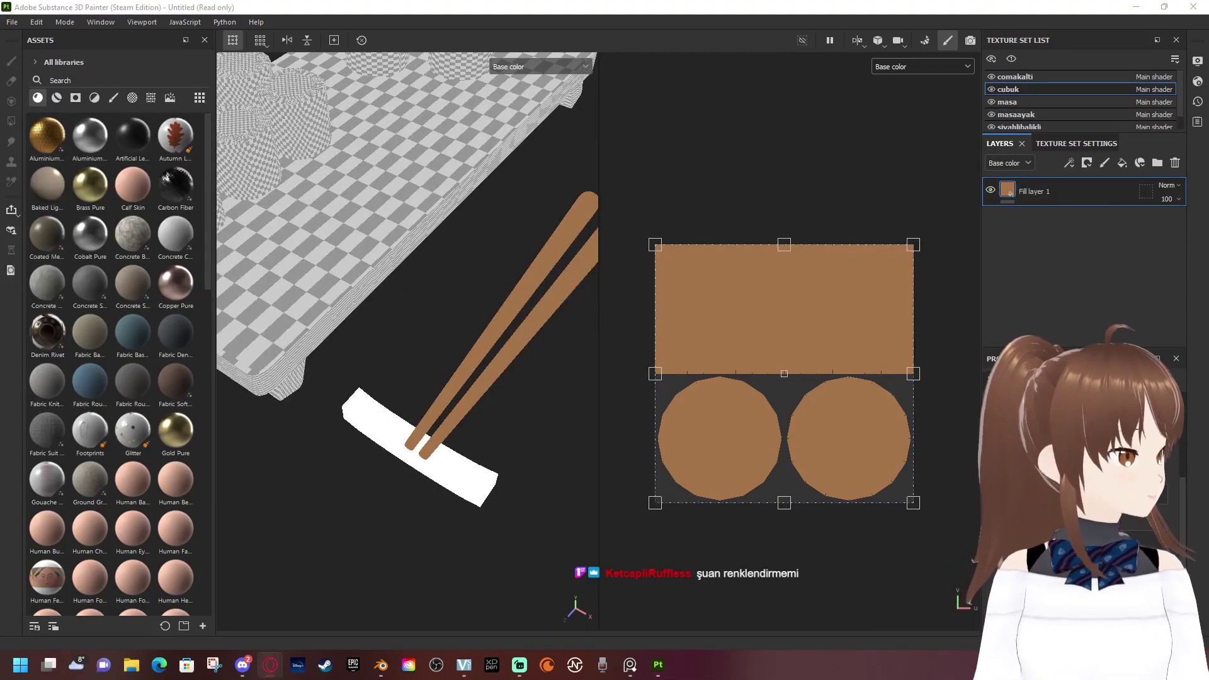
key(alt+Tab)
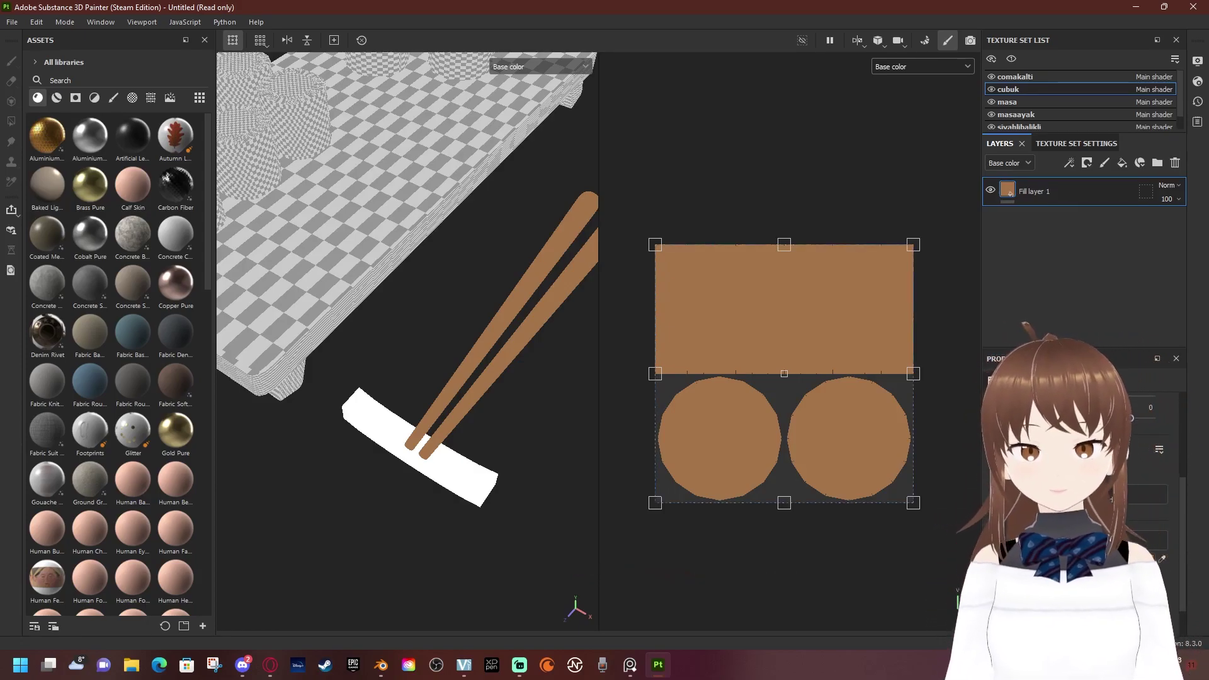
alt+drag(409, 283, 441, 264)
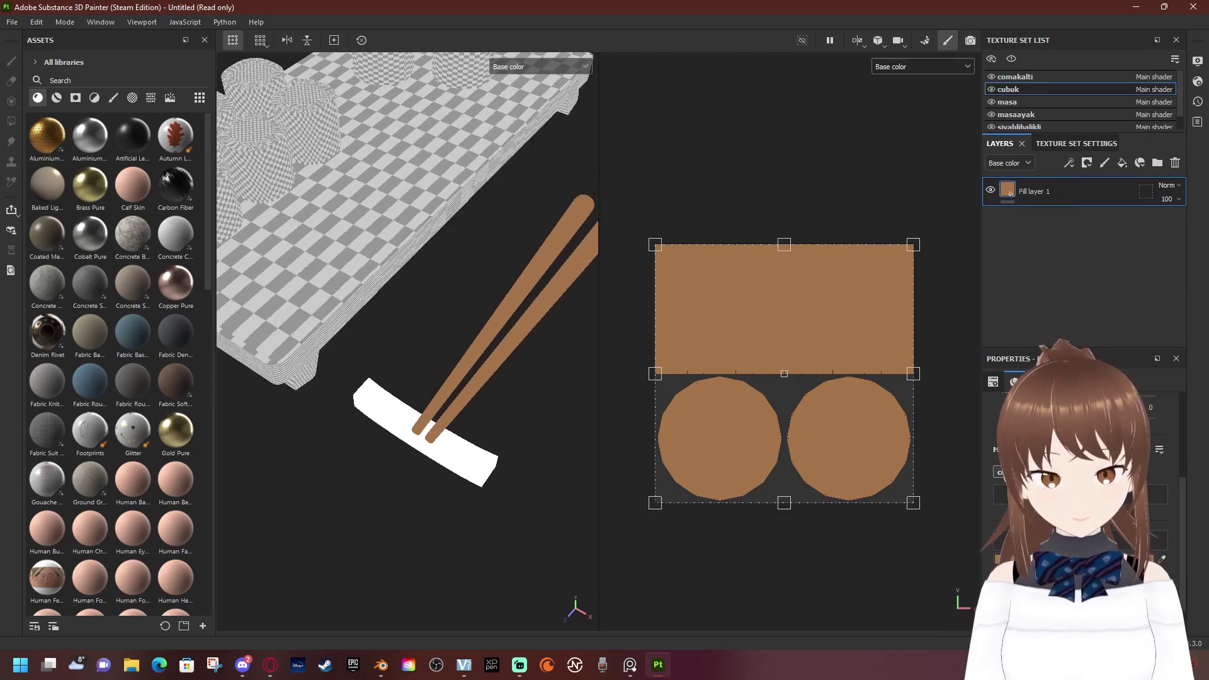
Give the masa texture set a Fill layer using the chopsticks' sampled brown
click(1007, 101)
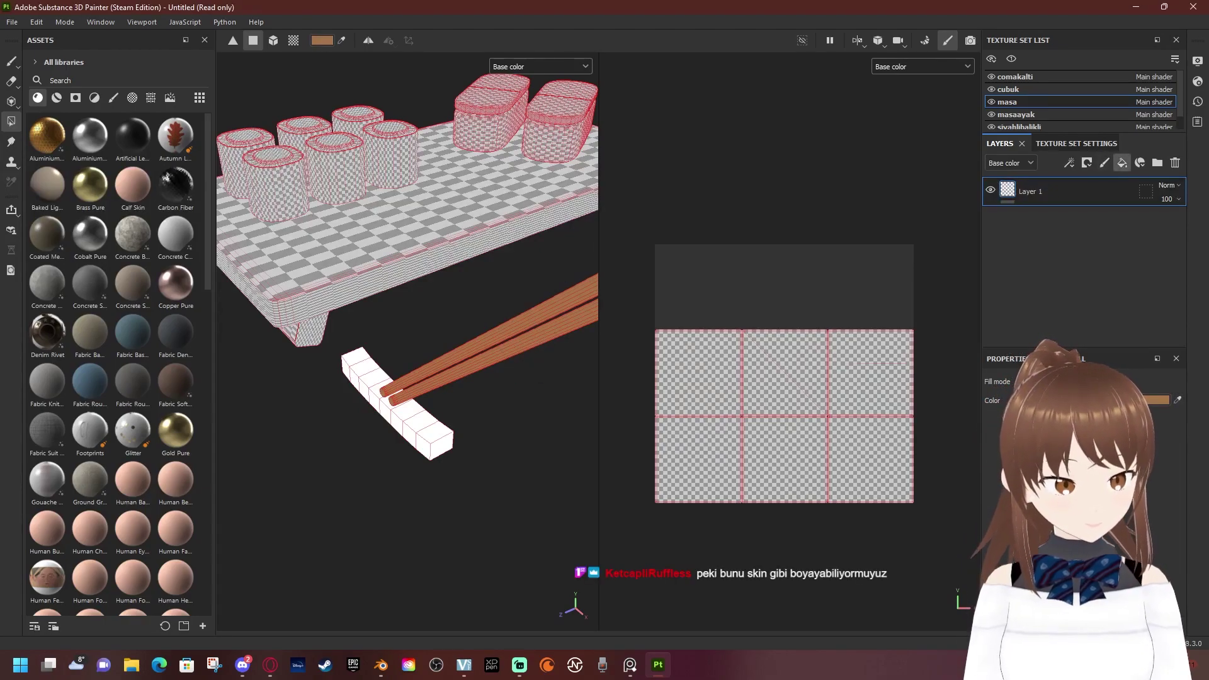
click(1122, 162)
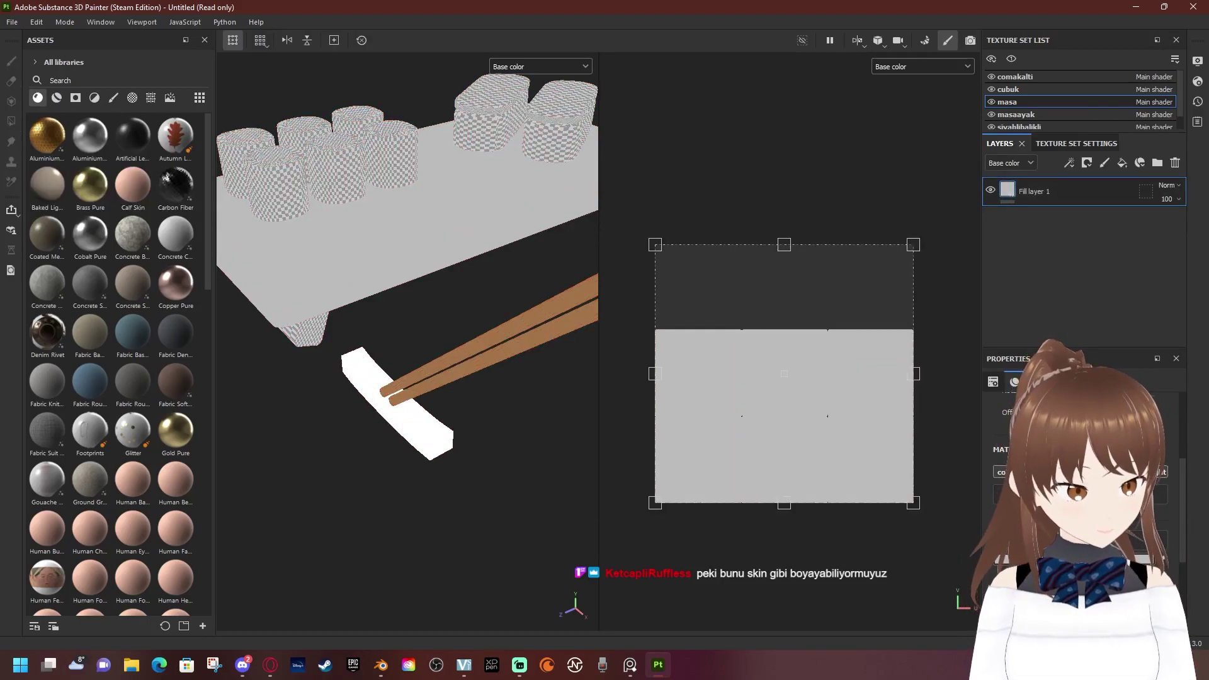
click(508, 370)
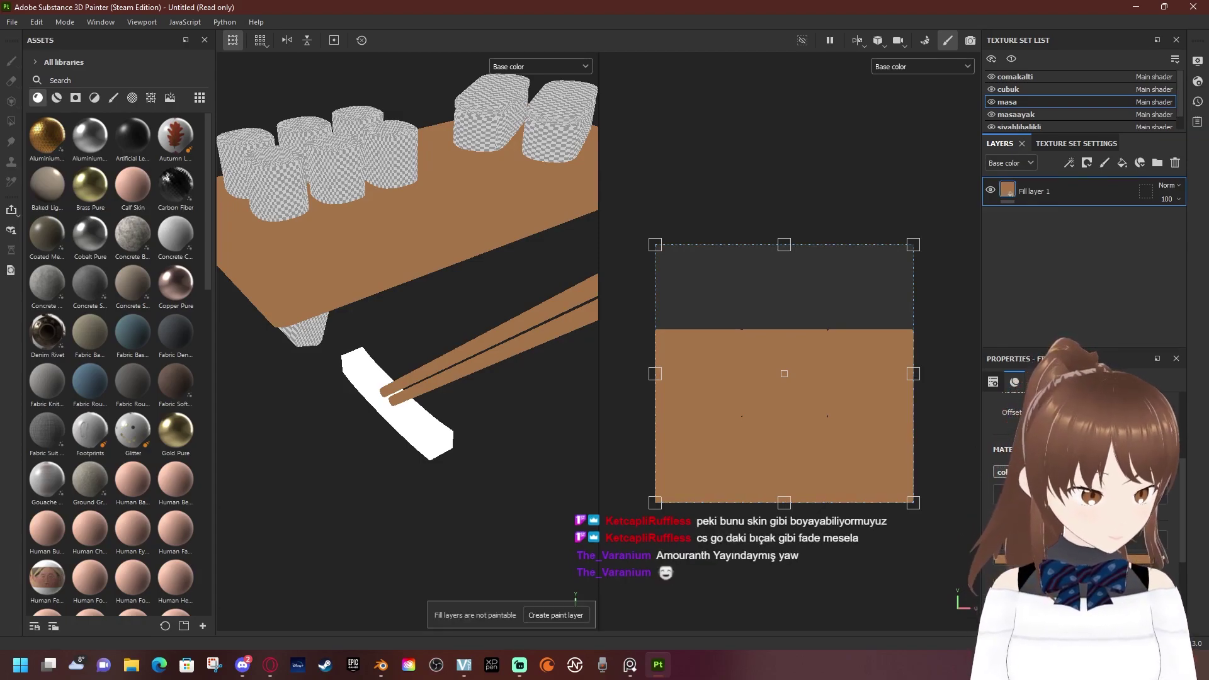
Give the masaayak texture set a brown Fill layer and delete its empty Layer 1
click(1016, 114)
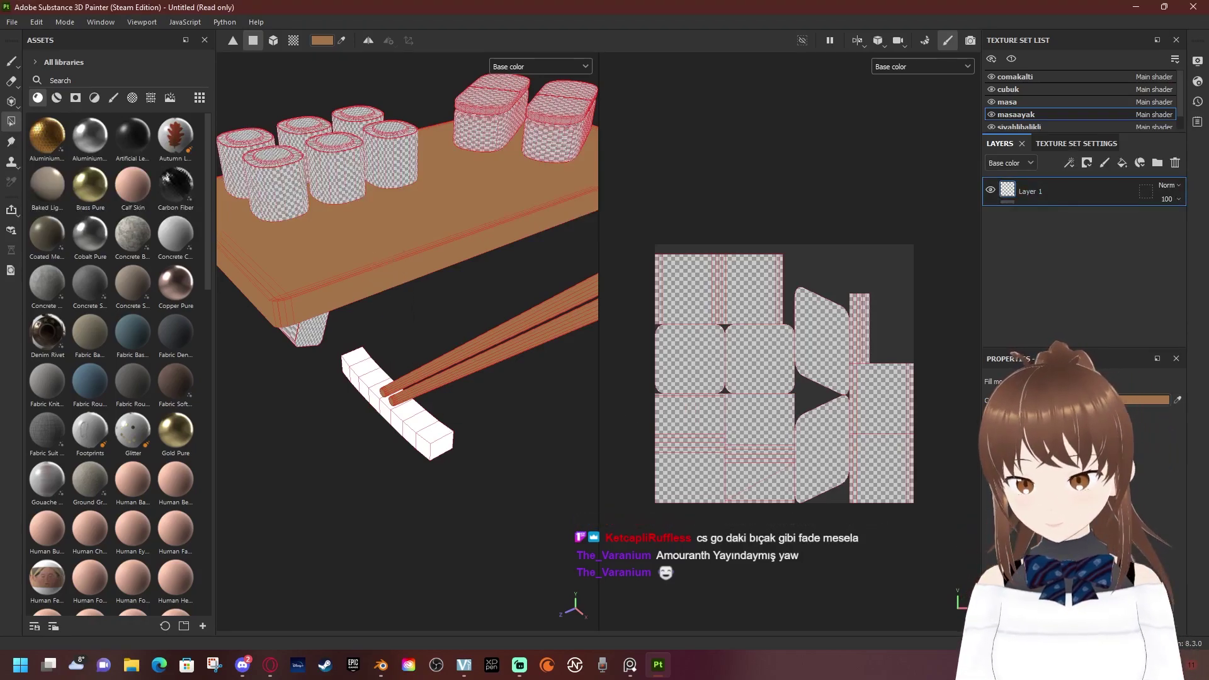
click(1122, 162)
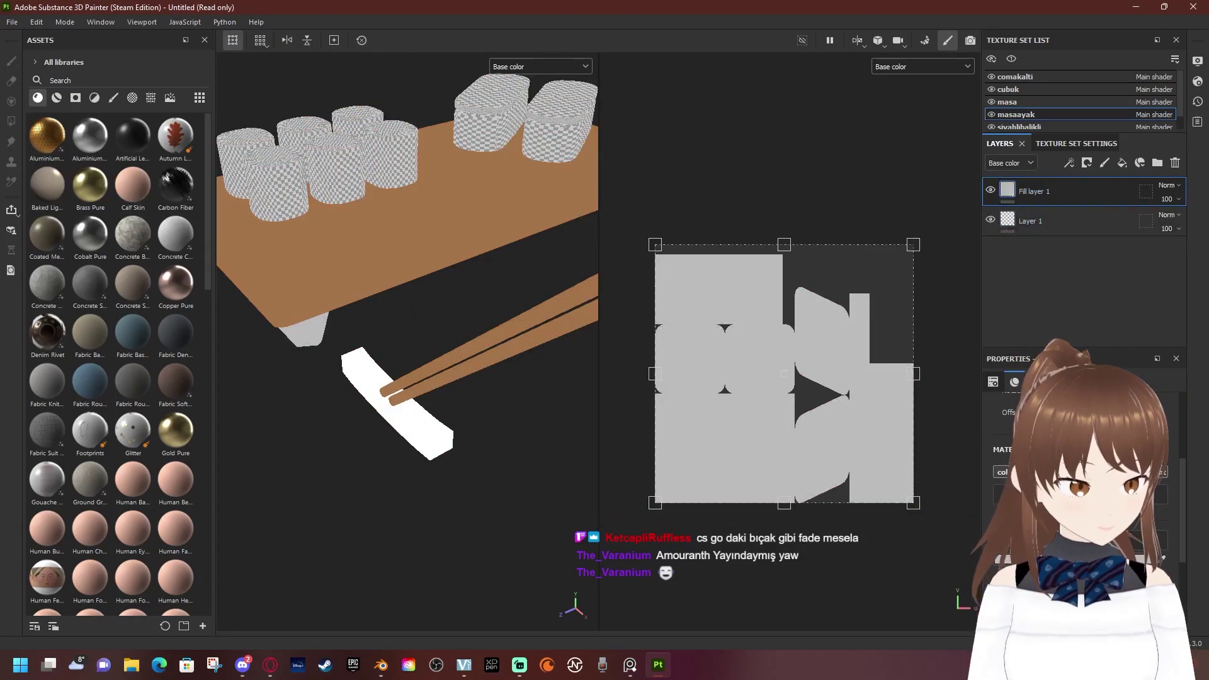
click(1162, 558)
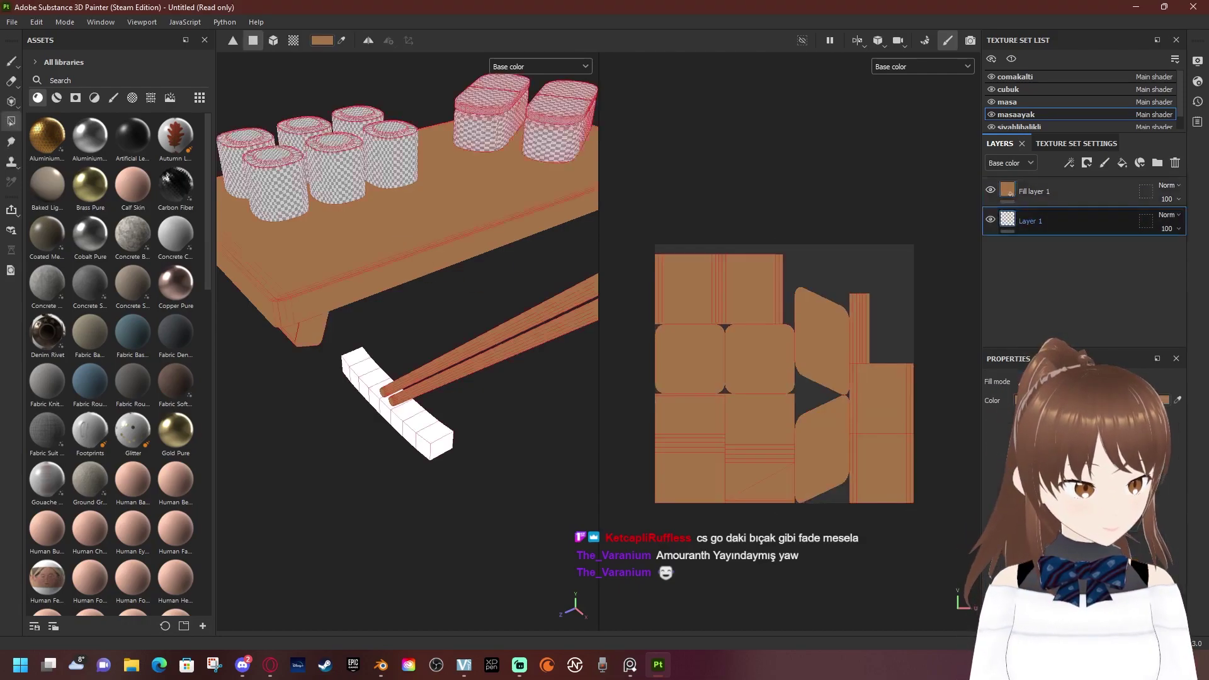
key(Delete)
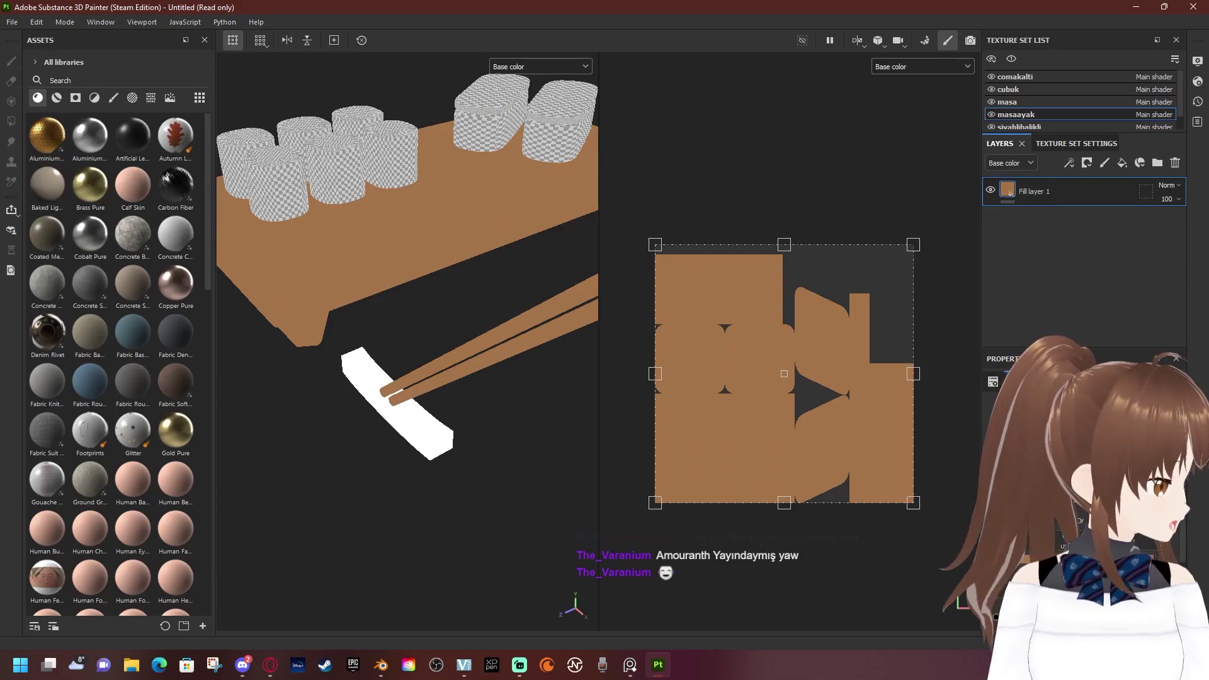
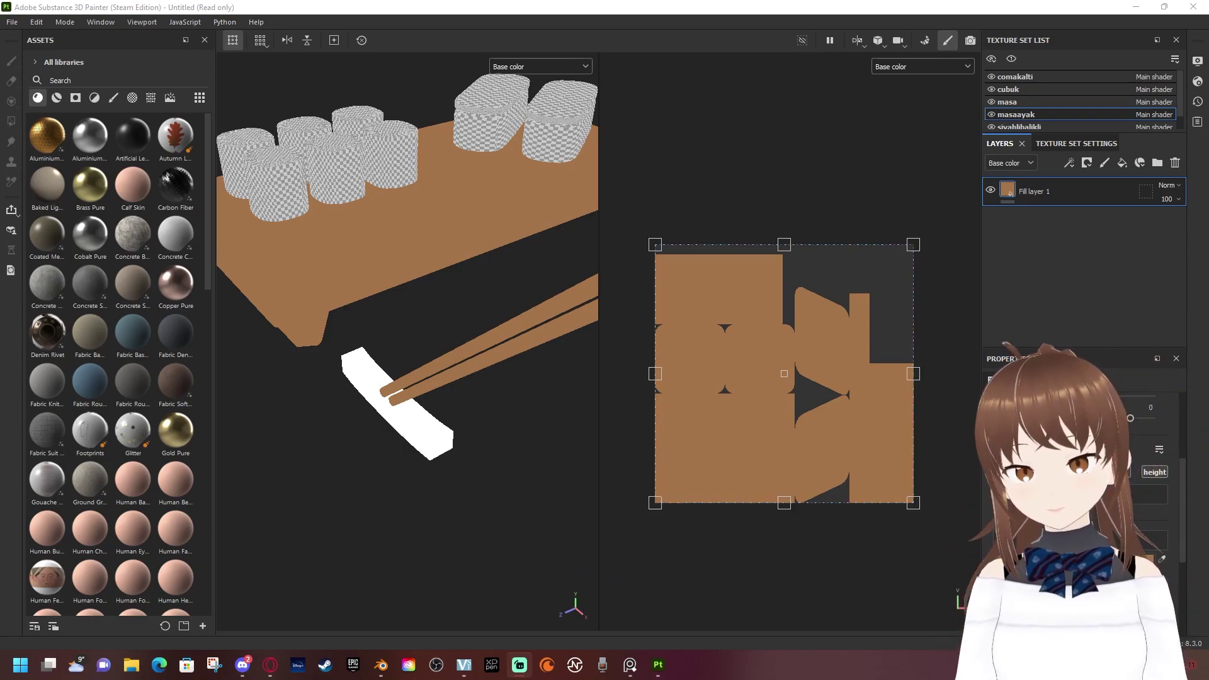
Select the siyahlibalikli texture set, switch to Polygon Fill (key 4) and zoom the UV view
scroll(406, 265, up, 2)
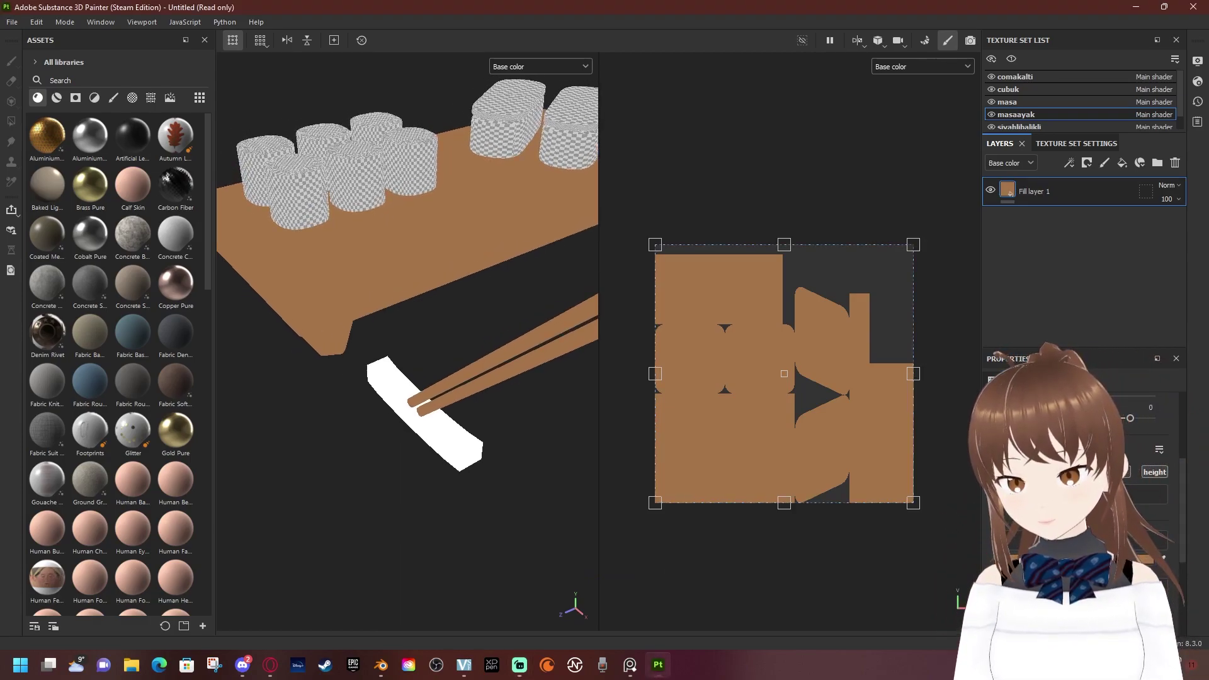
scroll(1080, 100, down, 1)
click(1018, 114)
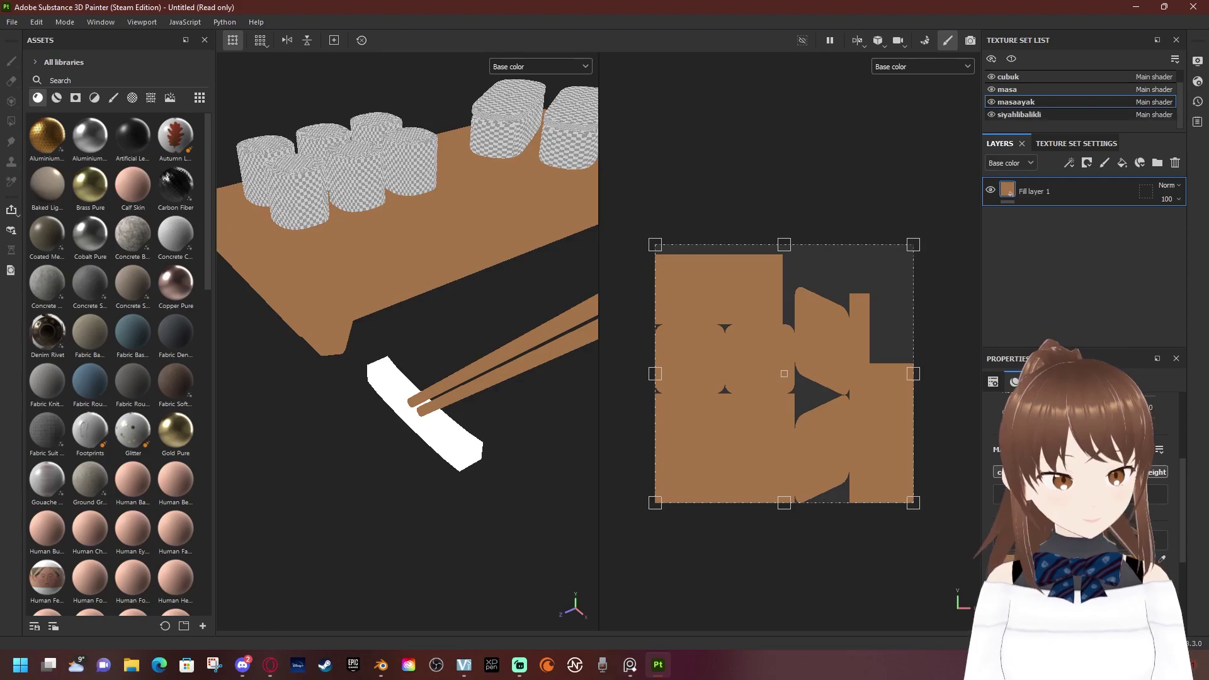
key(4)
scroll(741, 304, up, 1)
scroll(741, 304, up, 1)
scroll(741, 304, up, 1)
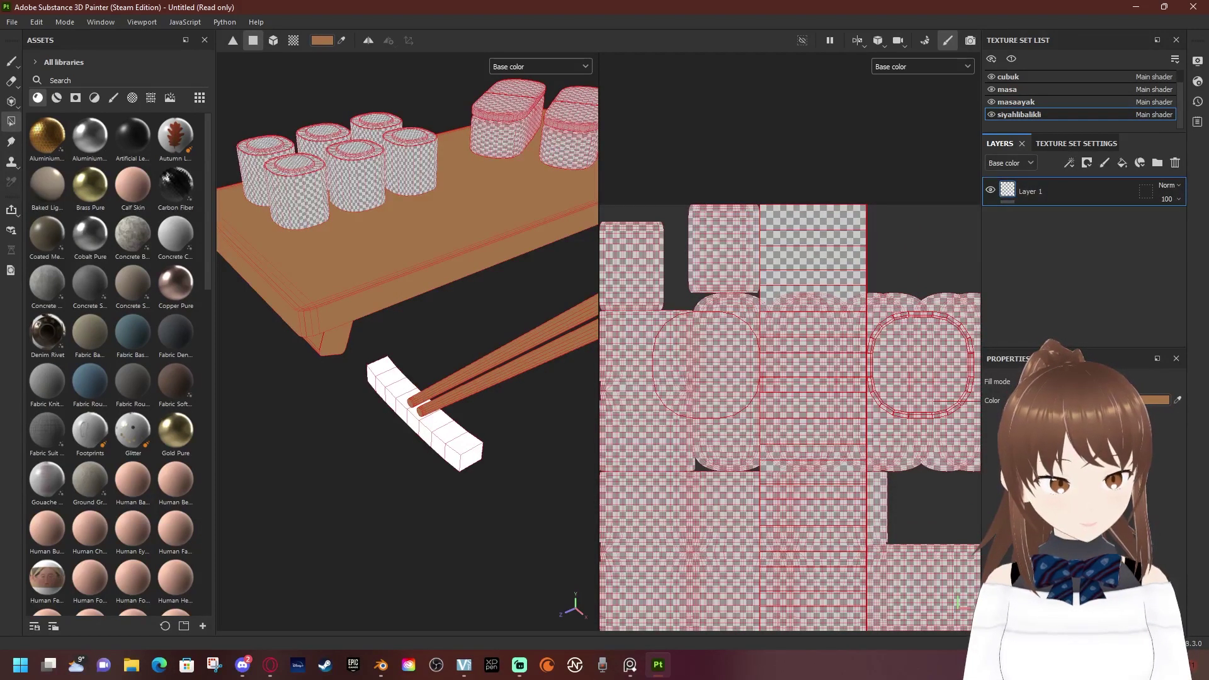
scroll(772, 340, down, 1)
scroll(567, 309, down, 1)
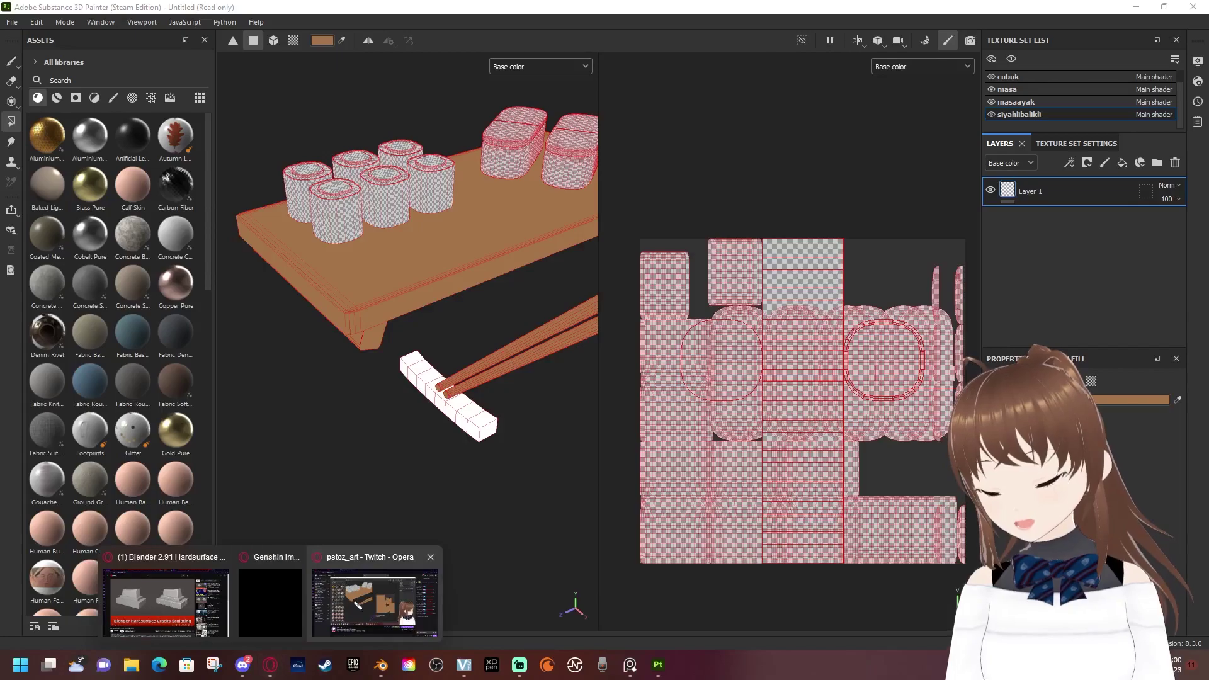
In Blender's material settings, select both nigiri top slabs
click(380, 664)
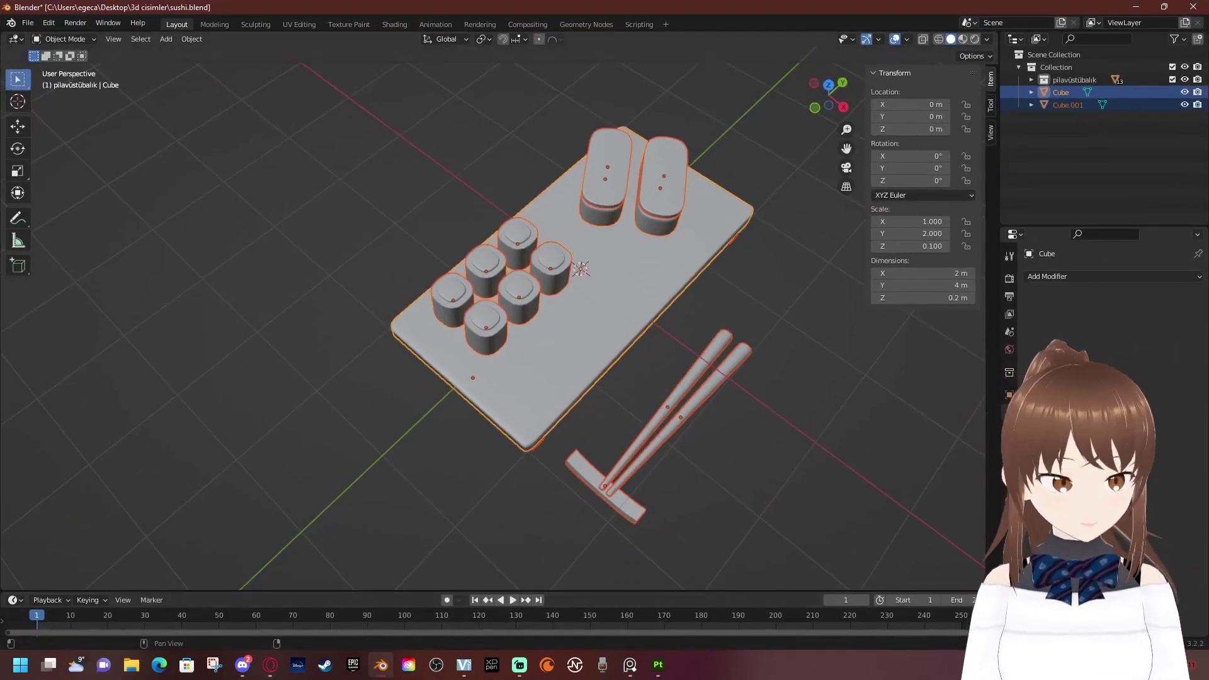
click(1111, 276)
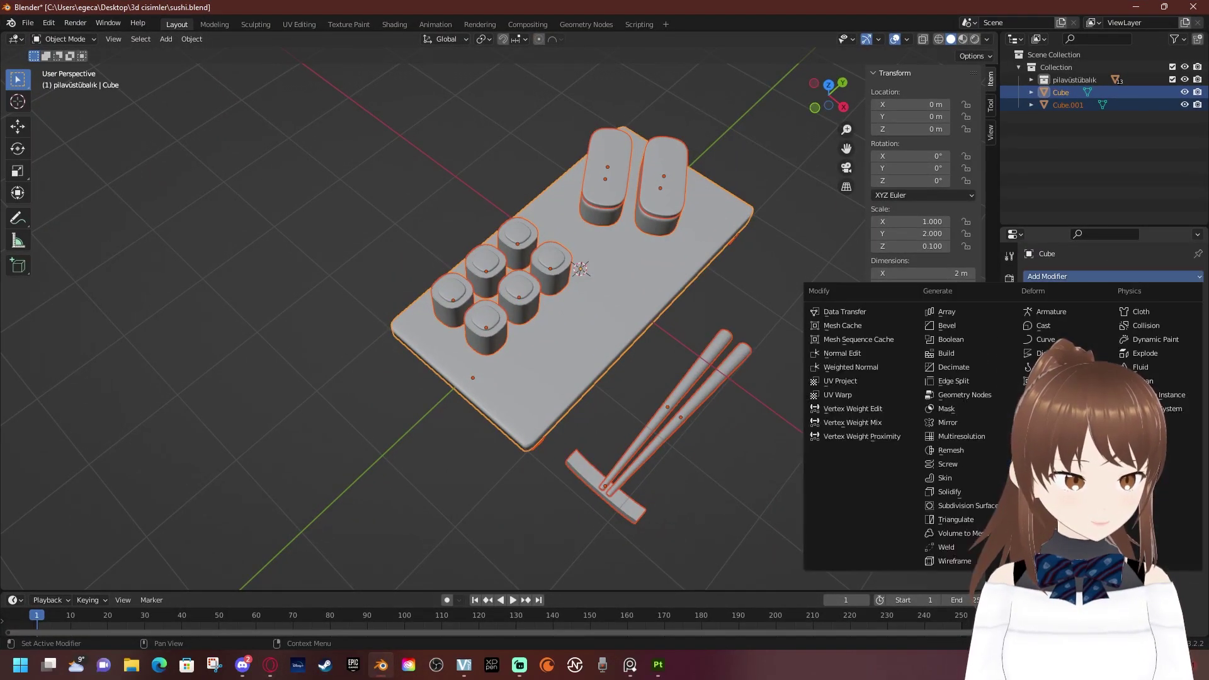
key(alt+a)
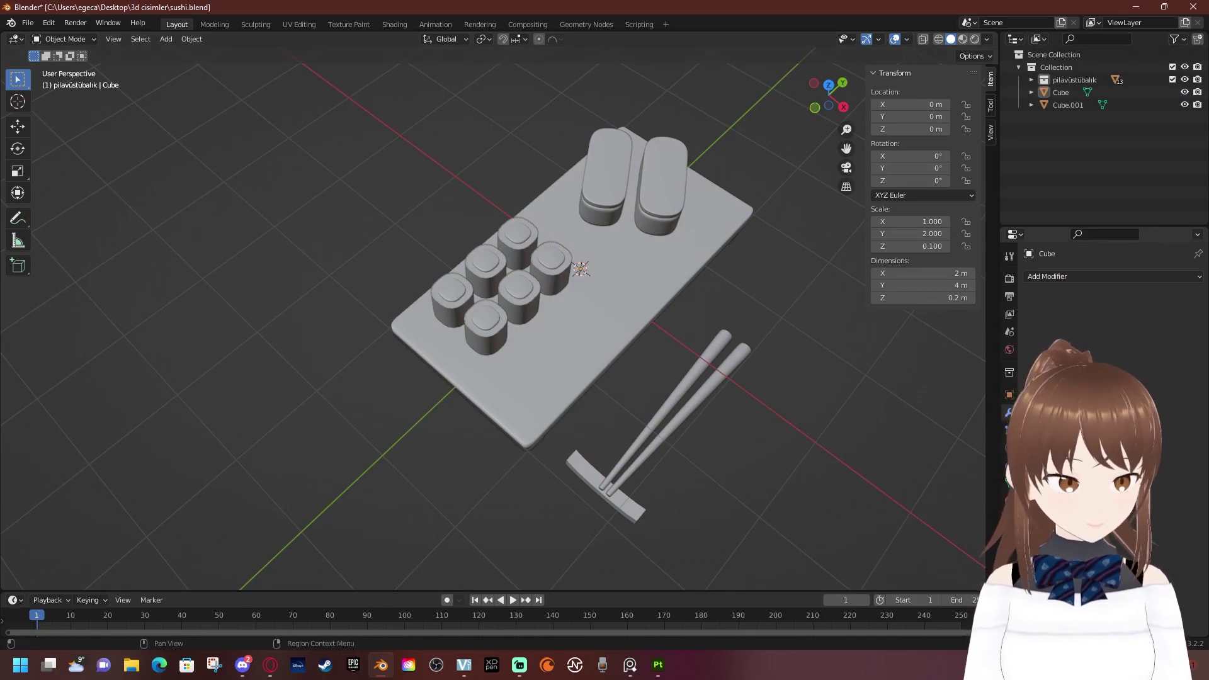
click(1010, 500)
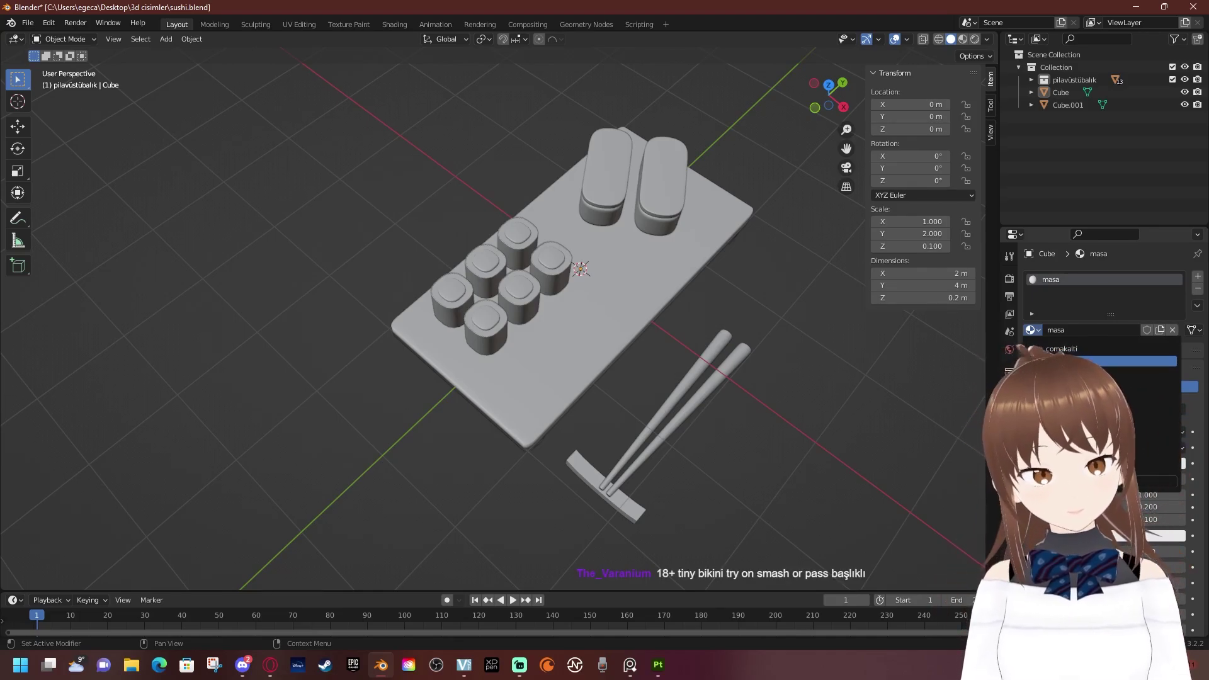
scroll(641, 205, up, 1)
scroll(641, 205, up, 2)
scroll(641, 206, up, 2)
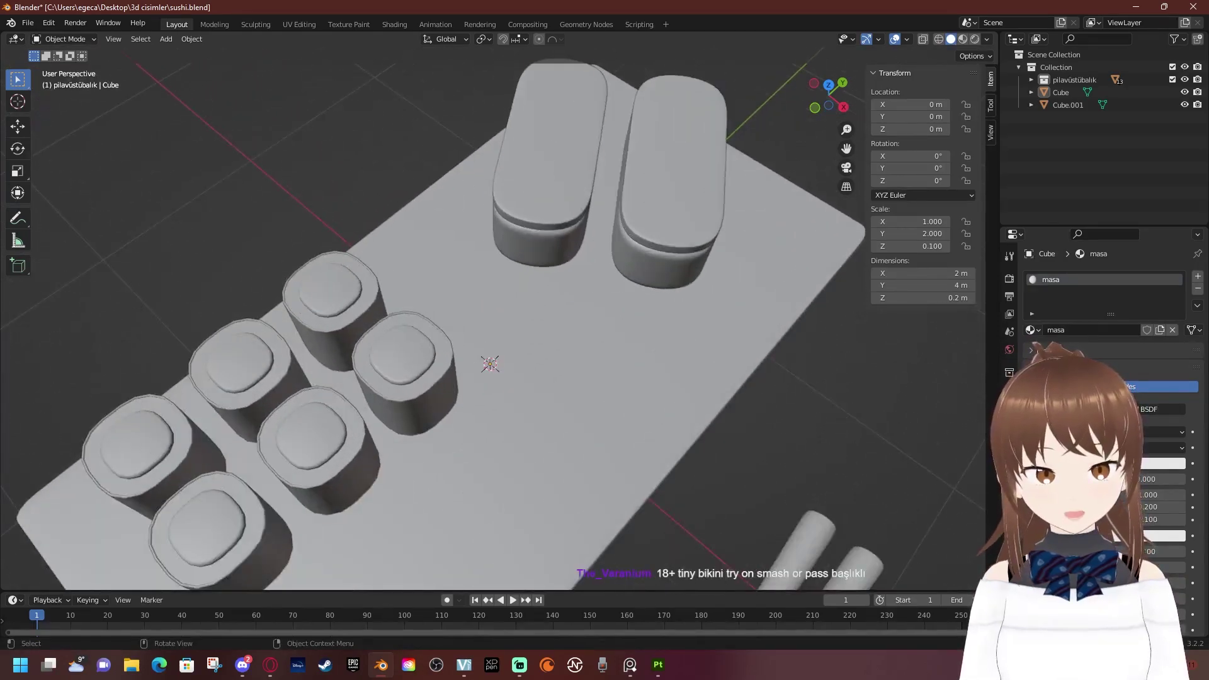
click(549, 165)
click(668, 258)
click(671, 158)
click(549, 165)
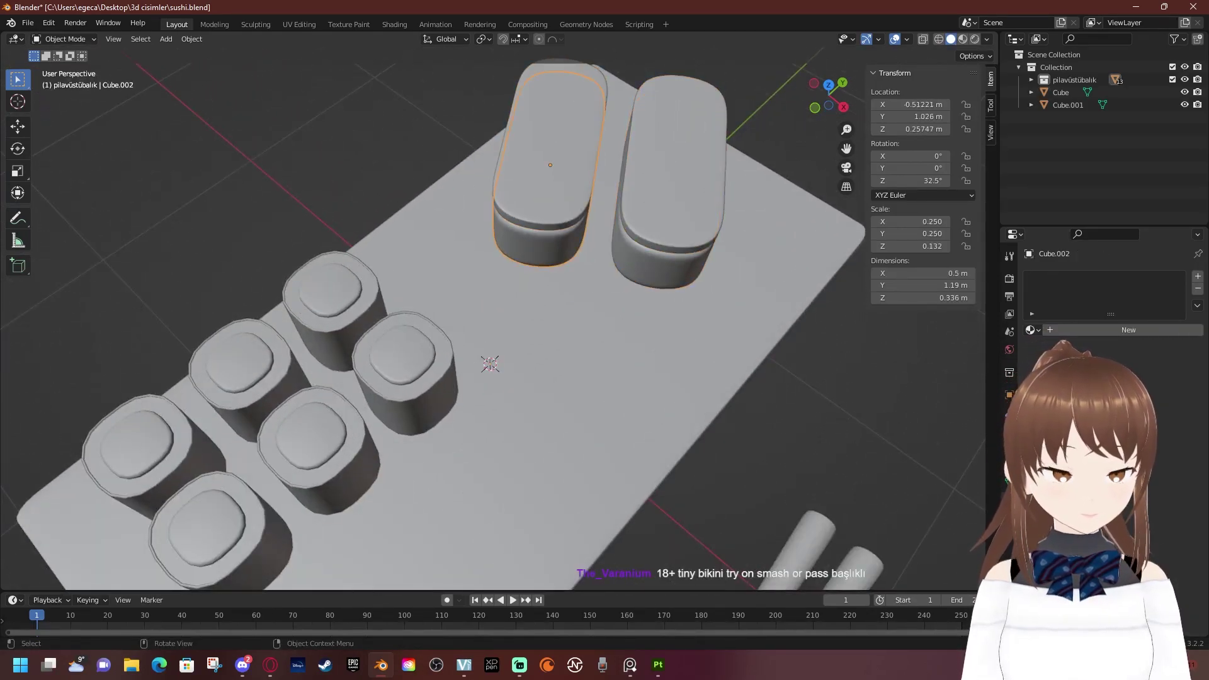
click(553, 138)
shift+click(676, 157)
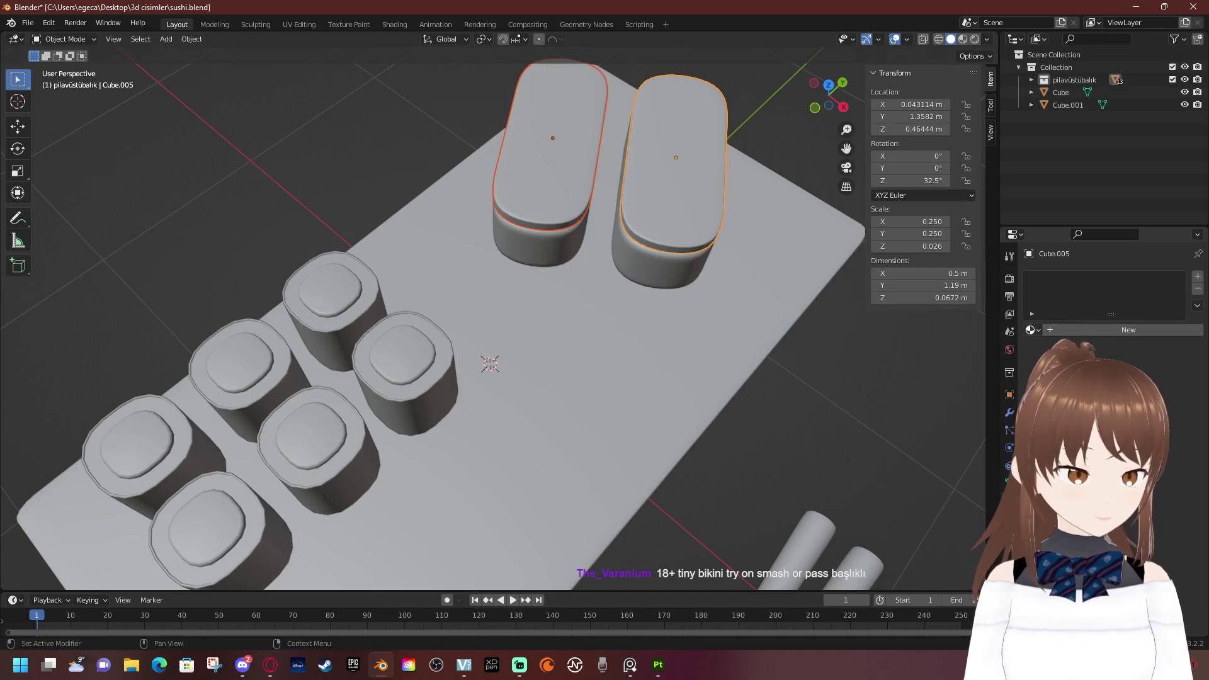
Create a new material named pilavustubalik for the top slabs
click(1128, 329)
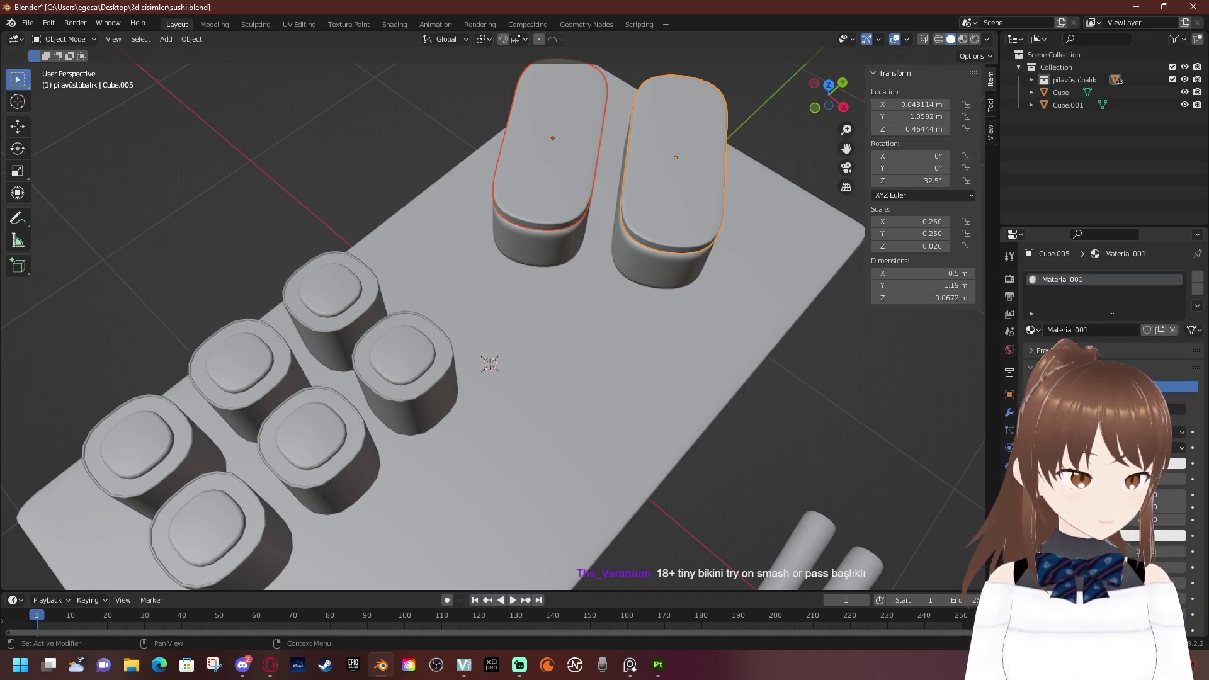
double_click(1128, 329)
text(oi)
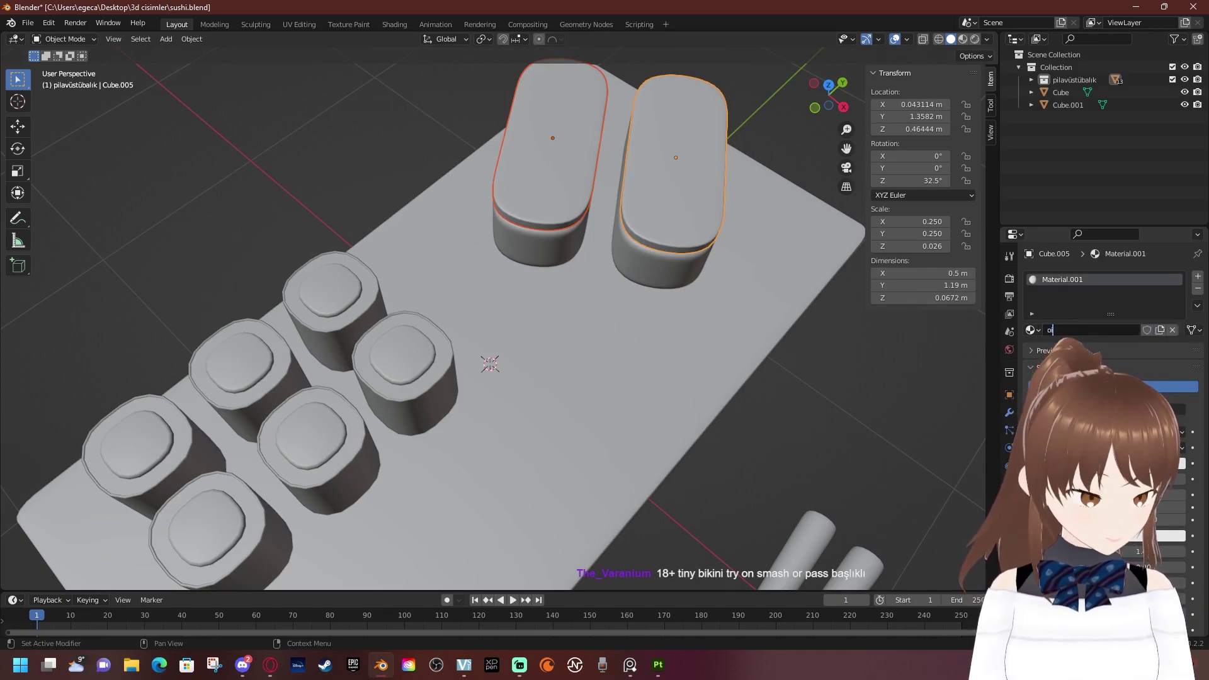
key(BackSpace)
key(BackSpace)
key(BackSpace)
text(pilavüstüb)
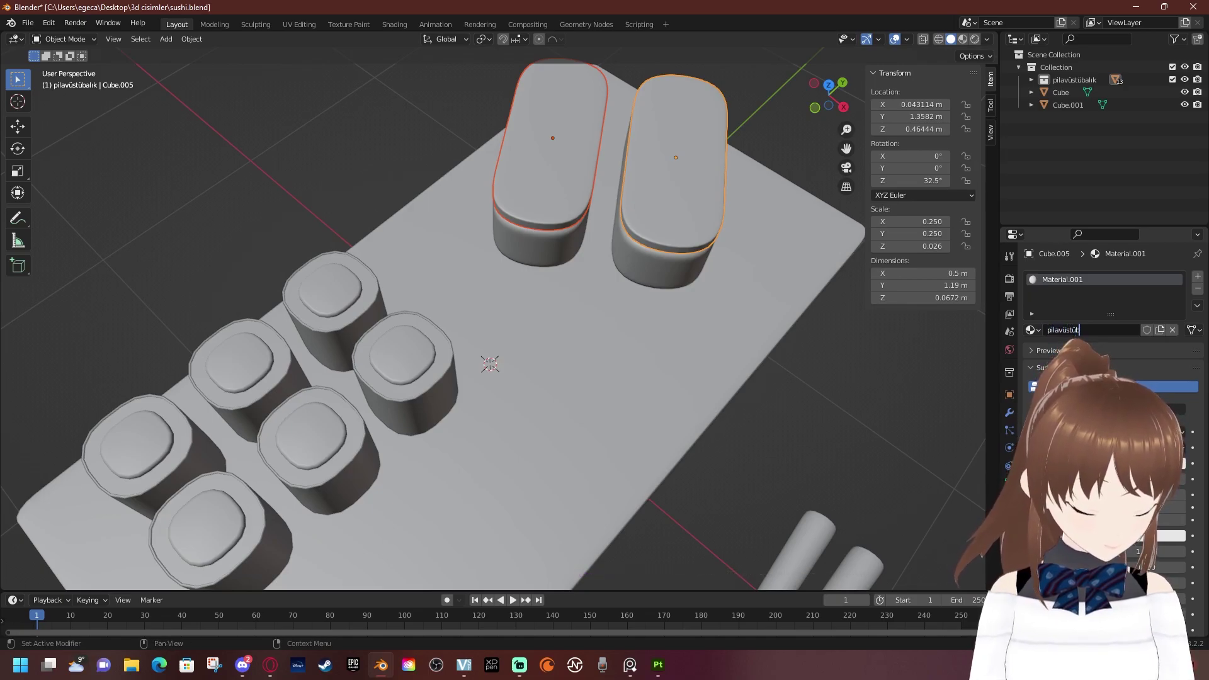
key(BackSpace)
key(BackSpace)
key(BackSpace)
key(BackSpace)
key(BackSpace)
text(ustubalik)
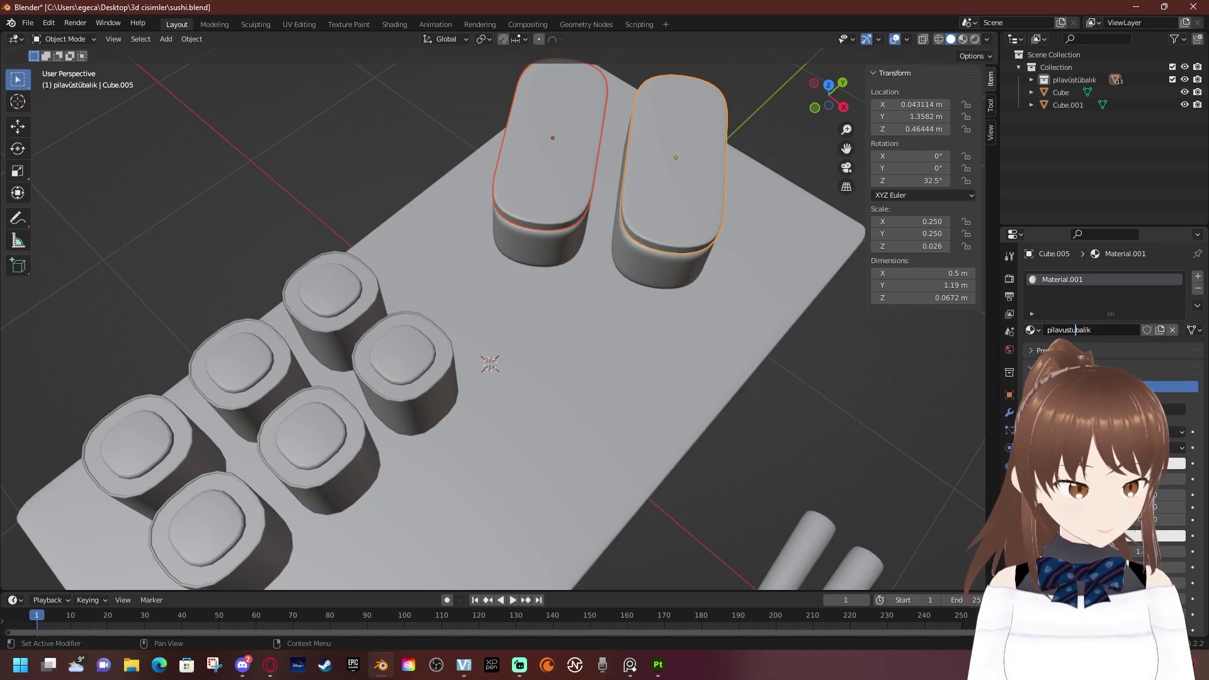
key(Return)
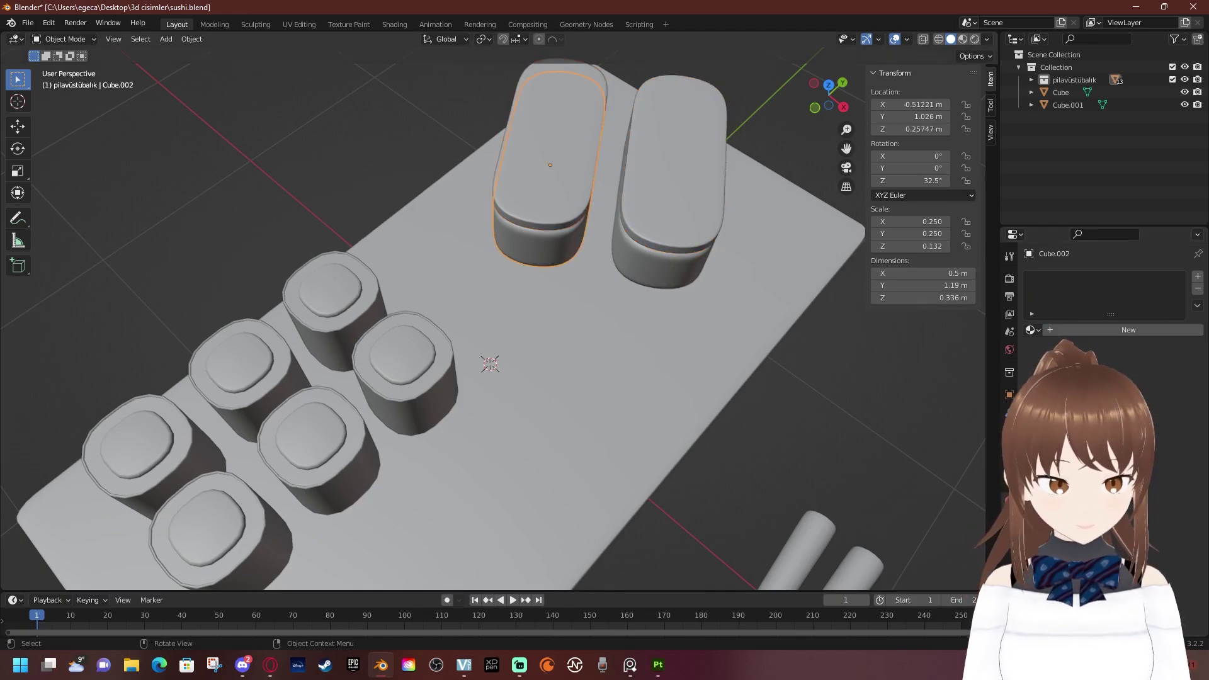
Create a second material named pilav for the nigiri rice bodies
key(ctrl+z)
click(1128, 330)
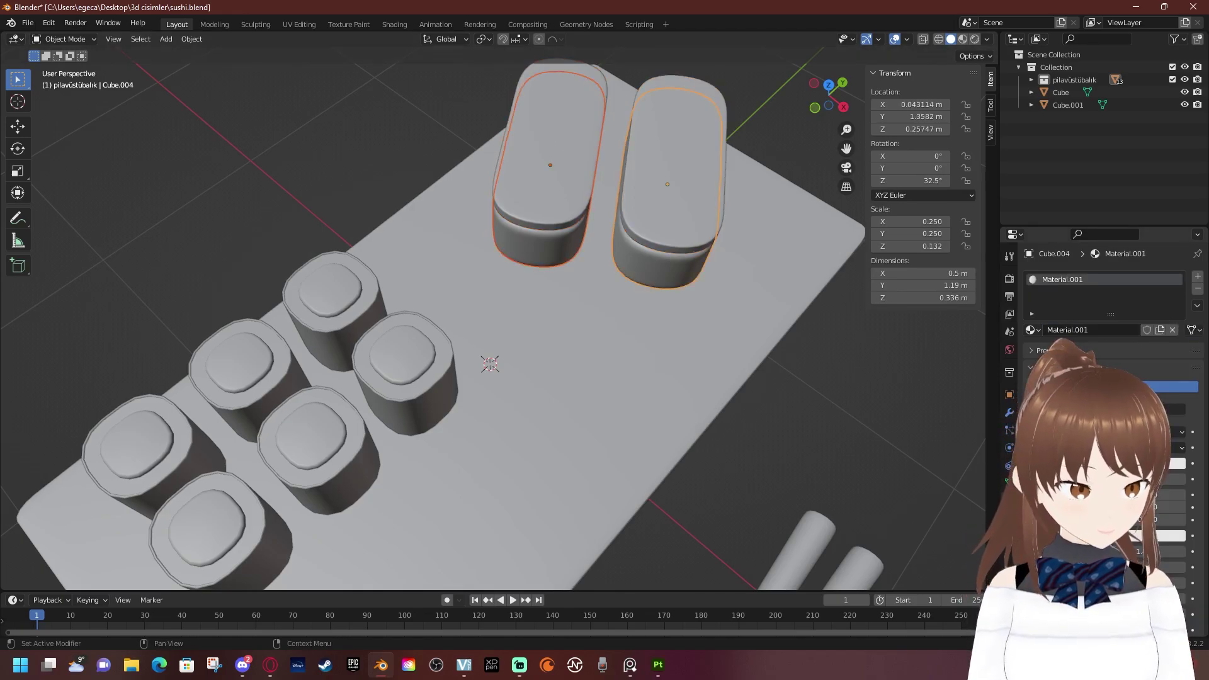
double_click(1096, 330)
text(oila)
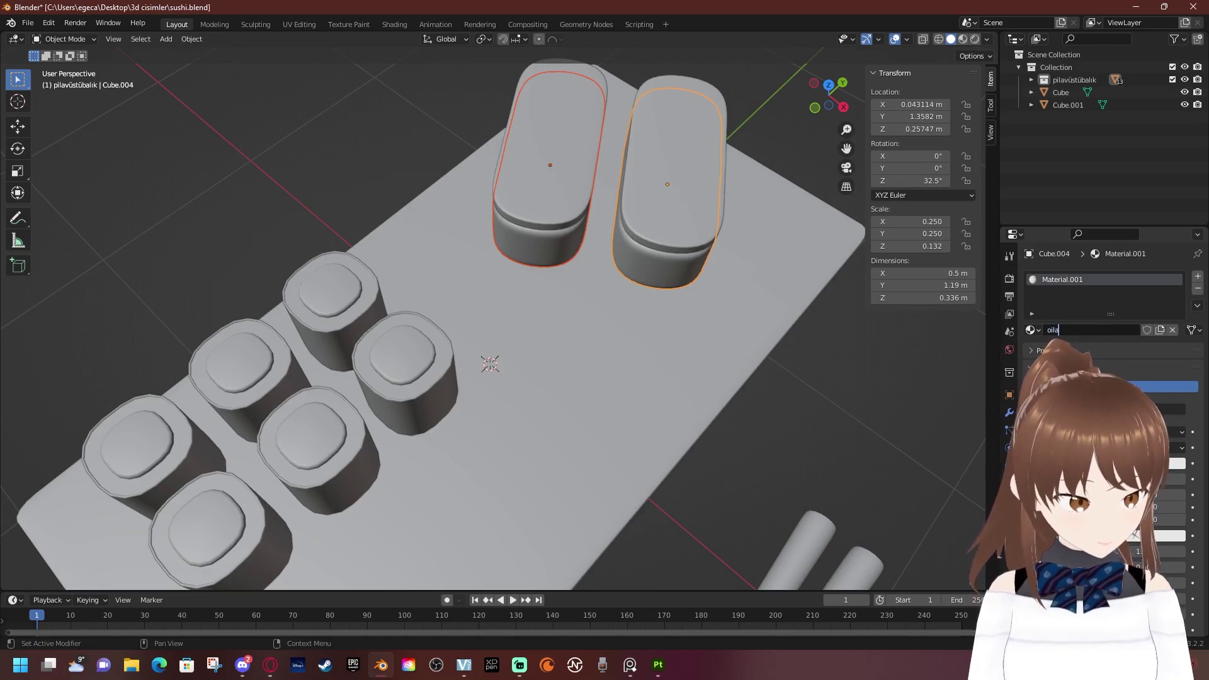
key(BackSpace)
key(BackSpace)
key(BackSpace)
text(pila)
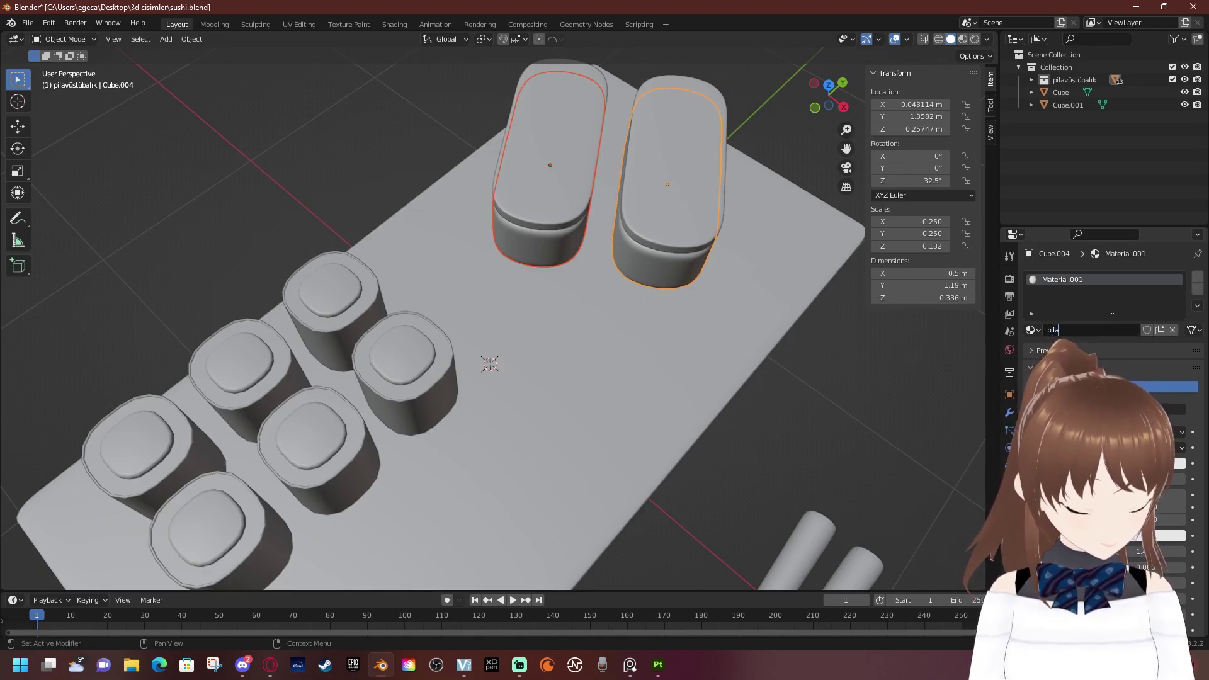
text(v)
key(Return)
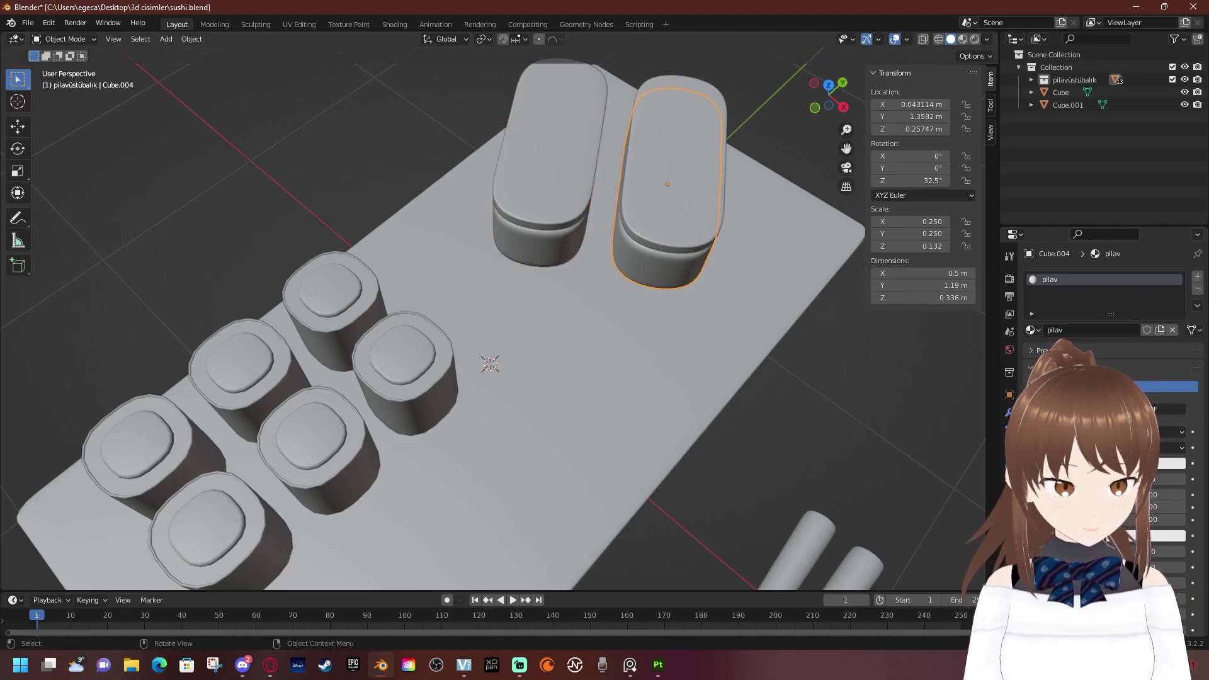
Assign pilav to the left rice body and pilavustubalik to the left top slab, then check both pieces
click(549, 165)
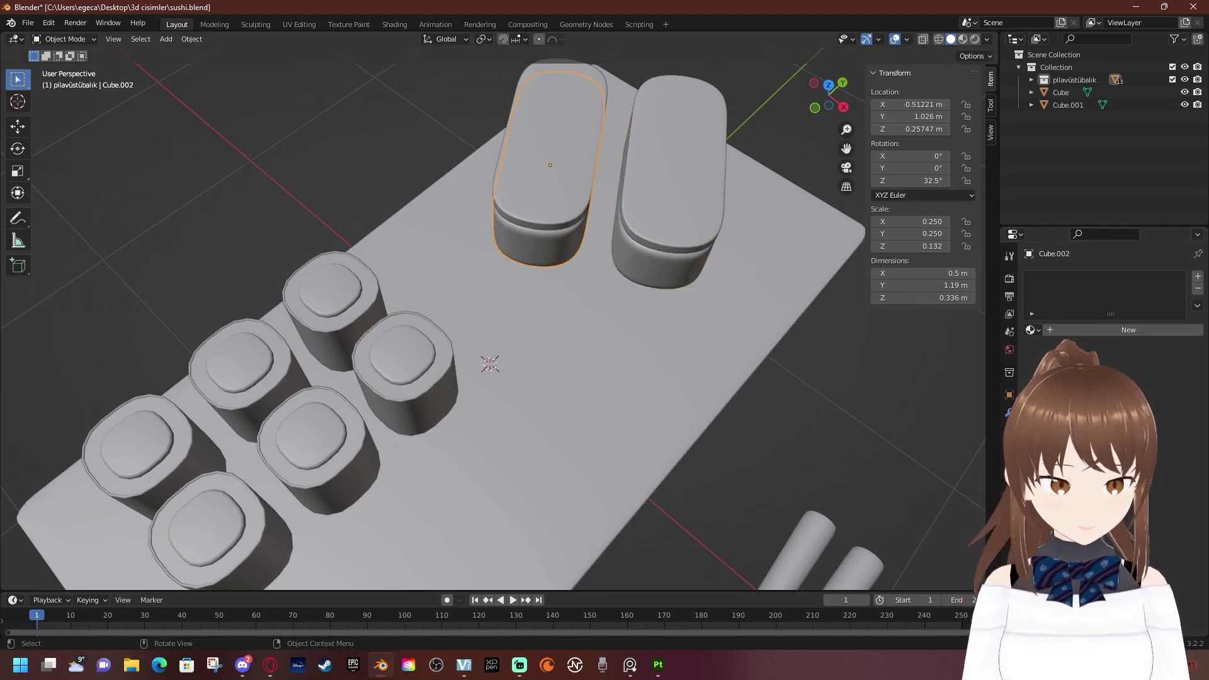
click(1030, 330)
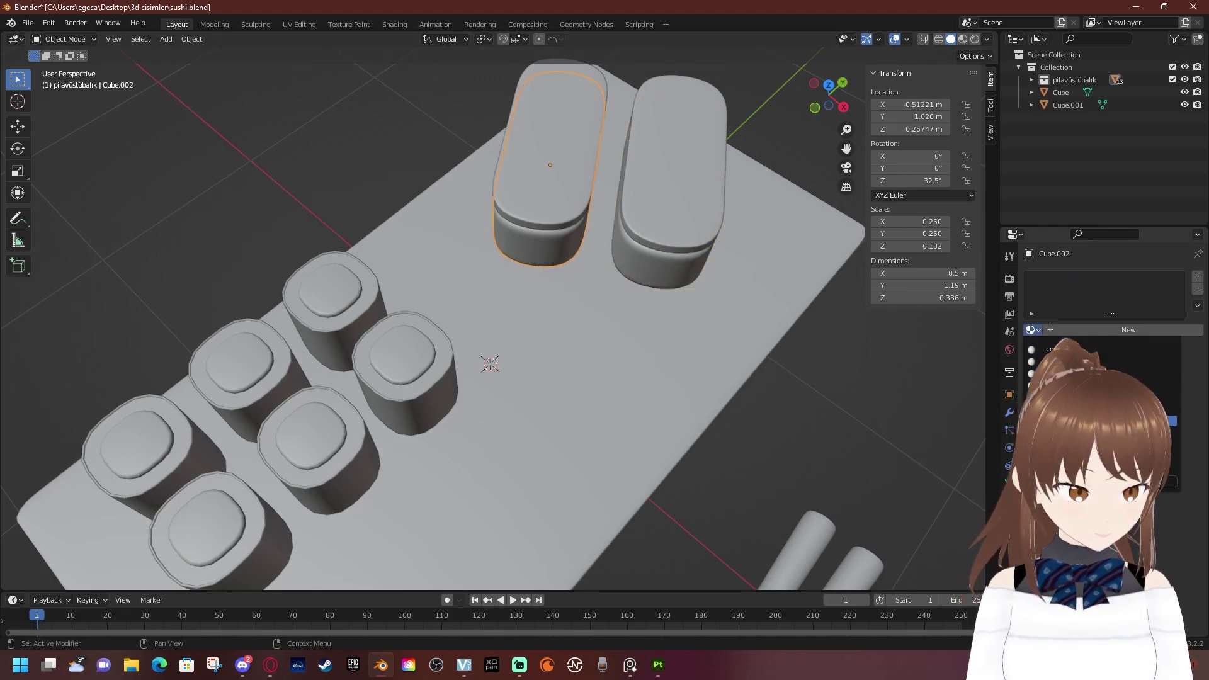
click(1070, 385)
click(673, 158)
click(549, 145)
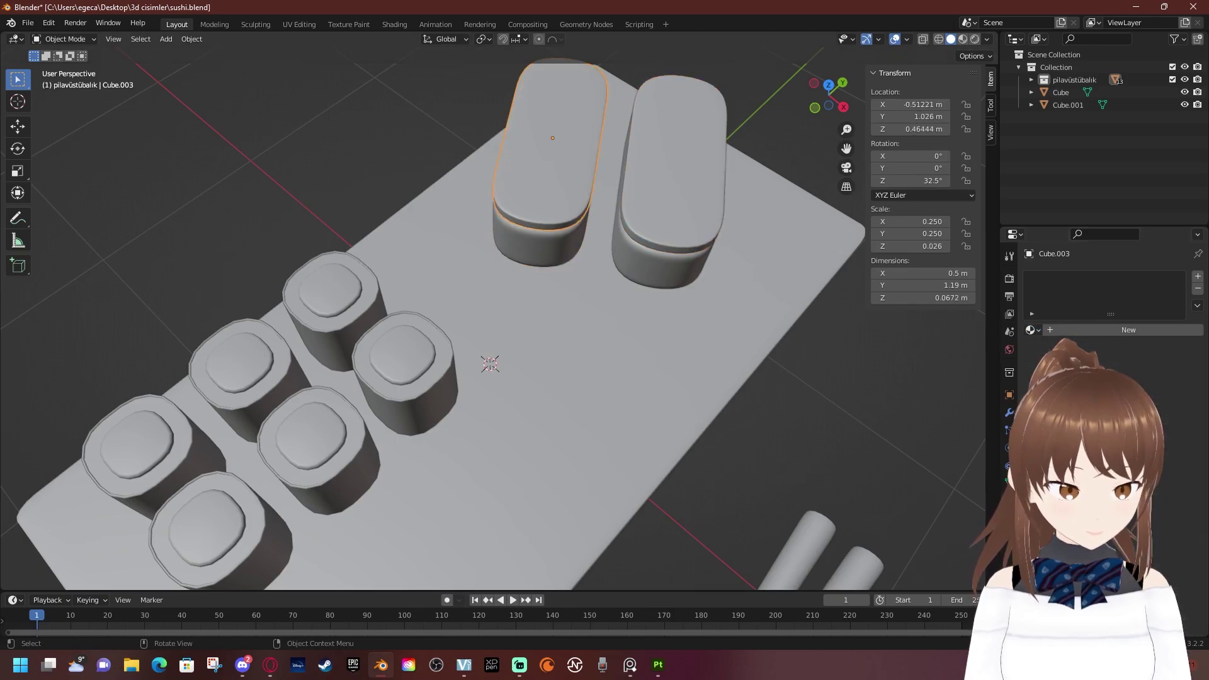
click(1030, 330)
click(1108, 421)
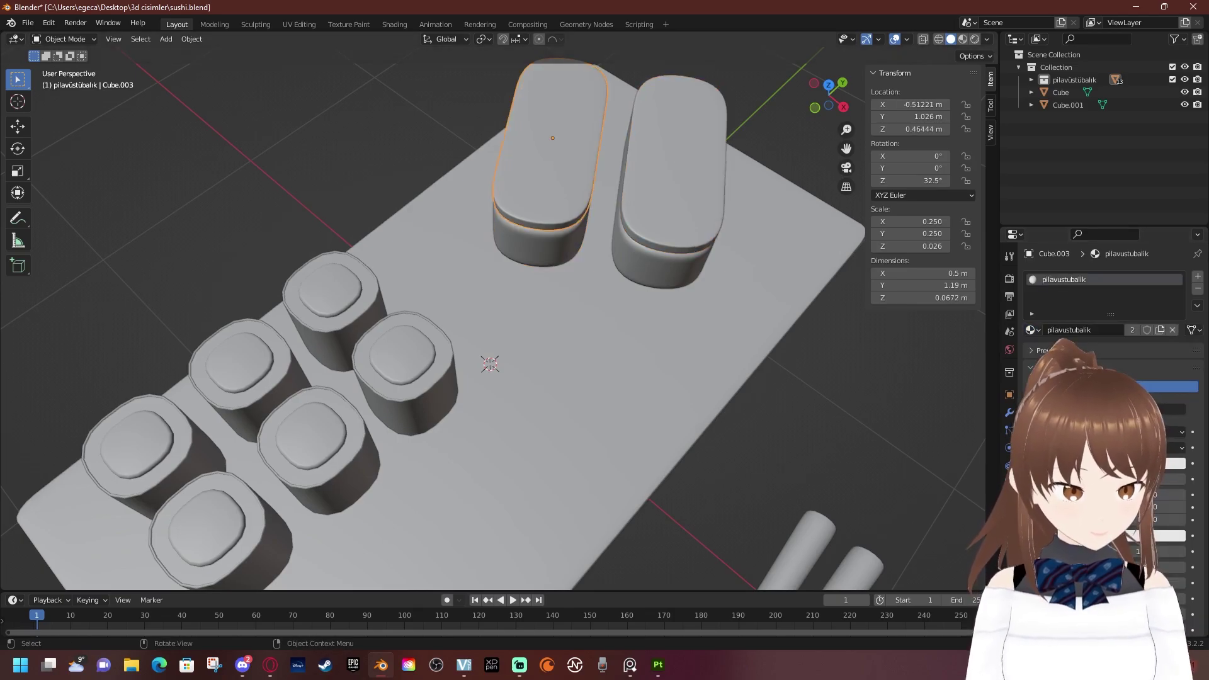
click(673, 163)
click(549, 145)
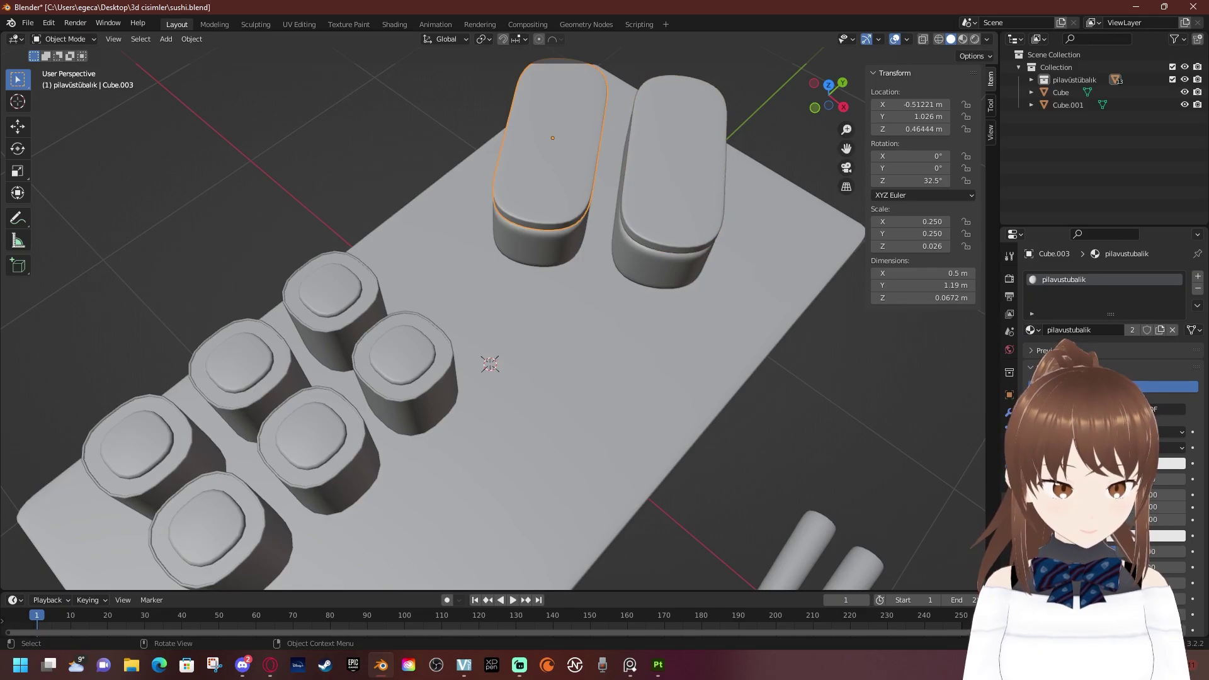
click(674, 163)
click(549, 163)
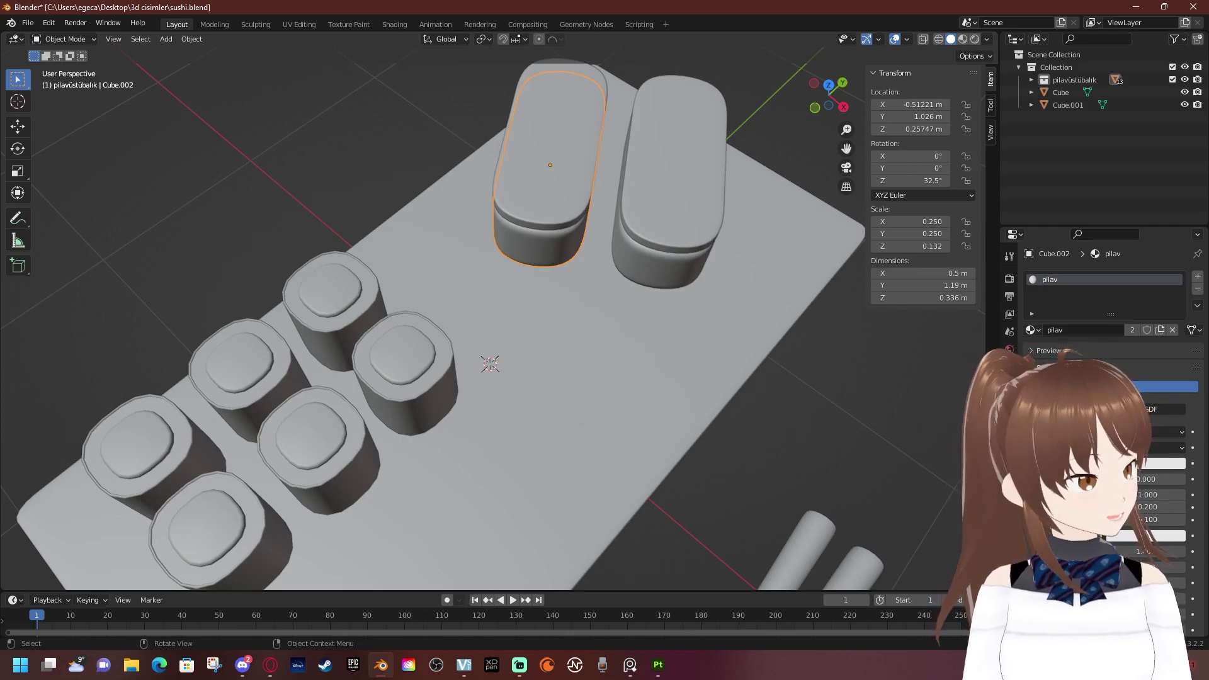
Orbit the viewport to look down over the board from above
scroll(435, 315, down, 3)
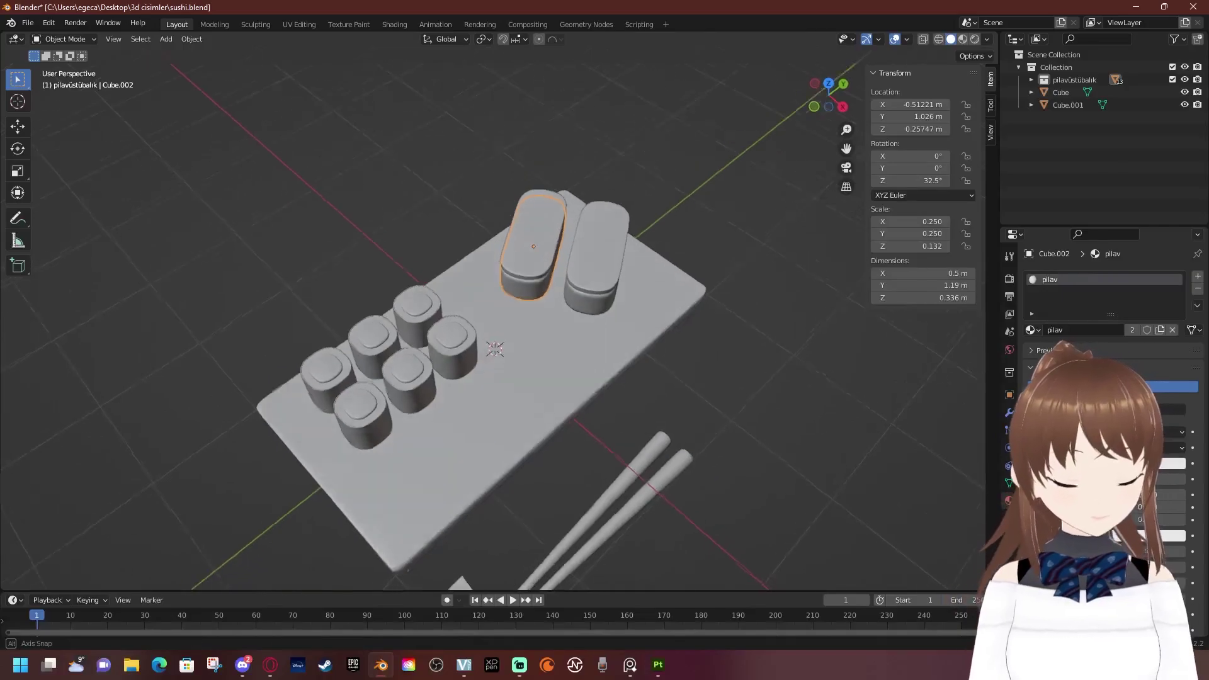
middle_drag(495, 315, 503, 391)
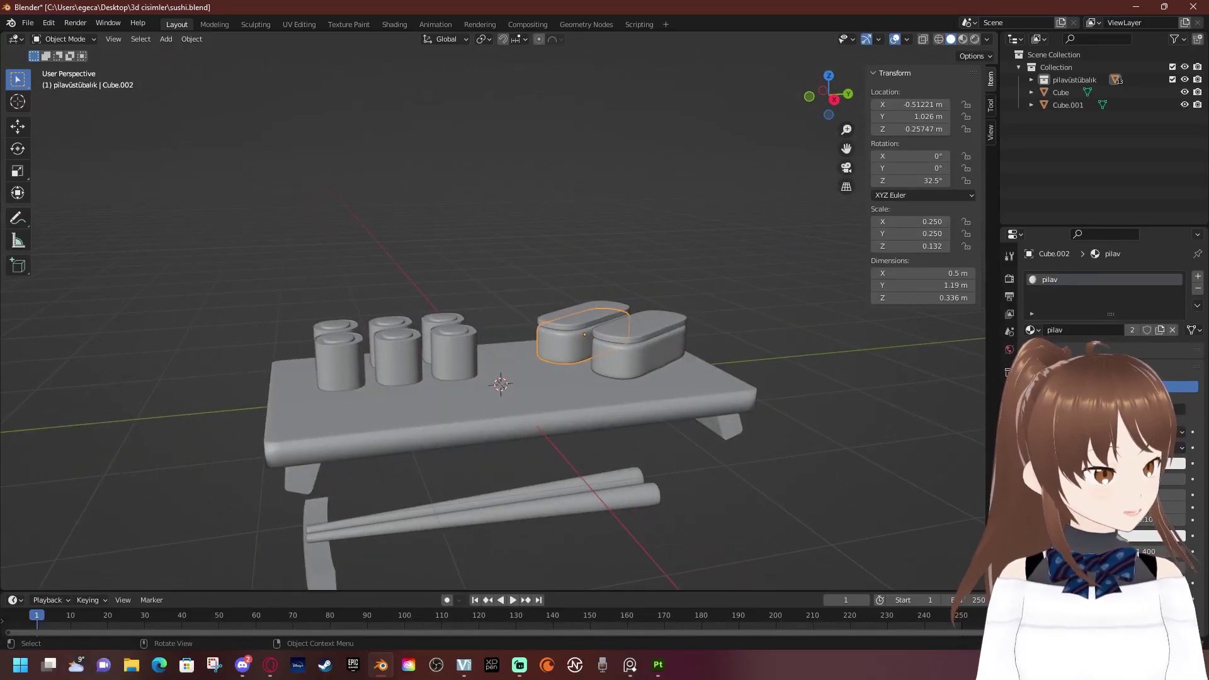
middle_drag(503, 315, 479, 391)
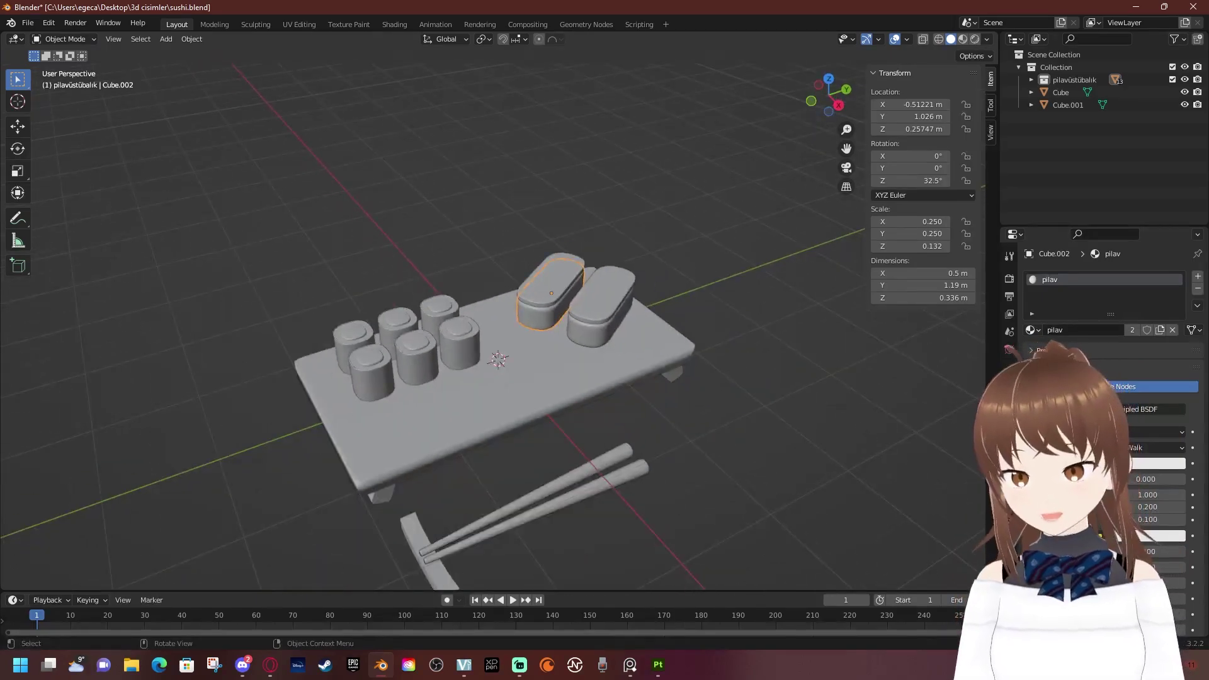
Export the selected nigiri with File > Export > FBX as sushi3.fbx, mesh only
click(28, 23)
mouse_move(49, 205)
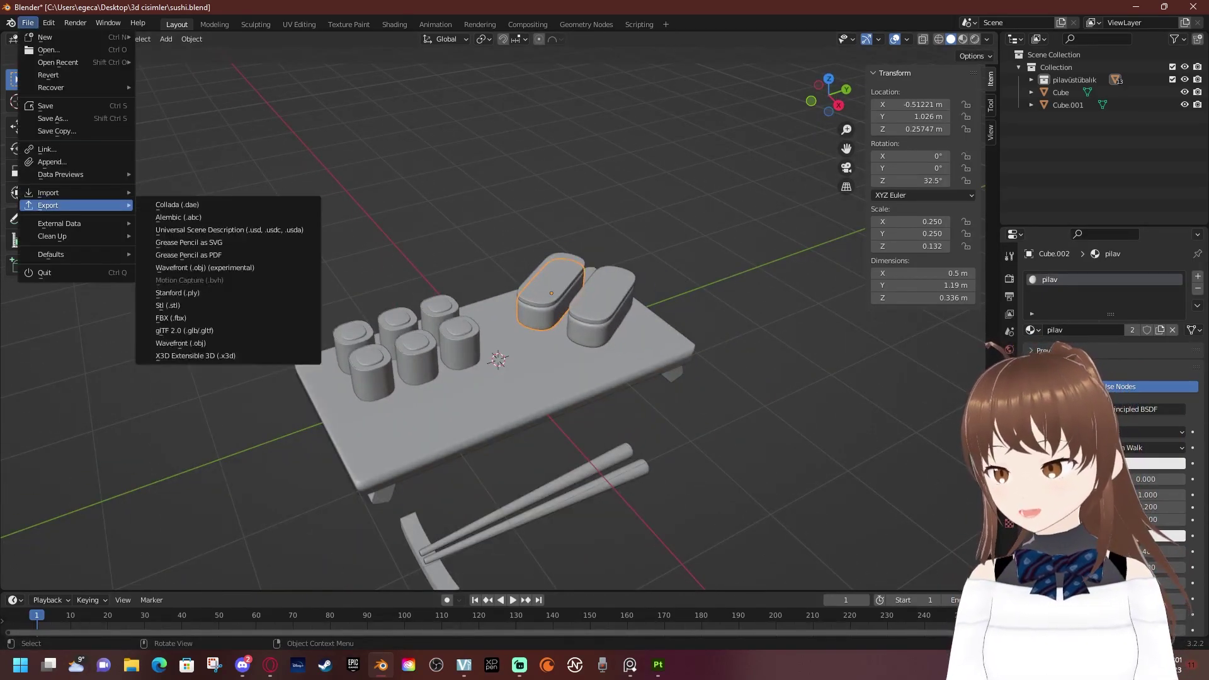
click(171, 318)
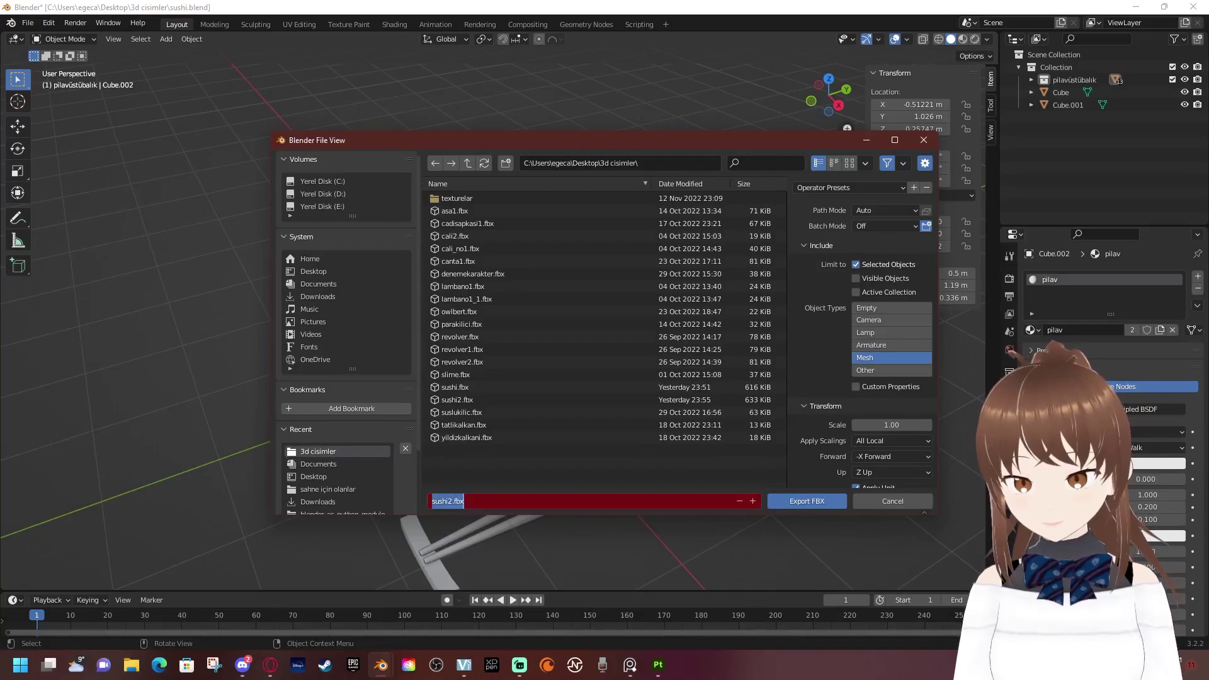
click(452, 501)
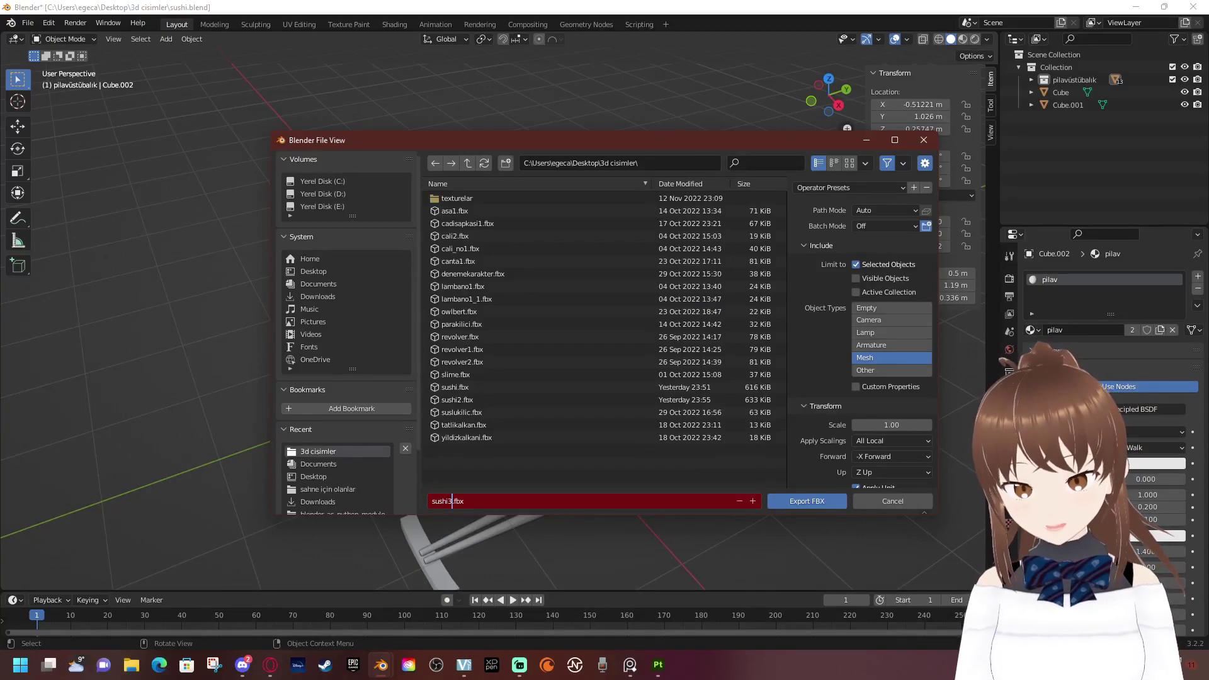
click(863, 327)
scroll(863, 328, down, 2)
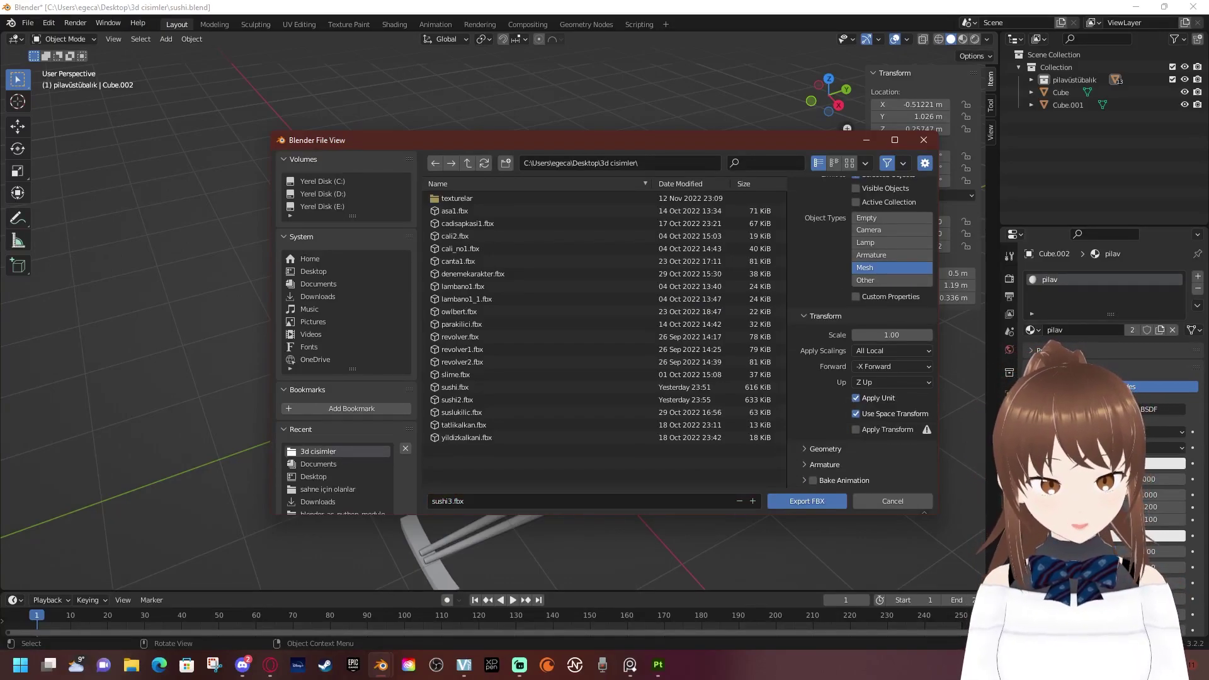
click(807, 500)
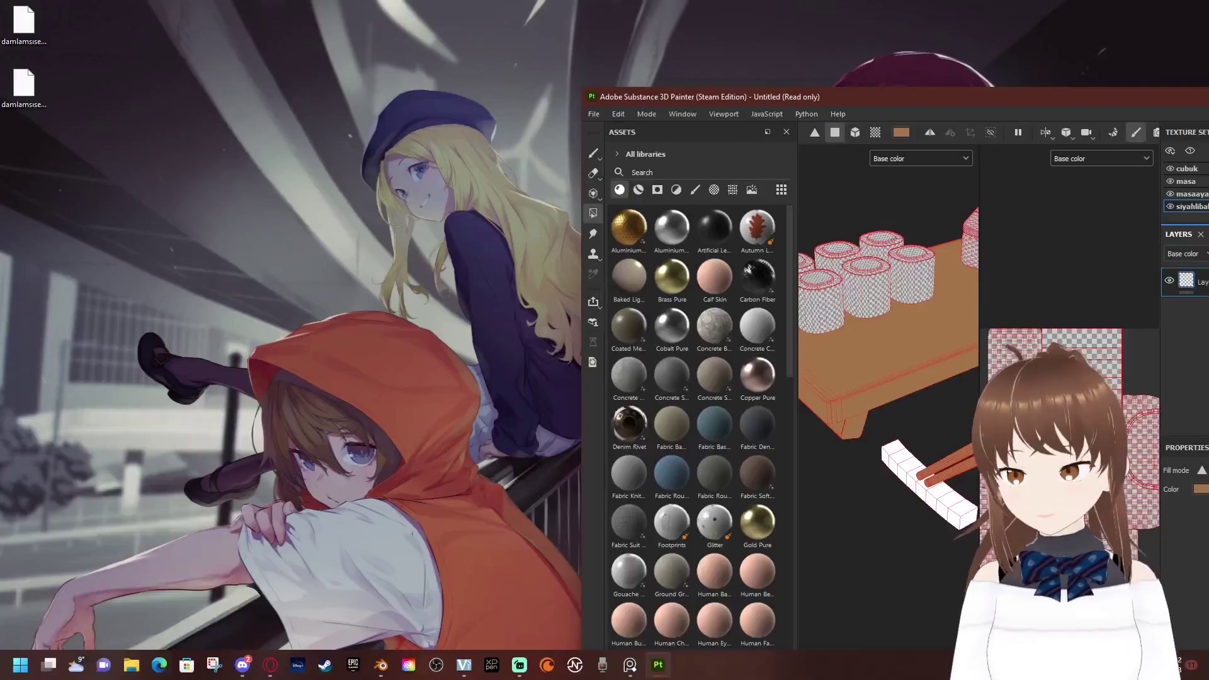
Go to the 3d cisimler folder in Explorer and select sushi3.fbx
key(alt+Tab)
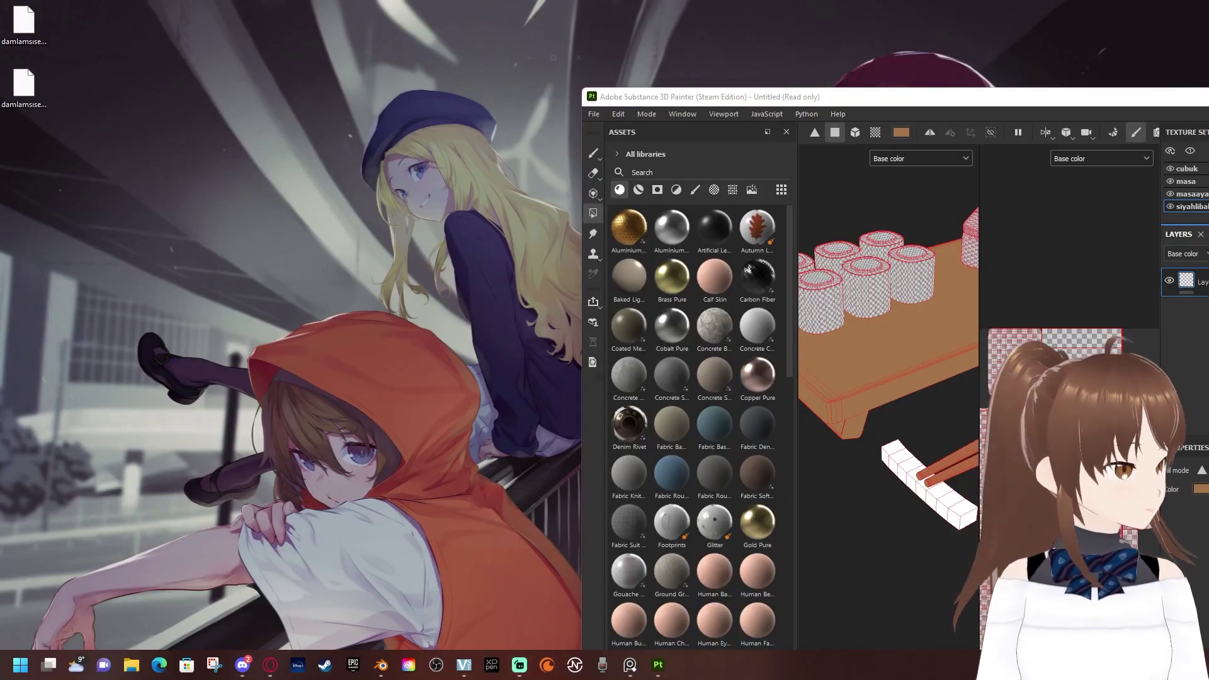
key(alt+Tab)
scroll(230, 271, down, 3)
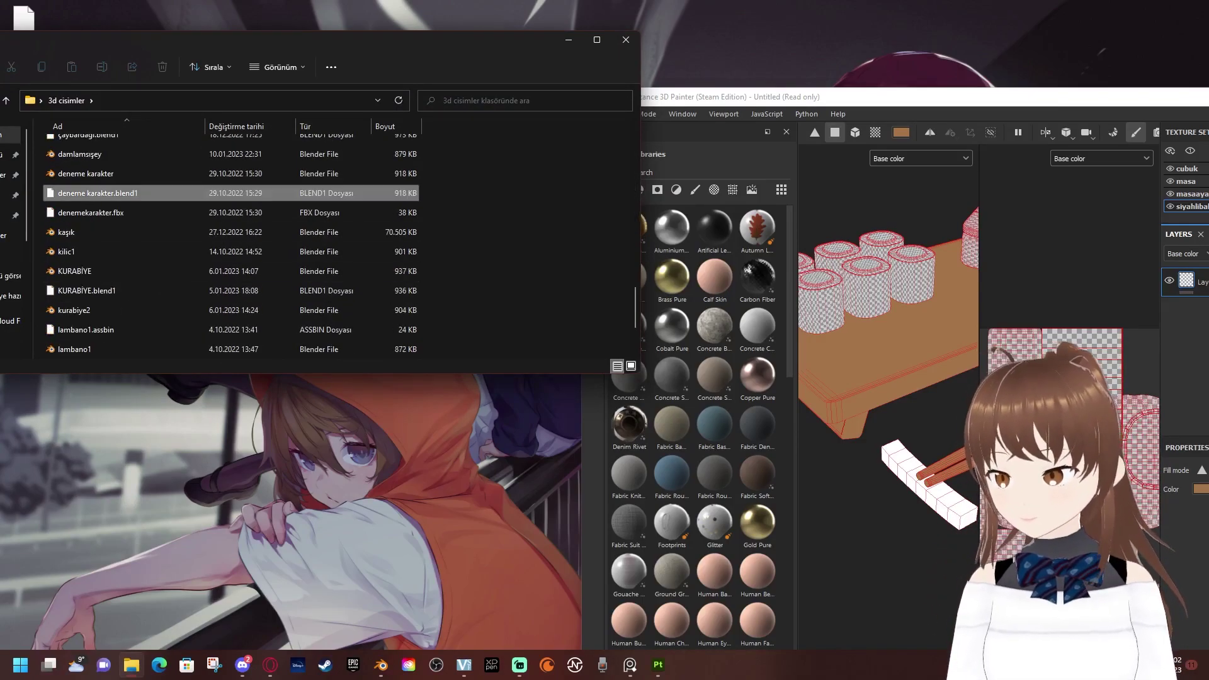
text(slime.fsu)
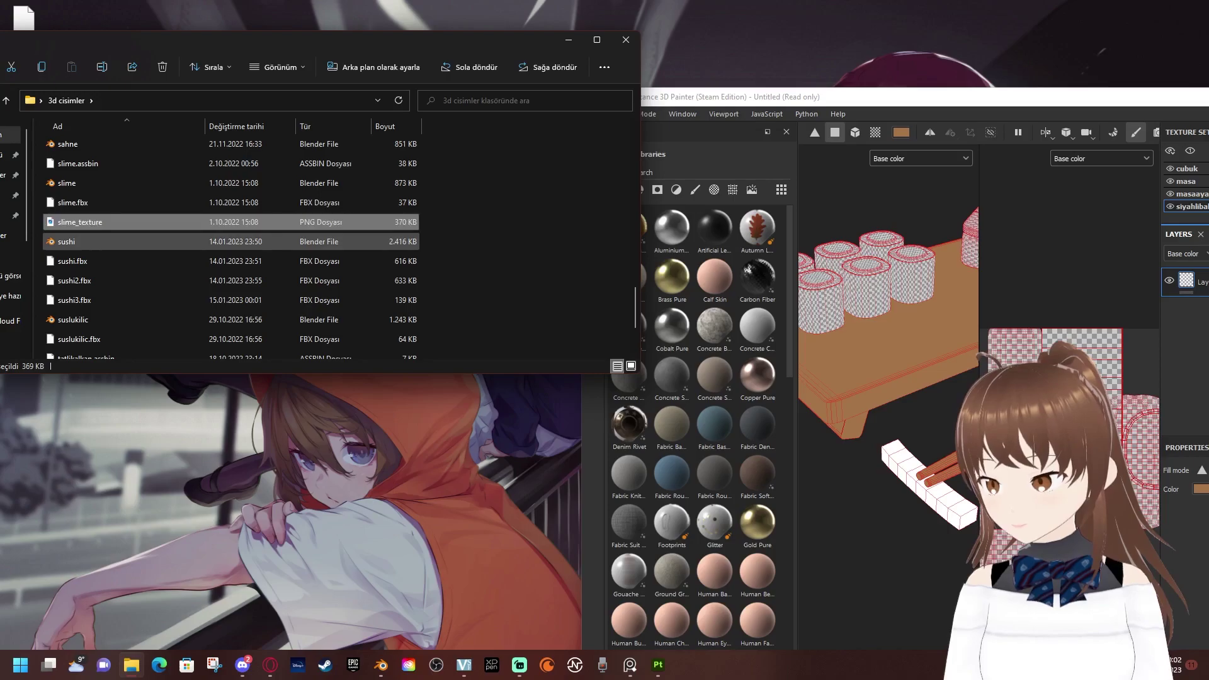
key(Down)
key(Down)
key(Down)
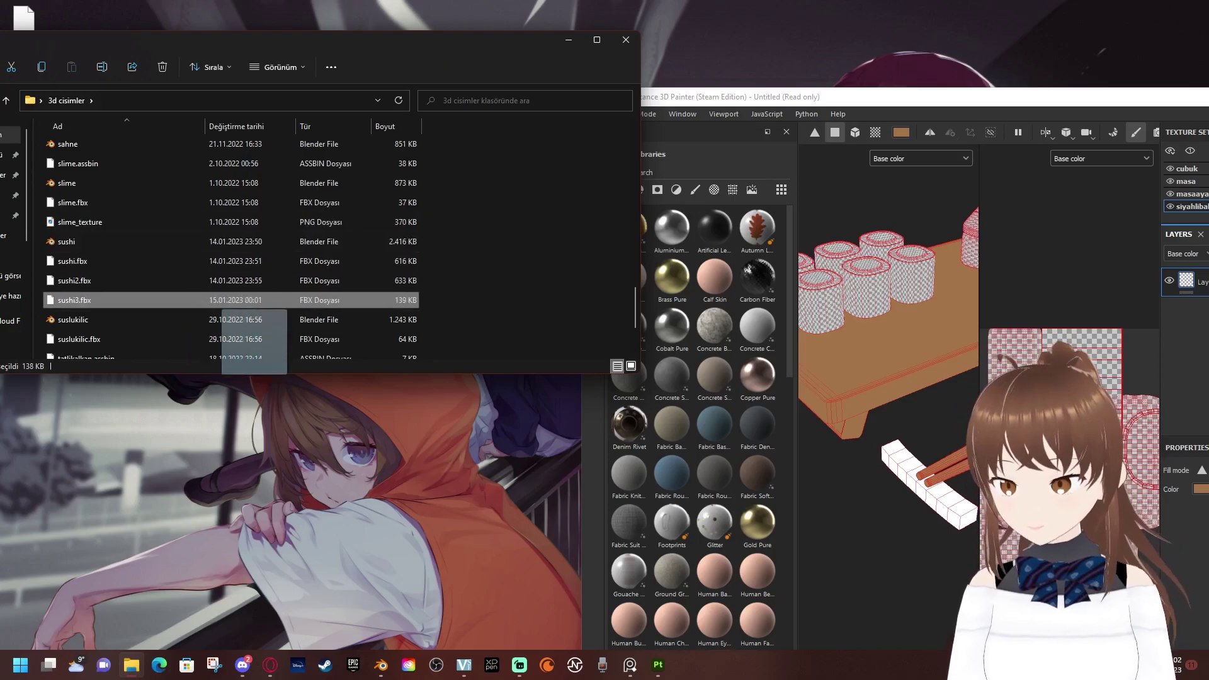
Load sushi3.fbx into Substance Painter as a new project, then minimize Painter
drag(189, 300, 837, 434)
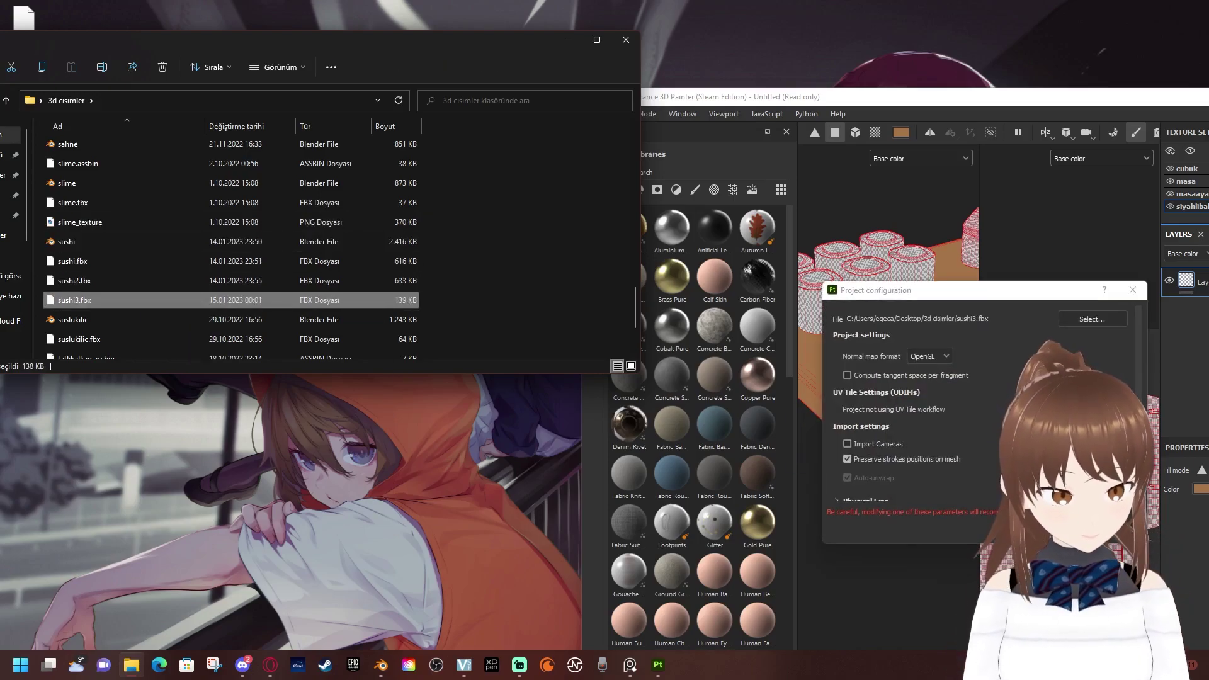
key(Return)
drag(912, 96, 602, 5)
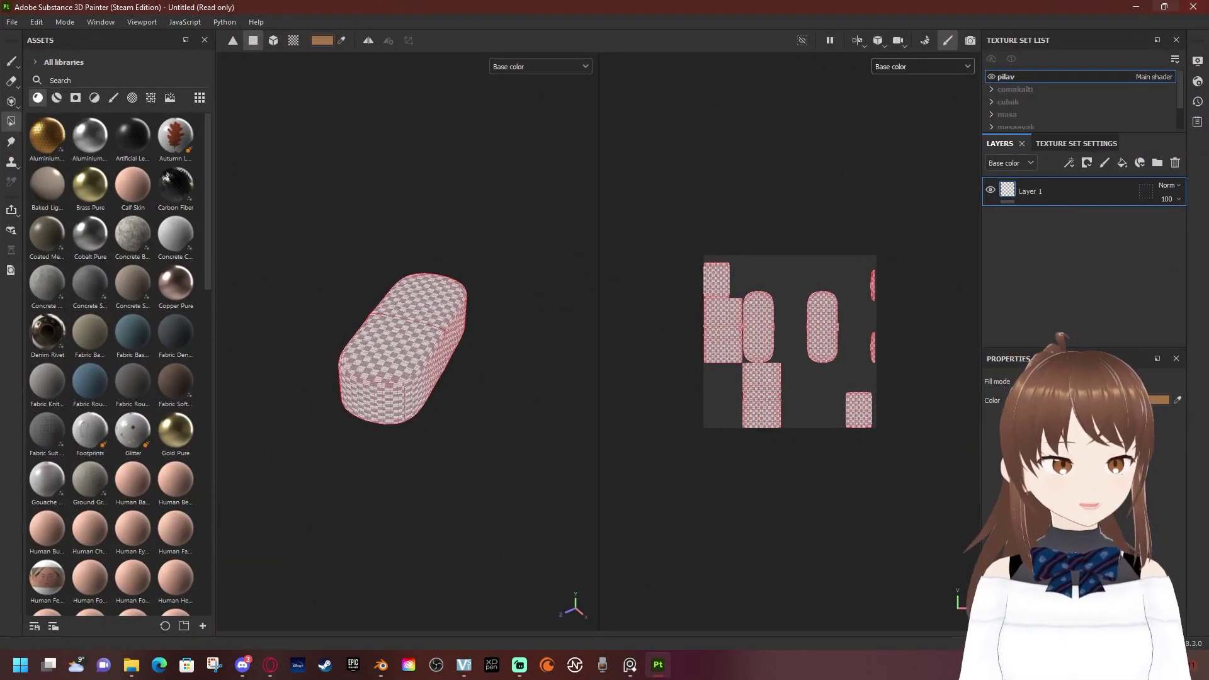
click(1135, 7)
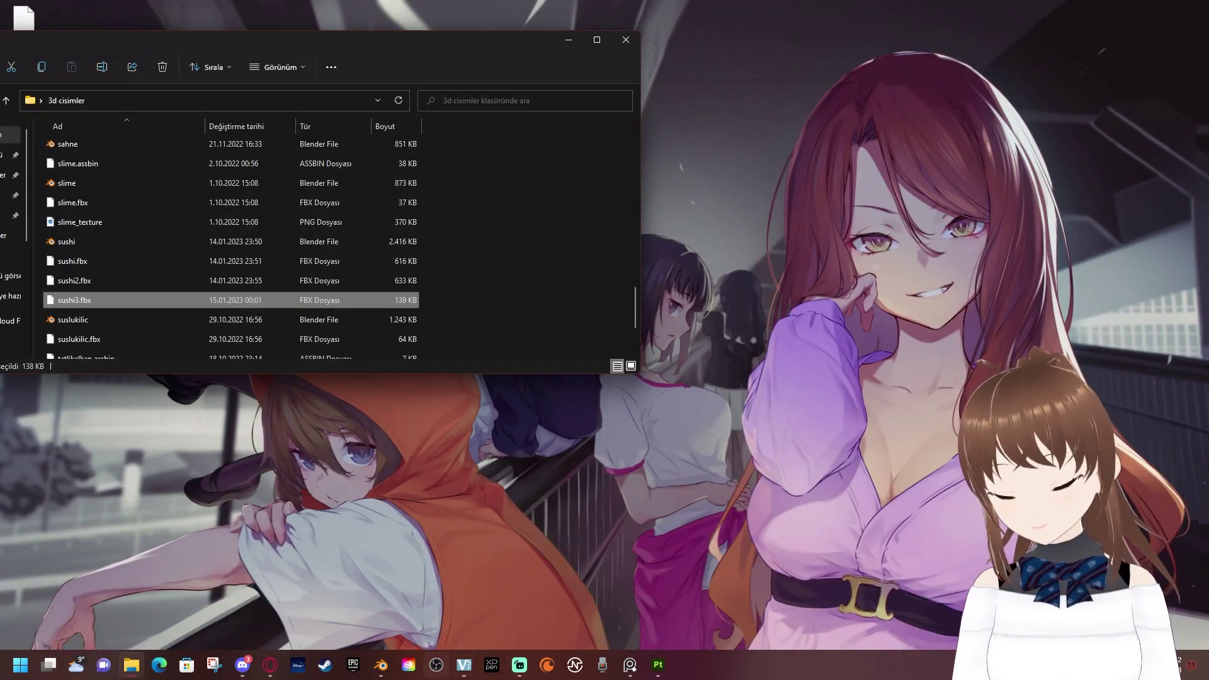
Export all Blender objects as sushi4.fbx via File > Export > FBX, then minimize Blender
click(380, 666)
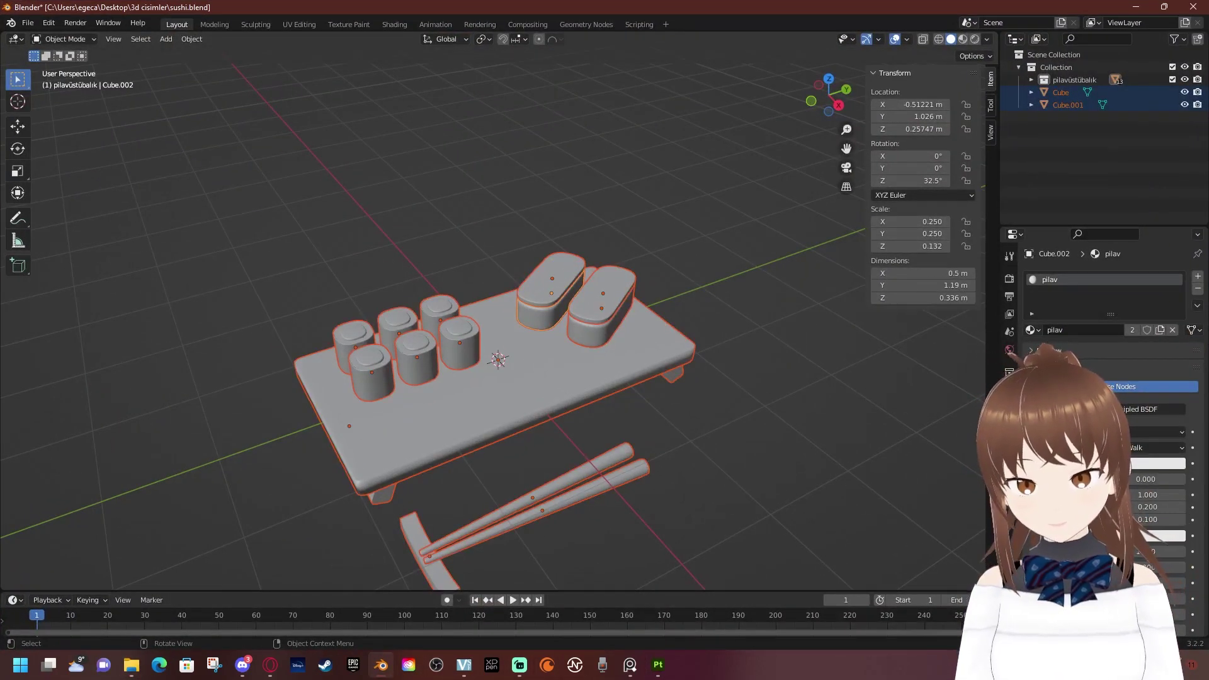
click(28, 23)
mouse_move(57, 205)
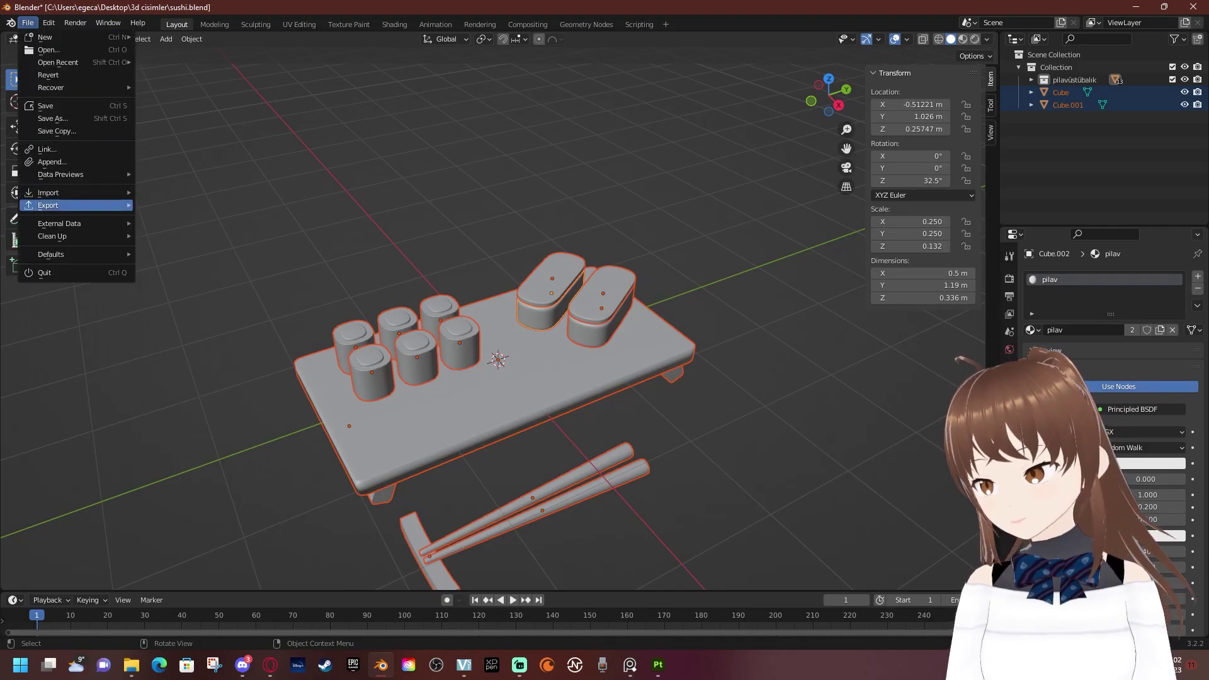
click(171, 317)
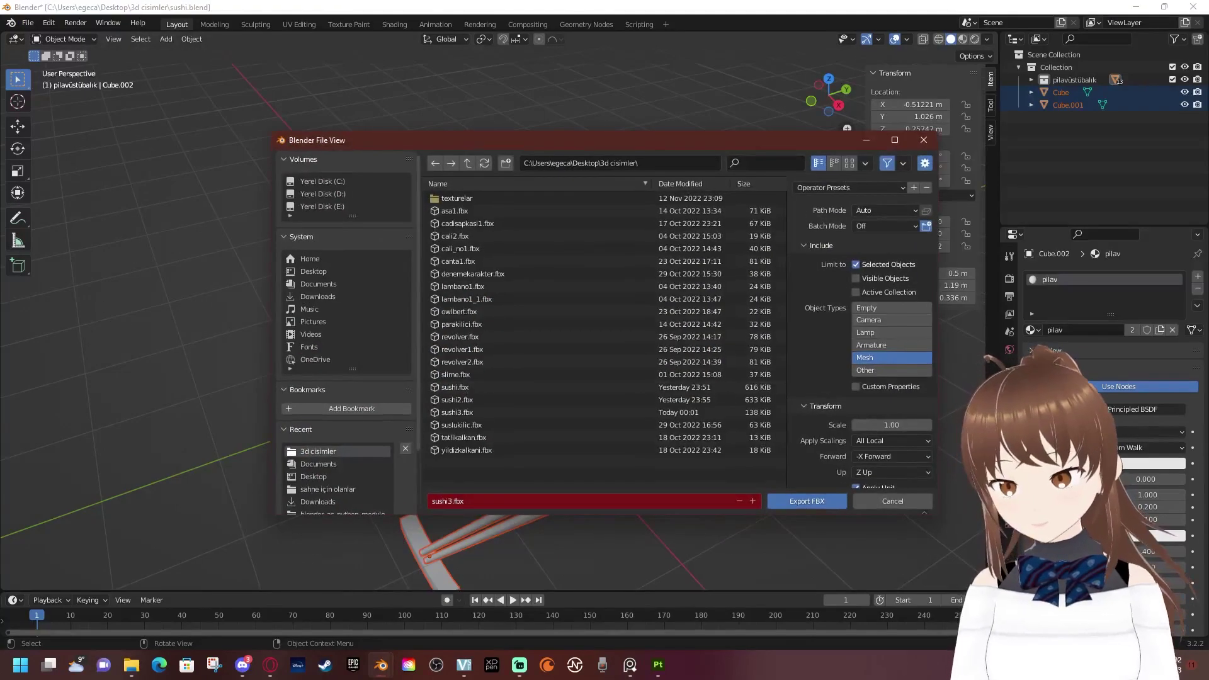
key(Delete)
text(4)
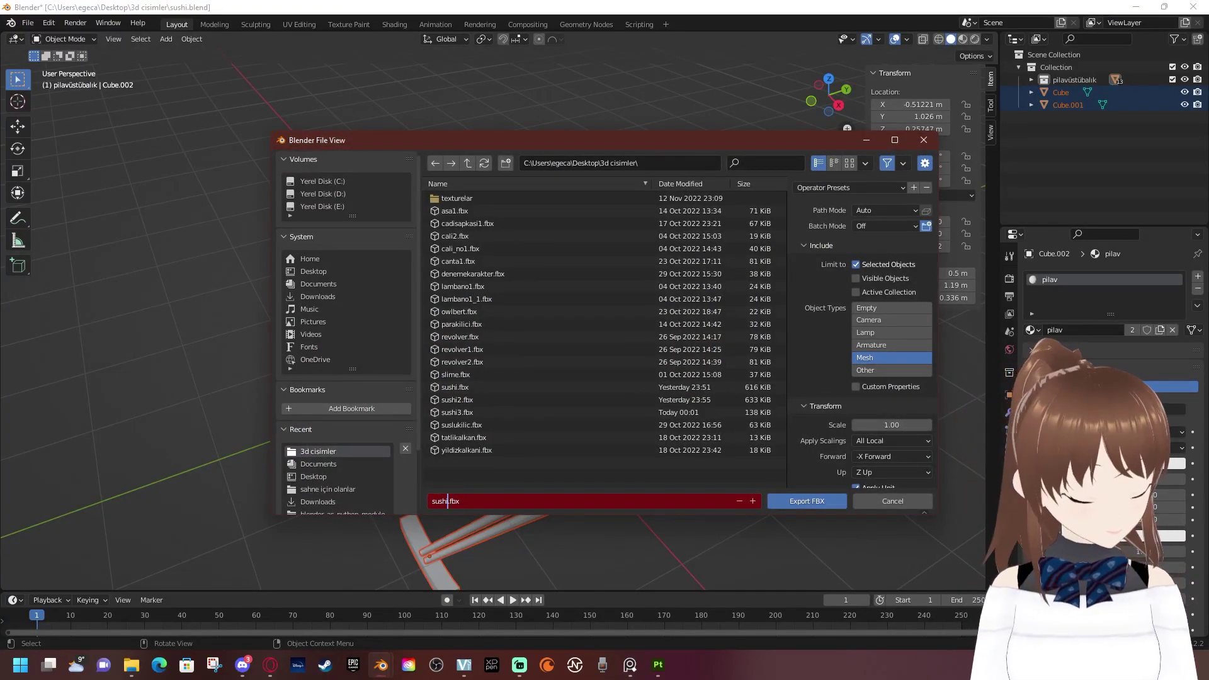
key(Return)
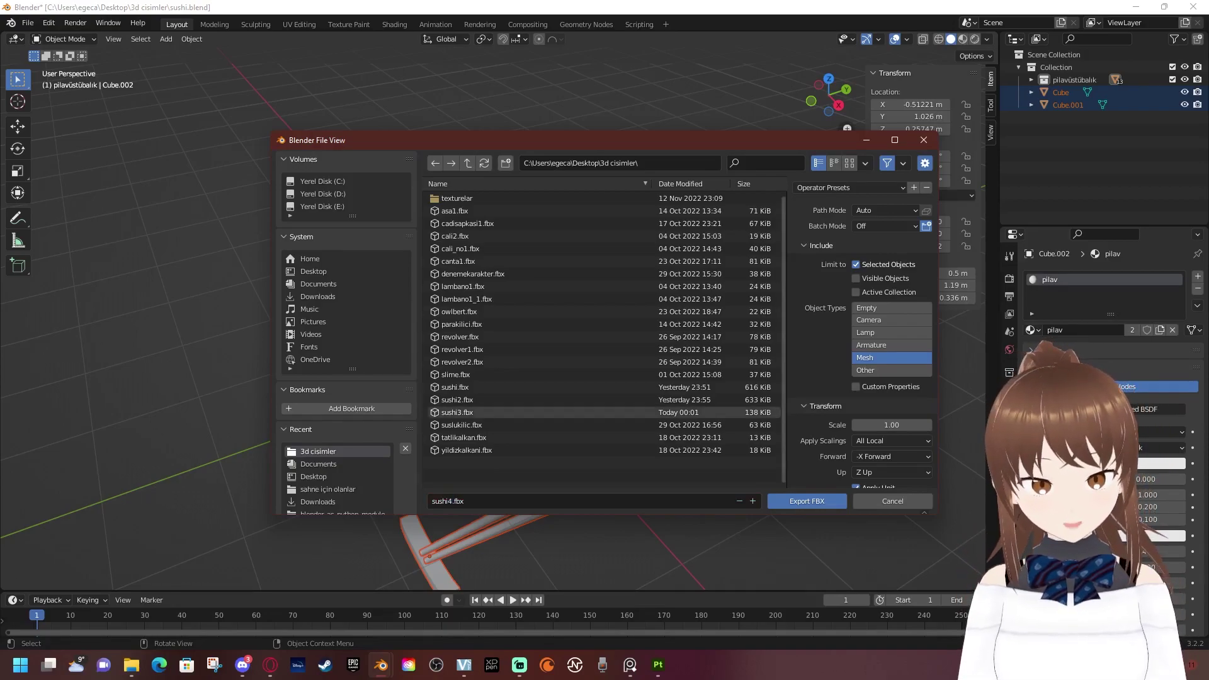
scroll(862, 334, down, 3)
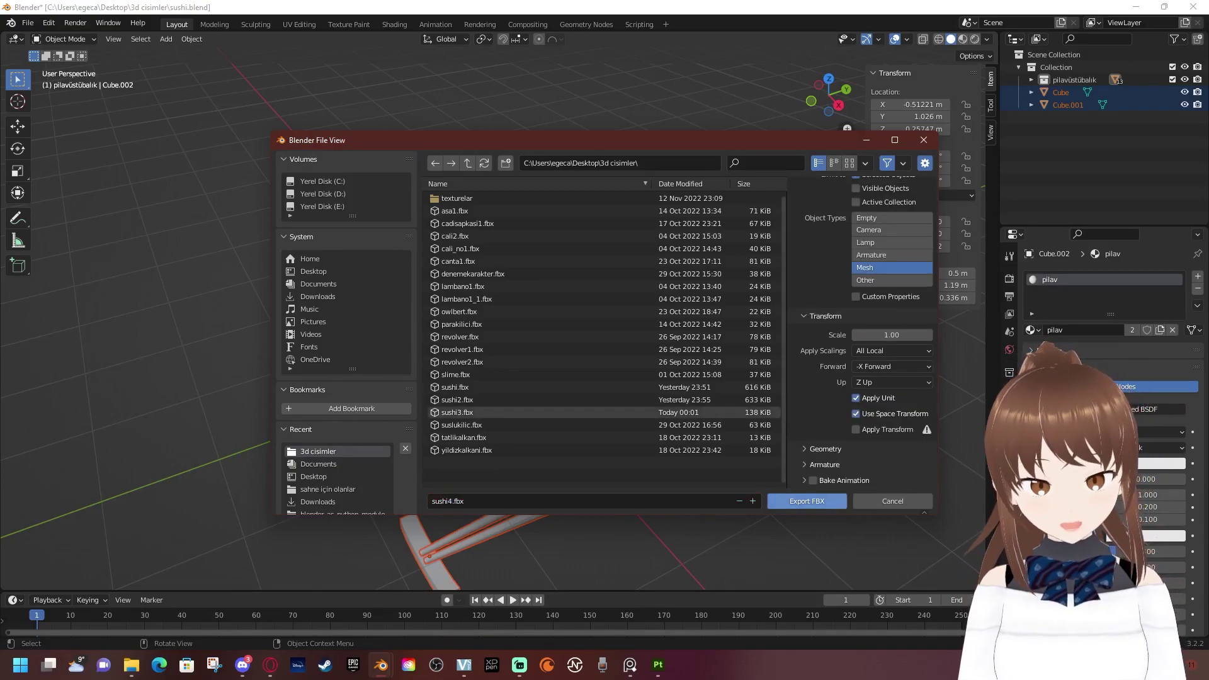
click(807, 500)
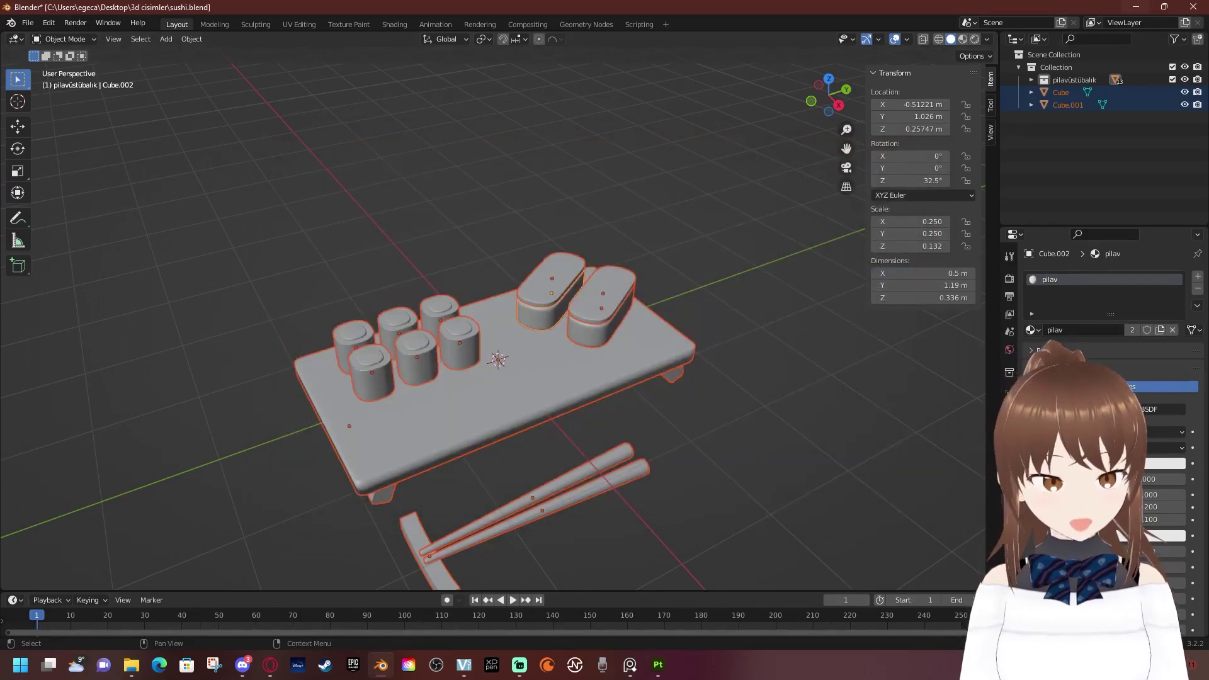
key(super+Down)
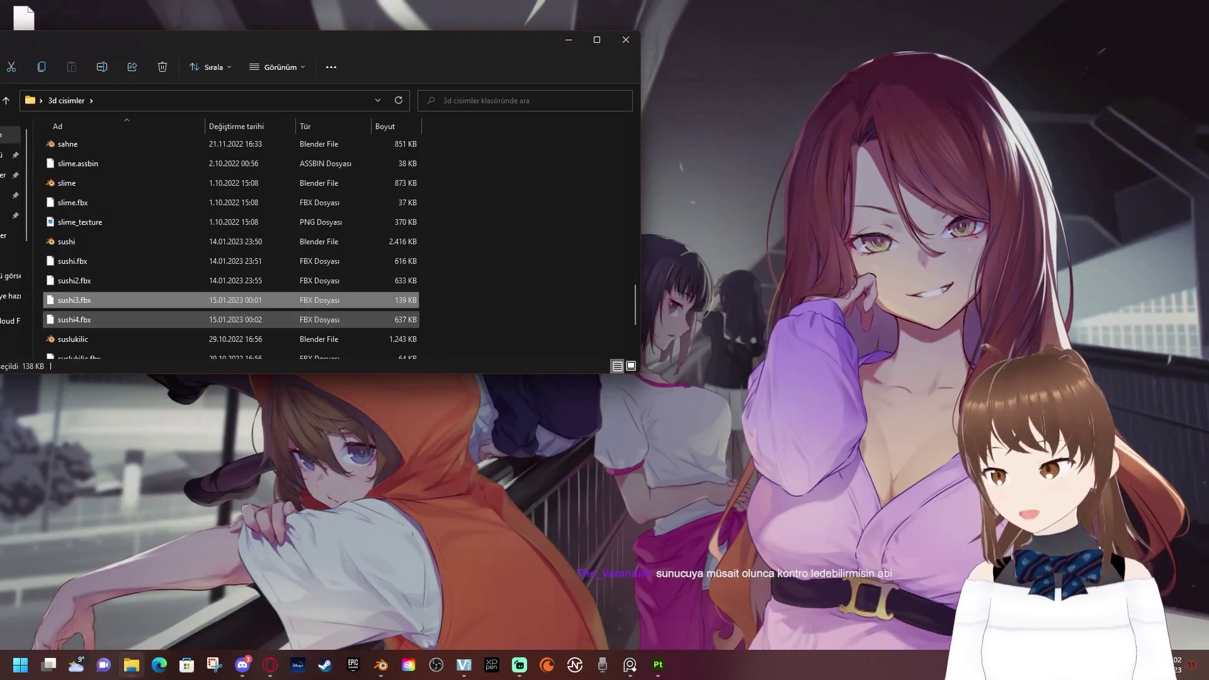
Drag sushi4.fbx into Substance Painter, accept the project configuration and maximize the window
key(Down)
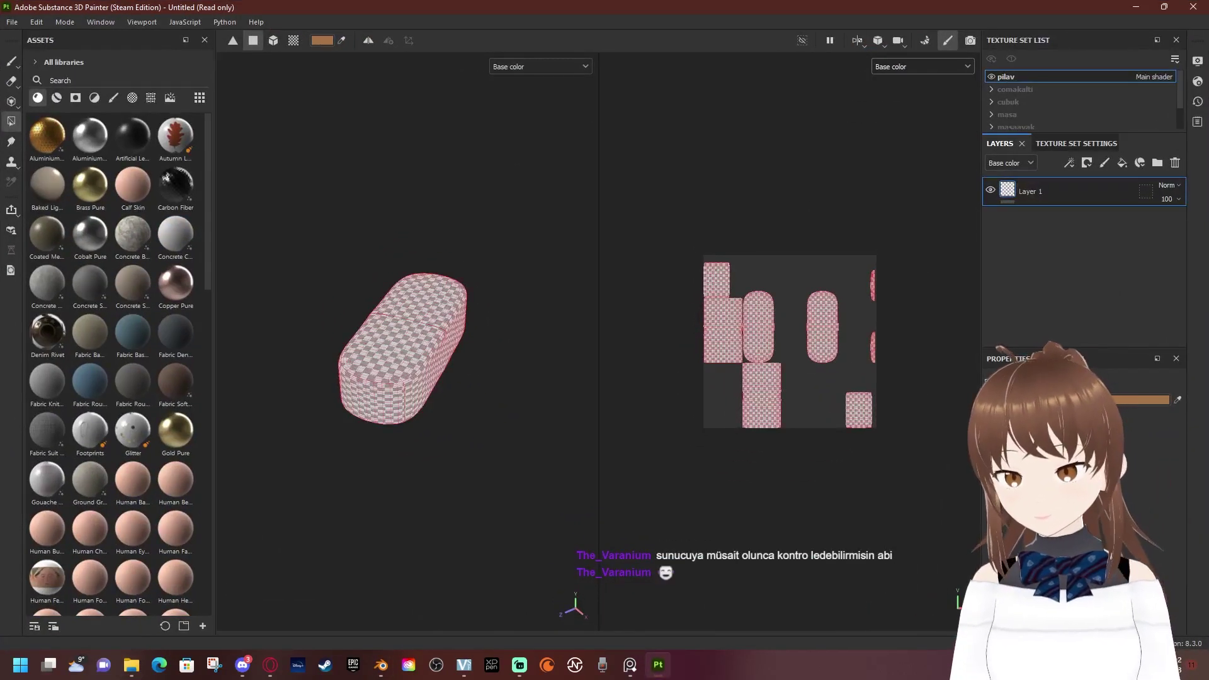
key(super+Down)
drag(74, 320, 796, 372)
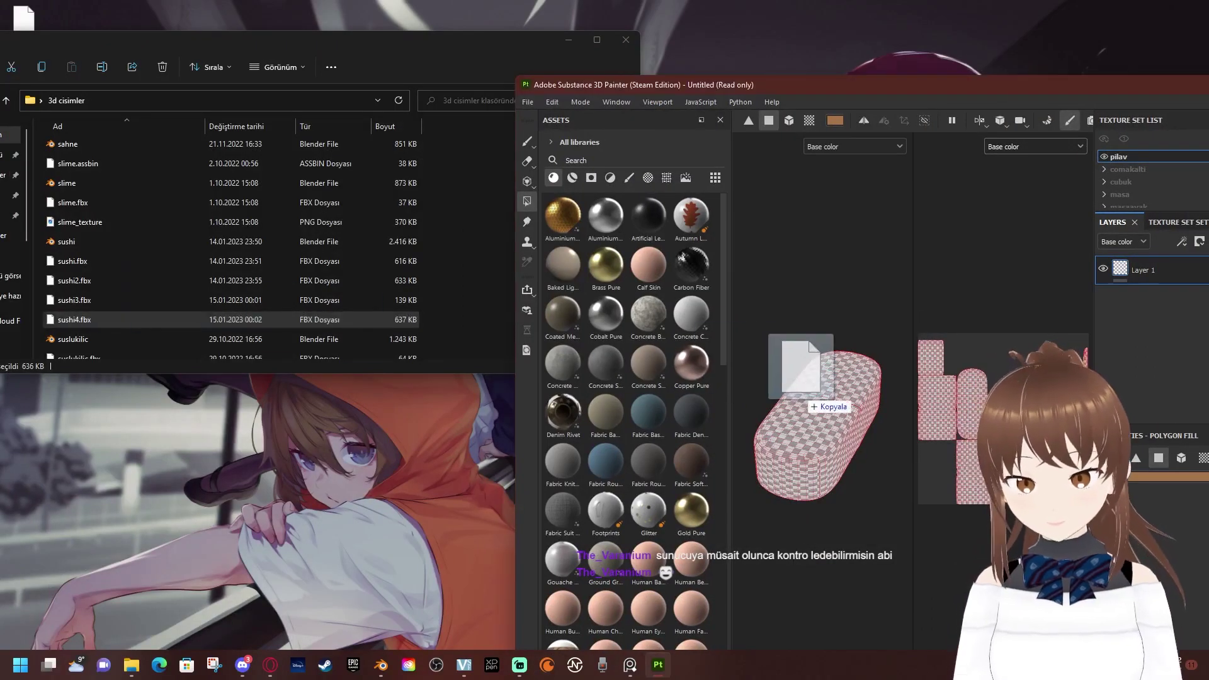
click(968, 518)
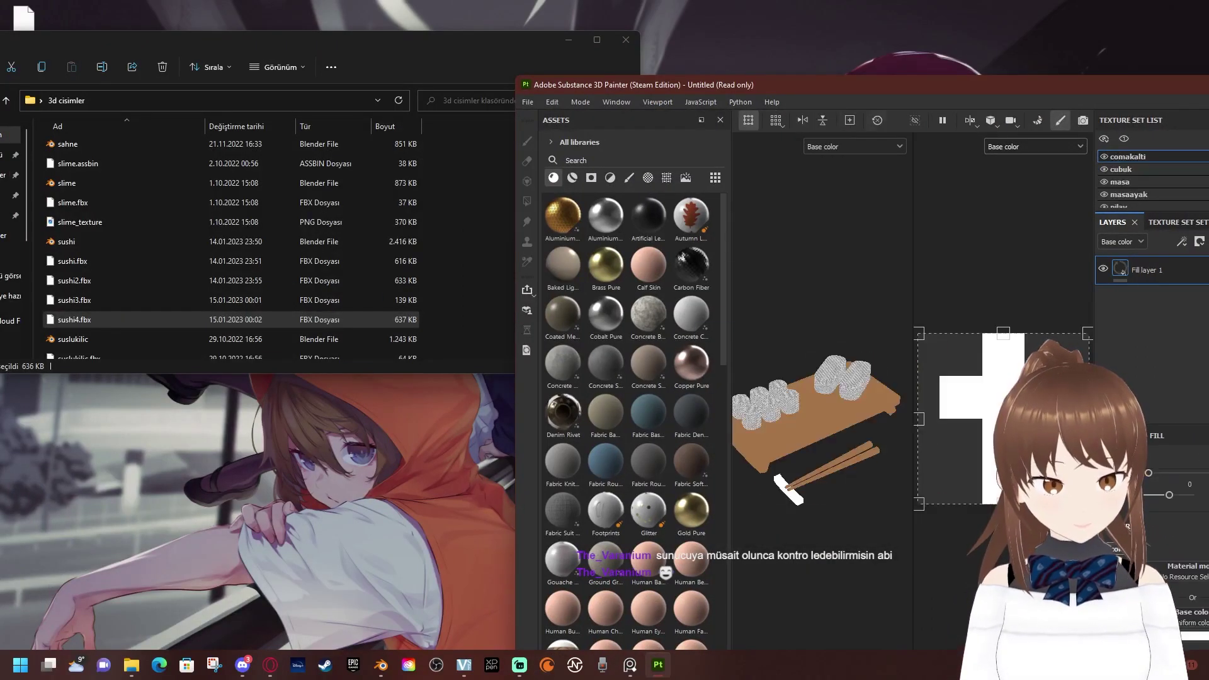
double_click(787, 88)
scroll(406, 410, up, 2)
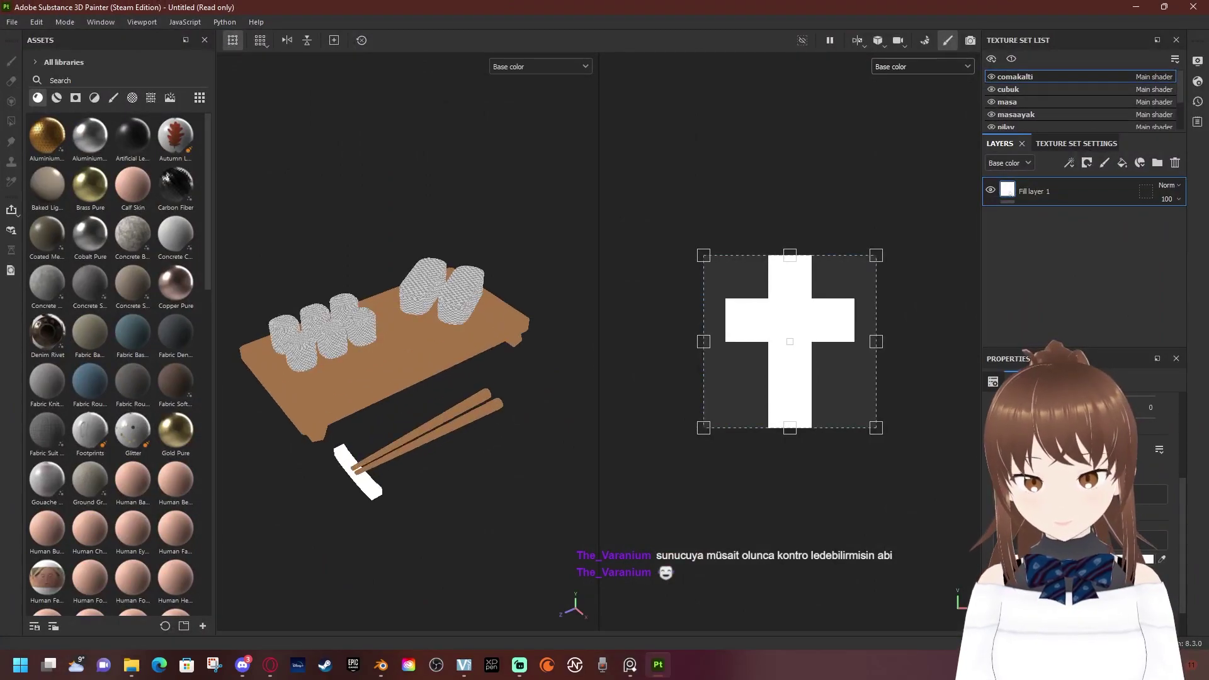
scroll(407, 409, up, 4)
scroll(1080, 101, down, 2)
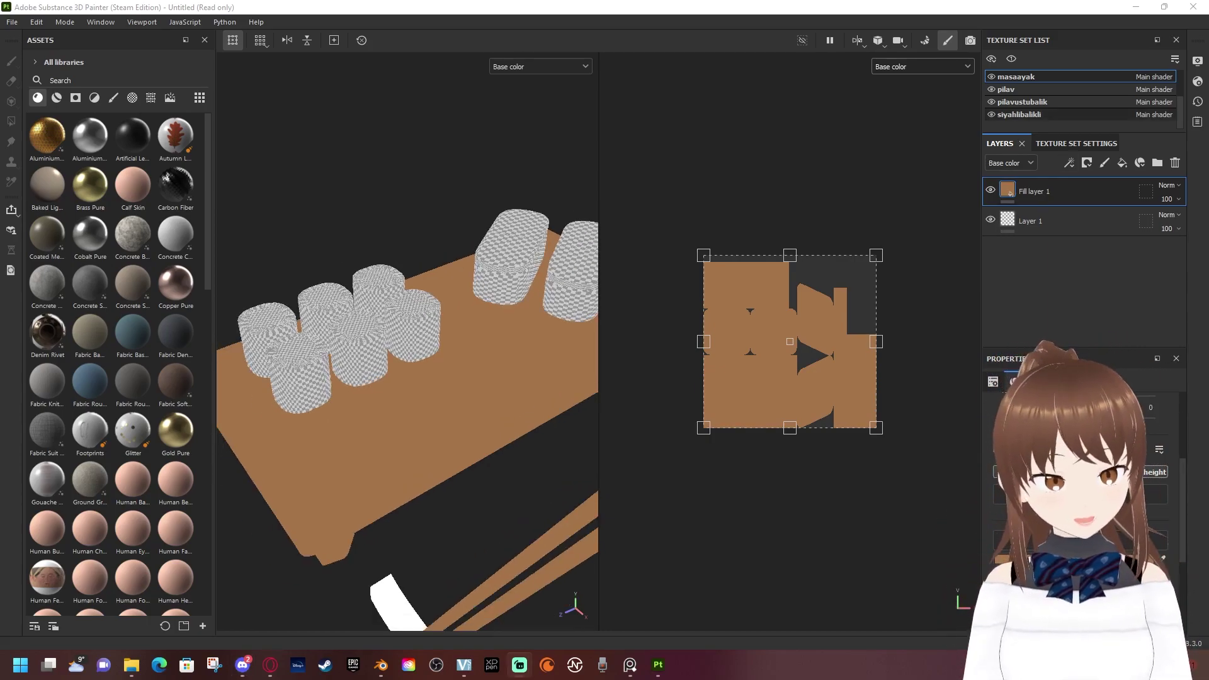
Select the siyahlibalikli texture set and look over the table's front edge
click(1022, 101)
click(1019, 114)
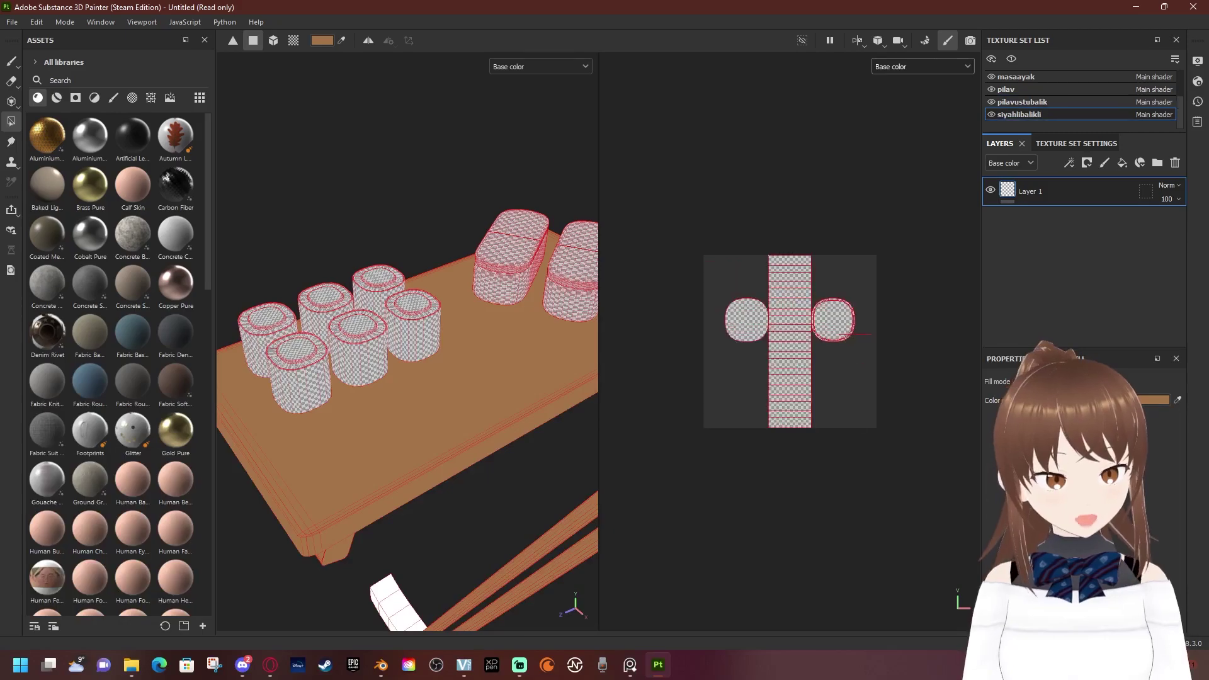
scroll(410, 340, up, 2)
scroll(860, 347, up, 1)
scroll(860, 346, up, 1)
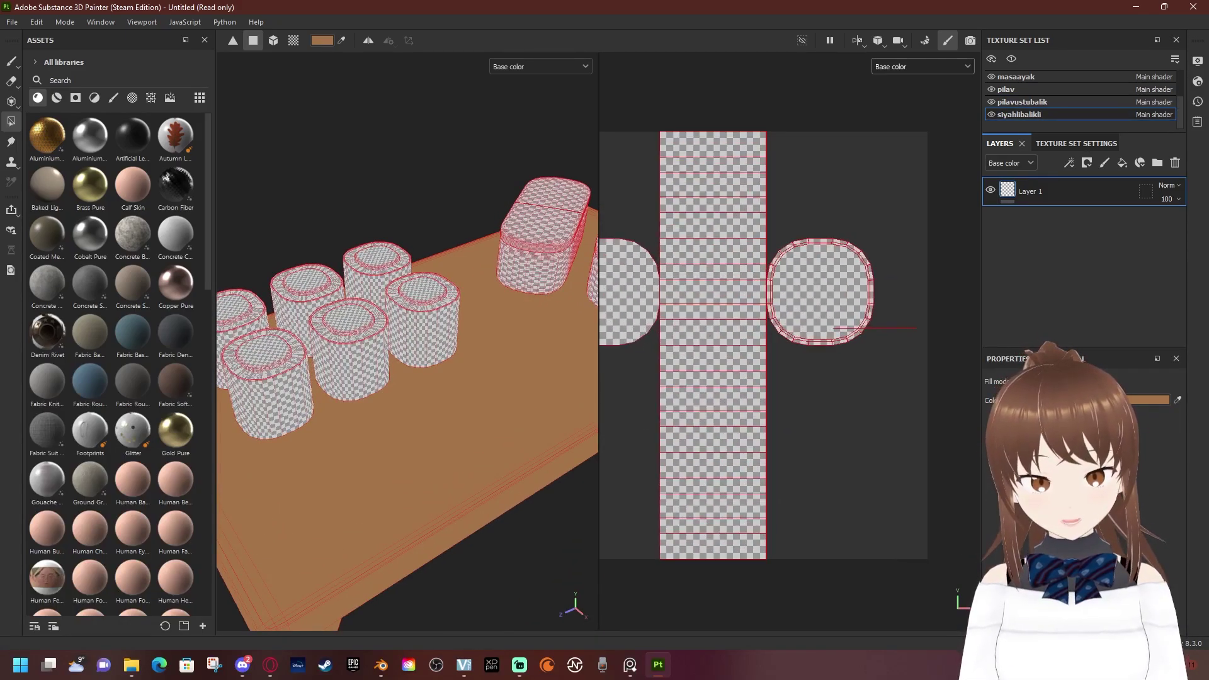
scroll(859, 347, up, 1)
scroll(891, 353, up, 1)
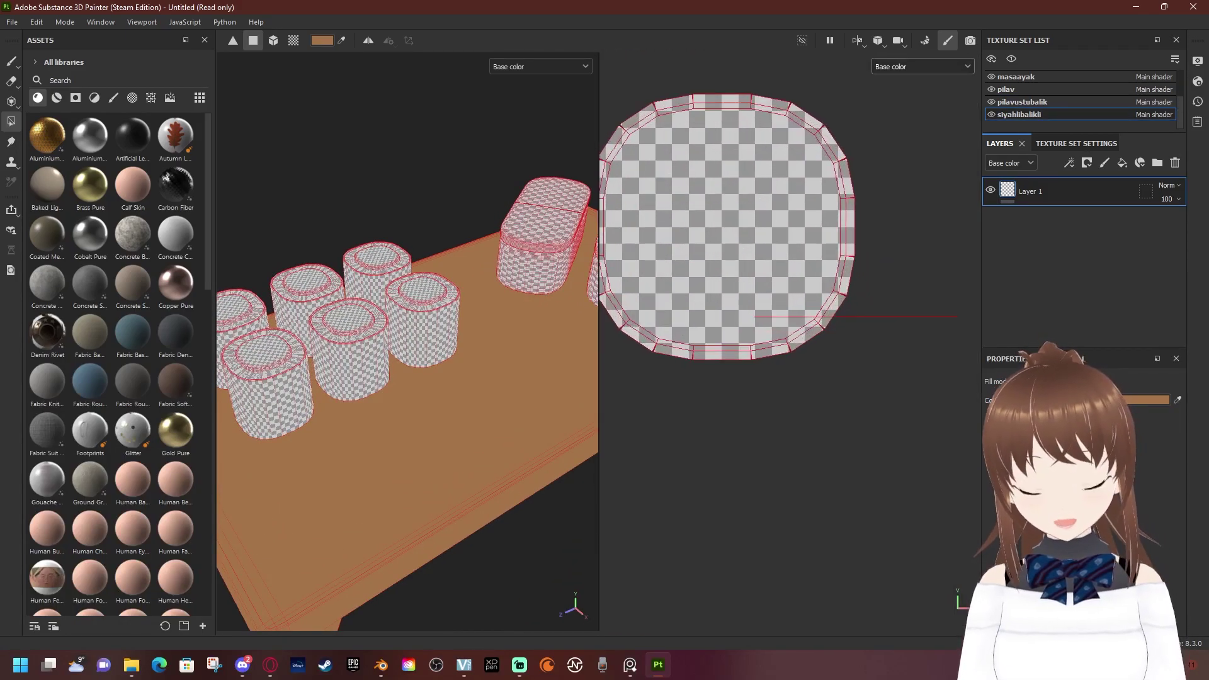
mouse_move(409, 340)
alt+mouse_down()
mouse_move(440, 315)
mouse_move(429, 353)
alt+mouse_up()
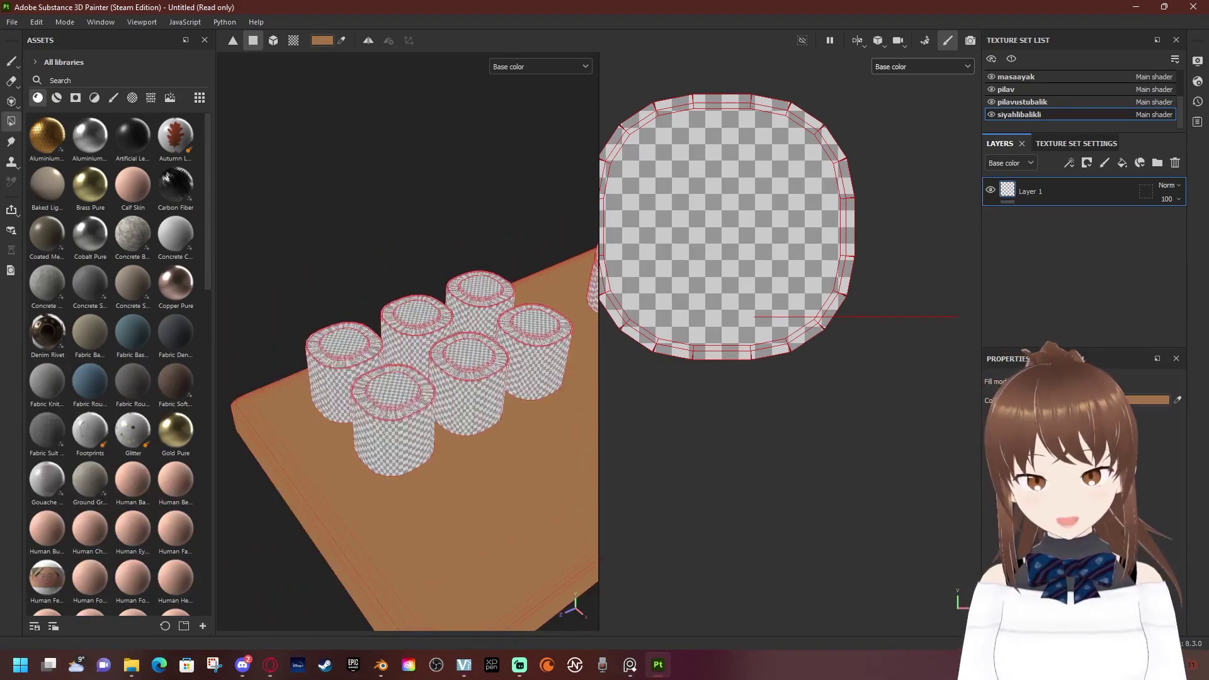
scroll(963, 315, down, 1)
scroll(964, 315, down, 1)
scroll(963, 314, down, 1)
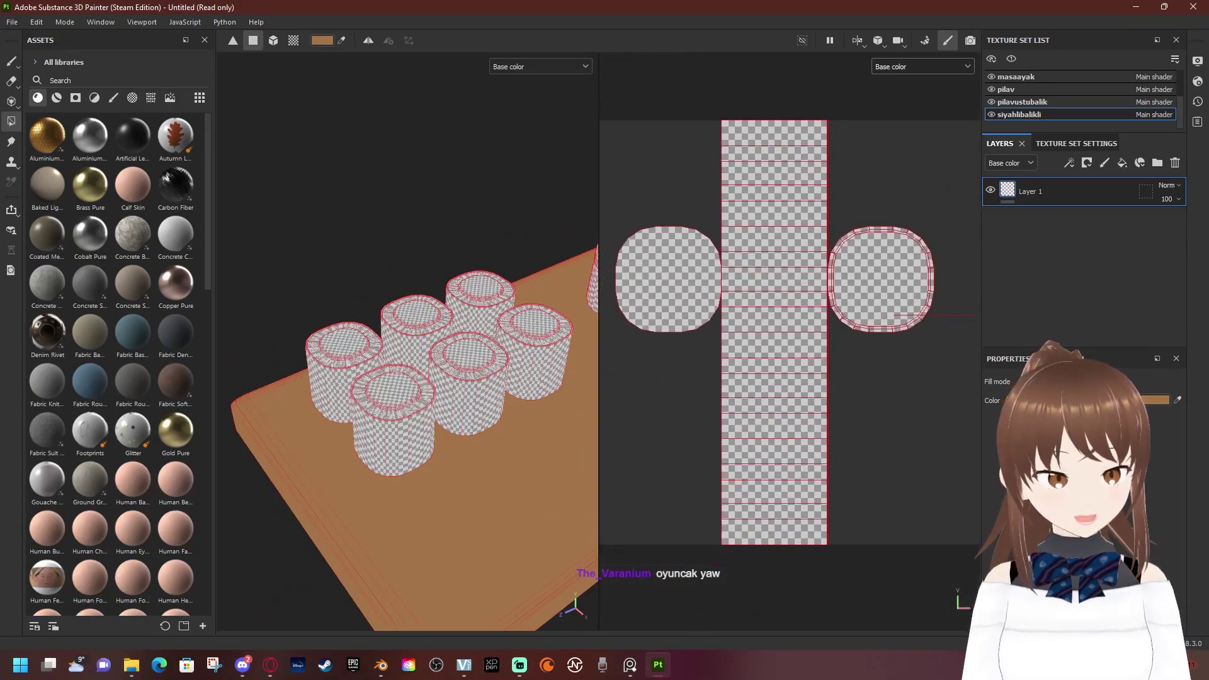
Replace the empty Layer 1 with a fill layer coloured black
key(Delete)
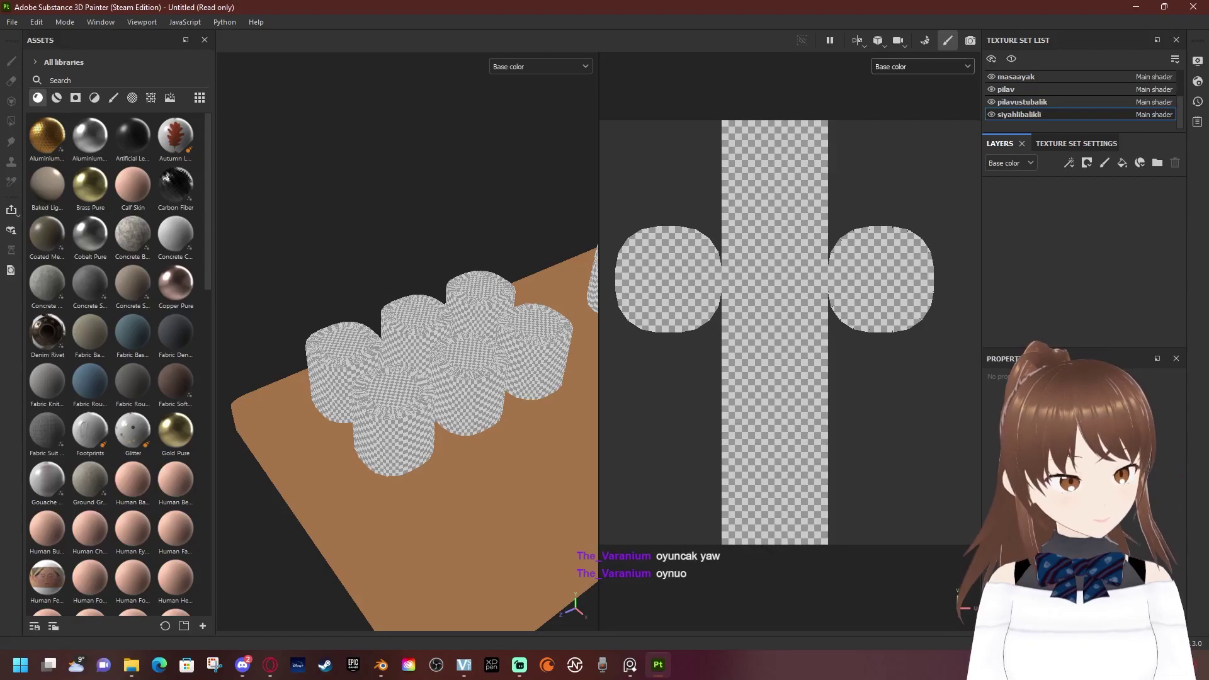
click(1122, 162)
click(1070, 472)
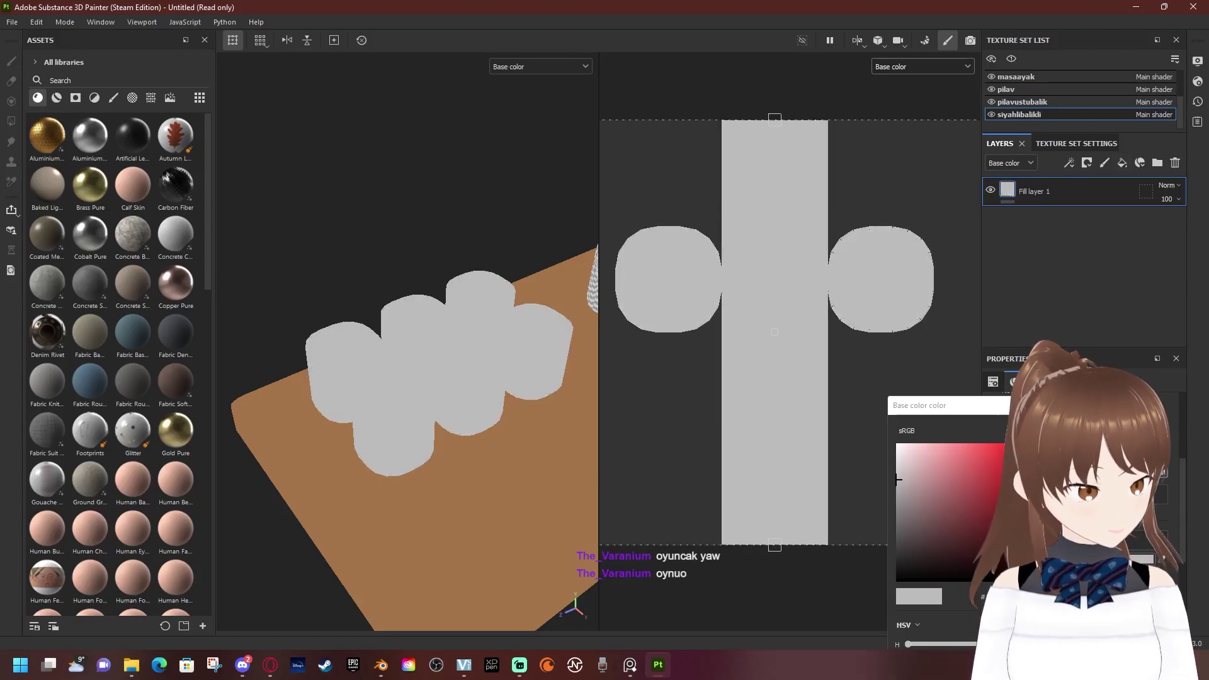
drag(995, 504, 983, 579)
key(Escape)
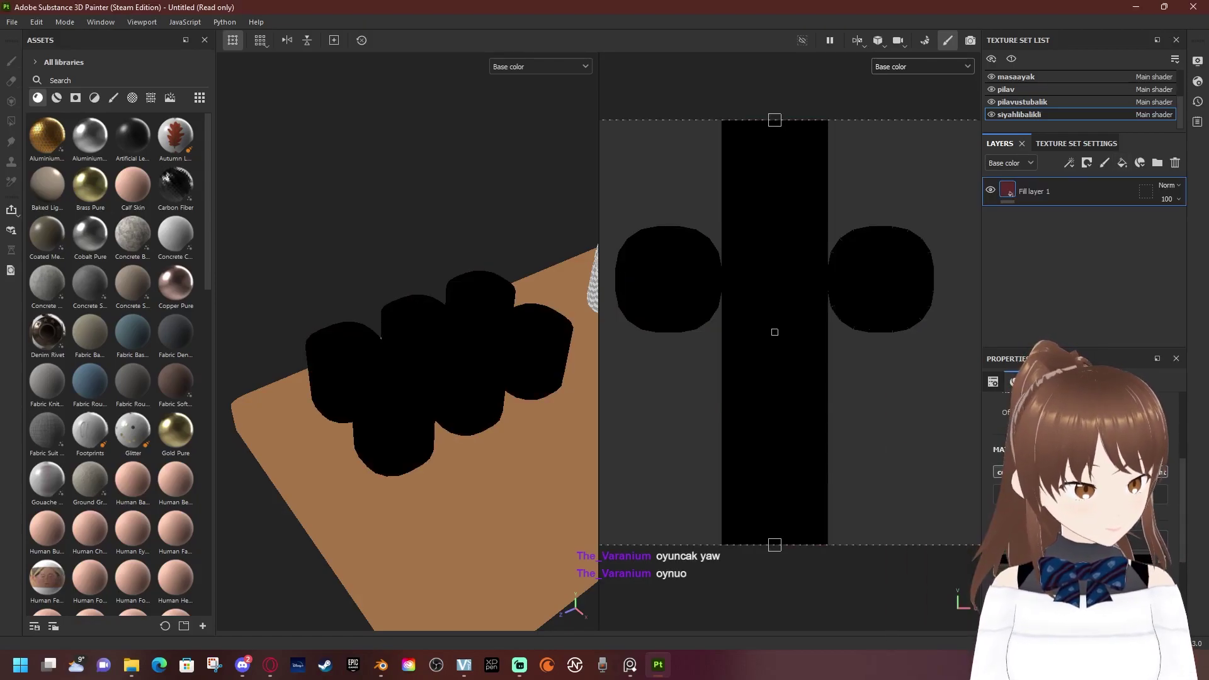
Remove all texture set channels except Base color
click(1076, 144)
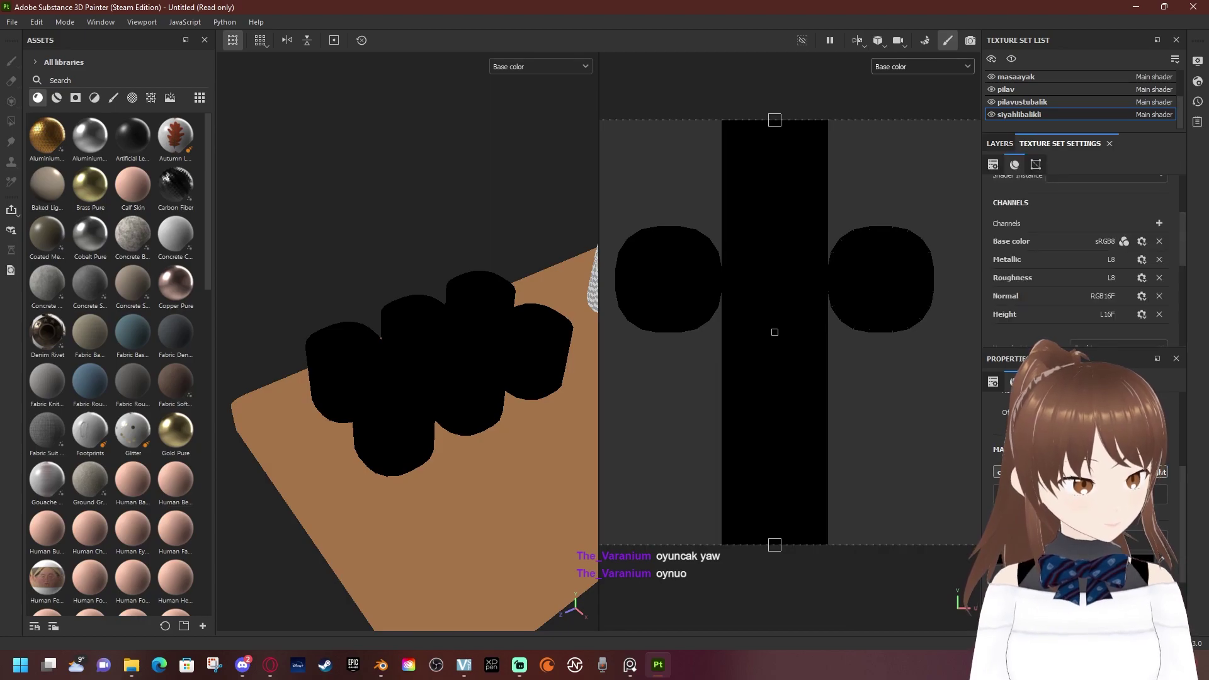
click(1158, 259)
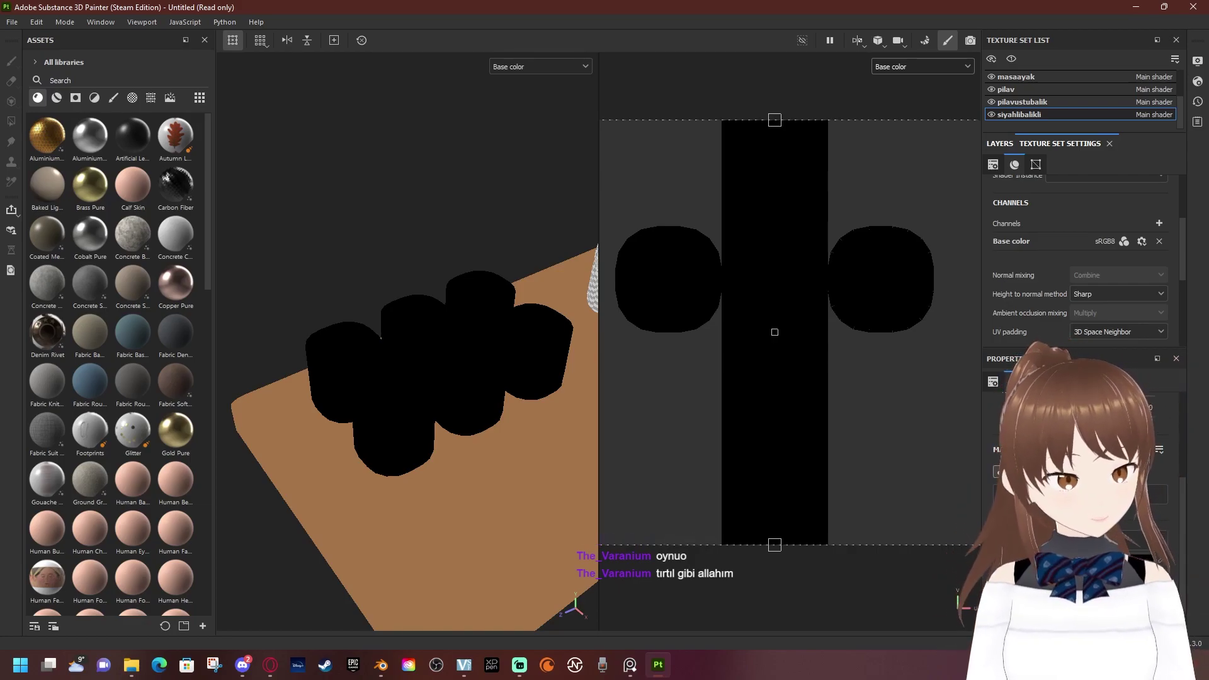
click(1000, 144)
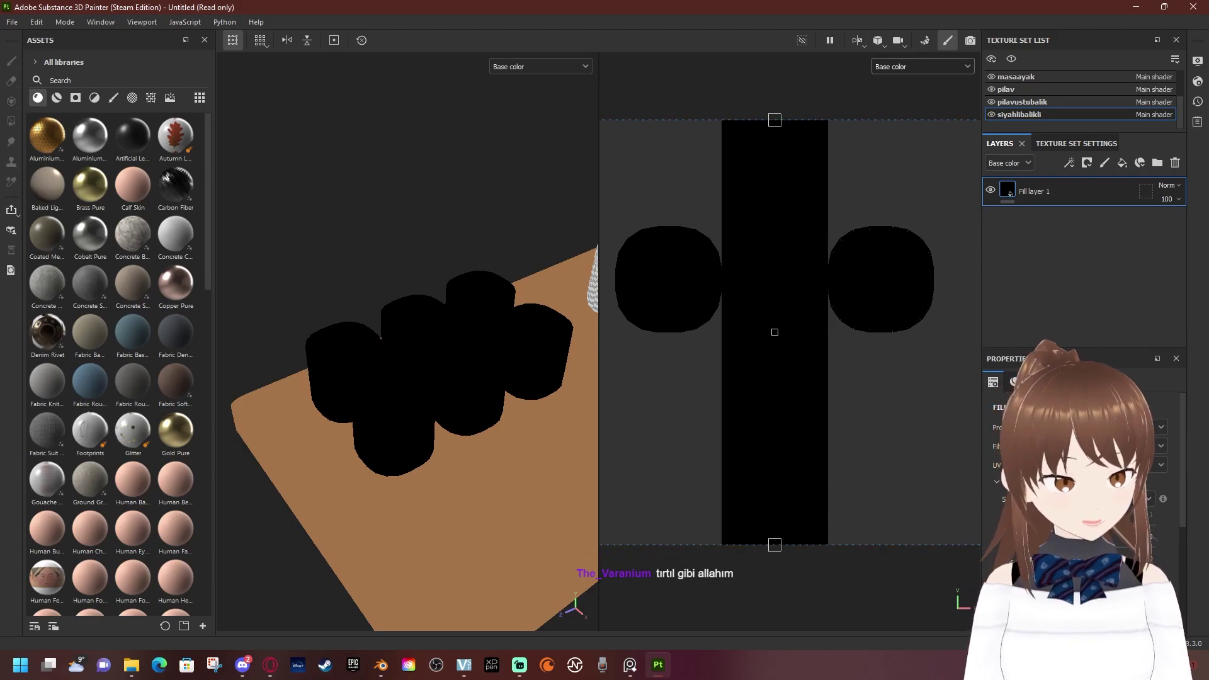
Add a black mask to Fill layer 1 and switch to Polygon Fill
right_click(1032, 191)
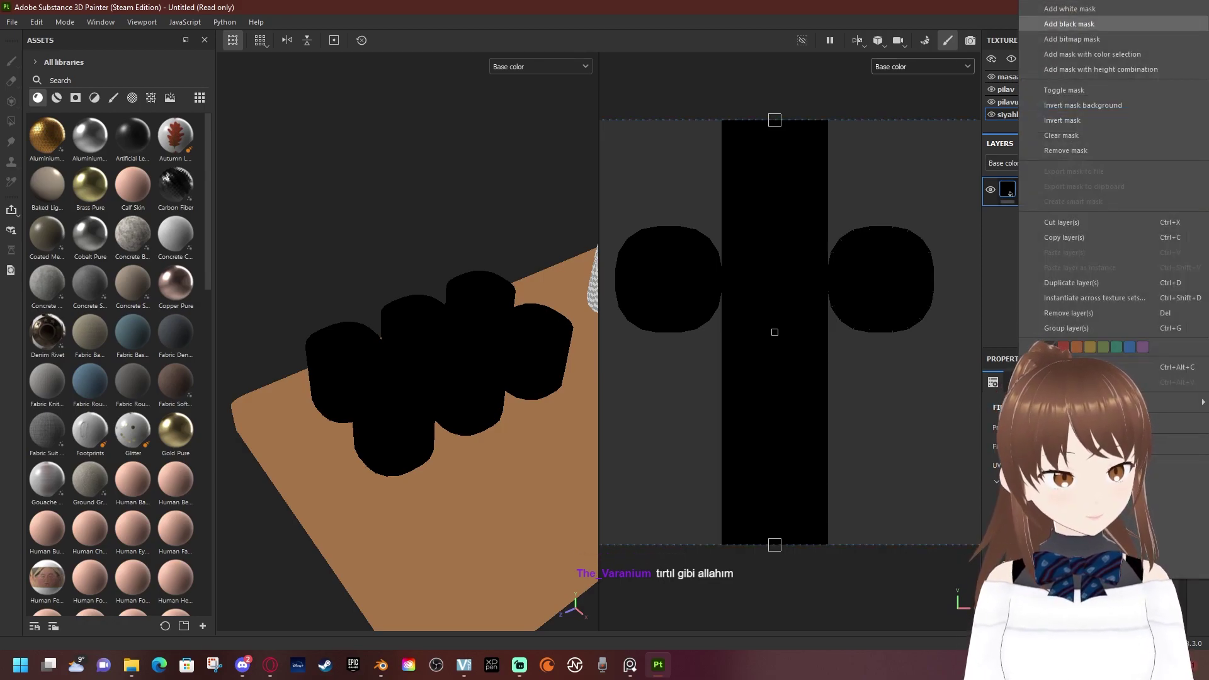
click(1069, 24)
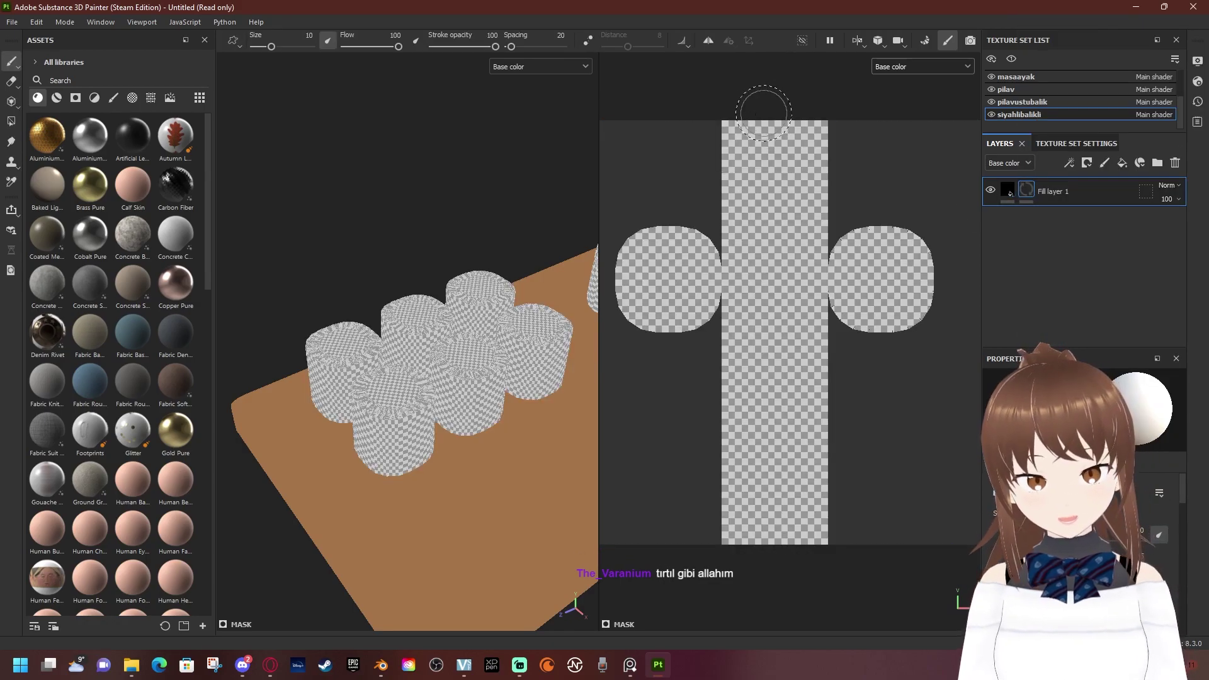
key(3)
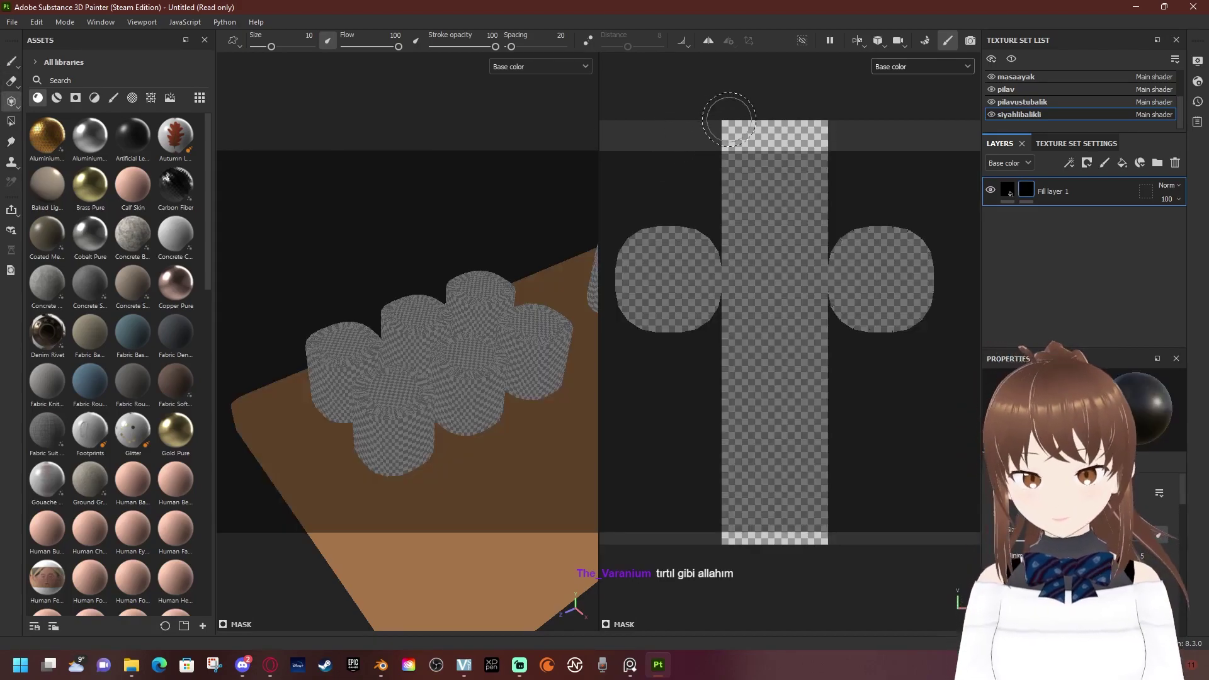
key(4)
Fill the cylinder side strips and left circle island in the mask
drag(764, 99, 794, 553)
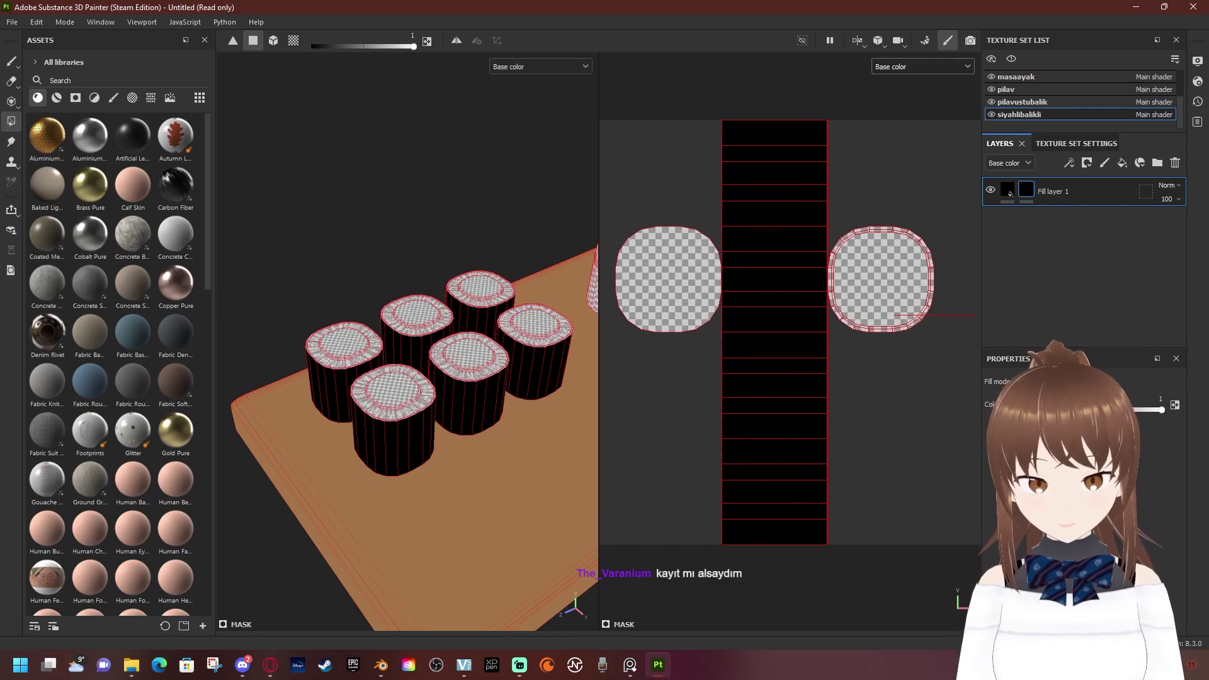
drag(674, 195, 680, 365)
scroll(875, 279, up, 1)
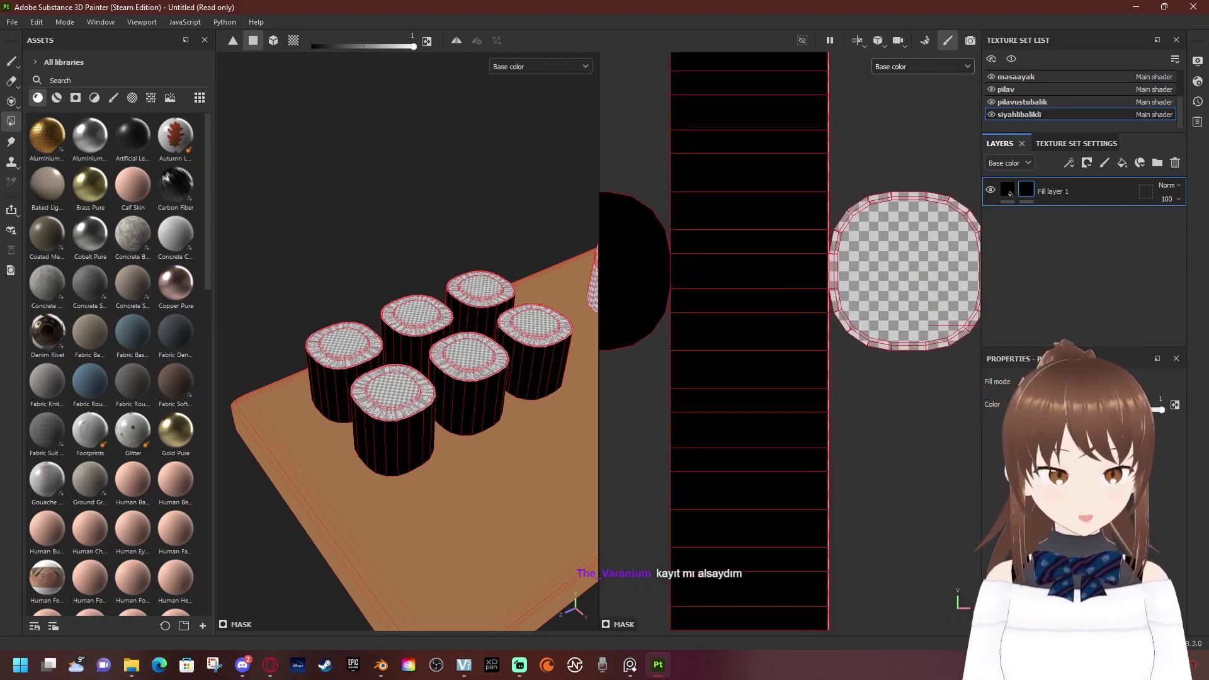
scroll(875, 279, up, 1)
scroll(876, 279, up, 2)
scroll(784, 296, up, 2)
scroll(783, 296, up, 1)
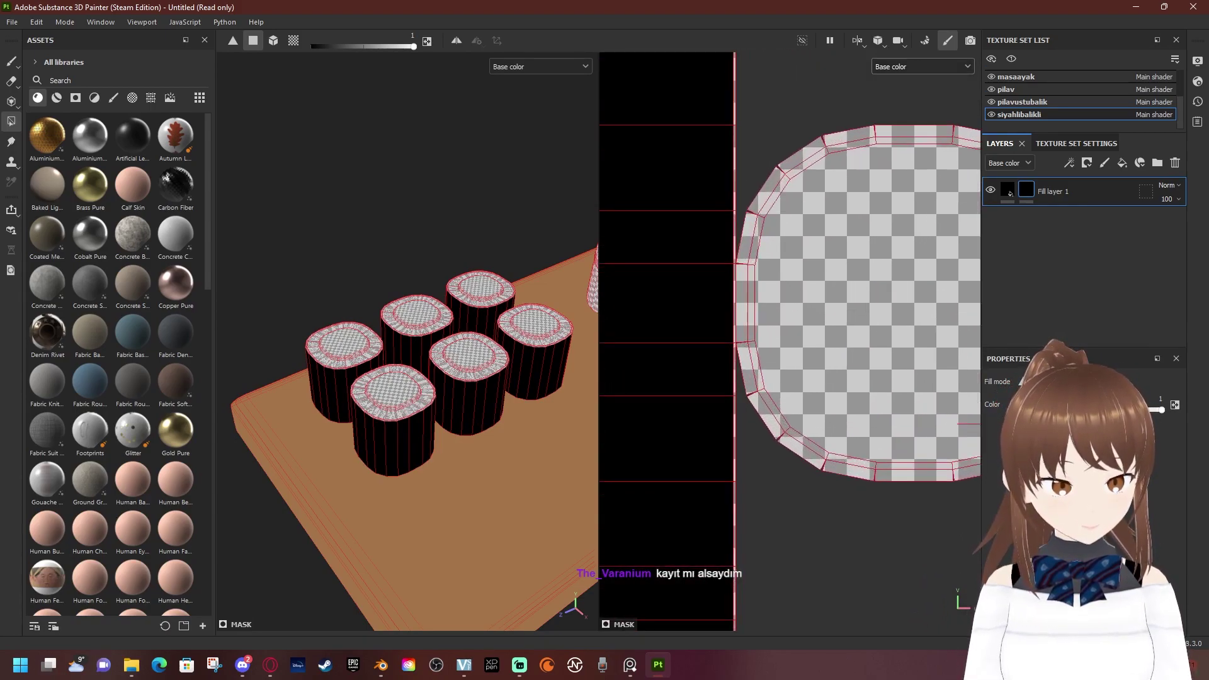
scroll(784, 296, up, 2)
scroll(784, 296, up, 1)
Fill one more strip face in the mask and zoom to check the roll sides
click(736, 409)
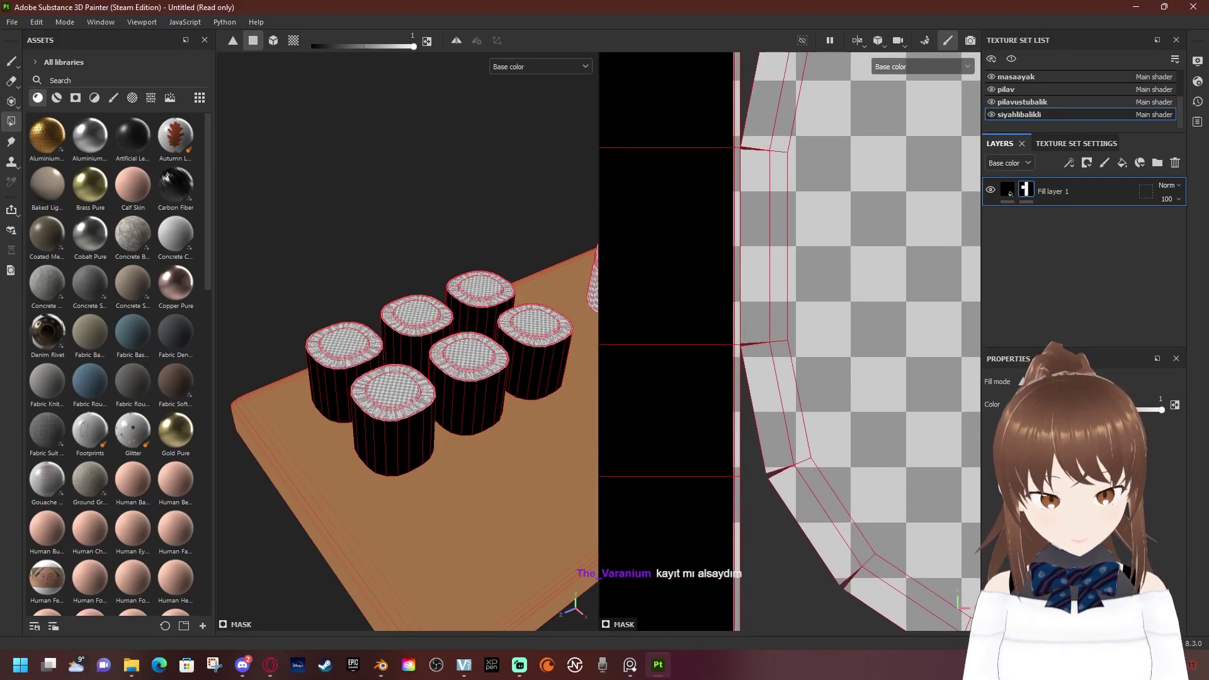
scroll(743, 378, up, 2)
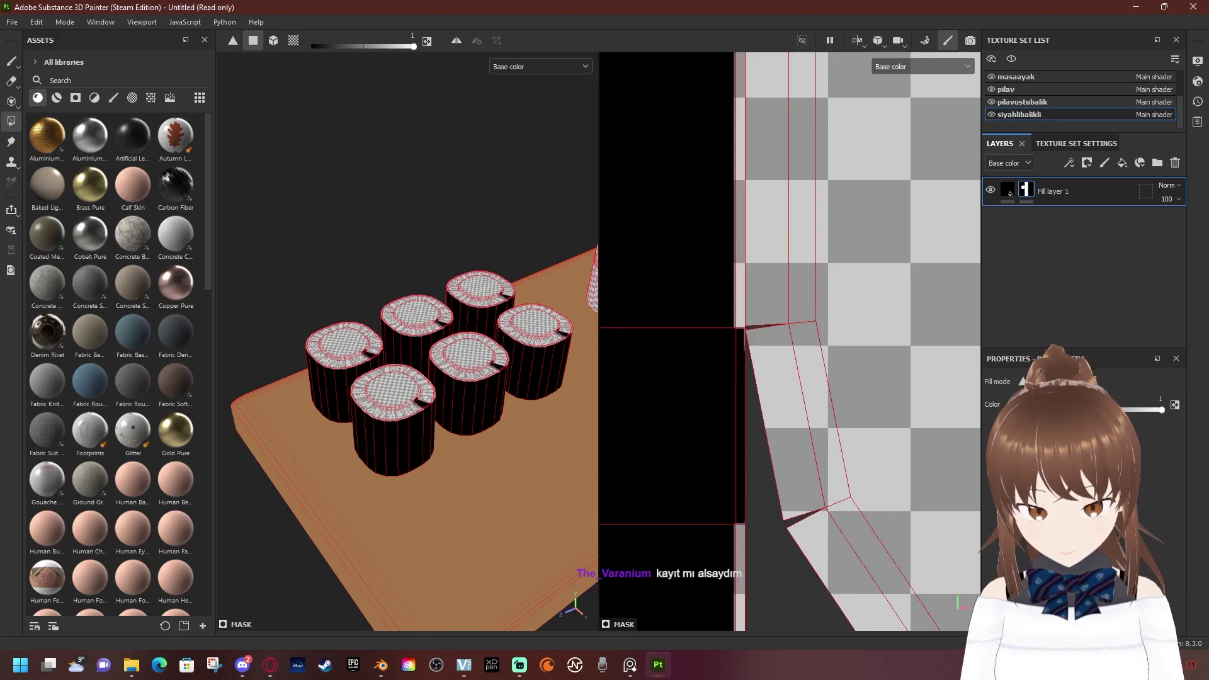
scroll(407, 340, up, 2)
scroll(406, 340, up, 2)
scroll(407, 340, up, 3)
scroll(407, 340, up, 3)
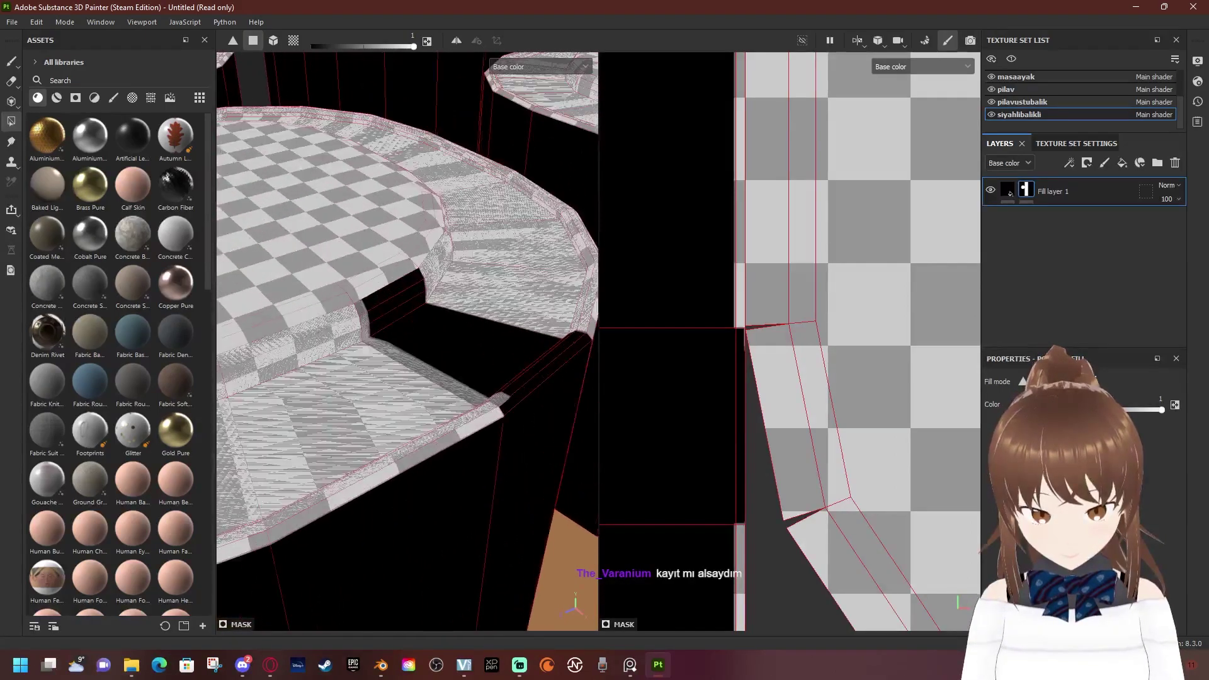
scroll(407, 339, down, 2)
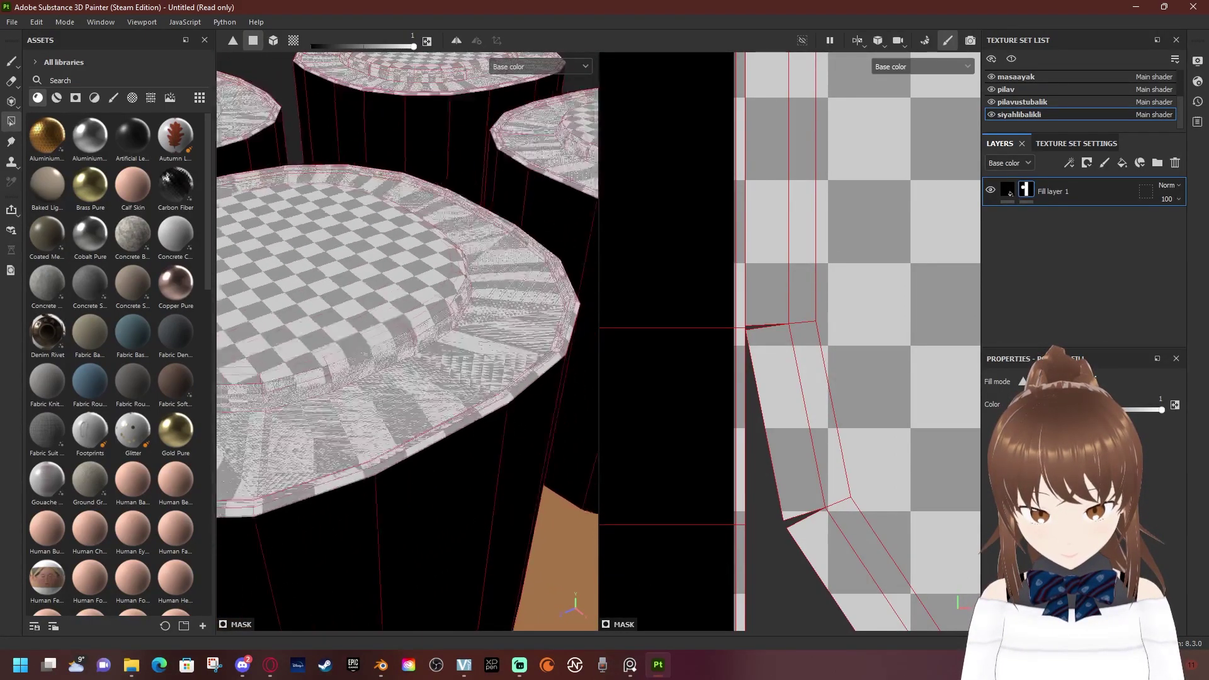
scroll(407, 340, down, 2)
scroll(407, 340, up, 2)
scroll(407, 340, up, 2)
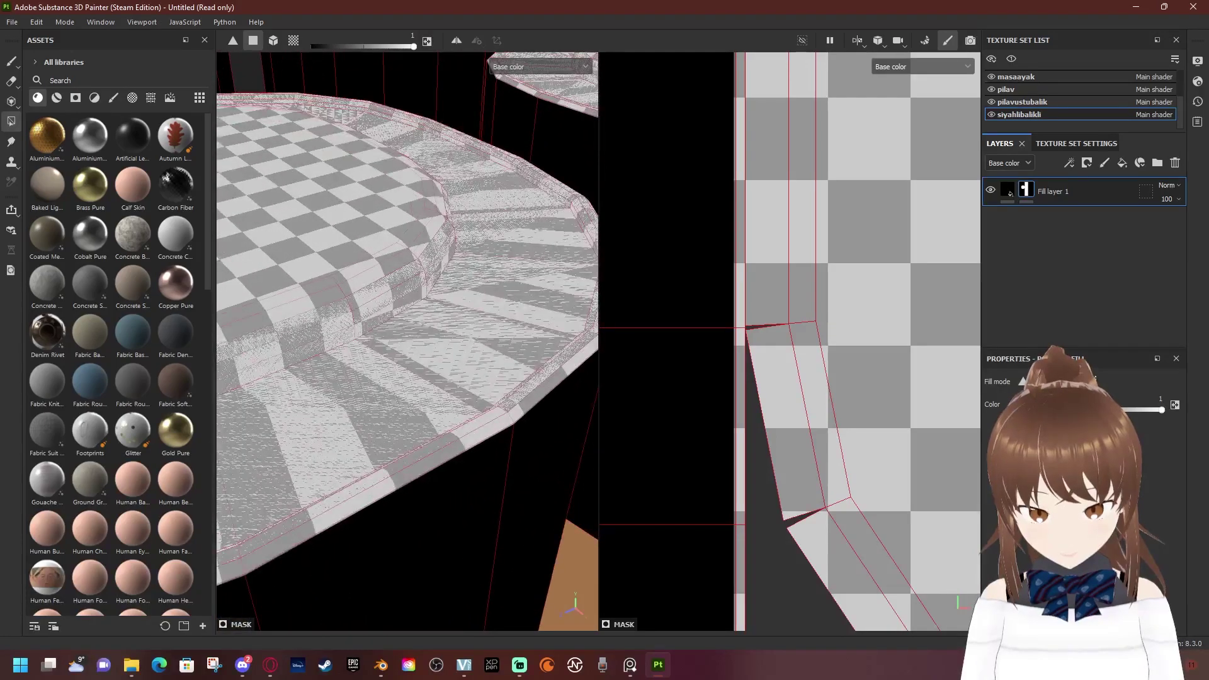
Fill a different strip of roll rim faces black, undoing the first attempt
scroll(407, 340, down, 3)
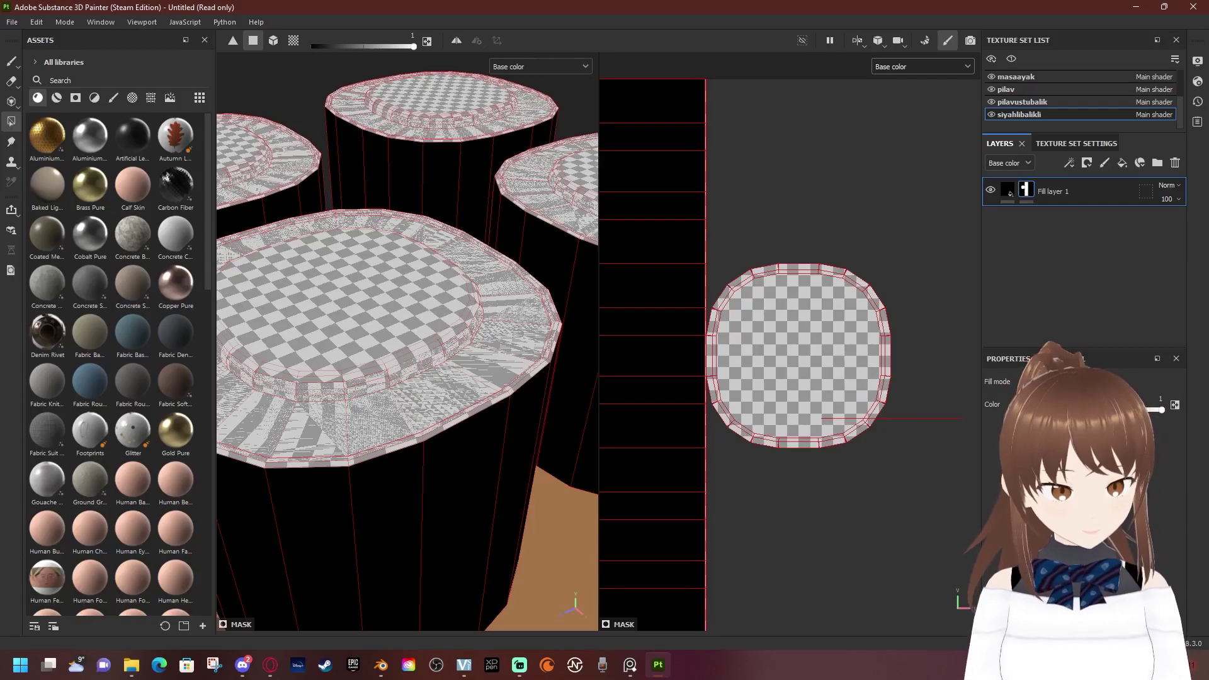
scroll(787, 340, up, 2)
scroll(787, 340, up, 3)
scroll(787, 340, up, 3)
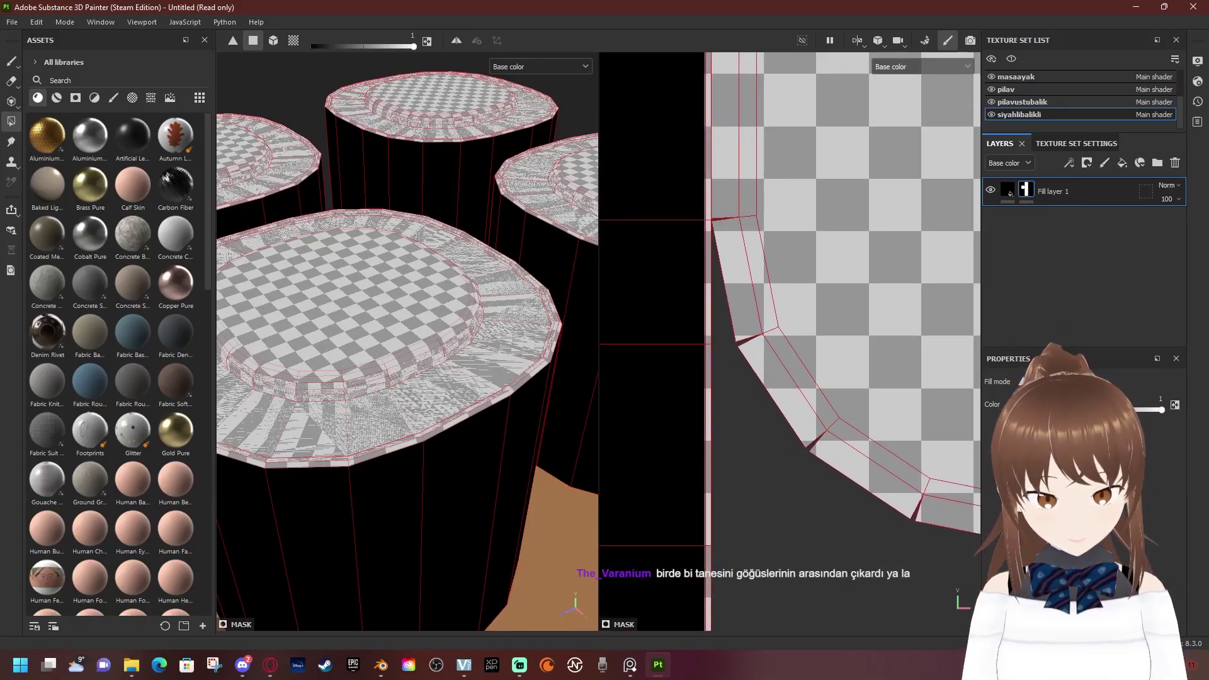
click(737, 280)
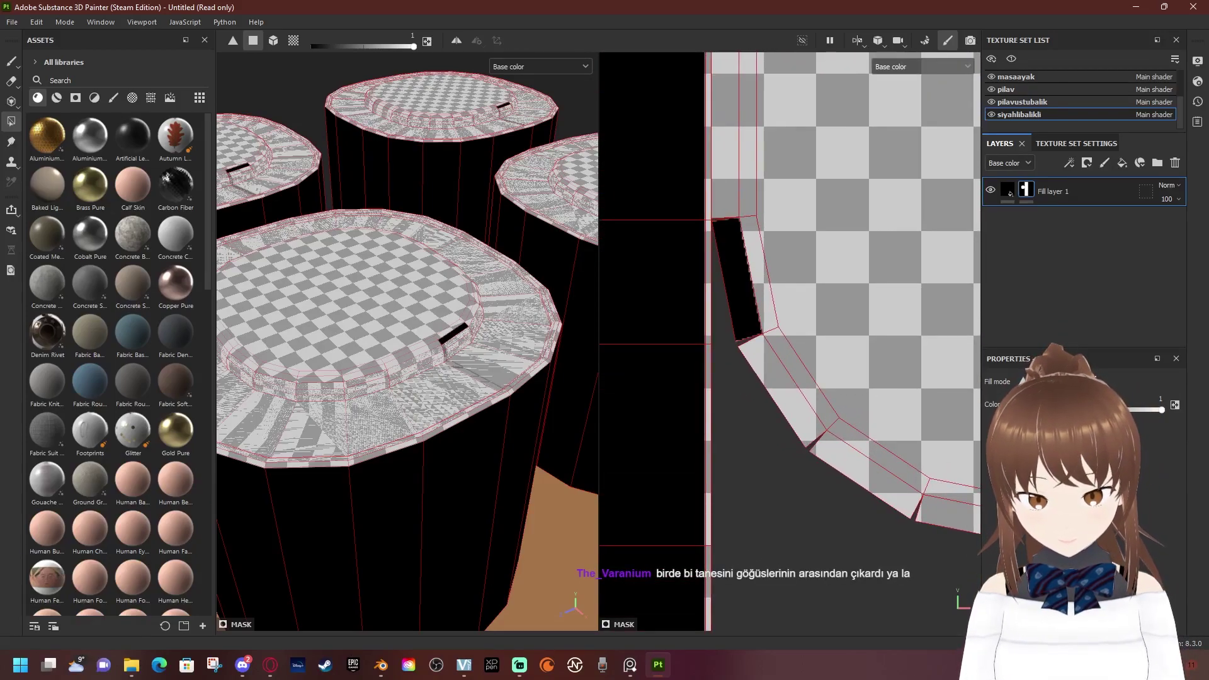
key(ctrl+z)
click(708, 441)
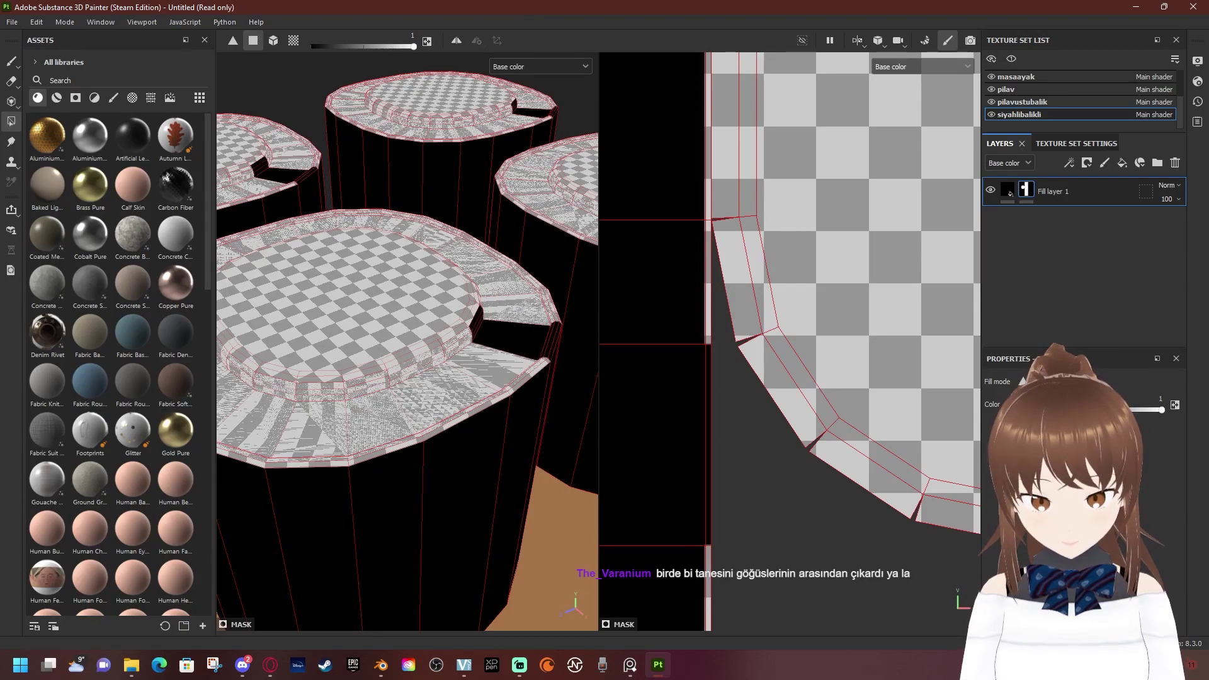
Frame the model in the views and switch back to Blender
scroll(787, 340, up, 2)
scroll(787, 340, up, 3)
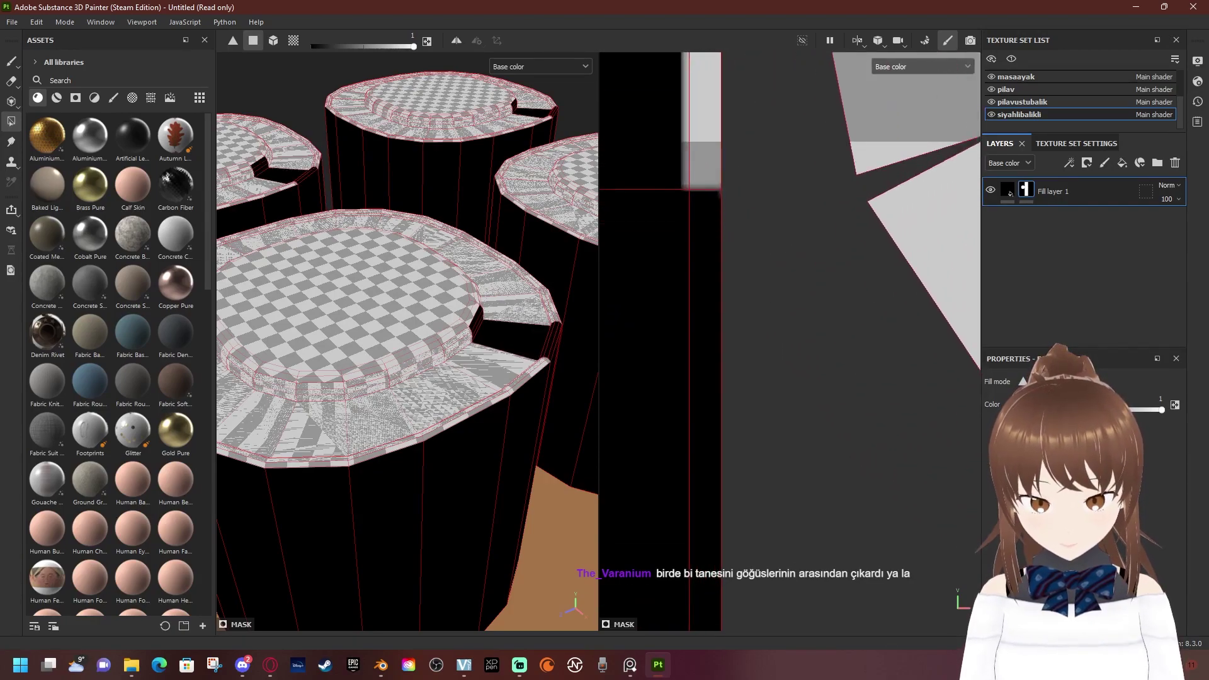
scroll(407, 340, up, 1)
scroll(407, 340, up, 2)
scroll(407, 340, up, 2)
scroll(406, 340, up, 1)
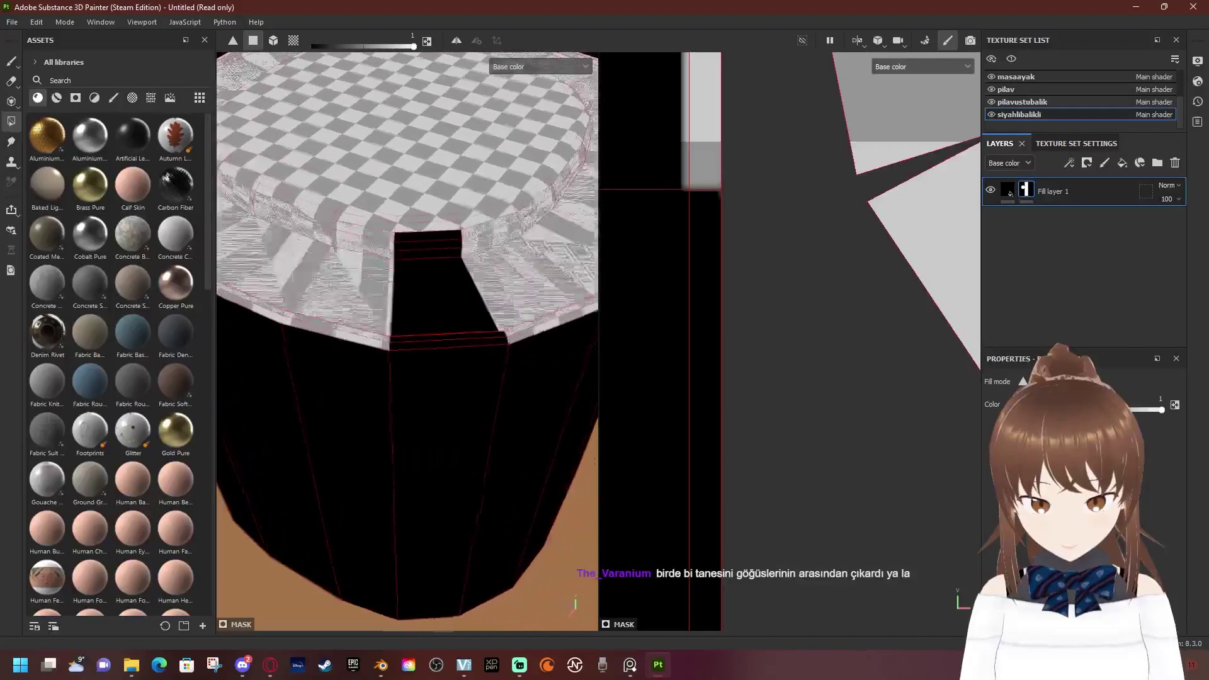
scroll(406, 340, up, 2)
scroll(407, 340, up, 2)
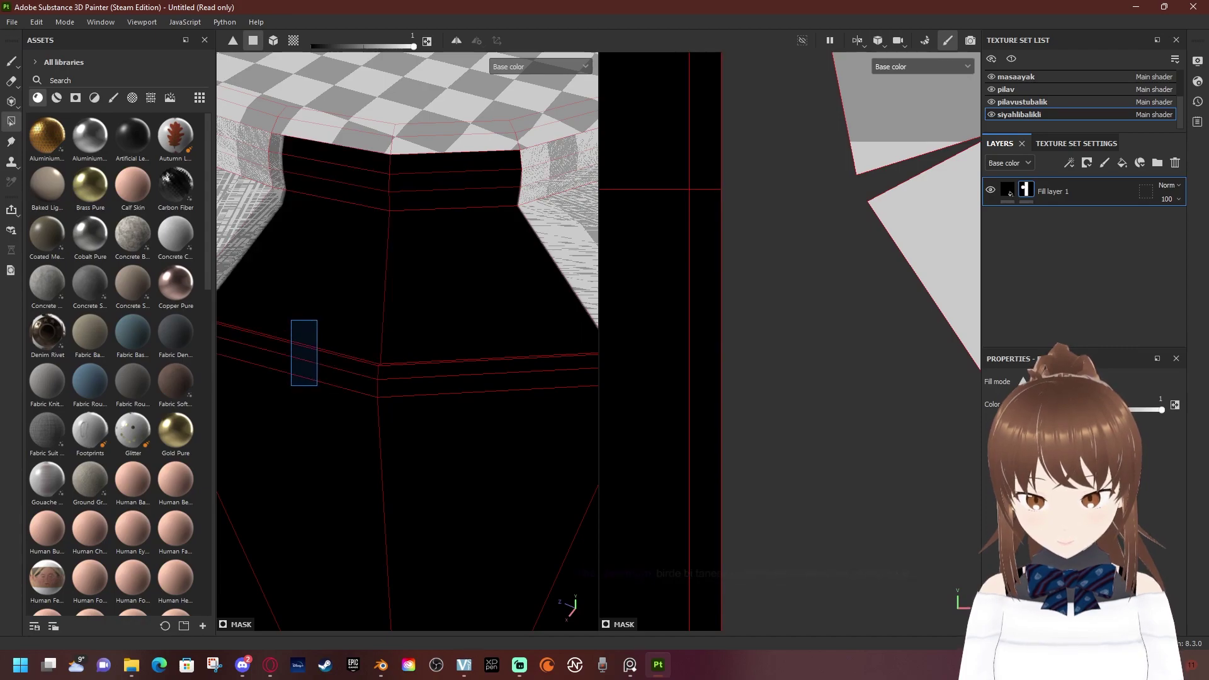
scroll(674, 301, down, 2)
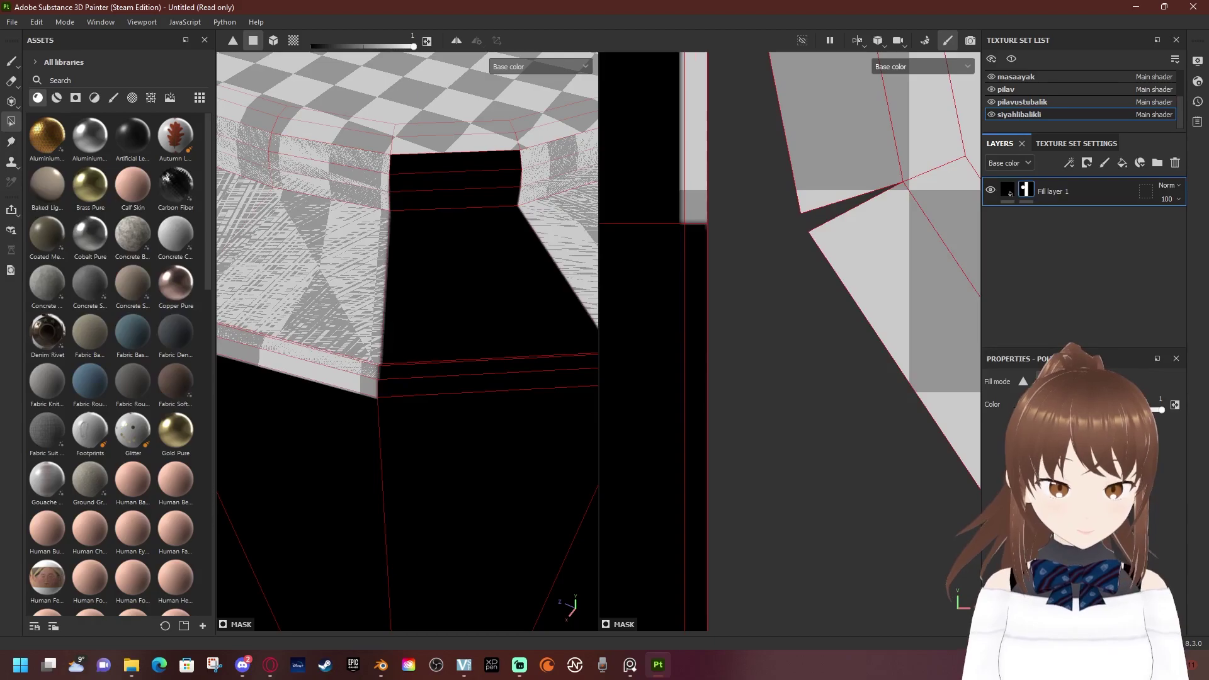
scroll(789, 340, down, 2)
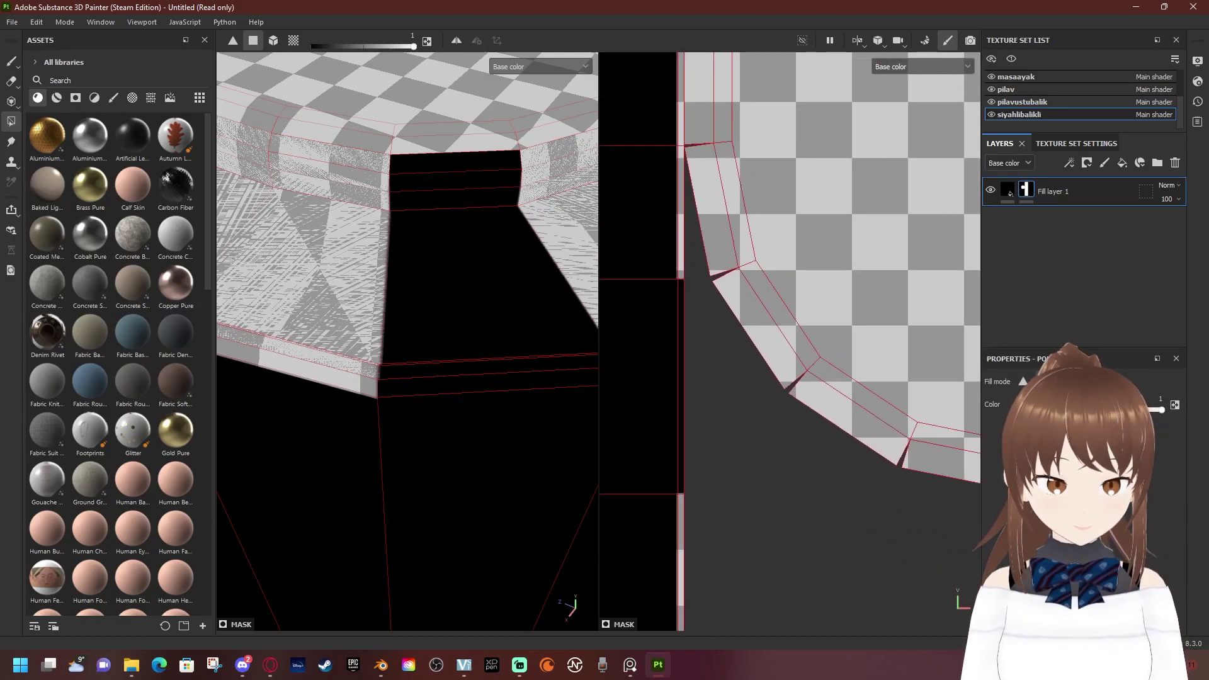
key(f)
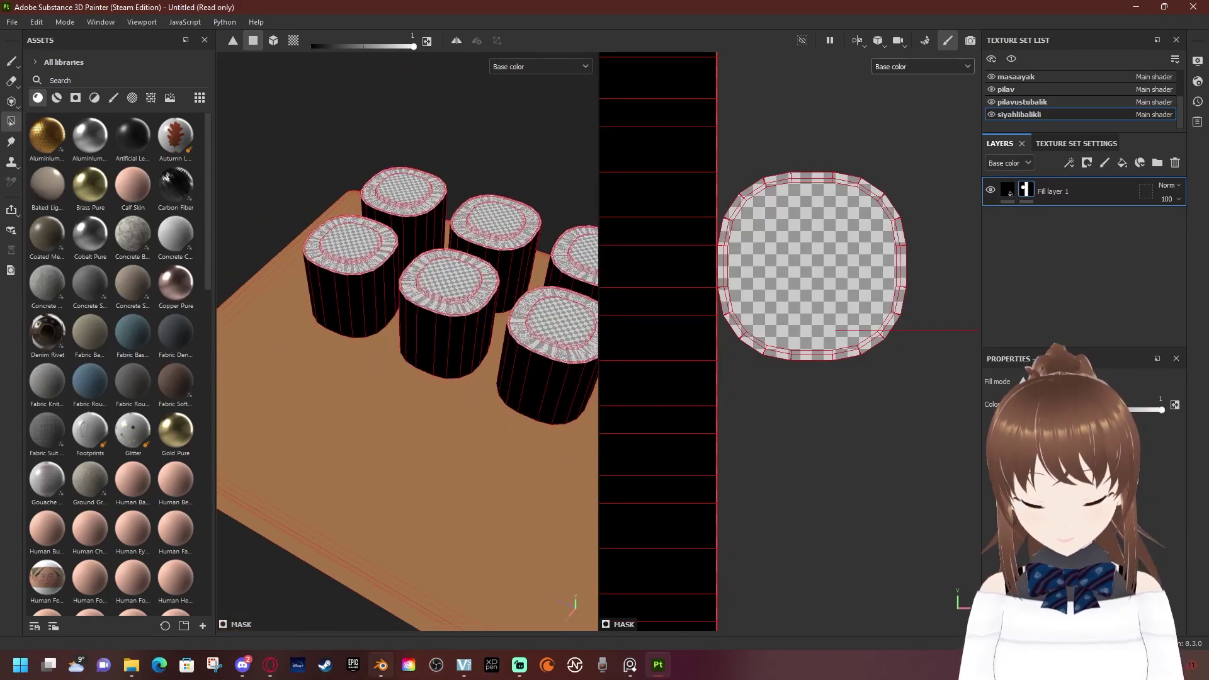
key(alt+Tab)
Smart UV Project the front-right roll cylinder in the UV Editing workspace
click(403, 384)
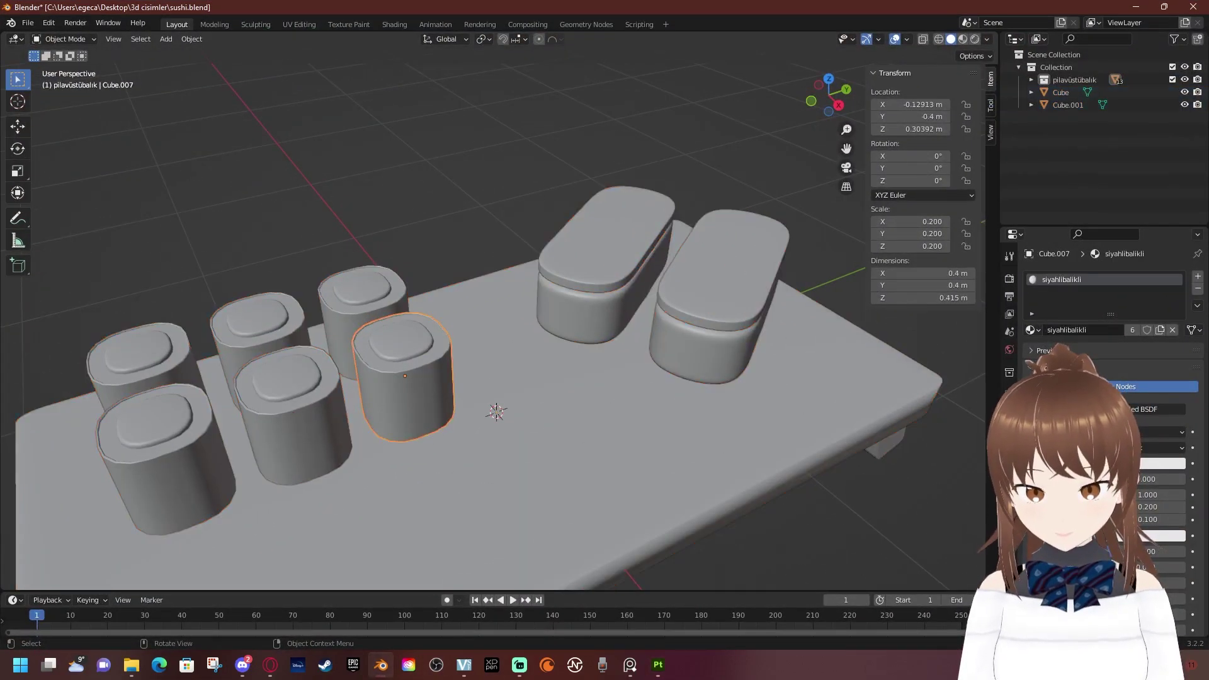
key(Tab)
key(a)
scroll(498, 315, up, 4)
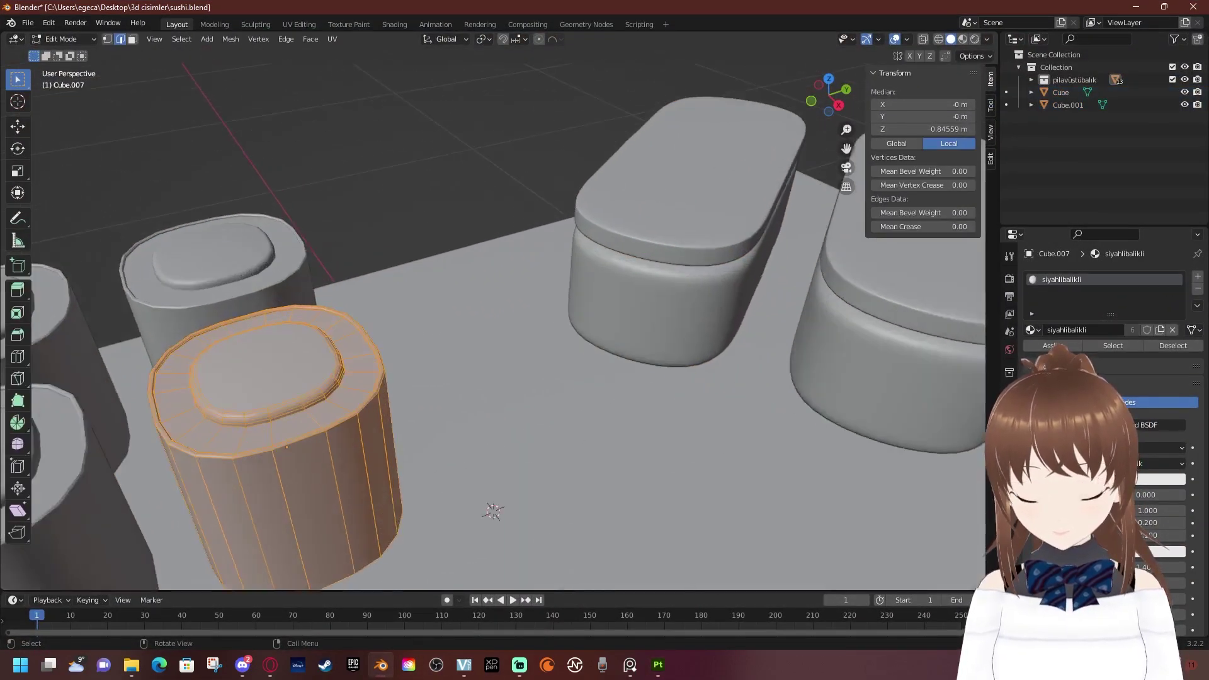
click(299, 24)
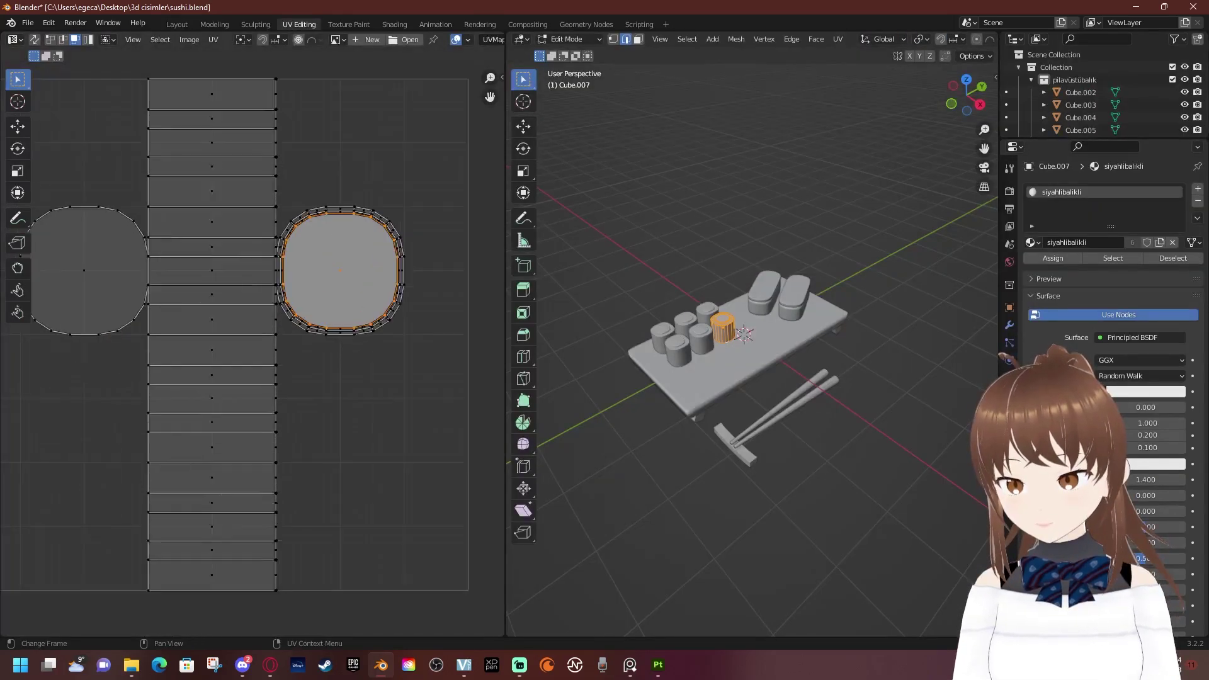
scroll(252, 314, up, 4)
scroll(724, 352, up, 4)
scroll(724, 352, up, 1)
key(F3)
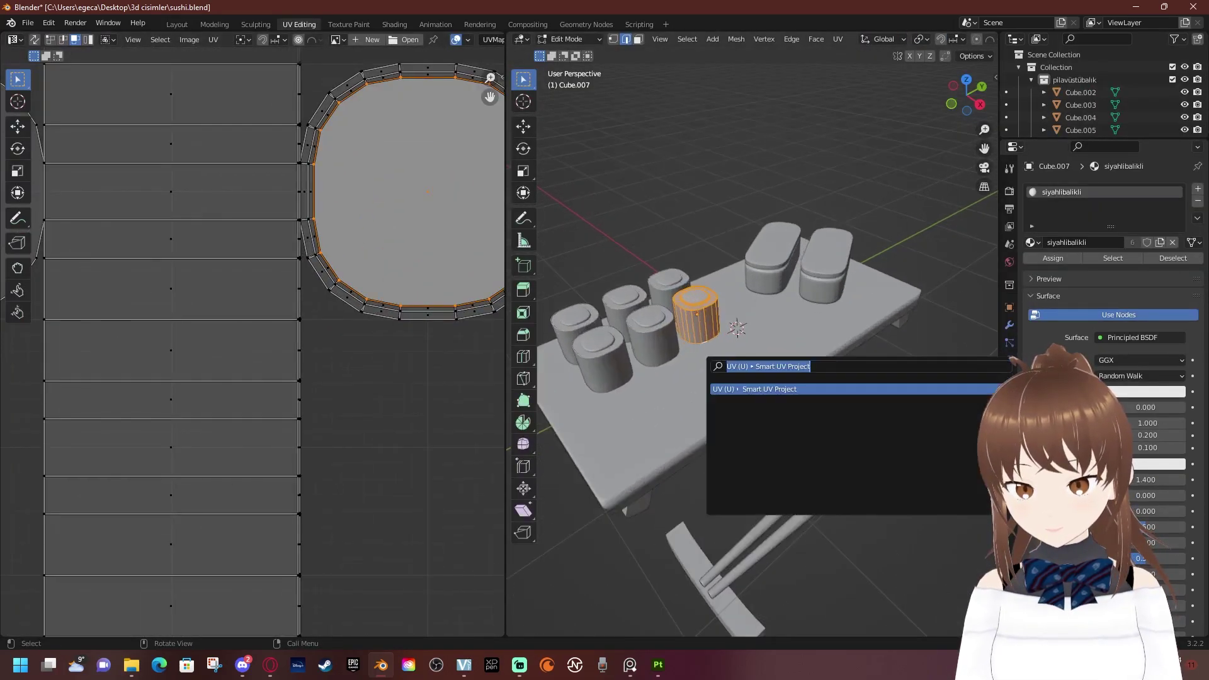
key(Return)
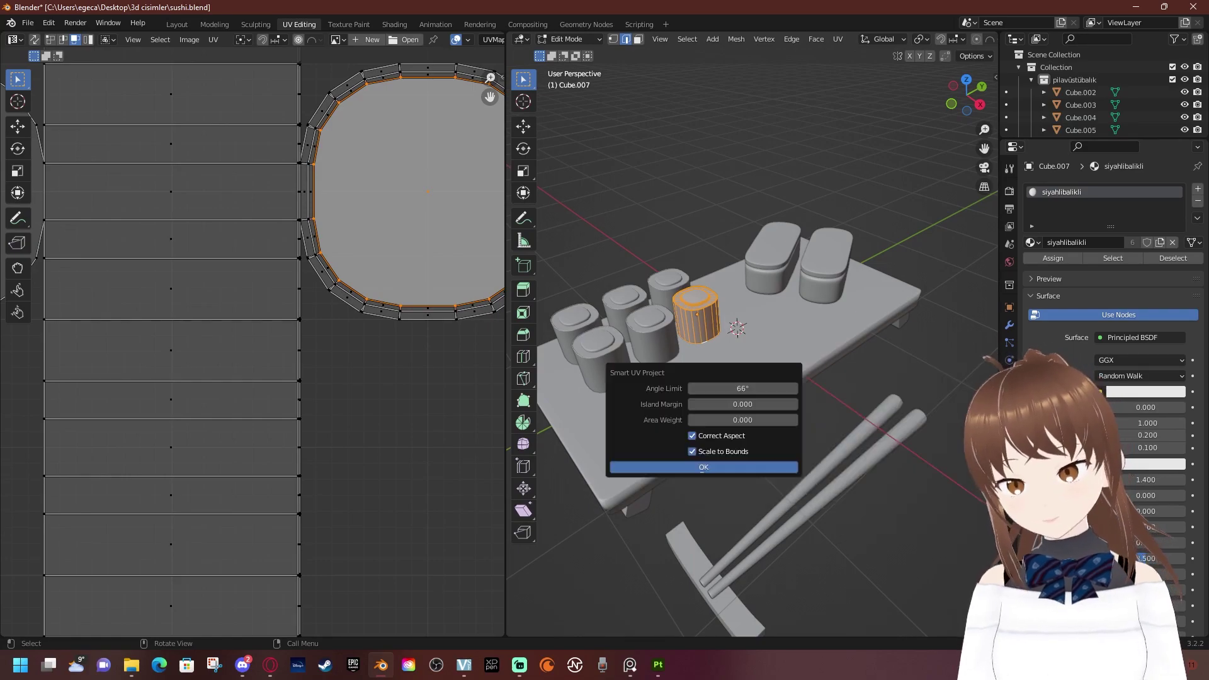
key(Return)
scroll(252, 340, down, 3)
Pan the 3D view and UV editor to inspect the roll's thin strip UV islands
shift+middle_drag(692, 353, 819, 403)
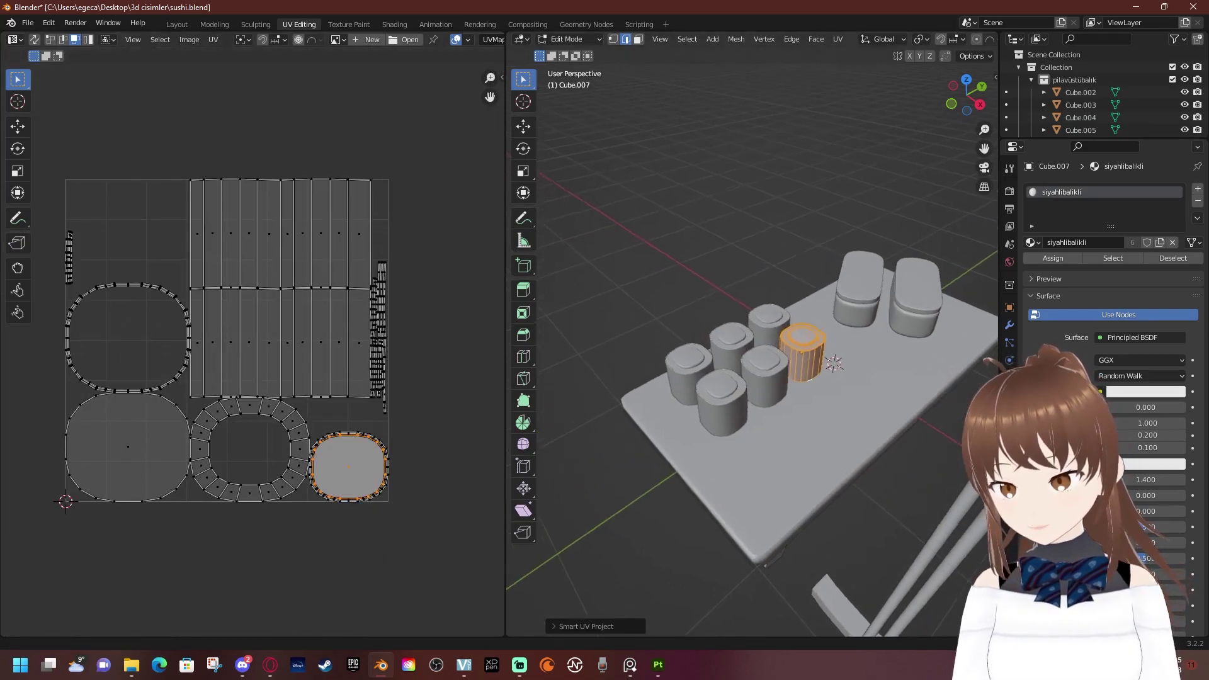
scroll(252, 347, up, 5)
middle_drag(315, 315, 126, 344)
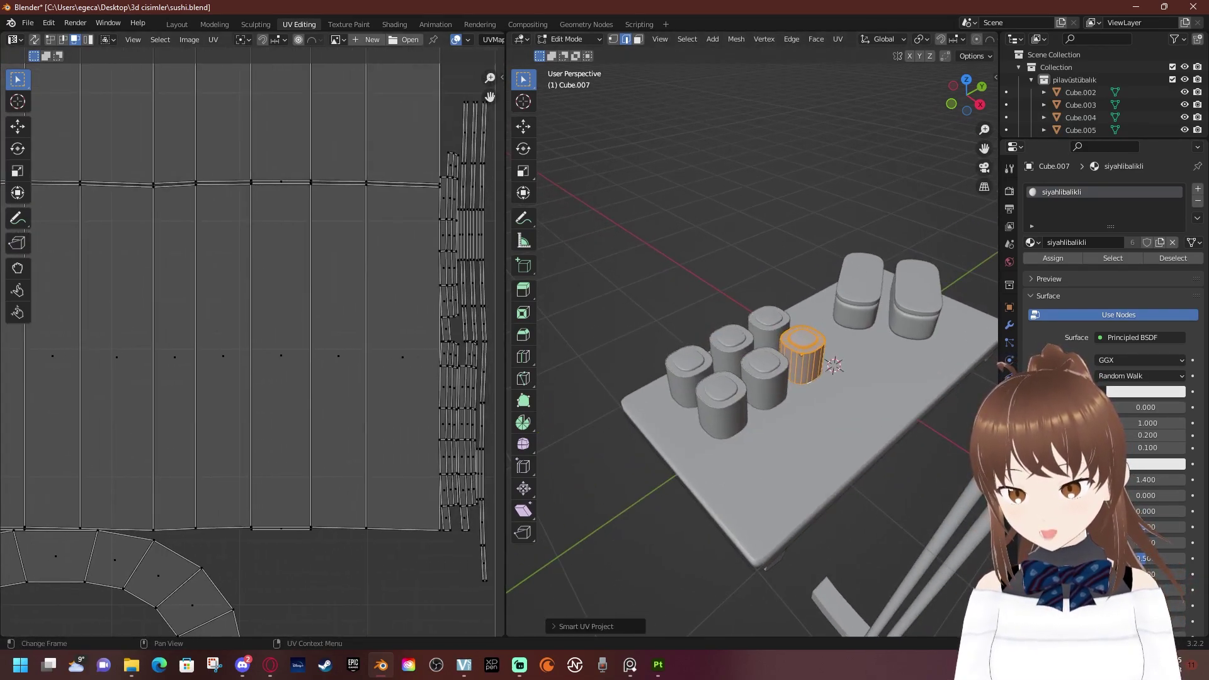
scroll(252, 340, up, 2)
scroll(252, 340, up, 1)
scroll(753, 352, up, 3)
scroll(752, 352, up, 2)
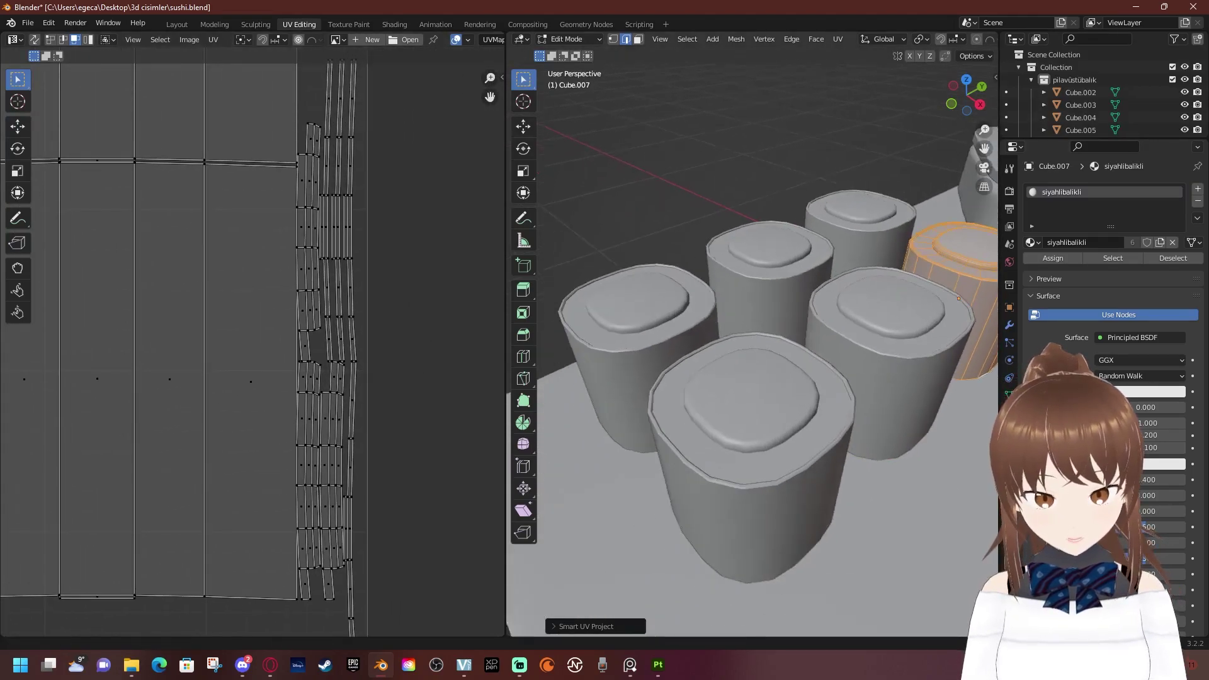
scroll(752, 352, down, 1)
key(Tab)
Smart UV unwrap the next roll cylinder on the right
click(907, 327)
key(F3)
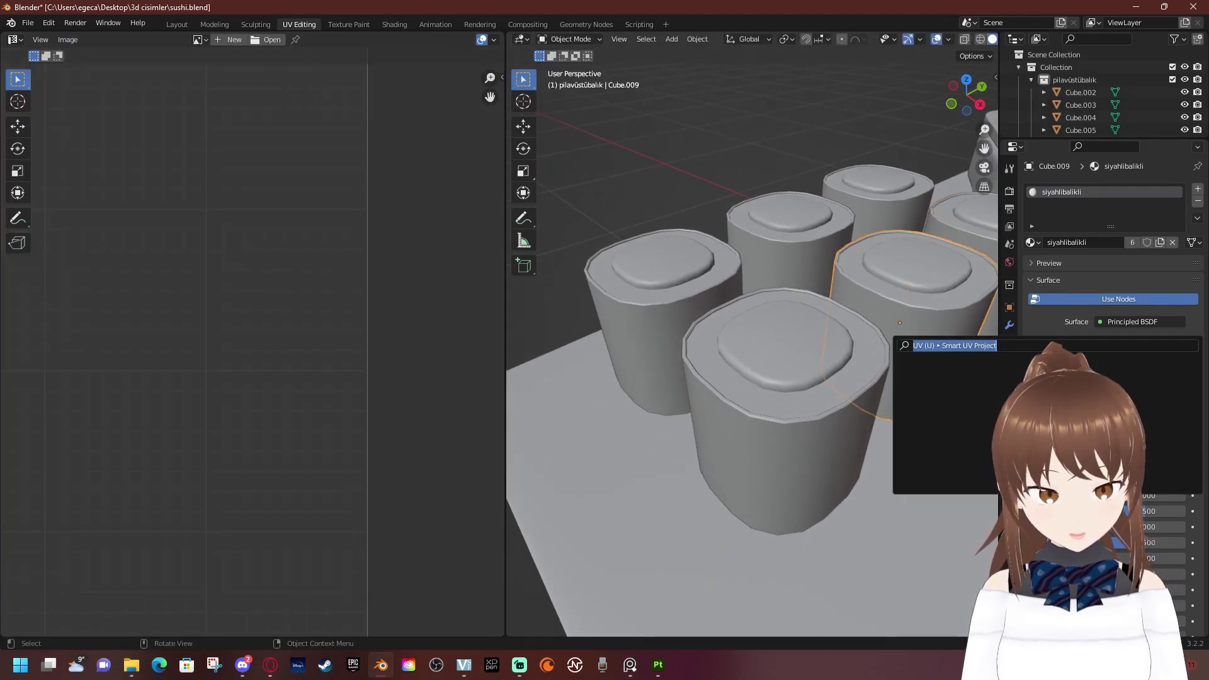
key(Escape)
key(Tab)
key(F3)
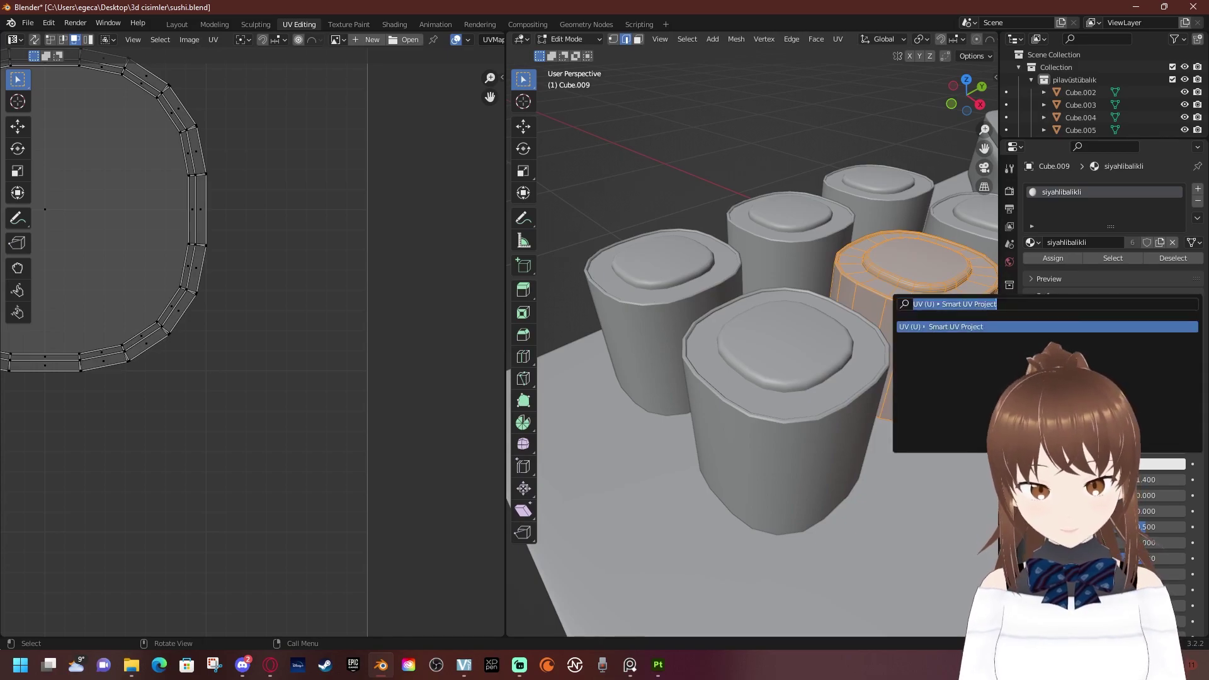
key(Return)
key(Return)
key(Tab)
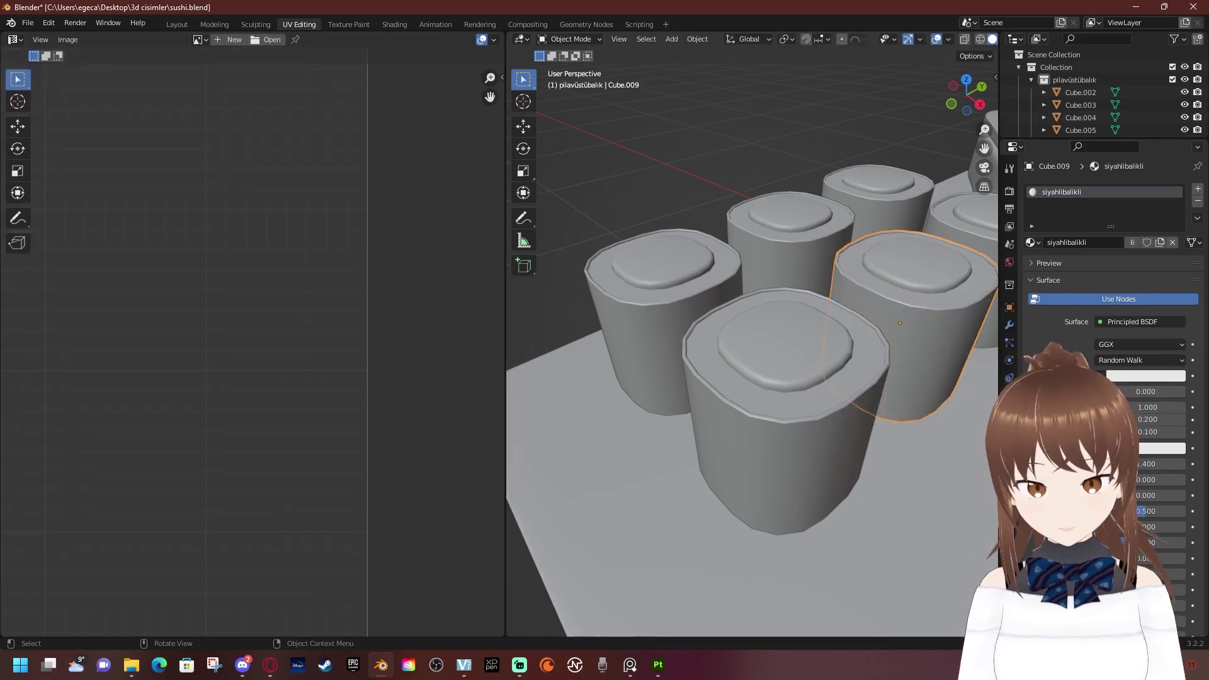
Smart UV unwrap the front roll cylinder and deselect its faces
click(831, 403)
key(F3)
key(Escape)
key(Tab)
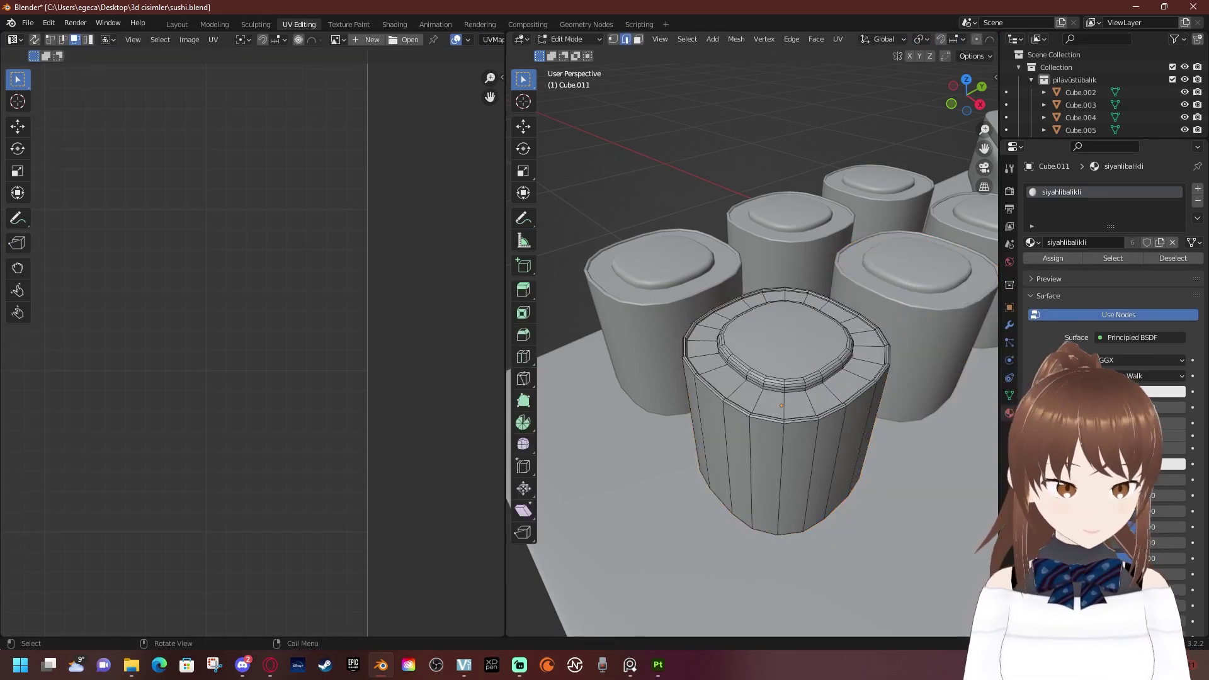
key(F3)
key(Return)
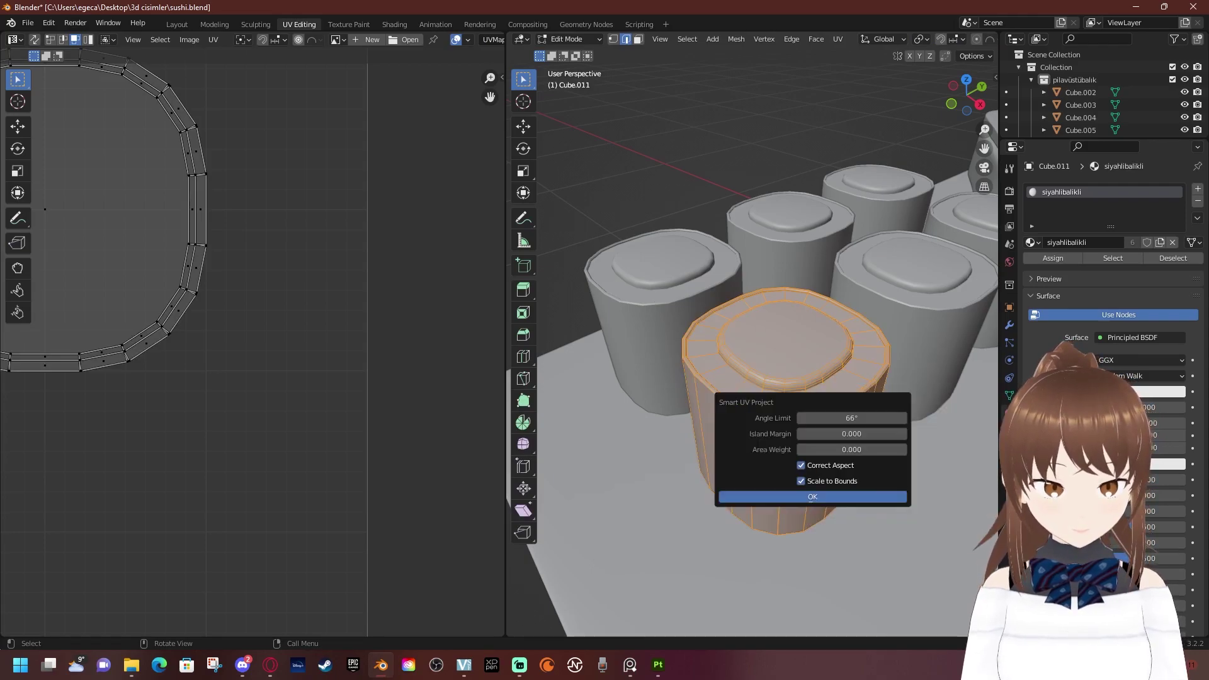
key(Return)
key(alt+a)
key(Tab)
Smart UV unwrap the left roll cylinder
click(667, 302)
key(Tab)
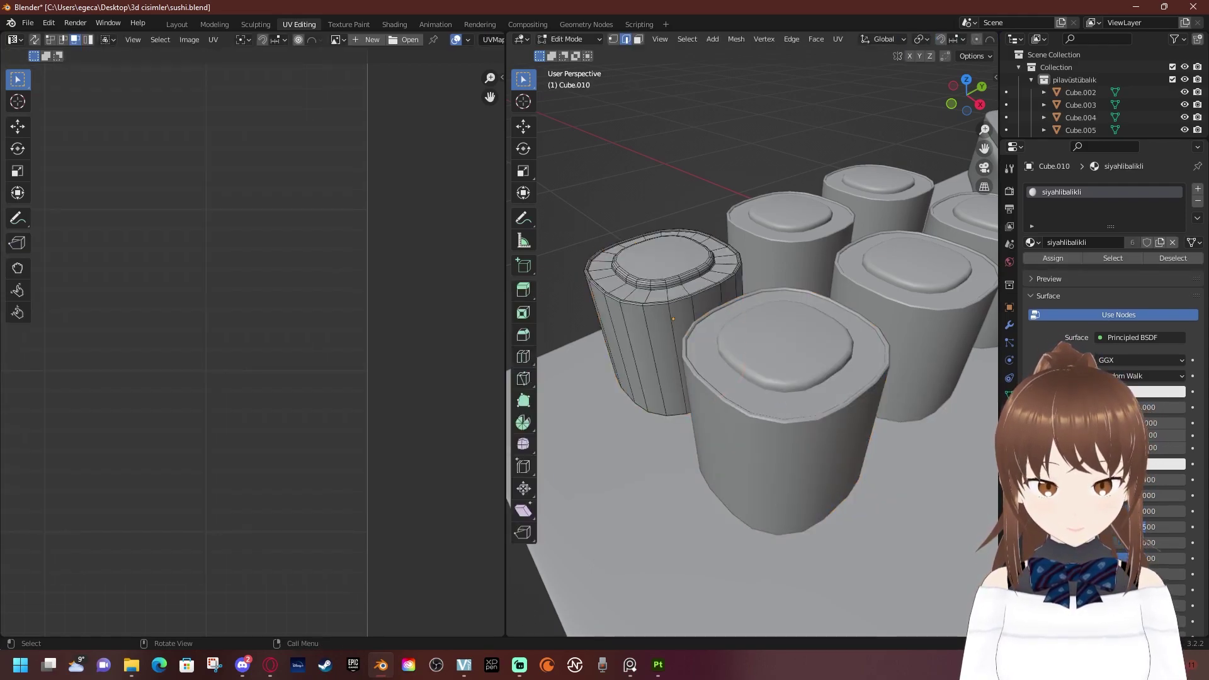
key(F3)
key(Escape)
key(a)
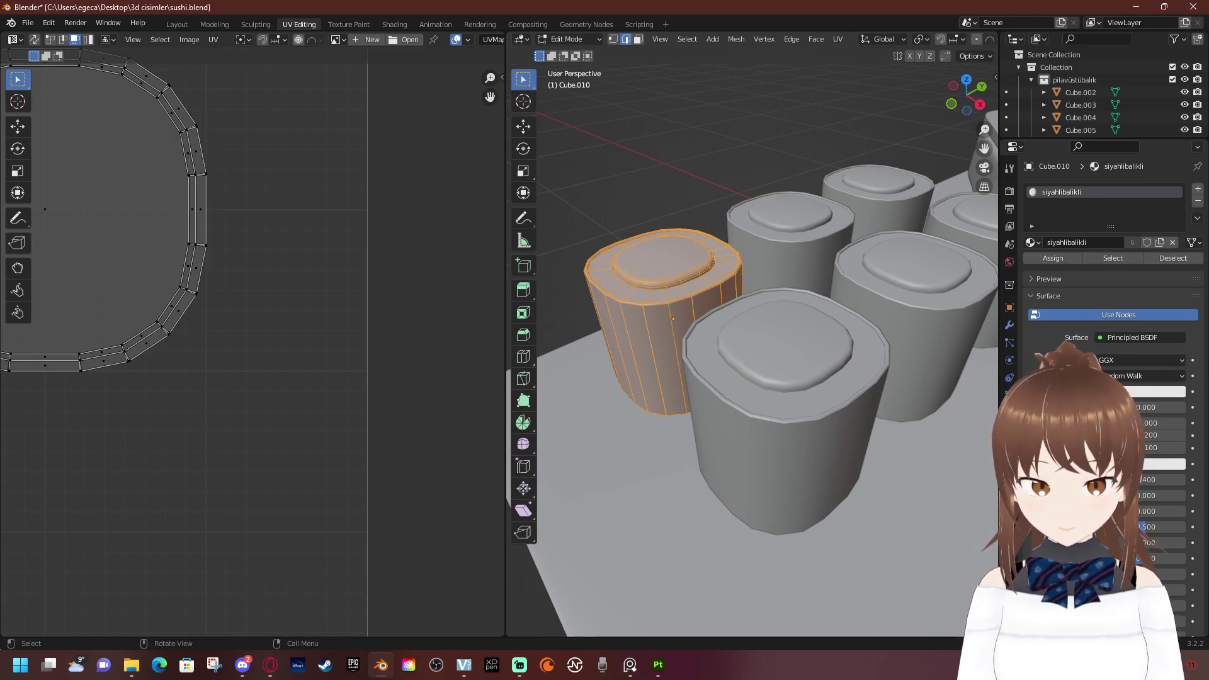
key(F3)
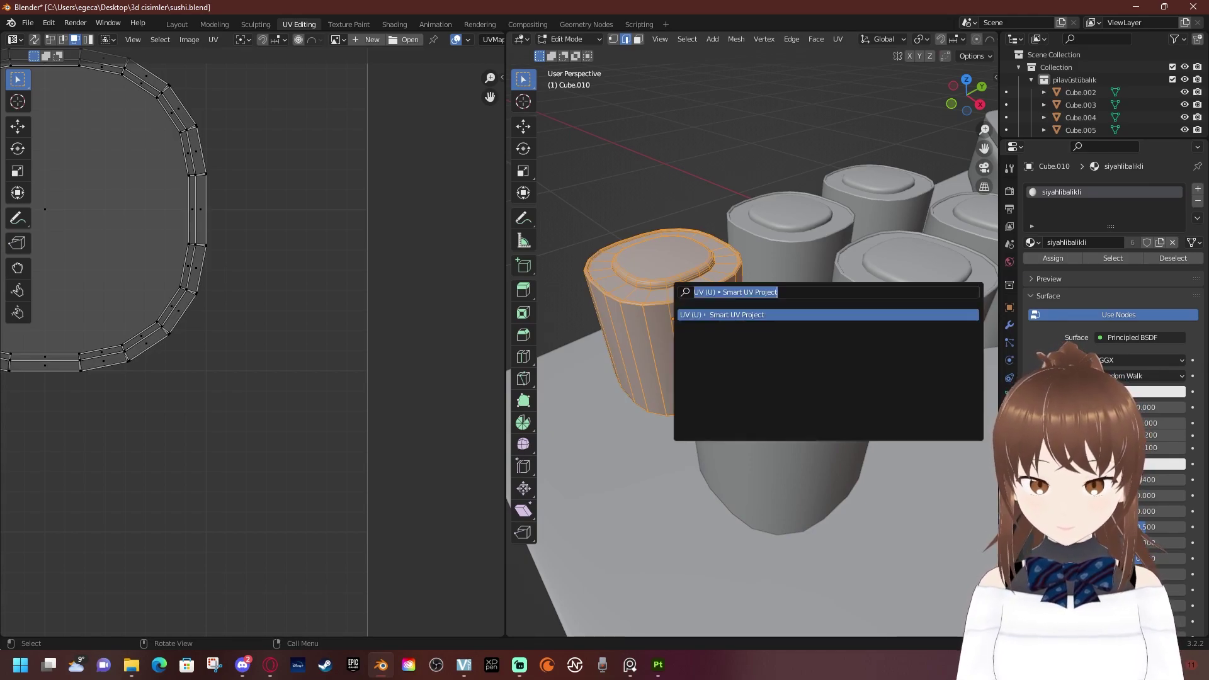
key(Return)
key(Return)
key(Tab)
Smart UV unwrap the back roll cylinder
click(790, 252)
key(Tab)
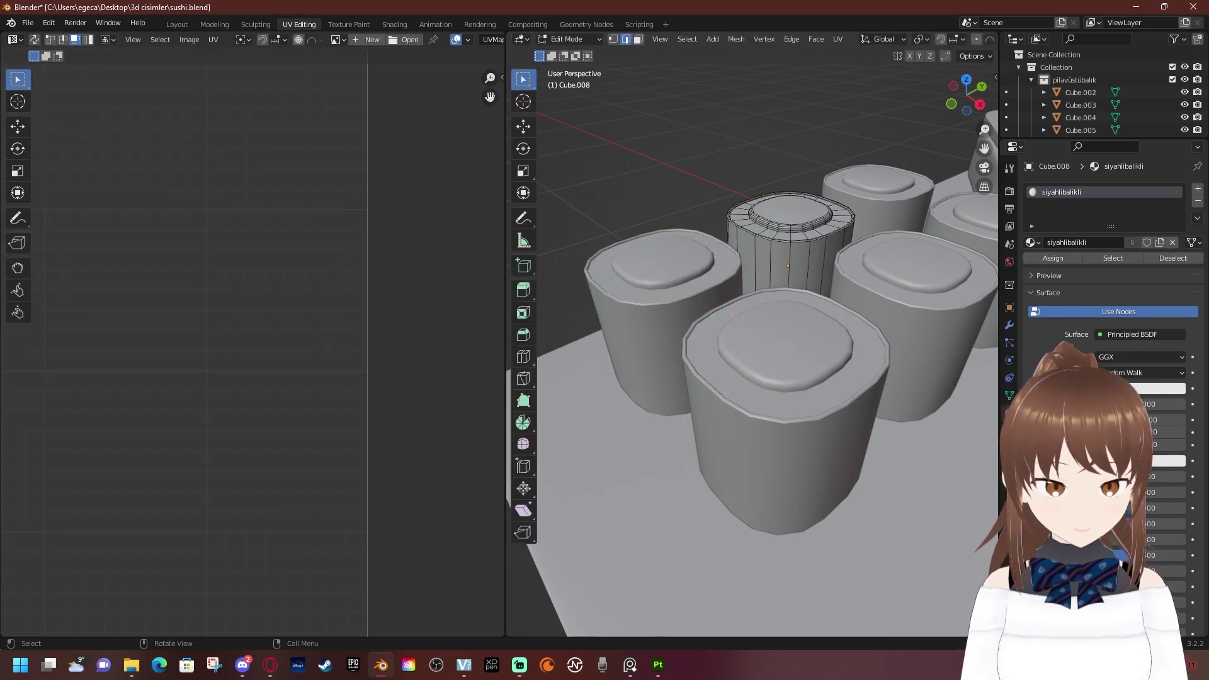
key(a)
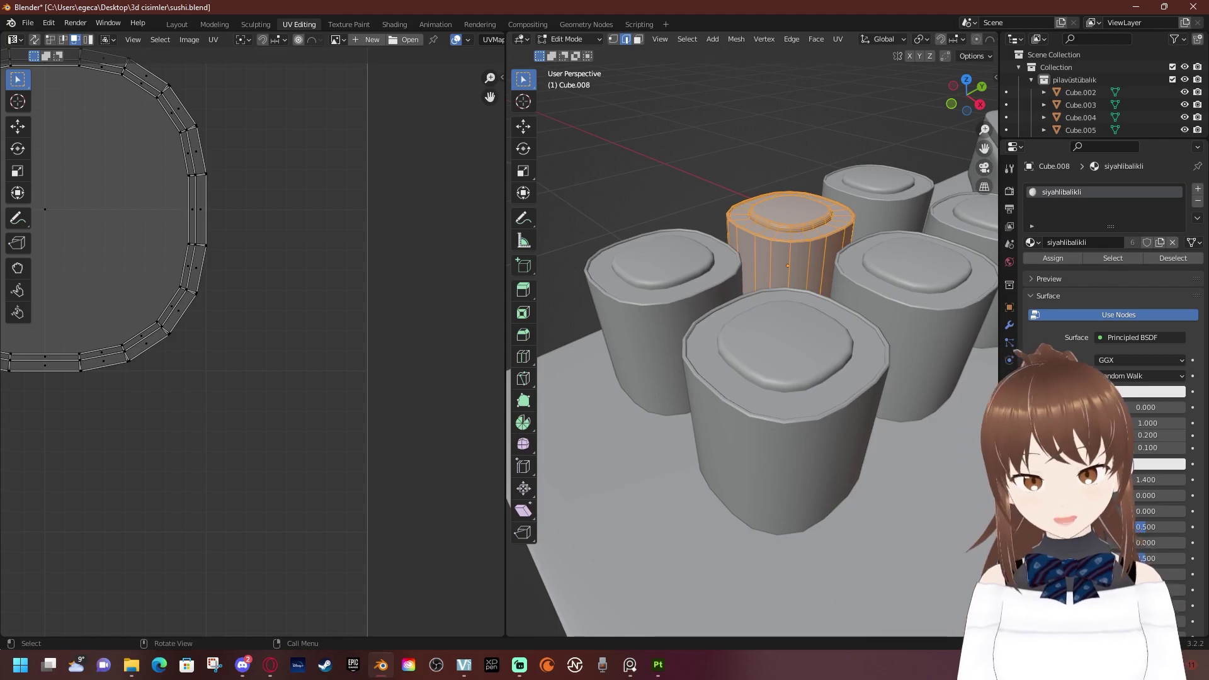
key(u)
key(Return)
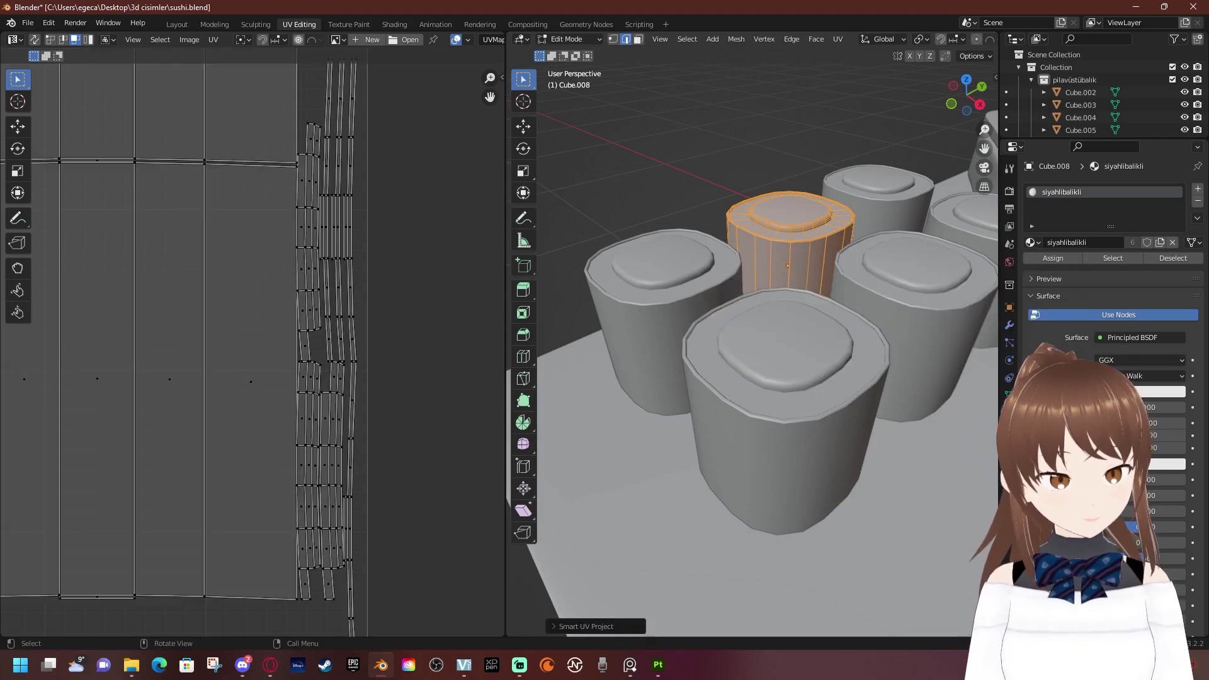
key(Tab)
Run Smart UV Project on the last remaining roll cylinder, Cube.006
click(875, 182)
key(Tab)
key(a)
key(F3)
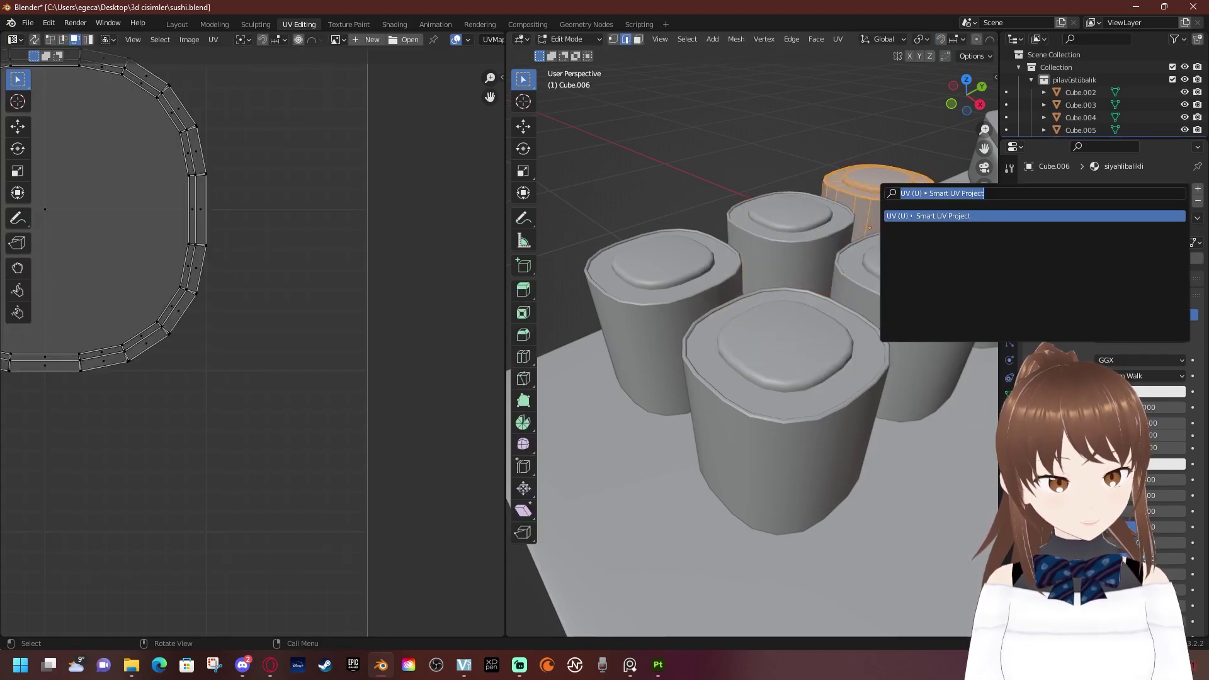
key(Return)
key(Return)
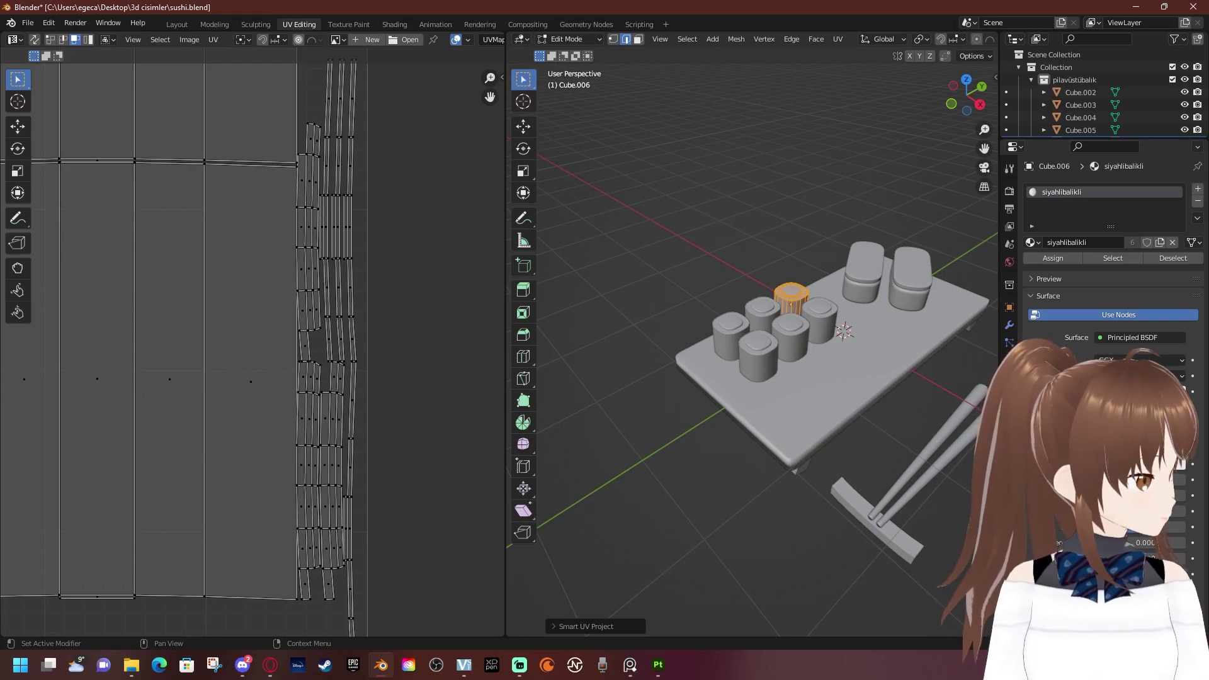
Review the UV islands of nigiri slabs Cube.003 and Cube.005, then leave Edit Mode
scroll(756, 347, down, 3)
scroll(755, 346, up, 1)
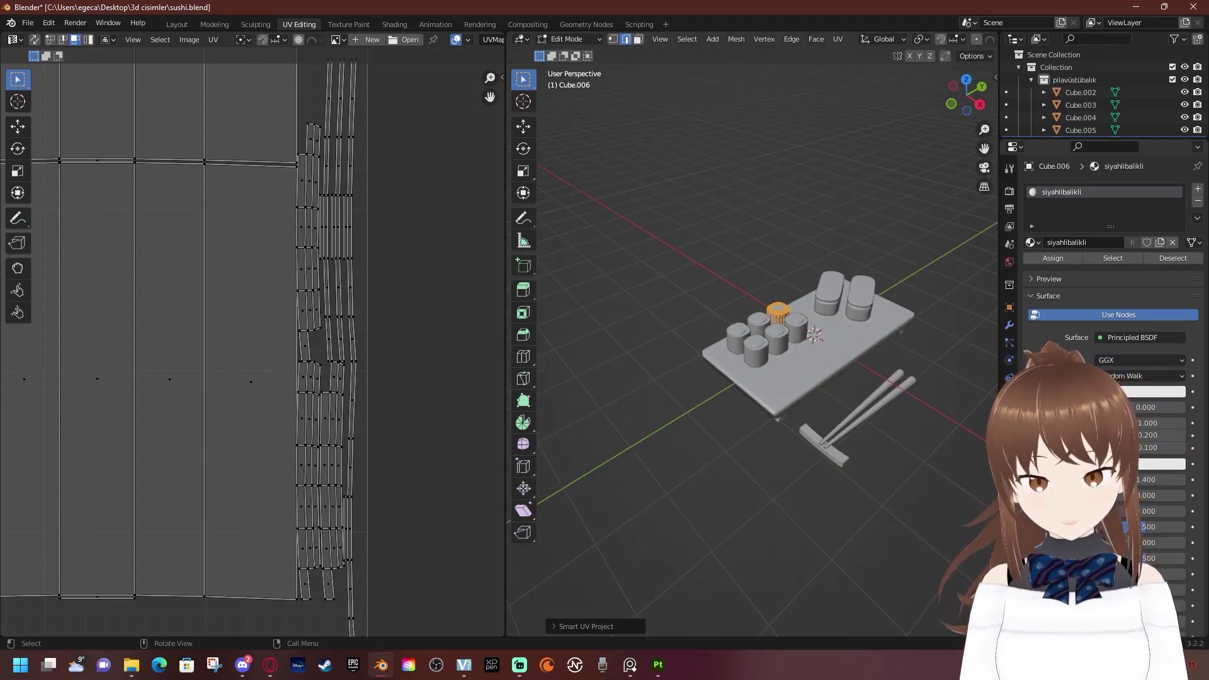
scroll(252, 314, down, 5)
scroll(253, 349, down, 3)
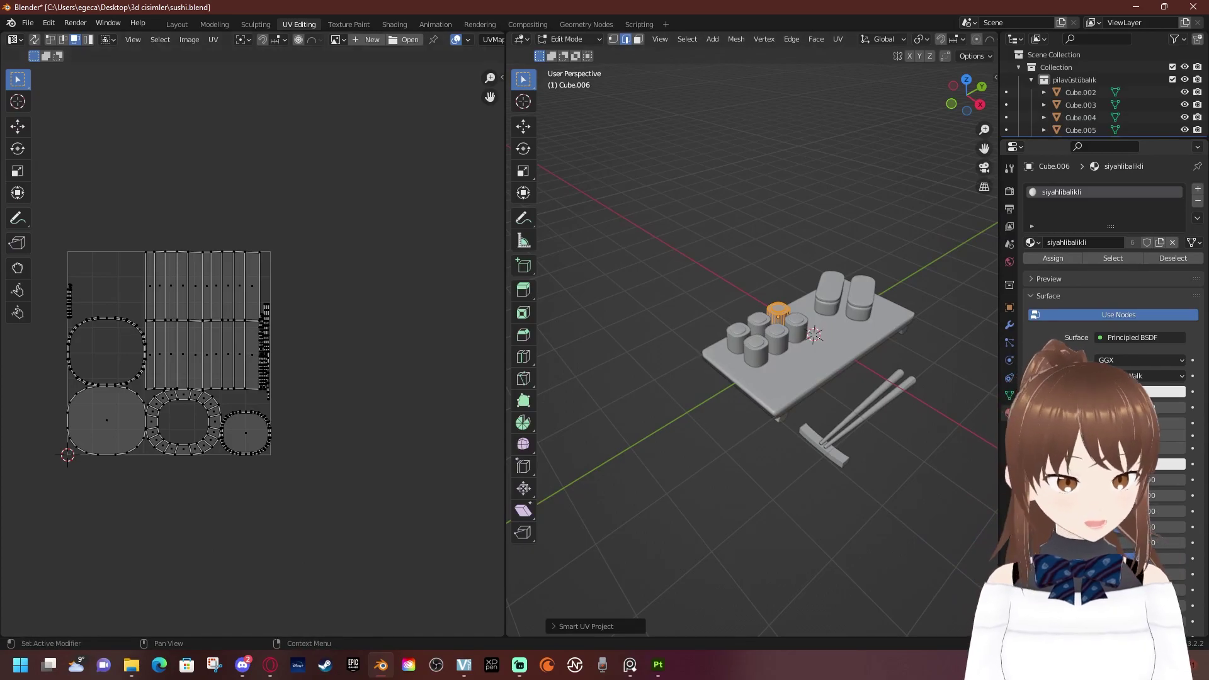
scroll(753, 349, up, 4)
key(alt+q)
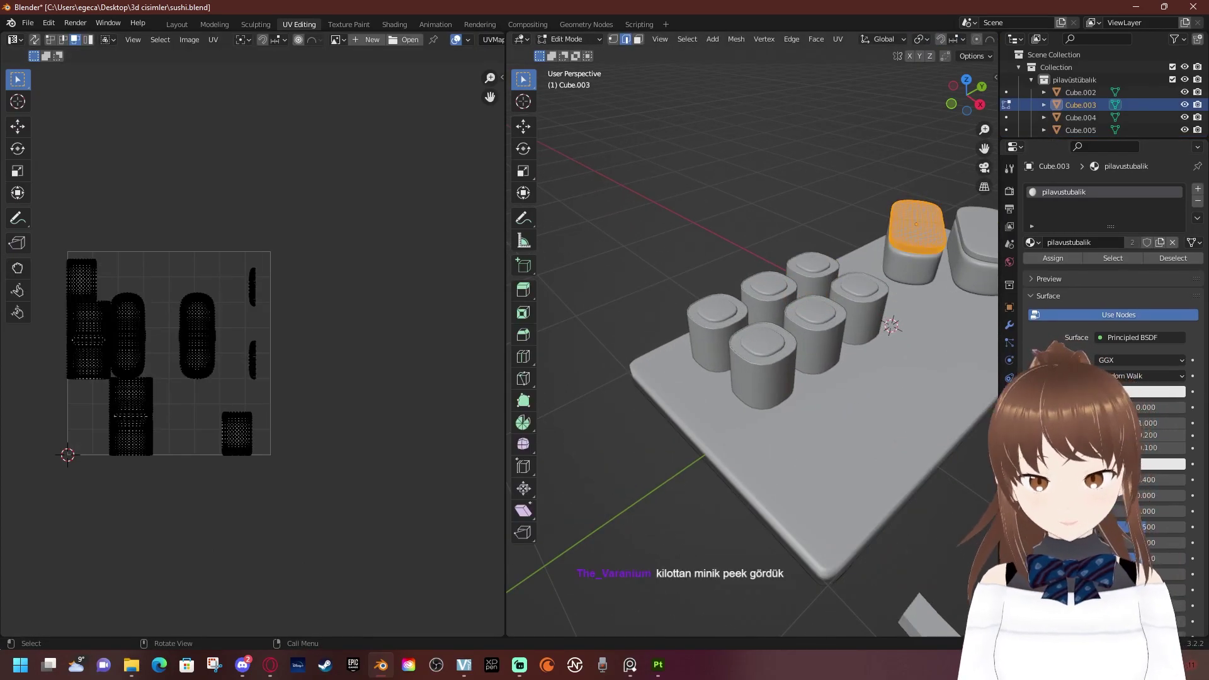
scroll(253, 346, up, 3)
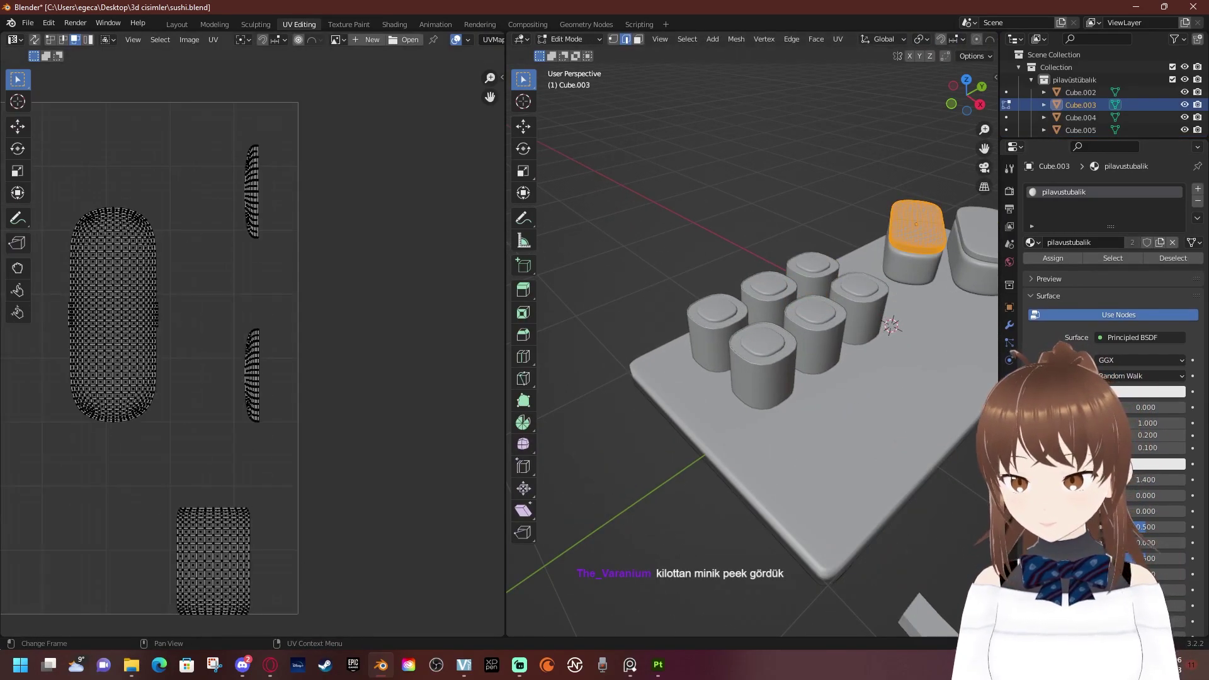
scroll(752, 350, down, 4)
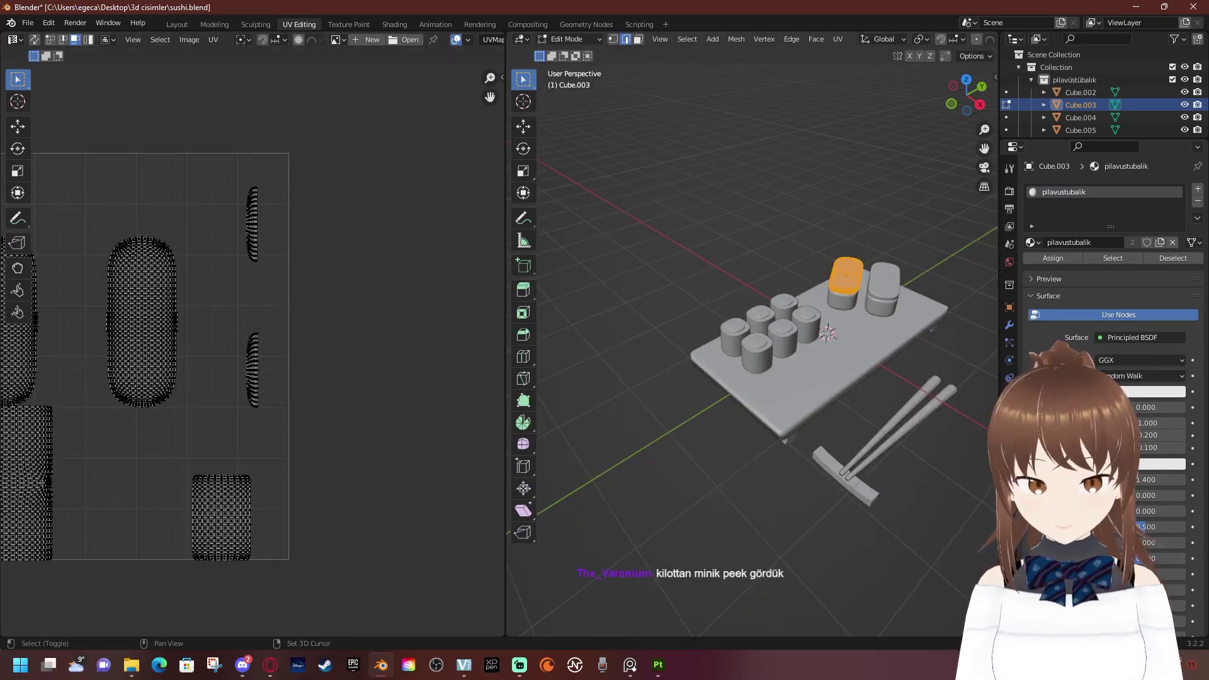
click(884, 280)
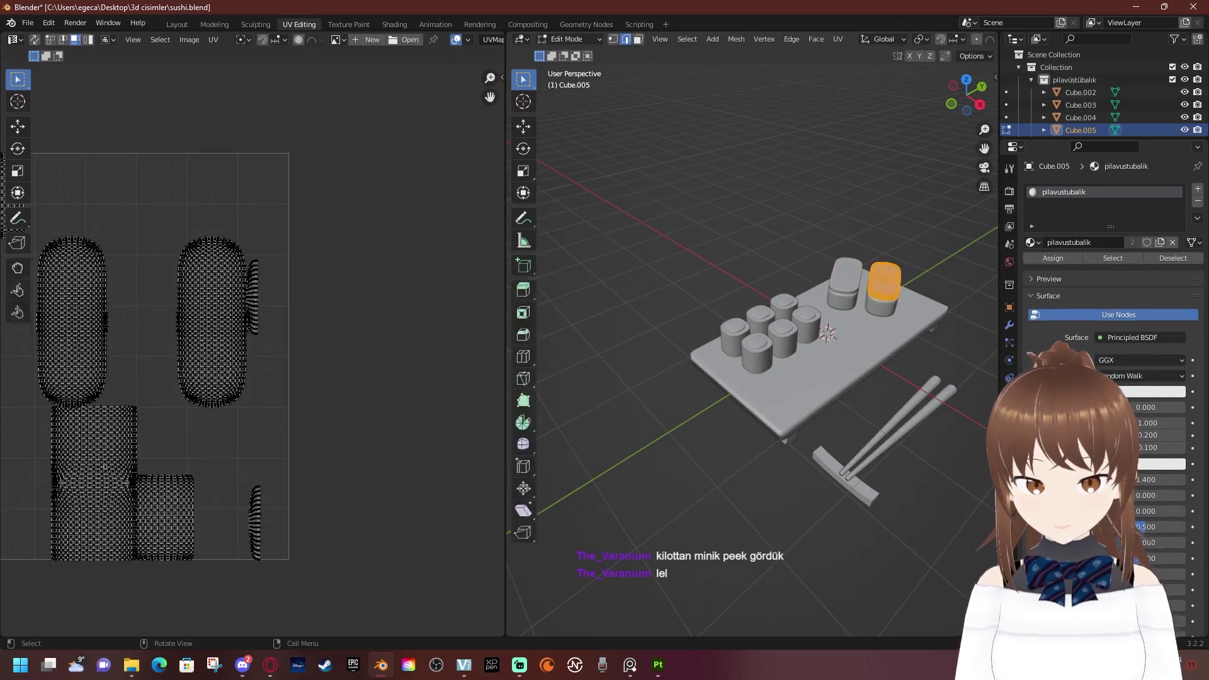
key(Tab)
scroll(752, 349, down, 2)
Select all platter objects and export them as sushi5.fbx with Selected Objects and Mesh
key(a)
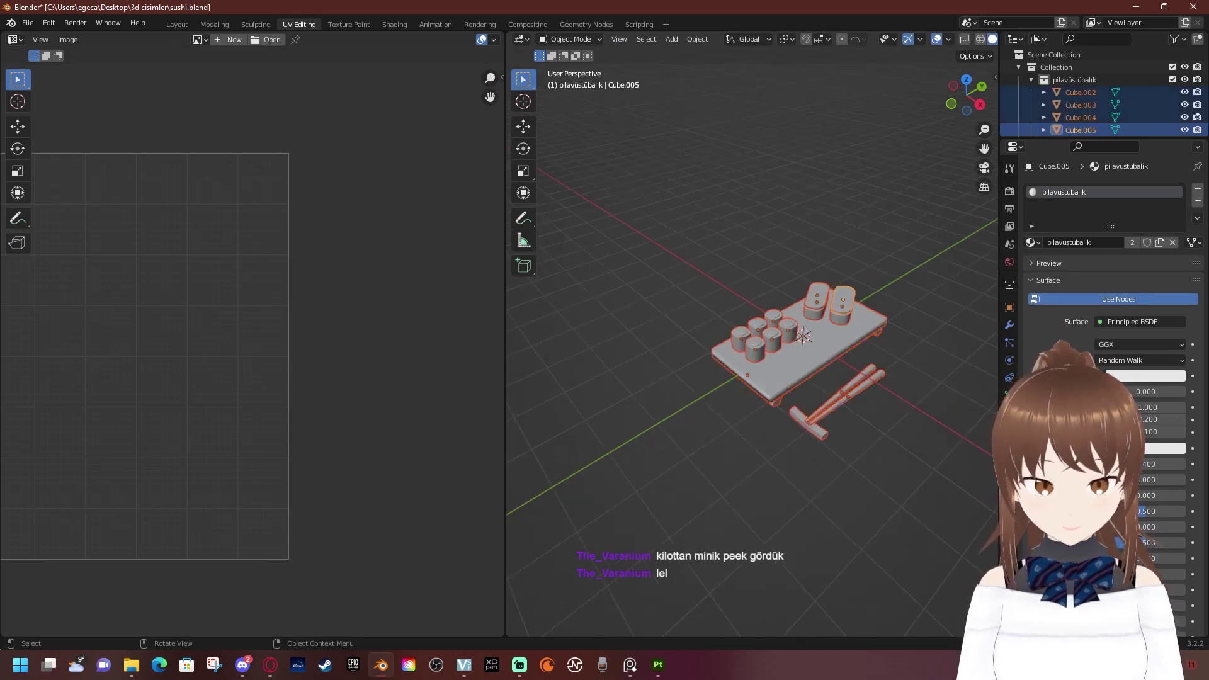
click(28, 23)
mouse_move(47, 205)
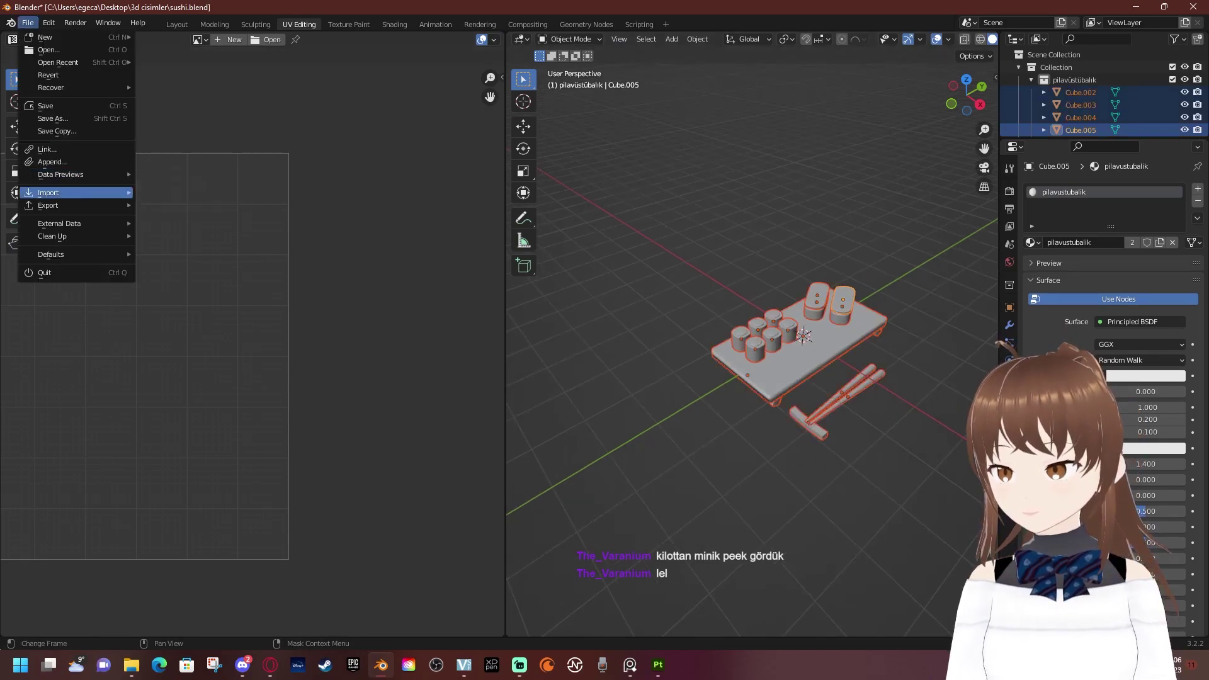
click(170, 318)
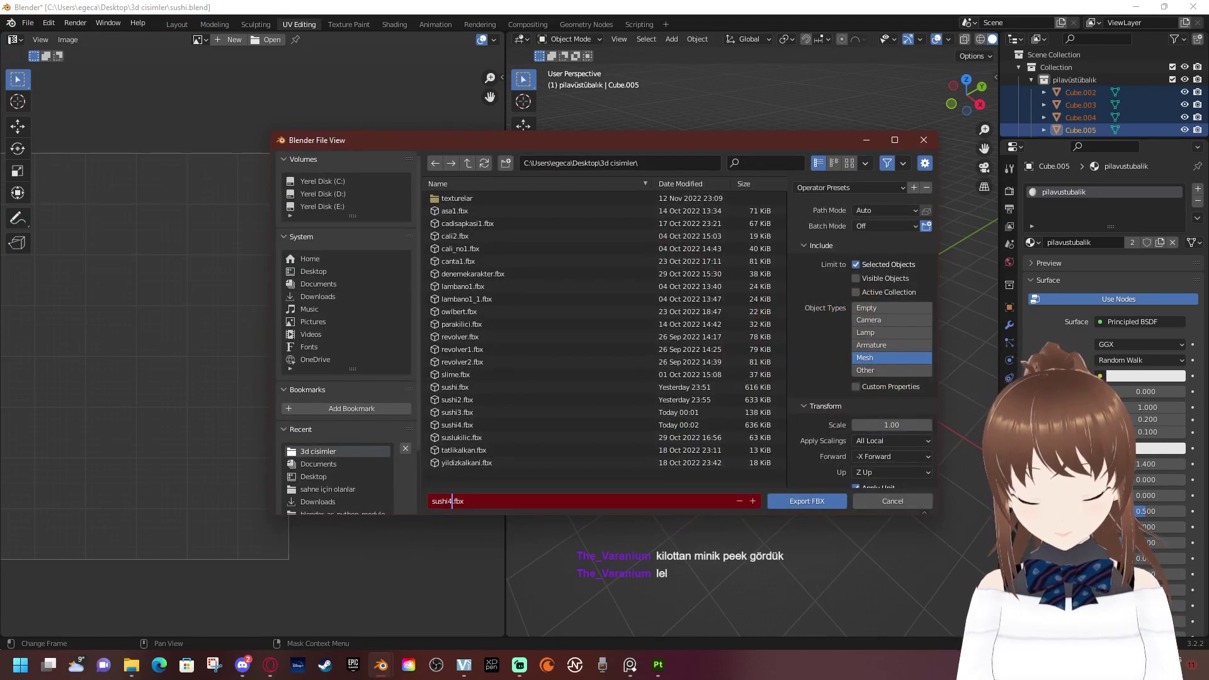
key(Return)
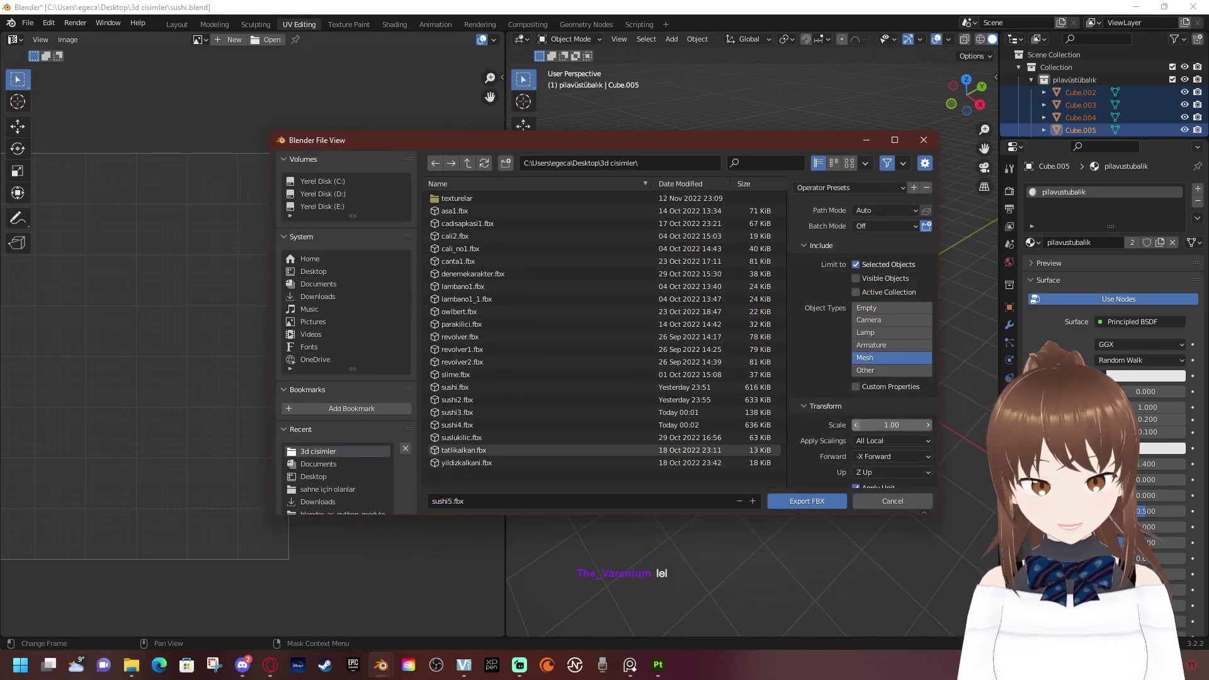
scroll(819, 410, down, 4)
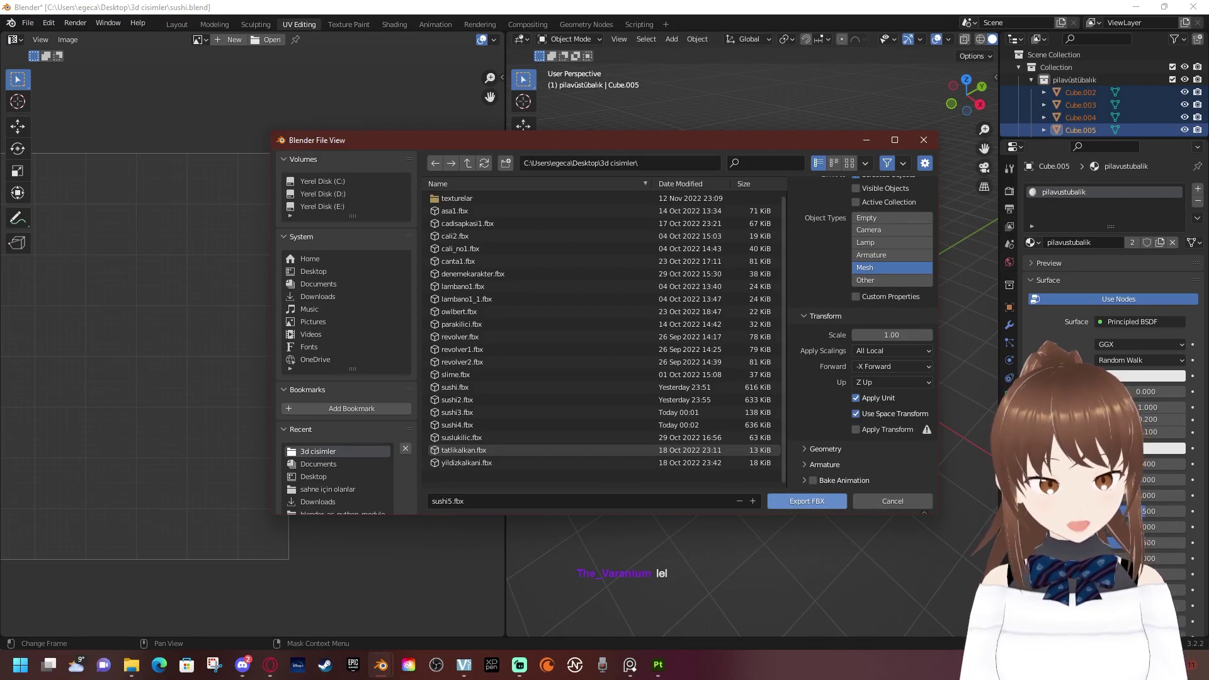
click(806, 500)
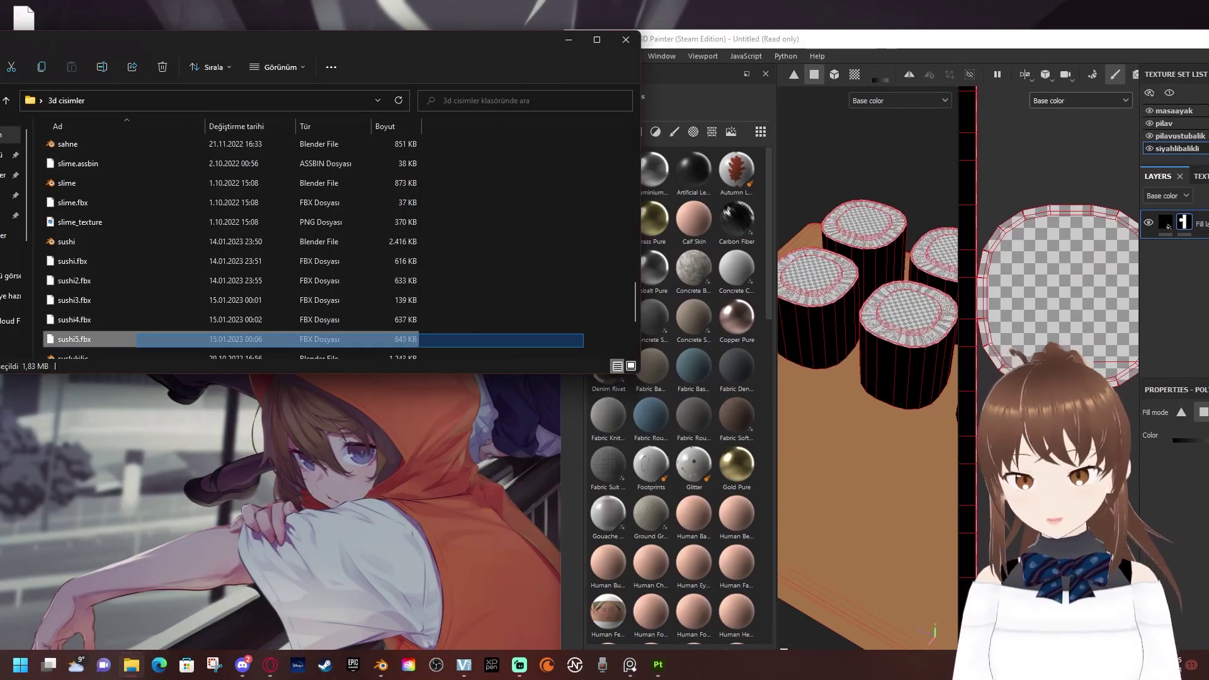
Drag sushi5.fbx into Painter to reimport the mesh, then maximize the window
drag(149, 339, 876, 290)
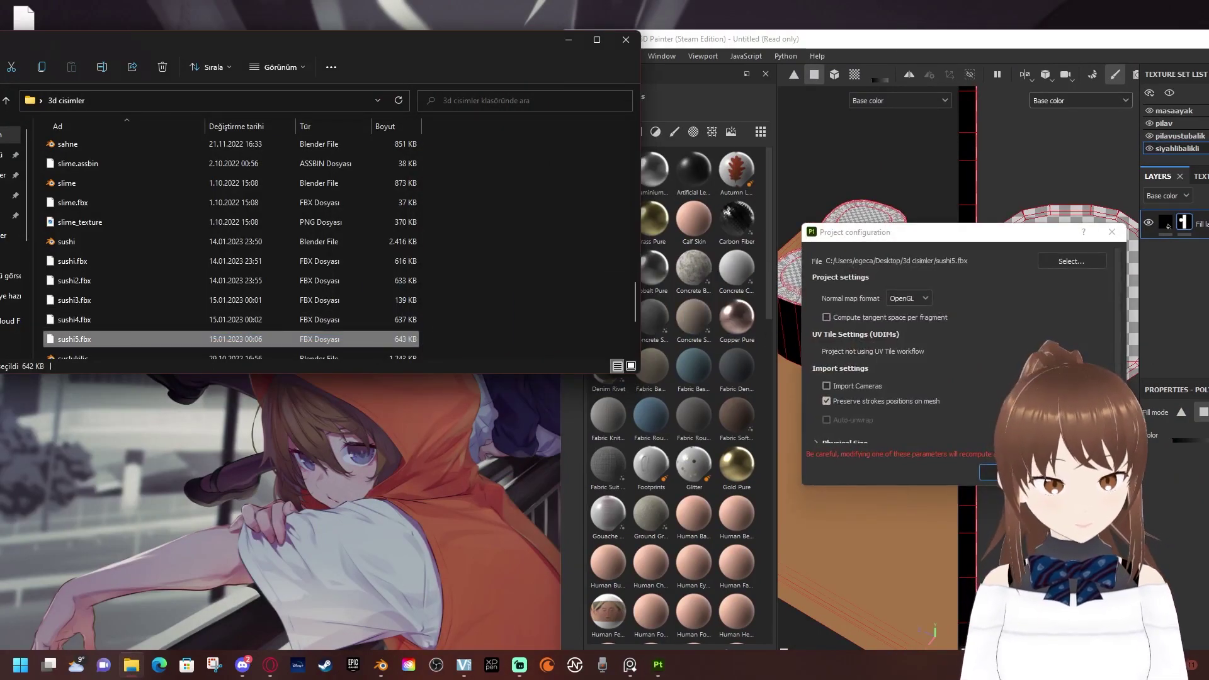
double_click(894, 68)
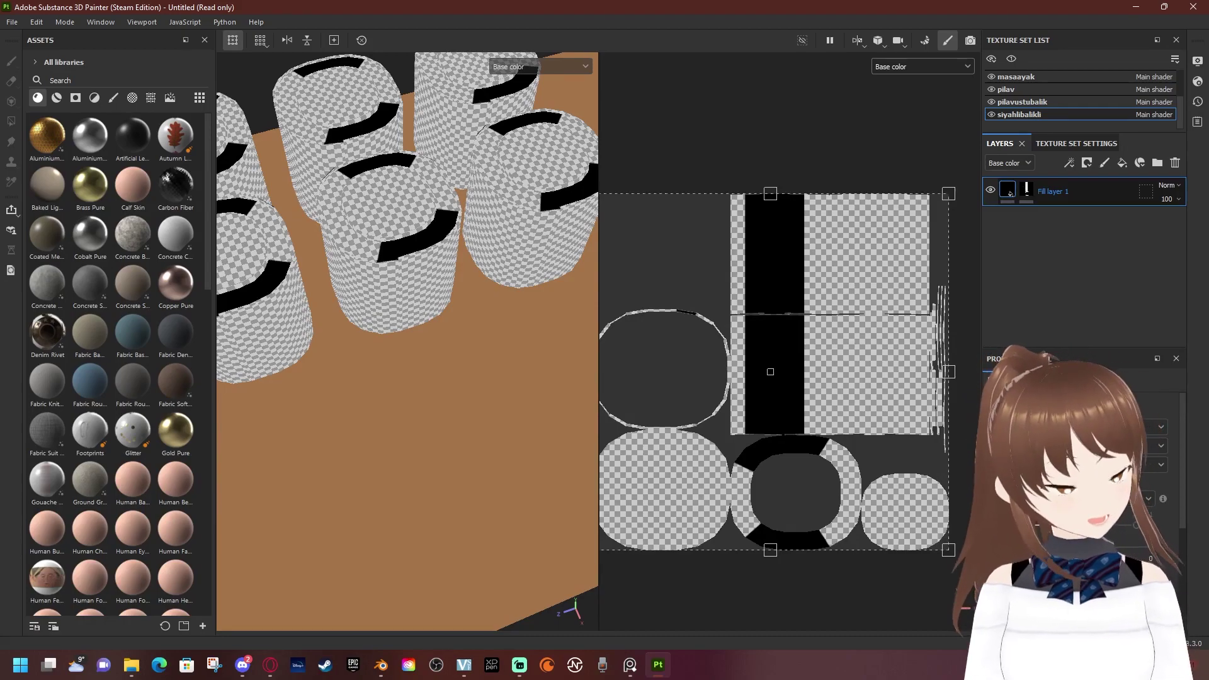
Add a black mask to Fill layer 1
right_click(1010, 193)
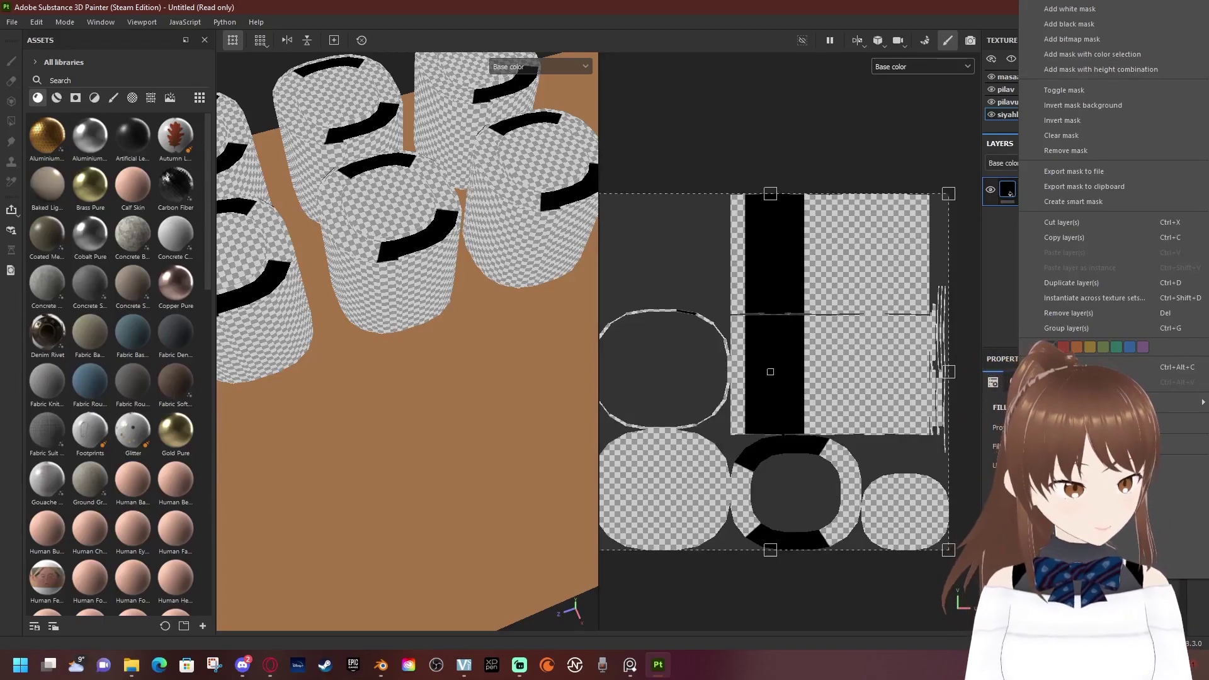
click(1156, 152)
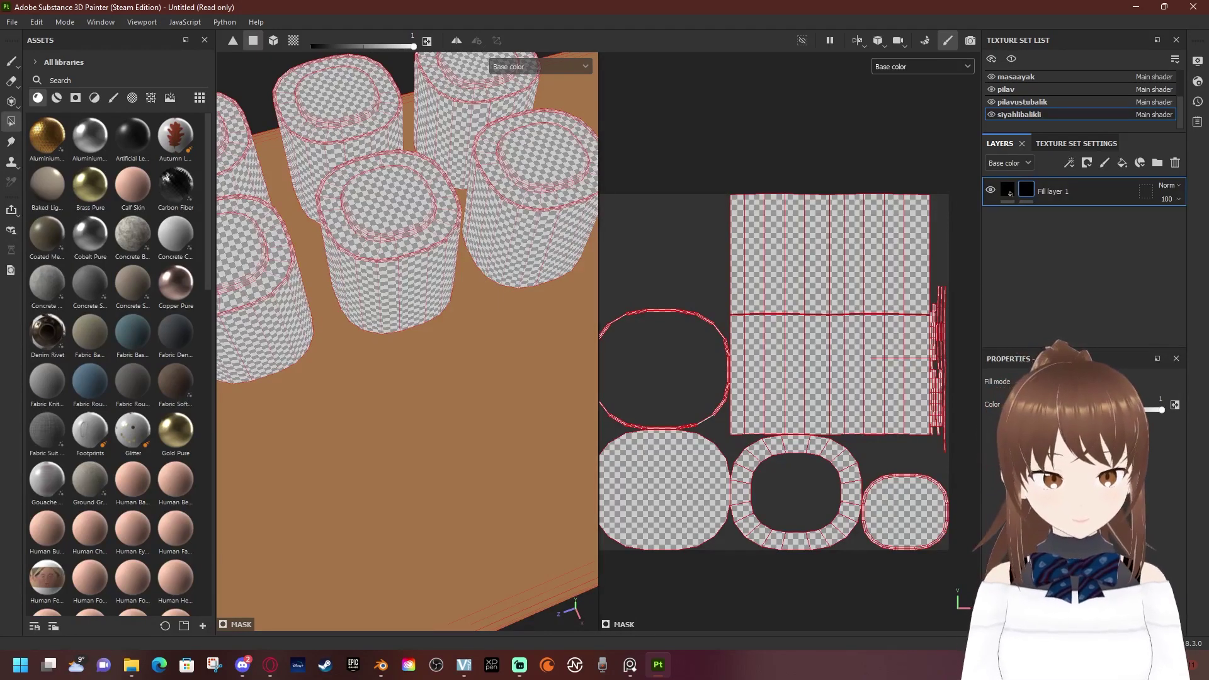
scroll(942, 293, up, 2)
scroll(943, 293, up, 1)
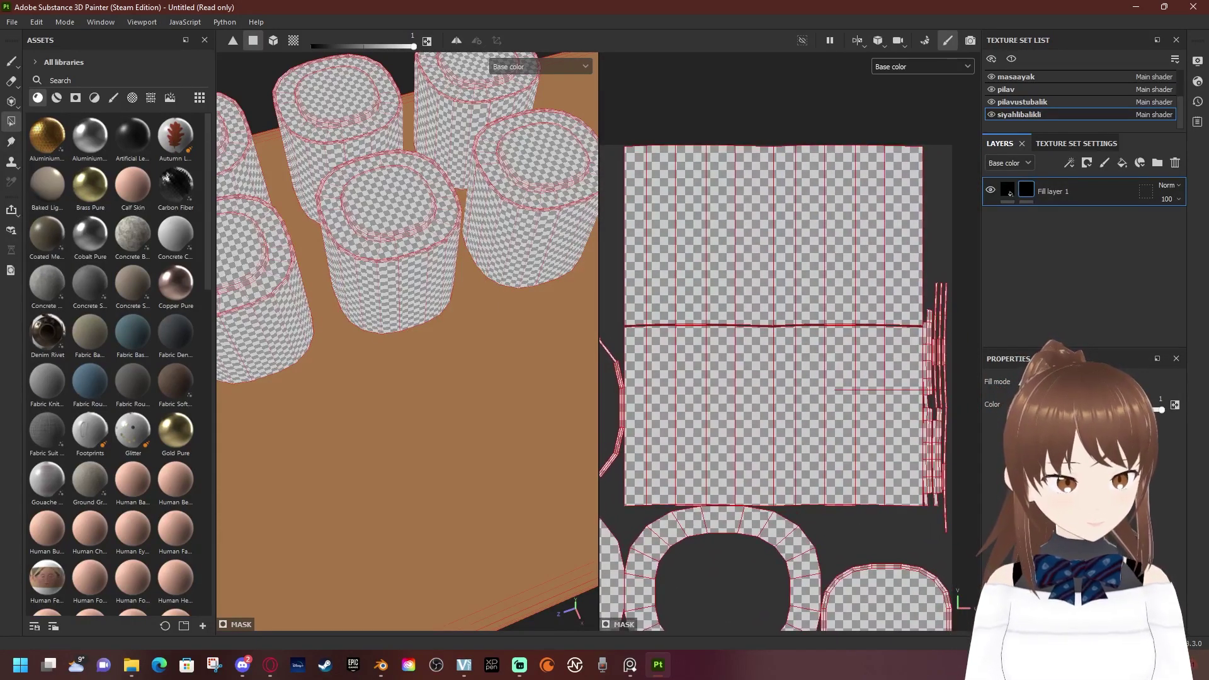
scroll(817, 289, down, 1)
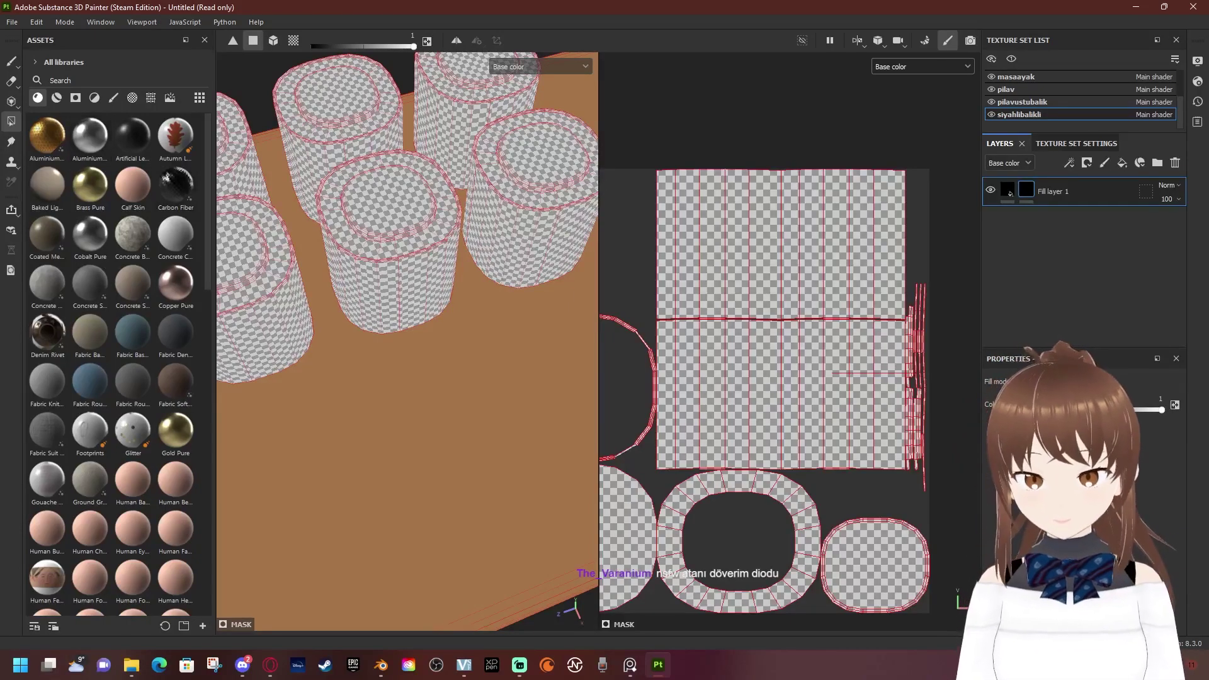
Reveal the black fill on the rolls' upper and lower side face strips, undoing a stray strip
click(781, 212)
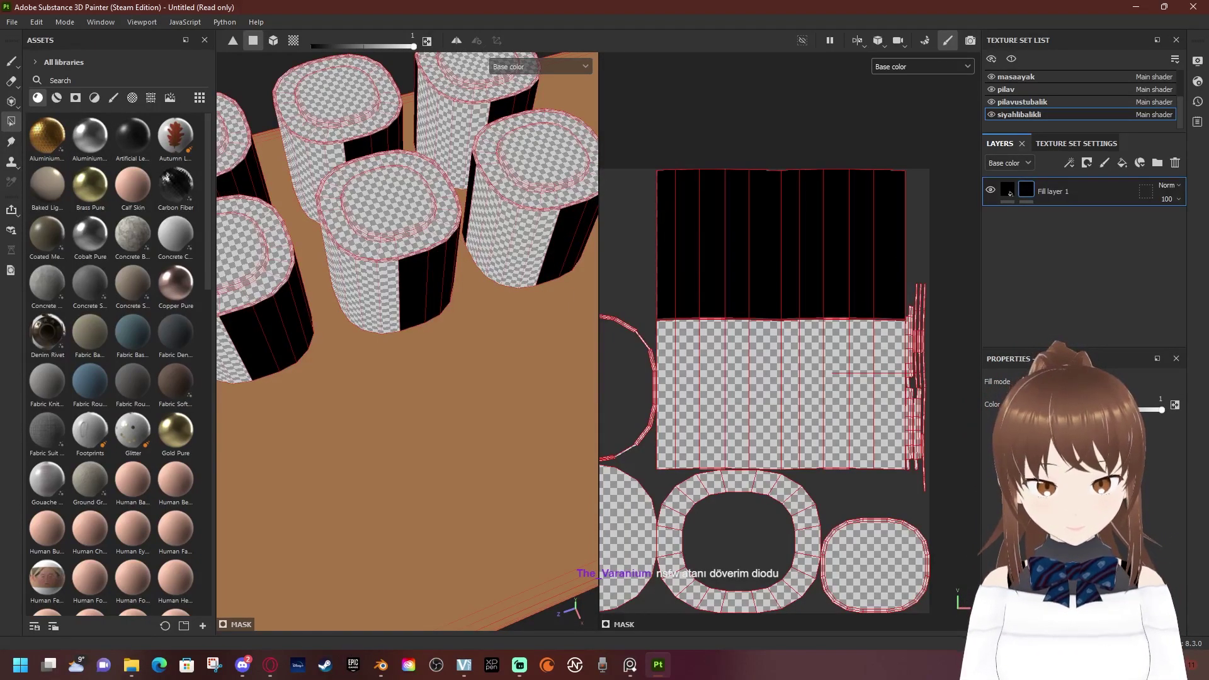
drag(667, 356, 900, 359)
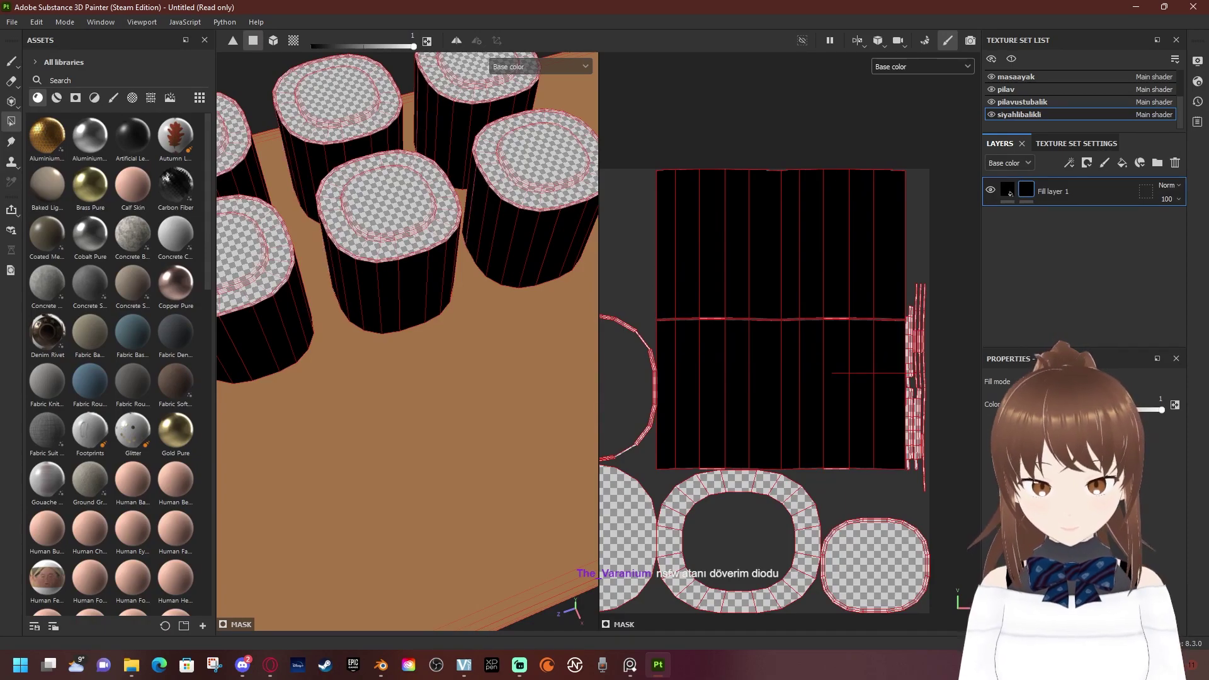
scroll(407, 252, up, 2)
scroll(407, 252, up, 2)
scroll(407, 251, up, 2)
scroll(407, 252, up, 2)
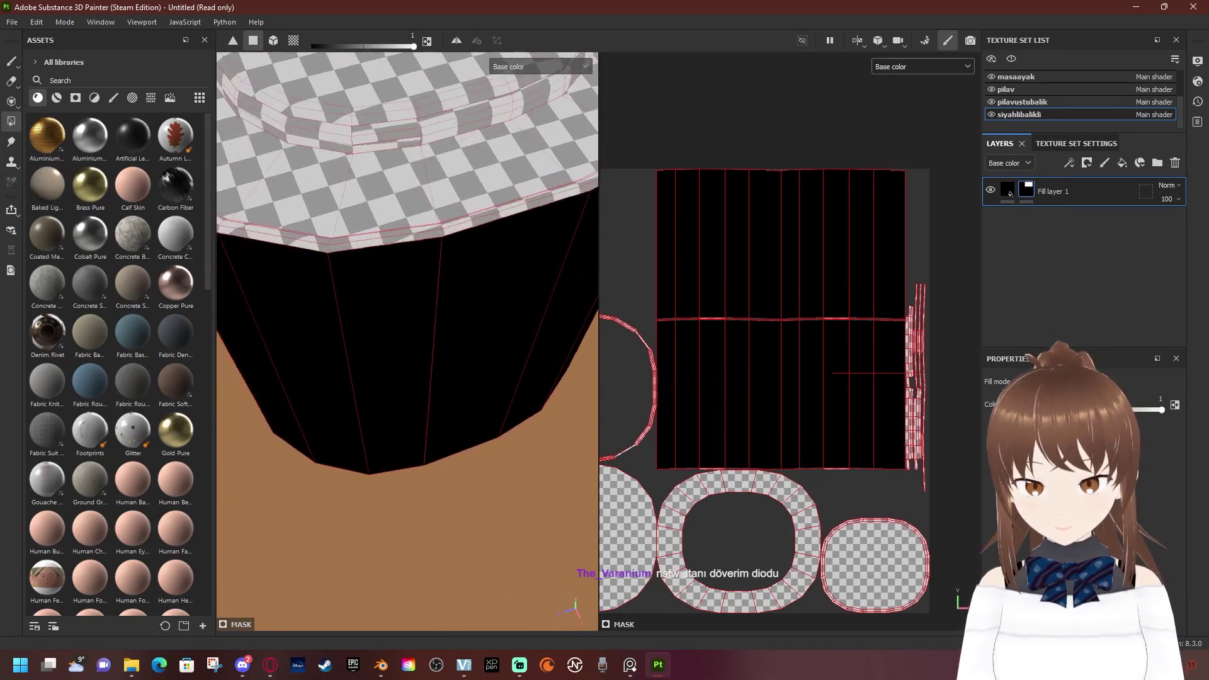
click(916, 332)
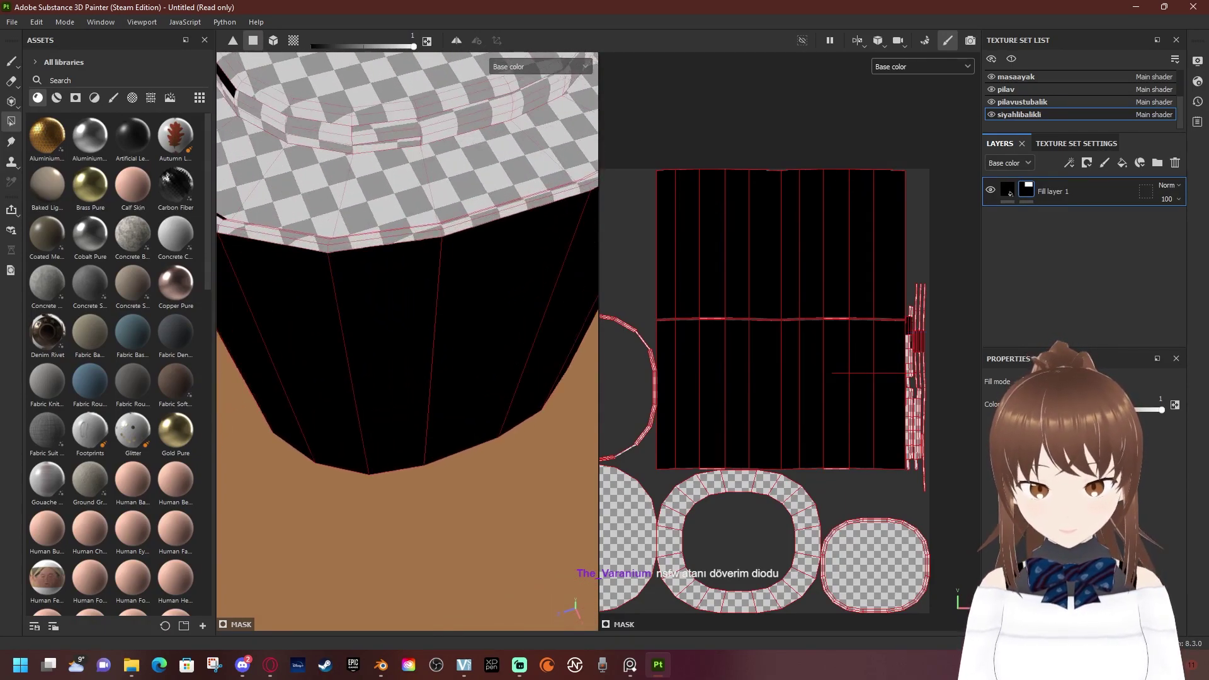
key(ctrl+z)
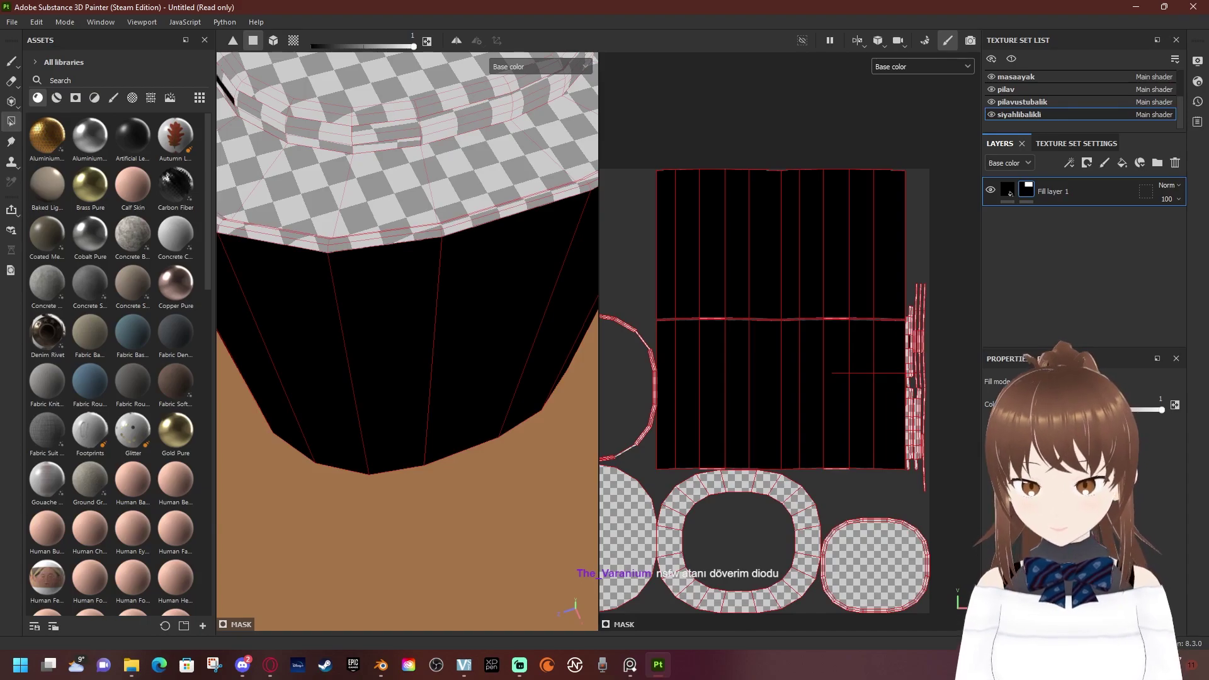
Switch Polygon Fill to UV chunk mode and fill the roll's top rim band black
scroll(407, 252, down, 2)
scroll(407, 252, down, 2)
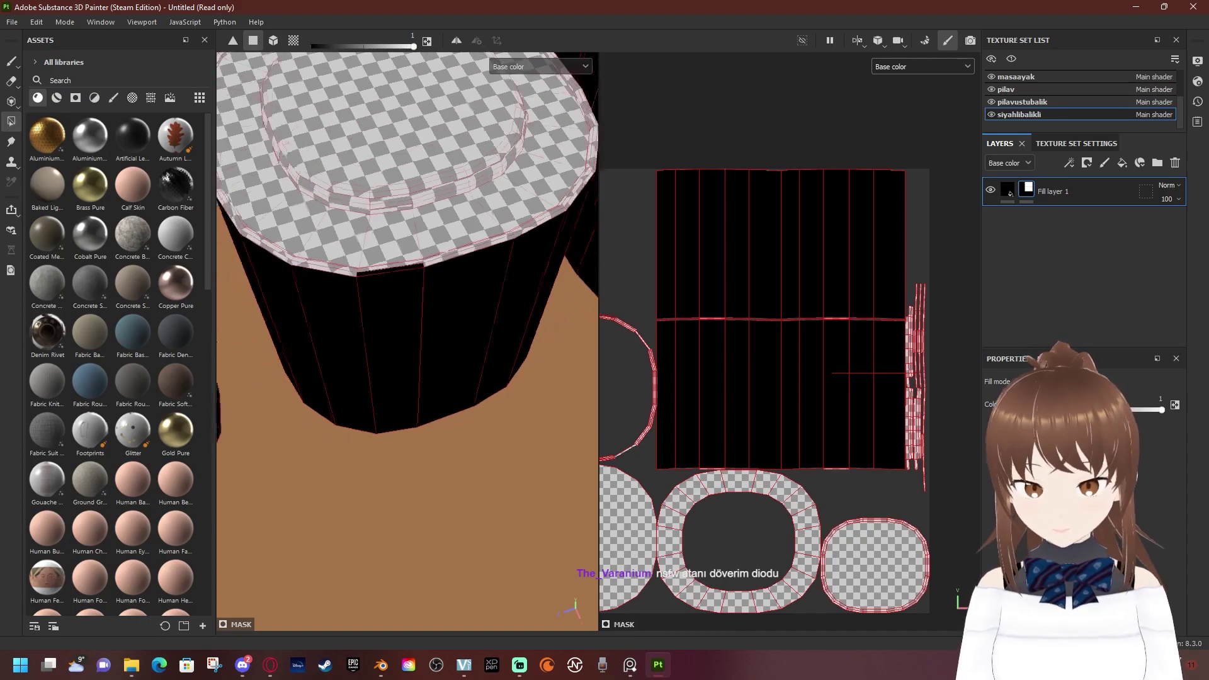
scroll(407, 252, down, 2)
scroll(407, 265, up, 1)
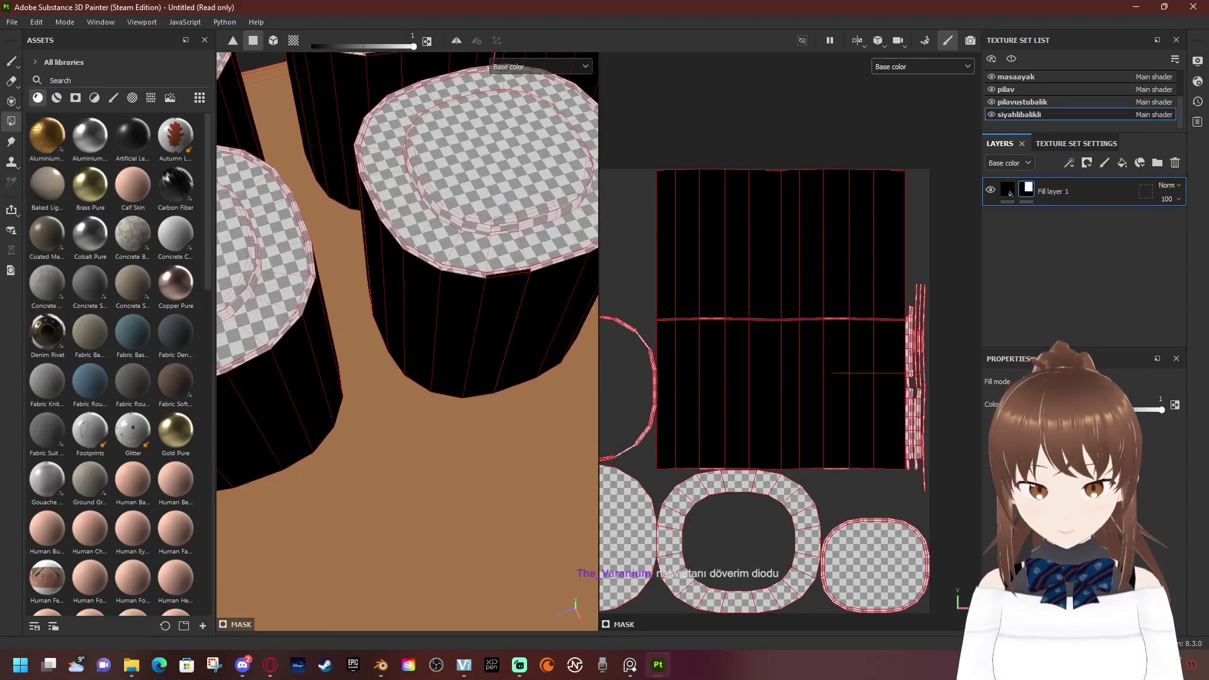
scroll(406, 264, up, 2)
scroll(407, 264, up, 1)
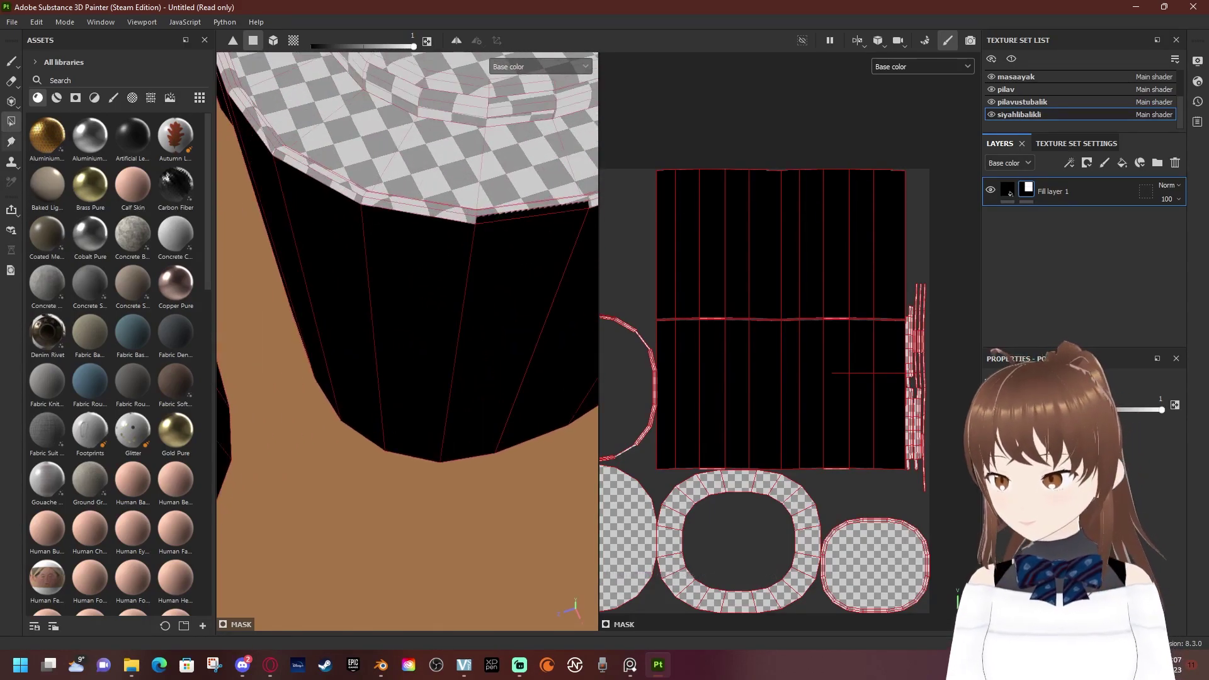
click(294, 40)
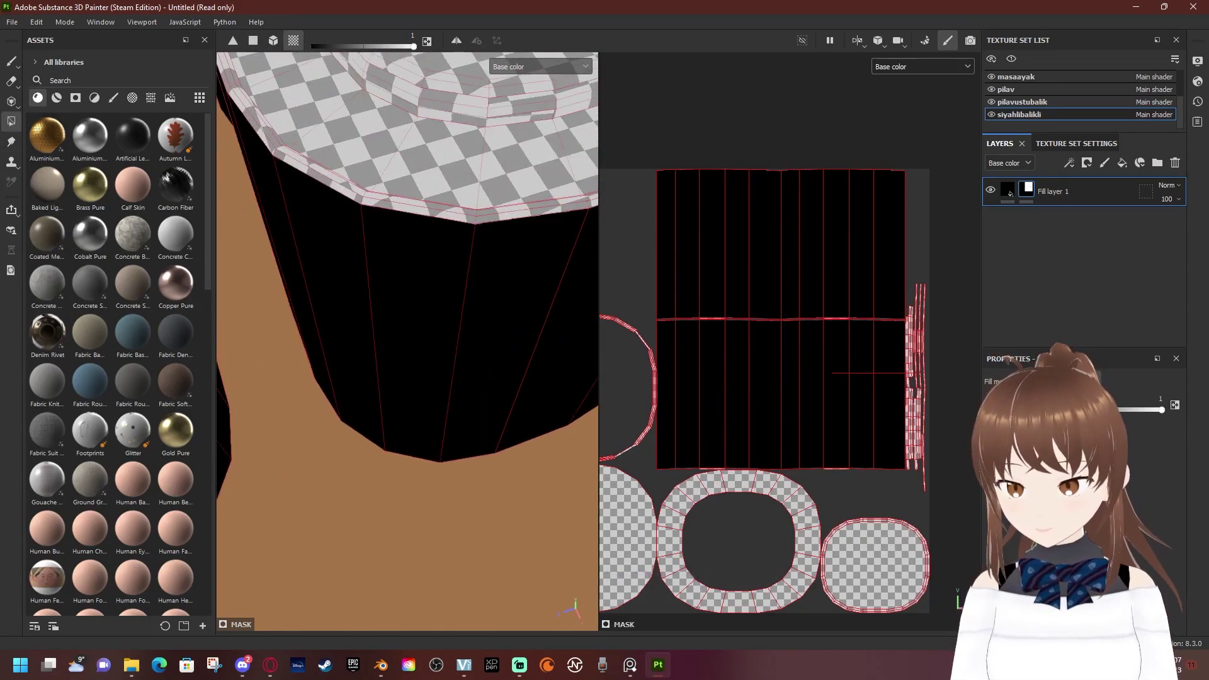
click(415, 201)
Orbit and zoom around the rolls to check their tops are left bare
scroll(407, 264, down, 1)
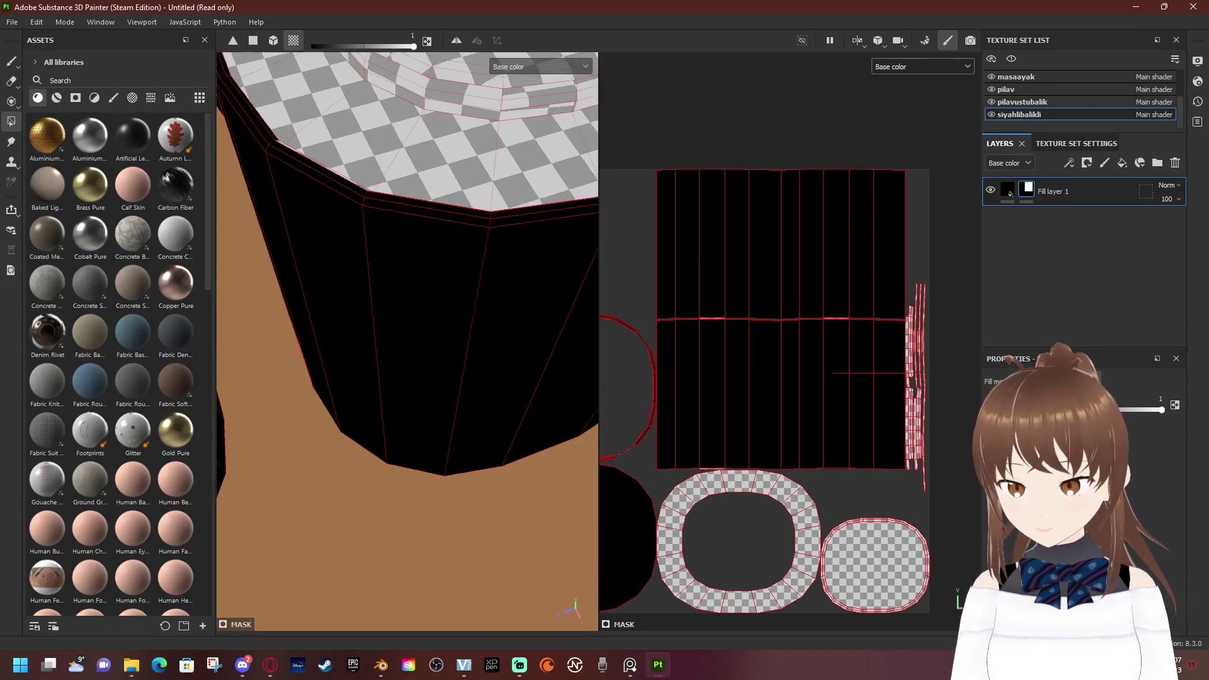
scroll(407, 264, down, 1)
scroll(407, 264, down, 1)
alt+drag(406, 264, 407, 327)
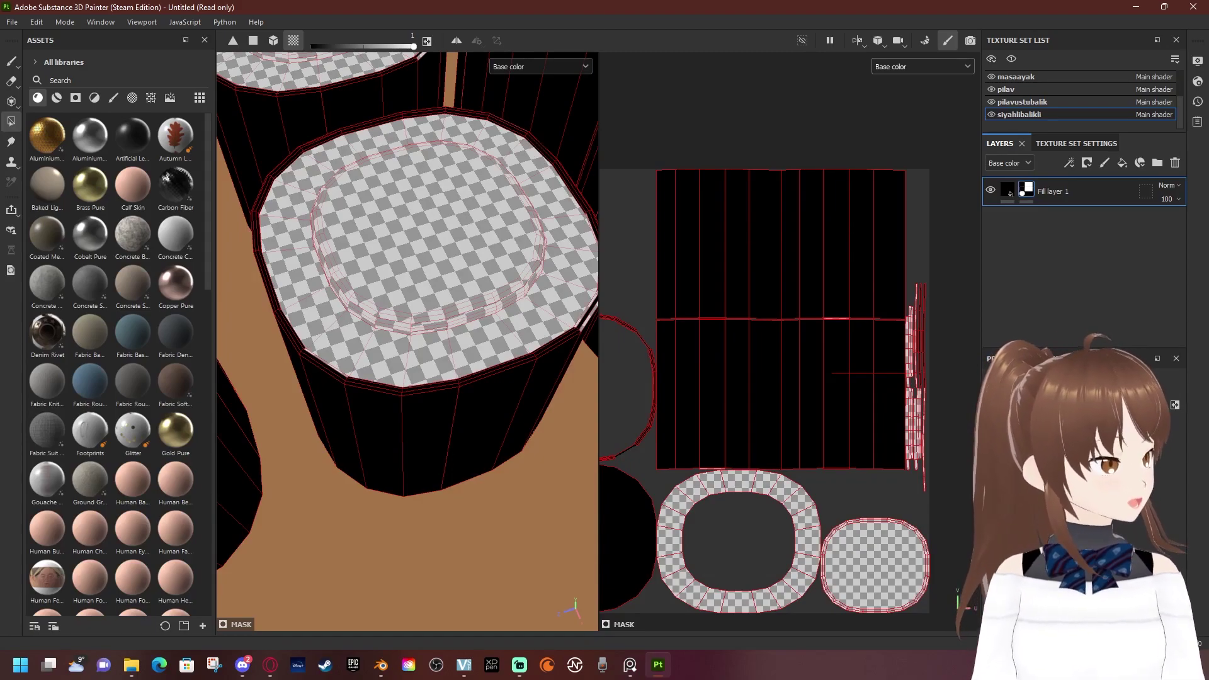
scroll(407, 340, up, 3)
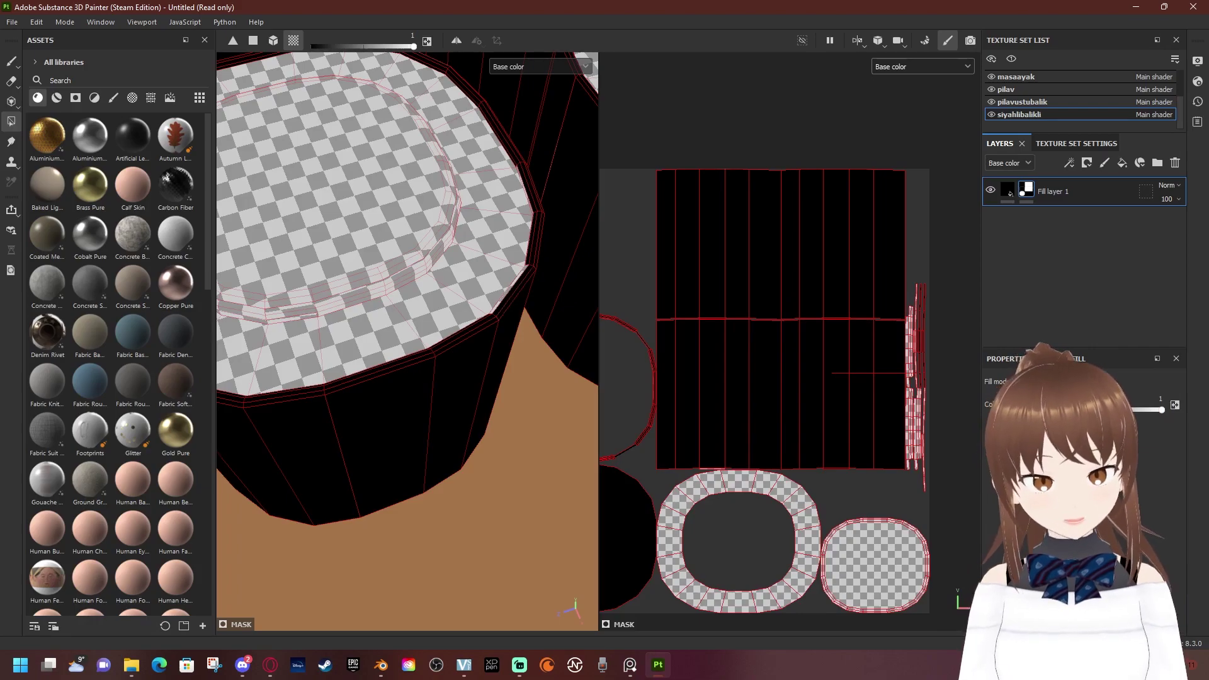
alt+drag(407, 283, 415, 265)
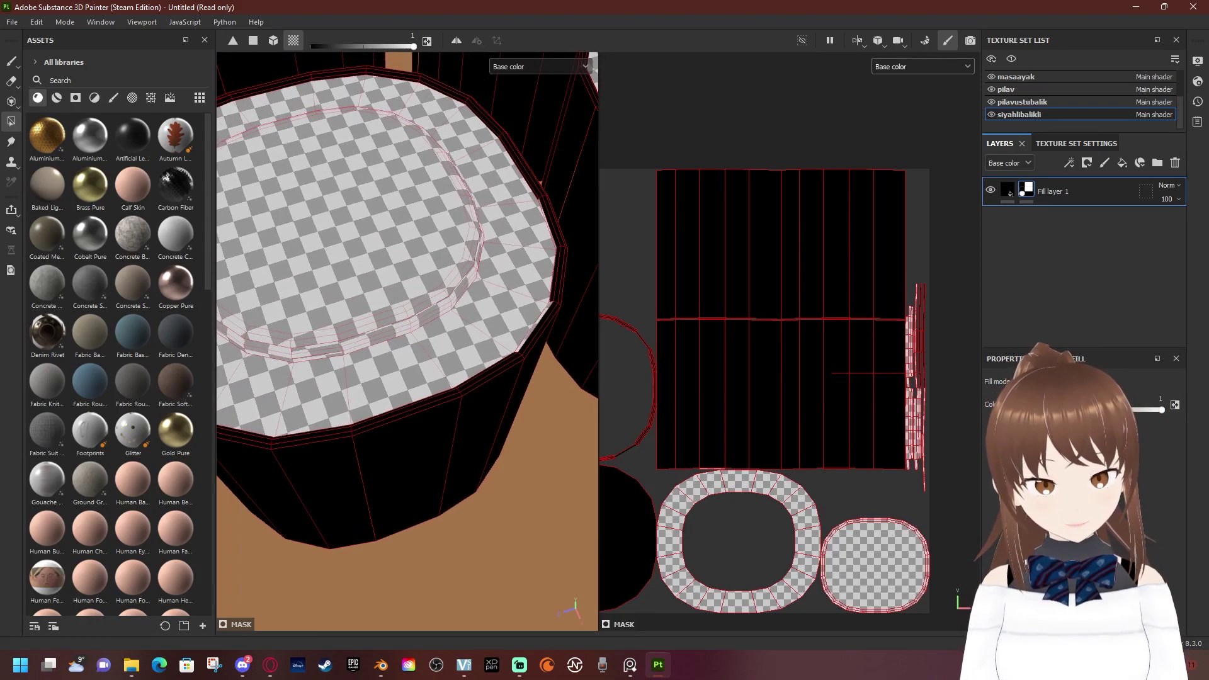
scroll(407, 340, down, 2)
scroll(407, 340, down, 2)
scroll(406, 340, down, 2)
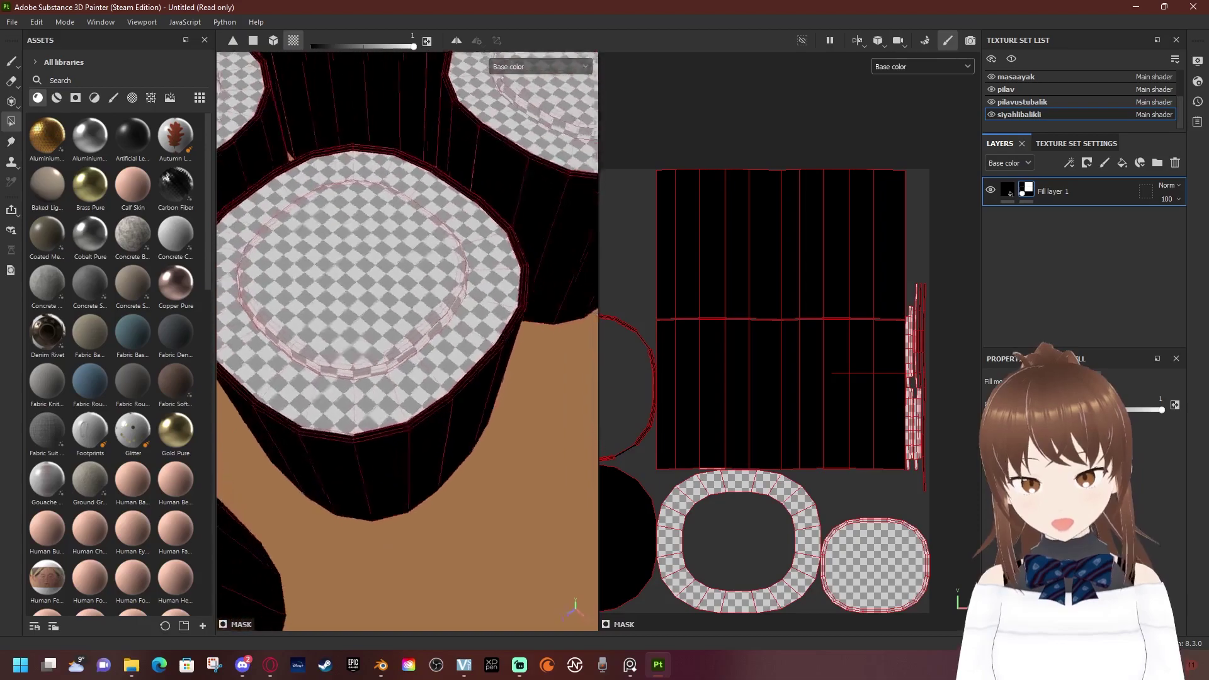
scroll(406, 340, down, 2)
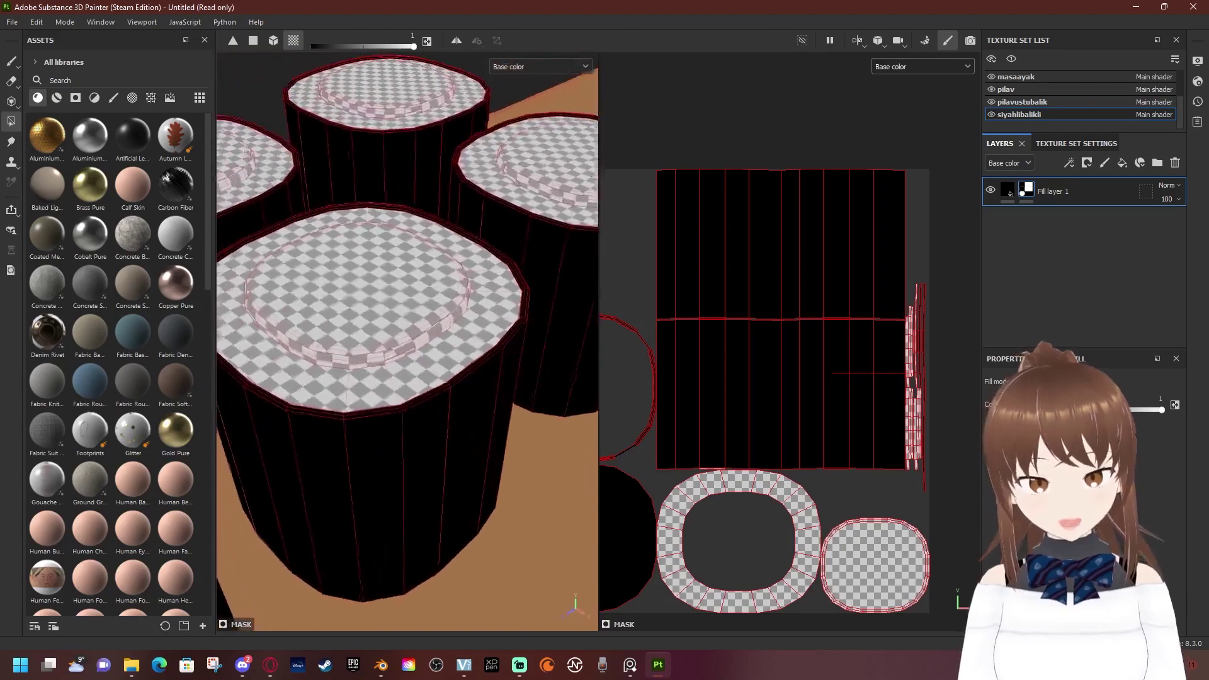
scroll(406, 340, down, 1)
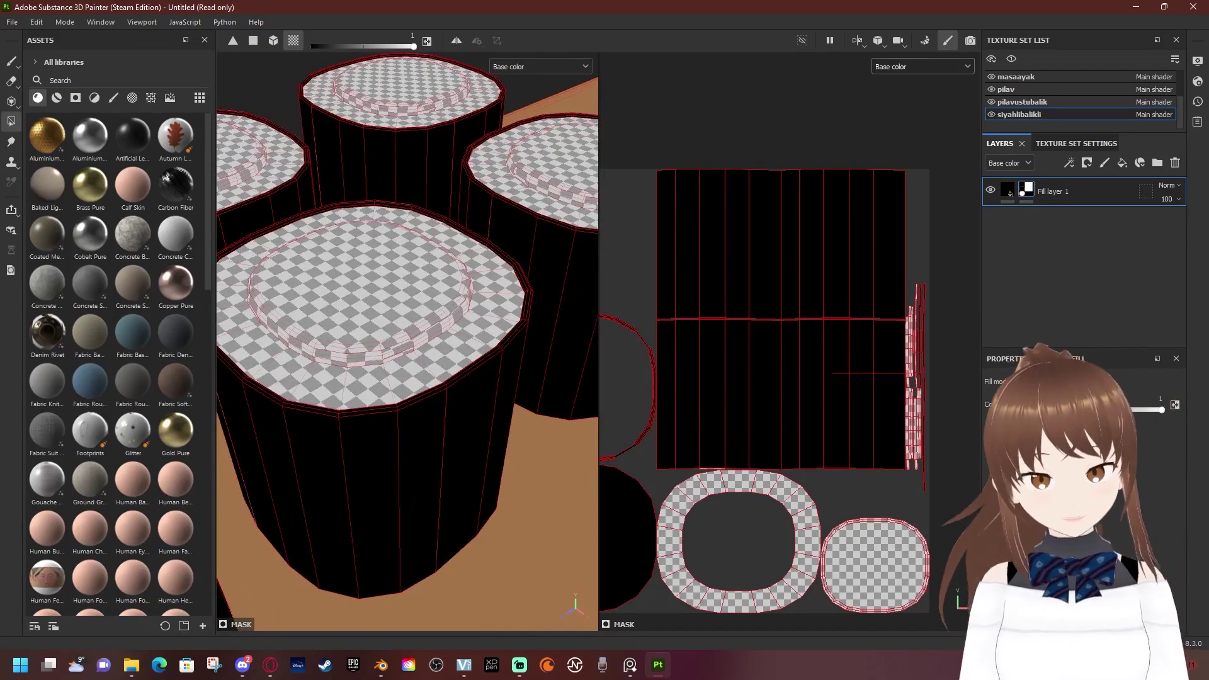
scroll(407, 340, down, 1)
alt+drag(407, 340, 451, 315)
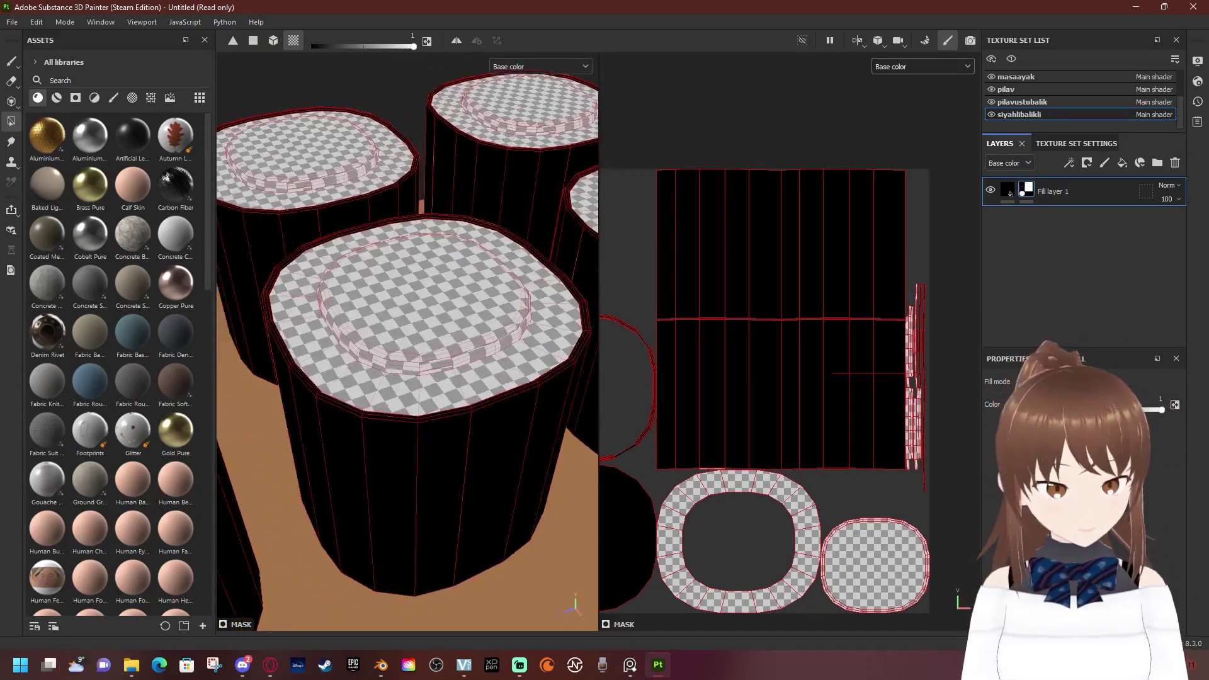
scroll(823, 382, up, 2)
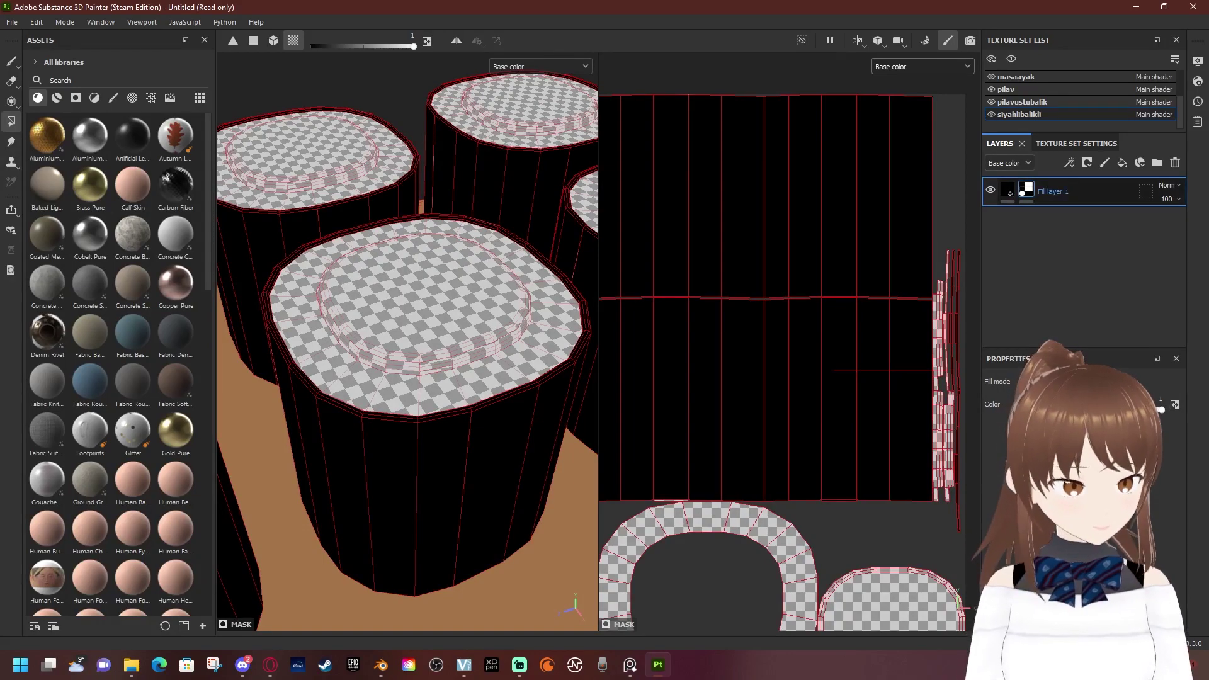
Add Fill layer 2 with a black mask, filling the roll tops' outer rice ring
click(1122, 163)
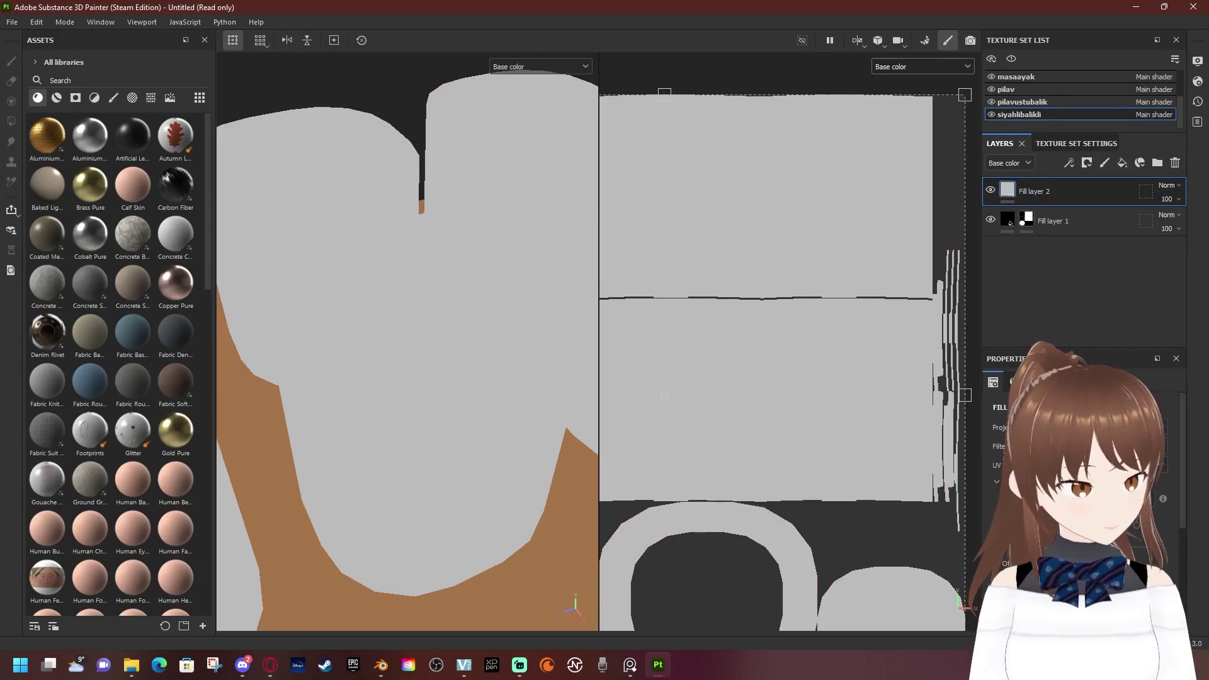
click(1095, 522)
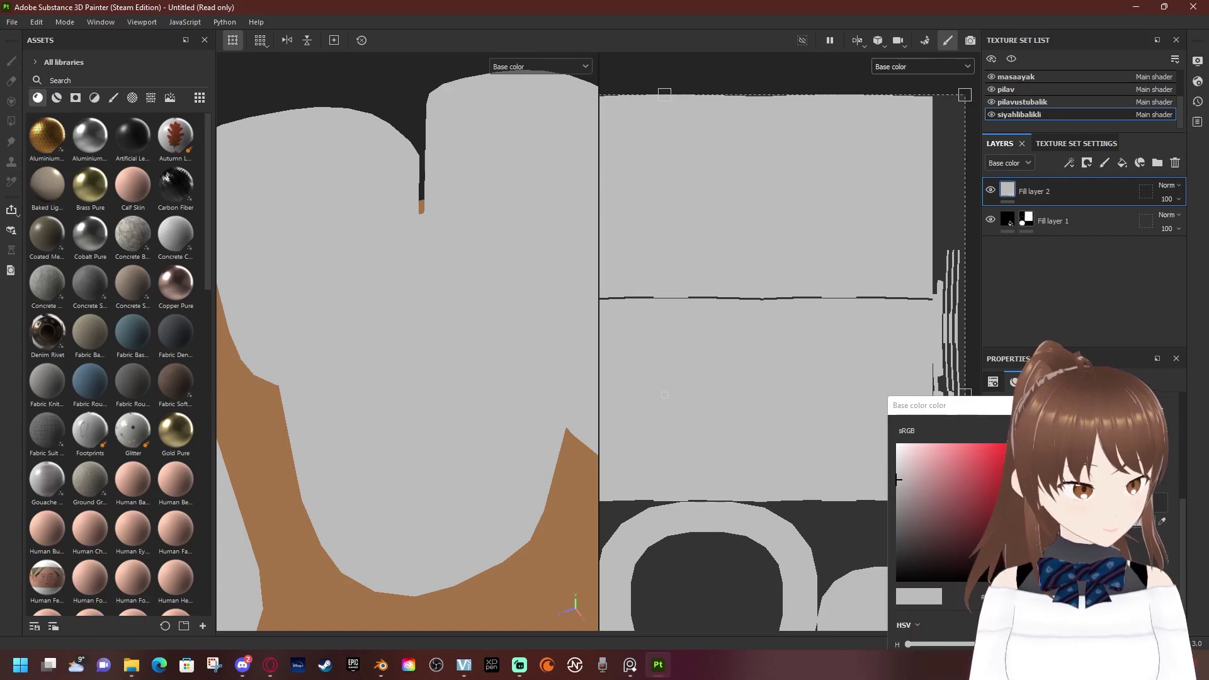
click(930, 459)
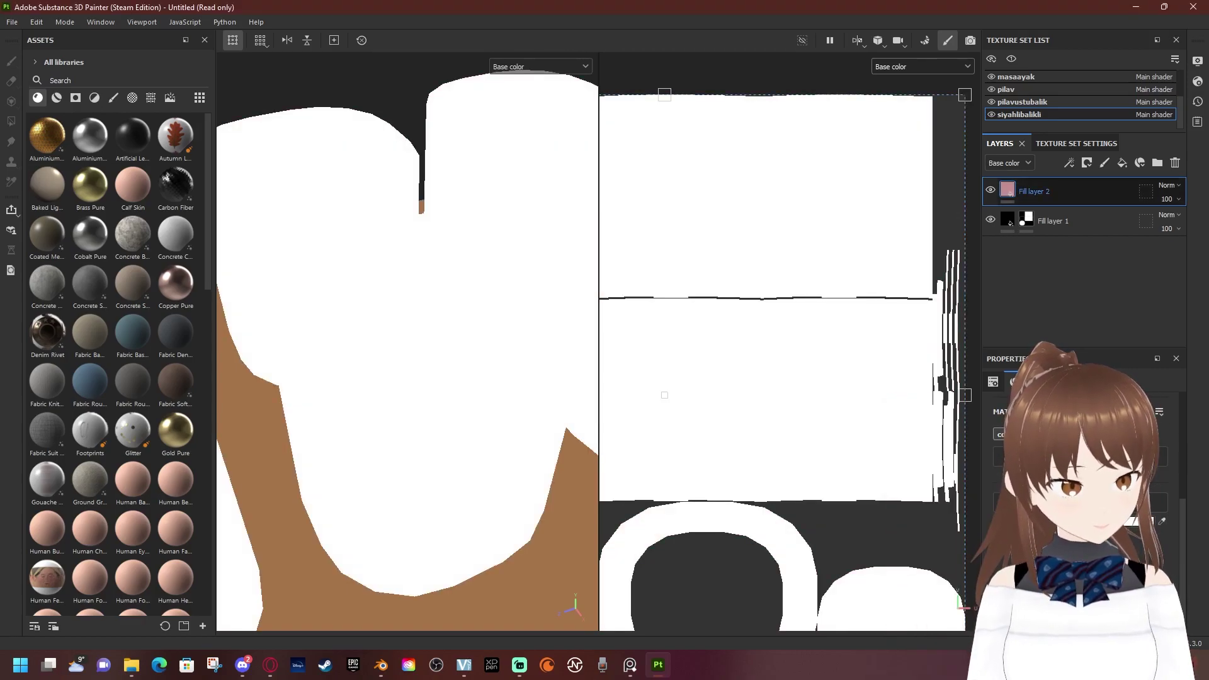
right_click(1070, 190)
click(1083, 23)
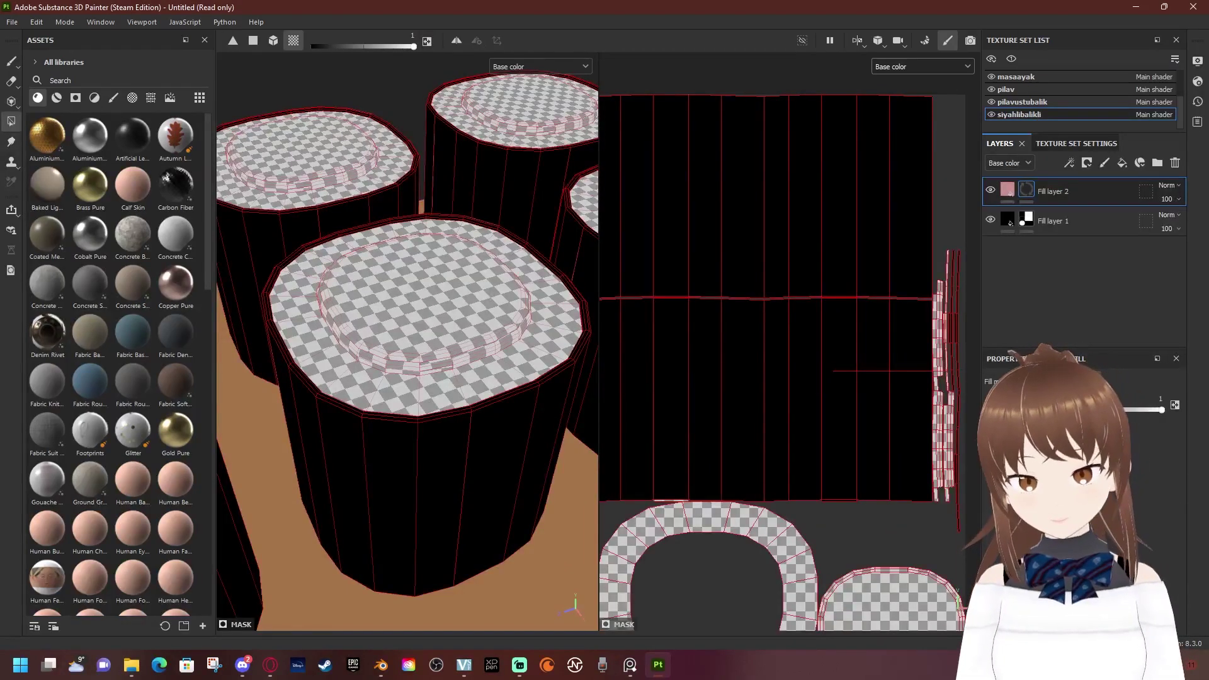
click(416, 393)
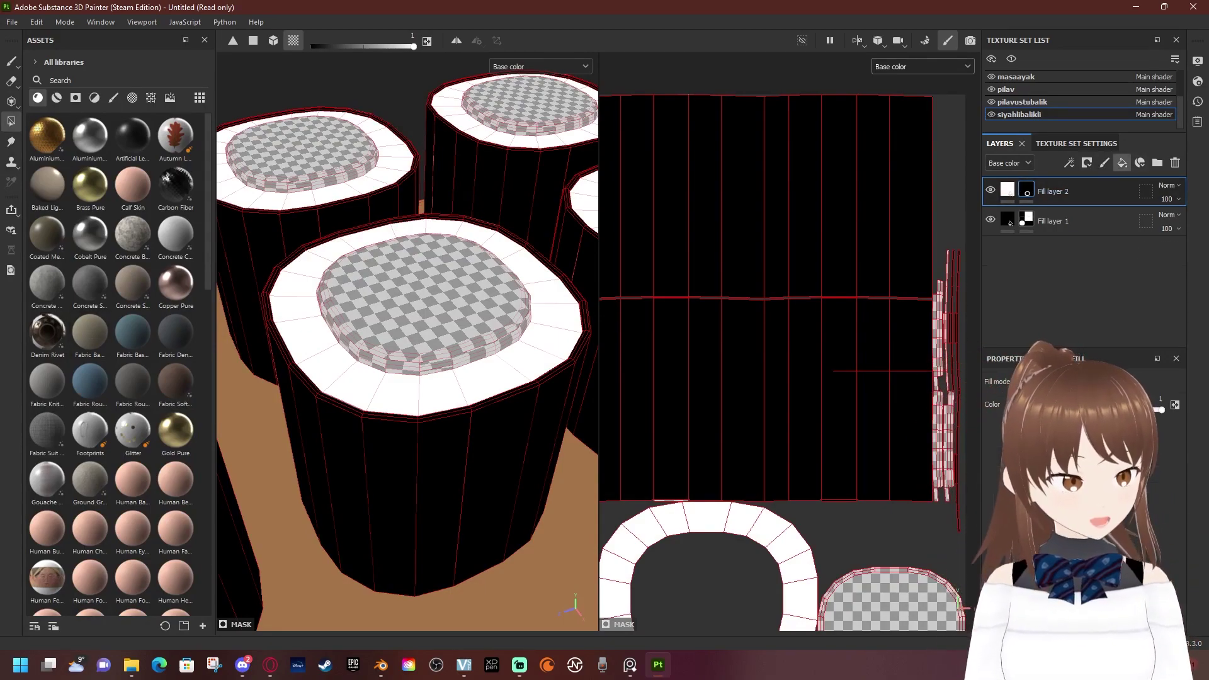
Add Fill layer 3 with a black mask for the salmon centres, zooming onto a roll top
click(1122, 163)
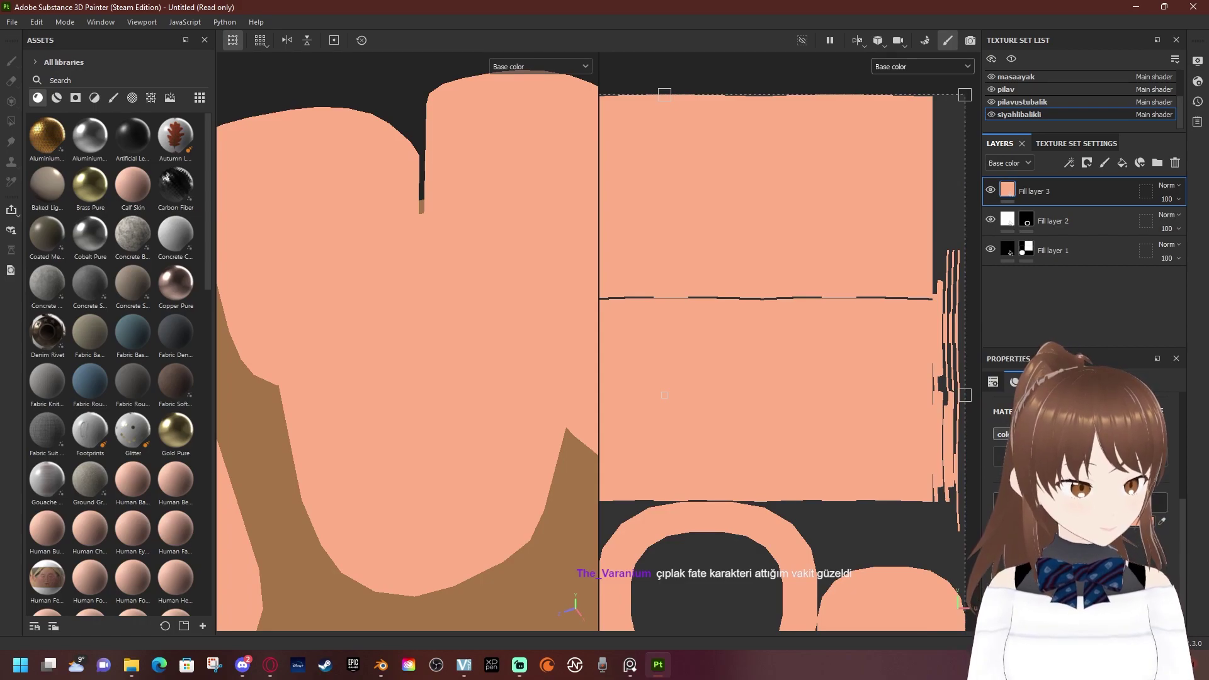
right_click(1045, 191)
click(1069, 24)
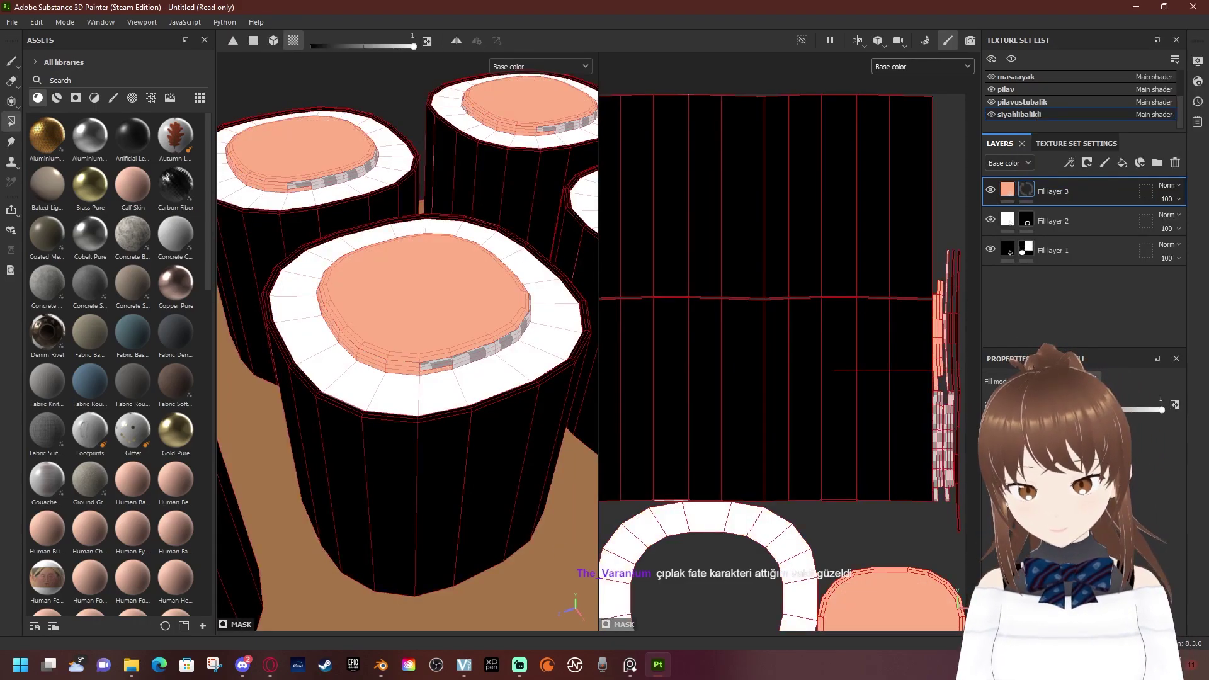
mouse_move(407, 340)
alt+mouse_down()
mouse_move(378, 296)
mouse_move(397, 347)
alt+mouse_up()
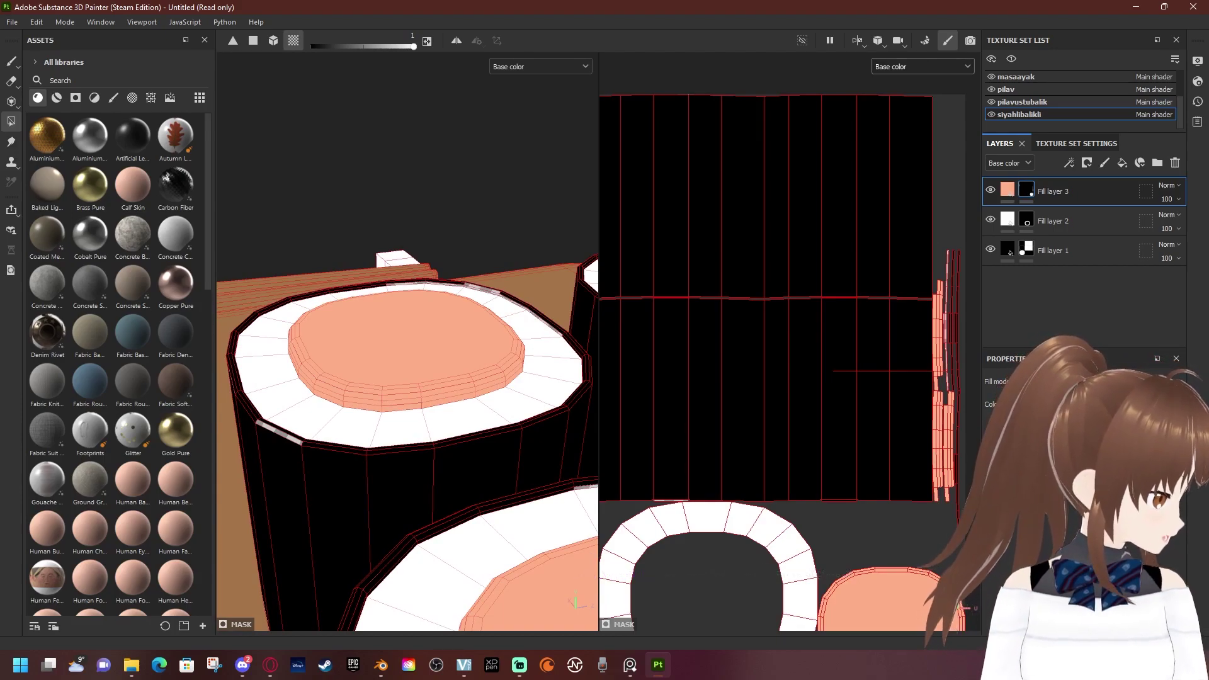
scroll(406, 378, down, 1)
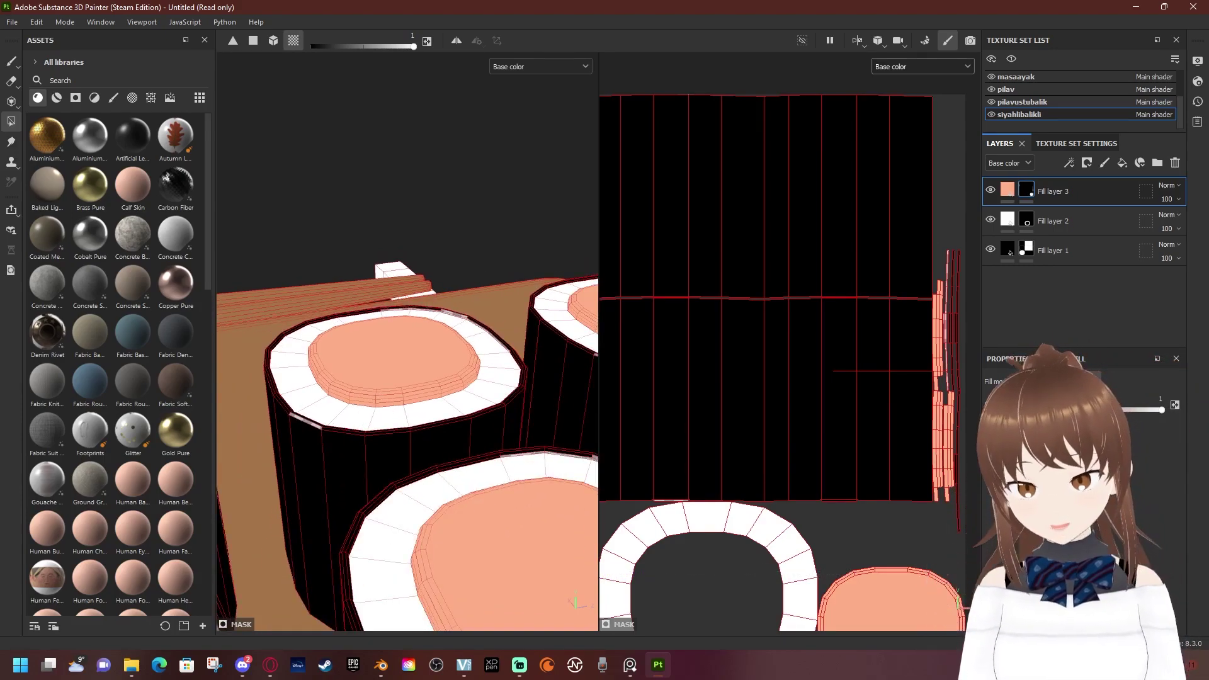
scroll(407, 378, up, 1)
scroll(407, 377, up, 1)
alt+drag(407, 378, 441, 372)
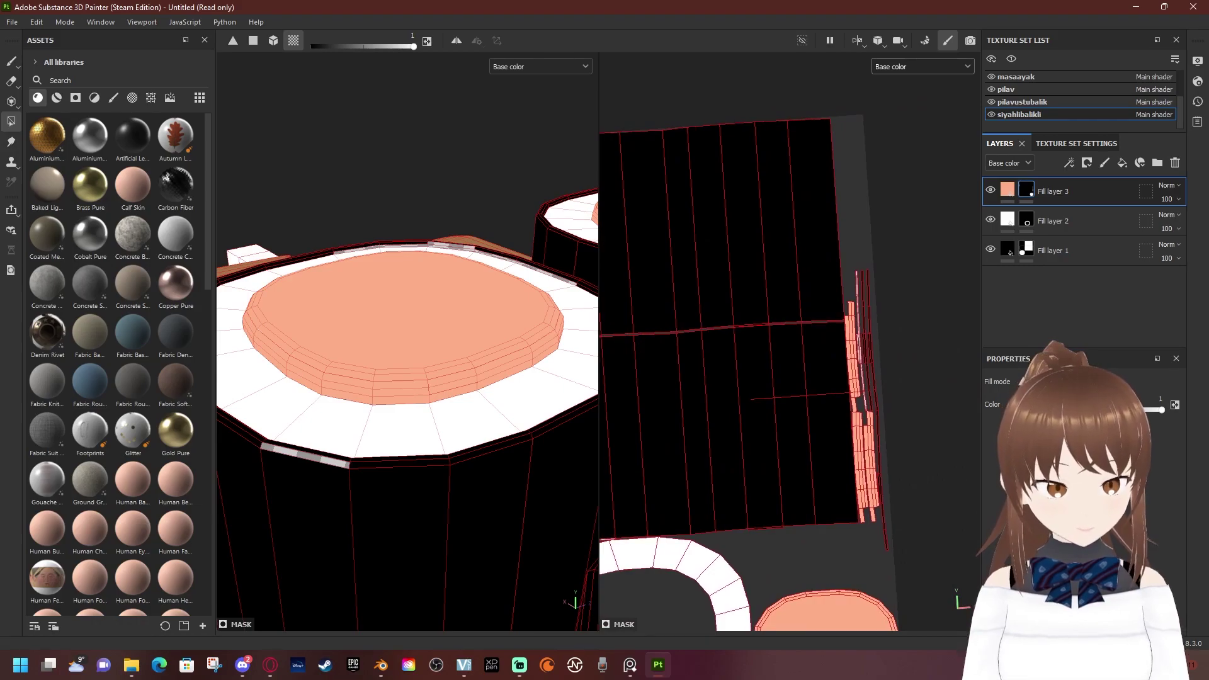
Clear Fill layer 1's mask so the black nori covers the rolls
right_click(1057, 250)
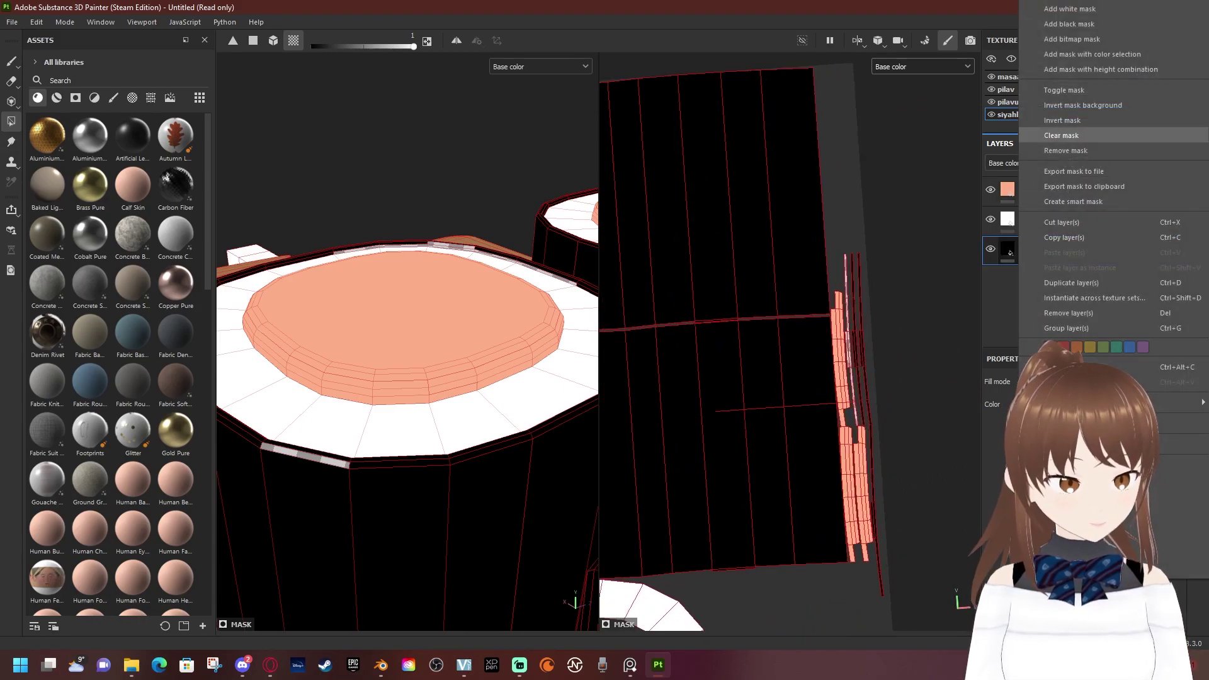
click(1066, 150)
scroll(648, 436, down, 2)
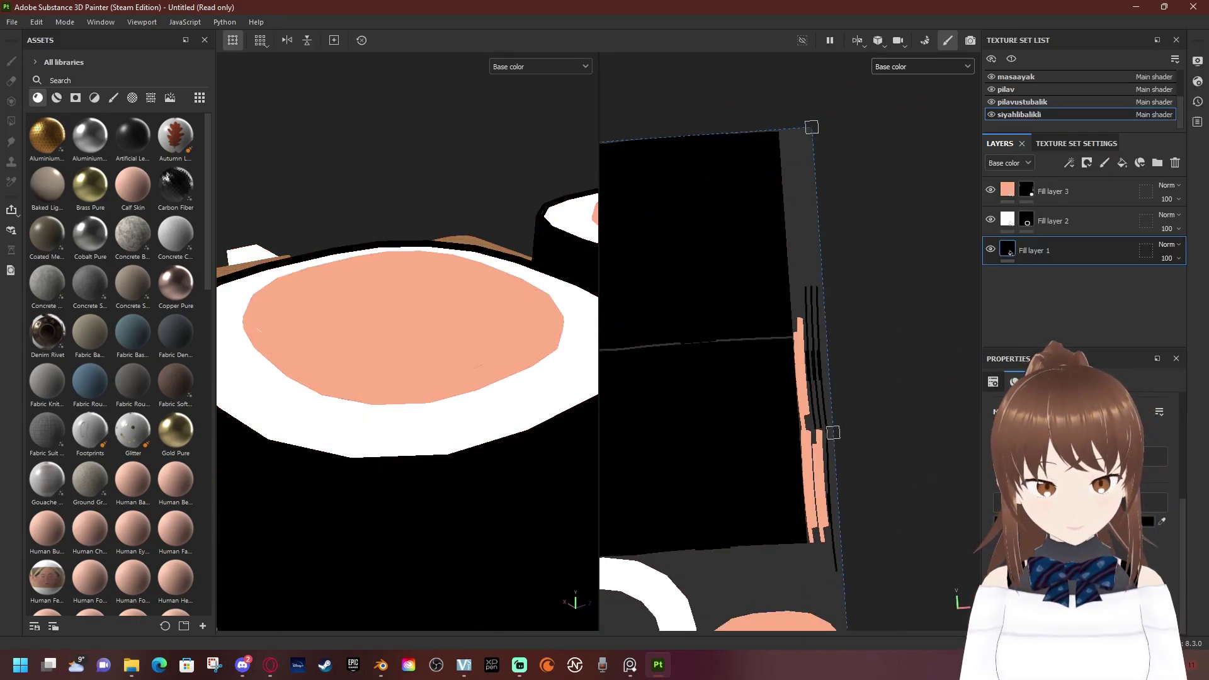
scroll(648, 437, down, 1)
scroll(648, 436, down, 2)
scroll(648, 436, down, 1)
middle_drag(648, 441, 725, 420)
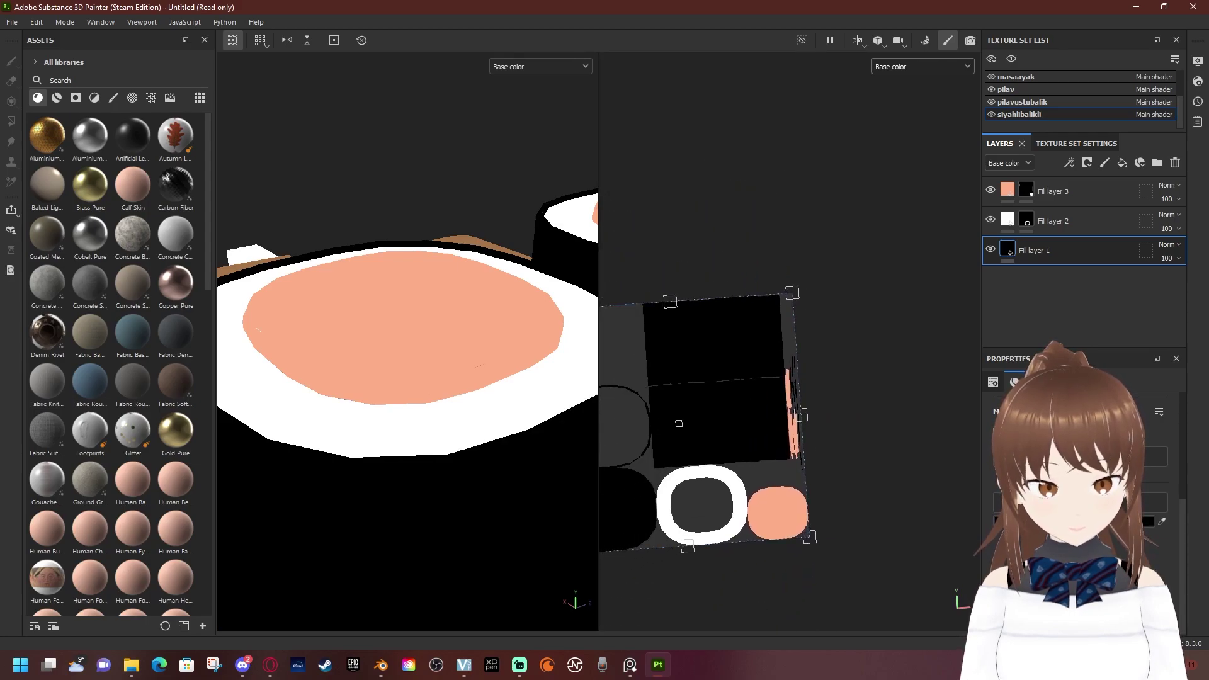
scroll(407, 378, down, 5)
scroll(407, 378, down, 3)
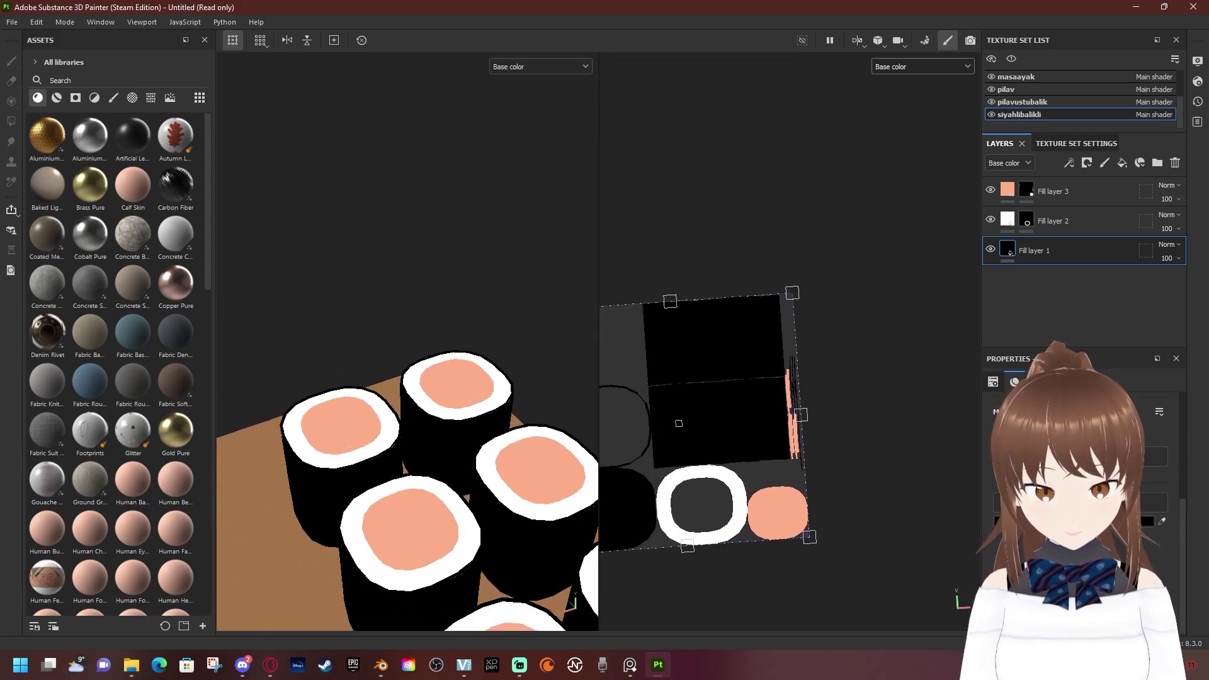
Orbit and zoom around the finished rolls, ending on the rice pieces
alt+drag(406, 377, 478, 327)
scroll(406, 441, up, 1)
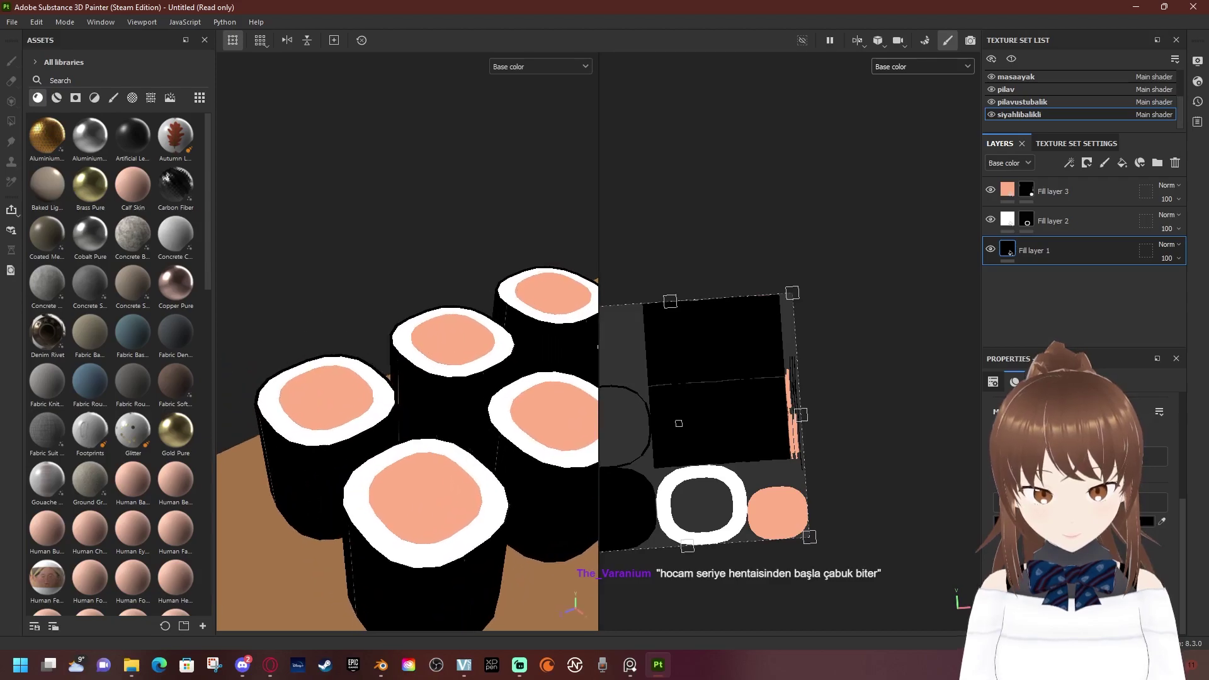
scroll(406, 441, up, 1)
scroll(406, 441, up, 1)
scroll(407, 441, up, 3)
scroll(407, 377, up, 2)
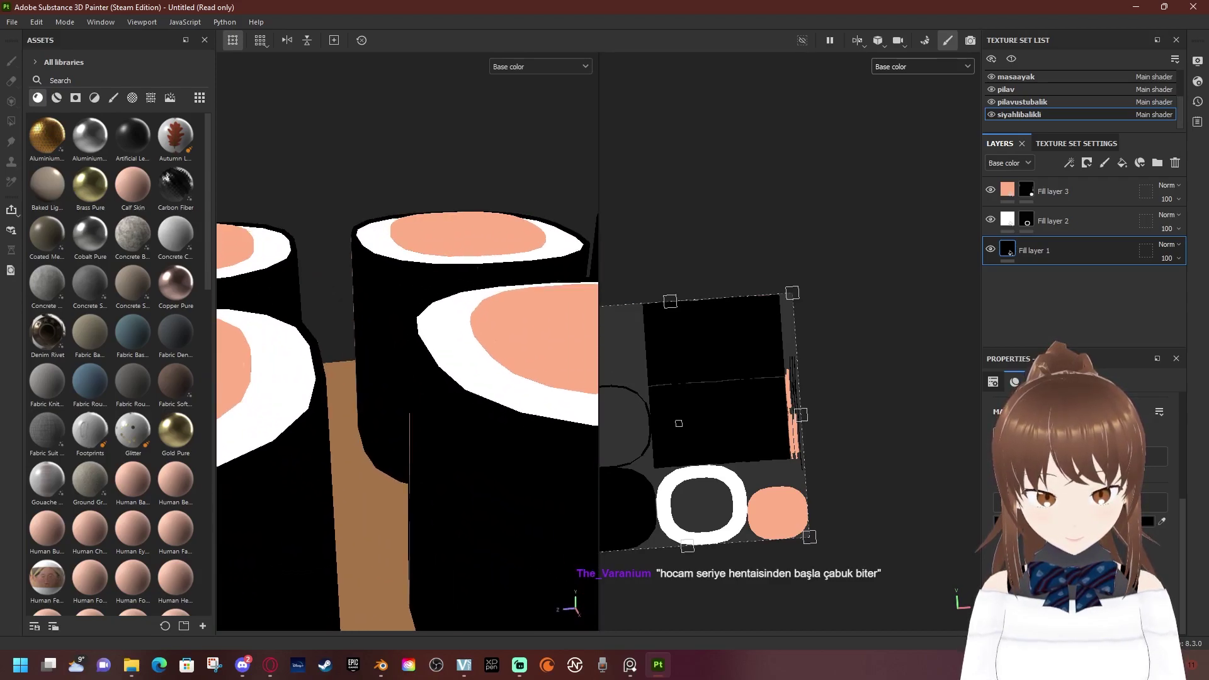
scroll(407, 378, up, 2)
scroll(407, 378, up, 2)
scroll(407, 378, up, 2)
alt+drag(406, 377, 407, 403)
scroll(407, 340, down, 2)
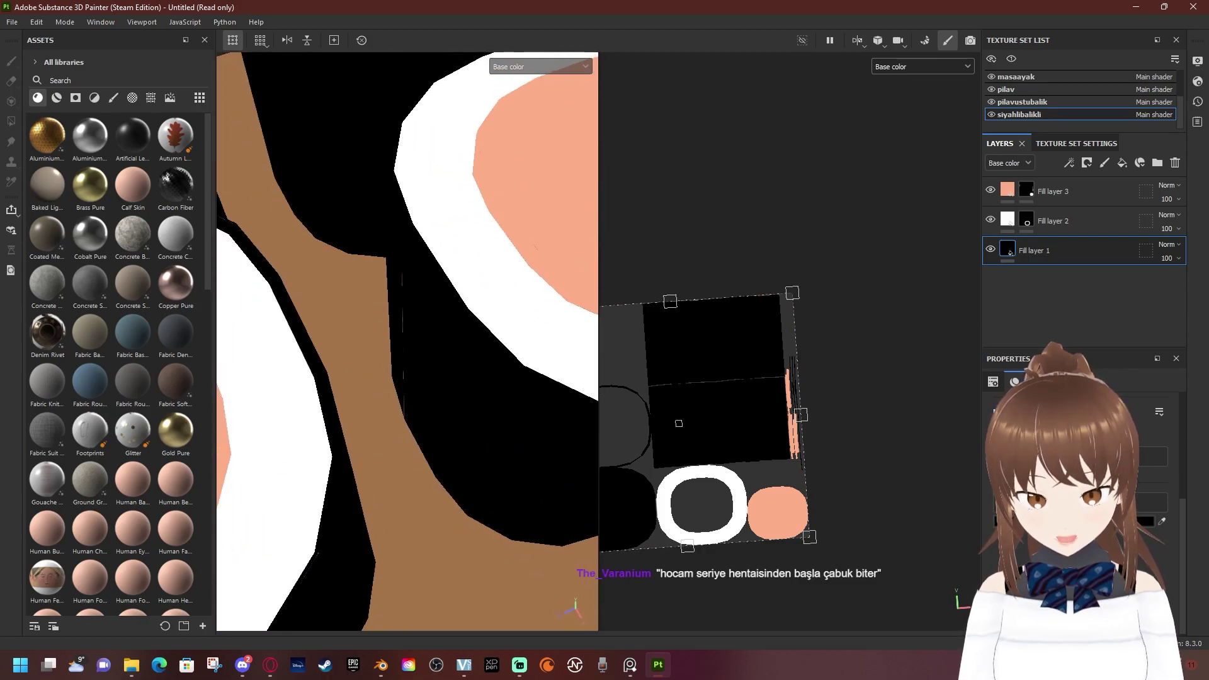
scroll(407, 340, down, 3)
scroll(406, 340, down, 3)
scroll(407, 340, down, 1)
scroll(406, 352, down, 3)
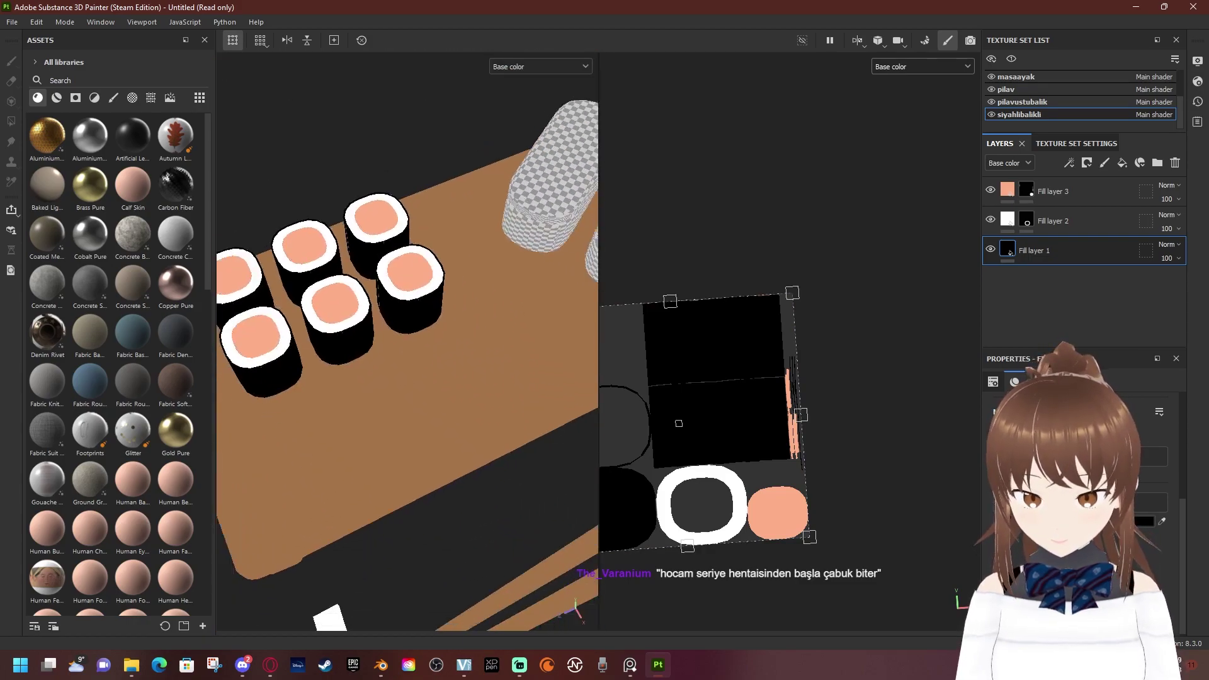
scroll(407, 352, down, 2)
scroll(407, 340, up, 2)
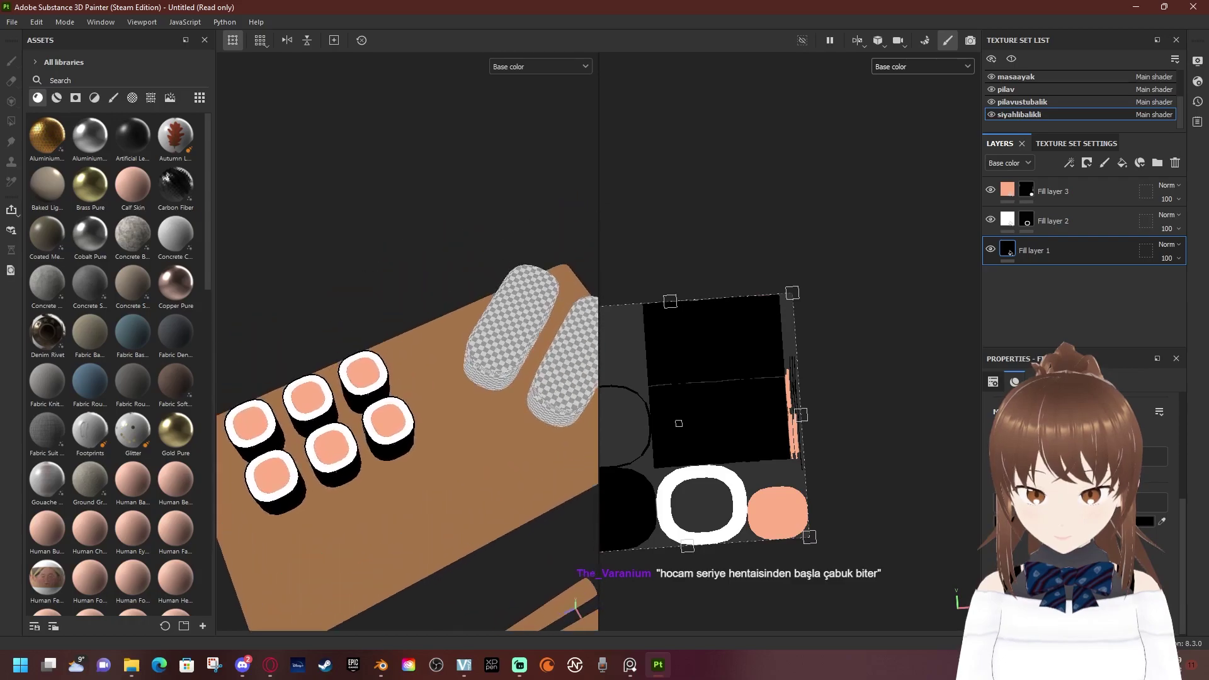
scroll(407, 340, up, 2)
scroll(406, 340, up, 2)
scroll(407, 340, up, 2)
scroll(407, 340, up, 2)
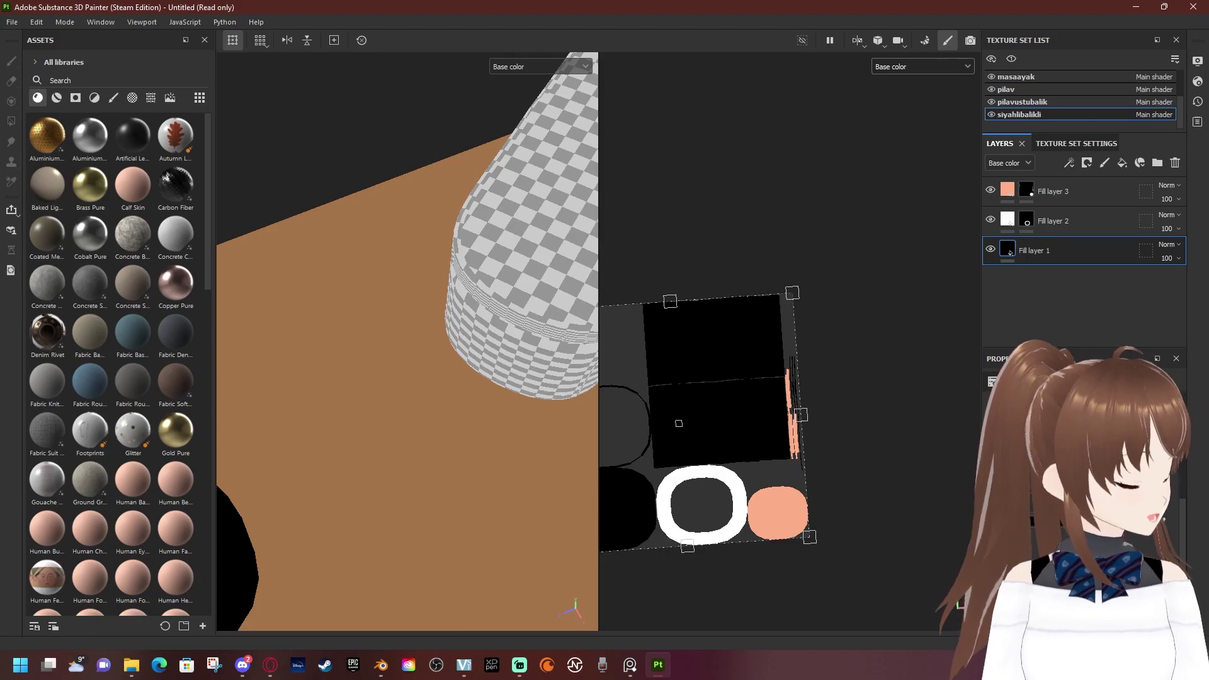
mouse_move(410, 340)
alt+mouse_down()
mouse_move(340, 308)
mouse_move(378, 340)
mouse_move(315, 321)
alt+mouse_up()
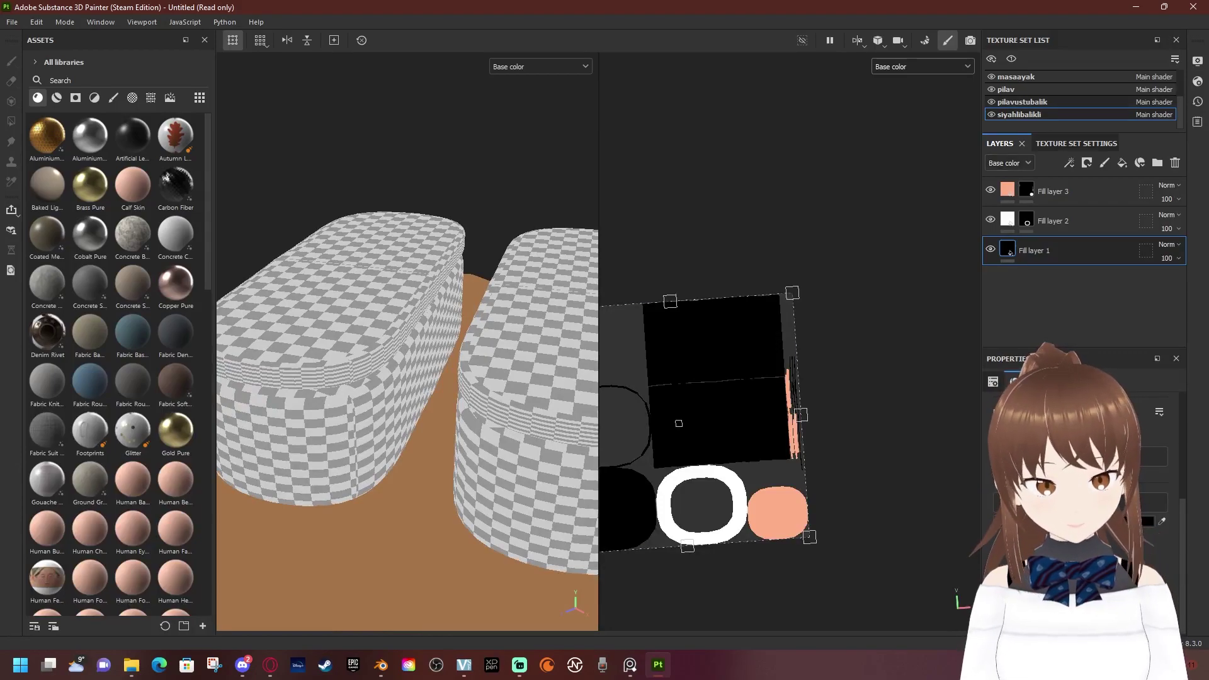
Switch to the pilavustubalik texture set and frame the topping's UV islands
key(4)
scroll(724, 416, down, 1)
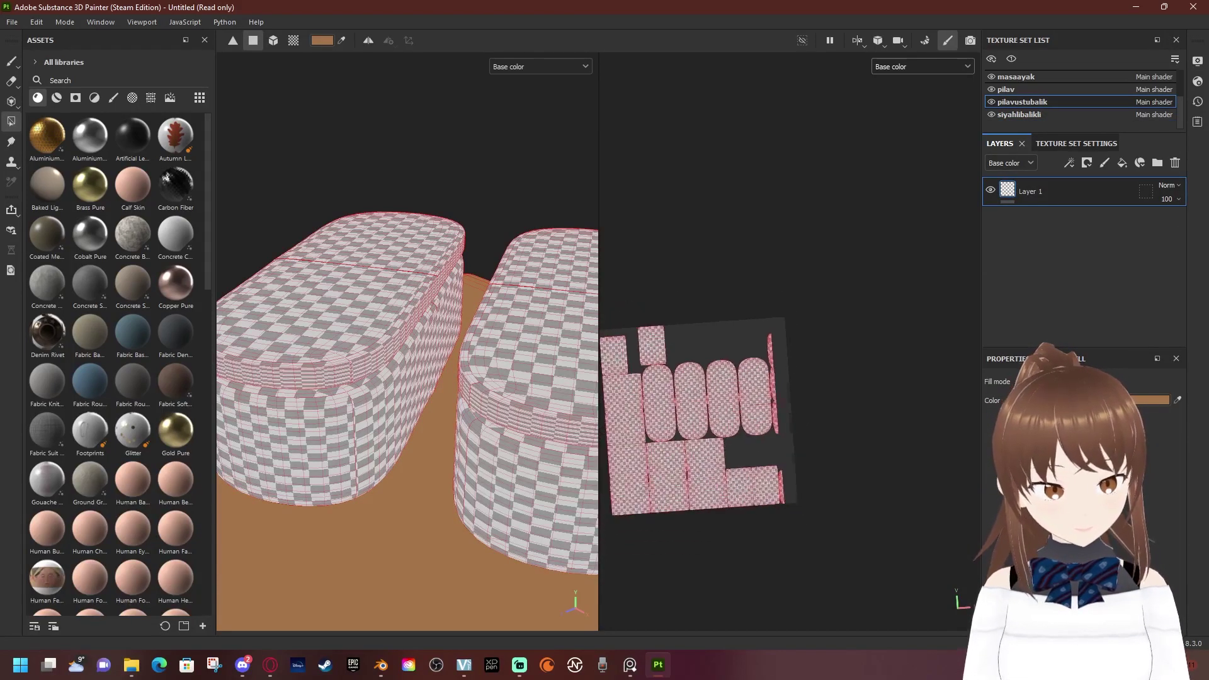
middle_drag(692, 416, 806, 409)
scroll(818, 409, up, 3)
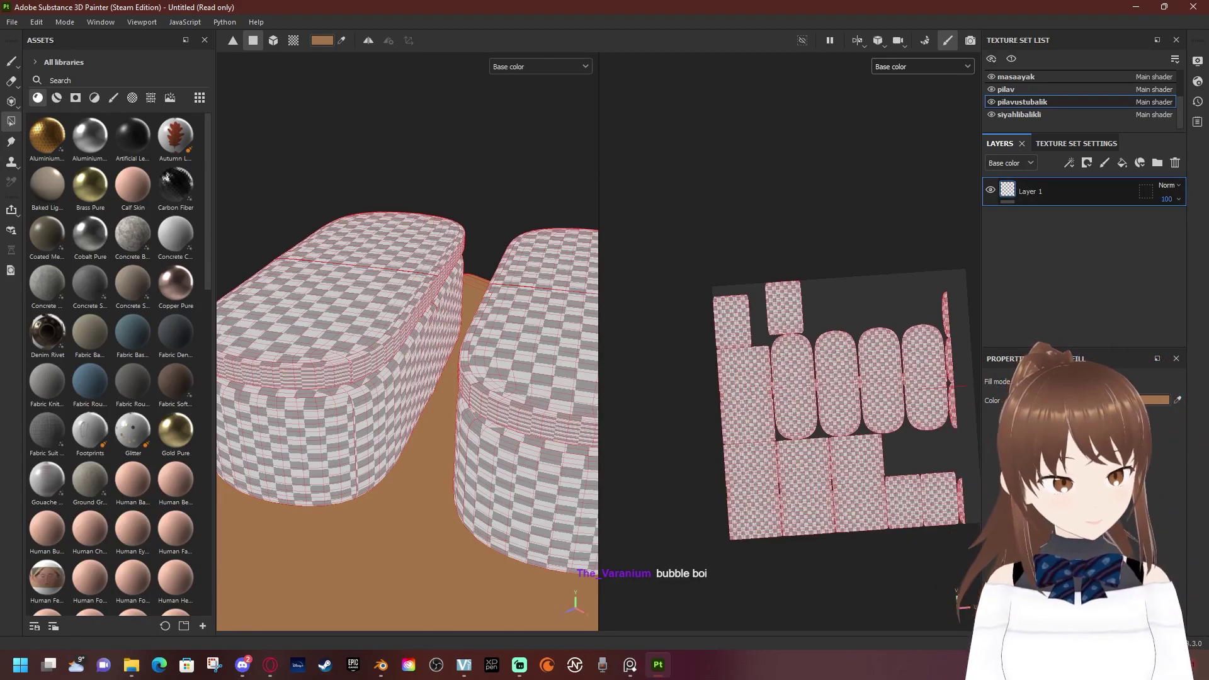
Add a deep salmon-orange fill layer to the toppings, then move to the pilav set
click(1122, 162)
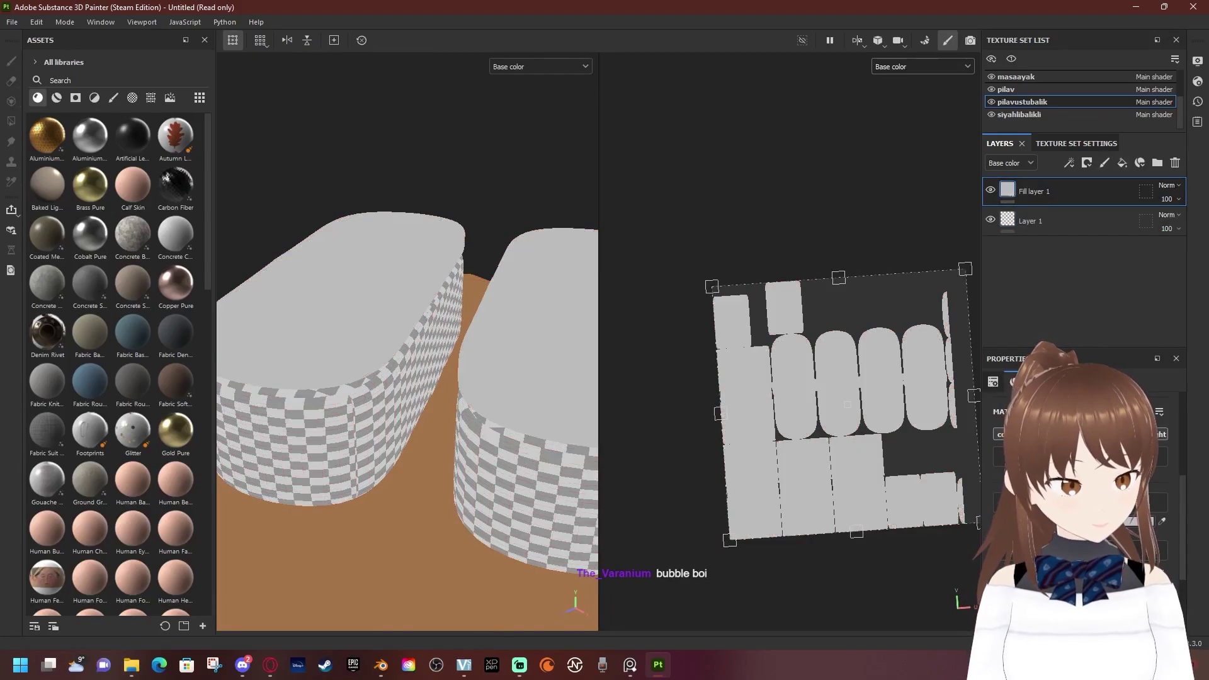
click(1138, 521)
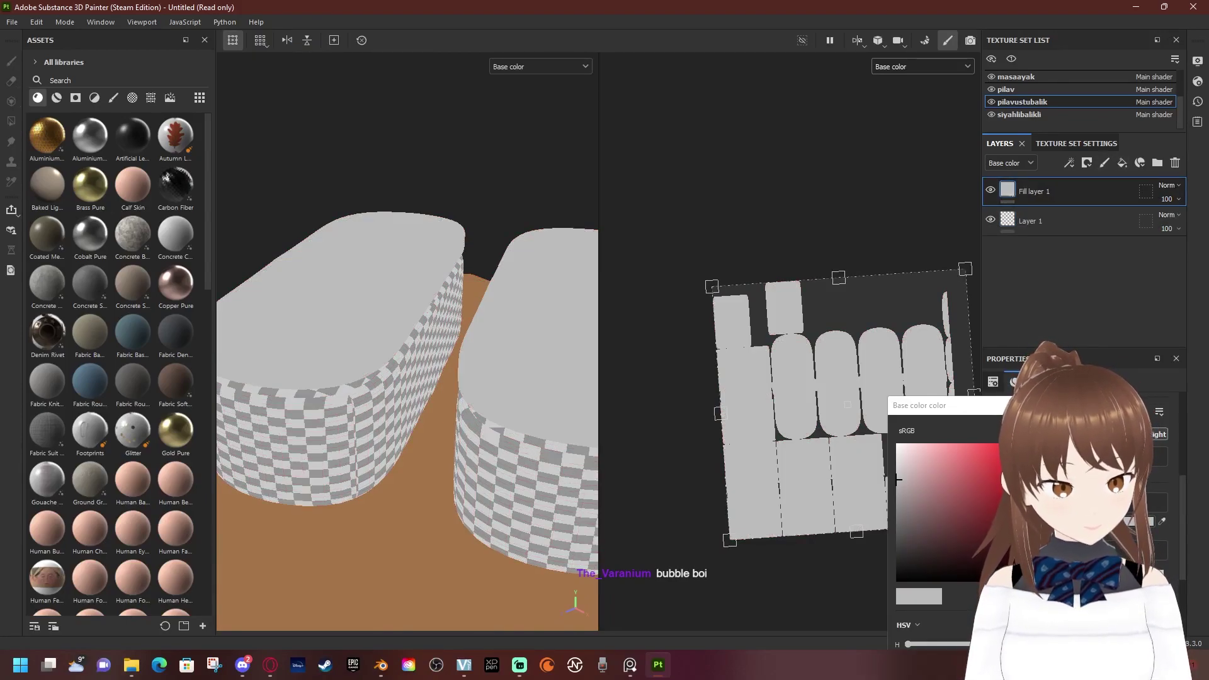
scroll(803, 287, down, 2)
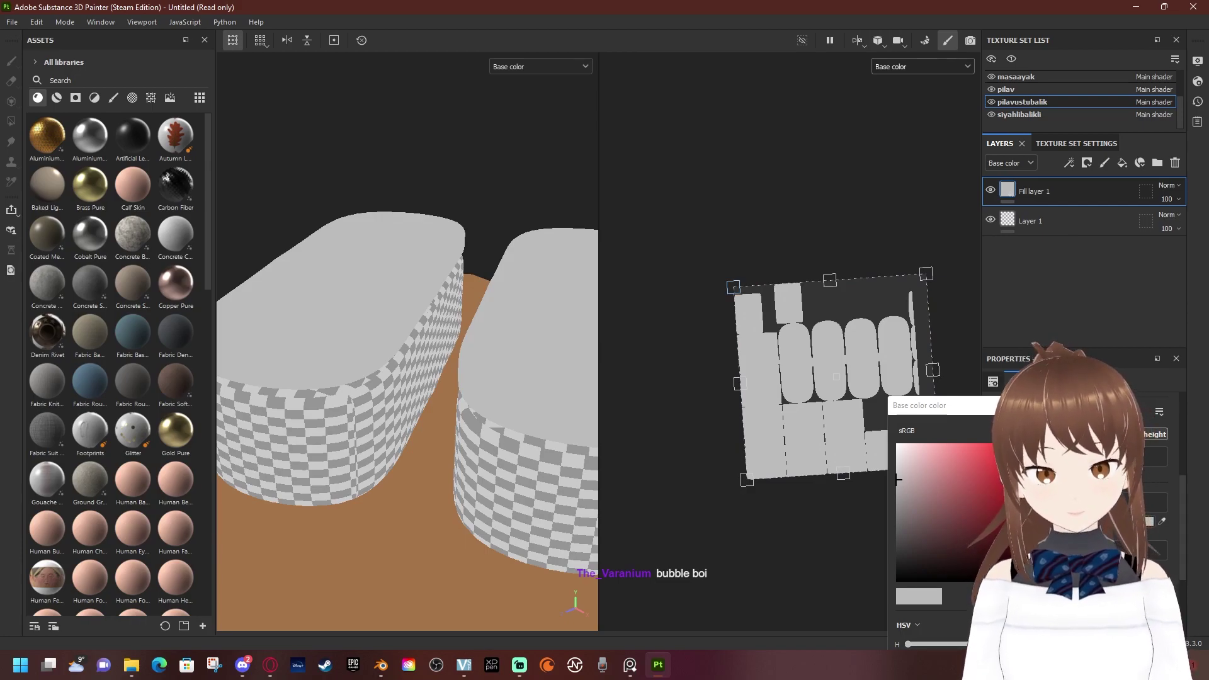
mouse_move(410, 378)
alt+mouse_down()
mouse_move(352, 391)
mouse_move(315, 340)
alt+mouse_up()
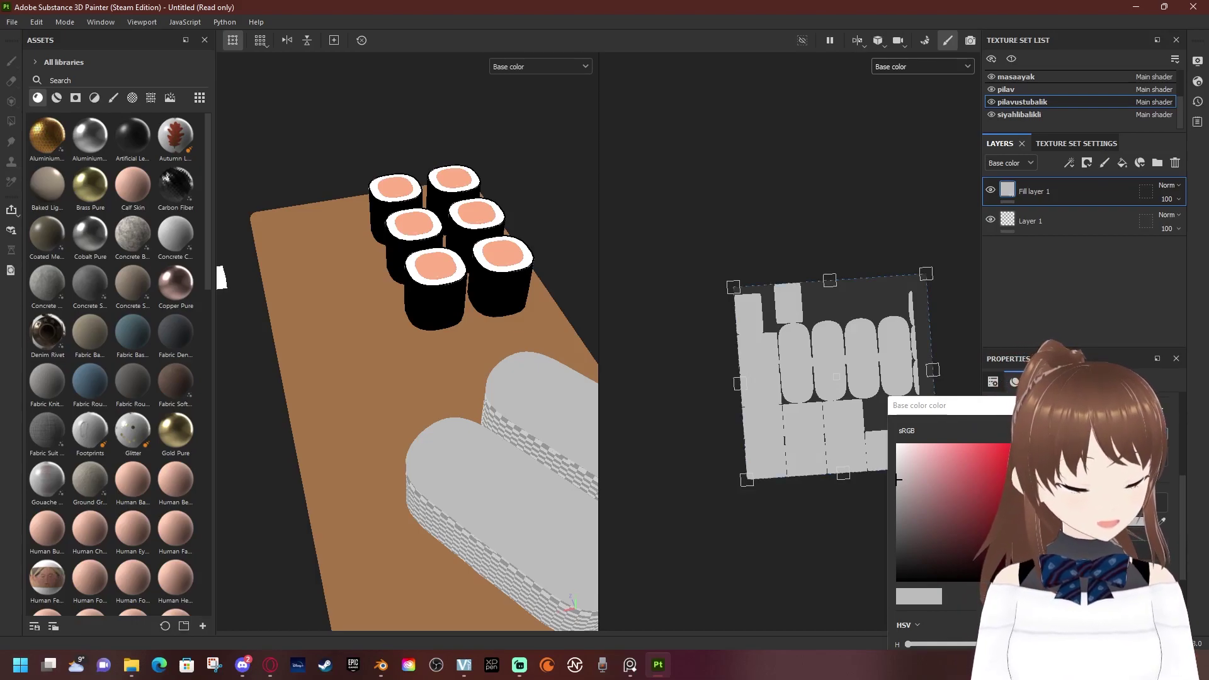
click(441, 268)
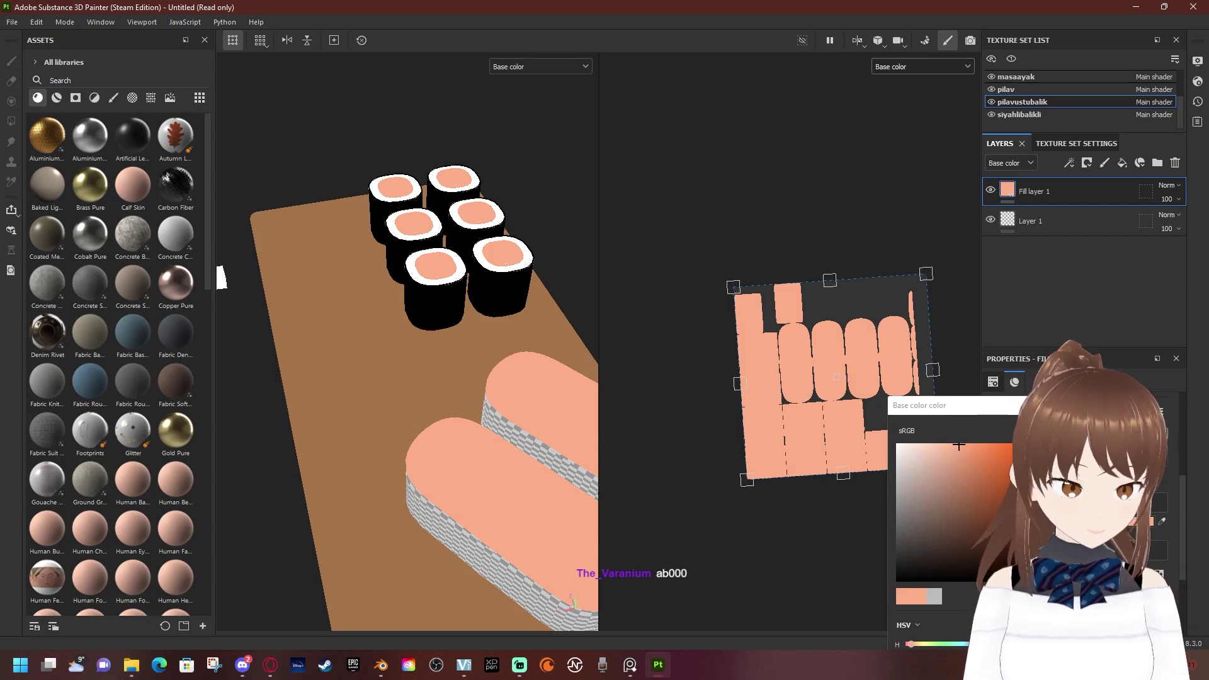
drag(958, 445, 999, 476)
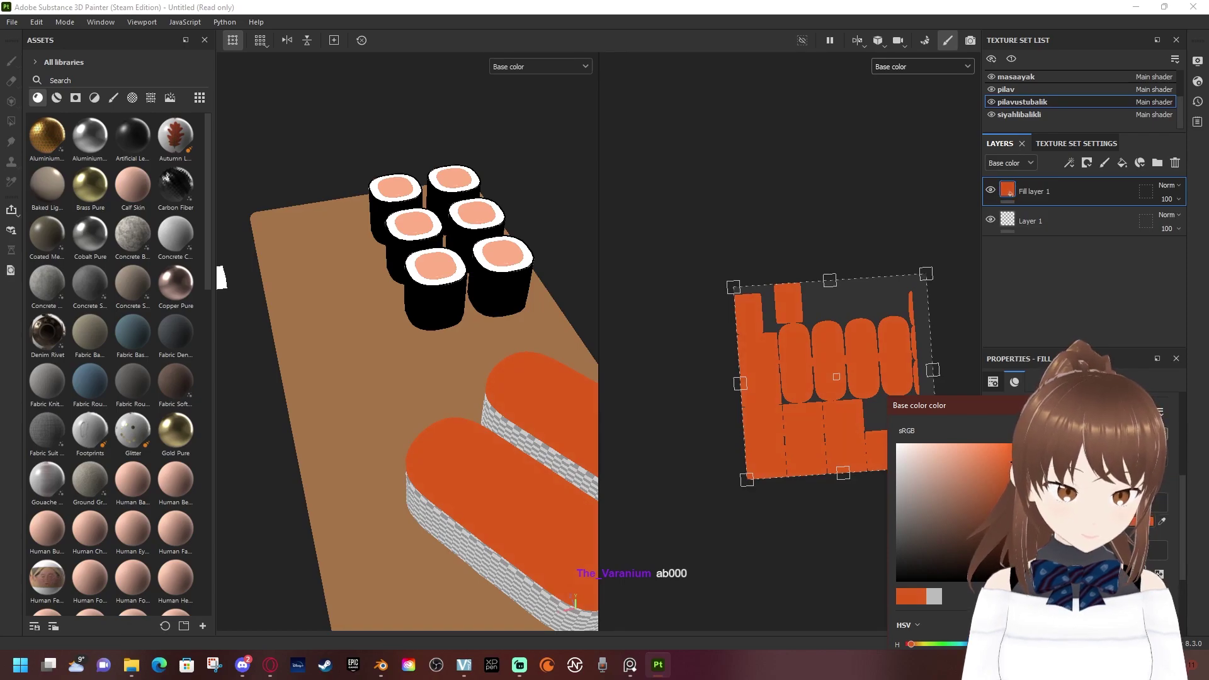
key(Escape)
alt+drag(221, 277, 217, 352)
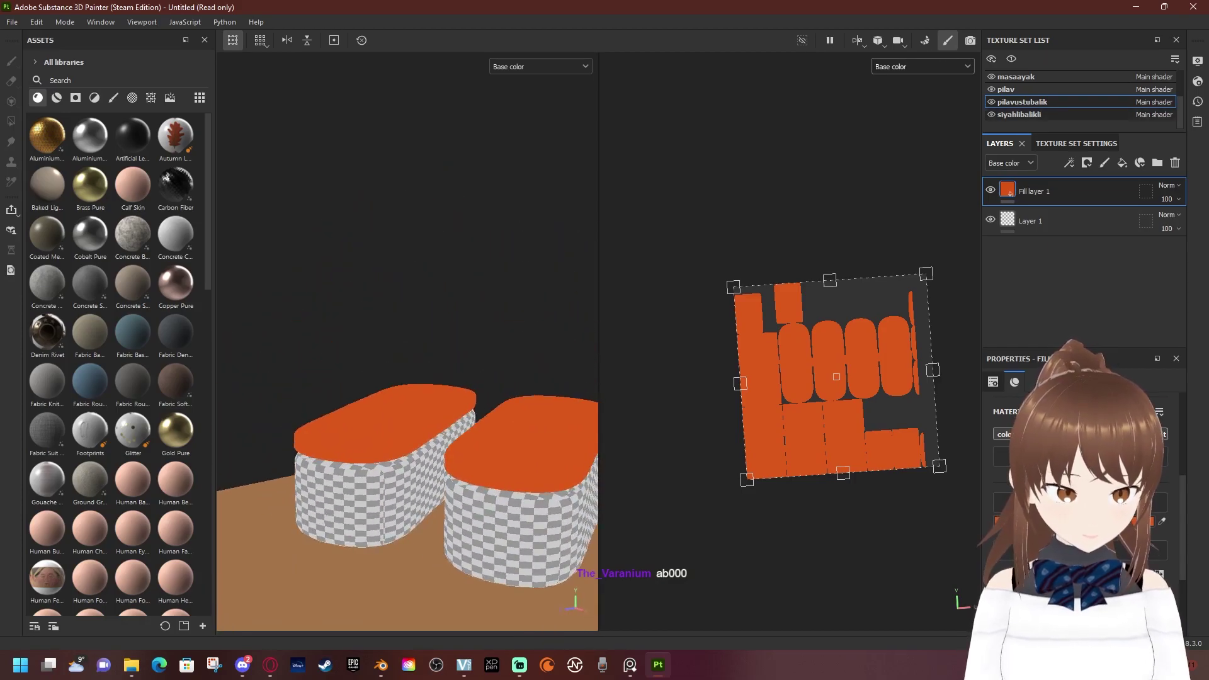
click(1005, 89)
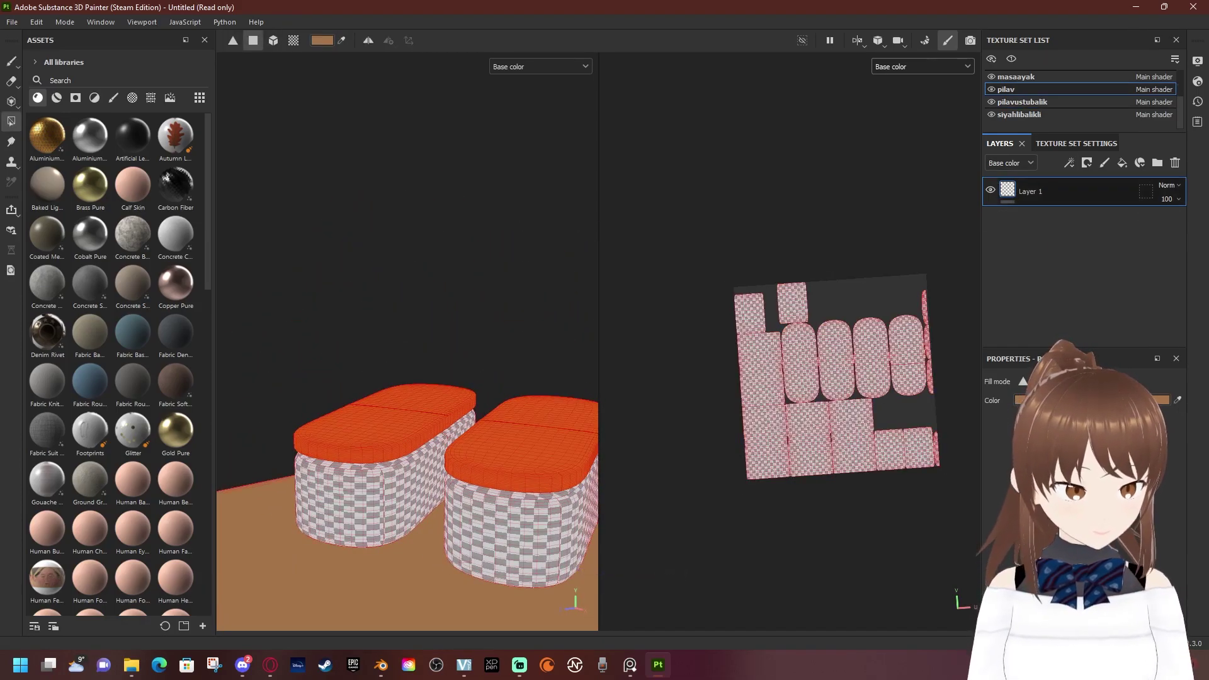
Replace the pilav set's Layer 1 with a solid white fill layer for the rice
key(Delete)
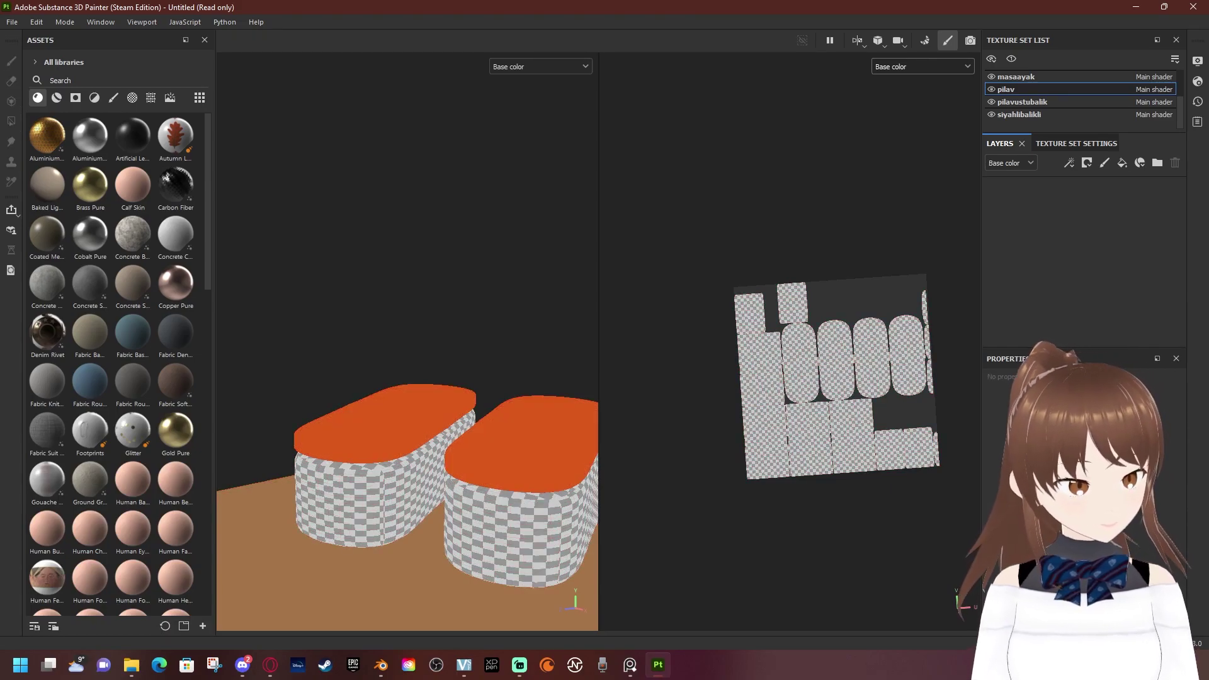
click(1122, 162)
click(1002, 456)
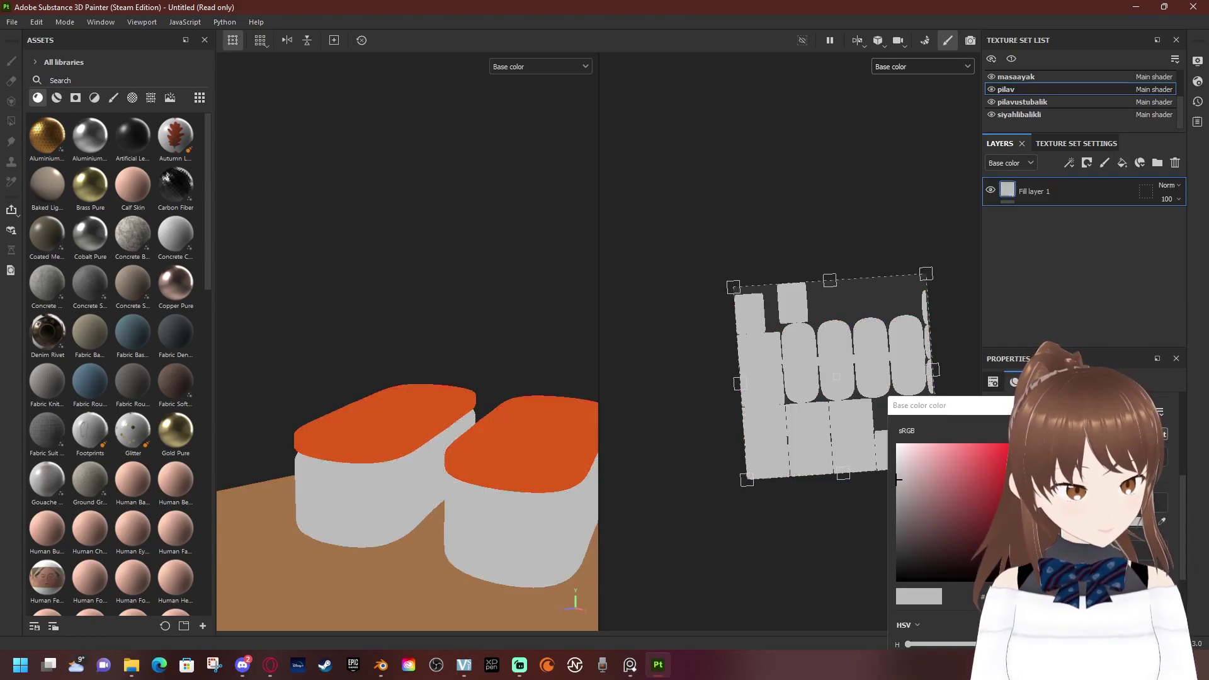
click(899, 446)
key(Escape)
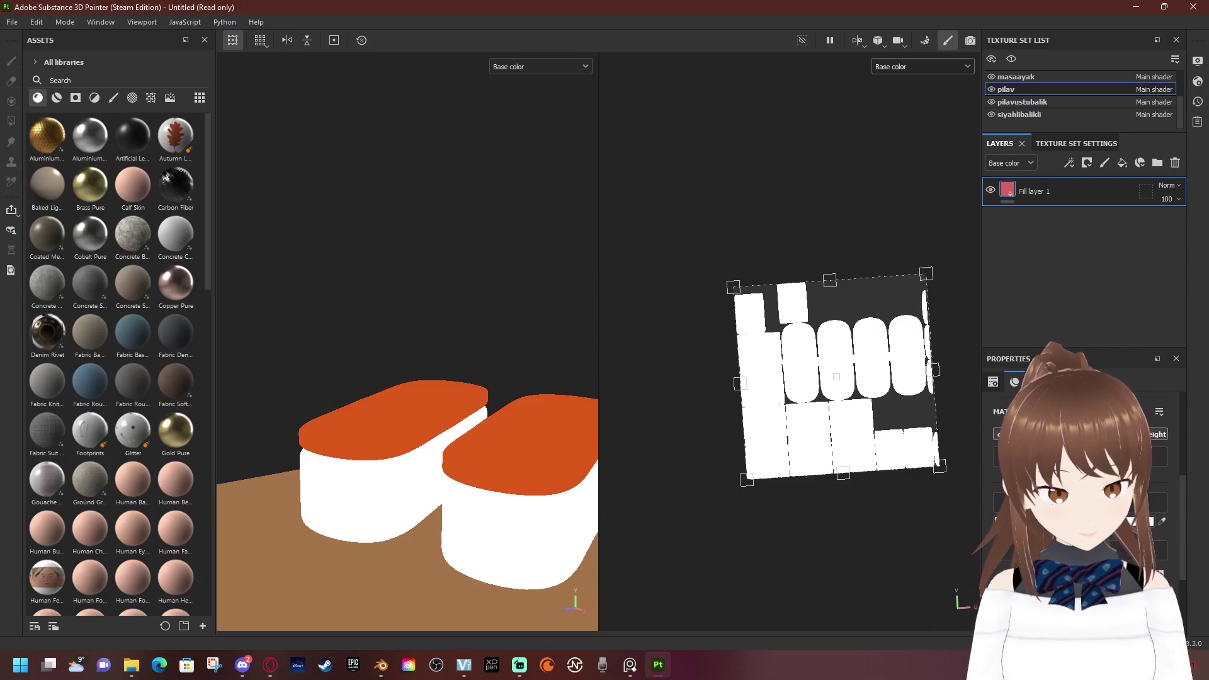
Check the sushi reference images, then return to the pilavustubalik set framed on both nigiri
alt+drag(409, 441, 453, 434)
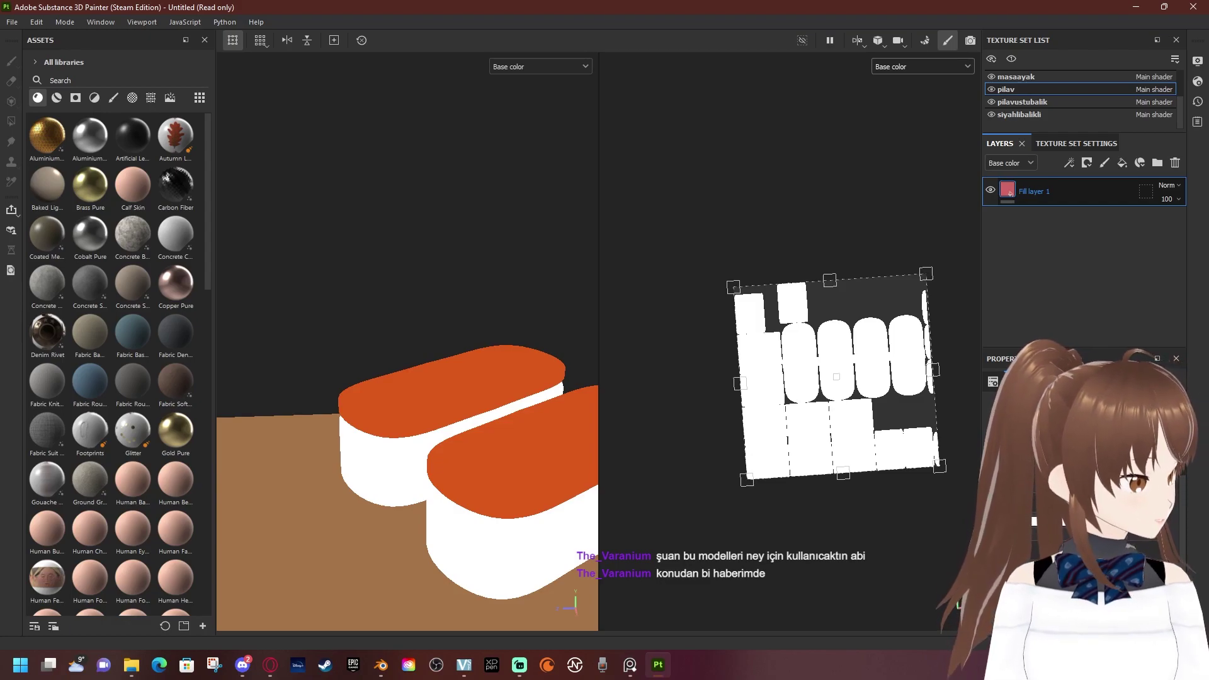
key(alt+Tab)
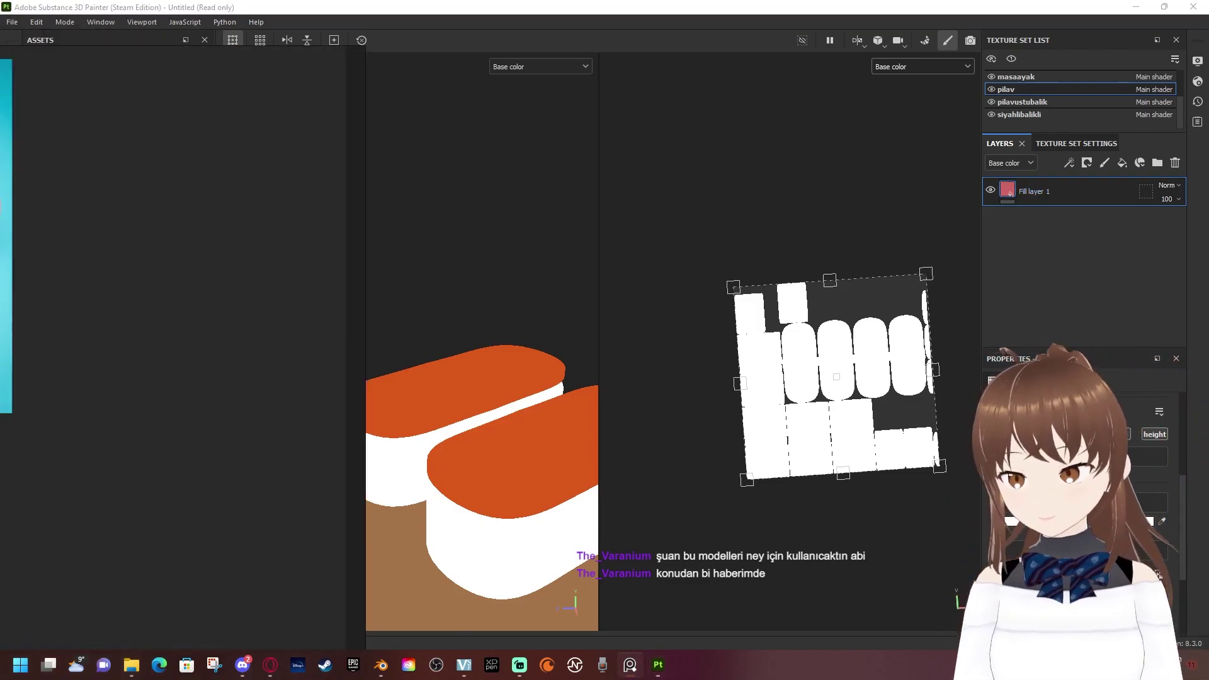
key(alt+Tab)
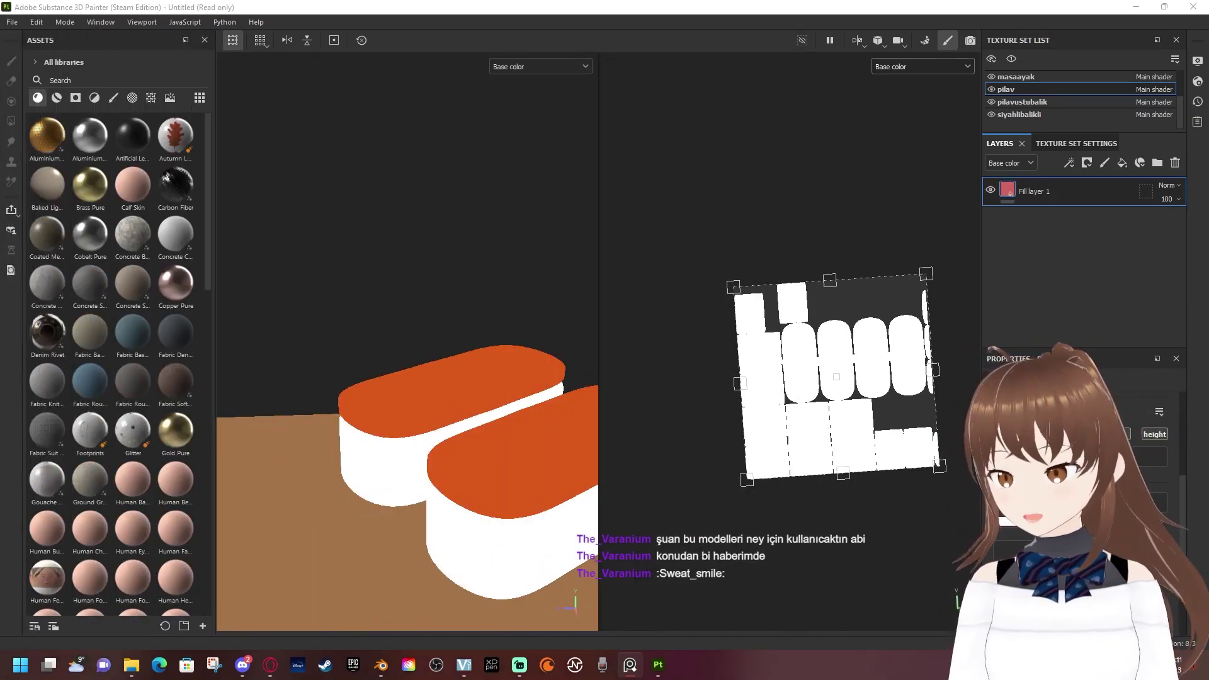
mouse_move(403, 340)
alt+mouse_down()
mouse_move(441, 352)
mouse_move(441, 378)
mouse_move(378, 391)
mouse_move(365, 441)
mouse_move(380, 629)
alt+mouse_up()
scroll(407, 340, down, 3)
scroll(380, 629, up, 5)
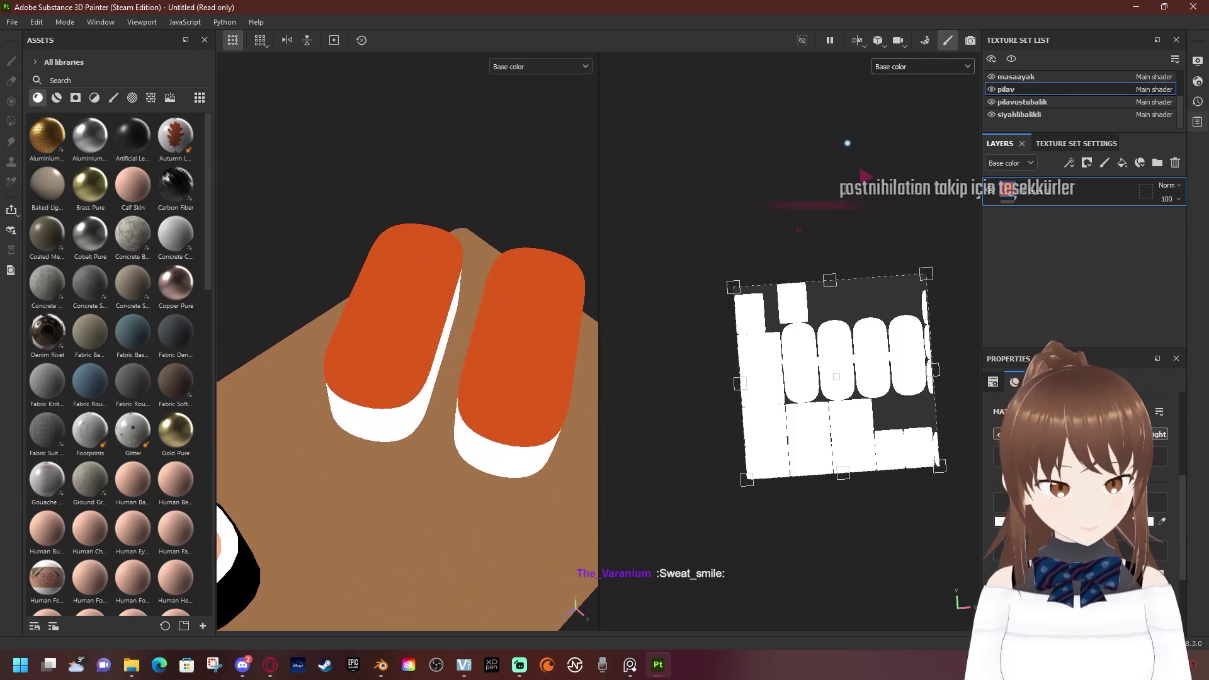
click(1022, 102)
alt+drag(407, 378, 415, 371)
scroll(407, 378, down, 1)
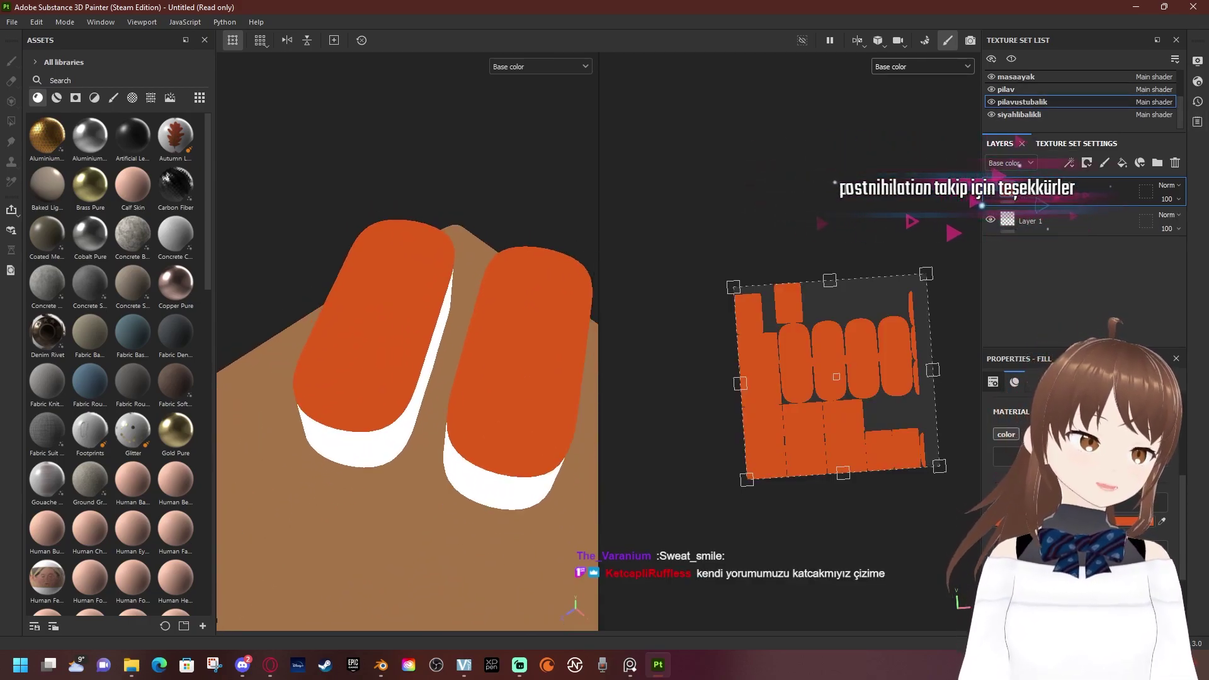
Remove Metallic, Roughness, Normal and Height channels from pilavustubalik, keeping only Base color
click(1070, 144)
click(1158, 259)
click(1159, 259)
click(1158, 260)
click(1159, 260)
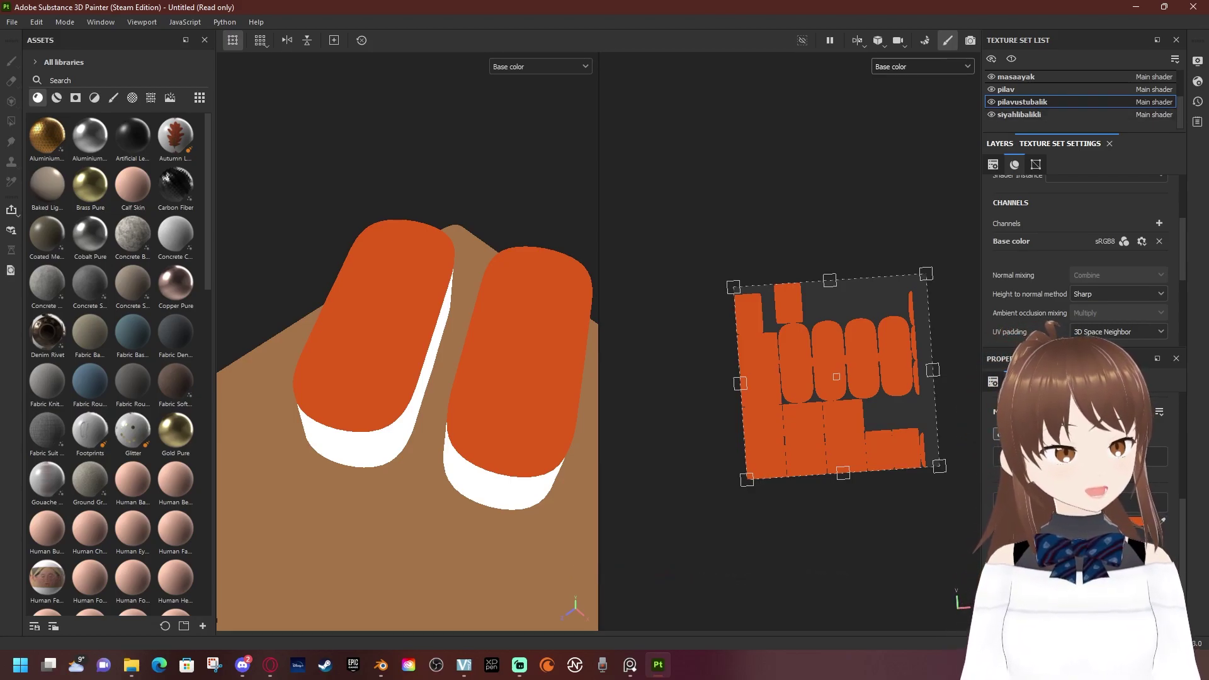
click(999, 143)
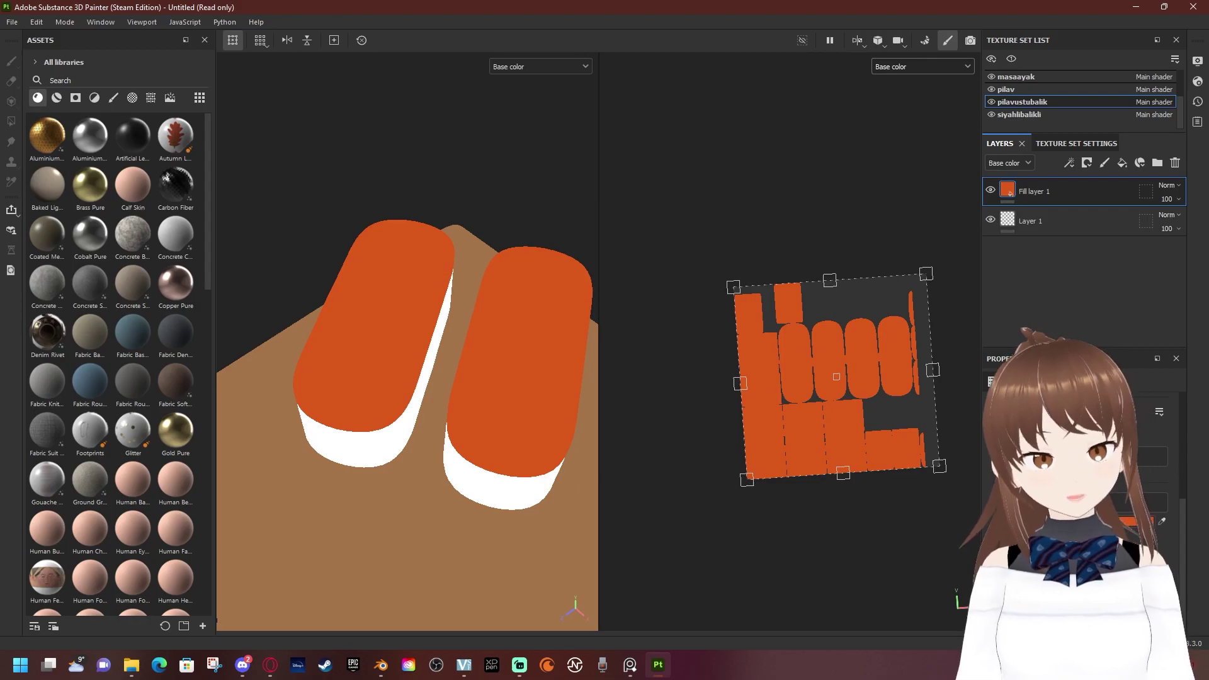
Add a white Fill layer 2 at opacity 11 and give it a black mask
click(1122, 162)
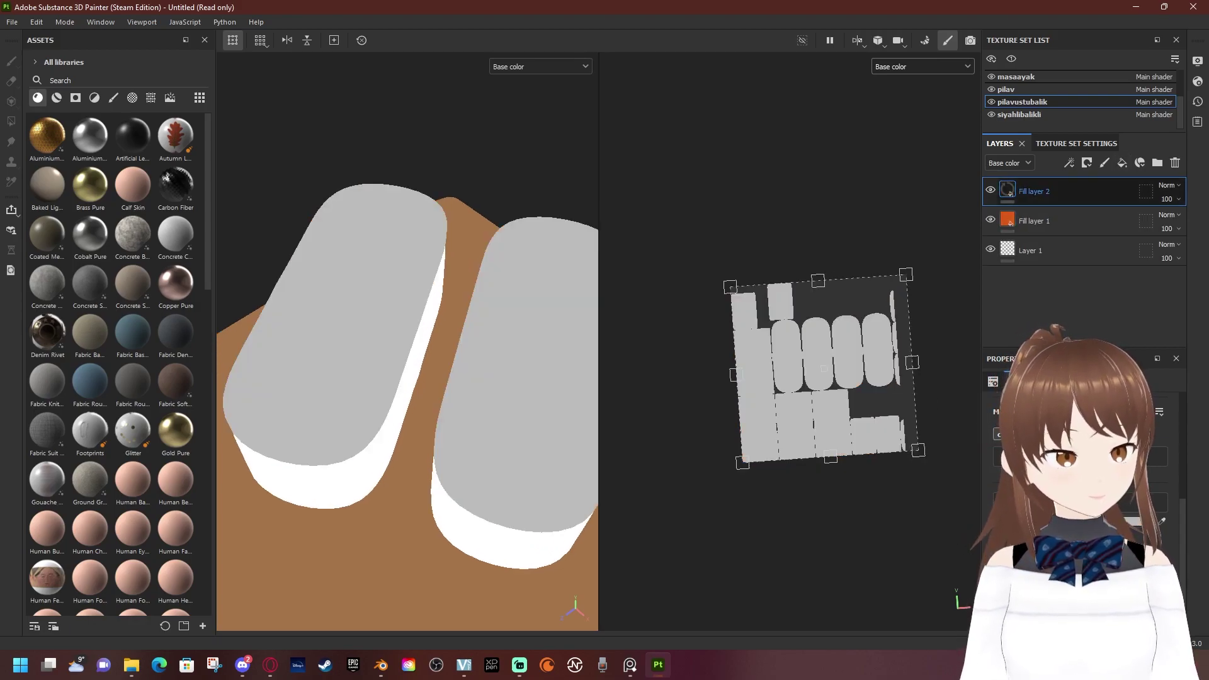
right_click(1032, 191)
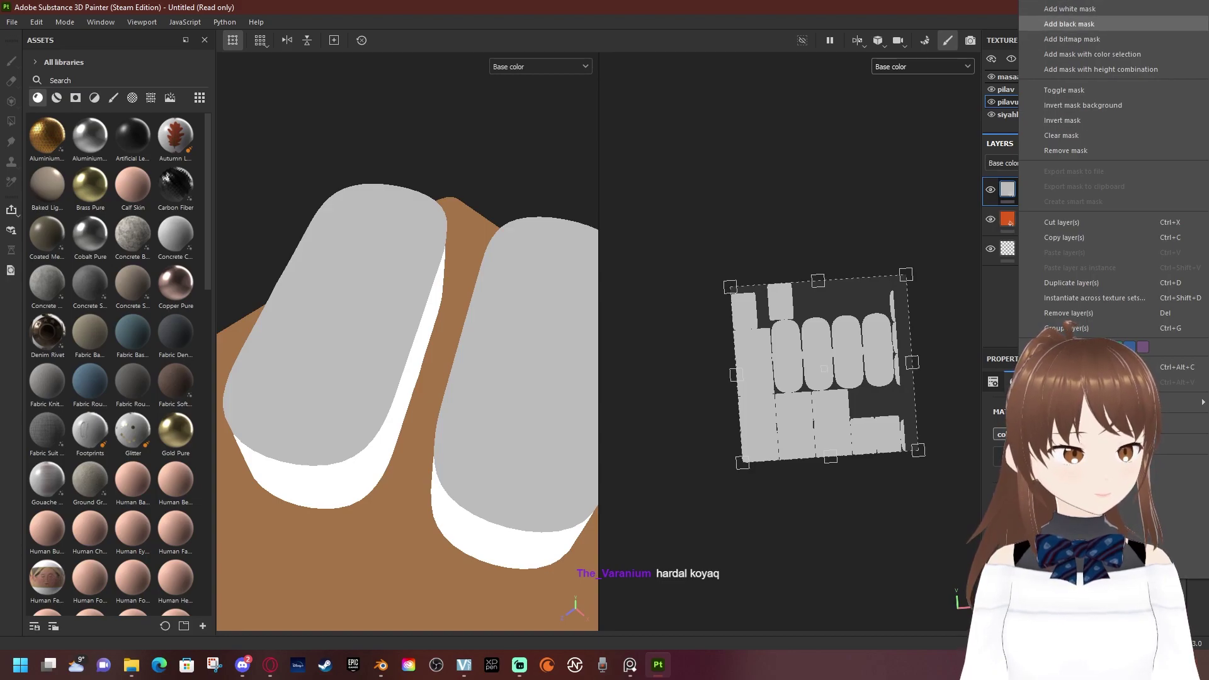
key(Escape)
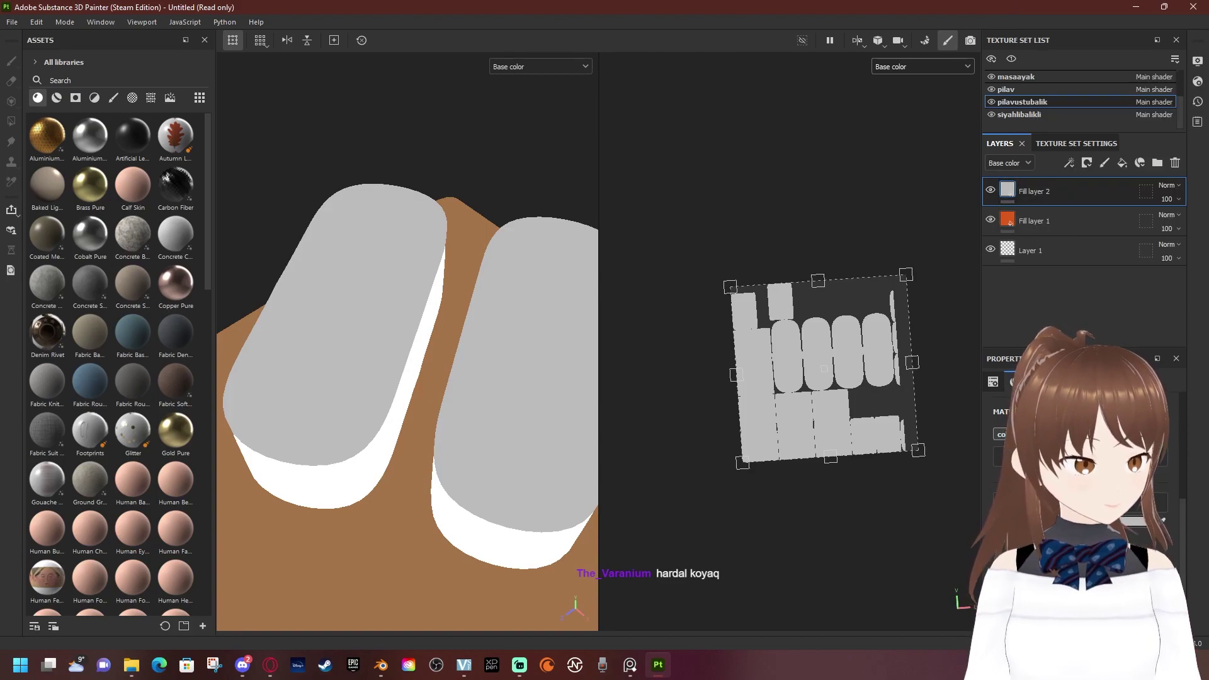
click(1140, 521)
click(899, 446)
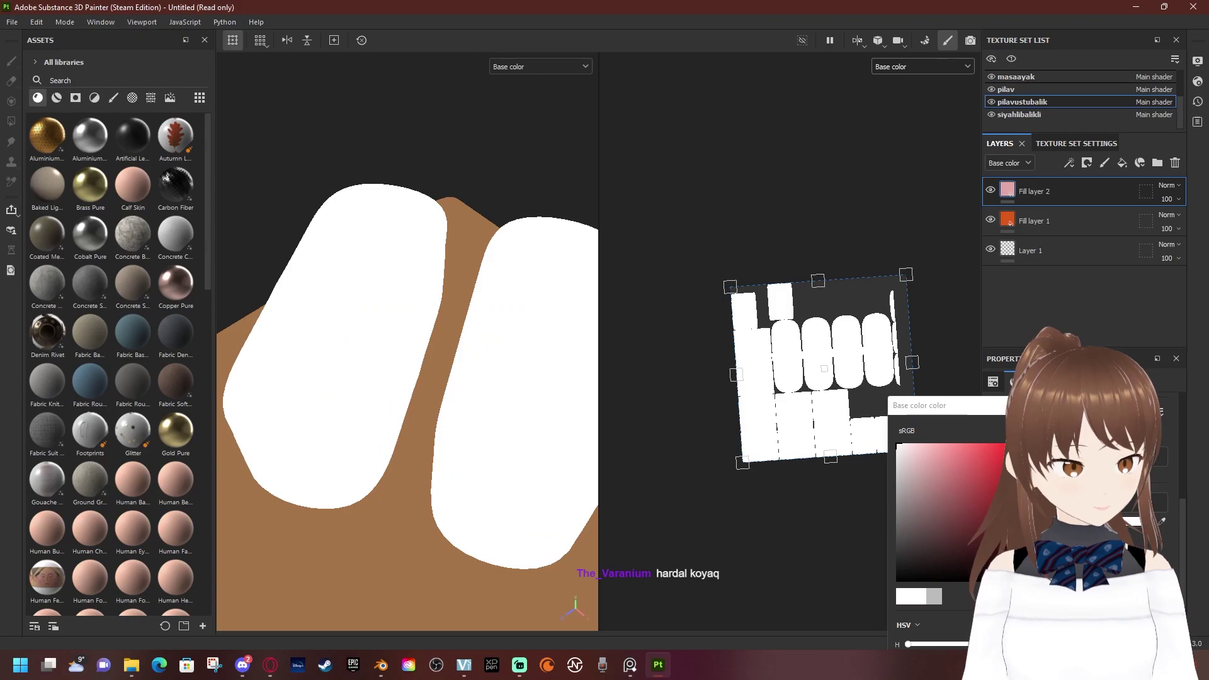
key(Escape)
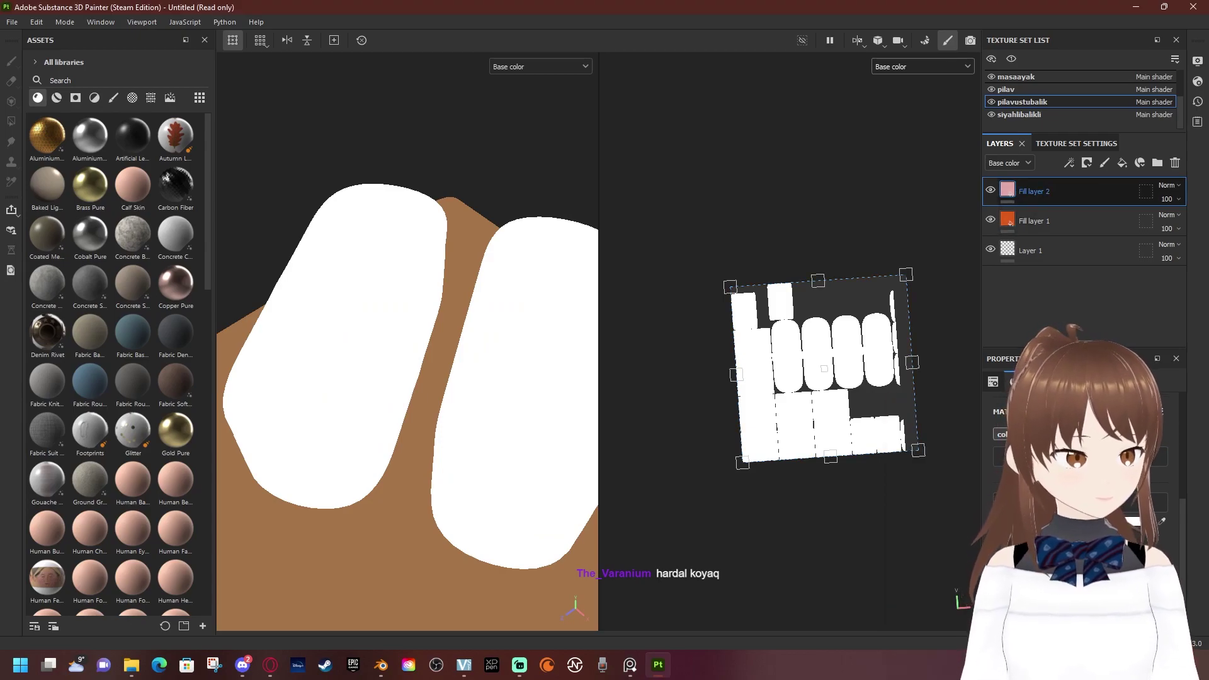
drag(1203, 222, 1155, 222)
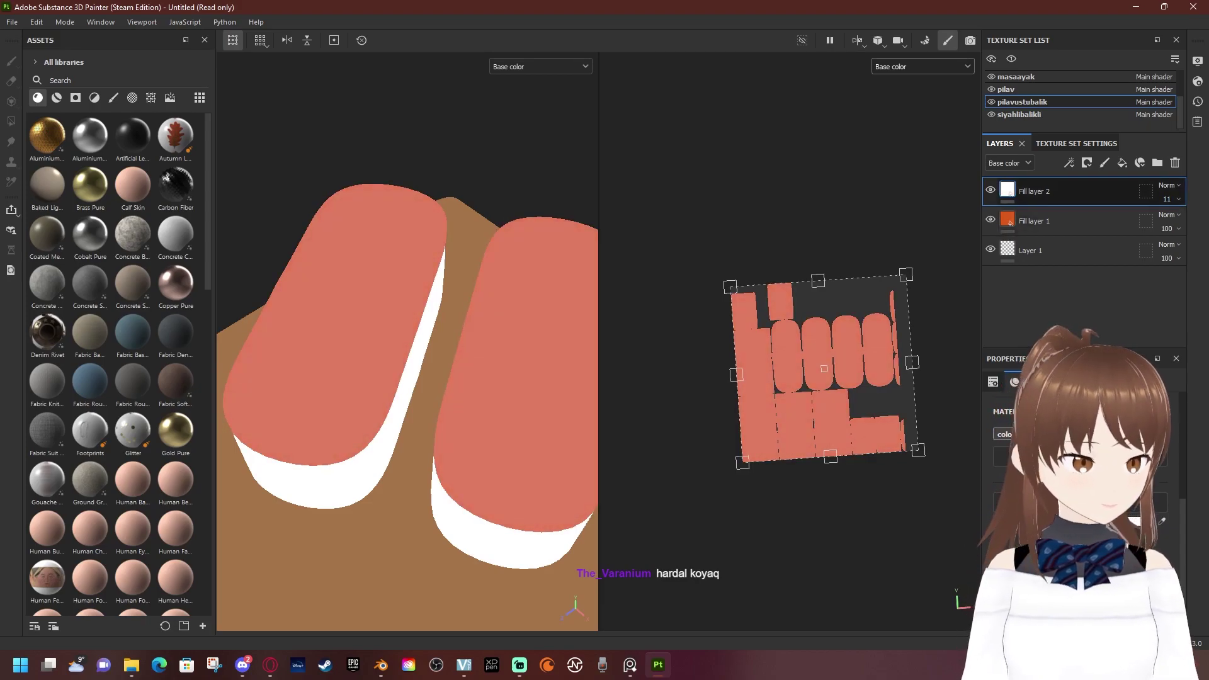
right_click(1033, 190)
click(1083, 18)
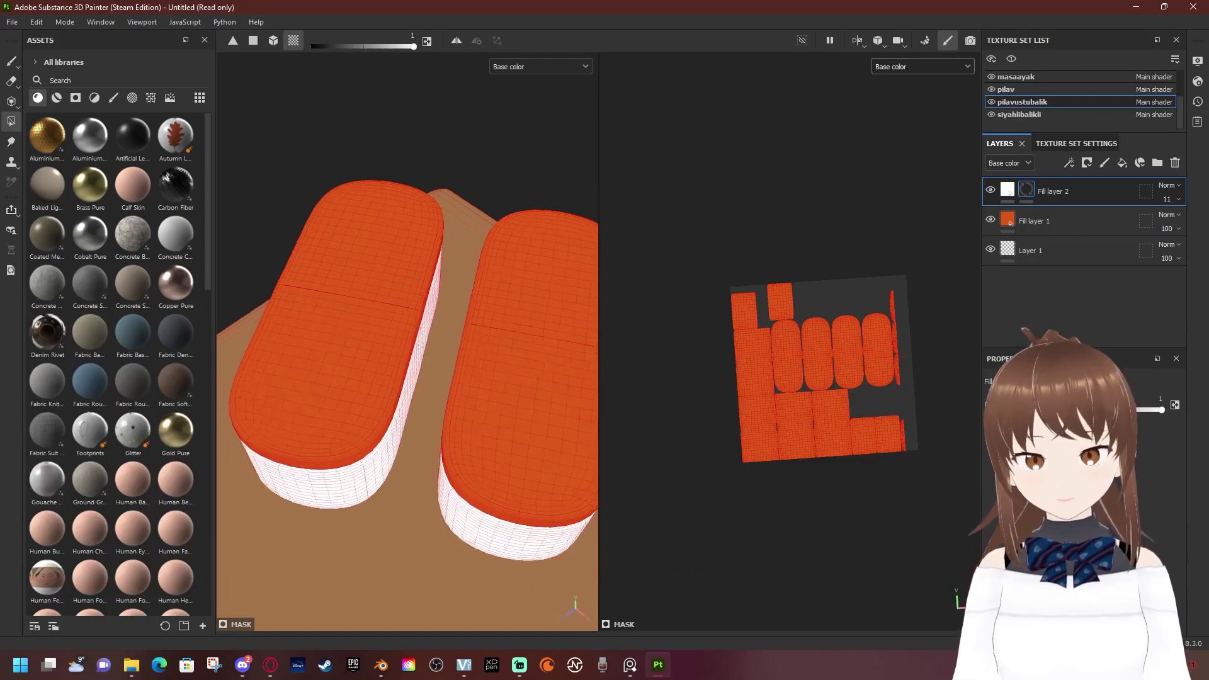
Switch to the Paint brush, test and undo a stroke, then zoom onto the salmon
alt+drag(409, 315, 409, 352)
key(1)
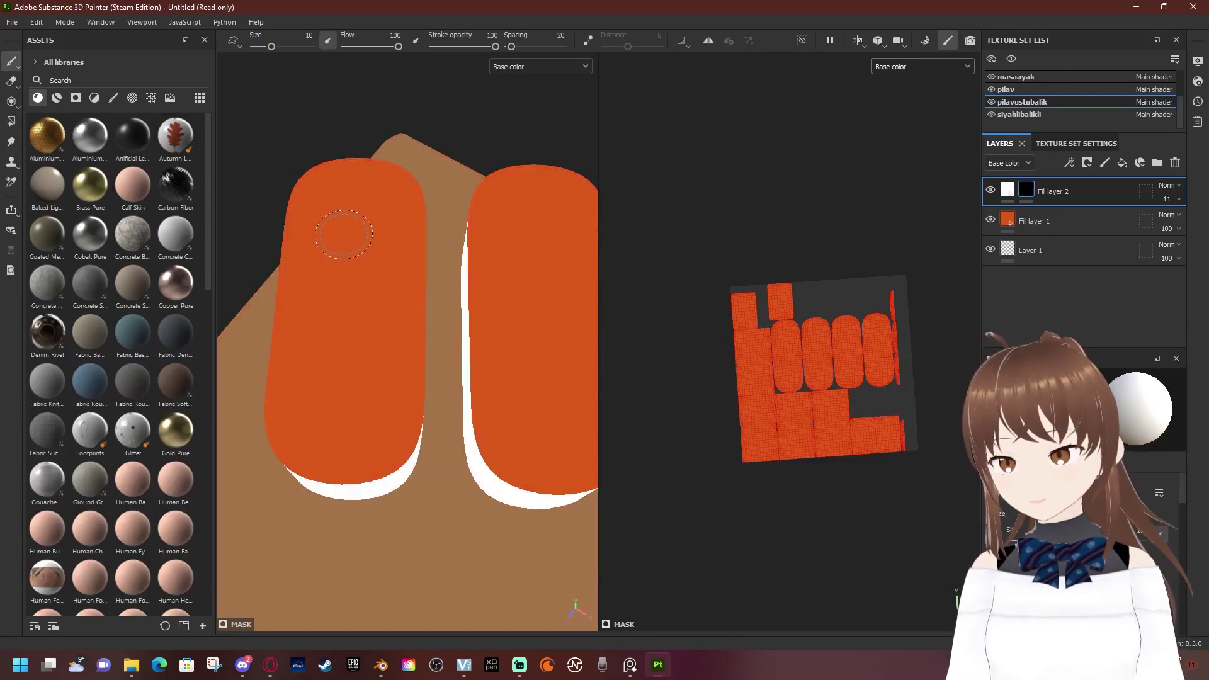
drag(286, 281, 452, 209)
key(ctrl+z)
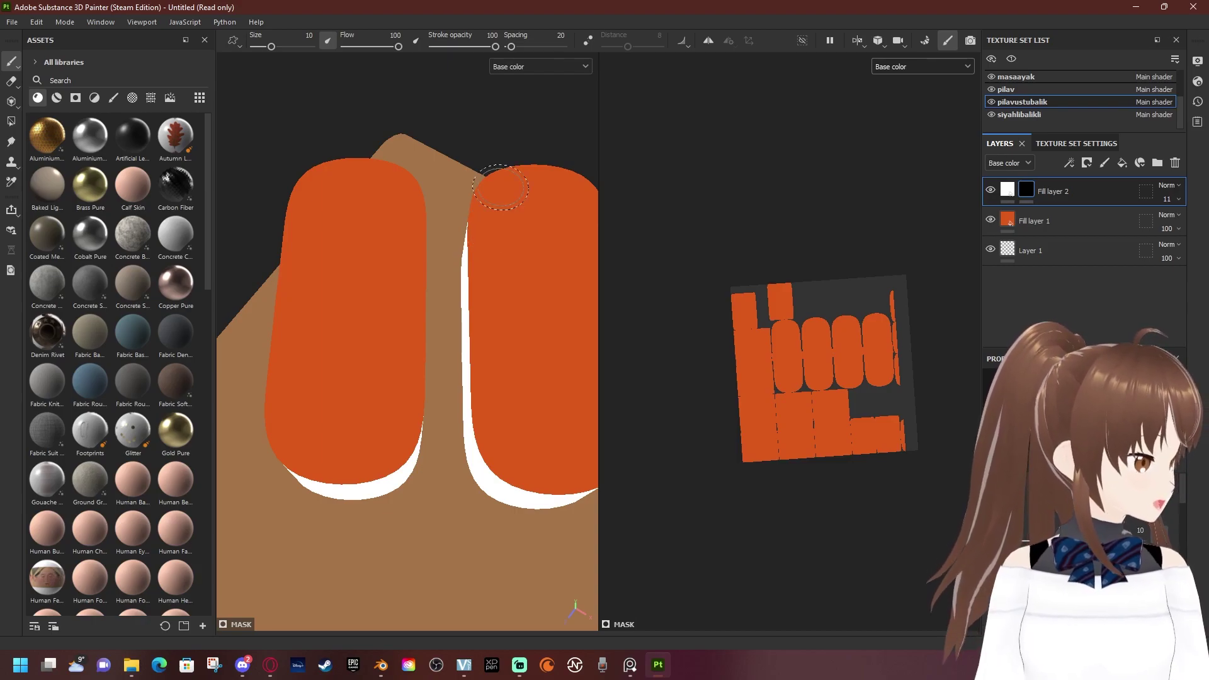
mouse_move(492, 229)
alt+mouse_down()
mouse_move(478, 265)
mouse_move(514, 277)
alt+mouse_up()
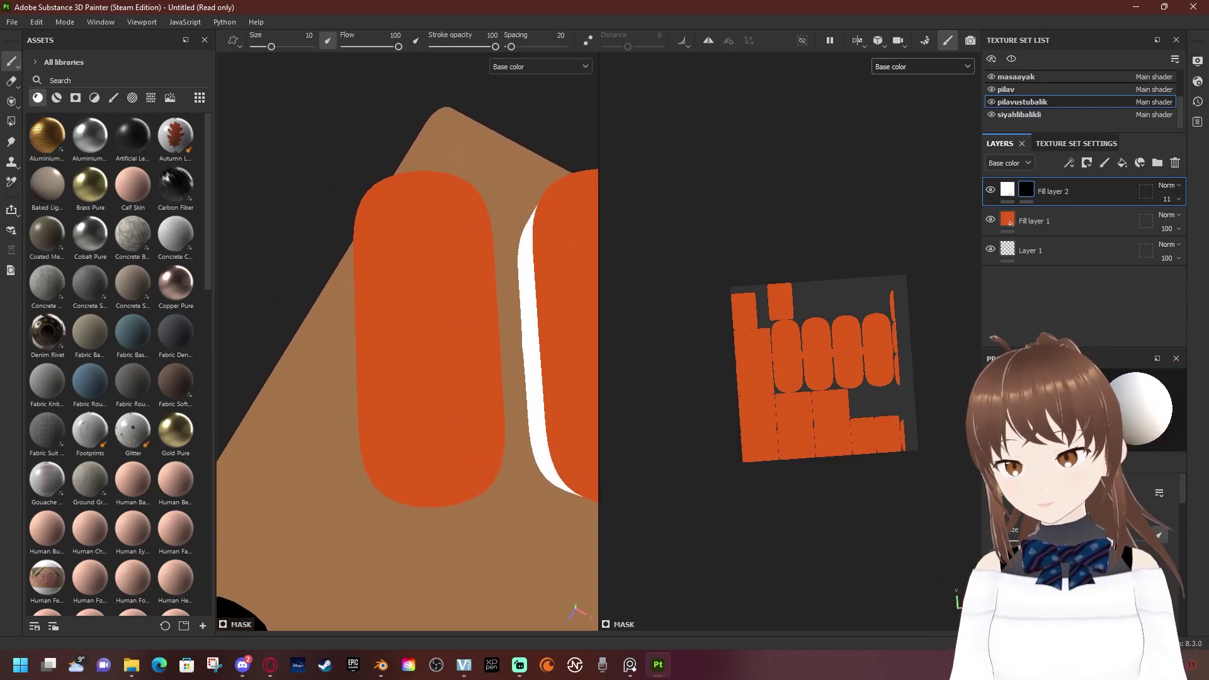
alt+drag(427, 312, 428, 313)
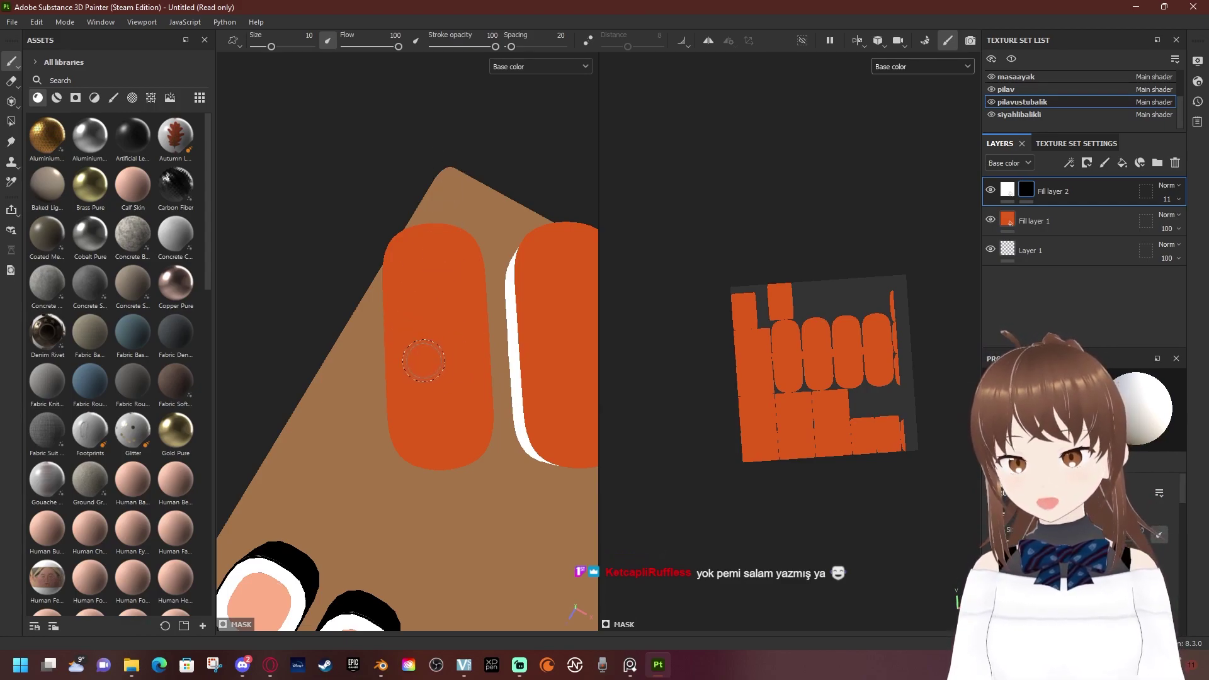
Set the brush alpha Hardness to 1 for fully hard-edged strokes
key(2)
key(1)
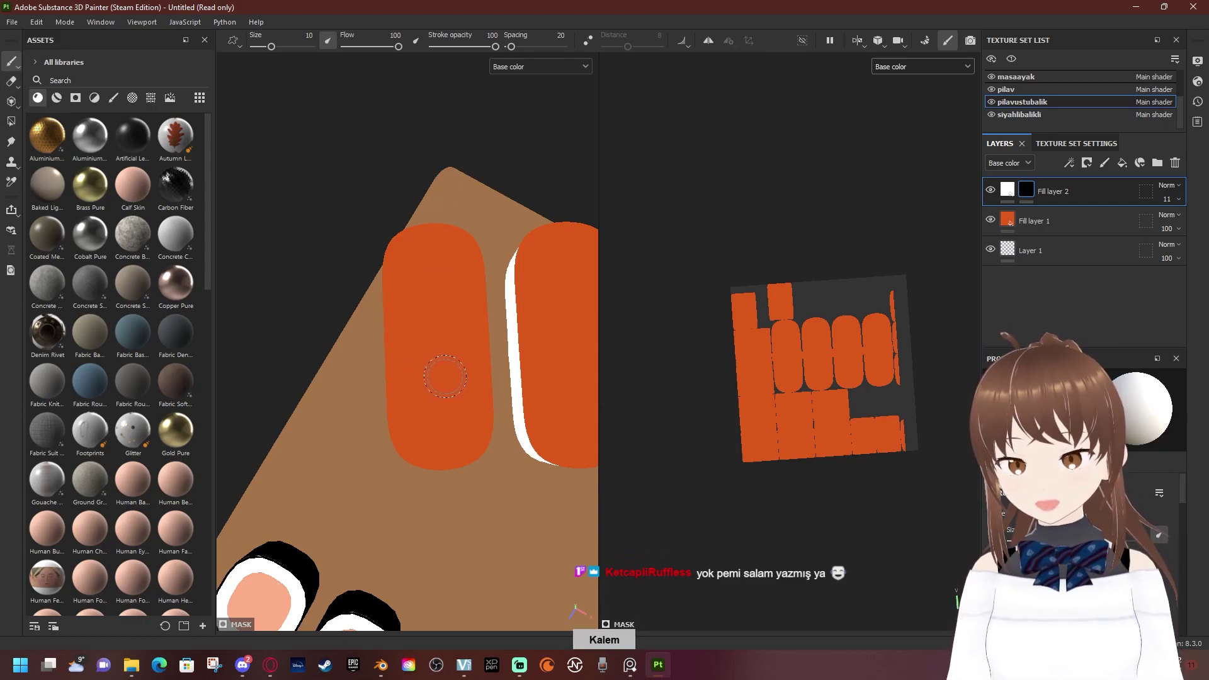
right_click(445, 376)
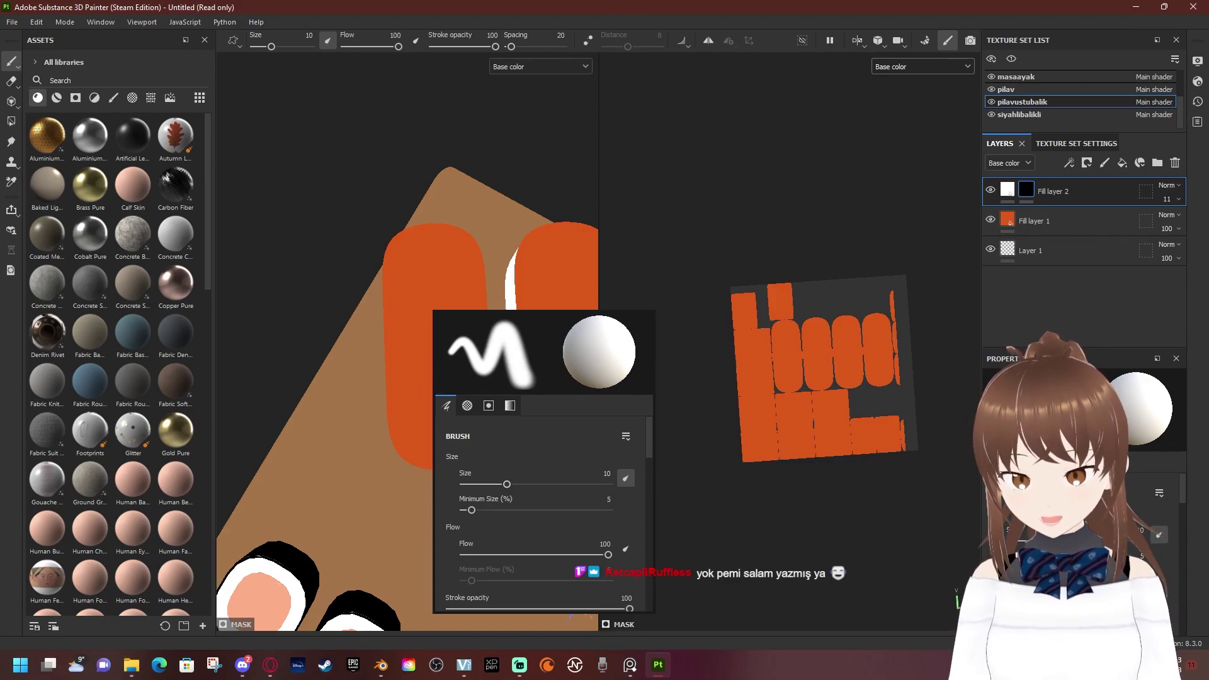
scroll(541, 504, down, 2)
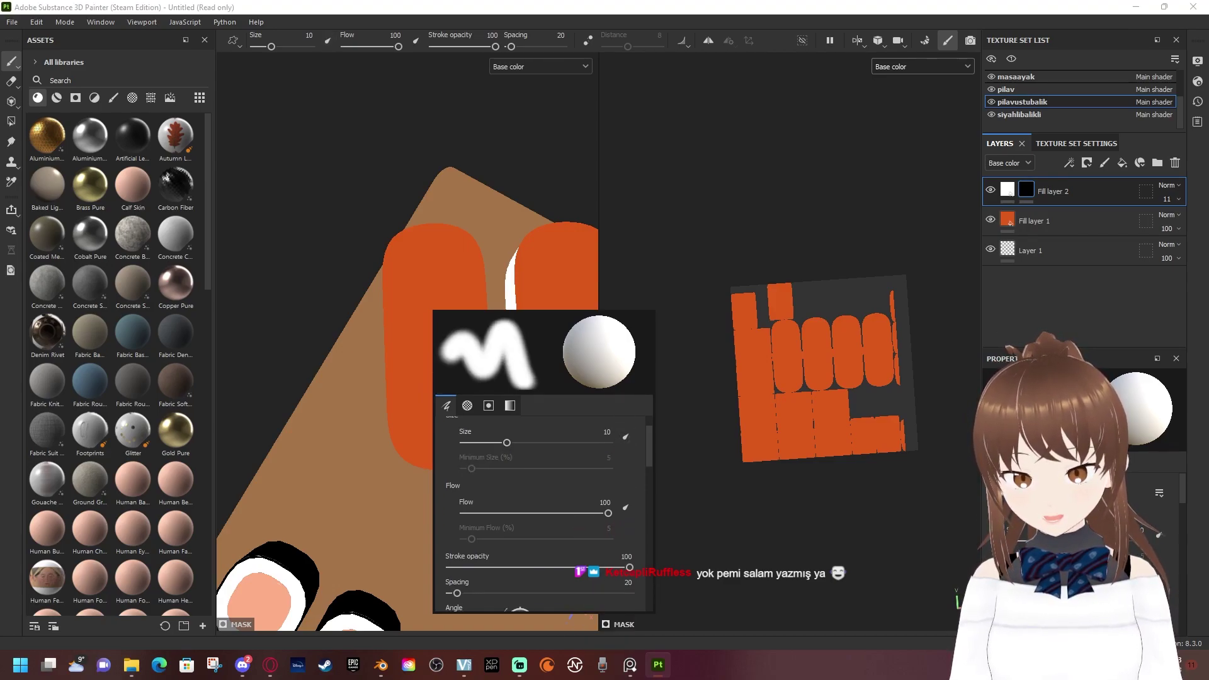
scroll(540, 520, down, 1)
scroll(540, 520, down, 1)
scroll(540, 520, down, 1)
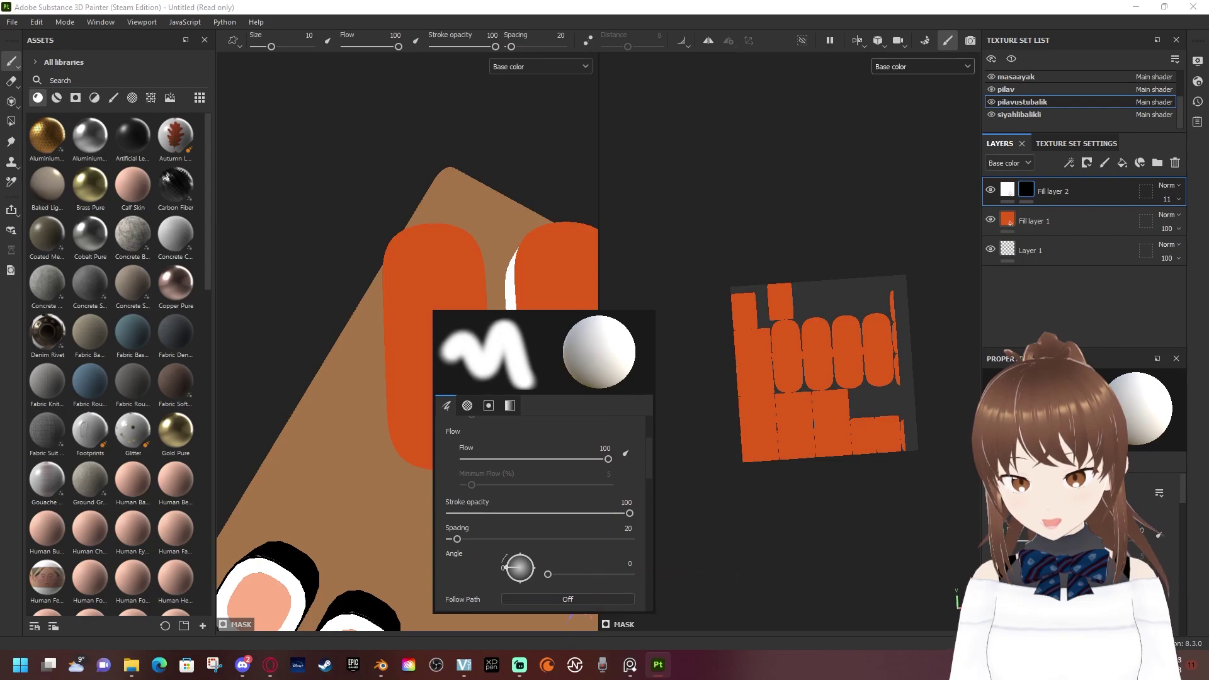
scroll(541, 519, down, 1)
scroll(540, 519, down, 3)
scroll(540, 519, up, 2)
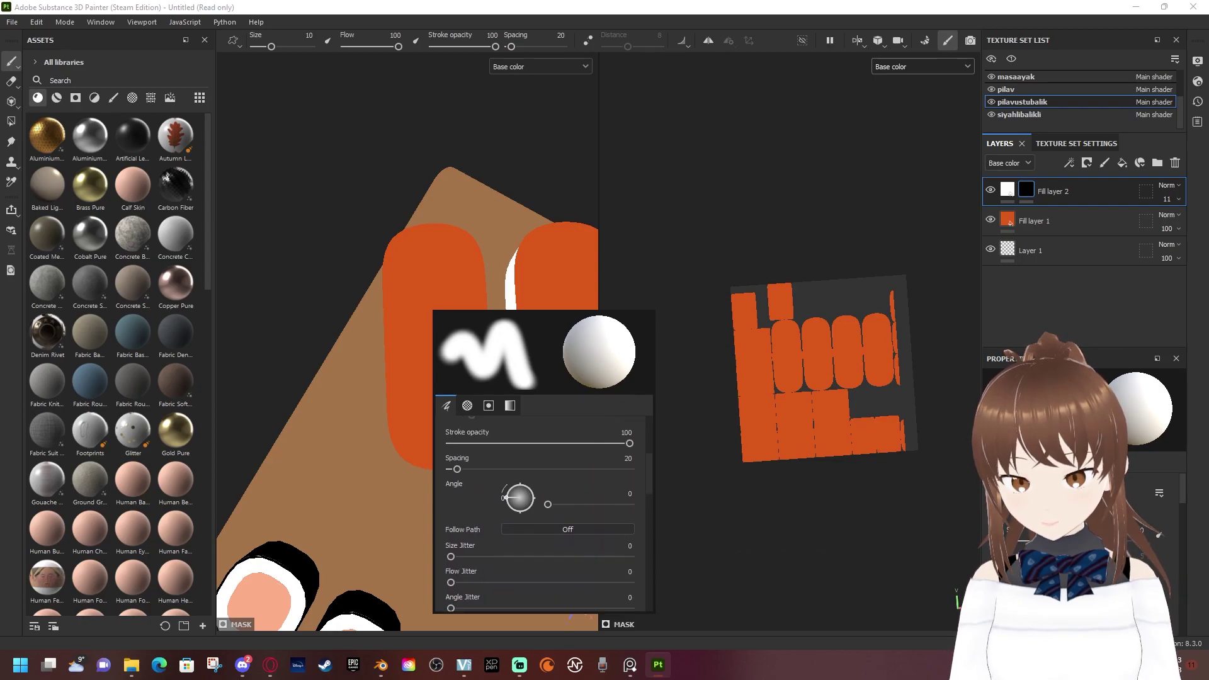
scroll(540, 520, down, 4)
scroll(540, 519, down, 3)
scroll(541, 519, down, 4)
scroll(540, 519, down, 3)
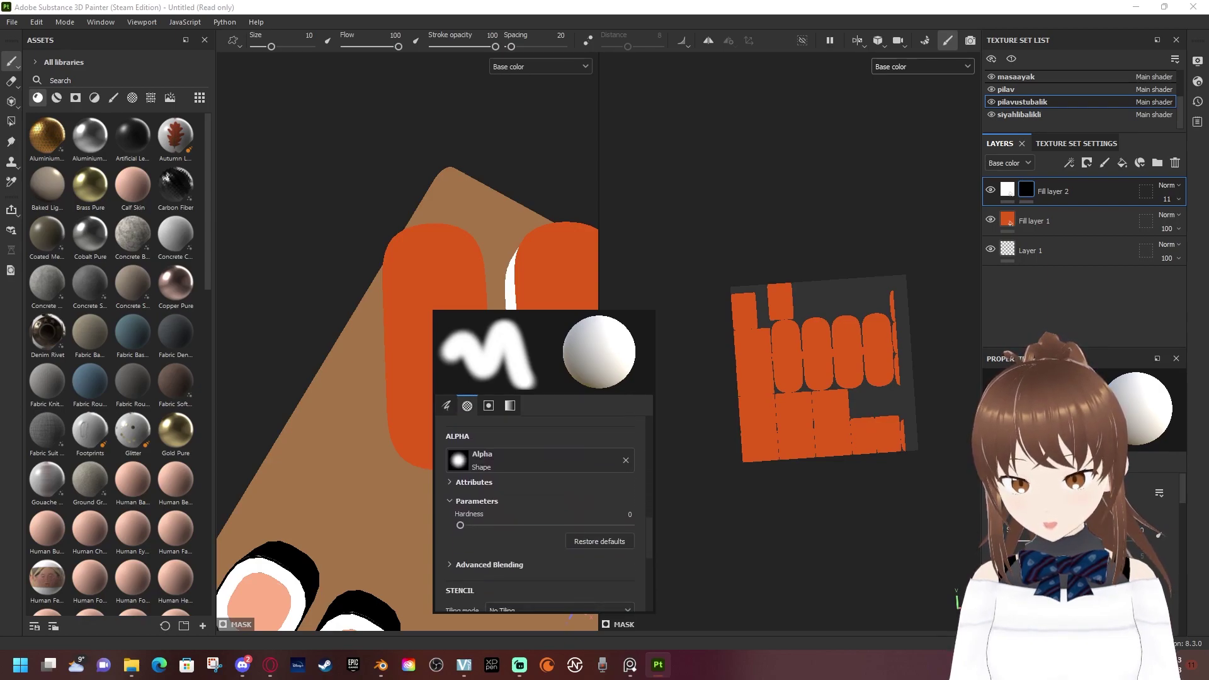
scroll(540, 519, down, 4)
drag(460, 513, 630, 513)
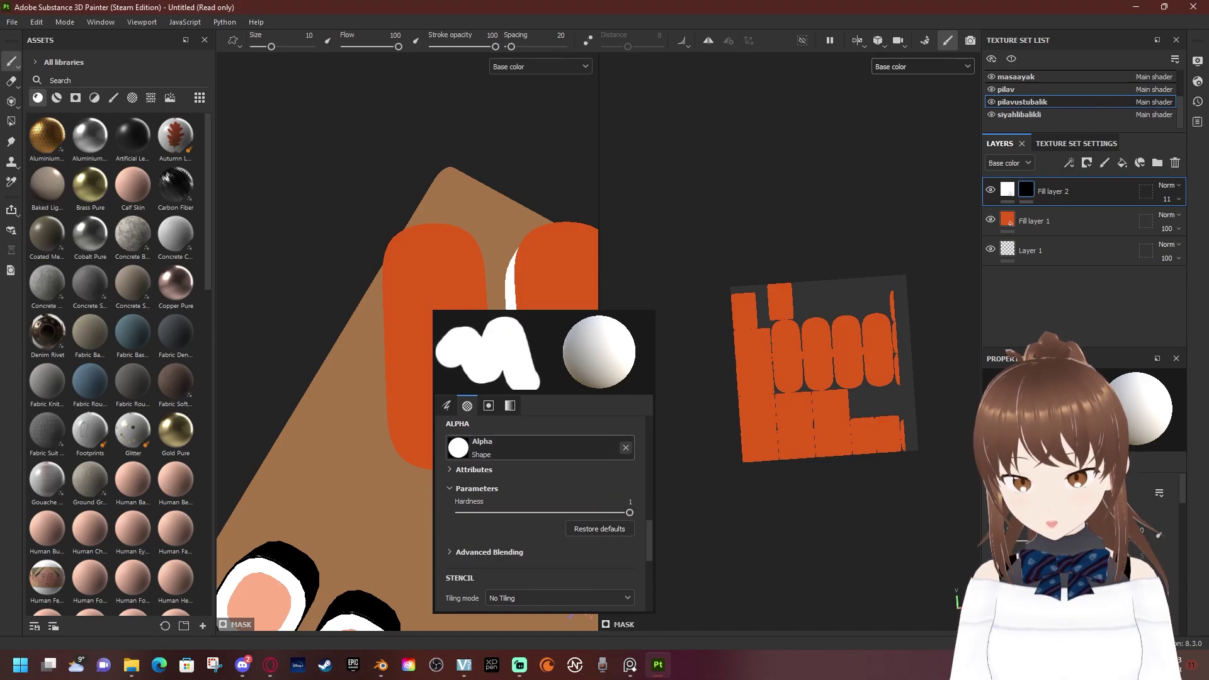
Paint two pale pink diagonal stripes across the left nigiri's salmon
drag(386, 334, 487, 244)
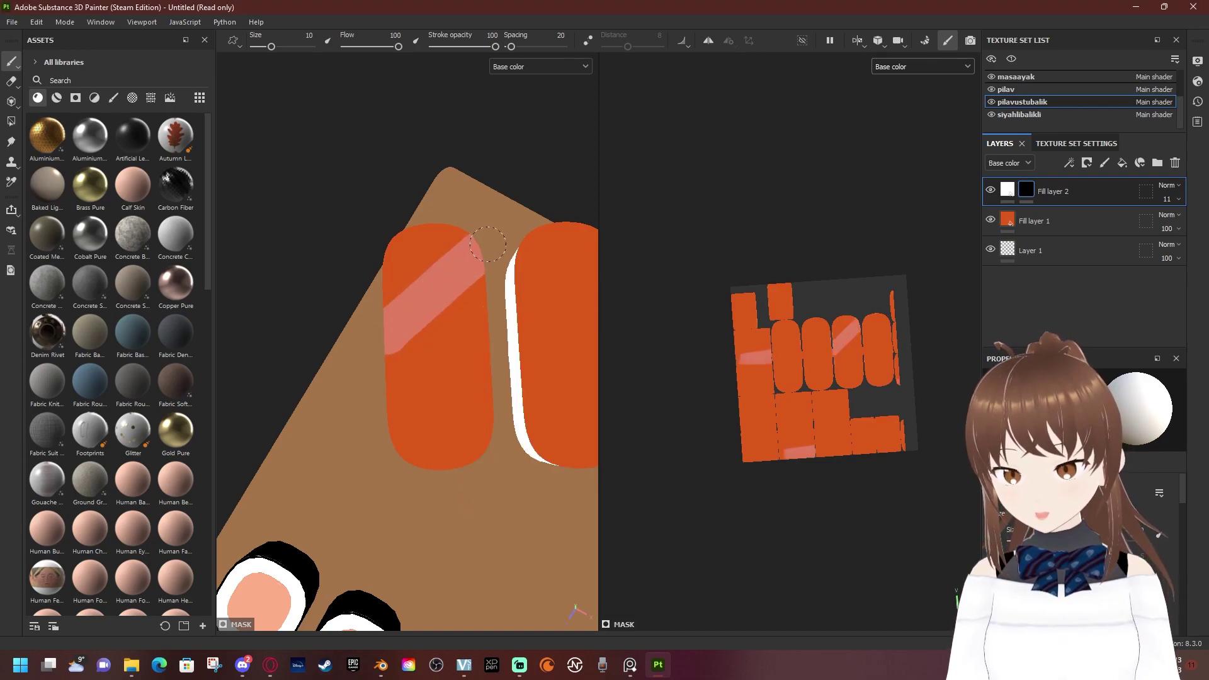
key(ctrl+z)
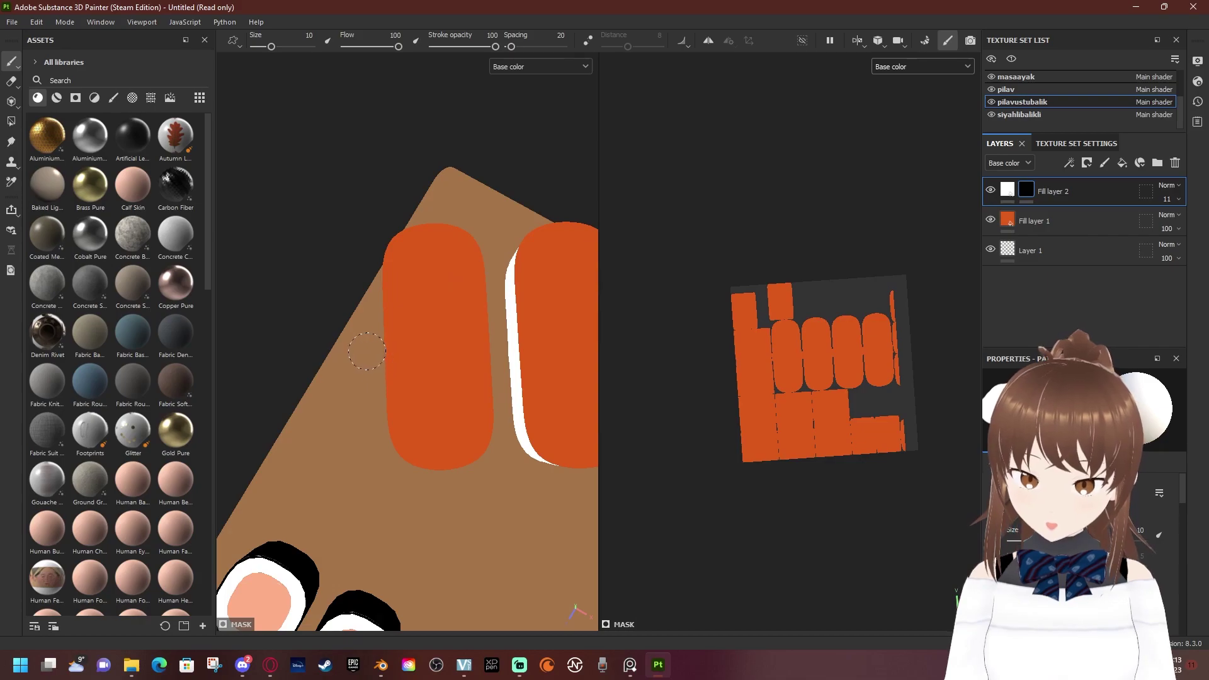
key(ctrl+y)
key(ctrl+z)
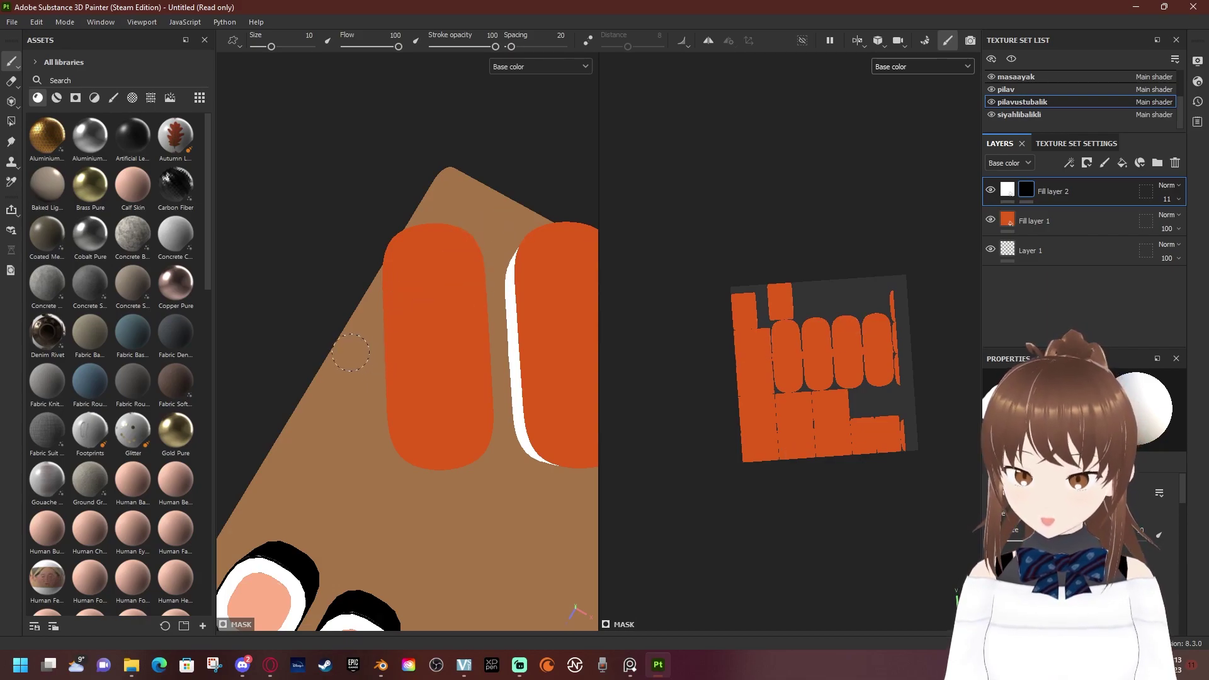
key(ctrl+y)
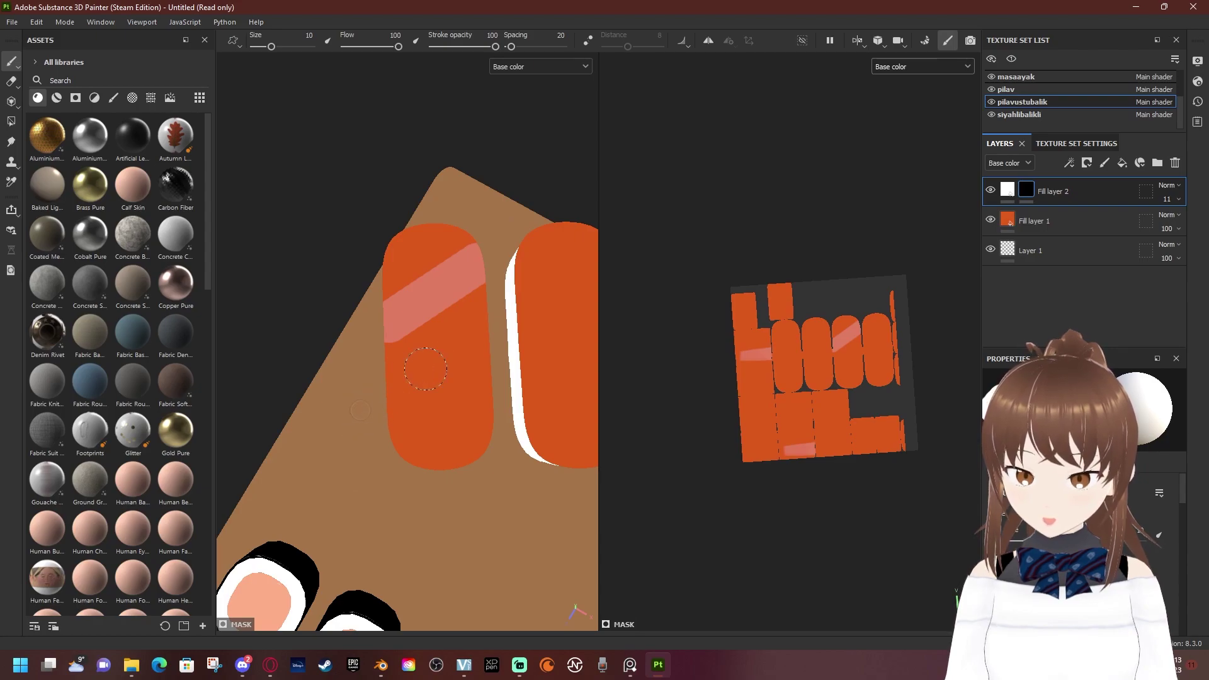
drag(393, 394, 503, 333)
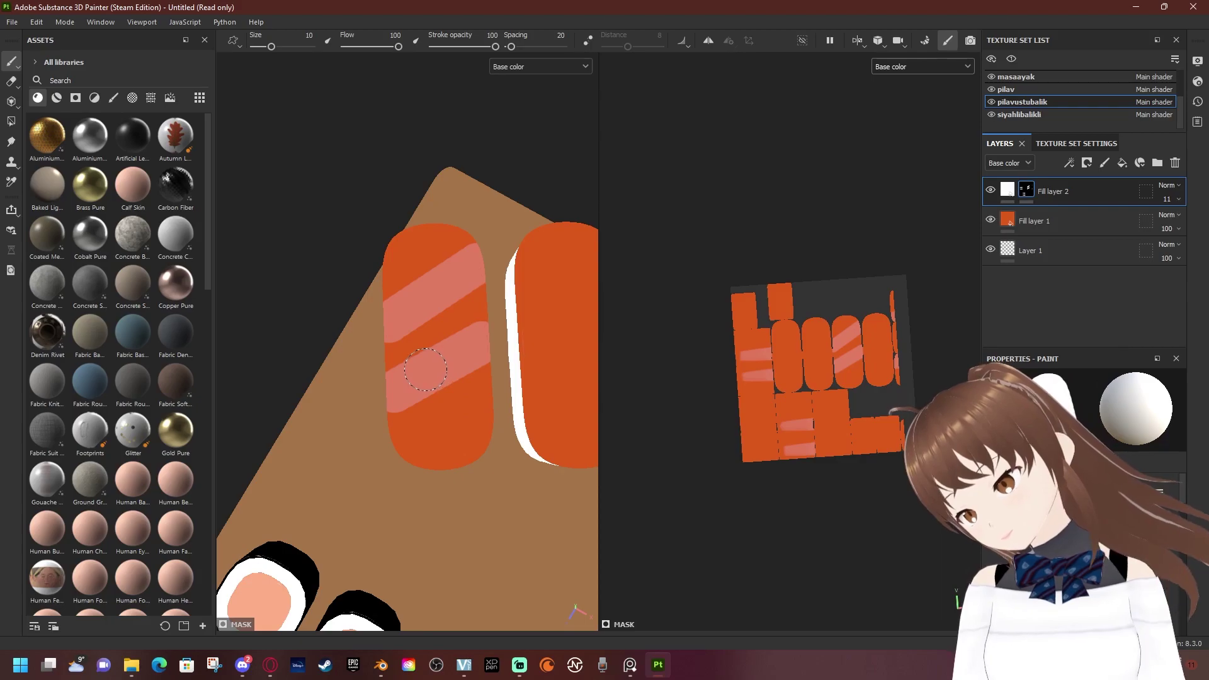
Undo both pink stripes, leaving the salmon plain orange
scroll(482, 327, up, 1)
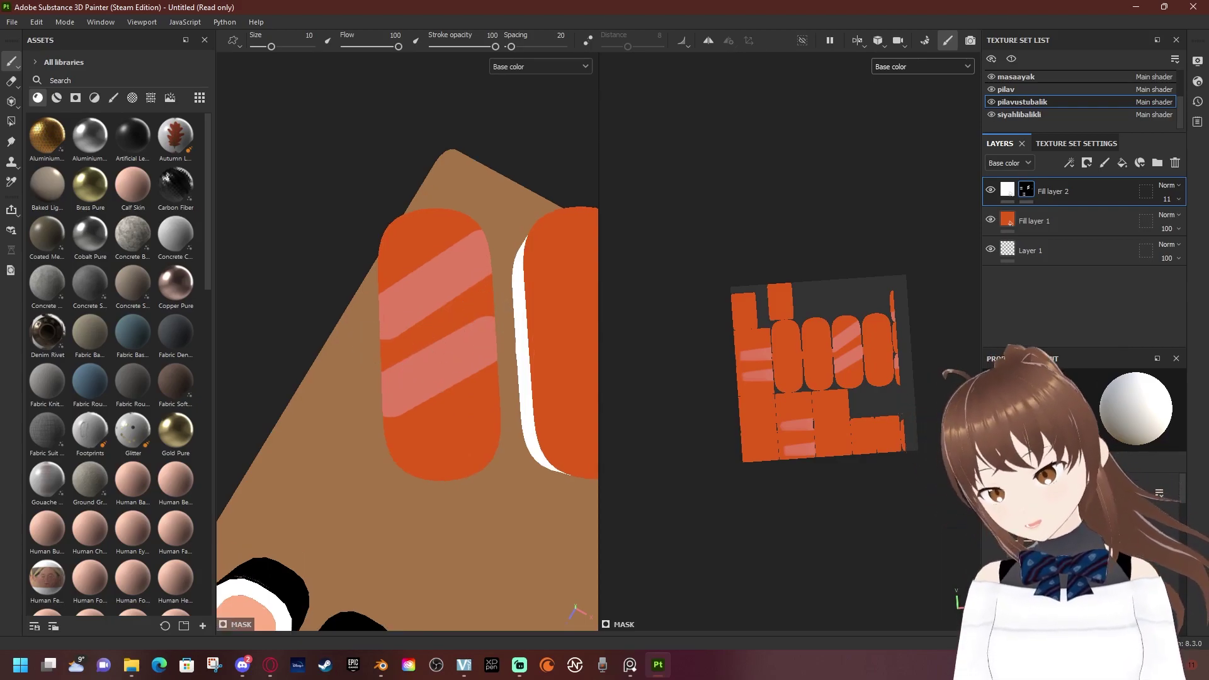
mouse_move(486, 313)
alt+mouse_down()
mouse_move(453, 352)
mouse_move(464, 202)
alt+mouse_up()
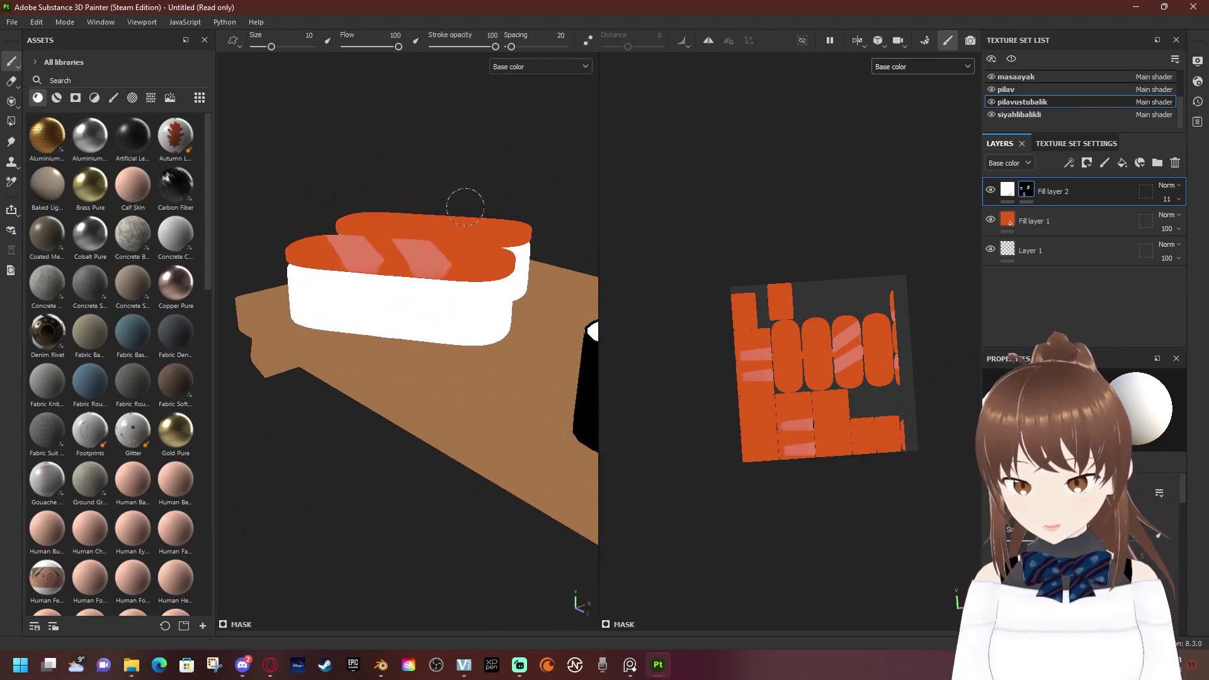
scroll(441, 252, up, 3)
scroll(406, 291, up, 3)
key(ctrl+z)
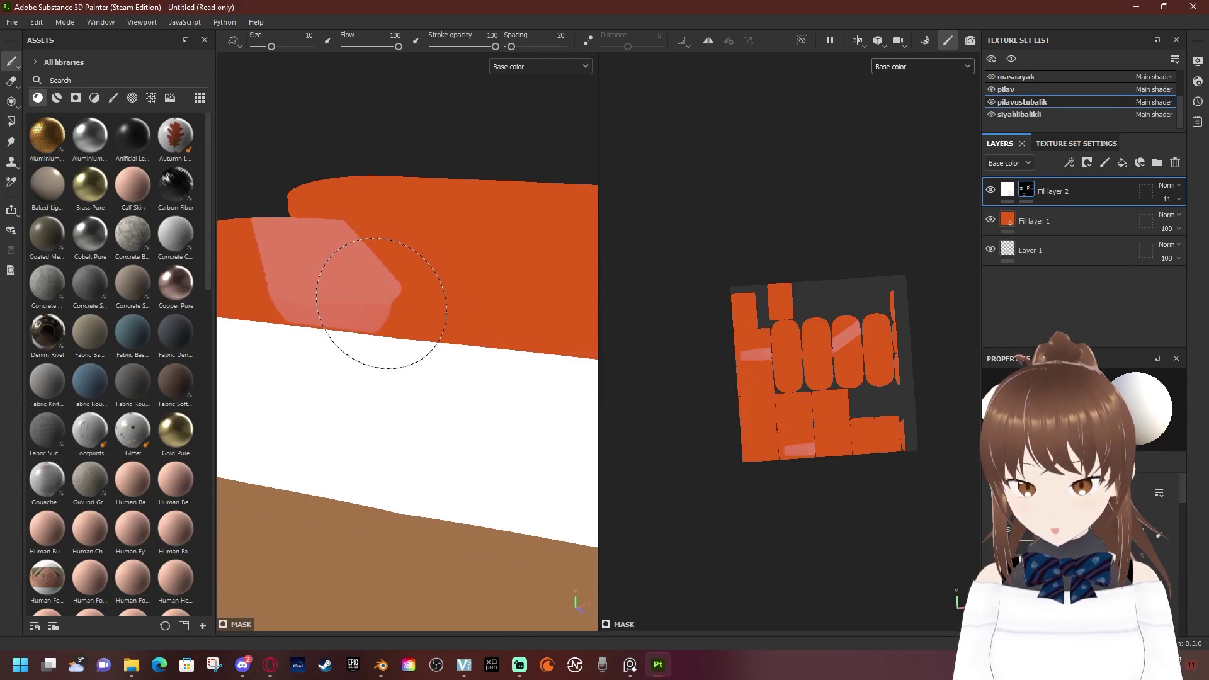
key(ctrl+z)
Orbit and zoom to look down on both nigiri on the board
alt+drag(378, 304, 349, 384)
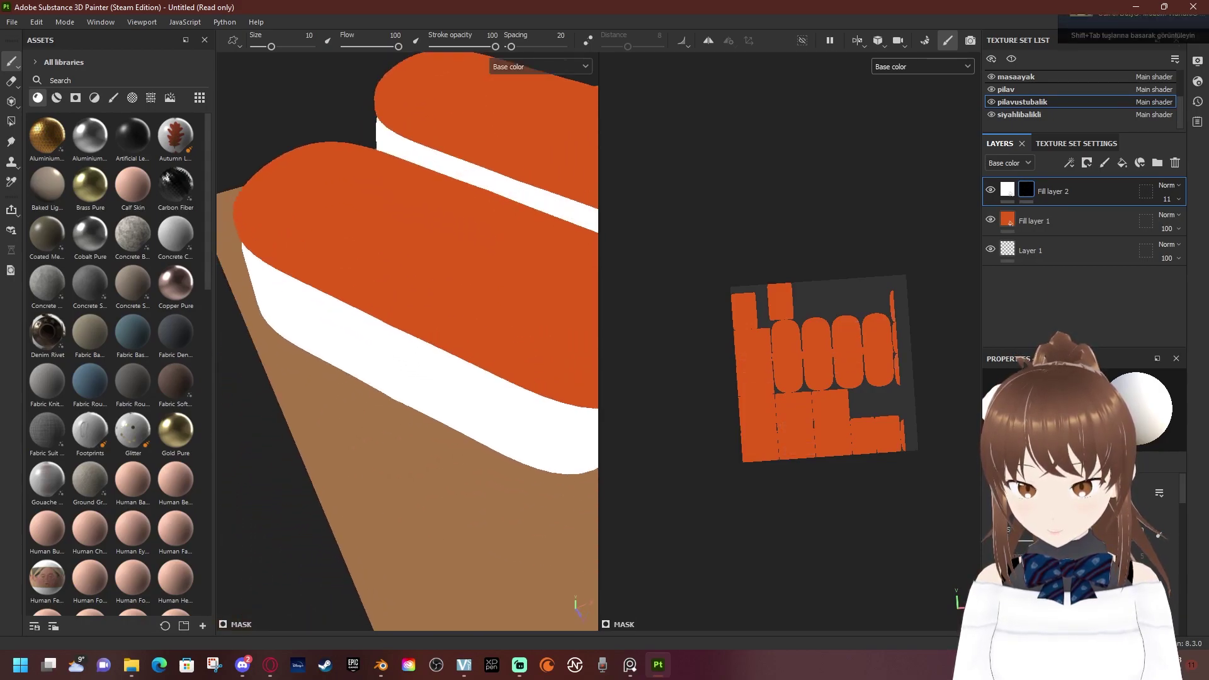
scroll(349, 384, down, 2)
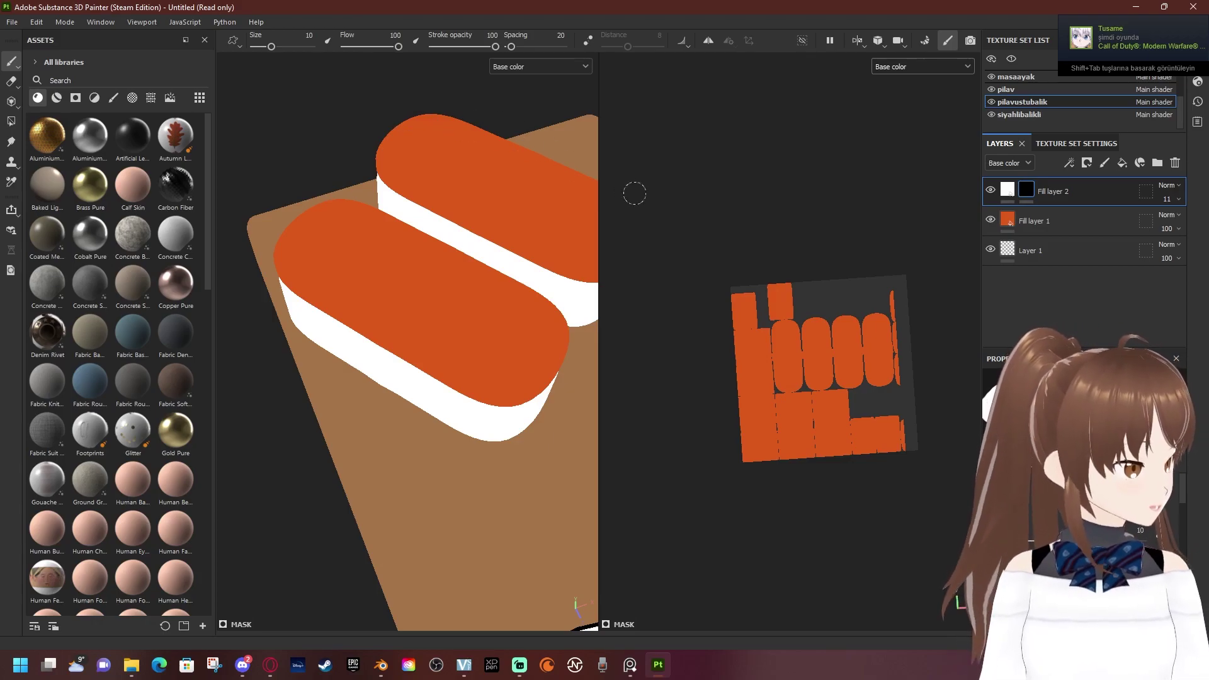
mouse_move(523, 282)
alt+mouse_down()
mouse_move(495, 272)
mouse_move(428, 302)
alt+mouse_up()
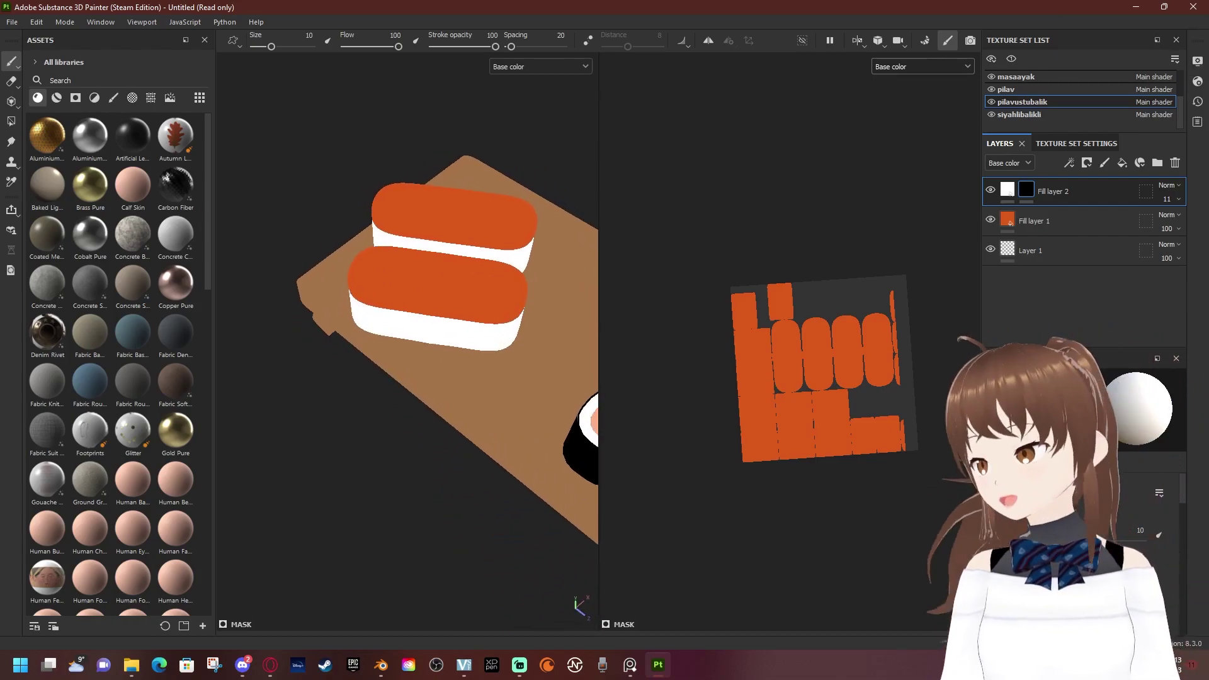
mouse_move(428, 302)
alt+mouse_down()
mouse_move(390, 296)
mouse_move(377, 277)
mouse_move(390, 296)
mouse_move(409, 277)
alt+mouse_up()
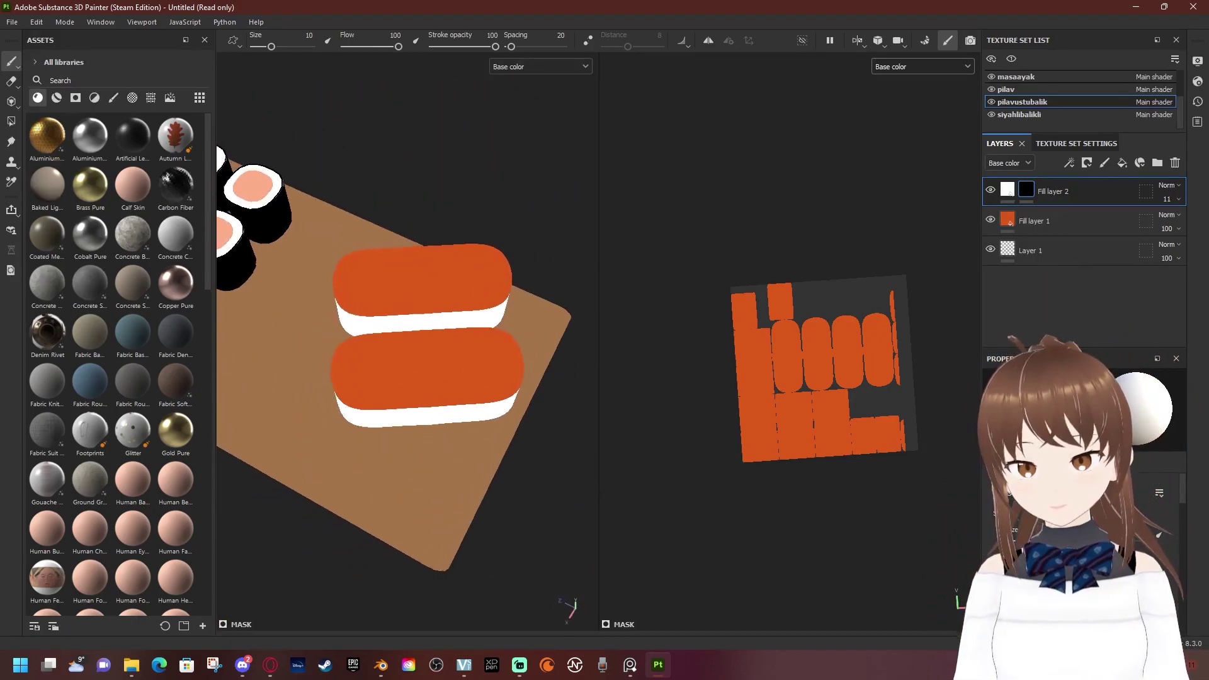
alt+drag(418, 333, 409, 289)
scroll(415, 331, up, 3)
scroll(409, 288, up, 2)
scroll(409, 288, up, 2)
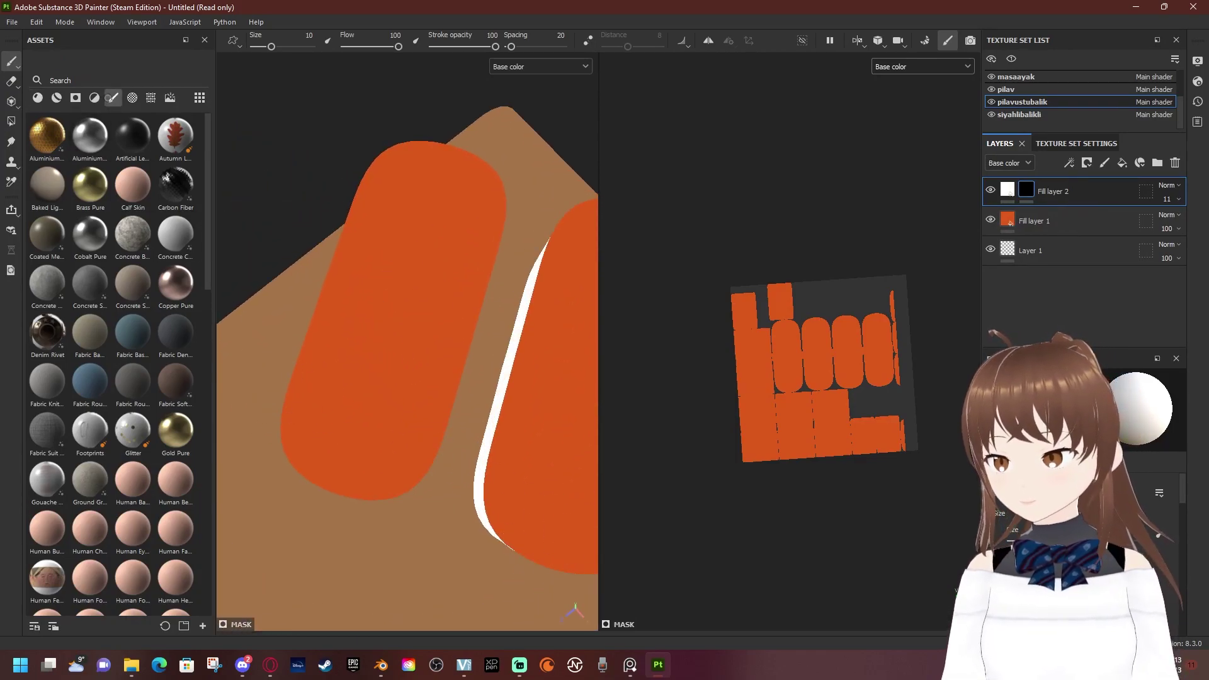
Filter the Assets panel to brushes and open the brush's Alpha picker with an 'lp' search
click(113, 97)
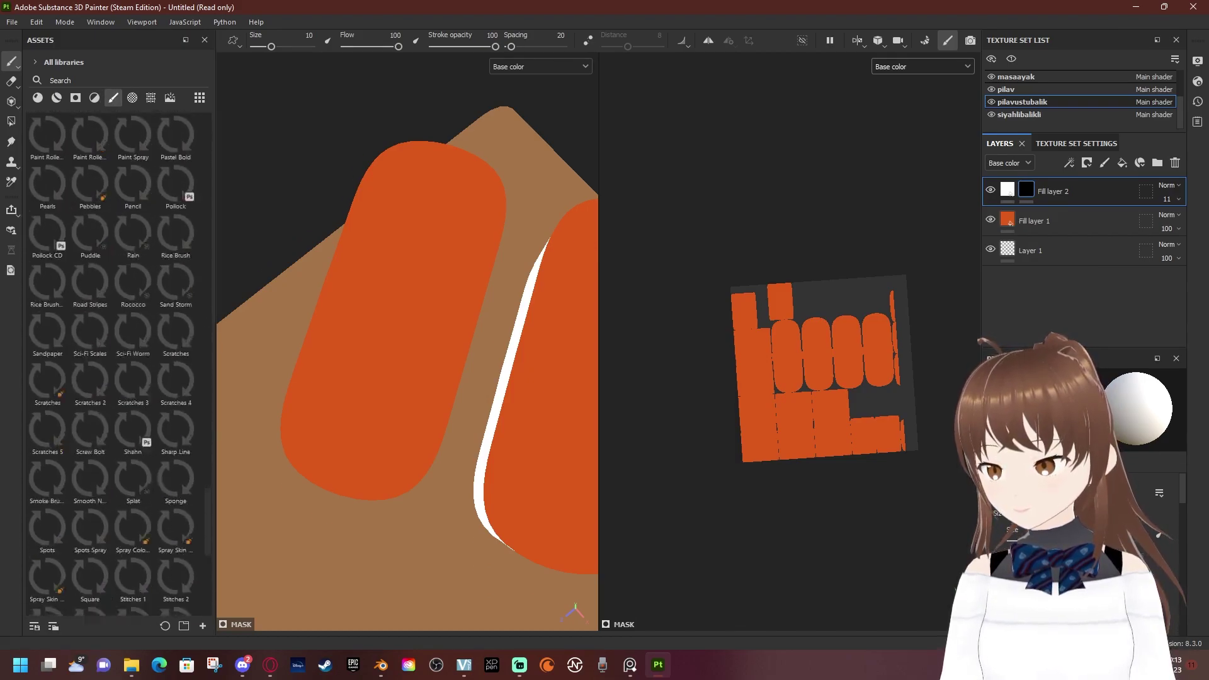
scroll(113, 441, down, 8)
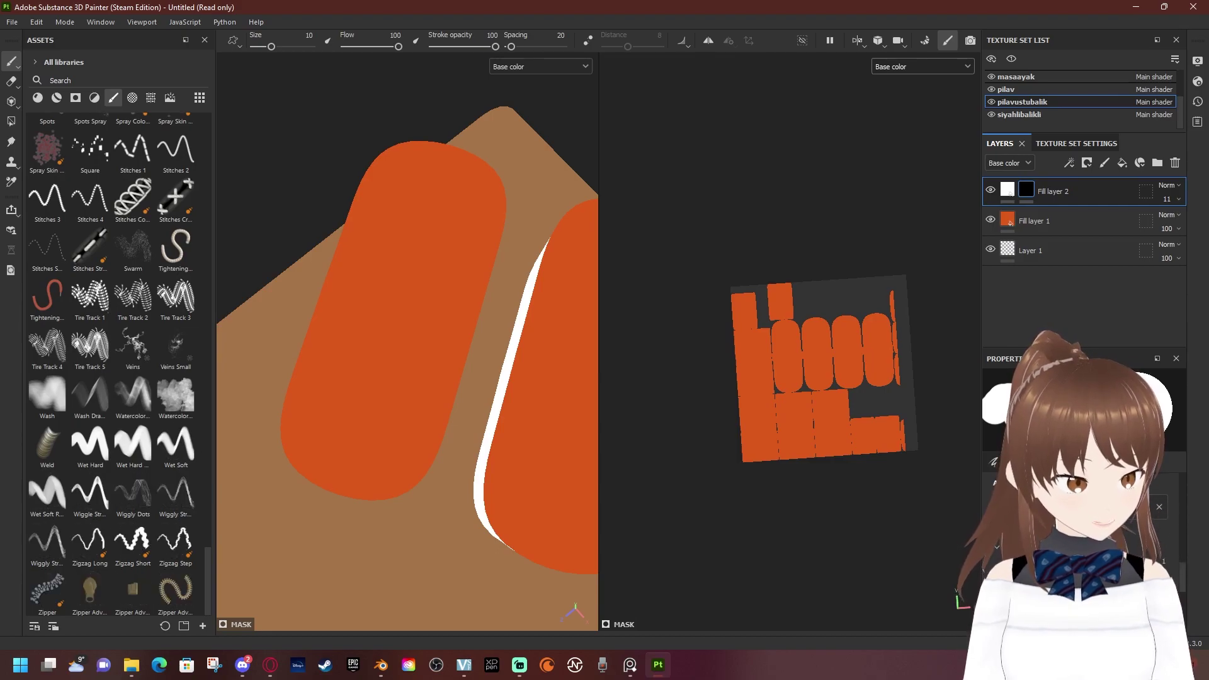
click(1083, 507)
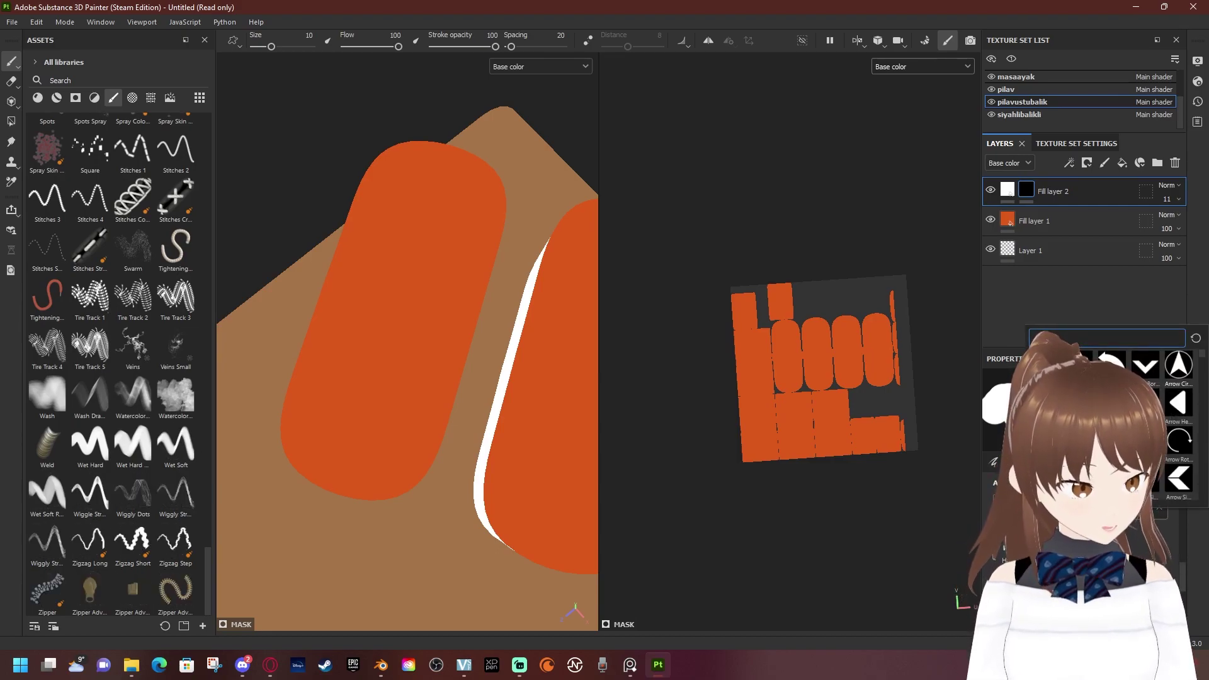
text(al)
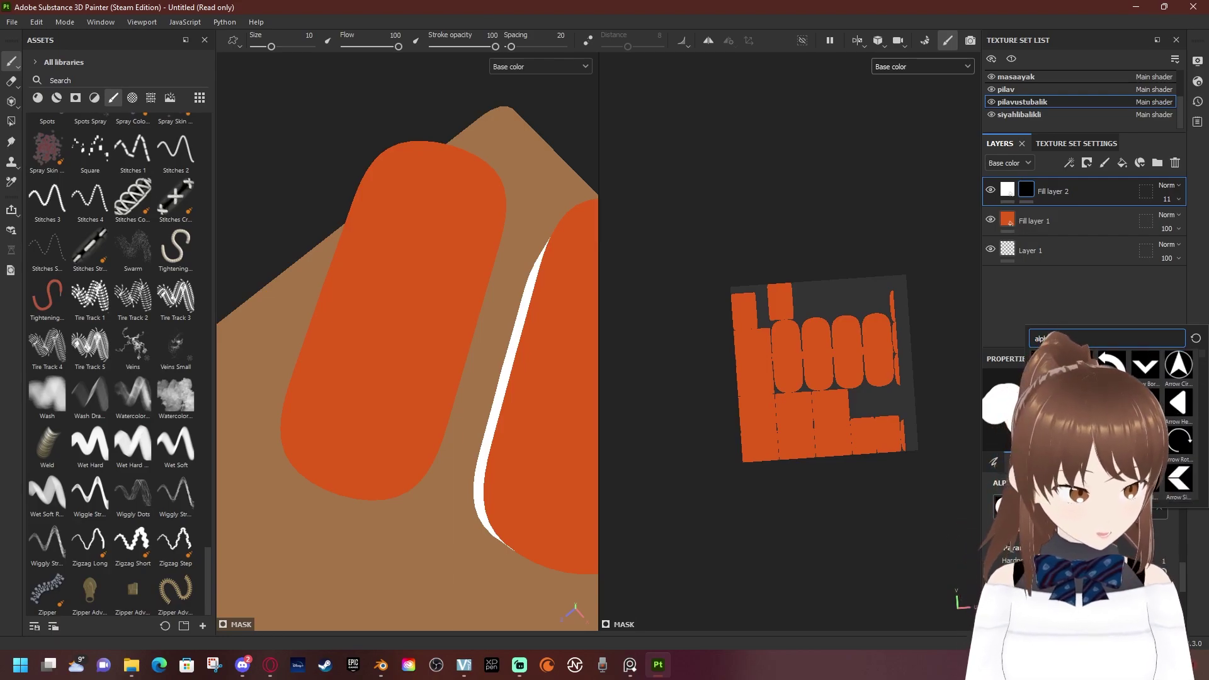
text(p)
Scroll the alpha results and pick the sakura blossom shape for the brush
scroll(1171, 422, down, 3)
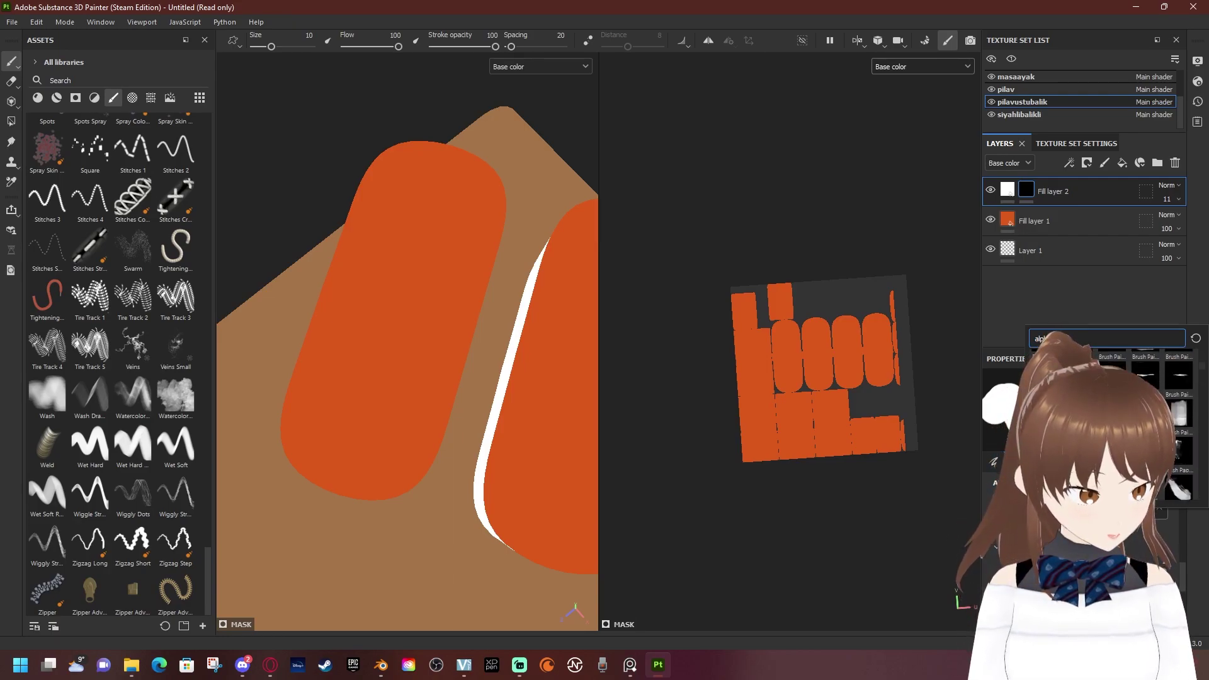
scroll(1171, 422, down, 2)
scroll(1171, 422, down, 2)
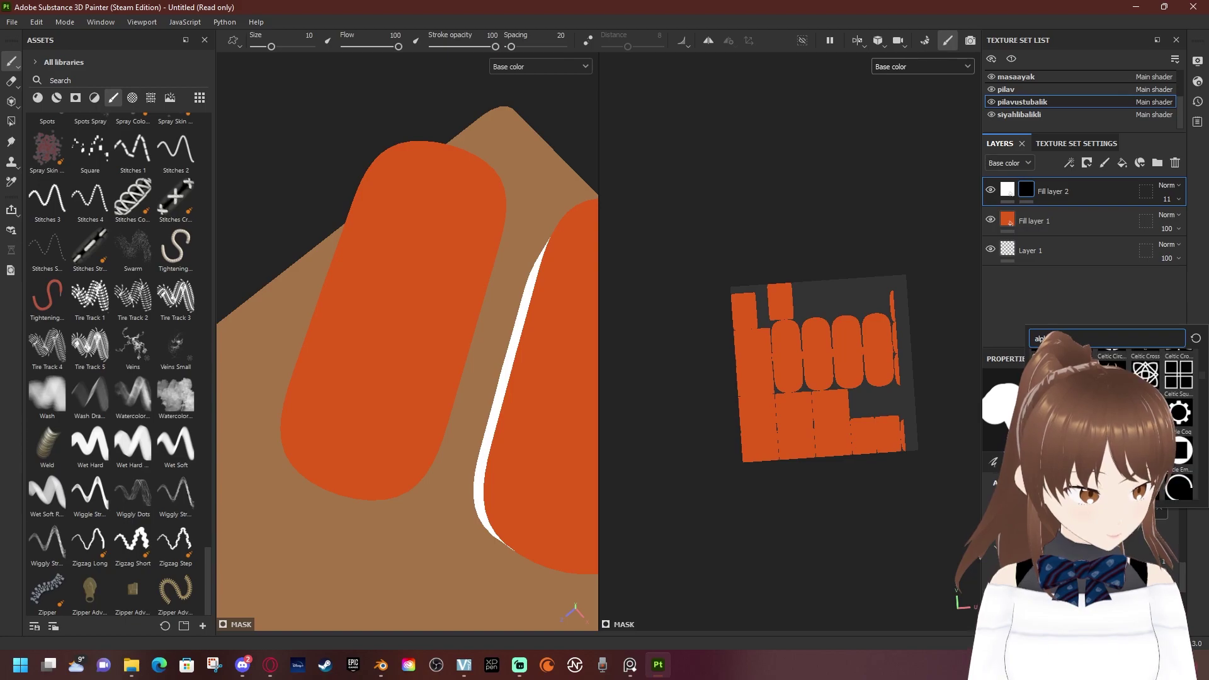
scroll(1171, 422, down, 1)
scroll(1172, 422, down, 2)
scroll(1171, 422, down, 2)
scroll(1171, 422, down, 2)
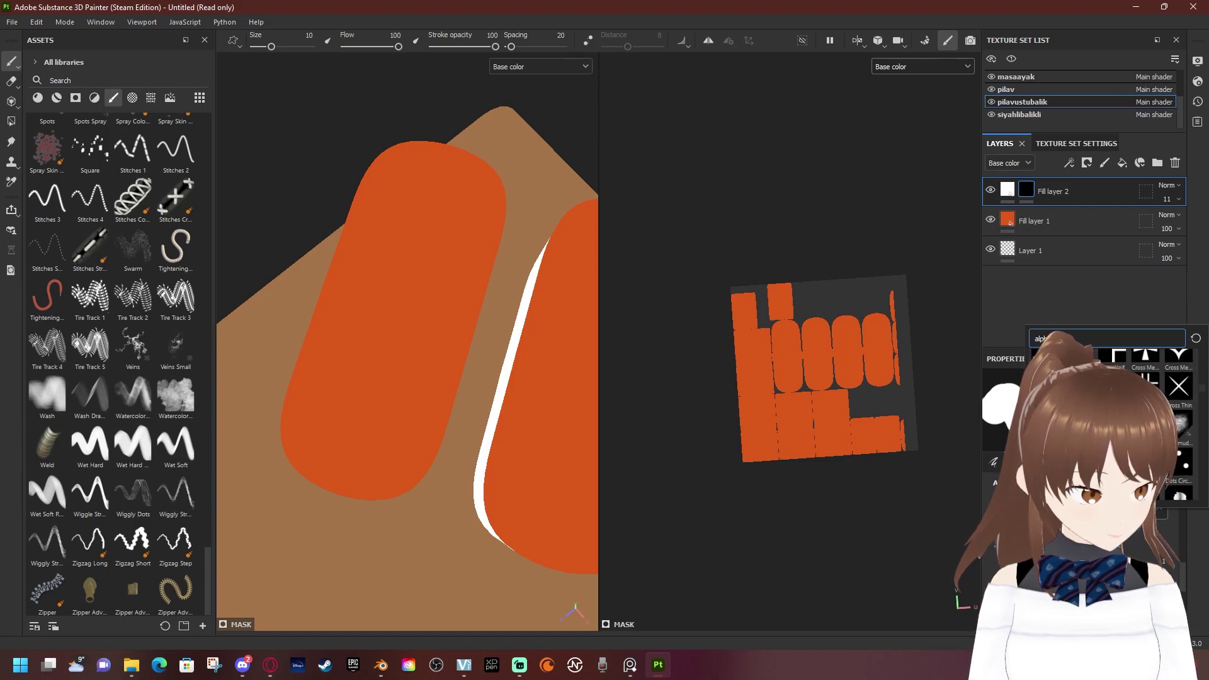
scroll(1171, 422, down, 3)
scroll(1171, 422, down, 2)
scroll(1171, 421, down, 2)
scroll(1171, 422, down, 1)
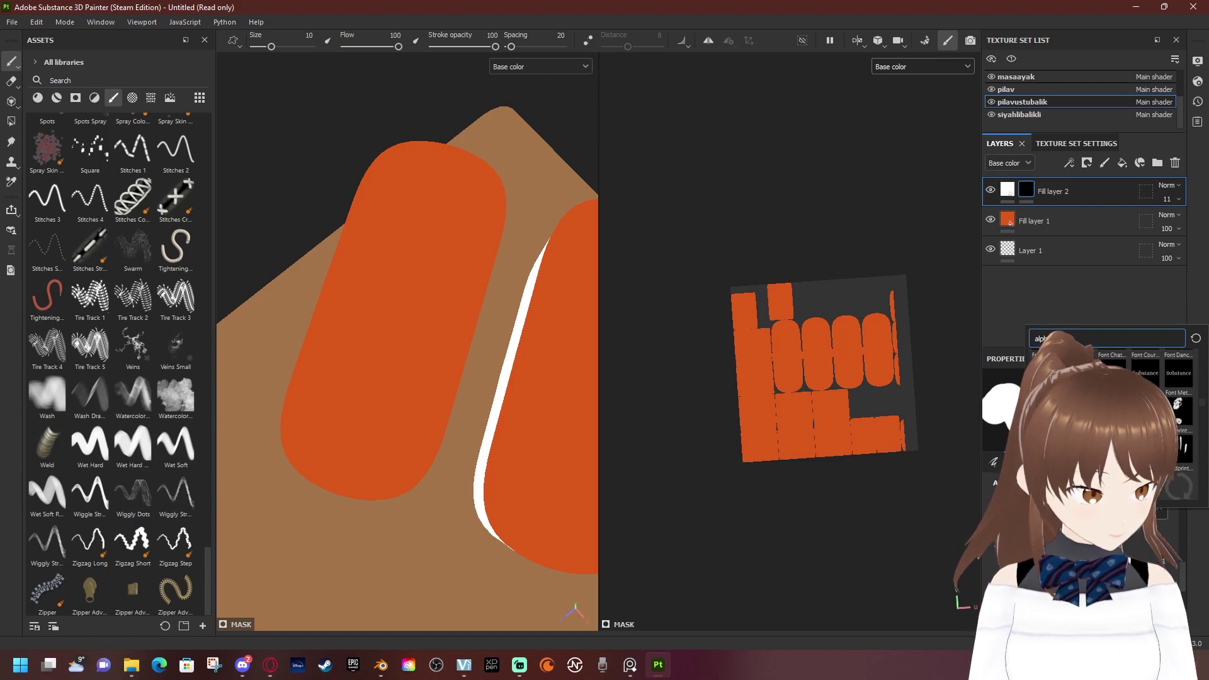
scroll(1172, 422, down, 2)
scroll(1171, 422, down, 2)
scroll(1171, 422, down, 1)
scroll(1171, 422, down, 1)
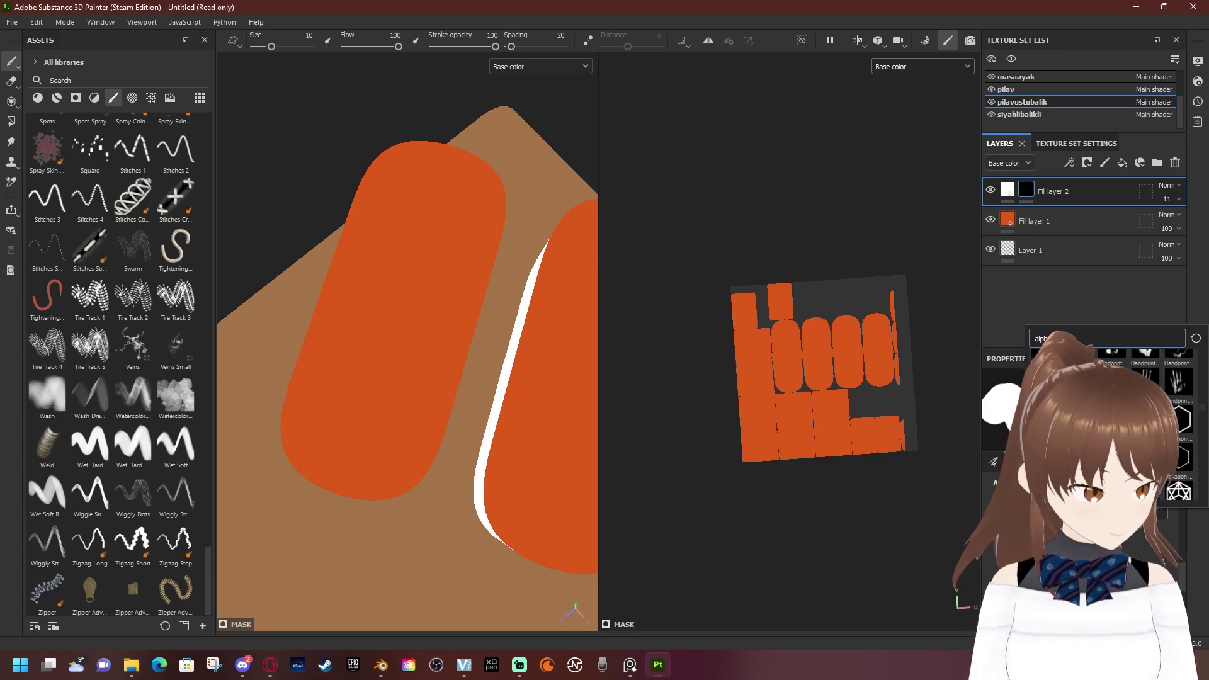
scroll(1171, 422, down, 1)
scroll(1171, 422, down, 1)
scroll(1171, 422, down, 1)
scroll(1171, 422, down, 1)
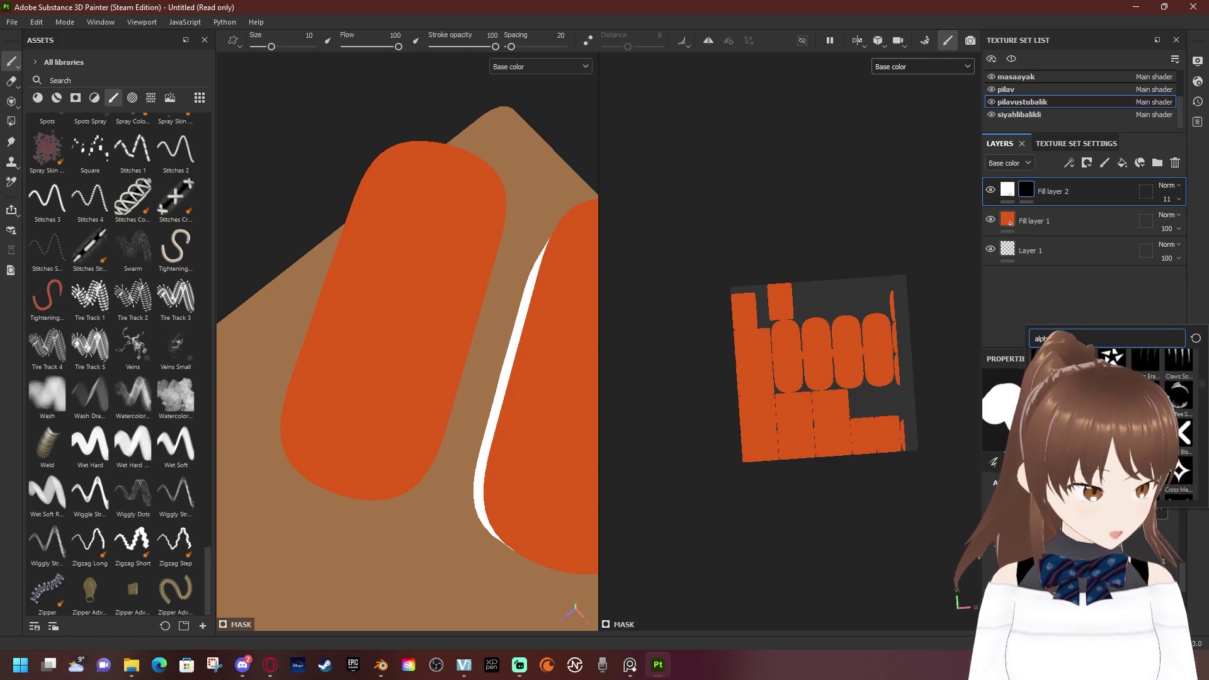
scroll(1171, 421, down, 1)
scroll(1171, 422, down, 1)
scroll(1171, 422, up, 1)
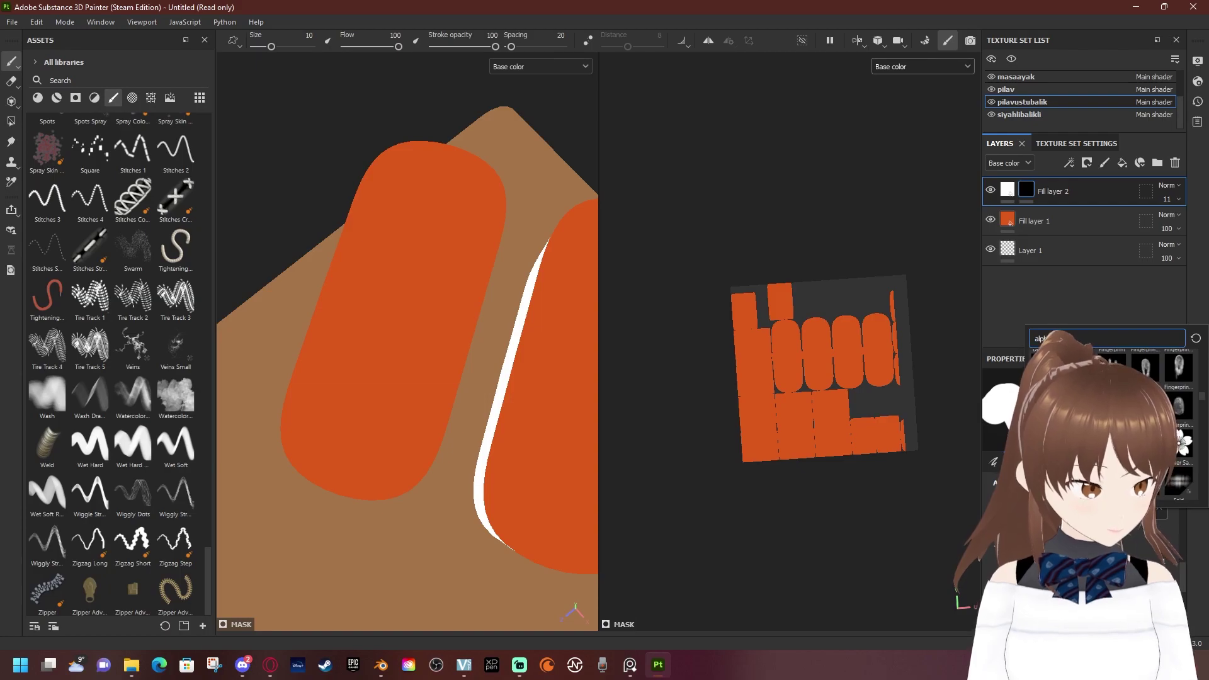
click(1171, 409)
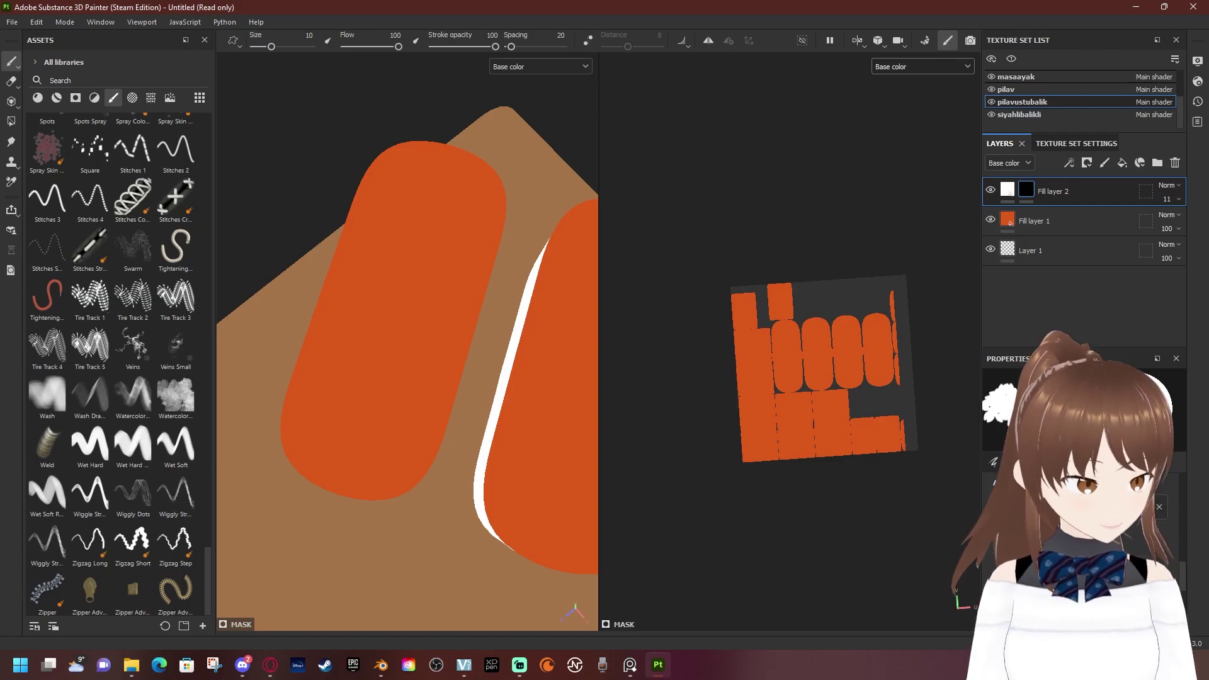
Undo a trial stamp, then stamp six sakura blossoms from top to bottom of the left salmon
click(396, 277)
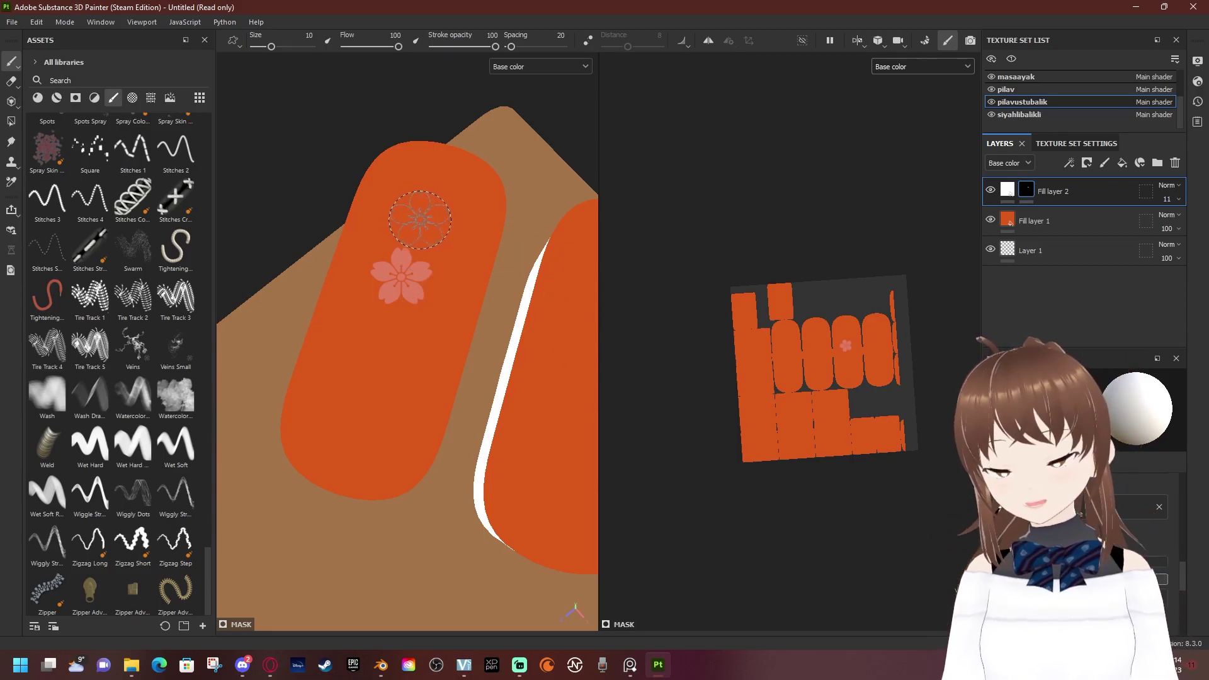
key(ctrl+z)
click(407, 180)
click(454, 236)
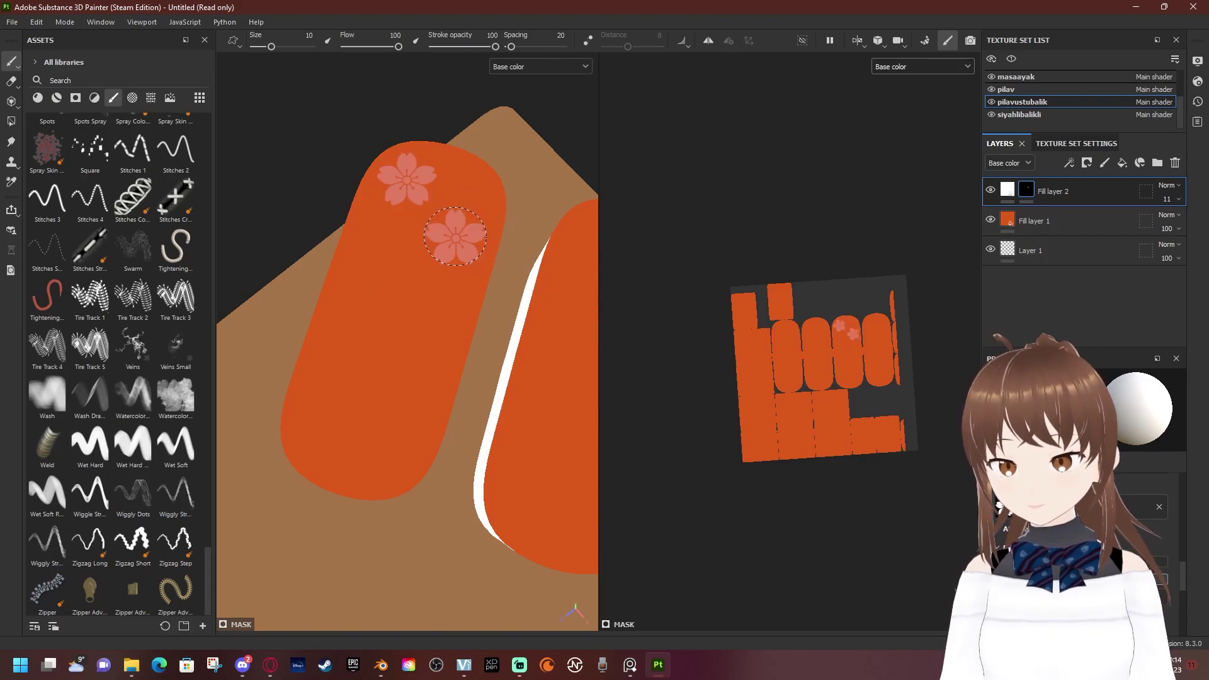
click(371, 274)
click(428, 321)
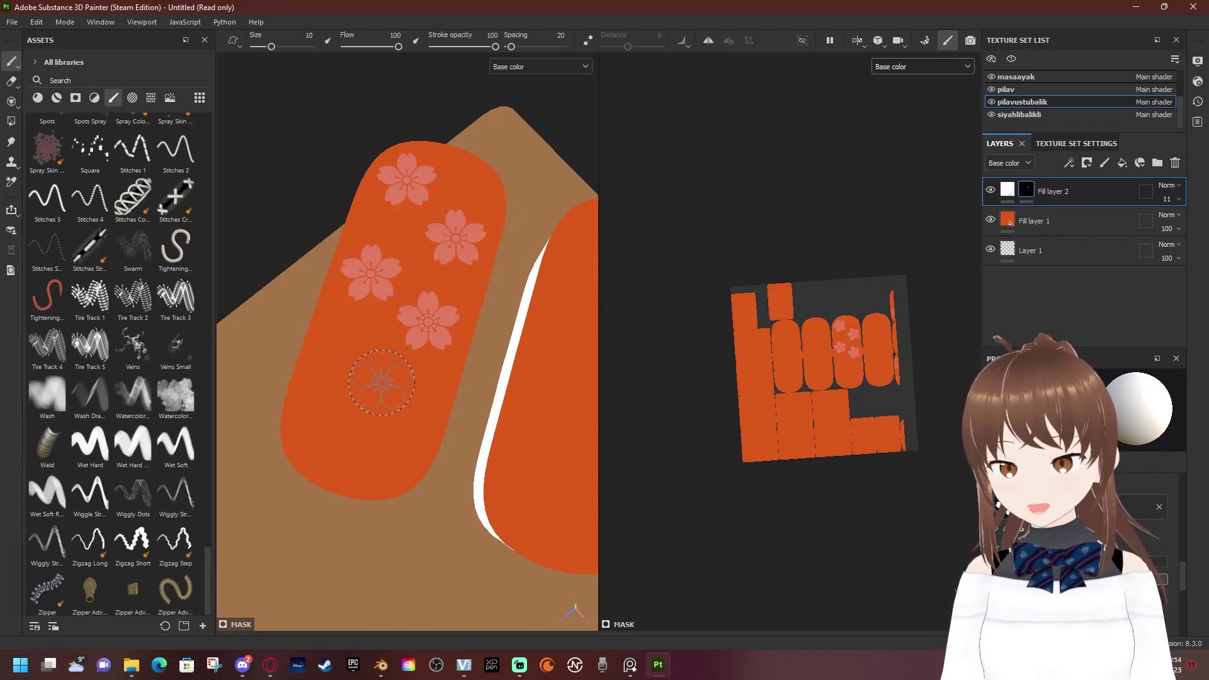
click(340, 369)
click(399, 426)
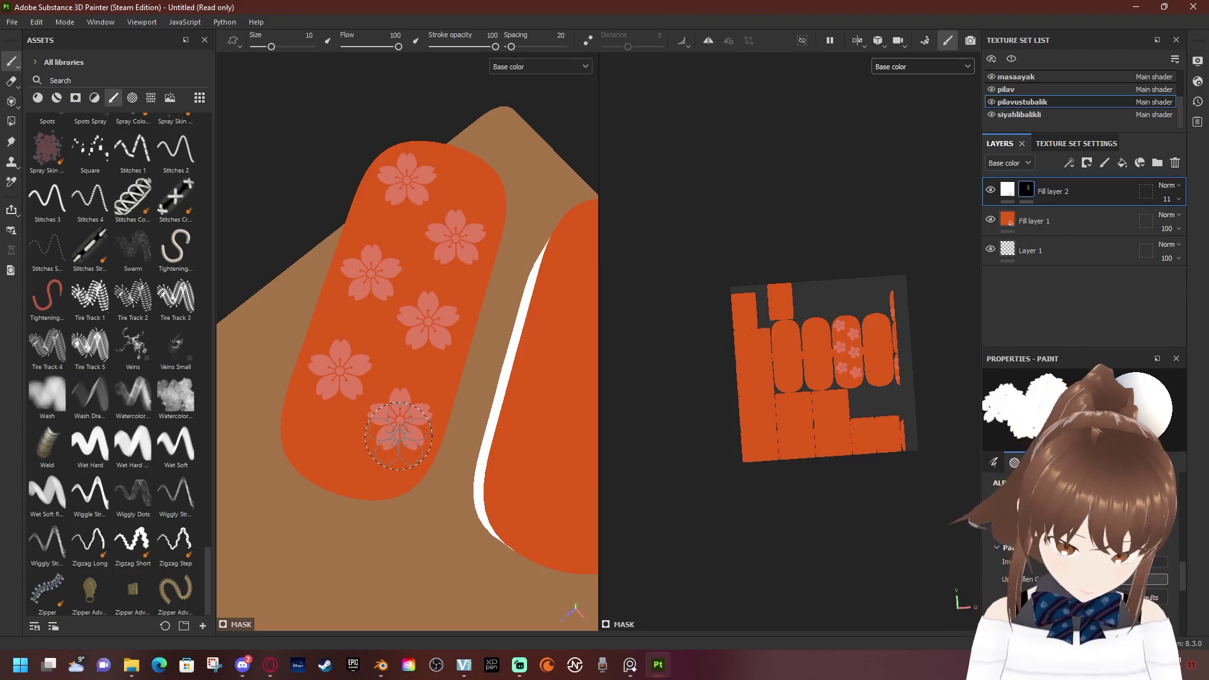
mouse_move(399, 427)
alt+mouse_down()
mouse_move(403, 296)
mouse_move(634, 358)
alt+mouse_up()
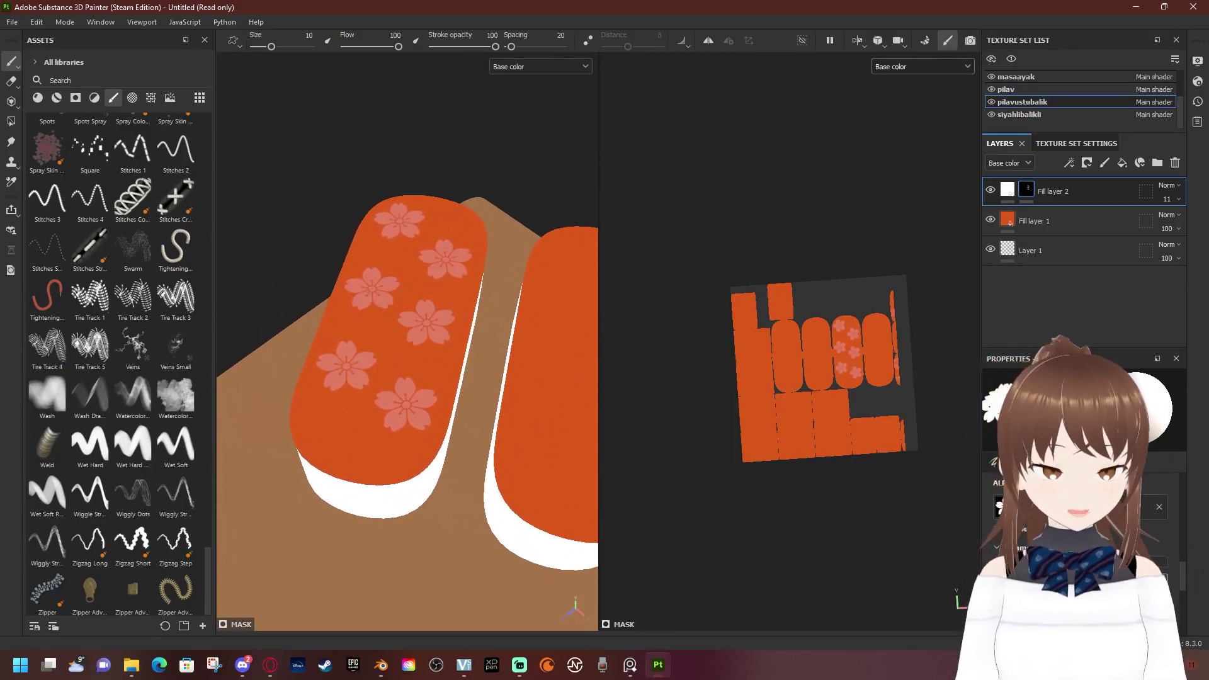
click(998, 504)
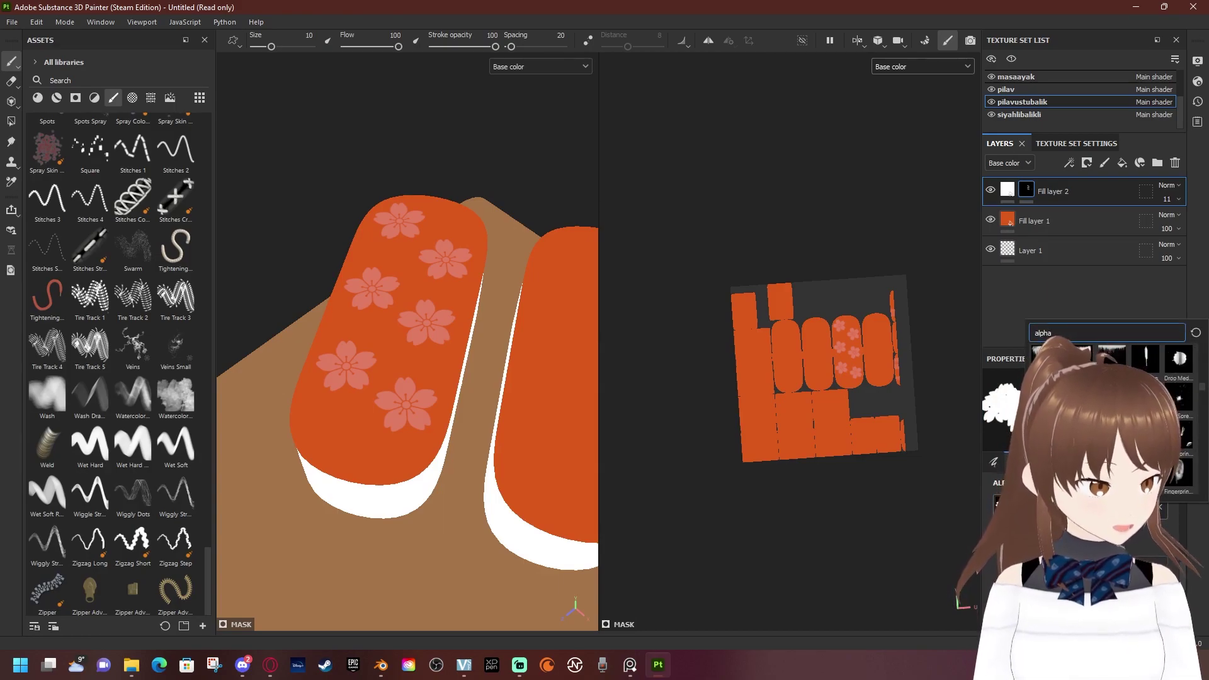
scroll(1114, 416, down, 5)
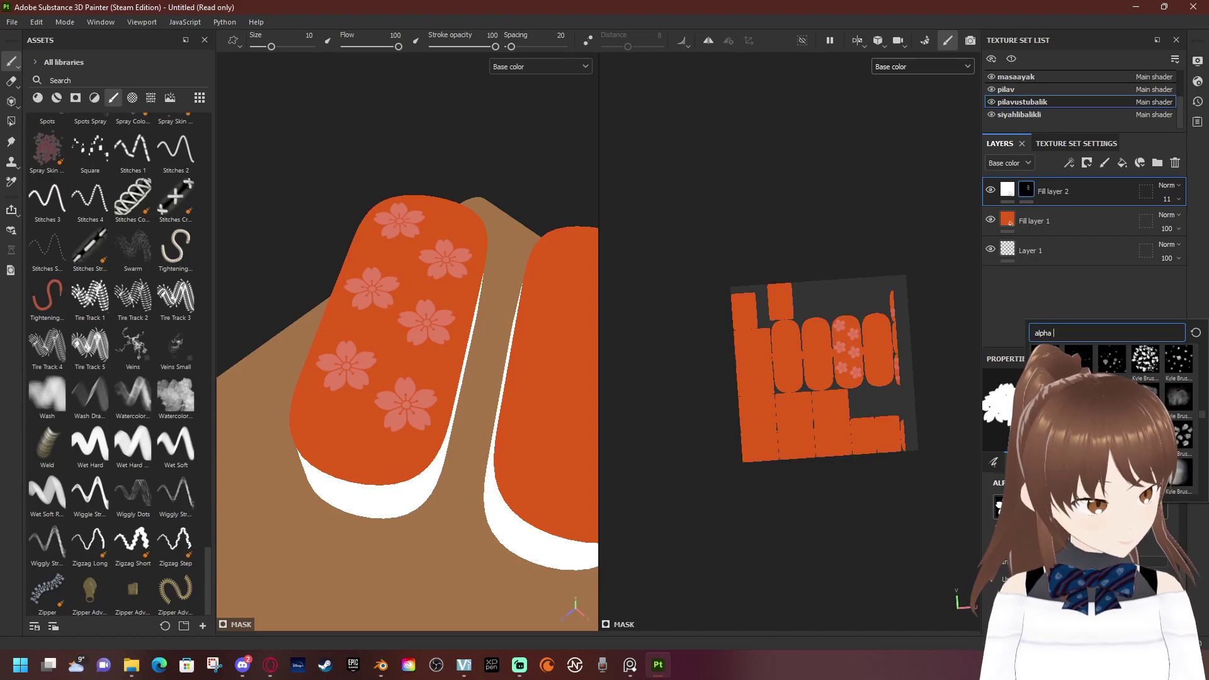
scroll(1114, 416, down, 2)
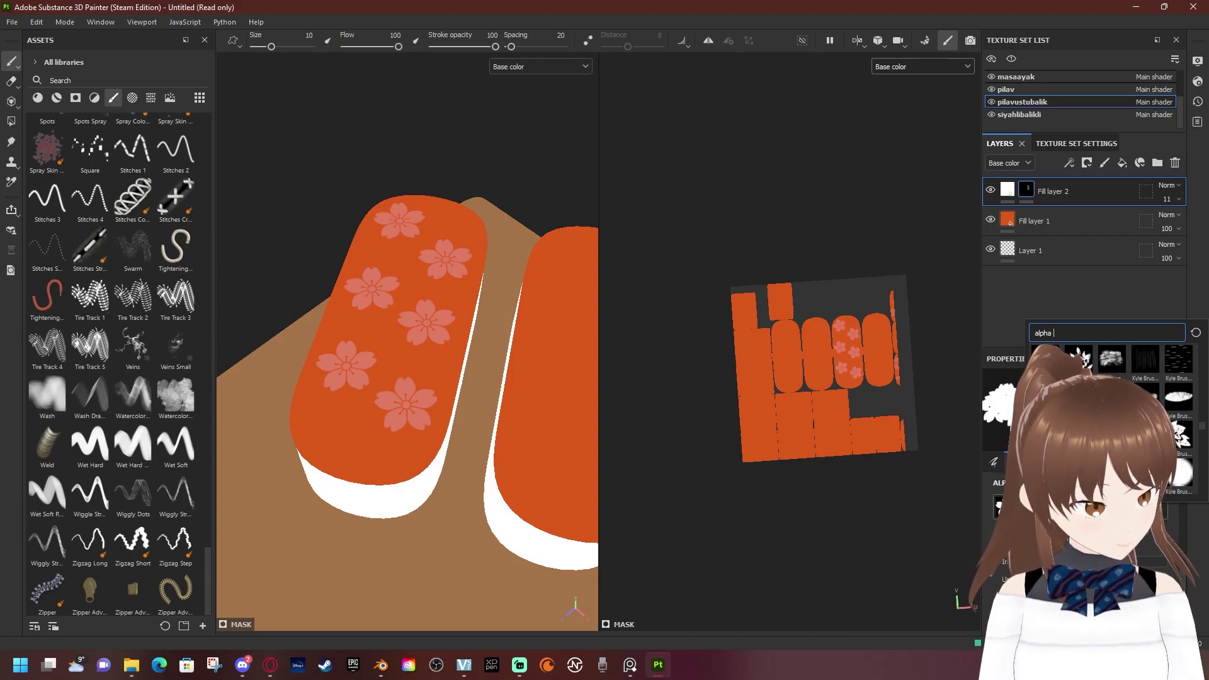
scroll(1115, 415, down, 3)
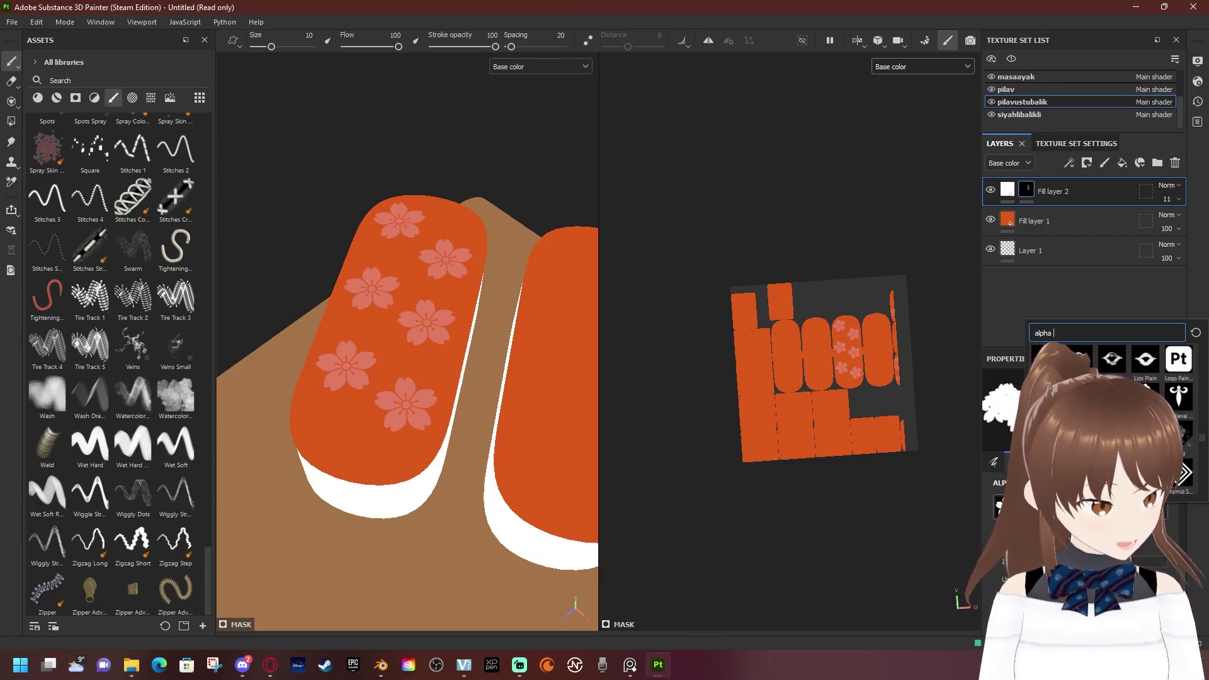
scroll(1114, 416, down, 2)
key(Escape)
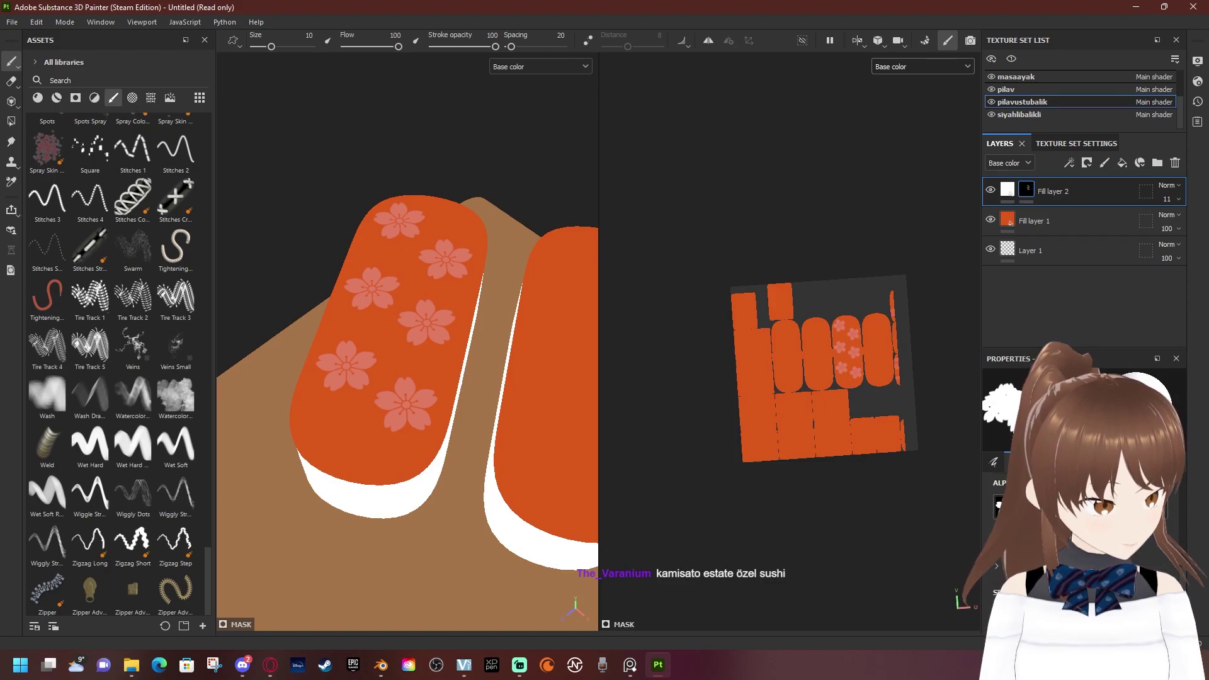
drag(563, 305, 569, 338)
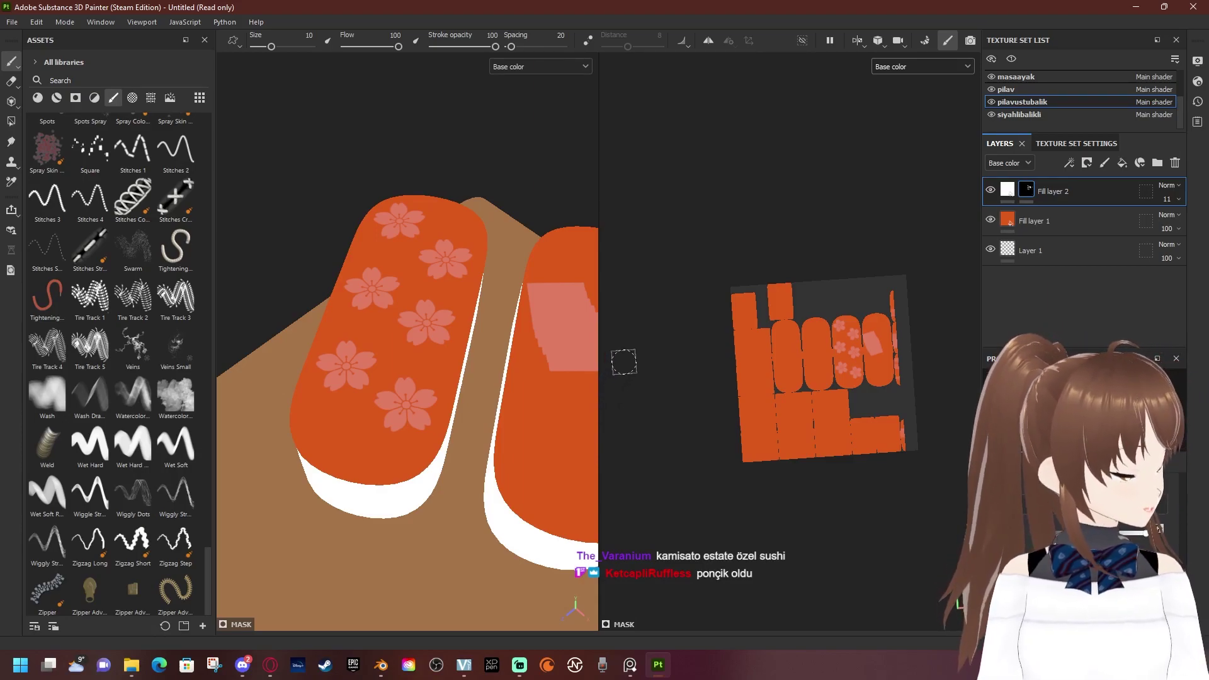
scroll(420, 330, down, 2)
alt+drag(420, 331, 441, 386)
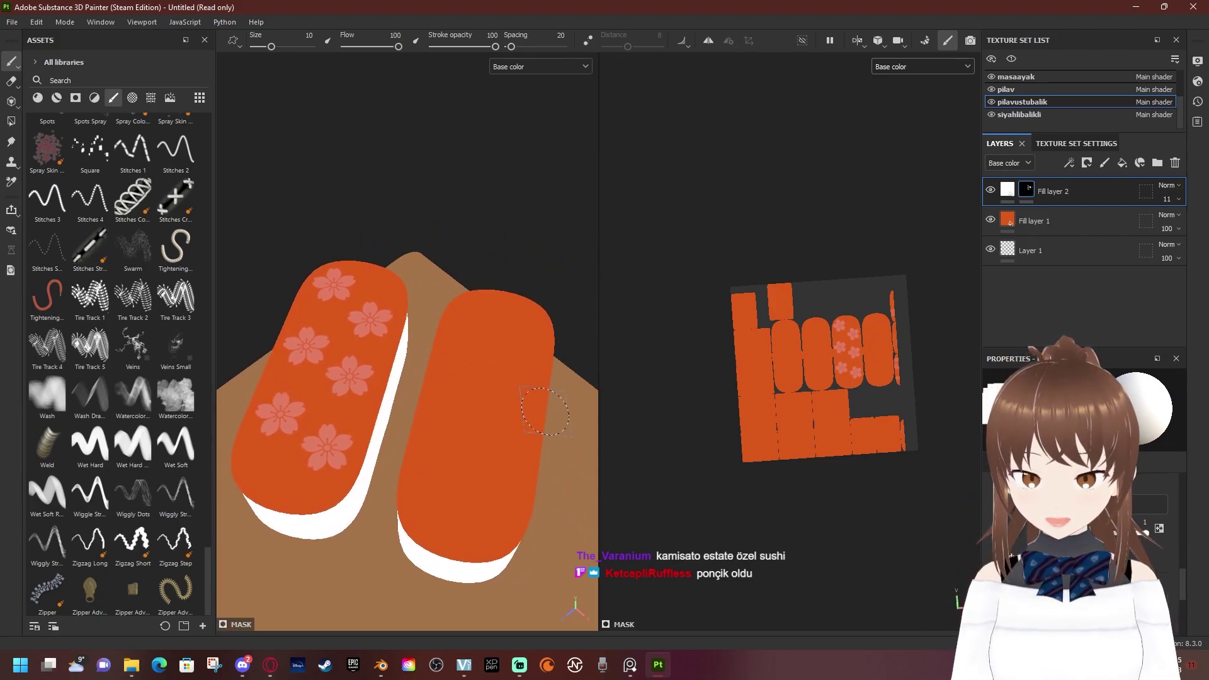
shift+click(558, 490)
alt+drag(551, 474, 538, 502)
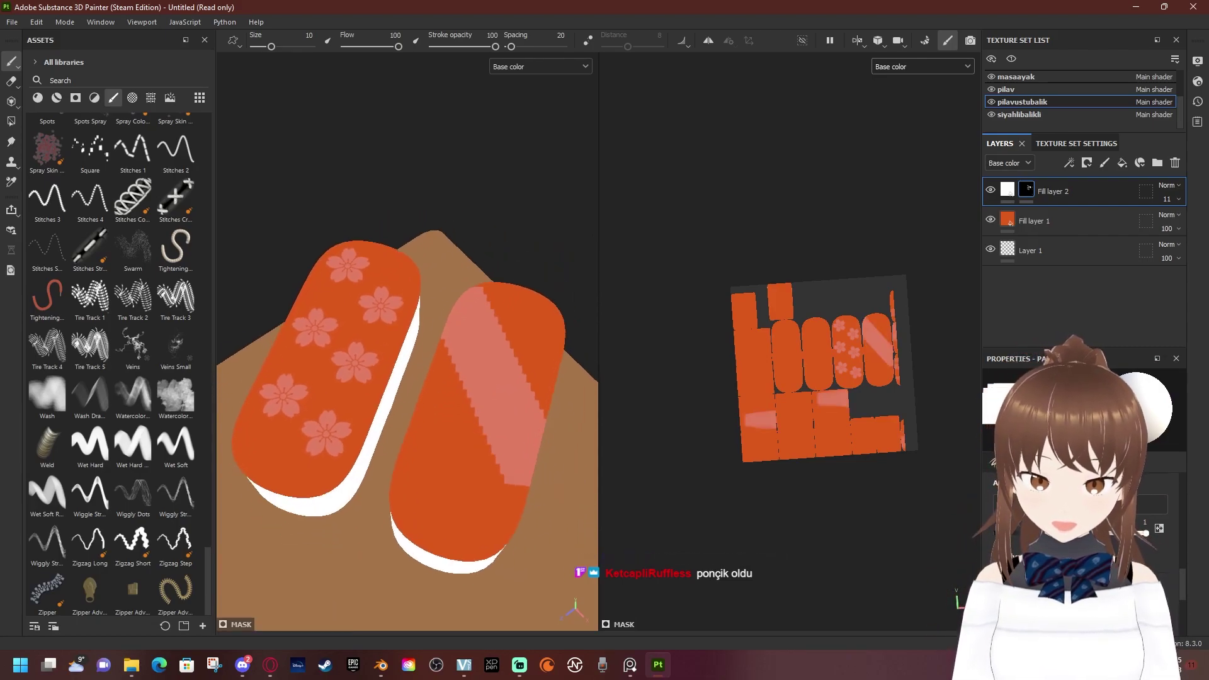
key(ctrl+z)
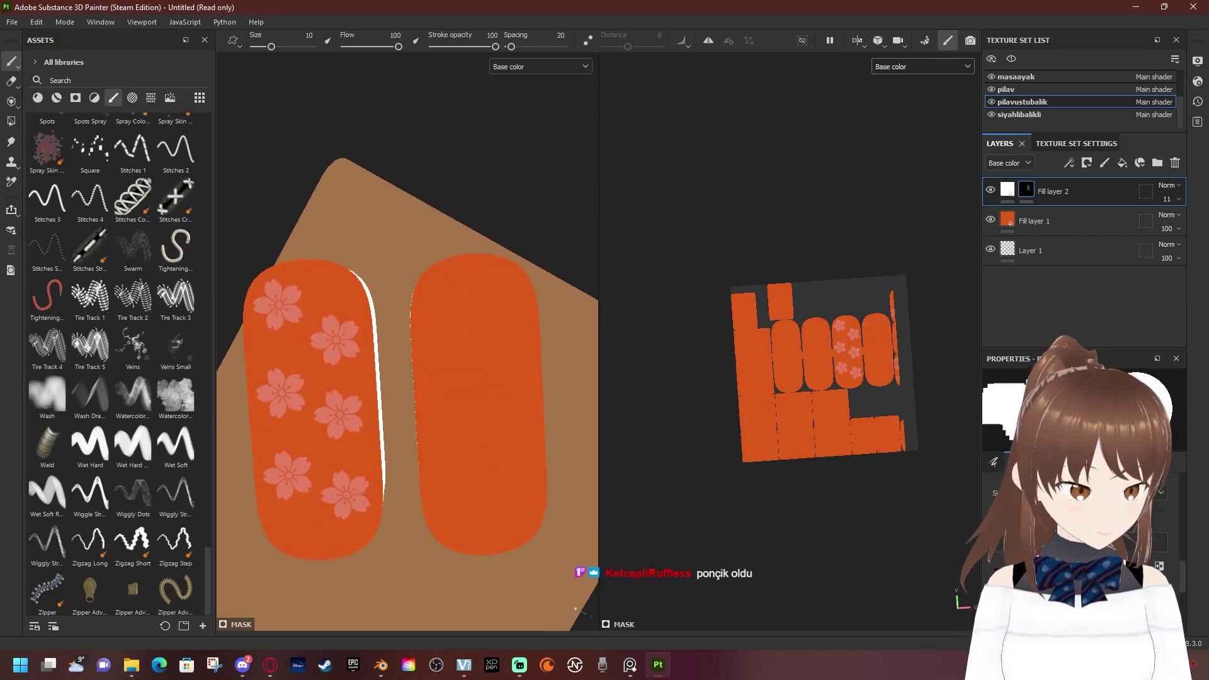
click(1005, 409)
Browse the brush alpha picker down to the Kyle Brush thumbnails and choose Kyle Brush Presets alpha 85
scroll(1178, 454, down, 1)
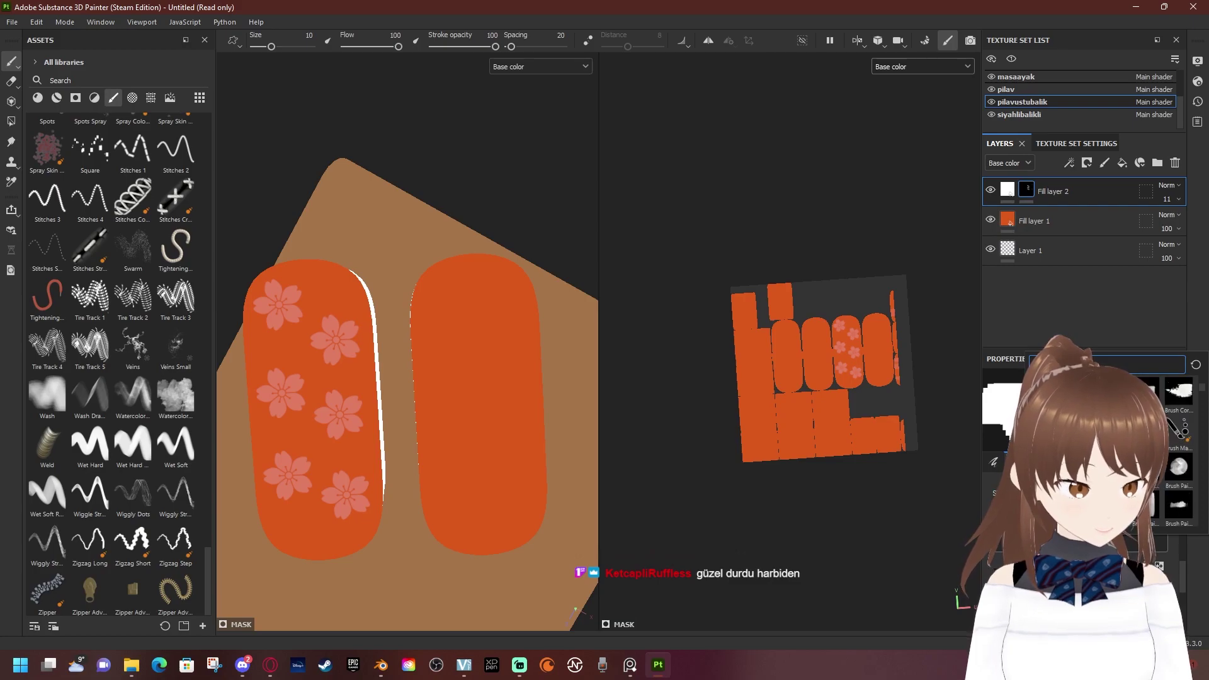
scroll(1178, 453, down, 2)
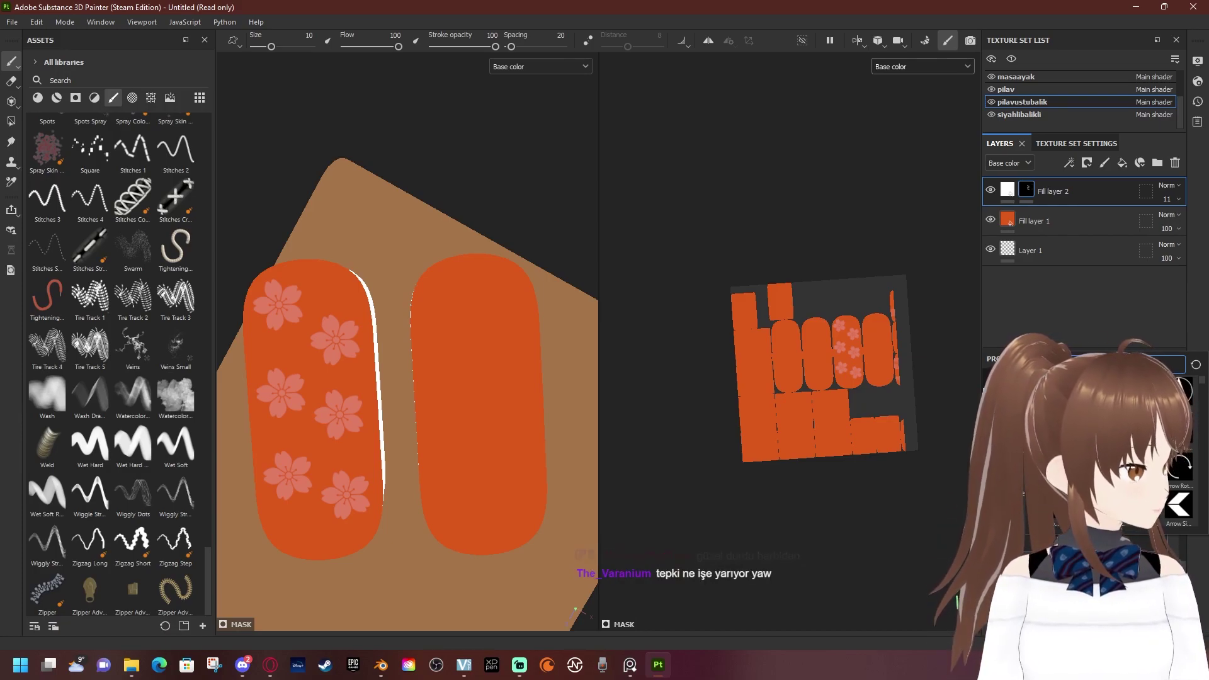
key(Escape)
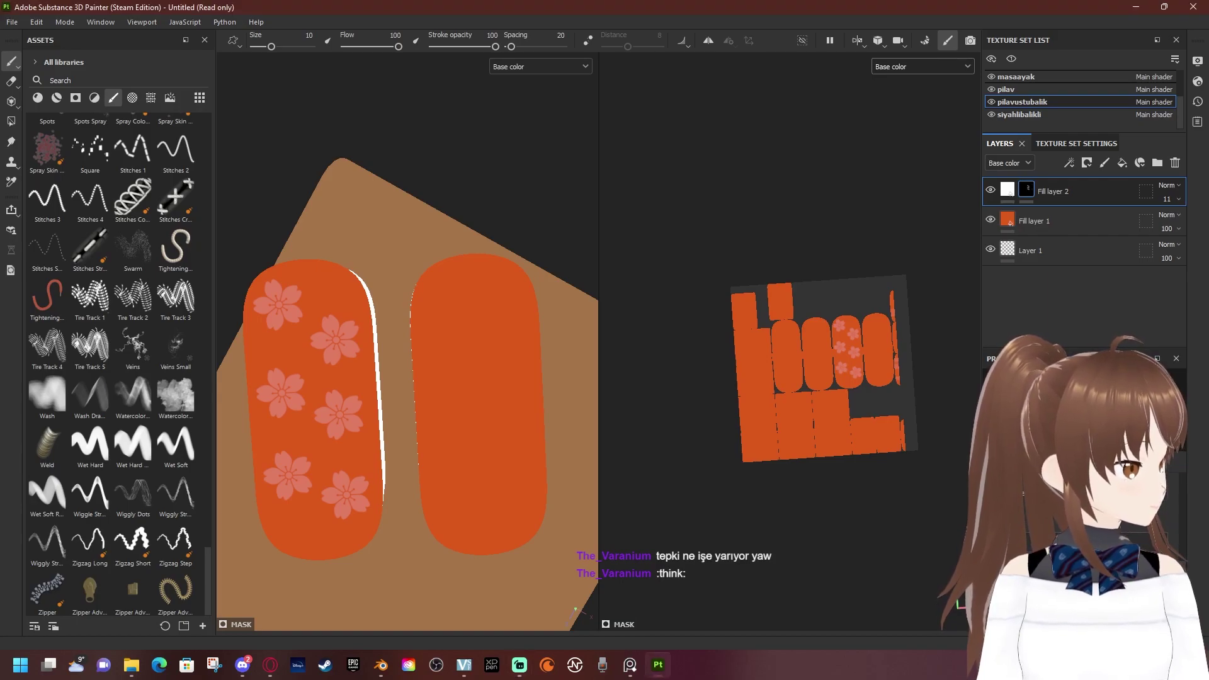
scroll(926, 489, up, 1)
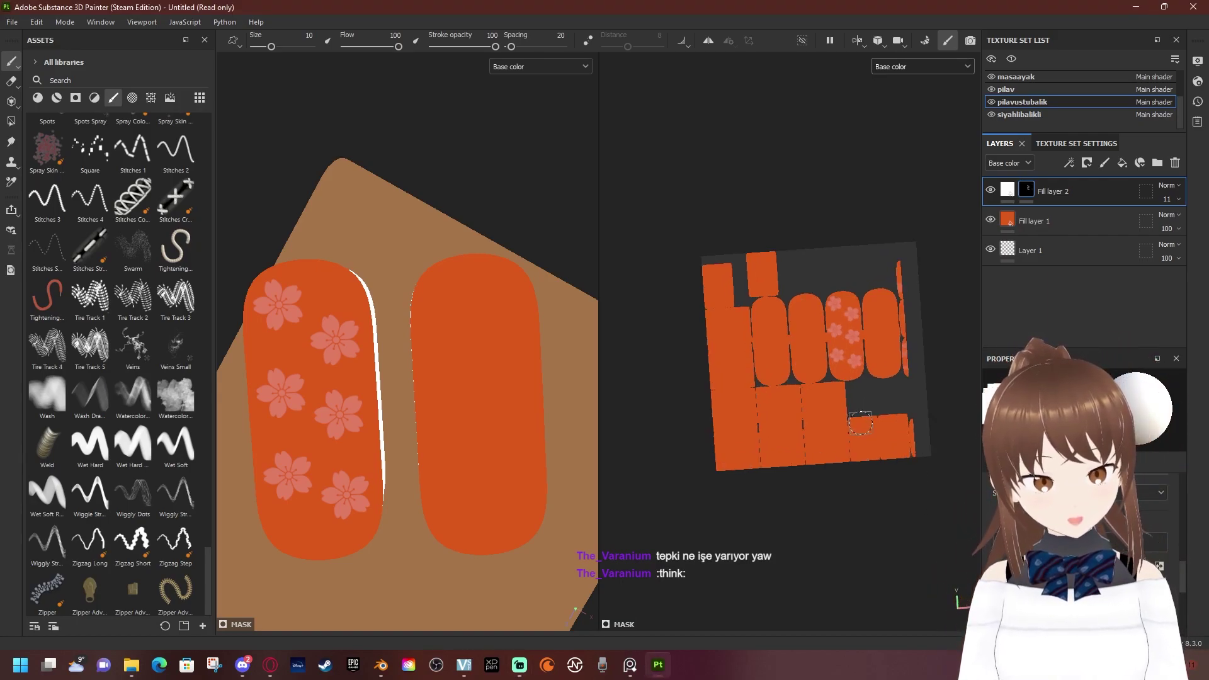
scroll(907, 453, up, 1)
scroll(871, 380, up, 2)
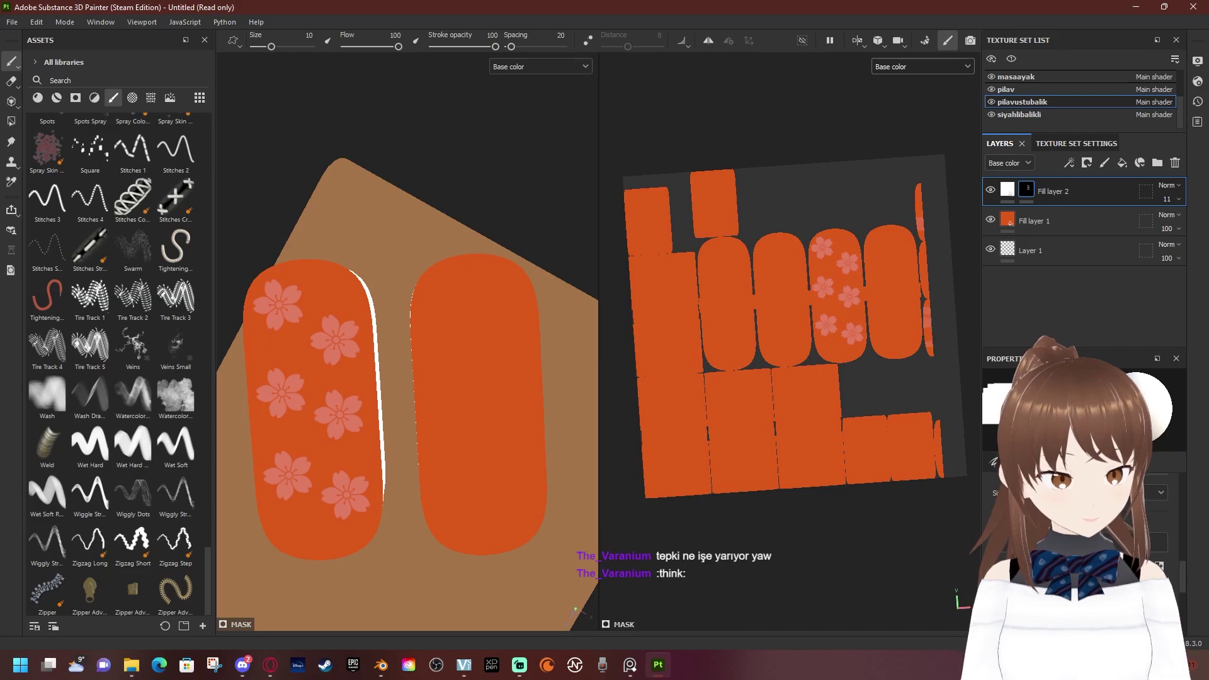
click(1007, 409)
scroll(1108, 460, down, 3)
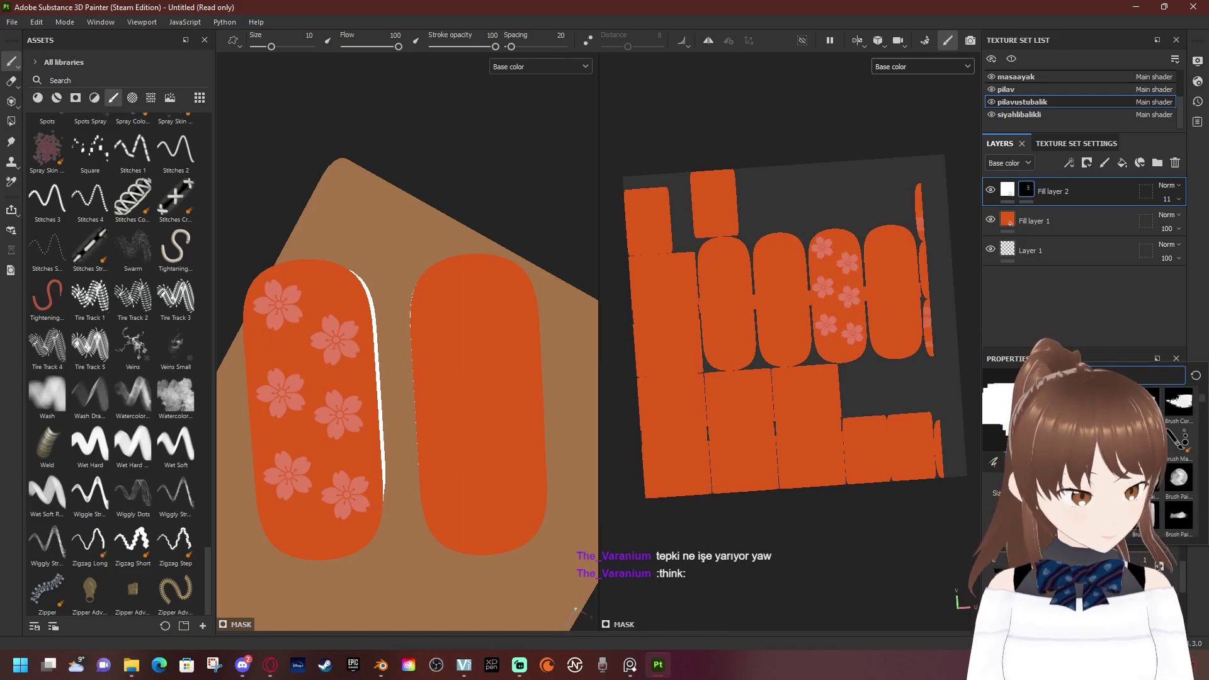
scroll(1108, 459, down, 3)
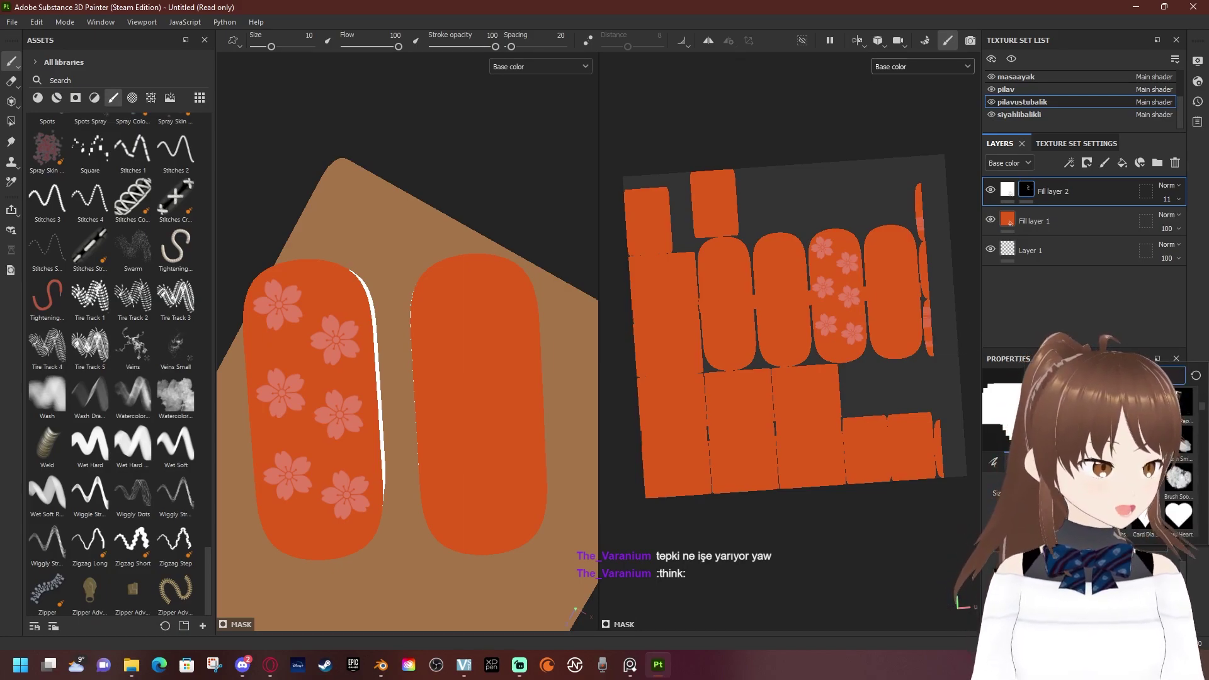
scroll(1108, 460, down, 3)
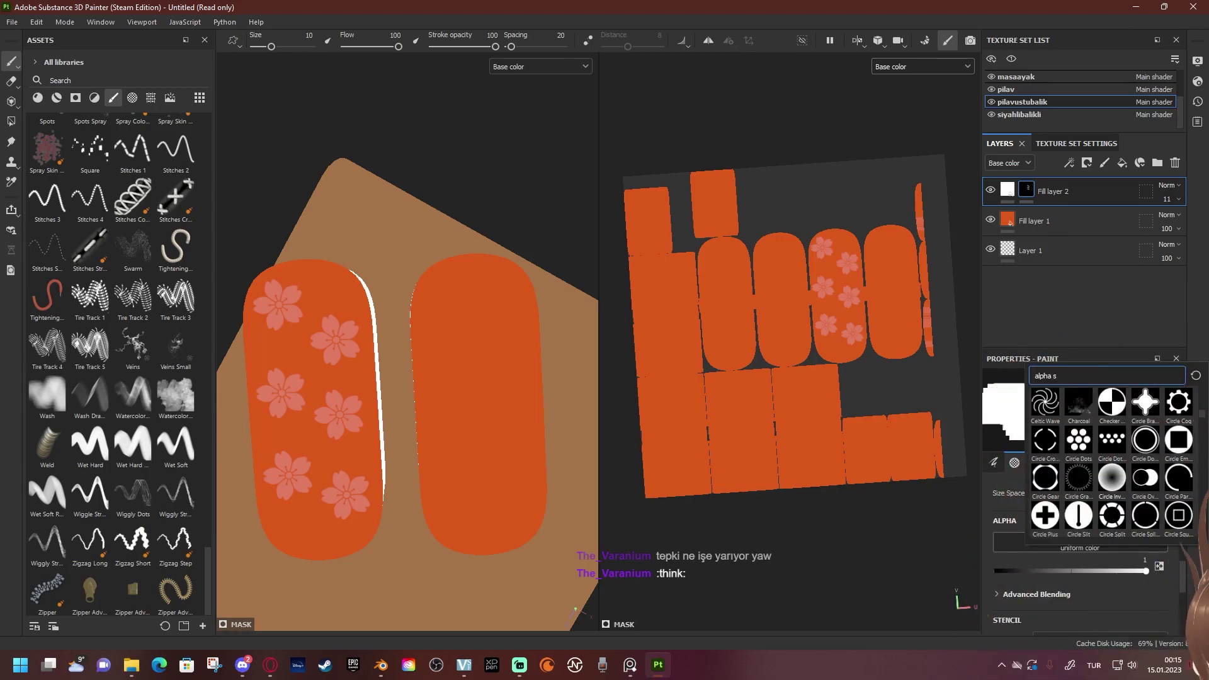
scroll(1111, 466, down, 3)
scroll(1111, 462, down, 3)
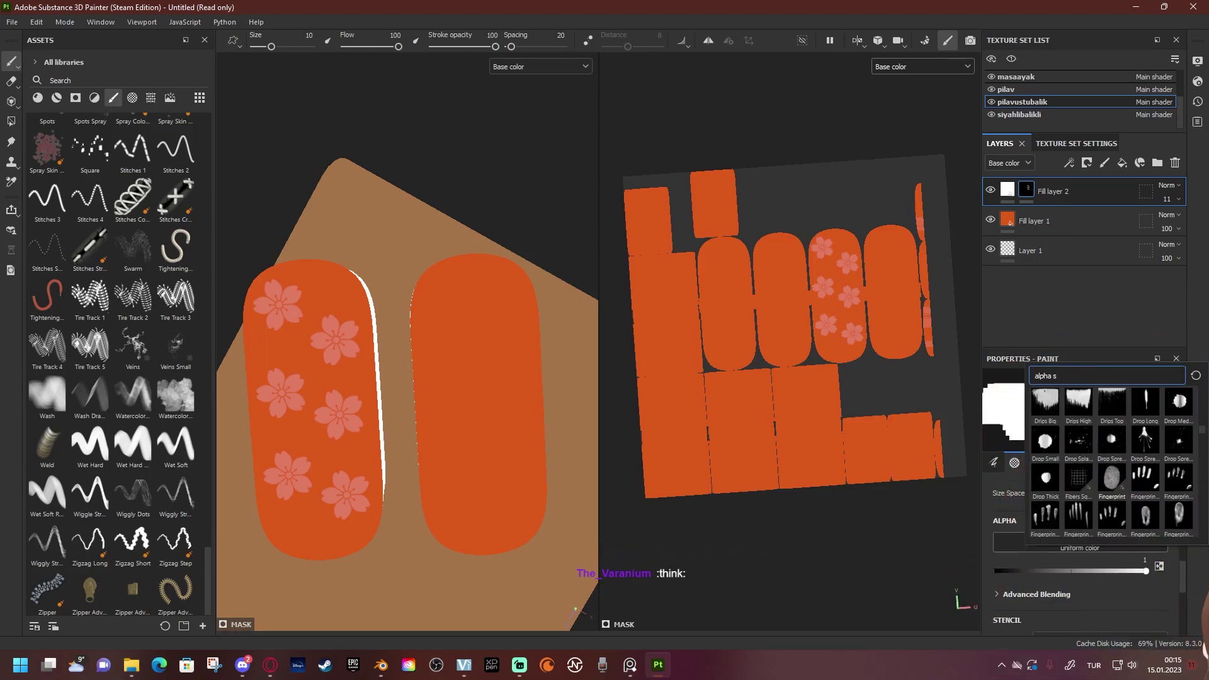
scroll(1111, 462, down, 2)
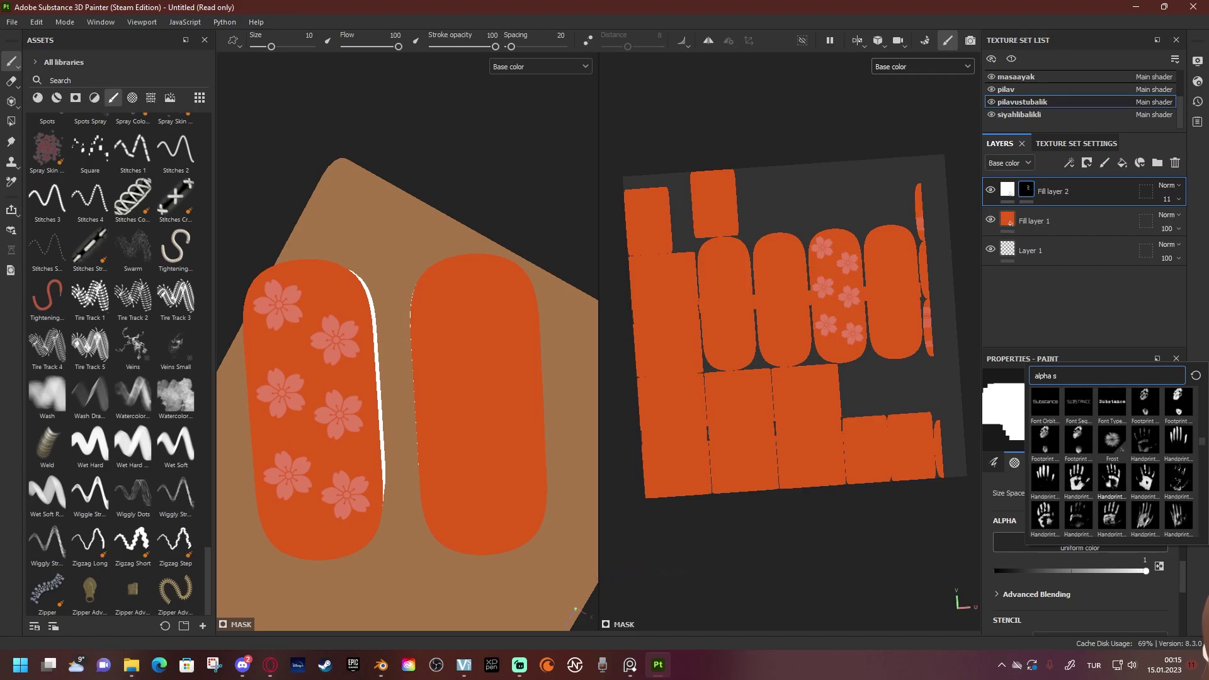
scroll(1112, 463, down, 1)
scroll(1111, 463, down, 2)
scroll(1111, 463, down, 2)
scroll(1111, 463, down, 1)
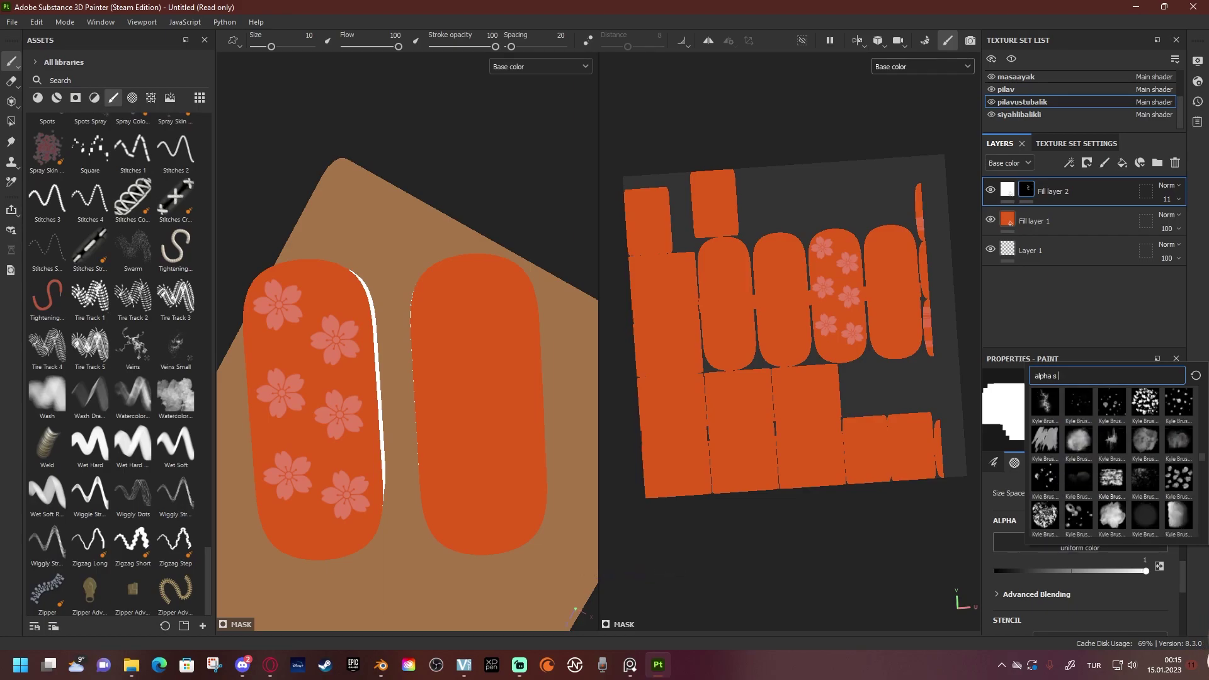
scroll(1111, 463, down, 1)
scroll(1111, 463, down, 1)
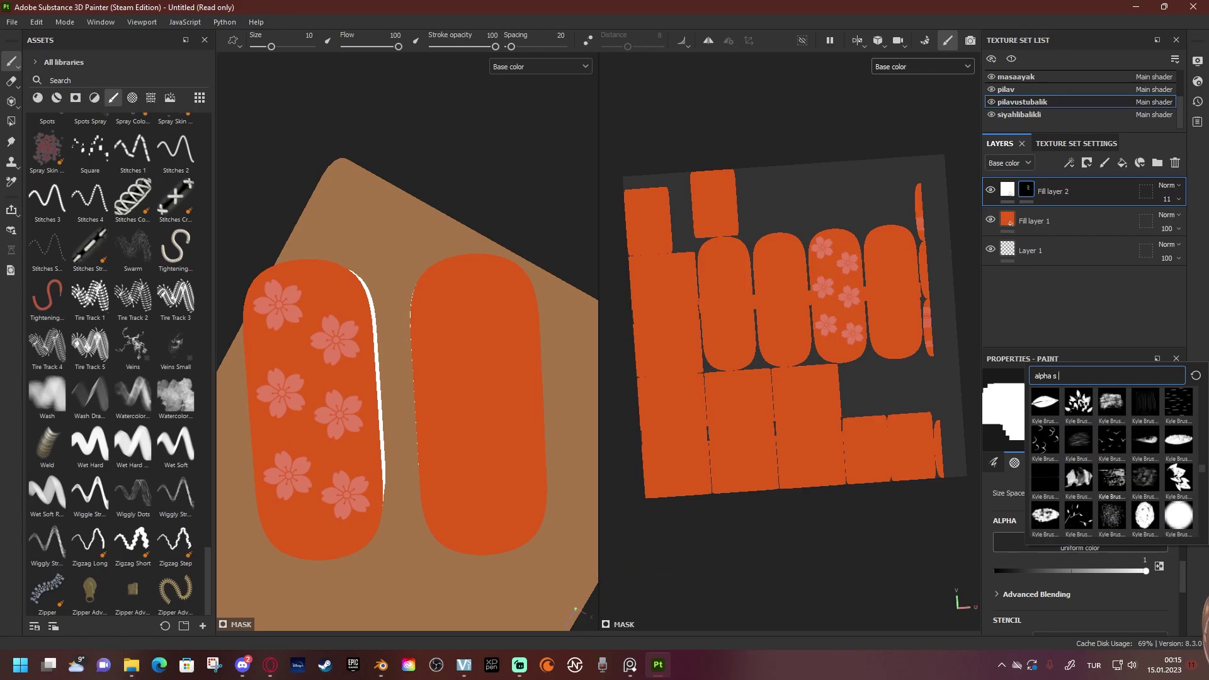
scroll(1112, 462, down, 3)
click(1178, 403)
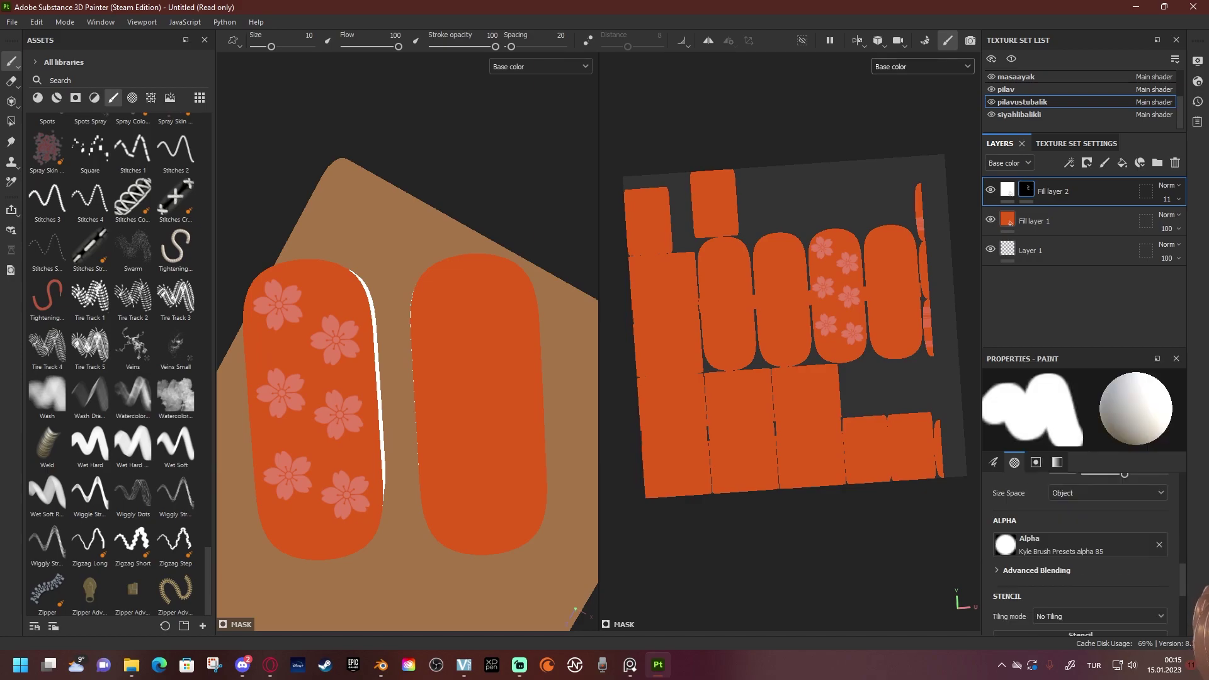
Undo a soft pink test stroke on the right salmon and review brush settings down to Grayscale, uniform value 1
drag(440, 291, 520, 431)
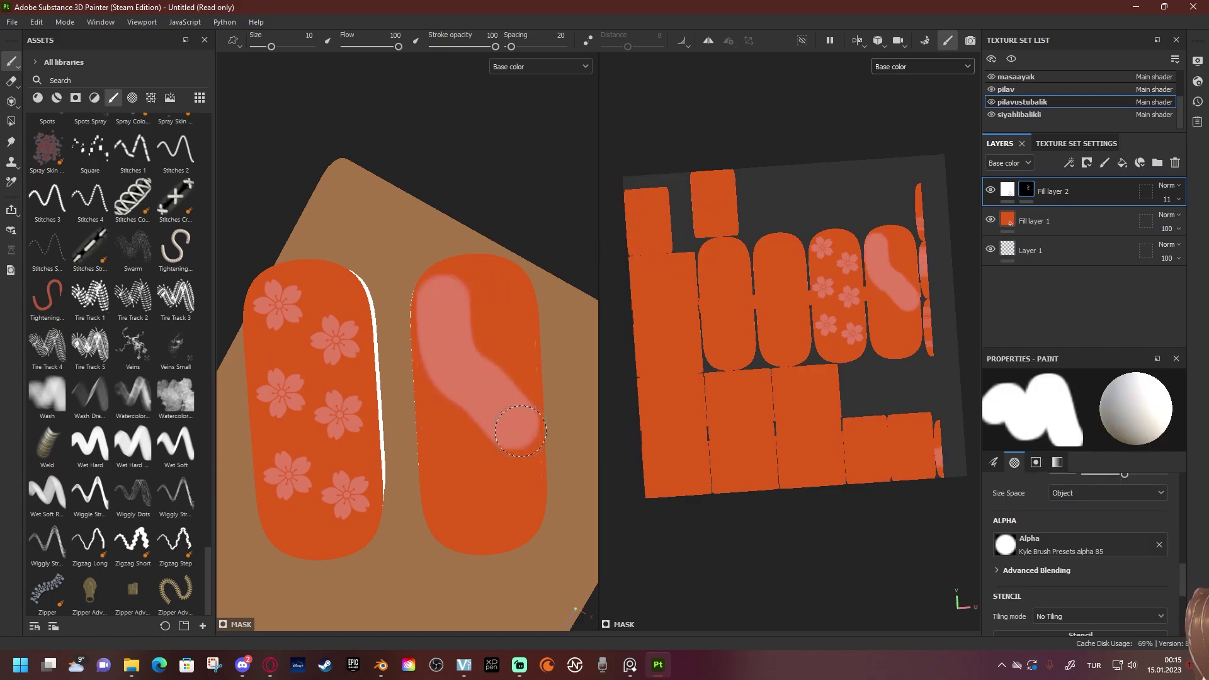
key(ctrl+z)
right_click(507, 179)
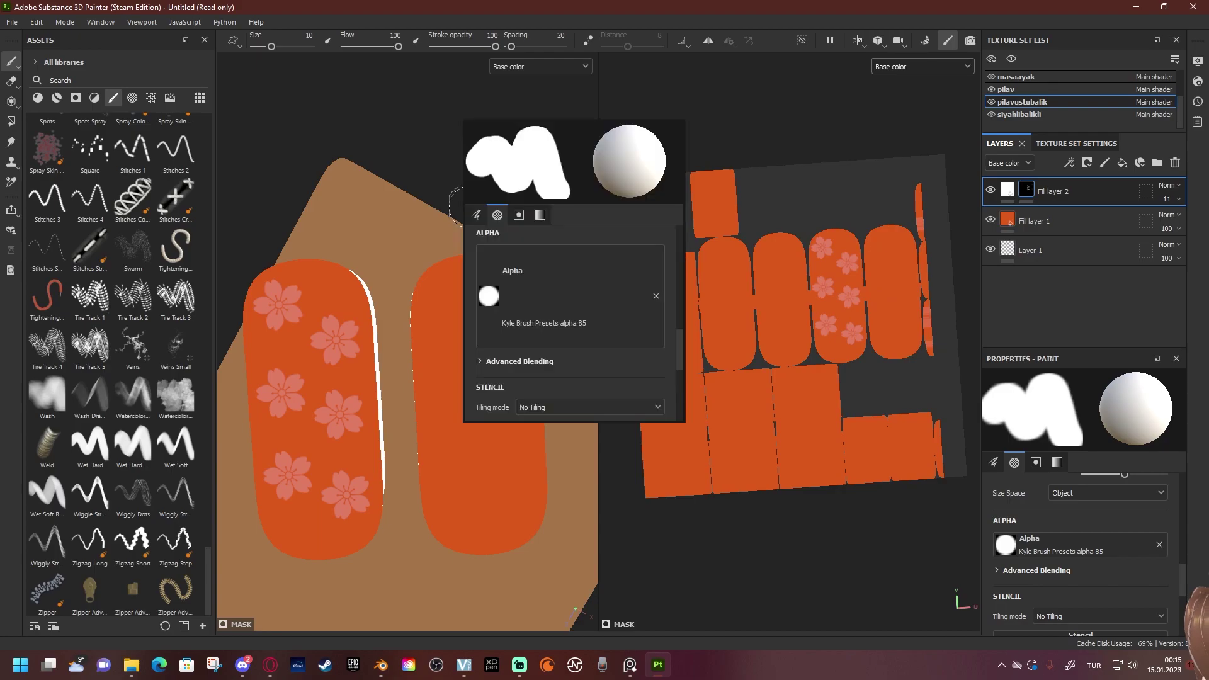
scroll(570, 302, down, 2)
scroll(570, 302, down, 1)
scroll(570, 315, down, 1)
scroll(569, 315, up, 2)
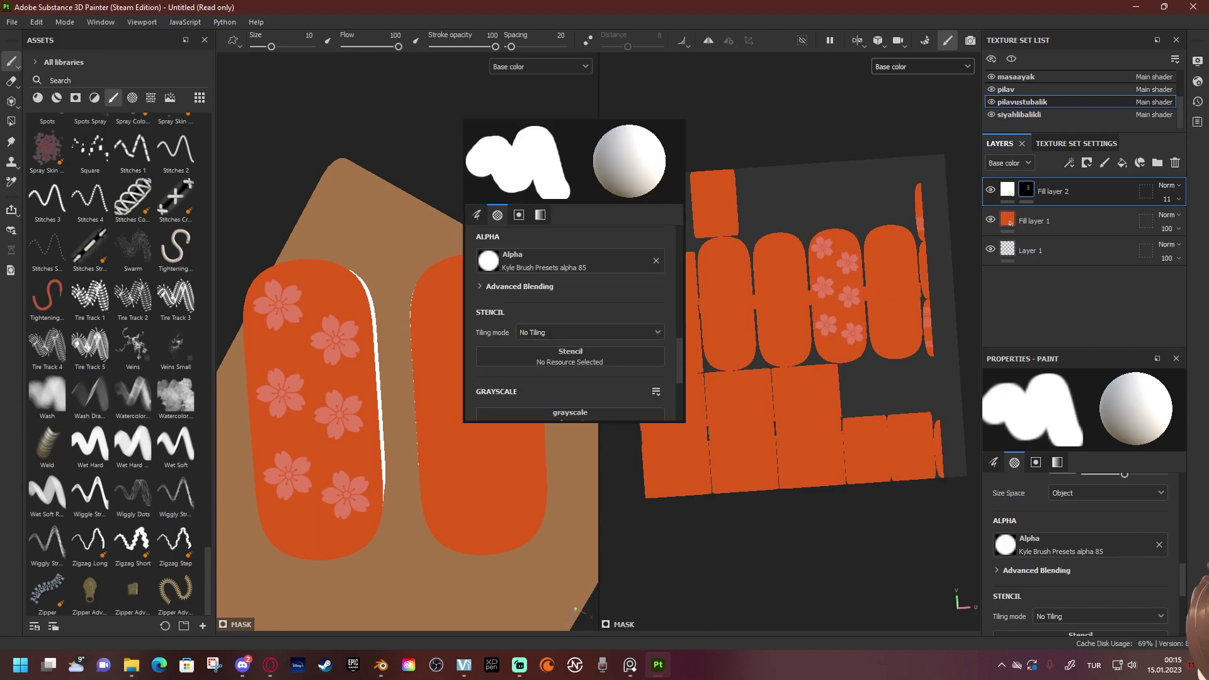
scroll(570, 315, up, 2)
scroll(570, 315, up, 2)
scroll(570, 315, up, 2)
scroll(570, 314, up, 2)
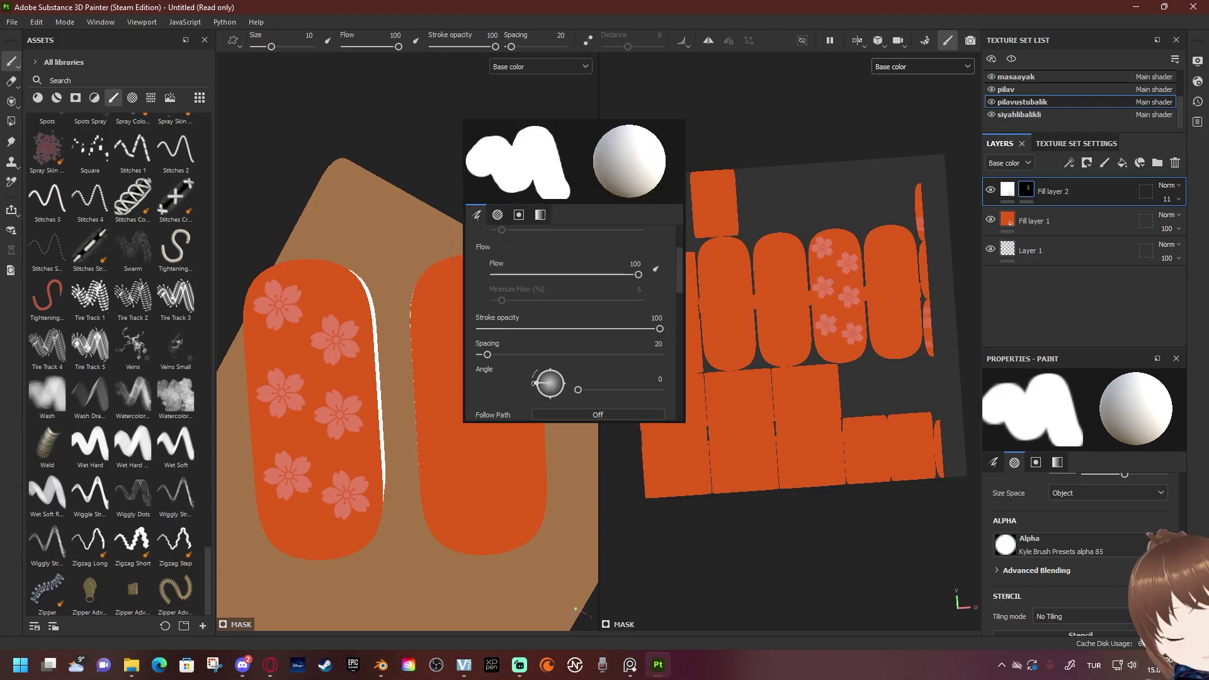
scroll(569, 315, up, 2)
scroll(570, 314, down, 3)
scroll(570, 315, down, 3)
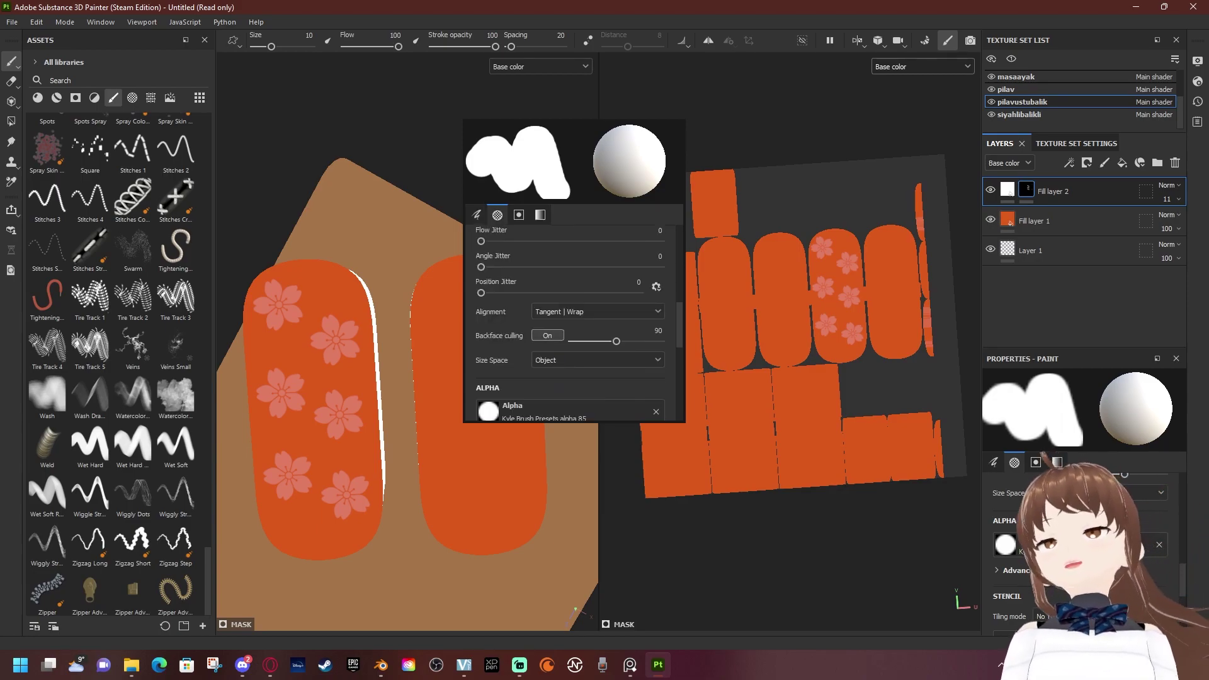
scroll(570, 315, down, 3)
scroll(570, 315, down, 2)
scroll(569, 315, down, 1)
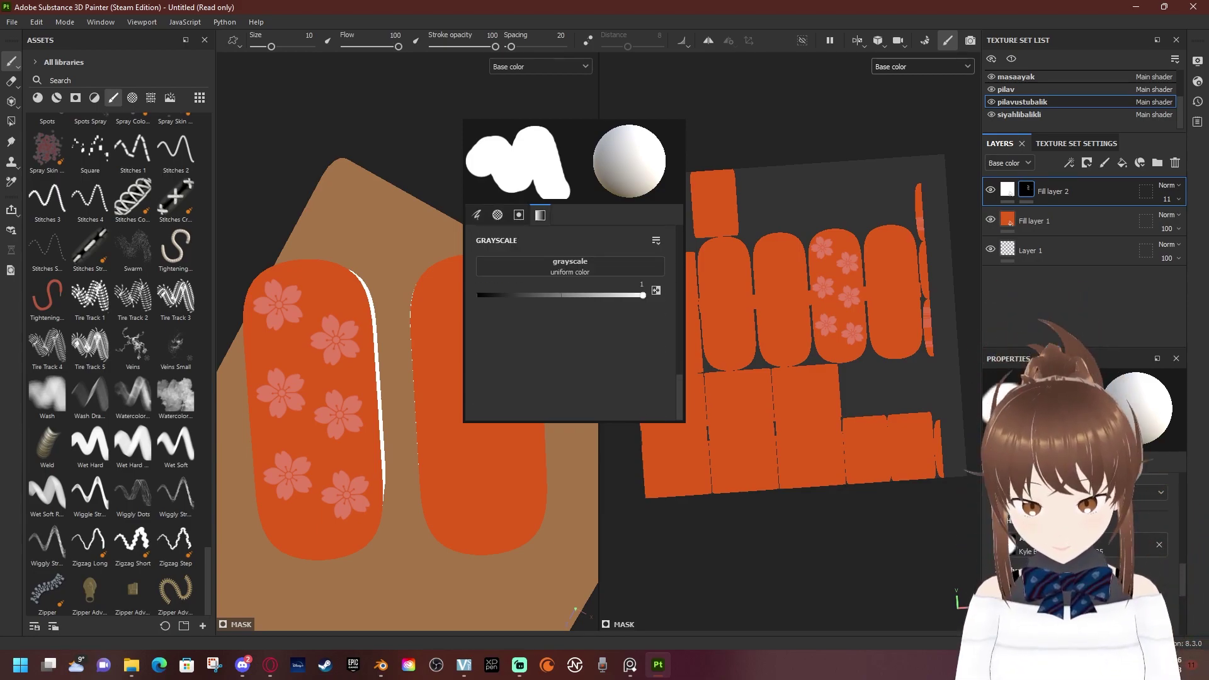
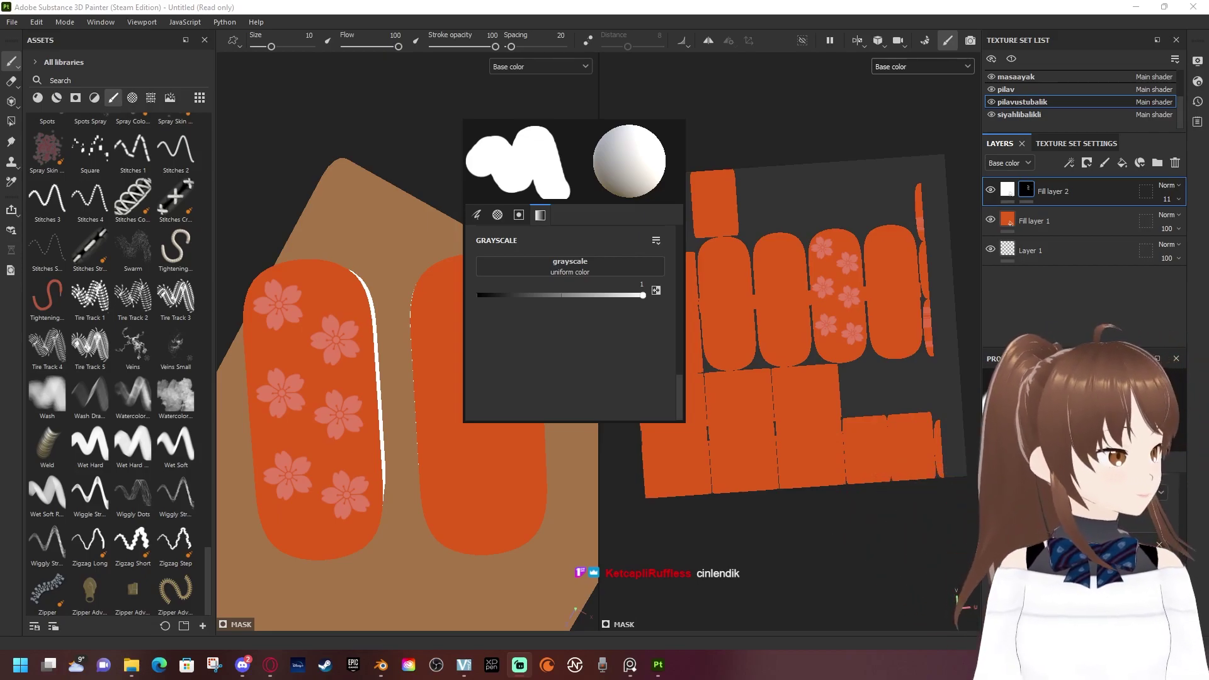
Inspect the brush's Alpha tab, then scroll back up to its Size and Flow settings
click(498, 215)
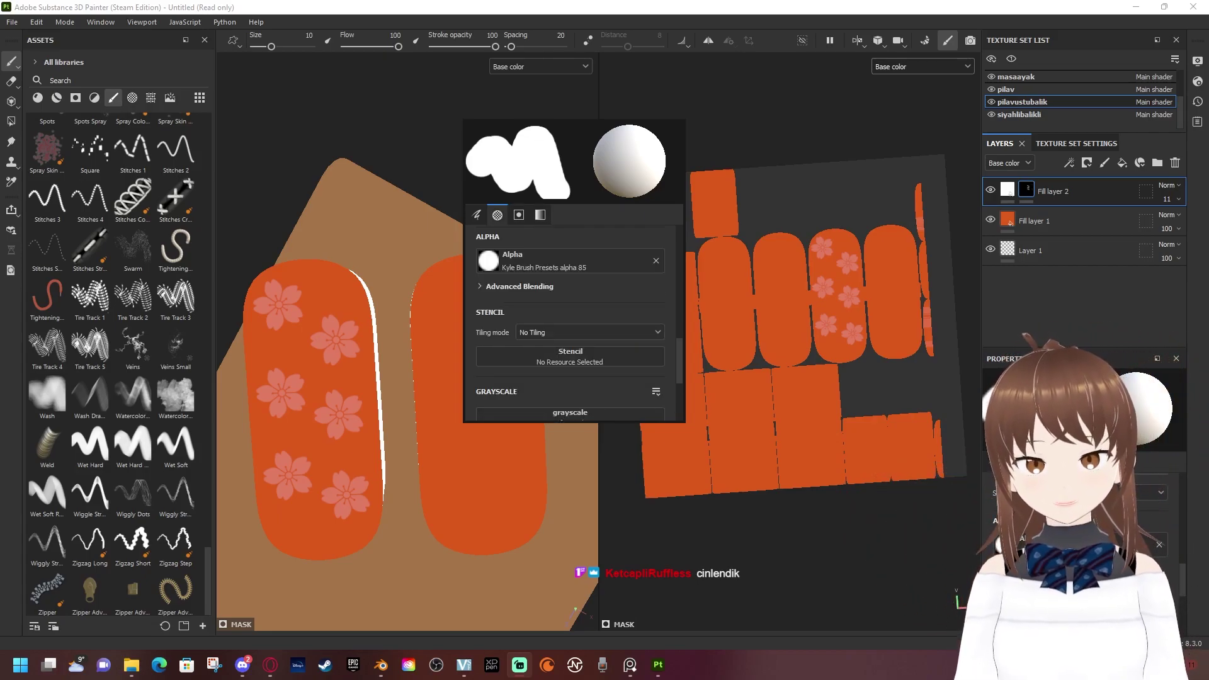
scroll(569, 315, up, 3)
scroll(570, 315, up, 3)
scroll(570, 315, up, 3)
scroll(570, 314, up, 2)
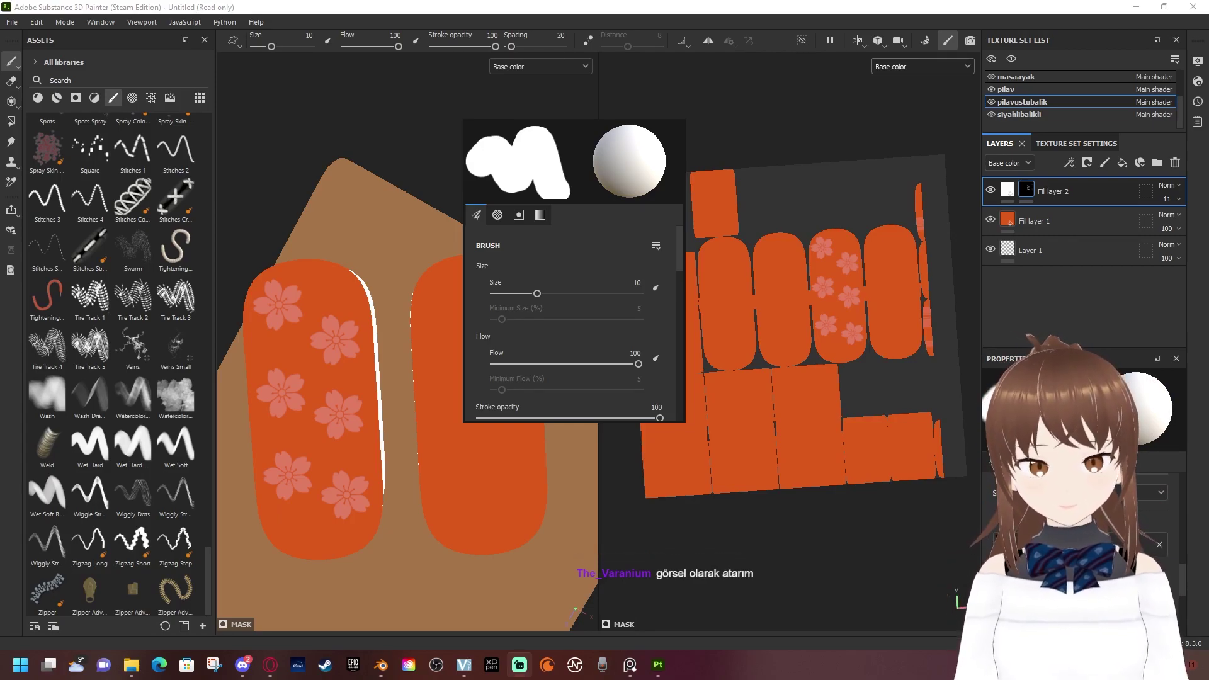
Try pale diagonal test stripes on the salmon and undo them
scroll(707, 255, up, 2)
scroll(707, 255, up, 2)
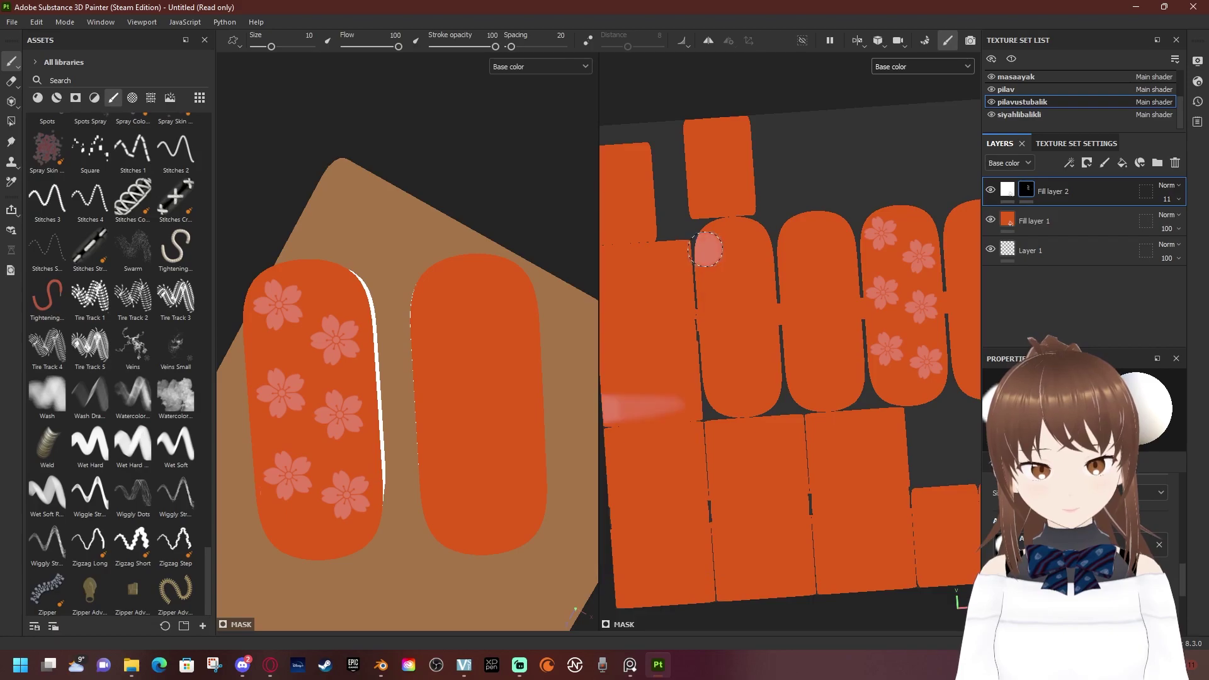
drag(766, 293, 771, 294)
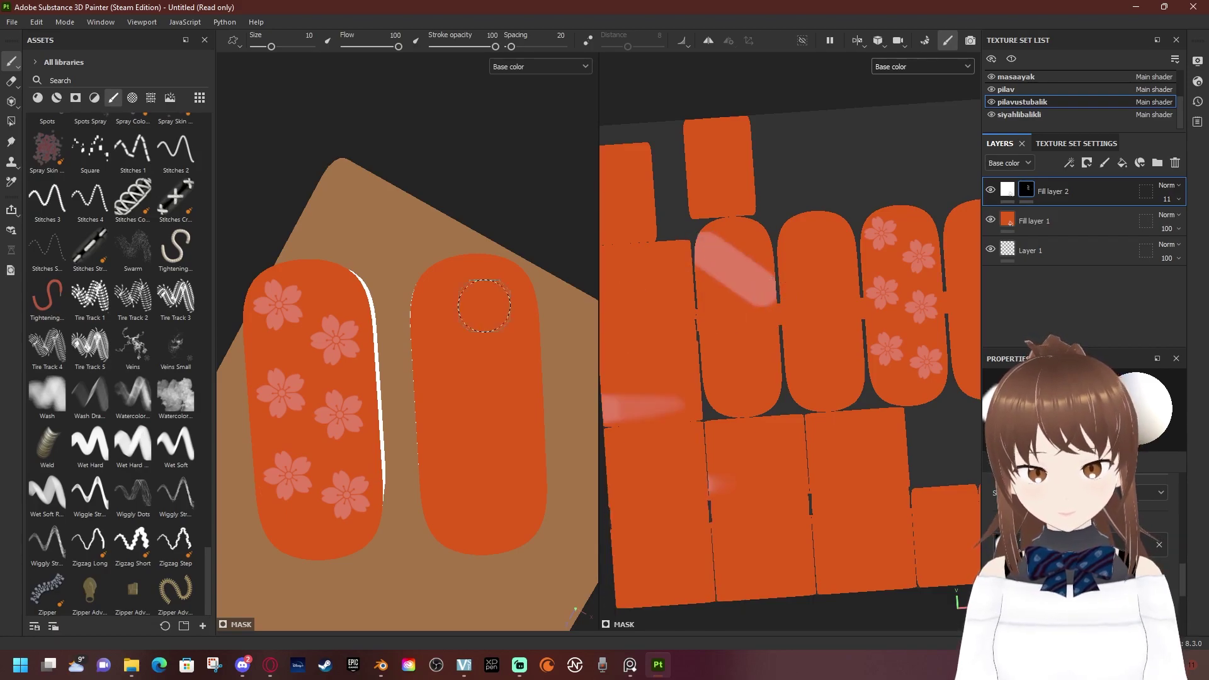
key(ctrl+z)
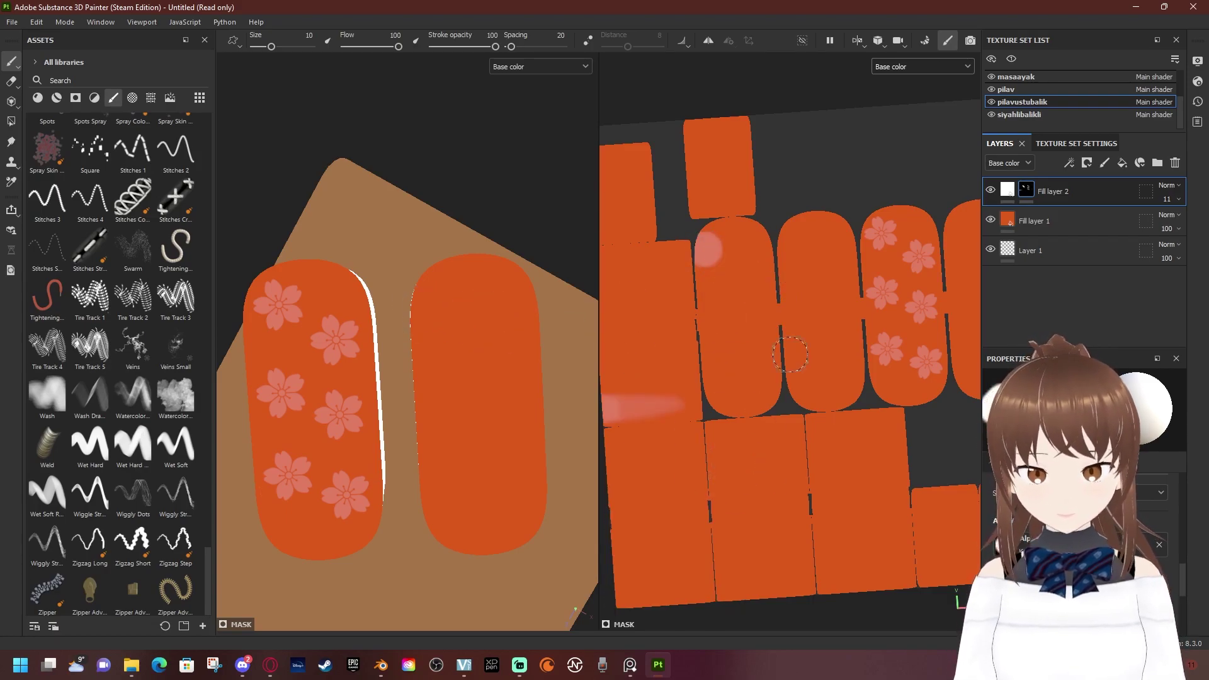
drag(797, 250, 830, 294)
scroll(879, 328, down, 2)
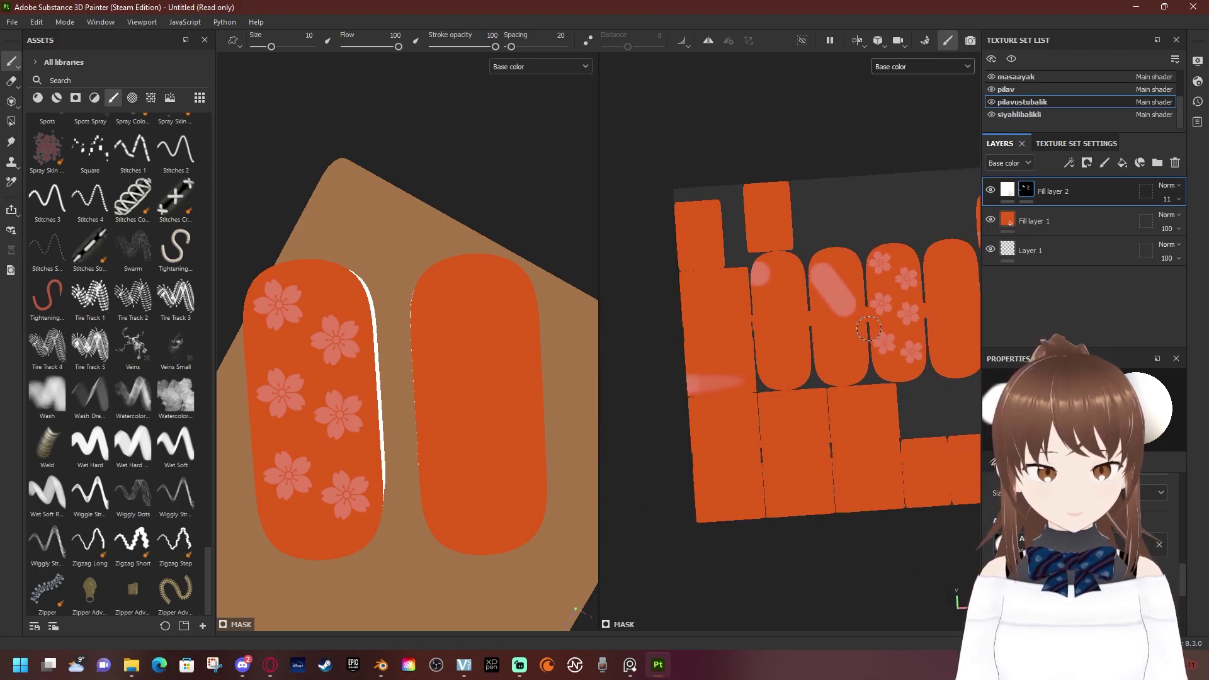
key(ctrl+z)
key(ctrl+z)
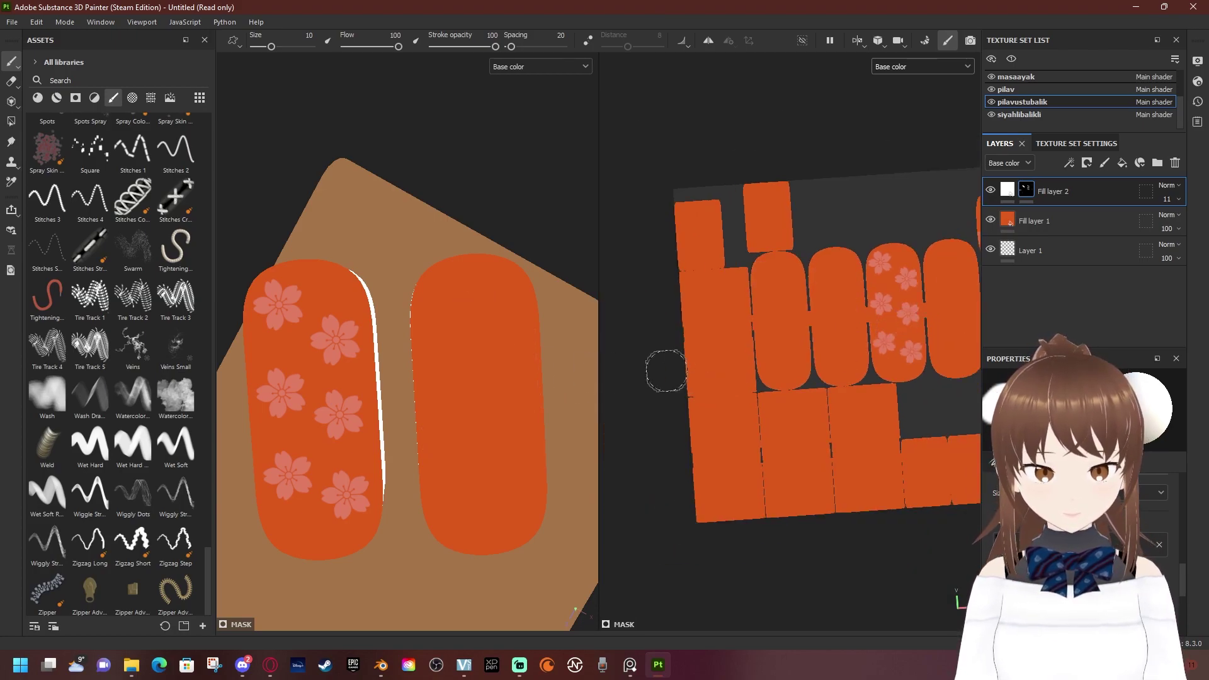
Dab pink and paint a diagonal pink stripe across the salmon UV island
alt+drag(937, 359, 819, 378)
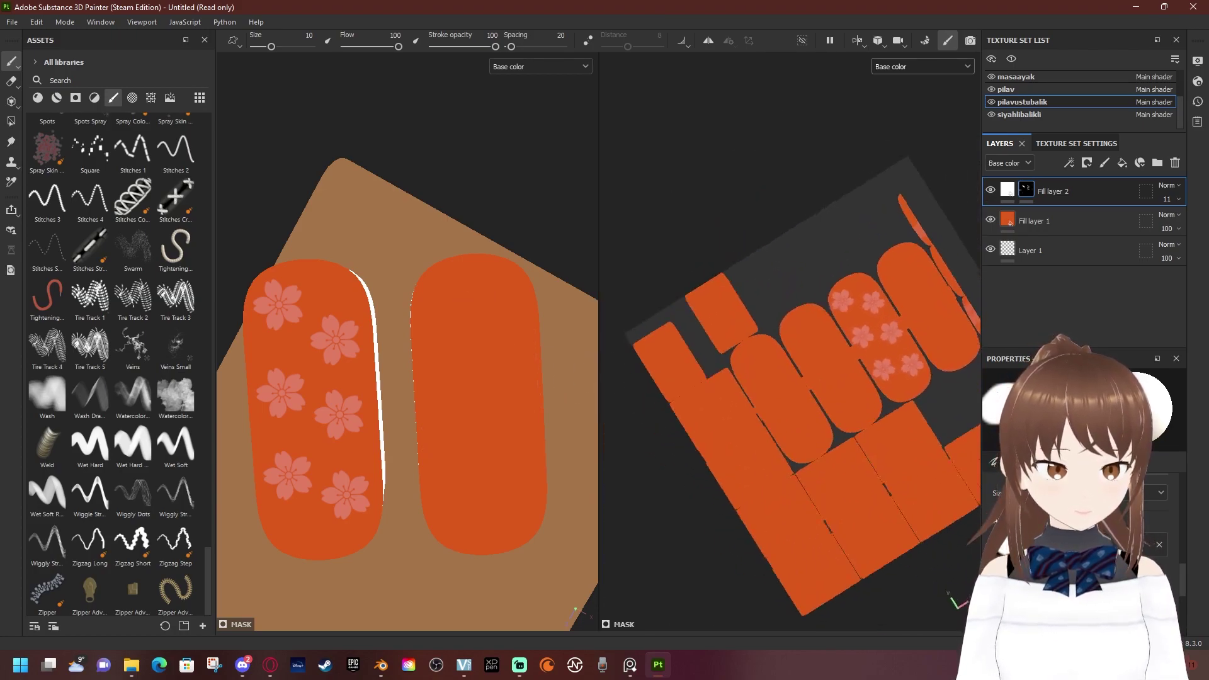
scroll(780, 384, up, 3)
scroll(780, 384, up, 2)
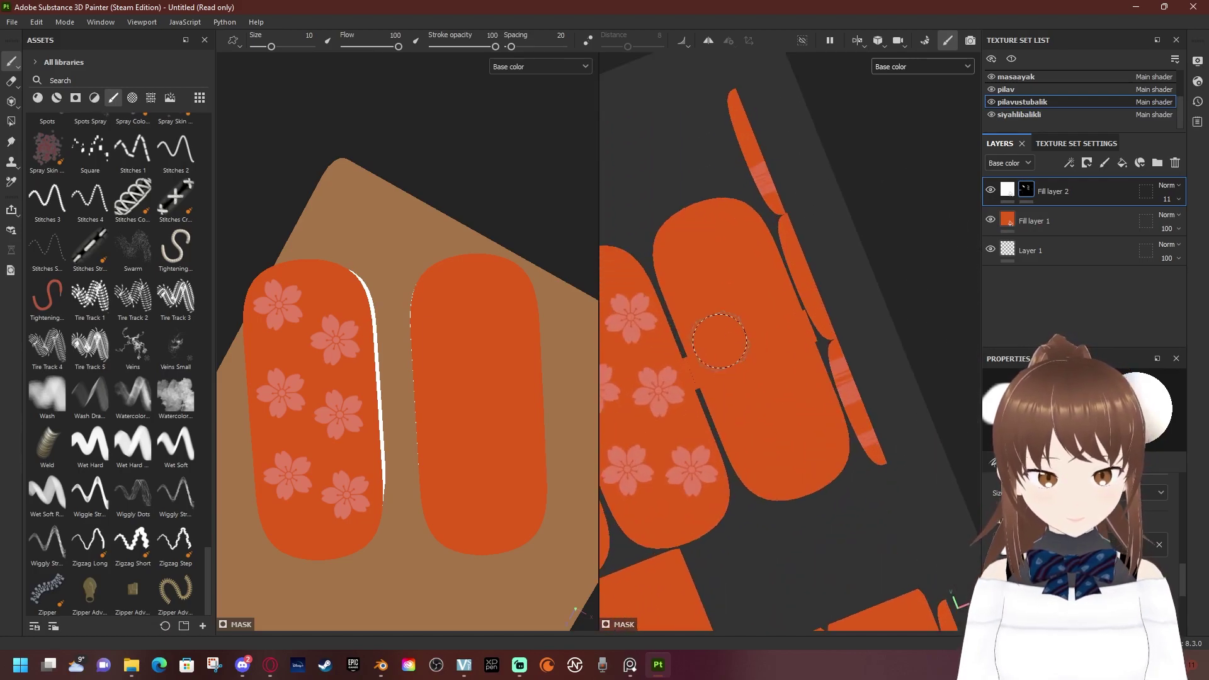
click(668, 257)
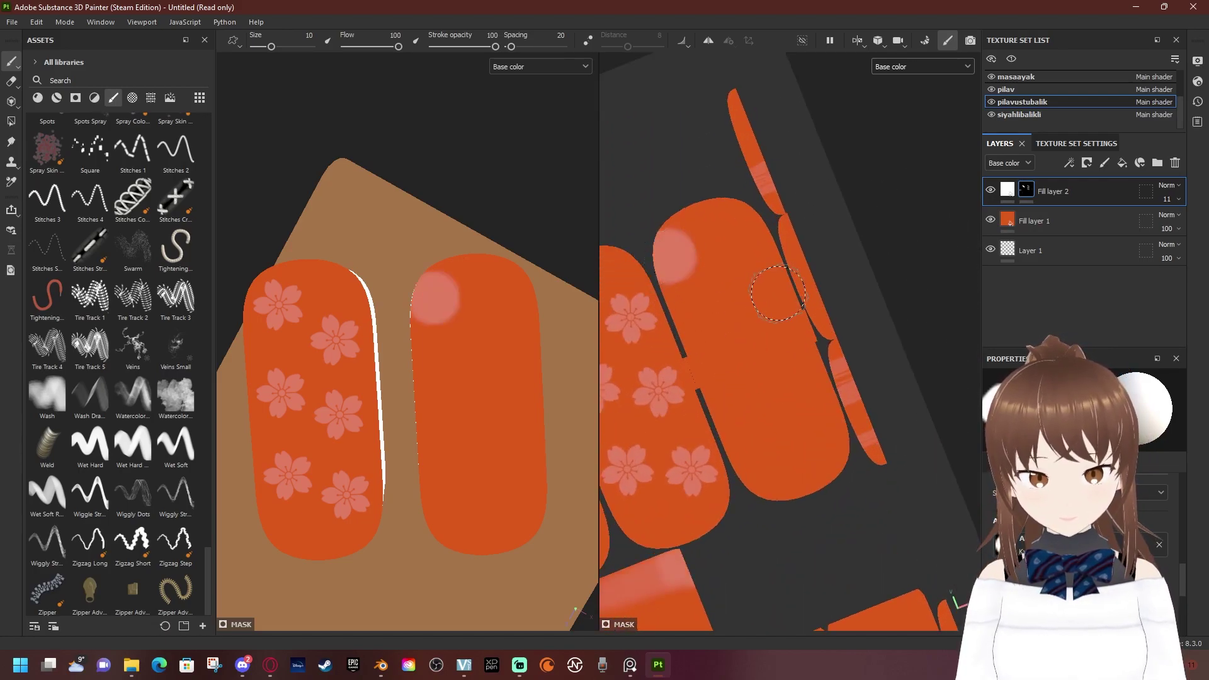
drag(806, 318, 667, 245)
scroll(476, 316, up, 2)
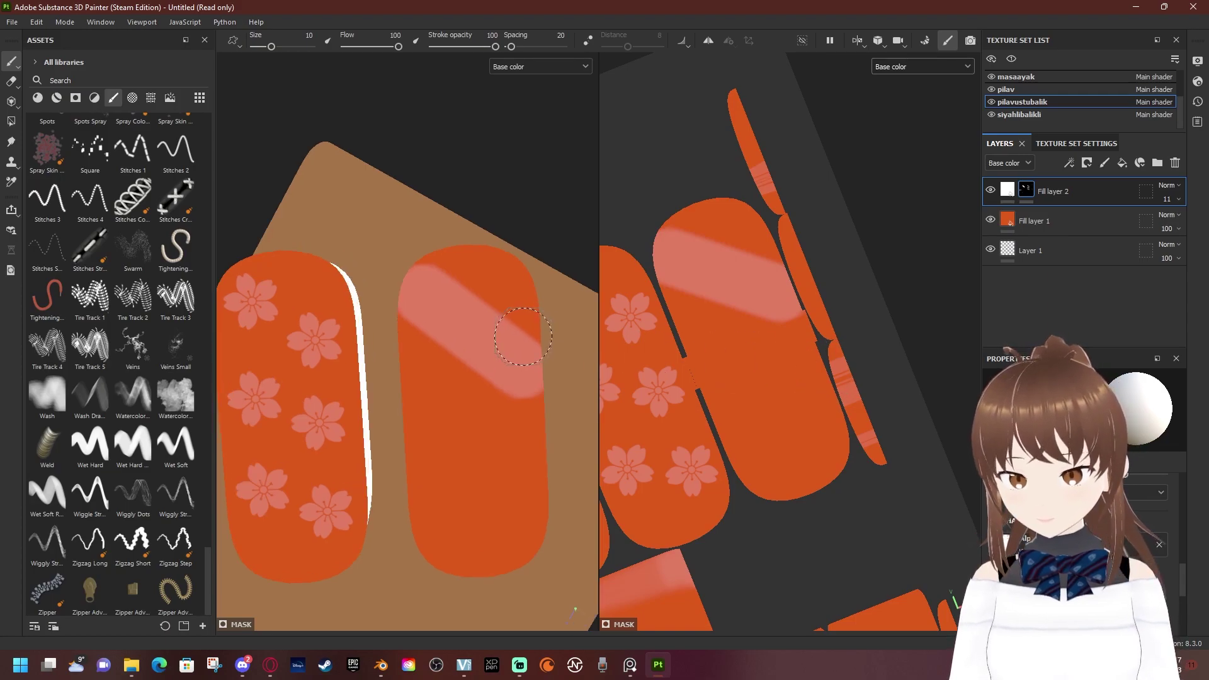
scroll(476, 316, up, 1)
key(ctrl+z)
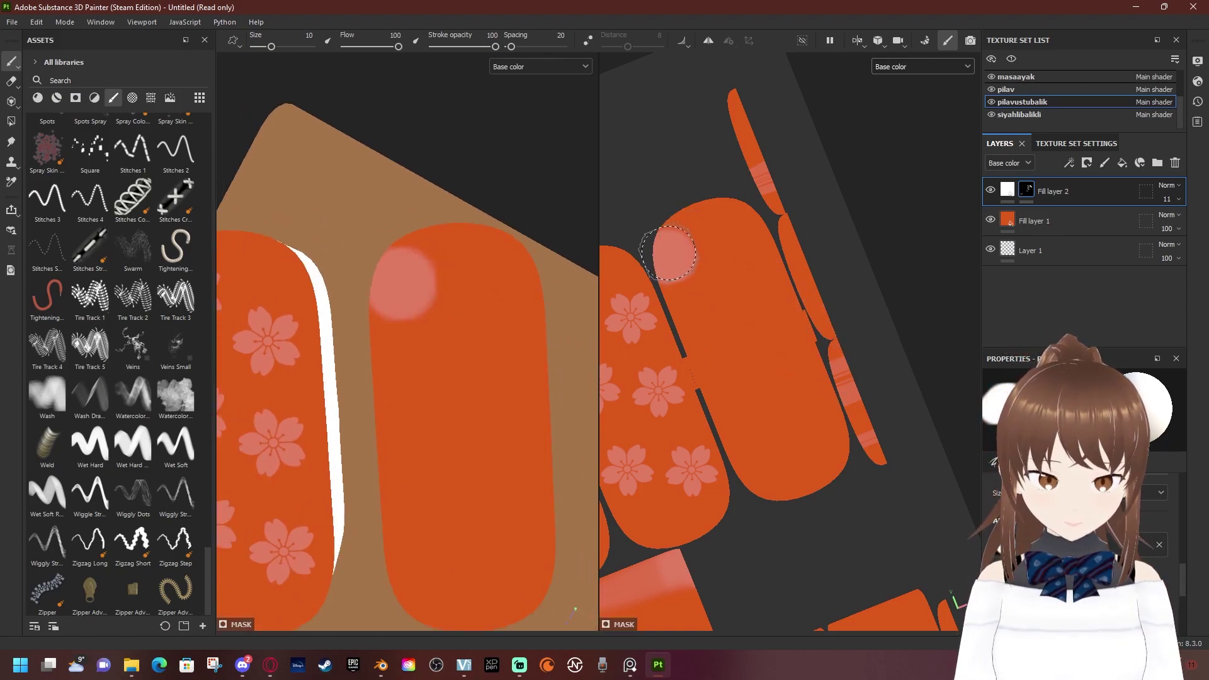
key(ctrl+y)
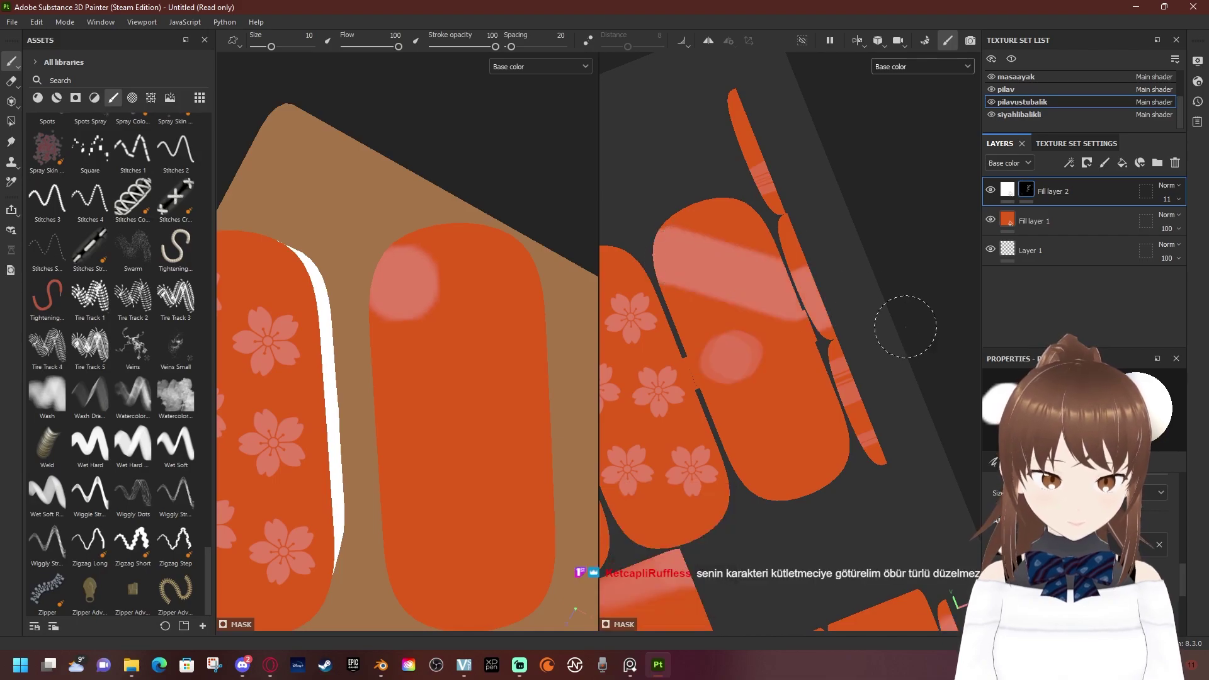
scroll(731, 352, up, 2)
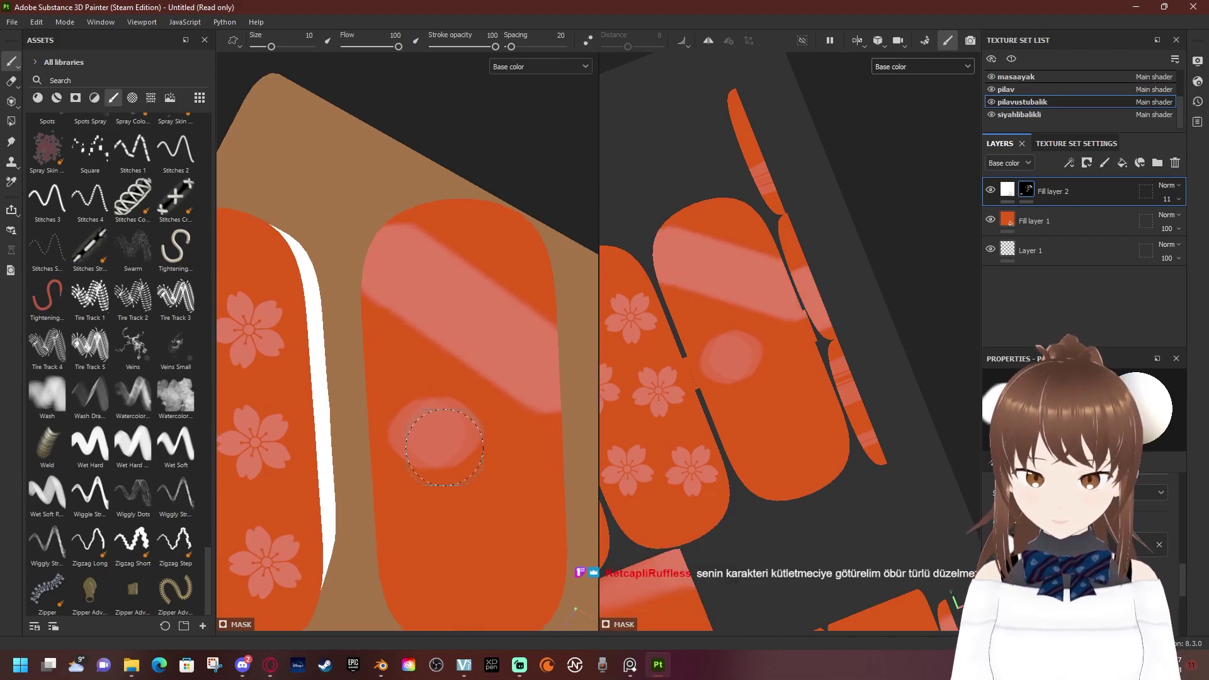
scroll(793, 378, up, 2)
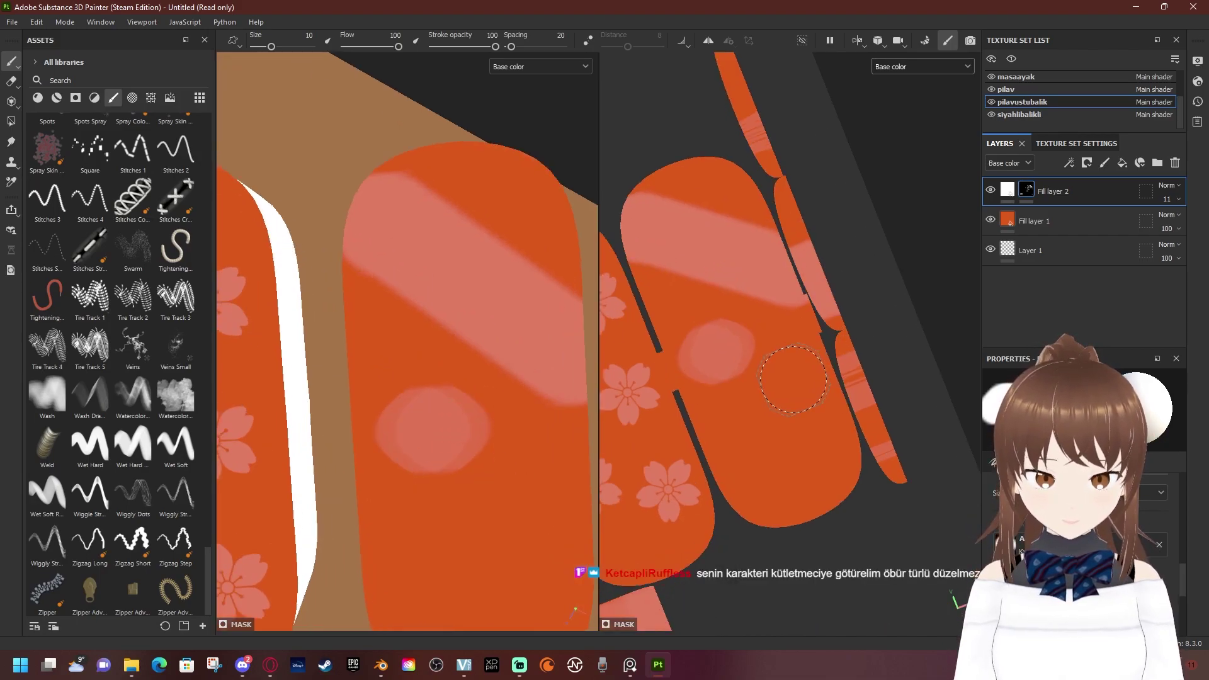
Shift-click a straight pink stripe, undo all pink strokes, then switch to Discord
click(680, 318)
key(shift)
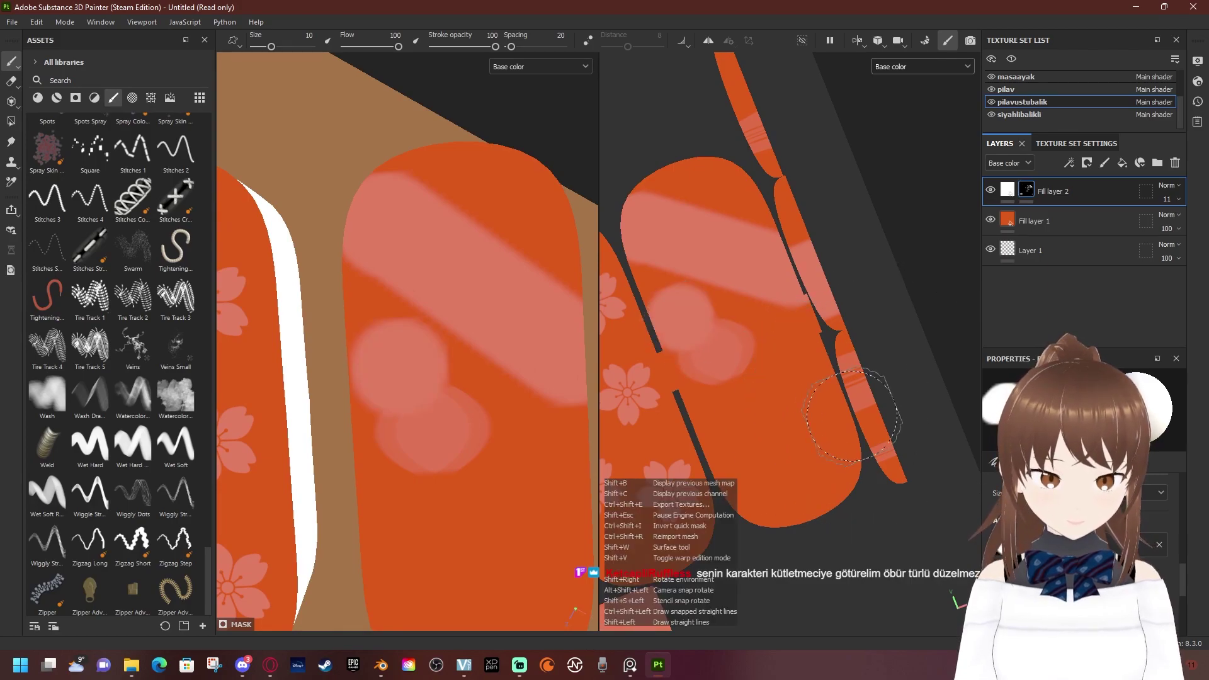
shift+click(856, 413)
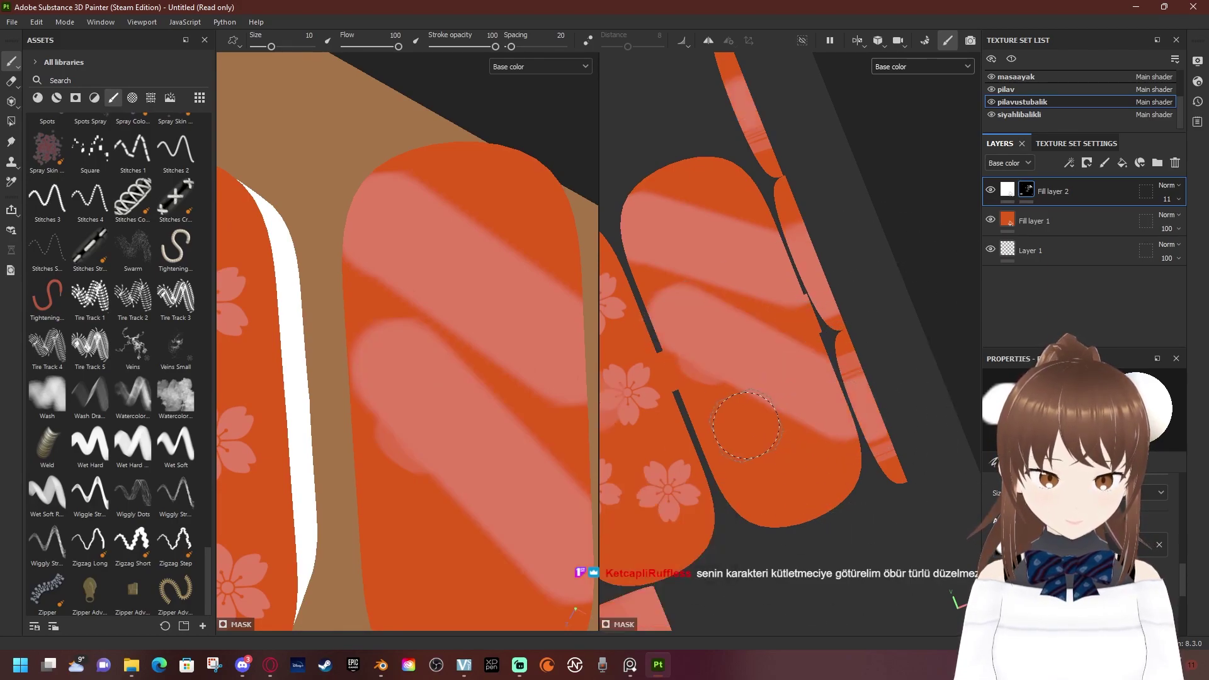
scroll(745, 426, down, 1)
alt+drag(486, 396, 536, 384)
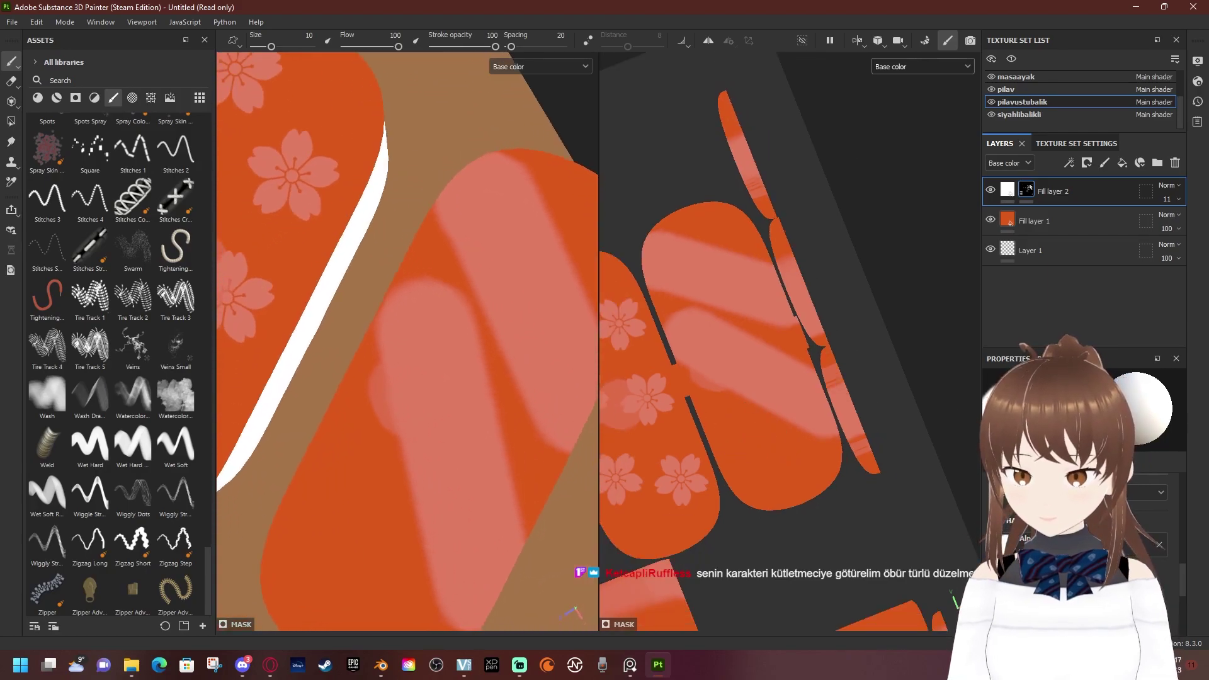
key(ctrl+z)
key(ctrl+z)
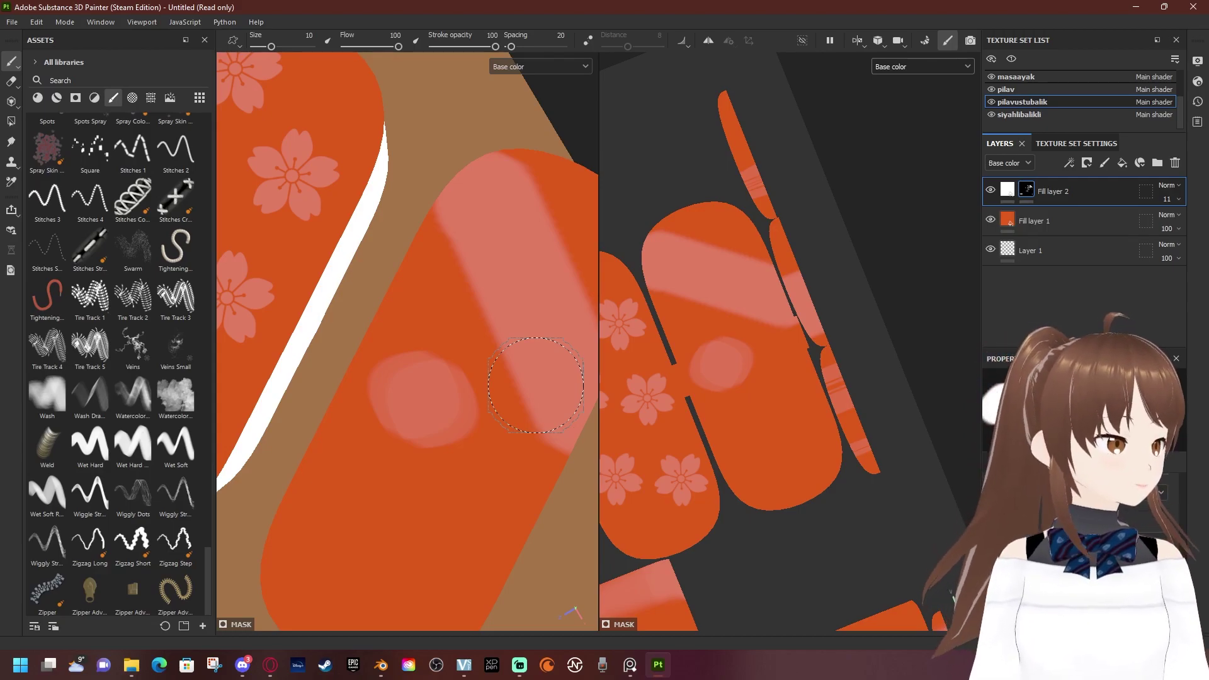
key(ctrl+z)
key(ctrl+z)
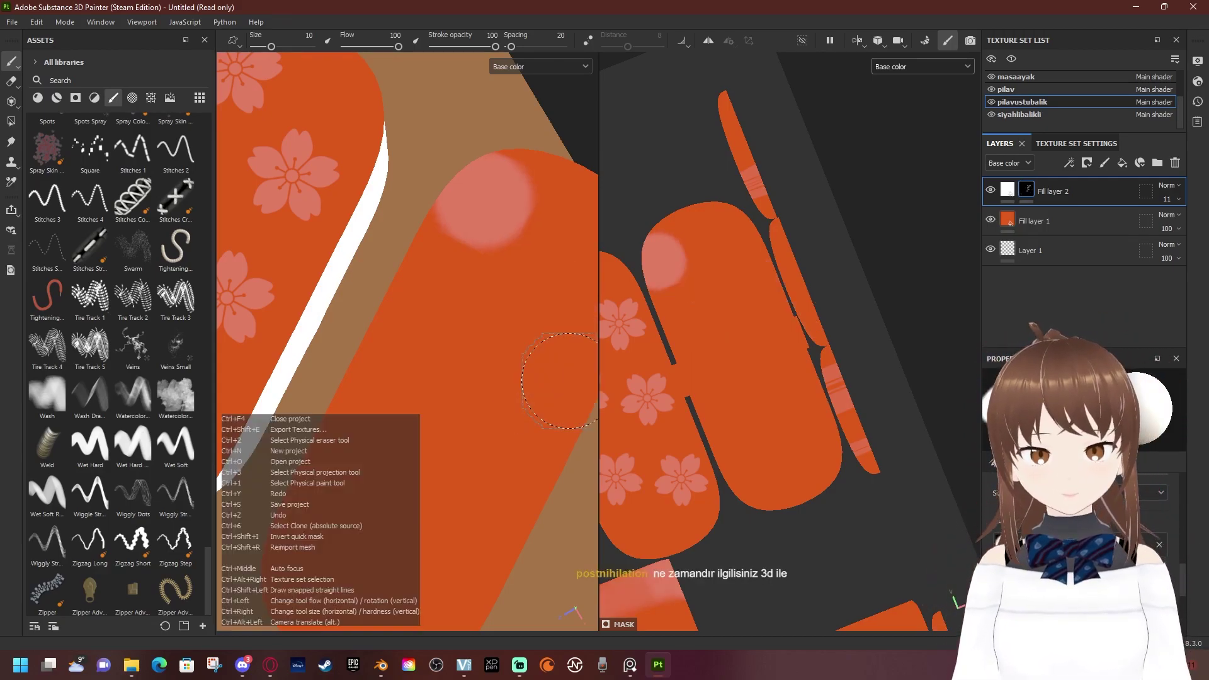
key(ctrl+z)
scroll(560, 381, up, 1)
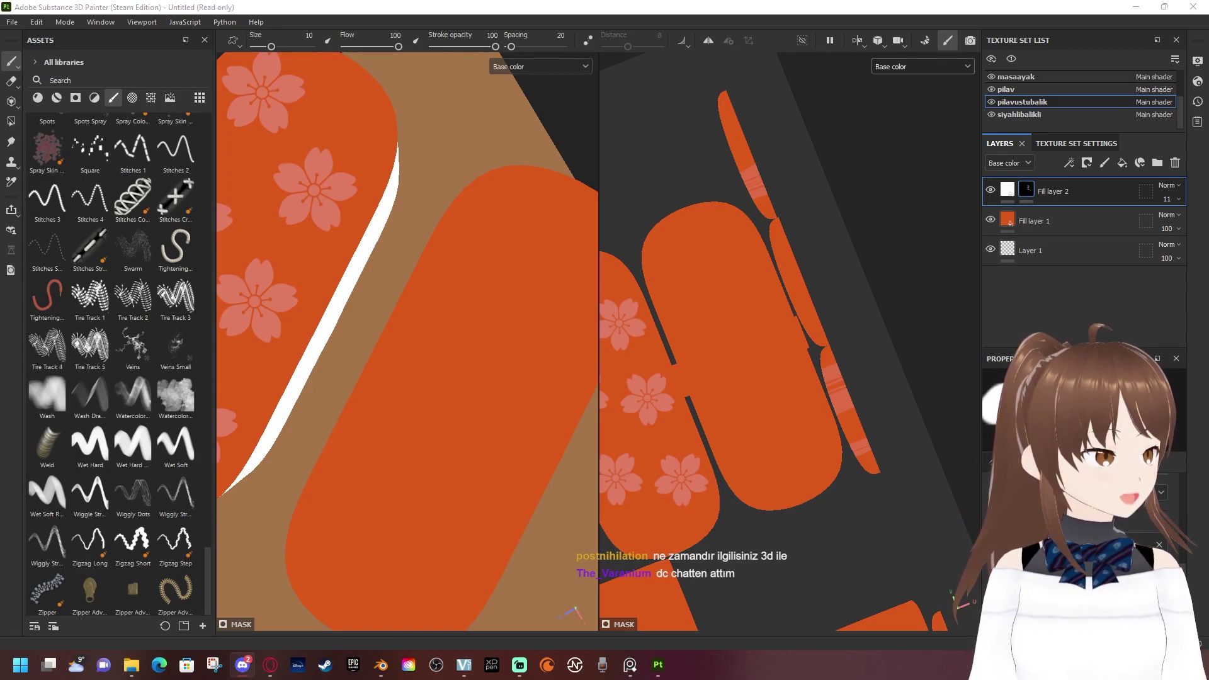
key(super+shift+Left)
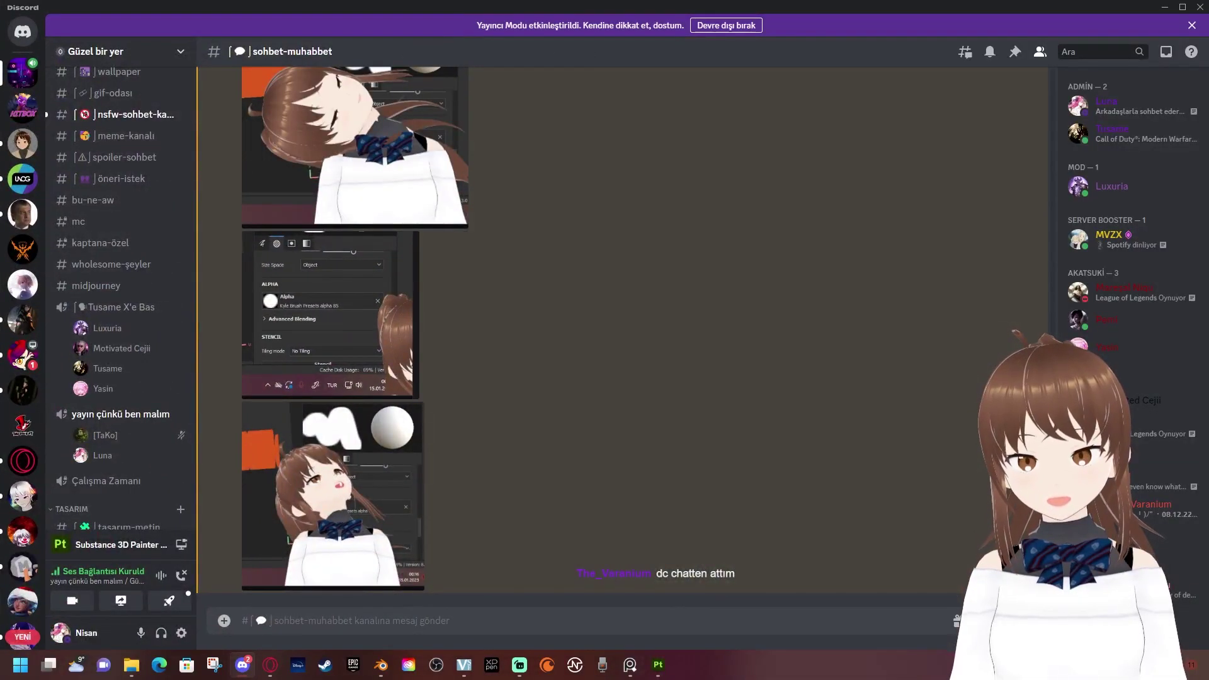
View the last shared chat screenshot full size, then close it
click(333, 496)
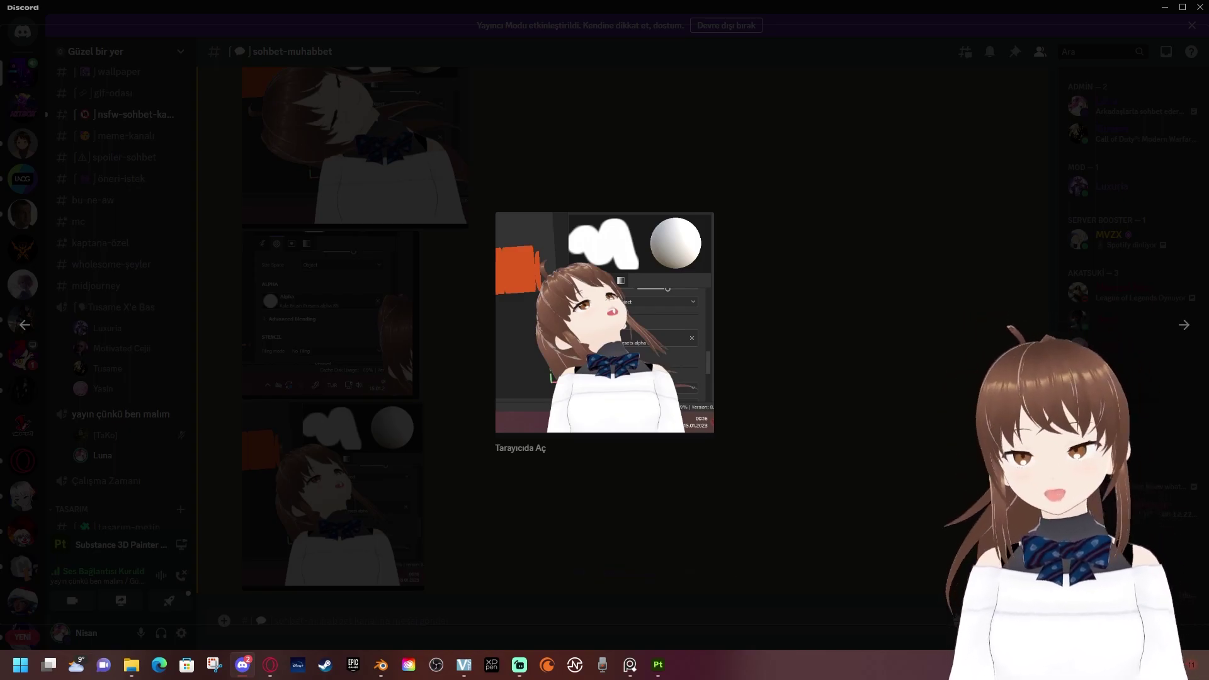
key(Escape)
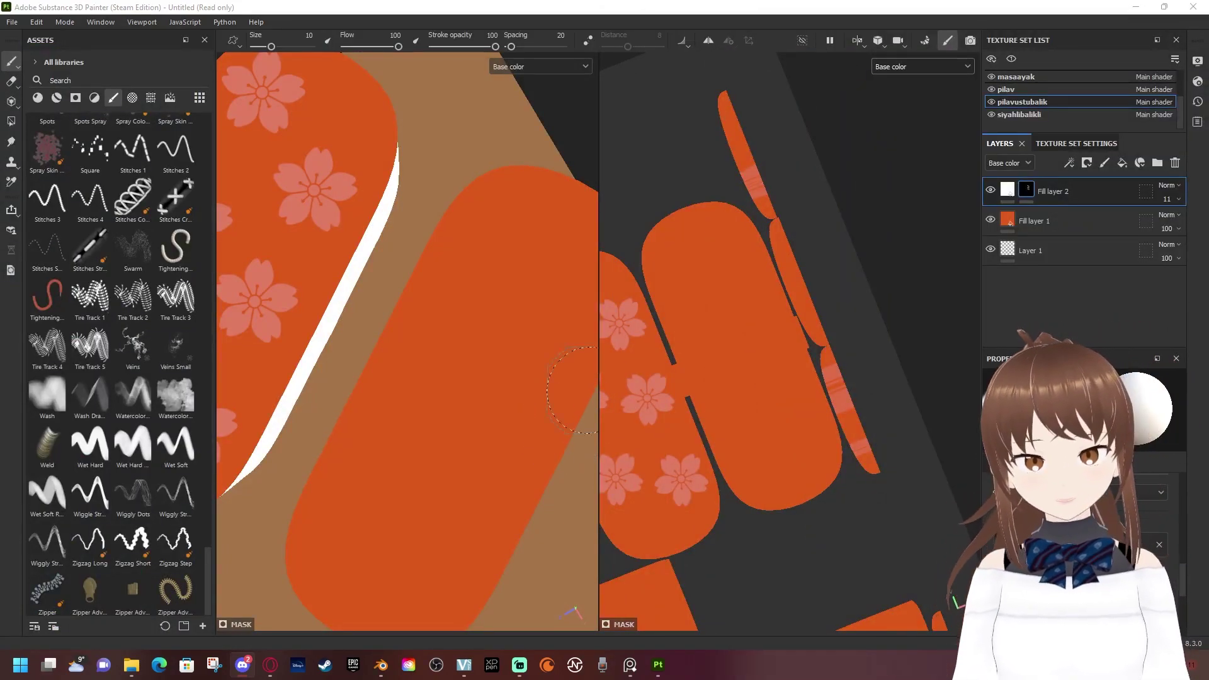
Give the brush a circular alpha shape from the alpha list
scroll(637, 396, down, 2)
scroll(484, 321, down, 2)
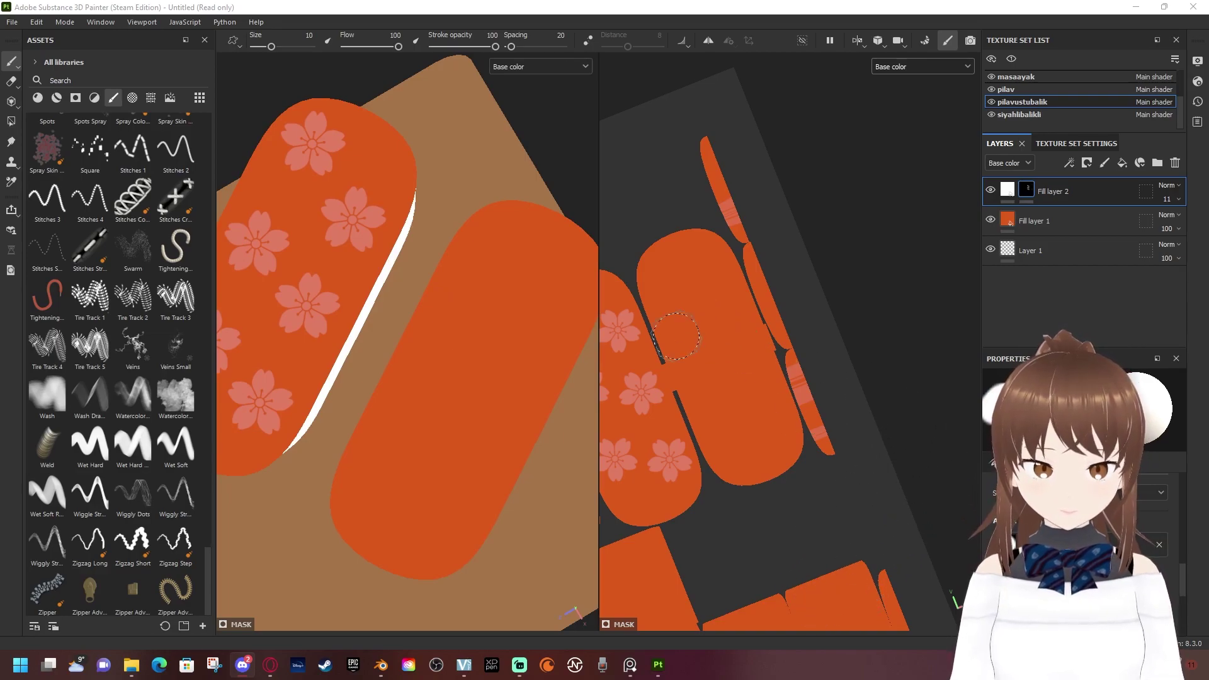
scroll(740, 287, up, 2)
click(1083, 410)
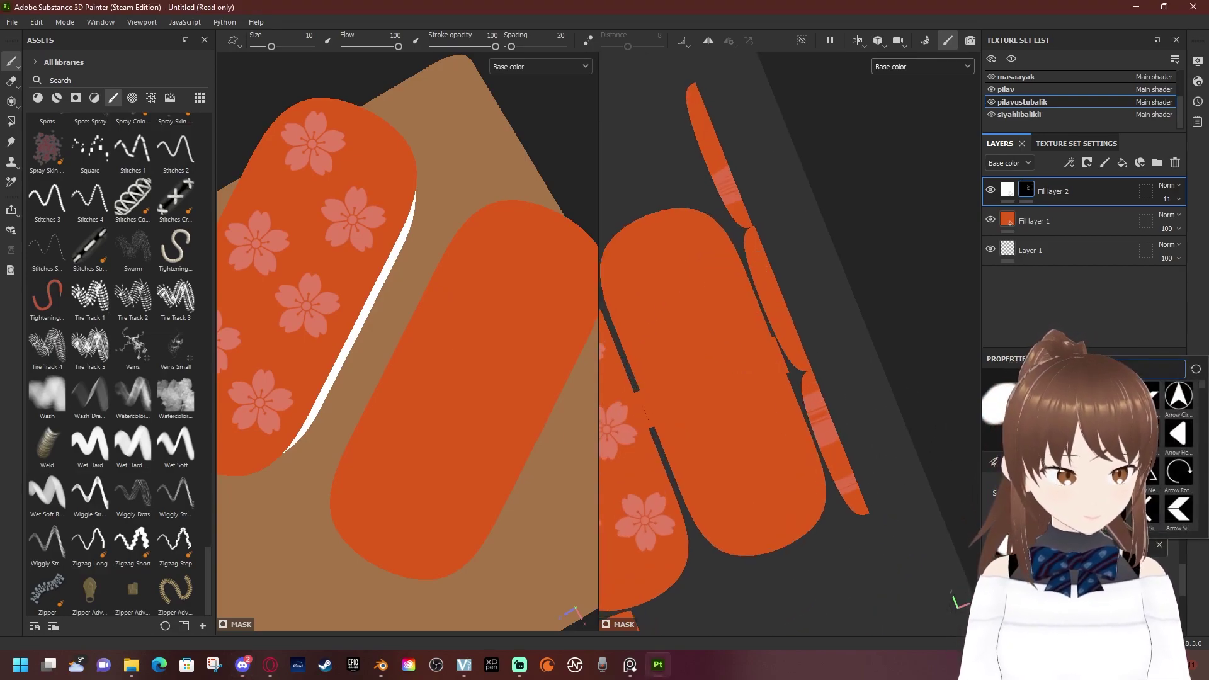
scroll(1158, 453, down, 3)
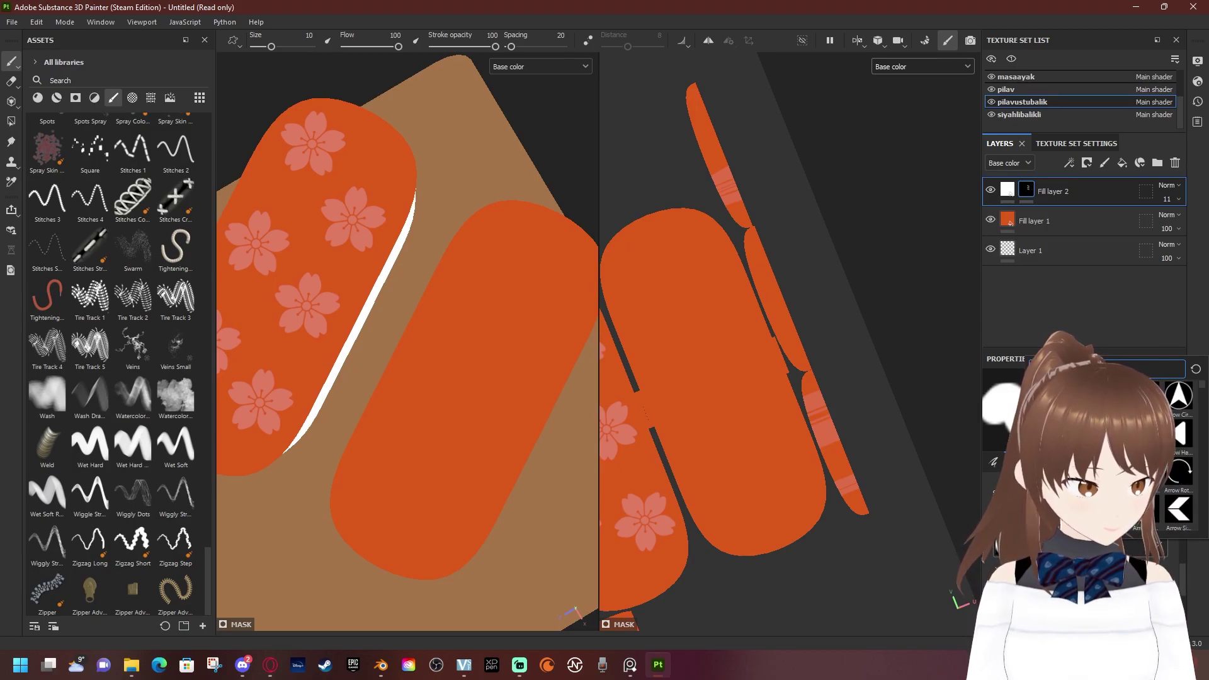
scroll(1158, 454, down, 2)
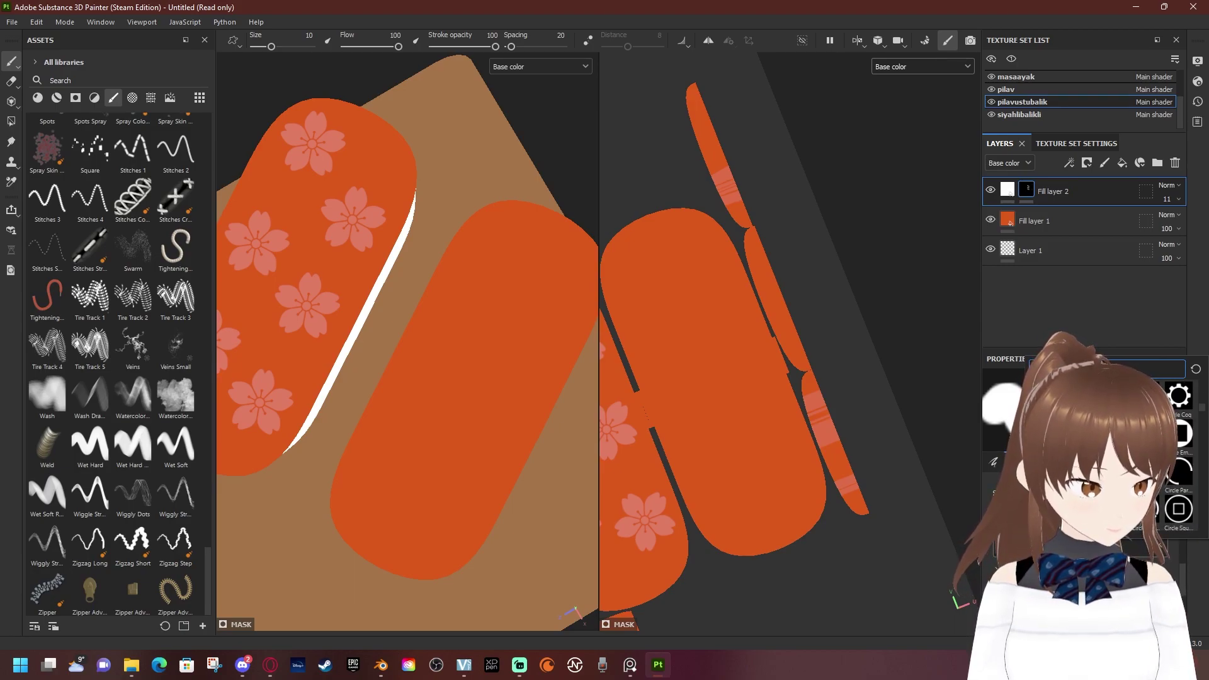
click(1178, 471)
Paint soft pale diagonal test stripes on the salmon, undo both, and zoom in
drag(652, 327, 726, 394)
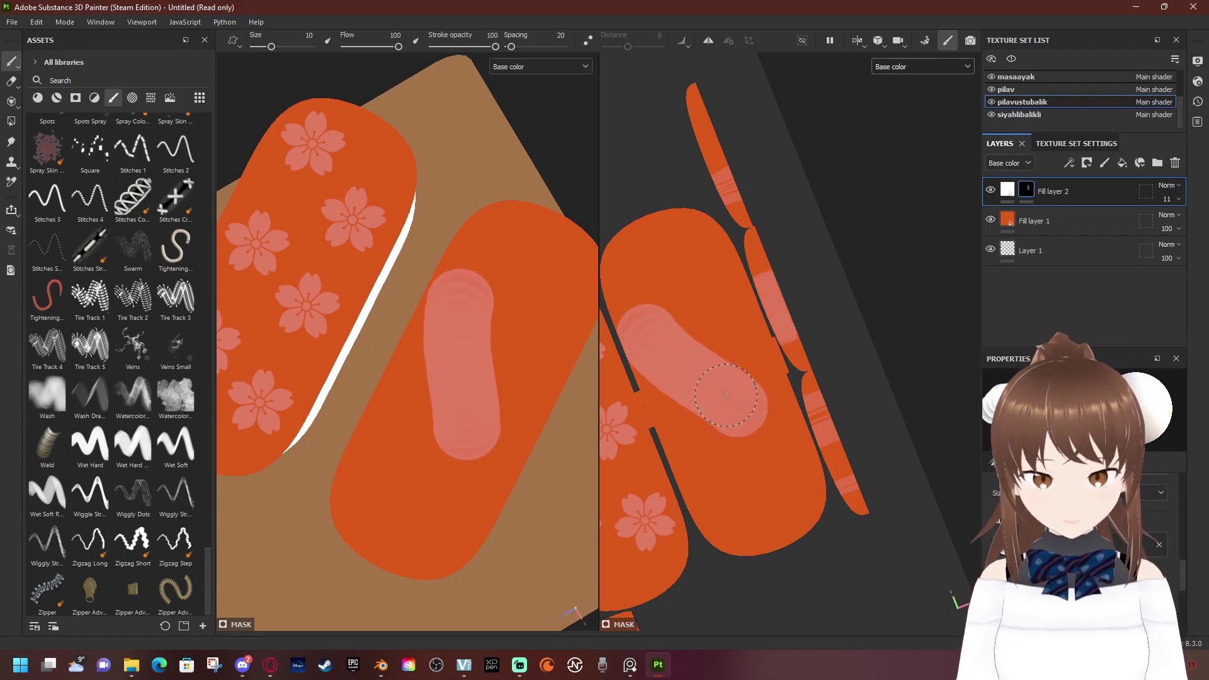
key(ctrl+z)
drag(636, 304, 773, 404)
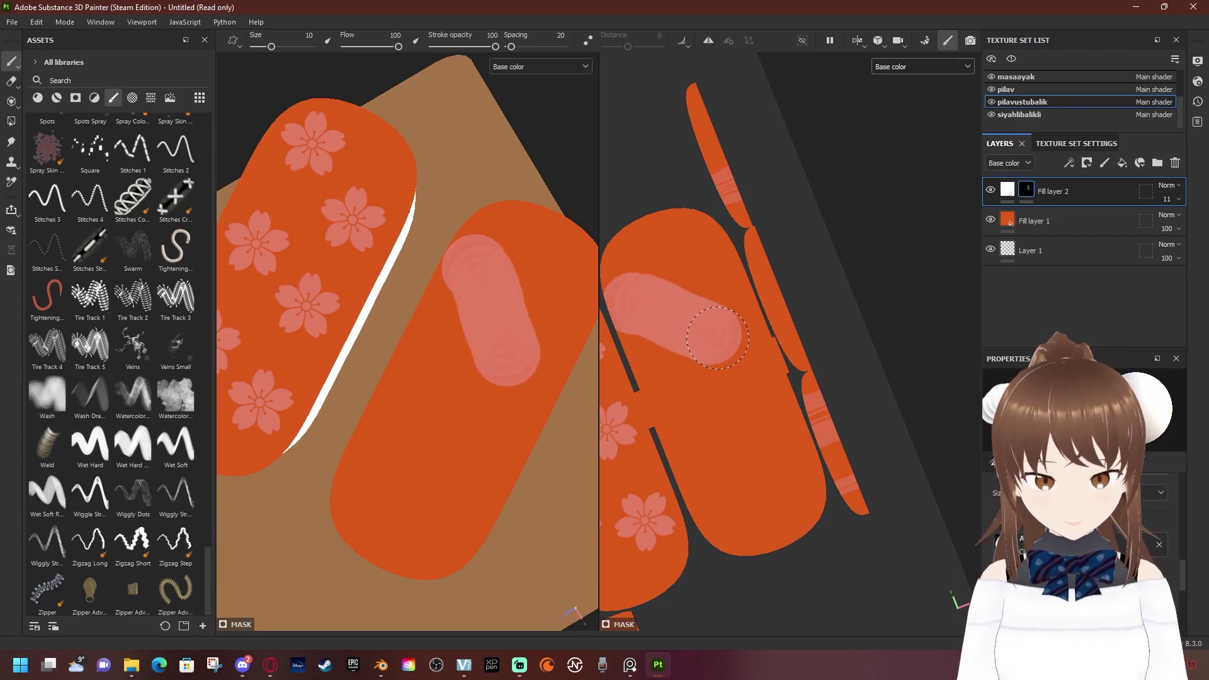
key(ctrl+z)
scroll(773, 403, up, 2)
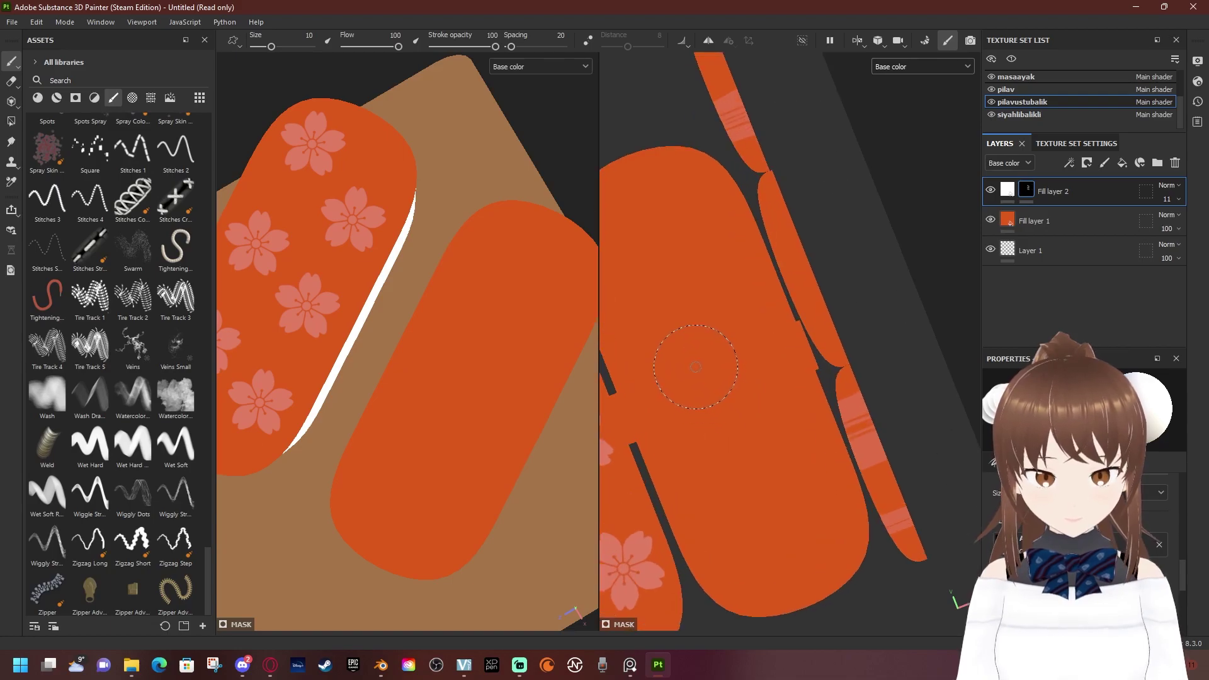
scroll(773, 403, up, 1)
scroll(773, 403, up, 2)
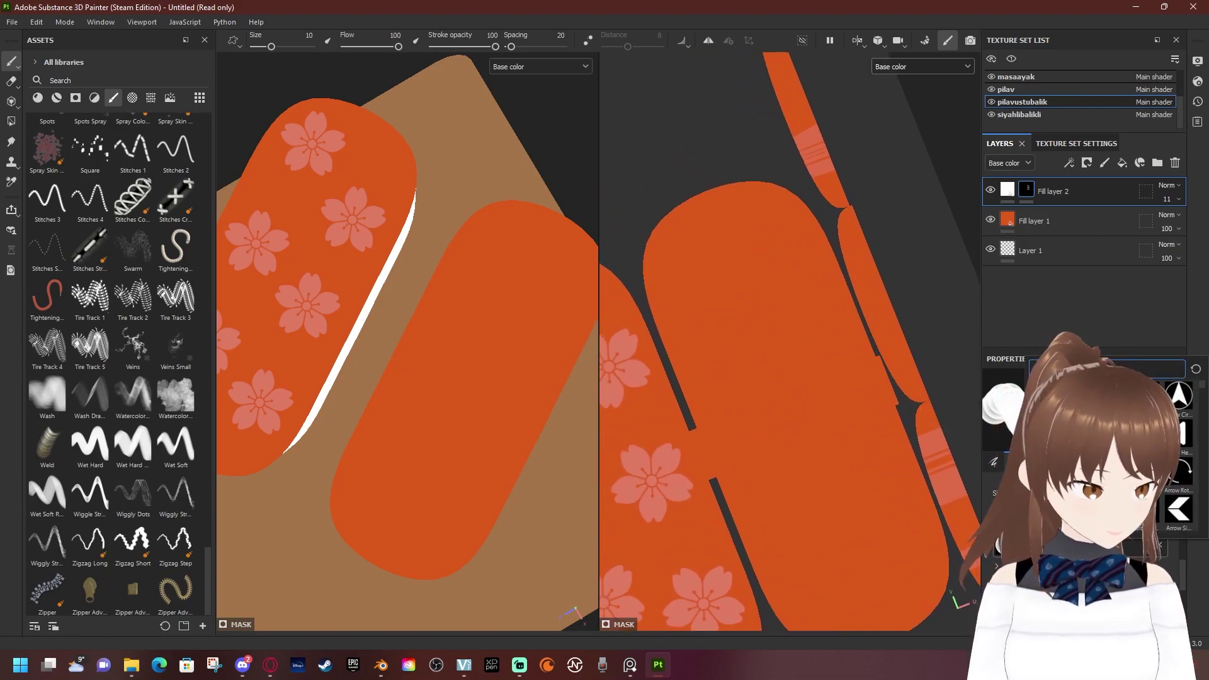
Set the brush alpha to Arrow Band and resize the brush to 43.62
click(1178, 509)
scroll(744, 359, down, 1)
scroll(740, 347, down, 2)
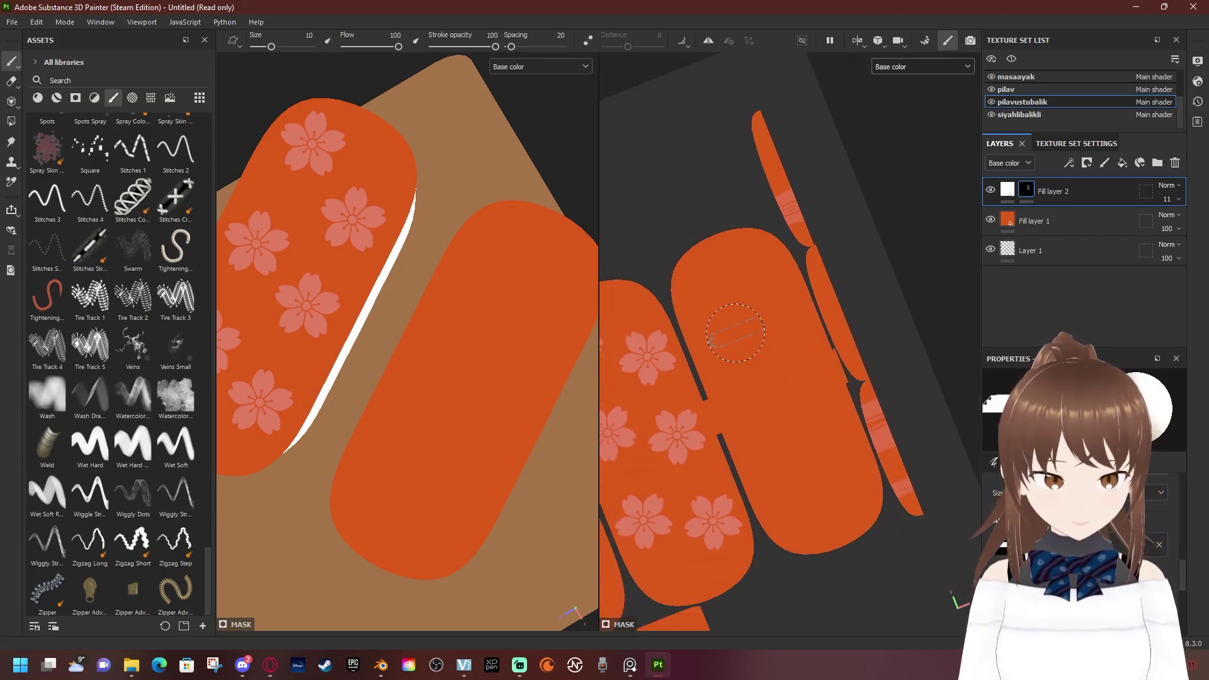
scroll(735, 333, down, 1)
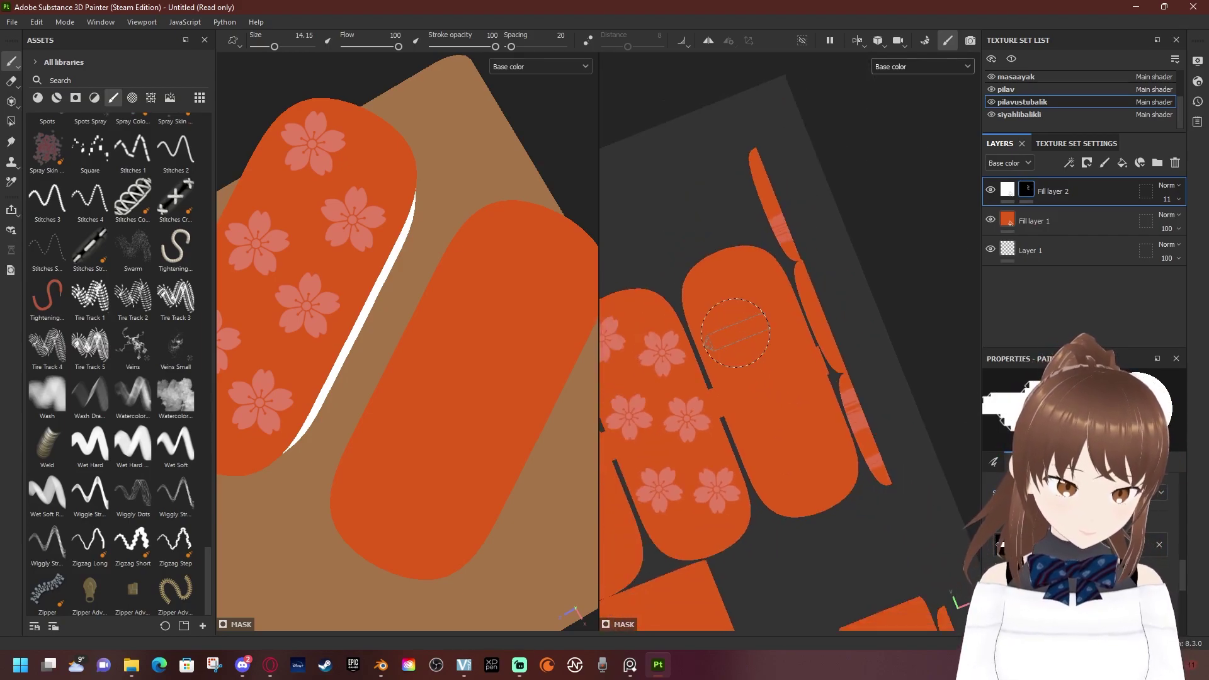
ctrl+right_drag(735, 332, 756, 333)
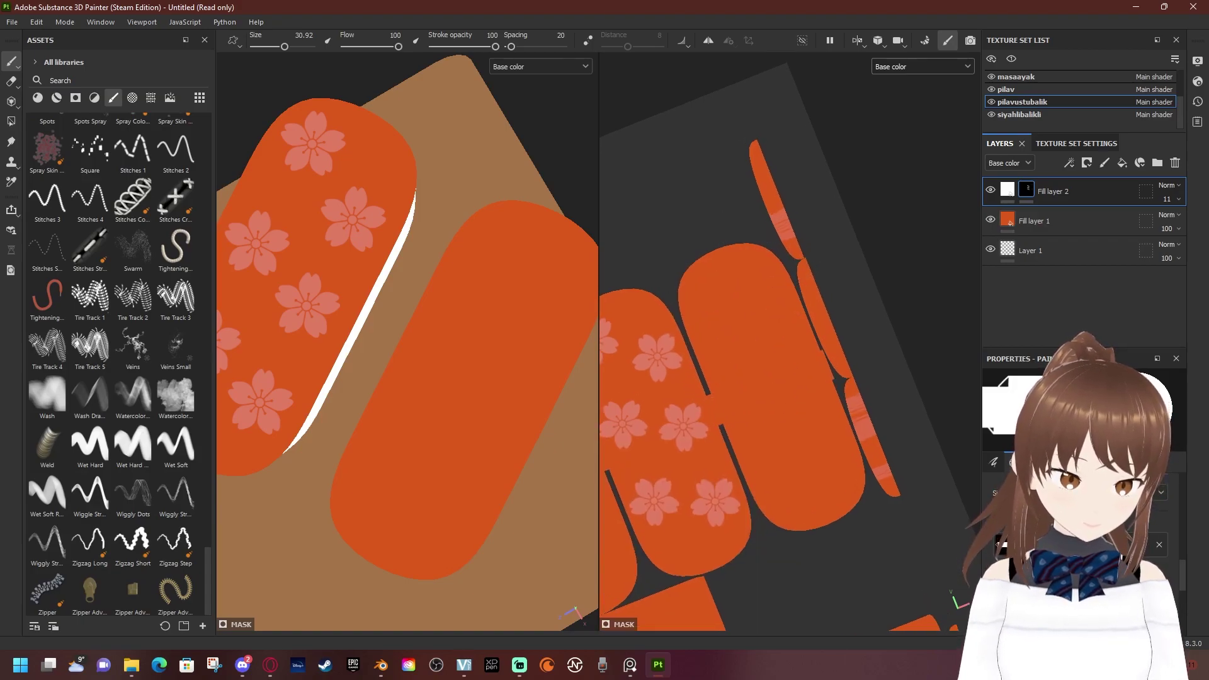
mouse_move(756, 353)
alt+mouse_down()
mouse_move(758, 312)
mouse_move(787, 340)
mouse_move(792, 307)
mouse_move(776, 312)
mouse_move(791, 315)
alt+mouse_up()
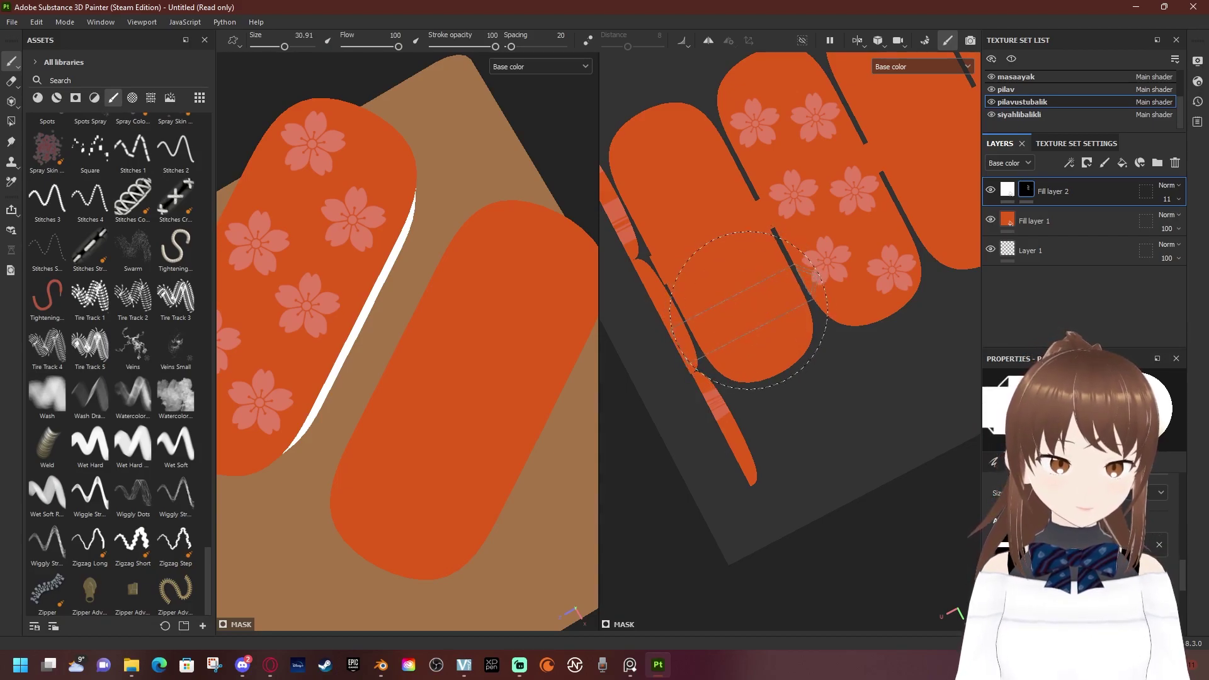
ctrl+right_drag(748, 310, 669, 327)
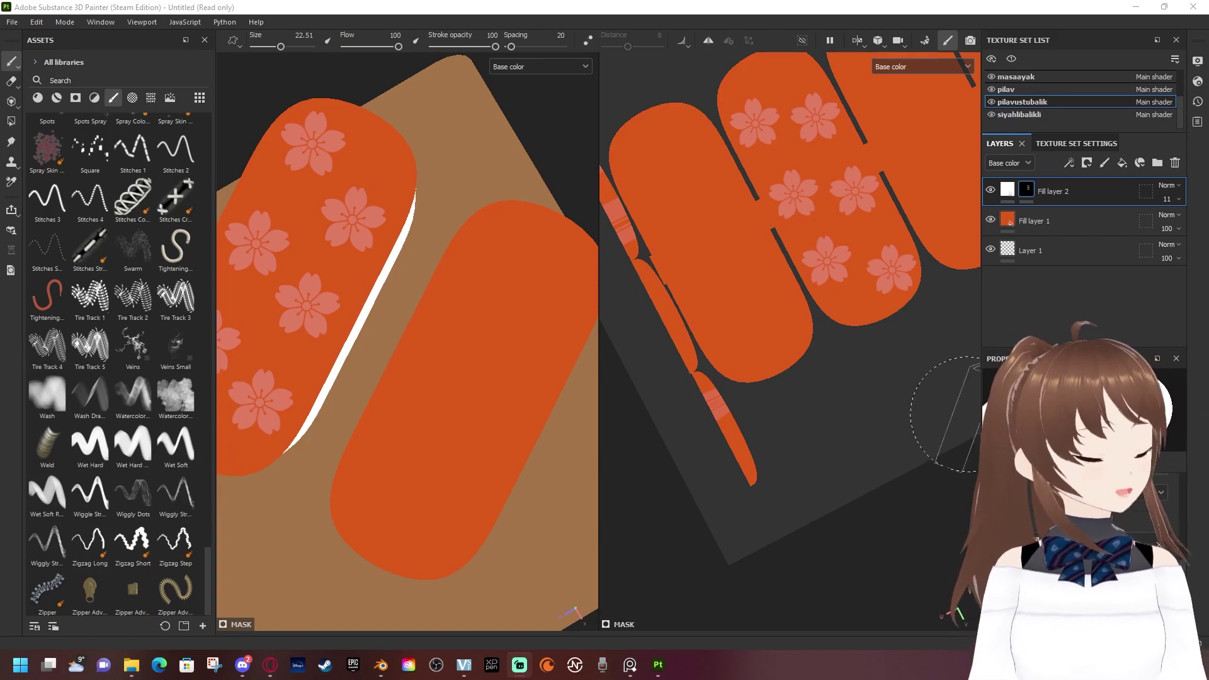
click(750, 298)
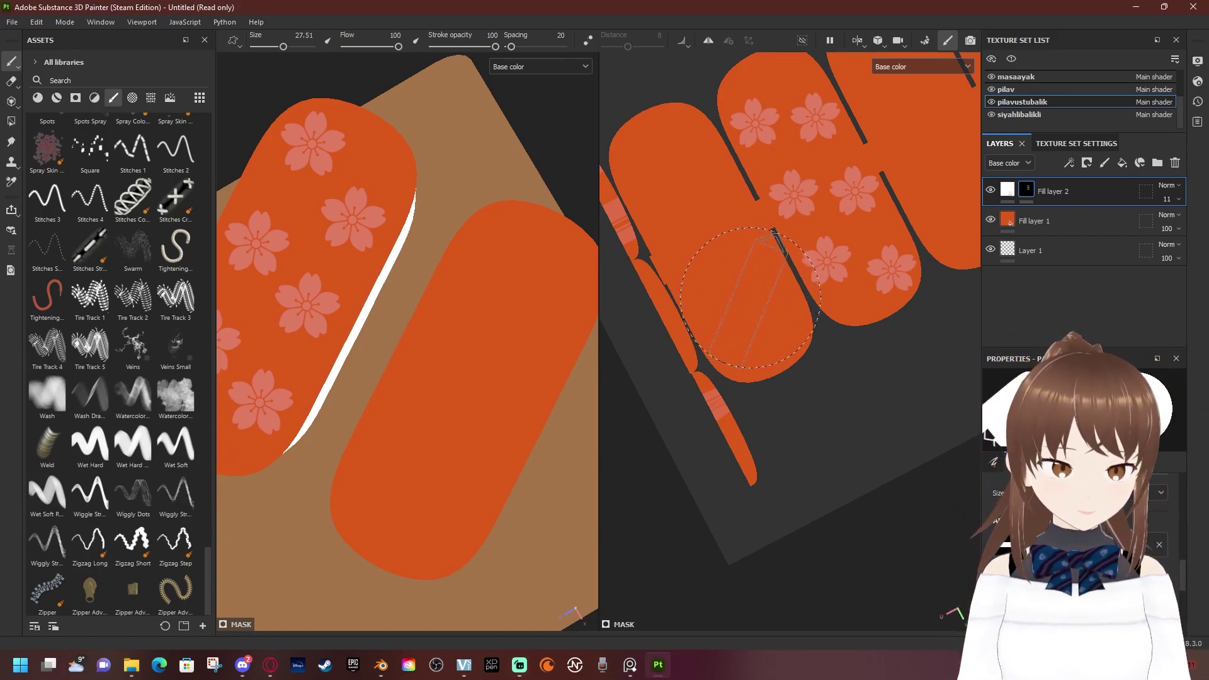
ctrl+right_drag(750, 297, 754, 297)
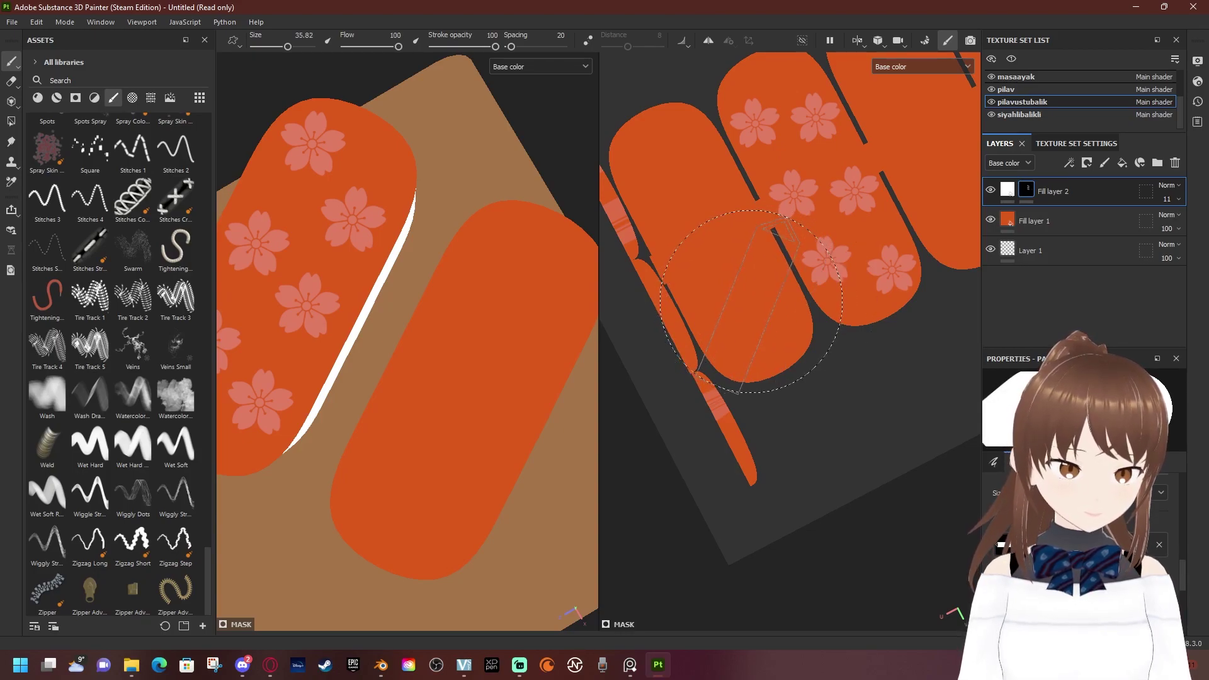
ctrl+right_drag(751, 301, 770, 296)
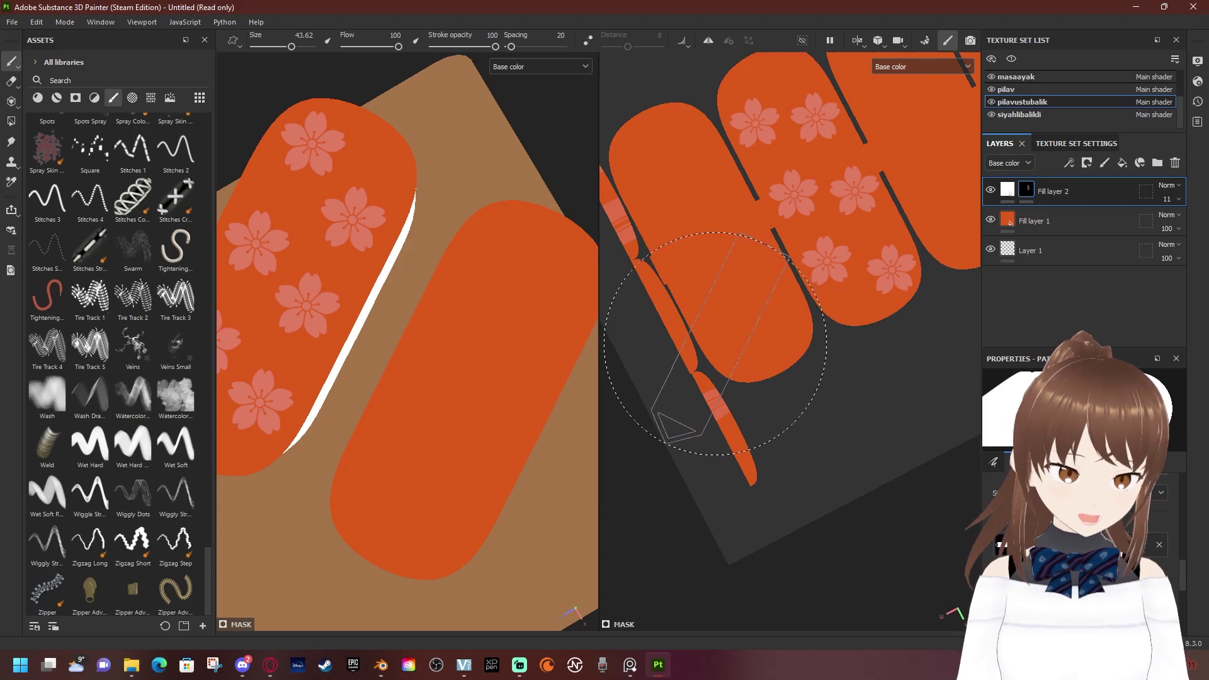
Stamp a test light pink band, undo it, and review the Arrow Band brush settings
shift+click(715, 344)
scroll(724, 343, up, 2)
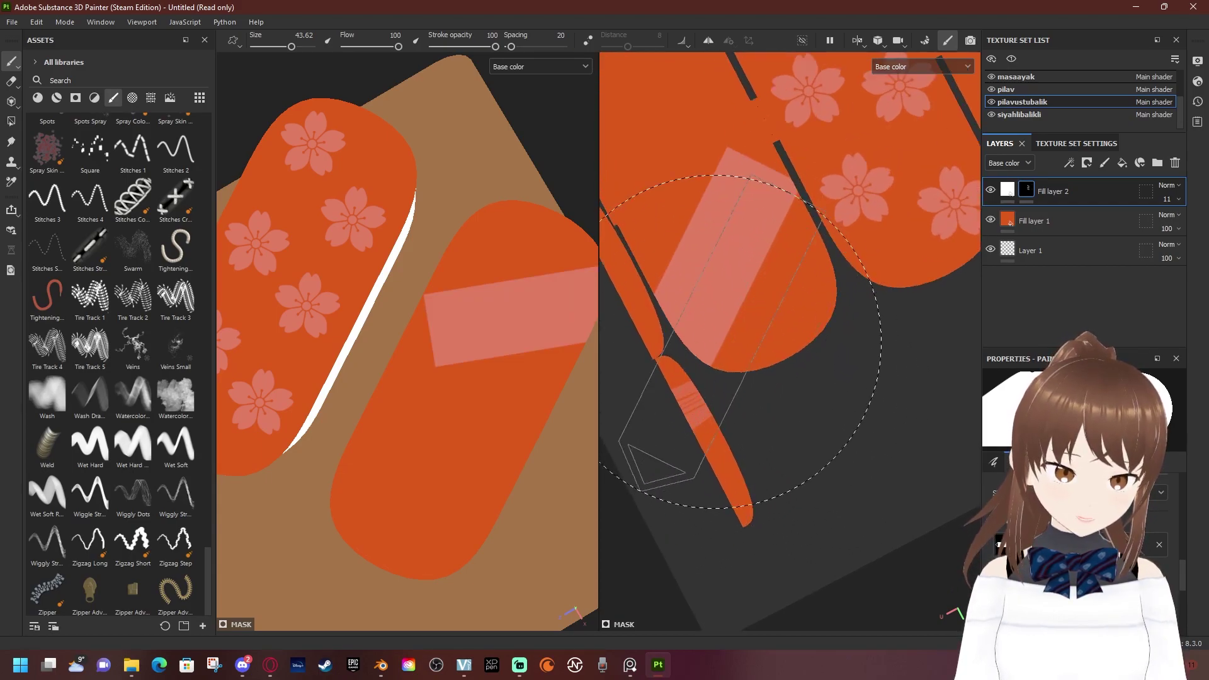
key(ctrl+z)
right_click(713, 342)
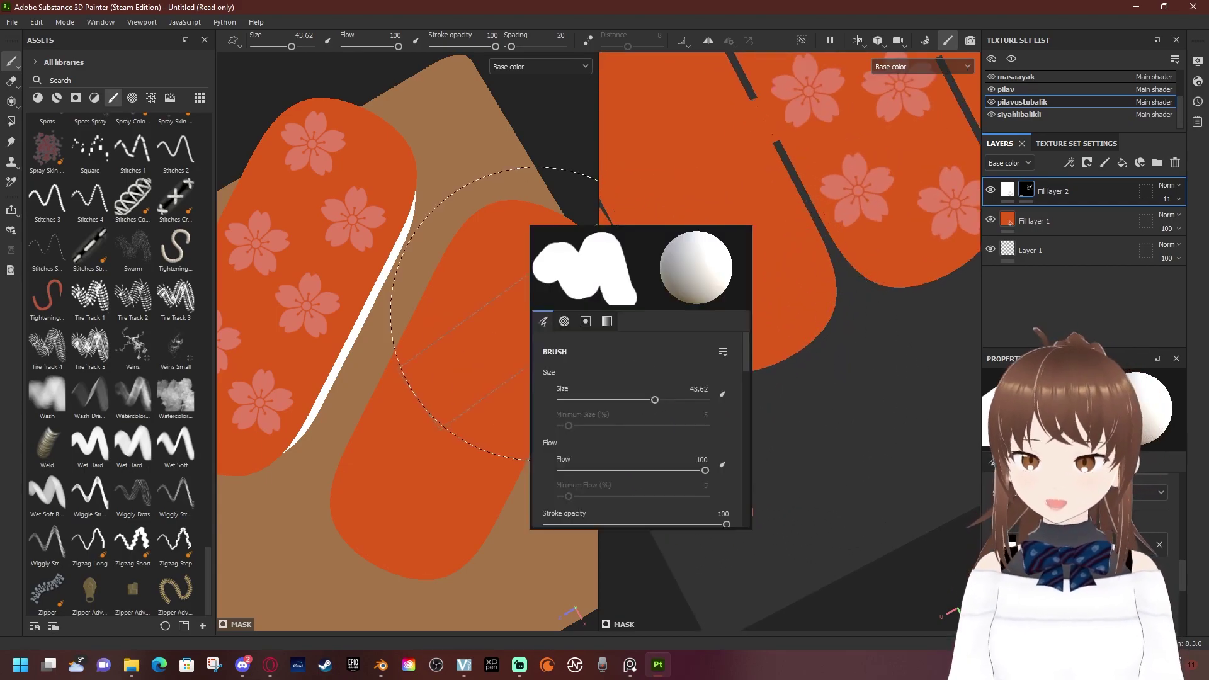
scroll(639, 428, down, 3)
scroll(639, 428, down, 3)
scroll(639, 428, down, 3)
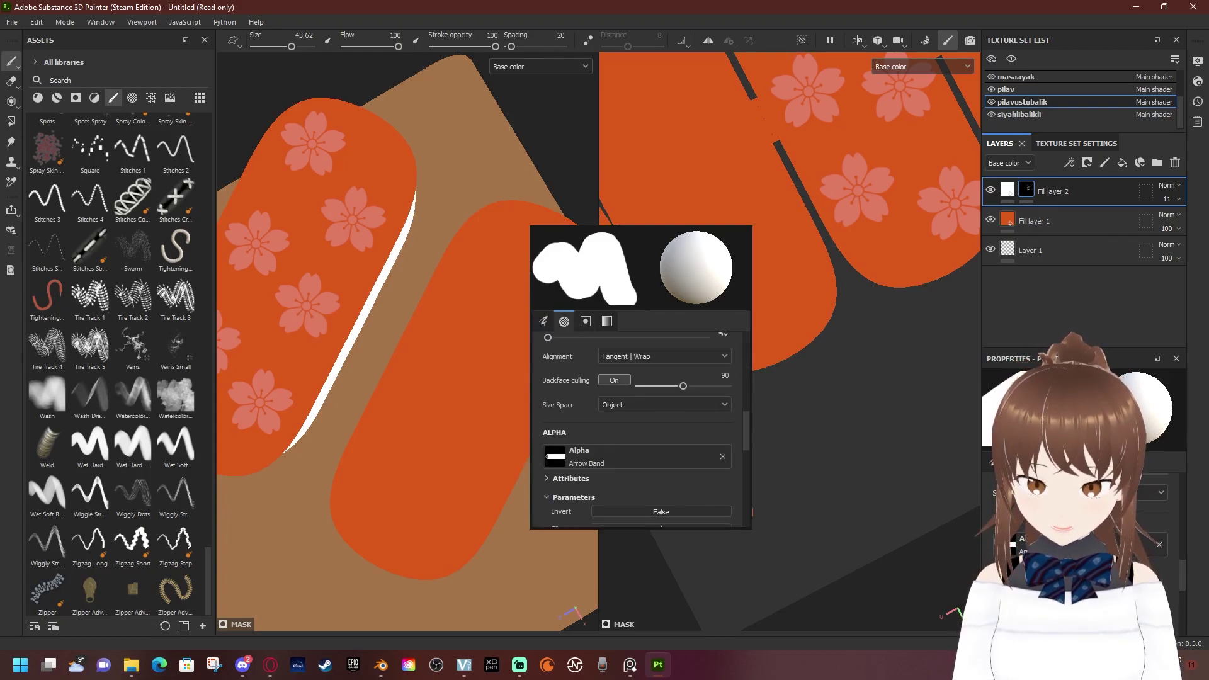
scroll(639, 429, down, 2)
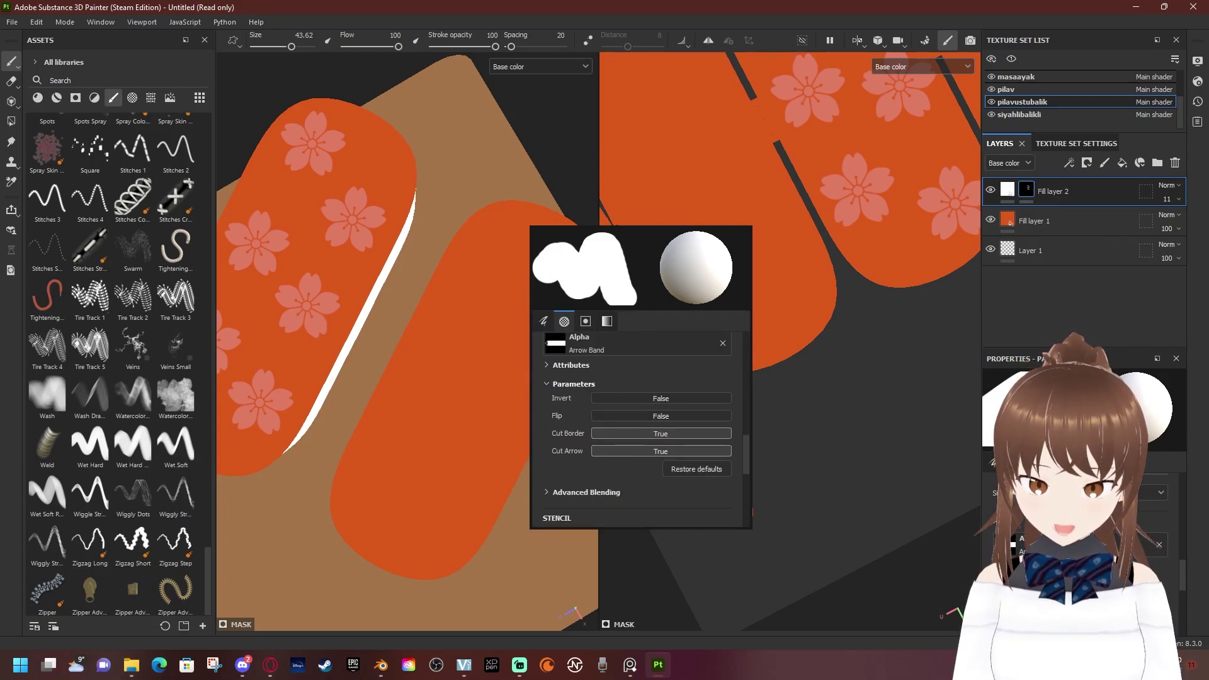
scroll(639, 429, down, 2)
scroll(639, 428, up, 1)
scroll(640, 428, down, 3)
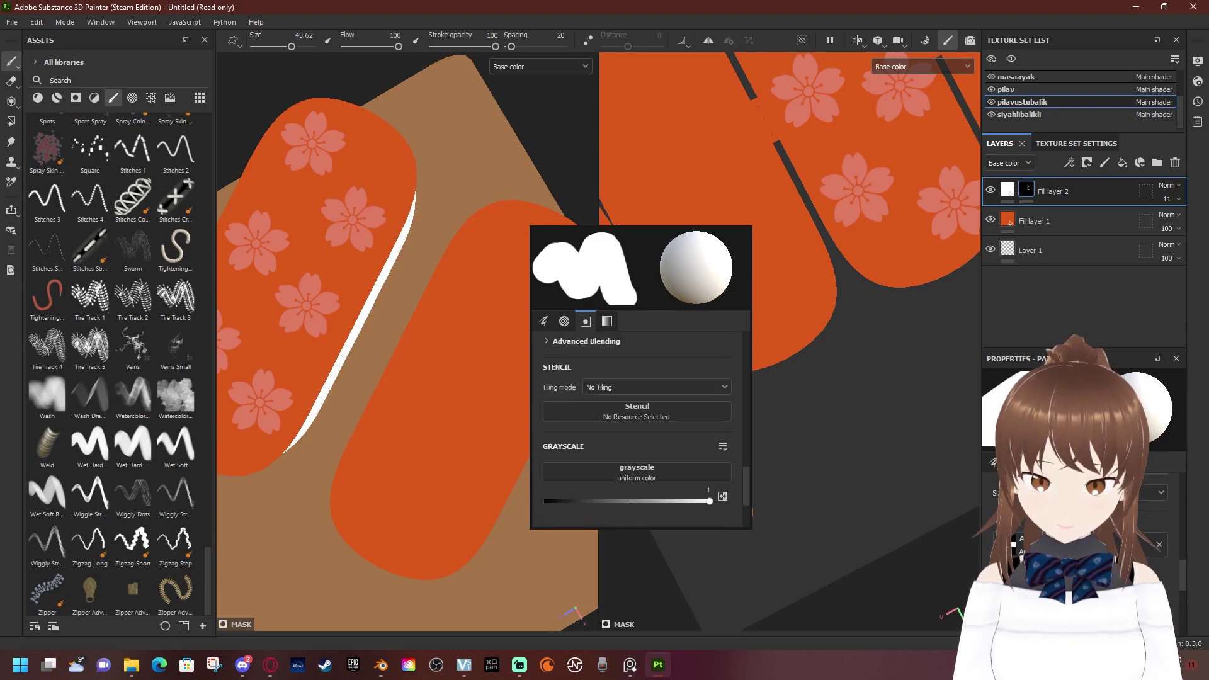
scroll(639, 429, up, 1)
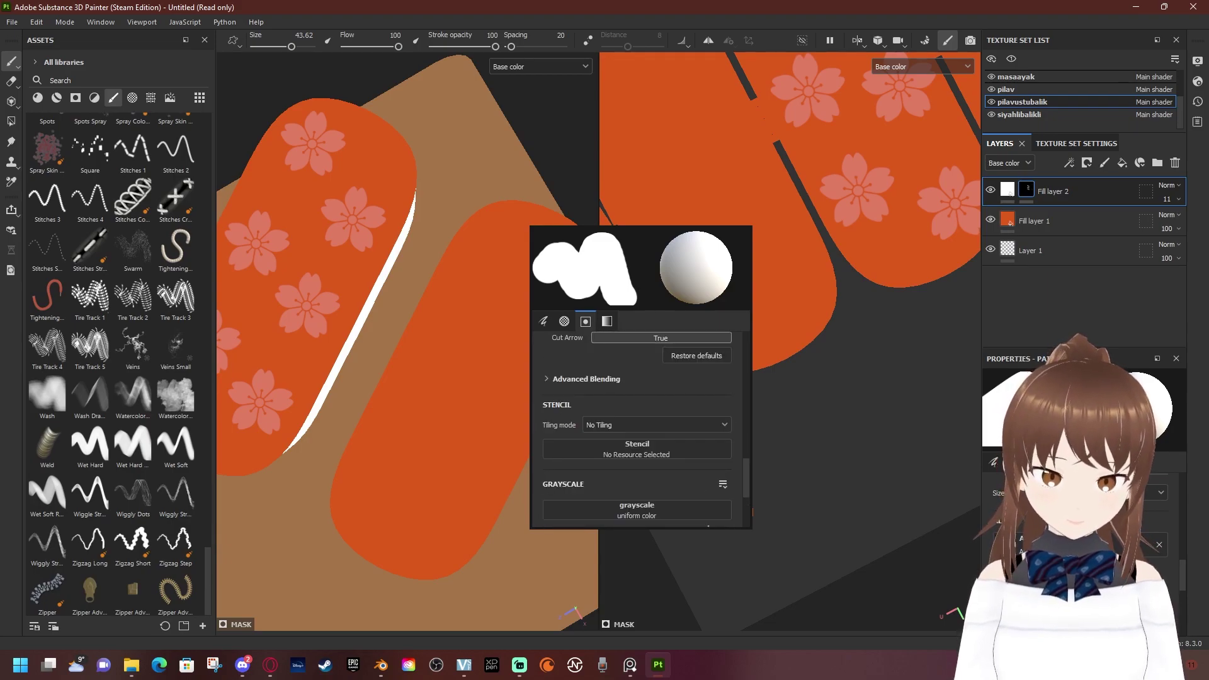
Stamp several more light diagonal stripes across the salmon, including its lower section
click(692, 327)
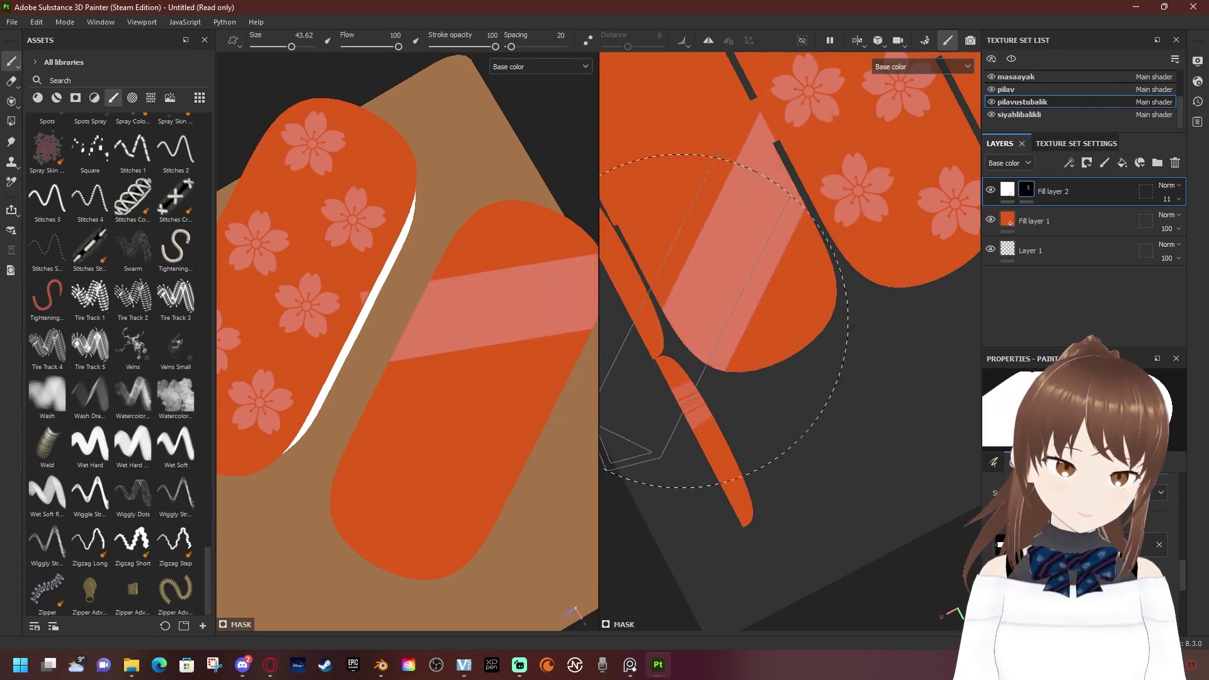
scroll(676, 336, down, 1)
scroll(677, 336, down, 1)
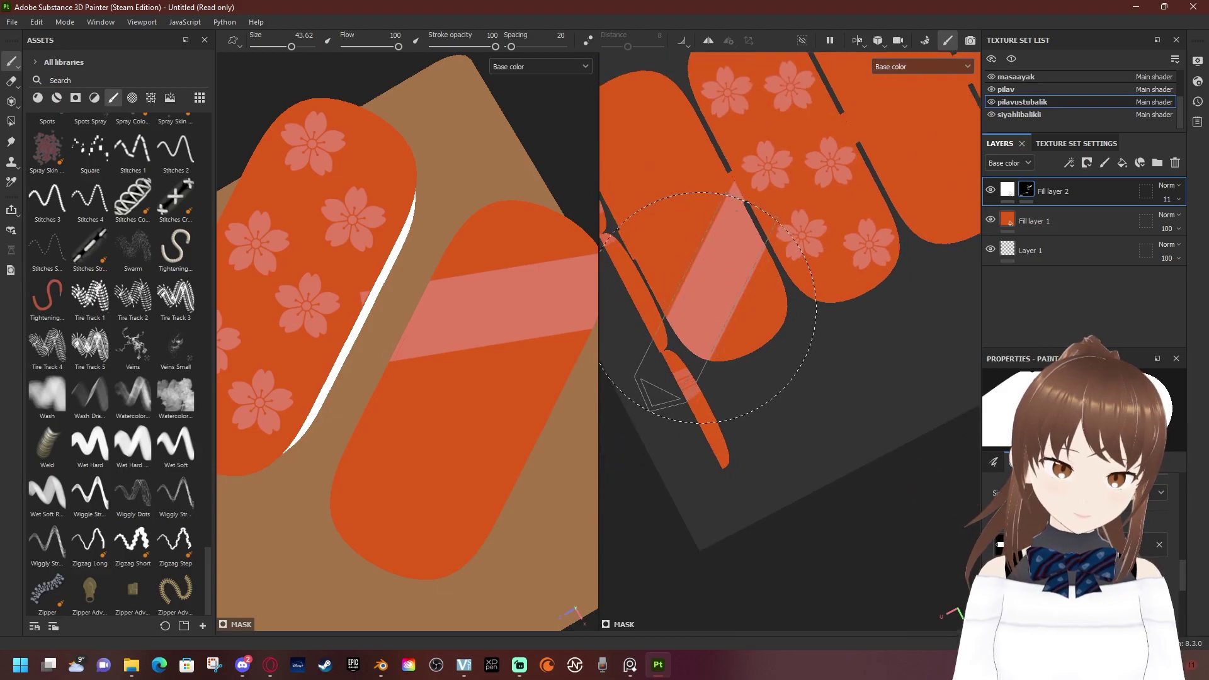
click(685, 205)
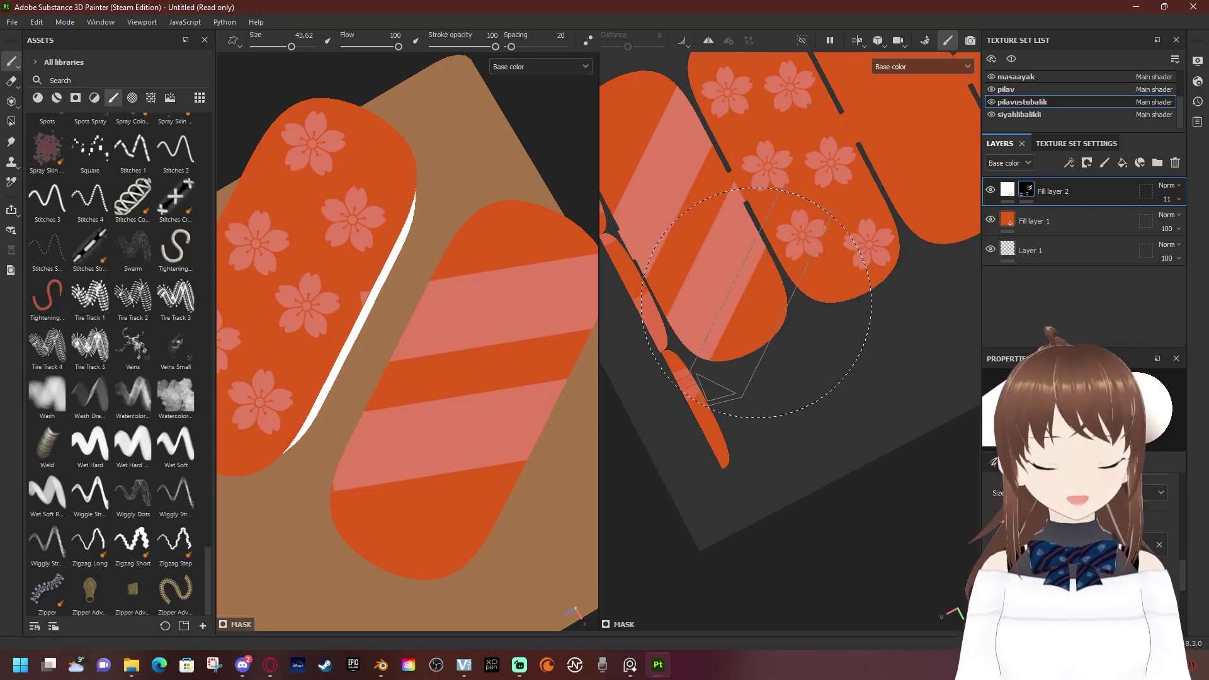
scroll(756, 301, down, 1)
scroll(744, 251, up, 2)
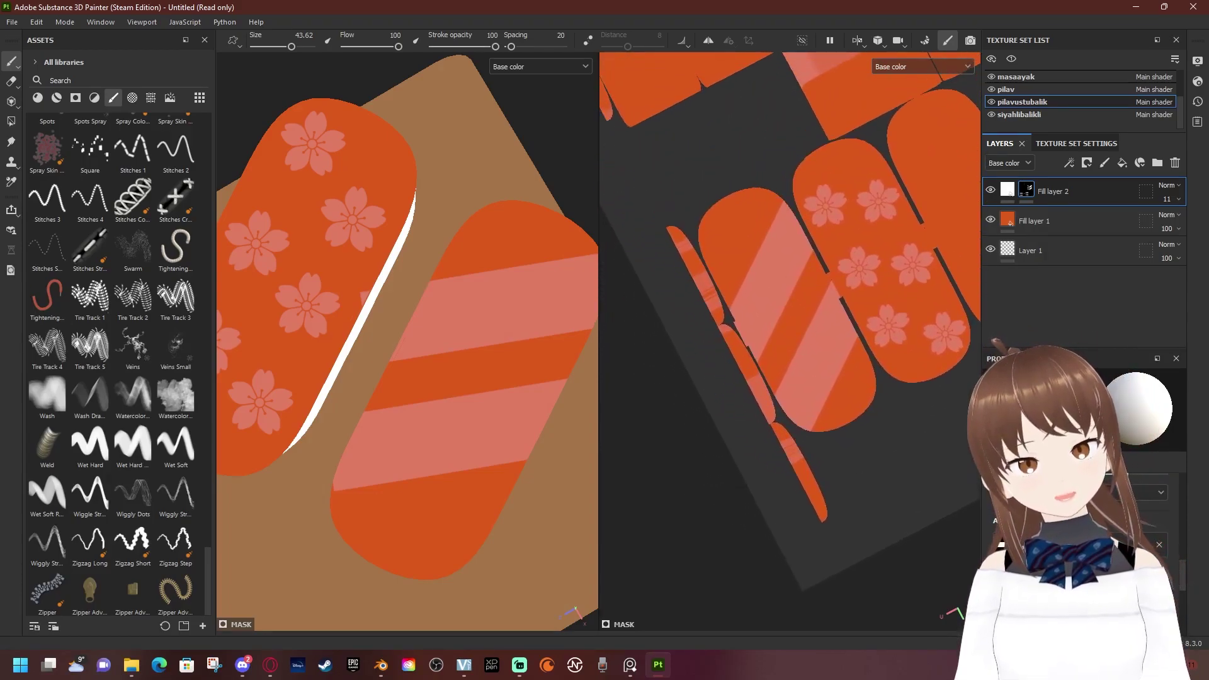
click(724, 226)
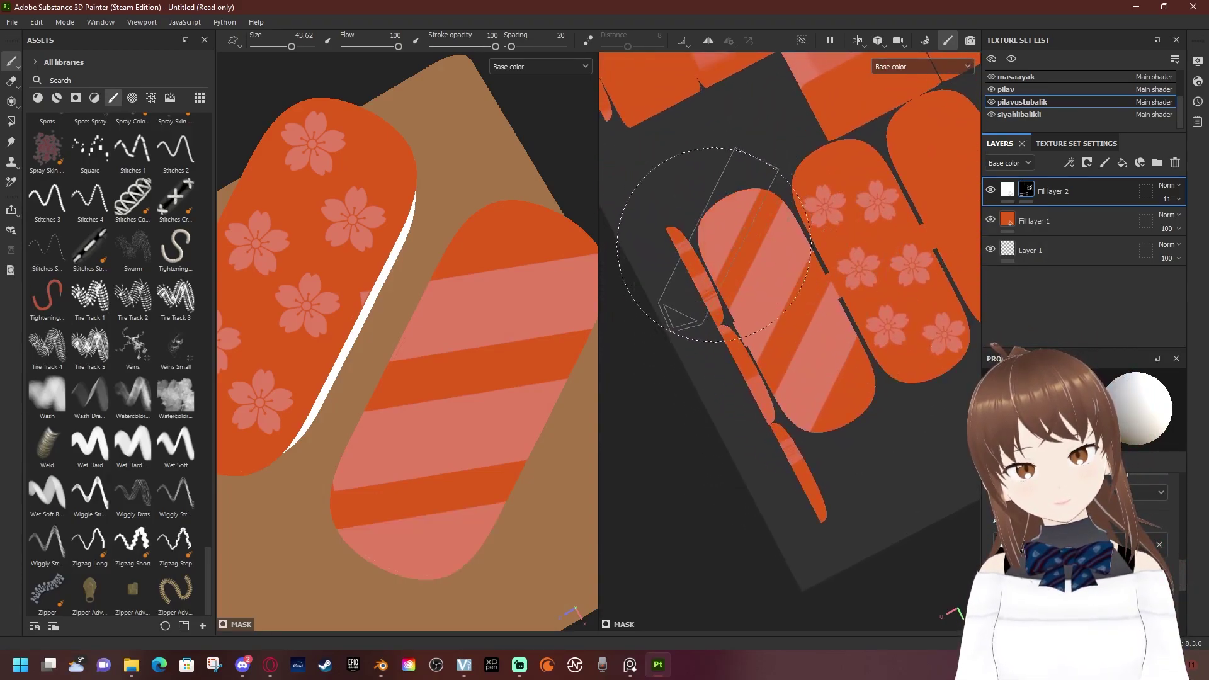
Orbit around the nigiri to check the stripes, then select Fill layer 1
mouse_move(403, 340)
alt+mouse_down()
mouse_move(441, 315)
mouse_move(390, 260)
mouse_move(440, 303)
alt+mouse_up()
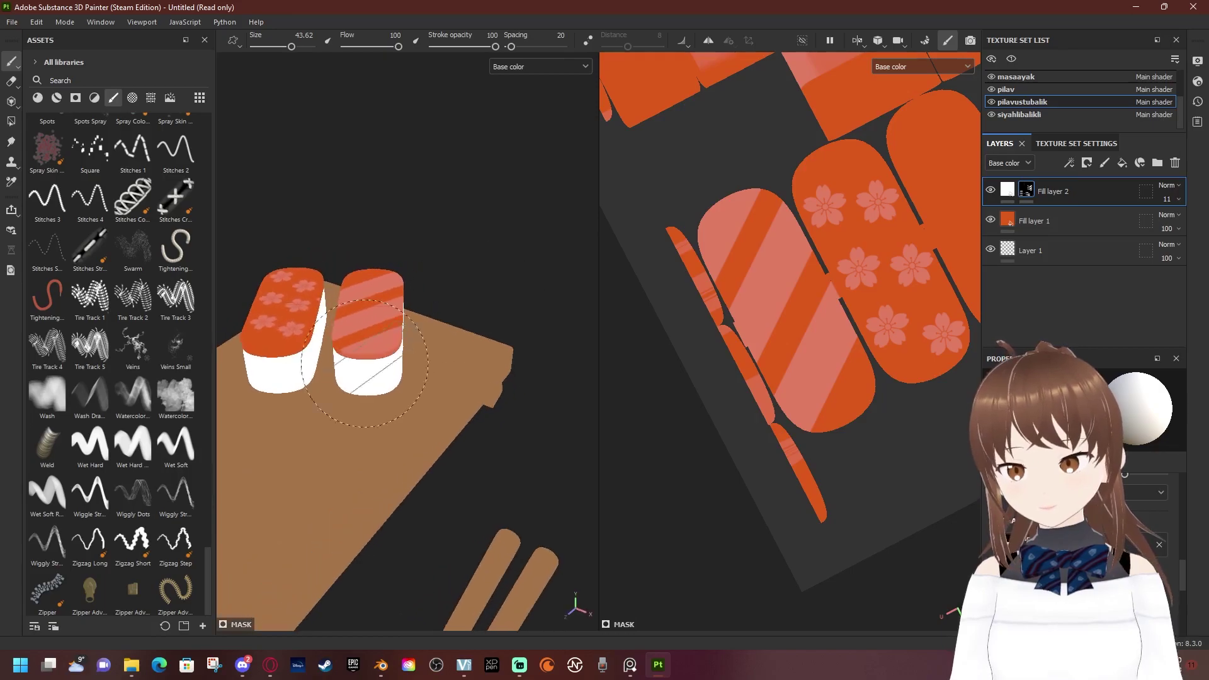
scroll(407, 421, up, 2)
scroll(406, 421, up, 2)
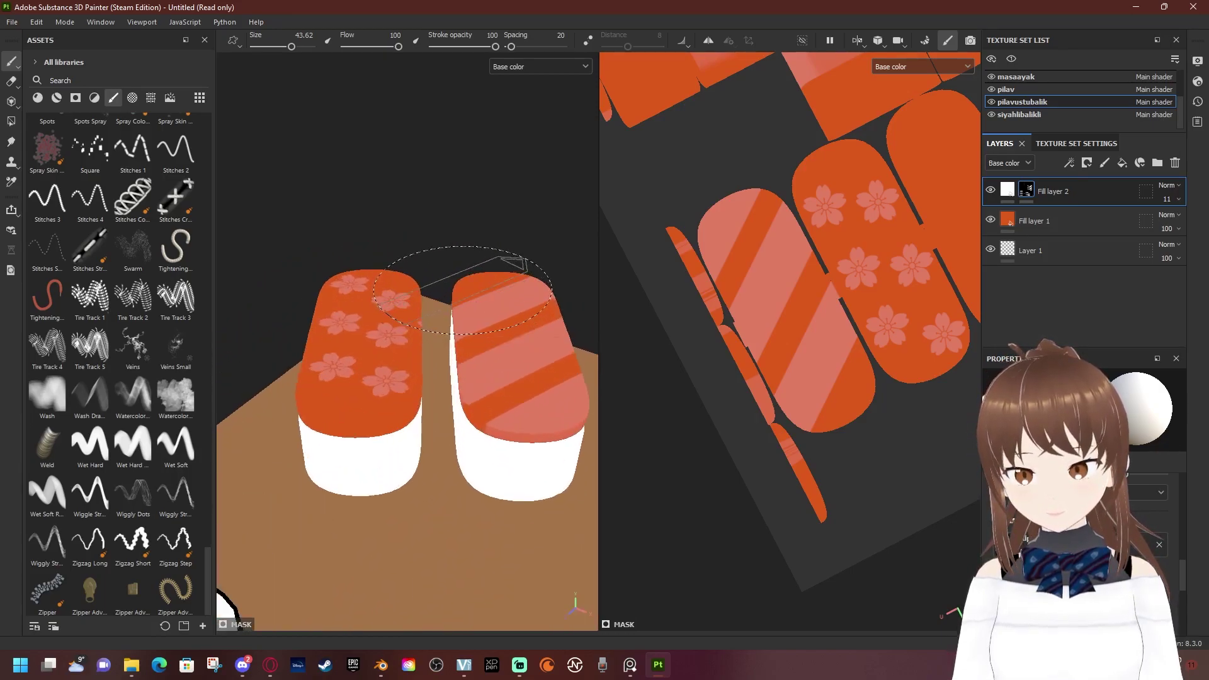
scroll(406, 420, up, 3)
scroll(406, 420, up, 3)
scroll(406, 421, up, 2)
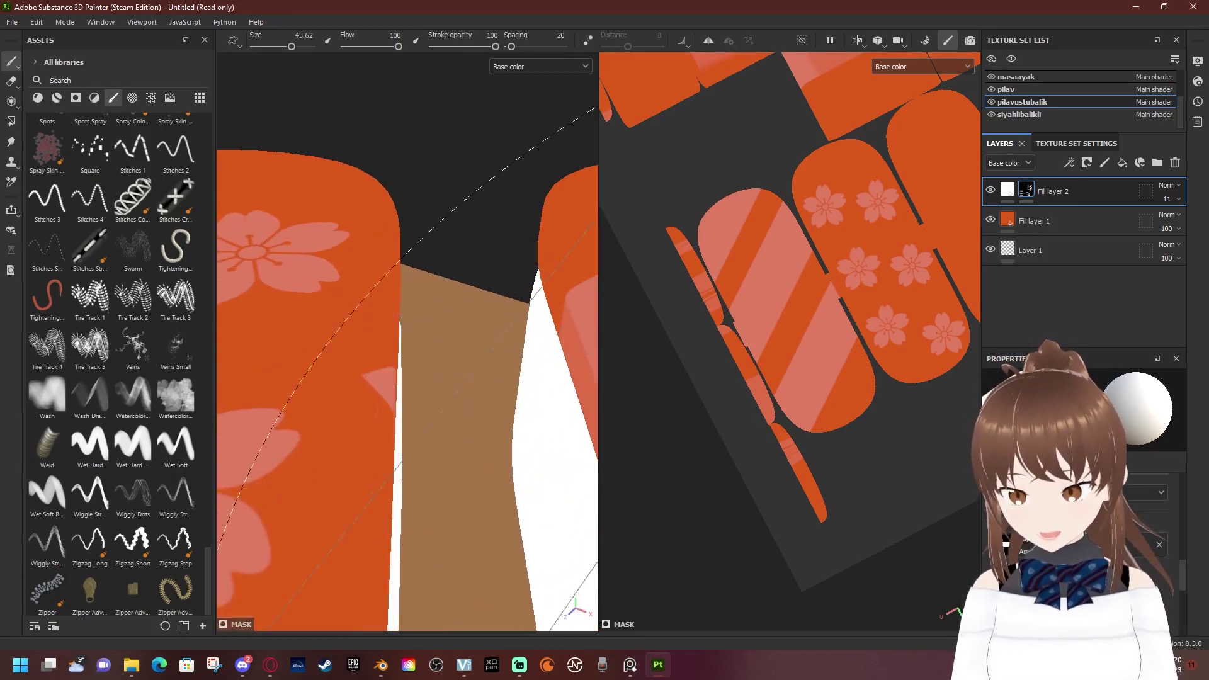
scroll(406, 420, up, 2)
scroll(406, 421, up, 3)
alt+drag(406, 420, 604, 315)
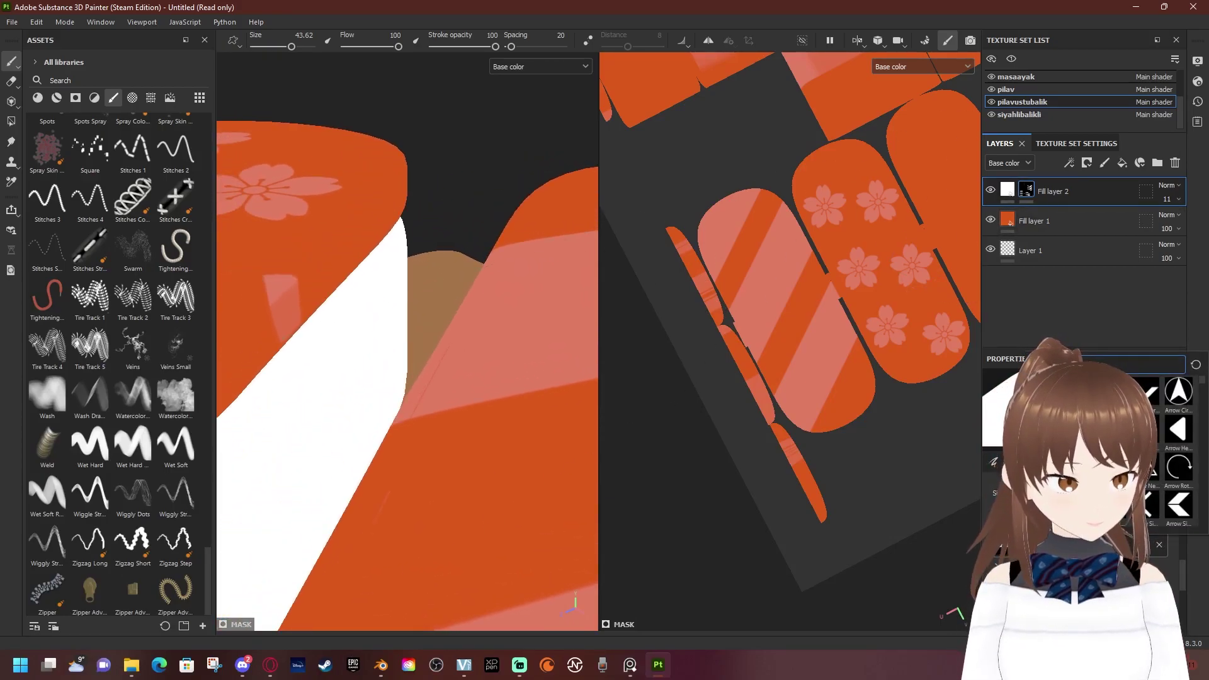
scroll(1165, 450, down, 3)
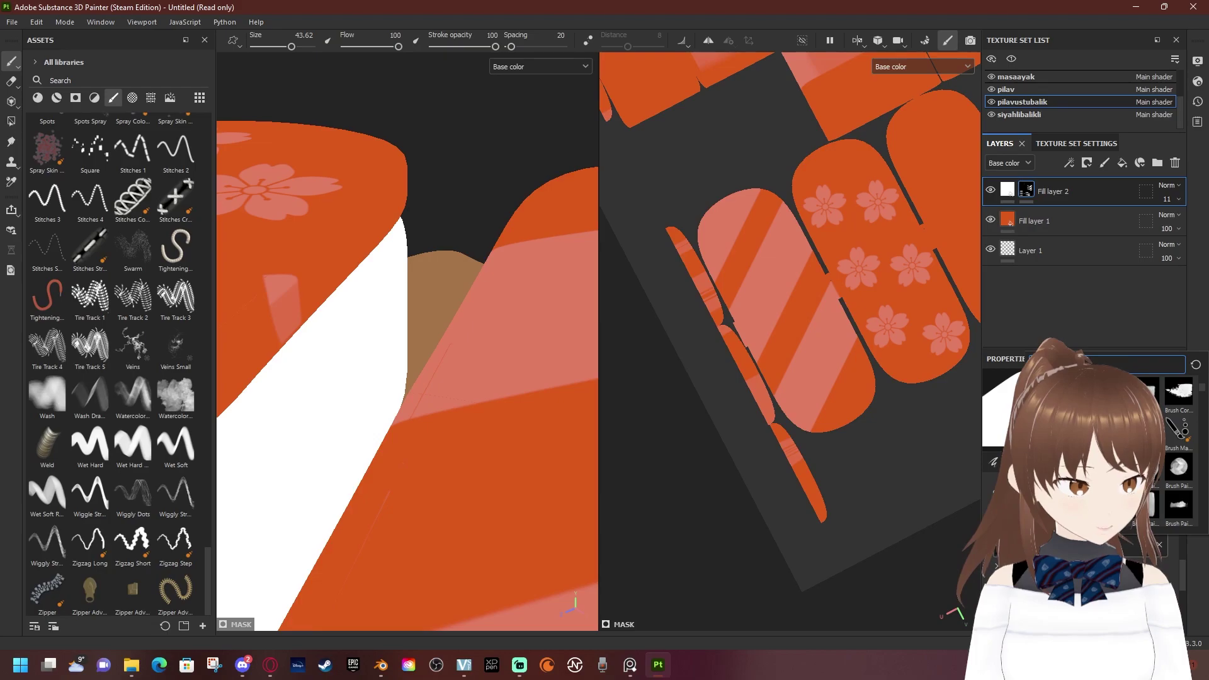
scroll(431, 322, down, 3)
scroll(431, 322, down, 3)
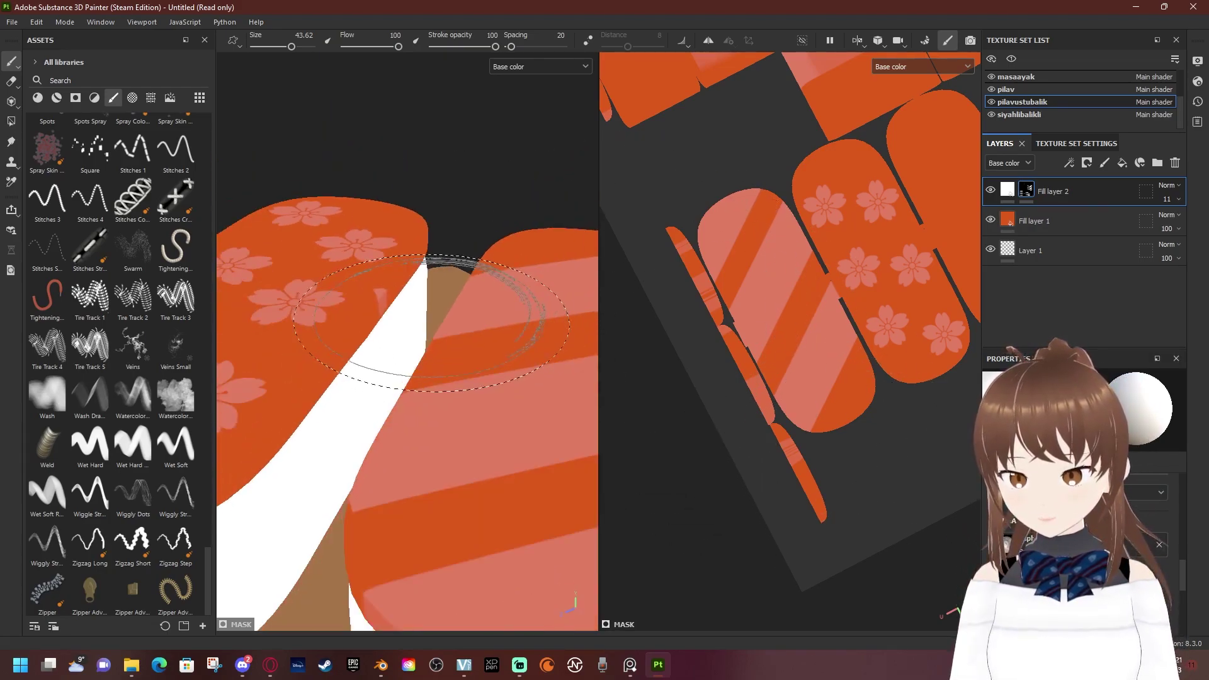
alt+drag(431, 322, 378, 283)
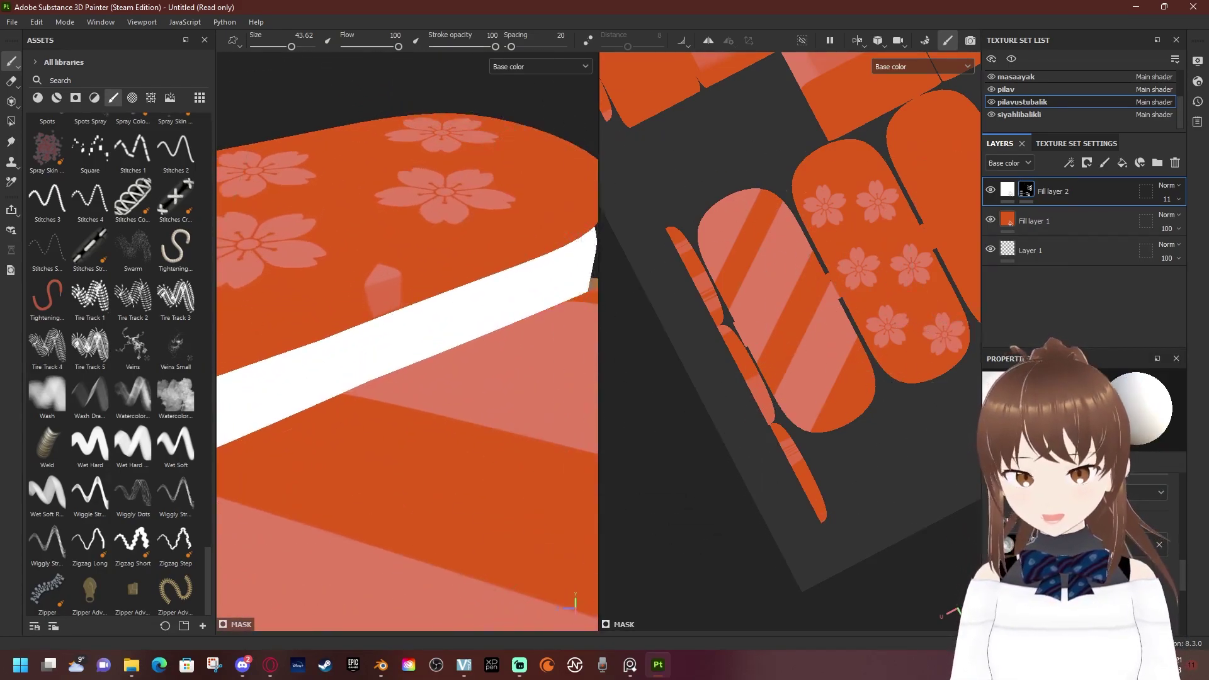
click(1032, 221)
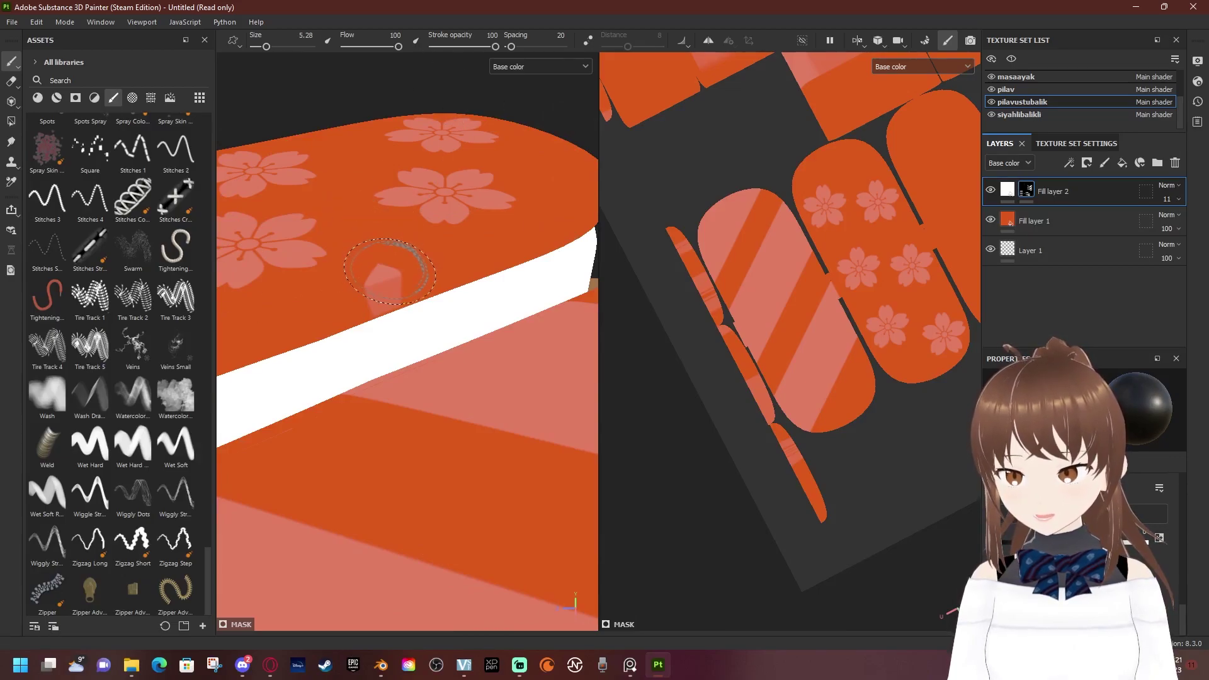
scroll(402, 280, down, 5)
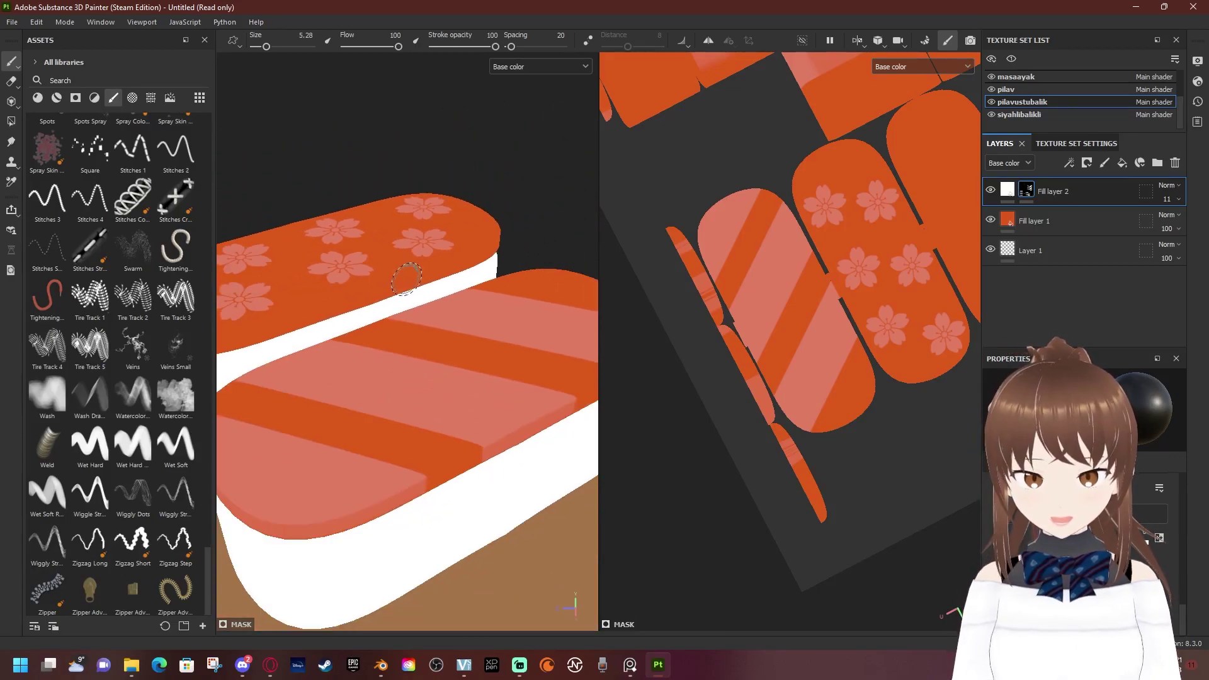
alt+drag(401, 281, 377, 315)
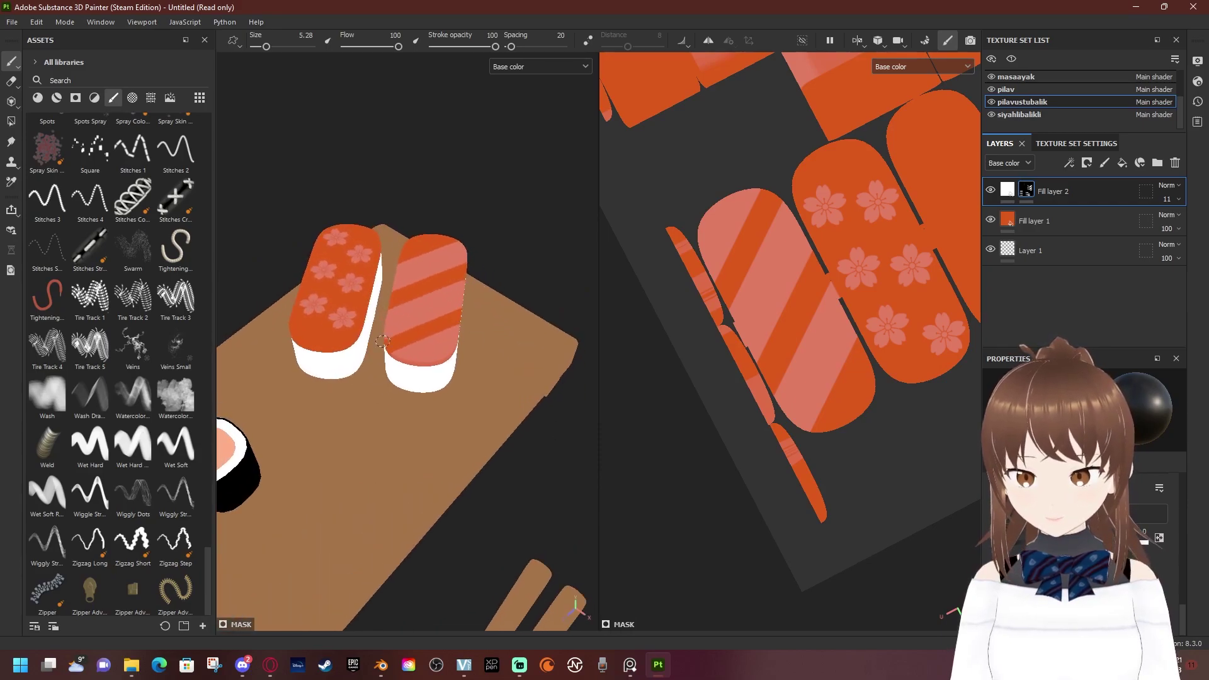
scroll(407, 340, down, 3)
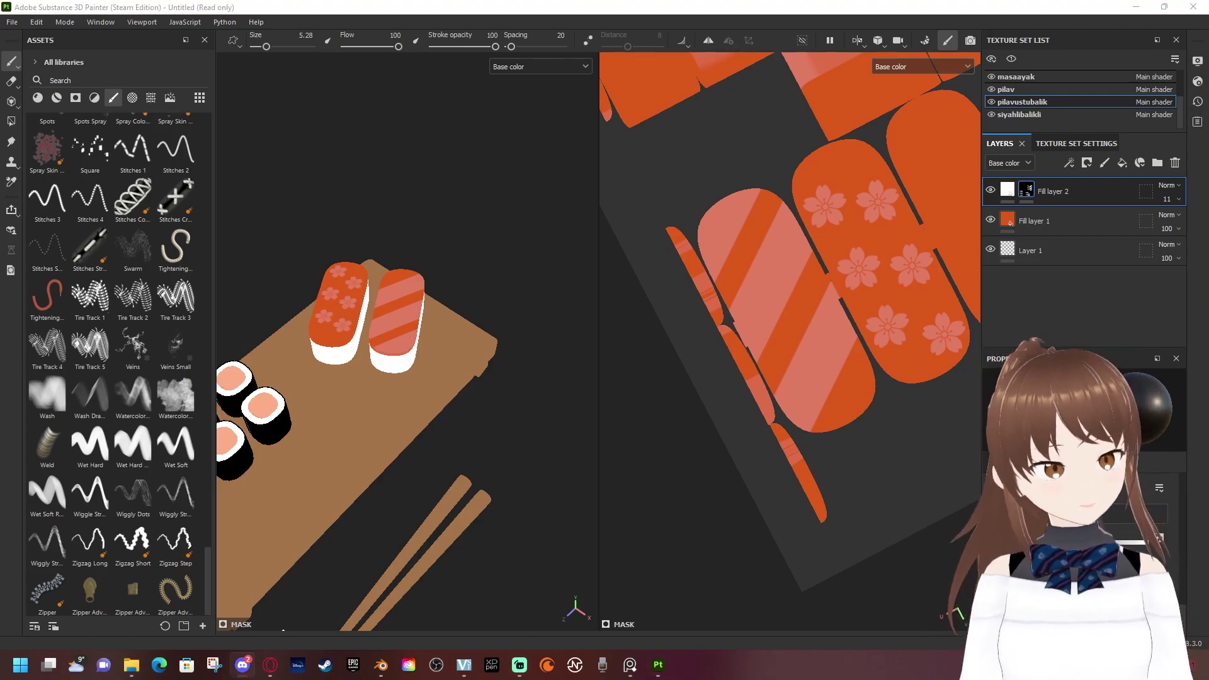
scroll(488, 481, down, 3)
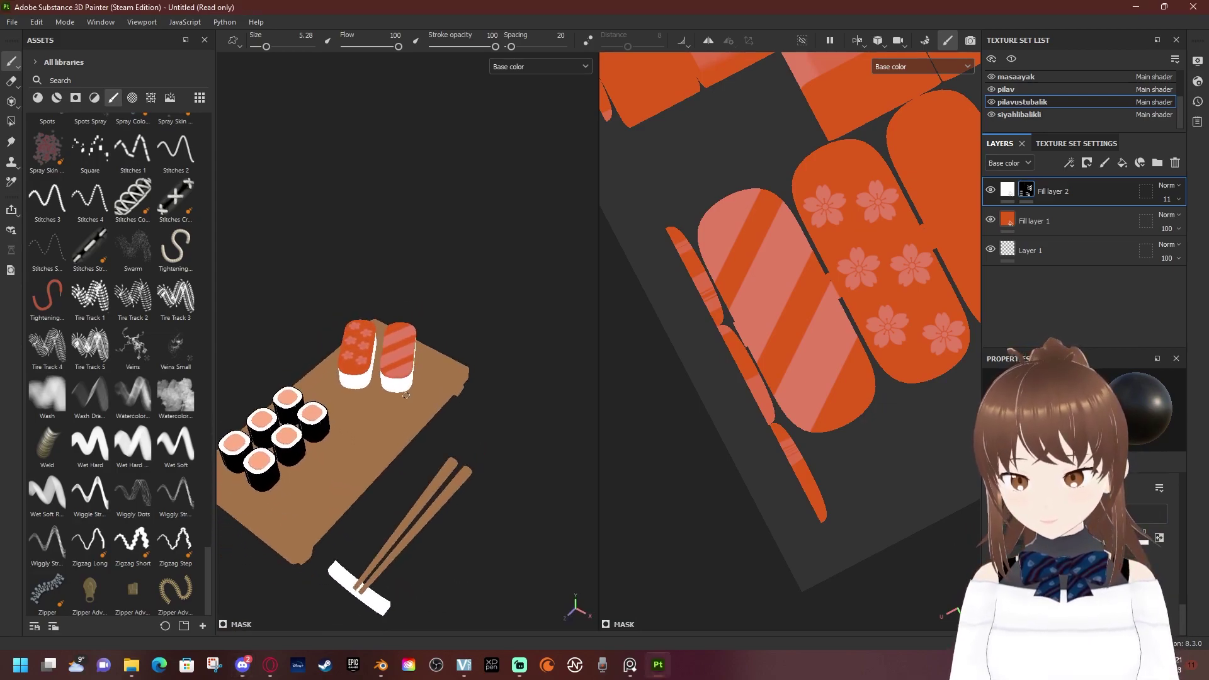
scroll(453, 428, up, 2)
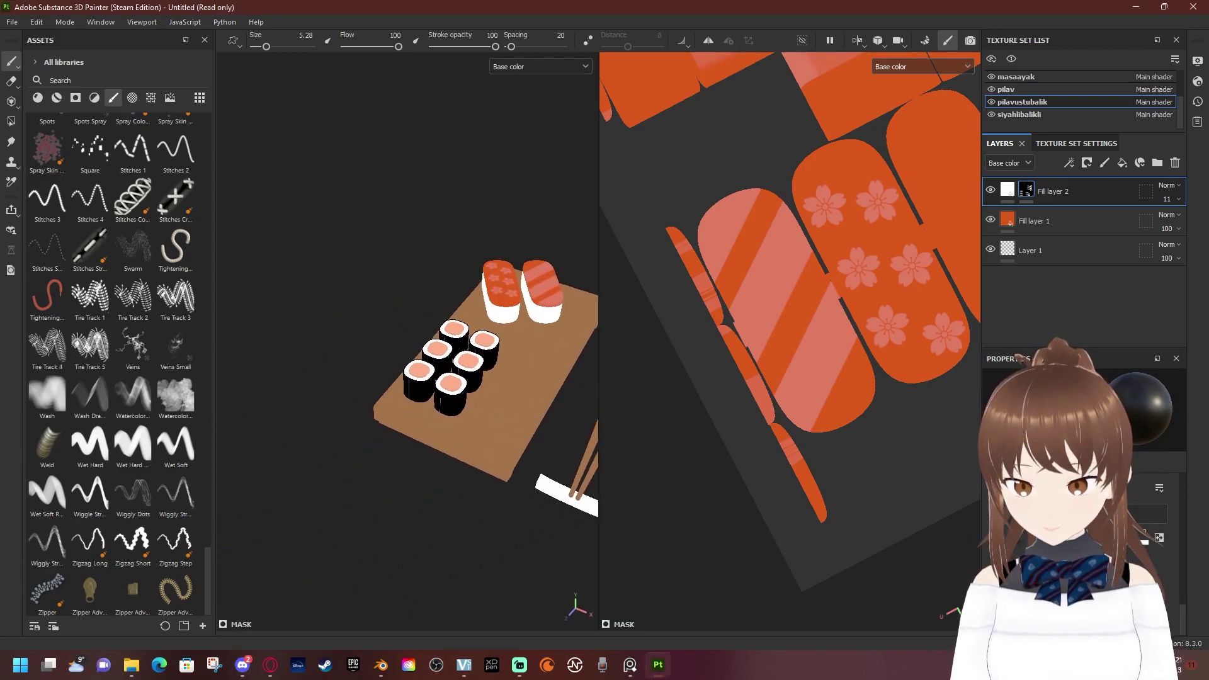
scroll(453, 428, up, 2)
scroll(452, 428, up, 2)
scroll(452, 428, up, 2)
scroll(453, 429, up, 2)
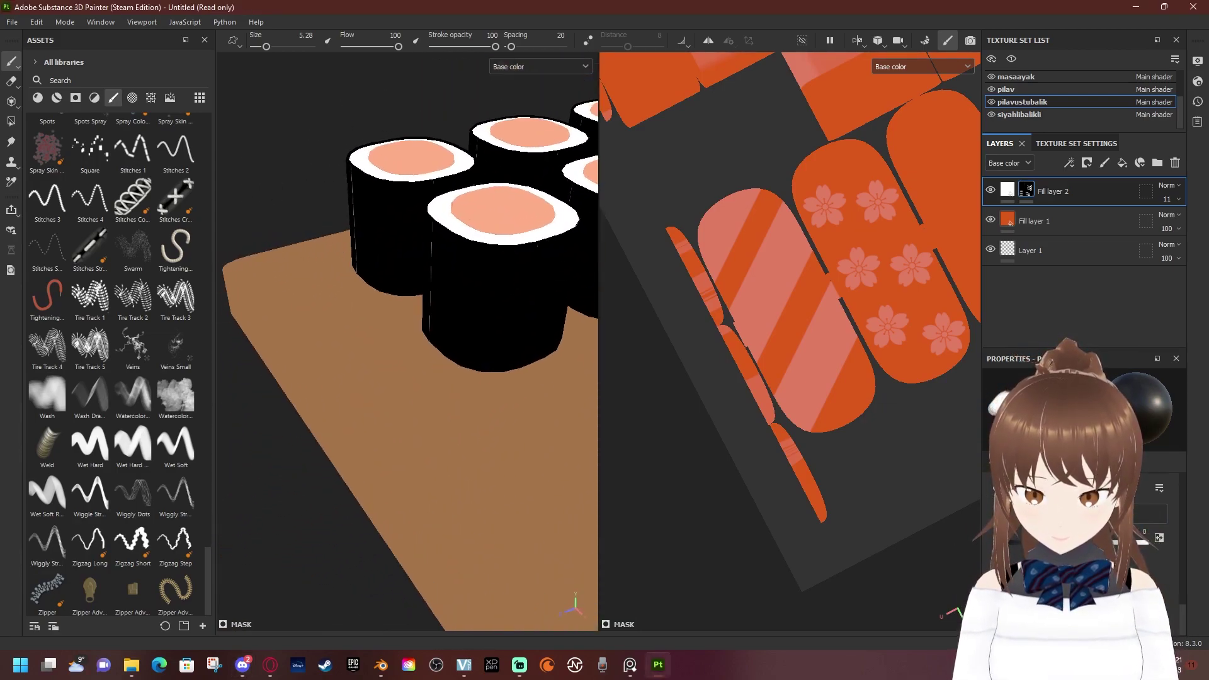
mouse_move(453, 428)
alt+mouse_down()
mouse_move(435, 318)
mouse_move(398, 497)
mouse_move(340, 500)
mouse_move(340, 444)
alt+mouse_up()
With Polygon Fill active, add a new fill layer to the masaayak table texture set
key(4)
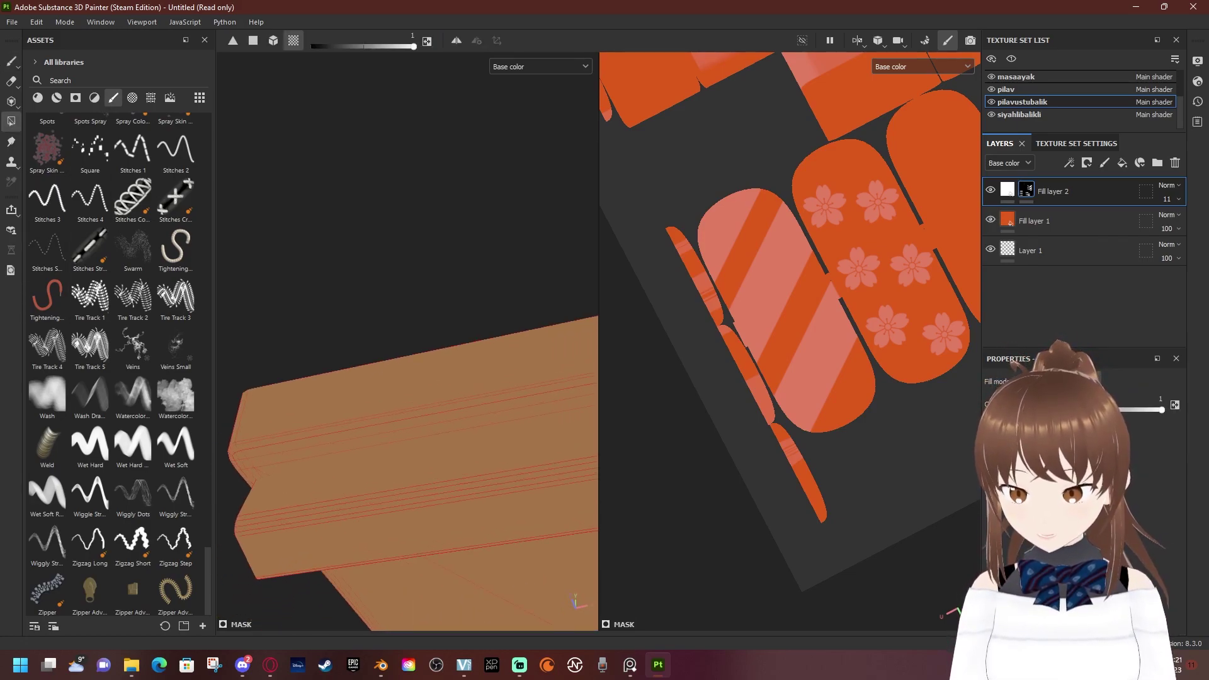
click(1015, 76)
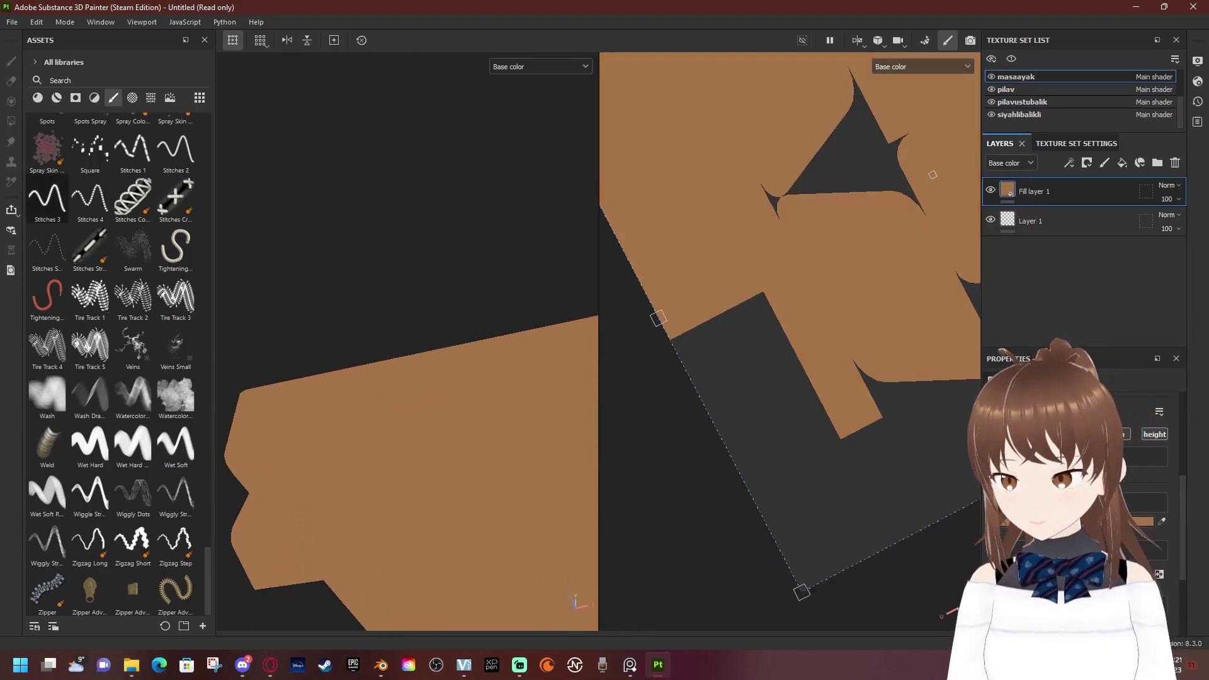
click(1122, 162)
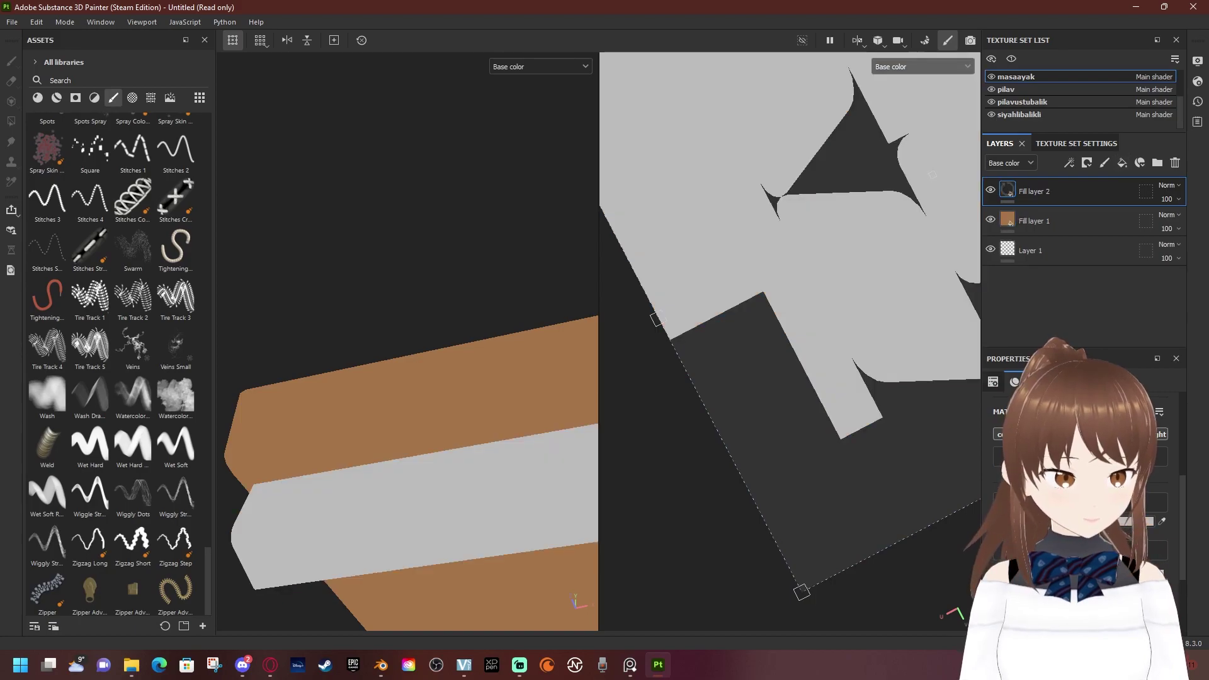
click(1162, 521)
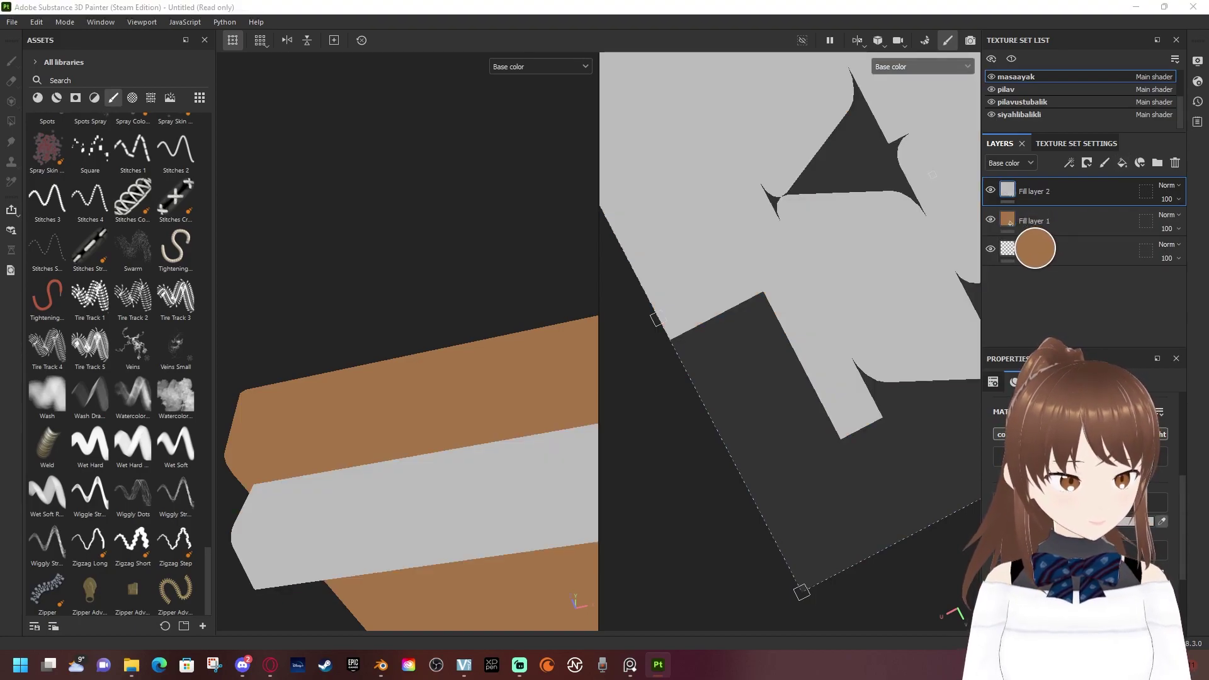
click(1007, 221)
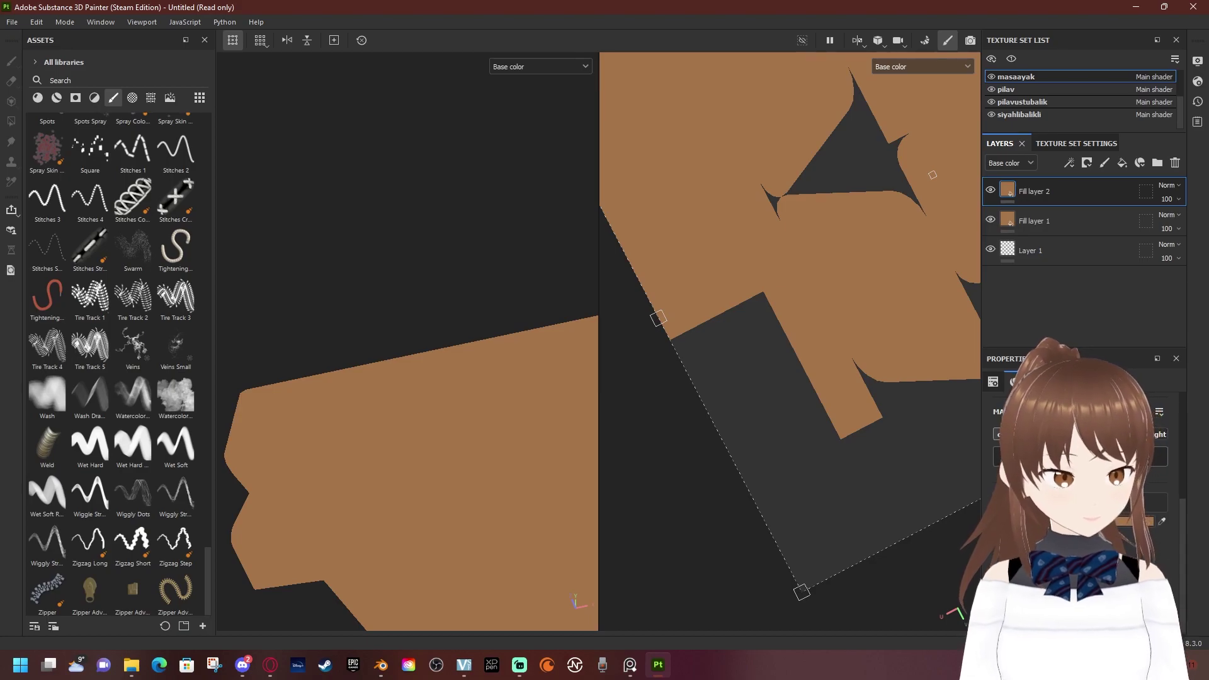
Set the fill layer's base colour to dark brown 725032, brightness 0.447
click(1142, 522)
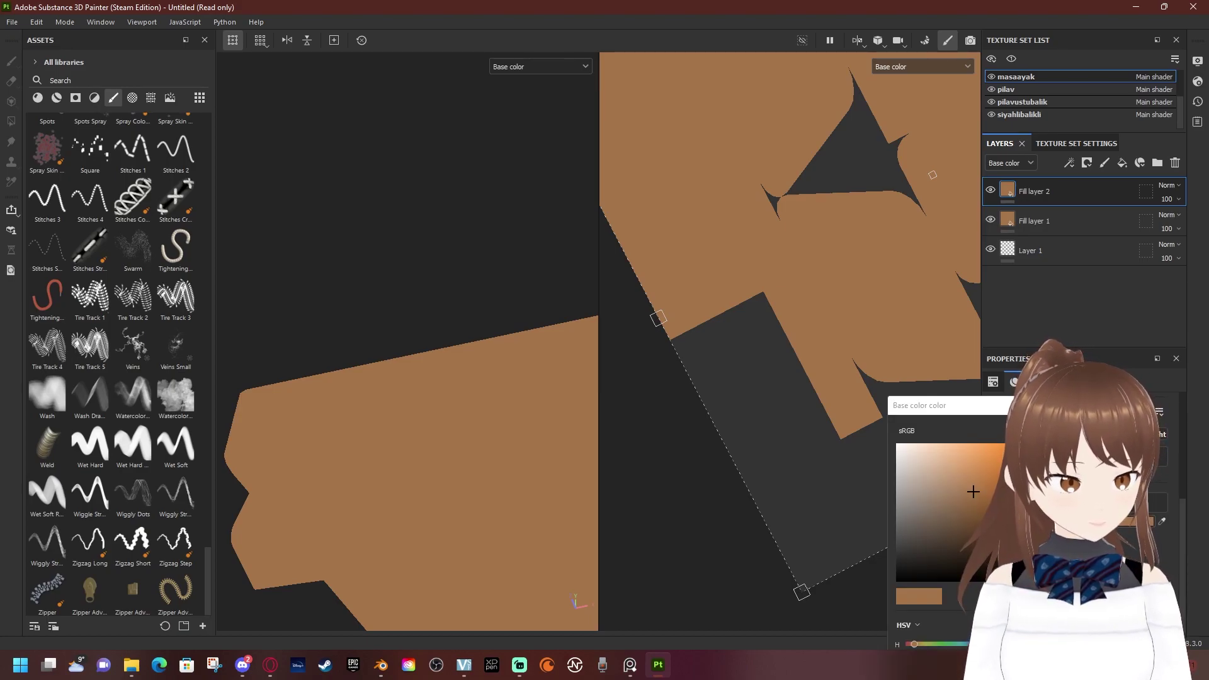
drag(919, 405, 807, 127)
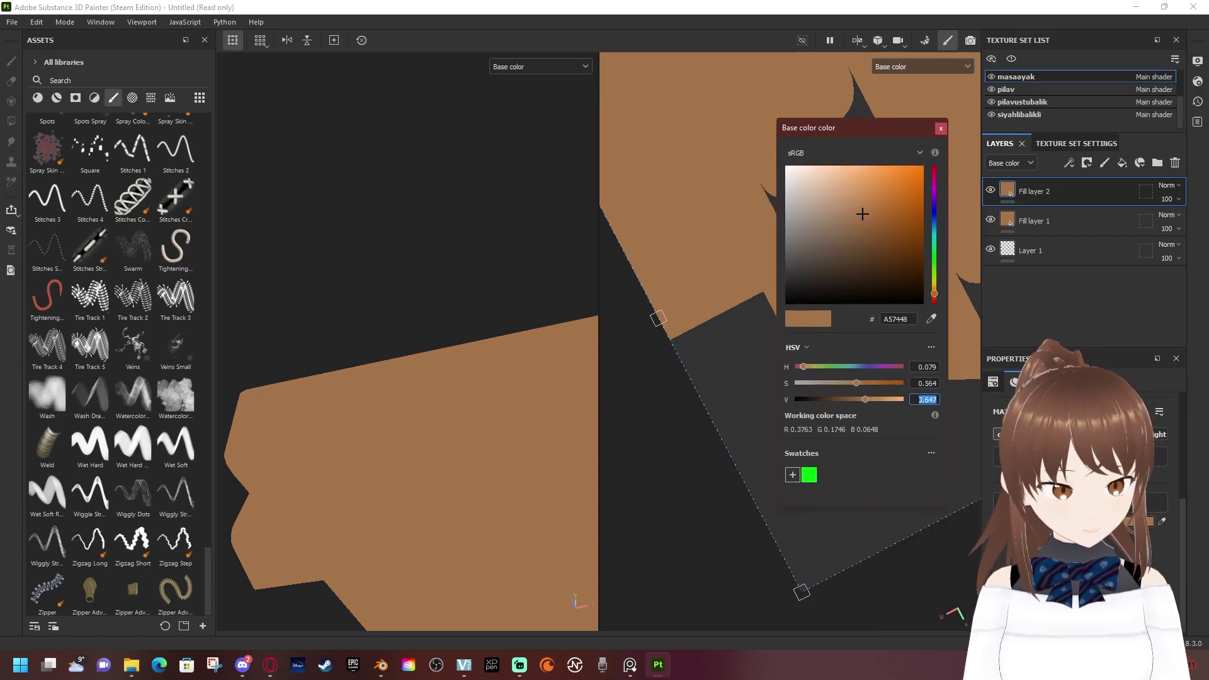
key(Return)
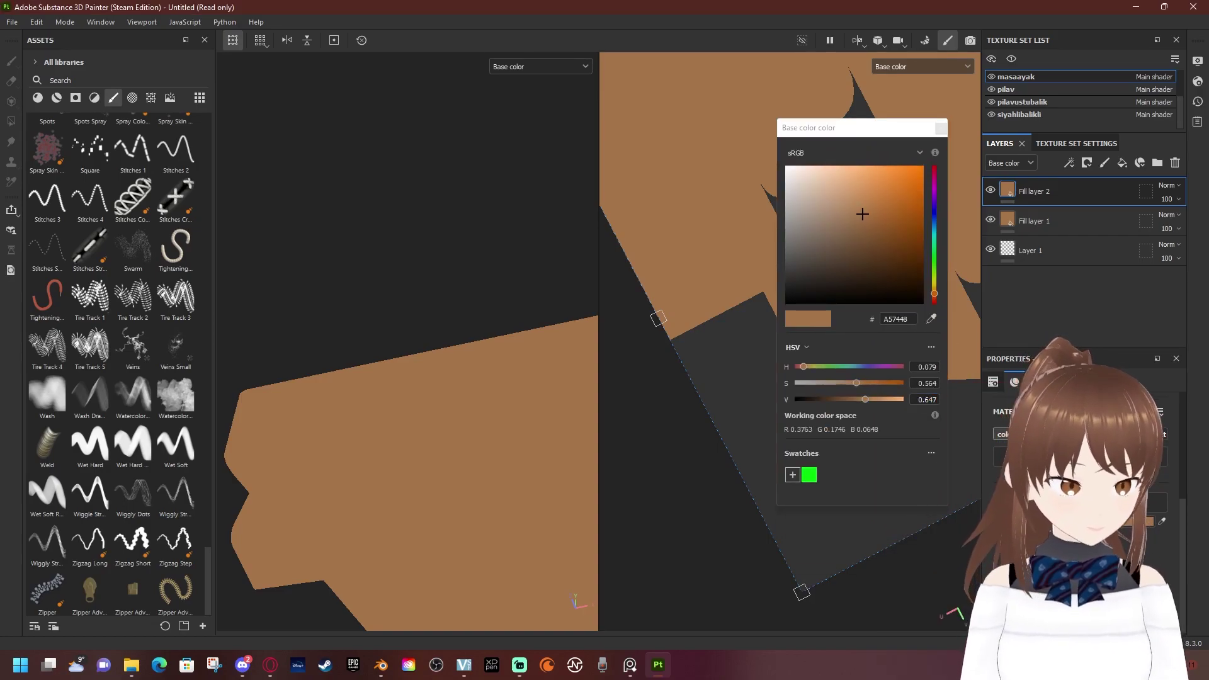
click(862, 214)
key(Return)
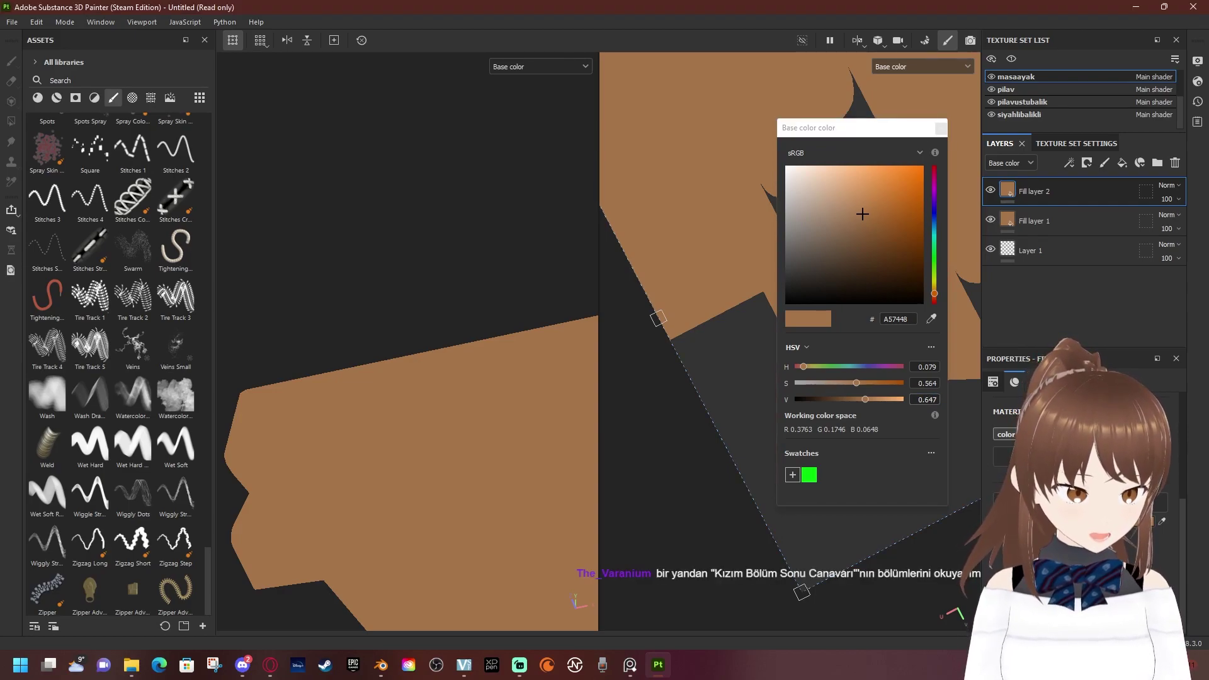
click(927, 399)
key(BackSpace)
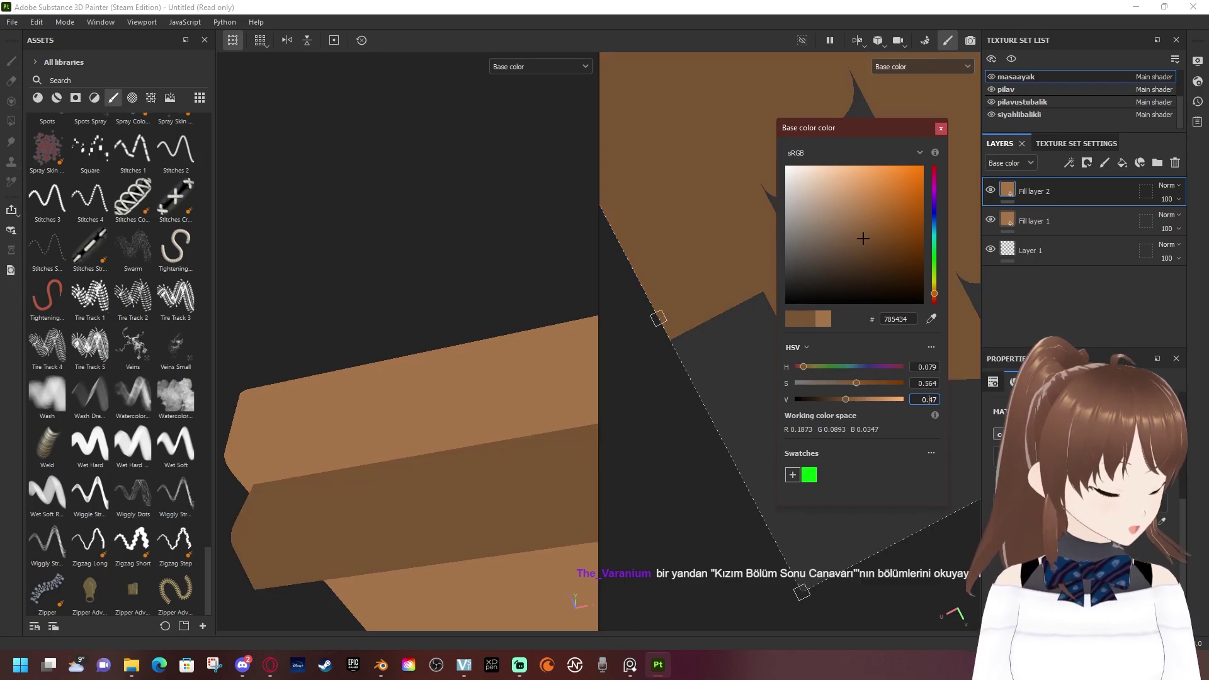
text(2)
key(BackSpace)
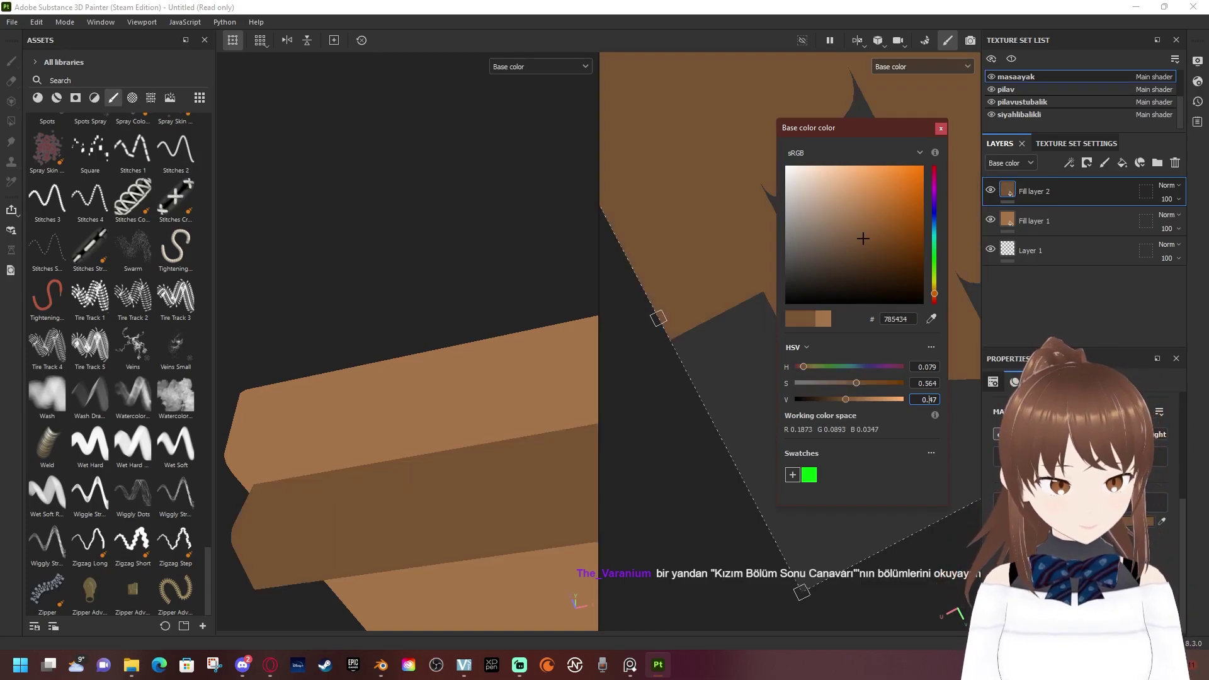
key(Return)
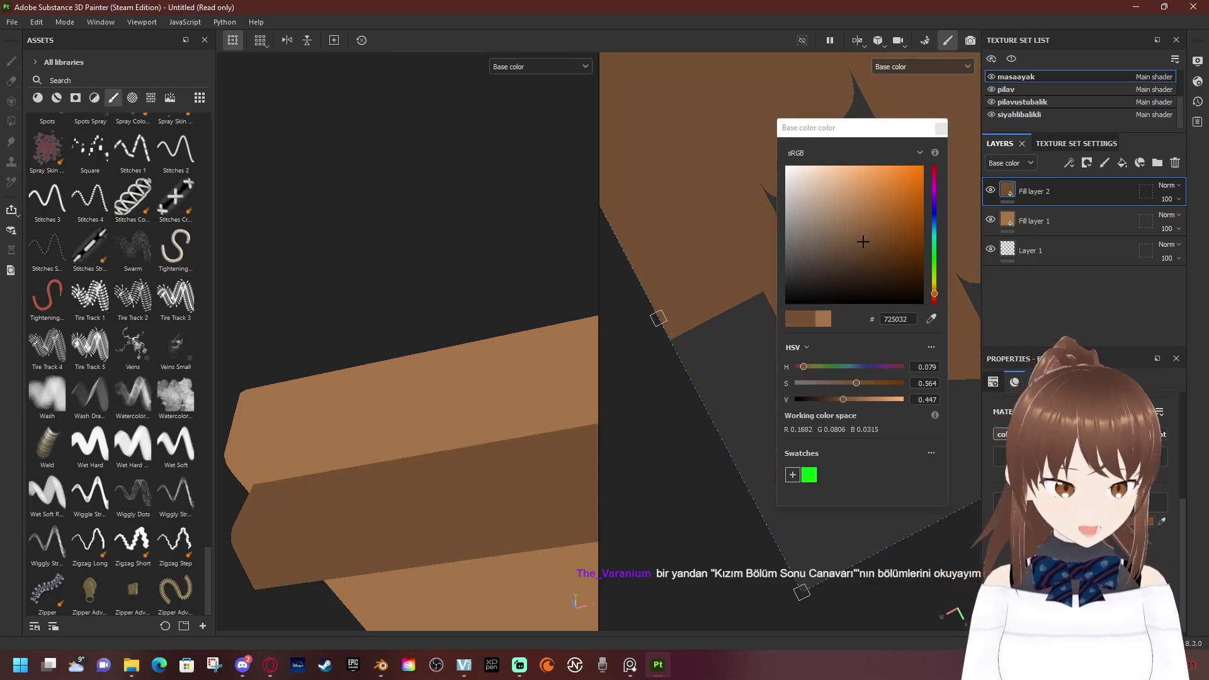
click(941, 128)
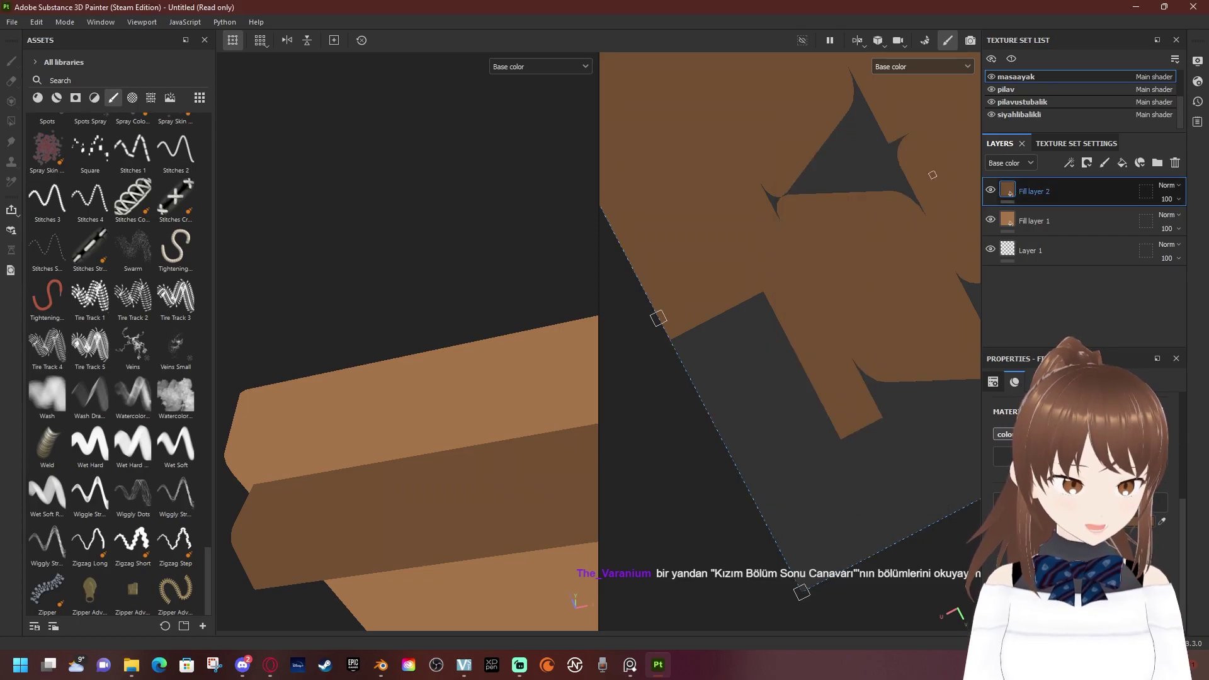
right_click(1058, 191)
Add a black mask to the dark brown layer and orbit underneath the table board
click(1102, 23)
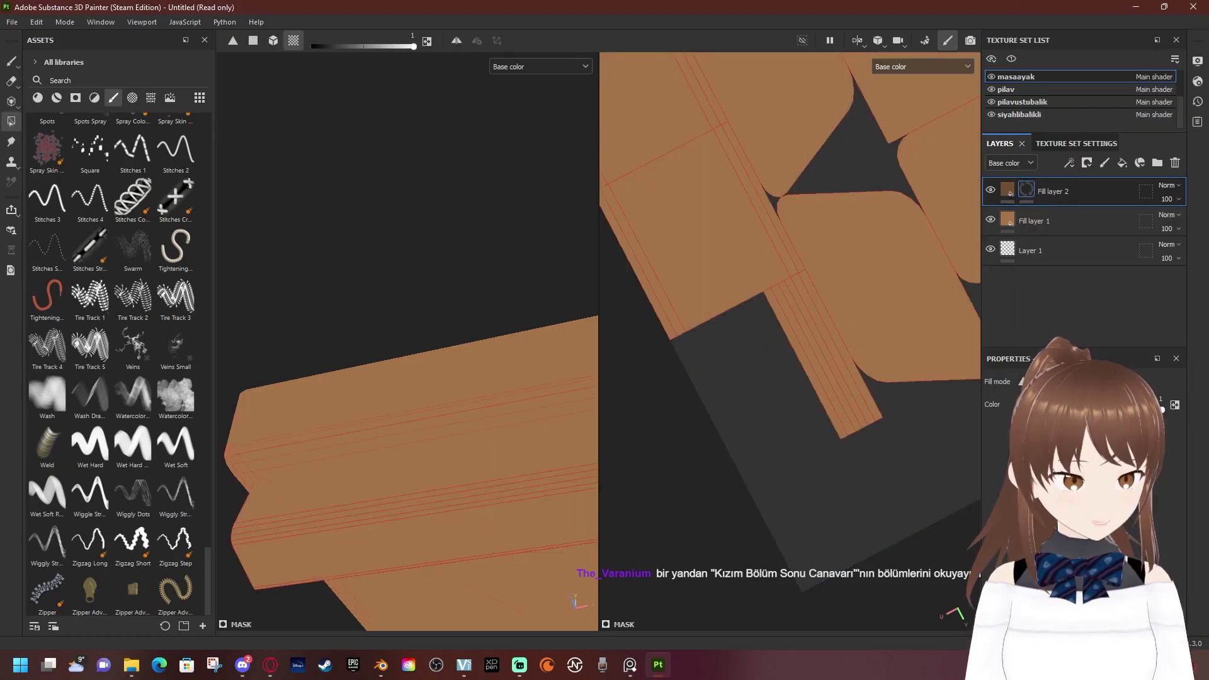
alt+drag(407, 378, 407, 315)
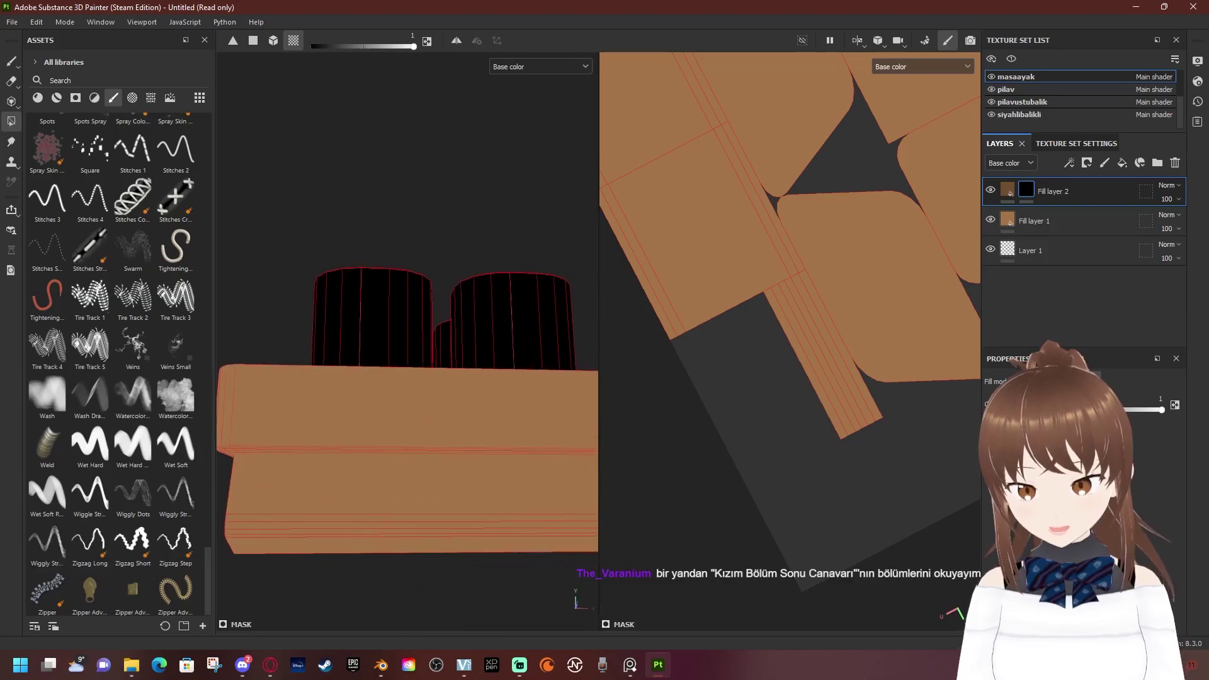
scroll(721, 366, down, 2)
scroll(721, 366, down, 2)
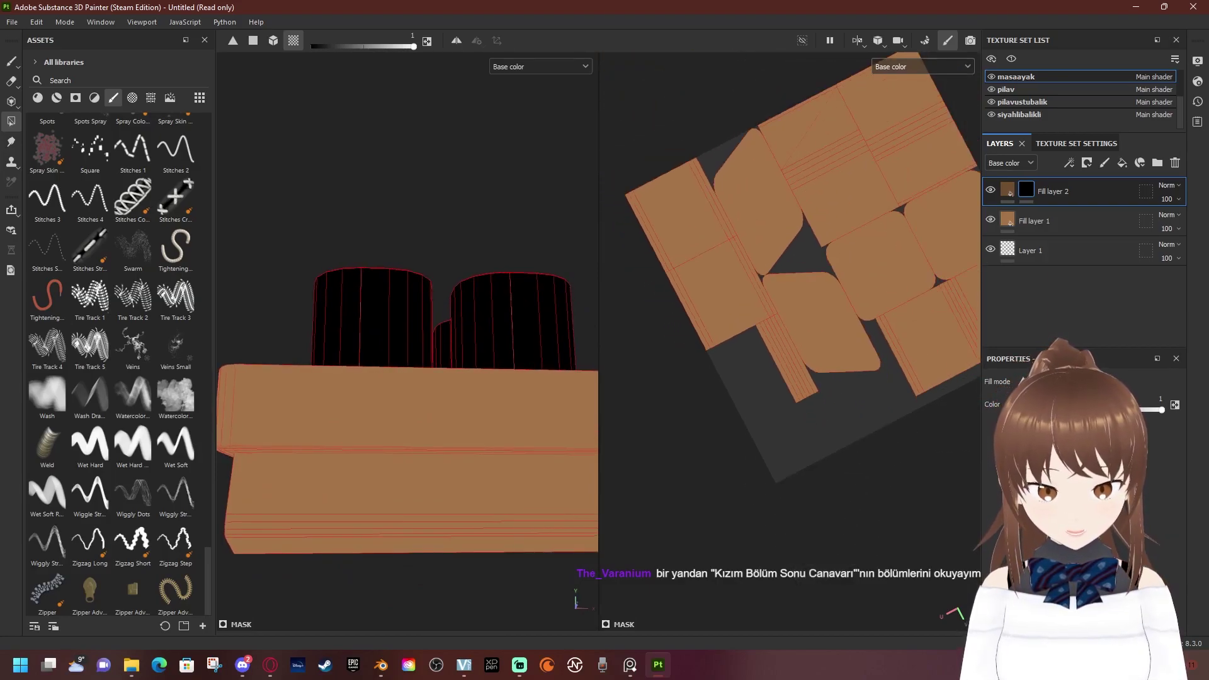
mouse_move(408, 378)
alt+mouse_down()
mouse_move(441, 283)
mouse_move(378, 328)
mouse_move(352, 302)
alt+mouse_up()
scroll(407, 340, up, 2)
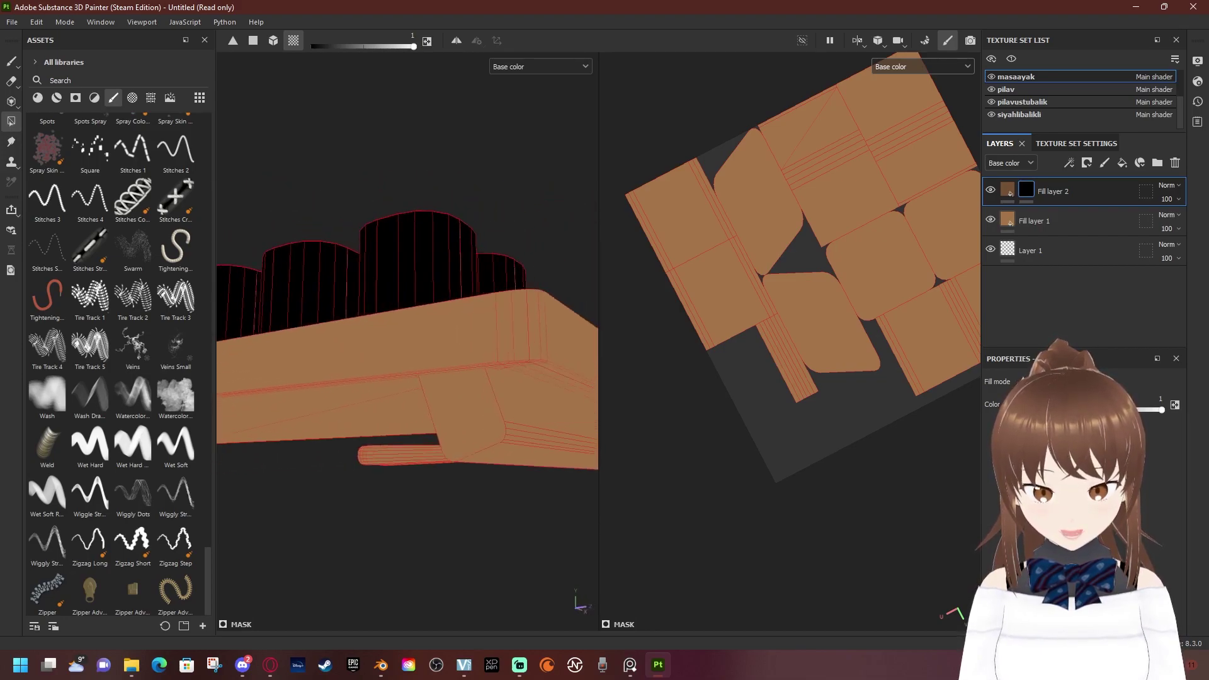
scroll(407, 340, up, 2)
scroll(407, 340, up, 2)
scroll(407, 340, up, 2)
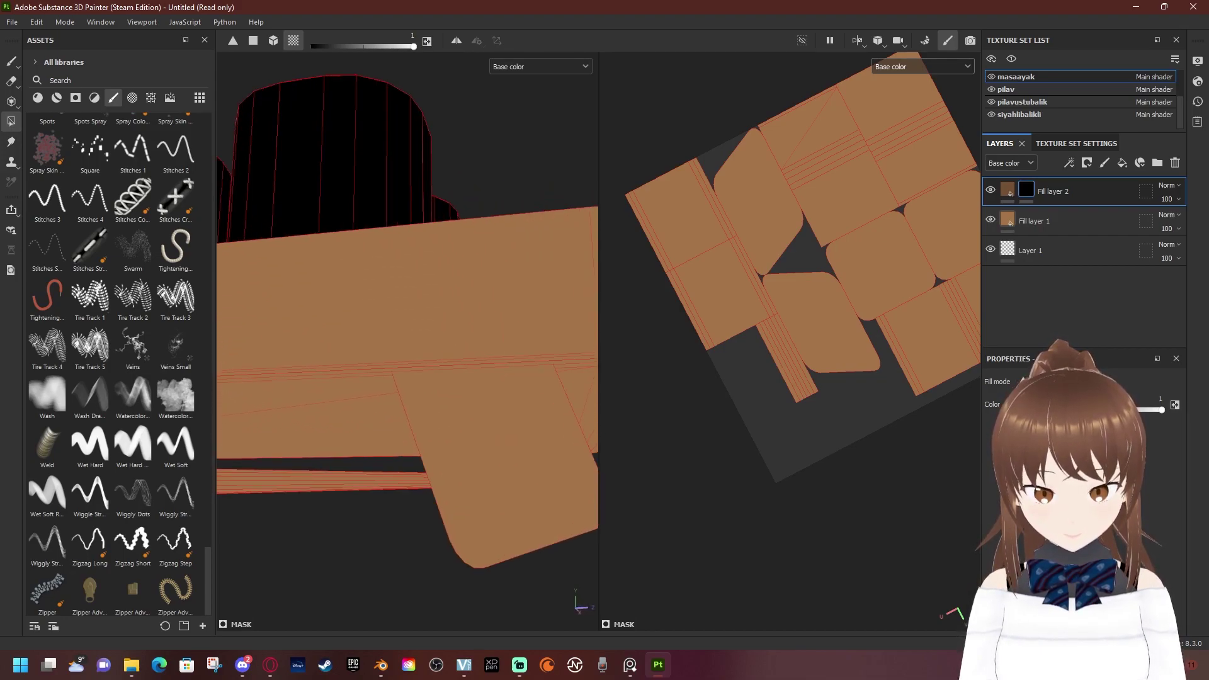
alt+drag(407, 340, 321, 387)
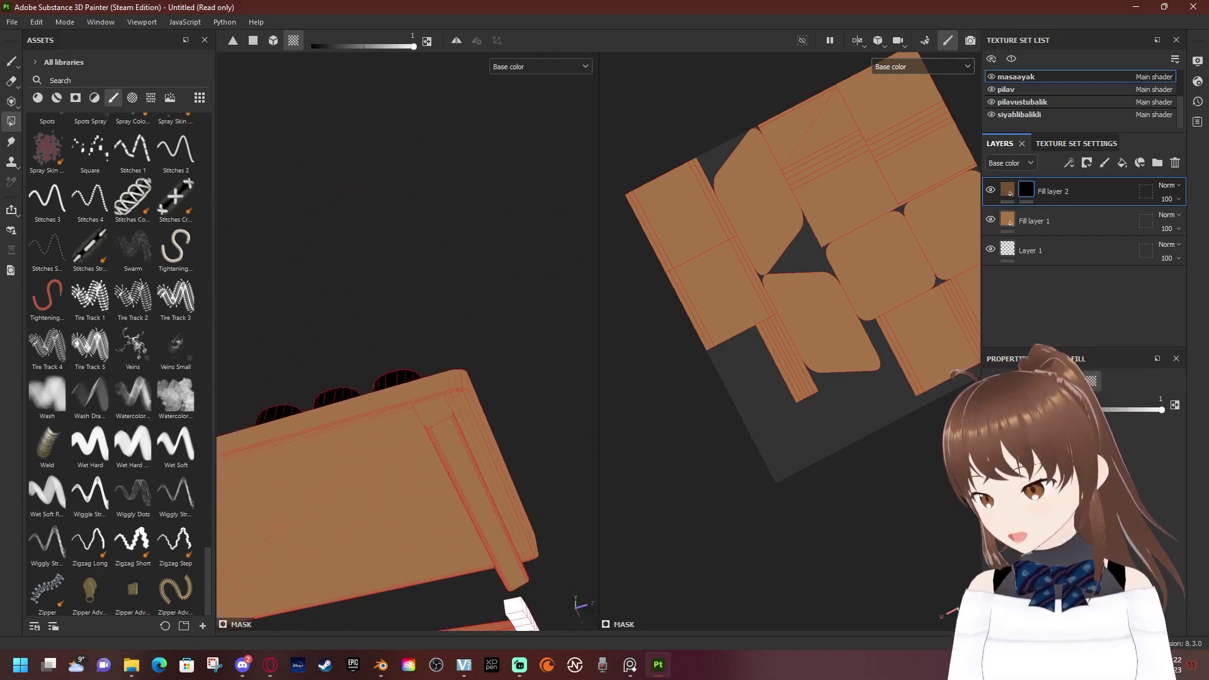
scroll(800, 265, down, 2)
scroll(378, 491, down, 1)
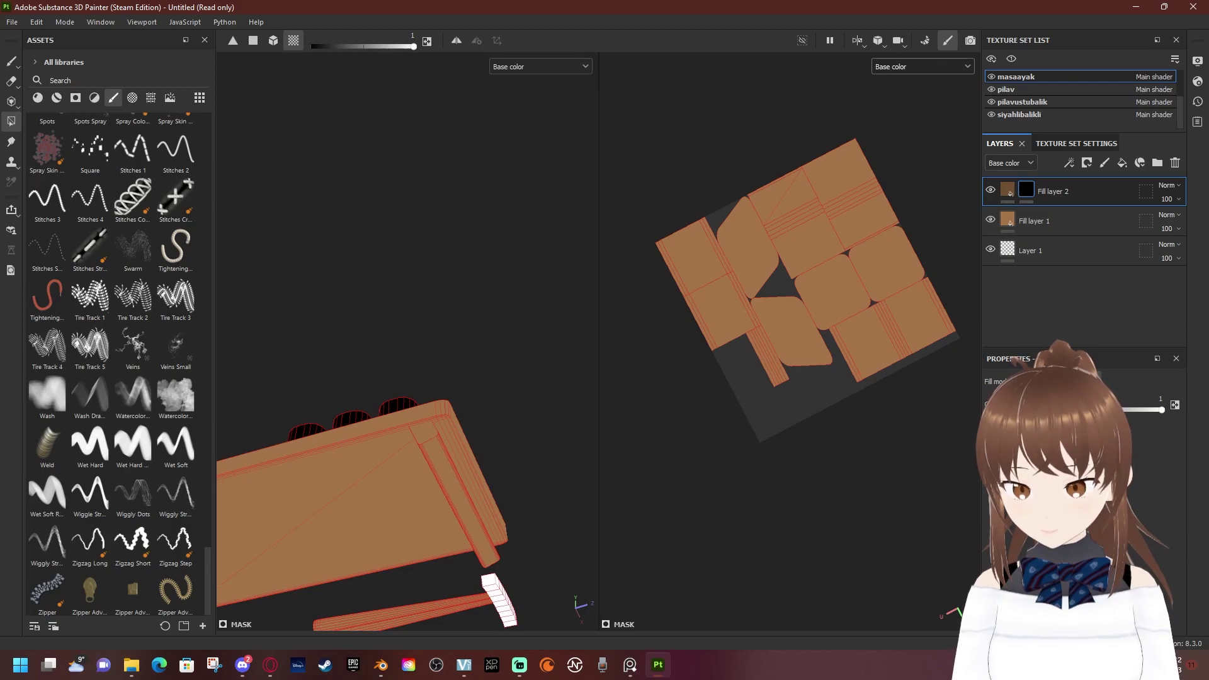
Reveal the dark brown on one recessed inner face under the board with Polygon Fill
alt+drag(403, 340, 441, 290)
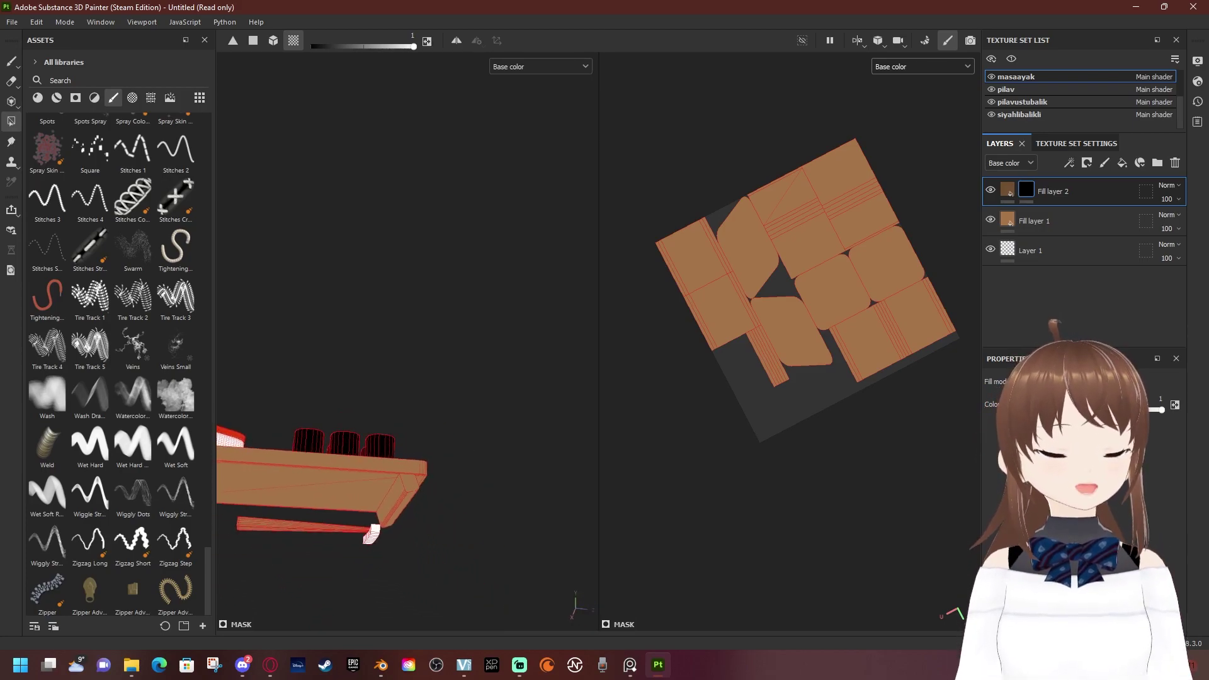
scroll(791, 312, up, 2)
scroll(791, 313, up, 2)
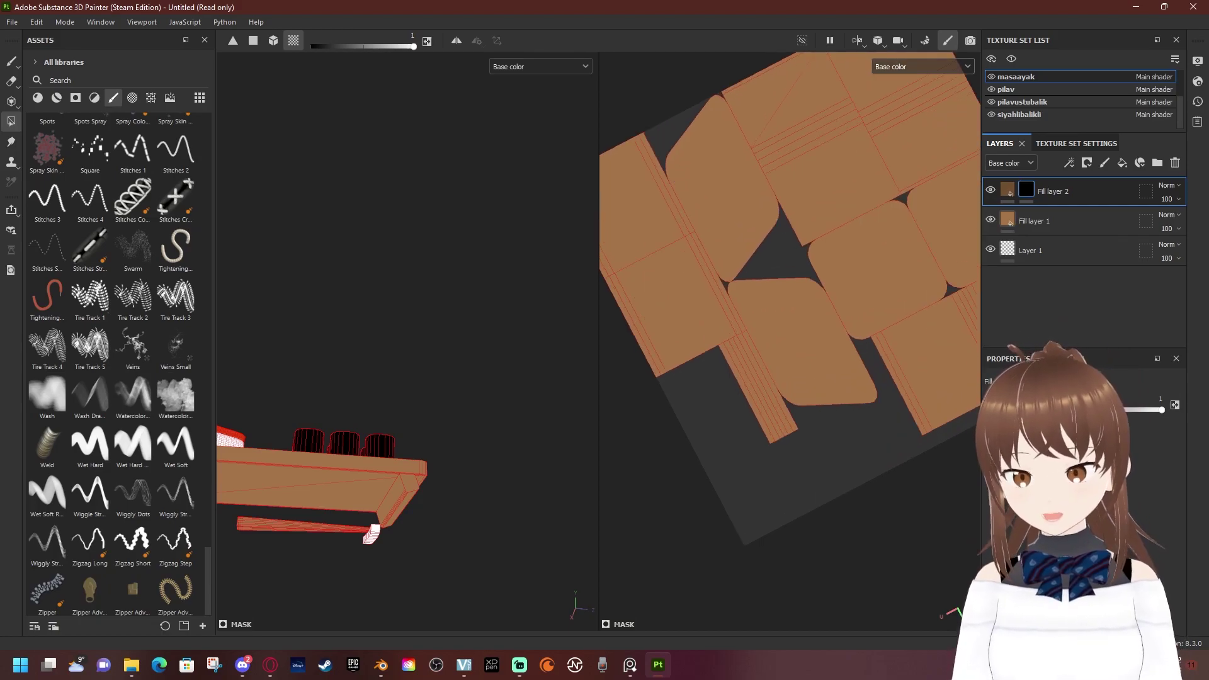
scroll(787, 283, down, 2)
drag(623, 139, 967, 453)
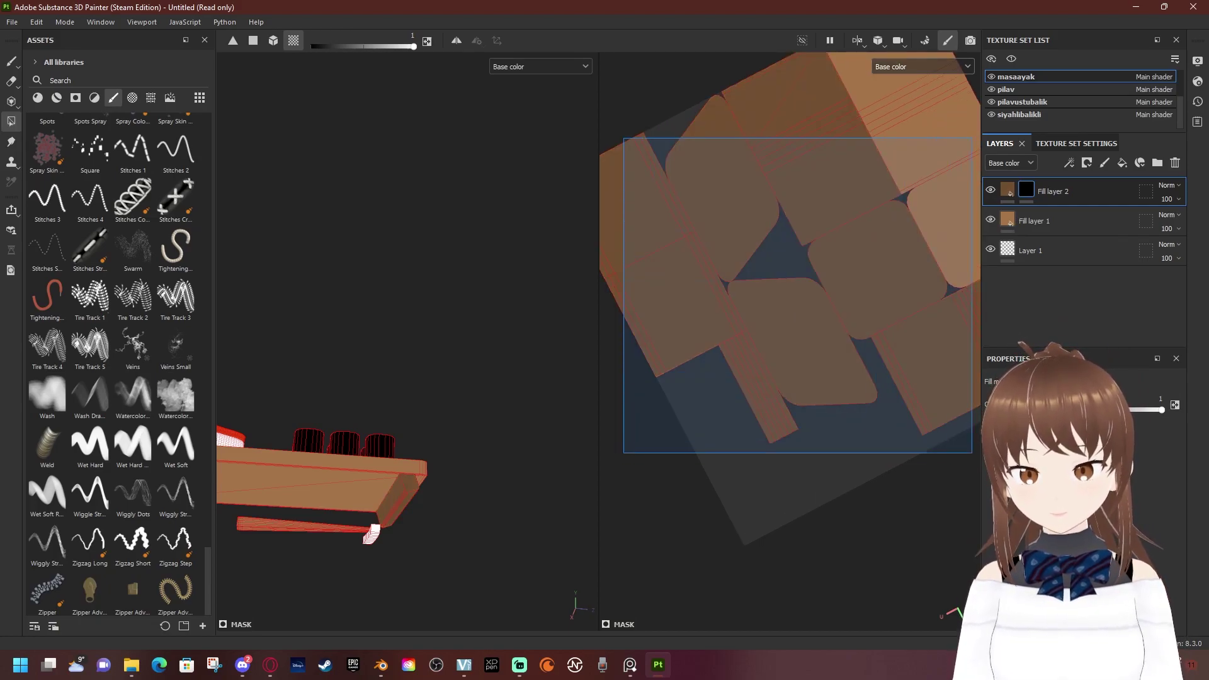
middle_drag(790, 378, 676, 473)
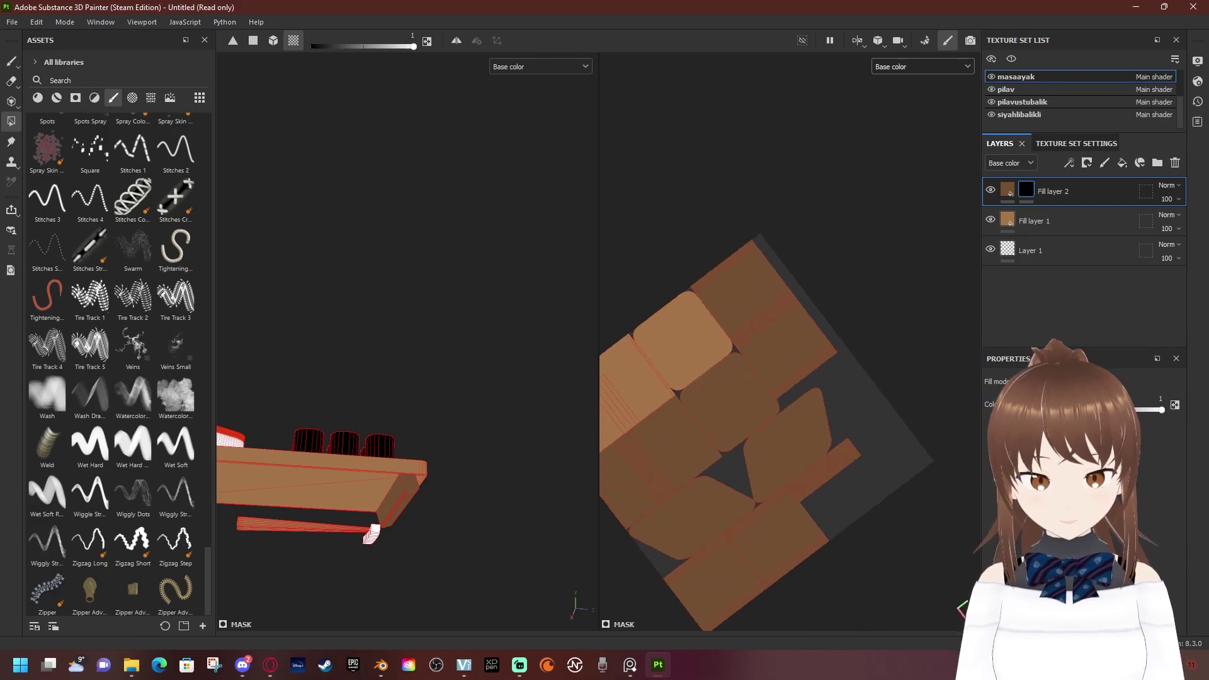
alt+drag(403, 378, 440, 366)
scroll(410, 453, up, 1)
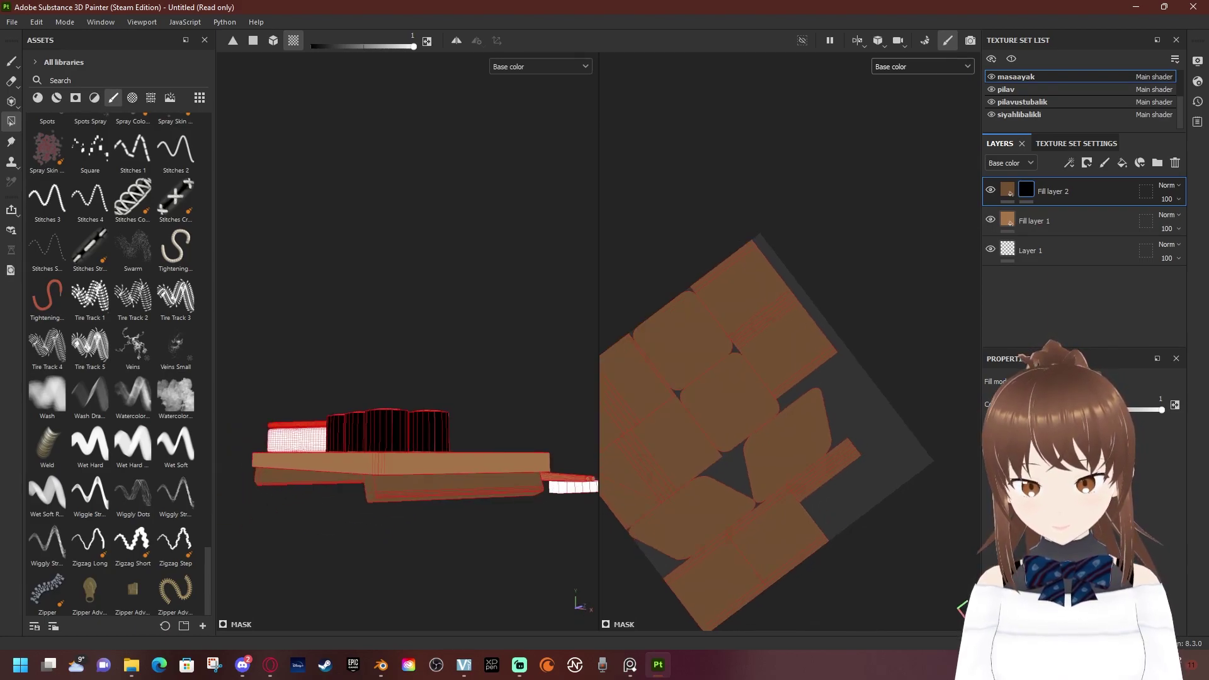
scroll(407, 453, up, 1)
scroll(406, 453, up, 1)
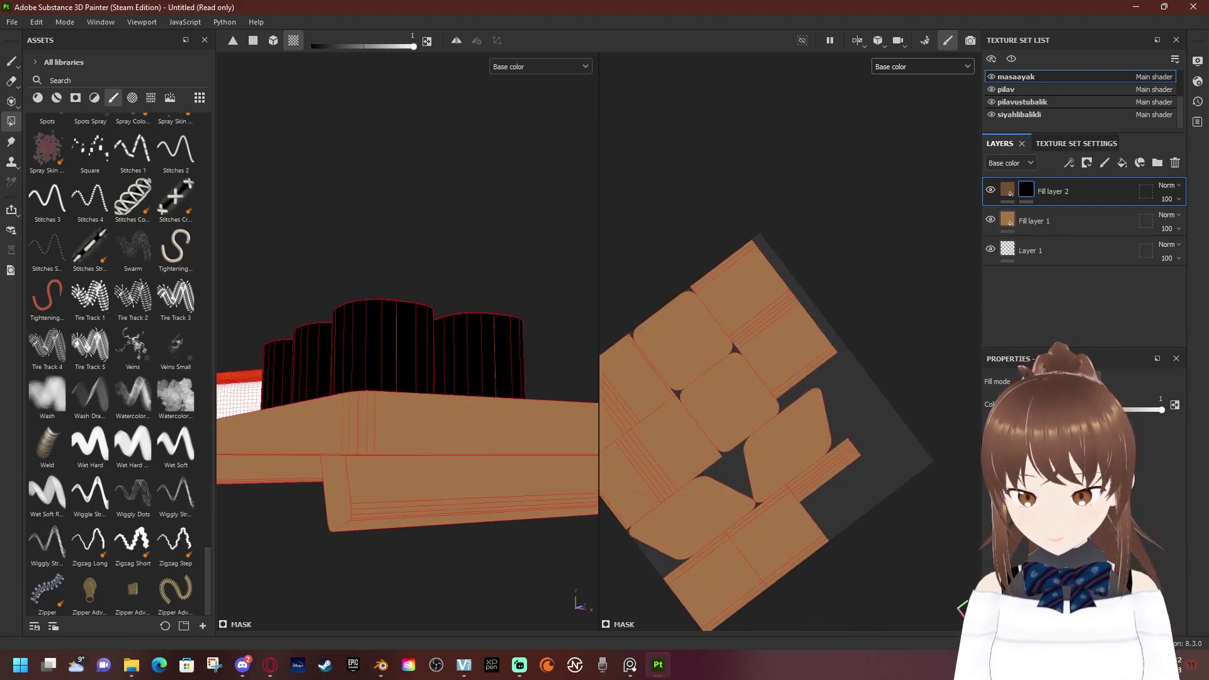
scroll(407, 453, up, 1)
scroll(407, 453, up, 2)
alt+drag(407, 453, 432, 428)
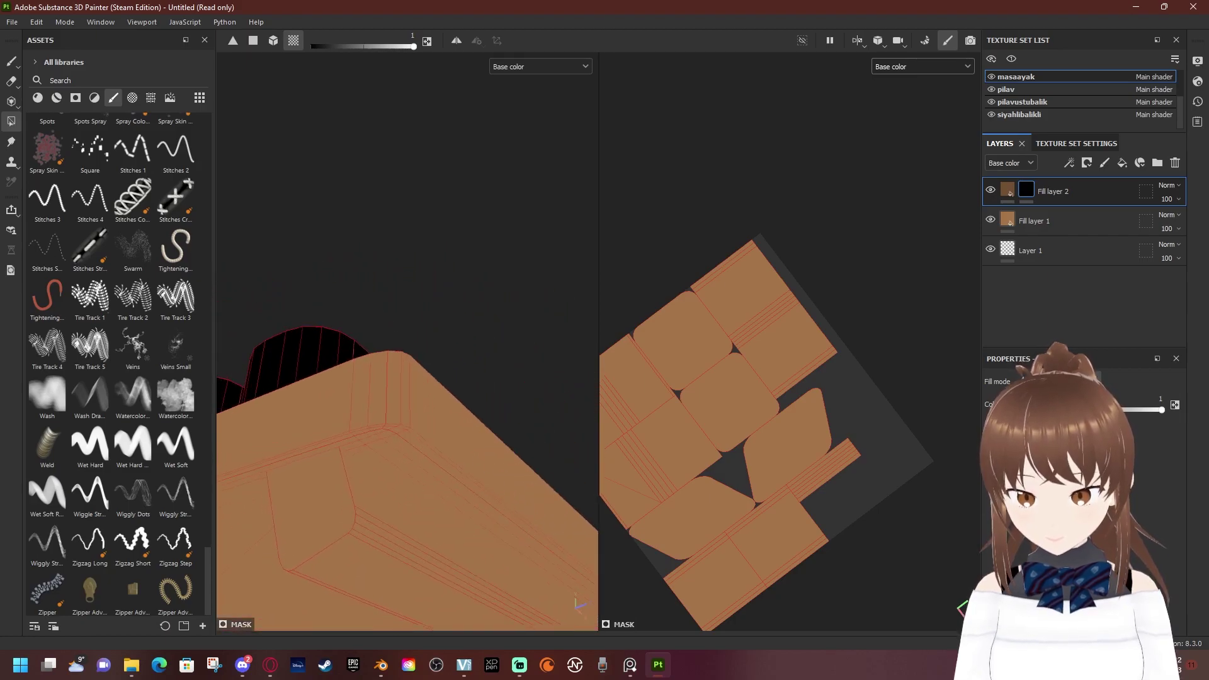
alt+drag(441, 478, 431, 421)
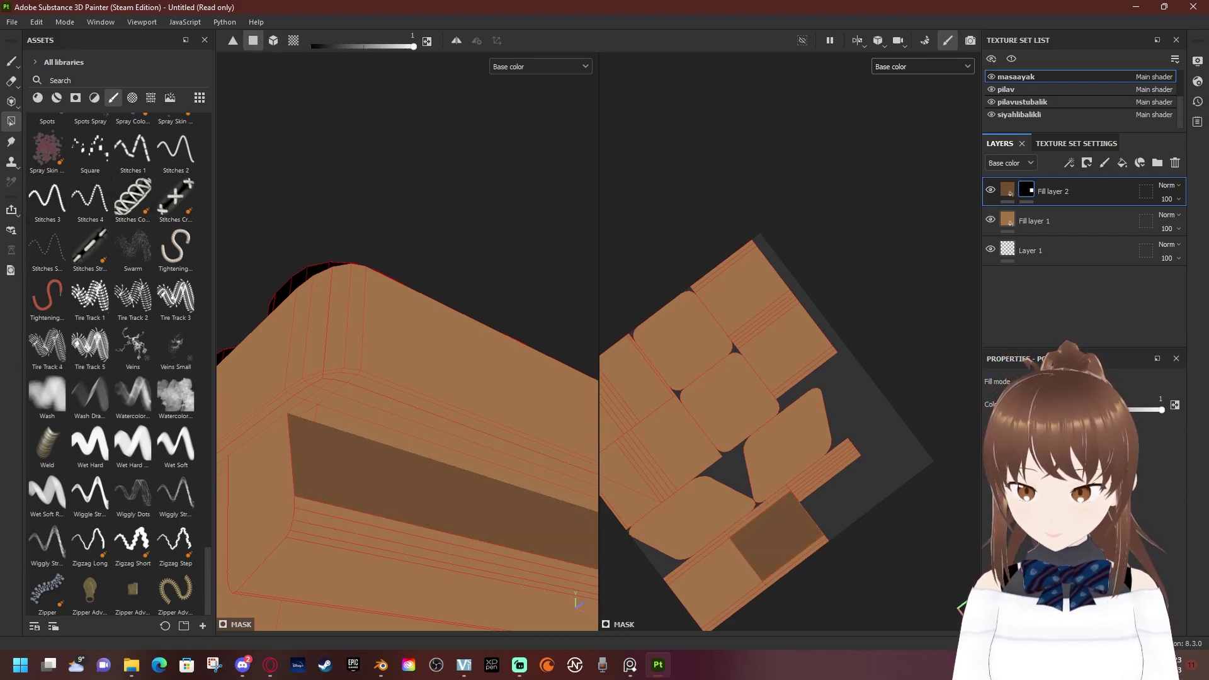
Reveal Fill layer 2's darker brown on several more faces and narrow strips under the board
alt+drag(410, 441, 365, 416)
alt+drag(410, 378, 387, 321)
click(409, 459)
alt+drag(410, 378, 385, 428)
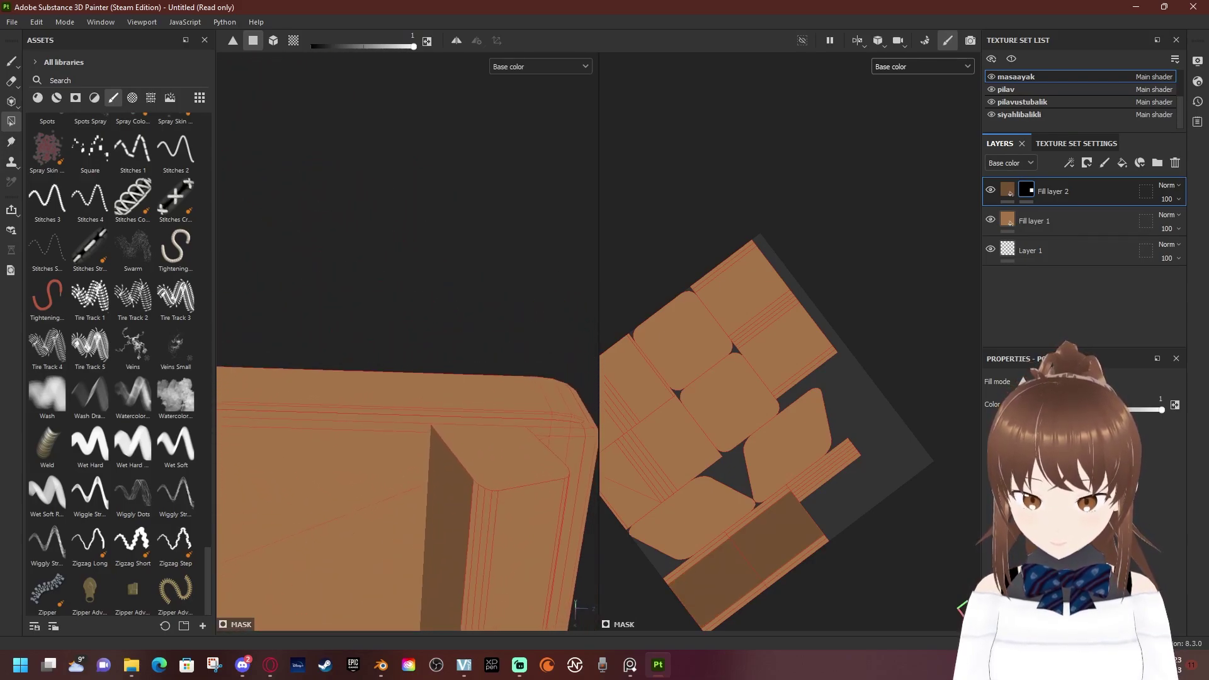
click(475, 554)
click(487, 554)
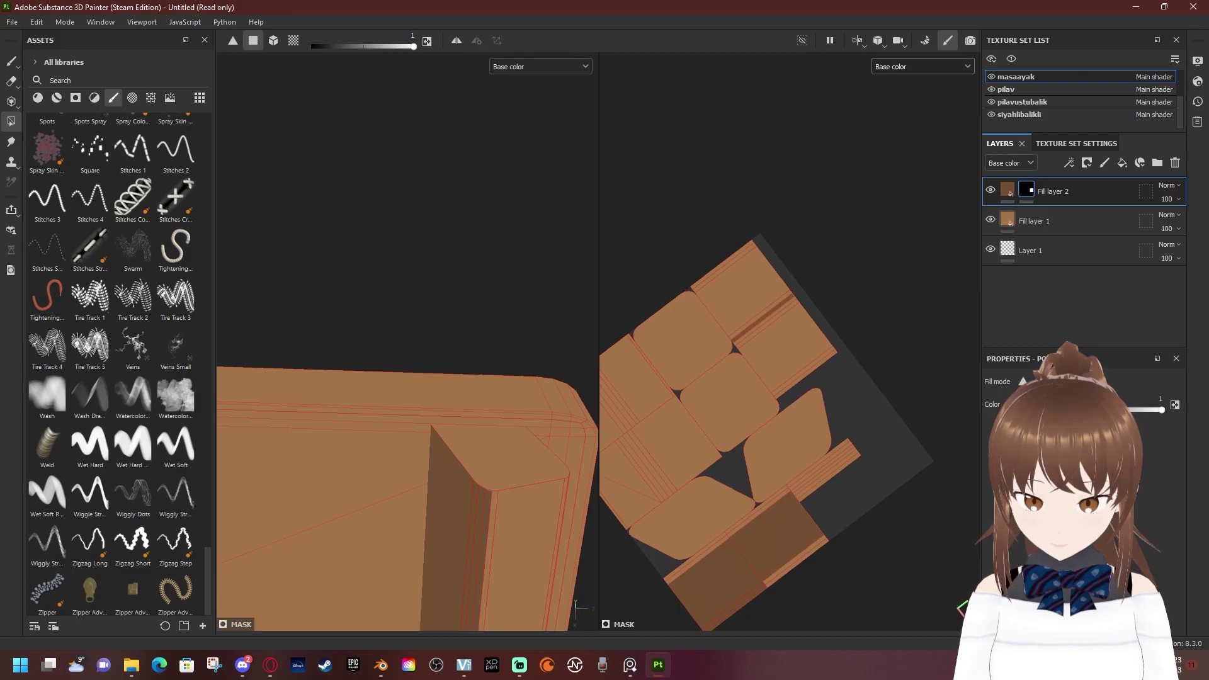
click(575, 606)
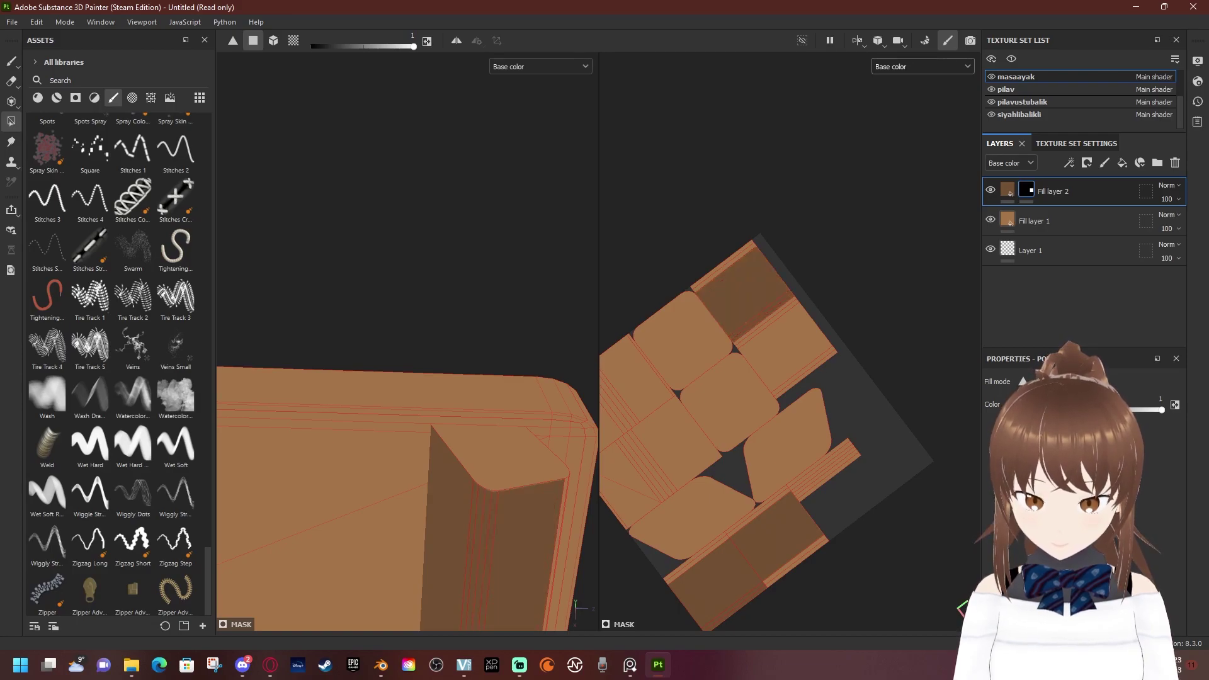
alt+drag(575, 606, 575, 601)
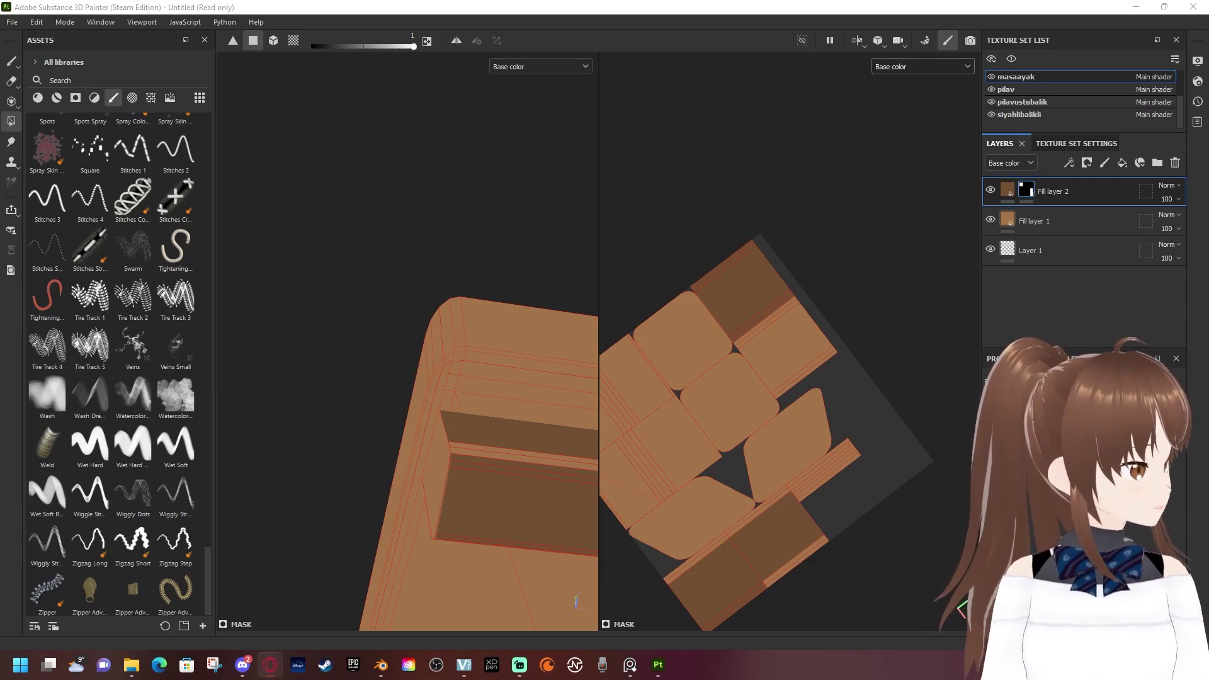
Darken three whole UV chunks of the board using UV-chunk fill mode
alt+drag(407, 377, 440, 352)
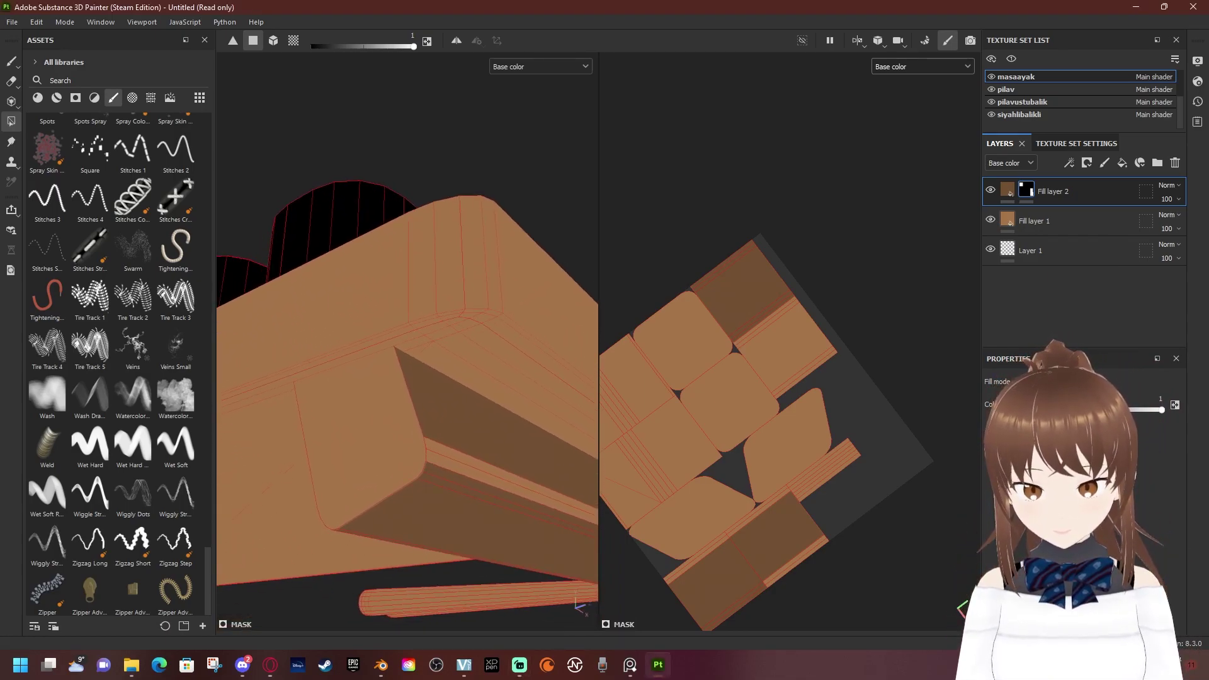
alt+drag(359, 435, 334, 409)
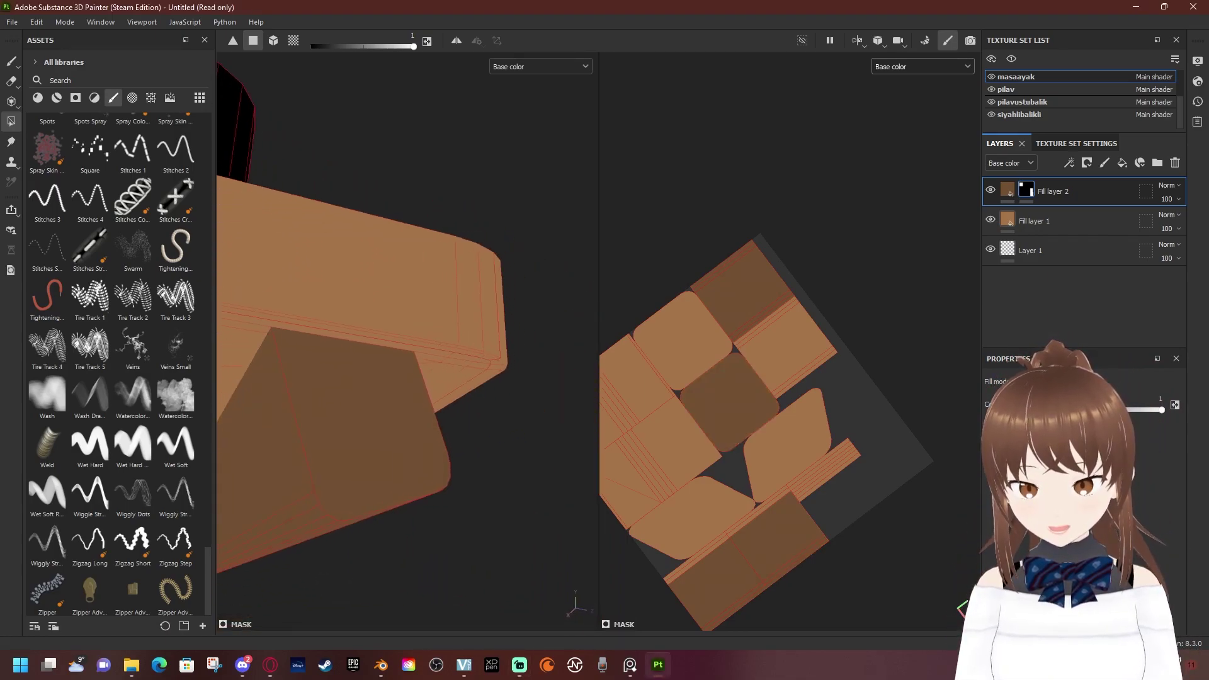
alt+drag(288, 494, 341, 491)
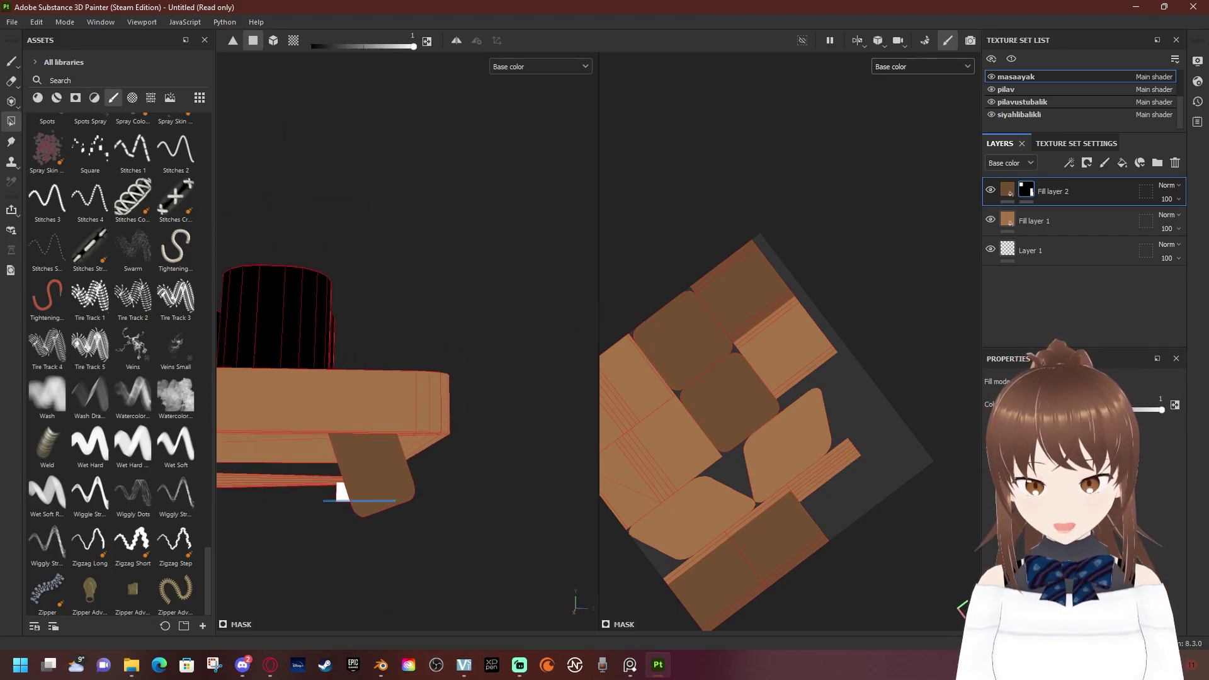
mouse_move(342, 491)
alt+mouse_down()
mouse_move(459, 485)
mouse_move(472, 460)
mouse_move(425, 412)
alt+mouse_up()
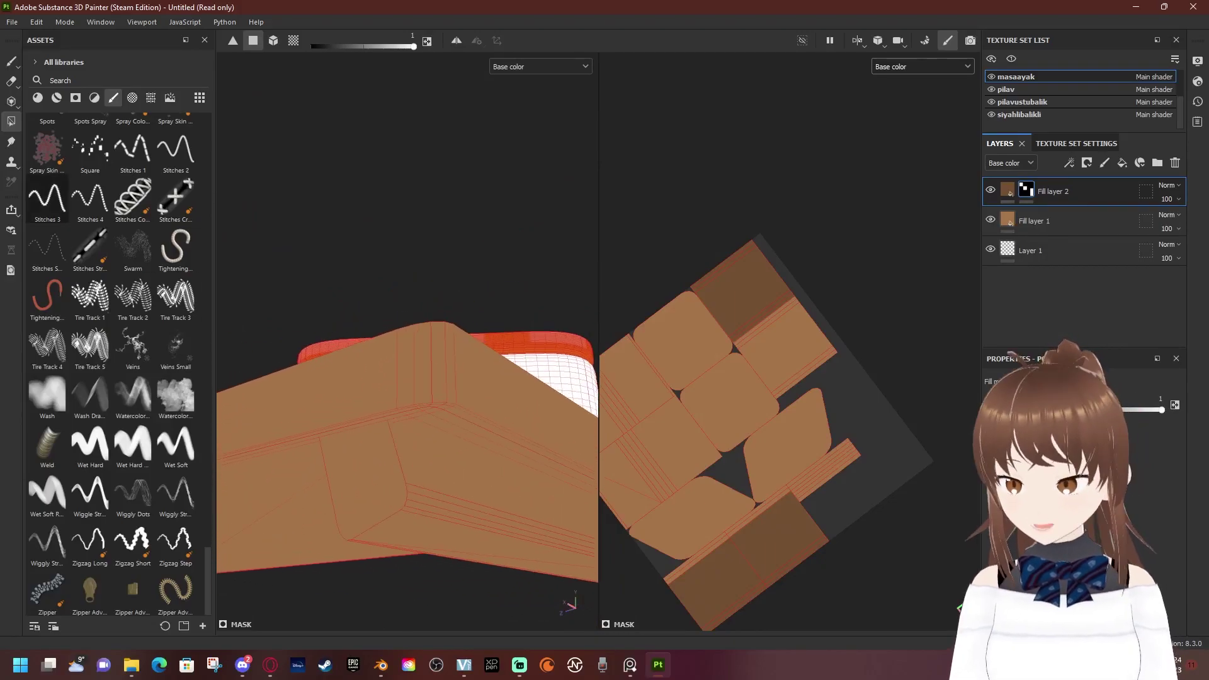
click(293, 40)
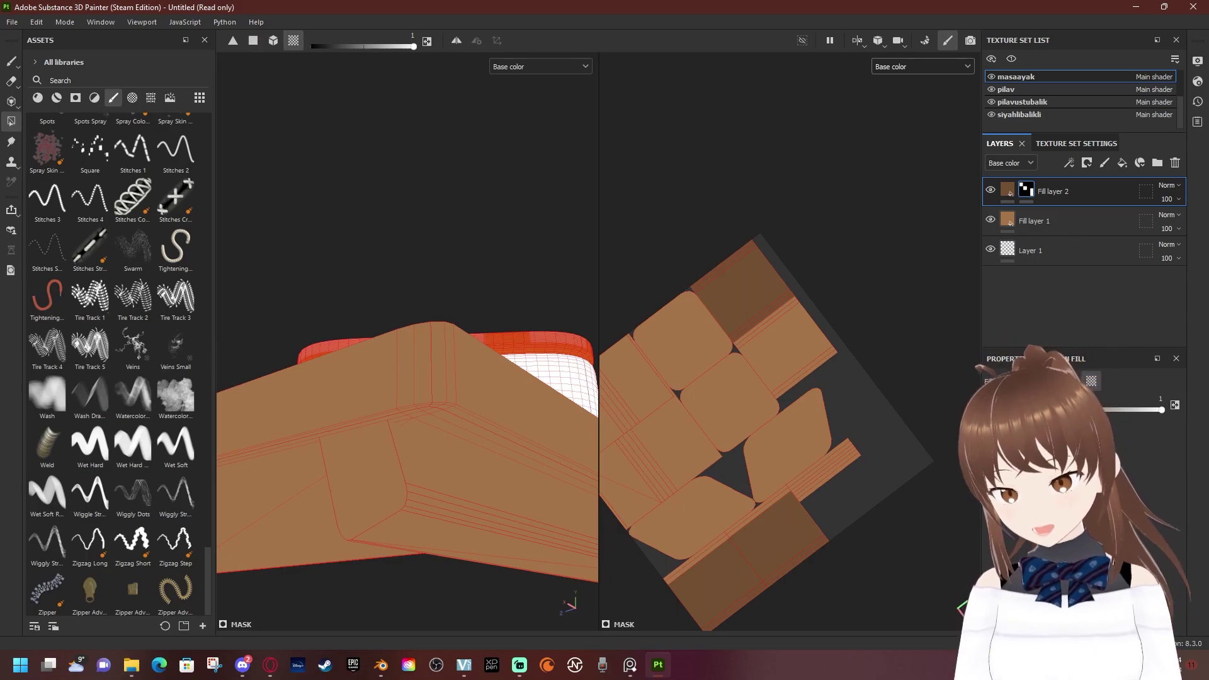
click(504, 466)
click(504, 516)
click(472, 541)
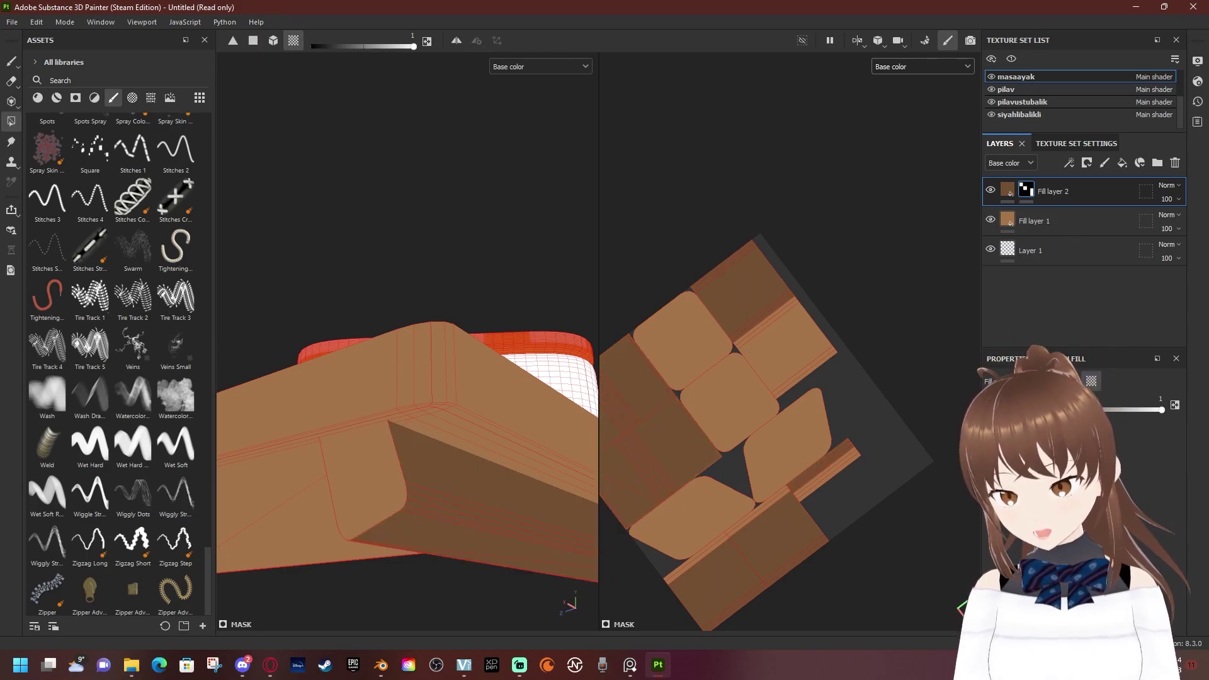
Check the table from below, then make the masa texture set active
alt+drag(410, 409, 409, 353)
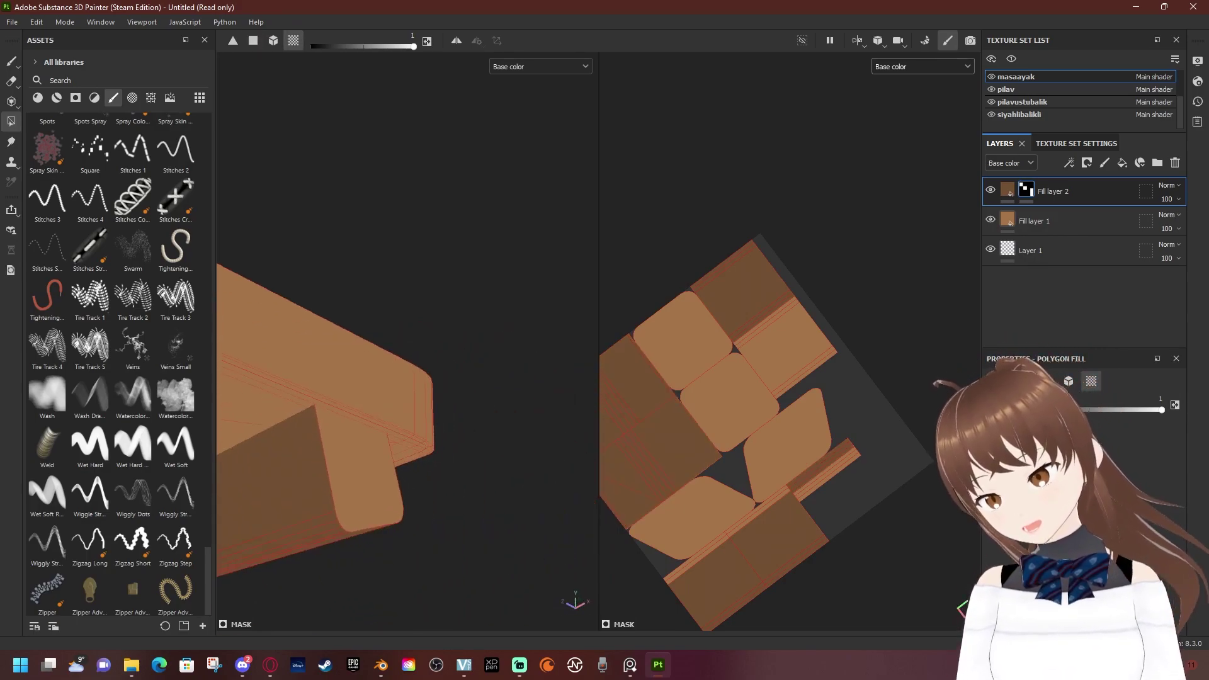
mouse_move(409, 409)
alt+mouse_down()
mouse_move(378, 302)
mouse_move(397, 233)
alt+mouse_up()
scroll(1080, 101, up, 3)
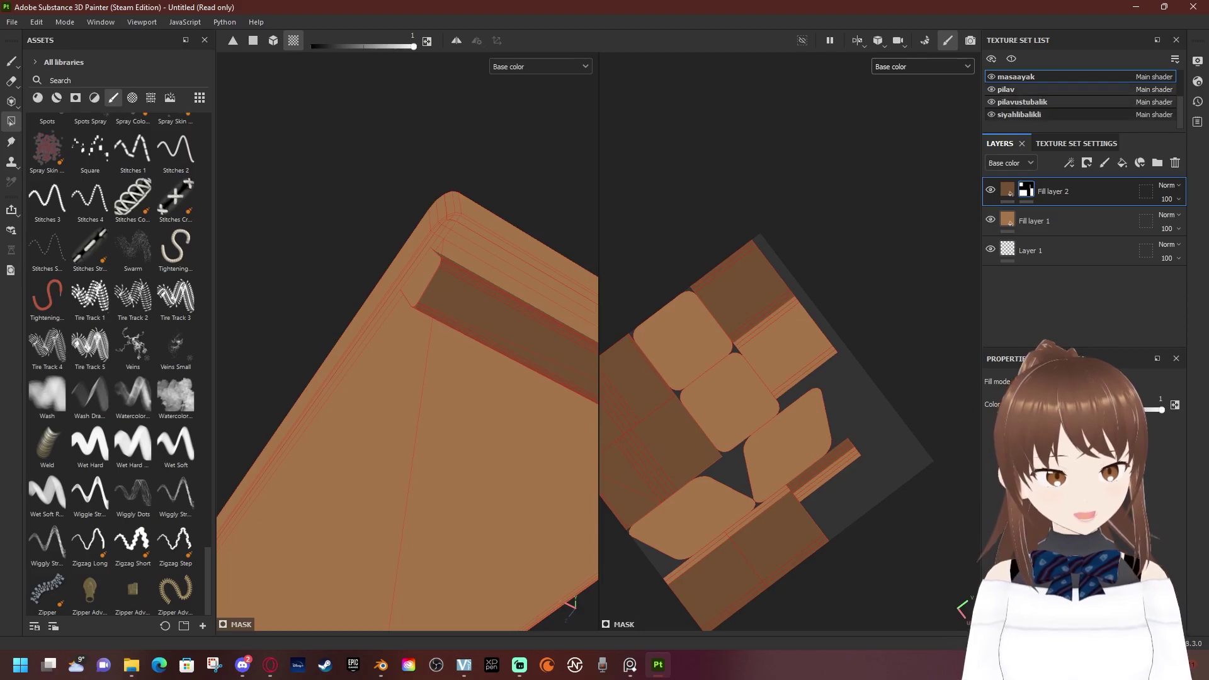
click(1080, 102)
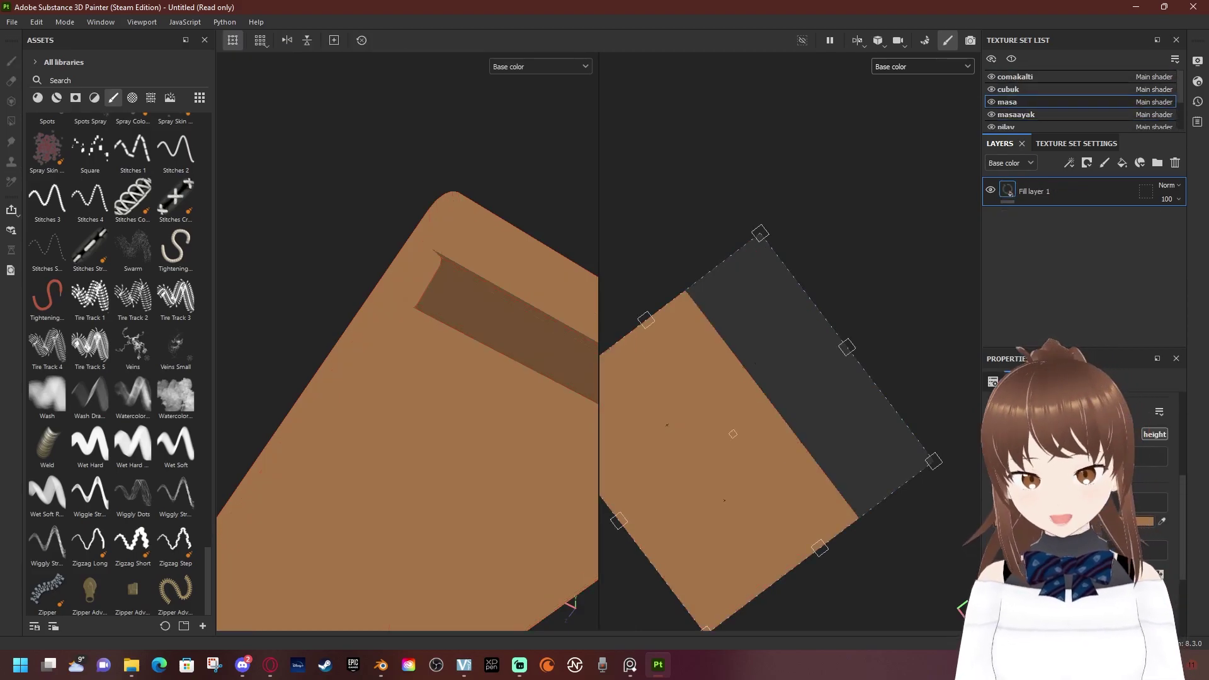
Add Fill layer 2 to masa, taking its base colour from the stick's brown
scroll(840, 337, down, 1)
scroll(841, 337, down, 1)
scroll(841, 337, down, 2)
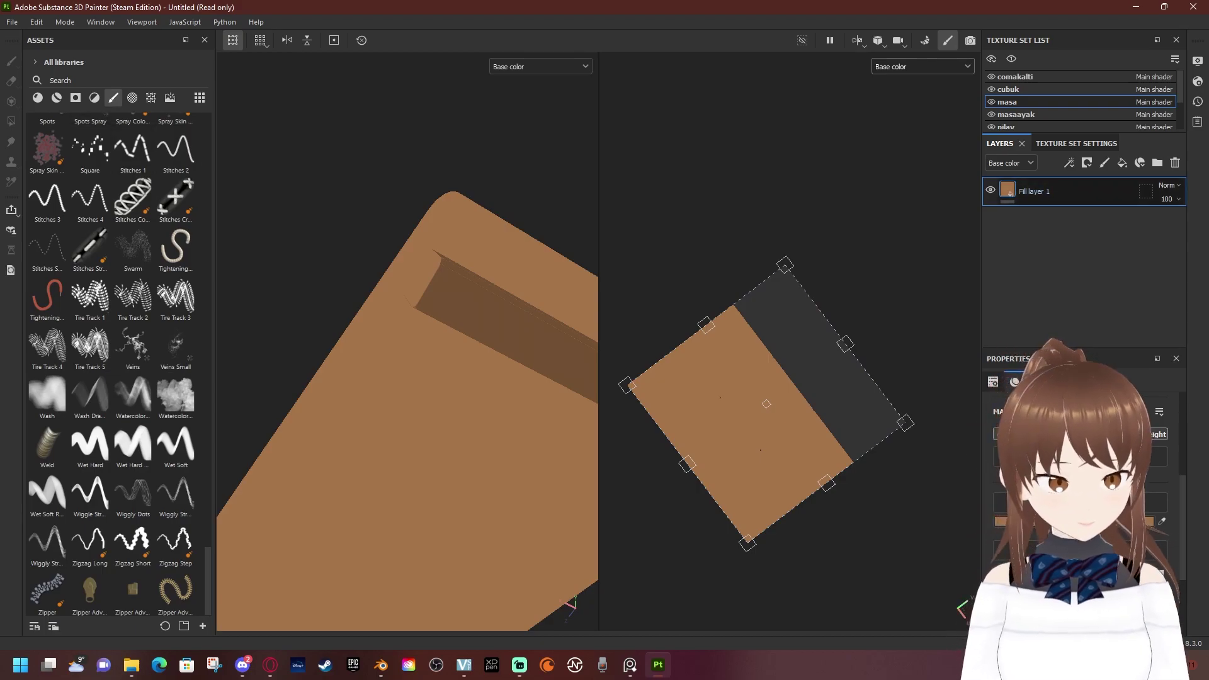
click(1122, 162)
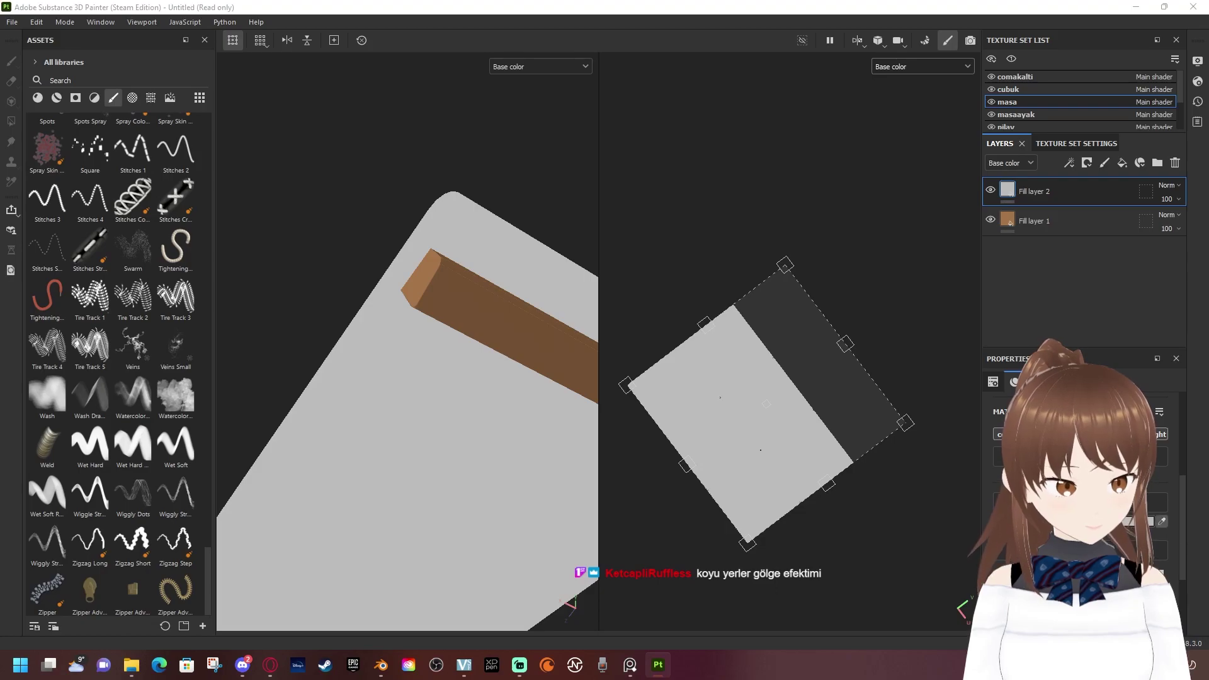
click(548, 346)
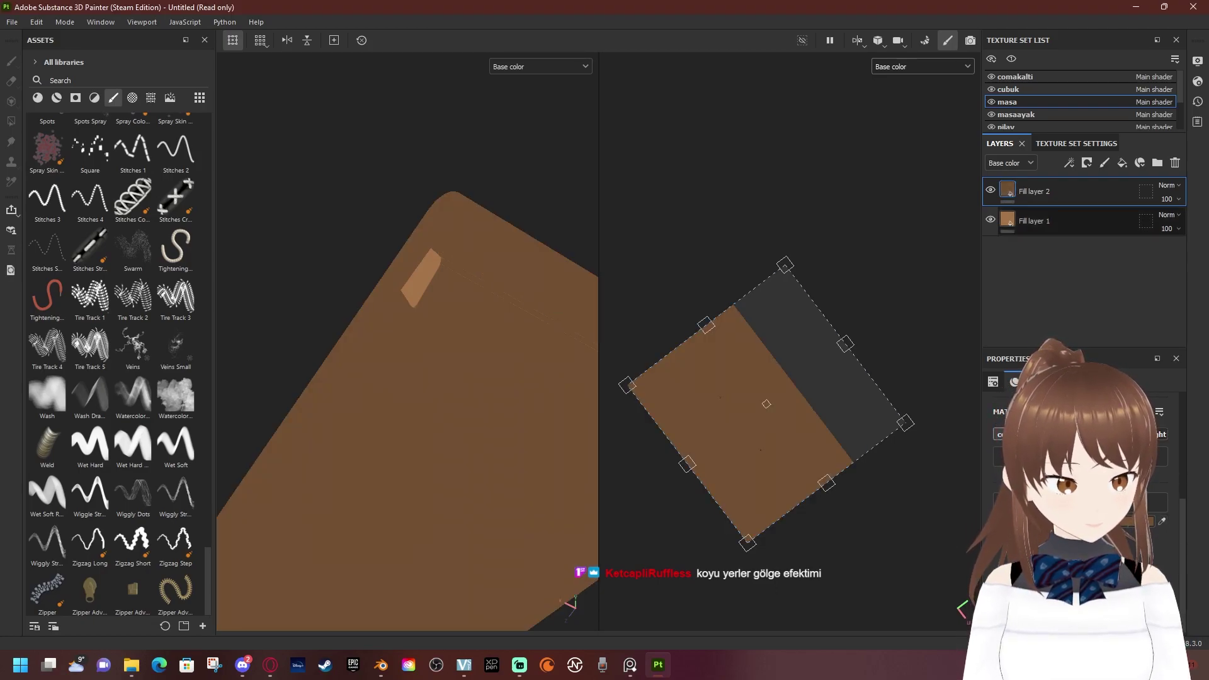
right_click(1033, 191)
Give Fill layer 2 a black mask and reveal its darker brown on the large table-top face
click(1068, 23)
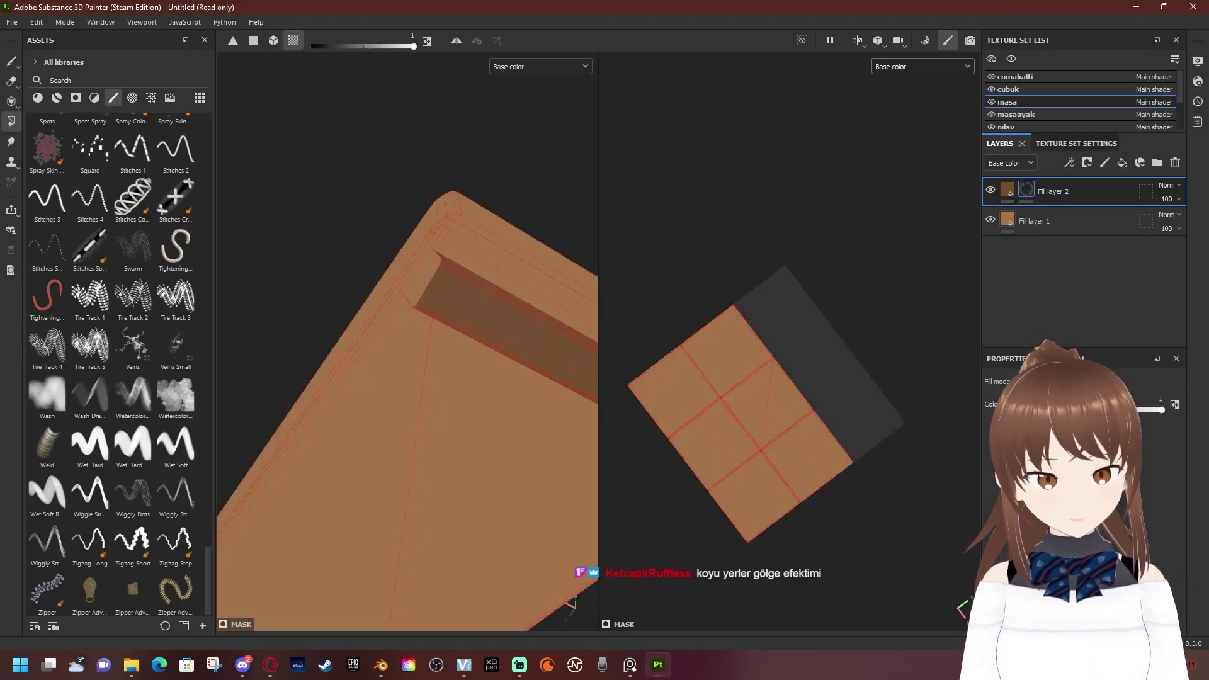
click(409, 440)
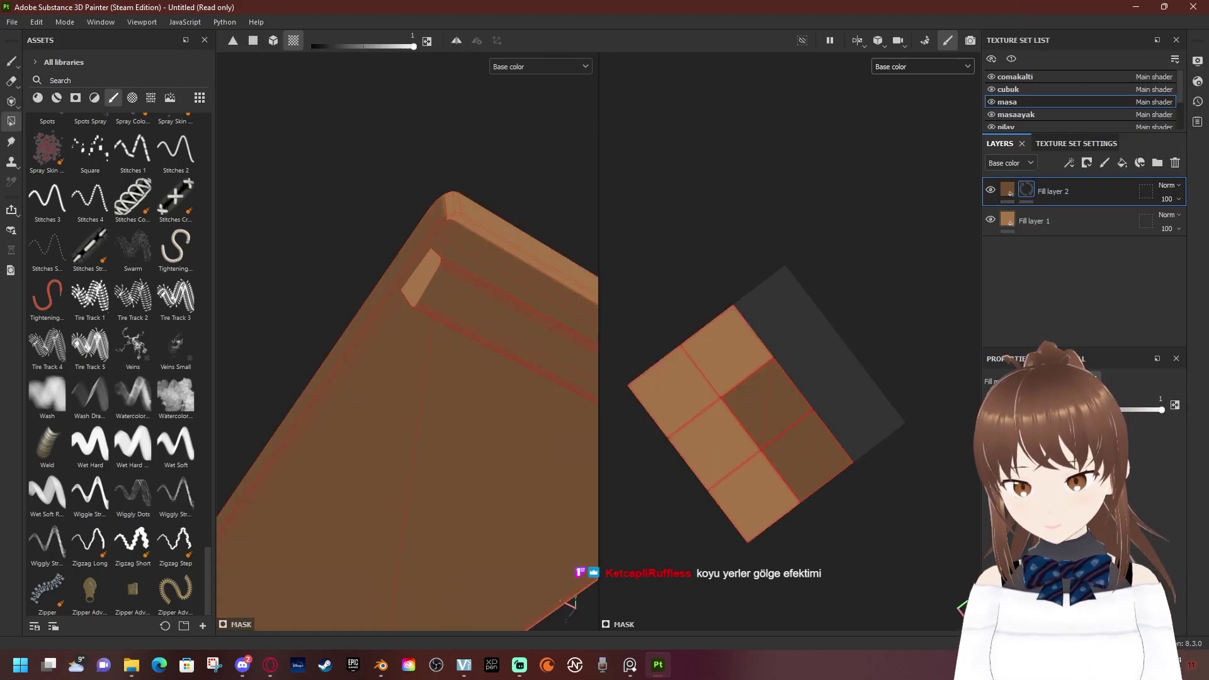
key(ctrl+z)
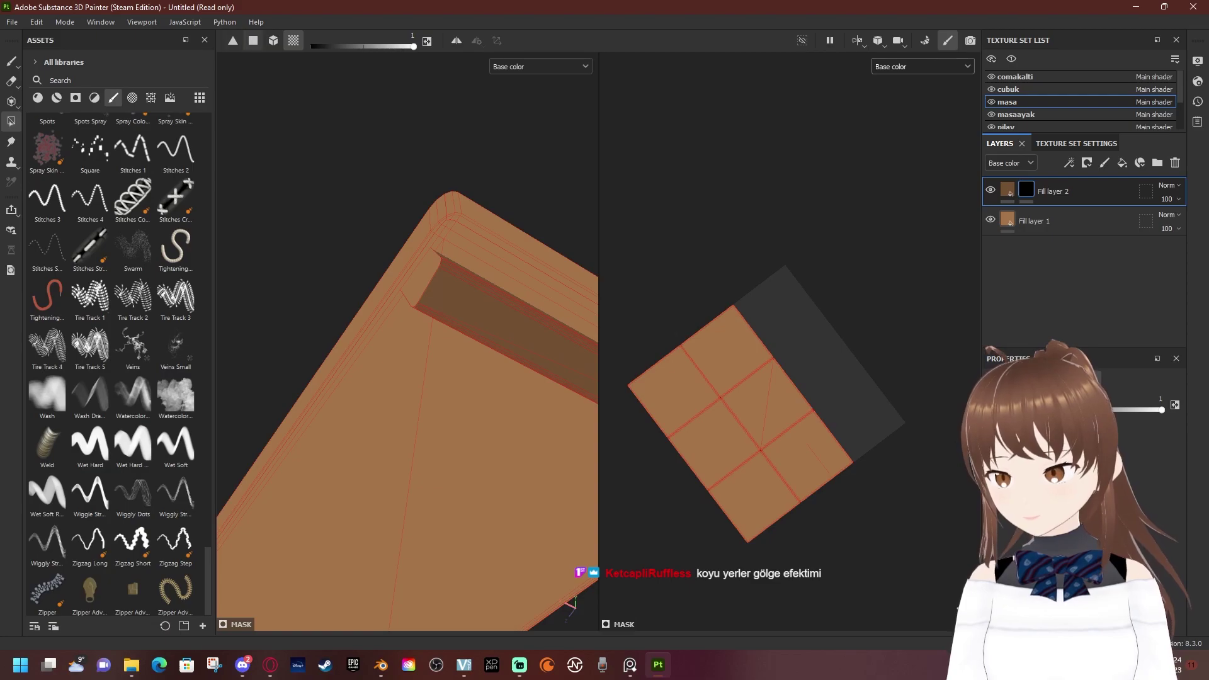
click(252, 40)
click(410, 440)
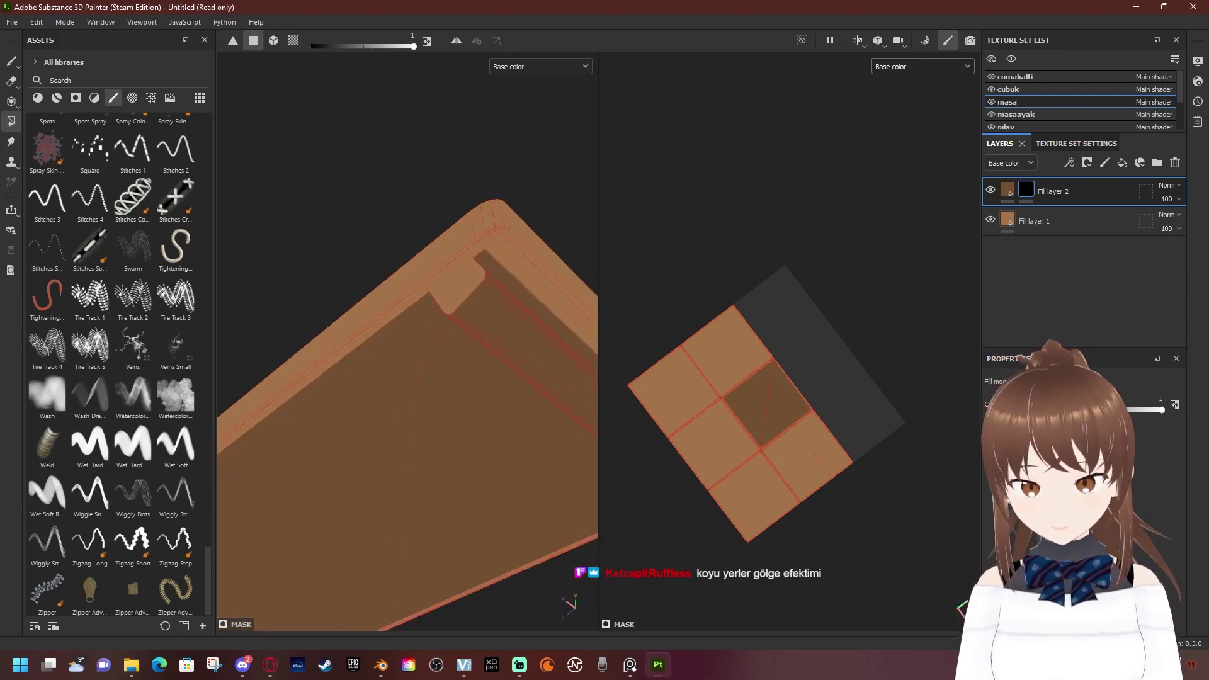
Darken the strip along the dark square's upper edge, then pan around the UV view
alt+drag(409, 409, 390, 409)
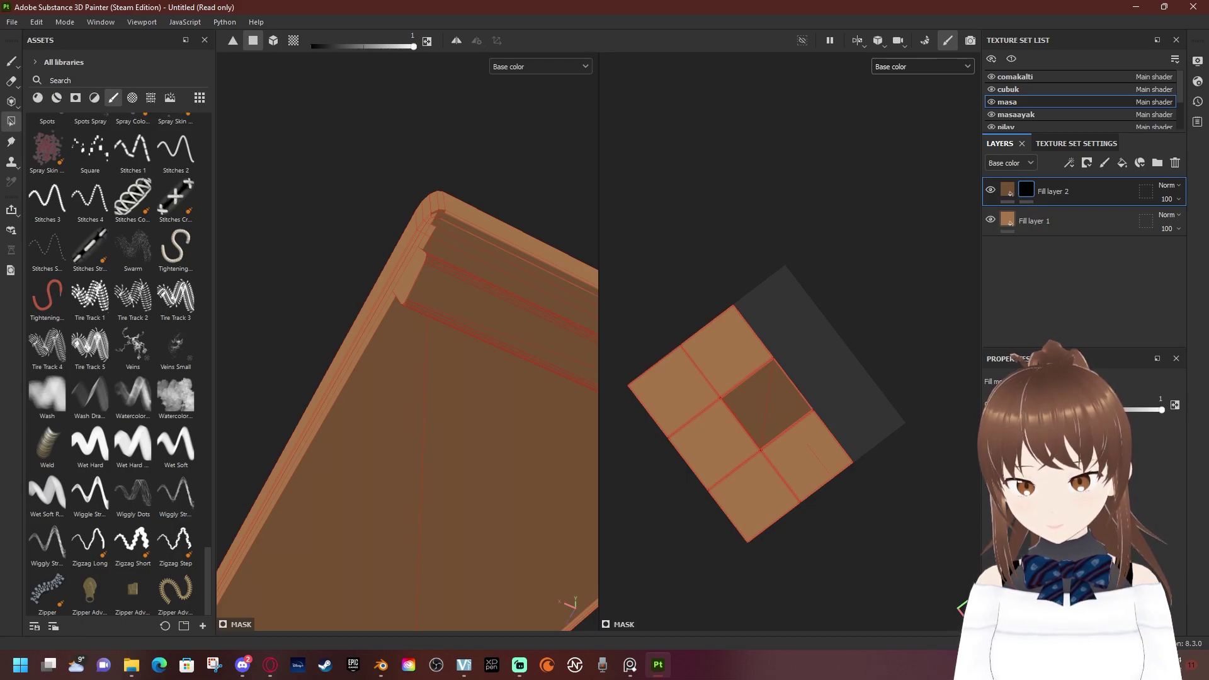
alt+drag(410, 409, 440, 315)
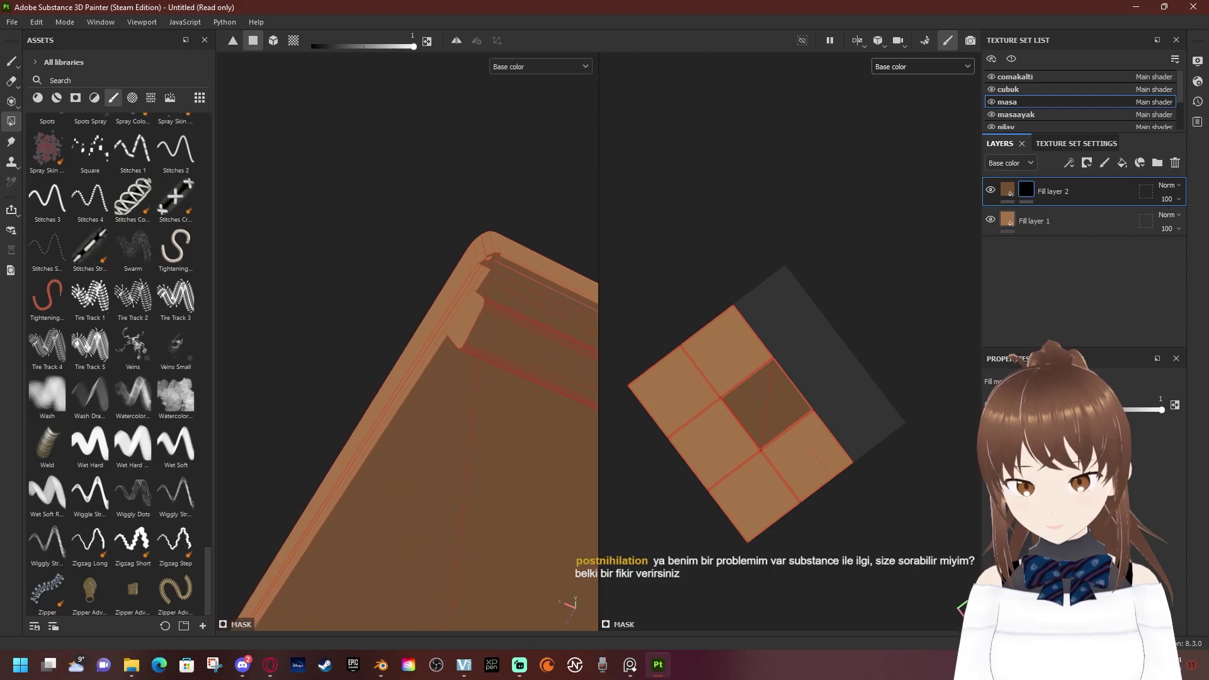
scroll(765, 403, up, 2)
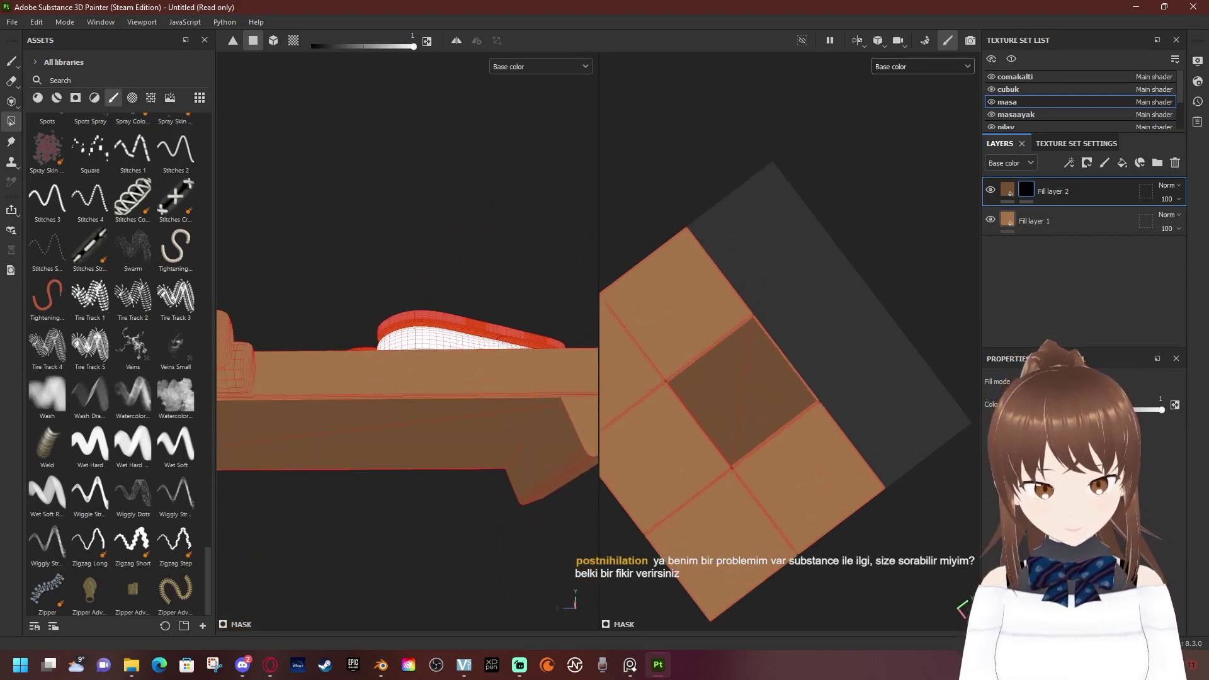
scroll(765, 403, up, 3)
scroll(765, 403, up, 2)
scroll(765, 403, down, 2)
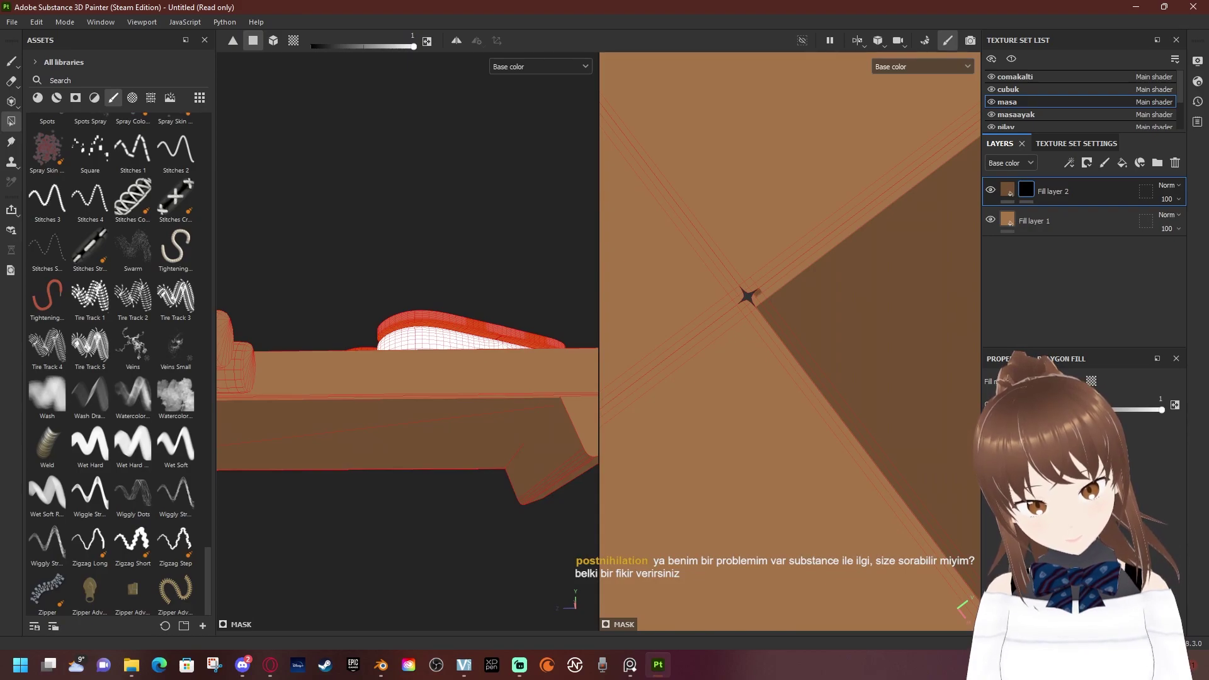
click(766, 290)
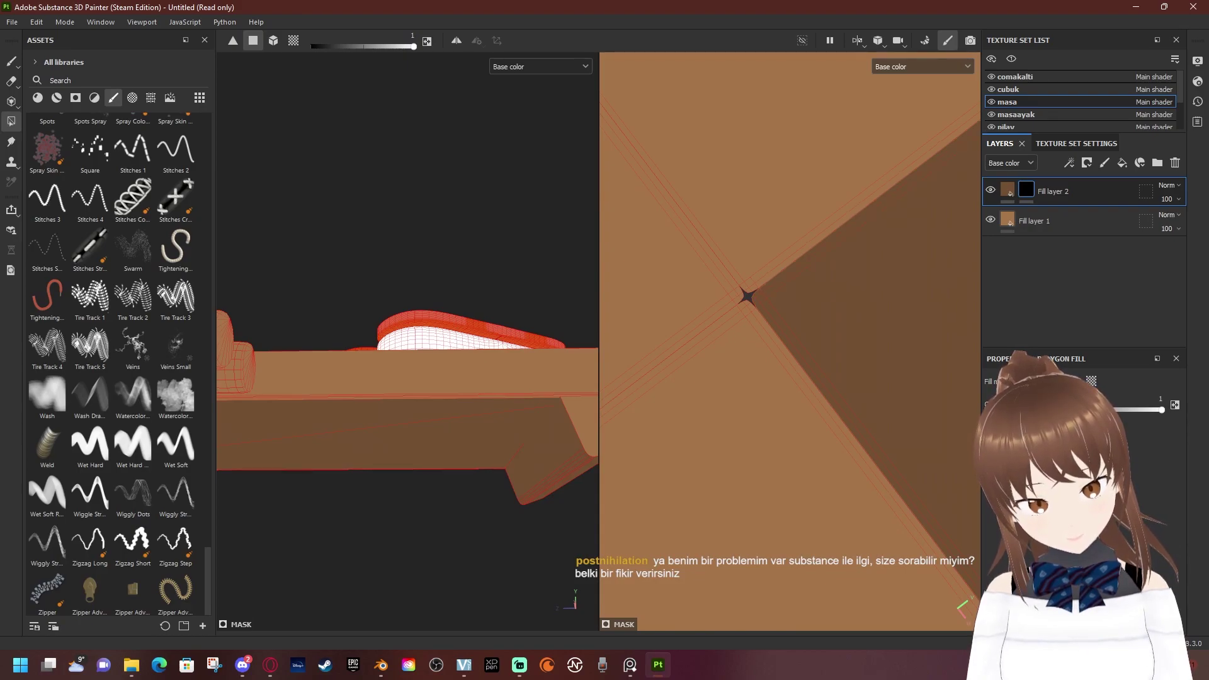
scroll(789, 341, down, 2)
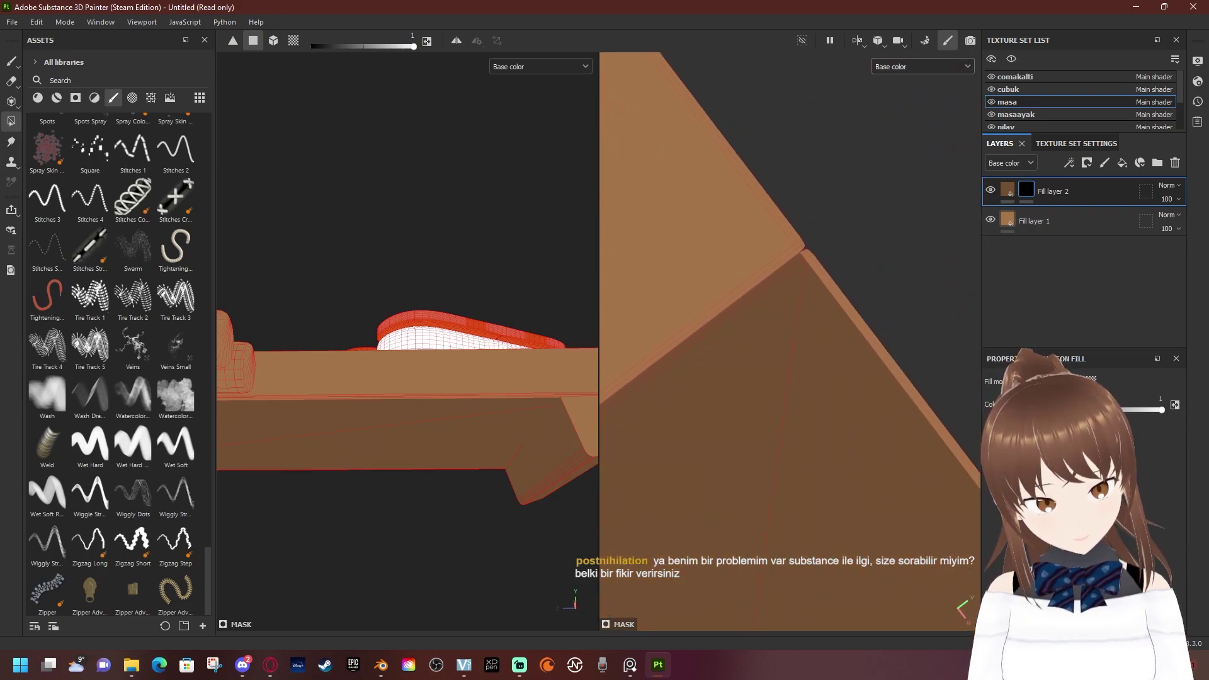
middle_drag(787, 315, 815, 475)
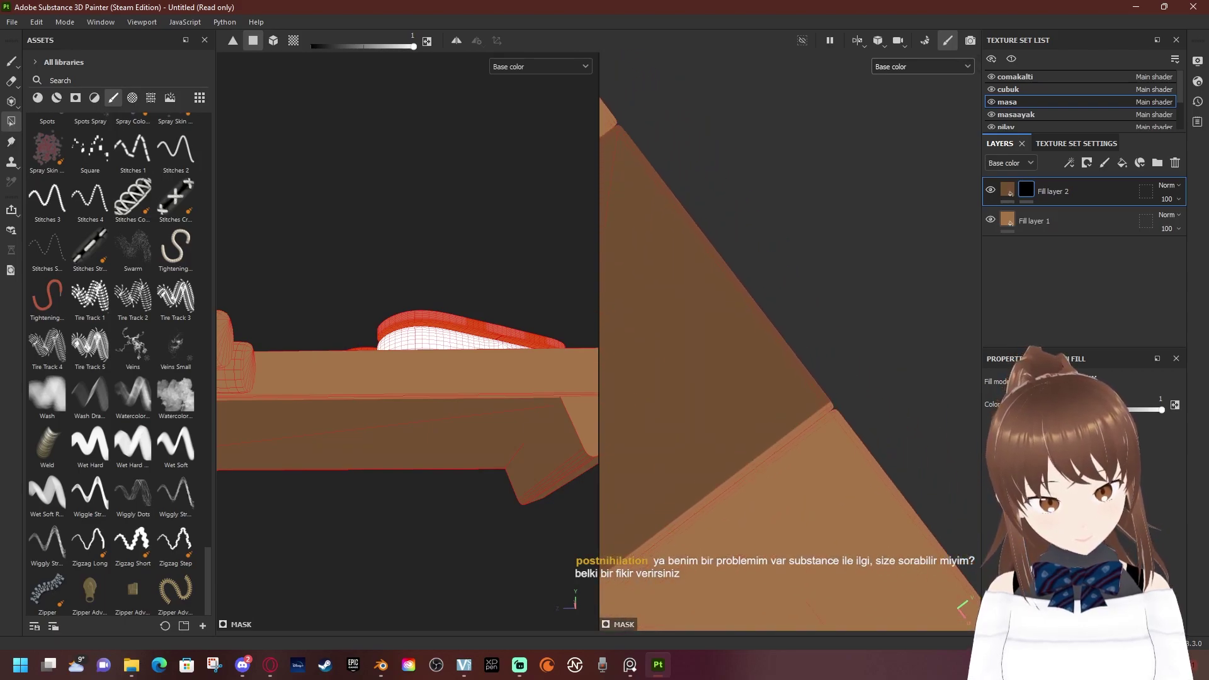
middle_drag(787, 315, 773, 144)
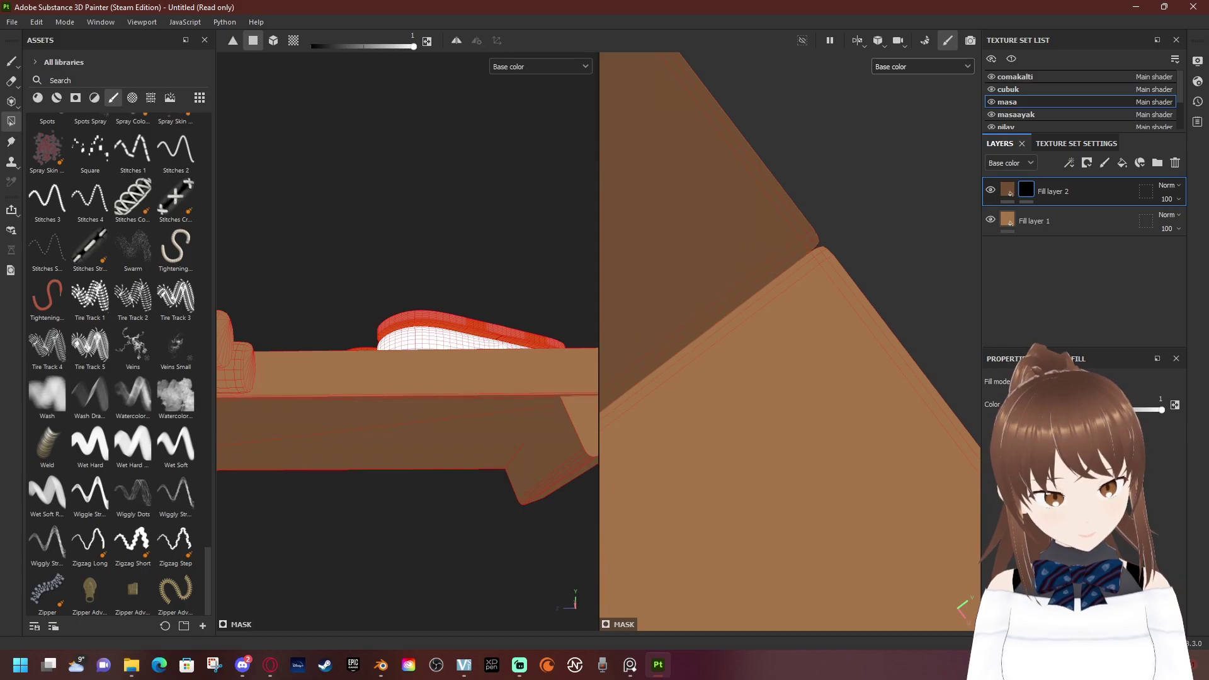
middle_drag(753, 253, 855, 197)
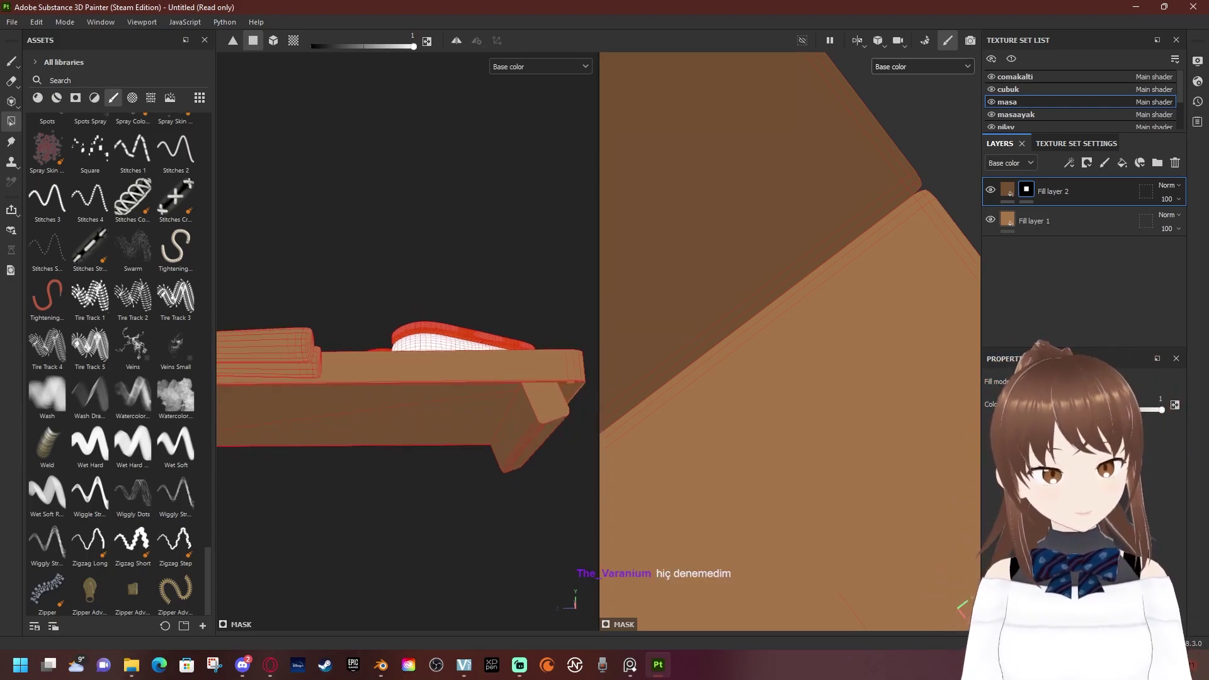
Inspect the table corner up close, frame the whole board with F, and pick the Paint tool
mouse_move(724, 409)
alt+mouse_down()
mouse_move(655, 472)
mouse_move(692, 442)
mouse_move(680, 455)
alt+mouse_up()
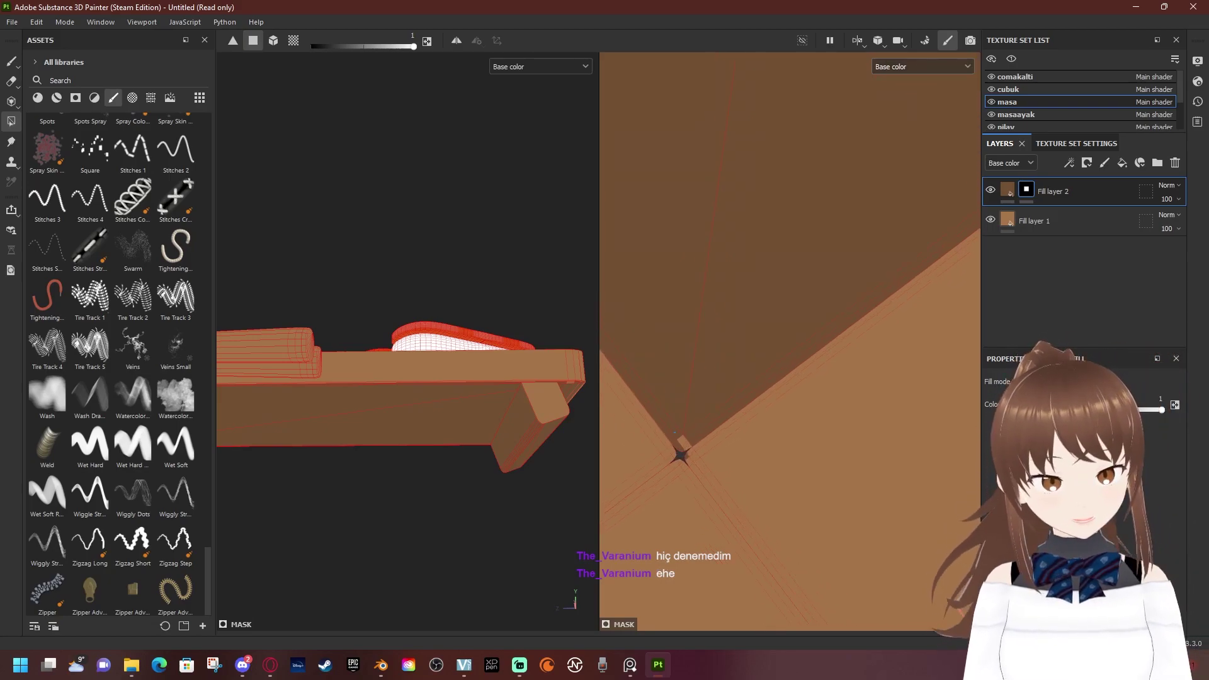
alt+right_drag(679, 438, 674, 460)
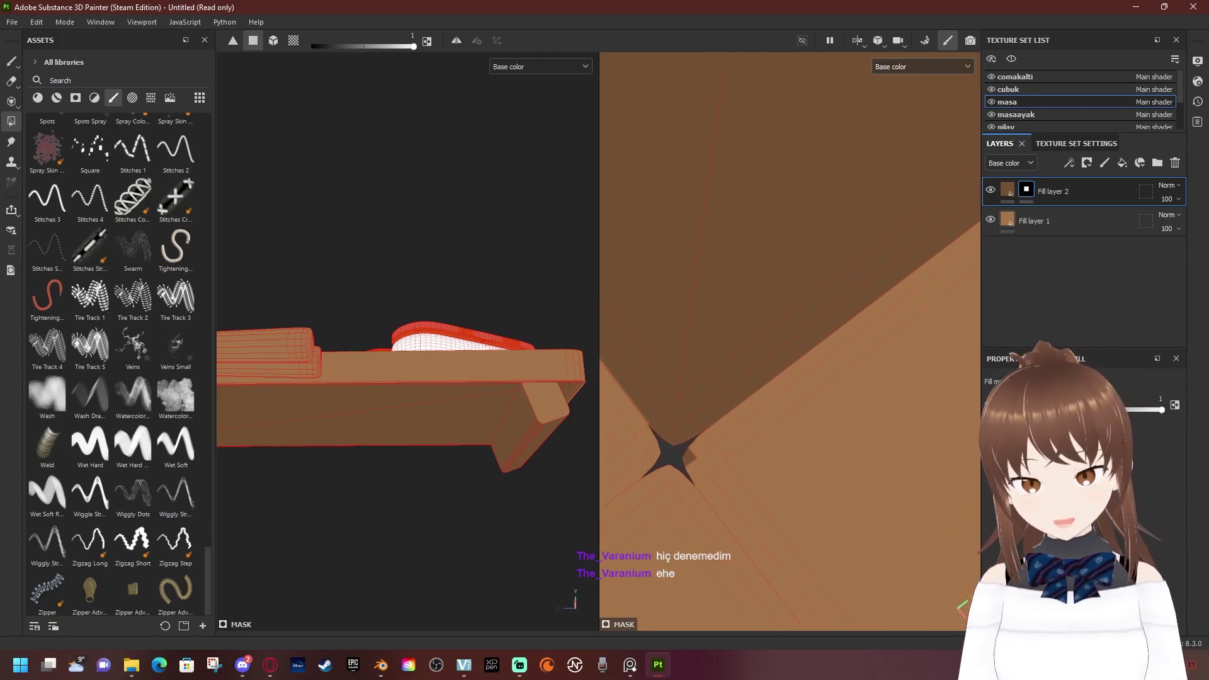
alt+drag(403, 378, 428, 365)
alt+drag(787, 441, 812, 434)
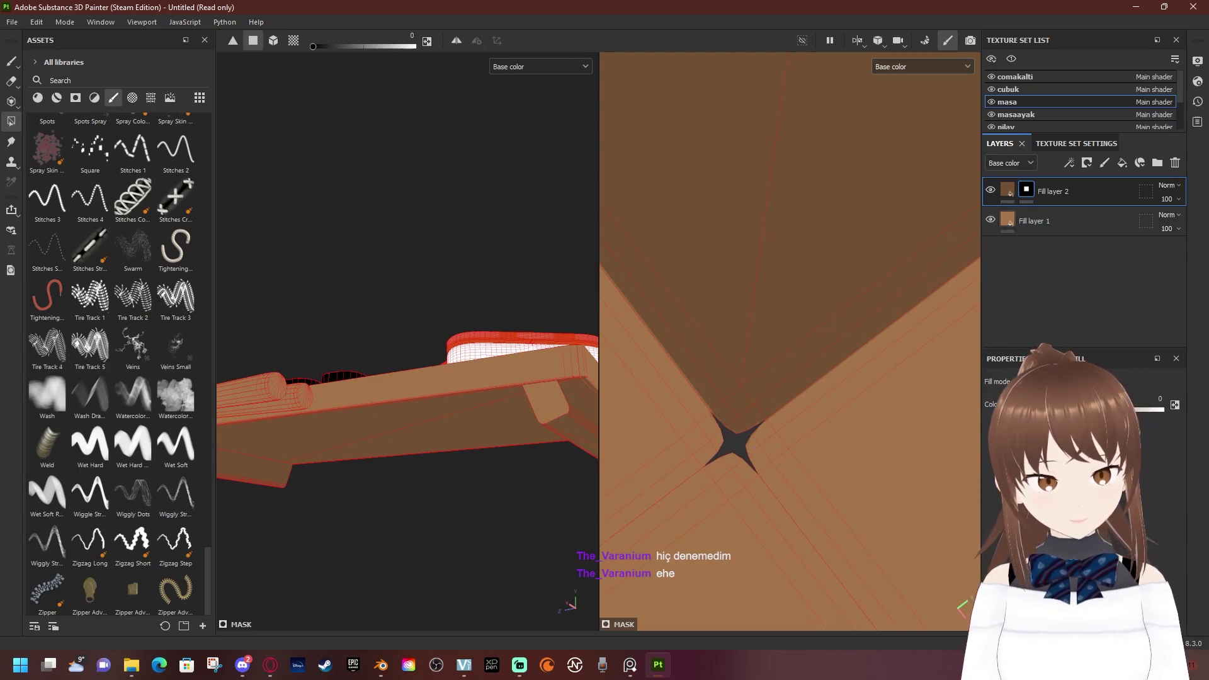
alt+drag(787, 378, 818, 352)
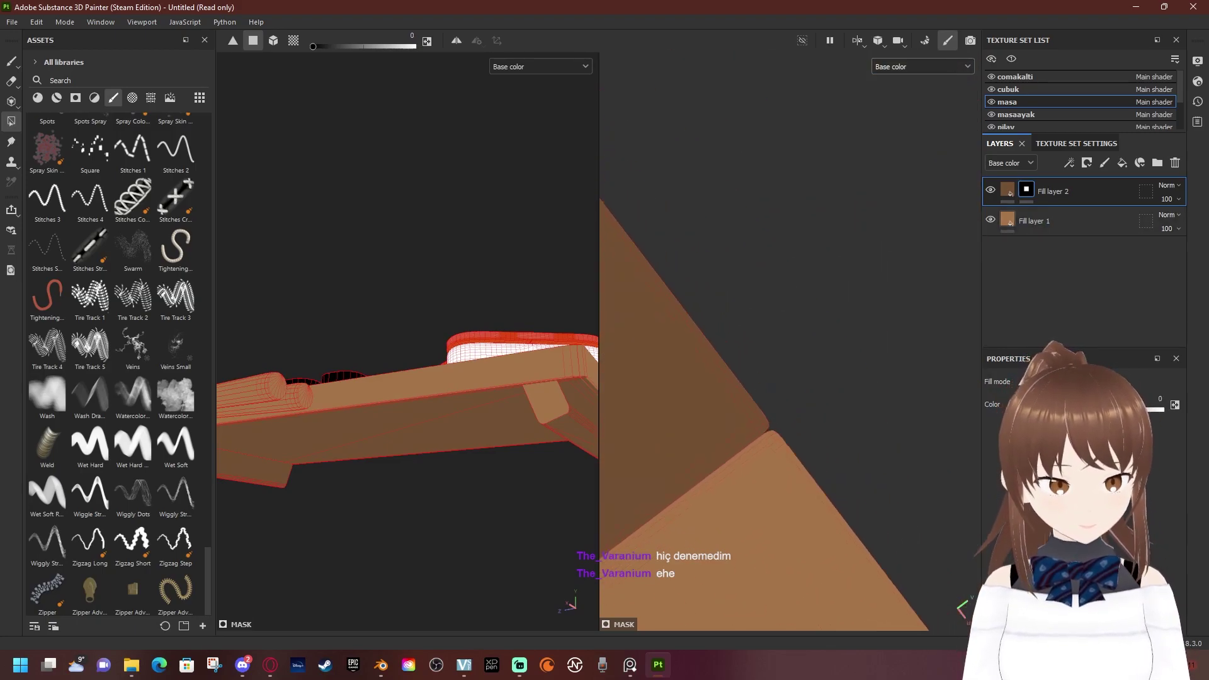
alt+drag(787, 409, 812, 378)
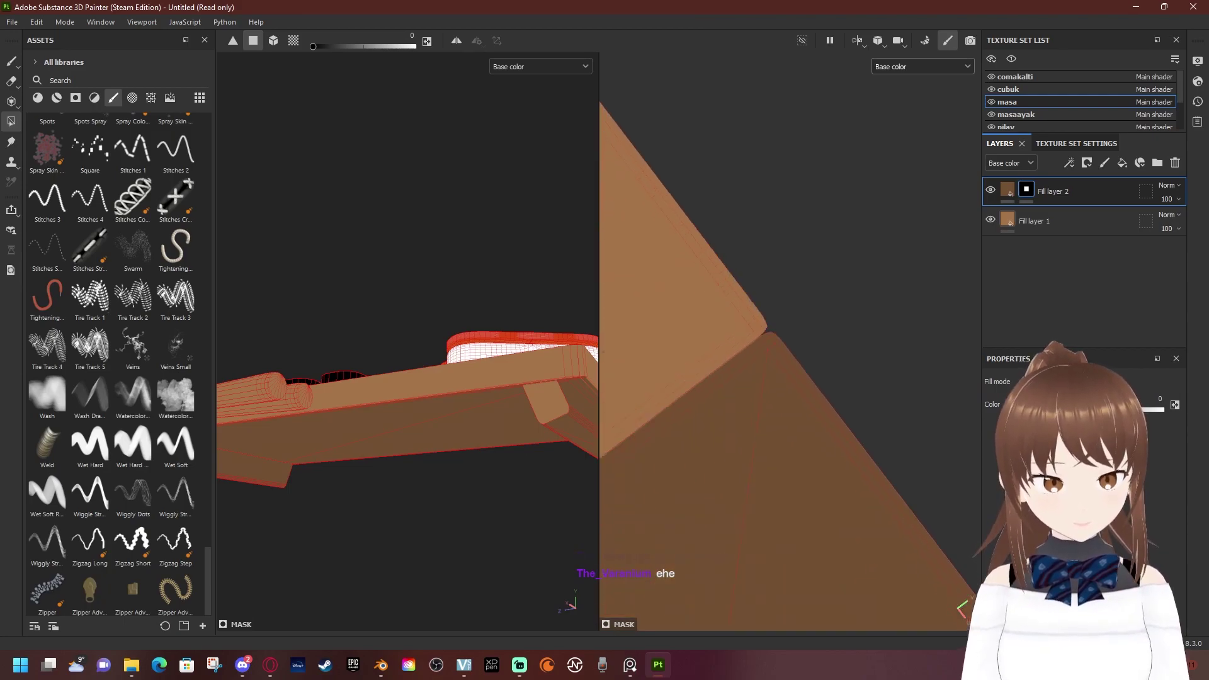
scroll(787, 340, up, 3)
mouse_move(787, 340)
alt+mouse_down()
mouse_move(812, 340)
mouse_move(805, 351)
alt+mouse_up()
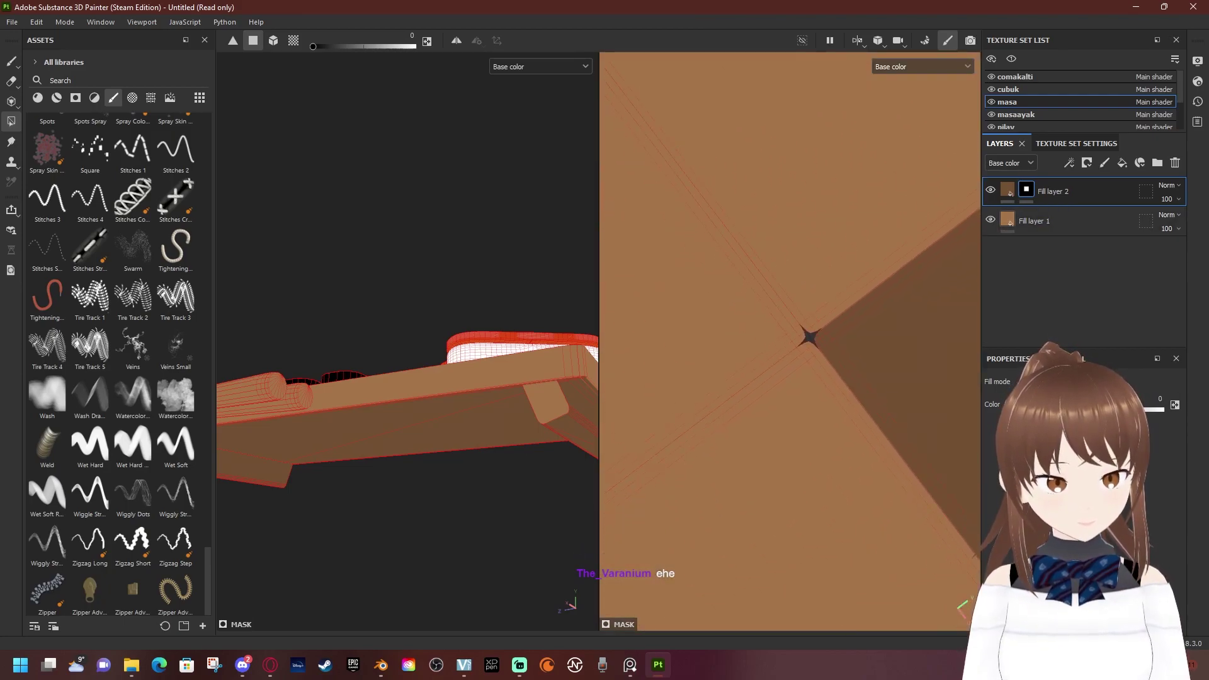
key(f)
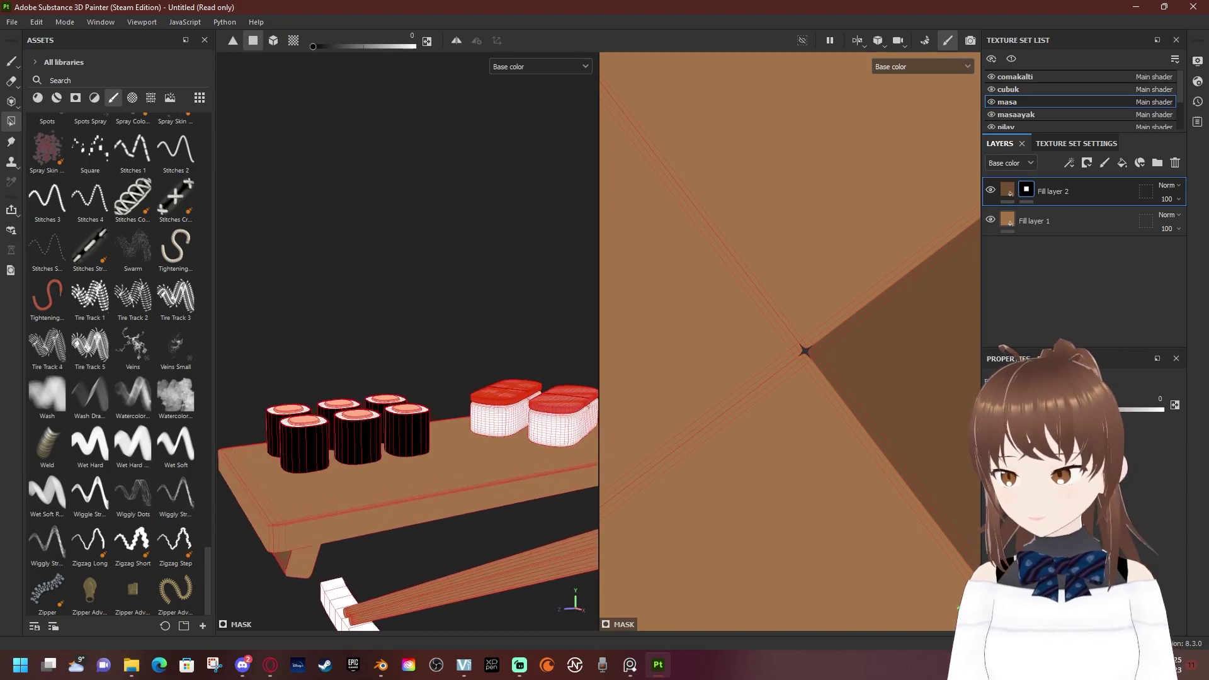
key(1)
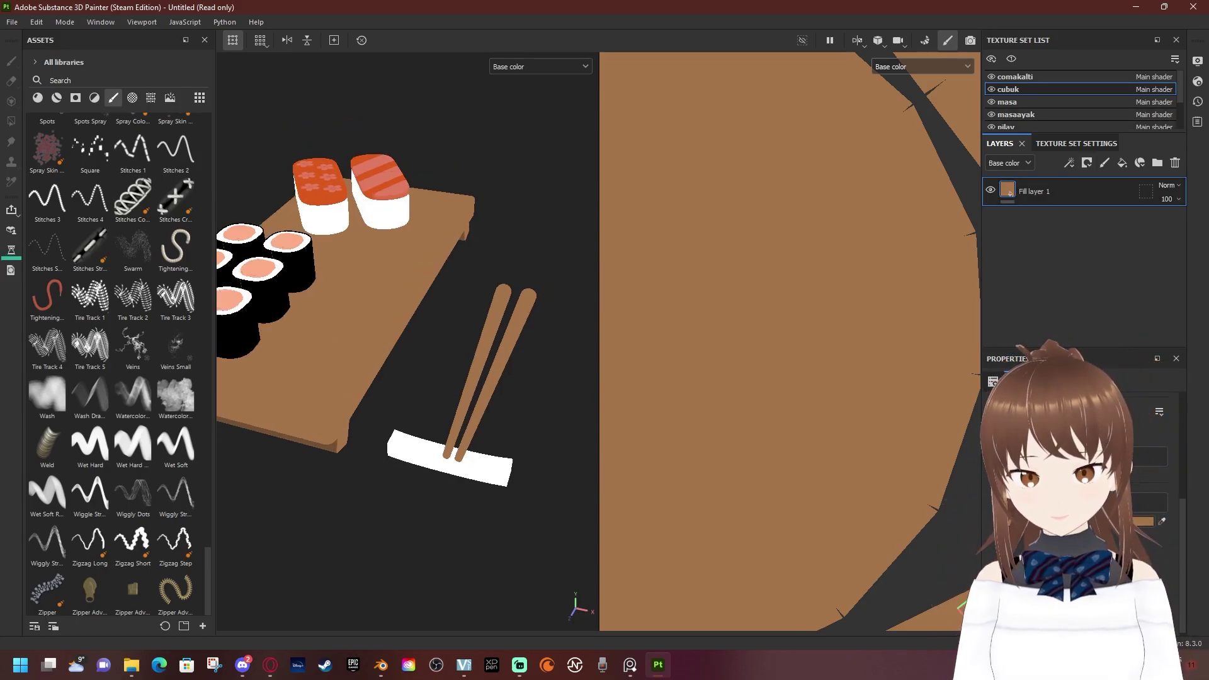
Save the project on the Desktop as sushisubs.spp
scroll(378, 284, up, 2)
alt+drag(410, 284, 478, 296)
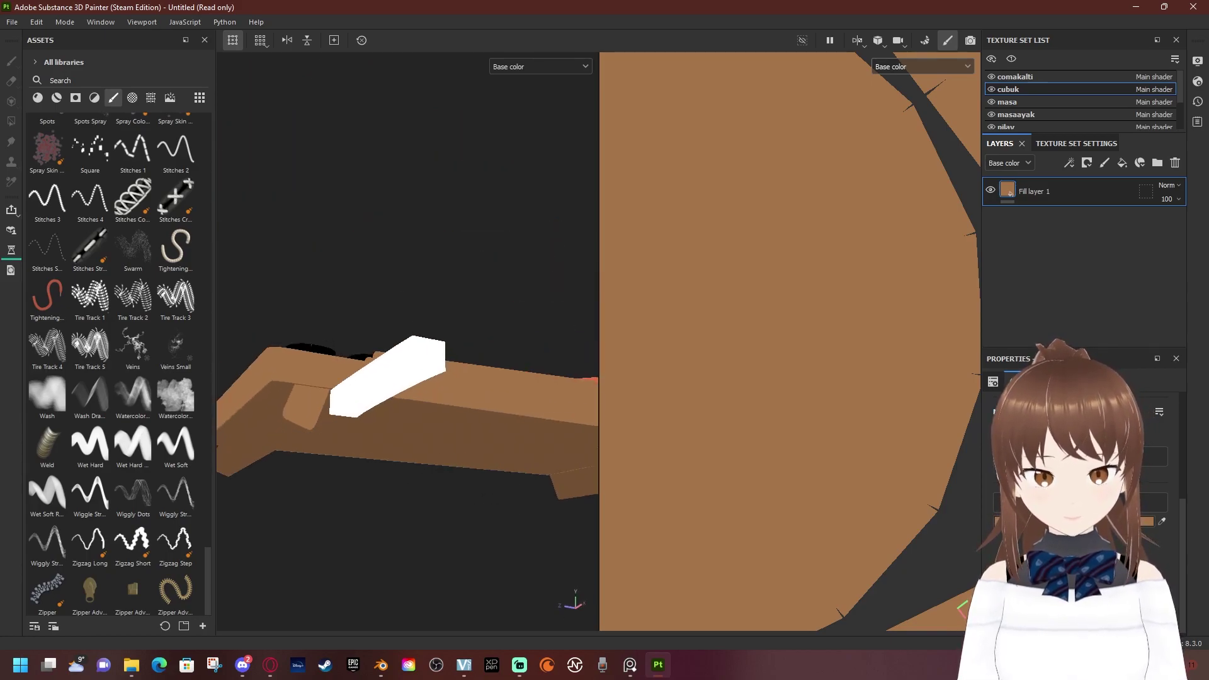
key(f)
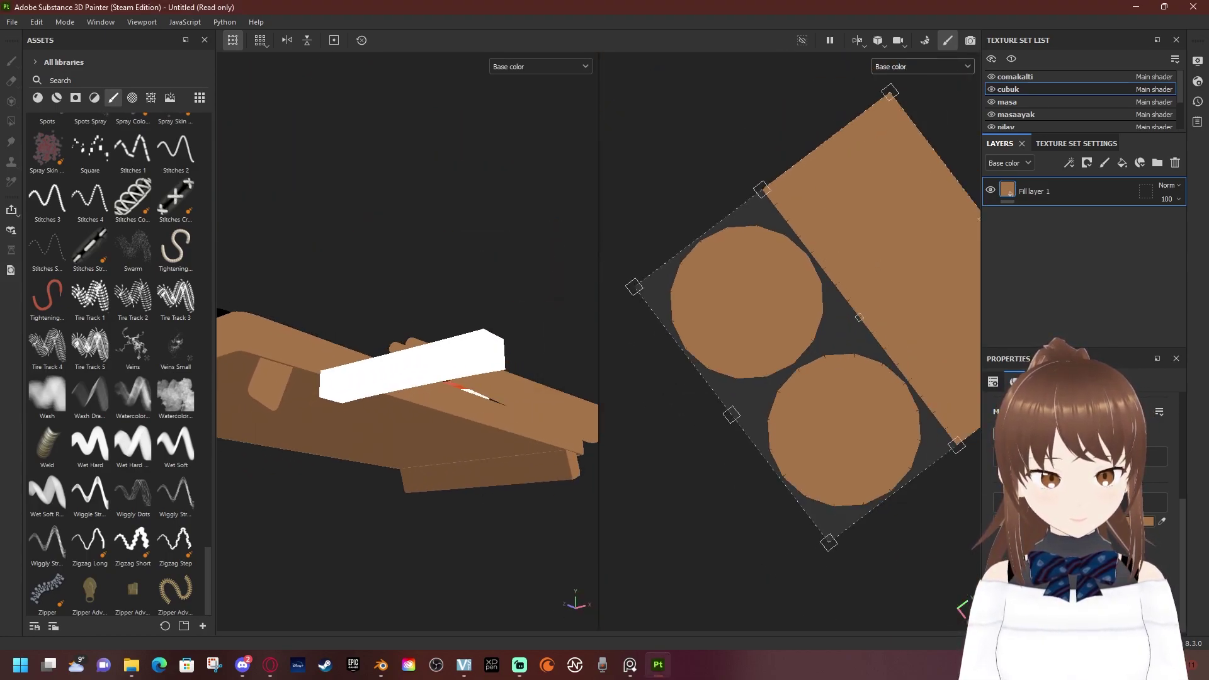
key(ctrl+s)
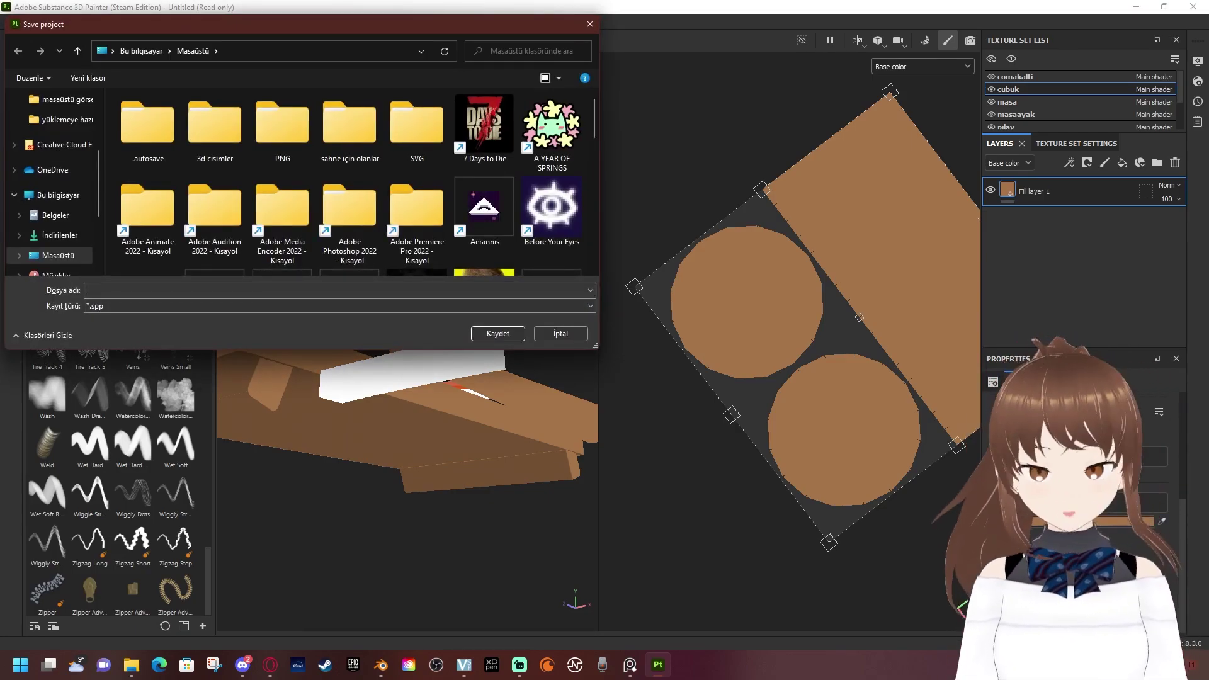
text(sushi)
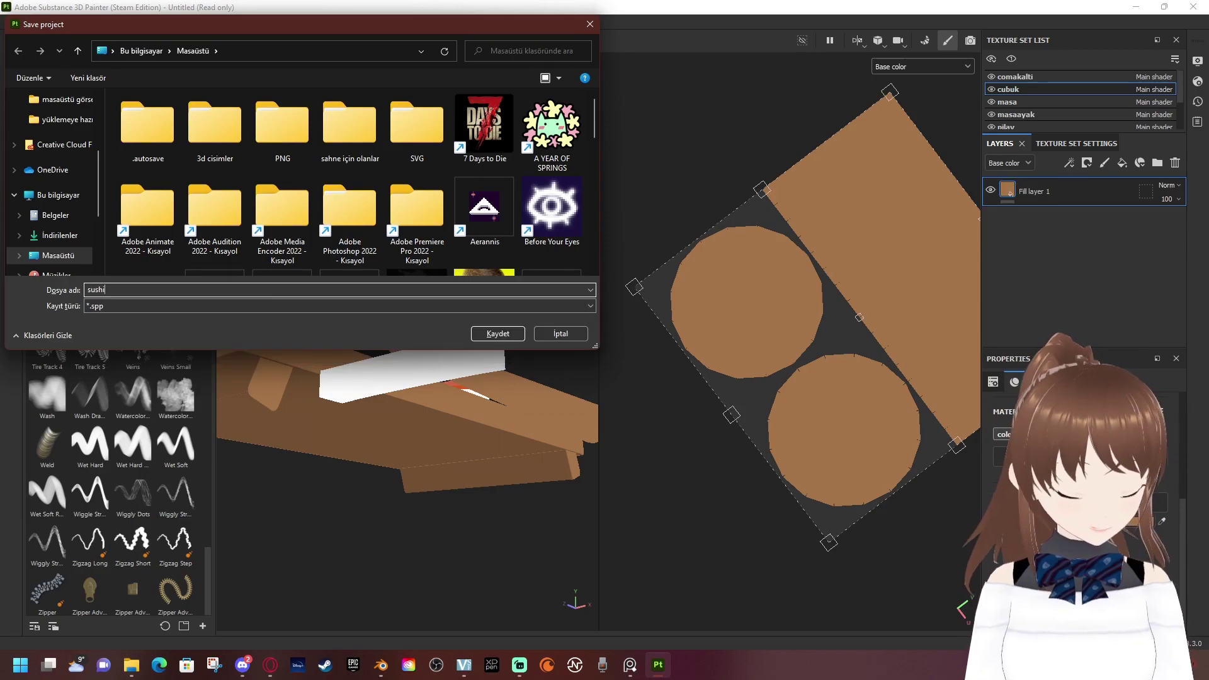
text(subs)
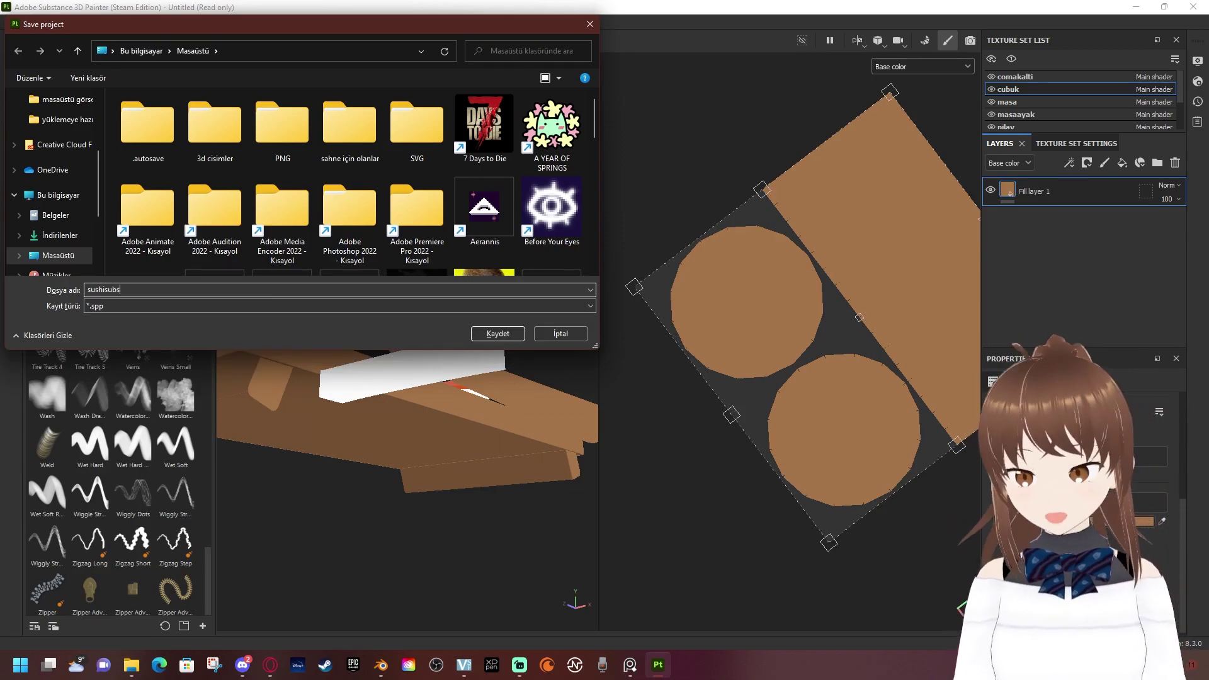
key(Return)
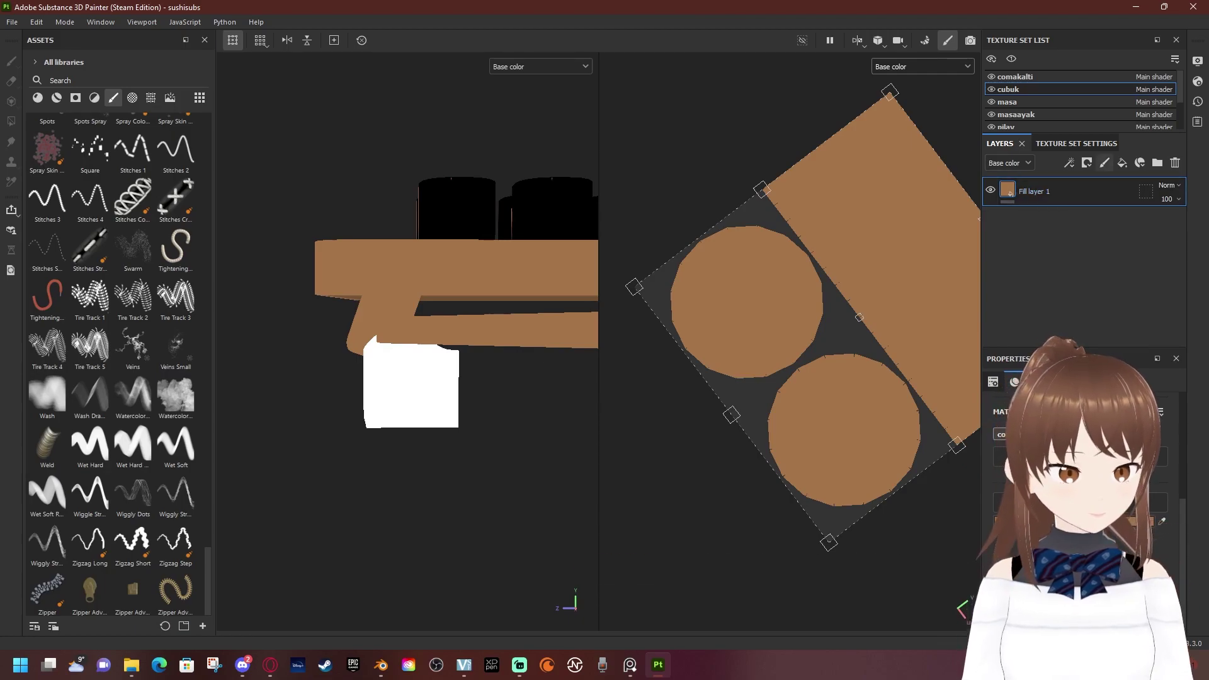
Add a second fill layer to the cubuk chopsticks and view the board at an angle
click(1122, 163)
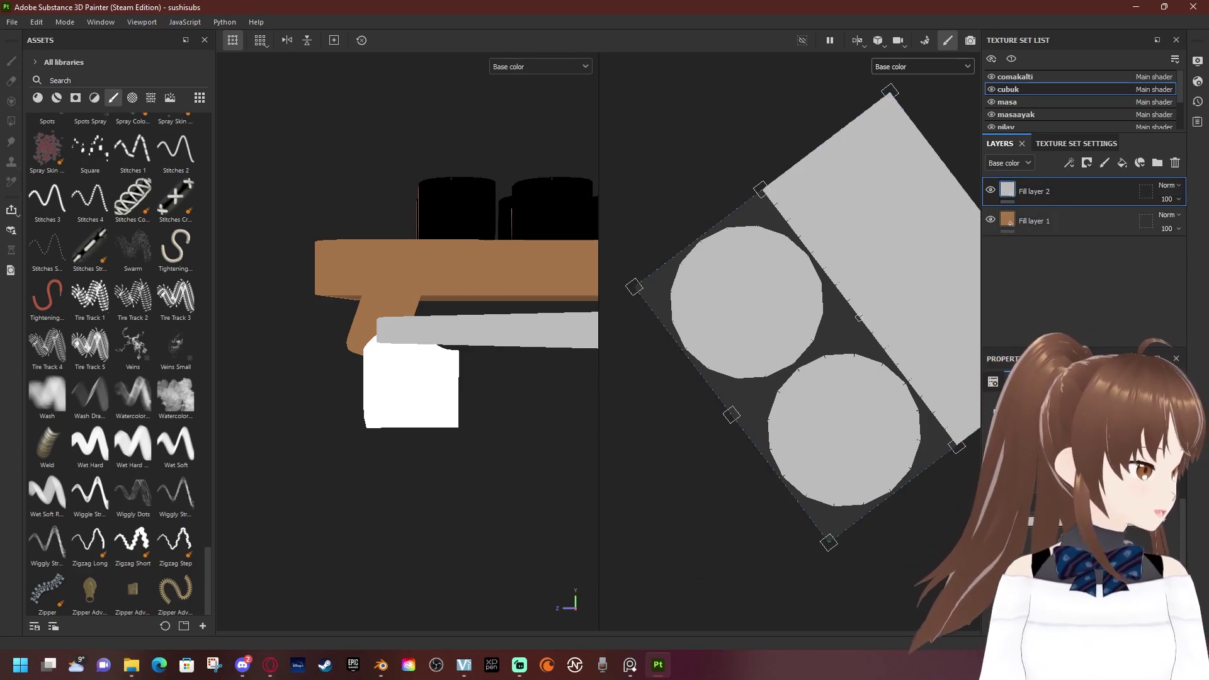
alt+drag(410, 378, 440, 315)
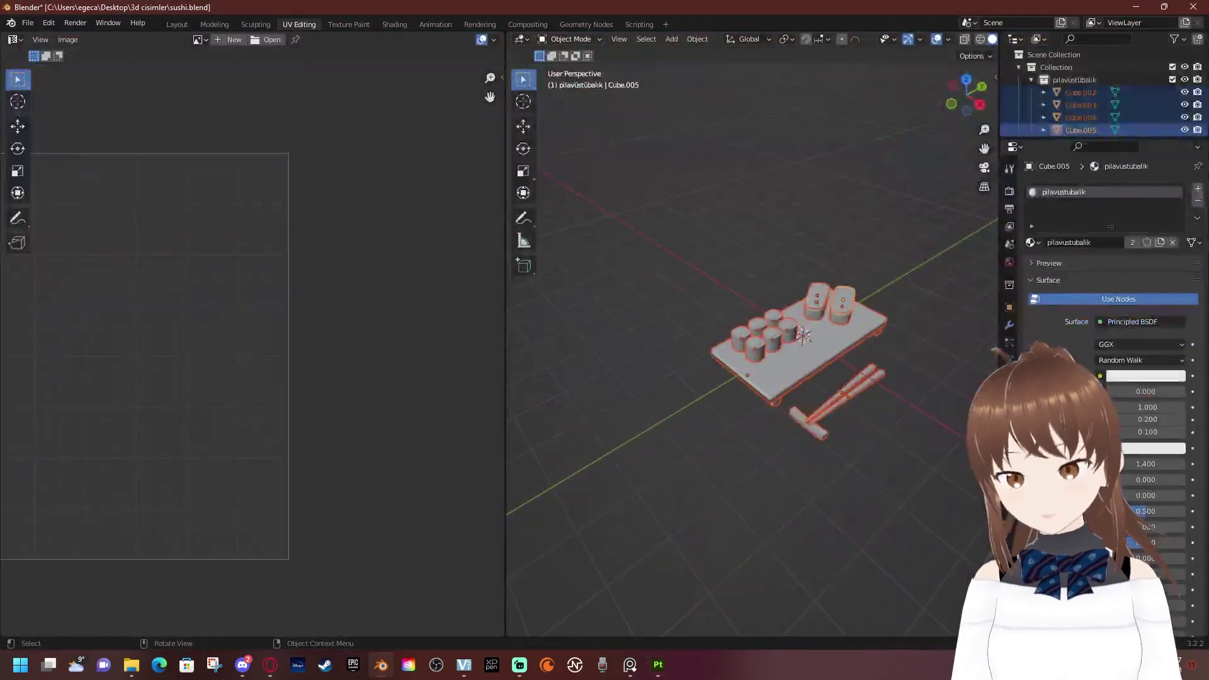
Switch to the Shading workspace with an enlarged node editor, briefly alt-tabbing away and back
click(394, 24)
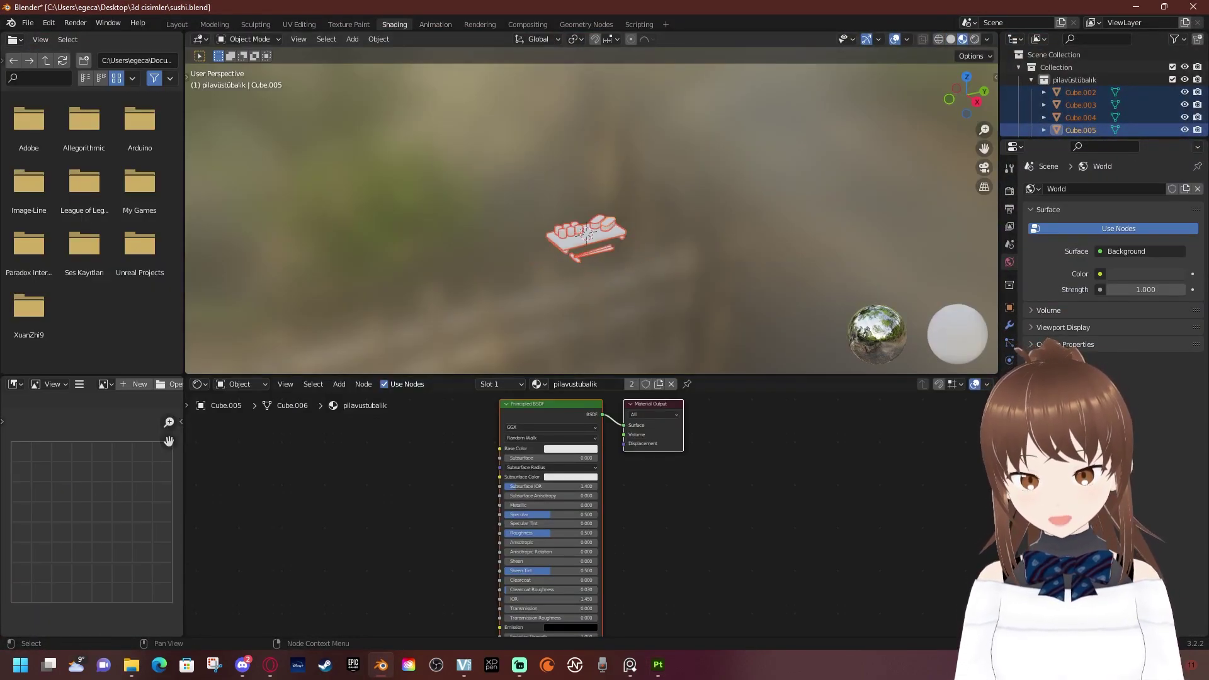
drag(592, 376, 592, 245)
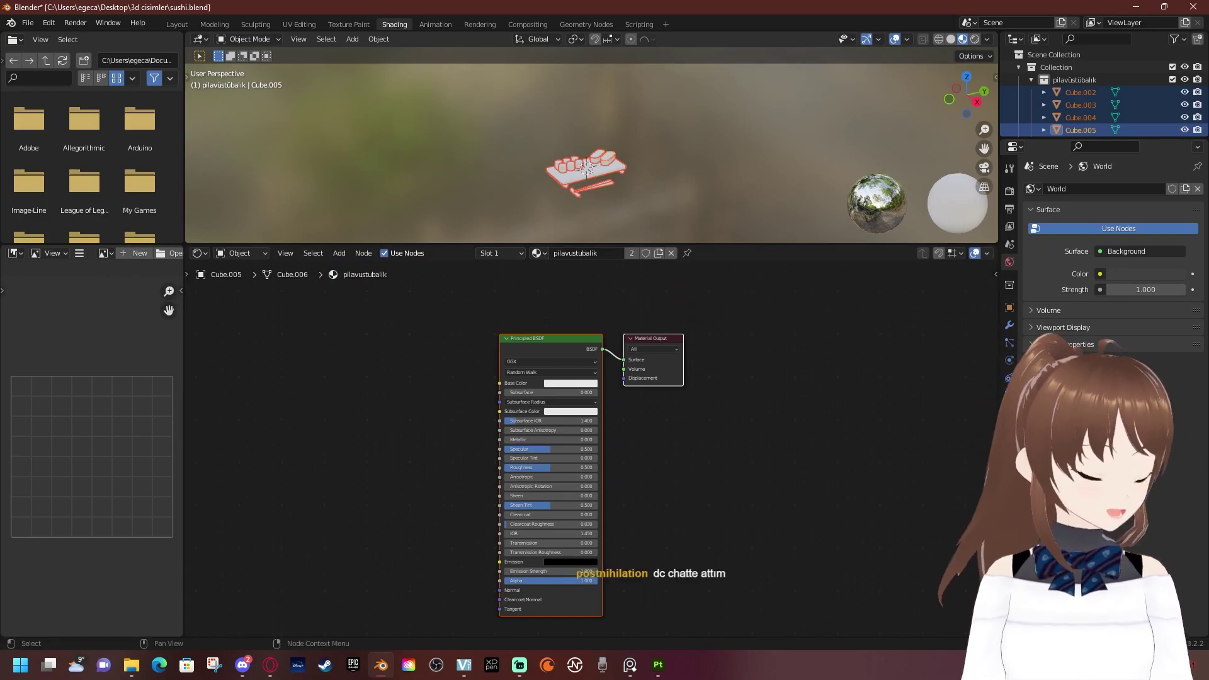
key(alt+Tab)
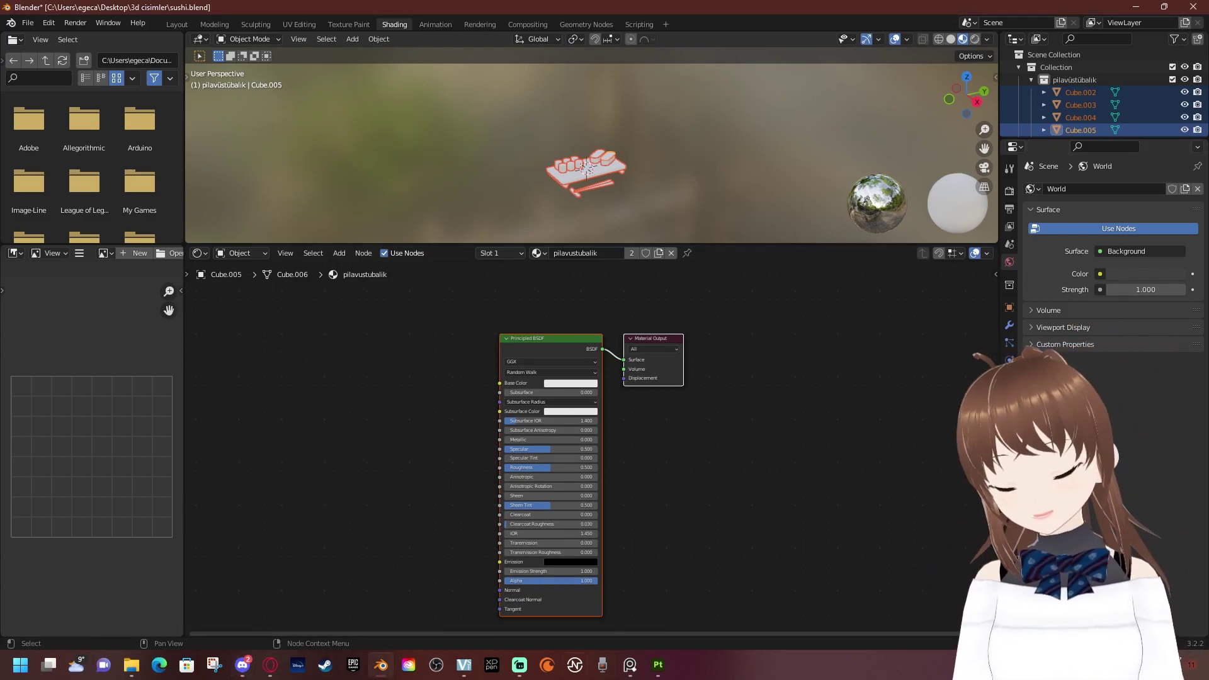
key(f)
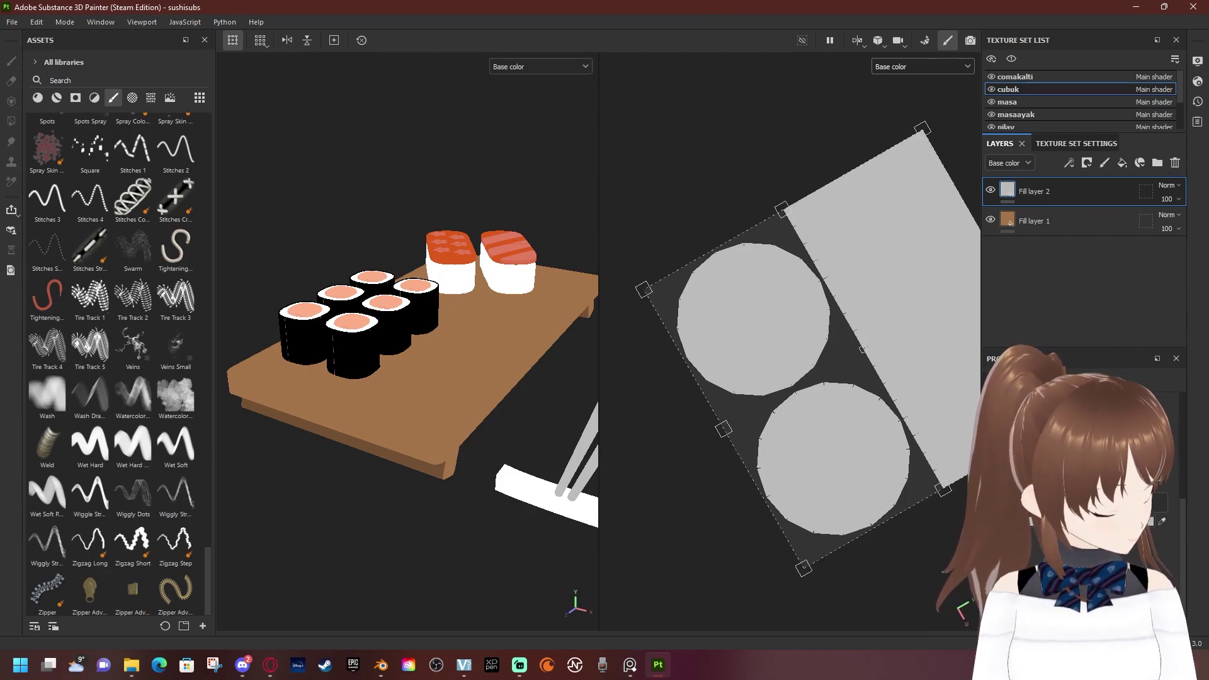
key(alt+Tab)
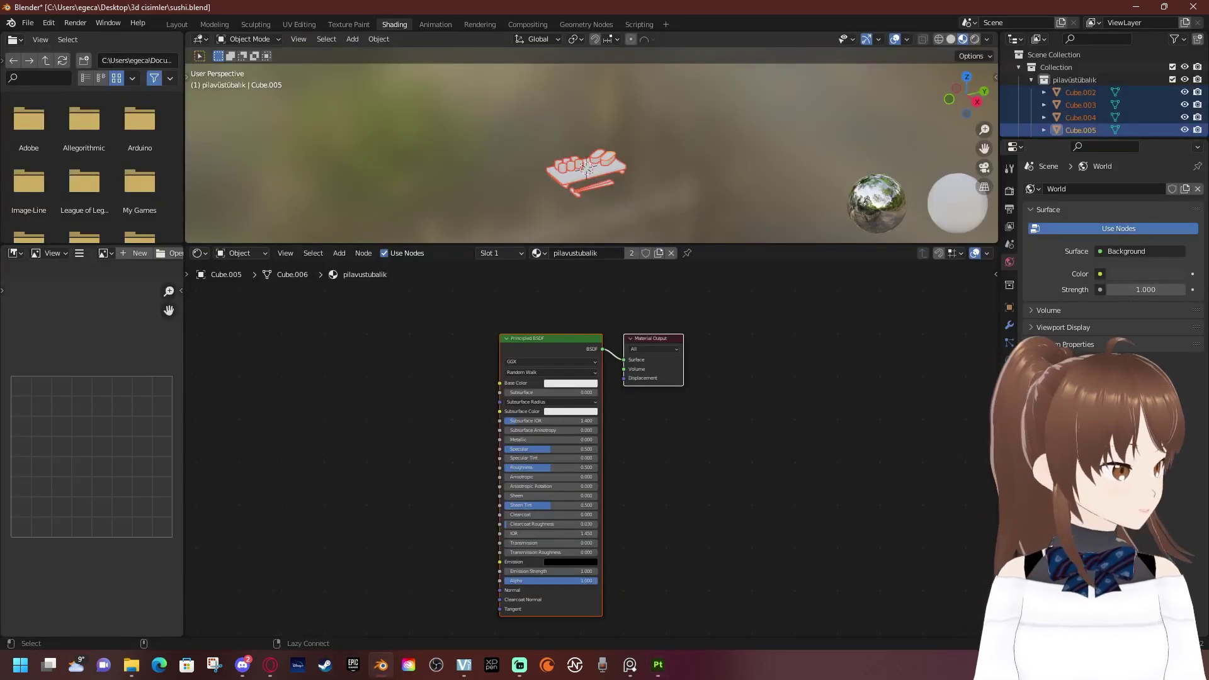
middle_drag(586, 441, 621, 415)
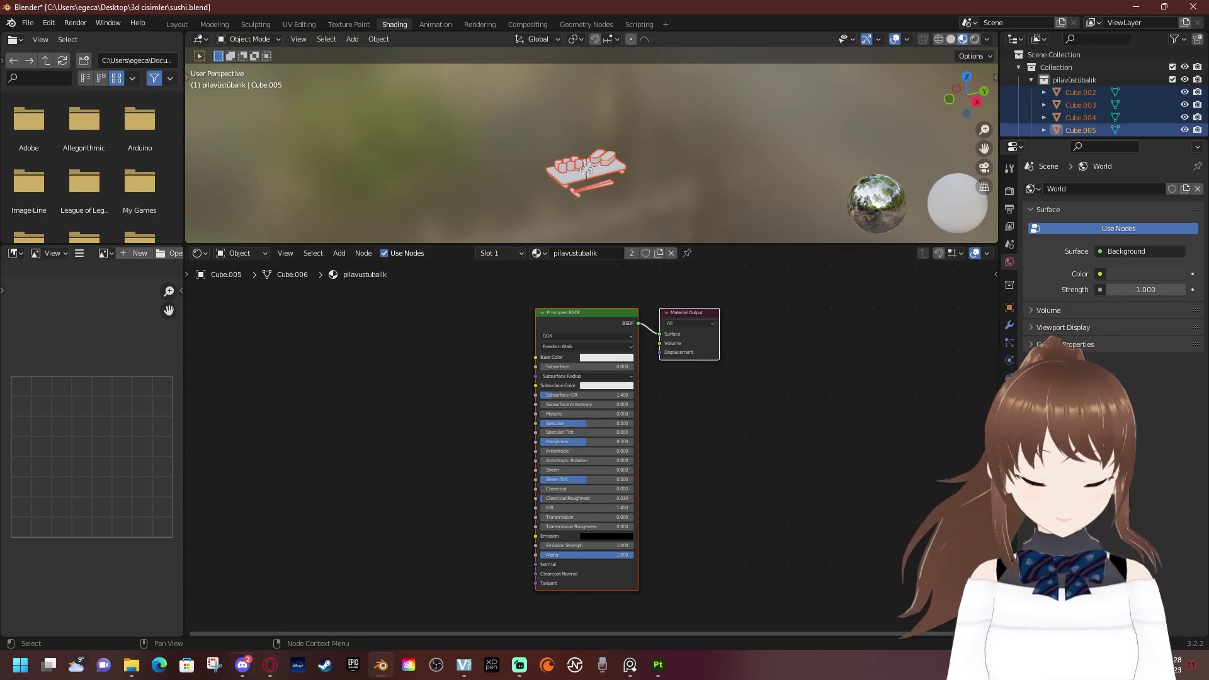
click(270, 664)
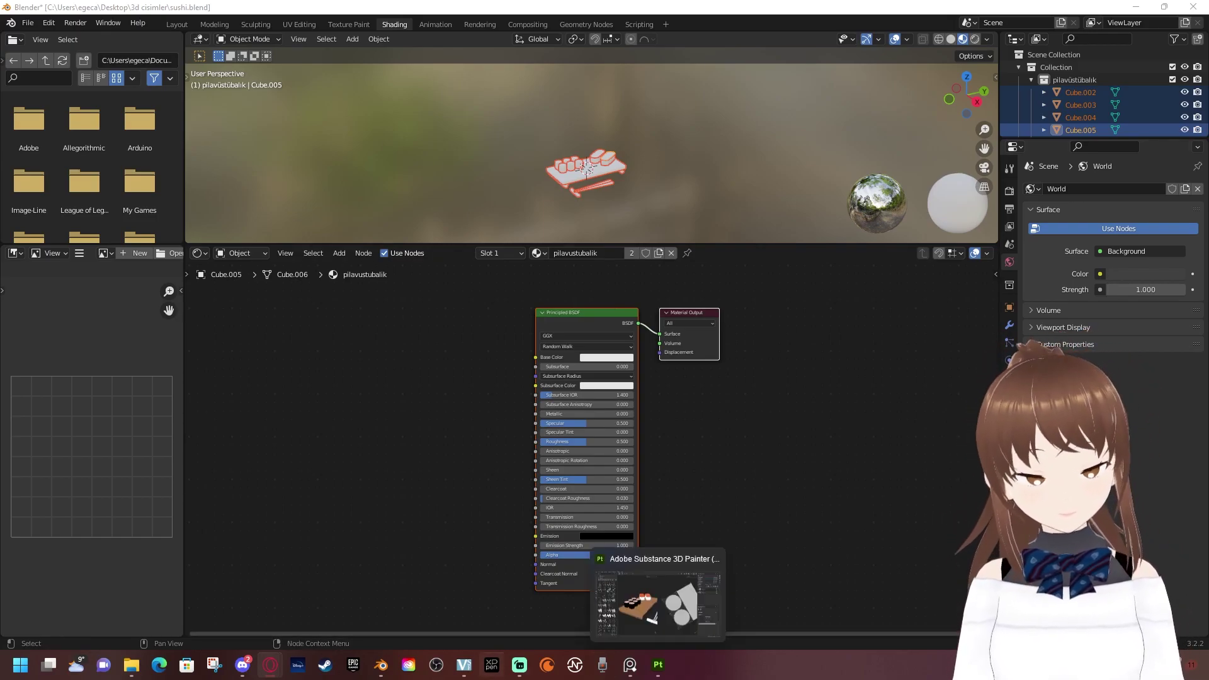
key(alt+a)
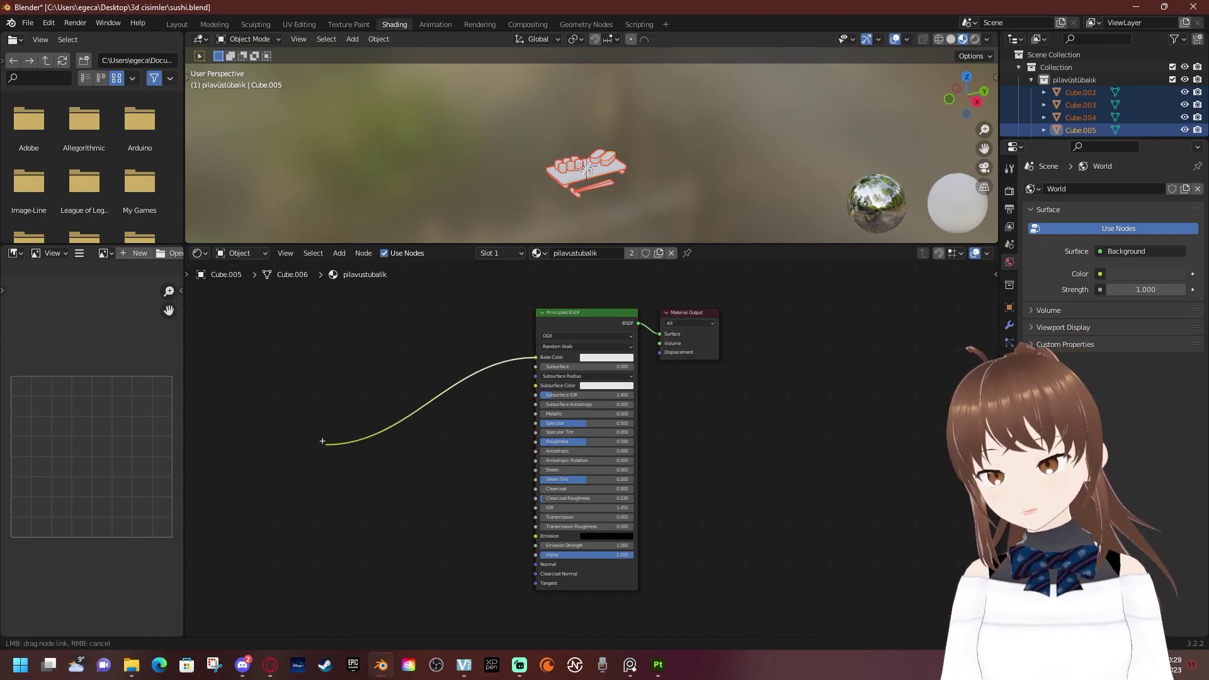
Try twice to connect a node to Base Color, cancelling each time
drag(409, 388, 350, 473)
key(Escape)
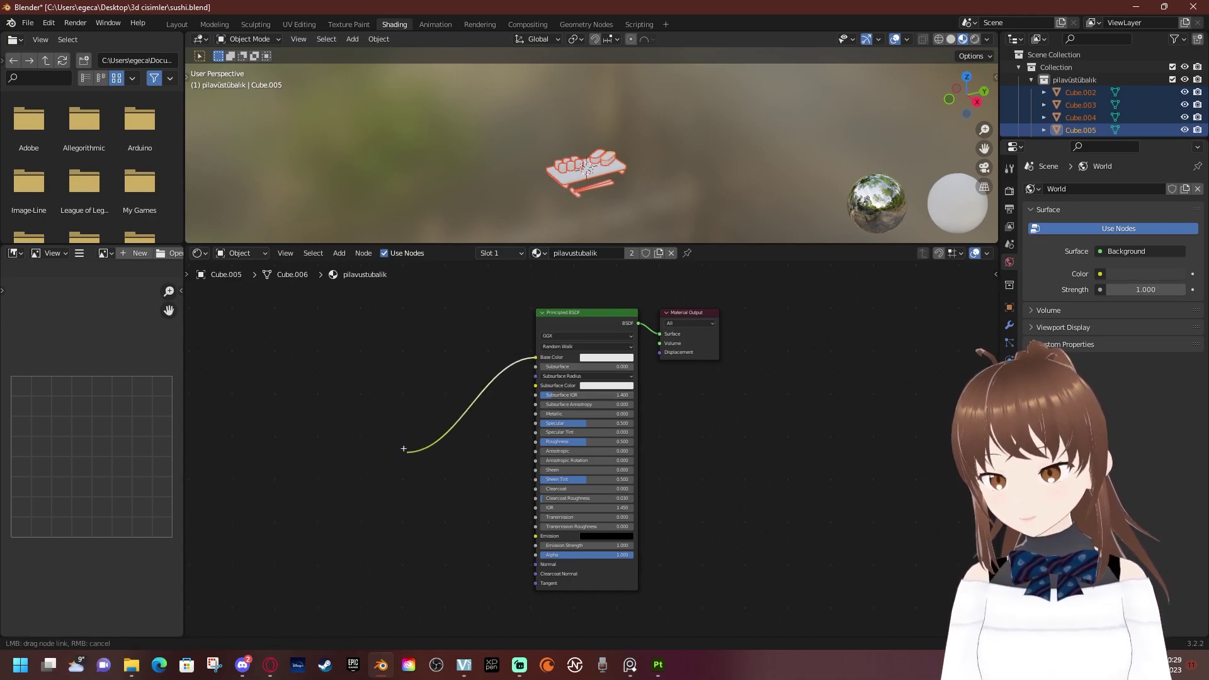
drag(496, 381, 327, 478)
key(Escape)
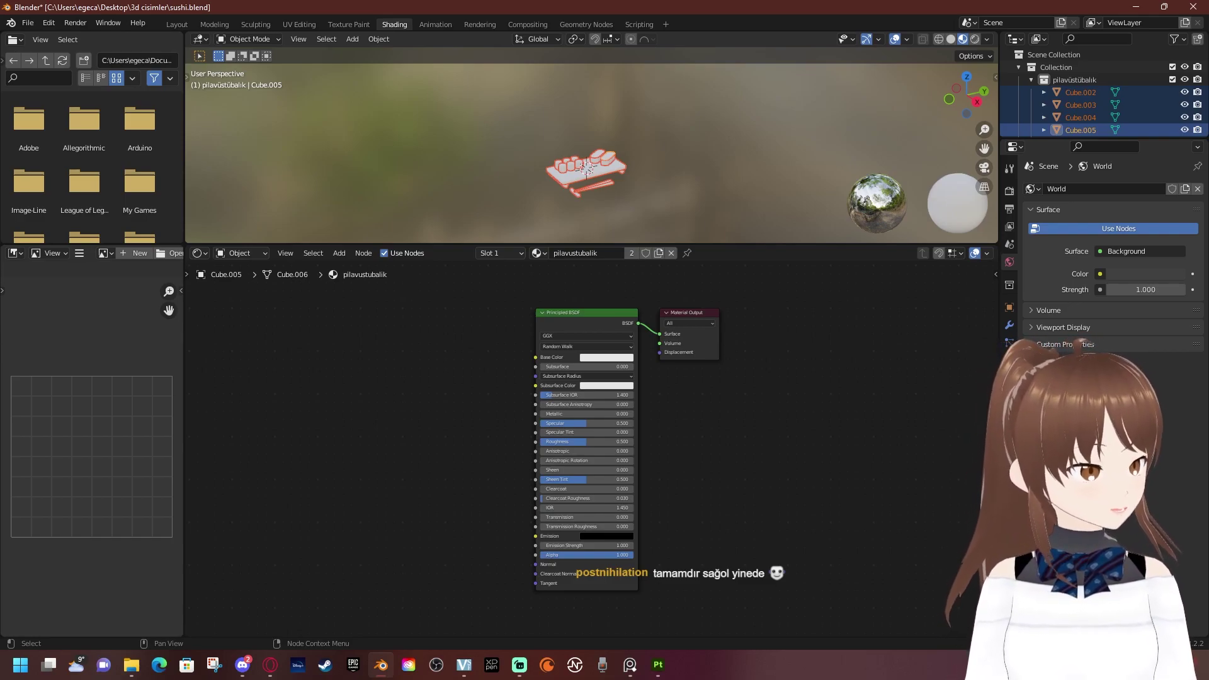
right_click(340, 373)
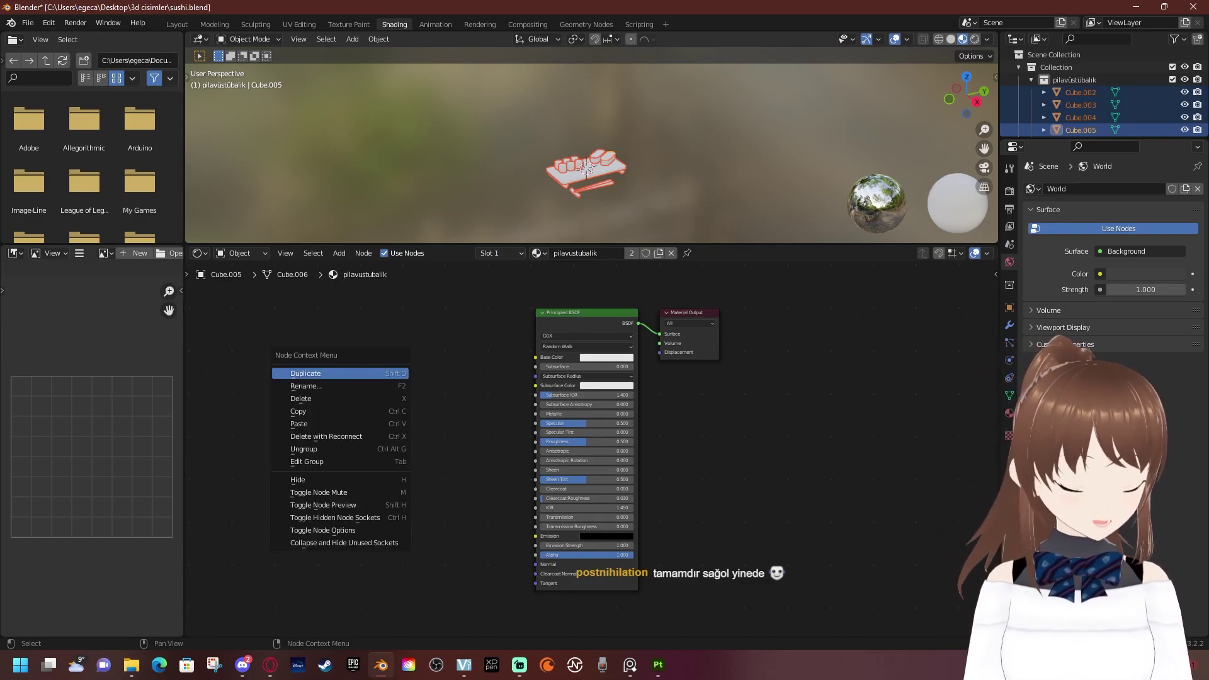
key(Escape)
Add a Mix node via F3 search, then delete it again
key(F3)
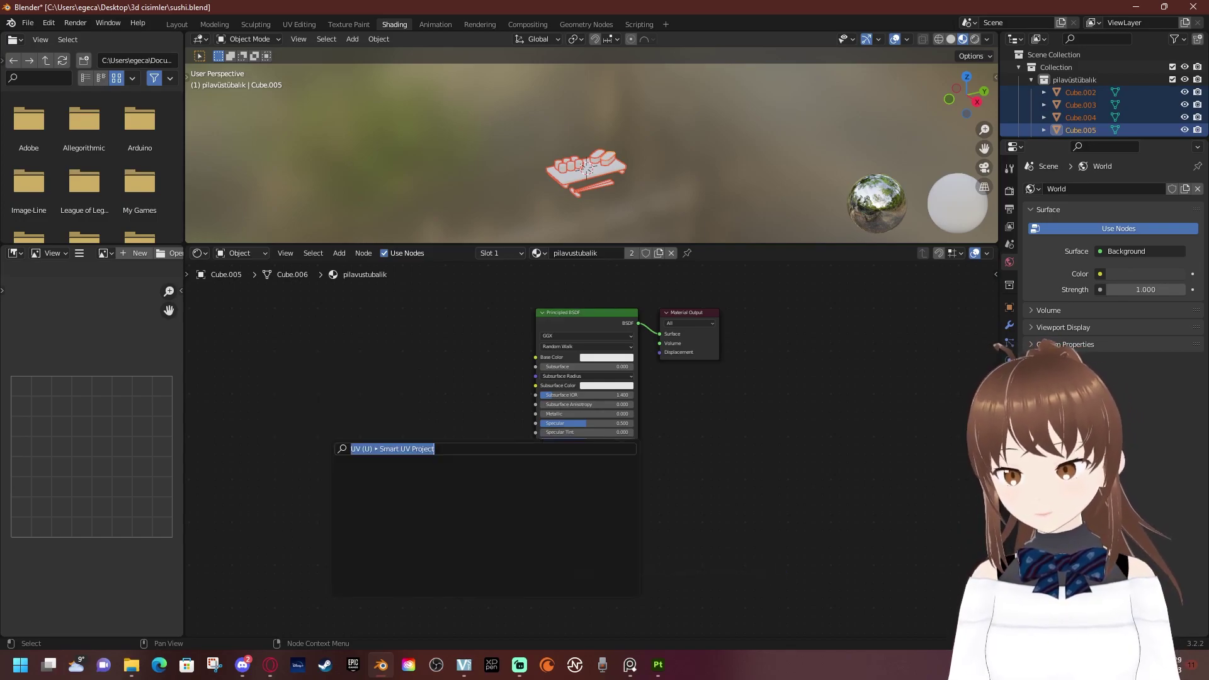
text(mix)
key(Return)
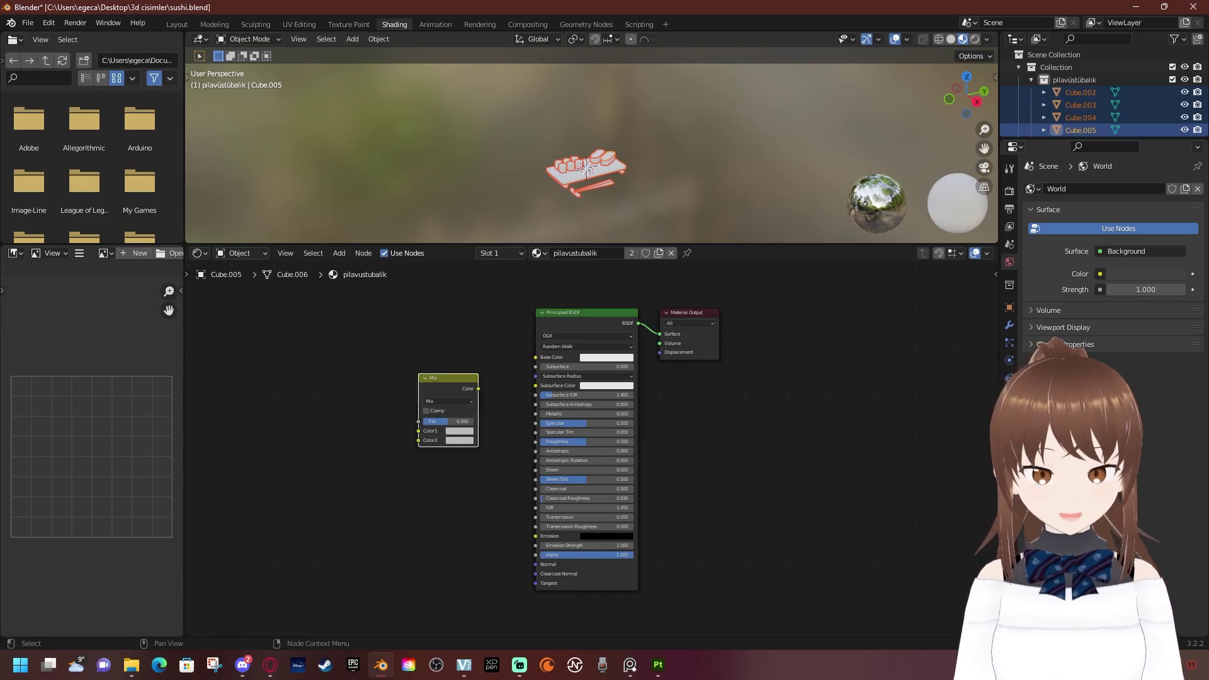
key(x)
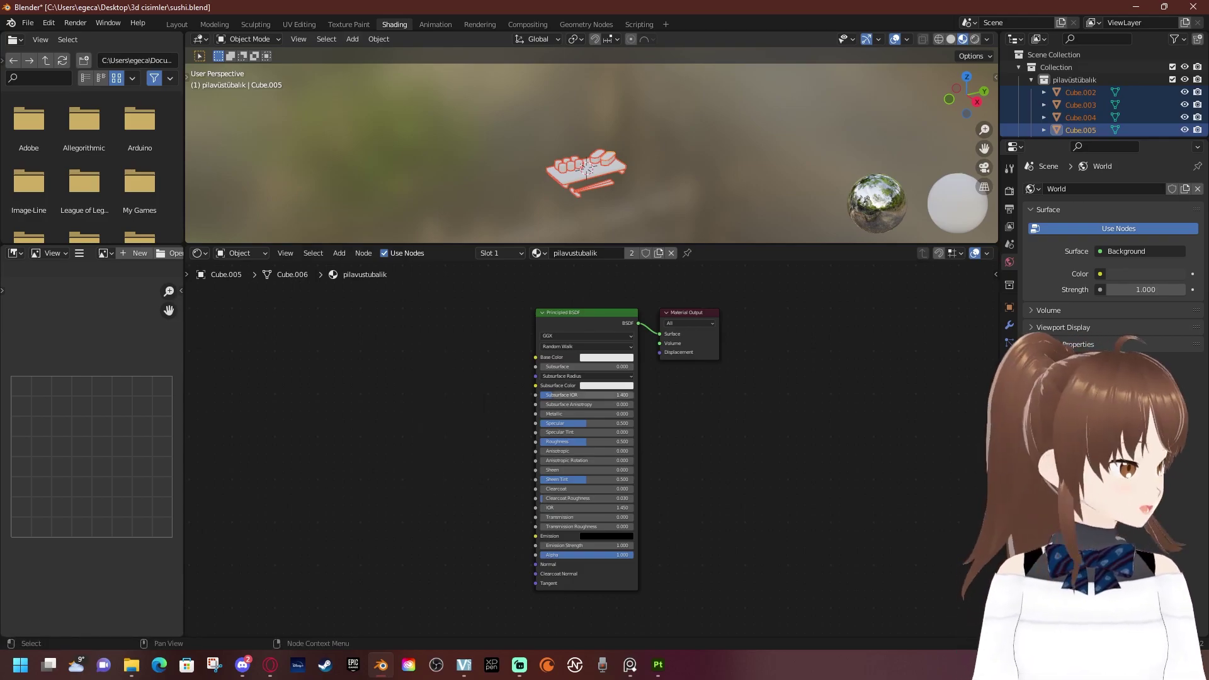
Back in Substance Painter, colour the chopsticks' Fill layer 2 brown and give it a black mask
key(alt+Tab)
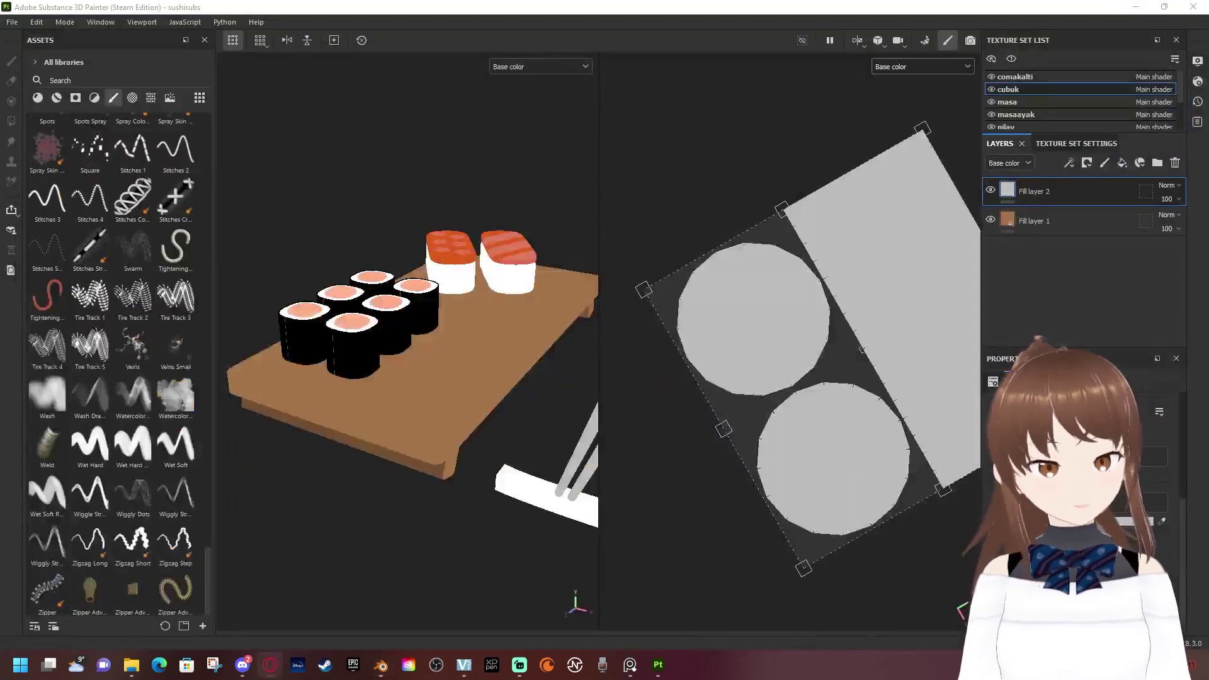
mouse_move(403, 314)
alt+mouse_down()
mouse_move(441, 283)
mouse_move(416, 327)
alt+mouse_up()
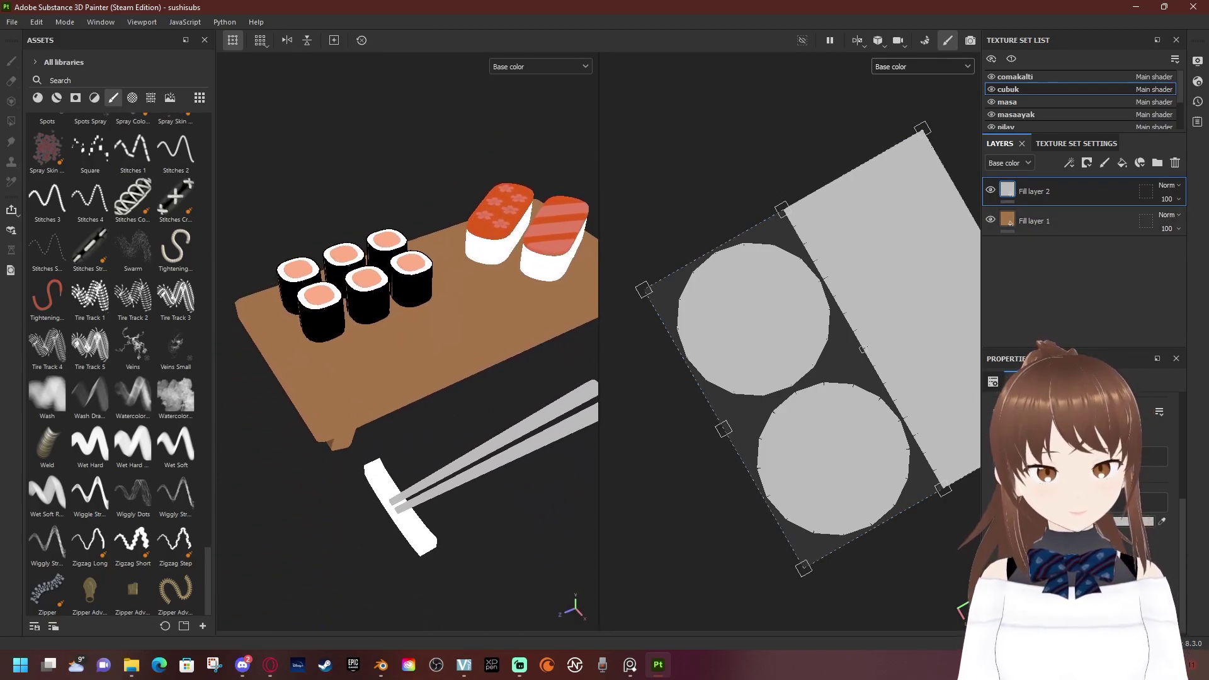
alt+drag(403, 315, 441, 315)
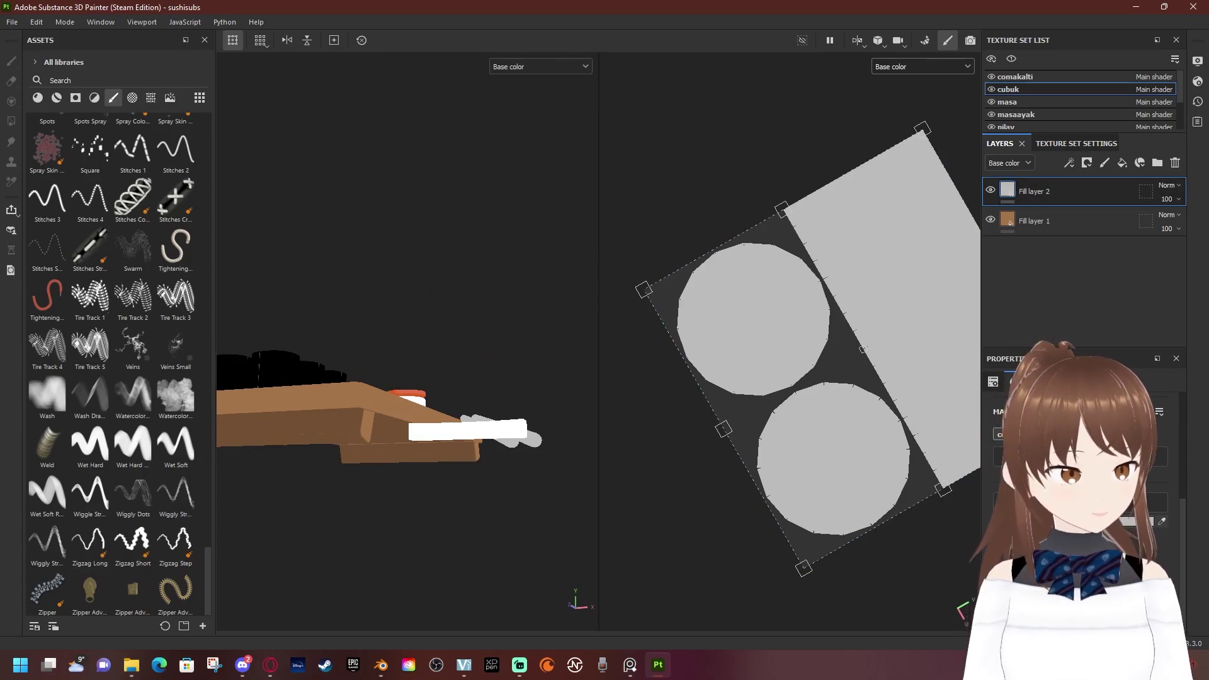
click(342, 440)
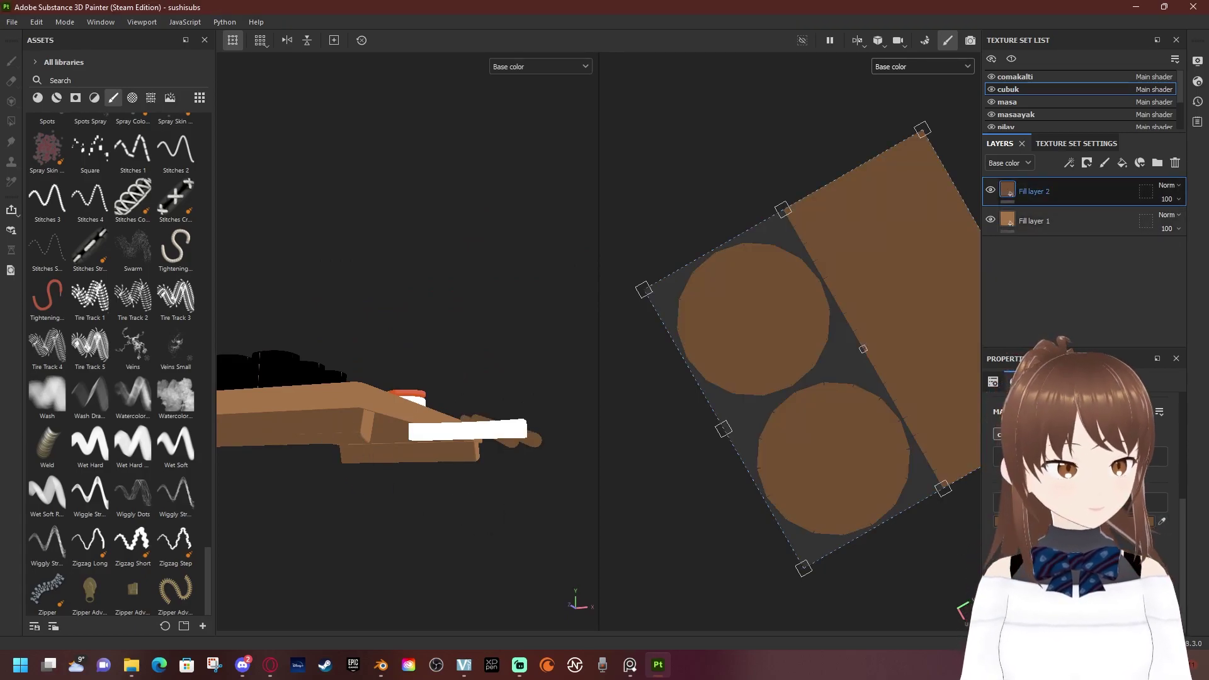
right_click(1071, 190)
click(1108, 38)
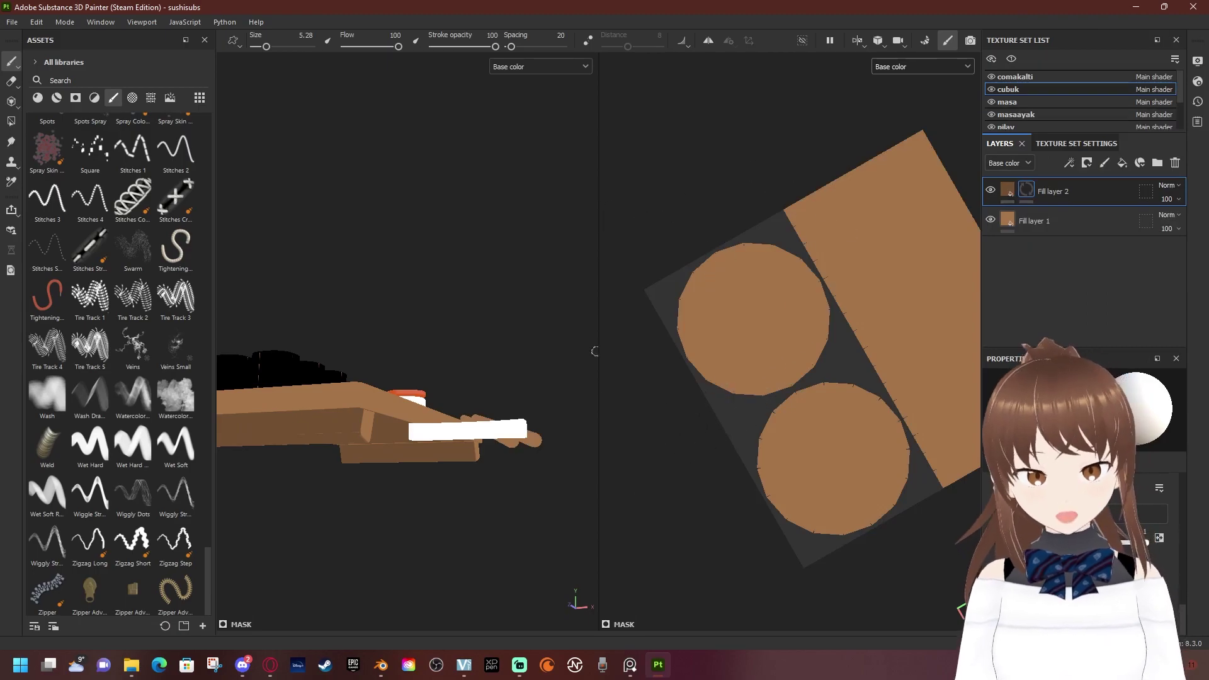
Zoom in on the rolls, board and chopsticks and select Polygon Fill (key 4)
mouse_move(594, 351)
alt+mouse_down()
mouse_move(445, 492)
mouse_move(435, 566)
alt+mouse_up()
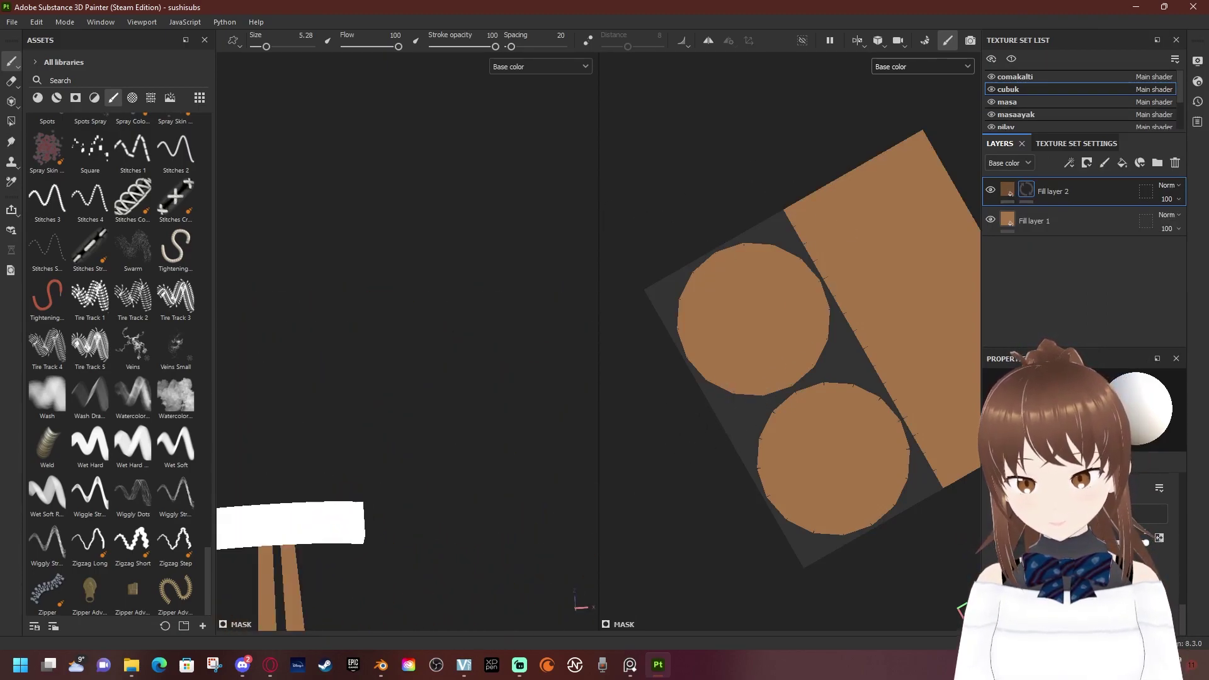
scroll(513, 444, up, 1)
scroll(514, 444, up, 1)
scroll(513, 444, up, 1)
scroll(504, 466, up, 1)
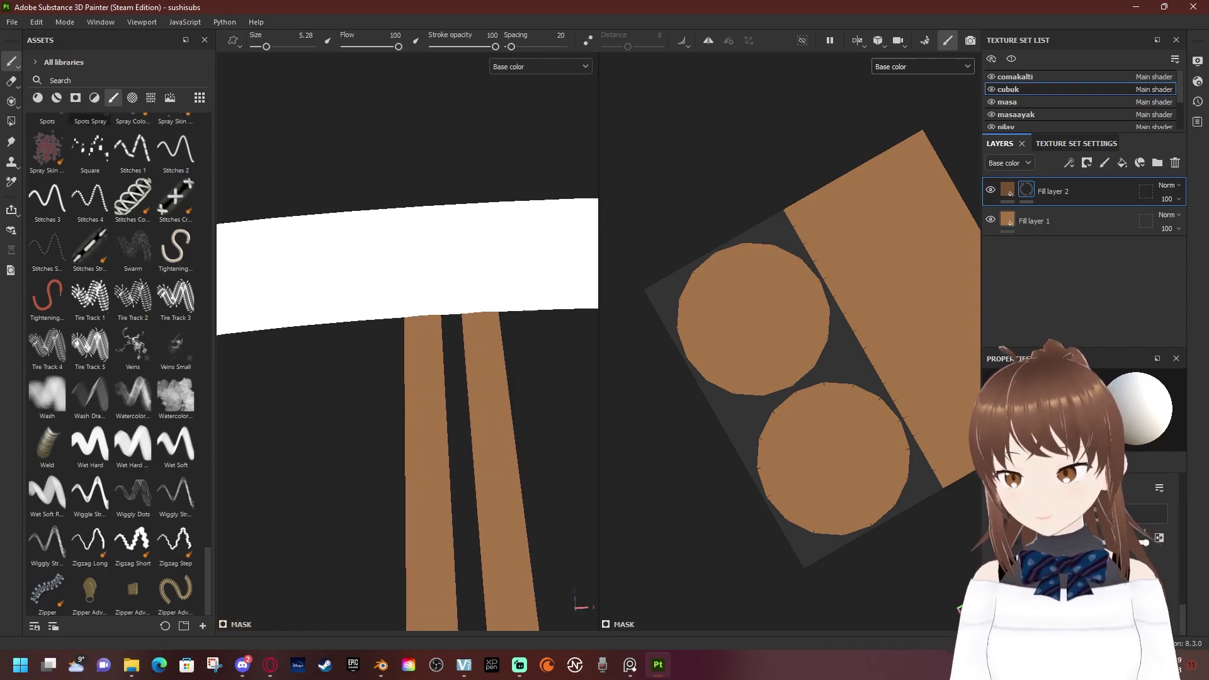
key(4)
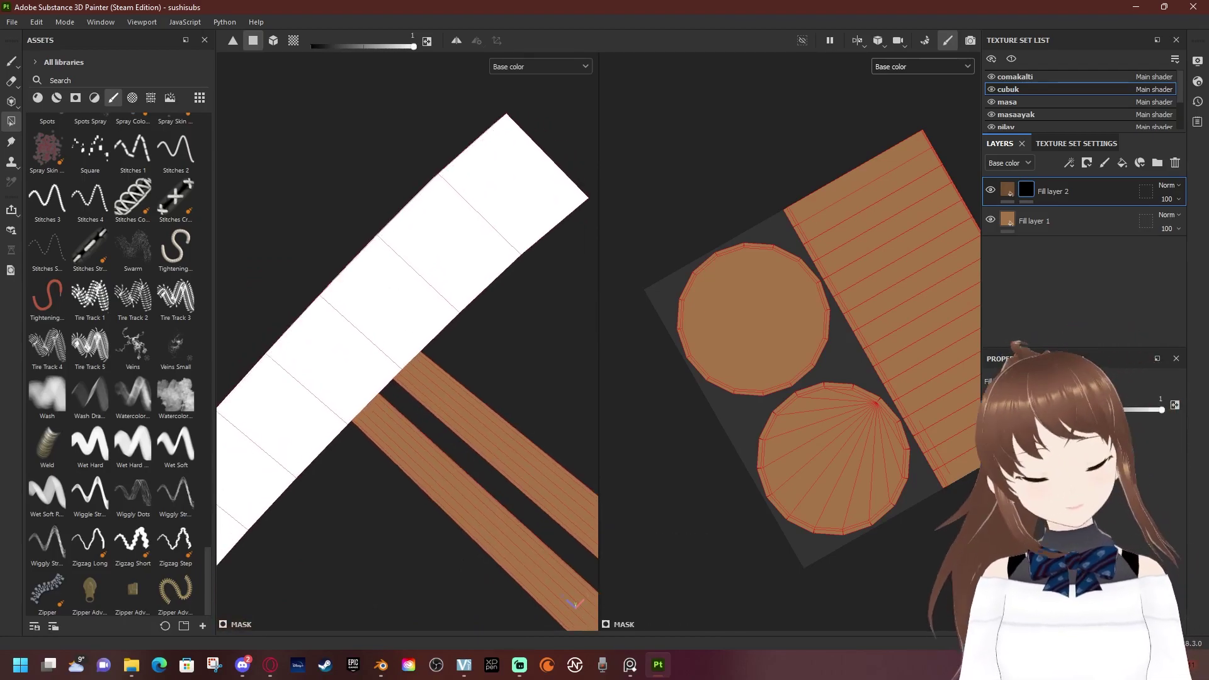
Fill two rows of the chopstick UV strip to form the darker brown band
click(926, 324)
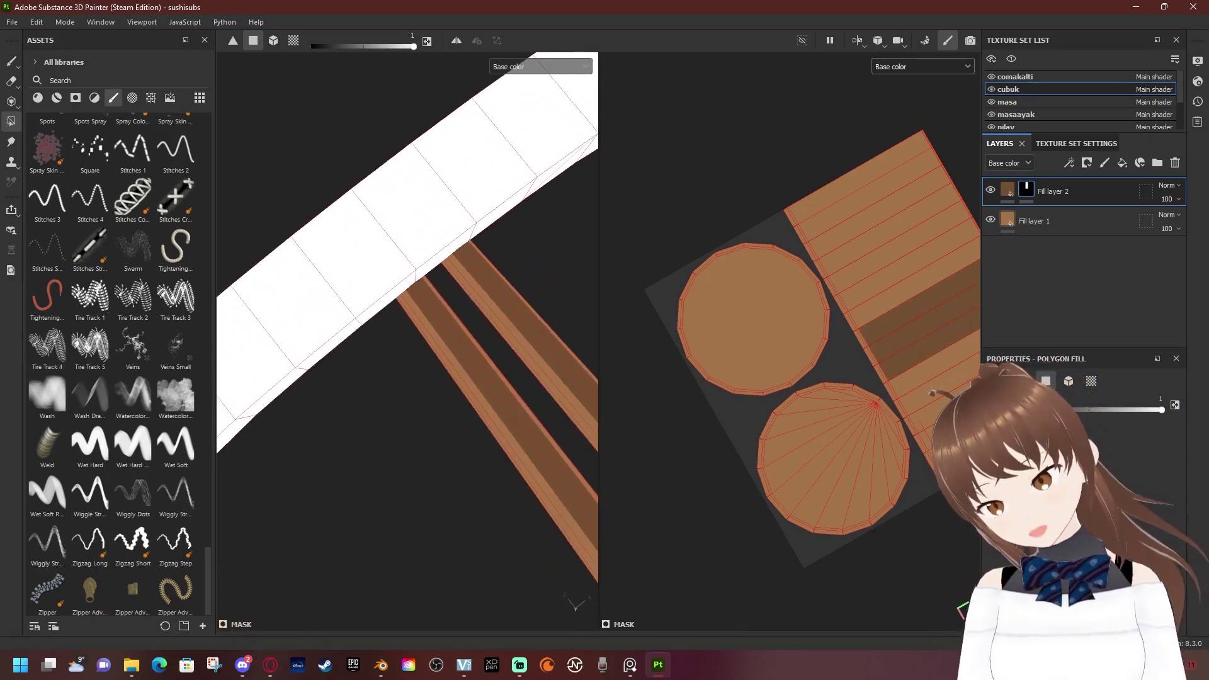
click(913, 283)
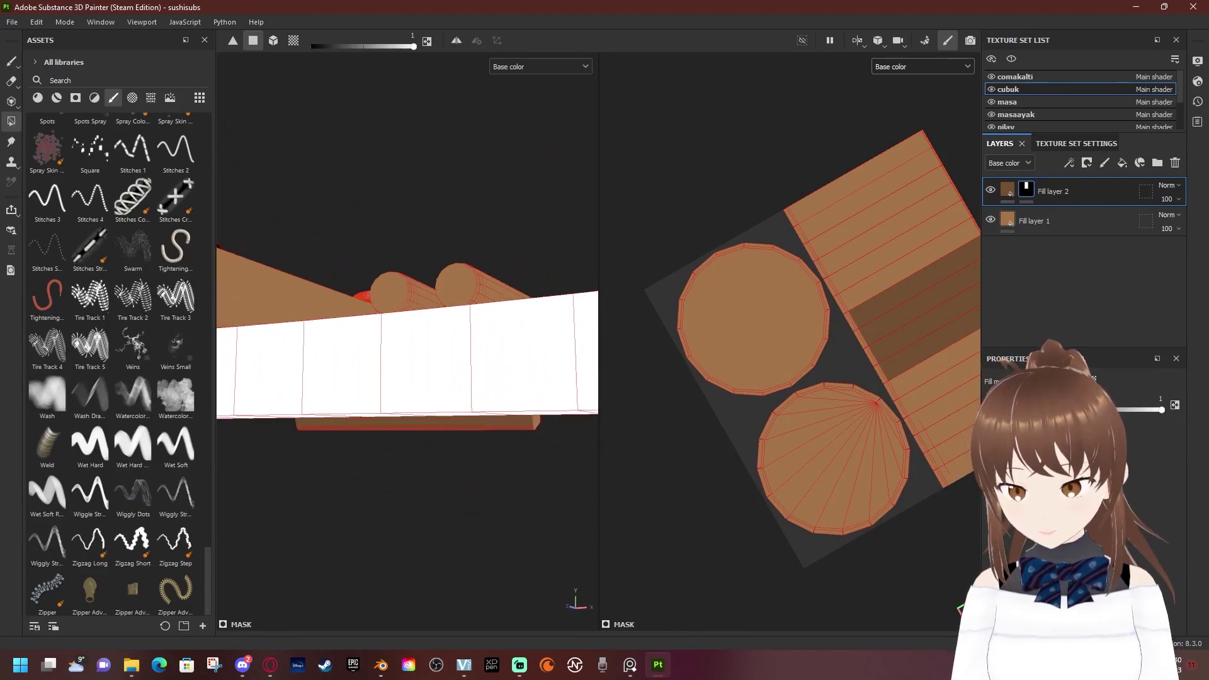
scroll(876, 324, up, 2)
scroll(876, 324, up, 3)
scroll(876, 324, up, 1)
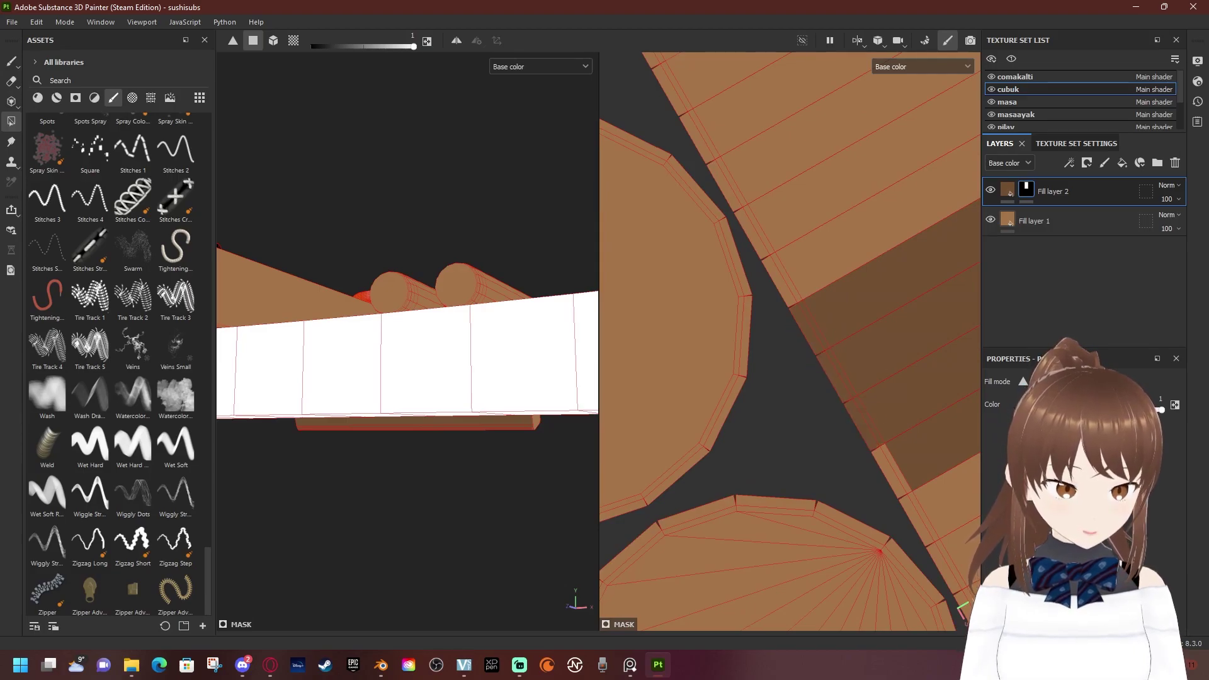
scroll(790, 341, up, 2)
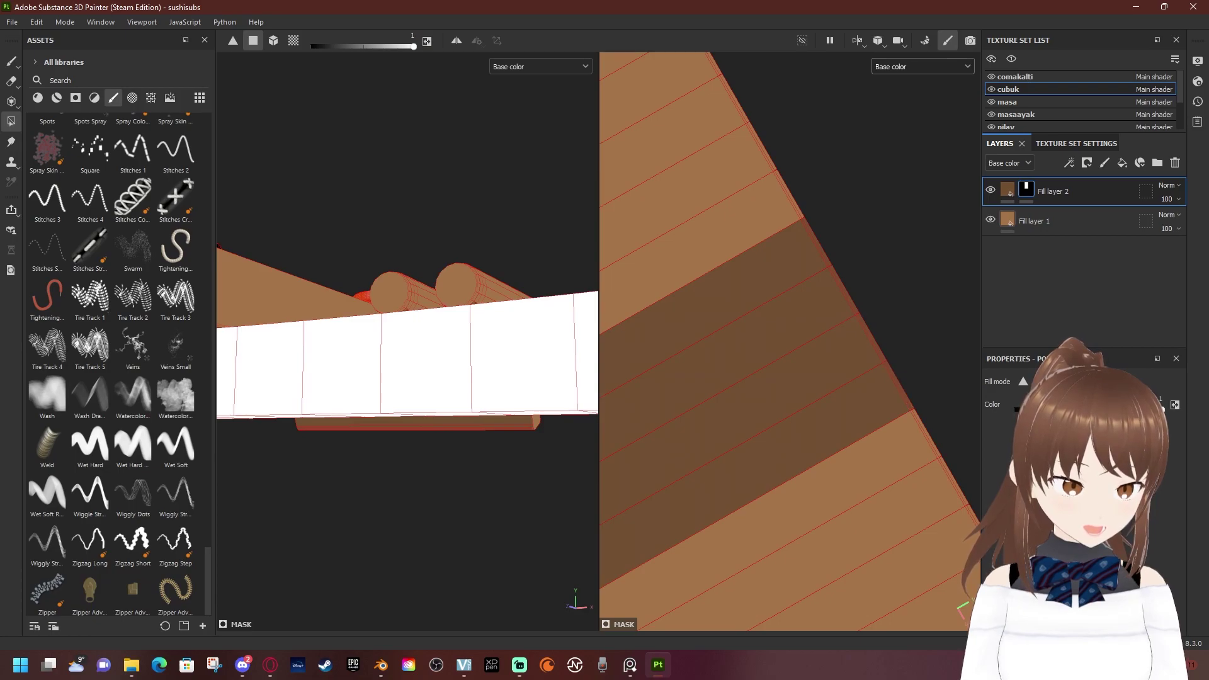
scroll(790, 341, down, 1)
scroll(789, 340, down, 1)
scroll(789, 341, down, 1)
Orbit to a cylinder's end and change the mask on its end cap
alt+drag(410, 284, 410, 333)
scroll(407, 340, up, 1)
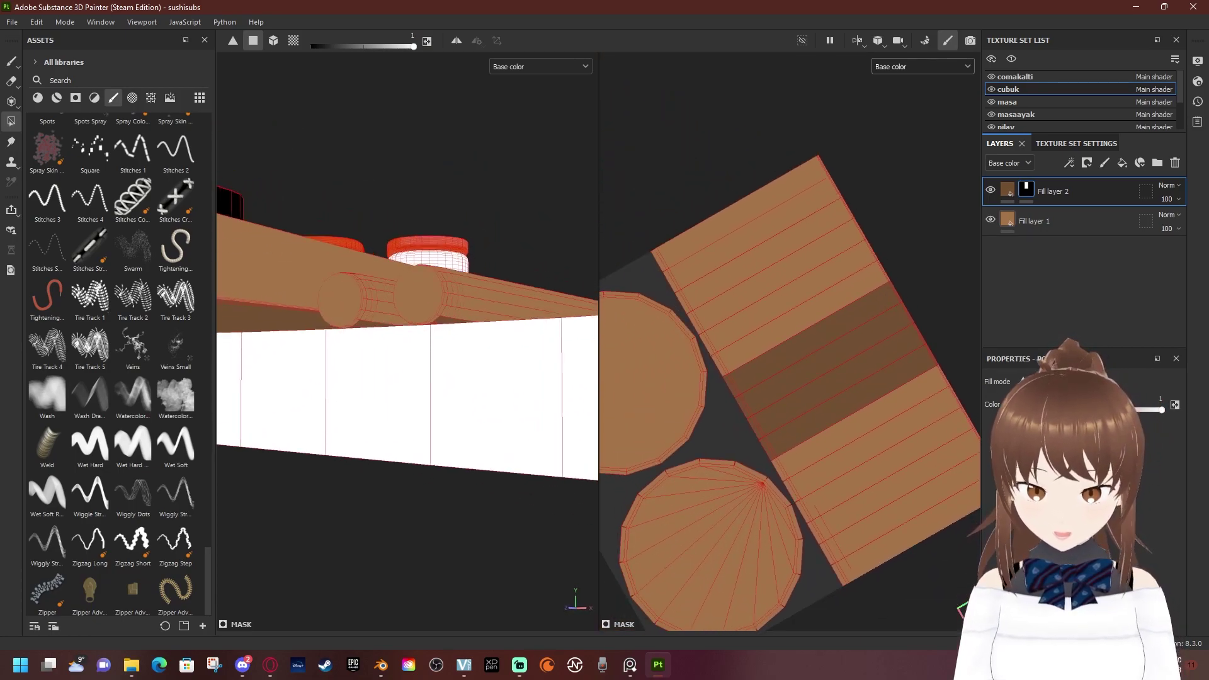
scroll(407, 340, up, 1)
scroll(406, 340, up, 2)
scroll(407, 340, up, 1)
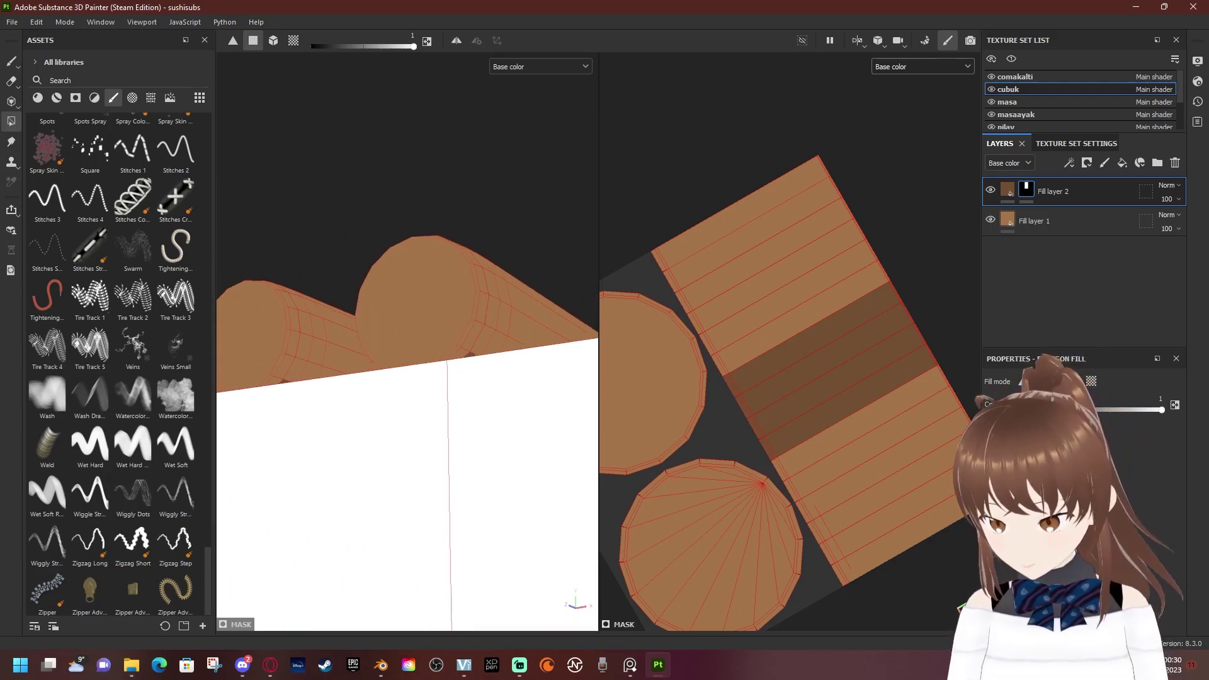
mouse_move(407, 340)
alt+mouse_down()
mouse_move(457, 340)
mouse_move(492, 322)
alt+mouse_up()
click(407, 290)
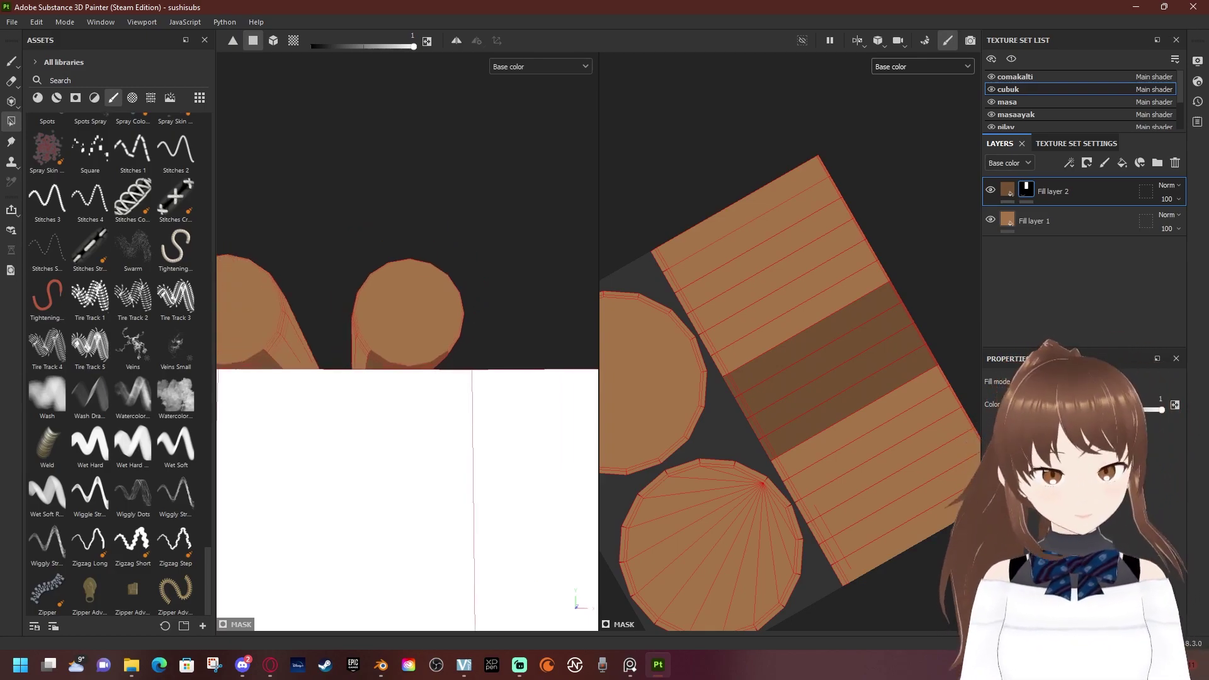
alt+drag(492, 322, 504, 372)
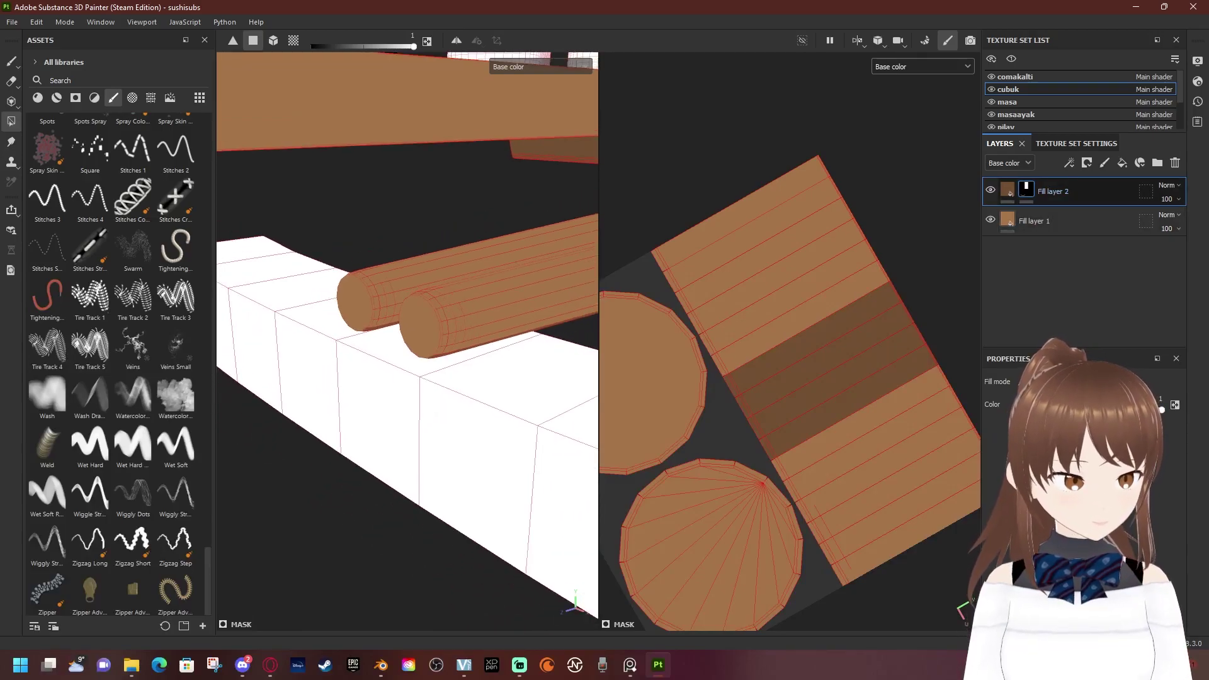
Add a Blur filter to Fill layer 2's mask
right_click(1025, 190)
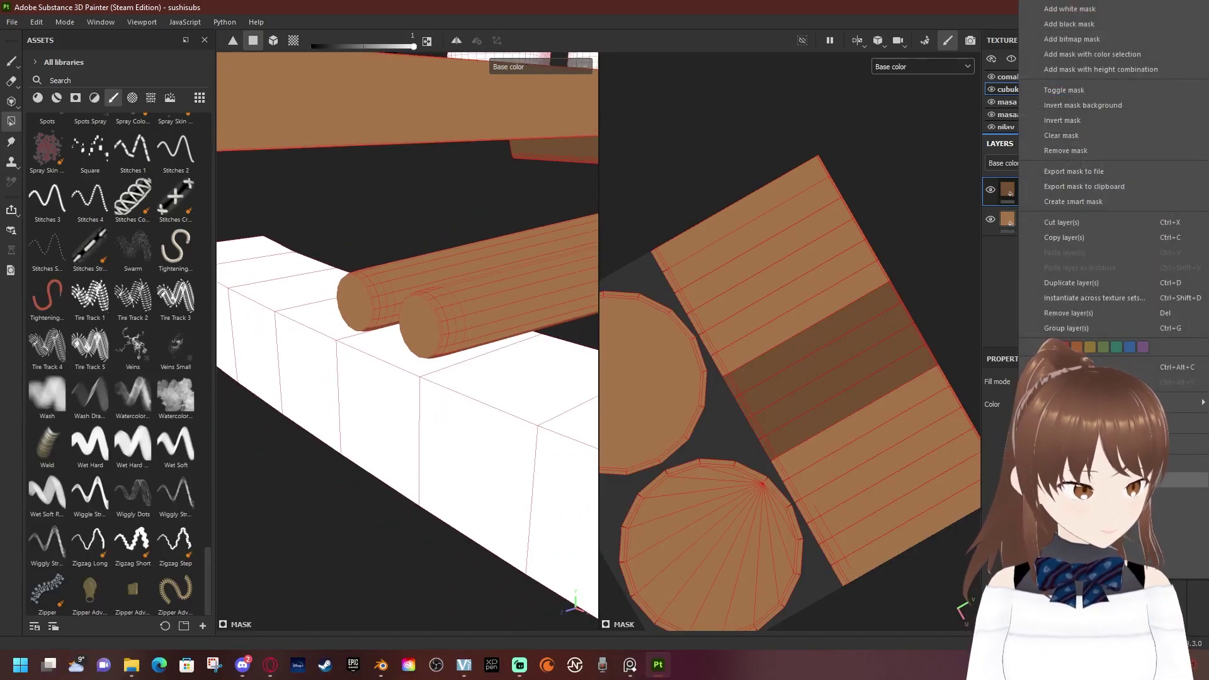
click(1178, 525)
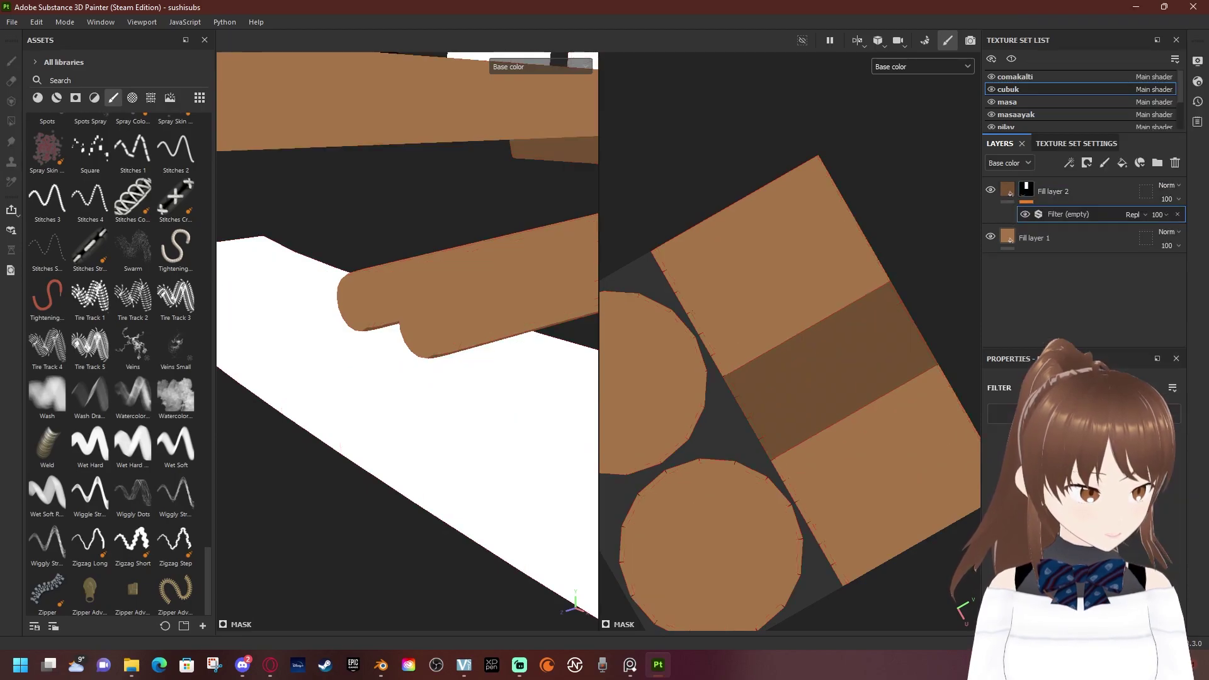
click(1083, 414)
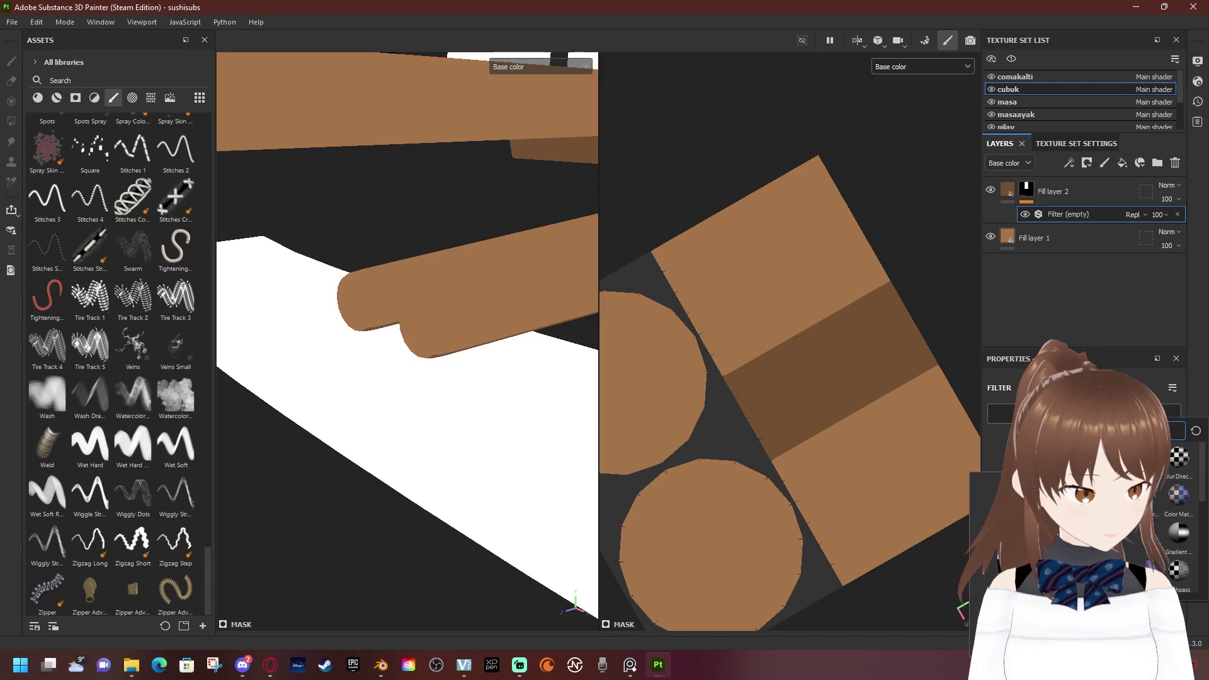
click(1140, 456)
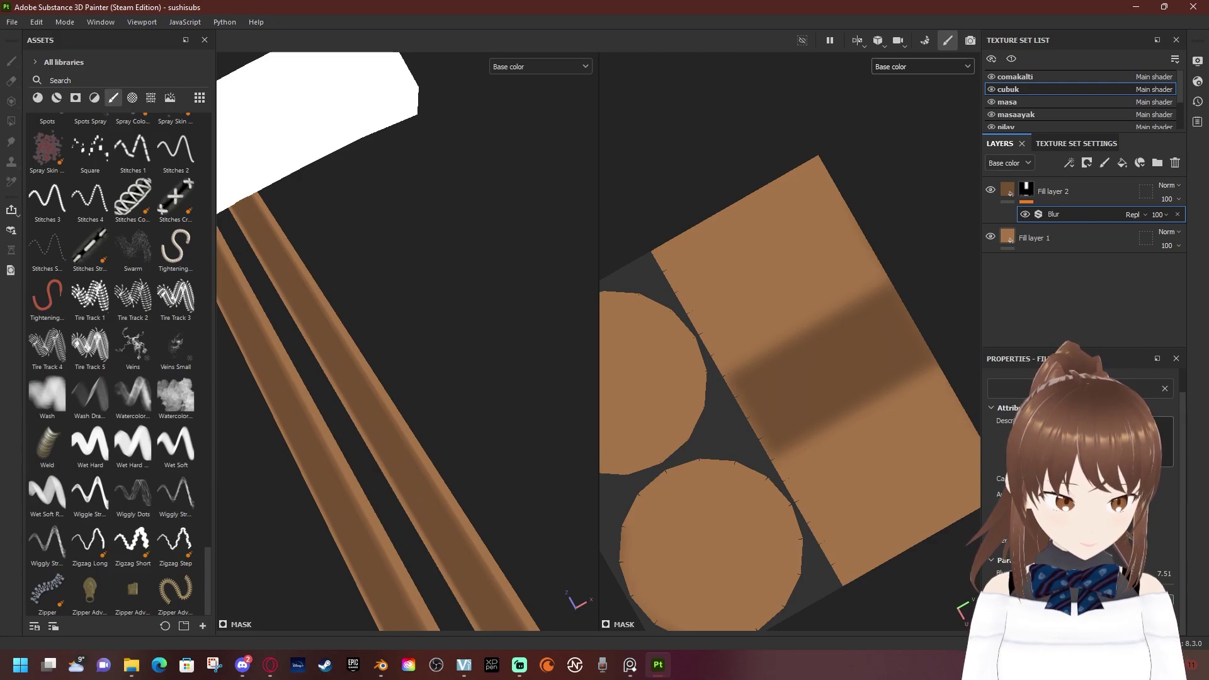
Replace the mask's Blur filter with Bevel, then switch to the browser
click(1077, 413)
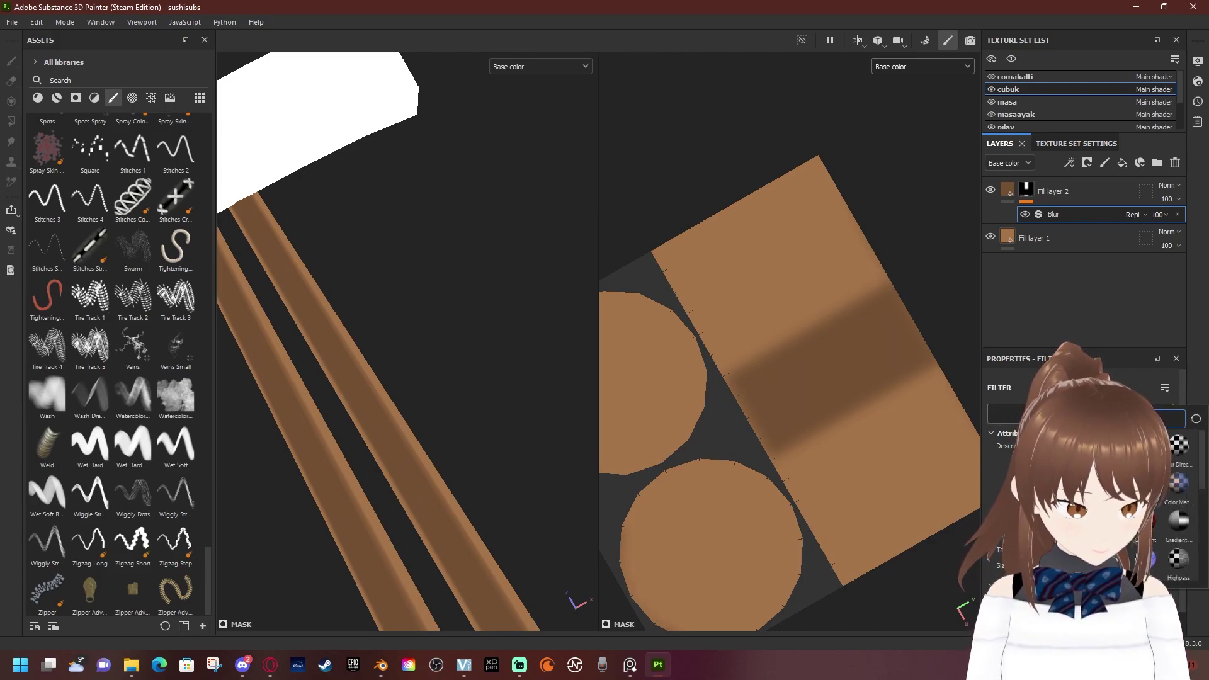
click(1105, 444)
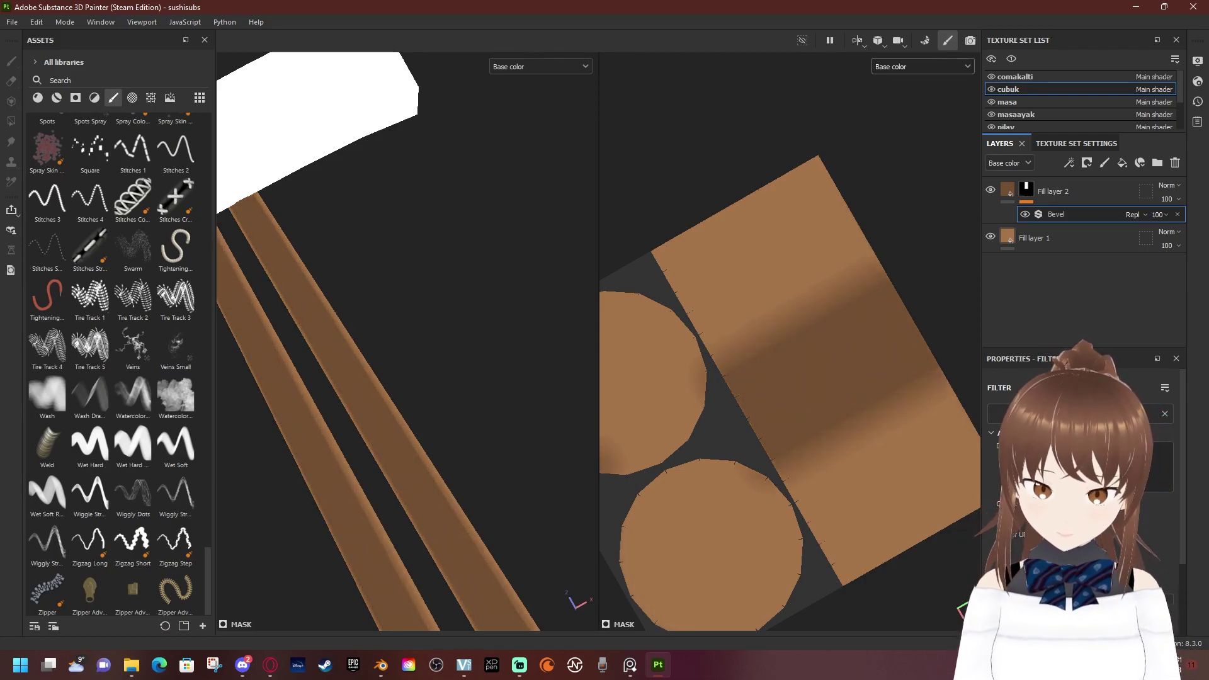
mouse_move(410, 340)
alt+mouse_down()
mouse_move(454, 353)
mouse_move(403, 390)
alt+mouse_up()
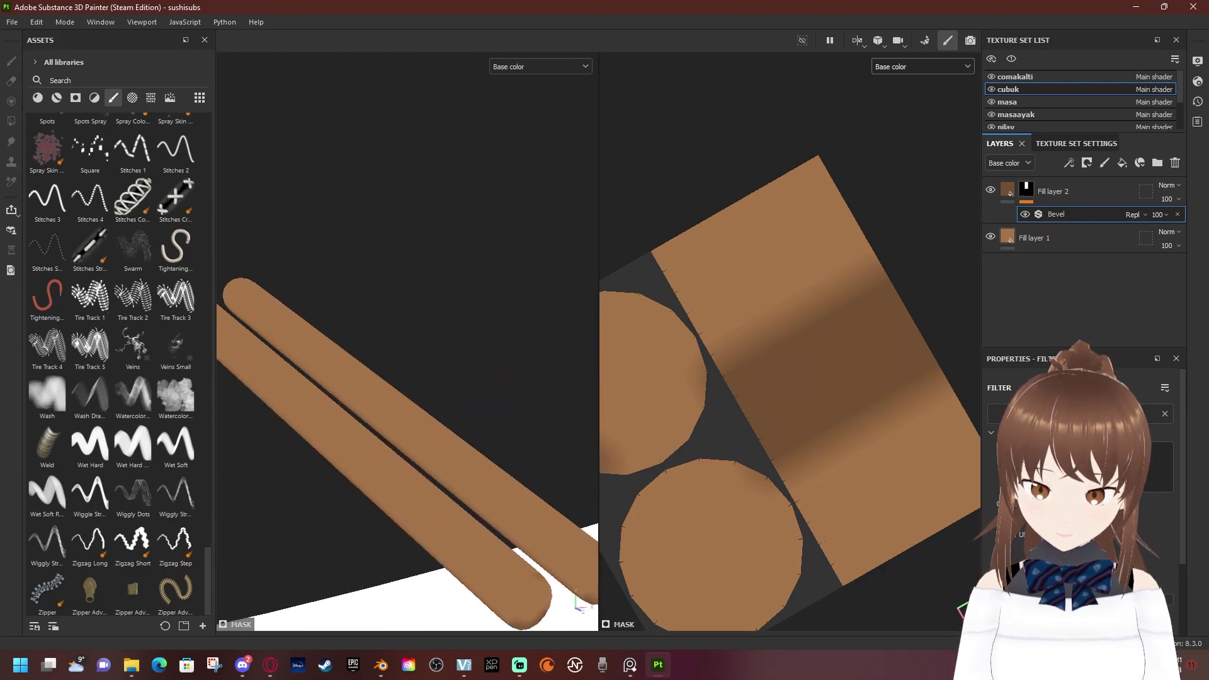
key(alt+Tab)
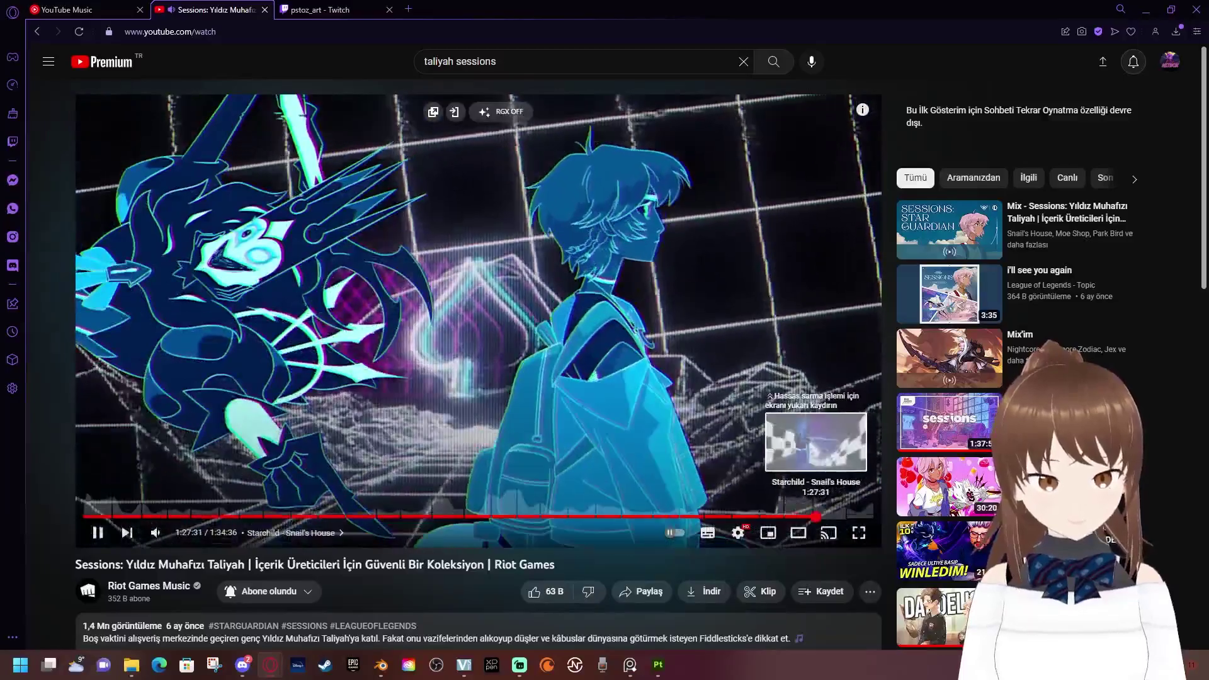
Jump the YouTube music video to its next chapter, then switch back to Substance 3D Painter
click(814, 517)
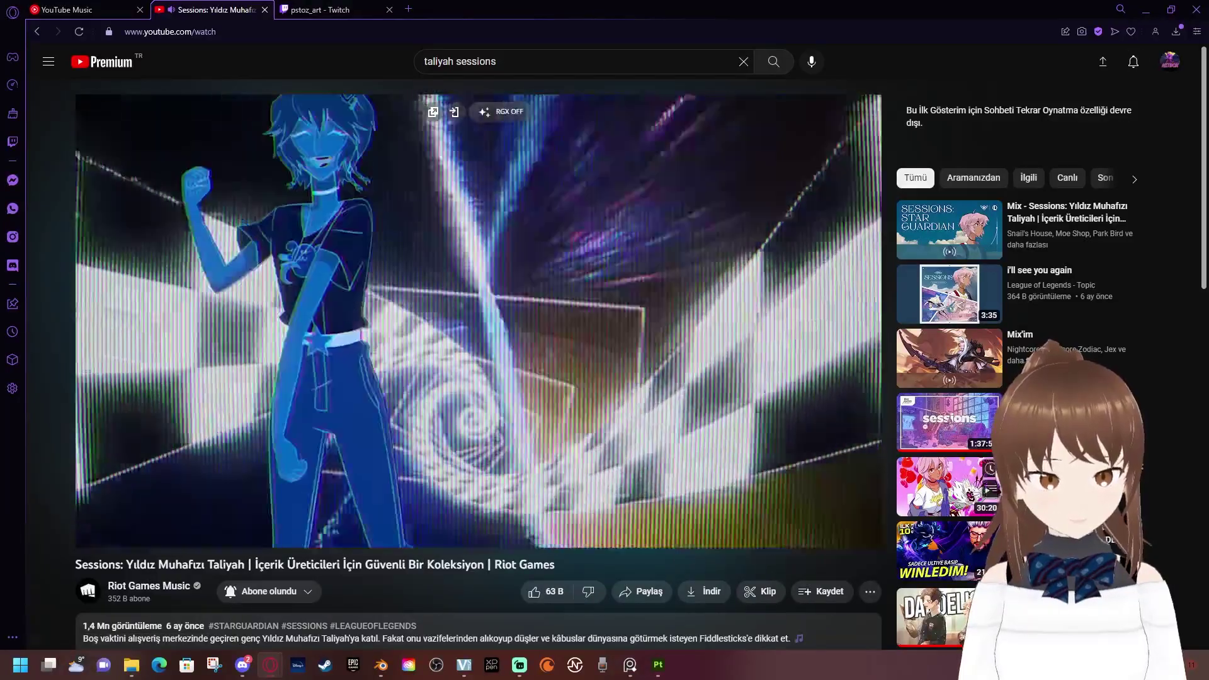
key(ctrl+l)
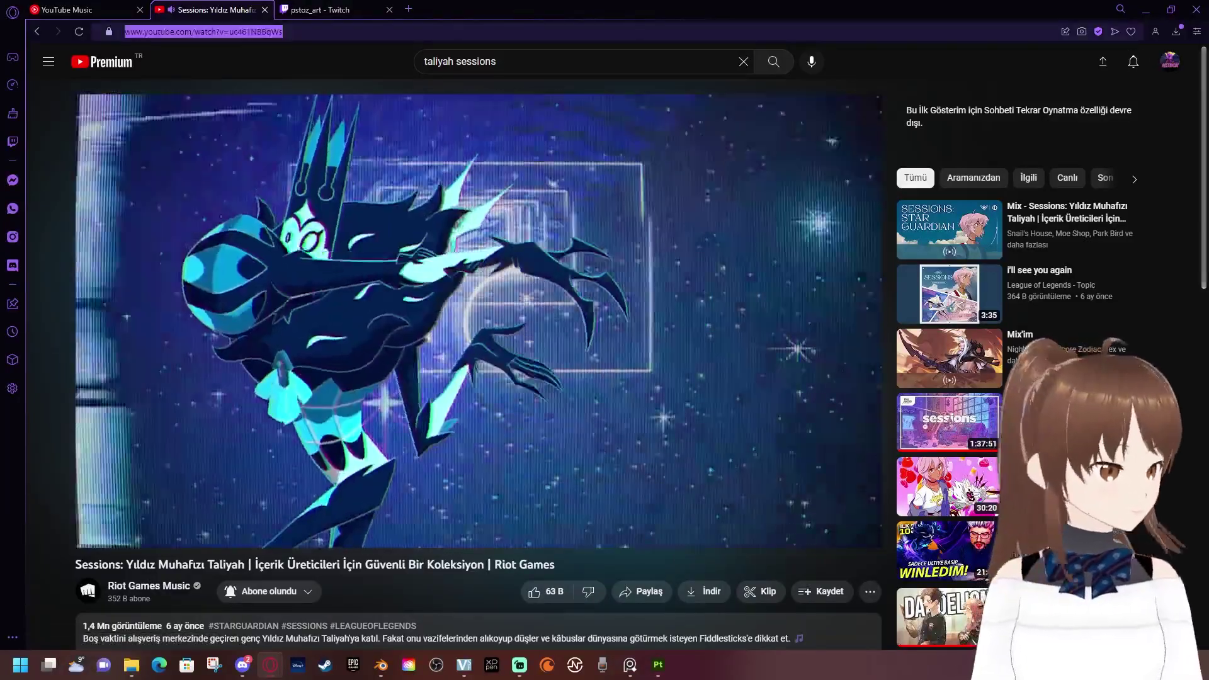
key(alt+Tab)
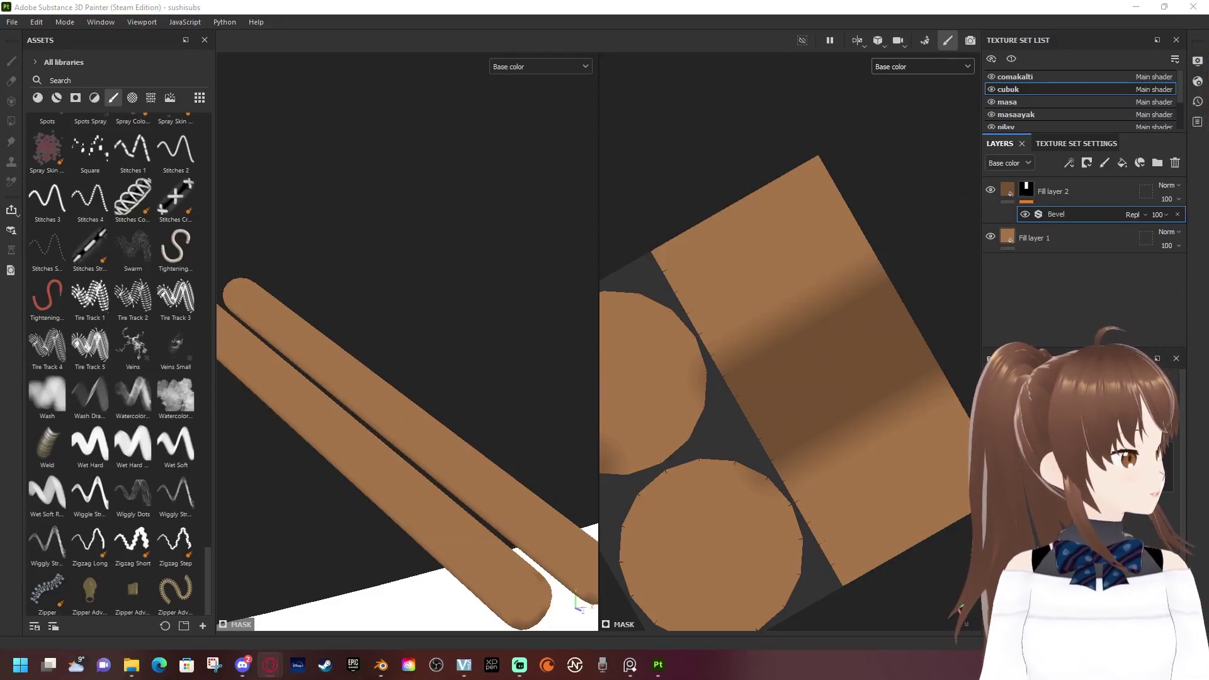
Show Texture Set Settings and inspect the comakalti texture set, orbiting to the tray's side
scroll(407, 340, up, 3)
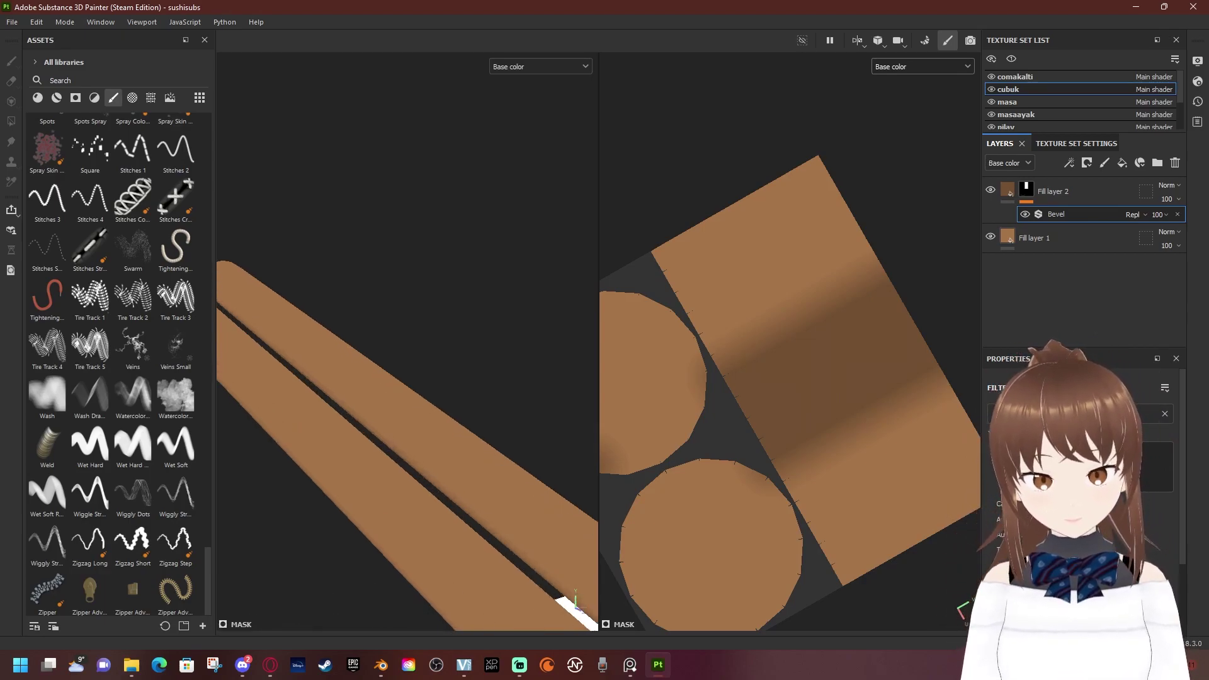
mouse_move(407, 340)
alt+mouse_down()
mouse_move(441, 378)
mouse_move(478, 352)
mouse_move(441, 327)
mouse_move(453, 378)
mouse_move(434, 327)
mouse_move(447, 403)
mouse_move(434, 403)
mouse_move(457, 352)
alt+mouse_up()
click(1076, 143)
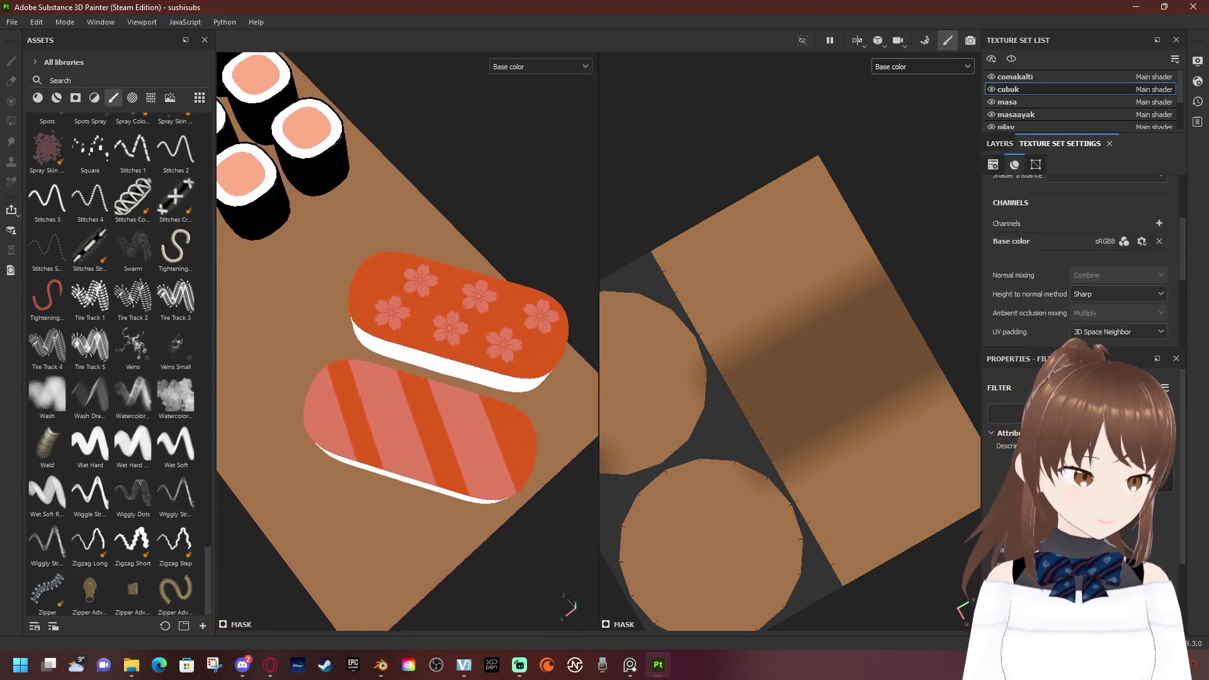
scroll(1077, 264, up, 3)
scroll(1076, 252, down, 2)
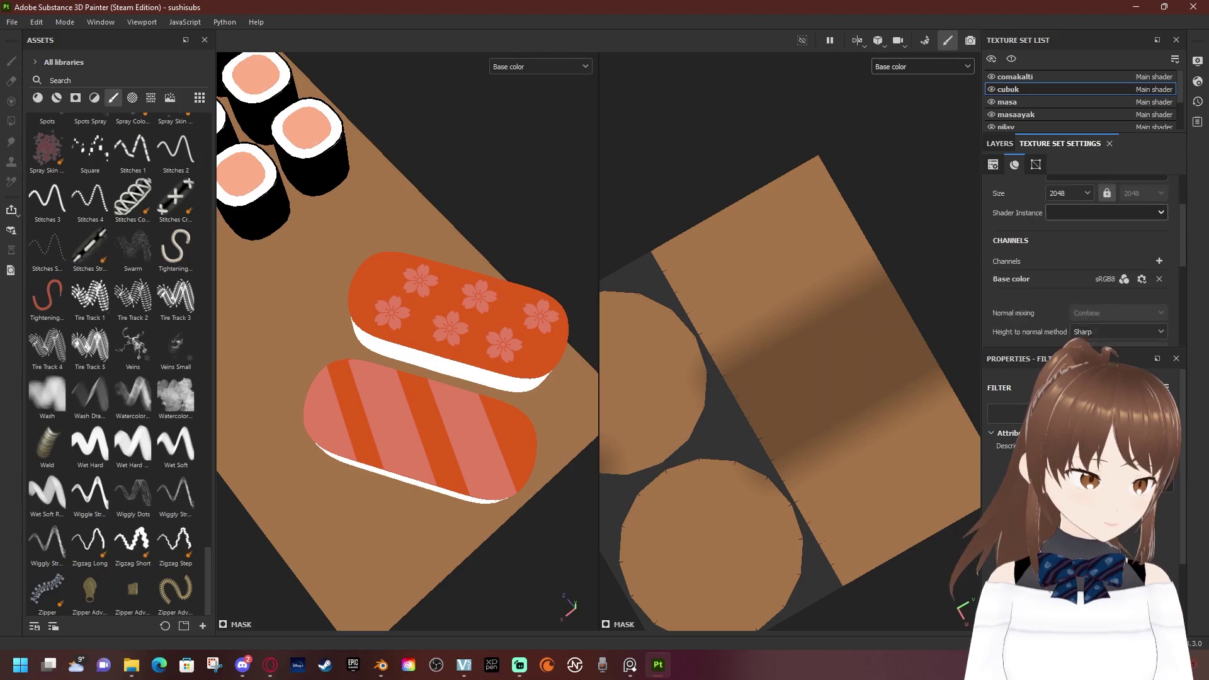
click(1015, 77)
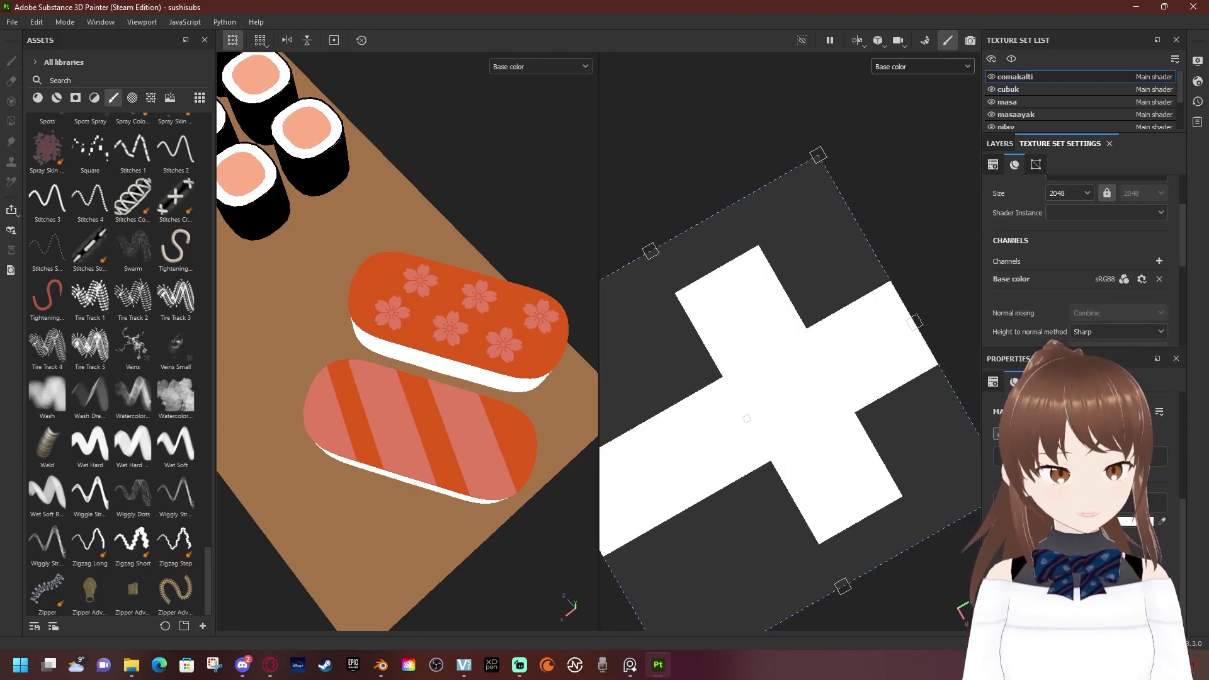
mouse_move(407, 340)
alt+mouse_down()
mouse_move(407, 189)
mouse_move(407, 264)
alt+mouse_up()
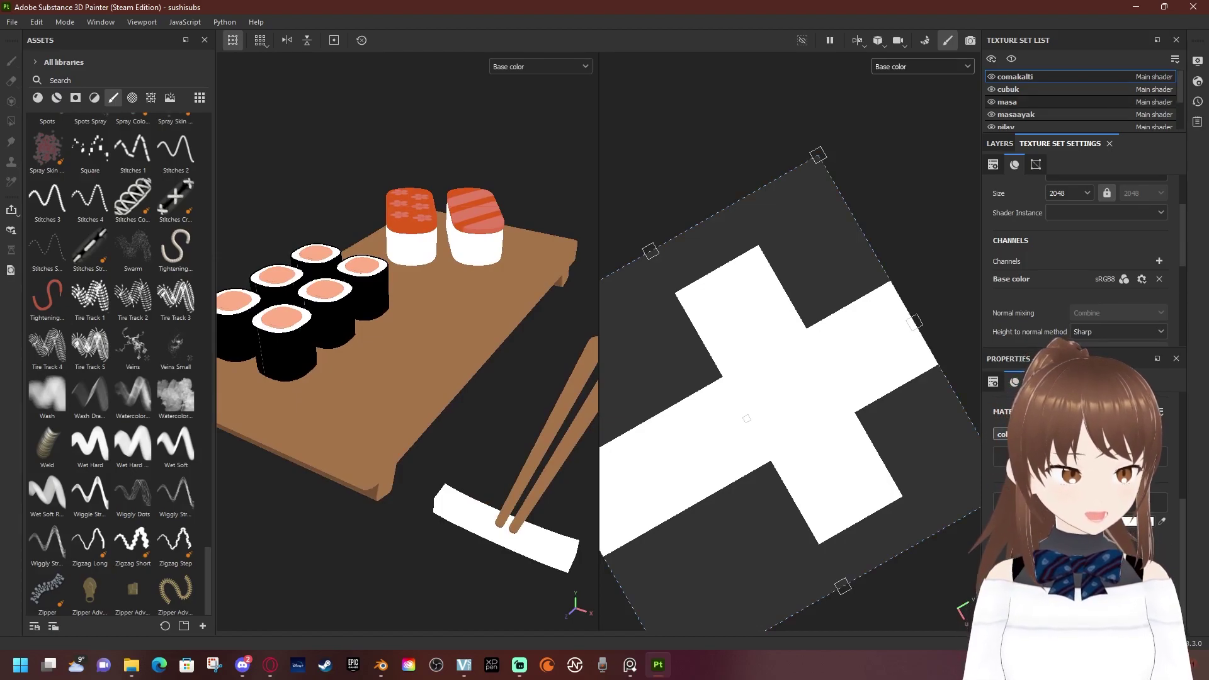
Select the masa texture set and frame a near top-down view of the sushi tray
click(1020, 101)
scroll(621, 427, up, 1)
scroll(621, 427, up, 2)
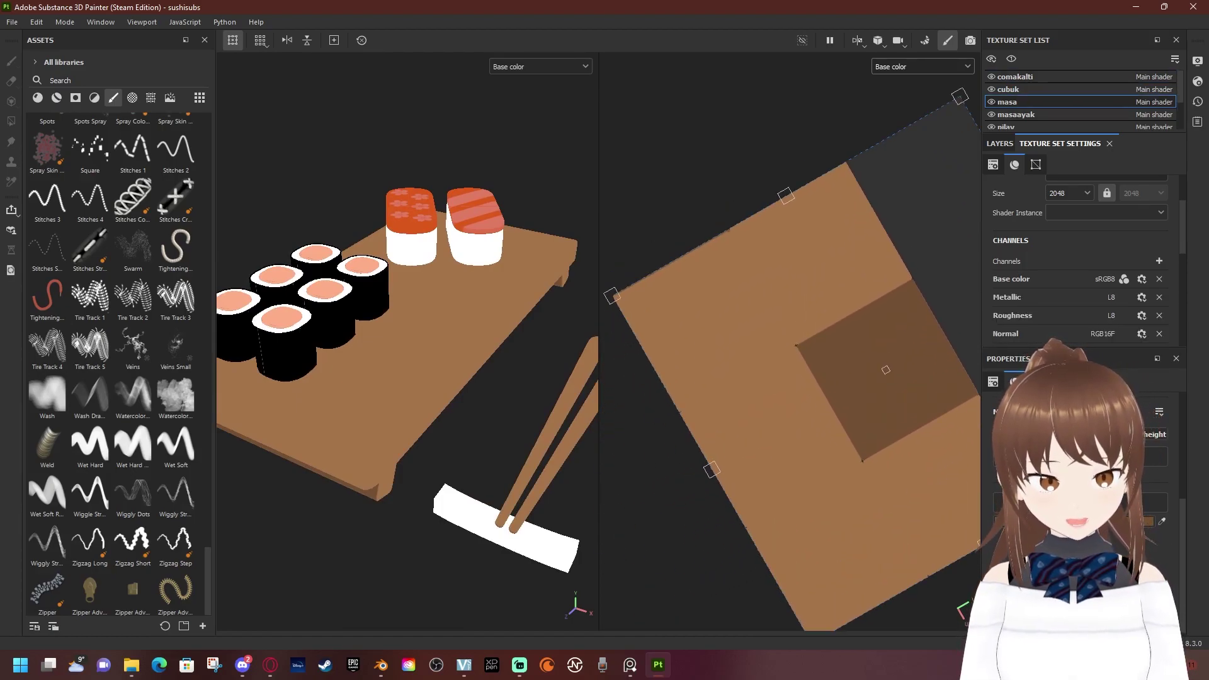
scroll(621, 427, up, 2)
scroll(407, 340, up, 1)
alt+drag(406, 340, 434, 504)
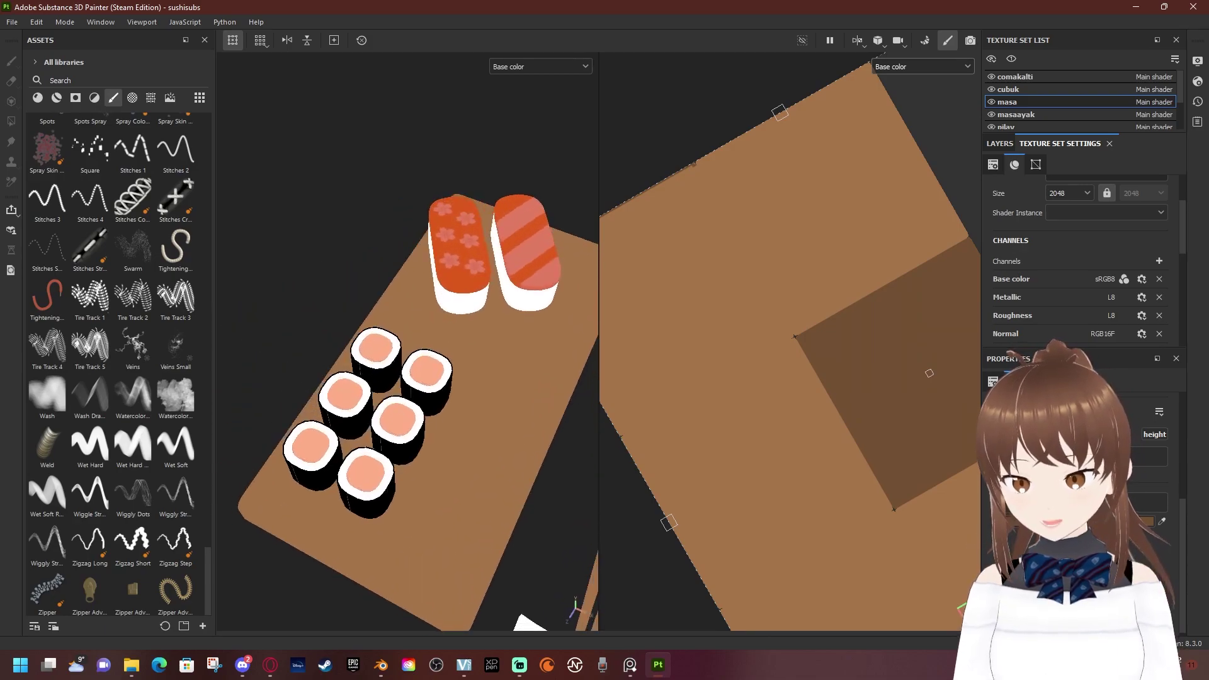
alt+middle_drag(435, 503, 445, 477)
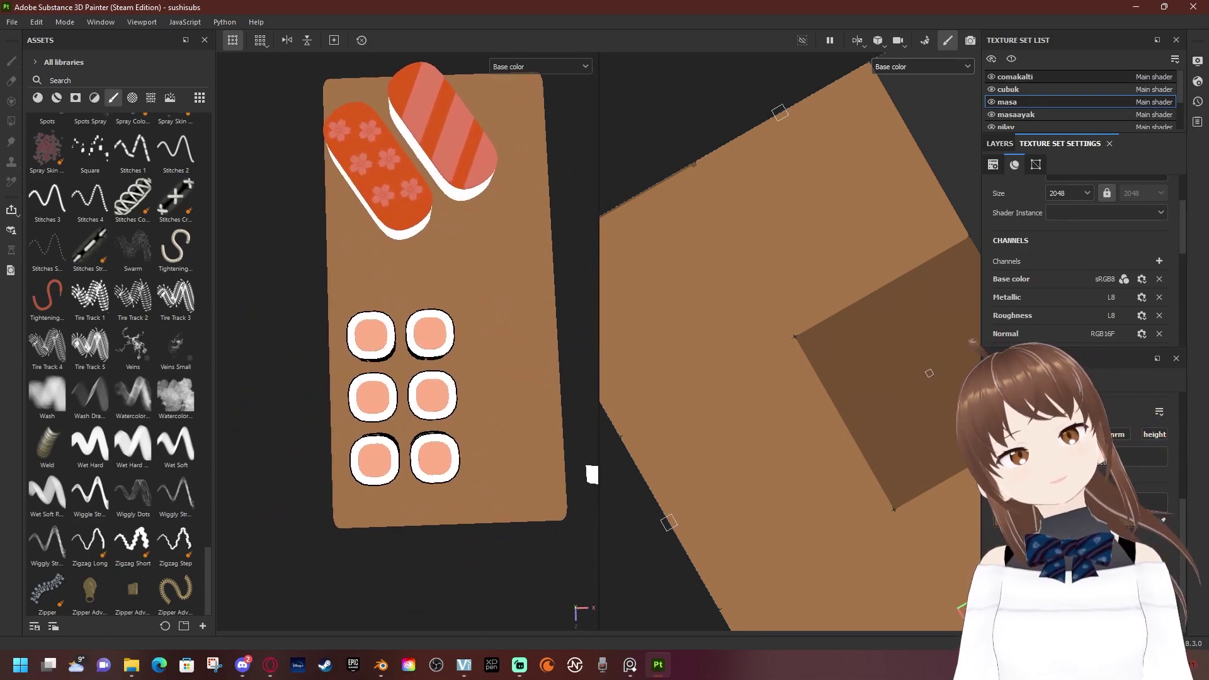
Reselect masa in Texture Set Settings and delete its Metallic, Roughness and Normal channels
click(1015, 76)
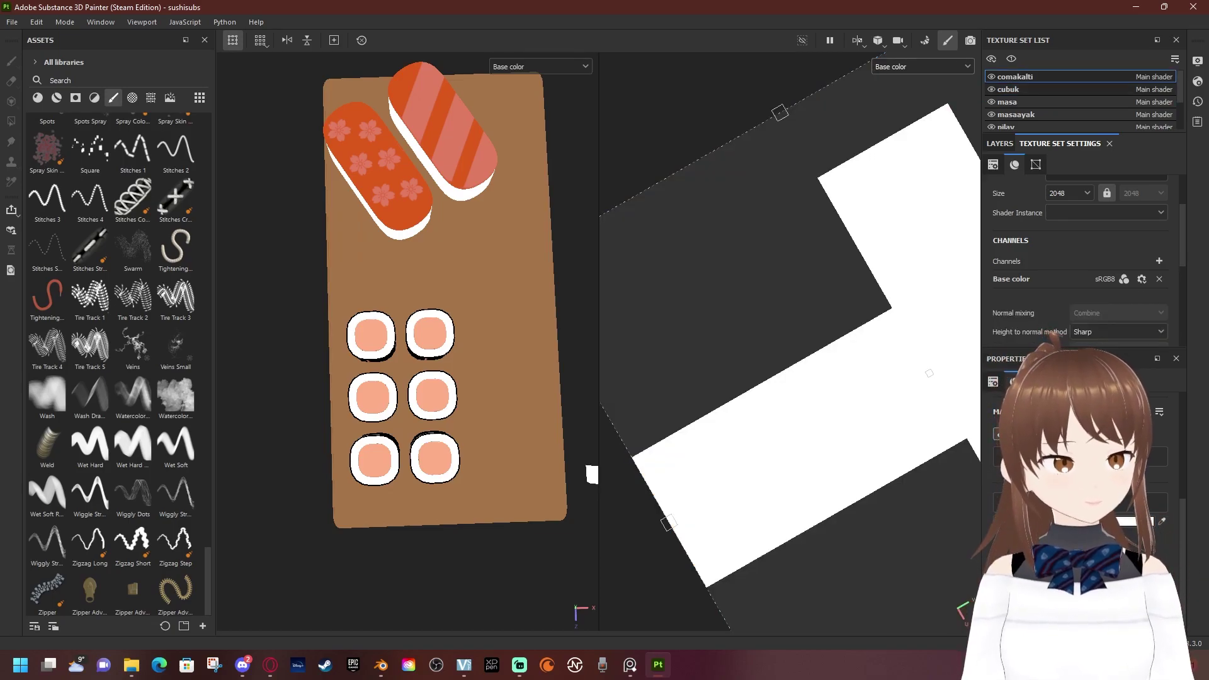
click(1008, 89)
click(1007, 102)
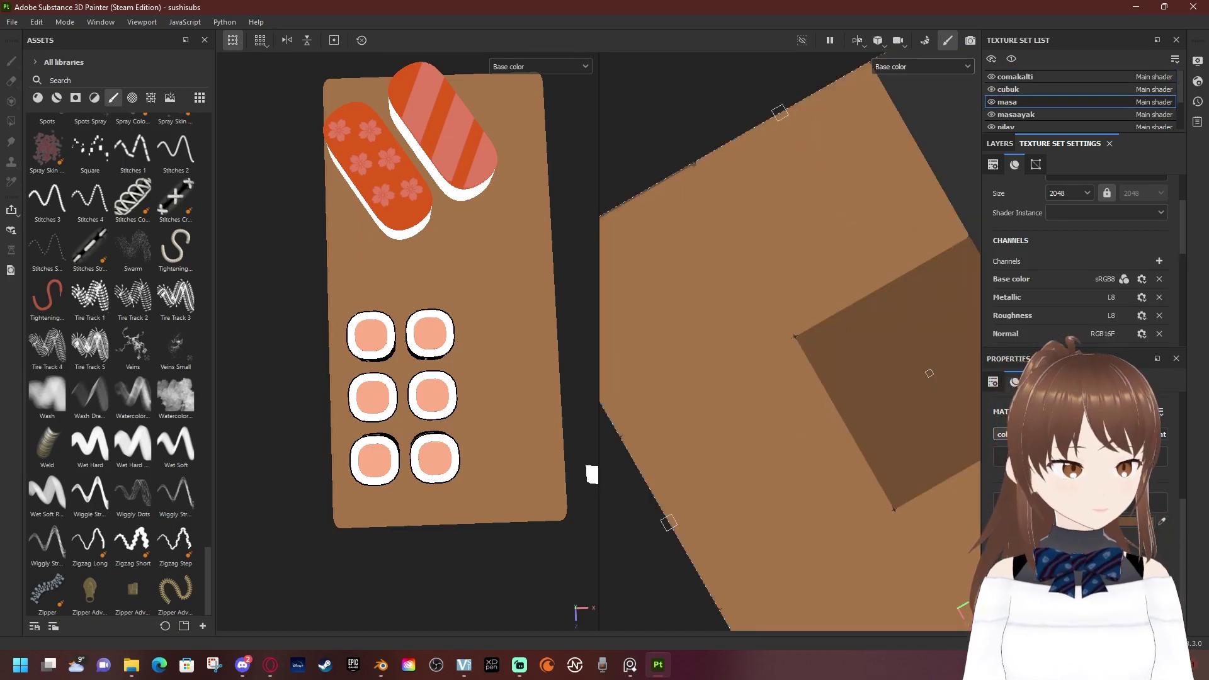
click(1000, 144)
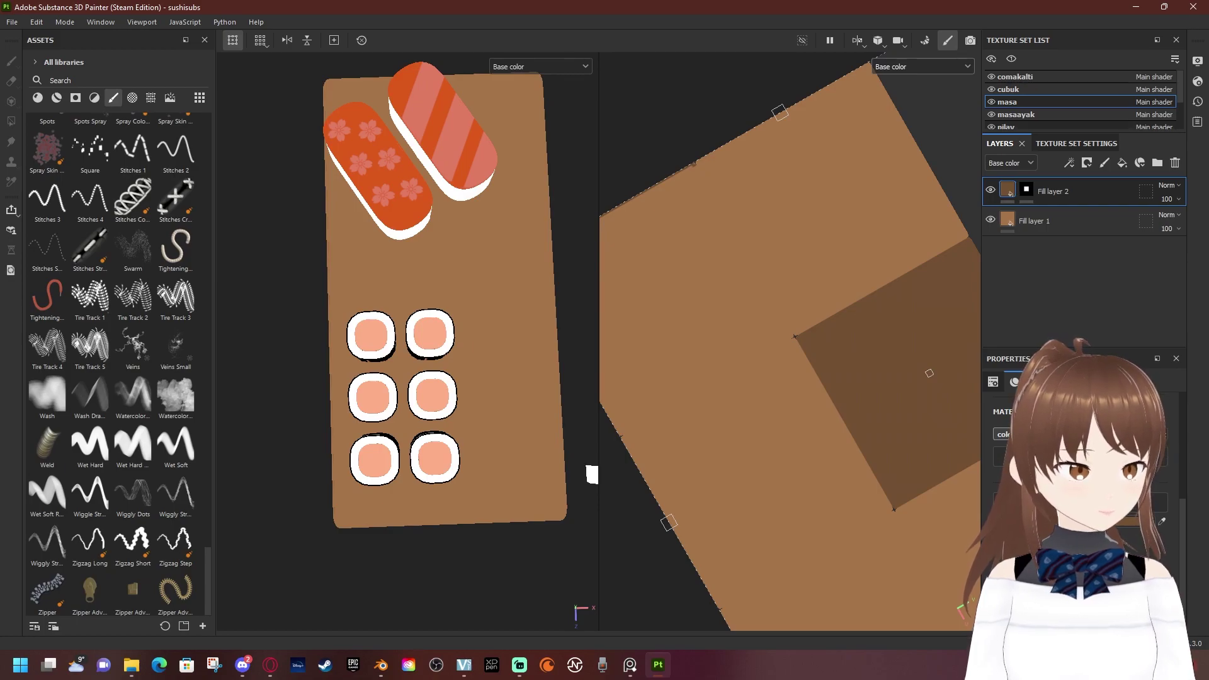
click(1076, 144)
click(1159, 296)
click(1159, 296)
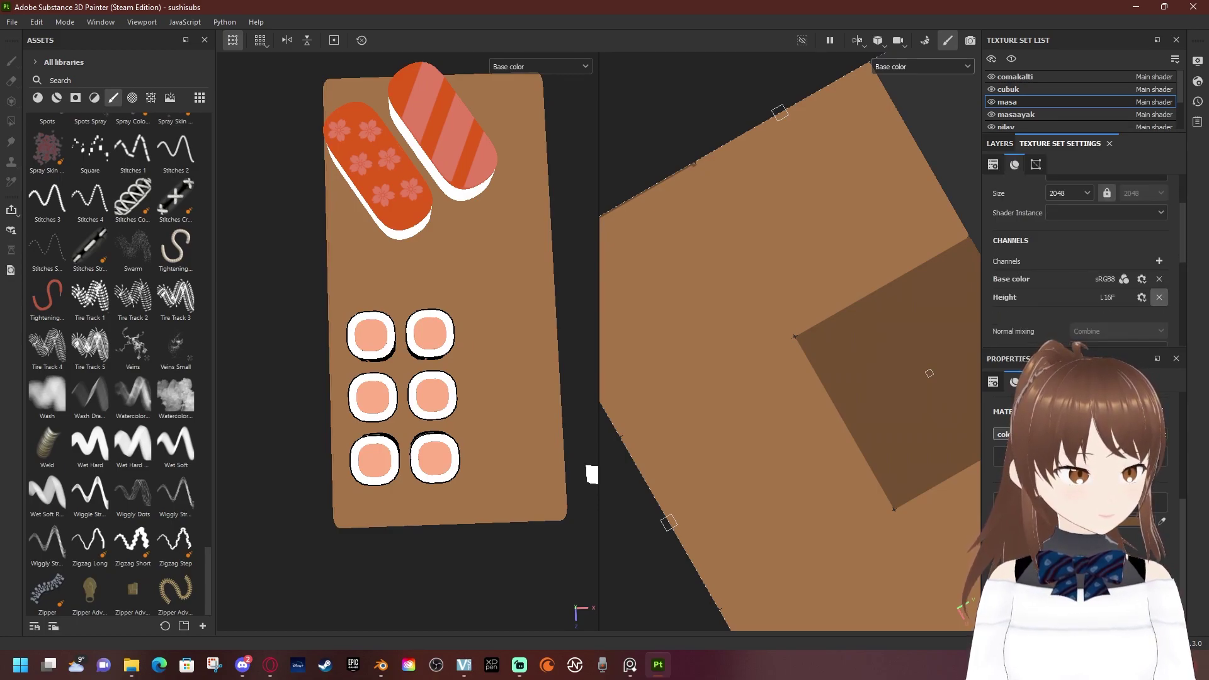
Add a black Fill layer 3 at opacity 10 on masa and give it a black mask
click(1000, 143)
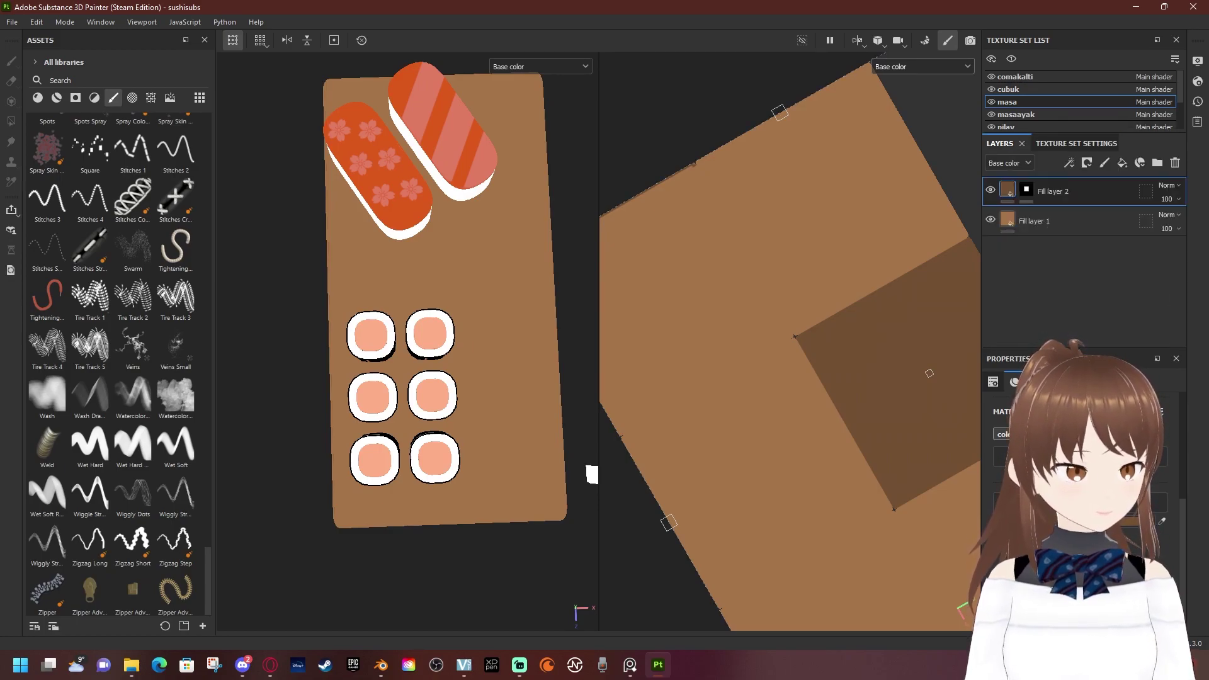
click(1122, 163)
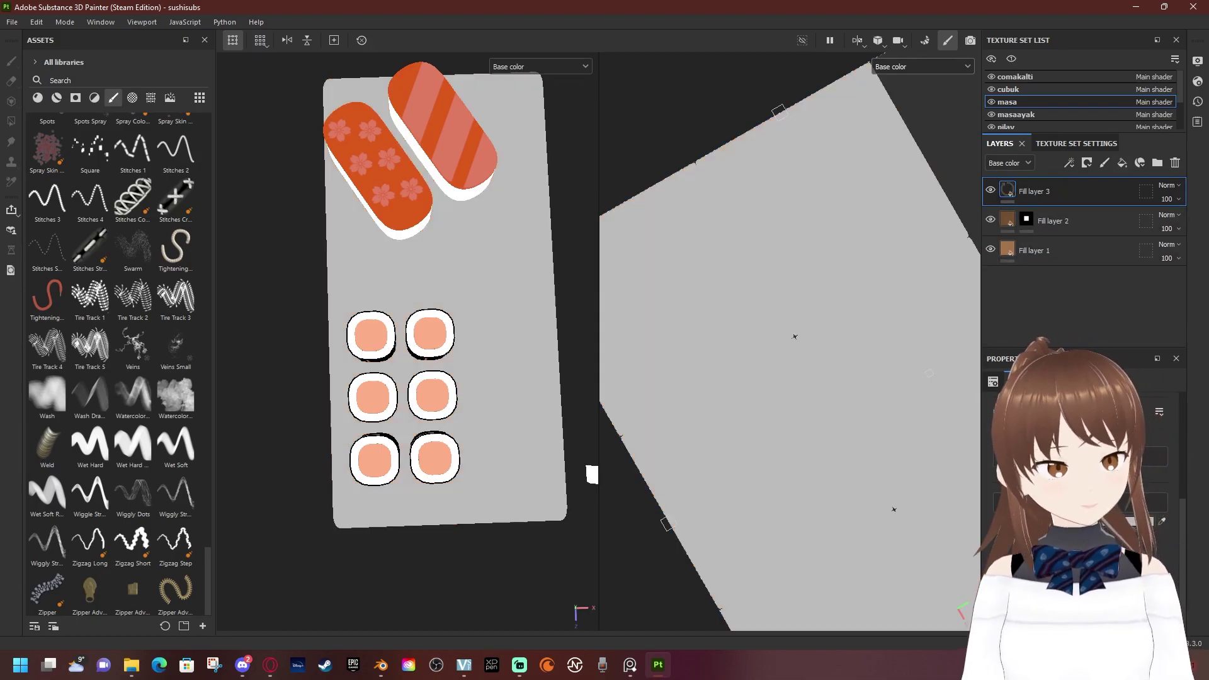
click(1133, 522)
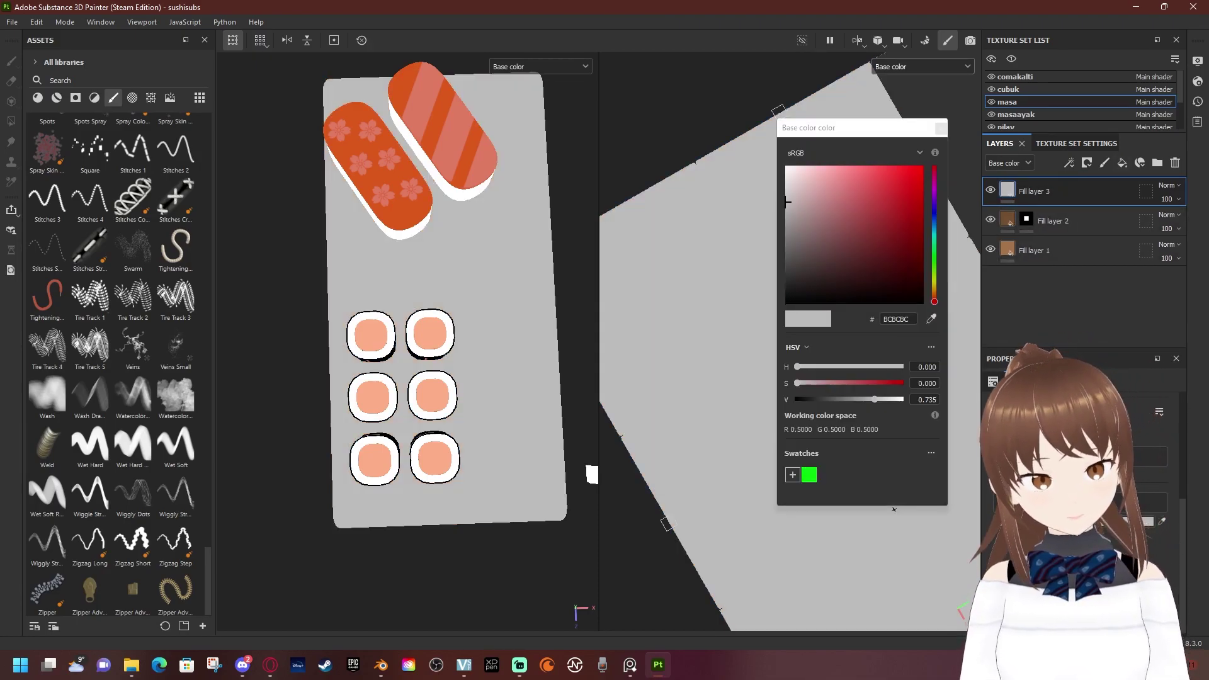
click(894, 509)
click(794, 337)
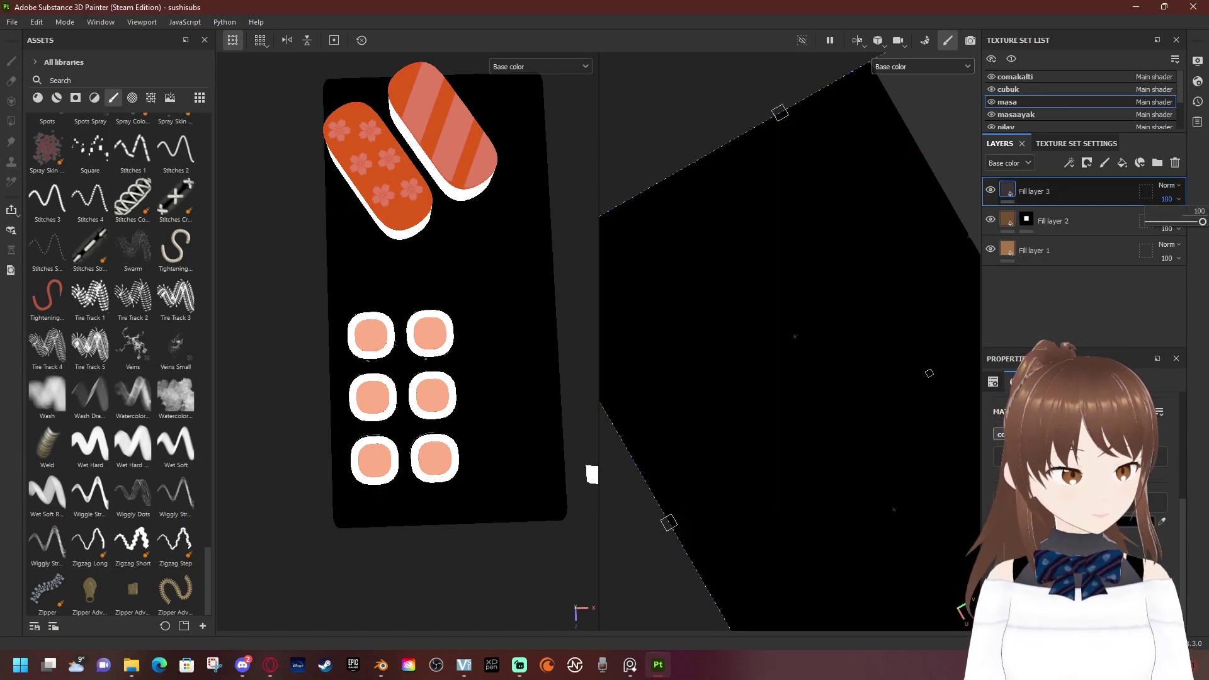
click(1199, 210)
text(10)
key(Return)
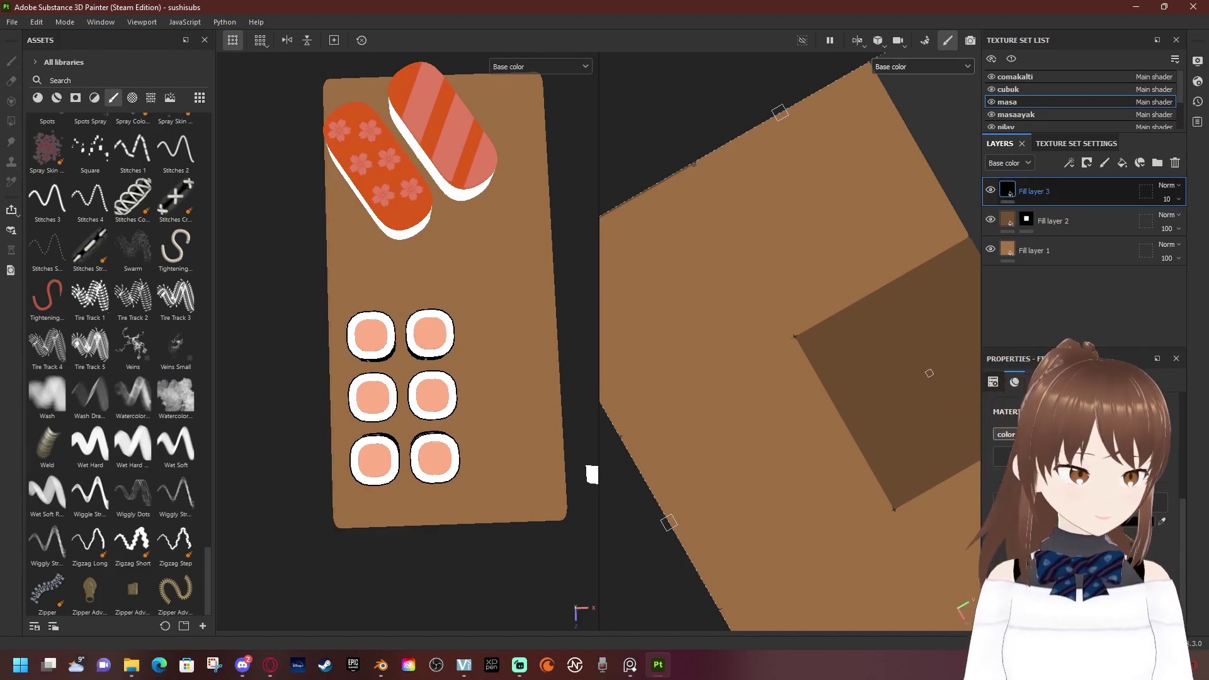
right_click(1020, 191)
click(1070, 19)
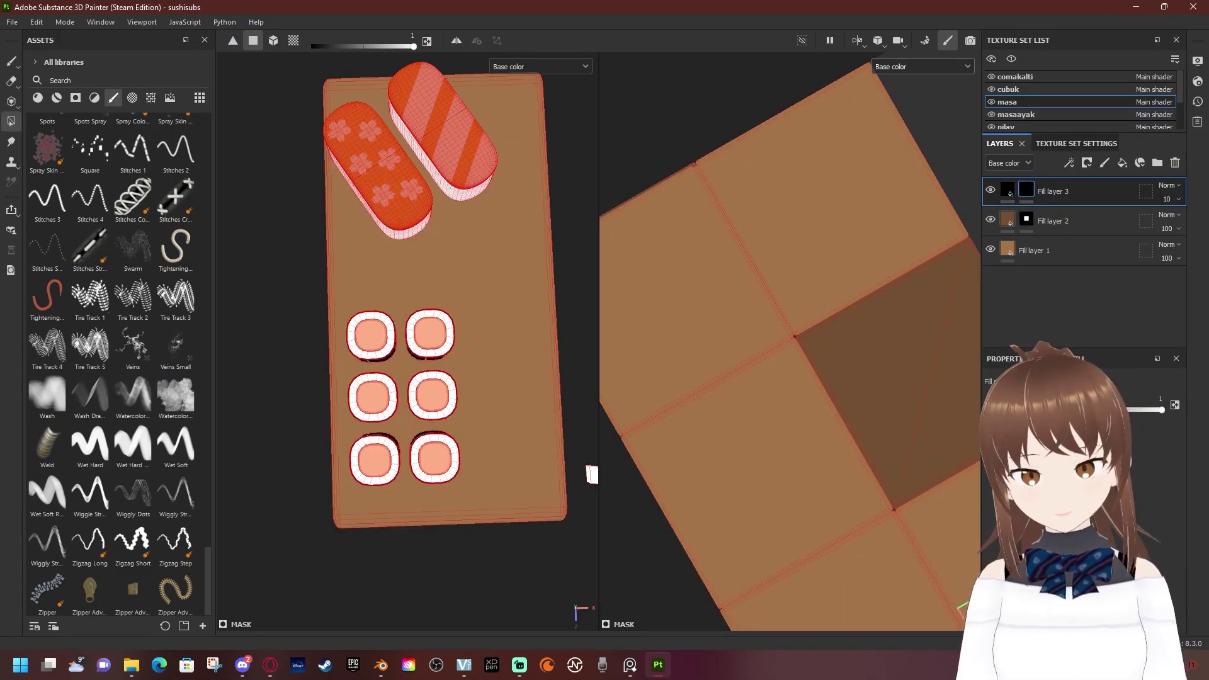
Switch to the paint brush and raise its hardness in the brush settings popup
key(1)
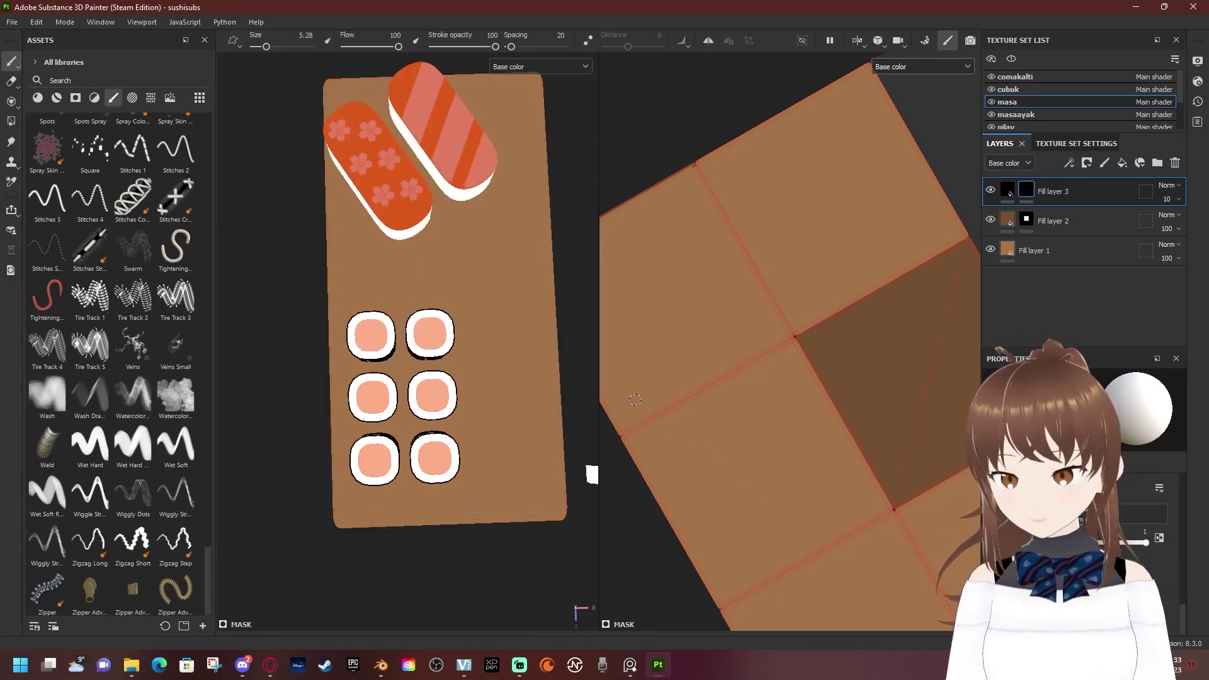
right_click(454, 390)
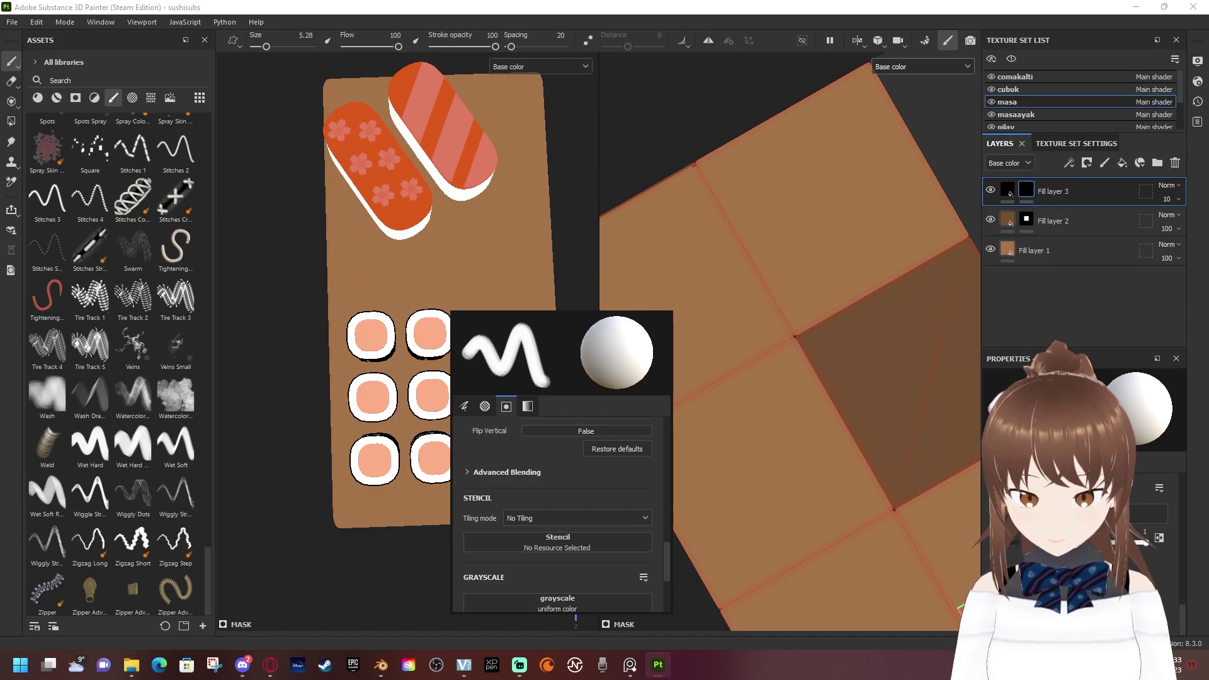
scroll(558, 513, up, 1)
scroll(558, 513, up, 1)
scroll(557, 513, up, 1)
scroll(558, 513, up, 1)
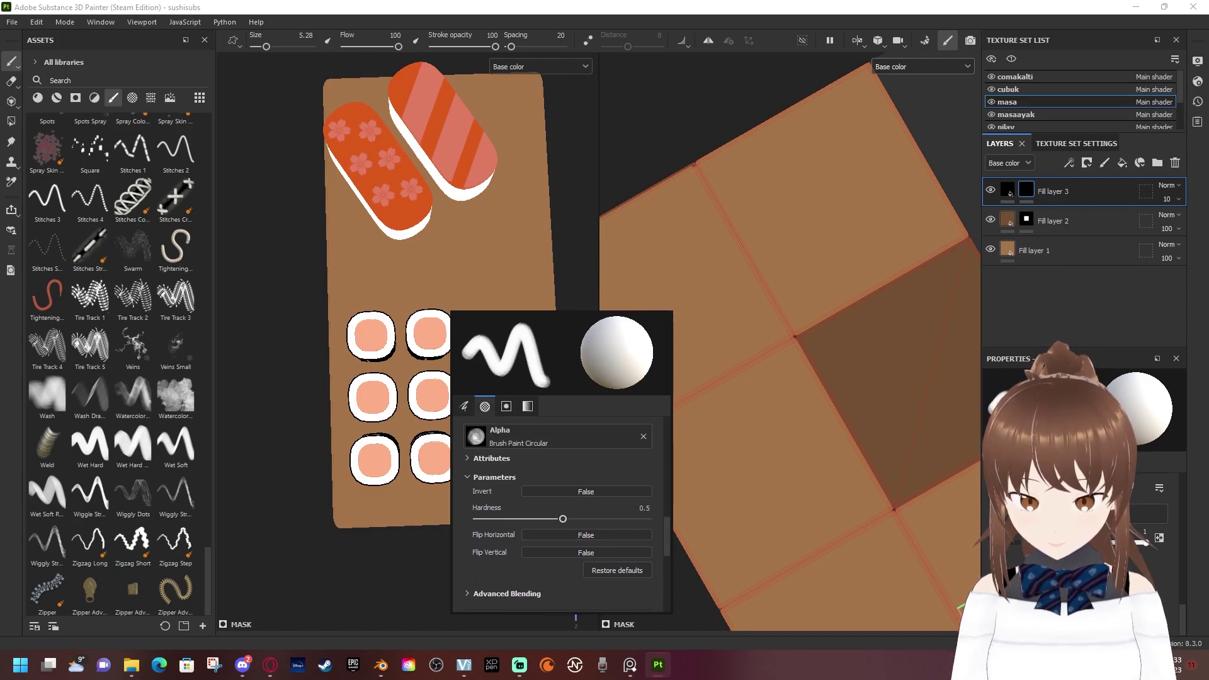
drag(562, 519, 620, 518)
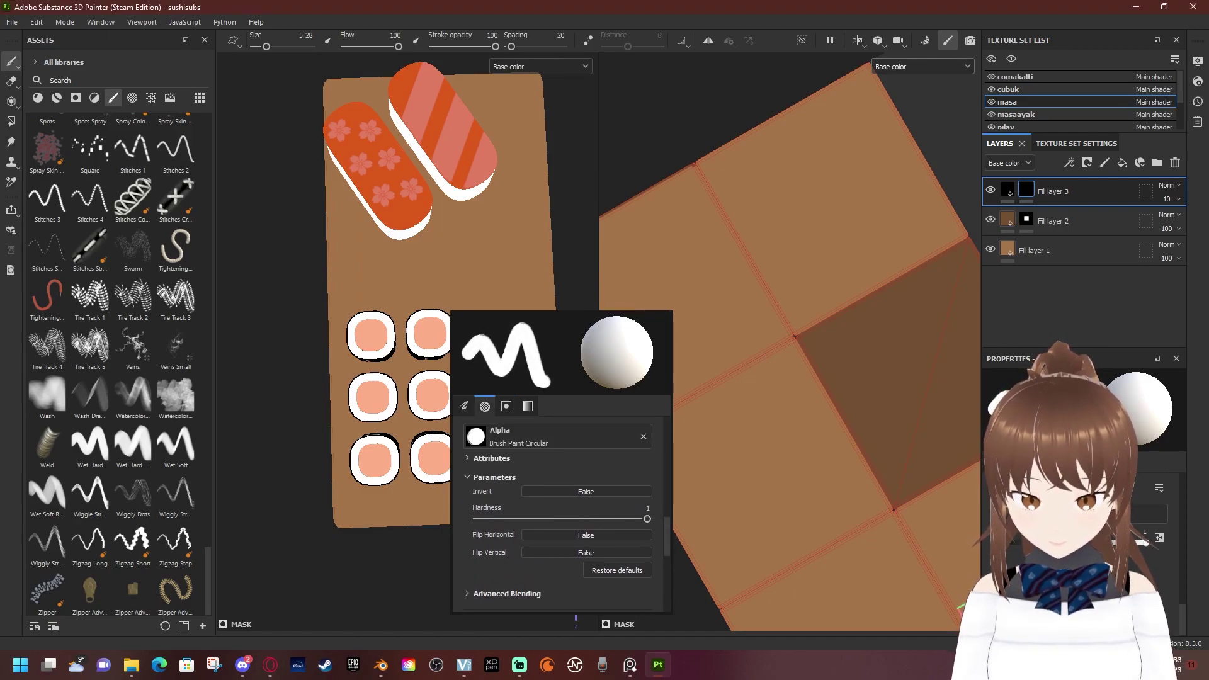
scroll(557, 513, up, 2)
scroll(558, 513, up, 1)
scroll(557, 513, up, 2)
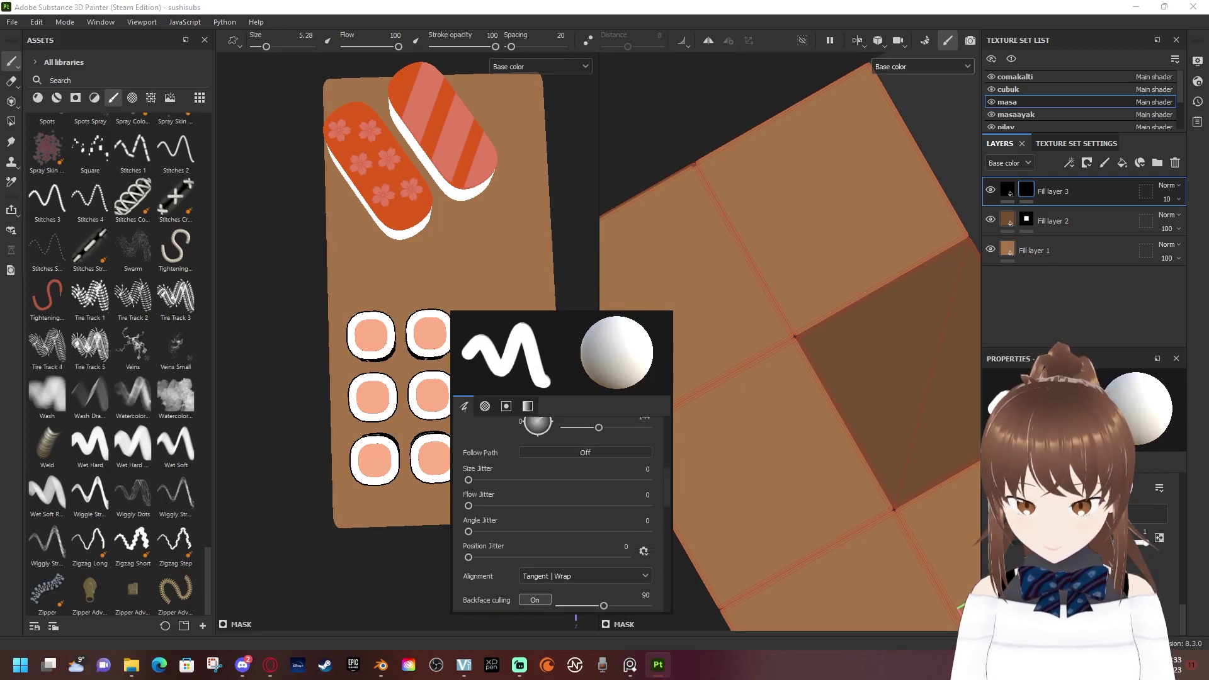
scroll(558, 513, up, 2)
scroll(558, 513, up, 2)
scroll(558, 513, up, 2)
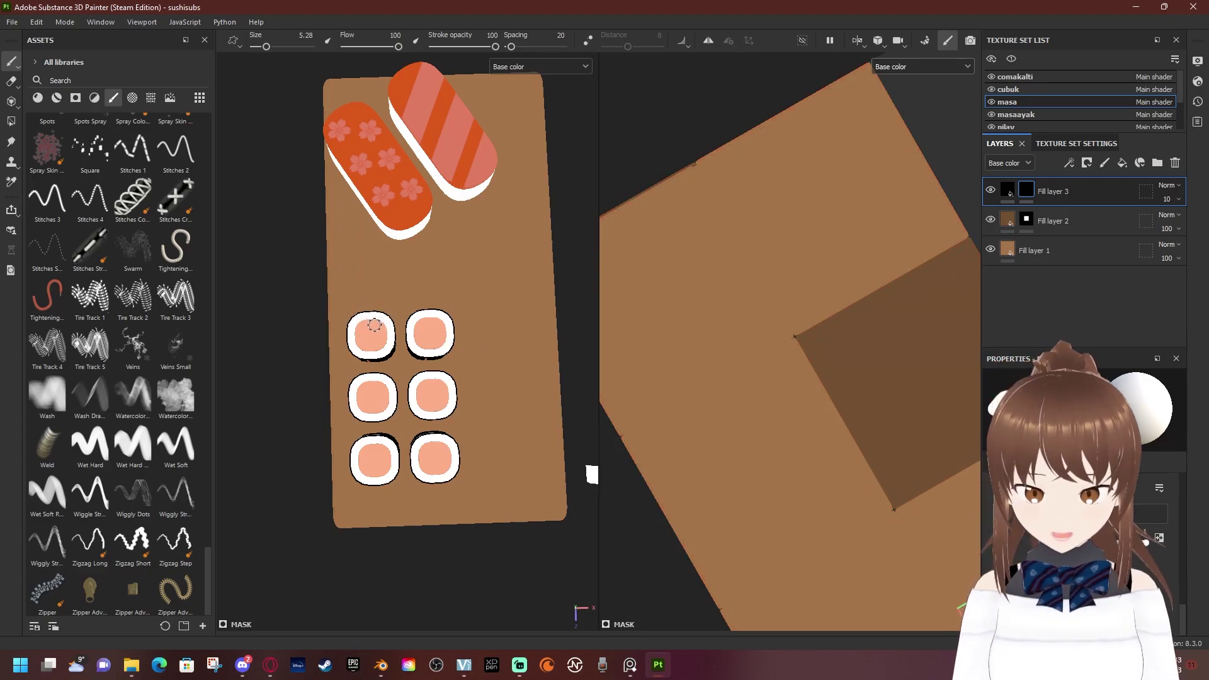
scroll(374, 325, down, 2)
Enlarge the brush considerably and paint dark shadow onto the mask around the sushi rolls
middle_drag(374, 324, 345, 364)
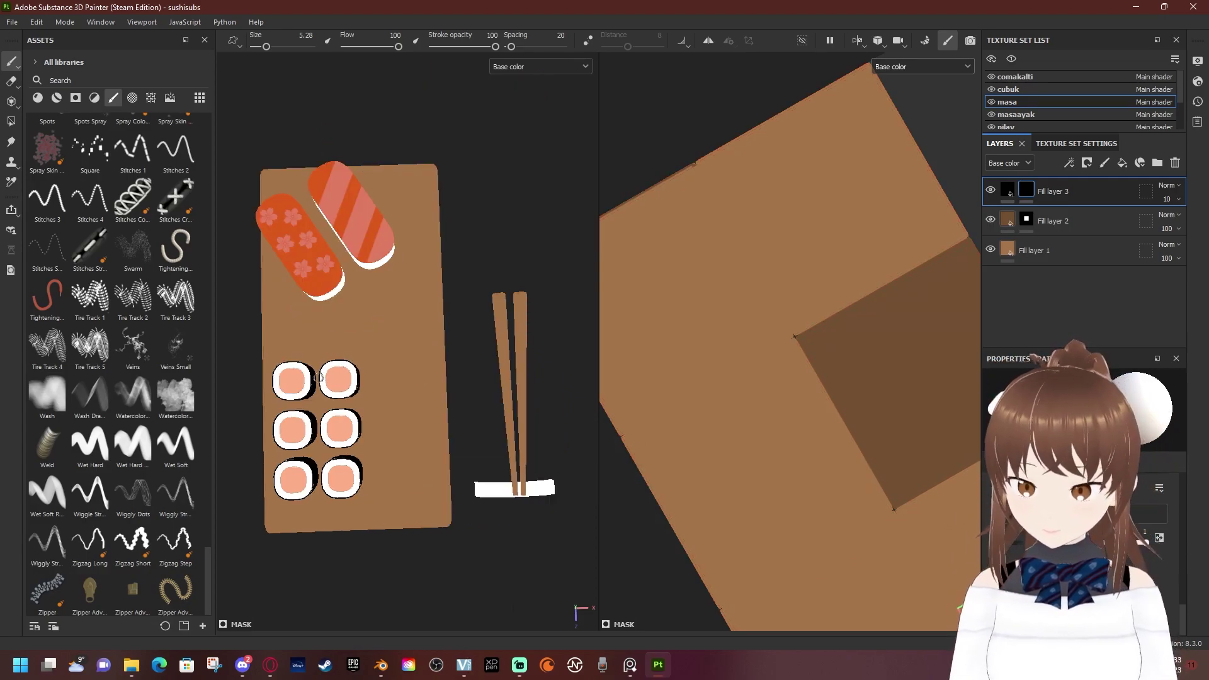
alt+drag(319, 378, 327, 380)
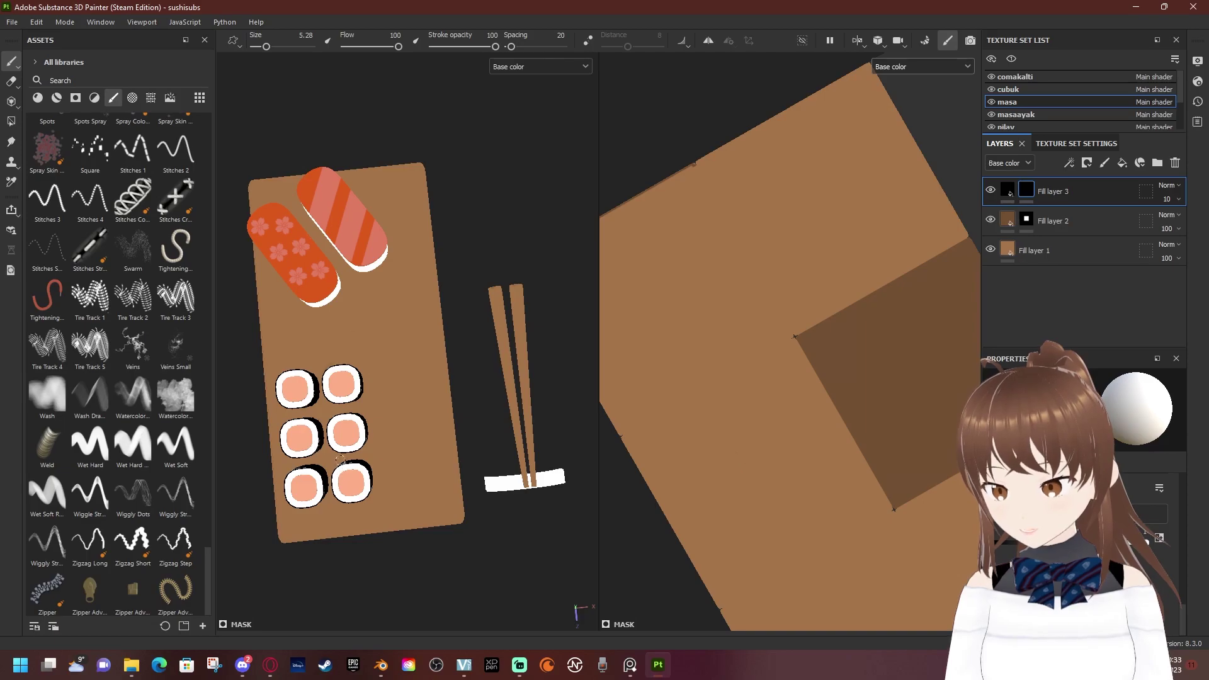
mouse_move(340, 458)
alt+mouse_down()
mouse_move(321, 419)
mouse_move(301, 433)
alt+mouse_up()
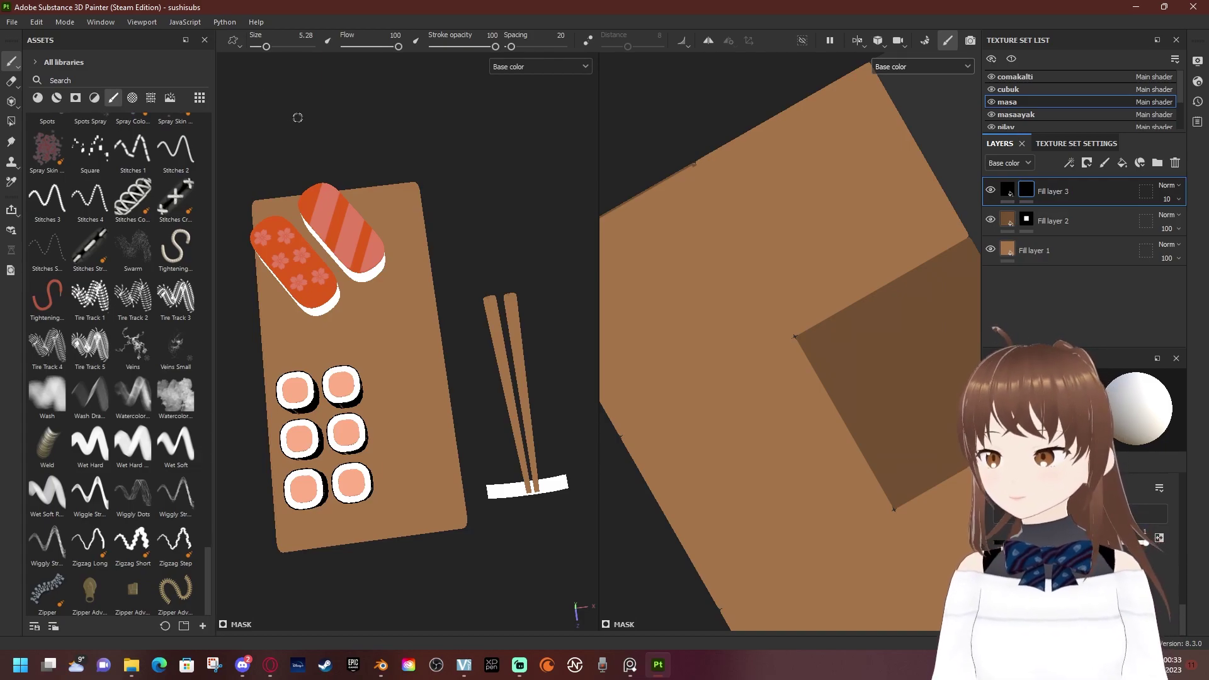
ctrl+right_drag(280, 69, 303, 68)
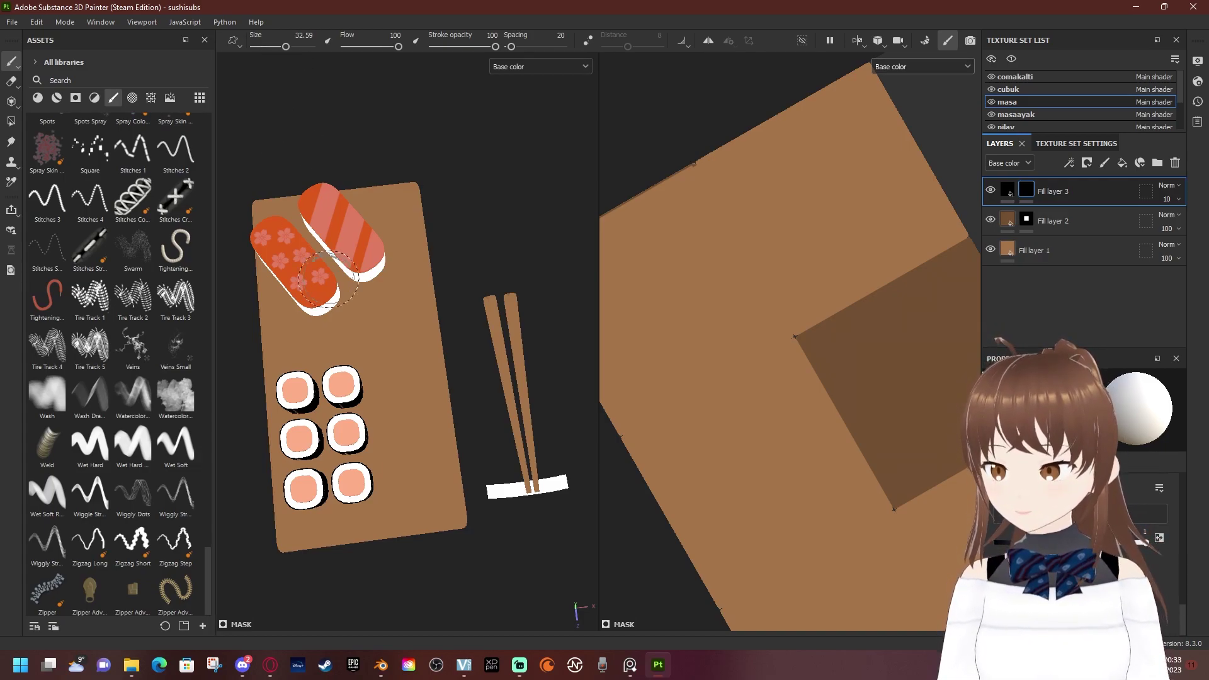
click(295, 391)
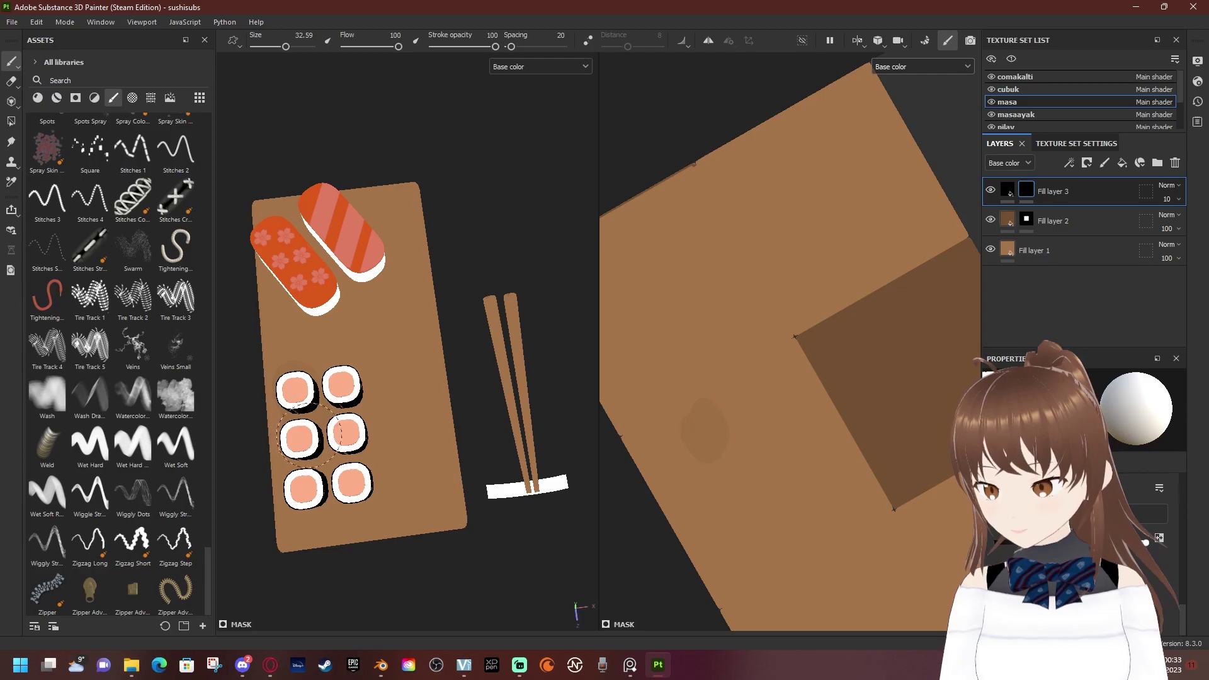
drag(324, 485, 349, 385)
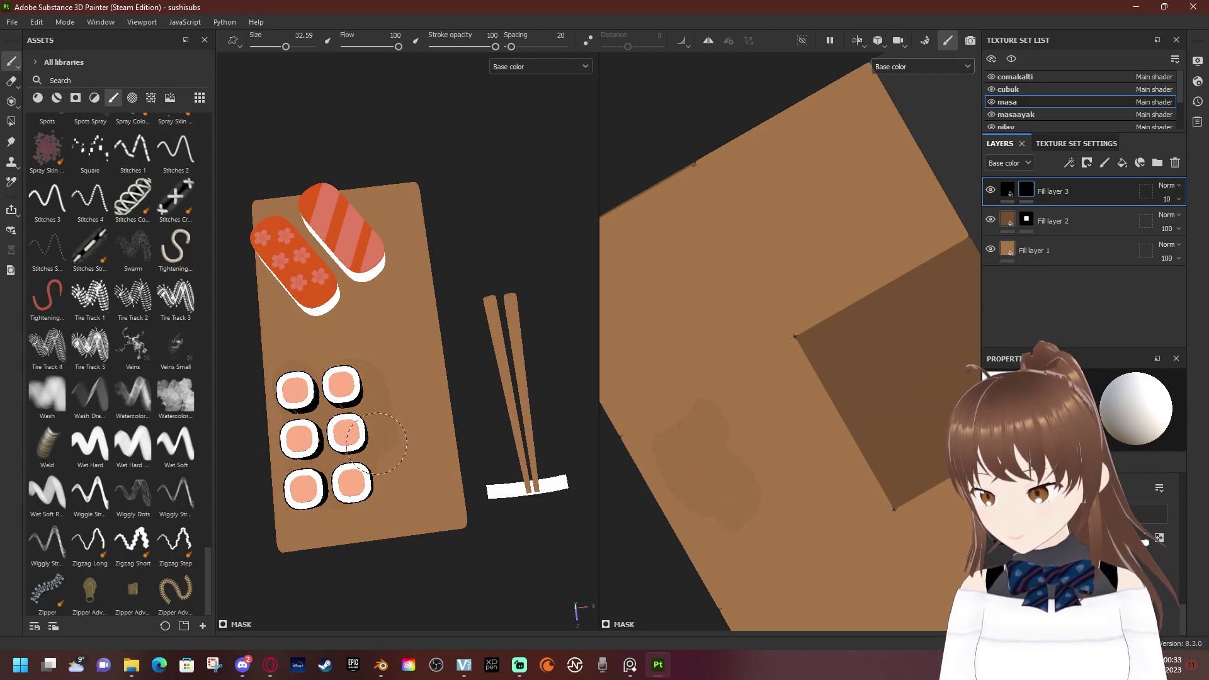
mouse_move(318, 491)
mouse_down()
mouse_move(350, 466)
mouse_move(331, 378)
mouse_move(340, 478)
mouse_up()
Switch to the 3D-only view and zoom to review the faint painted shadows
alt+middle_drag(378, 594, 413, 575)
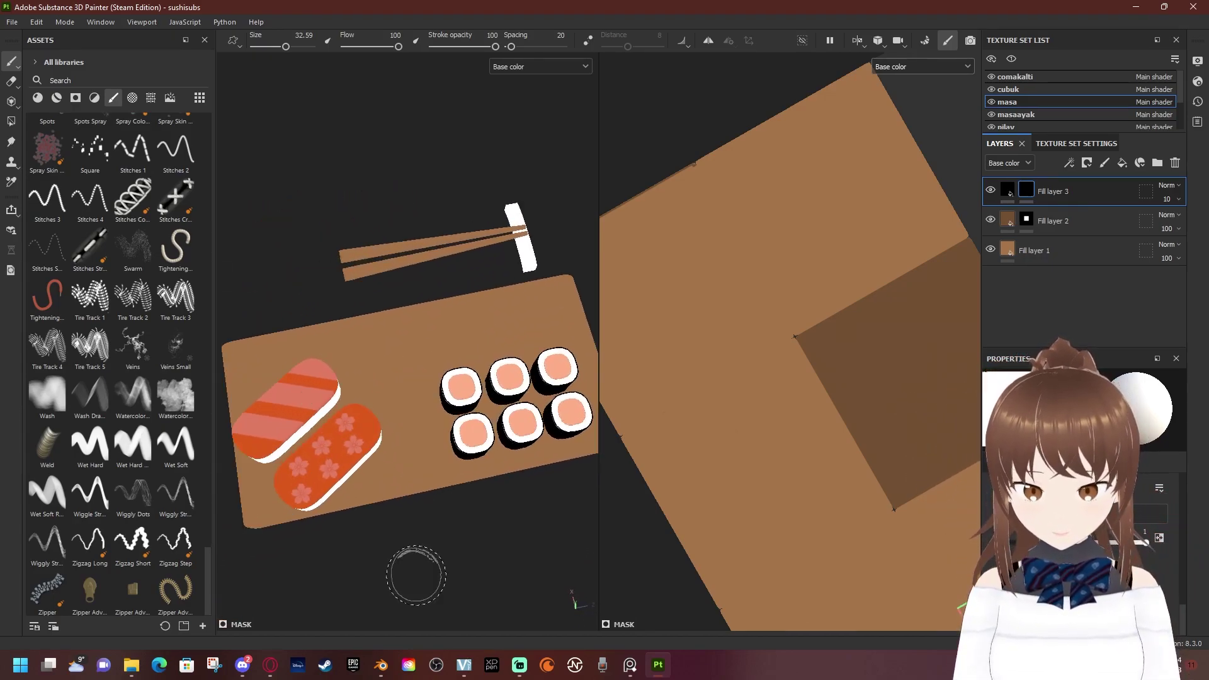
scroll(412, 542, down, 2)
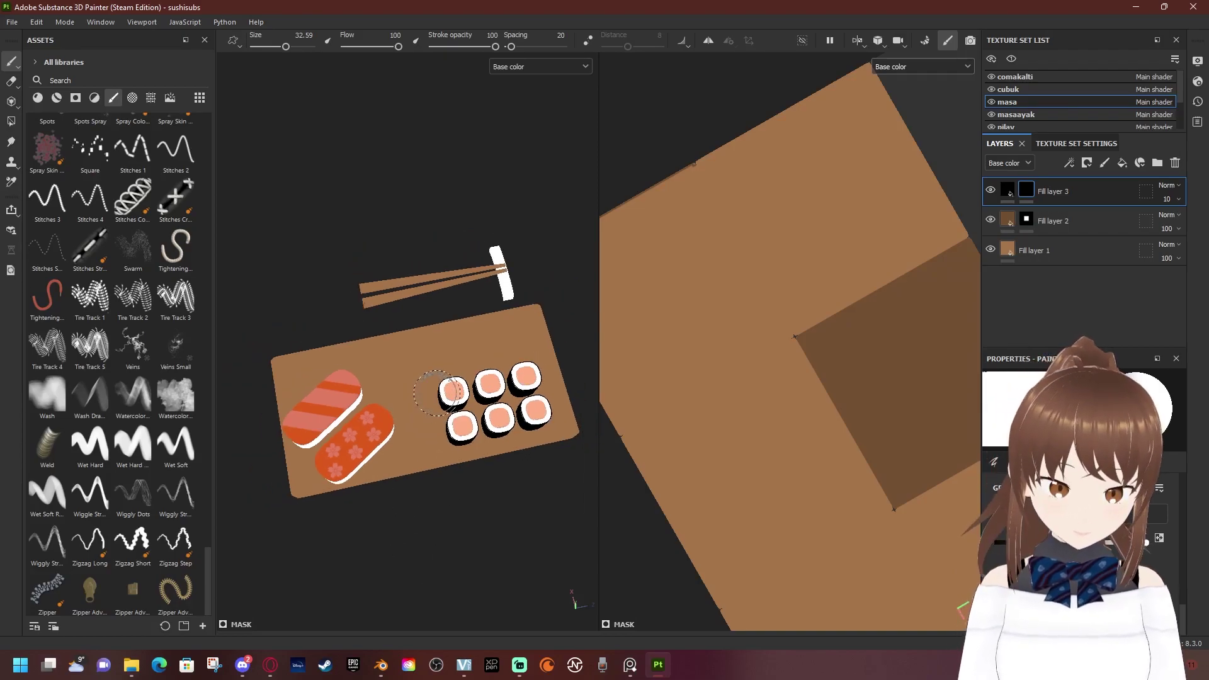
key(F2)
scroll(436, 393, up, 3)
scroll(587, 403, up, 3)
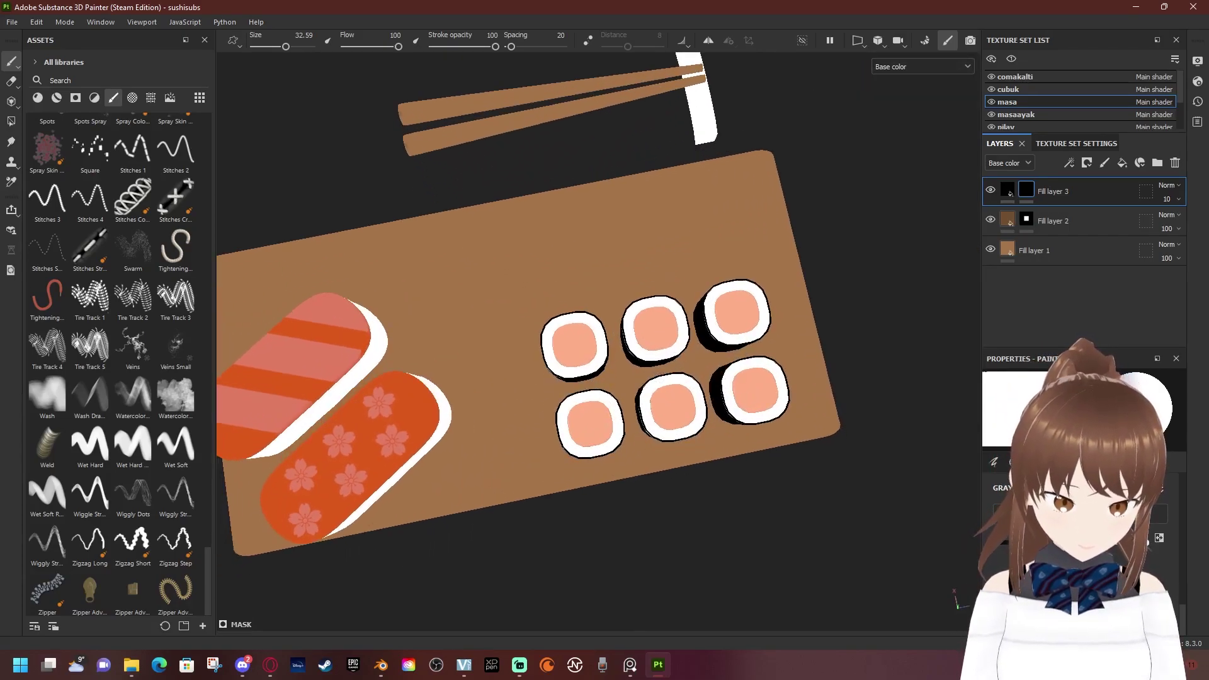
scroll(587, 403, down, 2)
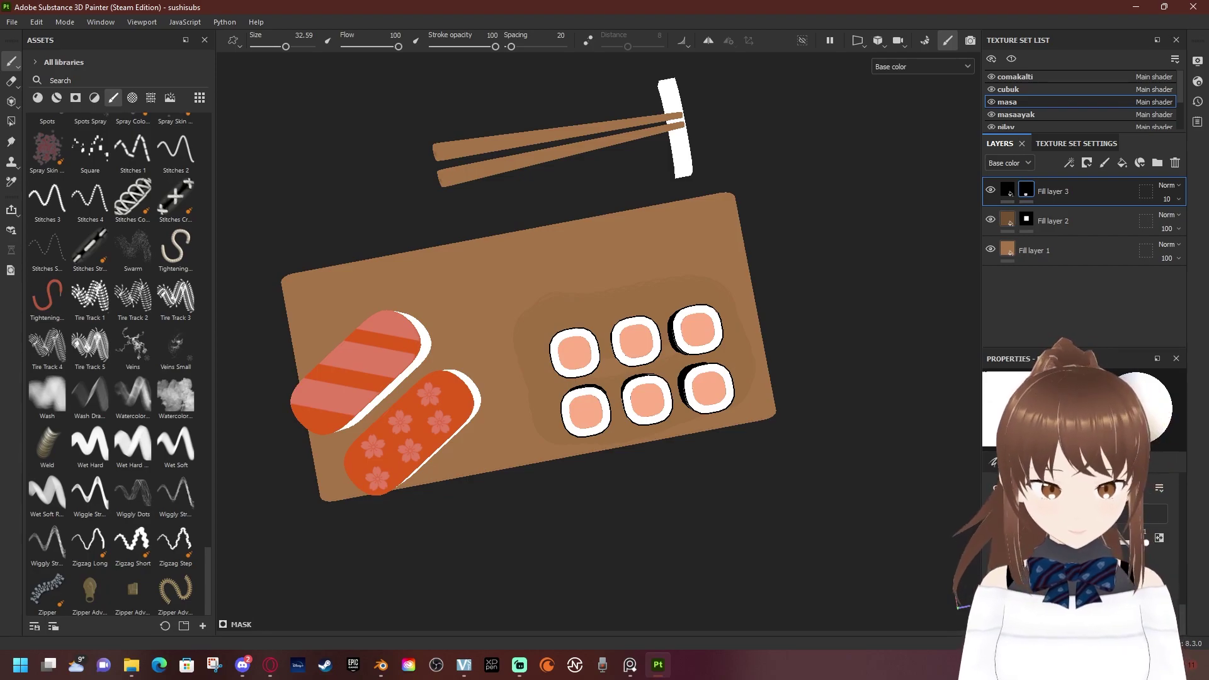
scroll(617, 365, up, 3)
scroll(572, 351, up, 2)
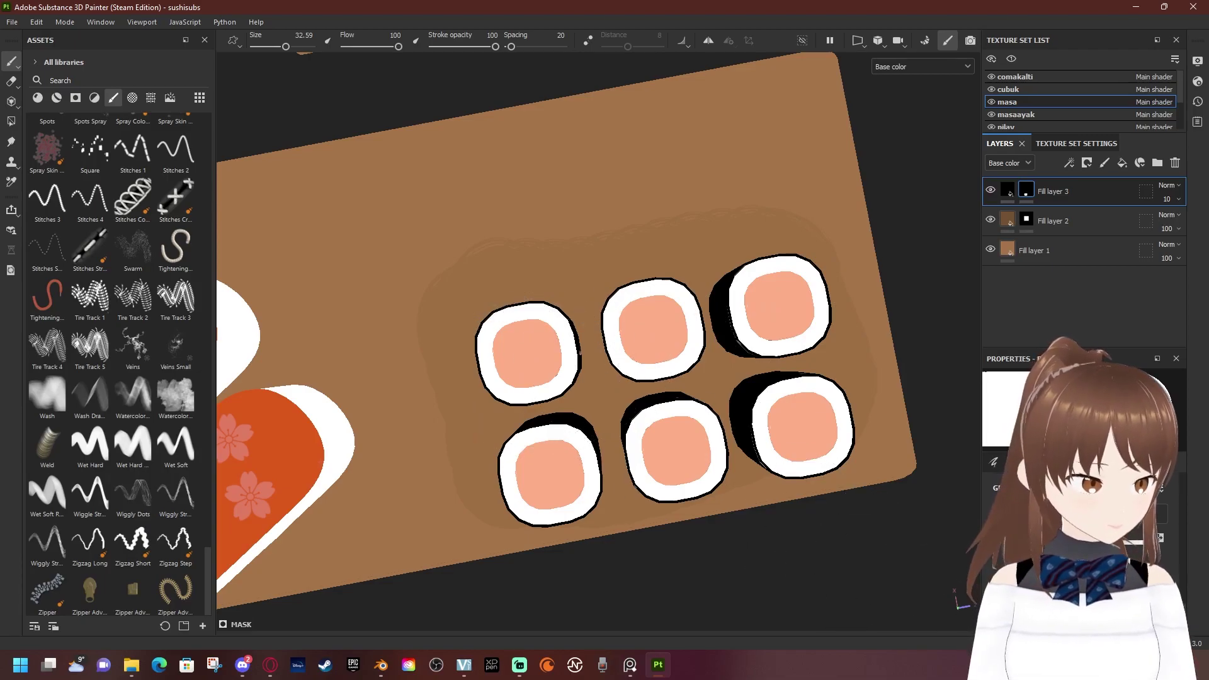
Add a filter to Fill layer 3's mask, trying Blur Slope then Bevel and clearing each
right_click(1026, 189)
click(1190, 525)
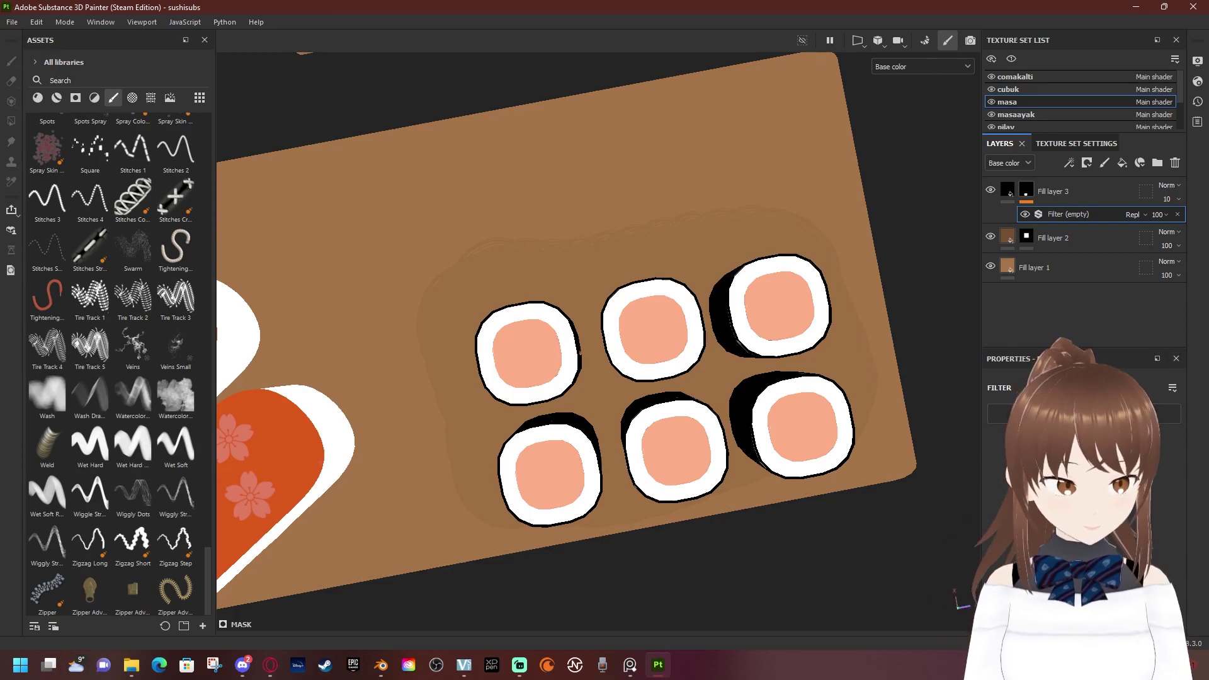
click(1083, 414)
click(1027, 495)
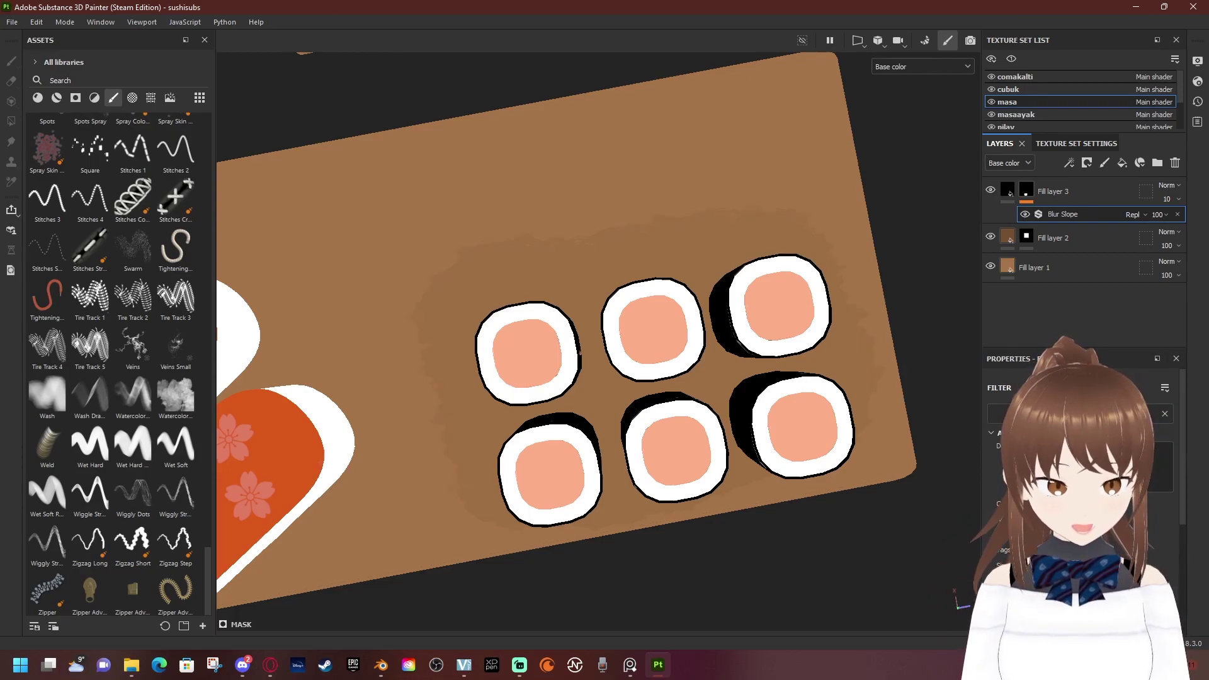
alt+drag(567, 378, 617, 283)
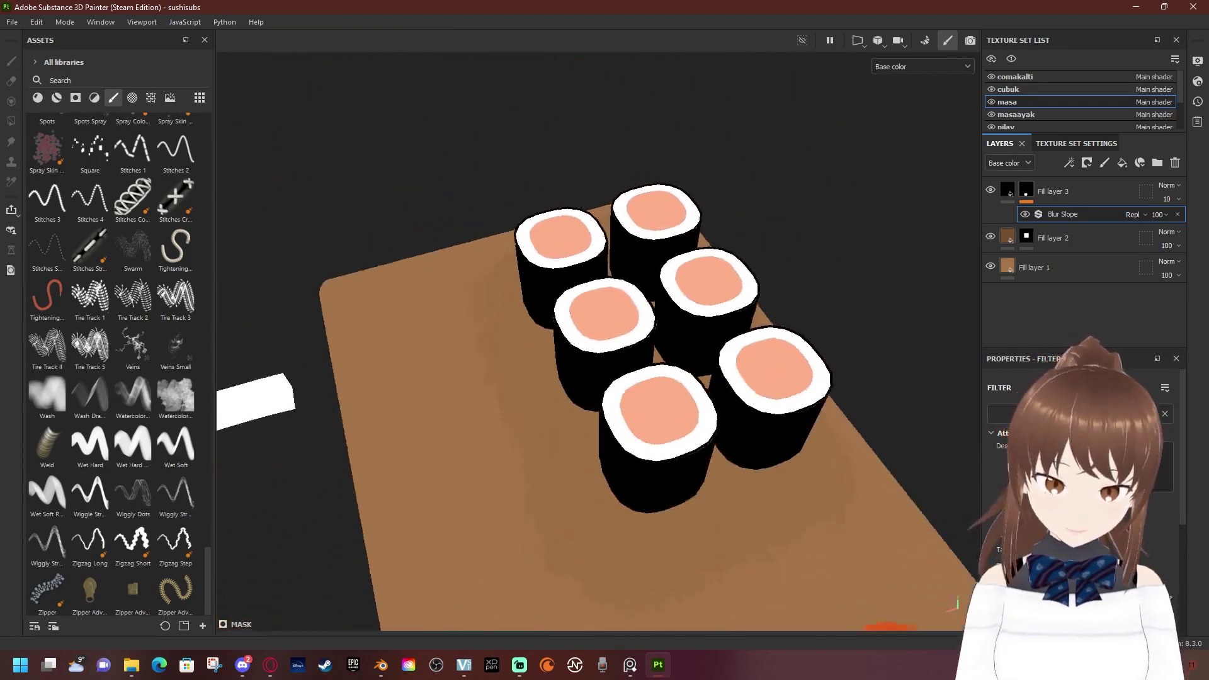
click(1165, 413)
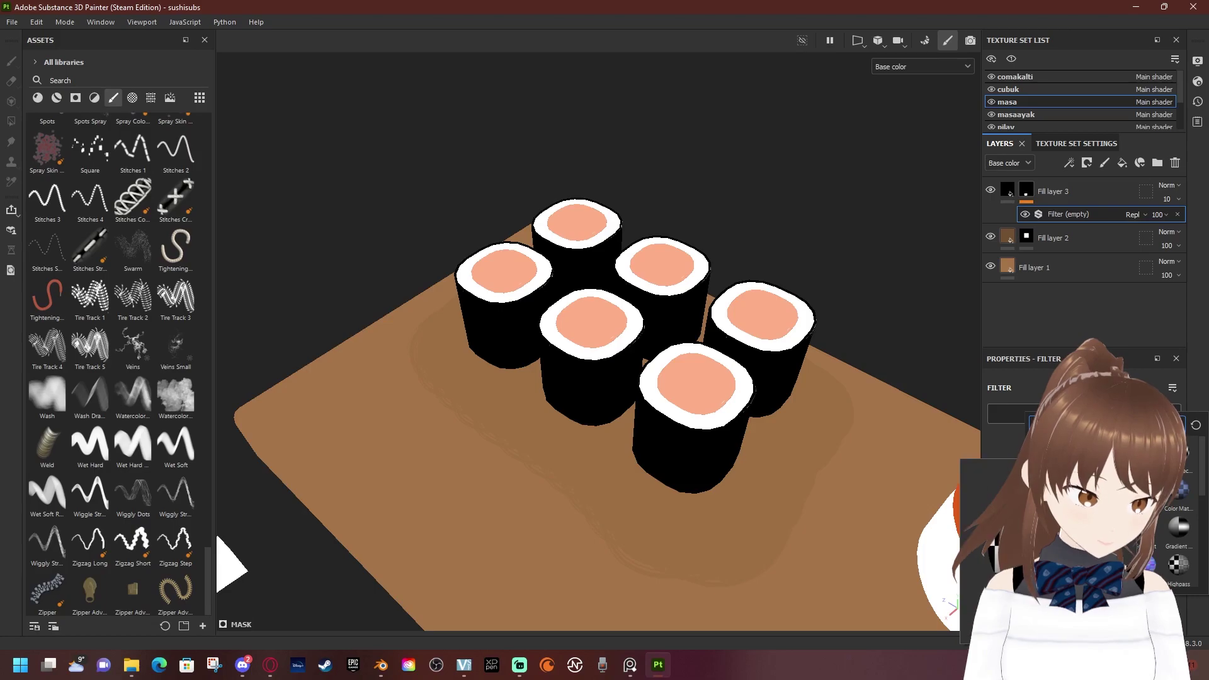
click(995, 453)
alt+drag(567, 378, 598, 284)
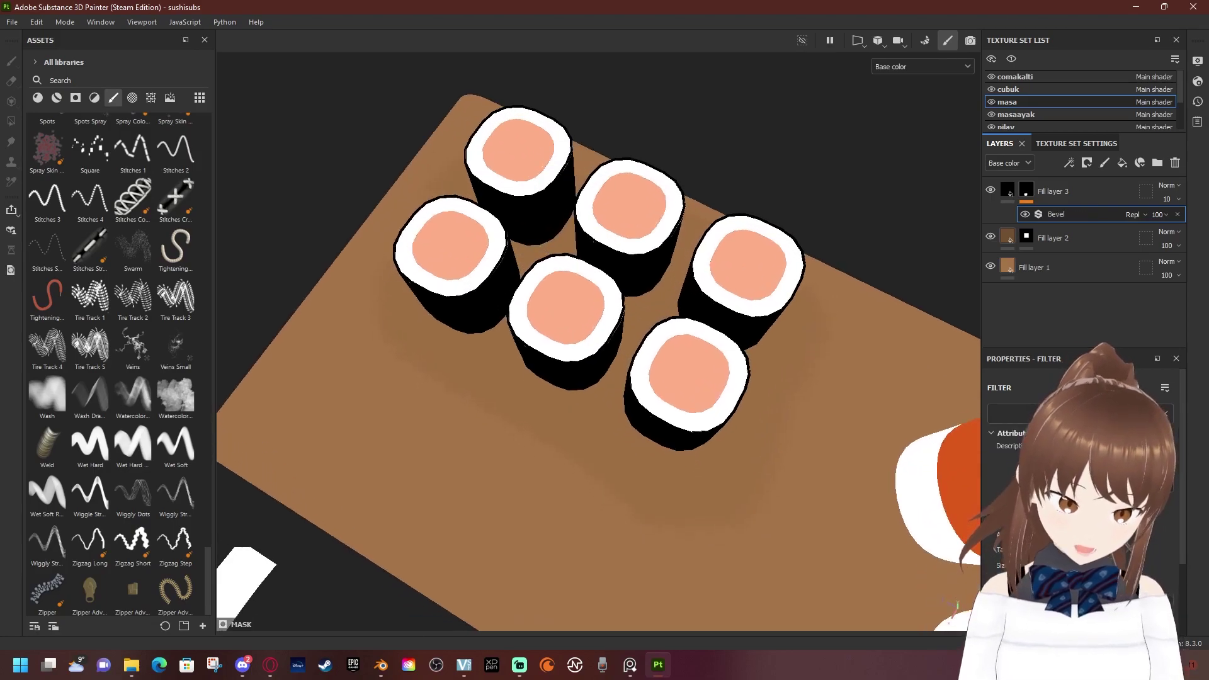
click(1165, 413)
Apply a Blur filter, inspect the whole board from the side, then delete it
click(1008, 414)
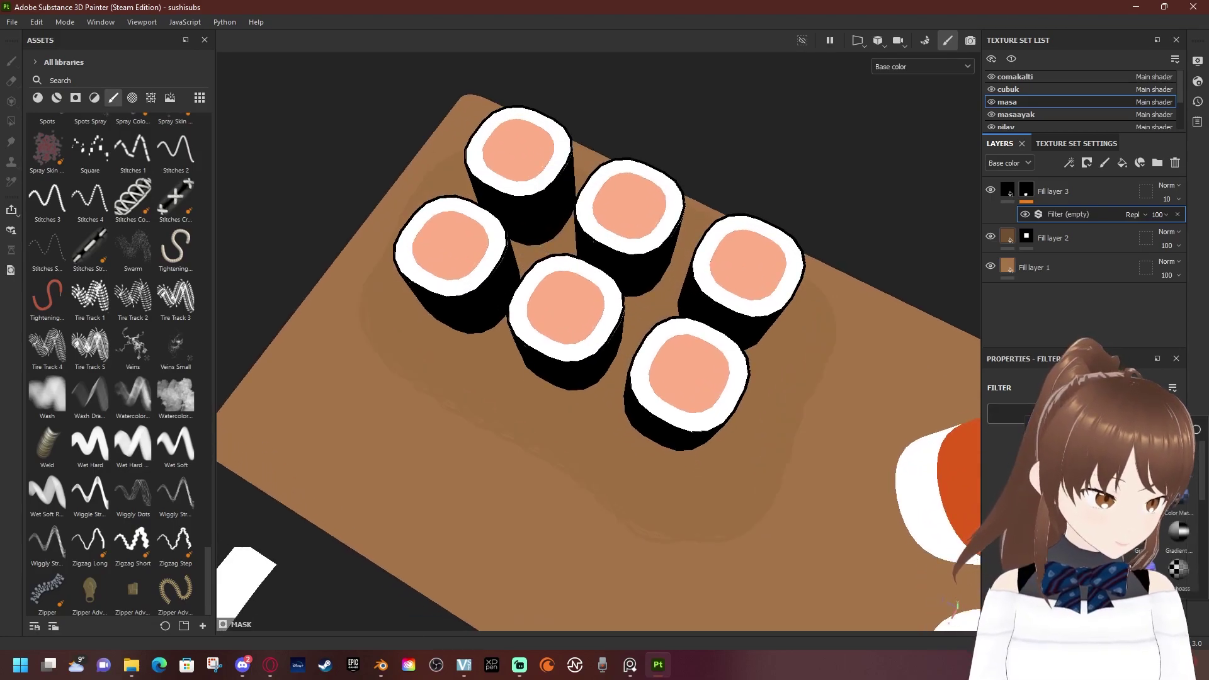
click(1140, 495)
alt+drag(598, 284, 598, 378)
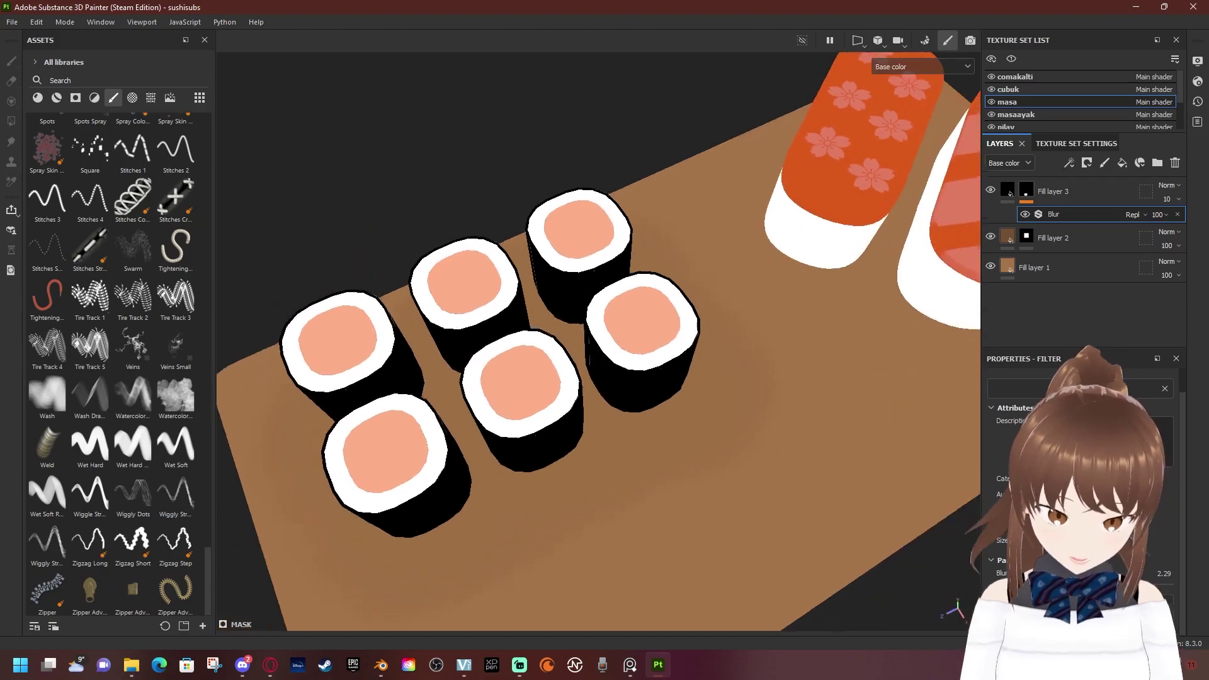
alt+drag(598, 315, 661, 302)
scroll(598, 340, down, 5)
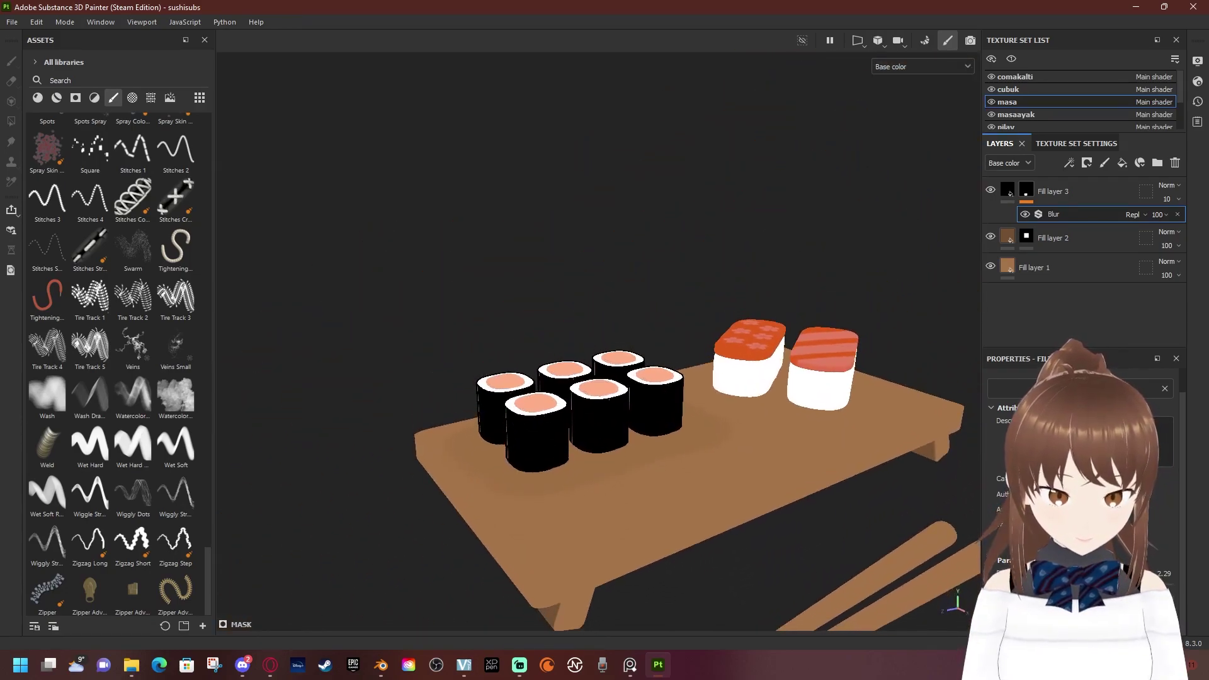
key(Delete)
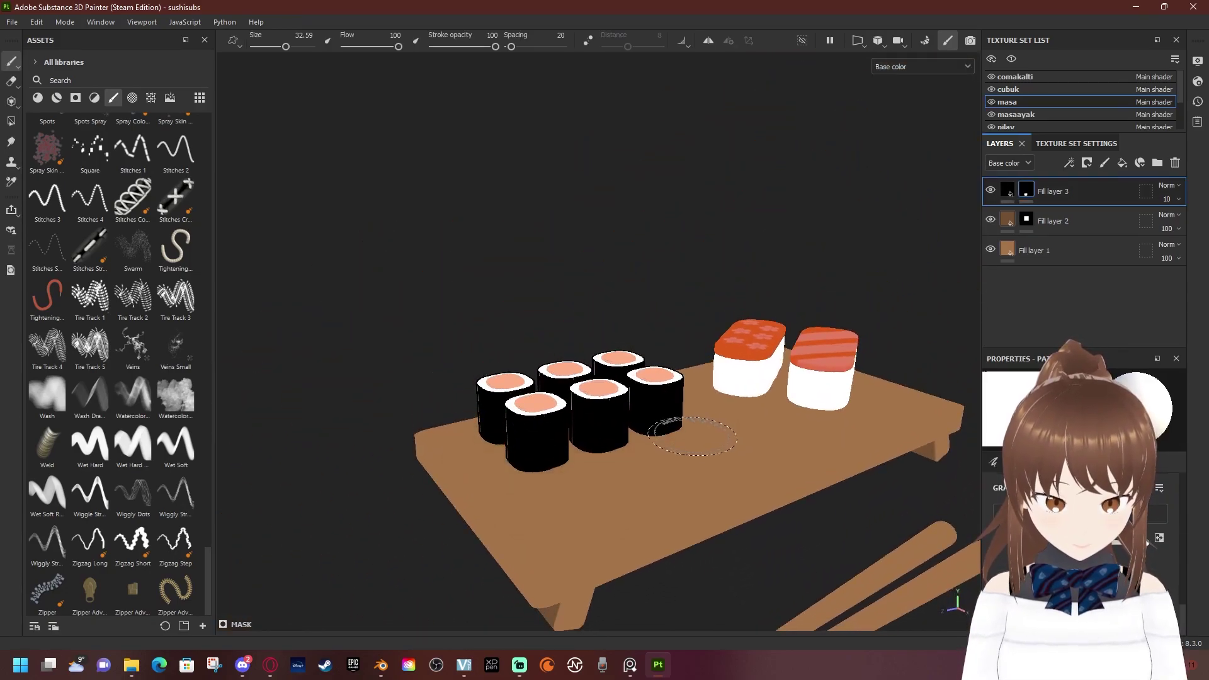
Look down on the maki rolls and switch to the side-by-side 3D and 2D views
mouse_move(693, 435)
alt+mouse_down()
mouse_move(535, 440)
mouse_move(567, 432)
mouse_move(567, 478)
alt+mouse_up()
scroll(529, 439, up, 5)
scroll(529, 439, down, 3)
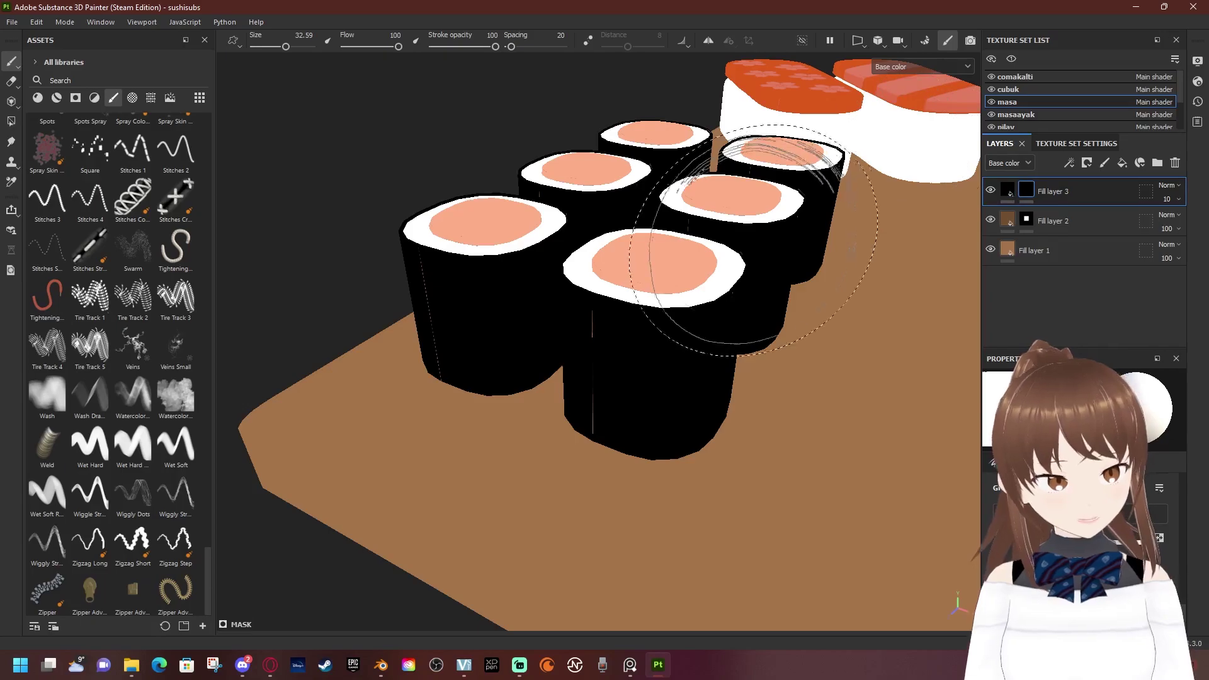
key(F3)
key(F1)
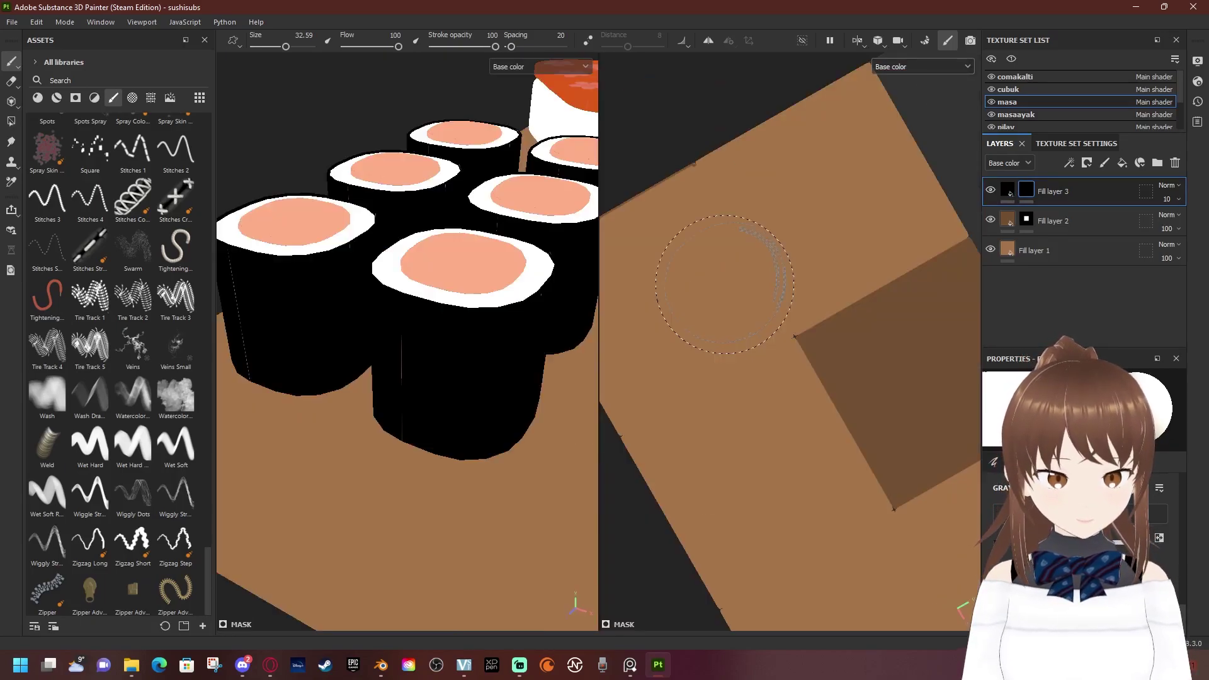
scroll(724, 284, down, 2)
scroll(554, 327, down, 2)
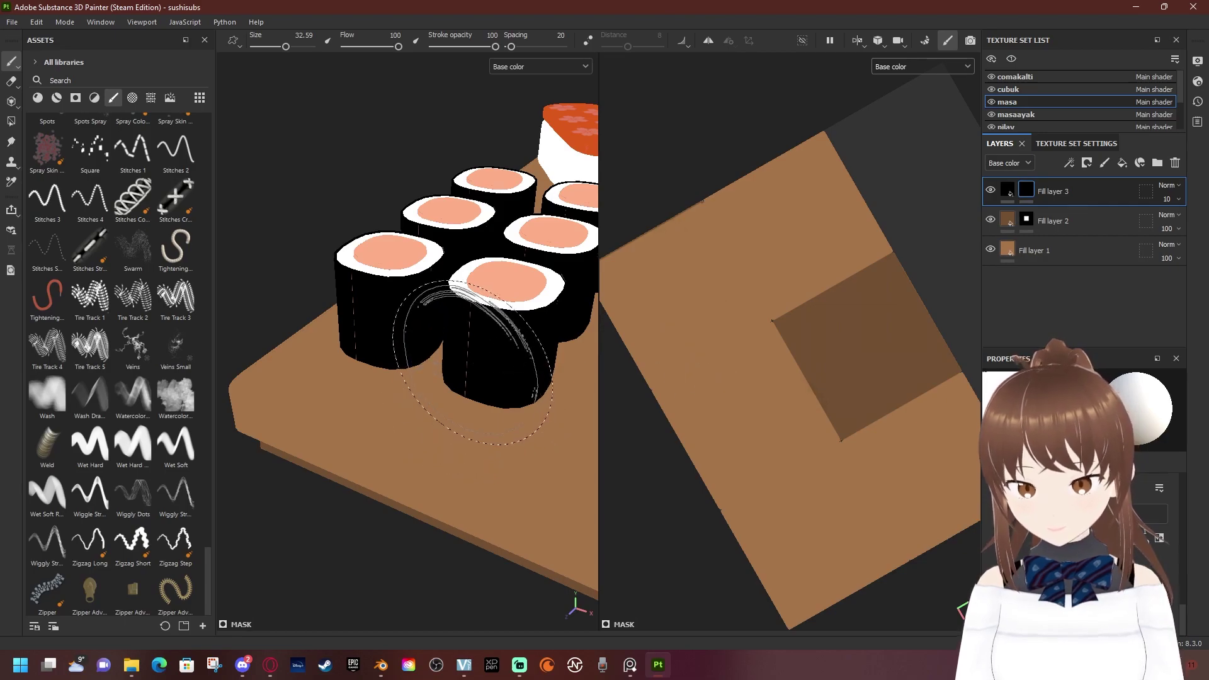
scroll(497, 365, up, 2)
scroll(504, 353, up, 2)
scroll(394, 337, down, 3)
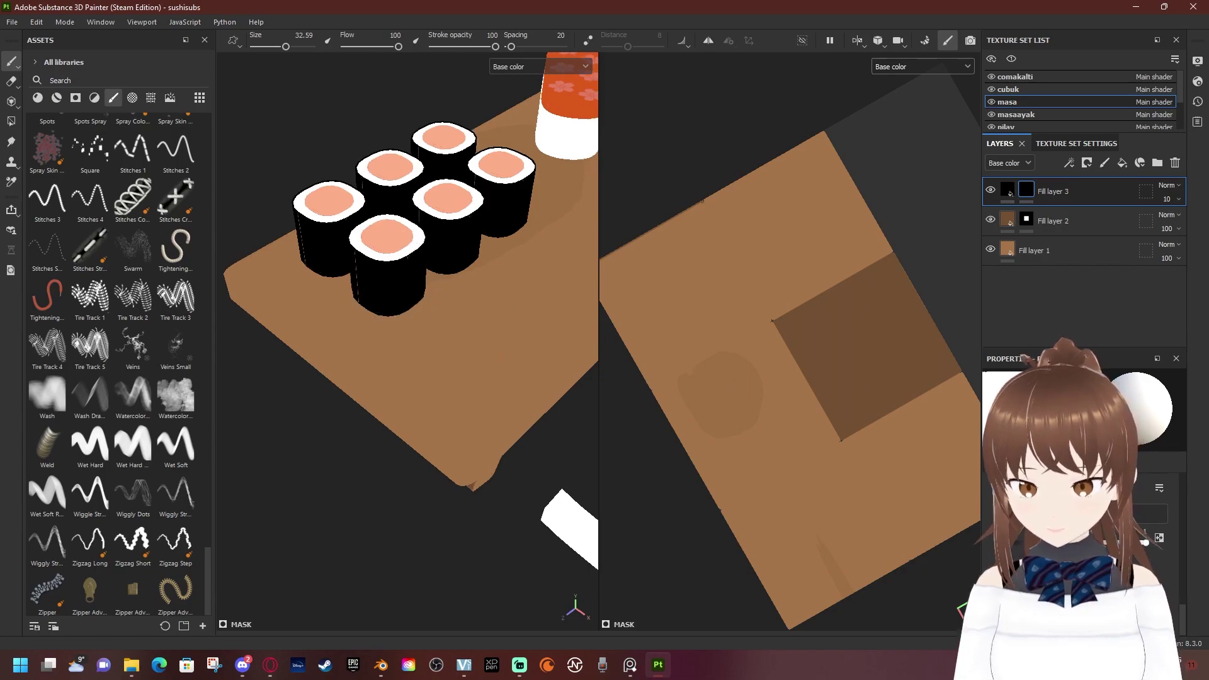
Orbit and zoom to a top-down view centred on the sushi rolls
alt+drag(410, 315, 440, 283)
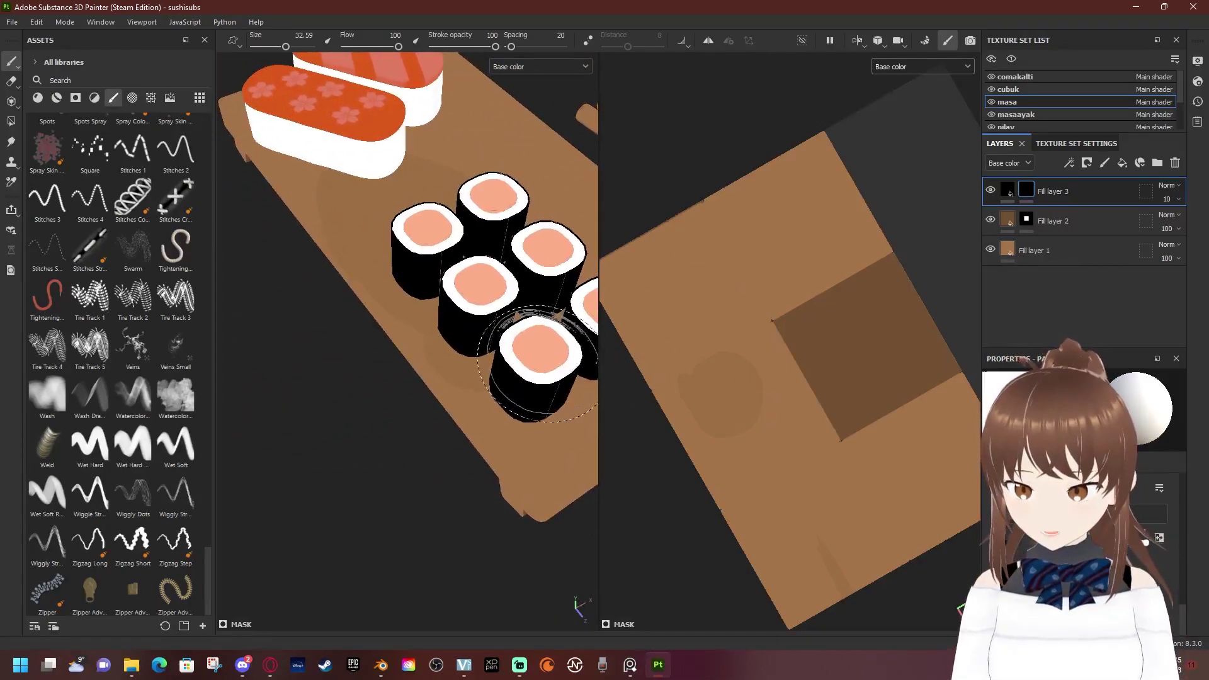
mouse_move(478, 289)
alt+mouse_down()
mouse_move(463, 287)
mouse_move(473, 326)
alt+mouse_up()
scroll(463, 290, up, 1)
scroll(463, 290, up, 1)
scroll(463, 289, up, 2)
scroll(463, 289, up, 2)
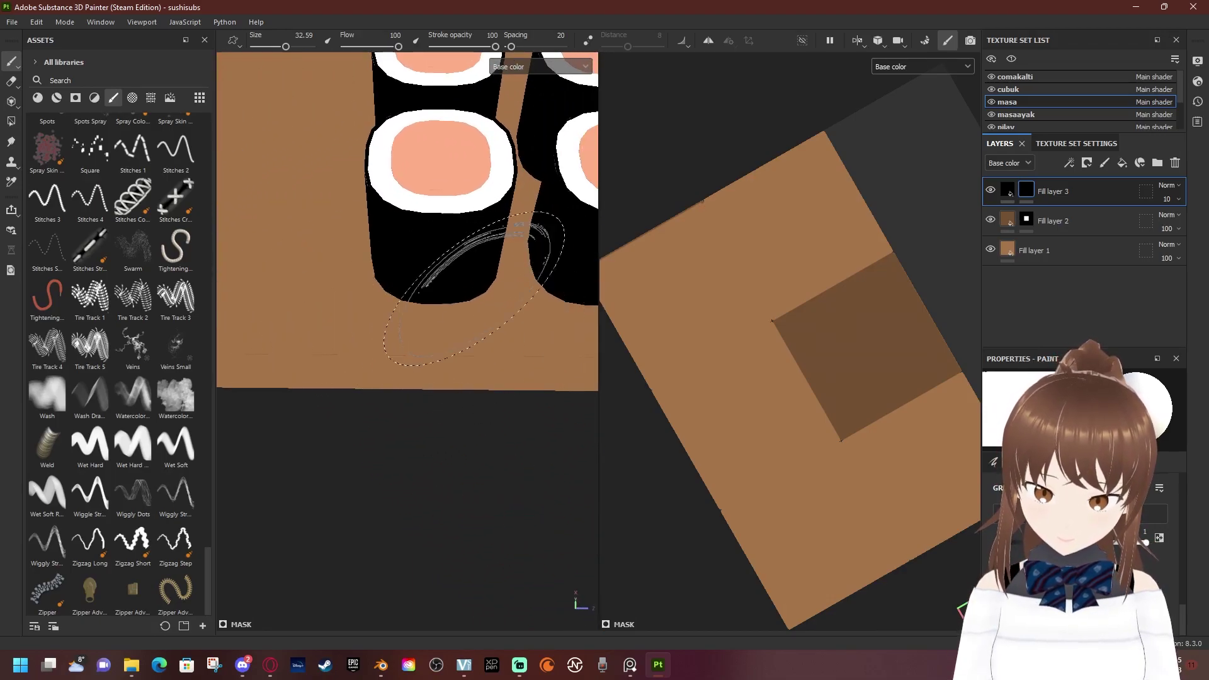
scroll(447, 258, up, 2)
alt+drag(446, 258, 434, 277)
mouse_move(434, 277)
alt+middle_down()
mouse_move(403, 288)
mouse_move(428, 291)
mouse_move(381, 282)
mouse_move(479, 233)
mouse_move(443, 256)
alt+middle_up()
scroll(403, 289, down, 2)
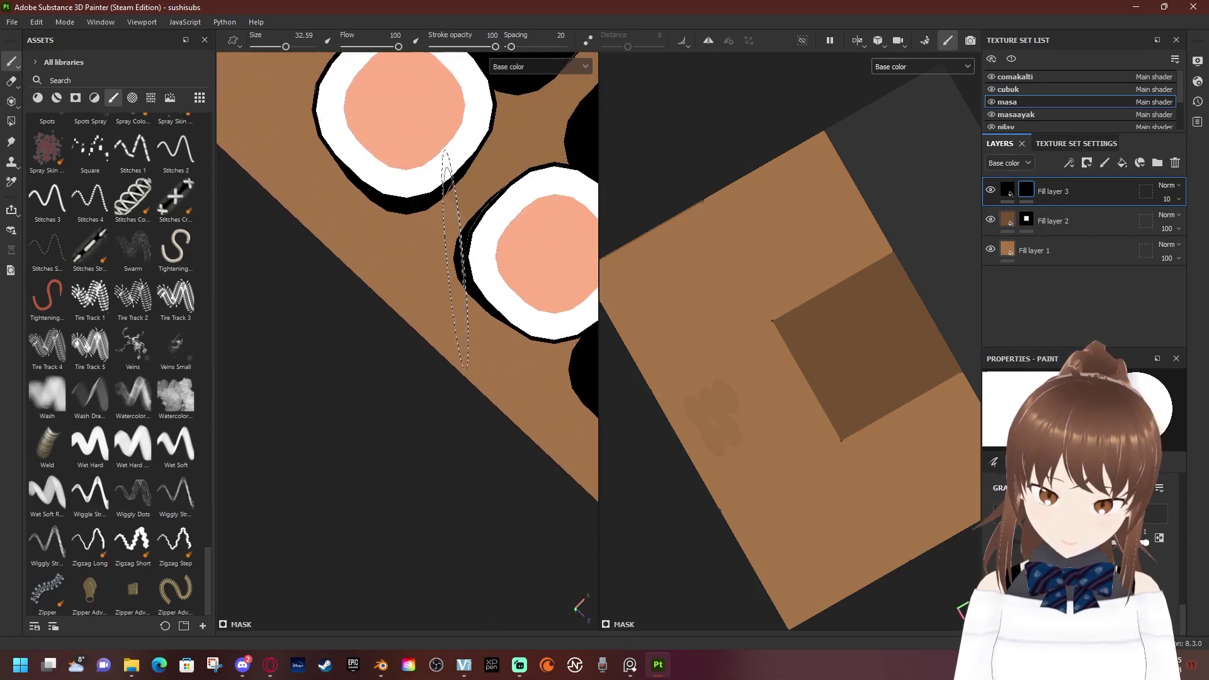
Paint faint shadow strokes with a 9.41-size brush around the bases of the maki rolls
click(436, 247)
drag(436, 247, 433, 244)
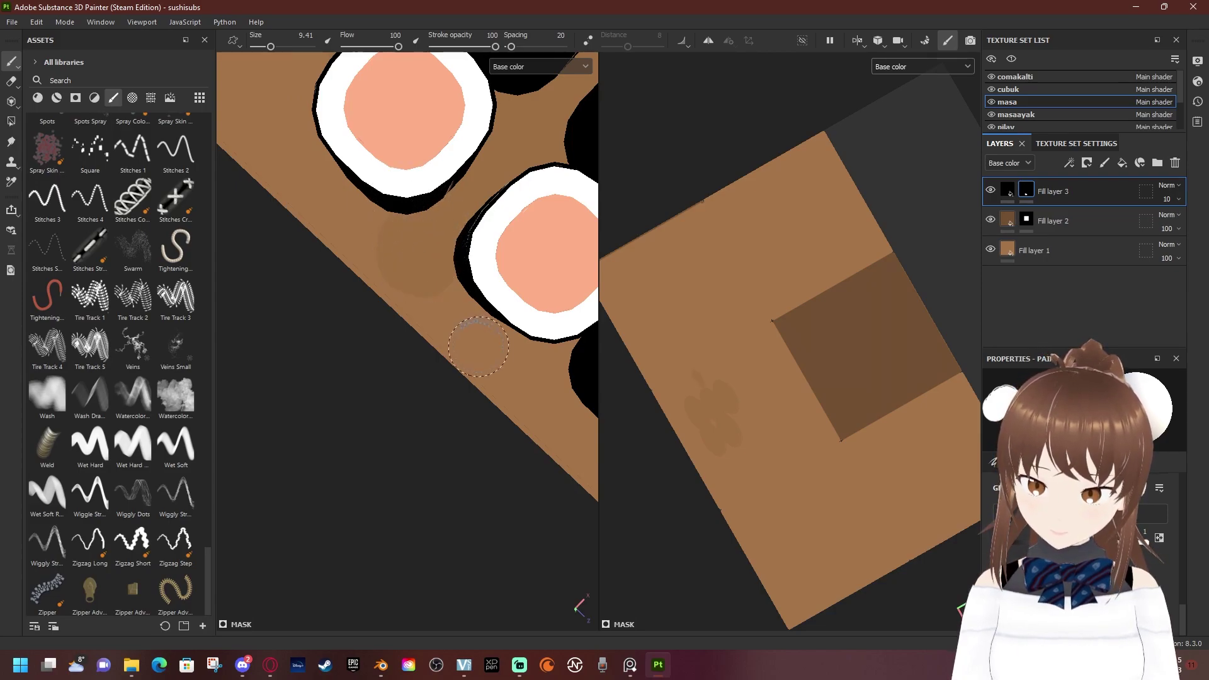
scroll(466, 315, down, 1)
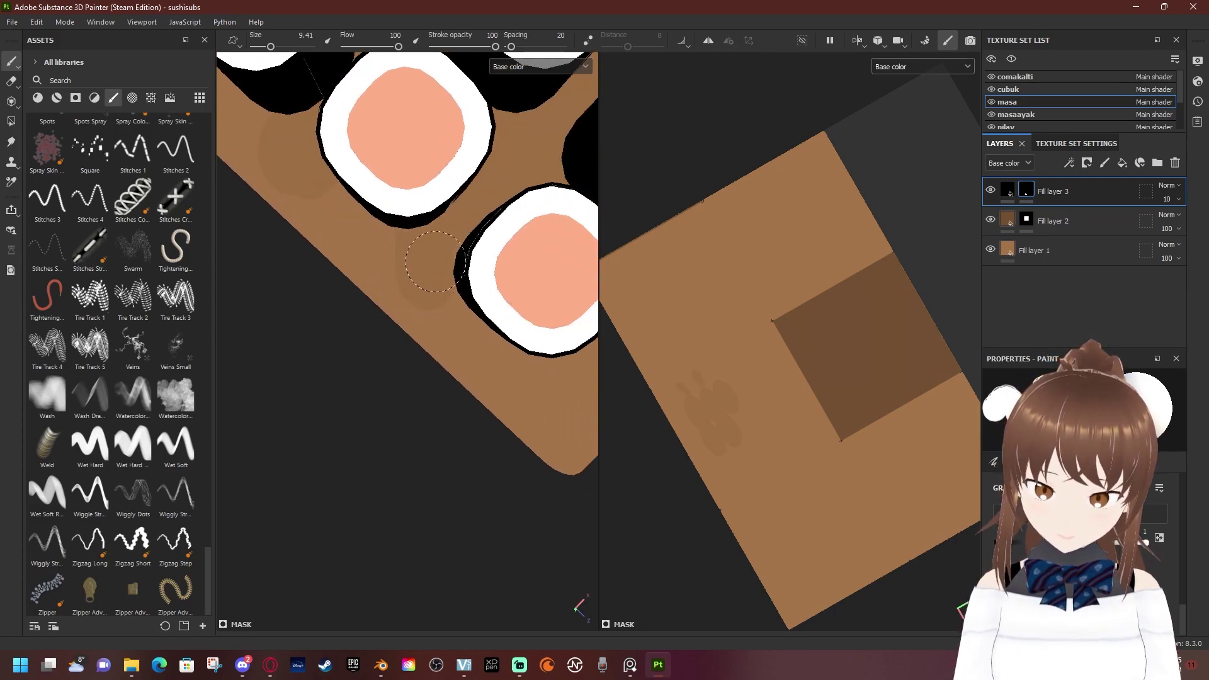
middle_drag(435, 262, 403, 208)
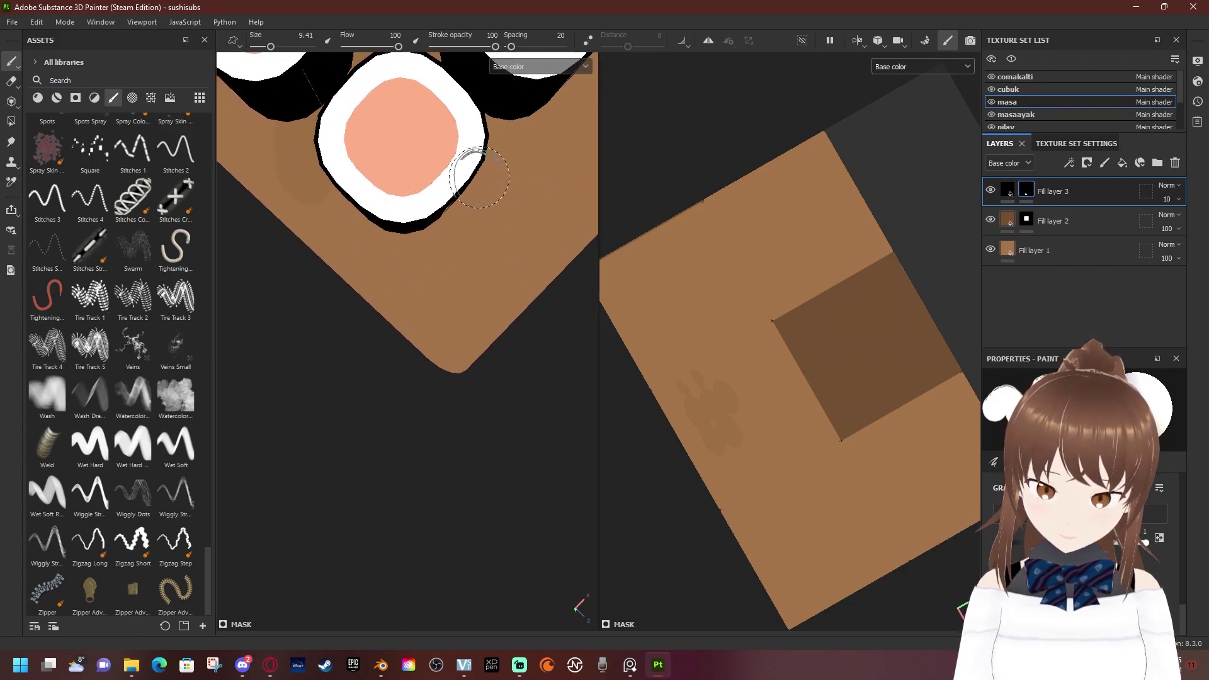
middle_drag(478, 178, 377, 280)
drag(406, 223, 376, 280)
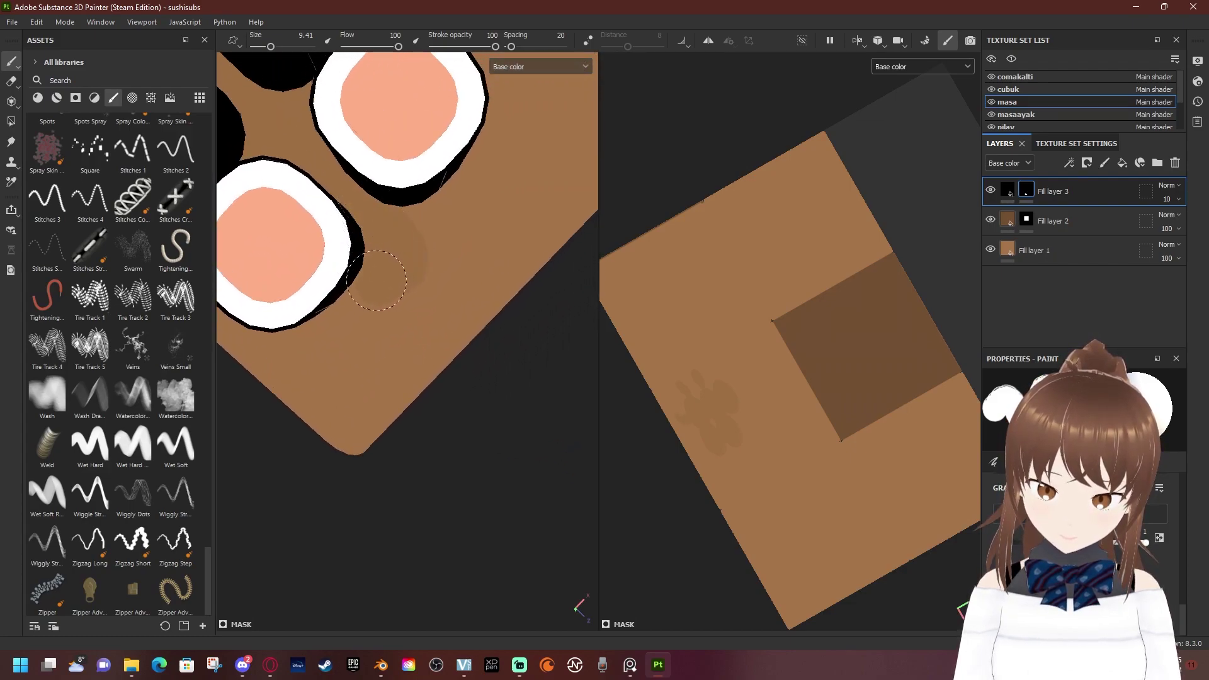
drag(373, 329, 450, 232)
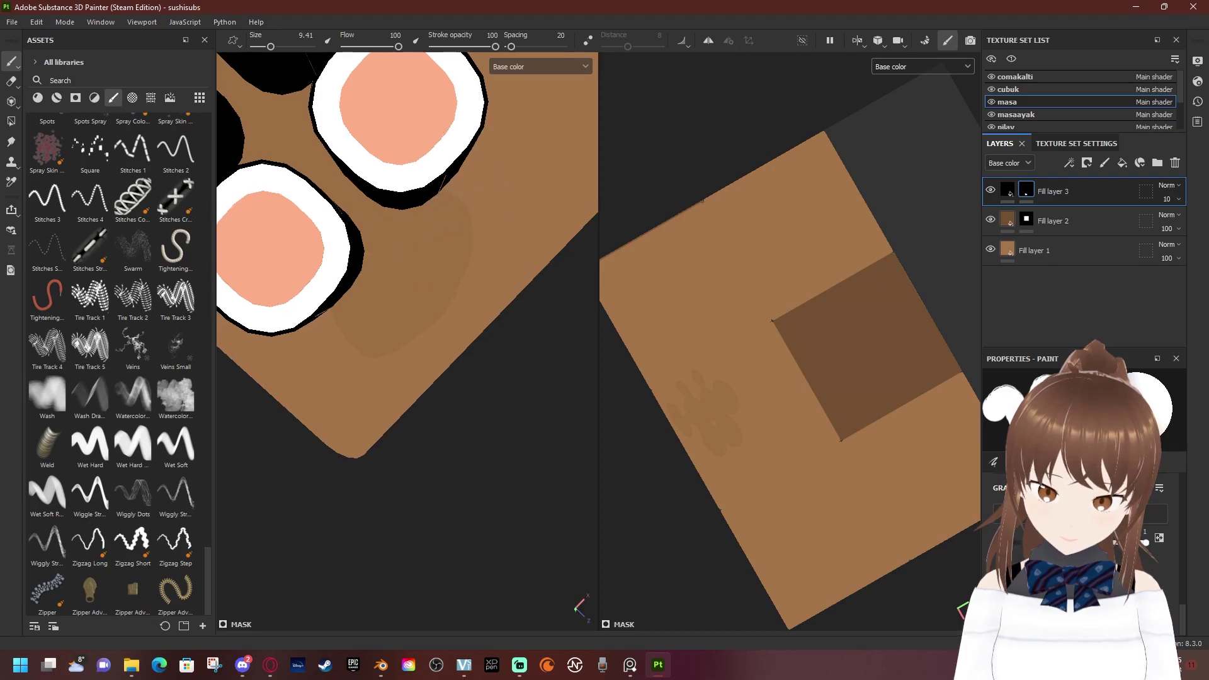
mouse_move(400, 223)
middle_down()
mouse_move(472, 589)
mouse_move(514, 314)
mouse_move(432, 231)
mouse_move(486, 285)
middle_up()
Put a Blur Slope filter on Fill layer 3, check it from two angles, then clear it
right_click(1083, 296)
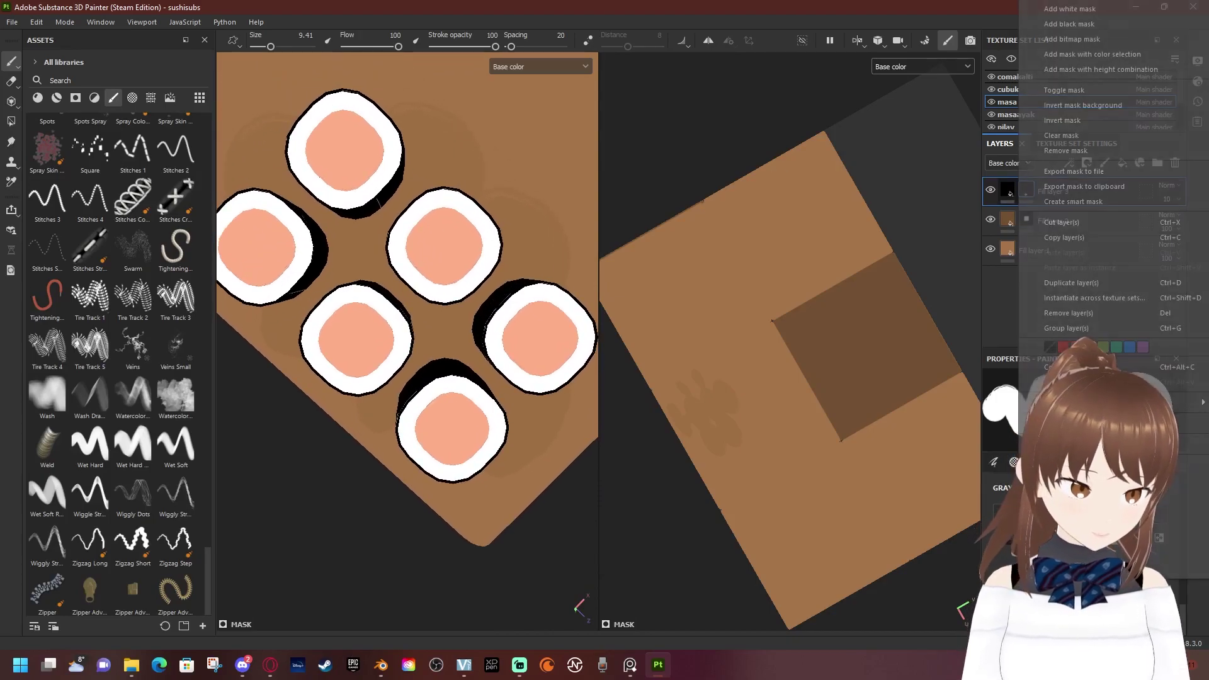
key(Escape)
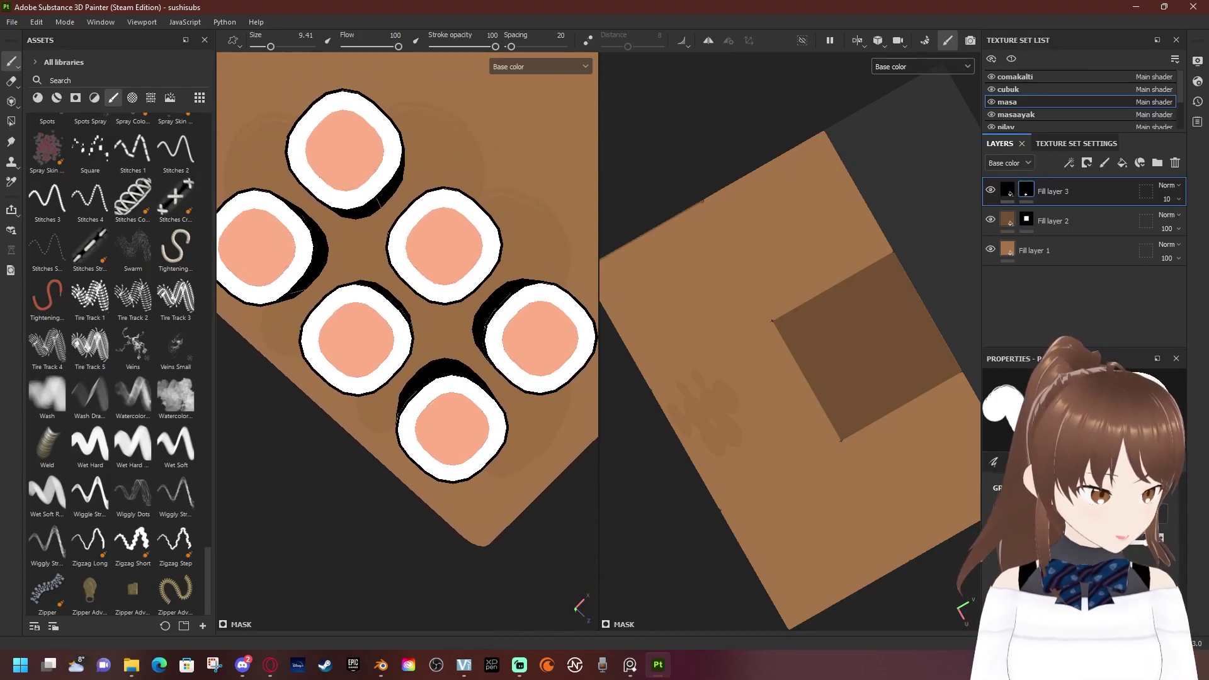
right_click(1023, 191)
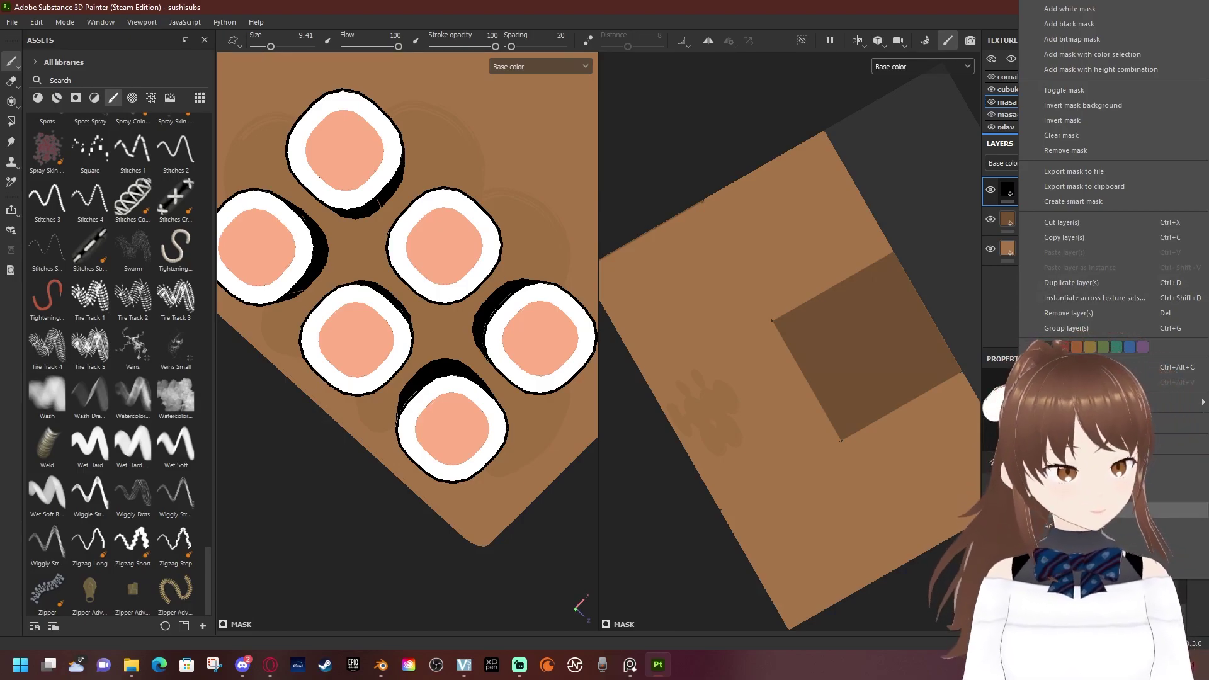
click(963, 435)
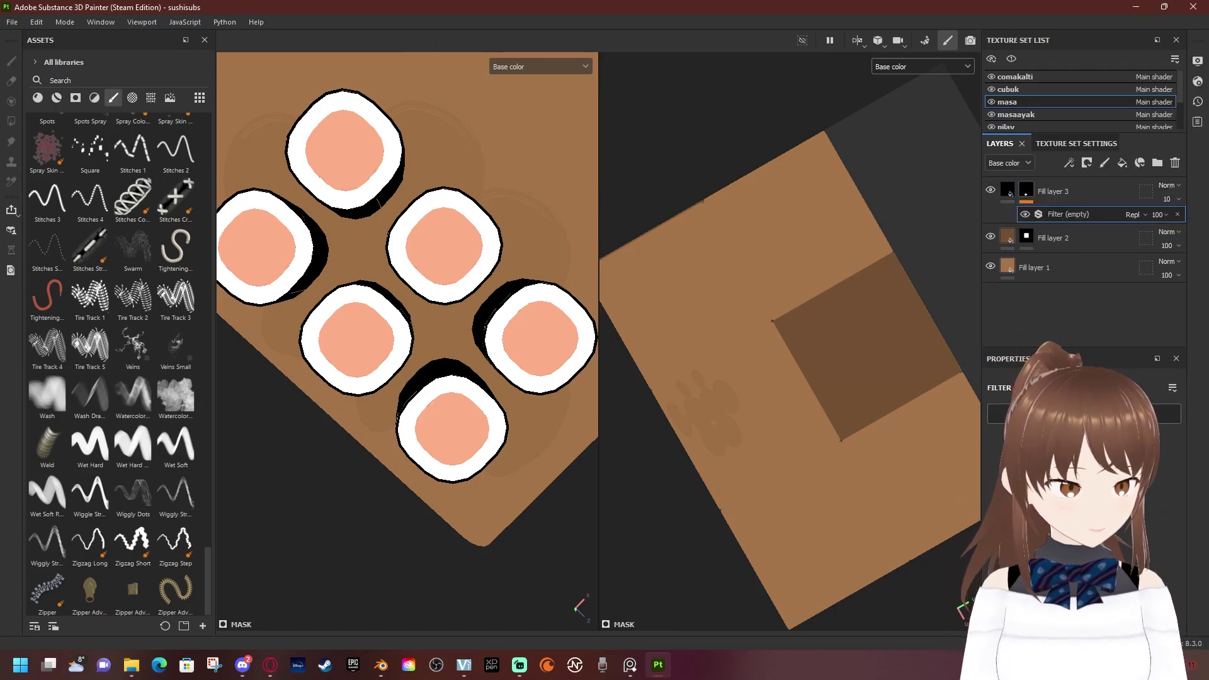
click(1083, 413)
click(1102, 488)
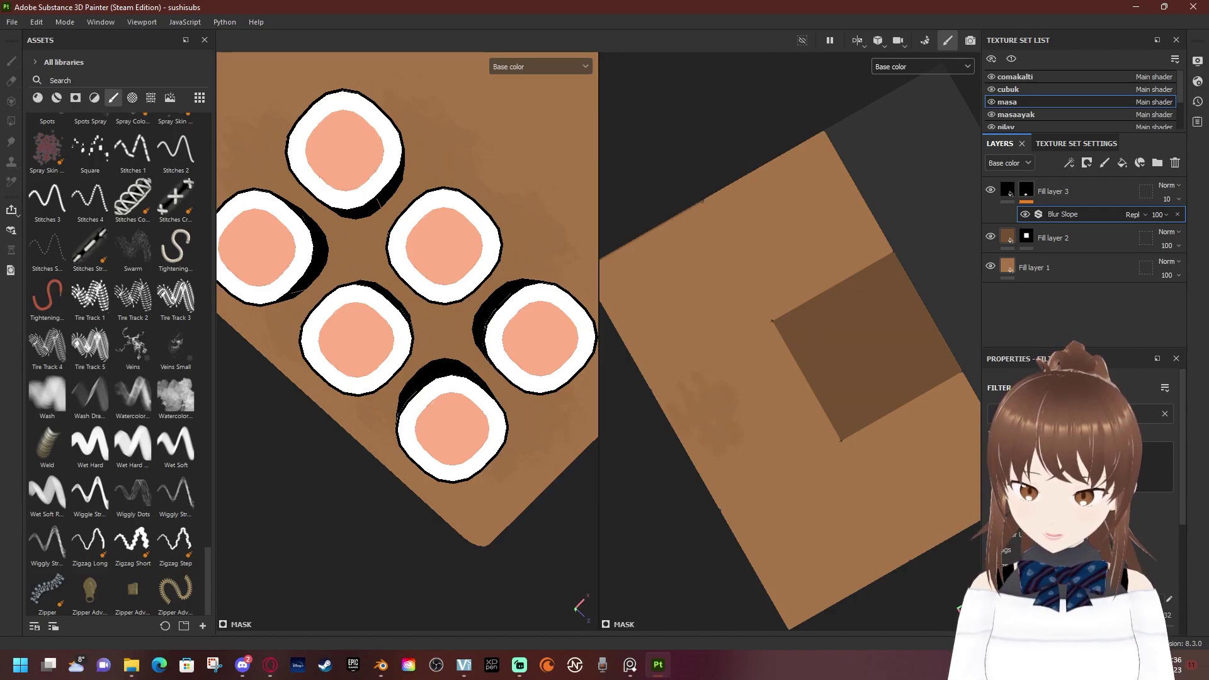
alt+drag(407, 378, 407, 283)
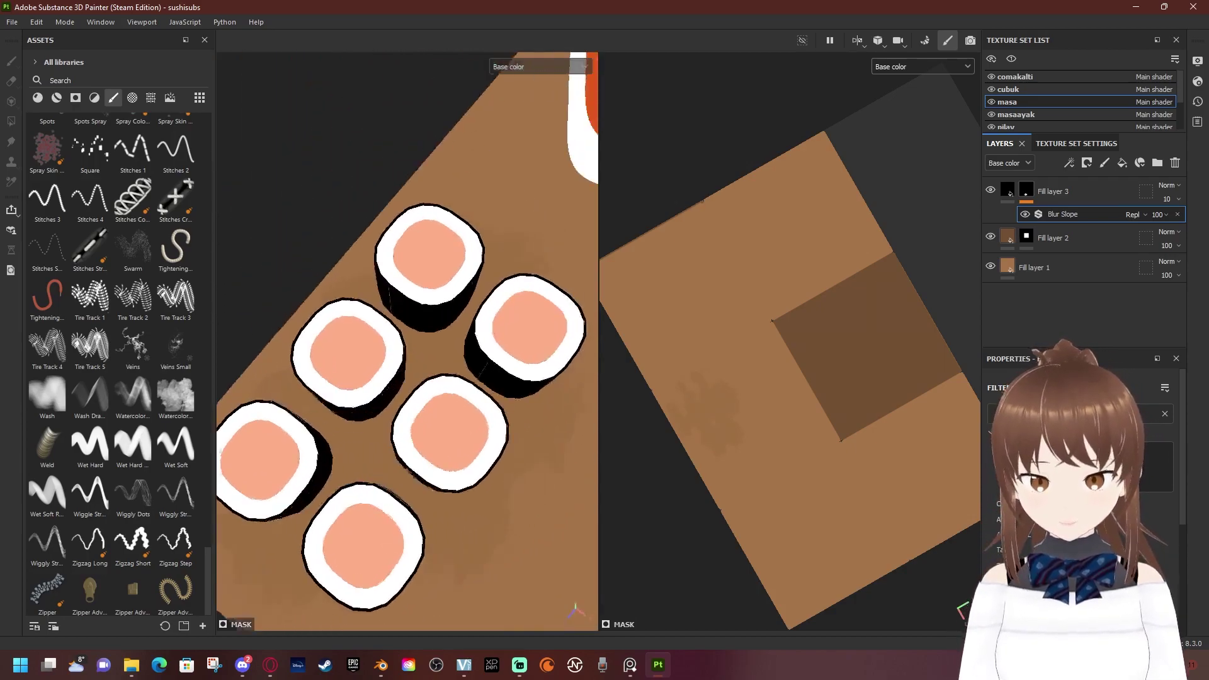
mouse_move(407, 340)
alt+mouse_down()
mouse_move(453, 302)
mouse_move(409, 280)
mouse_move(396, 252)
alt+mouse_up()
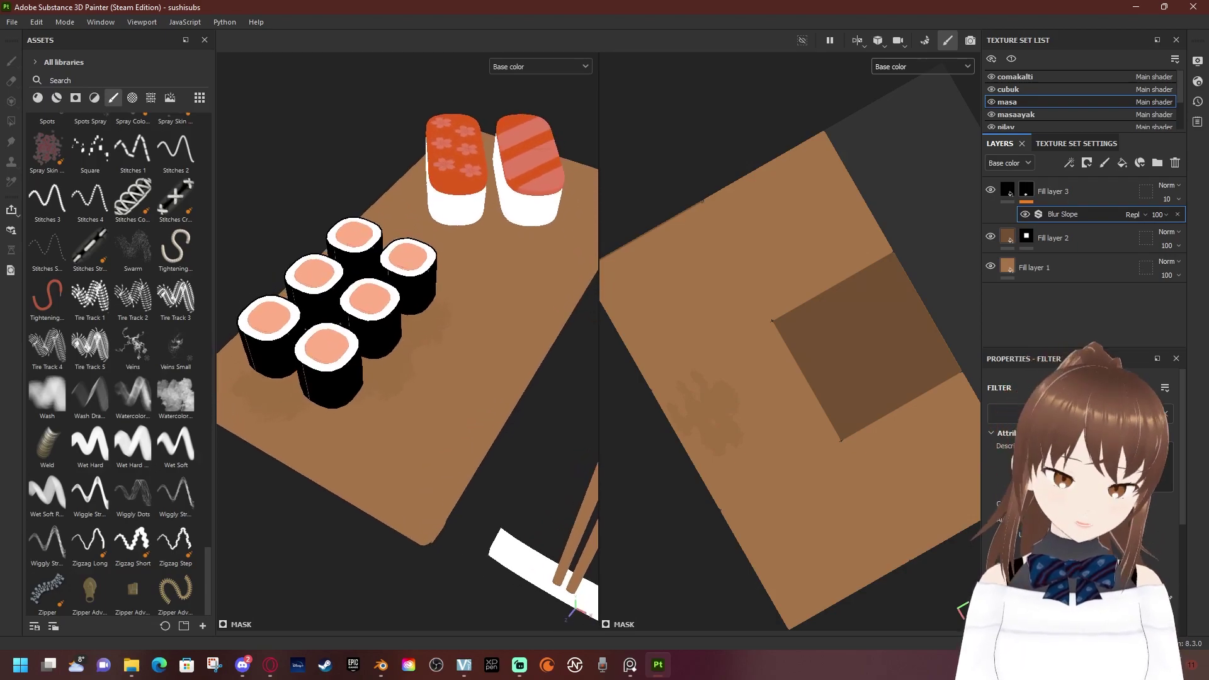
click(1165, 414)
click(1082, 414)
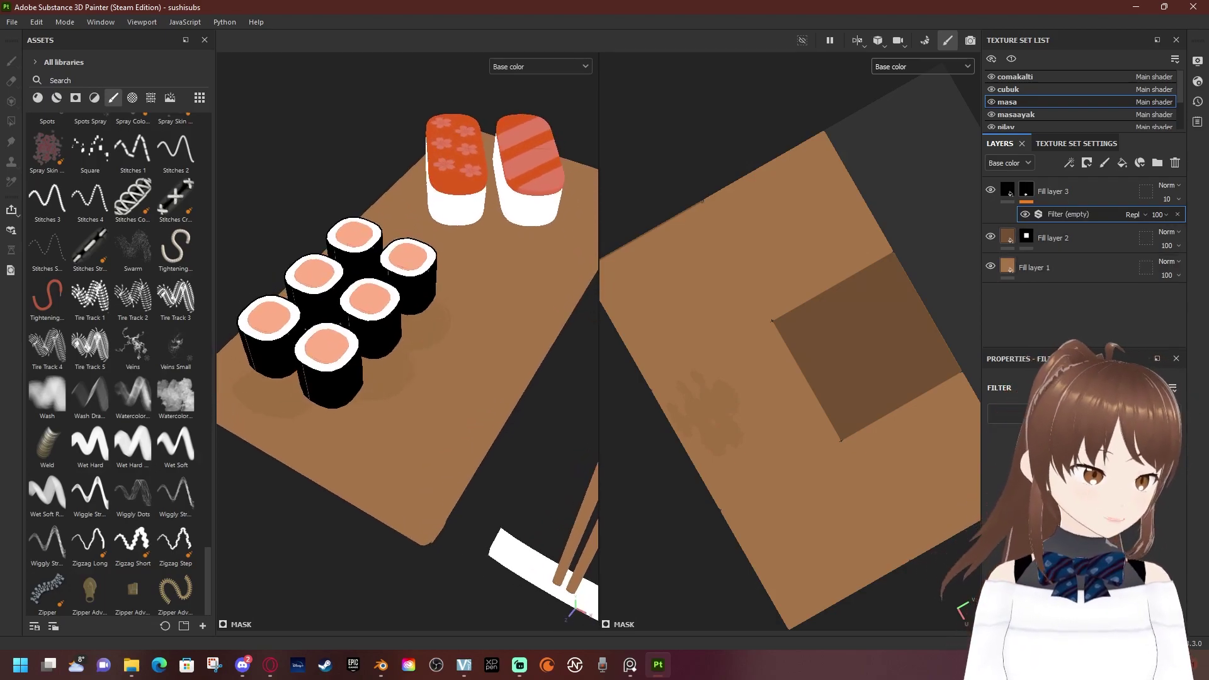
Set the filter resource to Blur and frame the board to review the softened shadows
click(1140, 452)
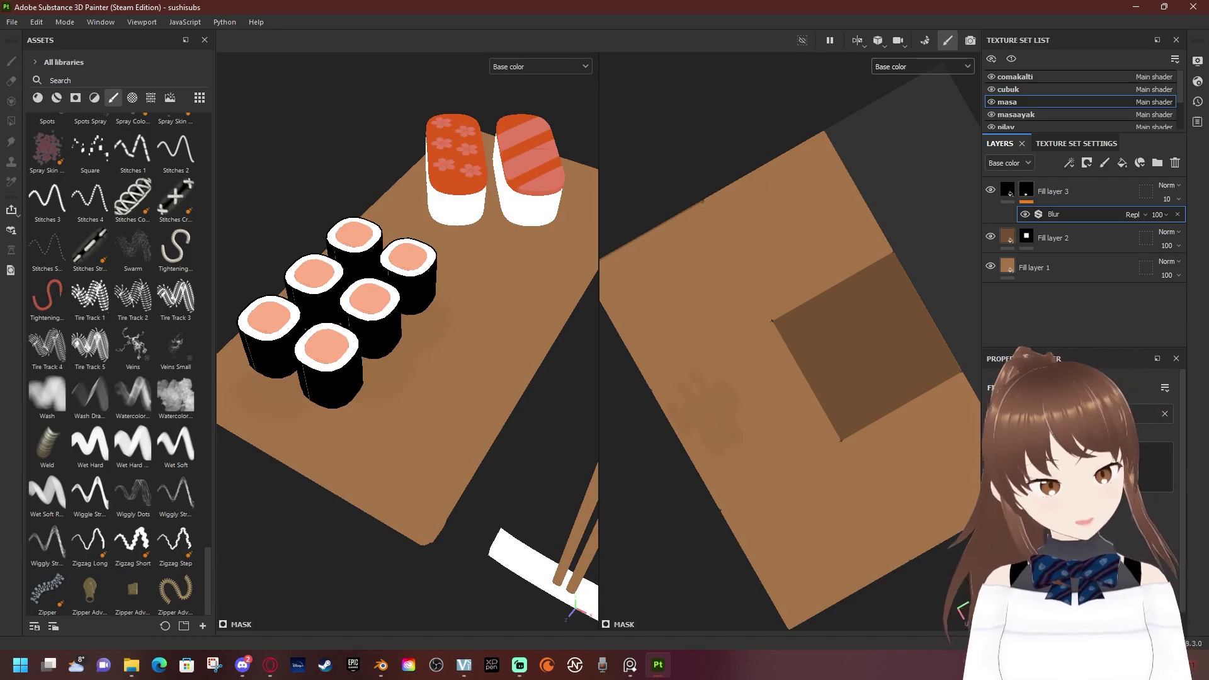
key(f)
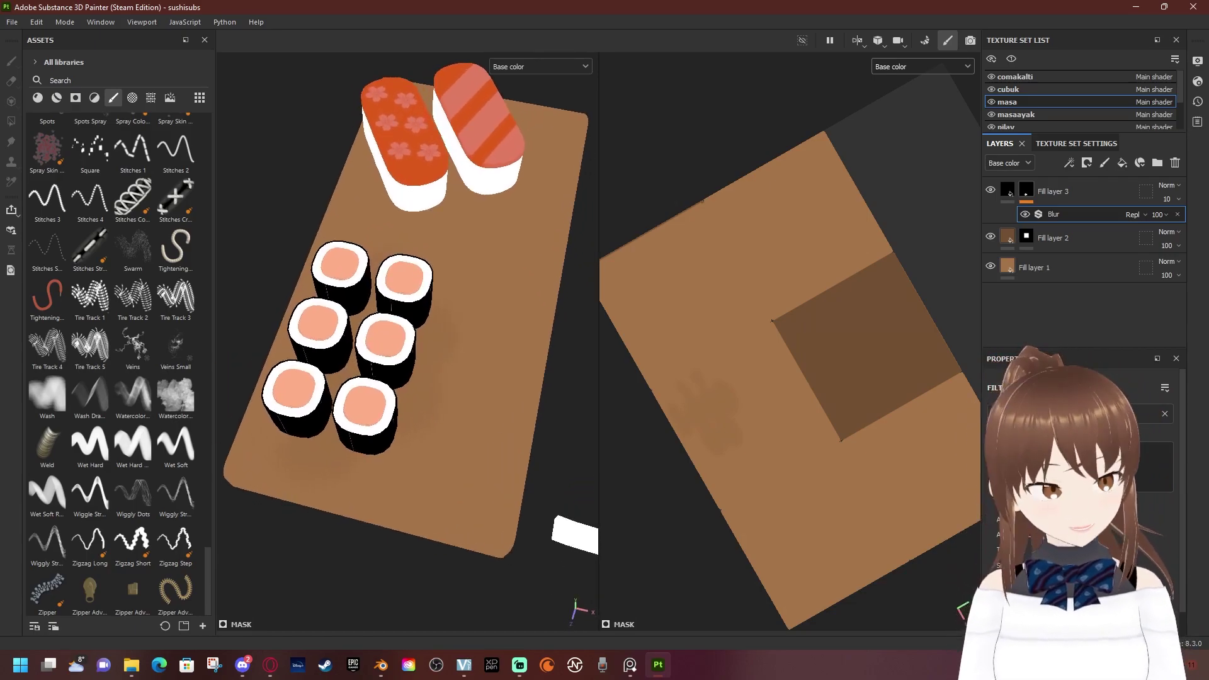
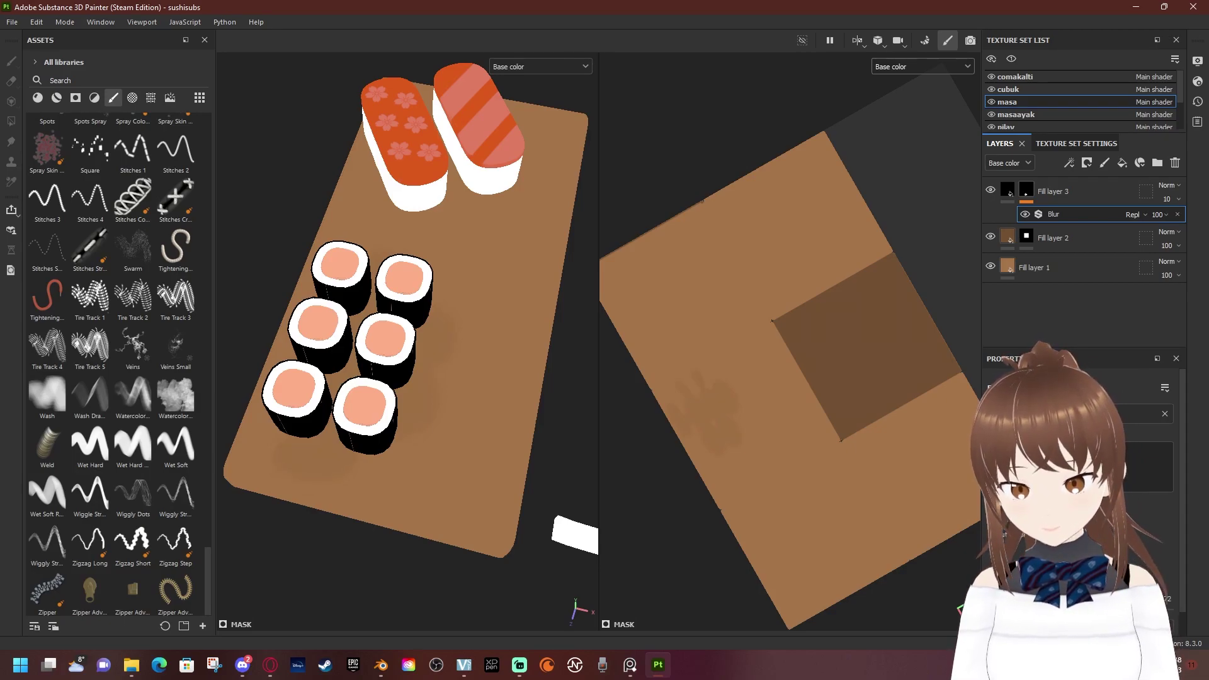
Orbit and pan to a top-down view centred on the two nigiri
mouse_move(409, 315)
alt+mouse_down()
mouse_move(340, 245)
mouse_move(416, 296)
mouse_move(438, 264)
alt+mouse_up()
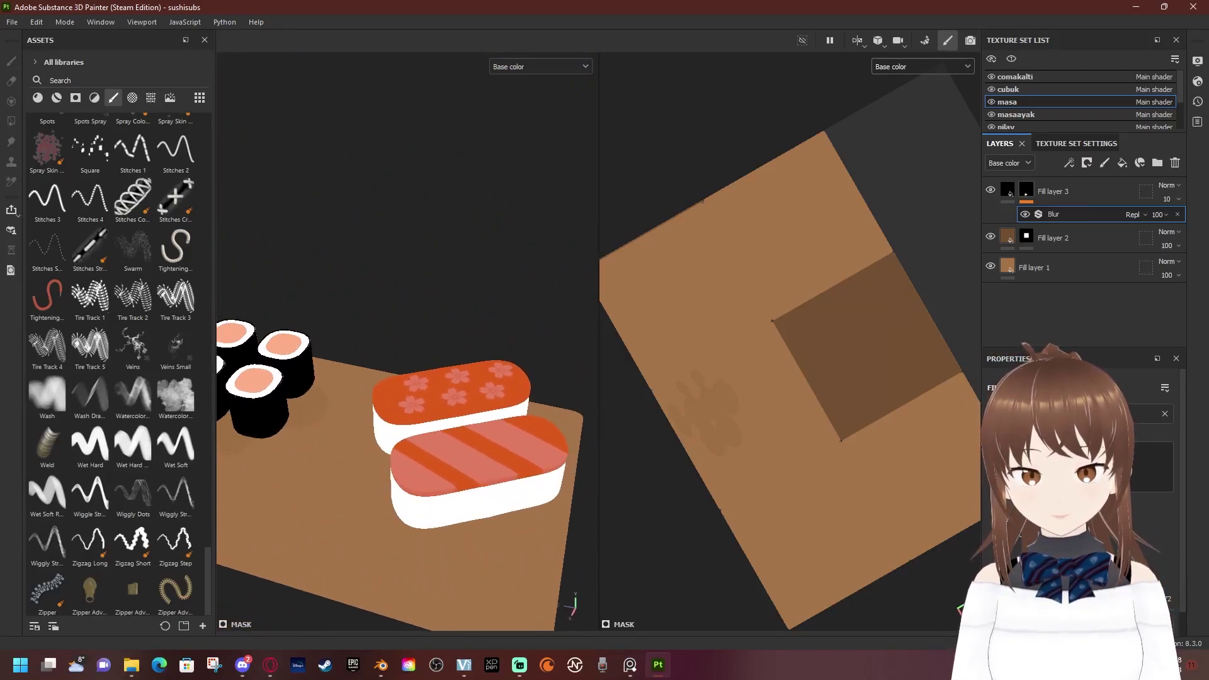
alt+drag(403, 378, 334, 362)
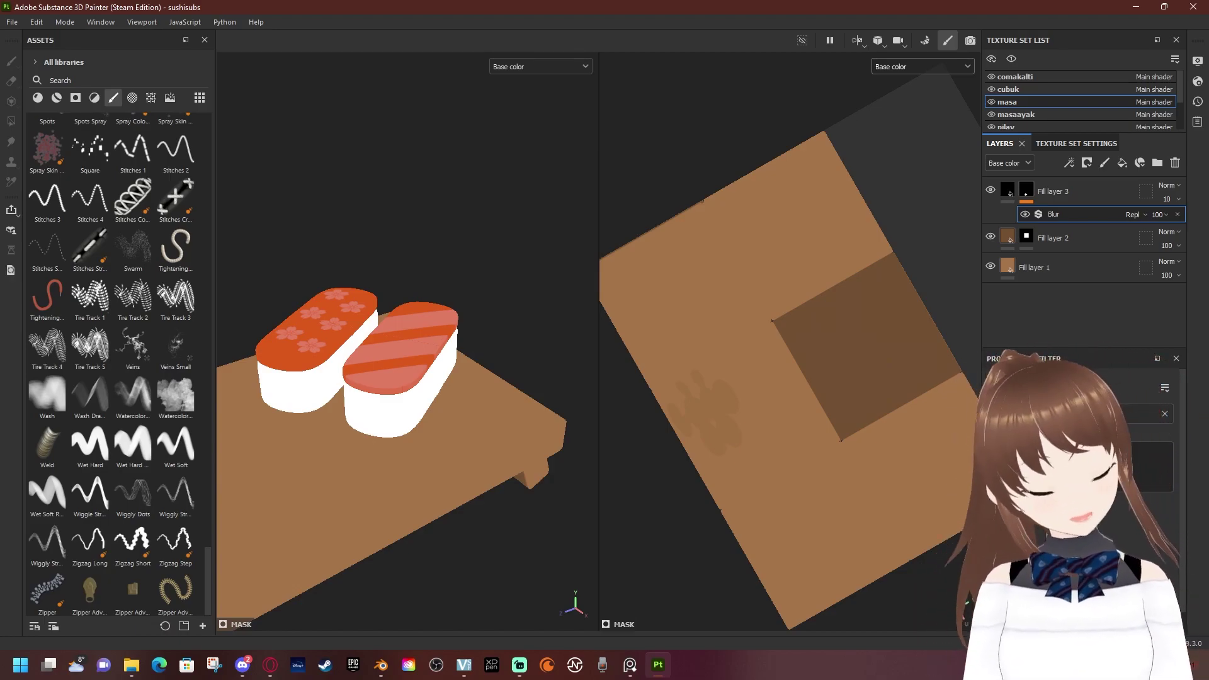
alt+drag(407, 378, 440, 328)
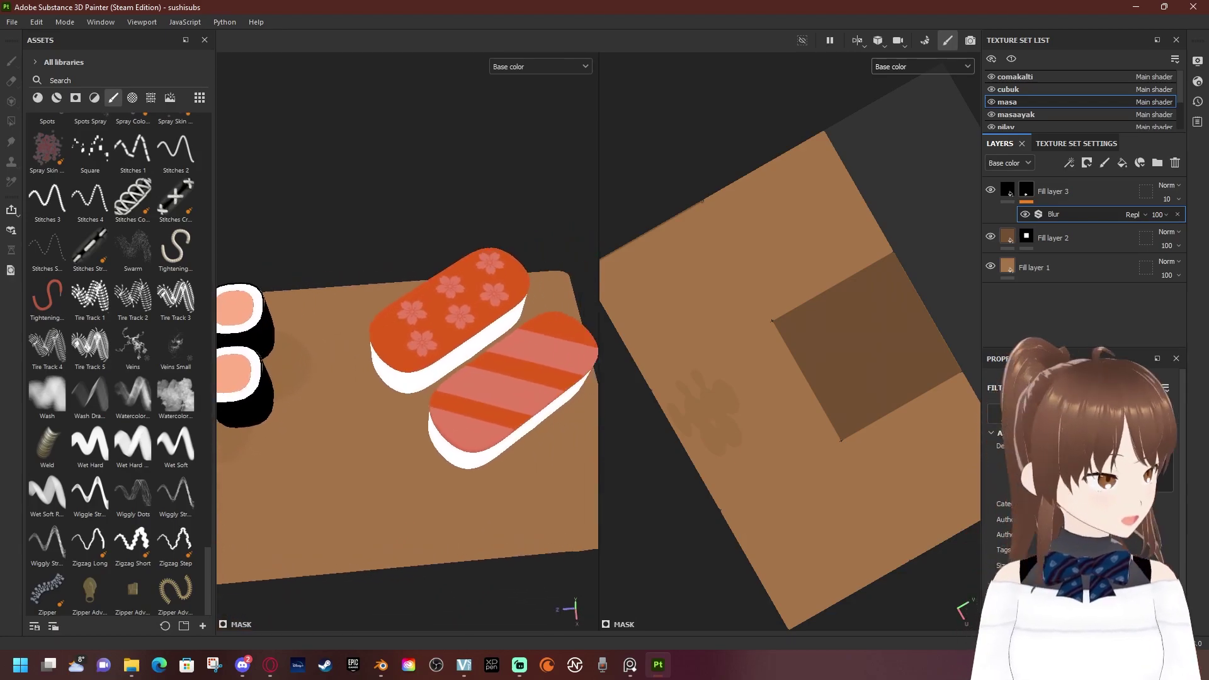
alt+drag(441, 328, 466, 296)
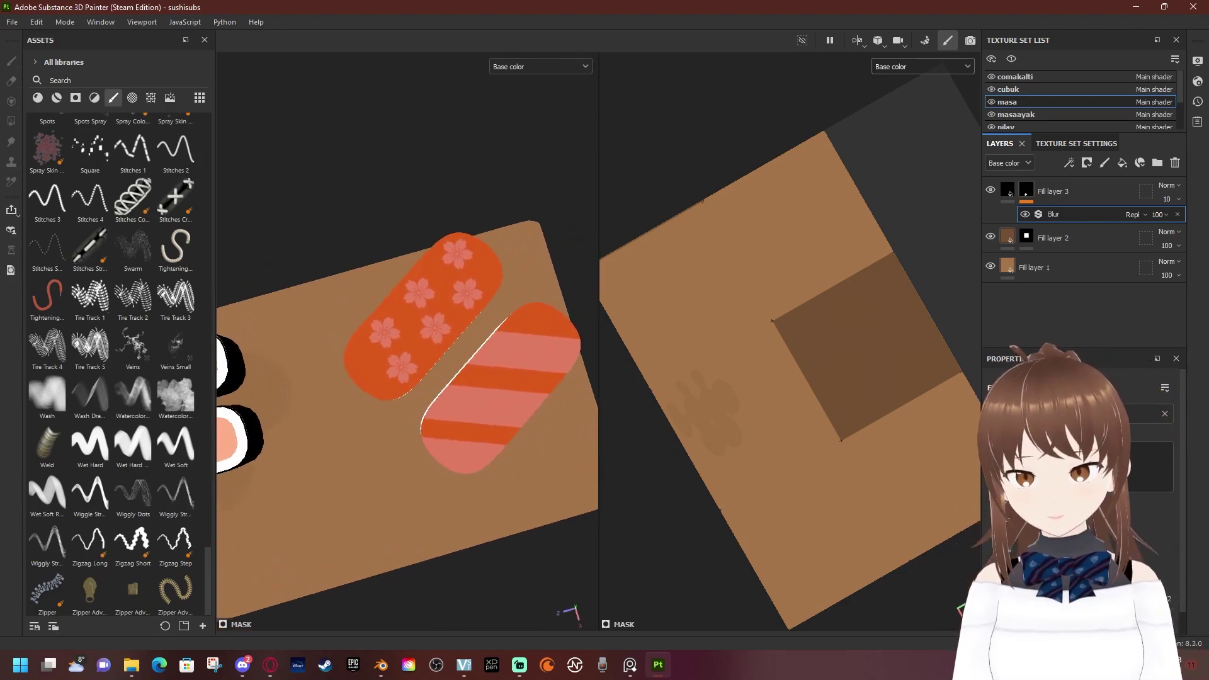
alt+middle_drag(787, 378, 807, 378)
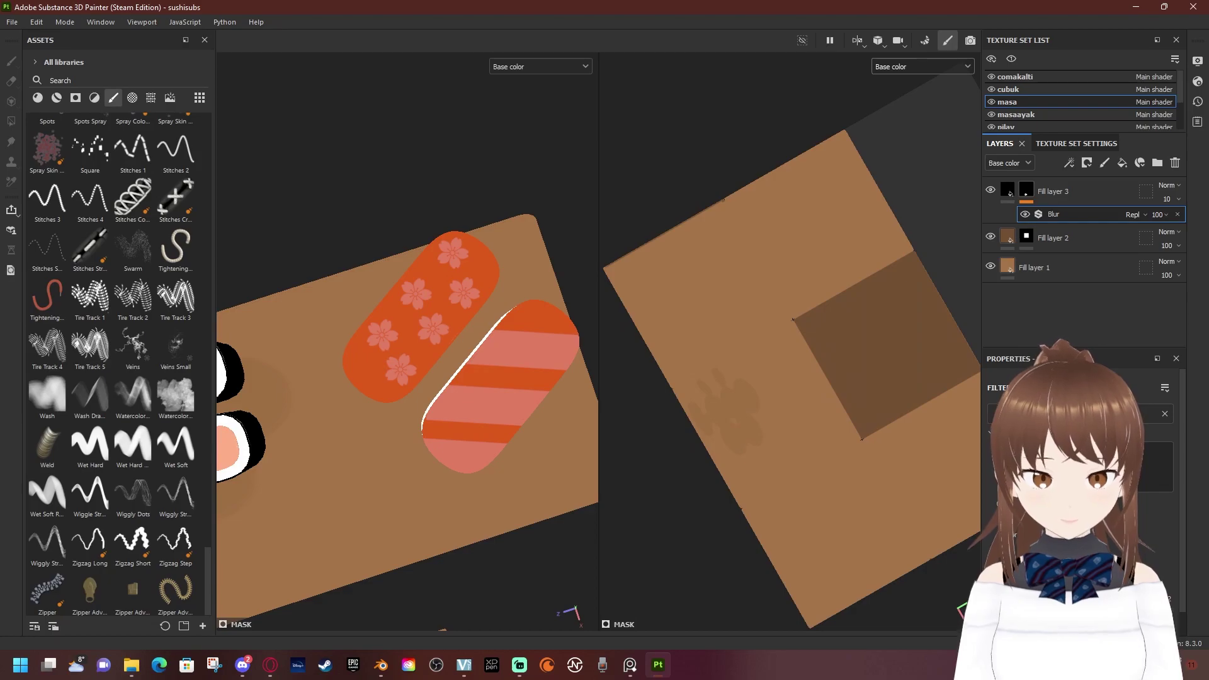
alt+drag(466, 296, 434, 302)
Select Fill layer 3's mask and its Blur effect while reviewing the whole board
click(1027, 189)
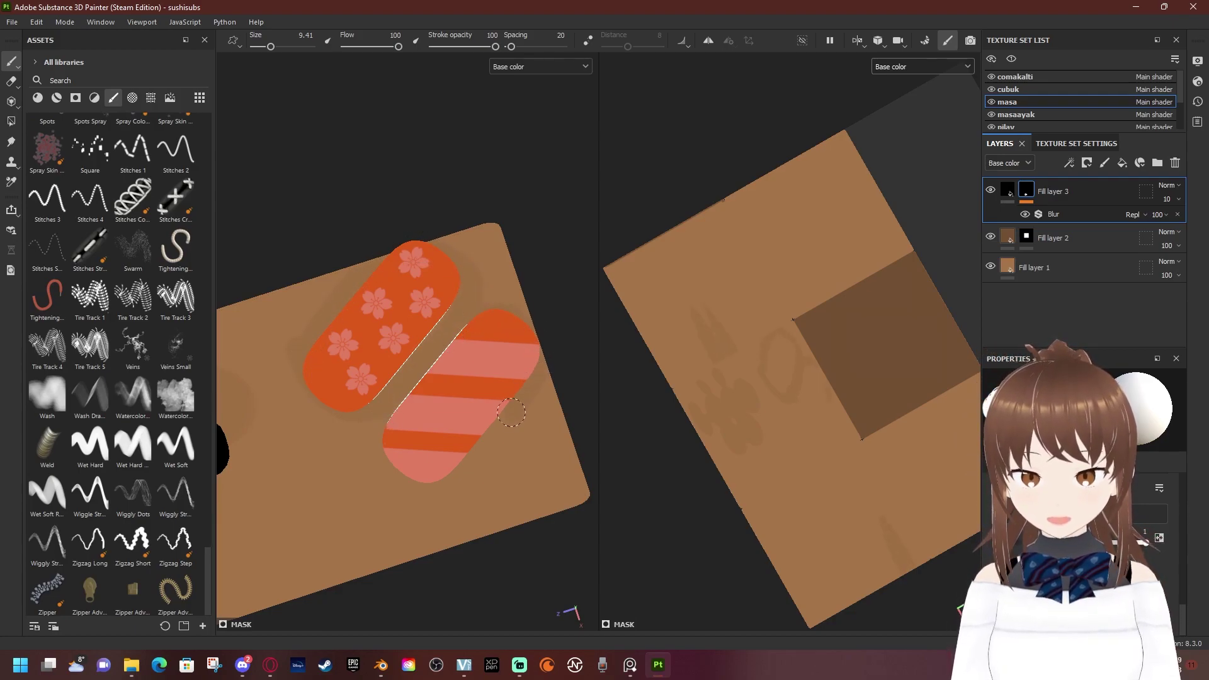
scroll(373, 418, down, 5)
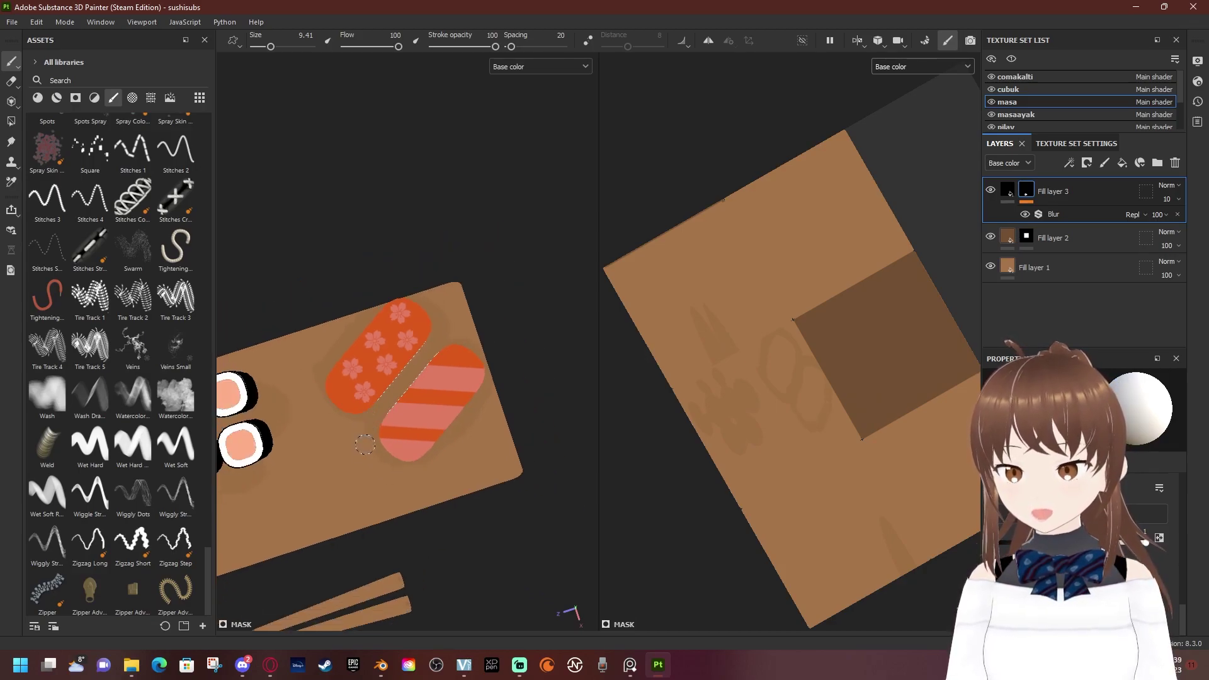
alt+drag(372, 418, 378, 352)
scroll(455, 306, up, 2)
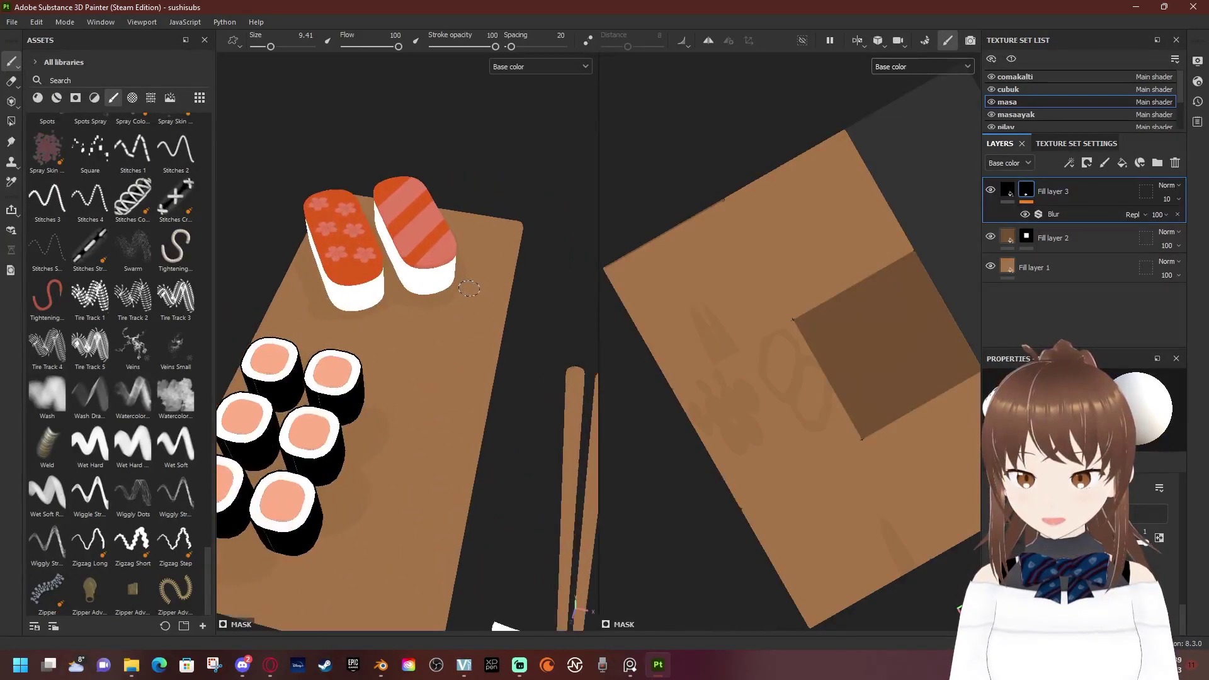
scroll(454, 305, up, 2)
scroll(455, 305, up, 2)
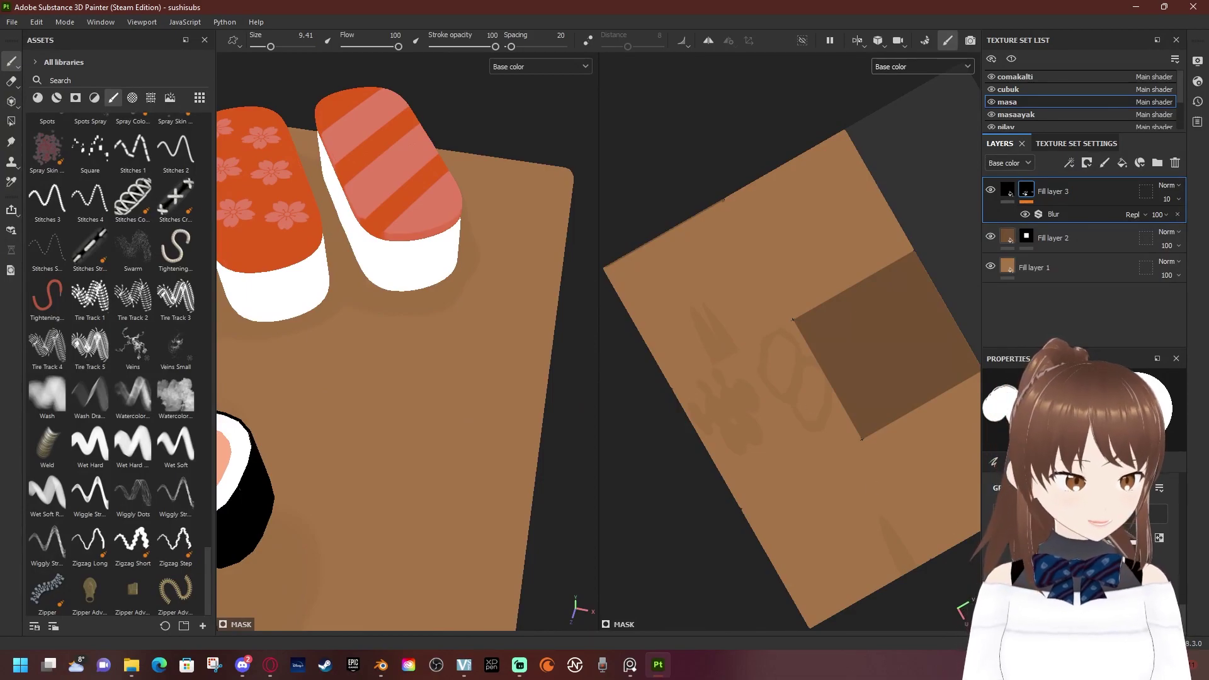
click(1076, 214)
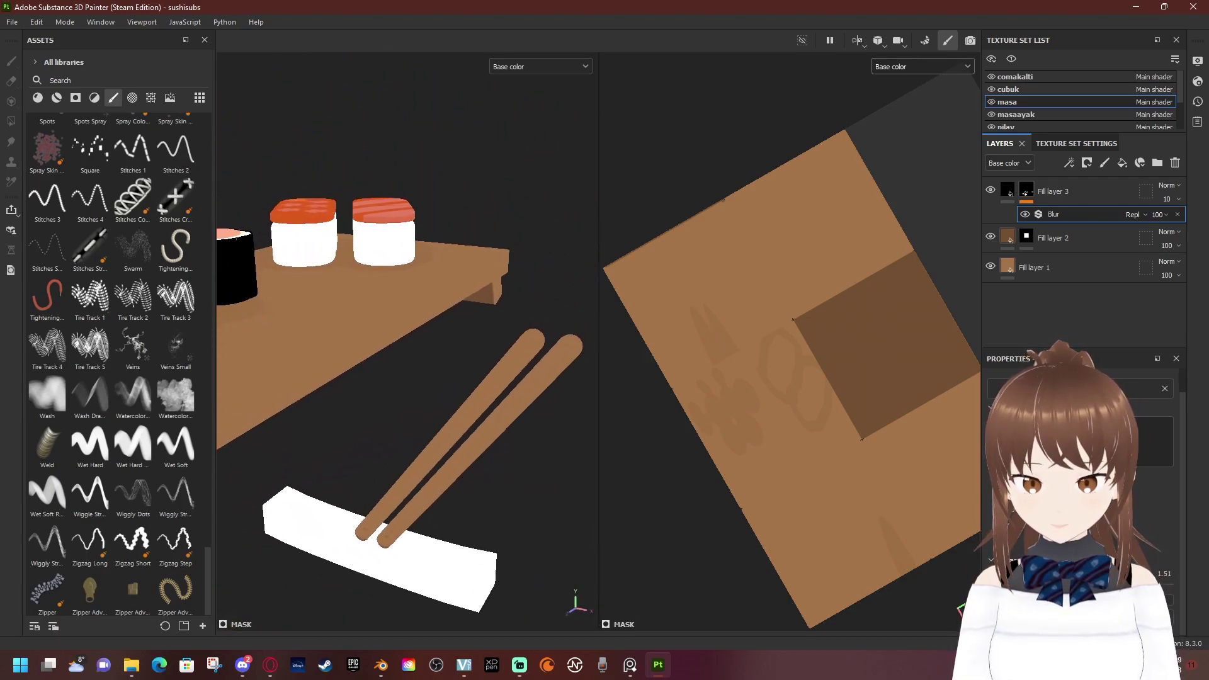
Switch to the pilav rice texture set and show its layer stack
click(1076, 143)
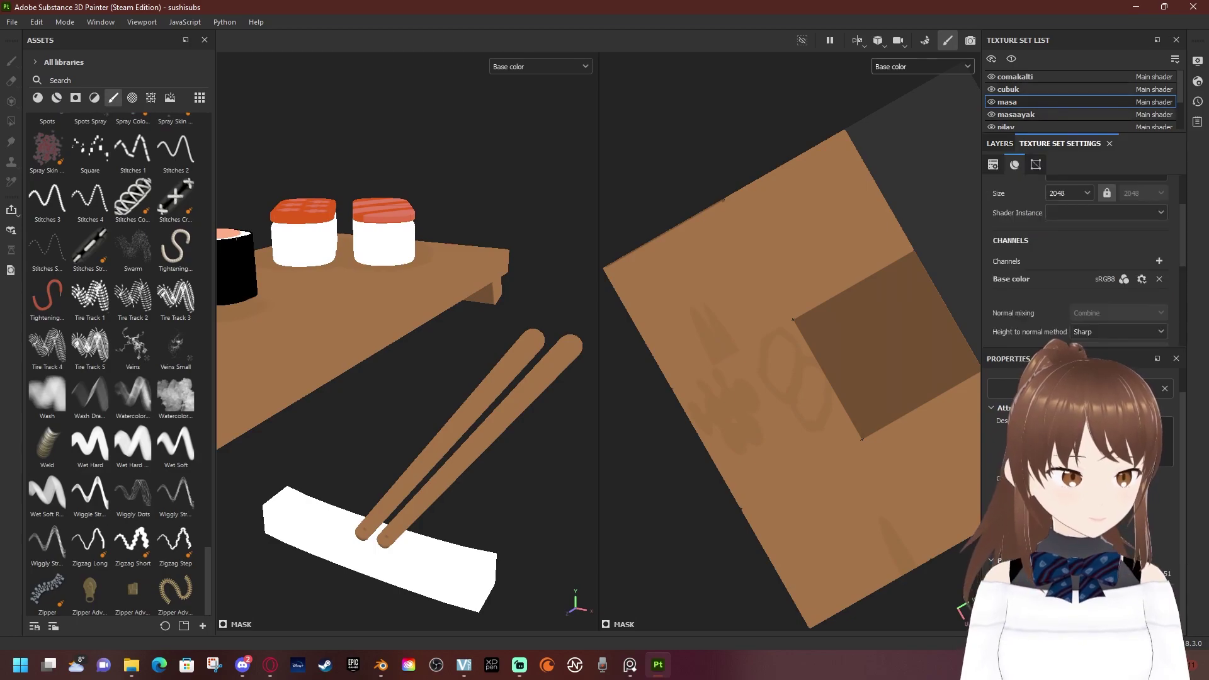
click(1020, 126)
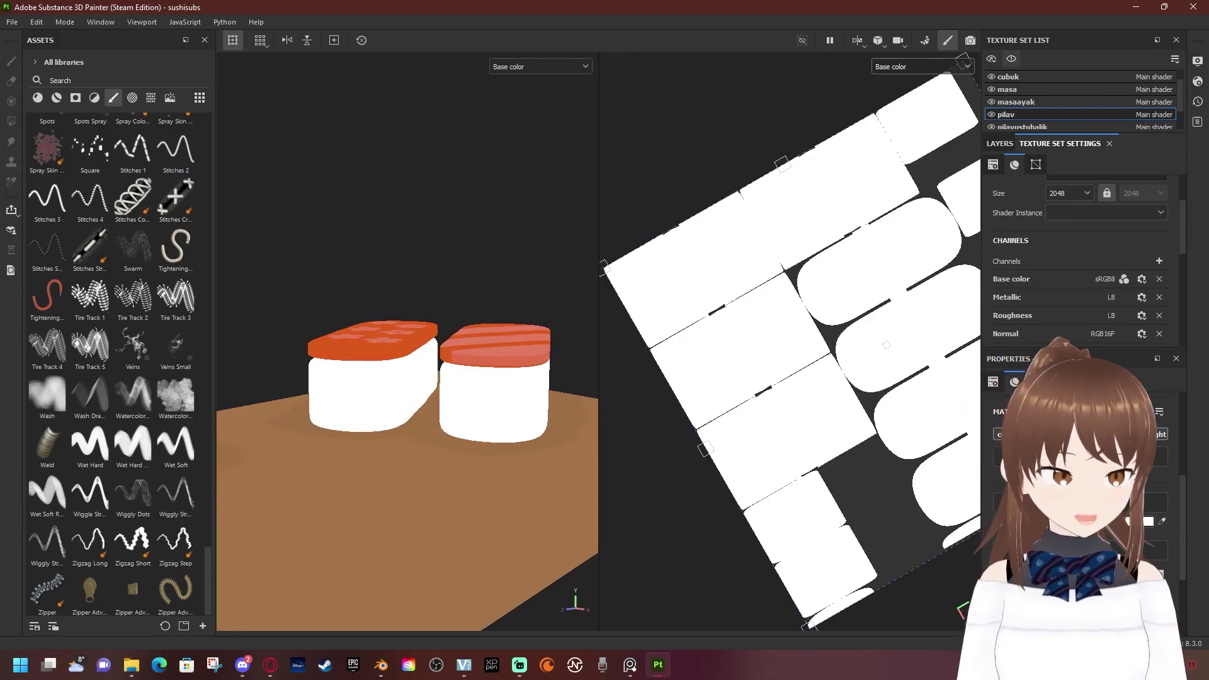
click(1000, 144)
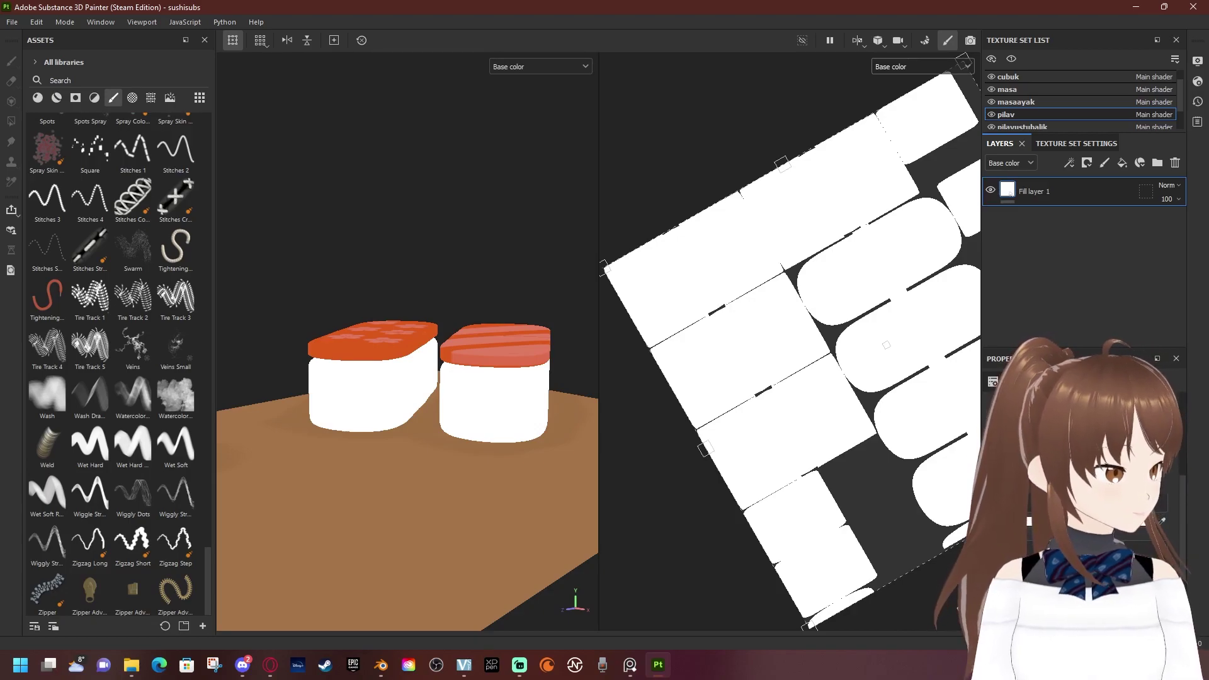
alt+drag(406, 346, 440, 315)
scroll(406, 378, up, 3)
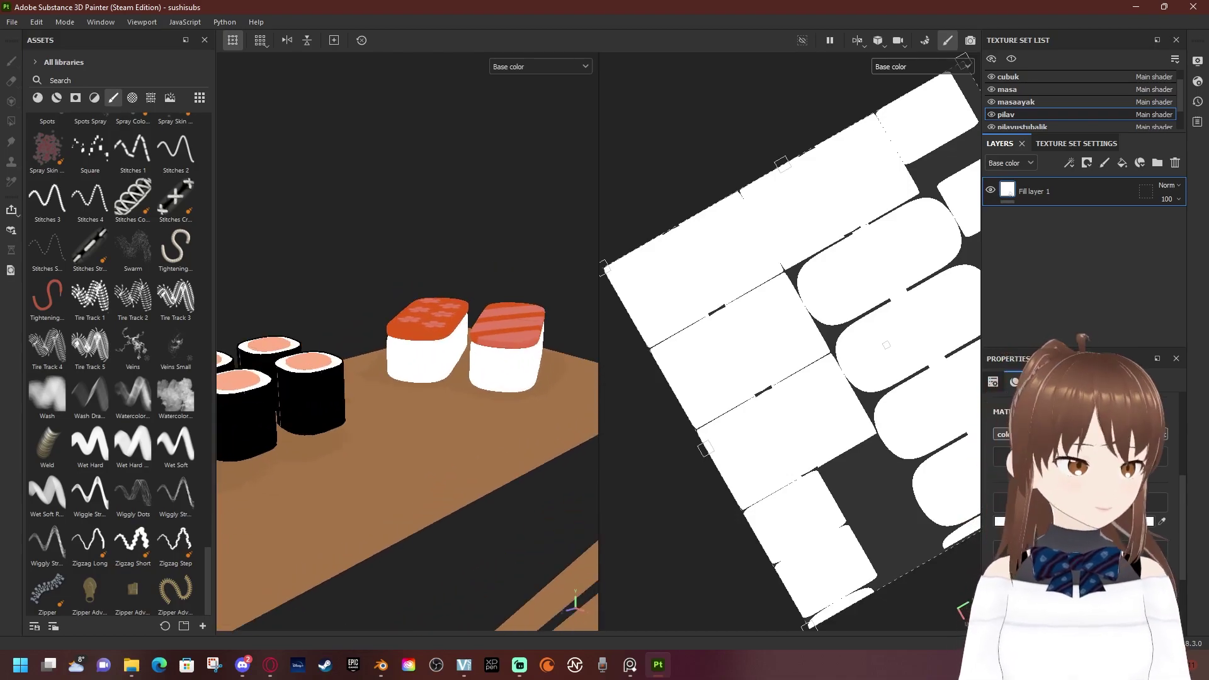
scroll(407, 378, up, 3)
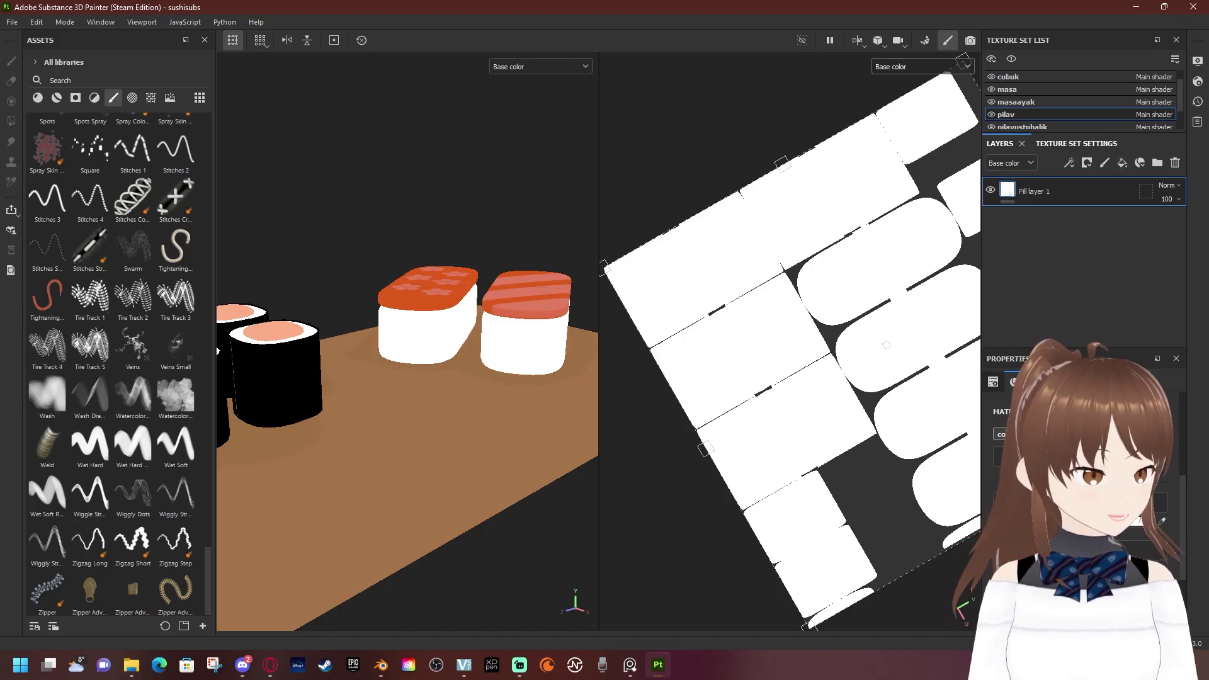
Delete pilav's Metallic, Roughness and Normal channels, keeping only Base color
click(1077, 143)
click(1159, 297)
click(1159, 297)
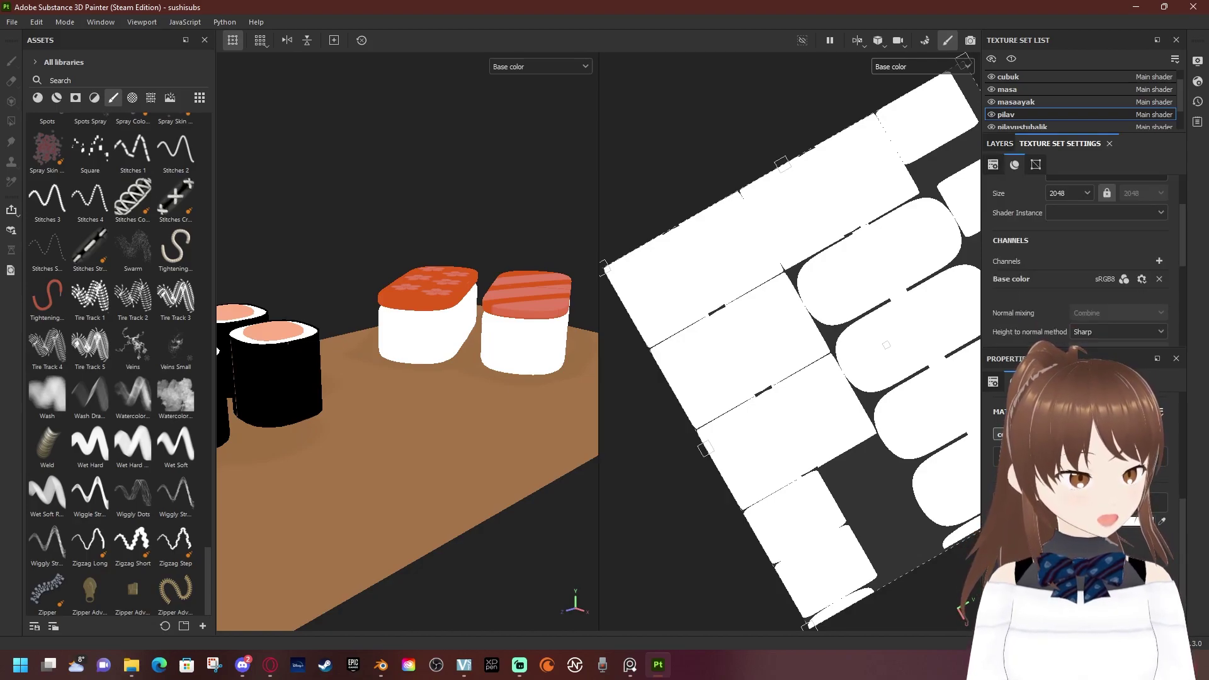
click(1000, 144)
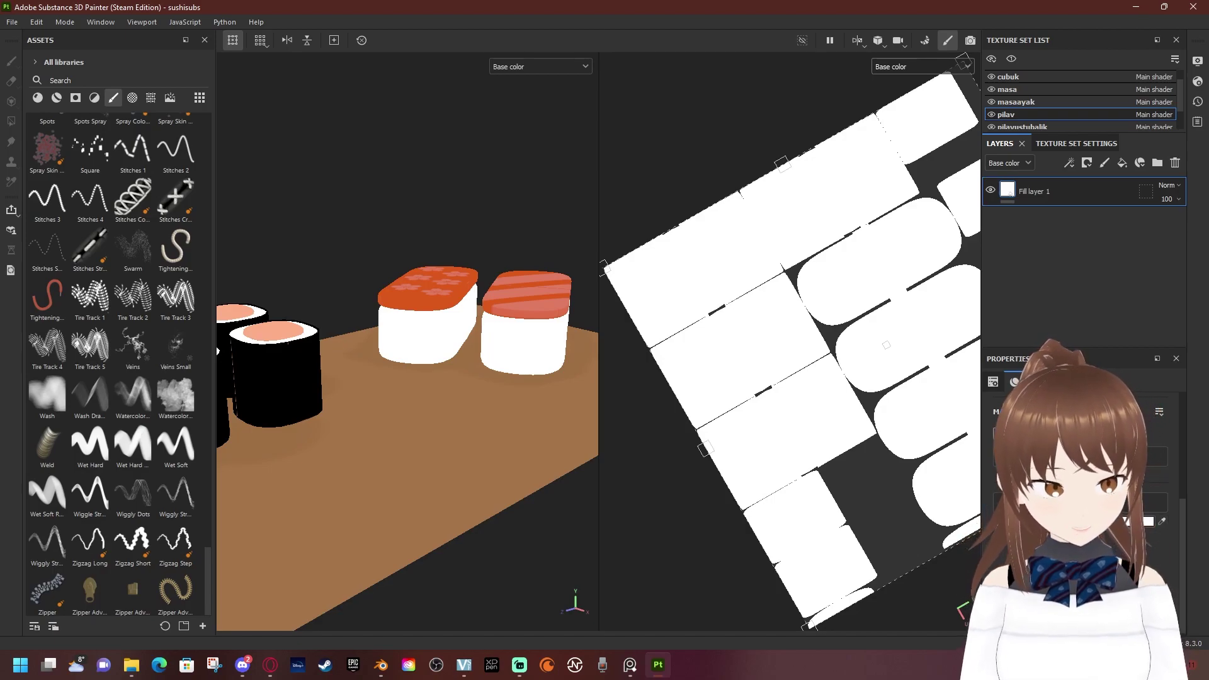
Add a light grey (BCBCBC) fill layer to the pilav rice and frame the board
click(1122, 162)
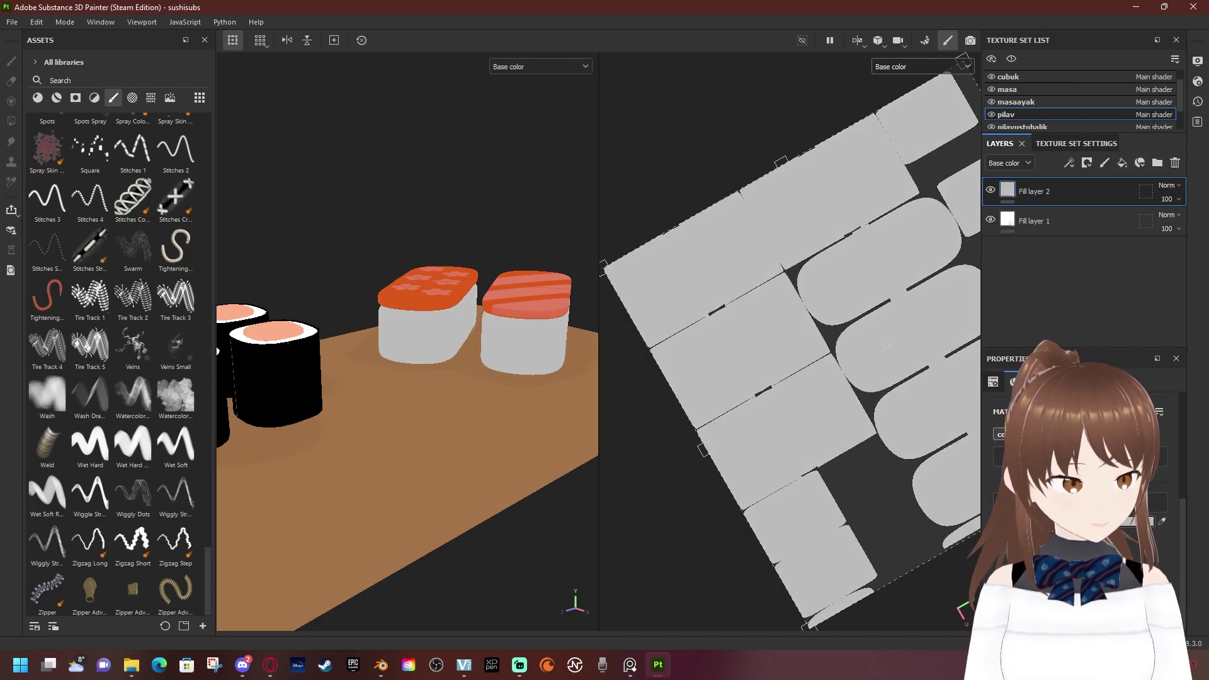
click(1071, 522)
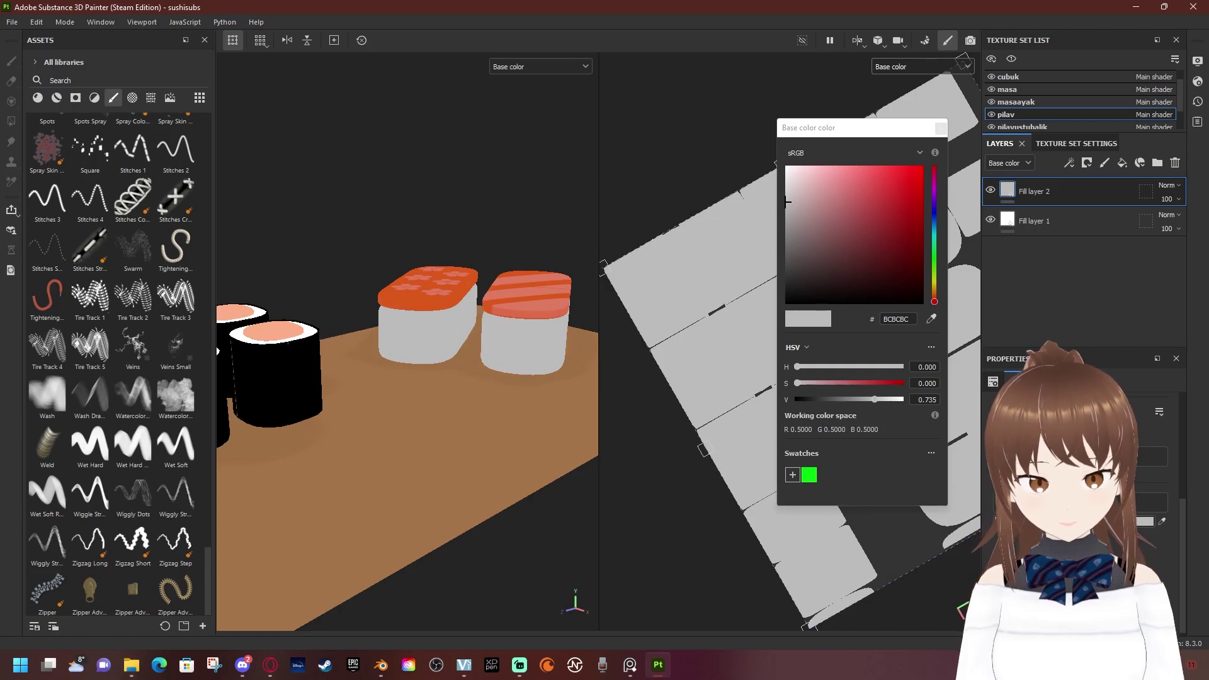
key(Escape)
key(f)
mouse_move(441, 378)
alt+mouse_down()
mouse_move(397, 353)
mouse_move(378, 359)
alt+mouse_up()
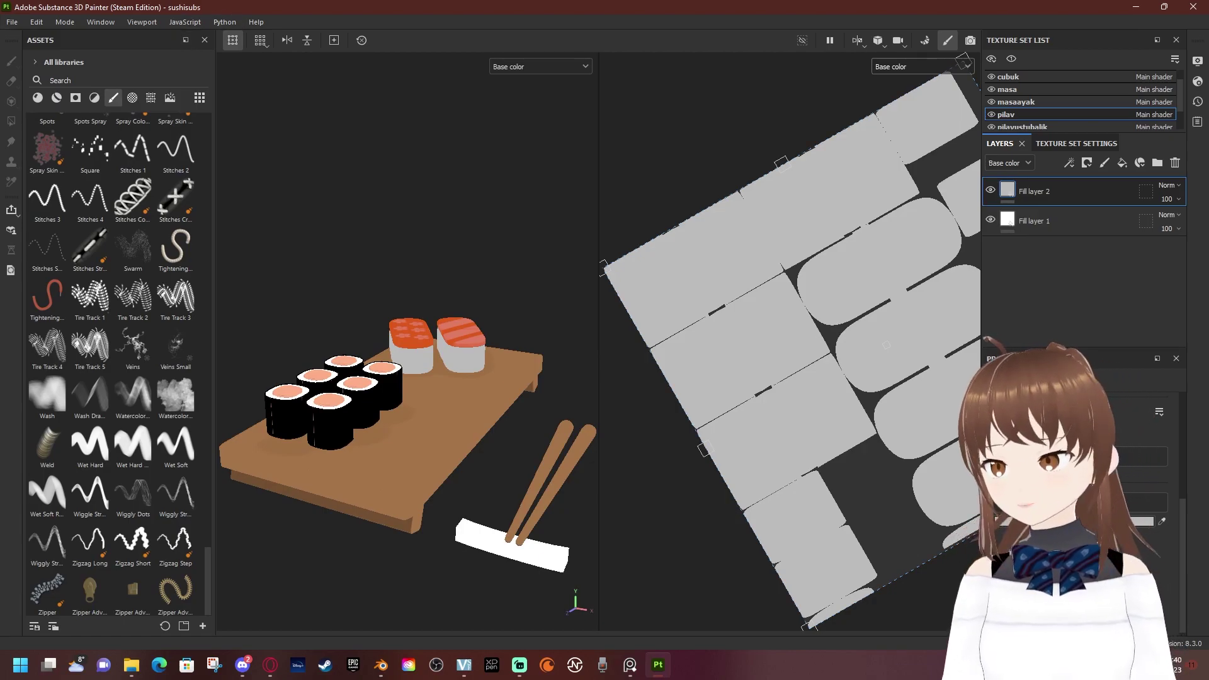
Switch to the masa board texture set and show its texture set settings
click(1008, 89)
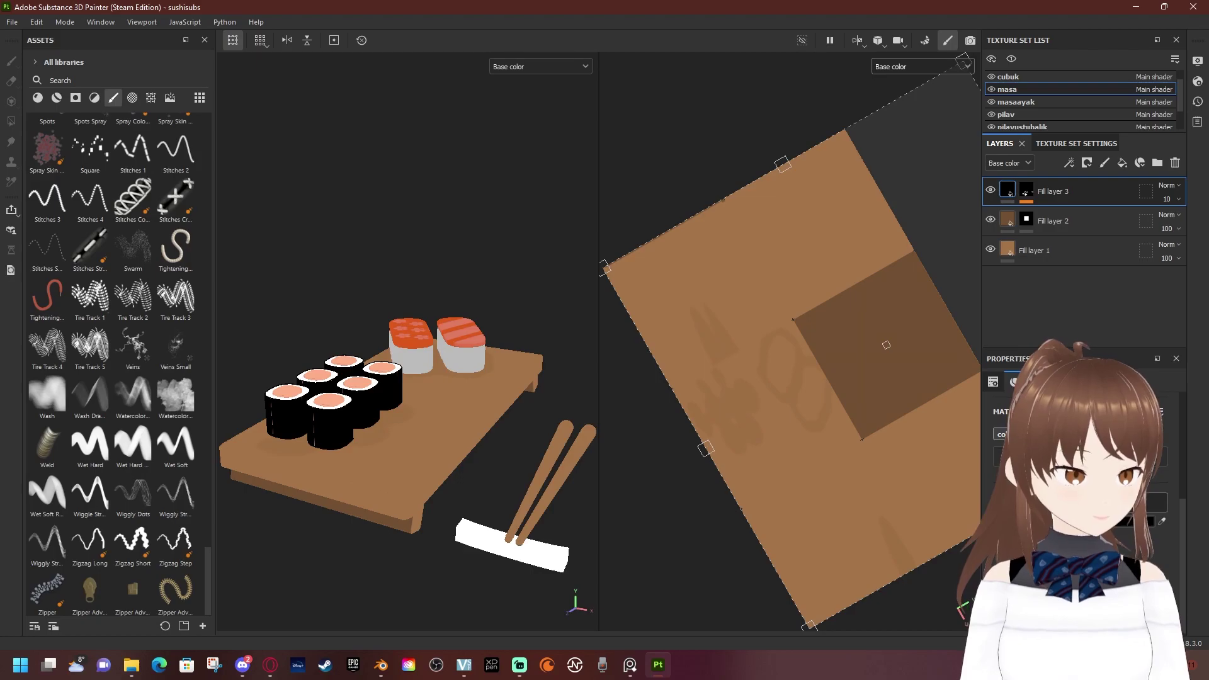
click(1076, 143)
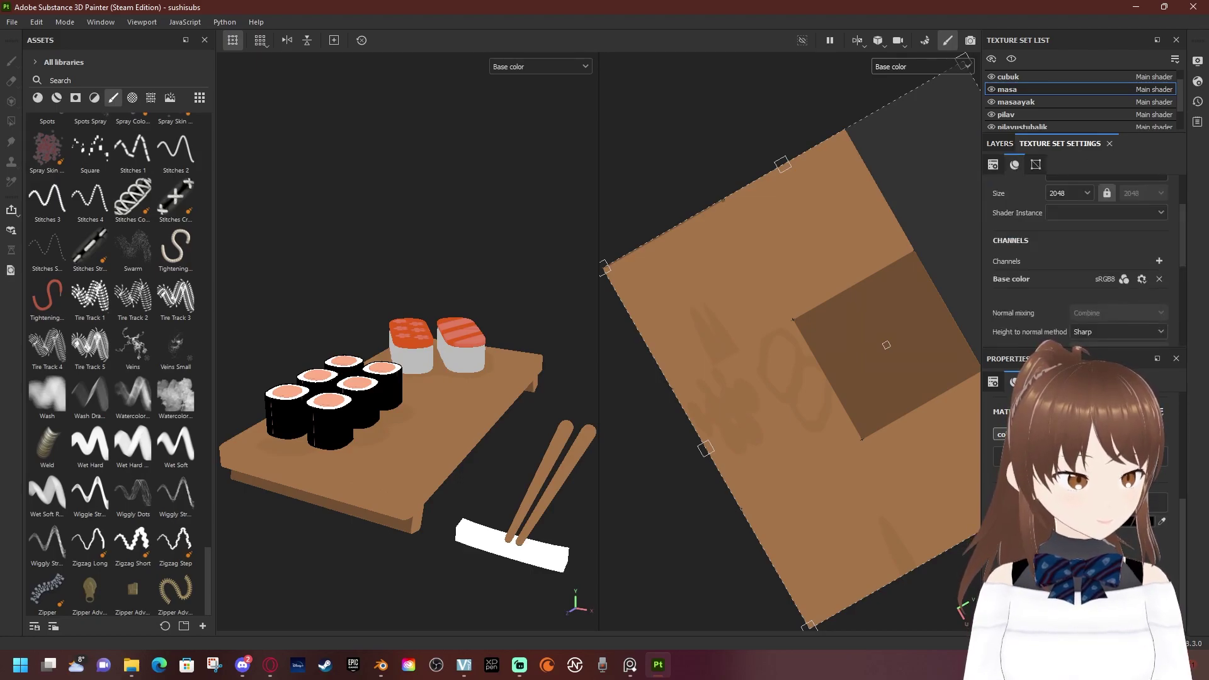
scroll(1077, 265, down, 3)
scroll(1077, 265, down, 1)
Set sushi5.fbx from the 3d cisimler folder as the high-poly mesh for baking
click(1132, 203)
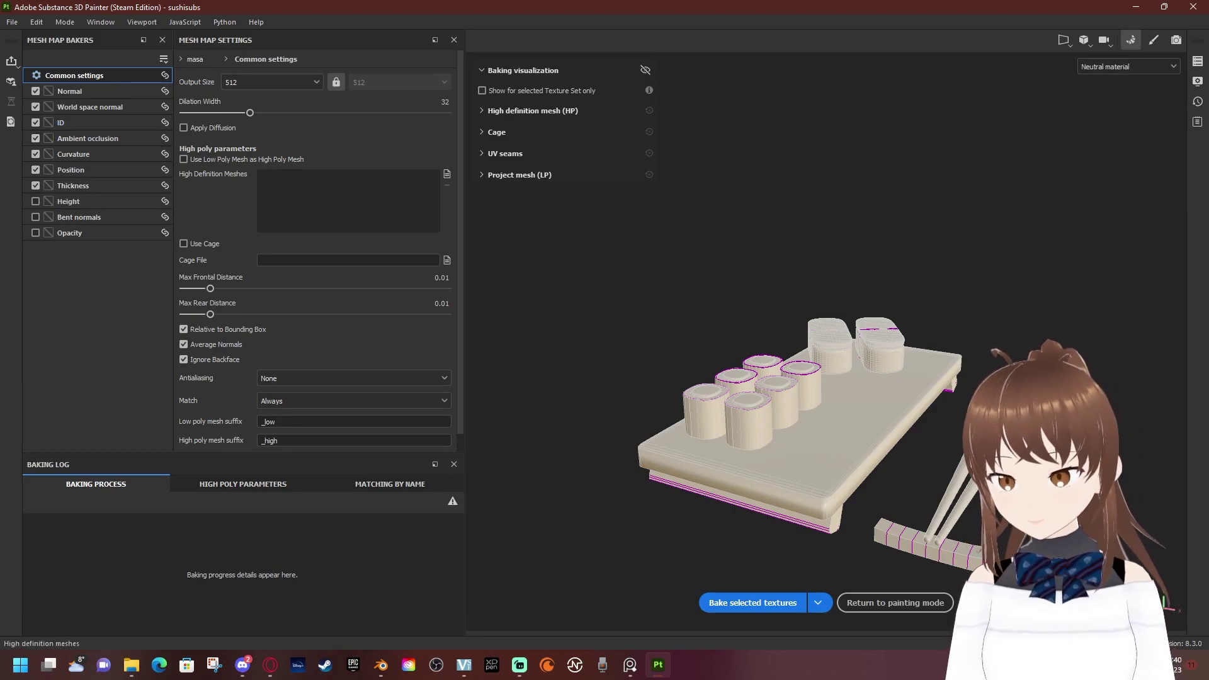
click(447, 173)
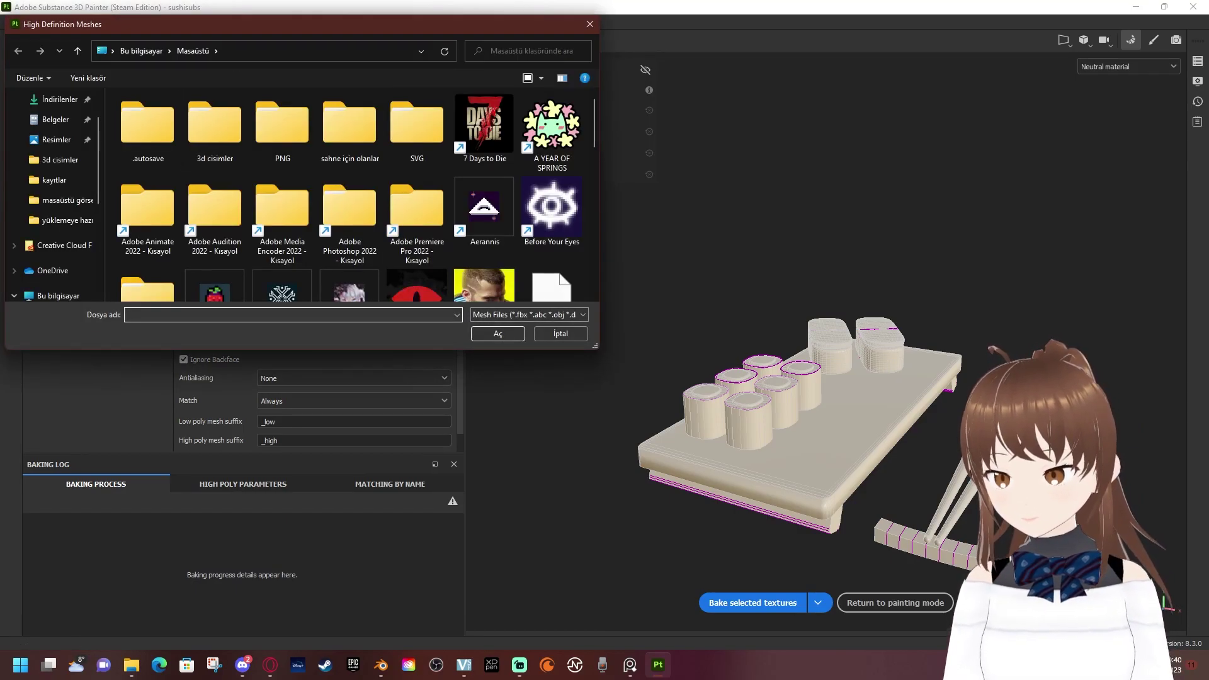
scroll(214, 208, down, 1)
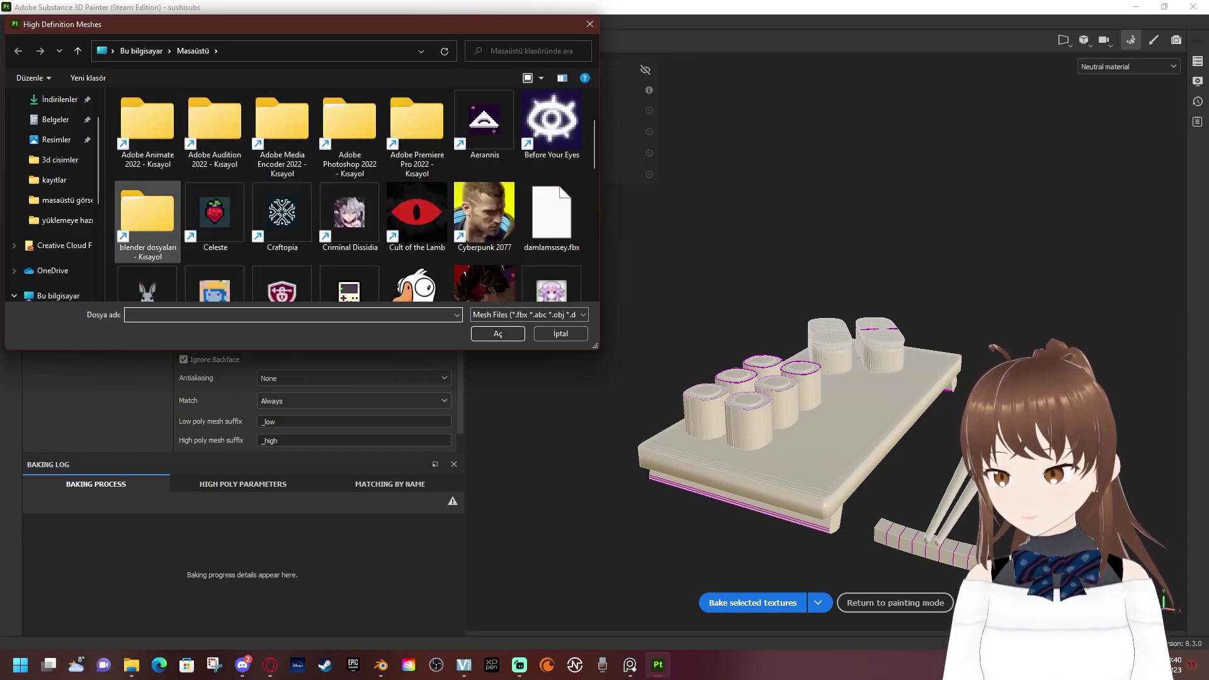
click(350, 132)
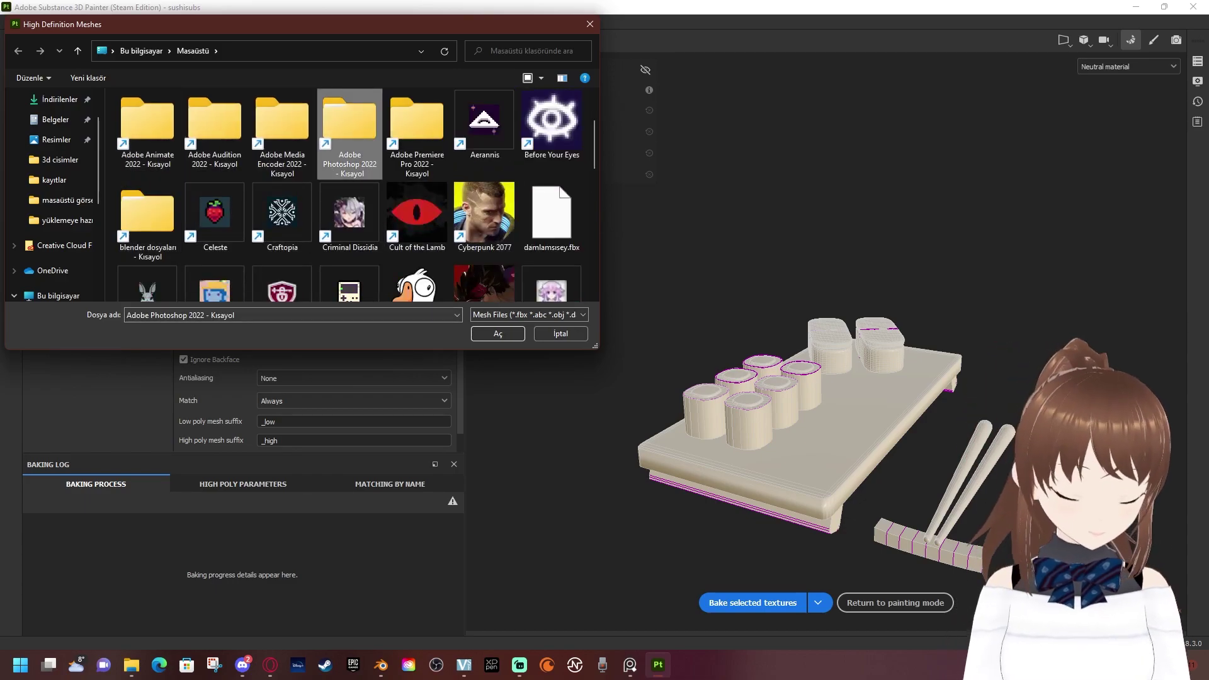
scroll(350, 145, up, 1)
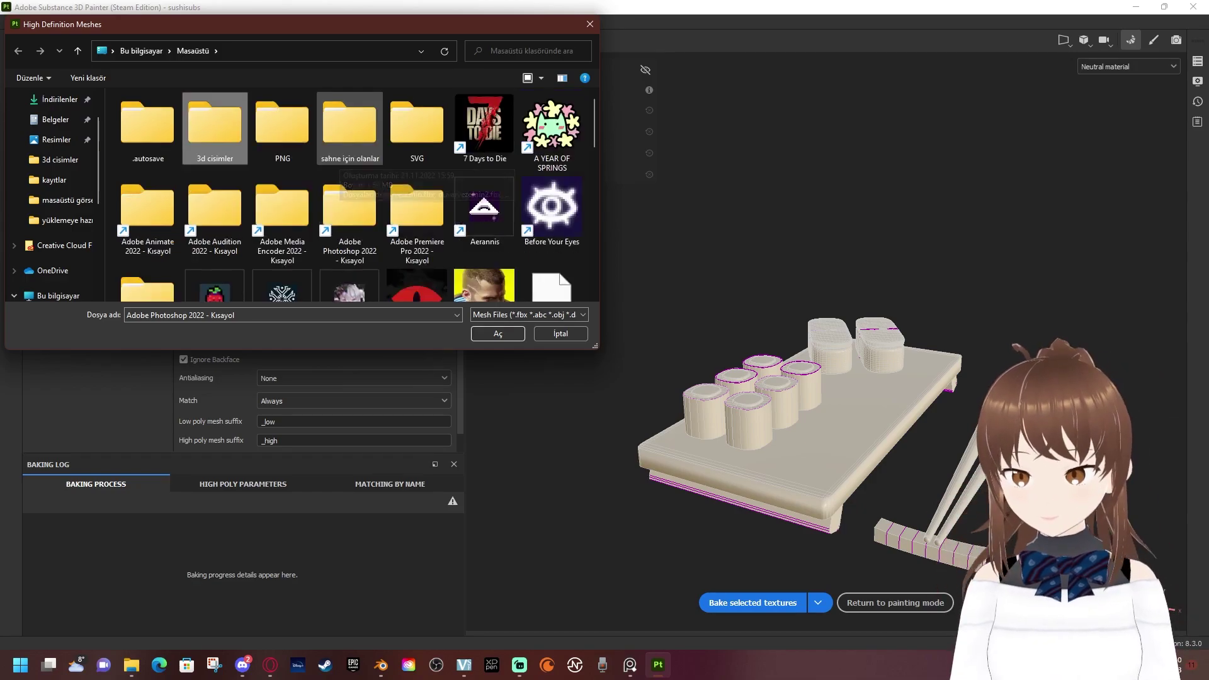
double_click(215, 126)
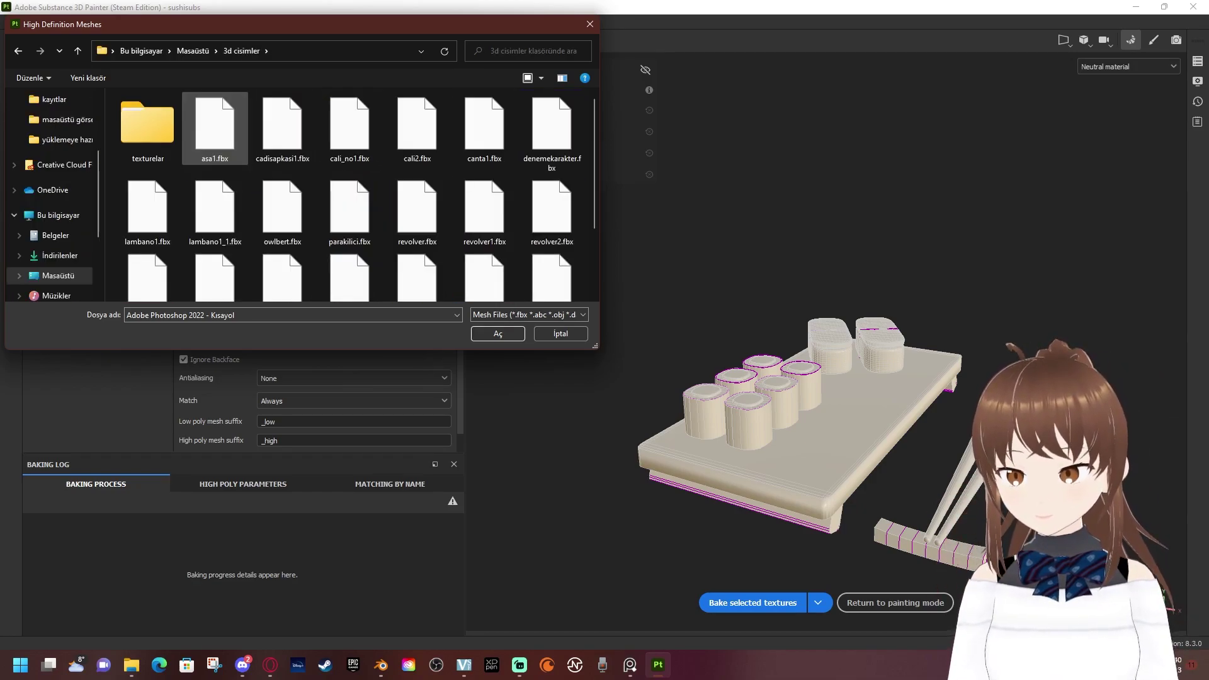
click(416, 208)
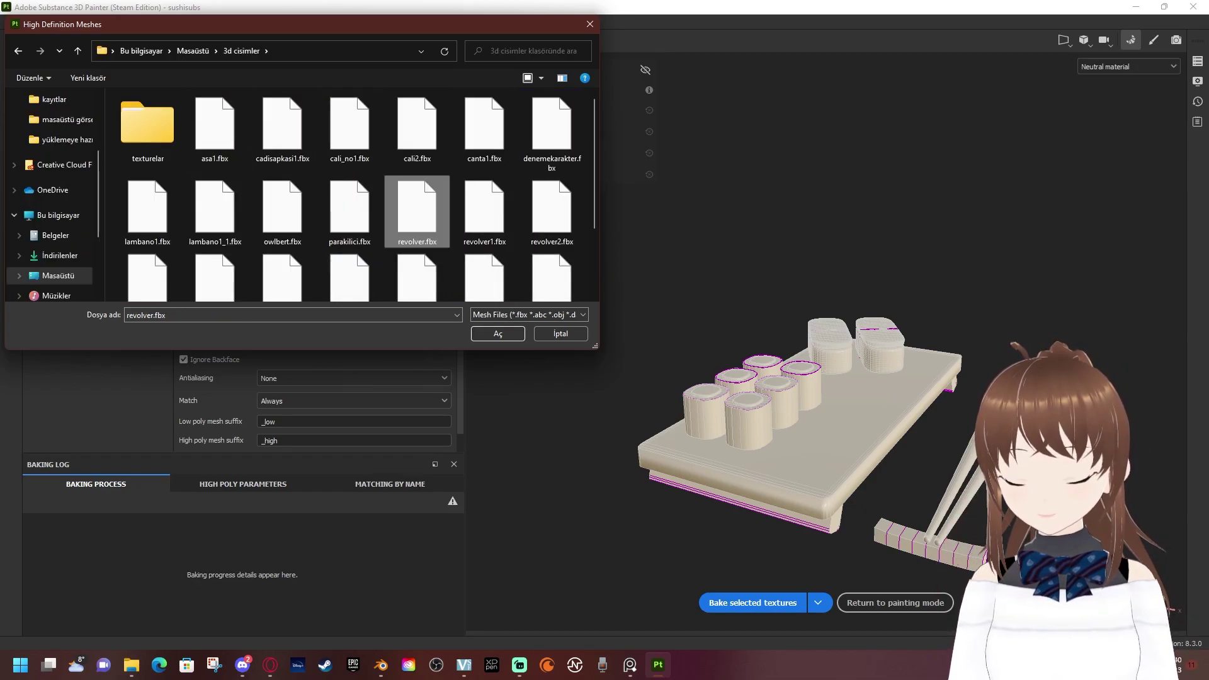
scroll(416, 214, down, 2)
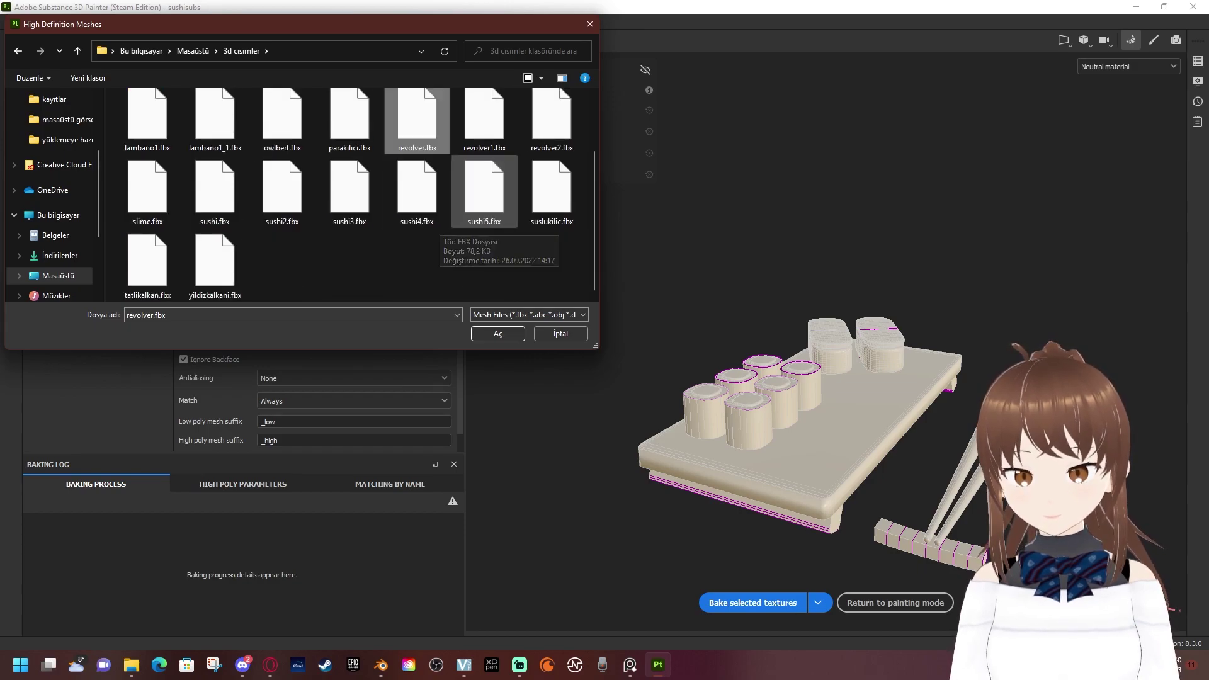
click(484, 189)
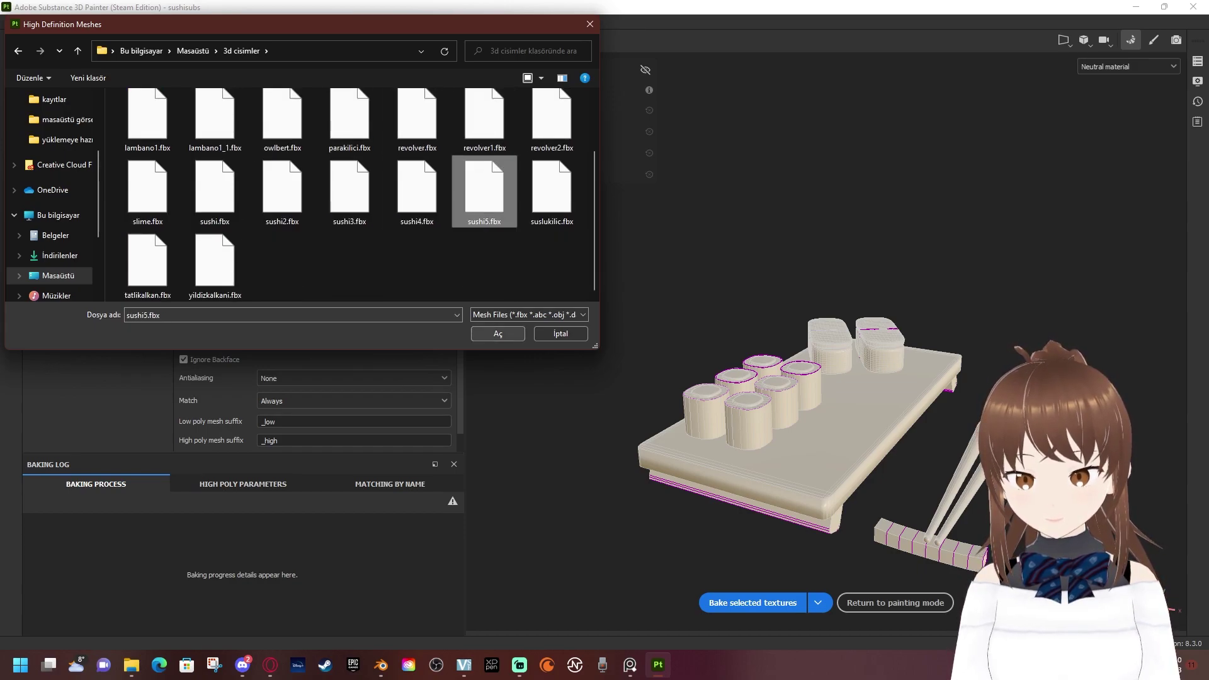
click(497, 334)
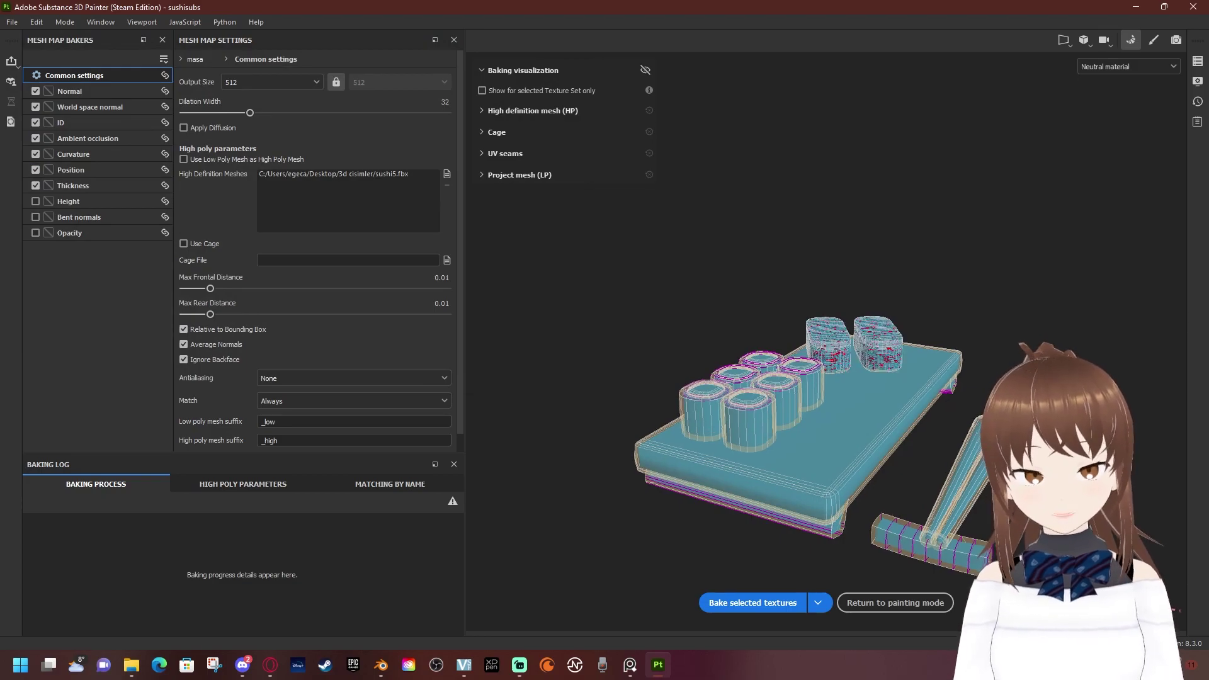
Set the bake output size to 4096
mouse_move(787, 378)
alt+mouse_down()
mouse_move(724, 441)
mouse_move(755, 403)
alt+mouse_up()
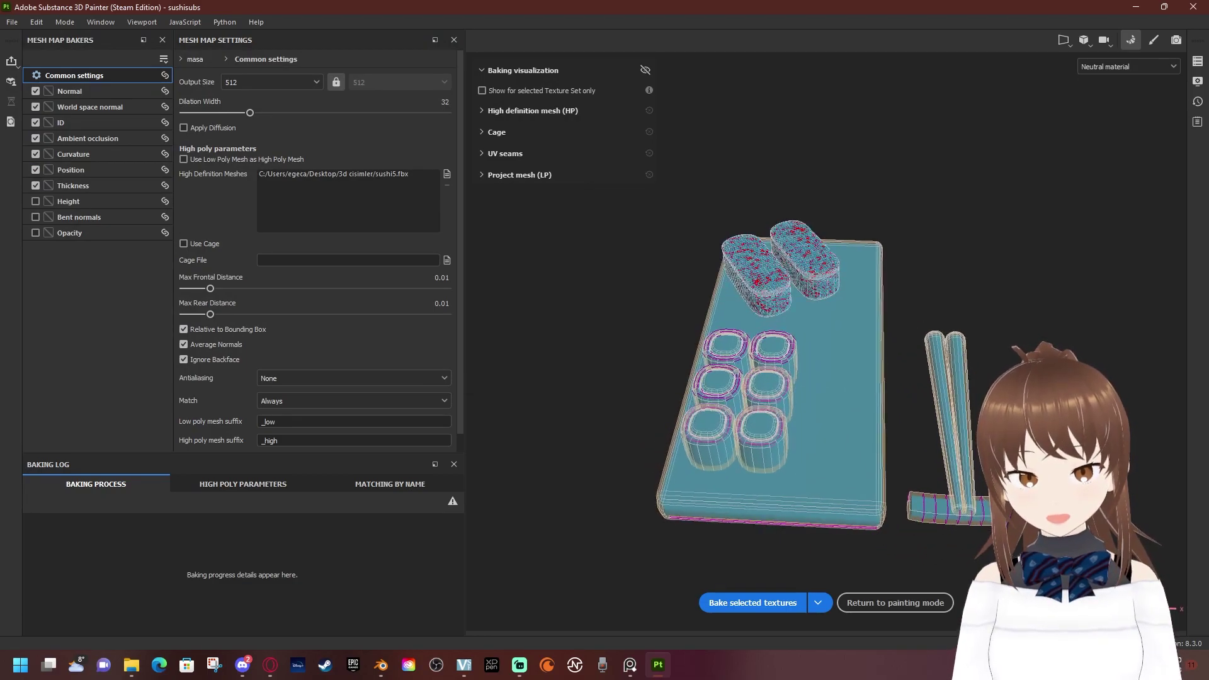
click(271, 82)
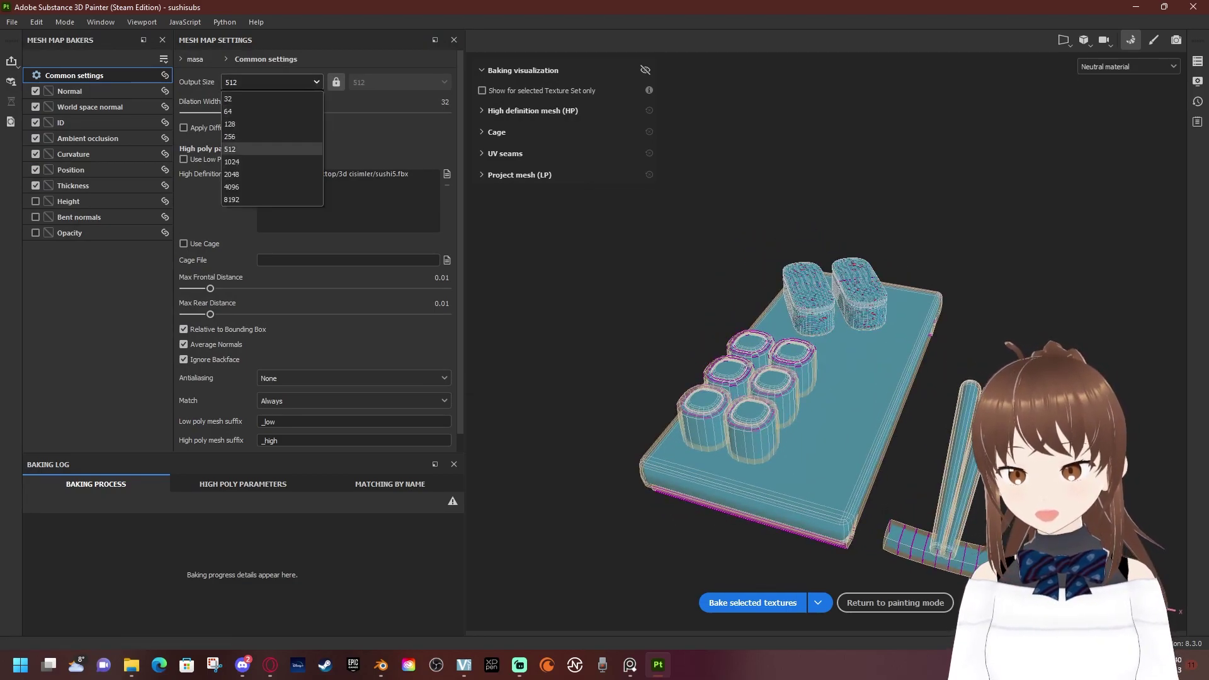
click(270, 200)
click(271, 81)
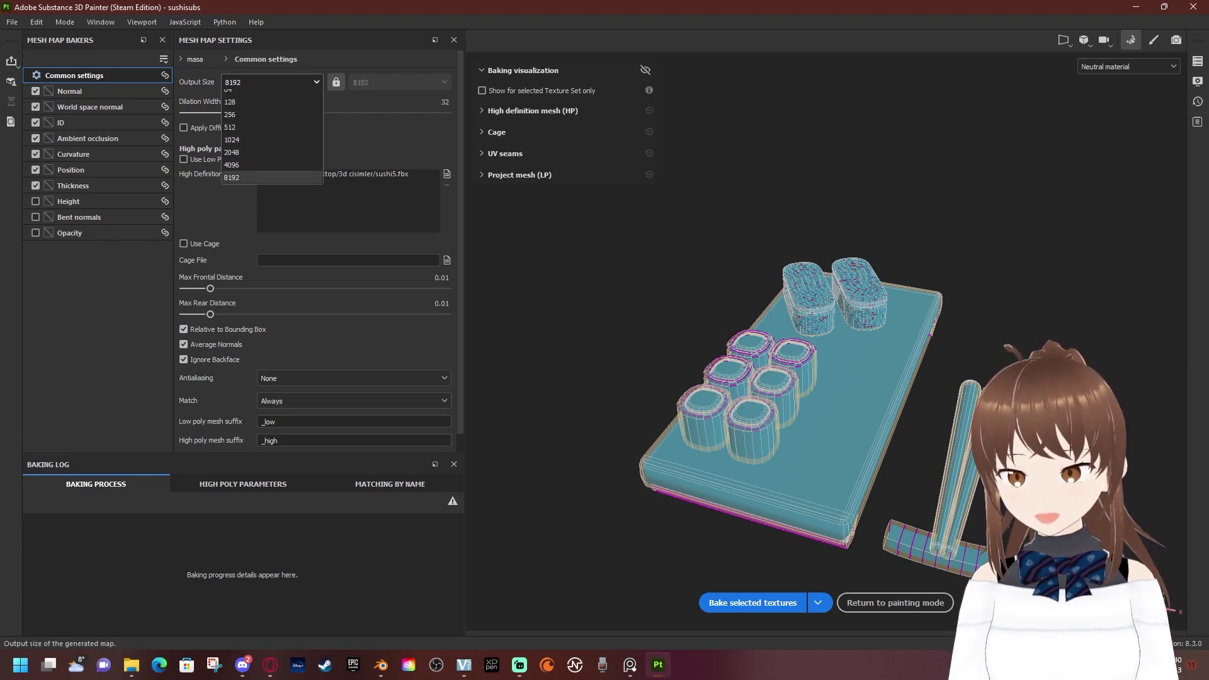
click(270, 187)
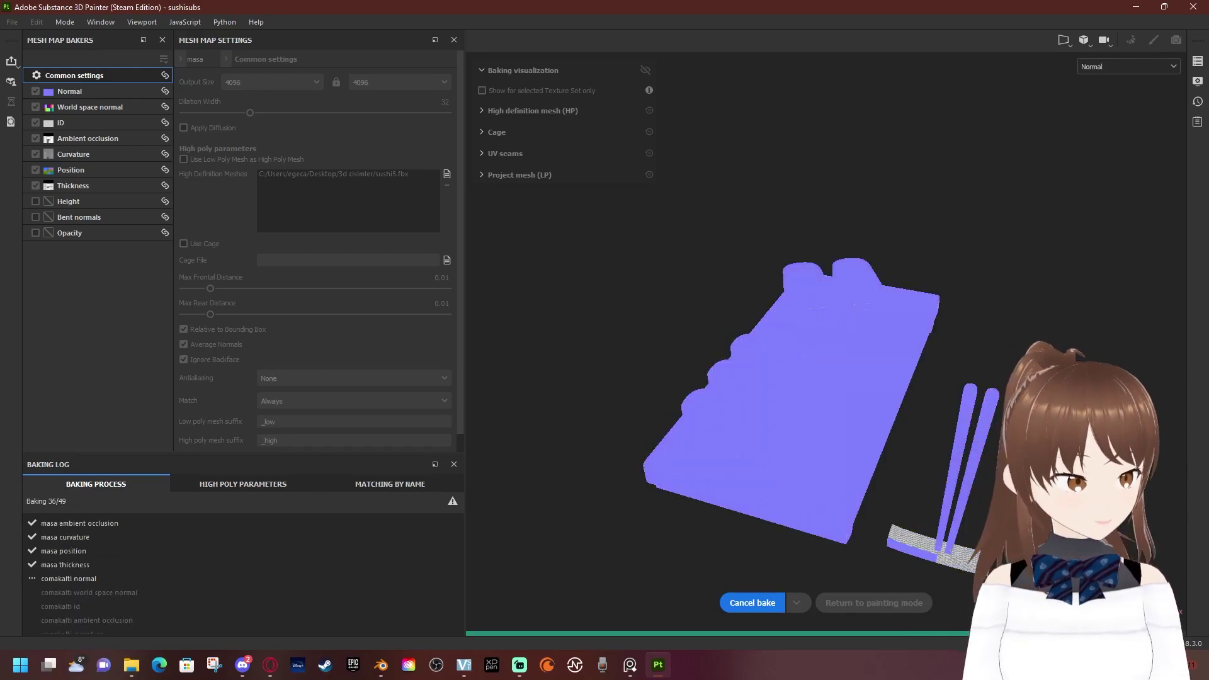
Minimize and restore Painter while the 4096 mesh map bake finishes
key(super+d)
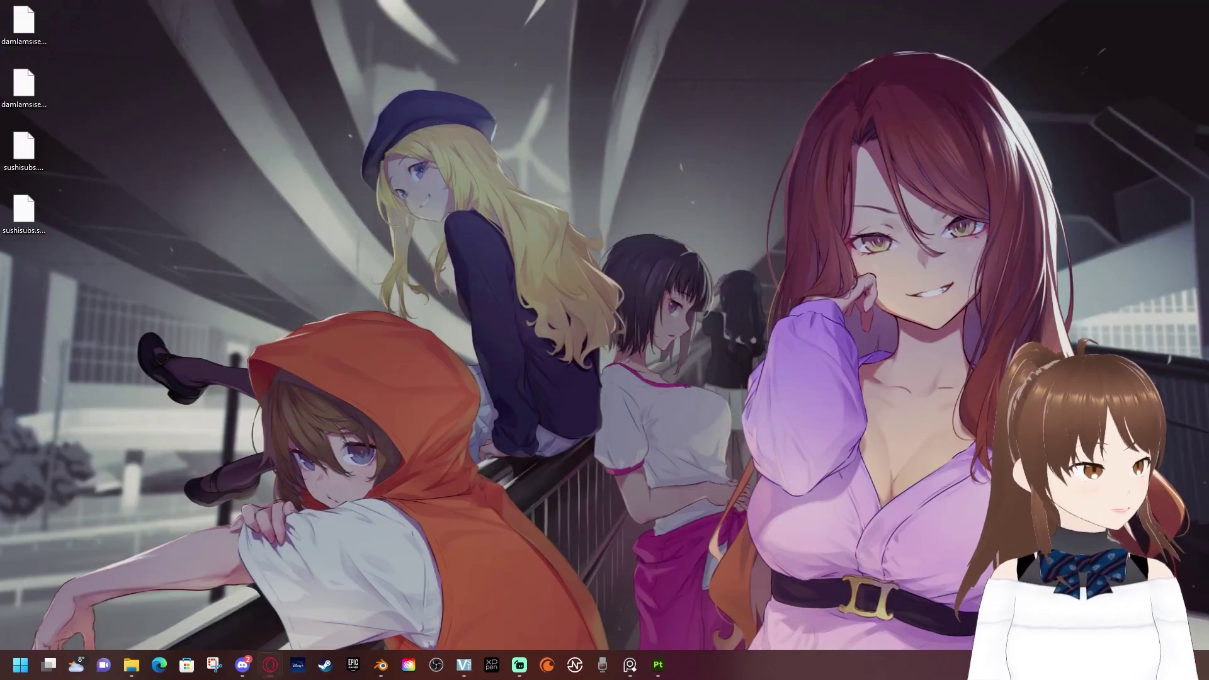
key(super+d)
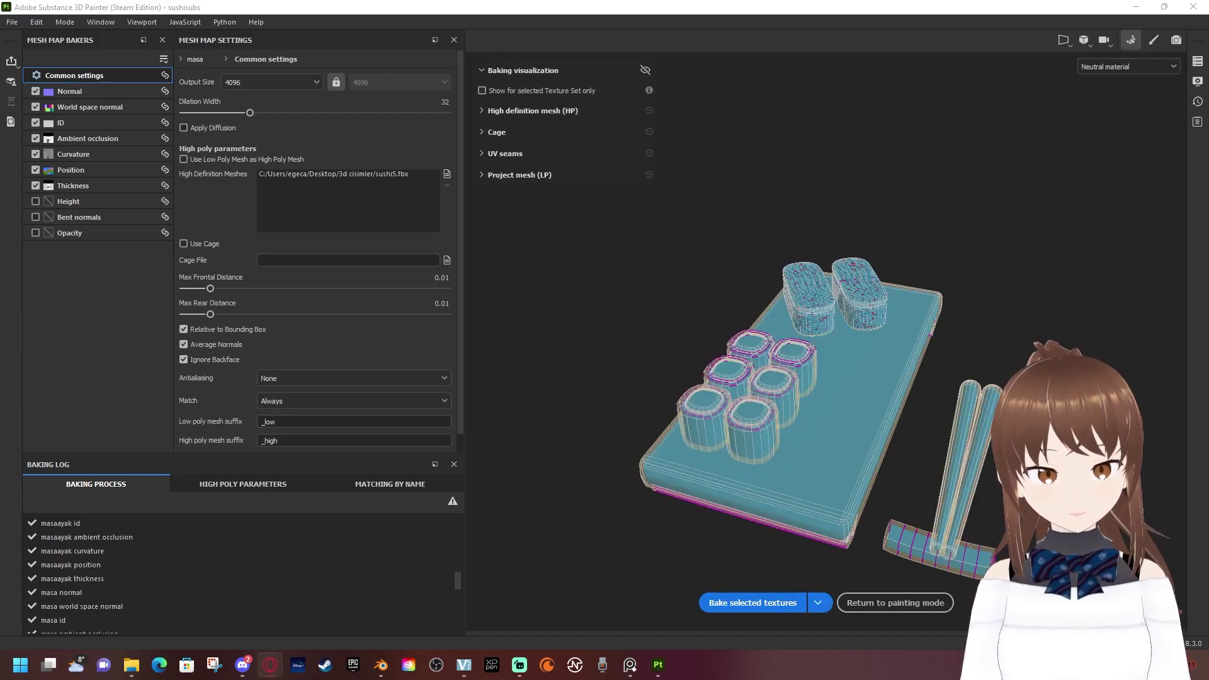
Return to painting and compare Base color and Material views while orbiting the board
click(895, 603)
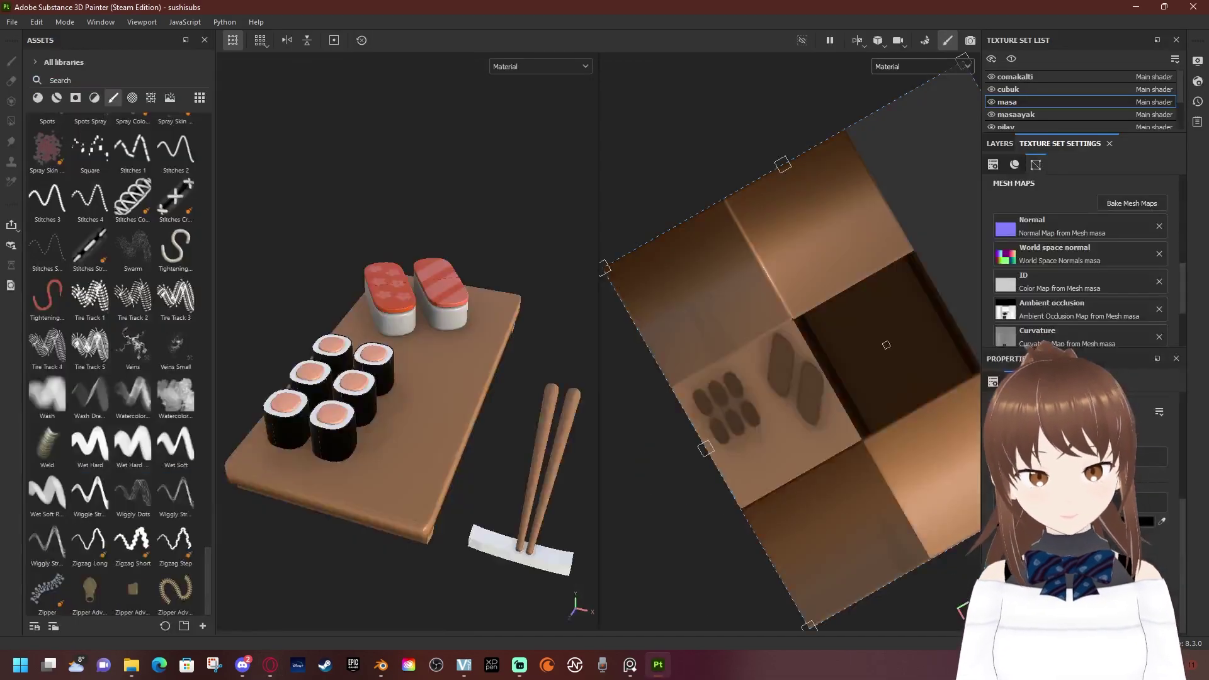
scroll(434, 333, up, 2)
scroll(434, 334, up, 3)
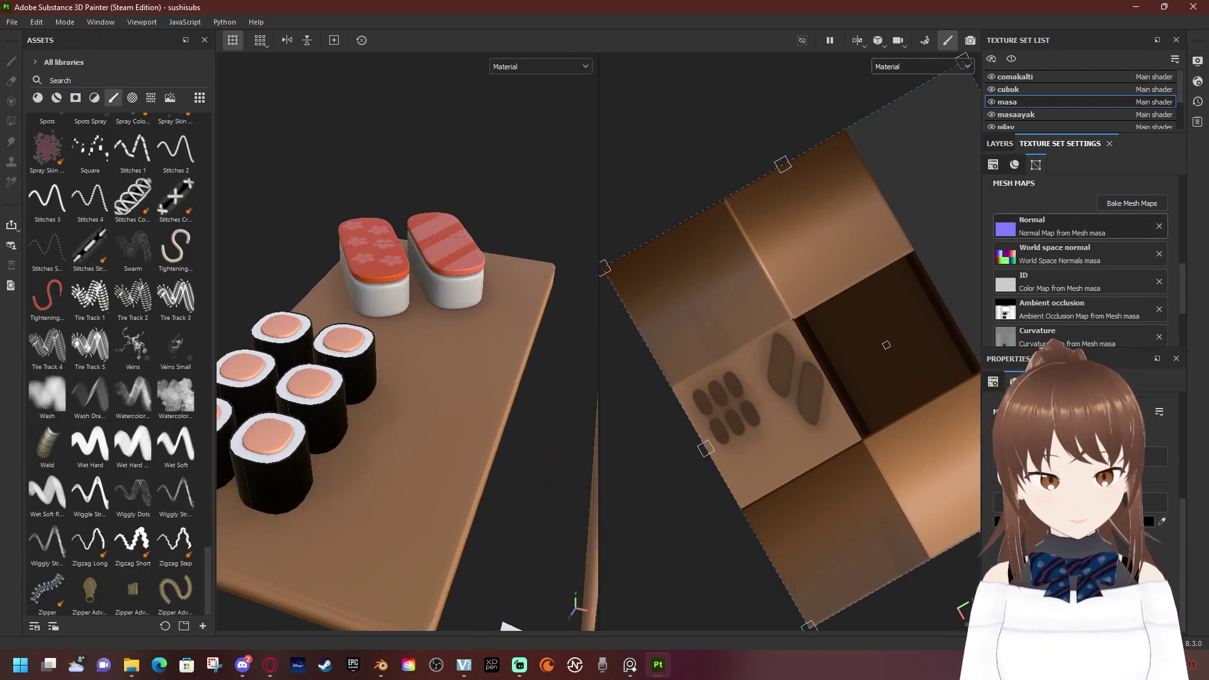
click(540, 66)
click(523, 120)
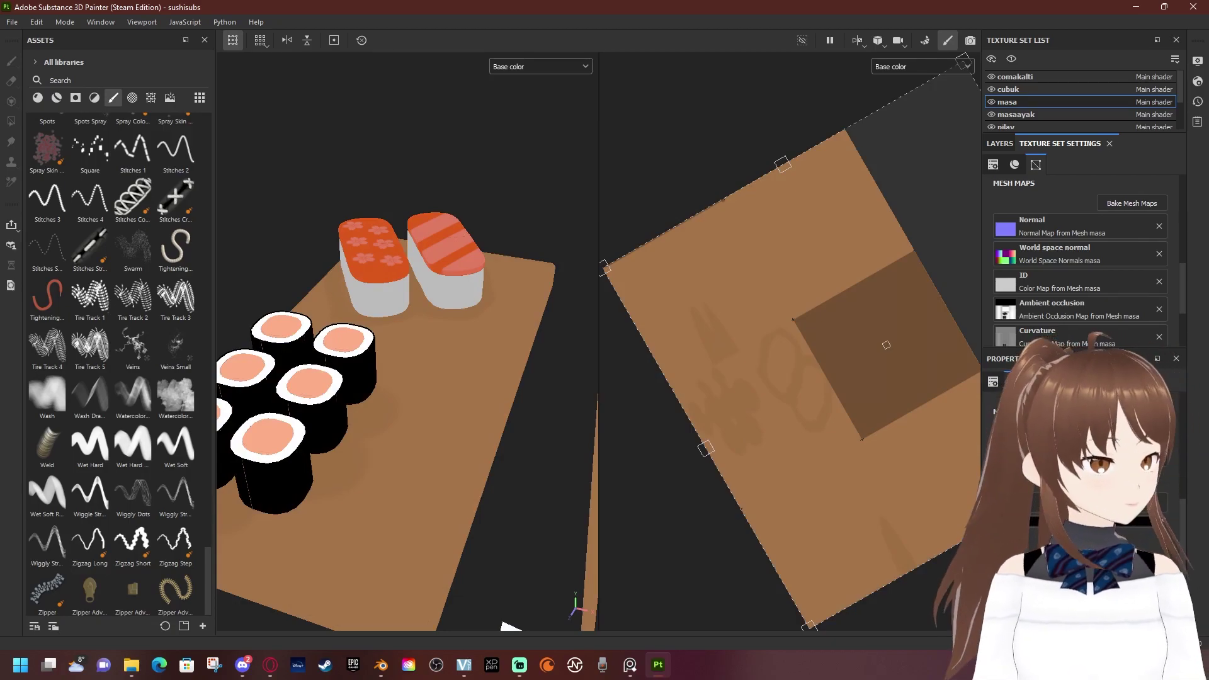
alt+drag(407, 340, 440, 352)
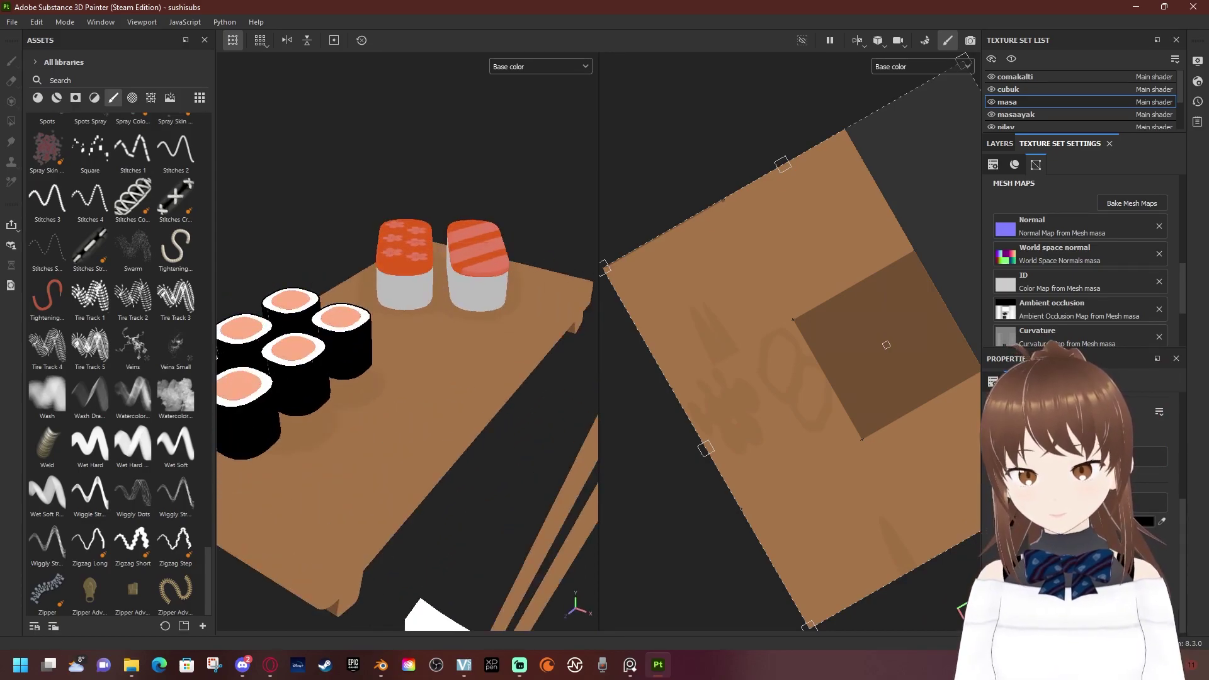
click(540, 66)
click(516, 96)
mouse_move(409, 315)
alt+mouse_down()
mouse_move(441, 327)
mouse_move(428, 340)
mouse_move(491, 346)
alt+mouse_up()
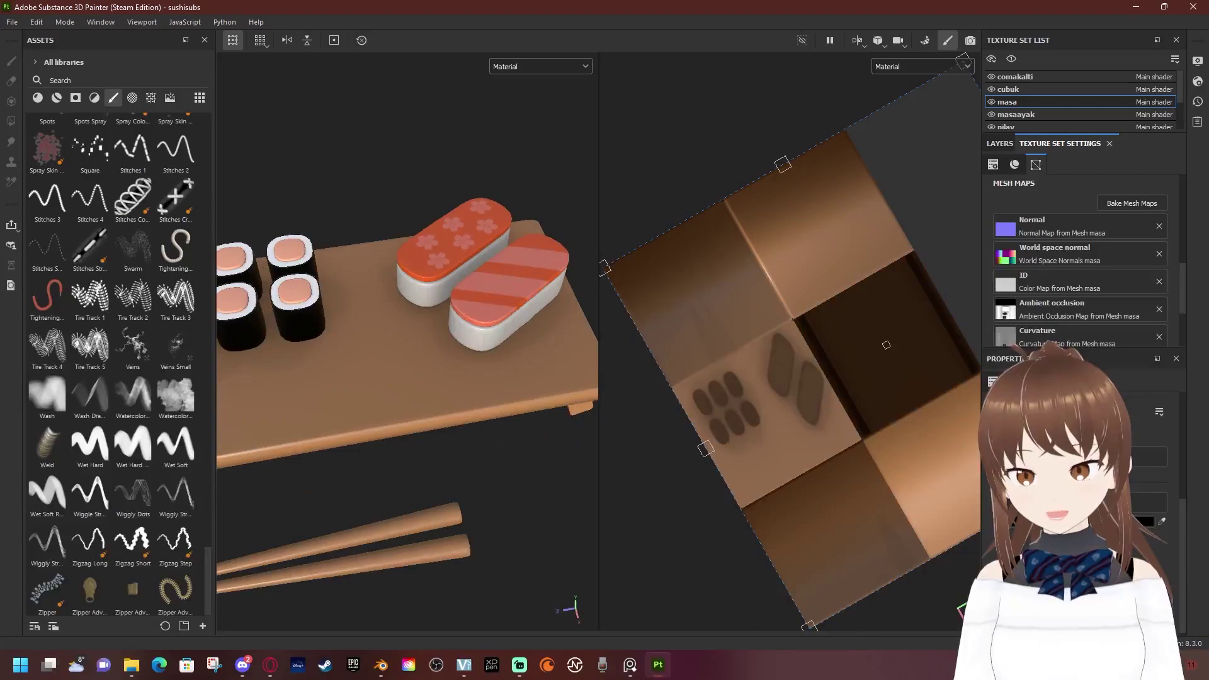
mouse_move(406, 340)
alt+mouse_down()
mouse_move(472, 343)
mouse_move(422, 334)
alt+mouse_up()
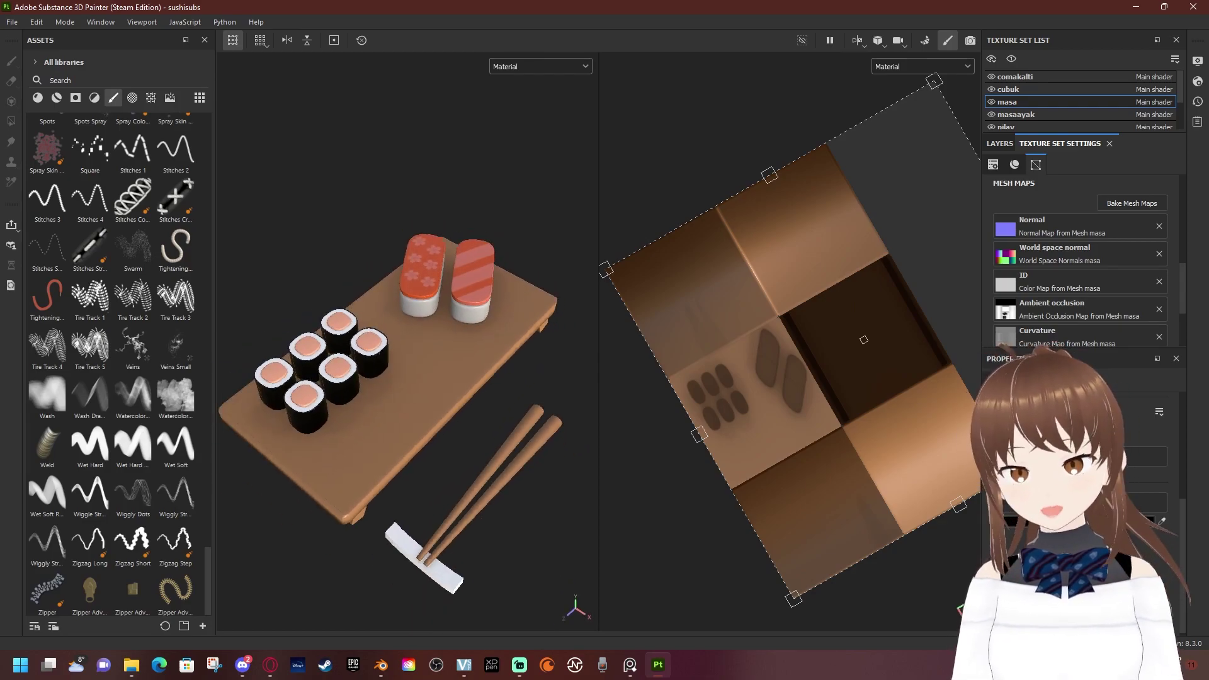
In 3D-only view, compare flat base colour and lit material shading from several angles
key(F2)
scroll(598, 377, up, 1)
scroll(598, 378, up, 2)
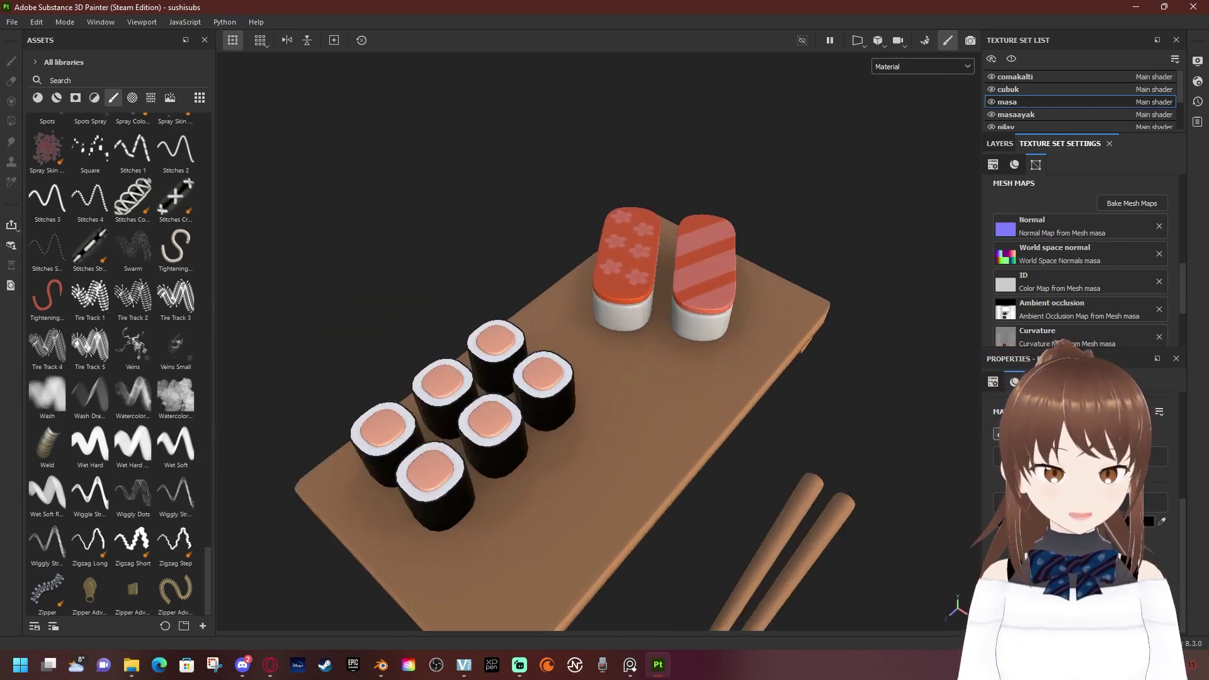
alt+drag(415, 333, 416, 302)
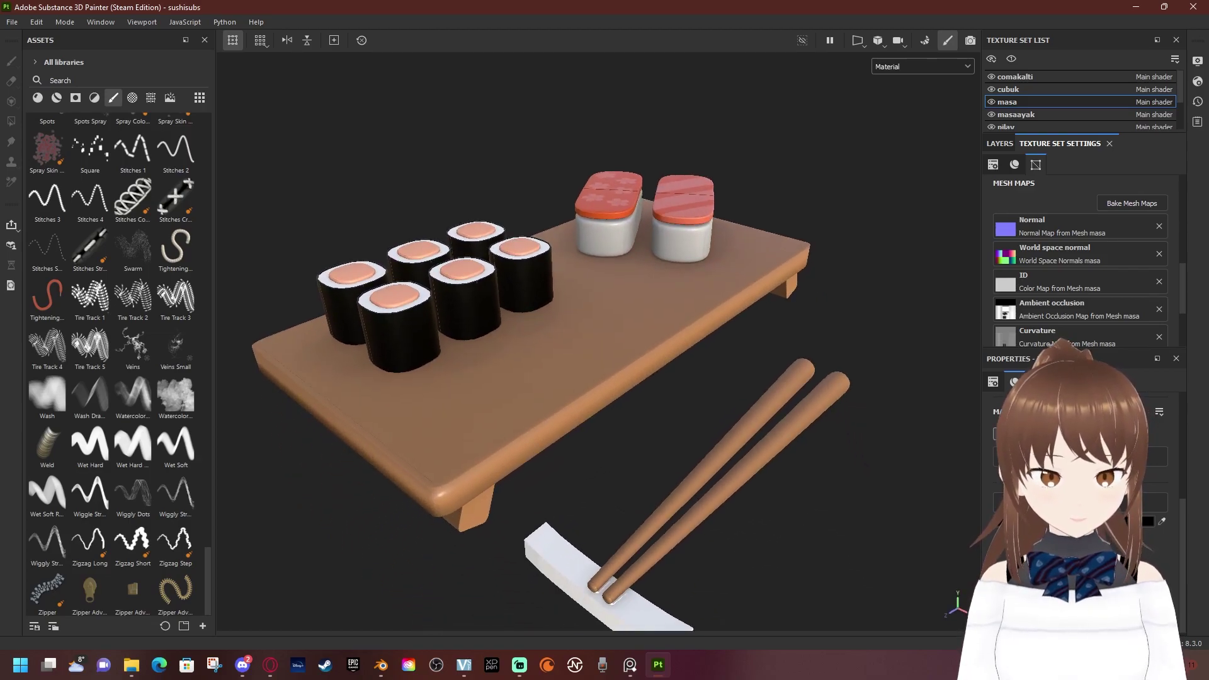
click(922, 66)
click(907, 120)
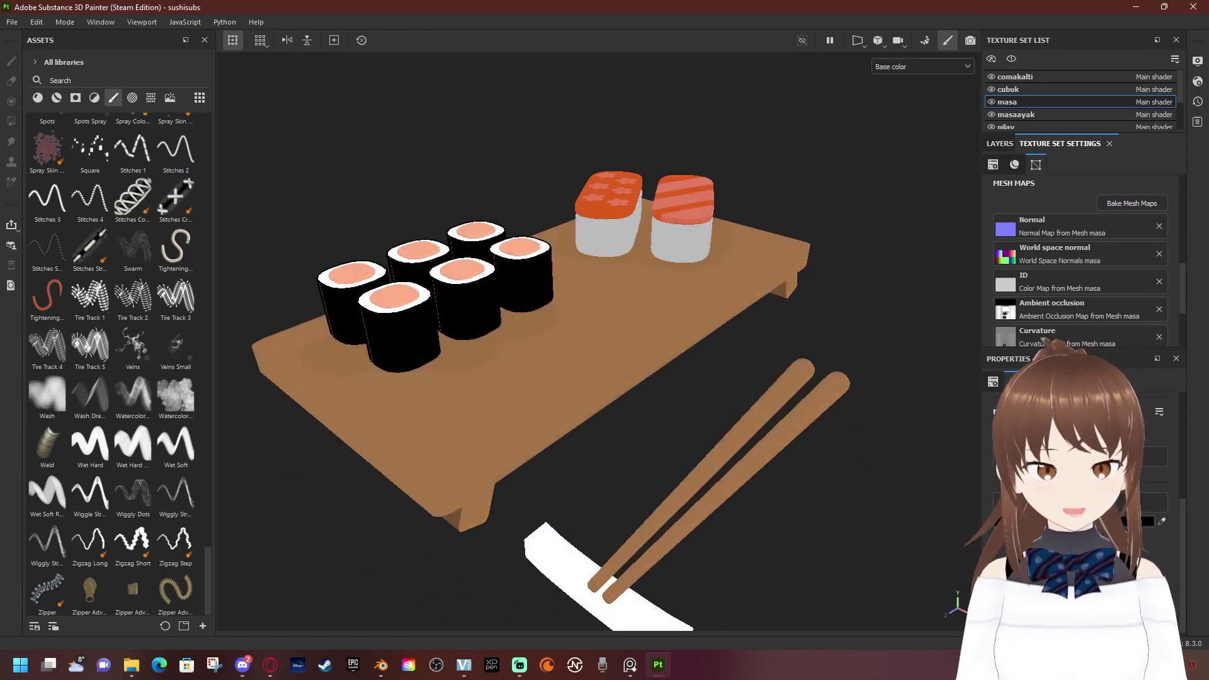
click(922, 66)
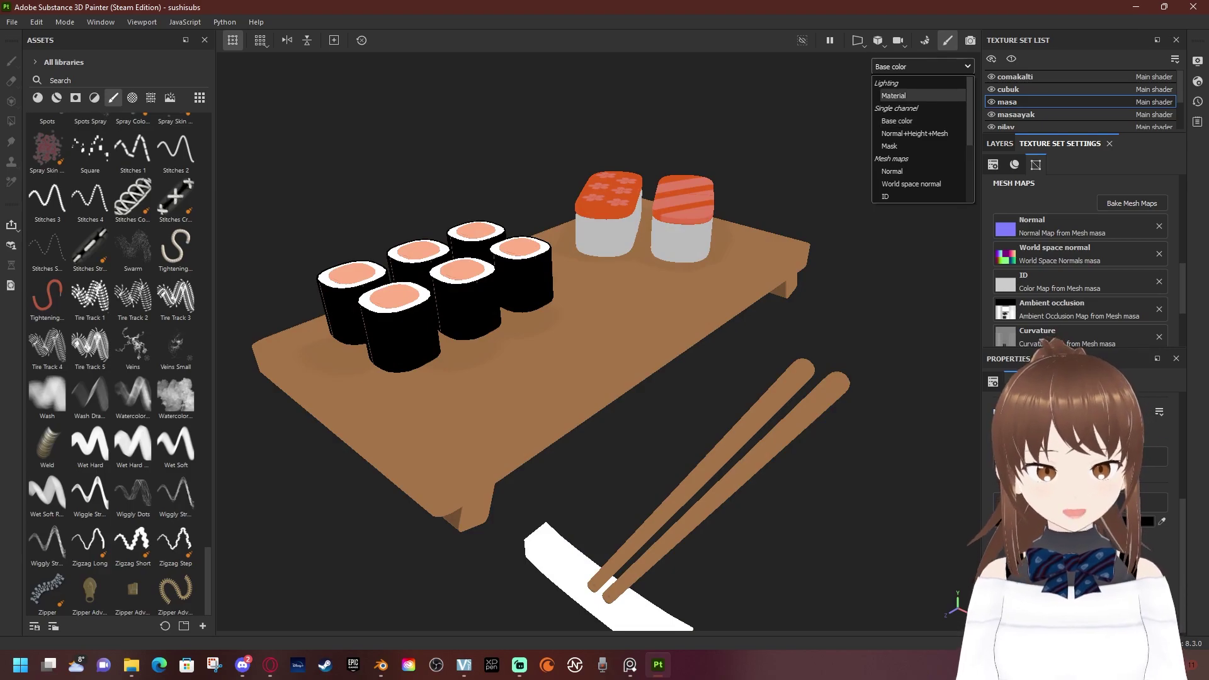
click(893, 95)
alt+drag(567, 315, 504, 284)
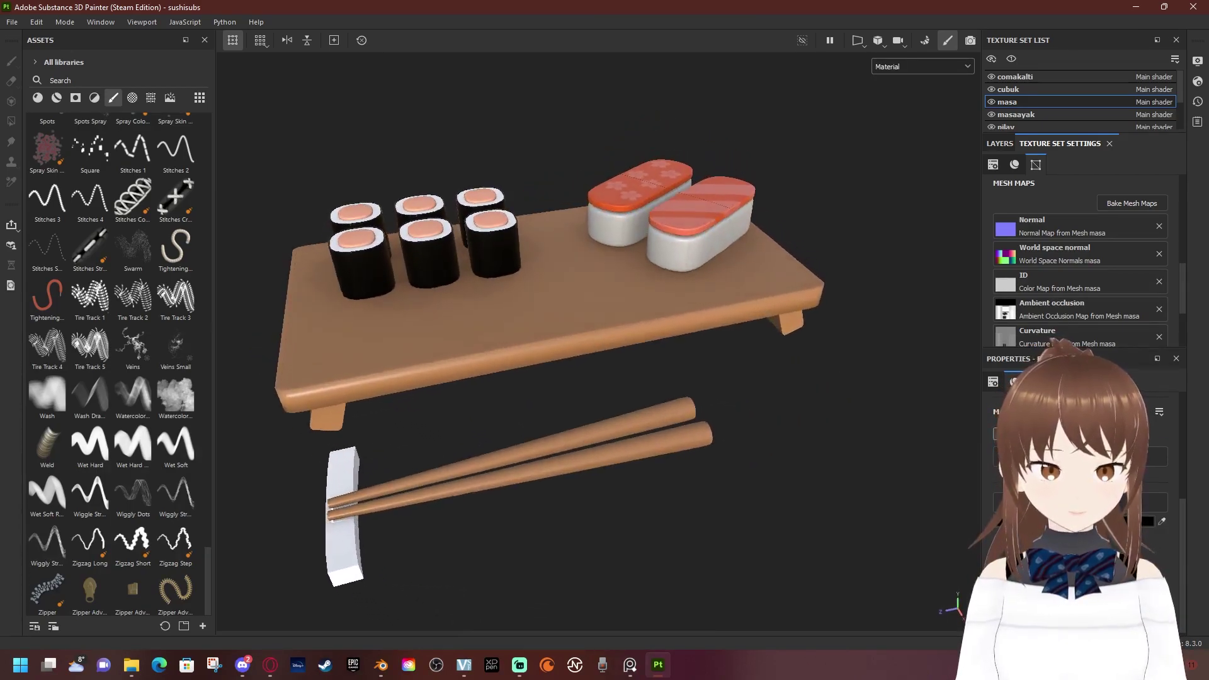
mouse_move(567, 315)
alt+mouse_down()
mouse_move(605, 303)
mouse_move(604, 390)
alt+mouse_up()
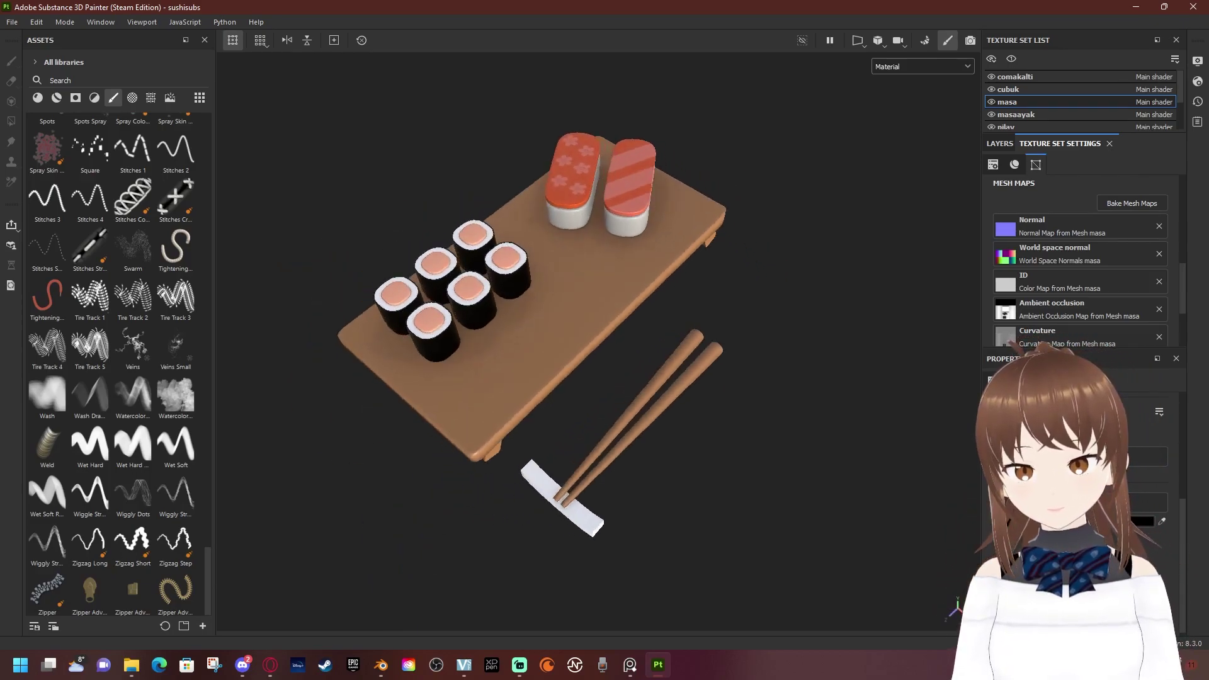
mouse_move(567, 314)
alt+mouse_down()
mouse_move(592, 277)
mouse_move(566, 239)
alt+mouse_up()
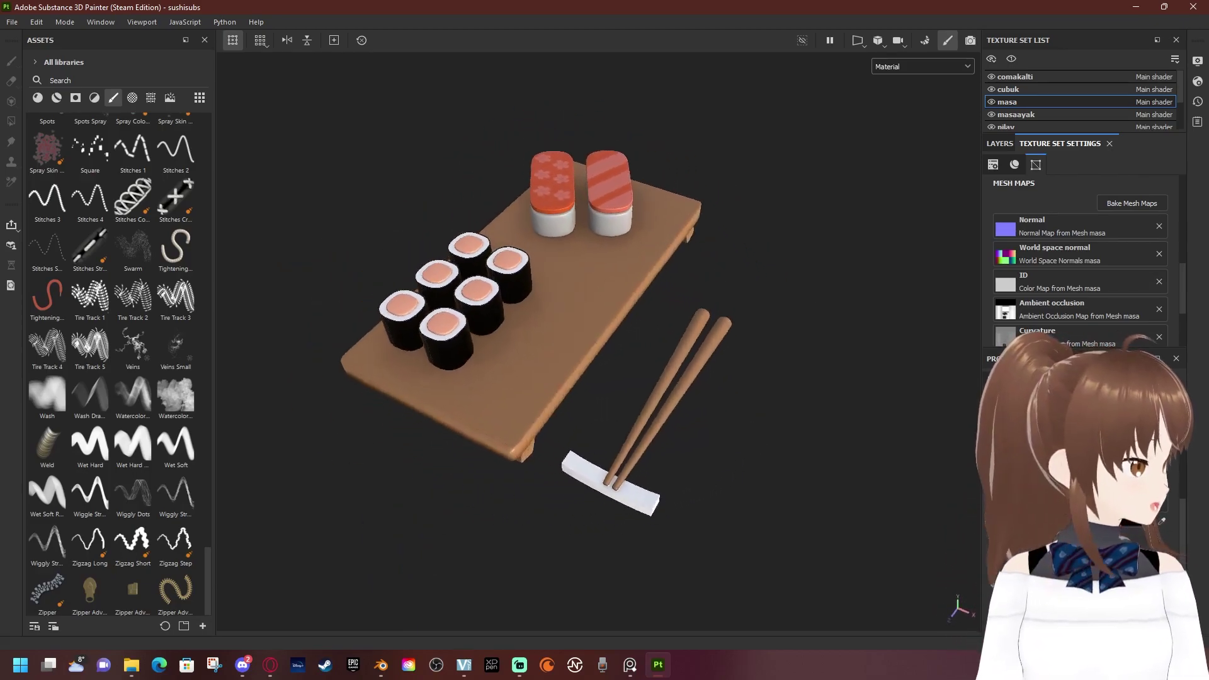
mouse_move(567, 315)
alt+mouse_down()
mouse_move(629, 340)
mouse_move(586, 327)
mouse_move(604, 337)
alt+mouse_up()
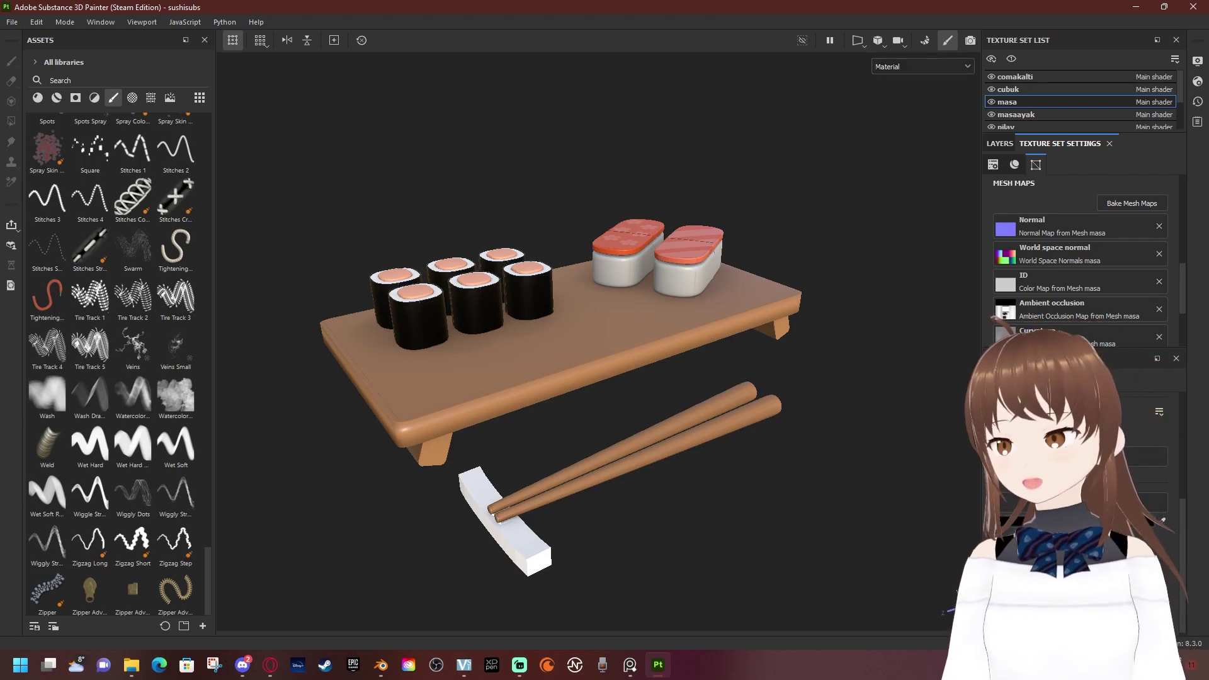
key(alt+f)
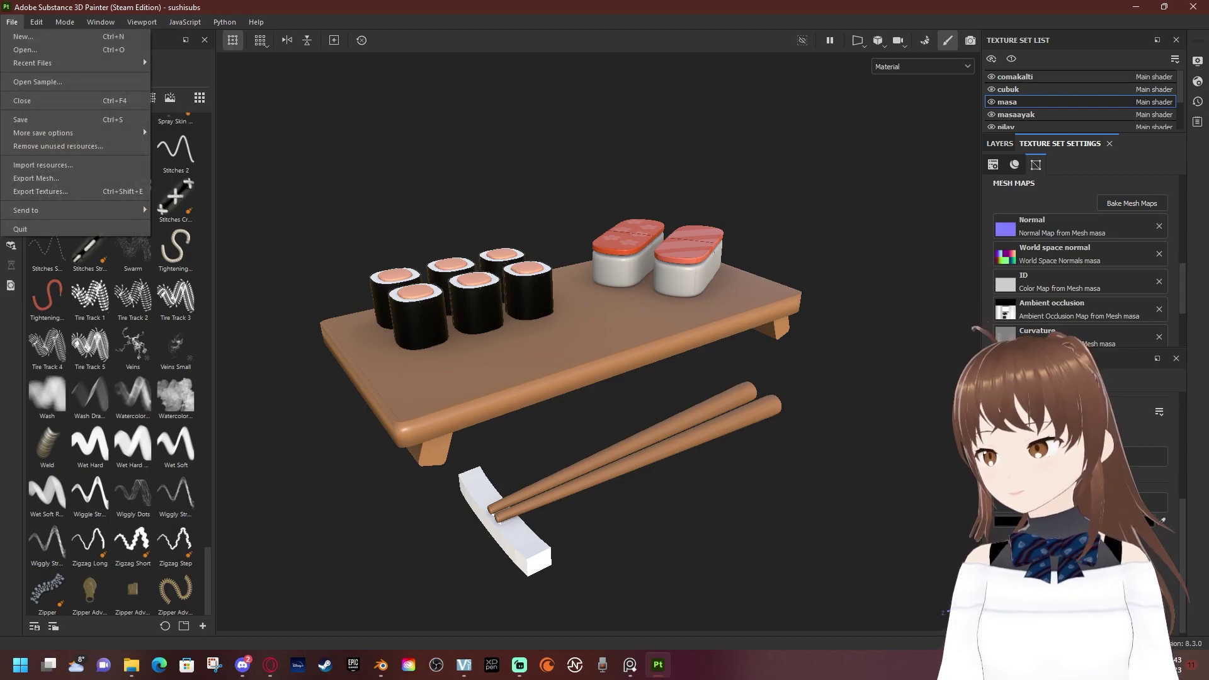
Set the export output directory to a new 'suşi' folder in Desktop/3d cisimler/texturelar
key(Escape)
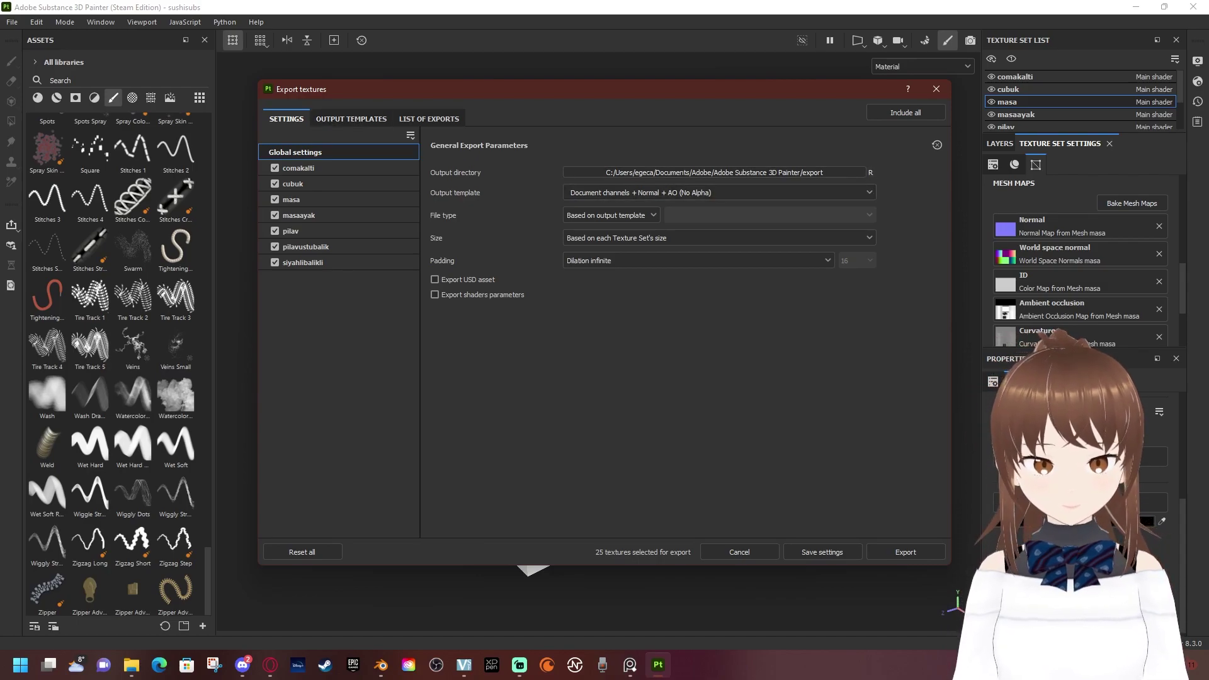
click(714, 172)
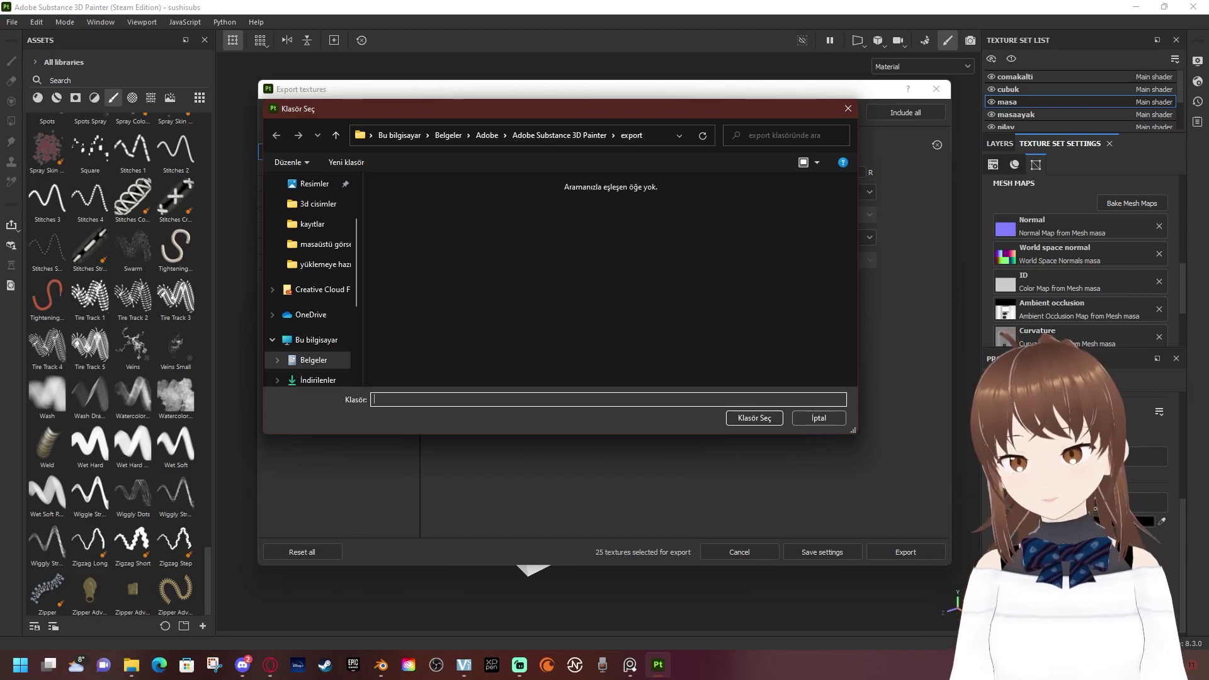
click(318, 203)
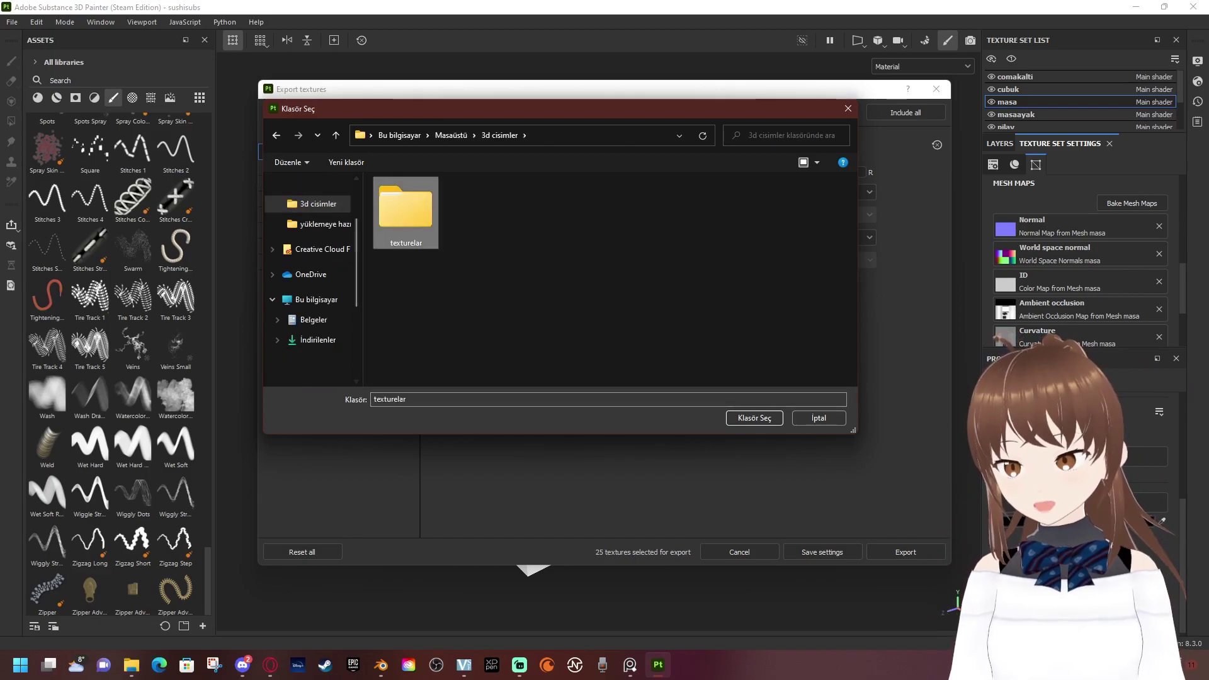
double_click(404, 208)
right_click(567, 299)
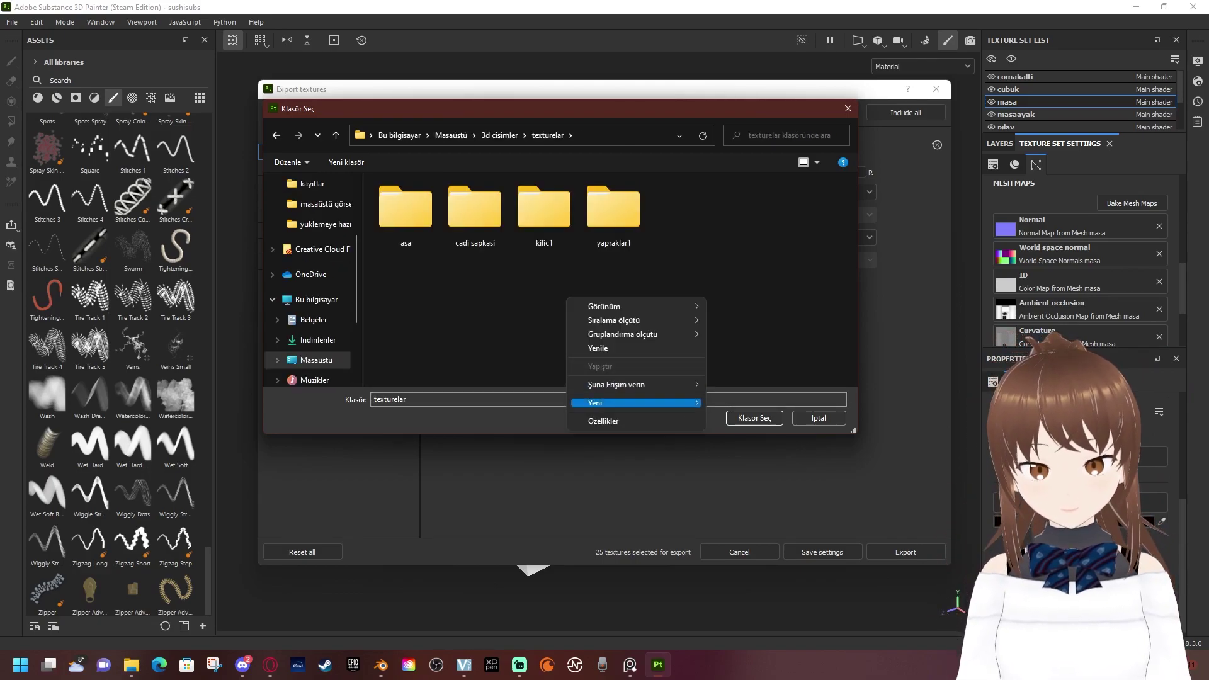
mouse_move(636, 402)
click(734, 404)
text(suşi)
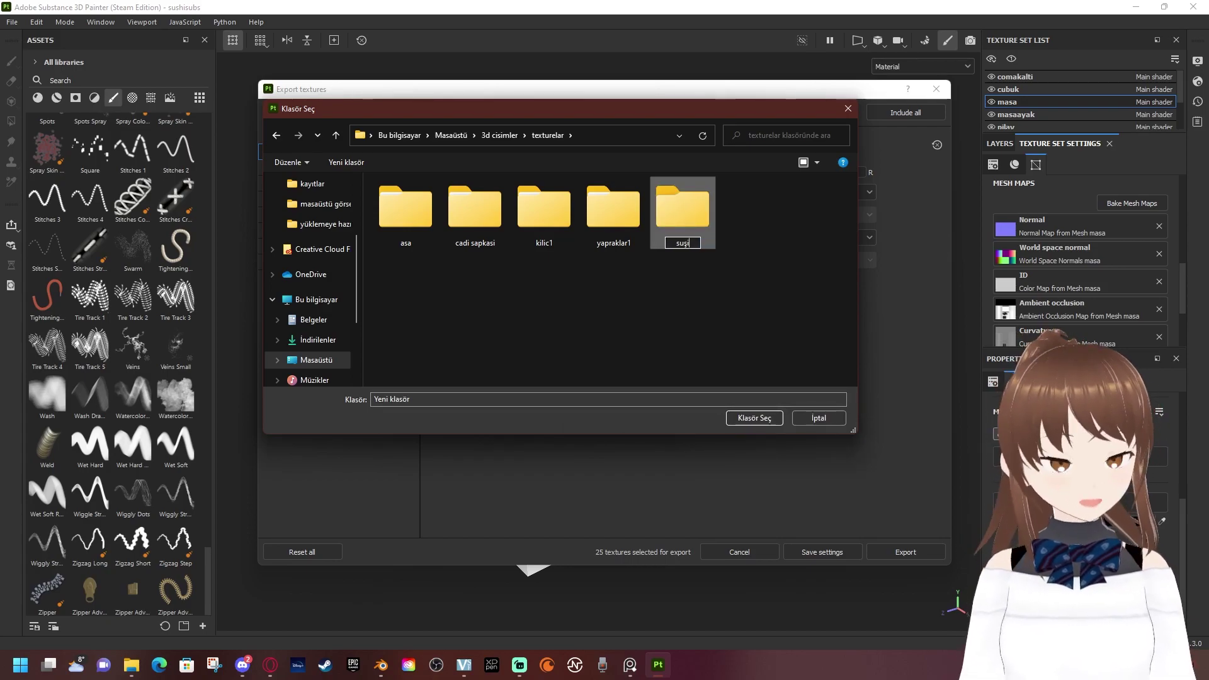
key(Return)
key(Return)
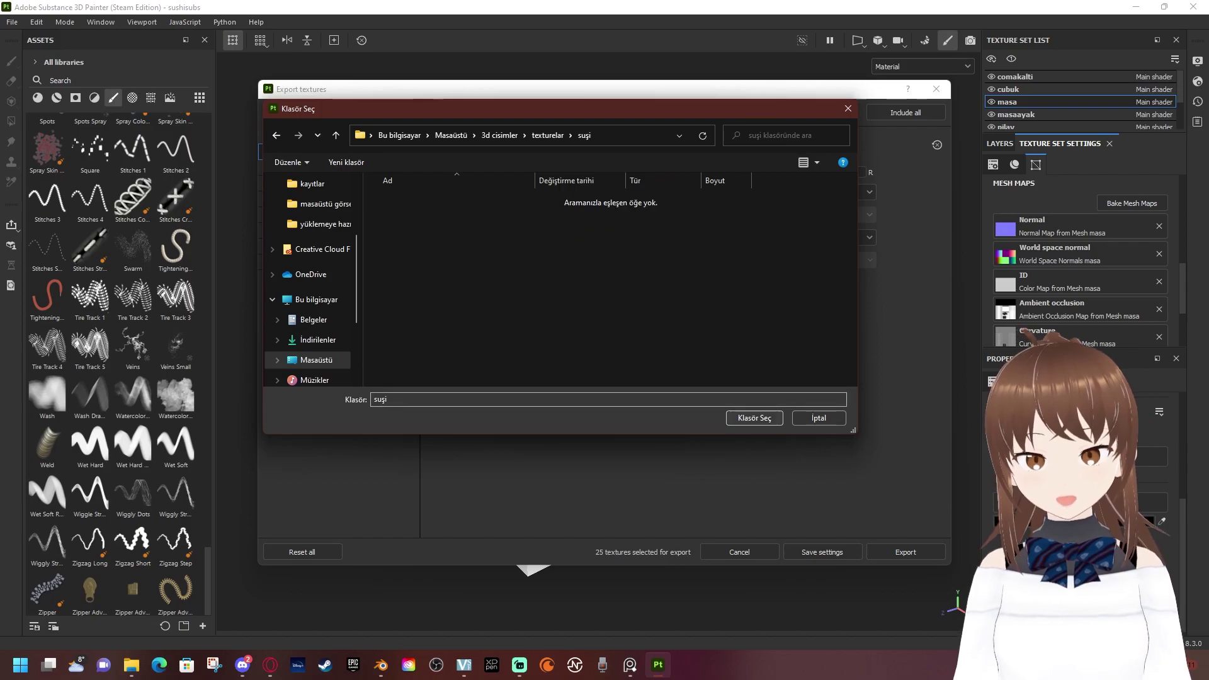
click(754, 417)
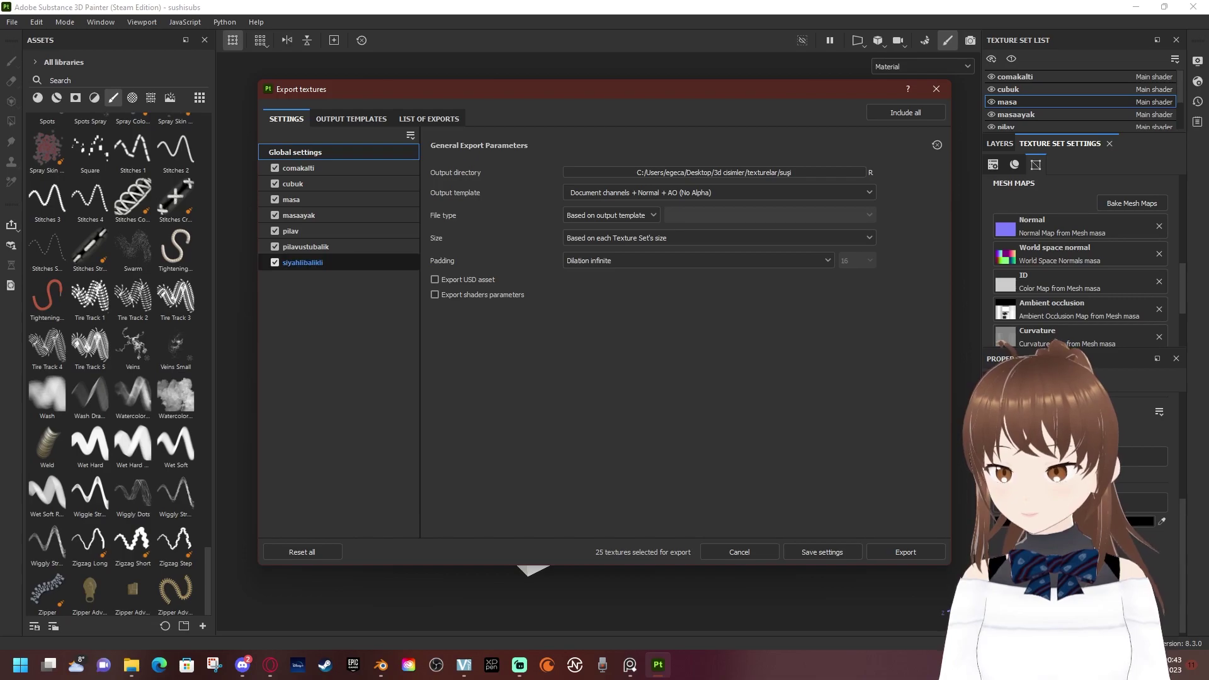
Review comakalti's export maps and preview the Unreal Engine 4 (Packed) template
click(297, 168)
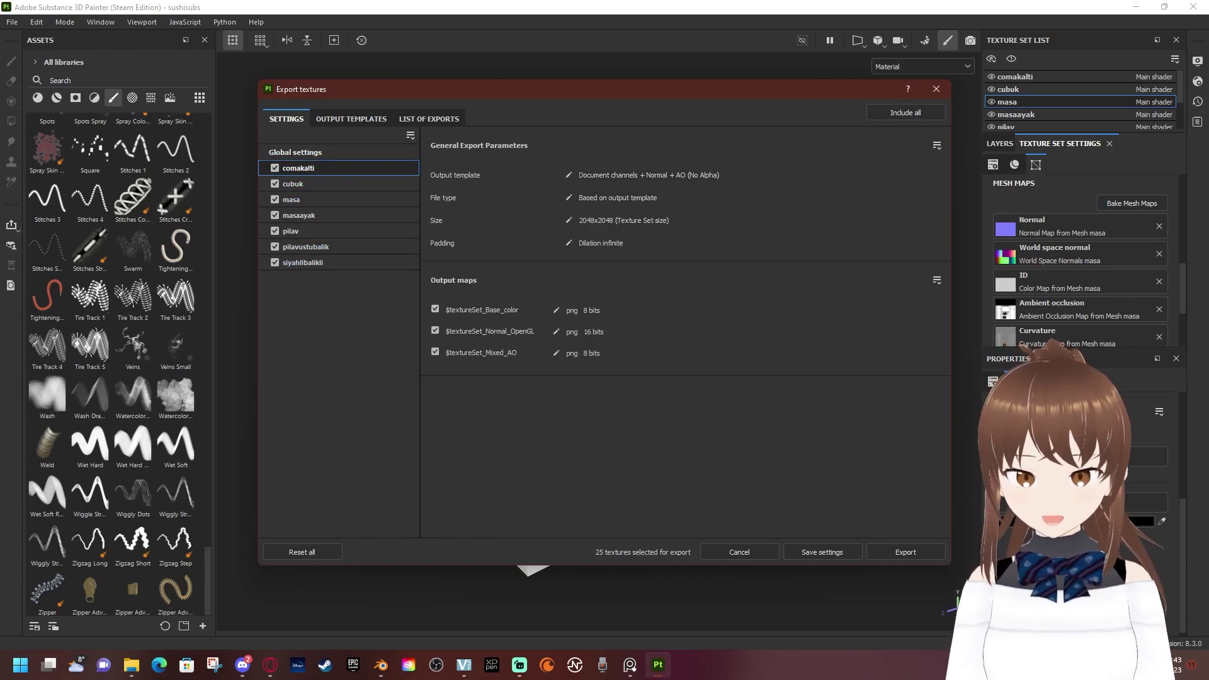
click(351, 119)
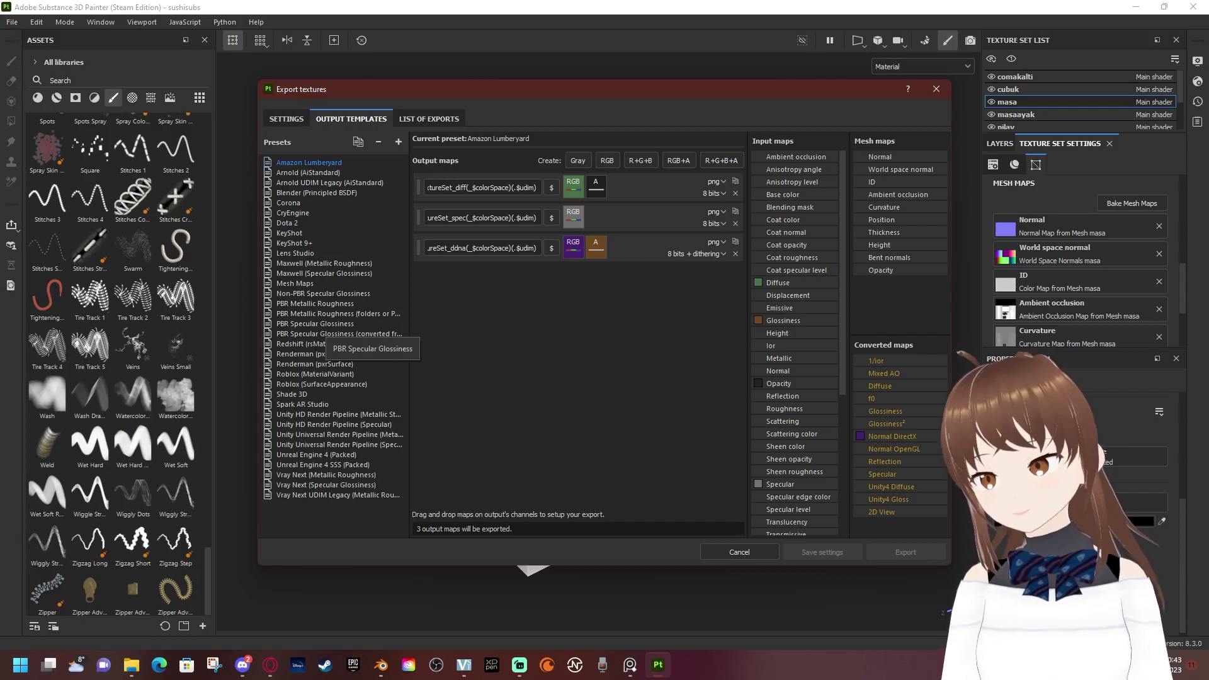
click(309, 455)
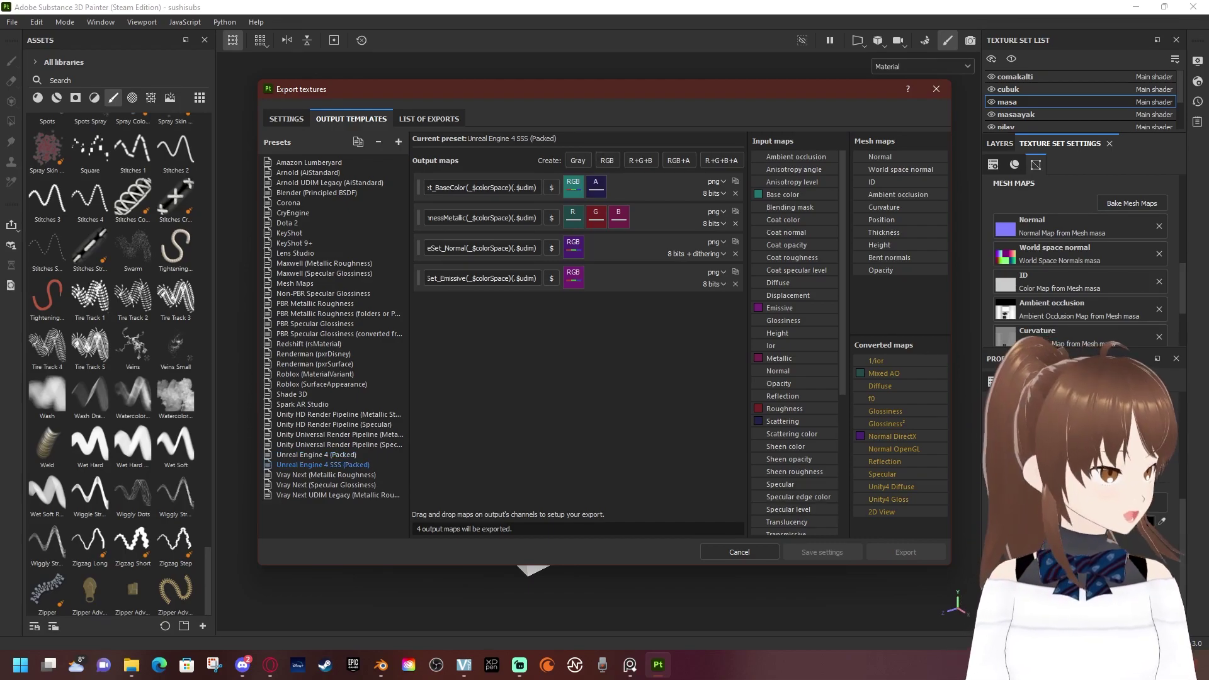
click(287, 119)
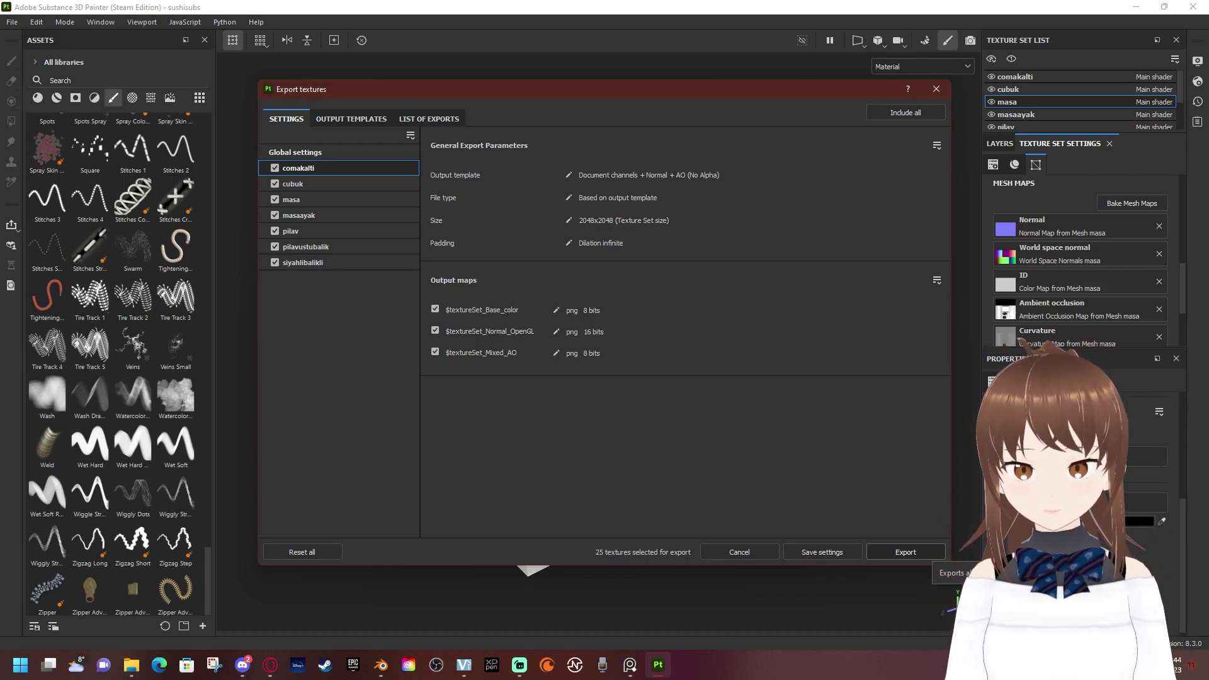
Export all 25 PNG textures and close the Export textures dialog
click(928, 553)
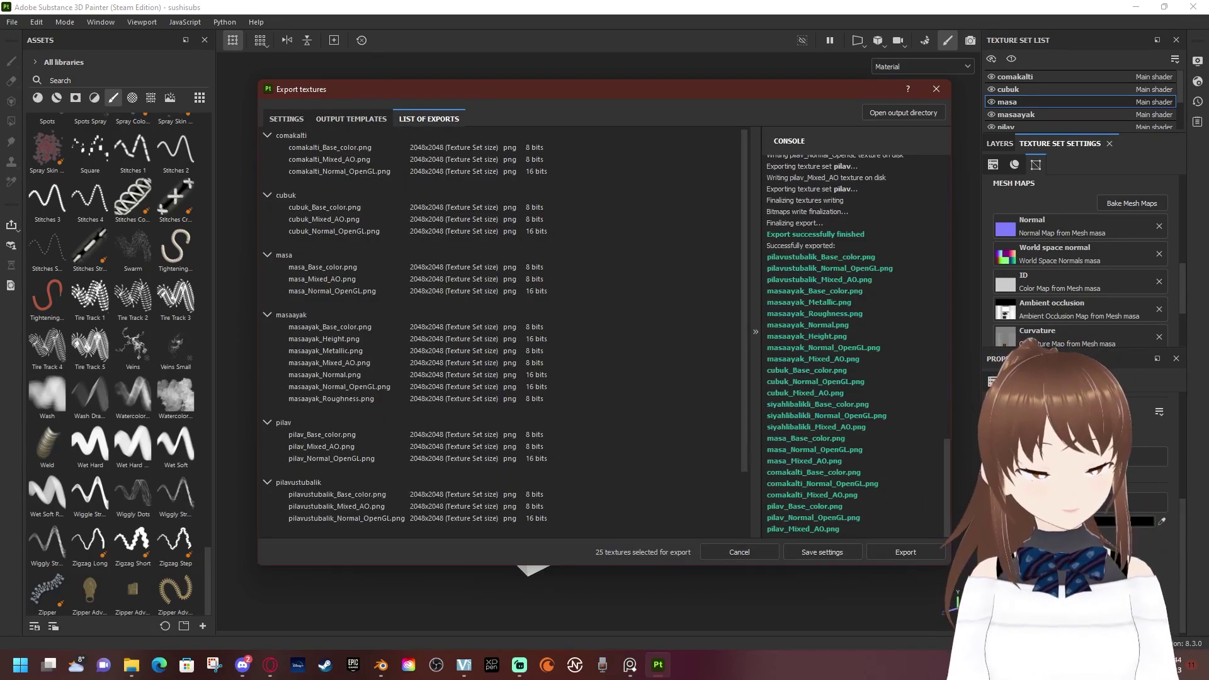
click(823, 552)
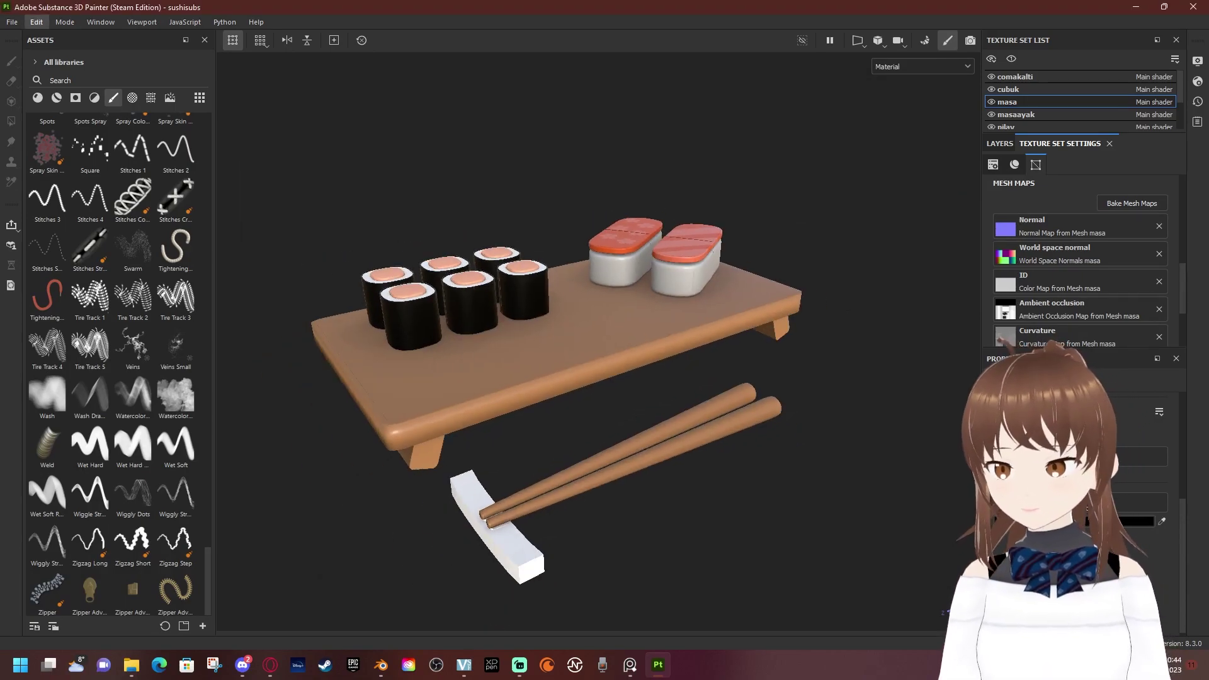
click(36, 21)
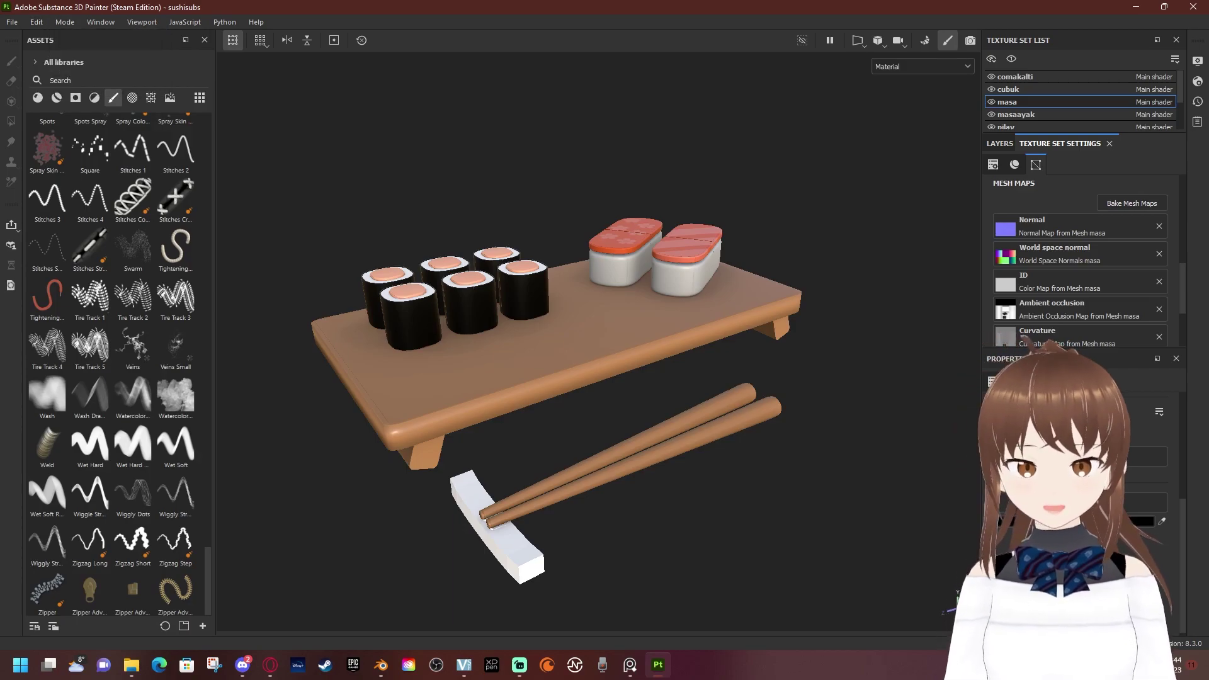